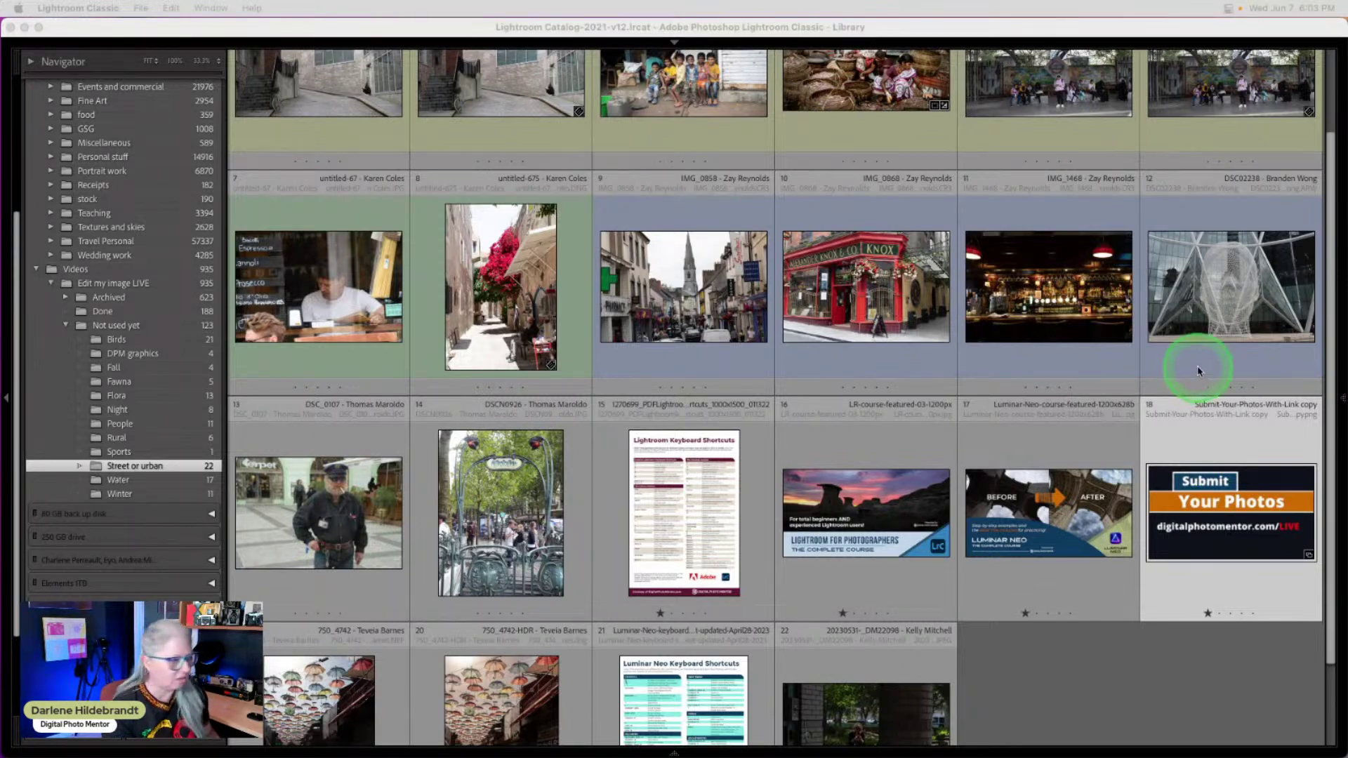
Give the photos of the man in the cap and the metro entrance a Blue color label.
{"action": "left_click", "coordinate": [297, 491]}
{"action": "left_click", "coordinate": [478, 516]}
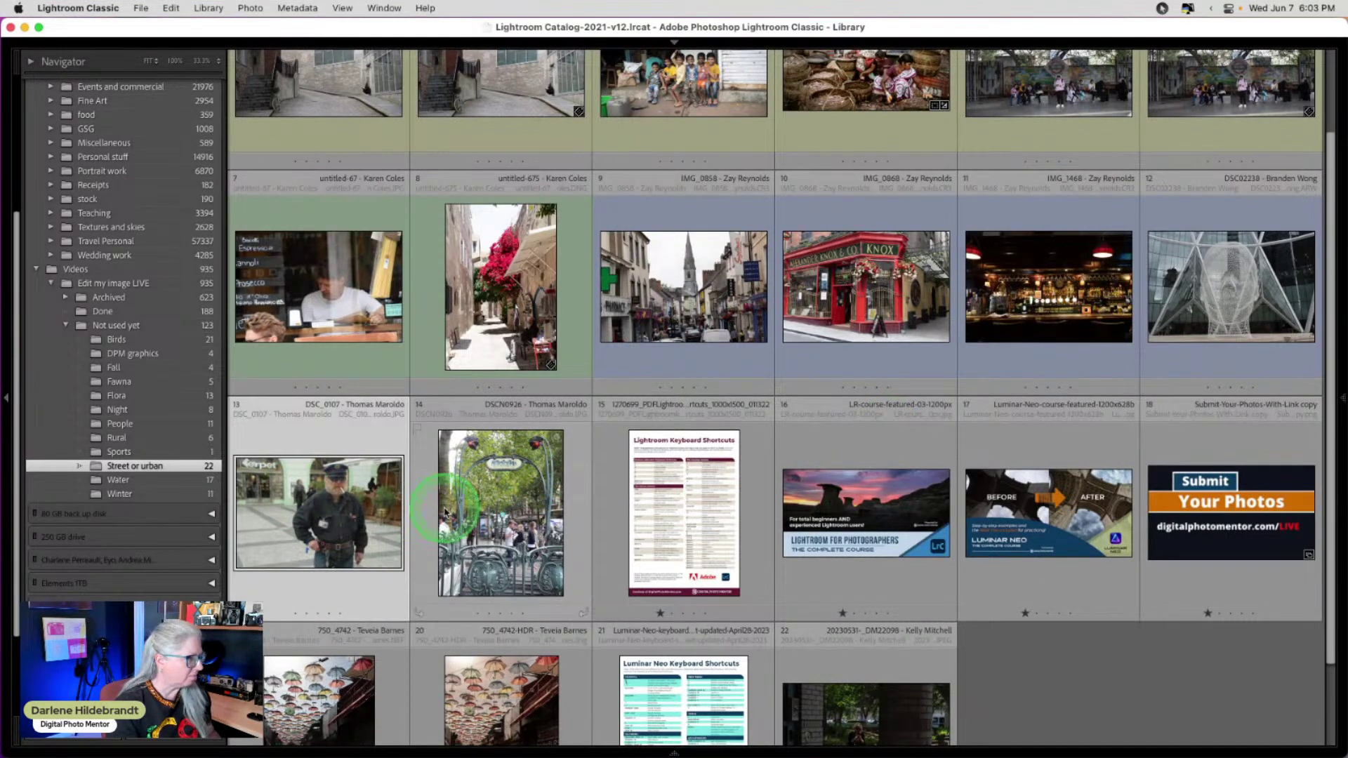
{"action": "key", "text": "9"}
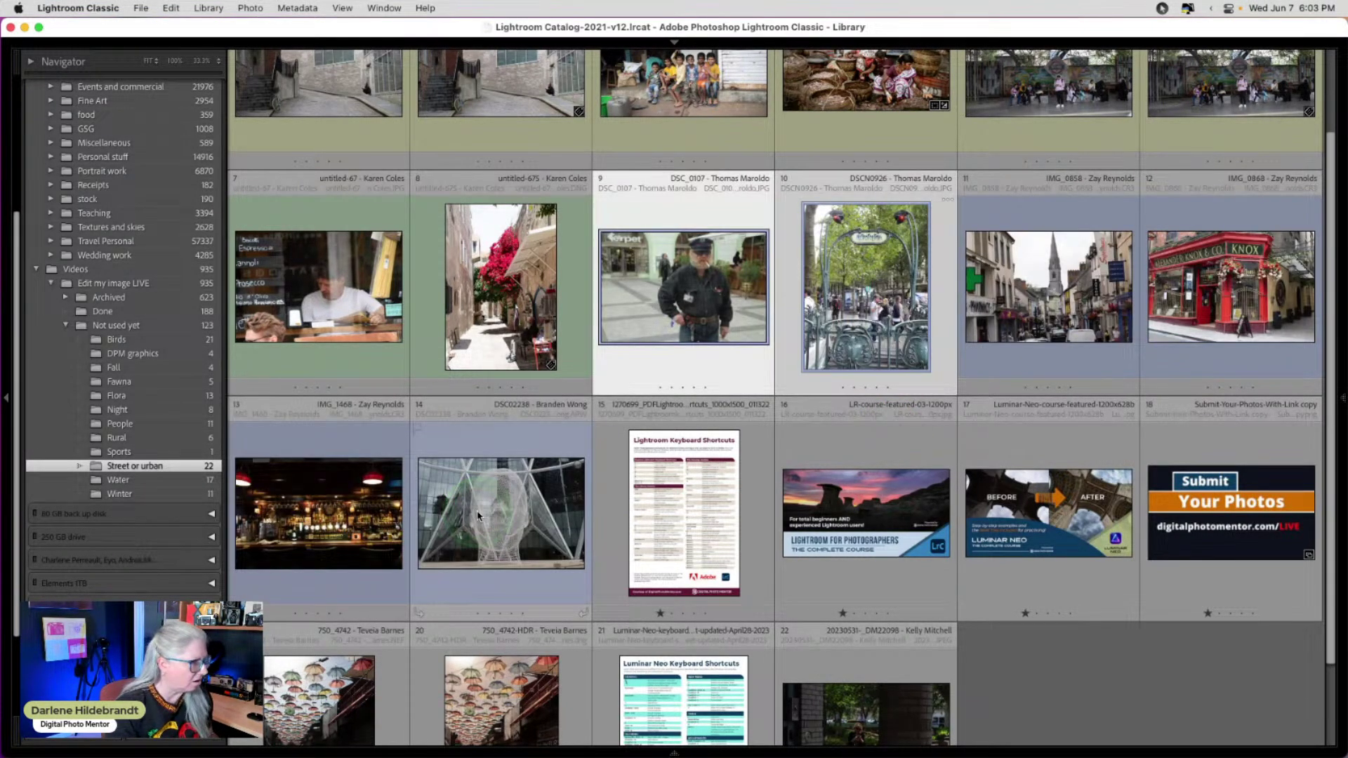
Give the two hanging-umbrella street photos a Blue color label.
{"action": "scroll", "coordinate": [489, 513], "scroll_direction": "down", "scroll_amount": 3}
{"action": "left_click", "coordinate": [324, 610]}
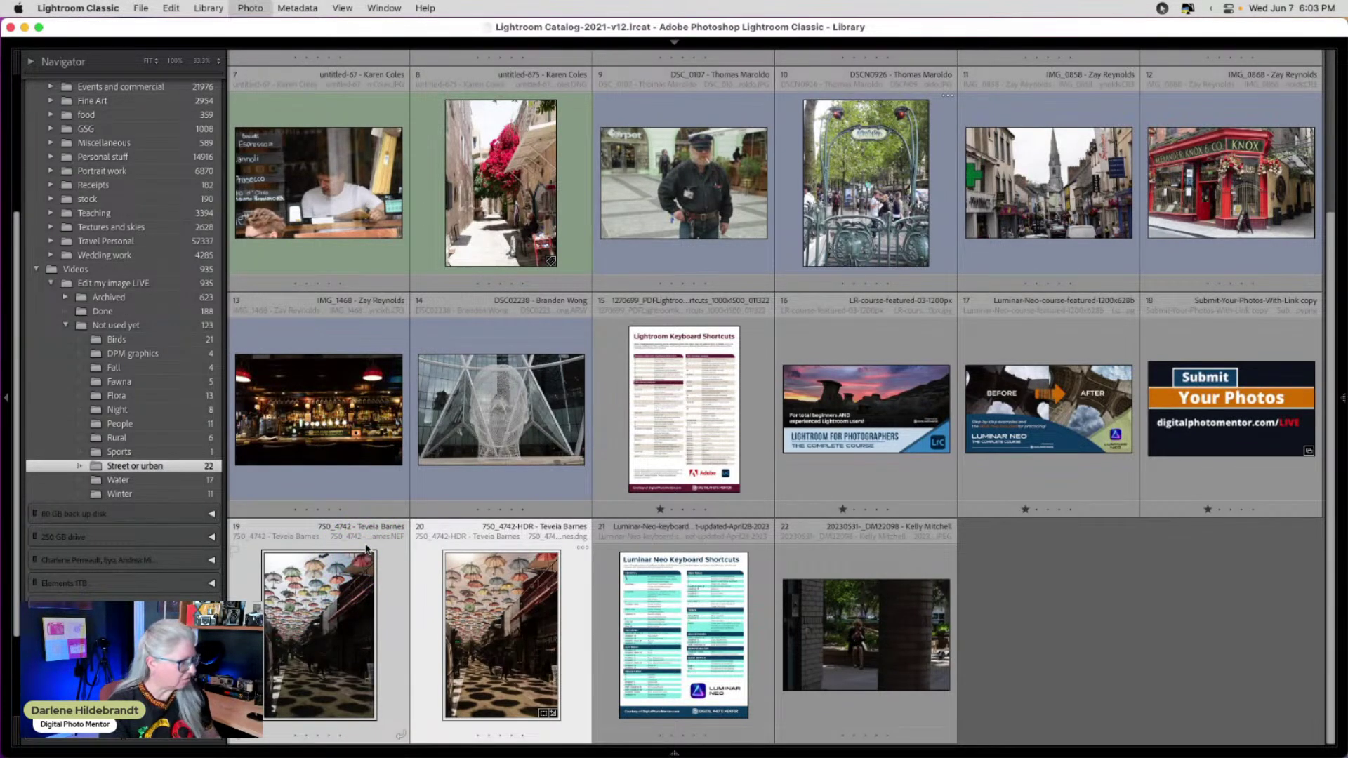
{"action": "left_click", "coordinate": [842, 600]}
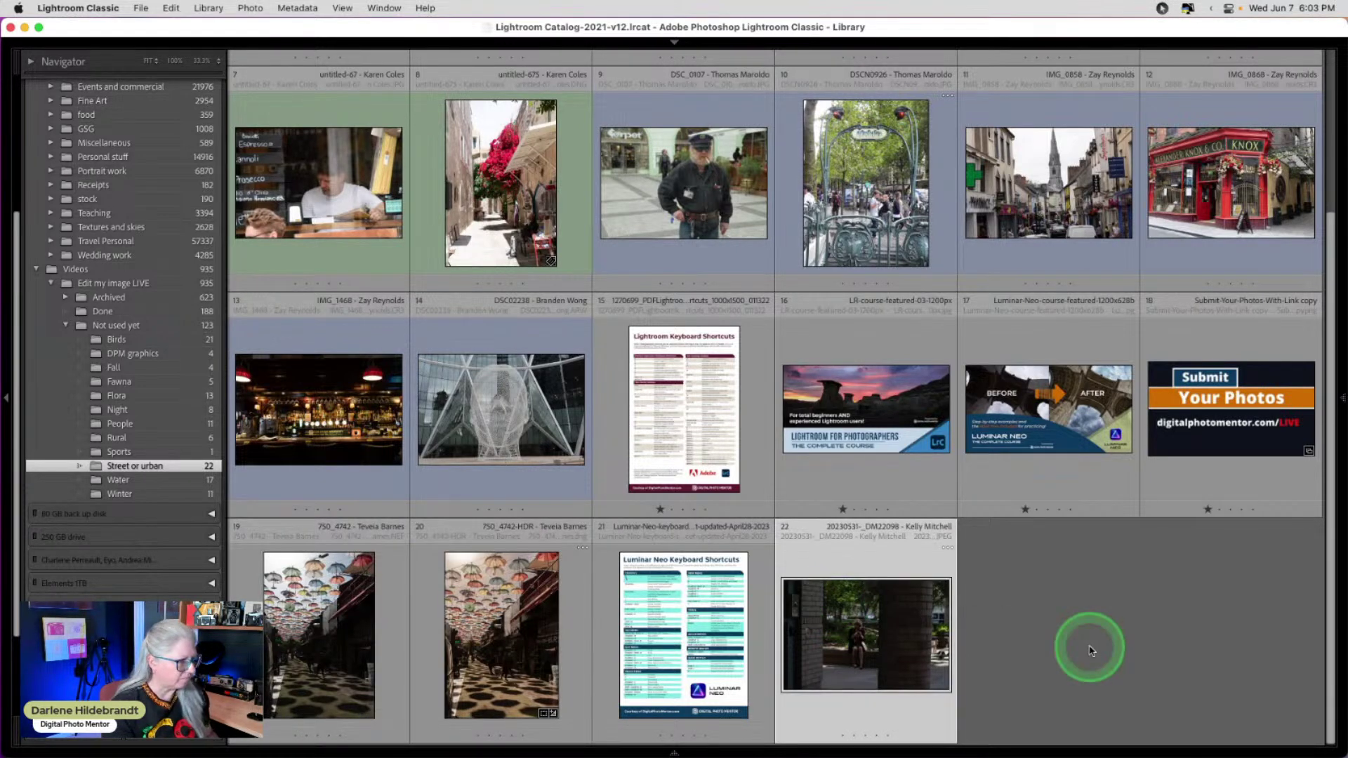
{"action": "key", "text": "9"}
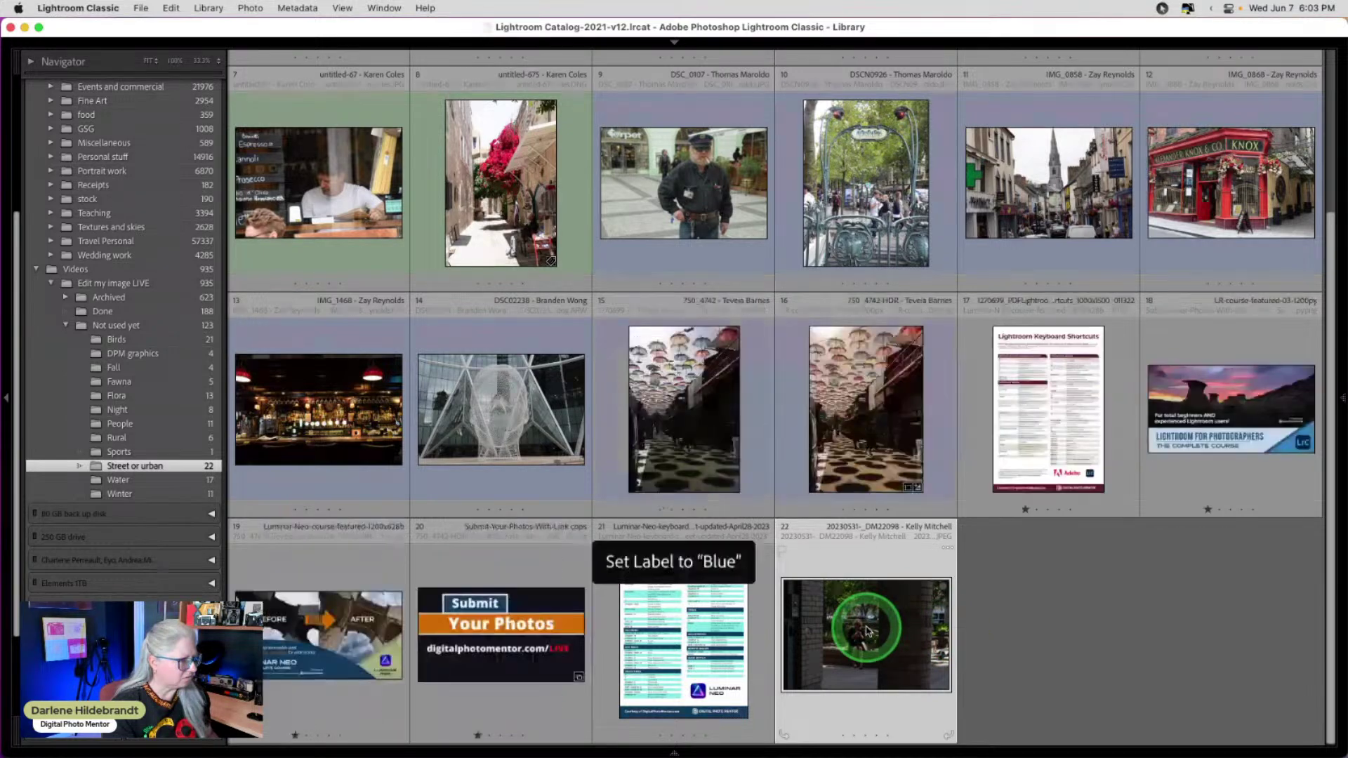
Give the photo of the woman seated between the brick columns a Green color label.
{"action": "key", "text": "8"}
{"action": "left_click", "coordinate": [1046, 604]}
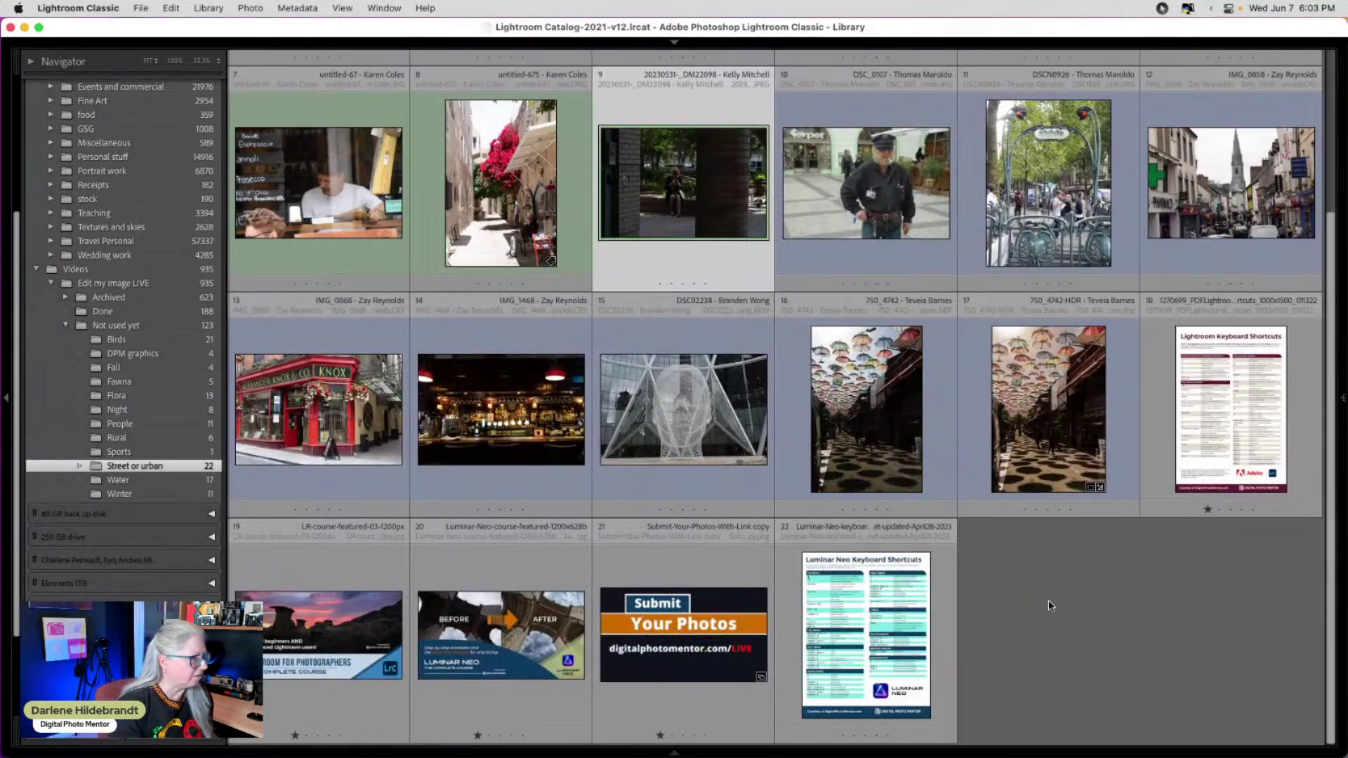
{"action": "scroll", "coordinate": [1048, 605], "scroll_direction": "up", "scroll_amount": 3}
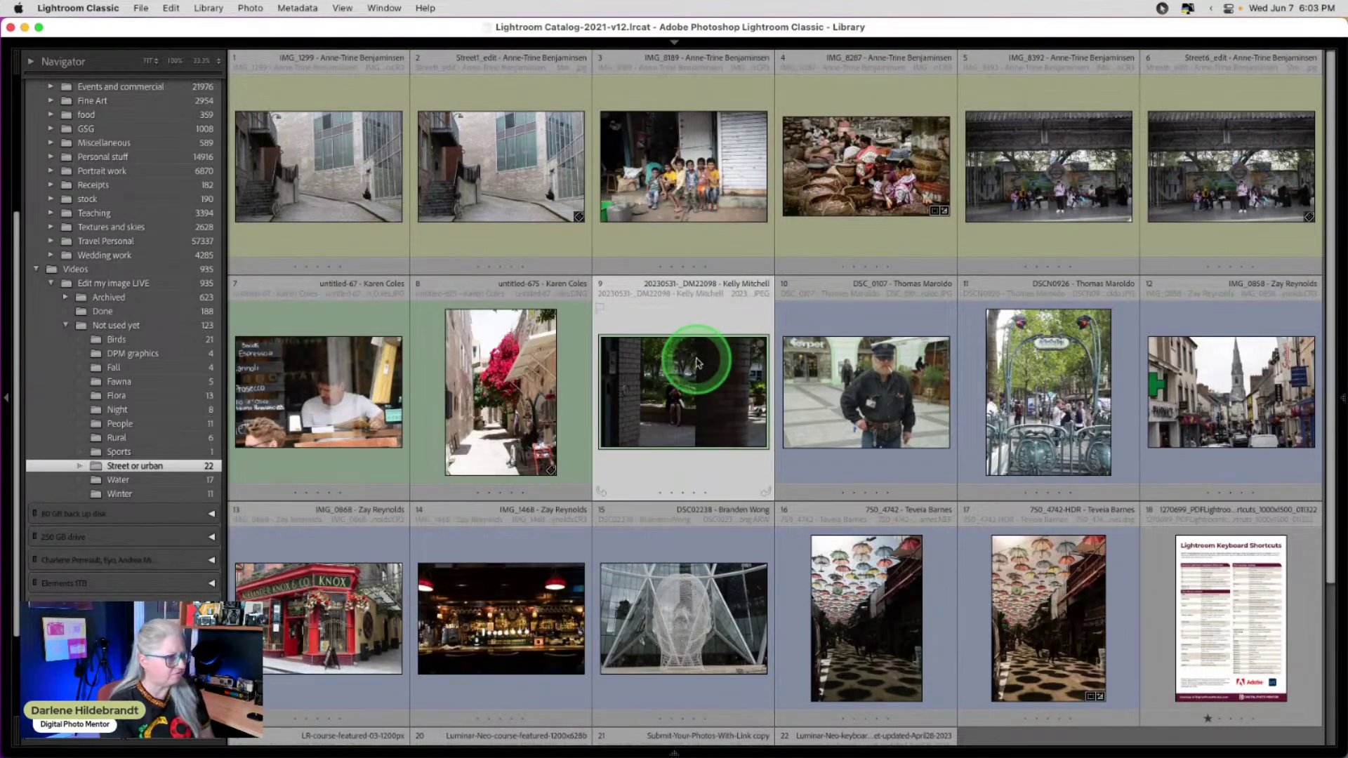
{"action": "scroll", "coordinate": [732, 444], "scroll_direction": "down", "scroll_amount": 2}
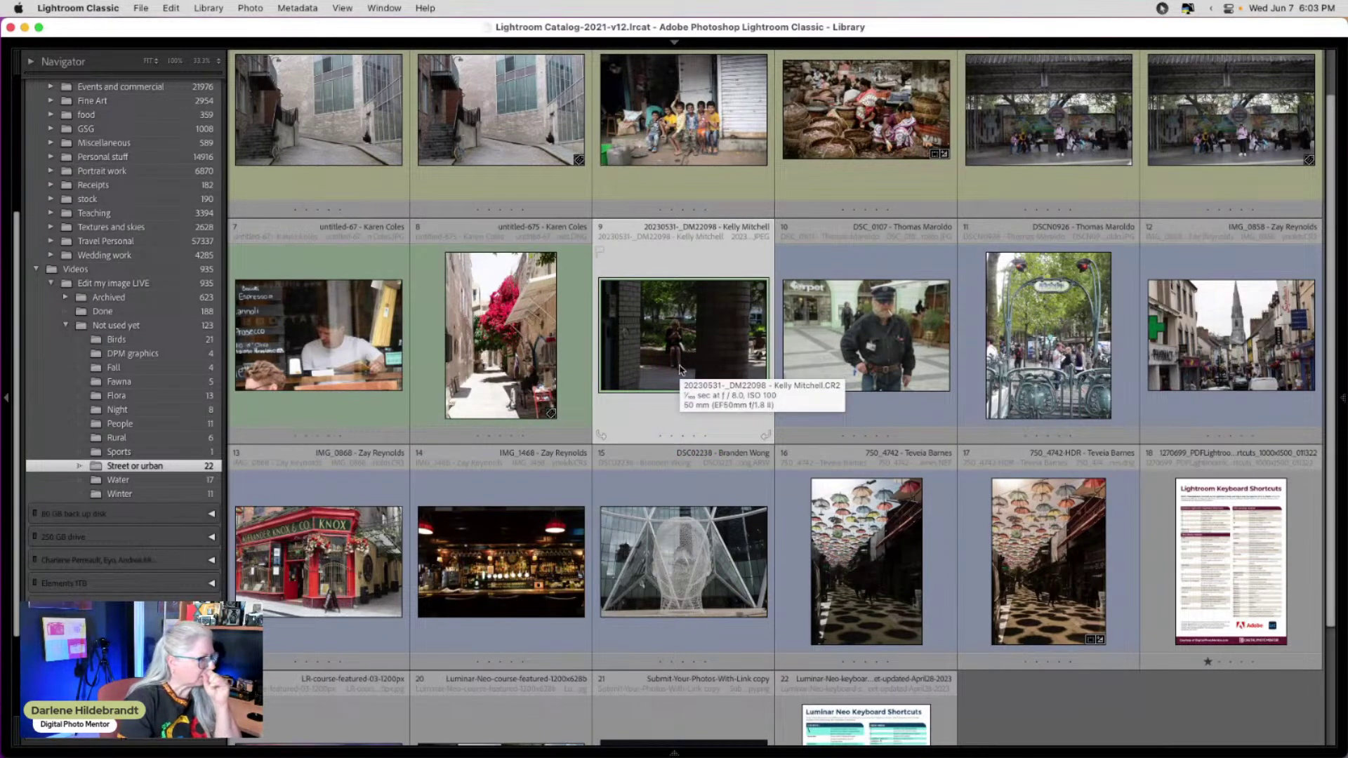
{"action": "double_click", "coordinate": [652, 344]}
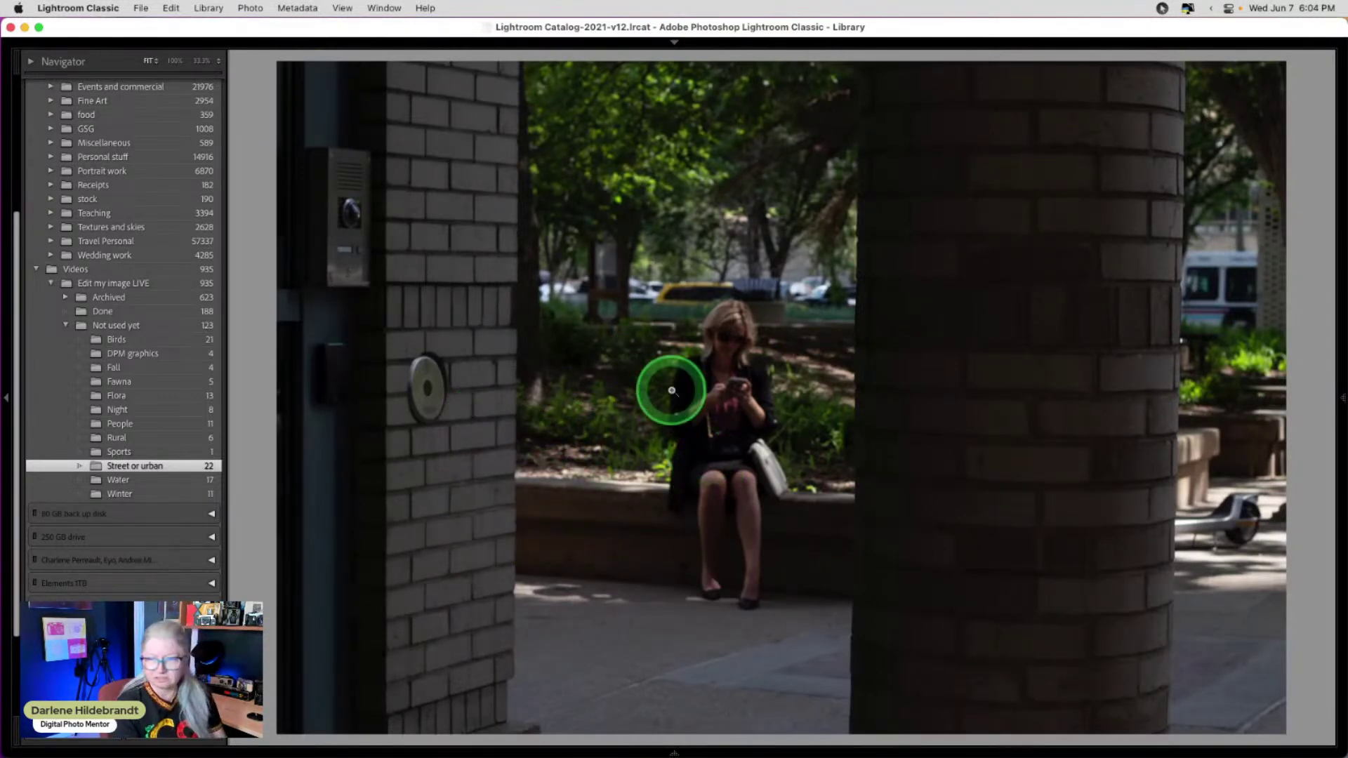
{"action": "key", "text": "Right"}
{"action": "key", "text": "d"}
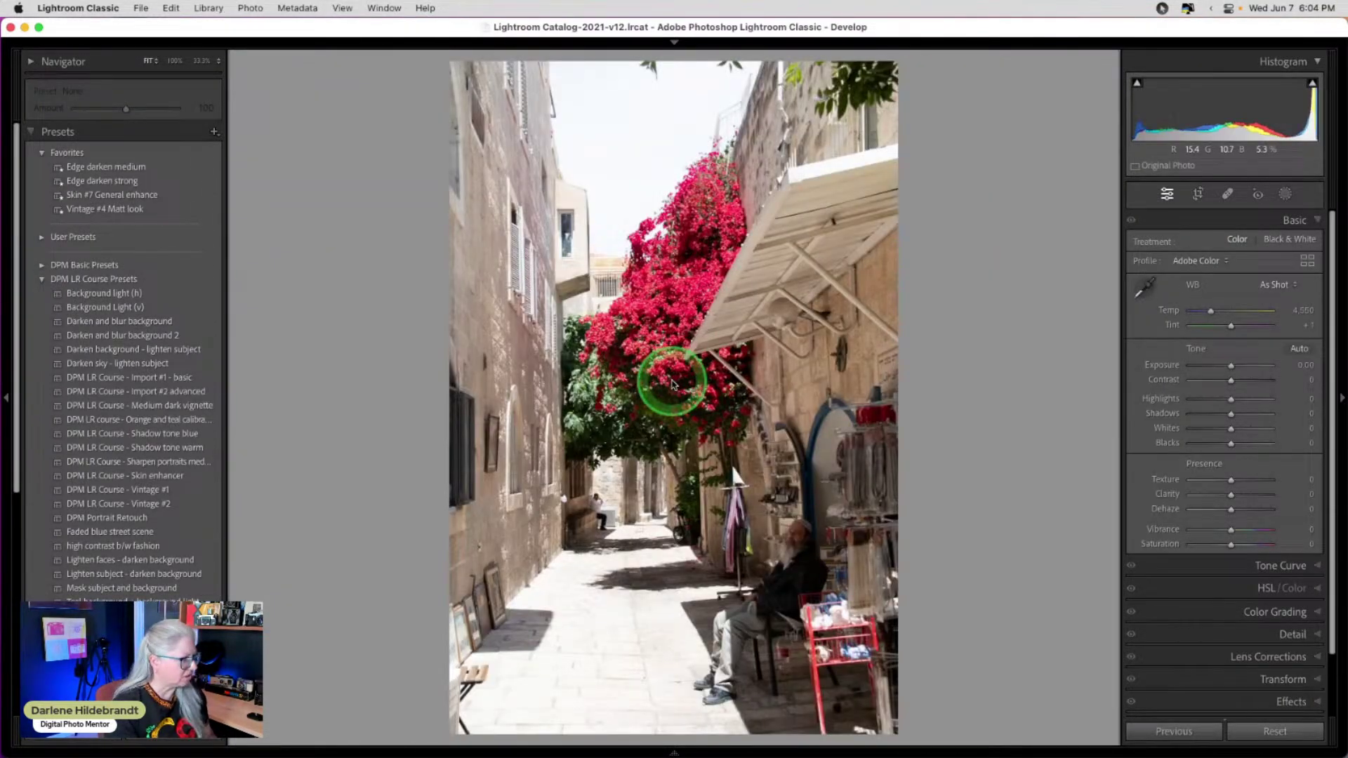
{"action": "key", "text": "g"}
Open the photo of the seated woman in the Develop module with all side panels and the filmstrip shown.
{"action": "double_click", "coordinate": [638, 356]}
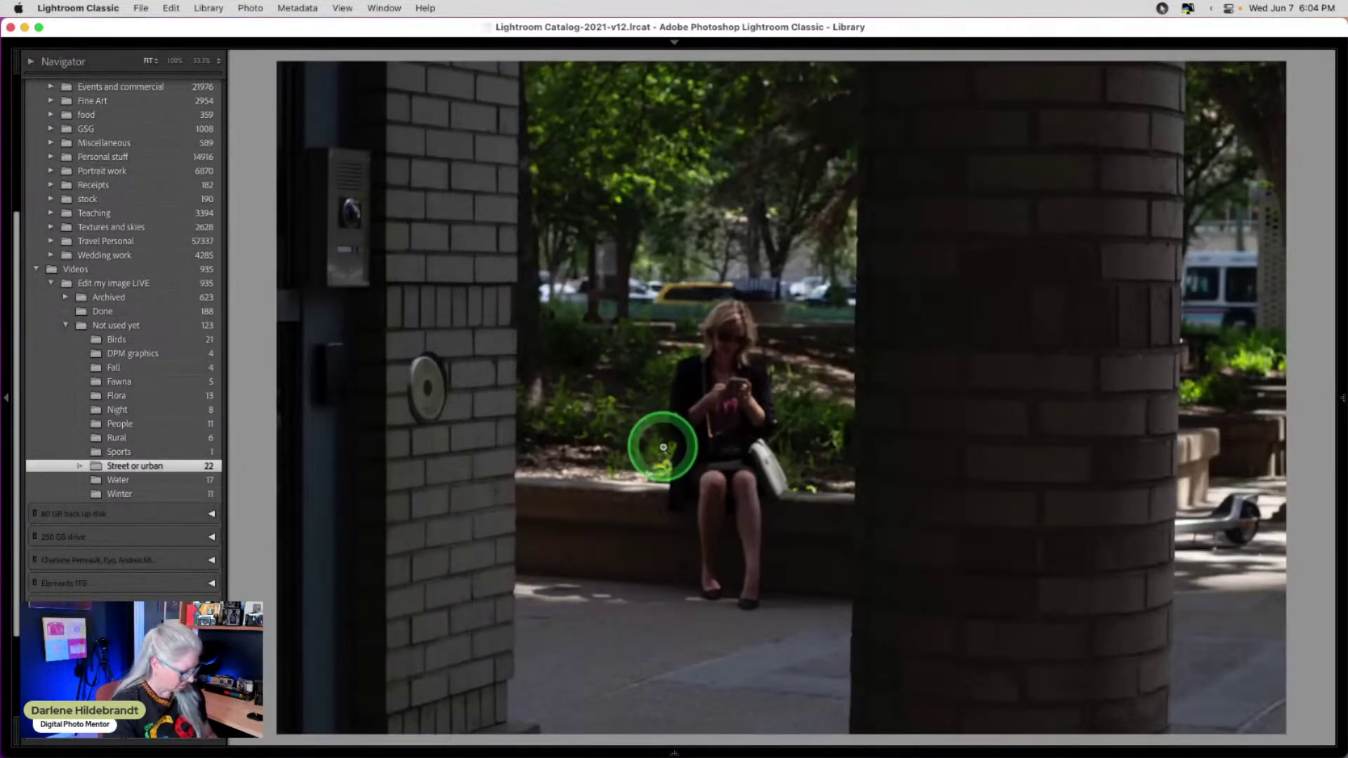
{"action": "key", "text": "d"}
{"action": "key", "text": "Tab"}
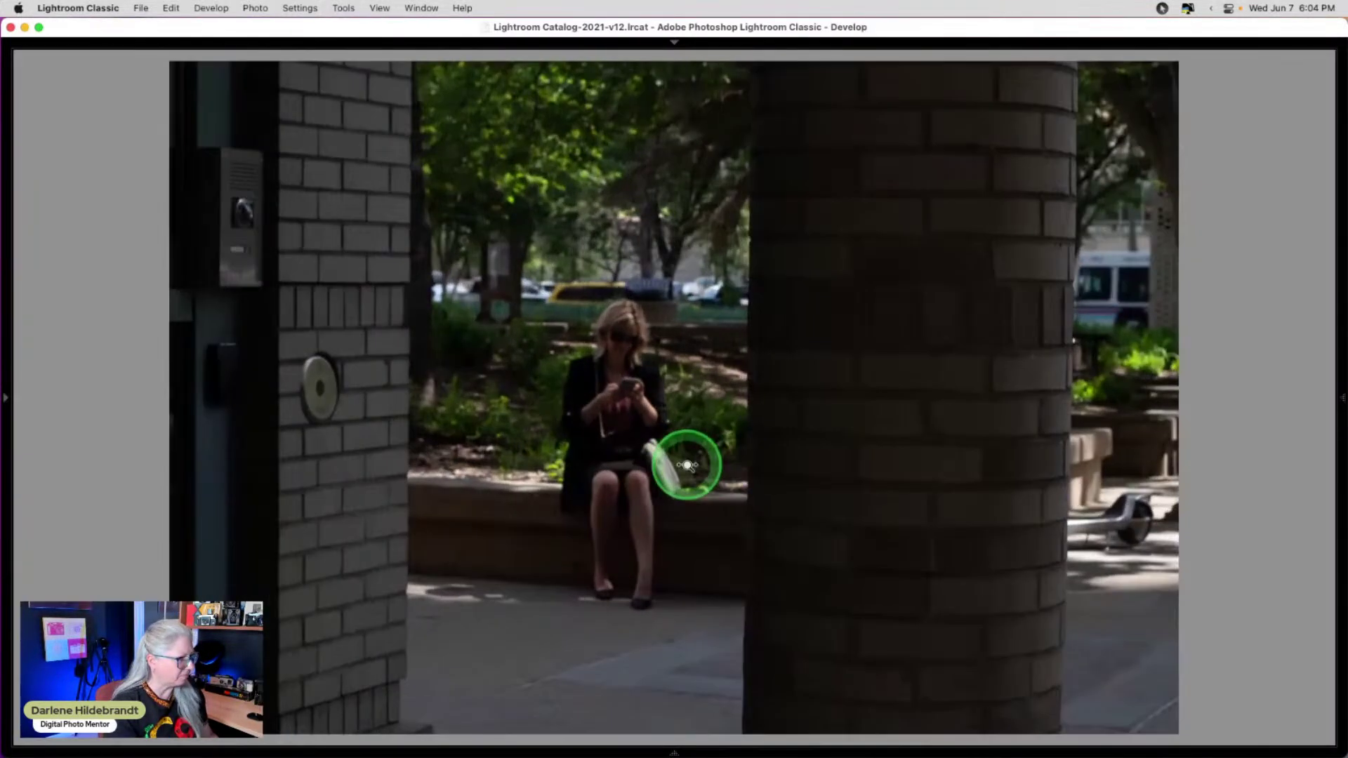
{"action": "key", "text": "Tab"}
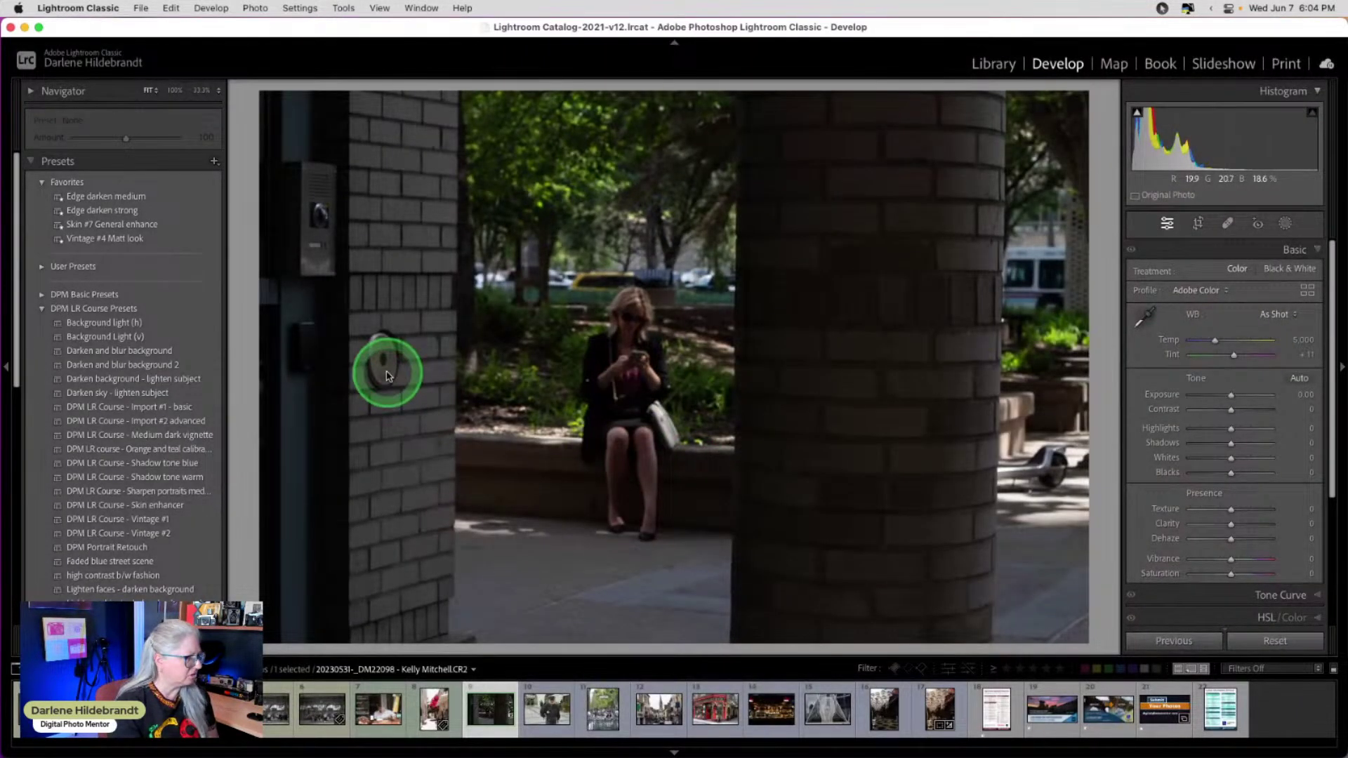
Examine the sharpness of the woman, the round wall plate and the brickwork at 100% zoom, then return to the full view.
{"action": "left_click", "coordinate": [374, 402]}
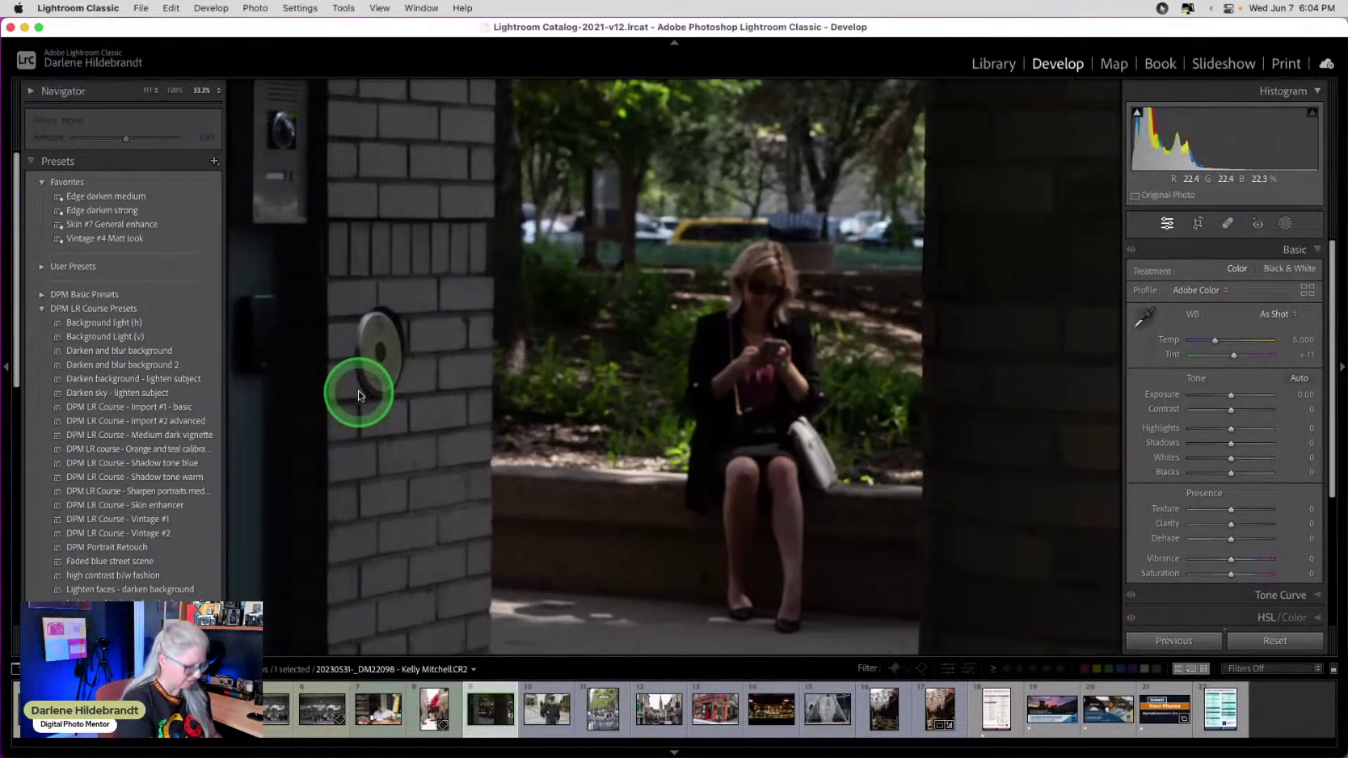
{"action": "left_click", "coordinate": [359, 393]}
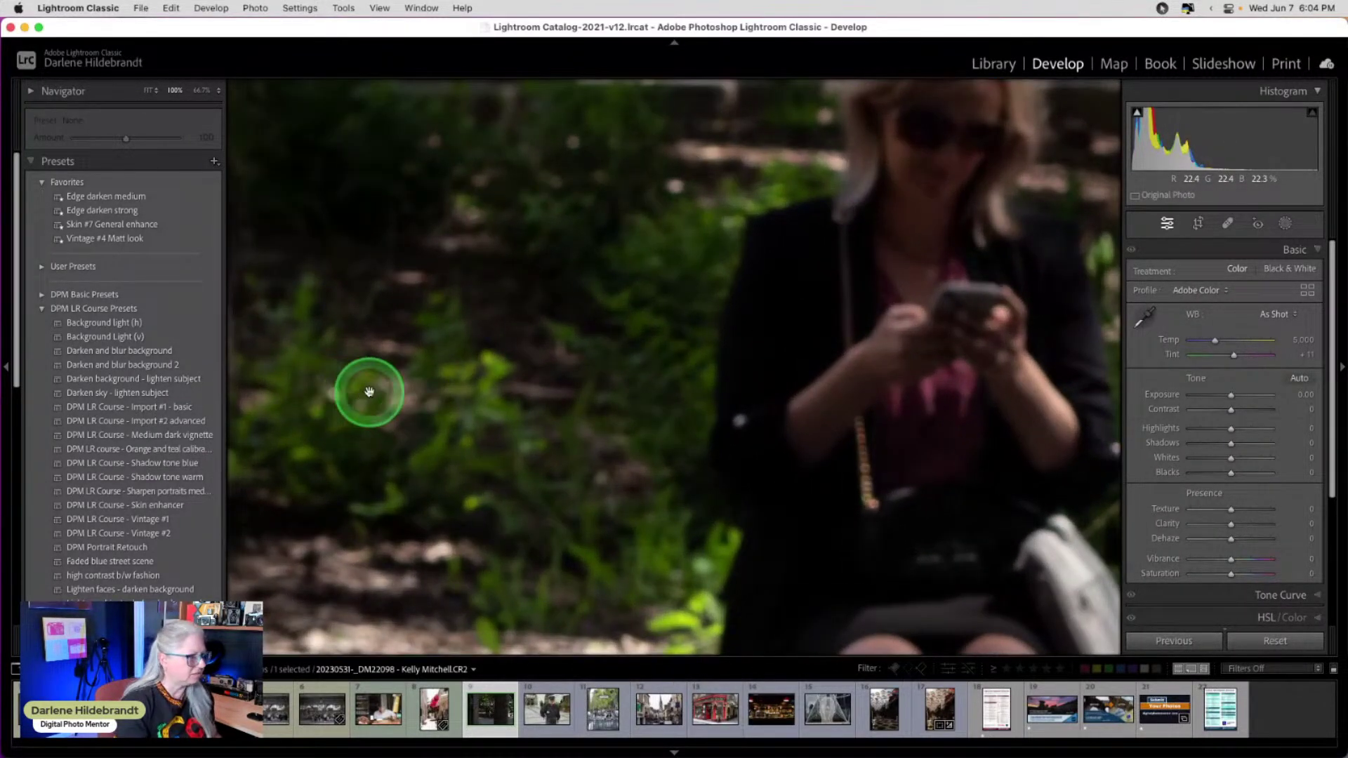
{"action": "left_click_drag", "start_coordinate": [577, 398], "coordinate": [532, 401]}
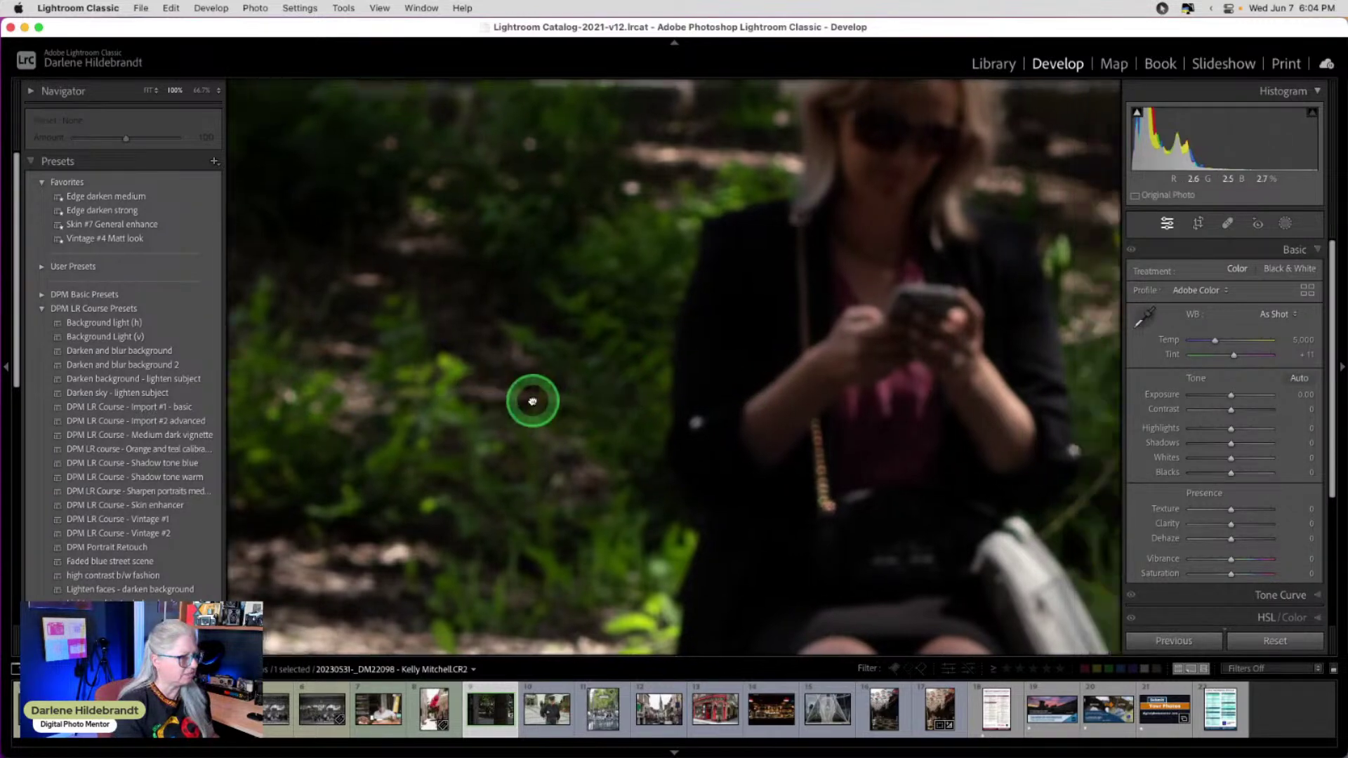
{"action": "scroll", "coordinate": [532, 401], "scroll_direction": "left", "scroll_amount": 15}
{"action": "scroll", "coordinate": [728, 319], "scroll_direction": "left", "scroll_amount": 10}
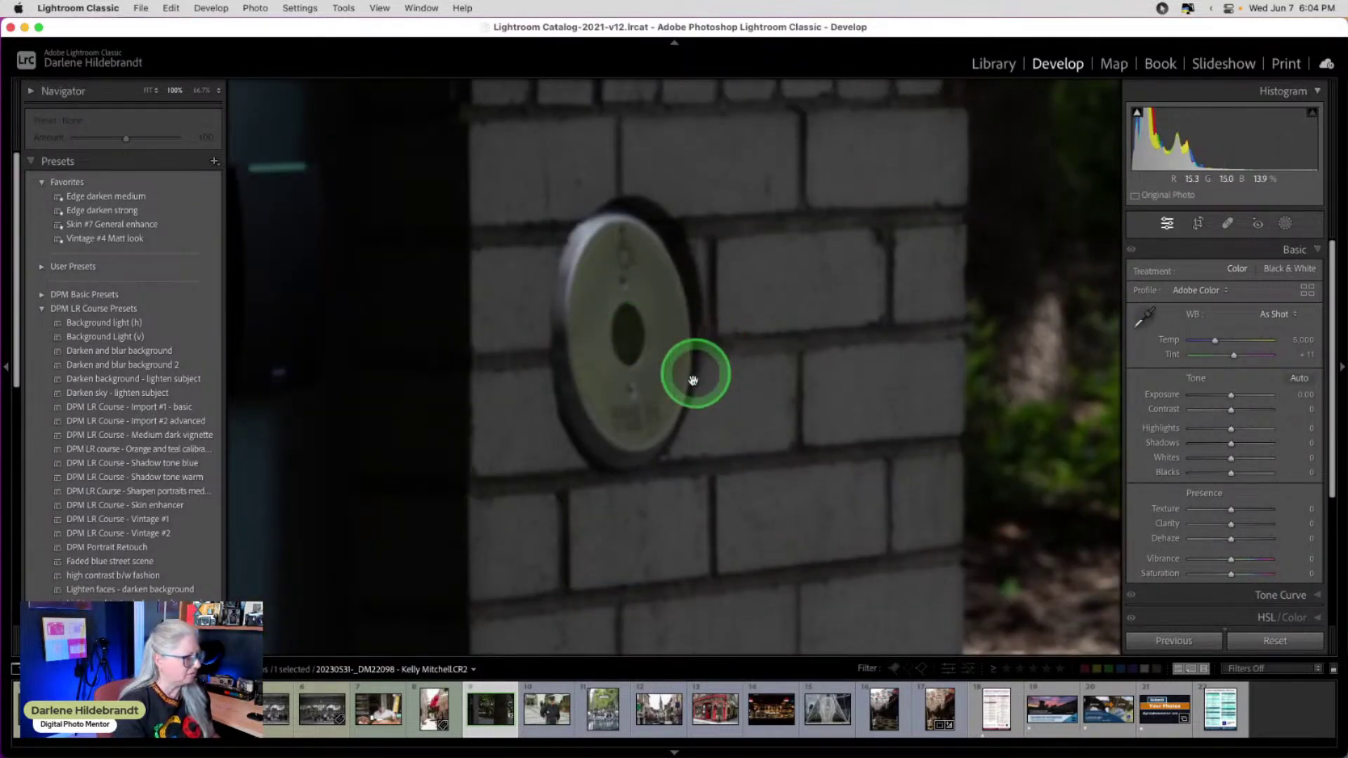
{"action": "scroll", "coordinate": [707, 363], "scroll_direction": "down", "scroll_amount": 10}
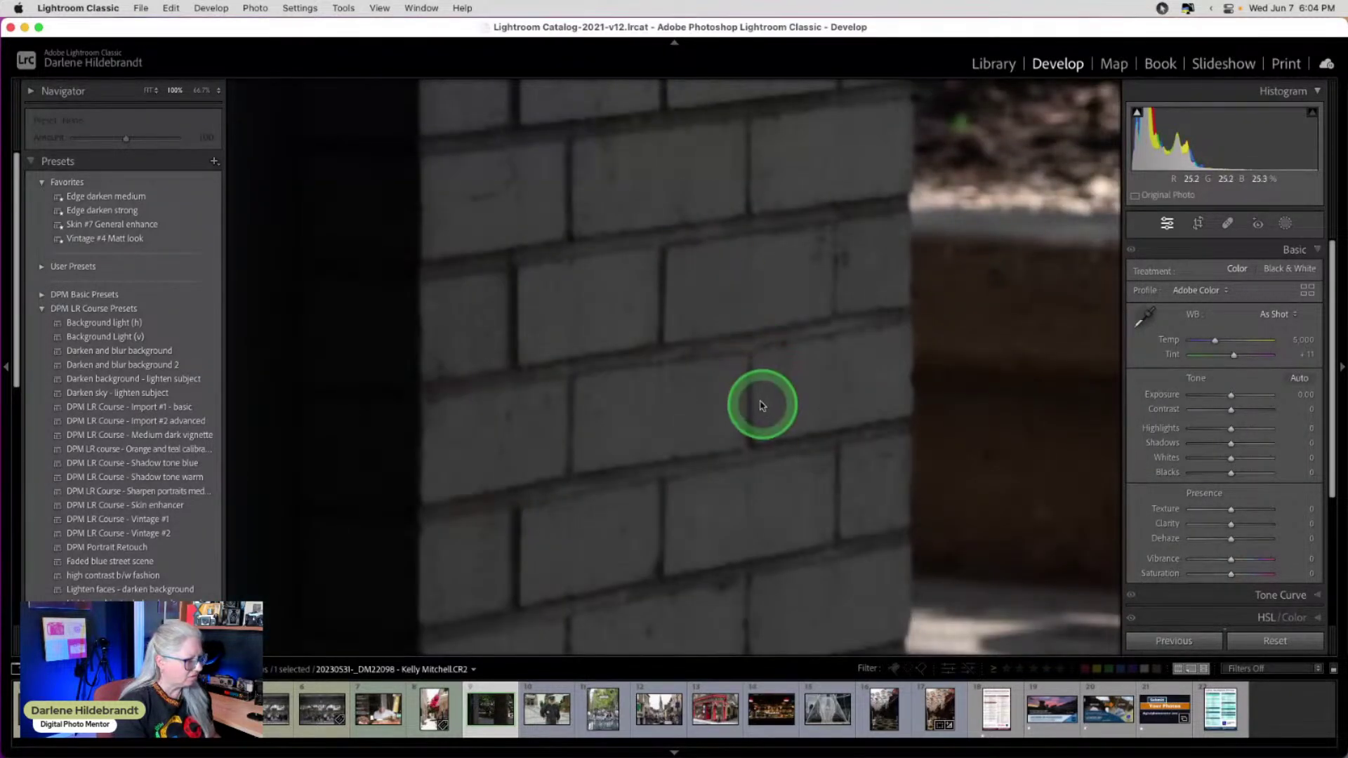
{"action": "scroll", "coordinate": [730, 323], "scroll_direction": "down", "scroll_amount": 5}
{"action": "left_click", "coordinate": [693, 236]}
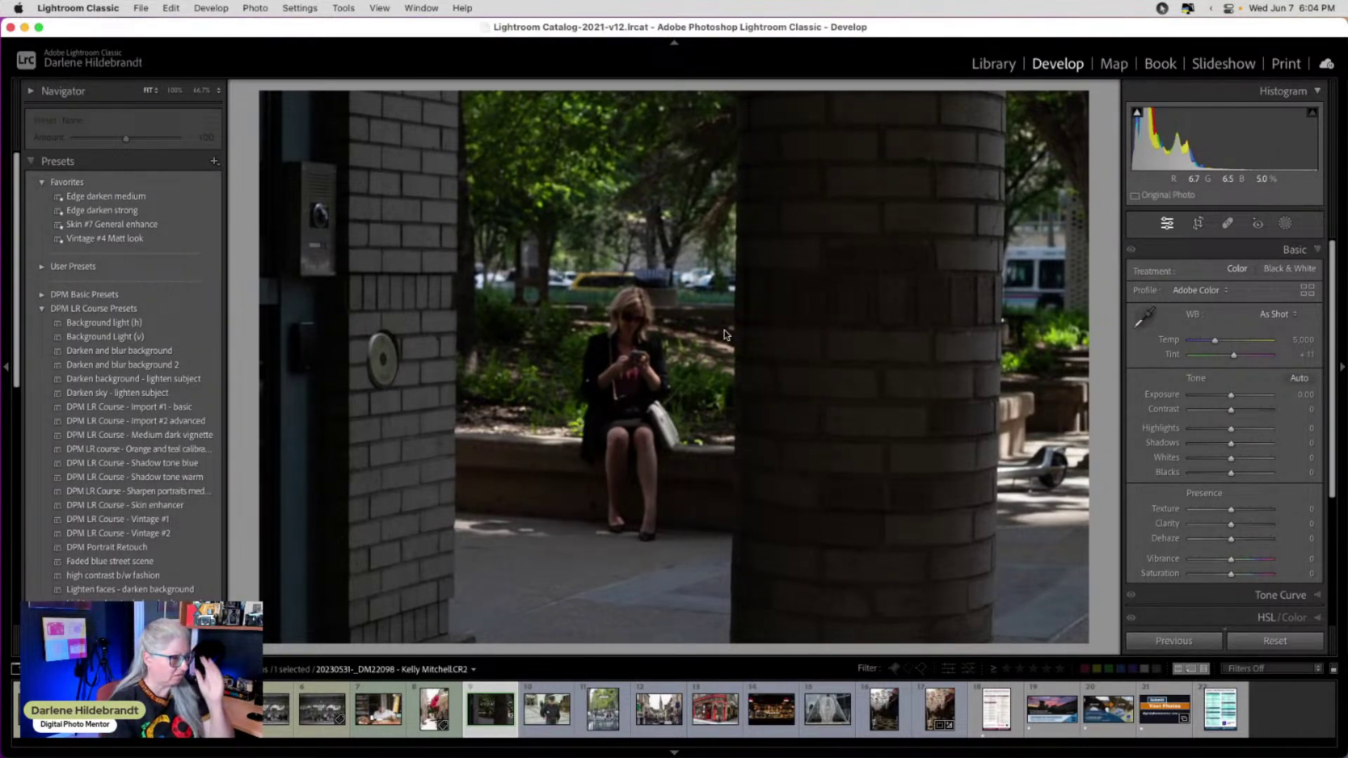
{"action": "left_click", "coordinate": [720, 329]}
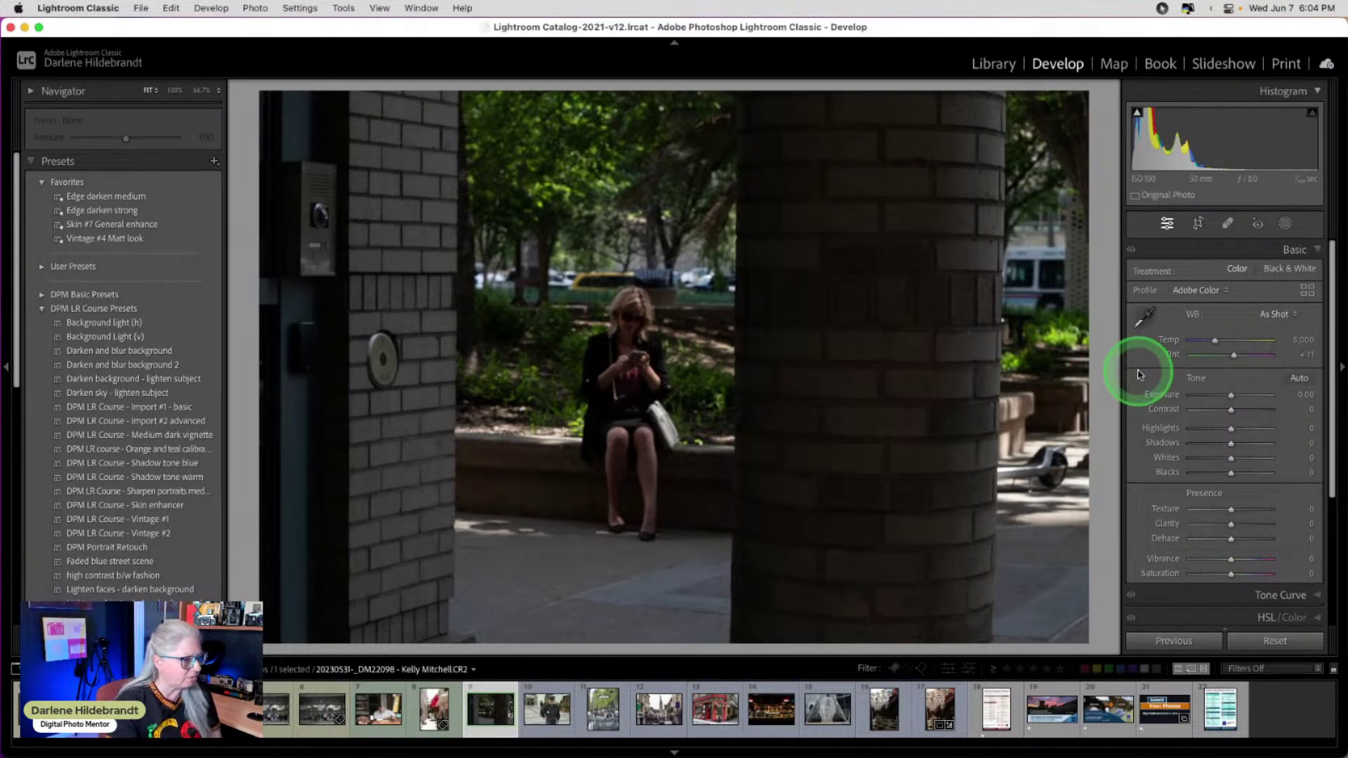
Compare the Camera Matching profiles and apply Camera Standard to the photo.
{"action": "left_click", "coordinate": [1173, 372]}
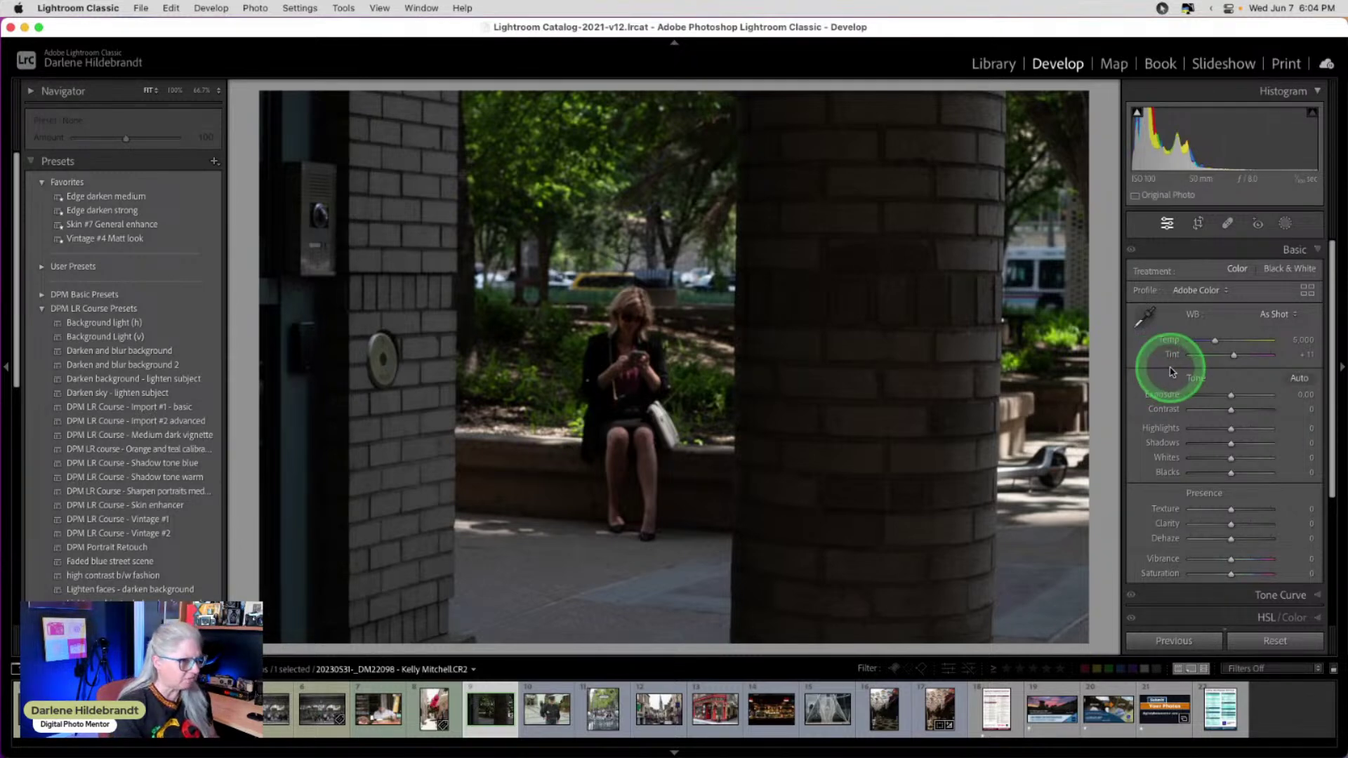
{"action": "left_click", "coordinate": [1307, 290]}
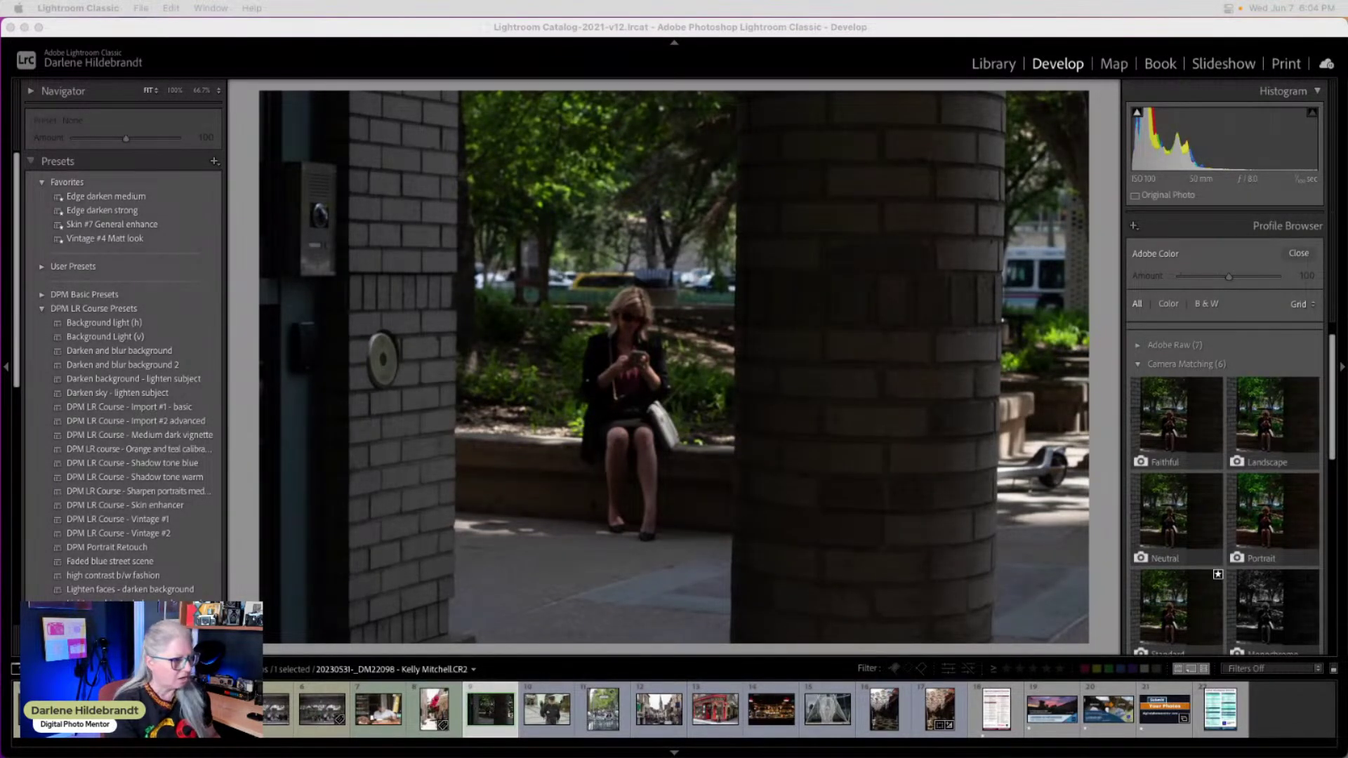
{"action": "left_click", "coordinate": [1237, 417]}
{"action": "left_click", "coordinate": [1149, 420]}
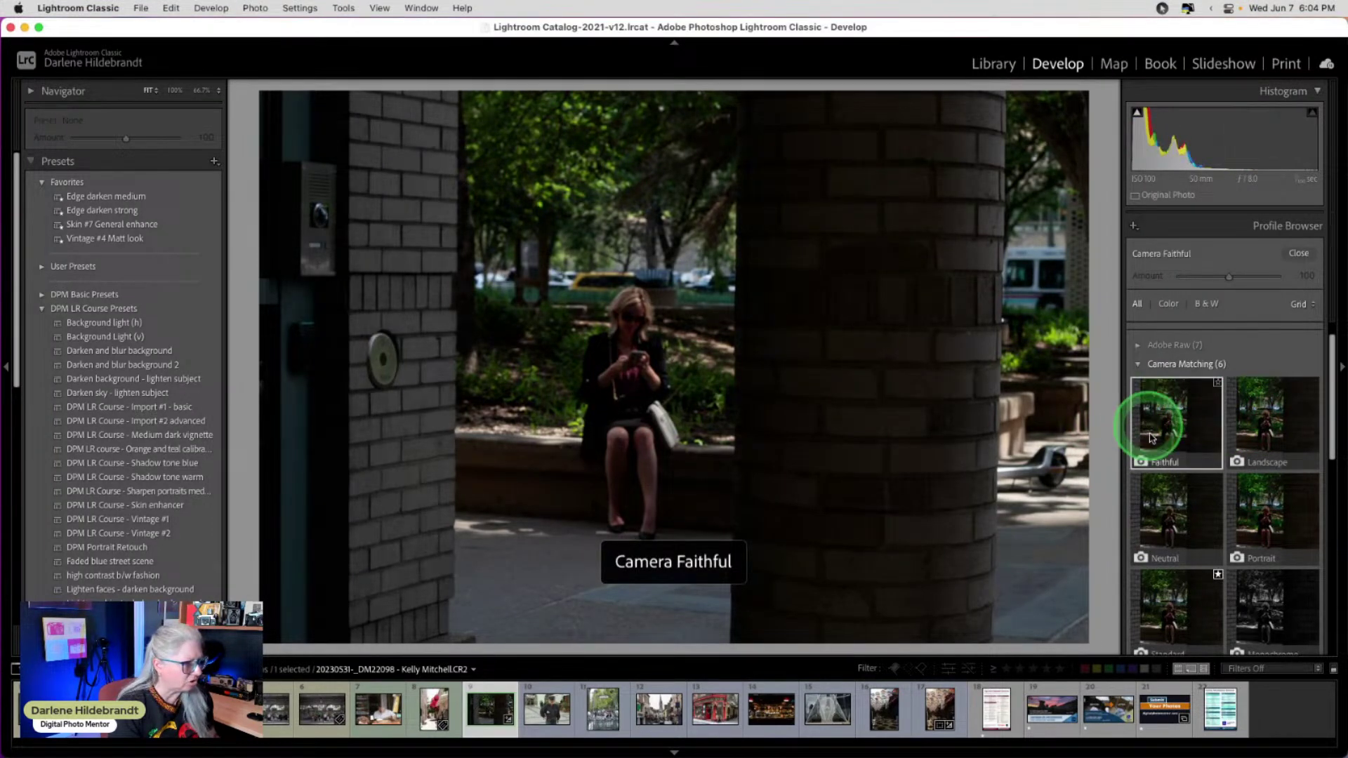
{"action": "left_click", "coordinate": [1261, 511]}
{"action": "left_click", "coordinate": [1166, 611]}
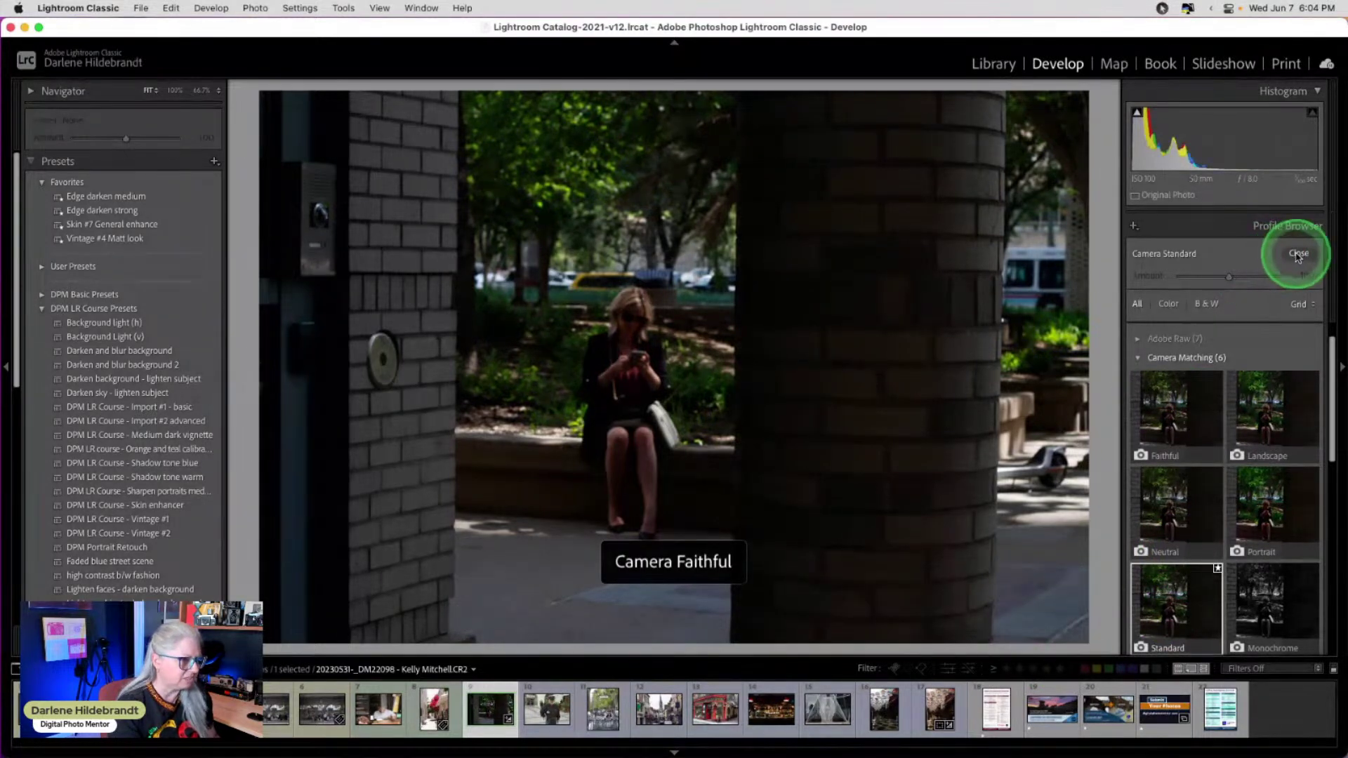
{"action": "left_click", "coordinate": [1296, 256]}
Raise the photo's Exposure to +0.95.
{"action": "left_click_drag", "start_coordinate": [1227, 394], "coordinate": [1239, 396]}
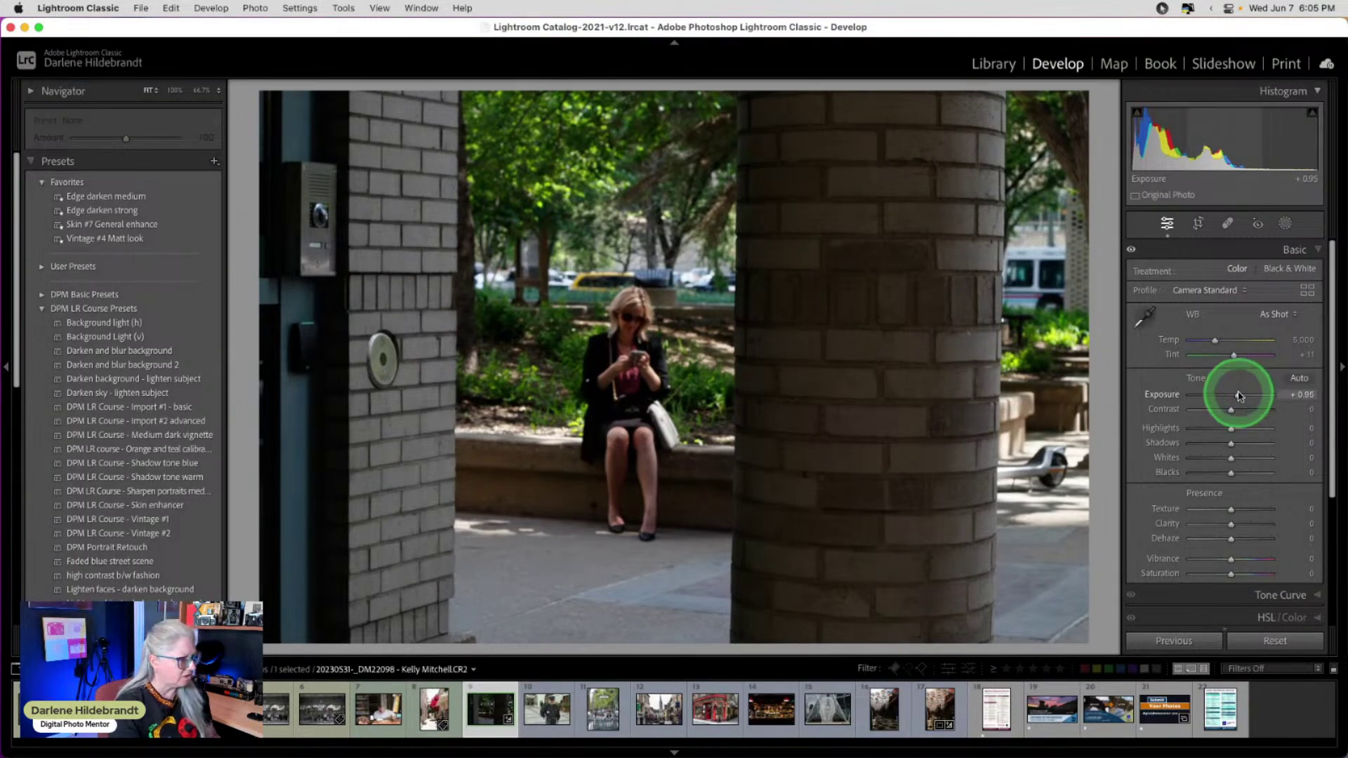
{"action": "left_click_drag", "start_coordinate": [1238, 398], "coordinate": [1239, 399]}
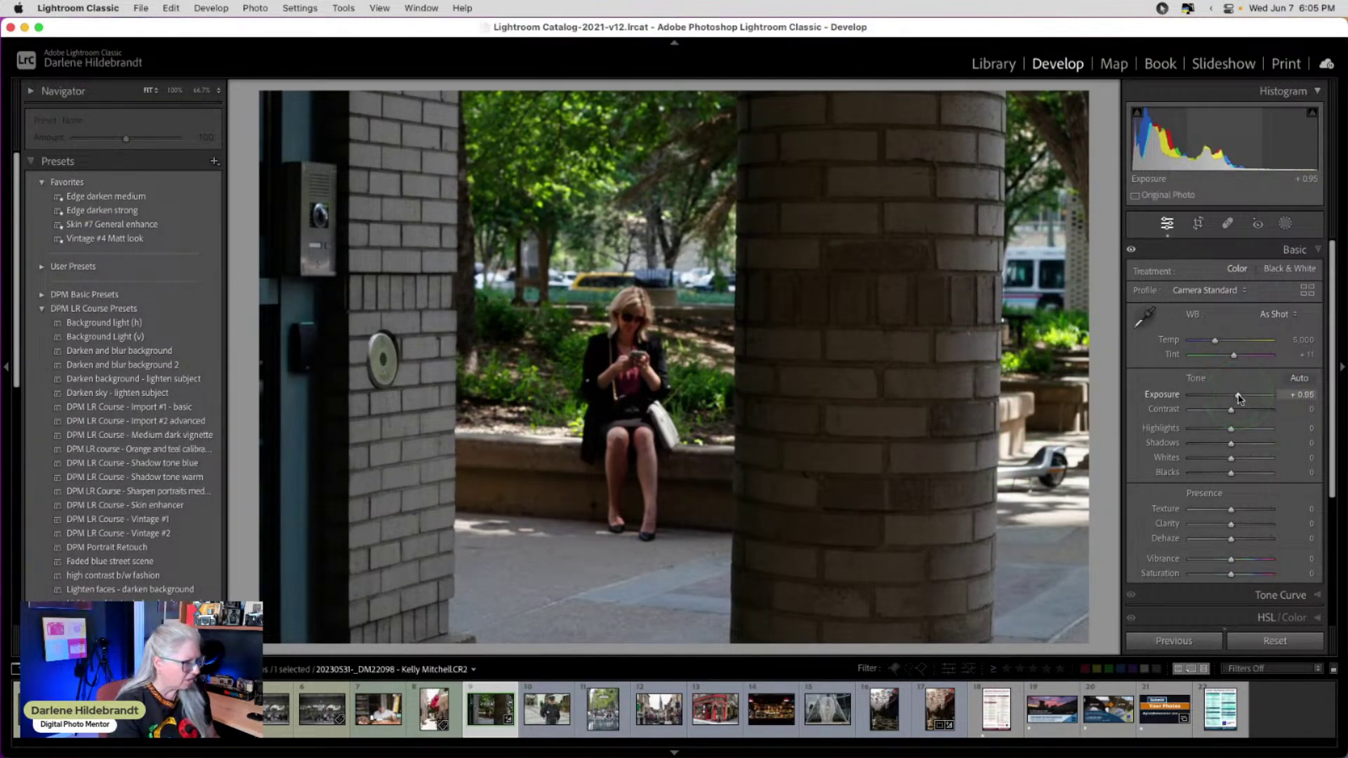
Auto-straighten the photo and crop both sides inward so the brick wall and column closely frame the woman.
{"action": "key", "text": "r"}
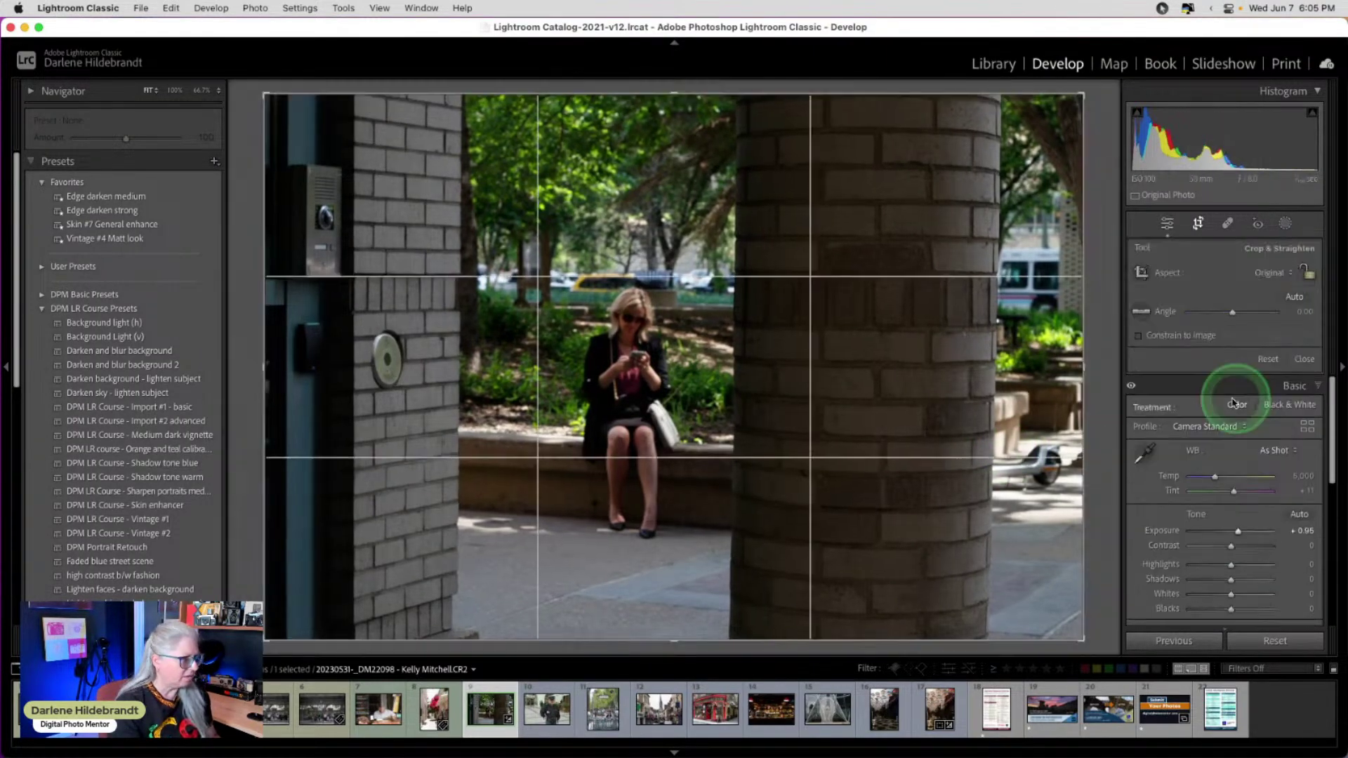
{"action": "left_click", "coordinate": [1292, 299]}
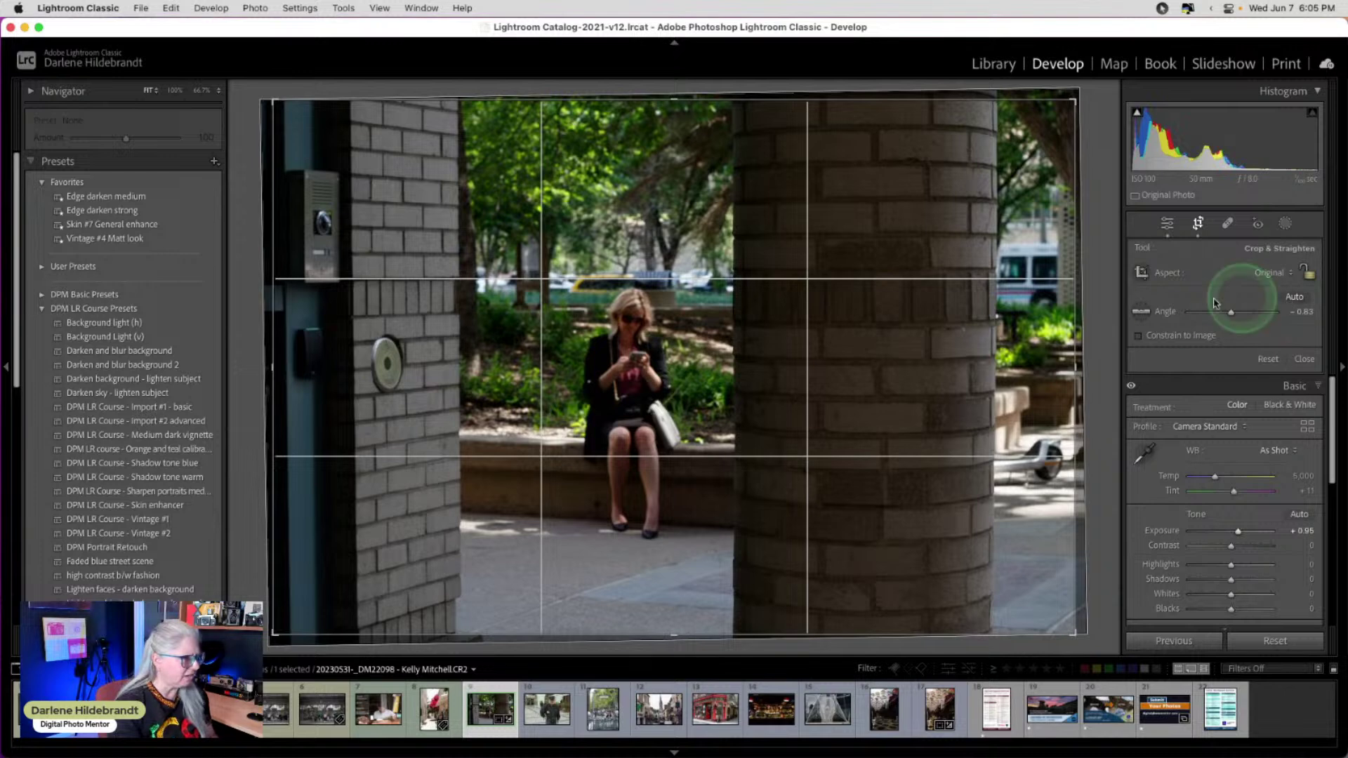
{"action": "left_click_drag", "start_coordinate": [1075, 365], "coordinate": [1077, 358]}
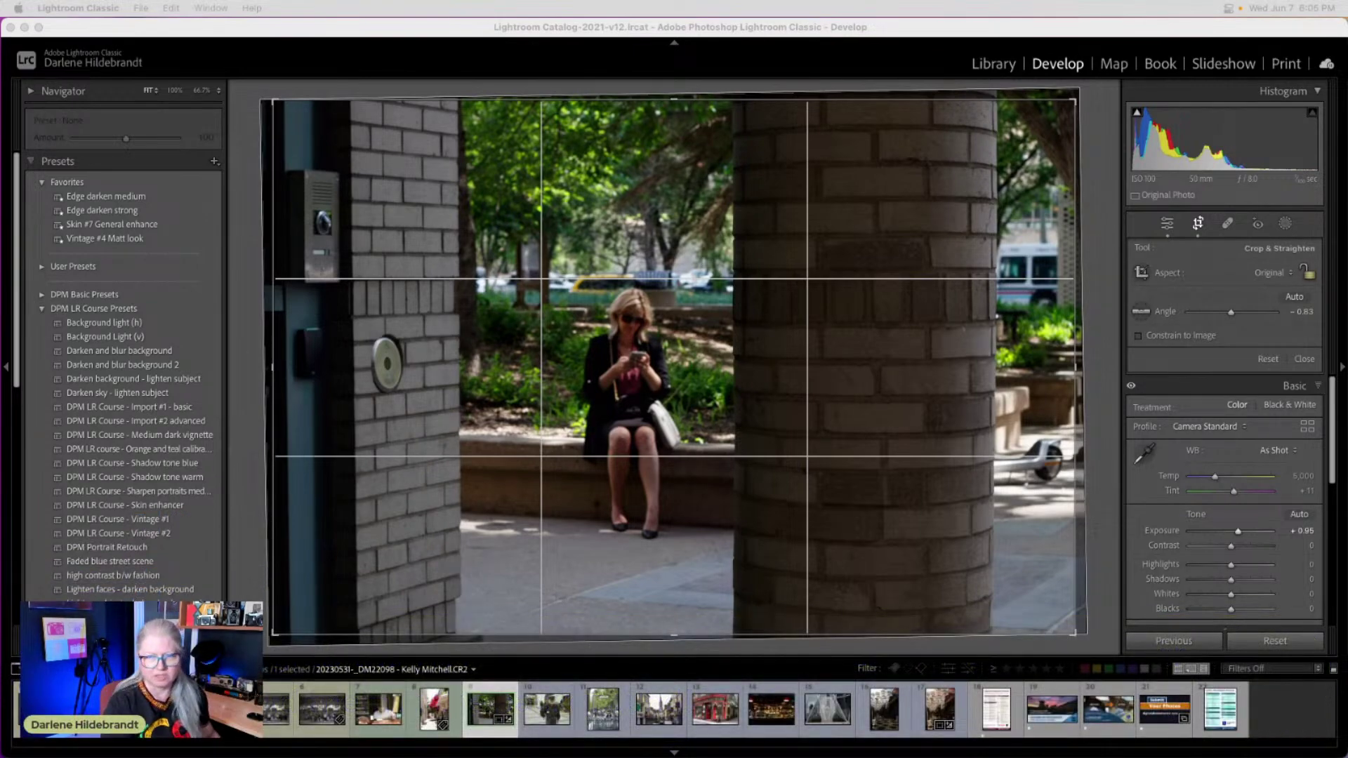
{"action": "left_click", "coordinate": [1061, 325]}
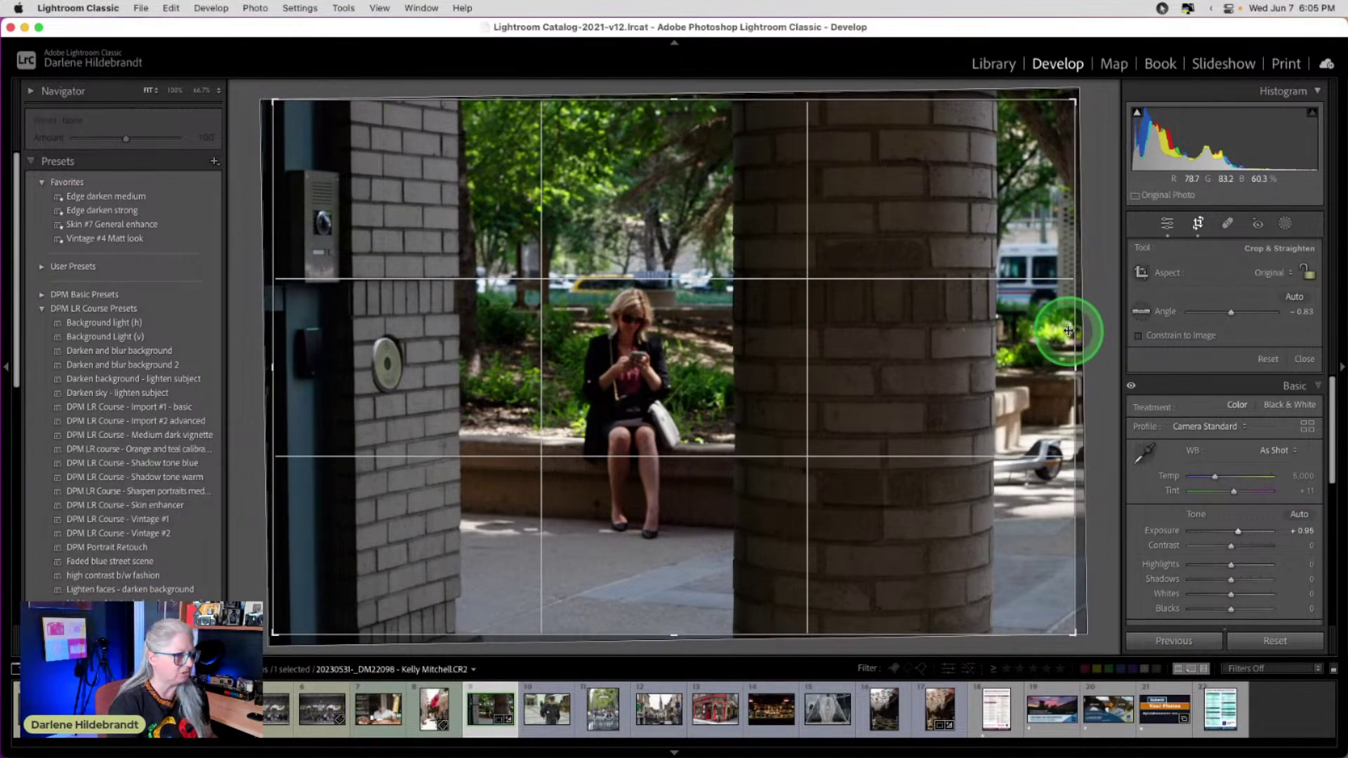
{"action": "left_click_drag", "start_coordinate": [1074, 330], "coordinate": [997, 334]}
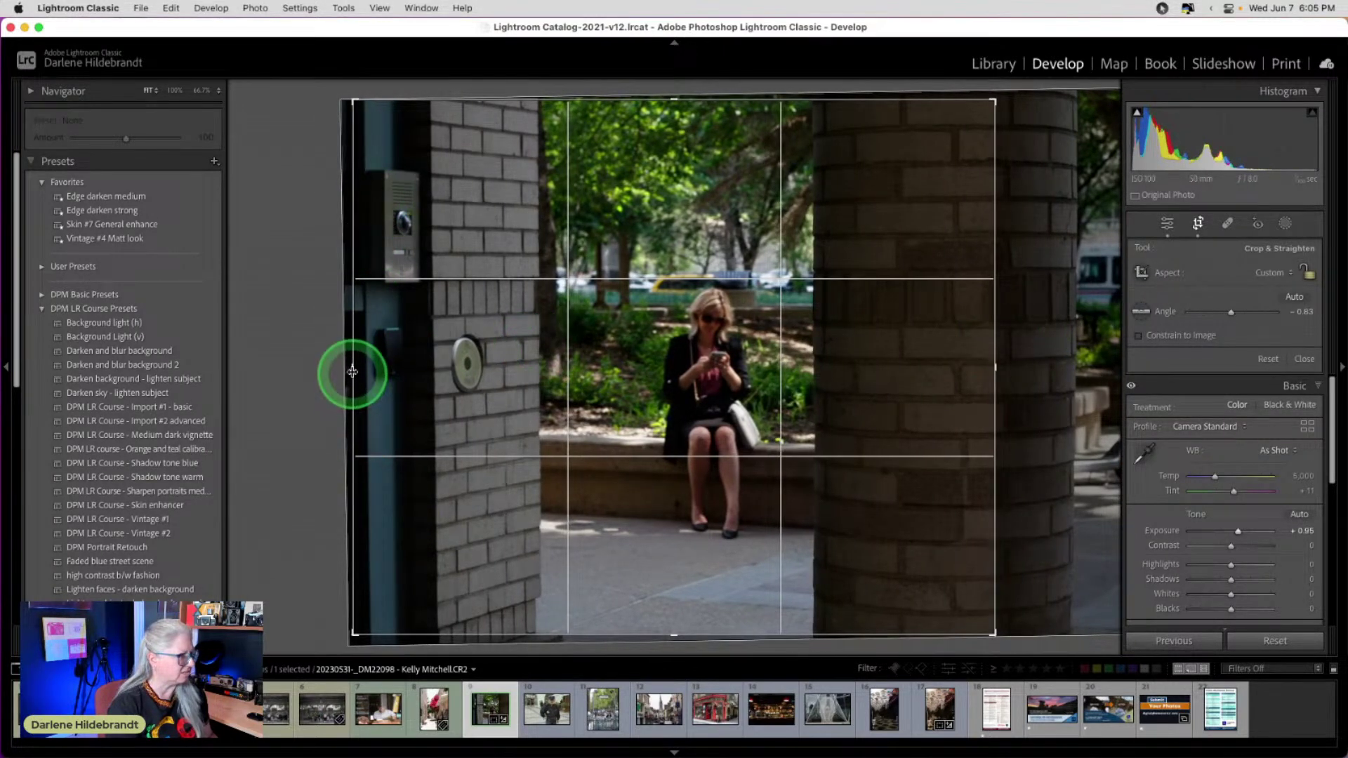
{"action": "left_click_drag", "start_coordinate": [350, 368], "coordinate": [420, 368]}
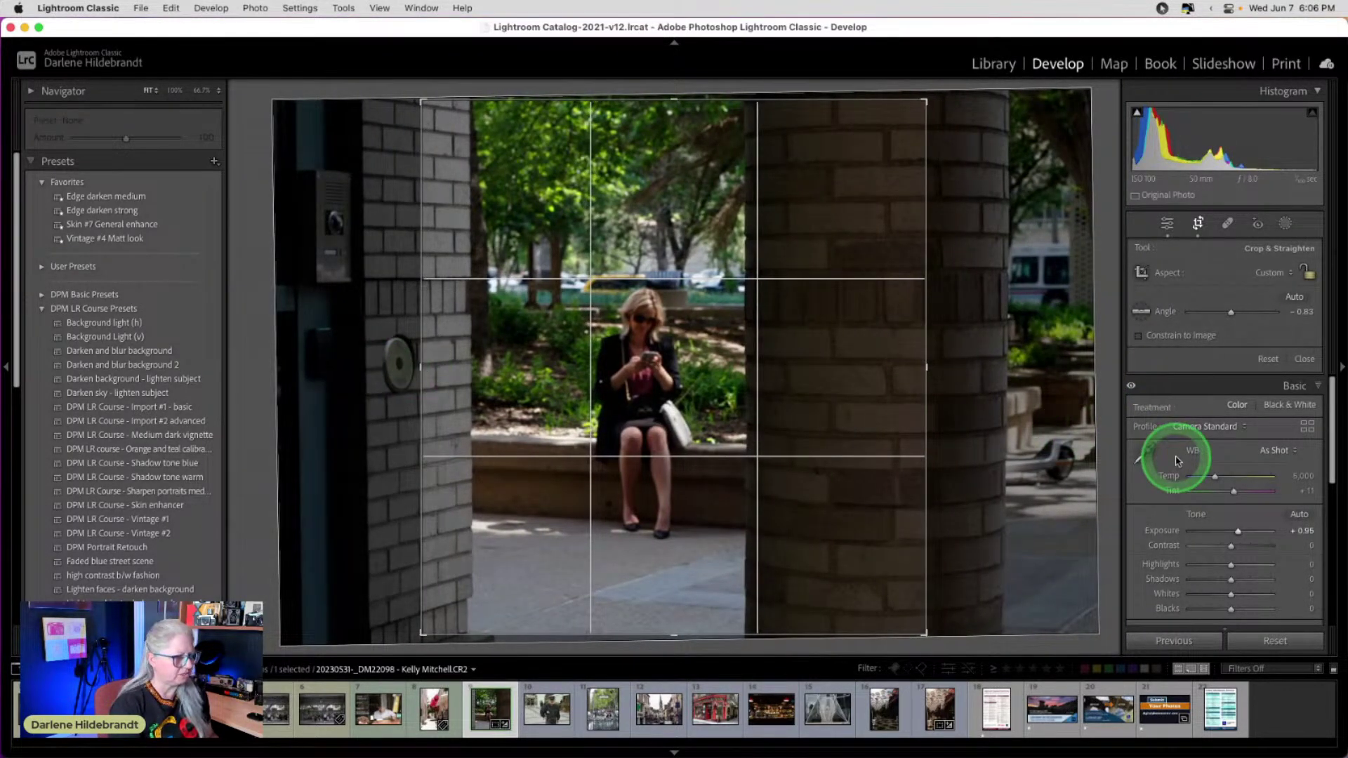
Apply the Vertical Upright correction to the photo while keeping the crop.
{"action": "scroll", "coordinate": [1180, 453], "scroll_direction": "down", "scroll_amount": 5}
{"action": "scroll", "coordinate": [1178, 461], "scroll_direction": "down", "scroll_amount": 2}
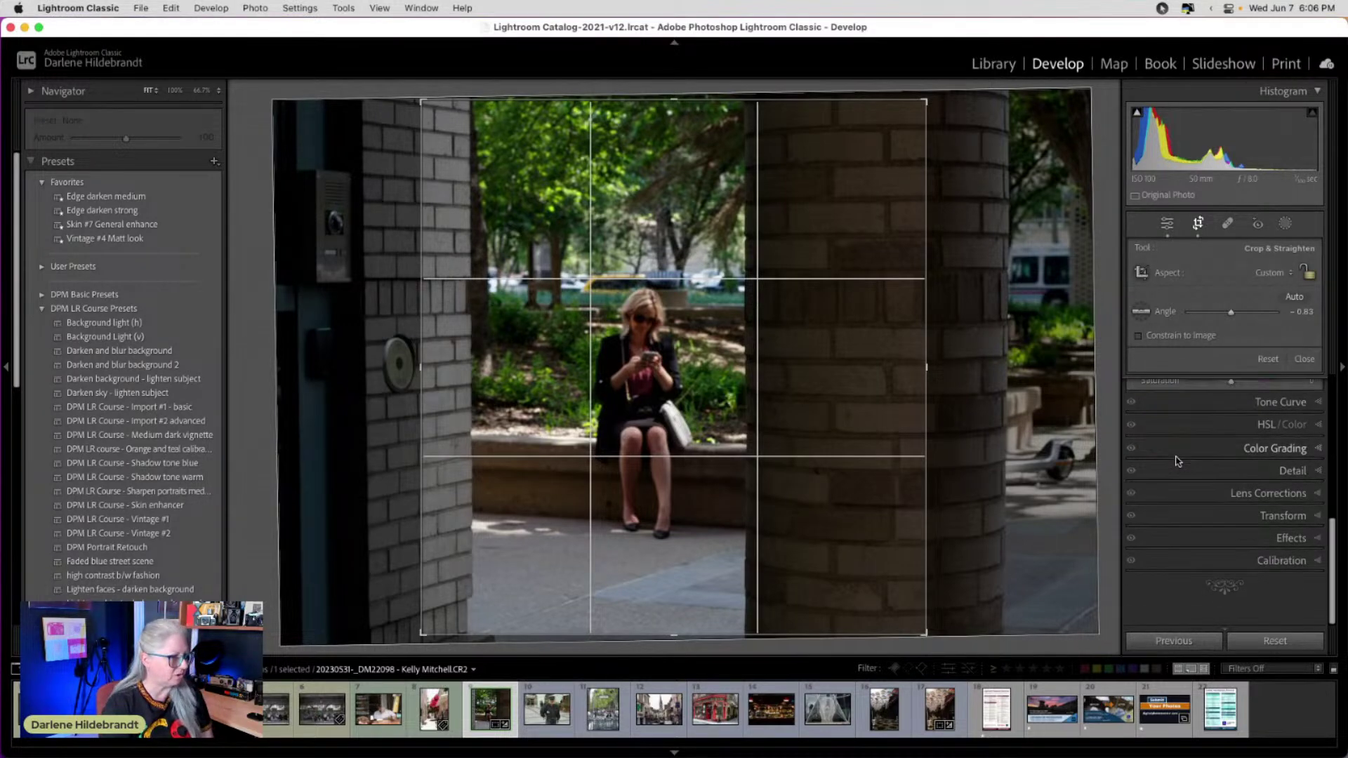
{"action": "left_click", "coordinate": [1263, 521]}
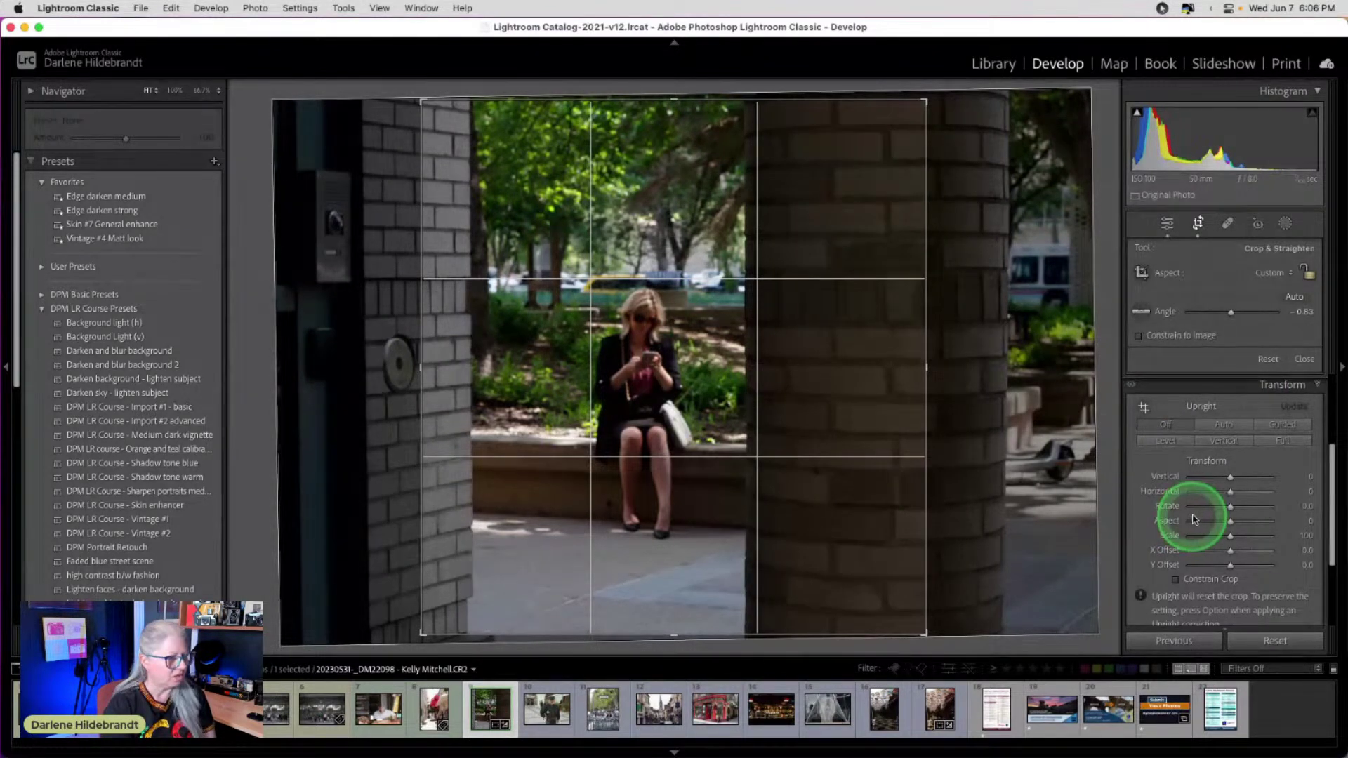
{"action": "left_click", "coordinate": [1223, 441]}
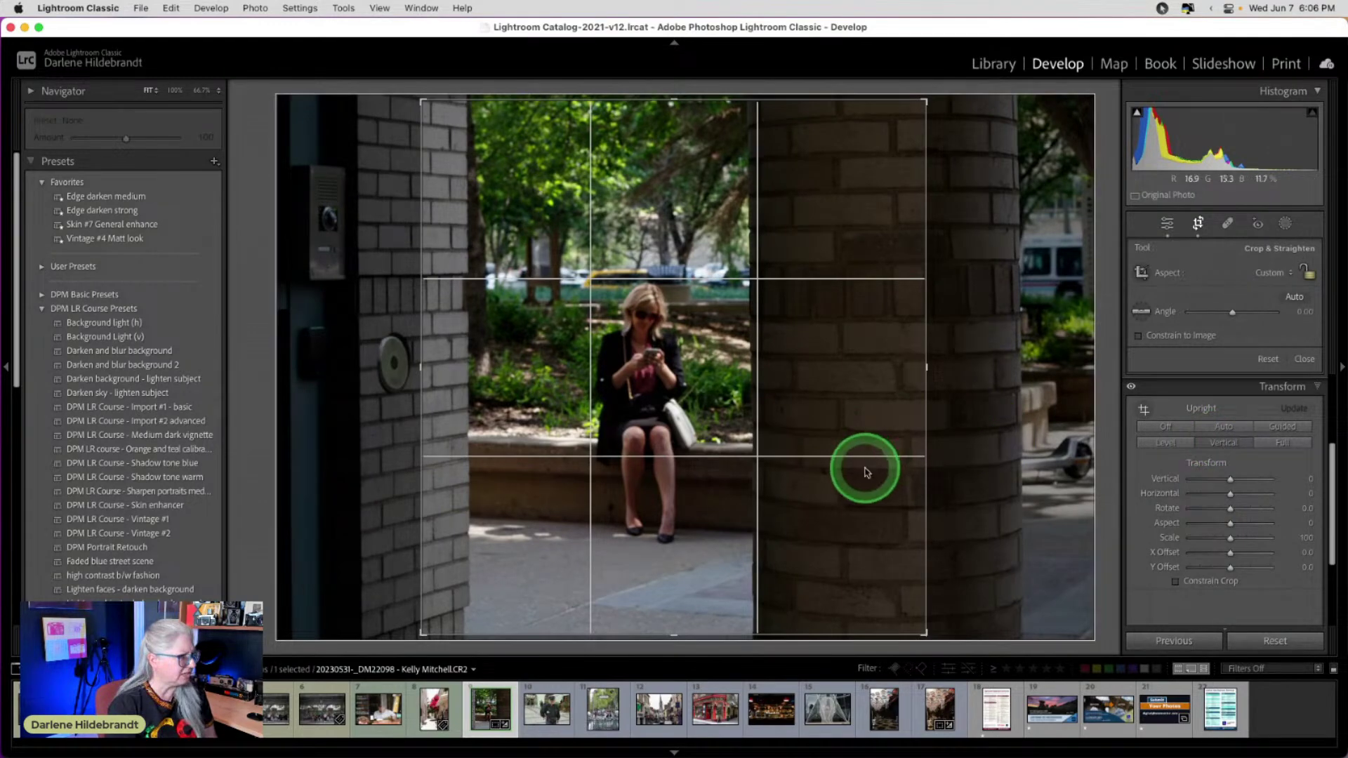
Try the Level Upright correction, apply Auto Upright keeping the crop, and crop the column side further inward.
{"action": "left_click_drag", "start_coordinate": [975, 84], "coordinate": [978, 87]}
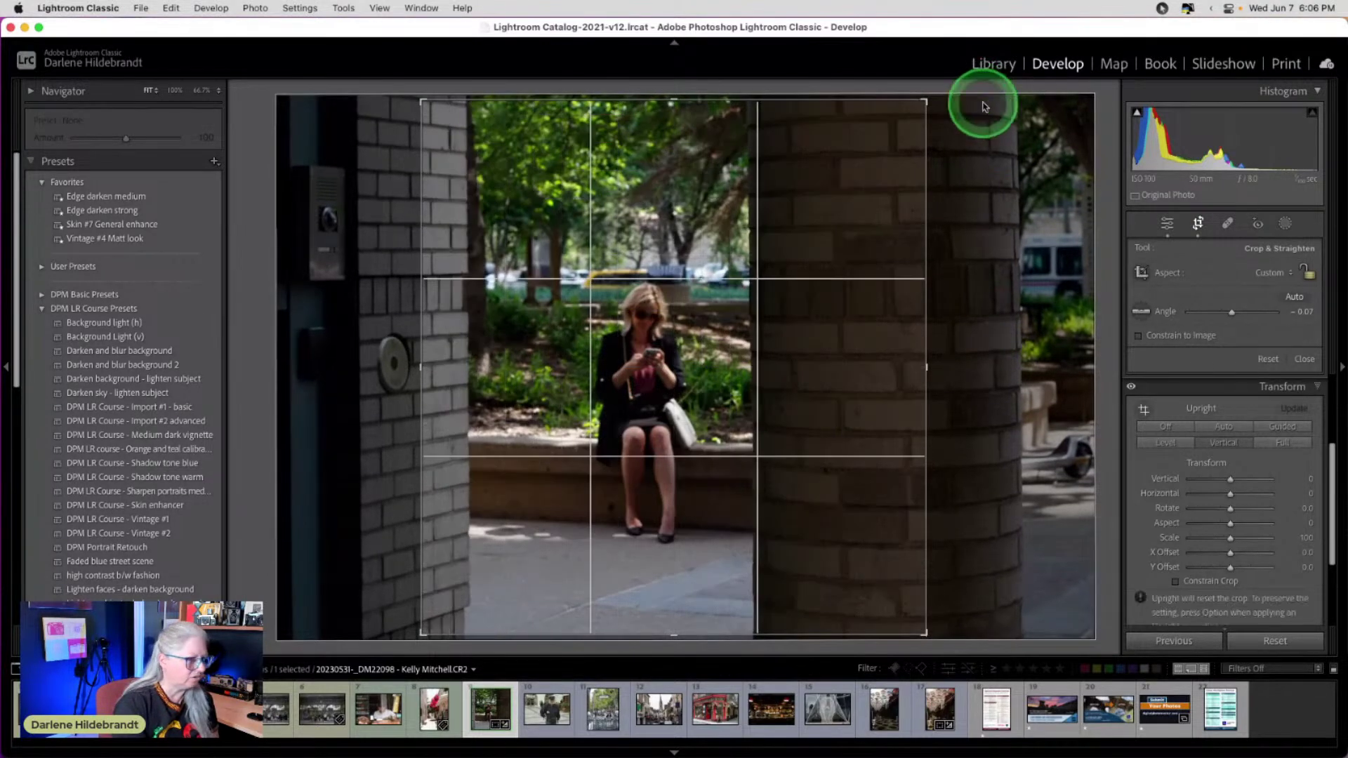
{"action": "left_click", "coordinate": [1161, 442]}
{"action": "left_click", "coordinate": [1228, 430]}
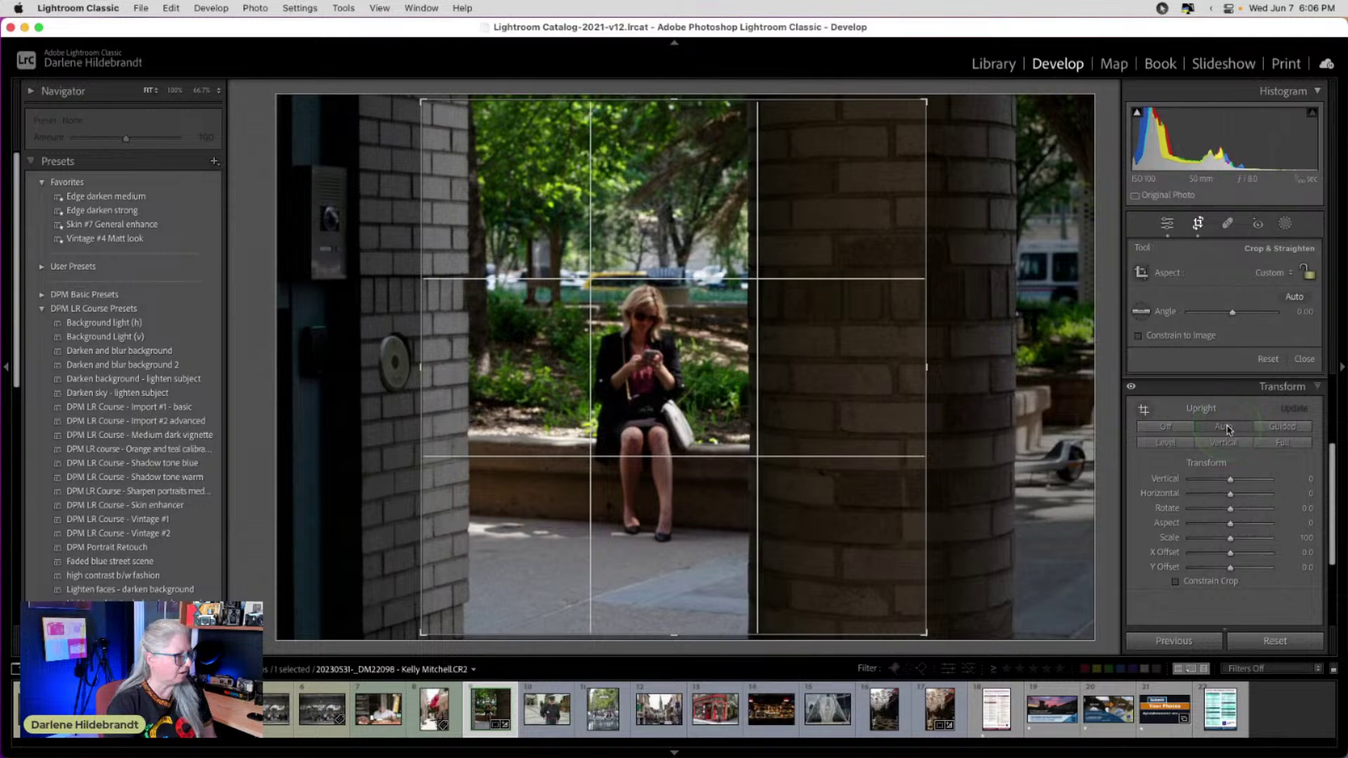
{"action": "left_click", "coordinate": [1179, 463]}
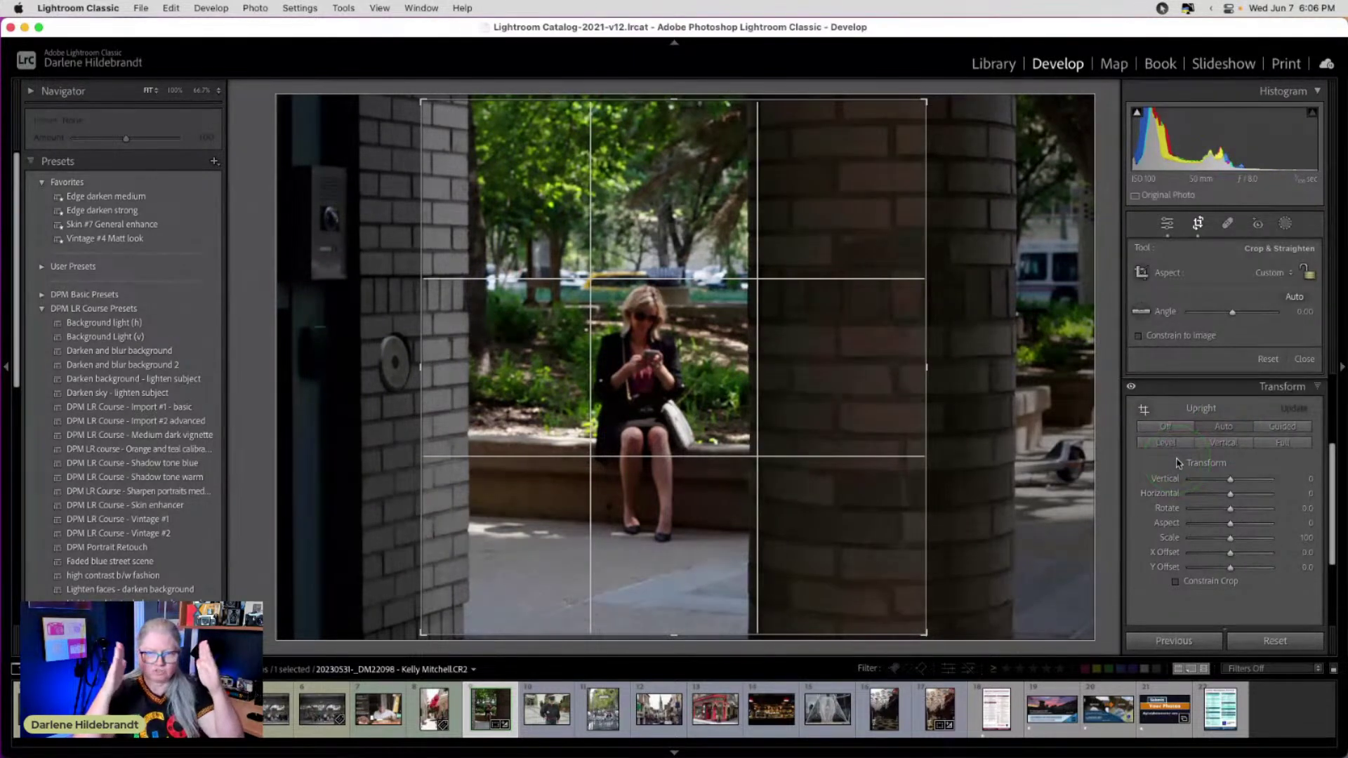
{"action": "left_click_drag", "start_coordinate": [1071, 445], "coordinate": [889, 372]}
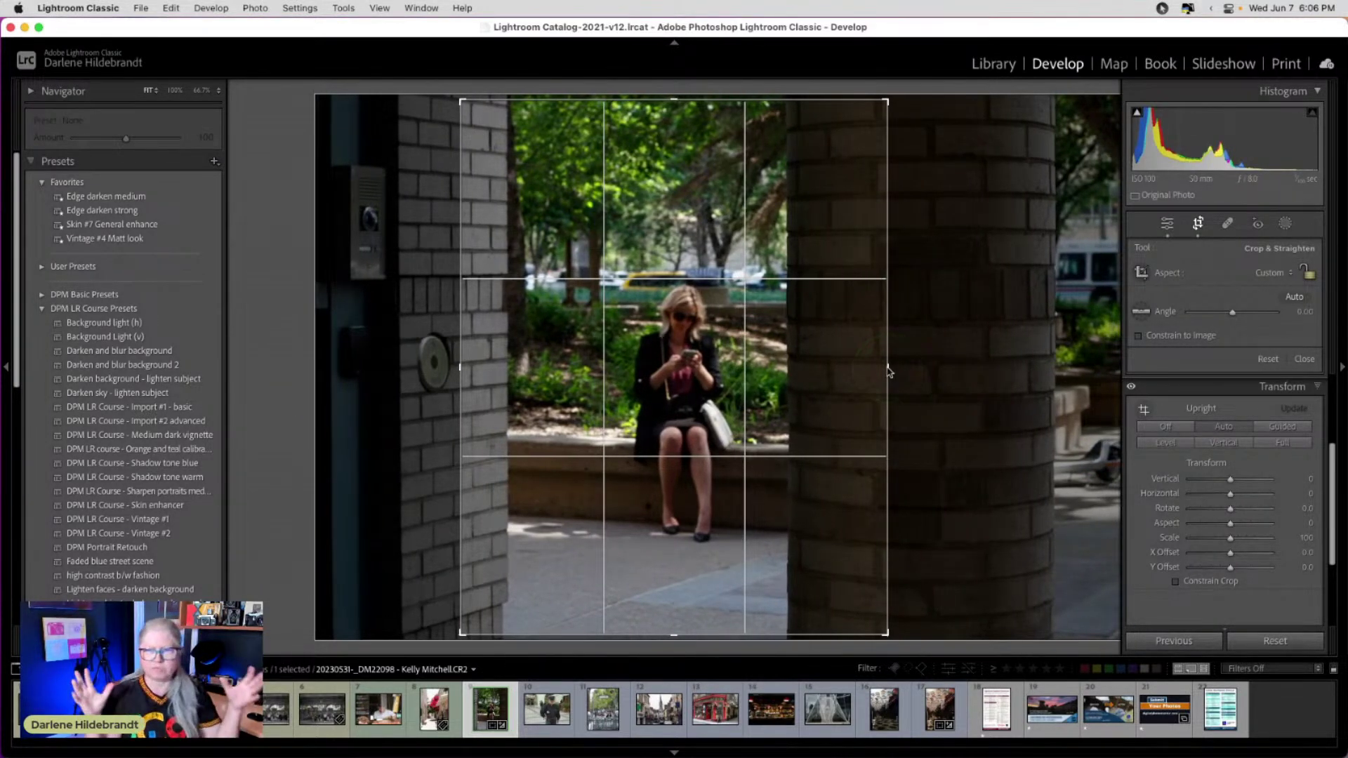
{"action": "key", "text": "Return"}
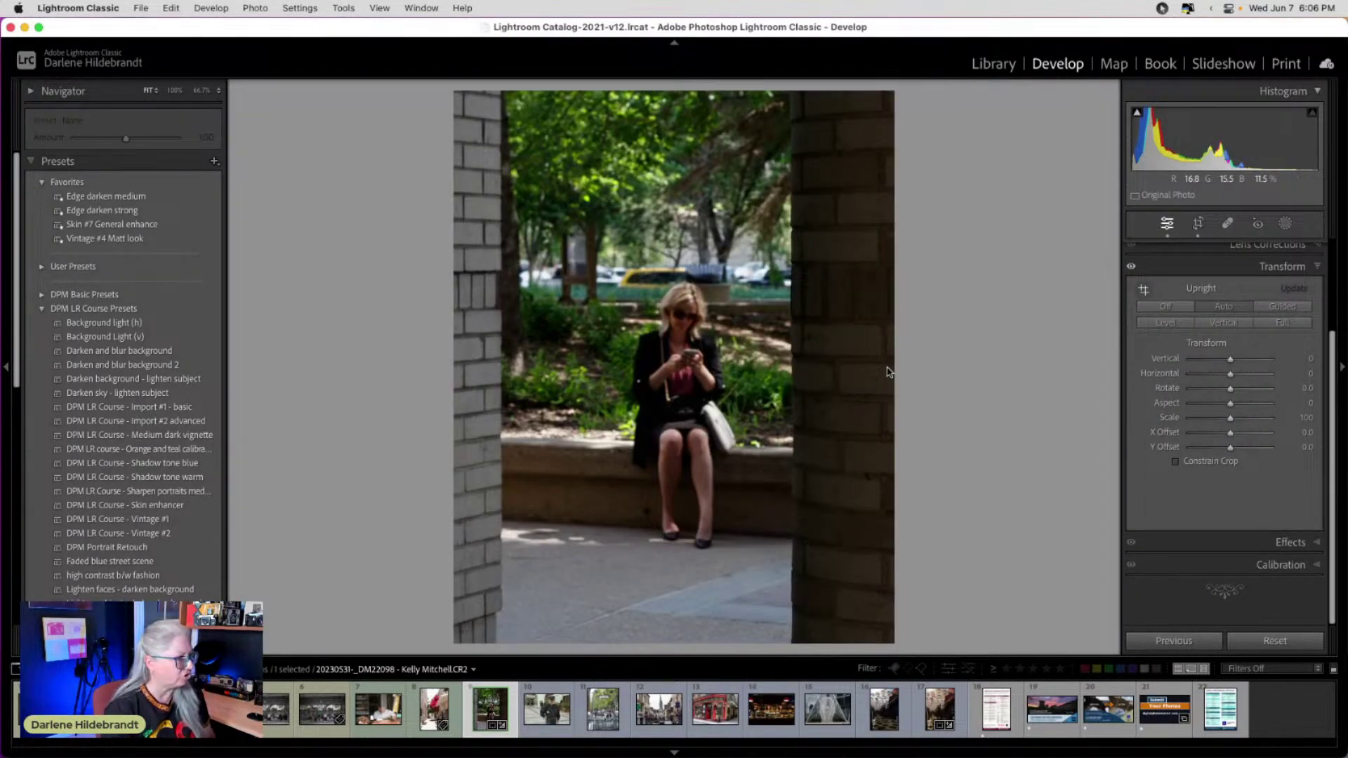
Raise Shadows to +43 and Exposure to +3.05 to check the sharpness of the brick column and the woman at 100%.
{"action": "left_click_drag", "start_coordinate": [778, 395], "coordinate": [676, 332]}
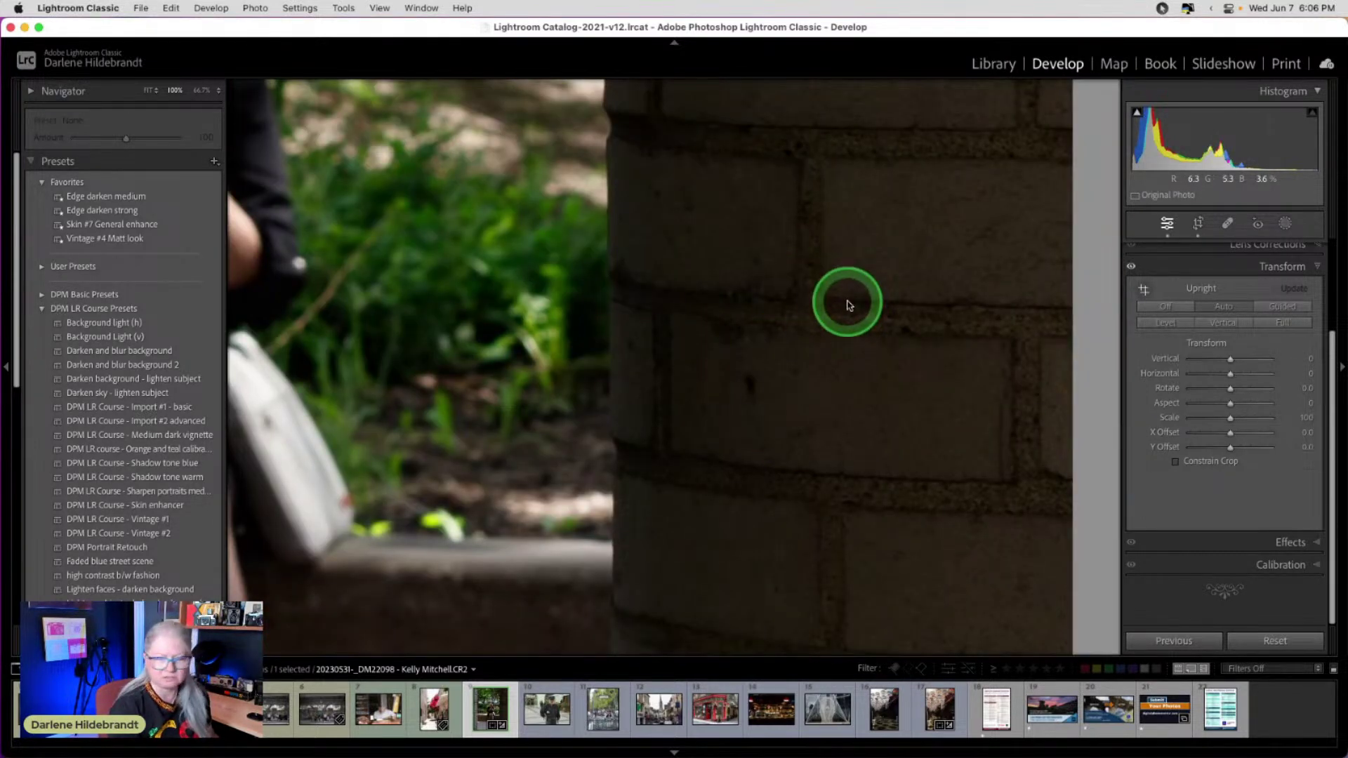
{"action": "scroll", "coordinate": [1230, 265], "scroll_direction": "up", "scroll_amount": 3}
{"action": "left_click", "coordinate": [1230, 265]}
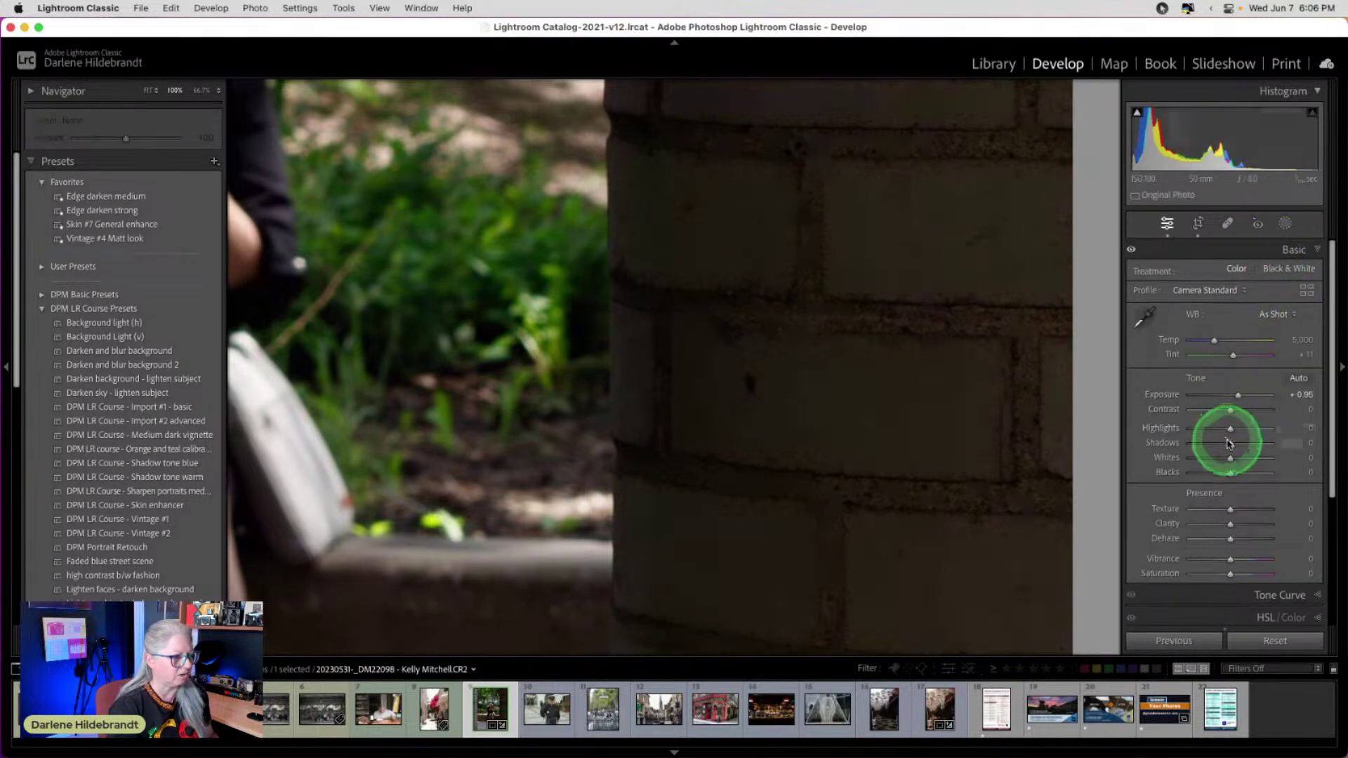
{"action": "left_click_drag", "start_coordinate": [1238, 394], "coordinate": [1258, 387]}
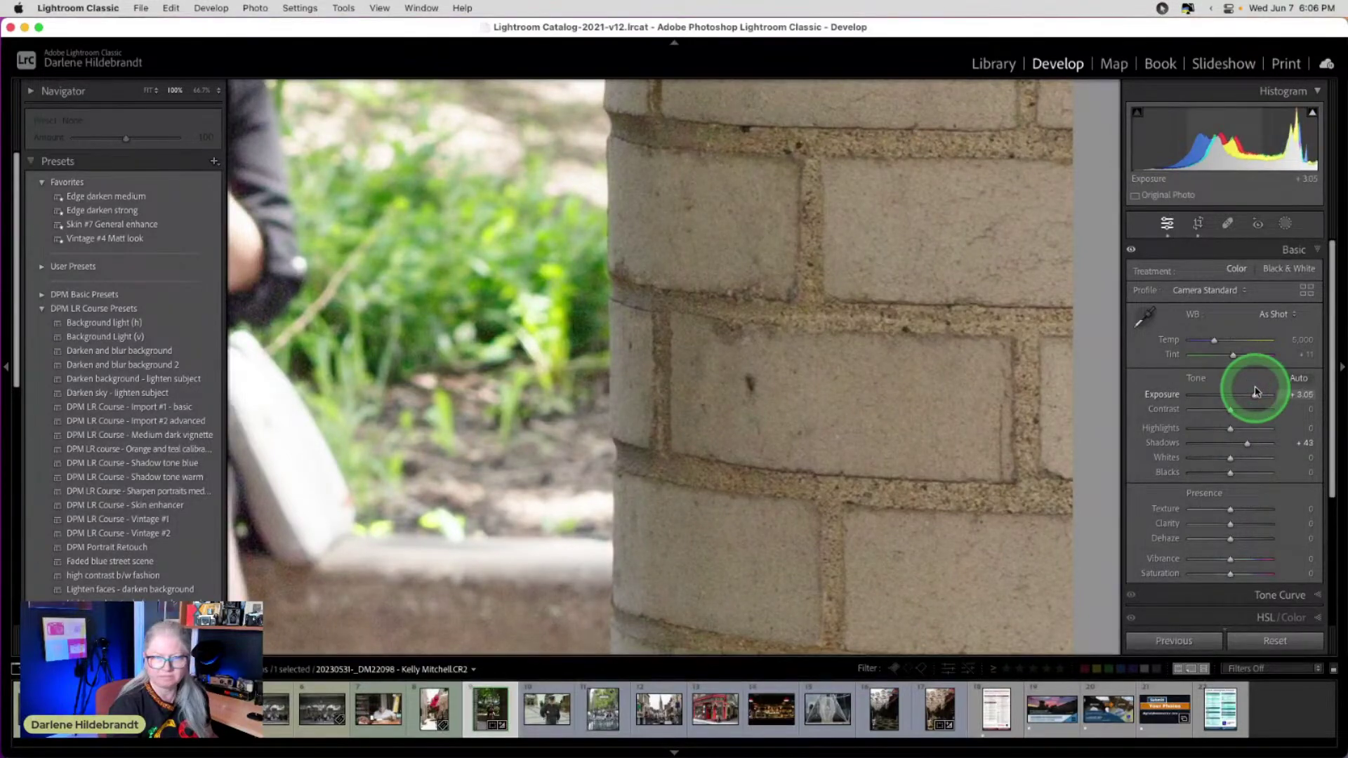
{"action": "left_click", "coordinate": [592, 317]}
{"action": "left_click", "coordinate": [594, 322]}
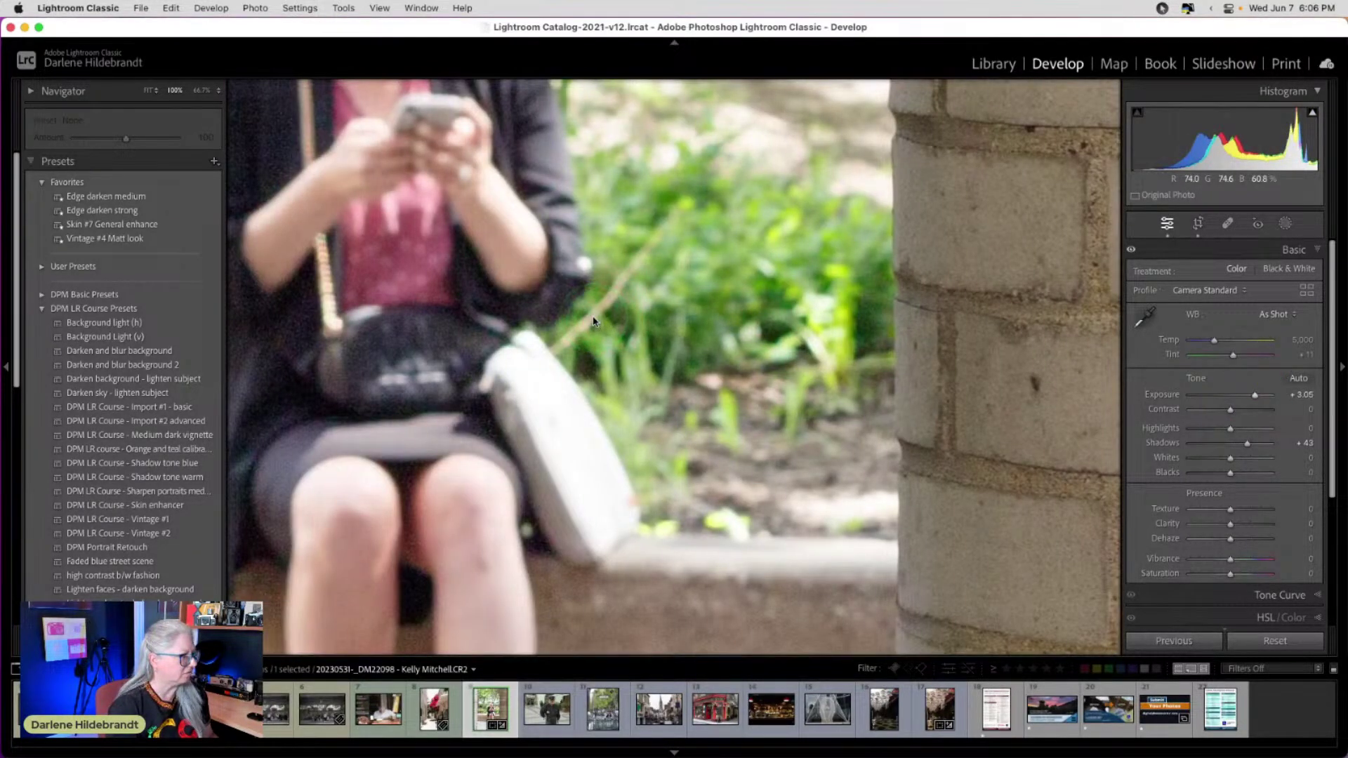
Set the photo's Exposure to +1.20, Highlights to -63 and Shadows to +14.
{"action": "left_click_drag", "start_coordinate": [1233, 442], "coordinate": [1235, 443]}
{"action": "key", "text": "z"}
{"action": "left_click_drag", "start_coordinate": [1254, 394], "coordinate": [1208, 430]}
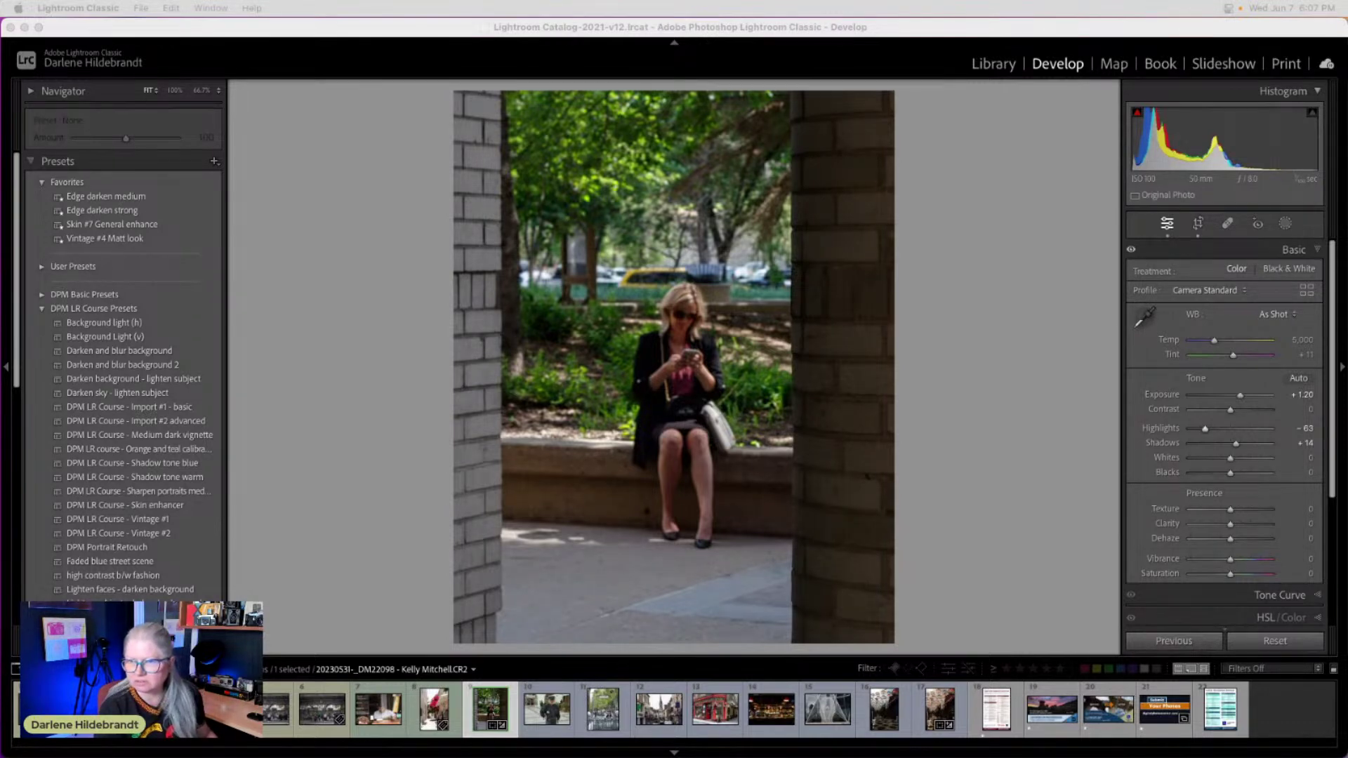
Send a copy of the photo with Lightroom adjustments to Luminar Neo as a 16-bit TIFF in Adobe RGB (1998).
{"action": "left_click", "coordinate": [1036, 242]}
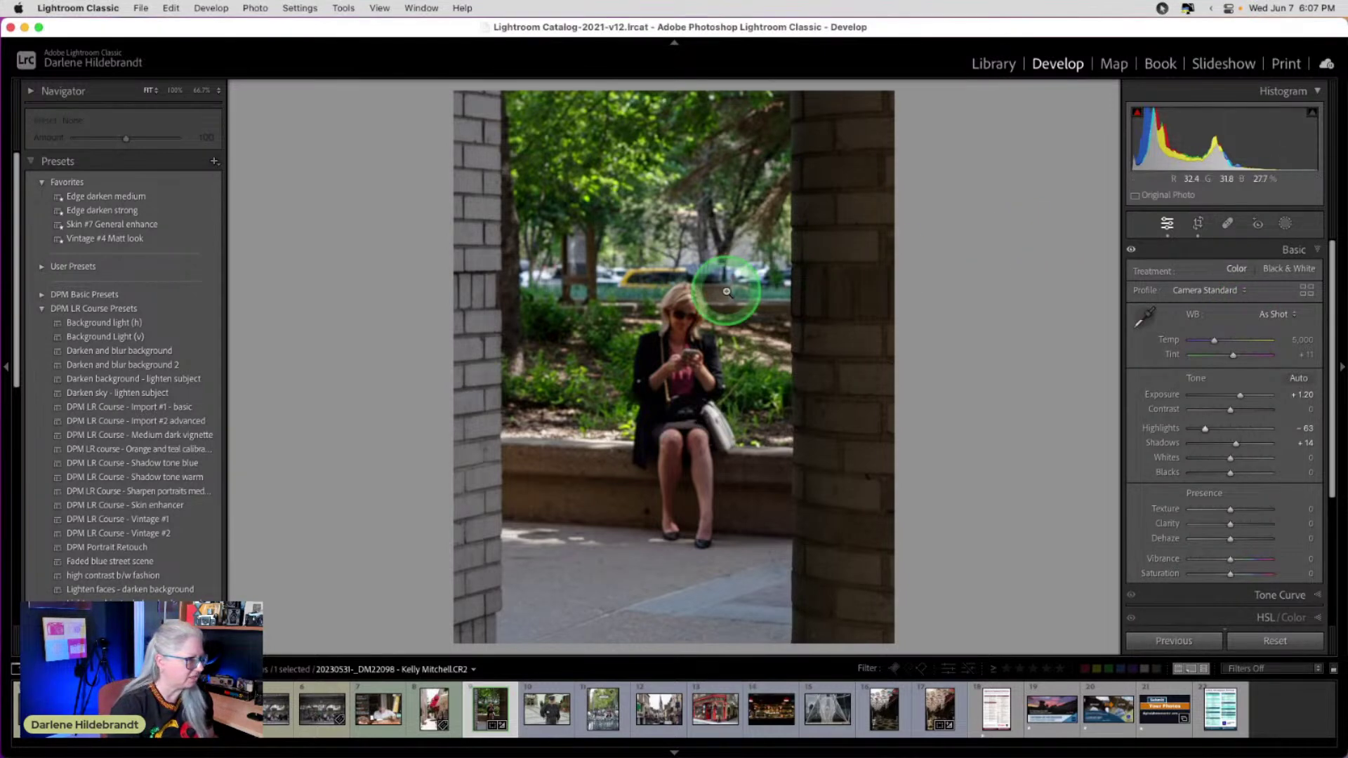
{"action": "right_click", "coordinate": [640, 288]}
{"action": "mouse_move", "coordinate": [691, 407]}
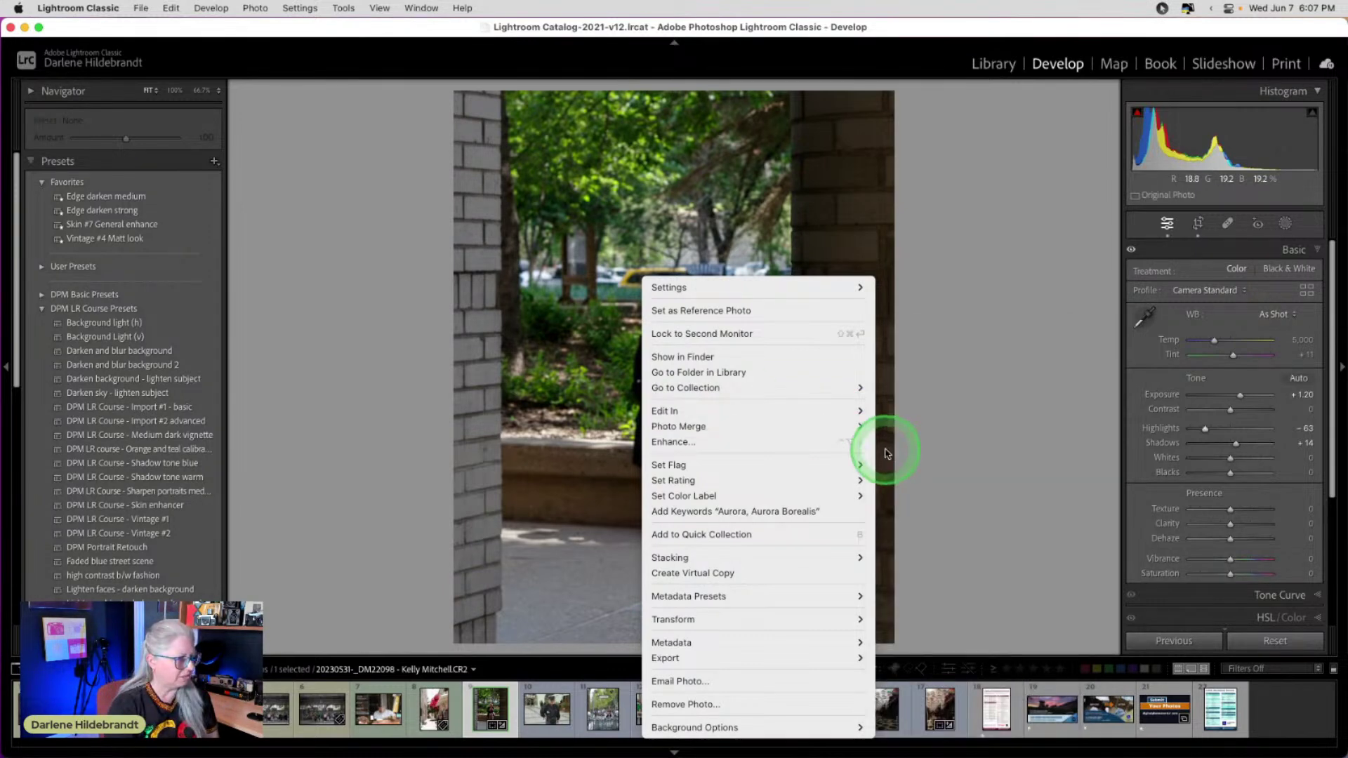
{"action": "left_click", "coordinate": [909, 457]}
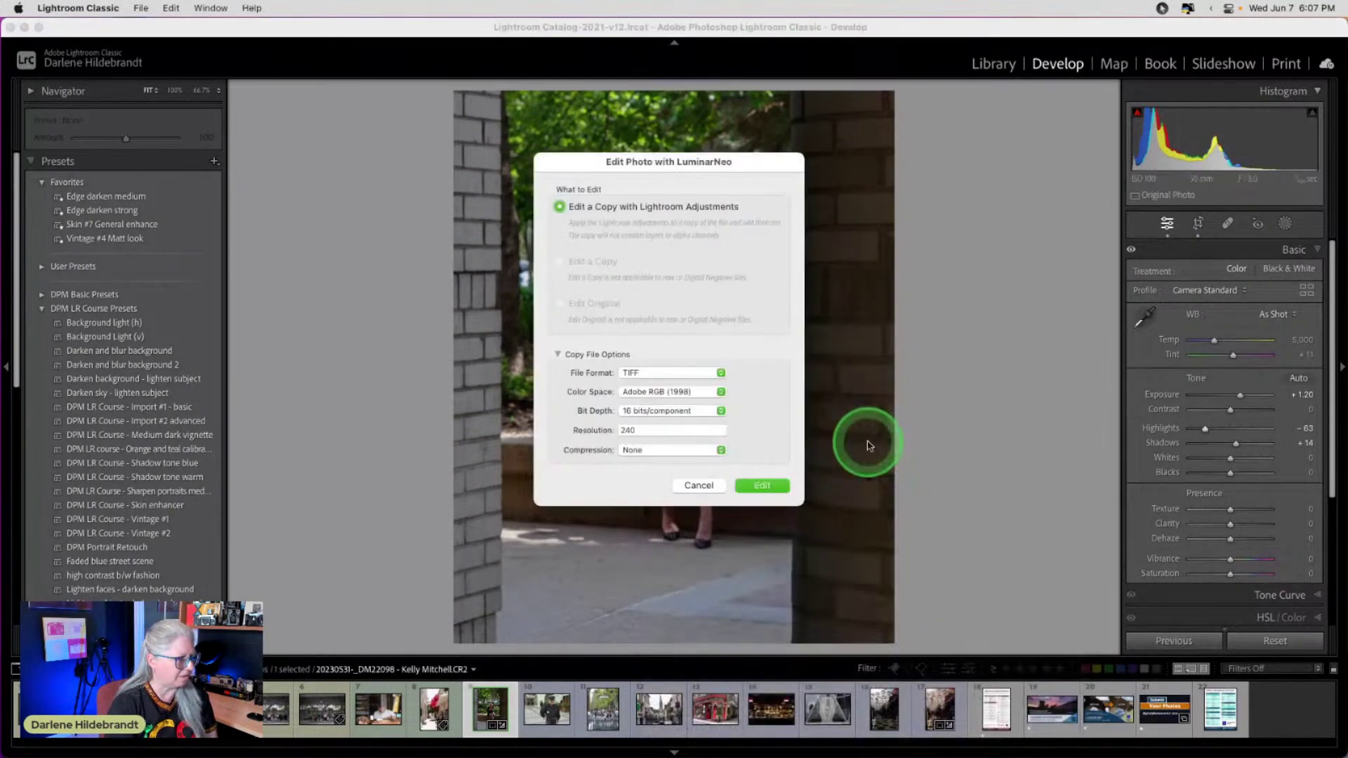
{"action": "left_click", "coordinate": [762, 486]}
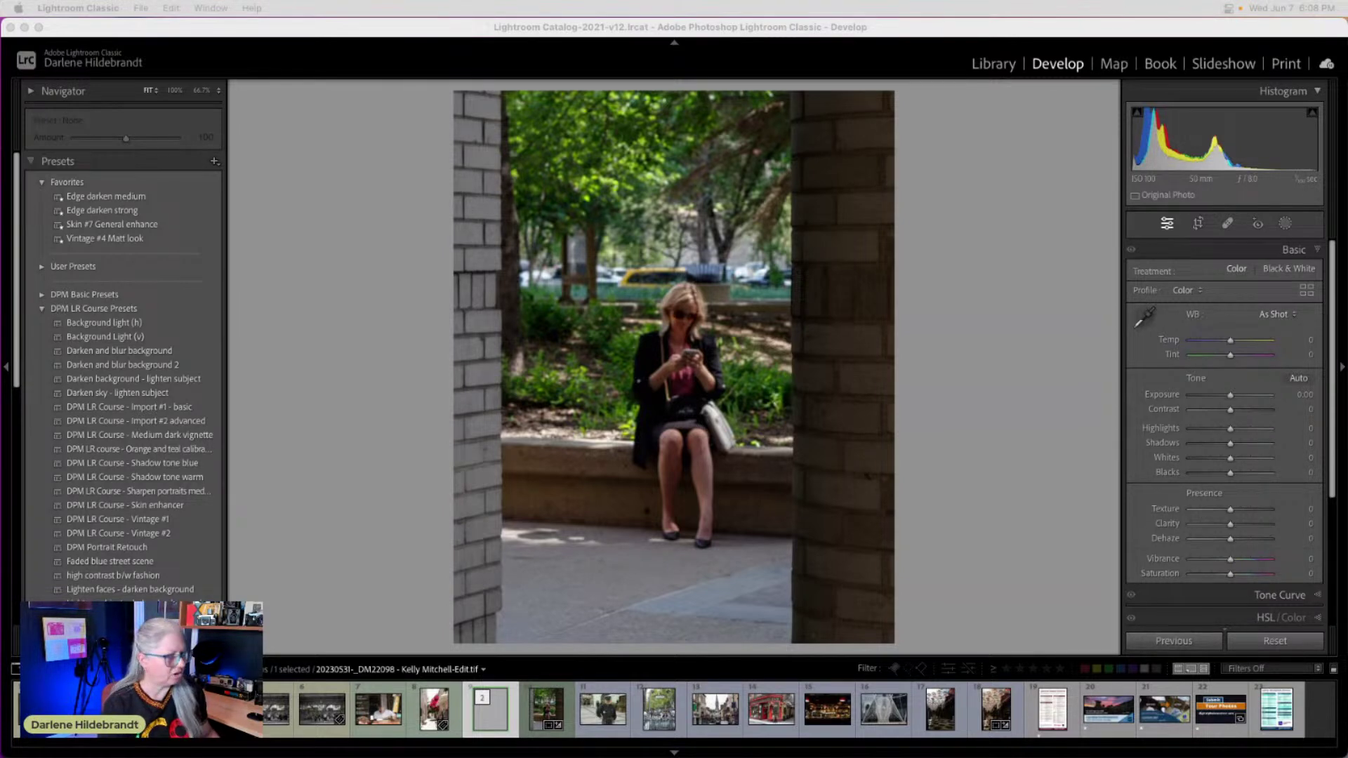
Switch to Luminar Neo, fit its window to the full screen width, and show the editing tools for the photo.
{"action": "key", "text": "super+Tab"}
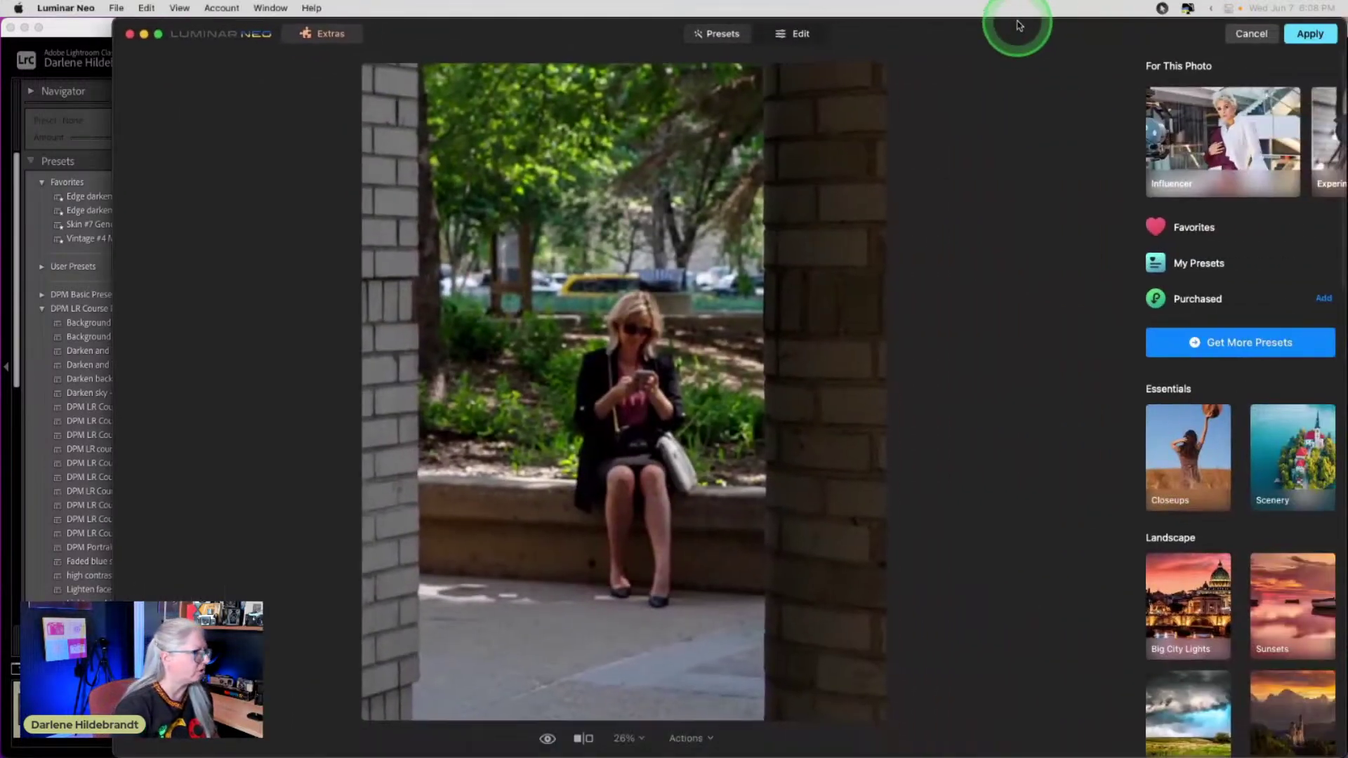
{"action": "left_click_drag", "start_coordinate": [1019, 25], "coordinate": [909, 25]}
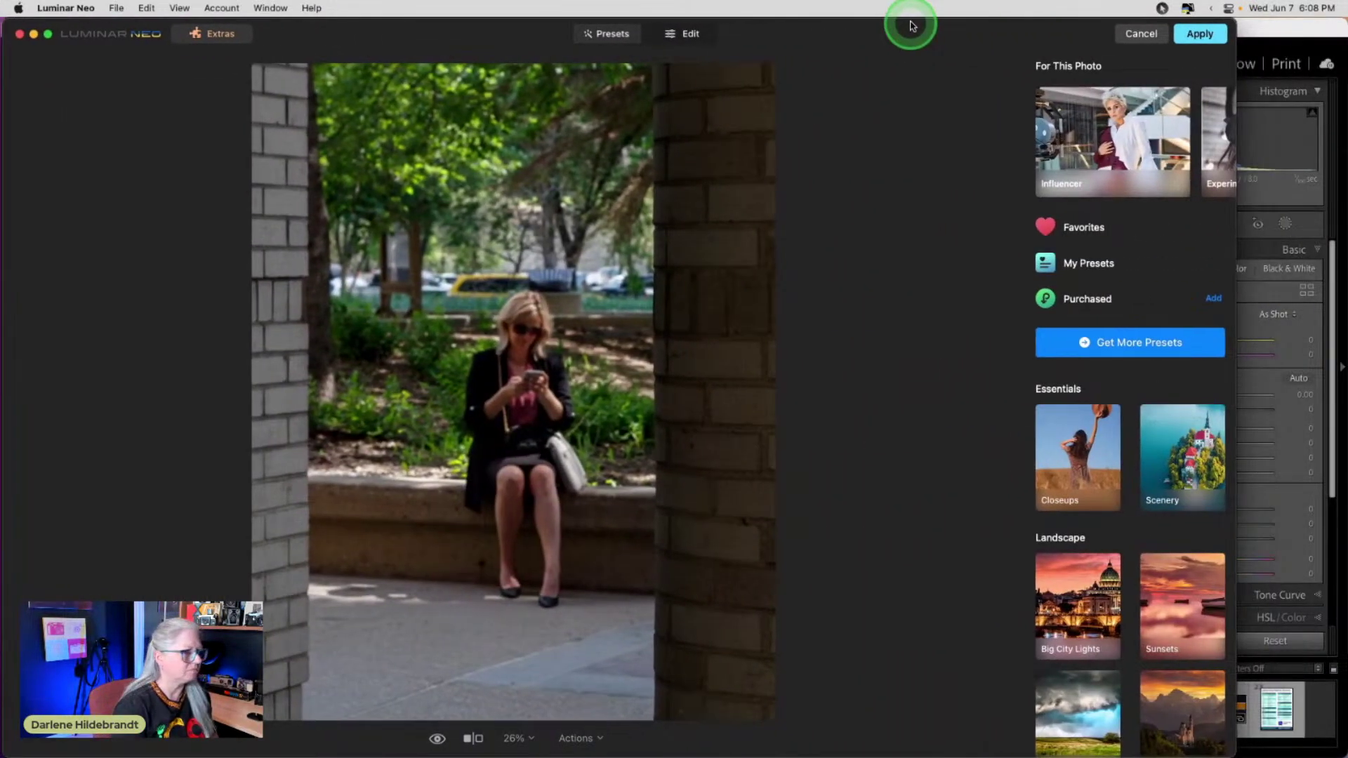
{"action": "left_click_drag", "start_coordinate": [1233, 60], "coordinate": [1343, 54]}
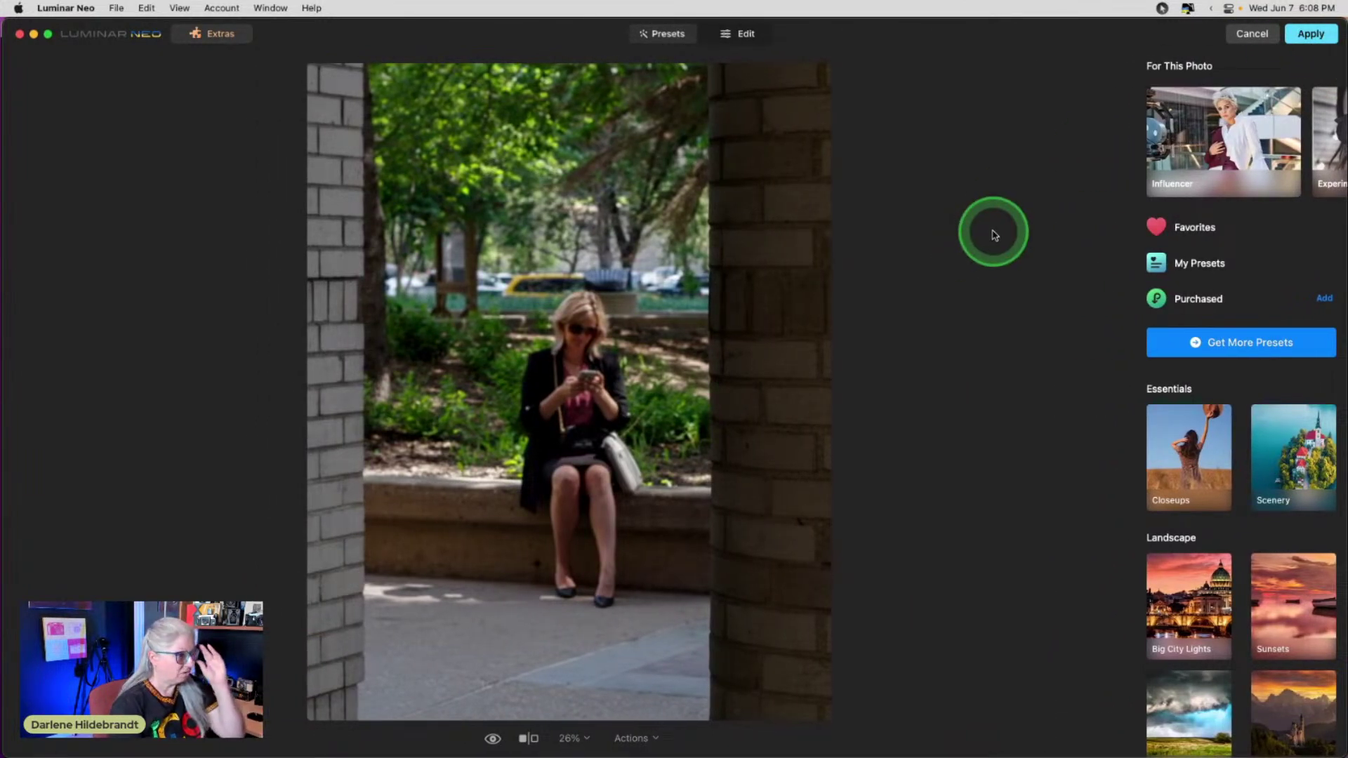
{"action": "left_click", "coordinate": [748, 36]}
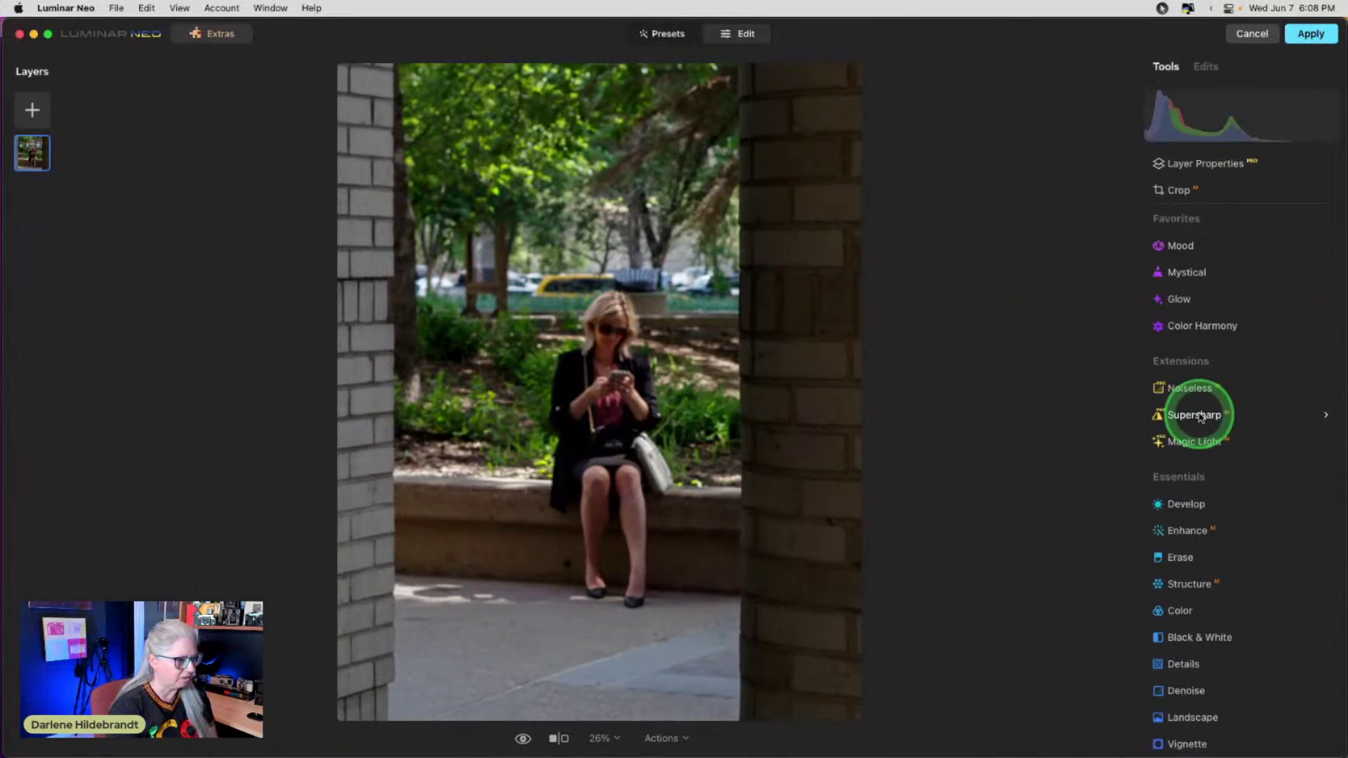
Sharpen the photo with Supersharp AI using the Universal mode at Middle strength.
{"action": "left_click", "coordinate": [1197, 415]}
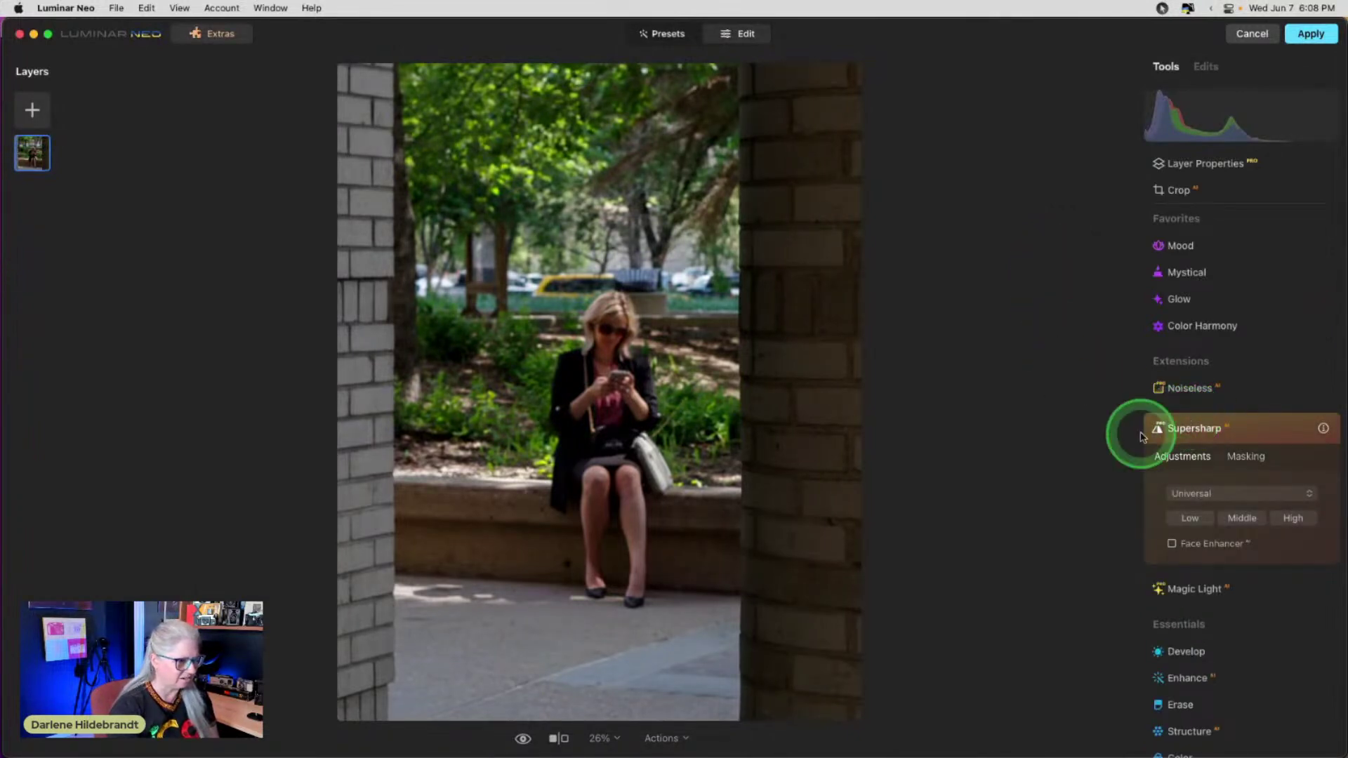
{"action": "left_click", "coordinate": [1197, 494]}
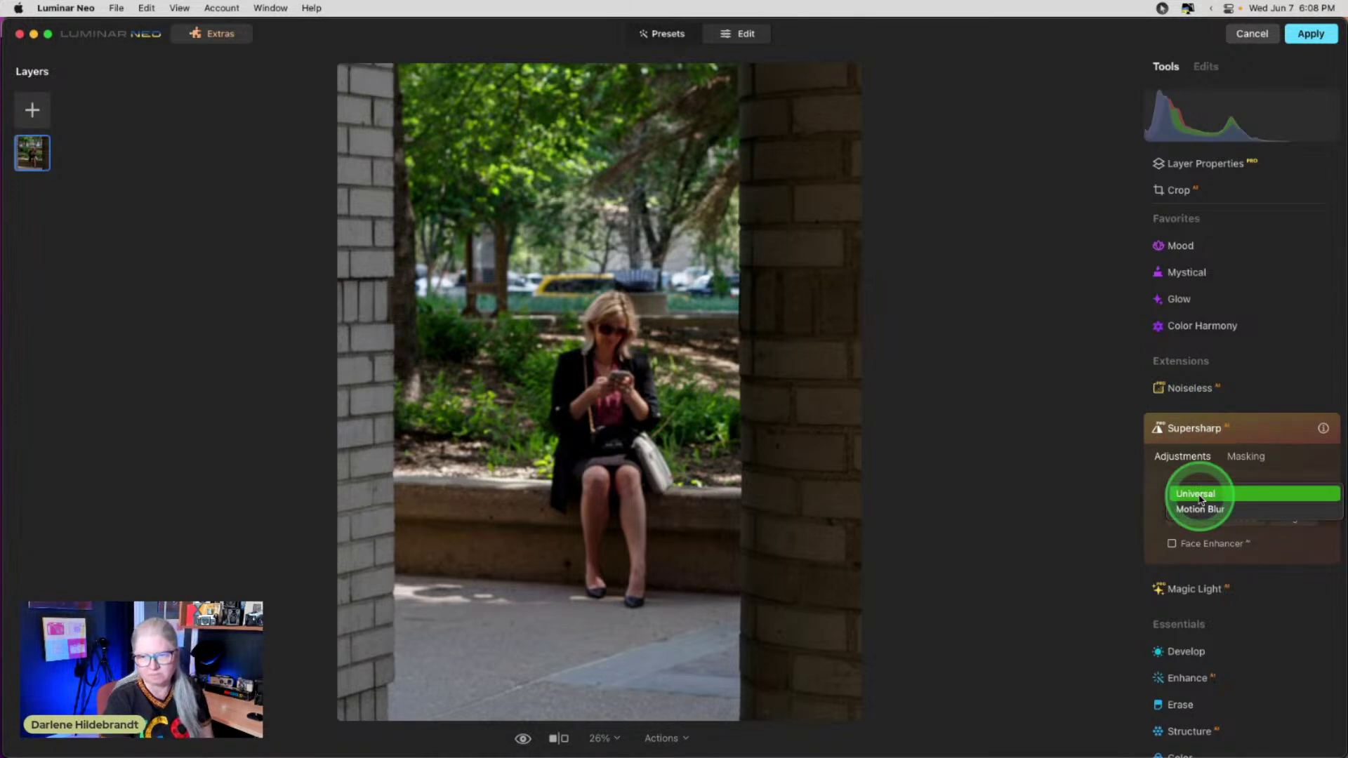
{"action": "left_click", "coordinate": [1199, 494]}
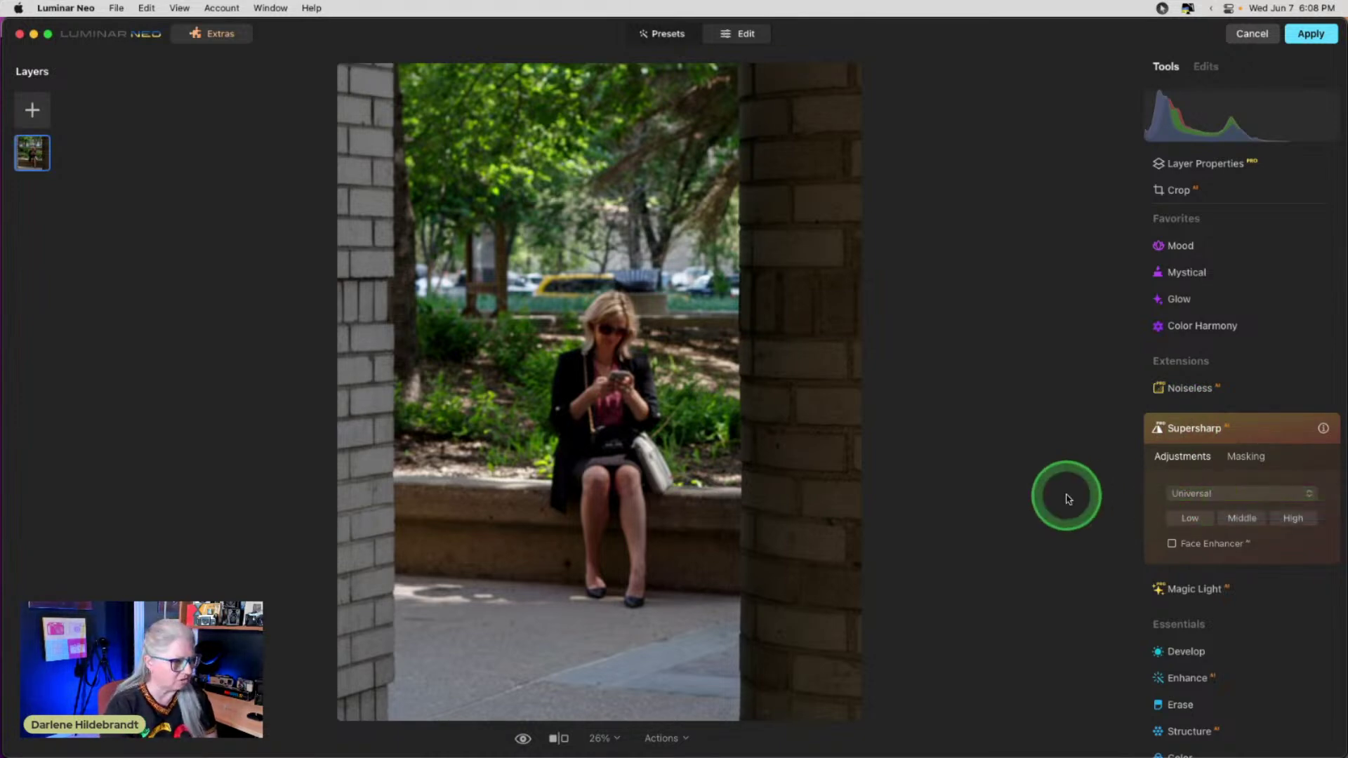
{"action": "left_click", "coordinate": [1247, 521]}
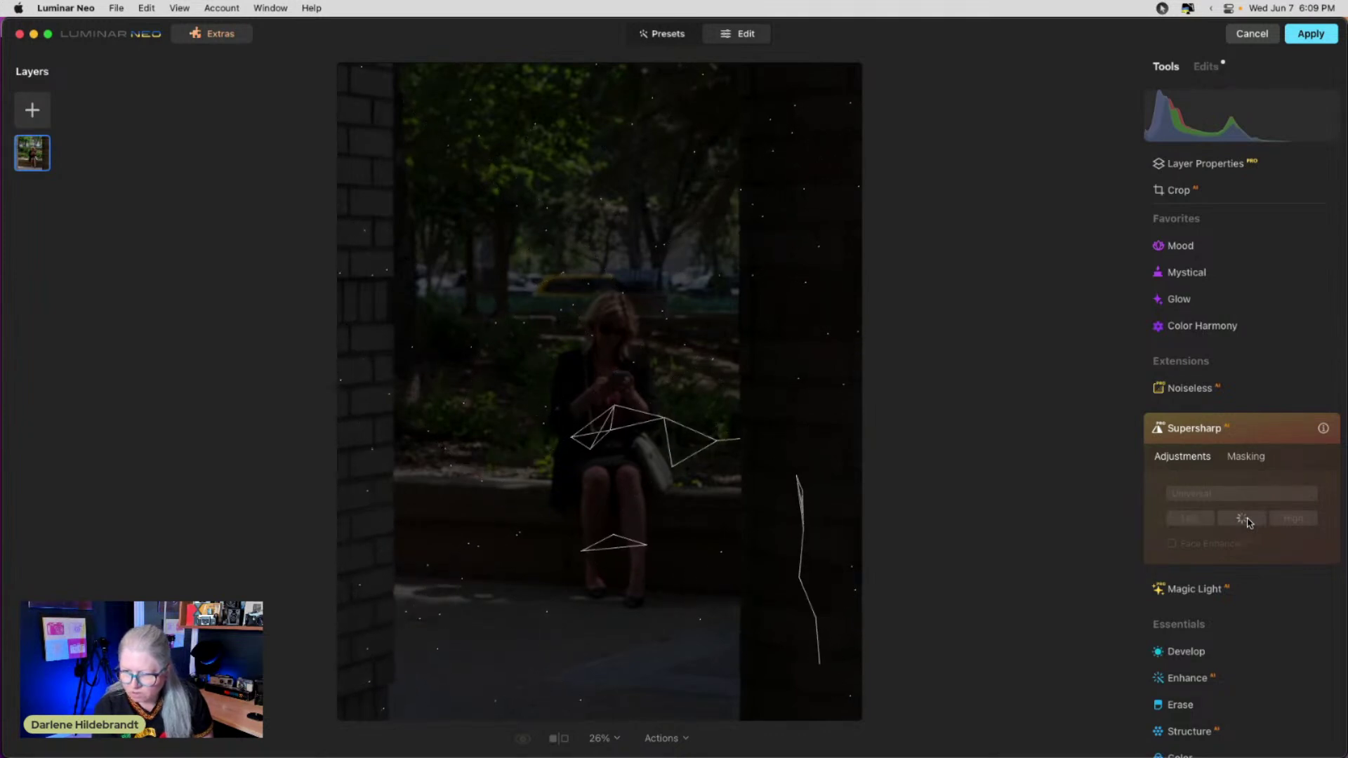
{"action": "left_click", "coordinate": [1252, 527]}
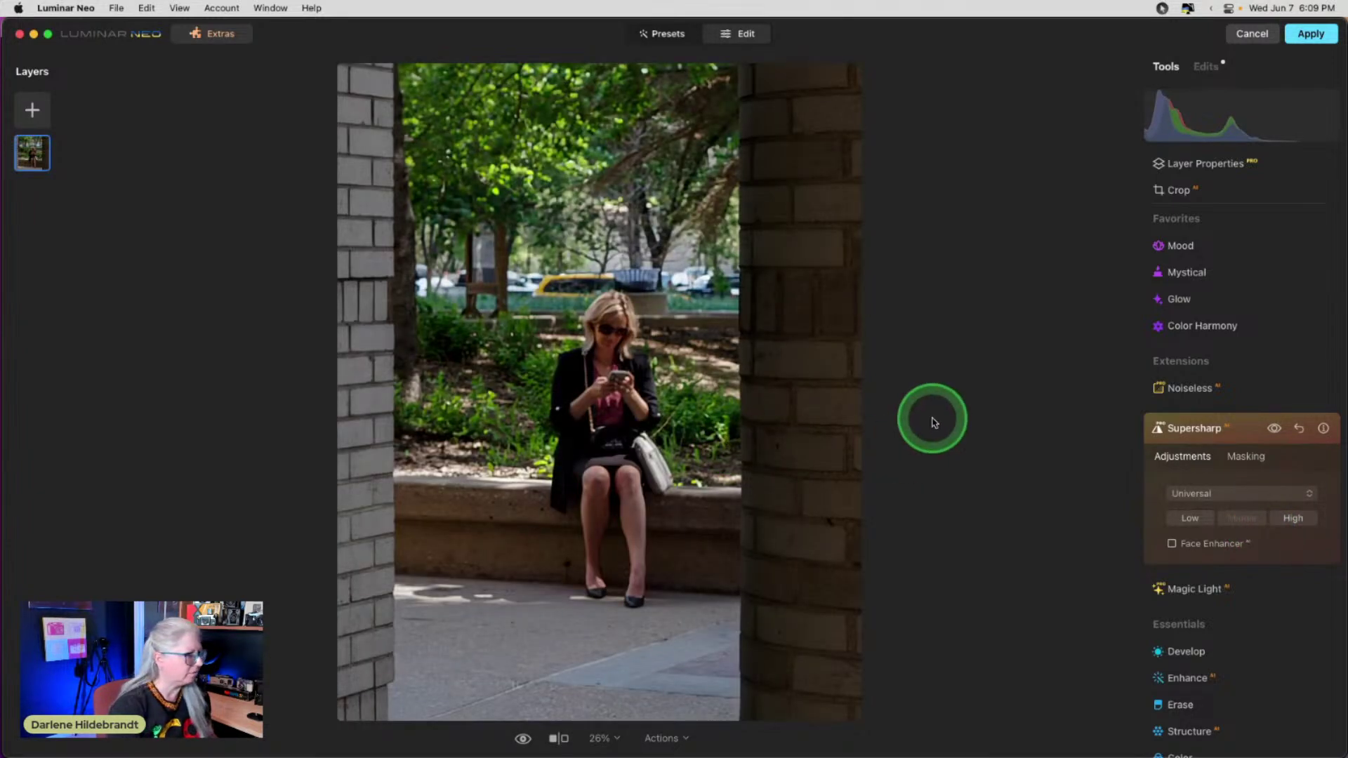
Examine the woman at 100% with and without the Supersharp effect.
{"action": "left_click_drag", "start_coordinate": [617, 412], "coordinate": [899, 419]}
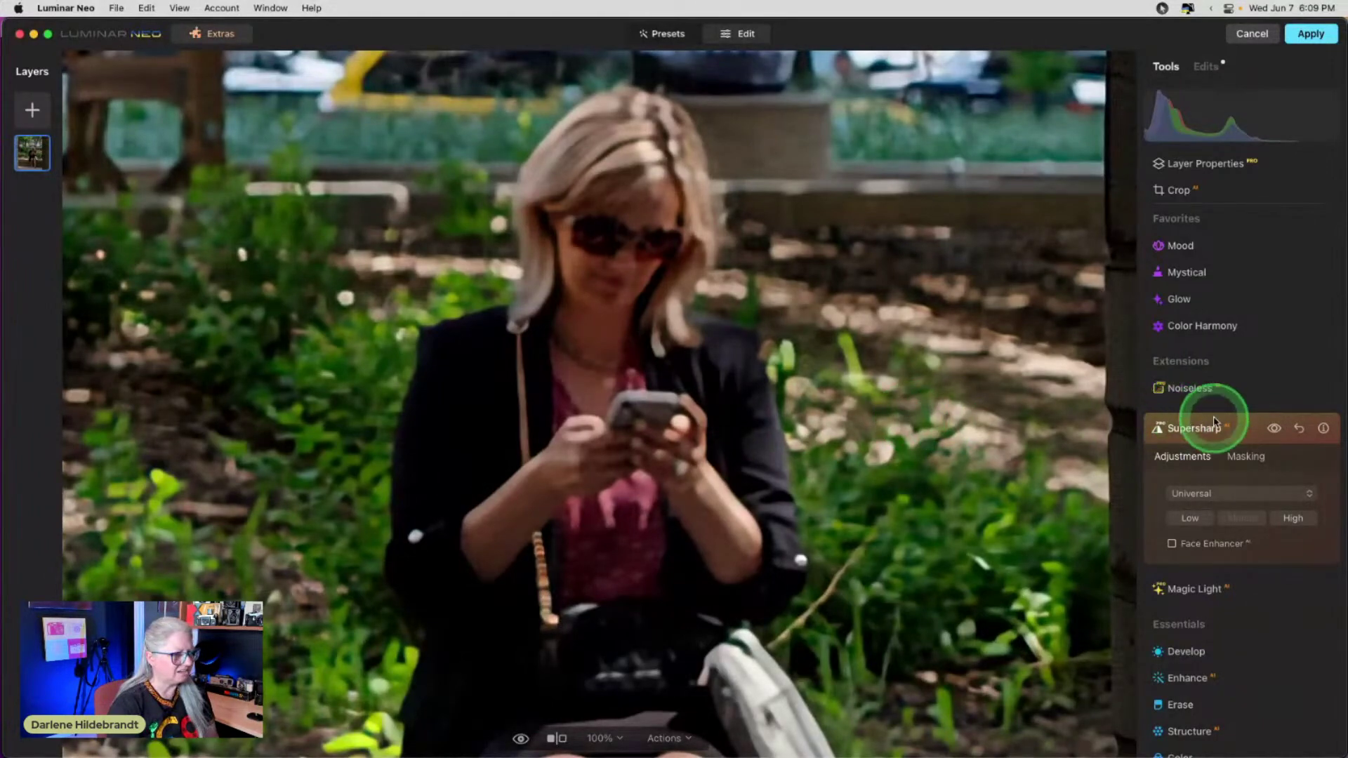
{"action": "left_click", "coordinate": [1273, 430]}
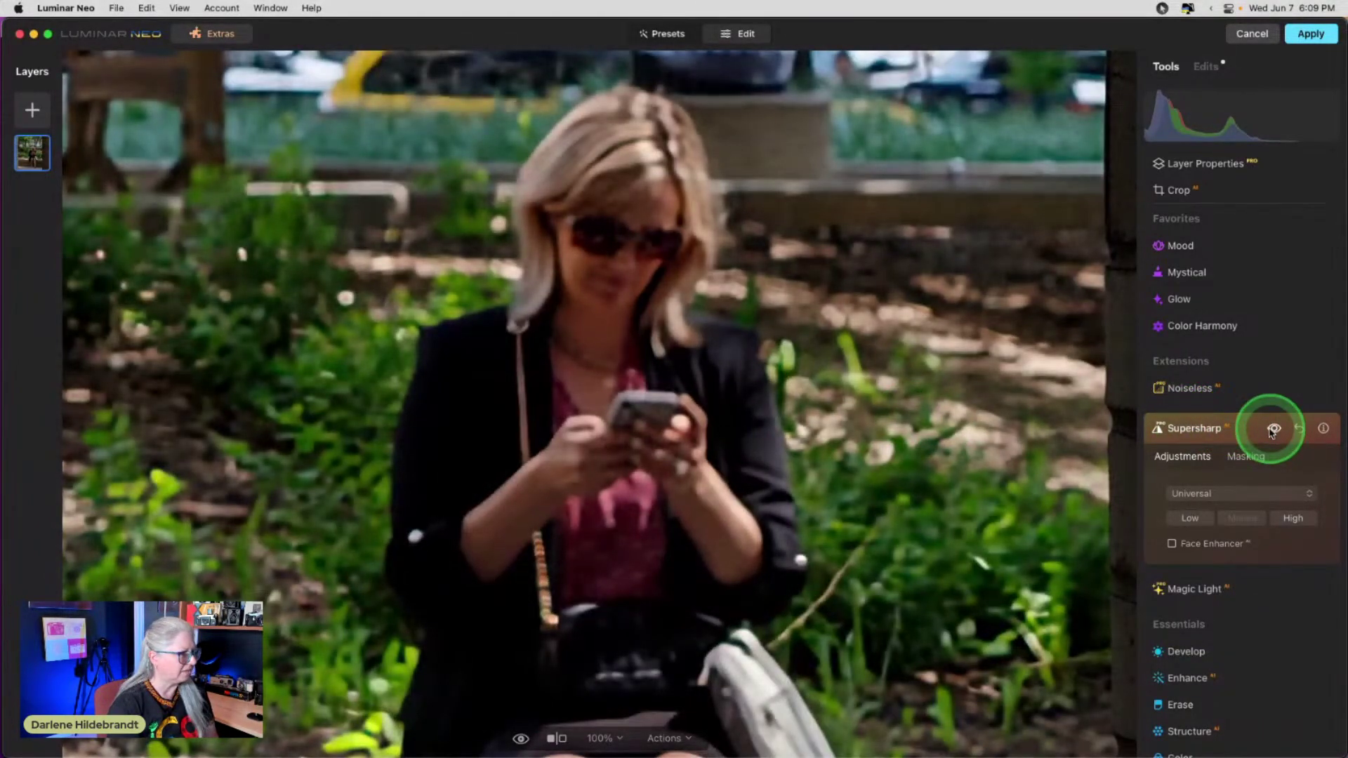
{"action": "left_click", "coordinate": [1272, 429]}
{"action": "left_click", "coordinate": [1273, 430]}
{"action": "left_click", "coordinate": [1272, 429]}
{"action": "left_click", "coordinate": [1273, 429]}
{"action": "left_click", "coordinate": [1272, 429]}
{"action": "left_click", "coordinate": [1272, 430]}
{"action": "left_click", "coordinate": [1272, 430]}
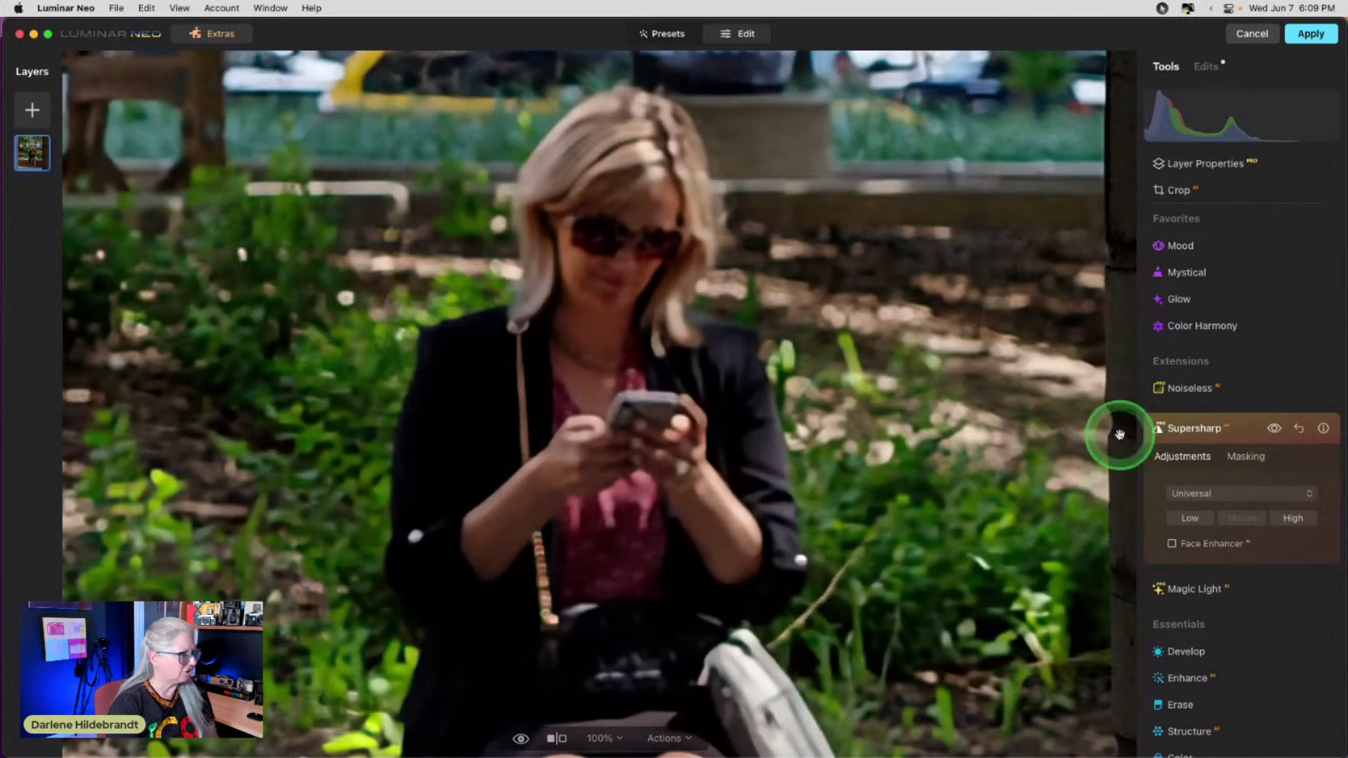
{"action": "left_click", "coordinate": [893, 420]}
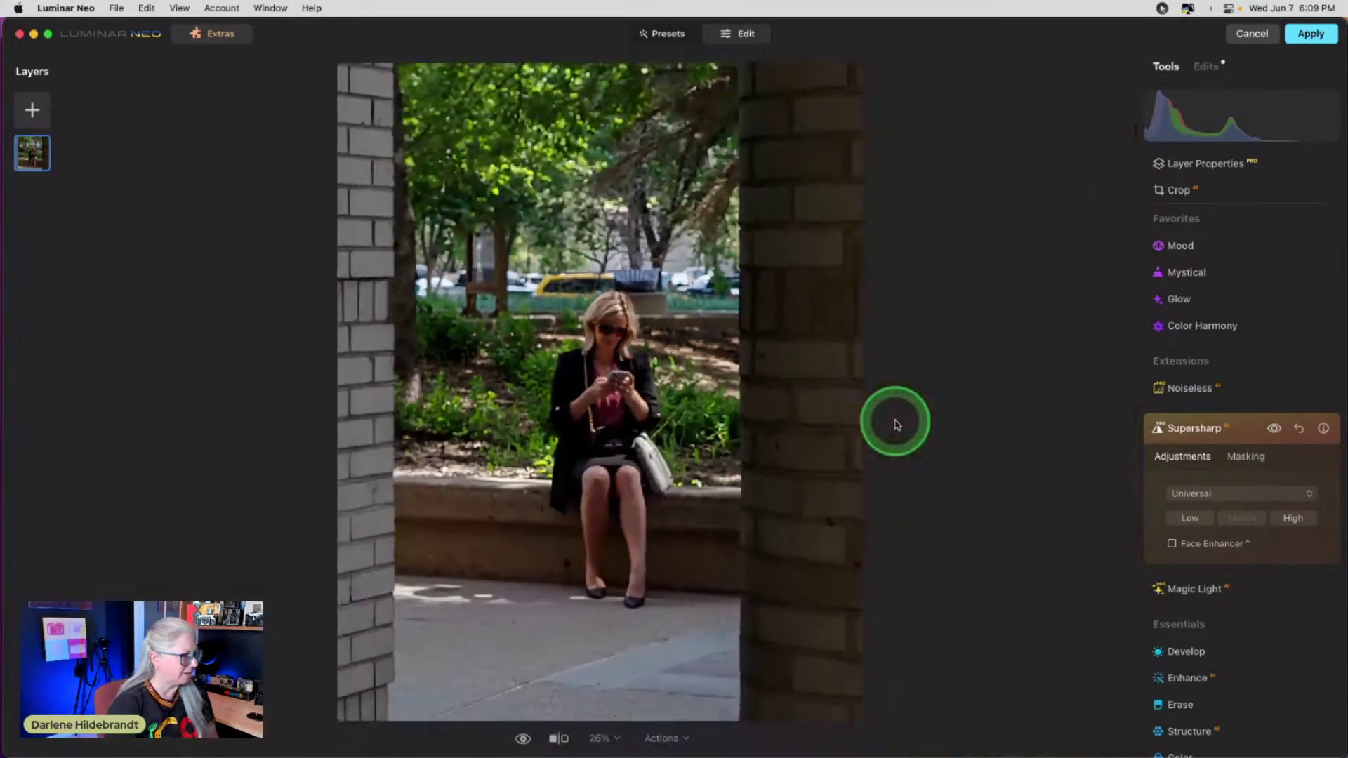
Compare the whole photo before and after the sharpening.
{"action": "left_click", "coordinate": [971, 403]}
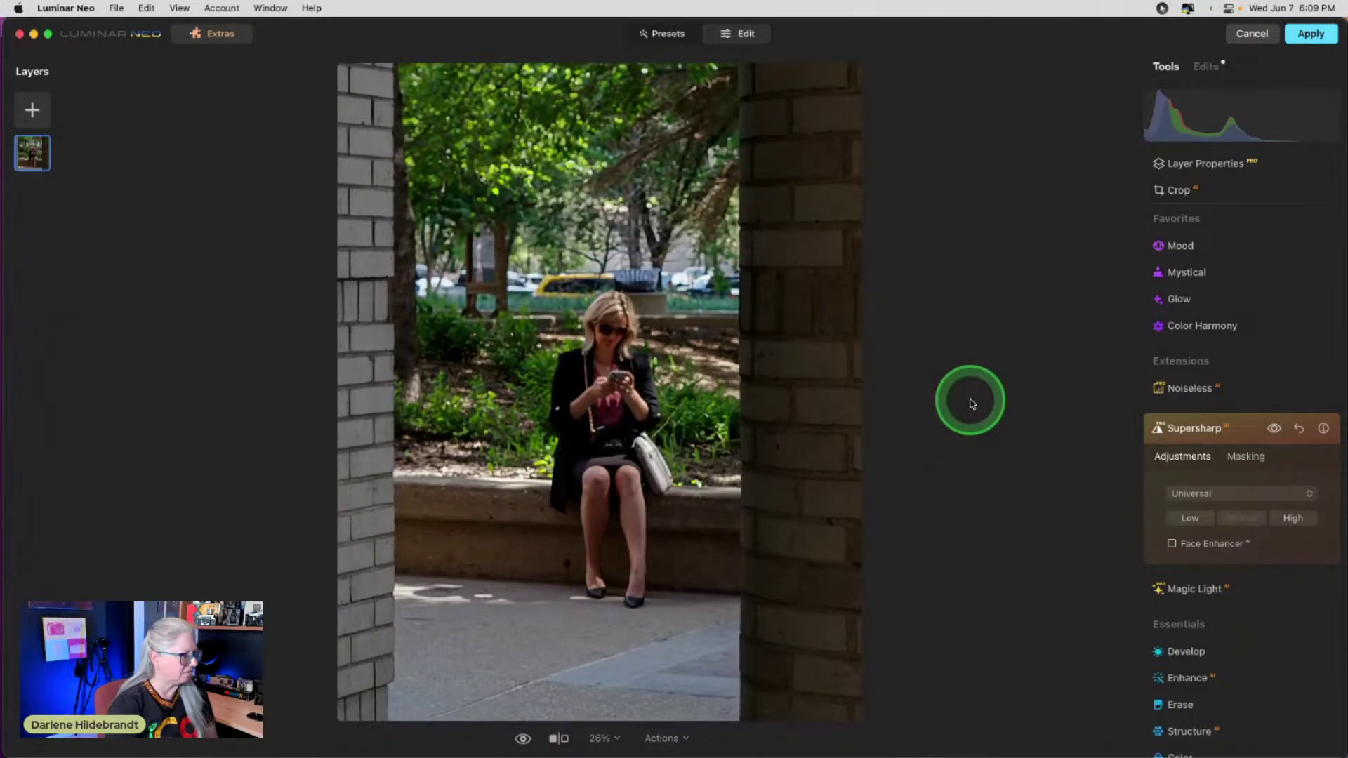
{"action": "key", "text": "backslash"}
{"action": "key", "text": "backslash"}
{"action": "left_click_drag", "start_coordinate": [419, 367], "coordinate": [780, 407]}
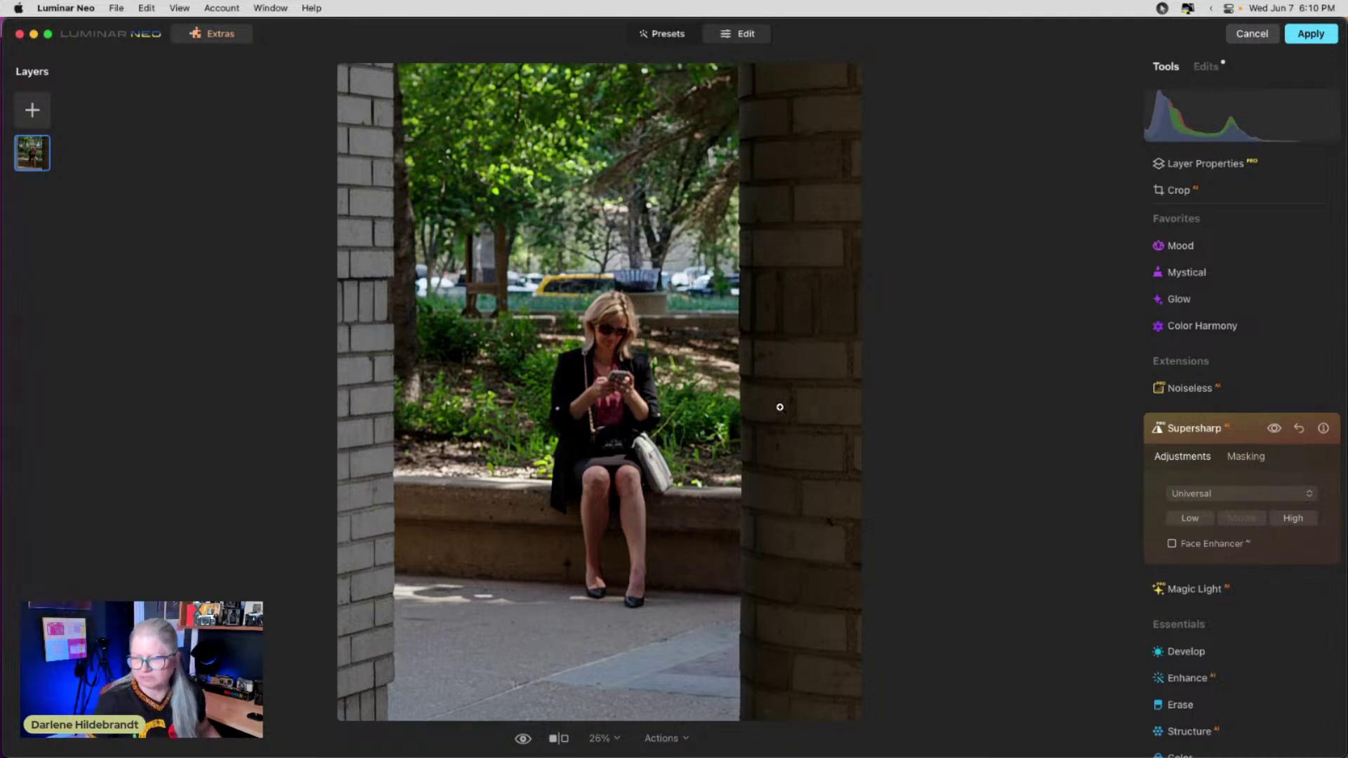
{"action": "left_click", "coordinate": [810, 403]}
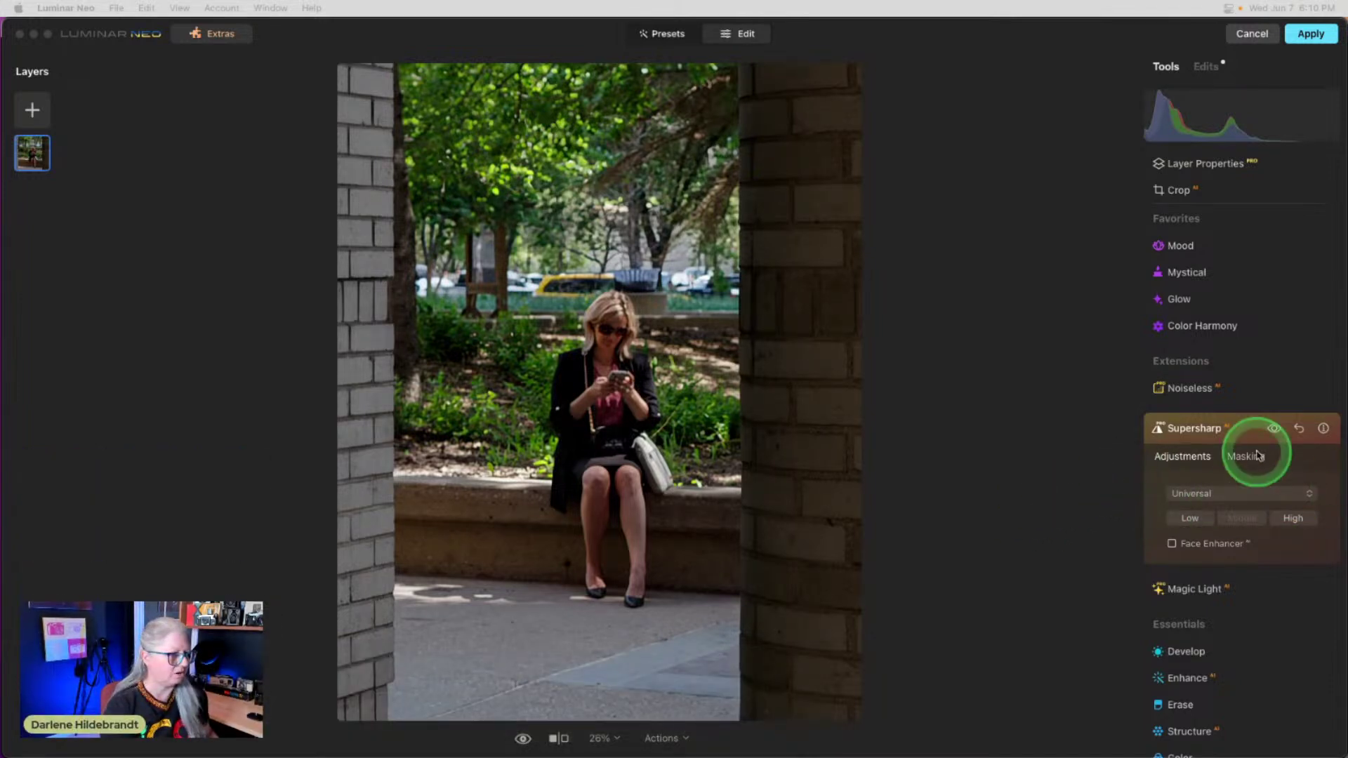
Read about the Supersharp AI tool in its description and on the linked Luminar Neo manual page.
{"action": "left_click", "coordinate": [1323, 427]}
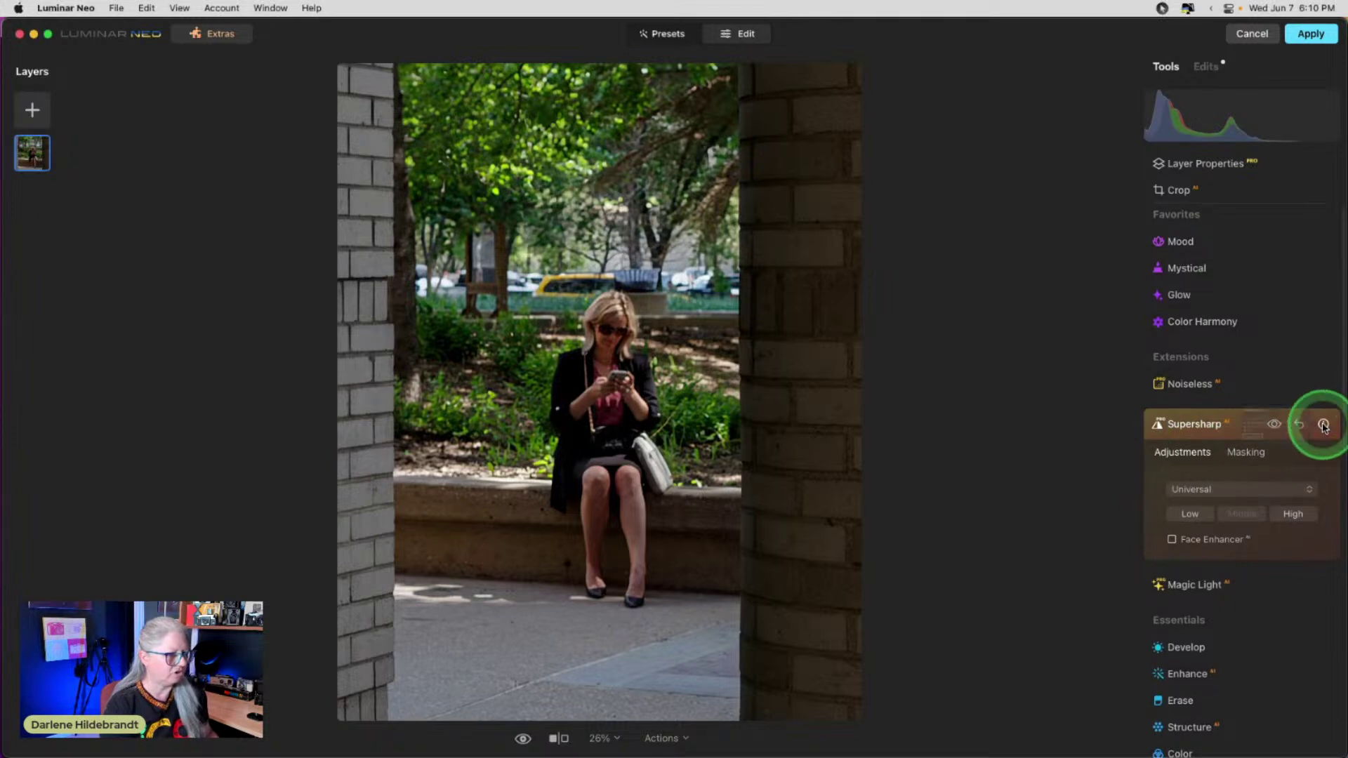
{"action": "mouse_move", "coordinate": [1325, 426]}
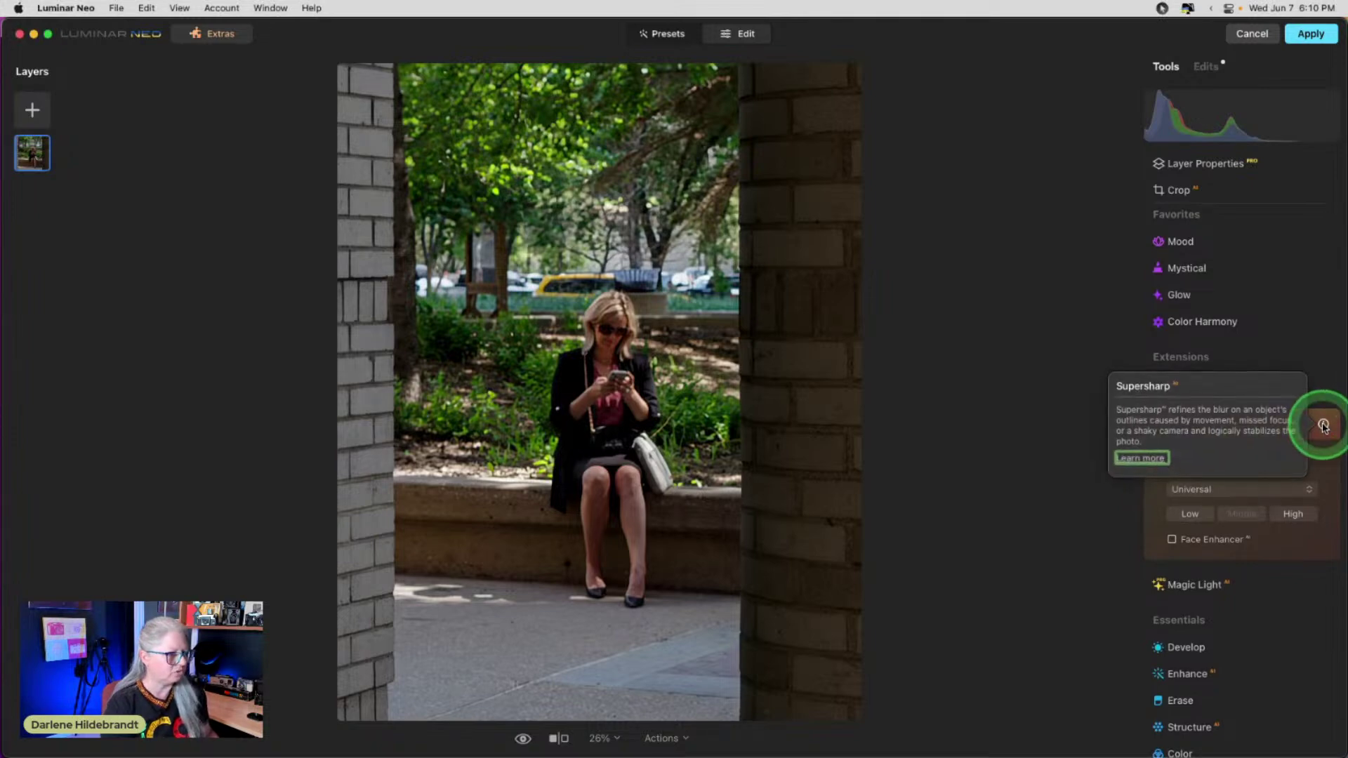
{"action": "left_click", "coordinate": [1138, 458]}
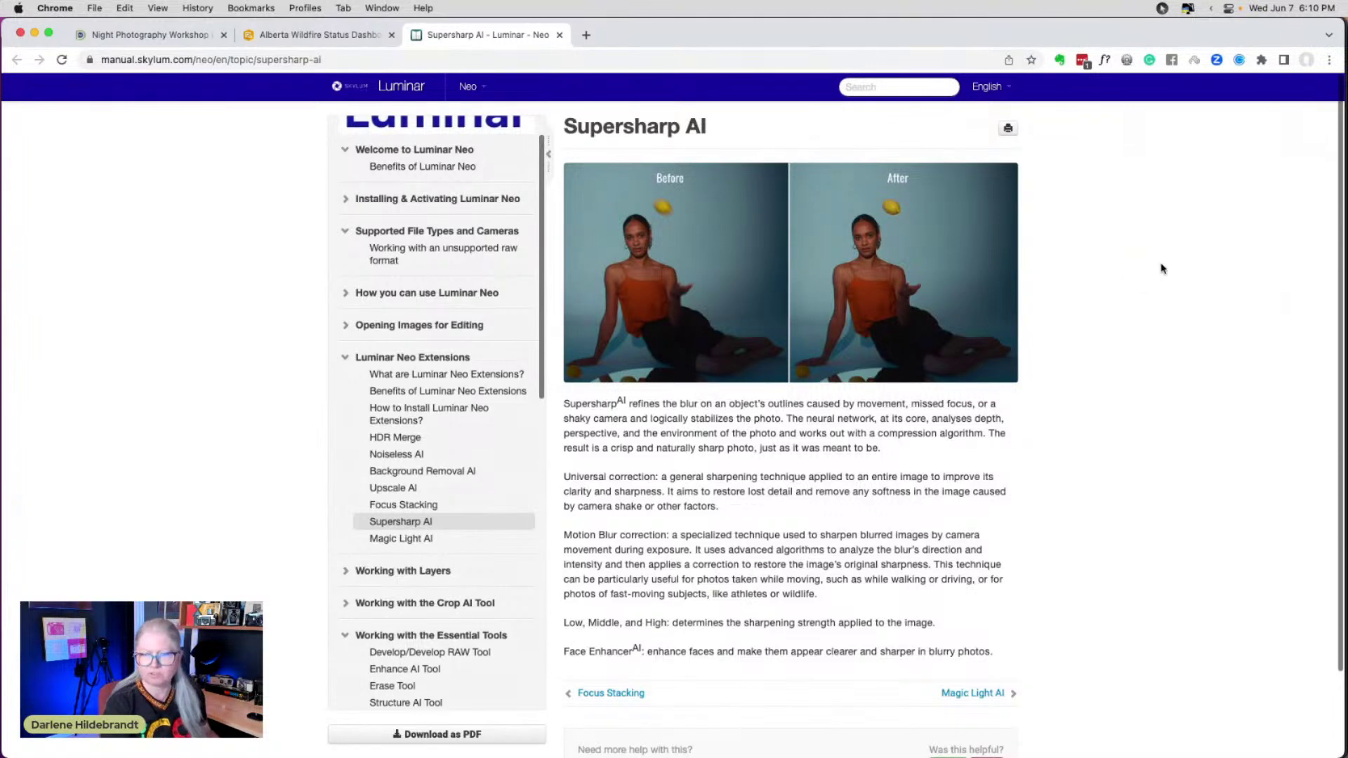
Switch to the Alberta Wildfire Status Dashboard page in Chrome and examine the wildfire map.
{"action": "left_click_drag", "start_coordinate": [1161, 268], "coordinate": [323, 33]}
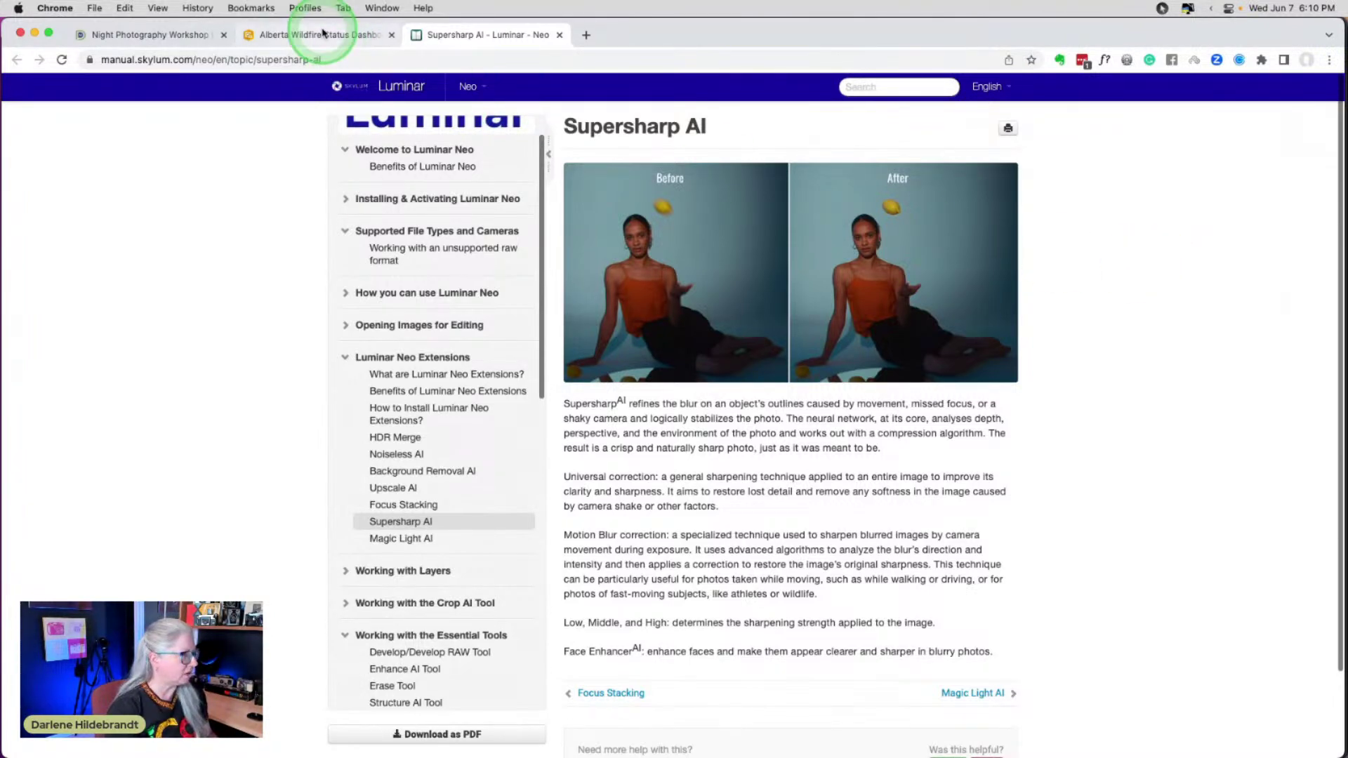
{"action": "left_click", "coordinate": [323, 33]}
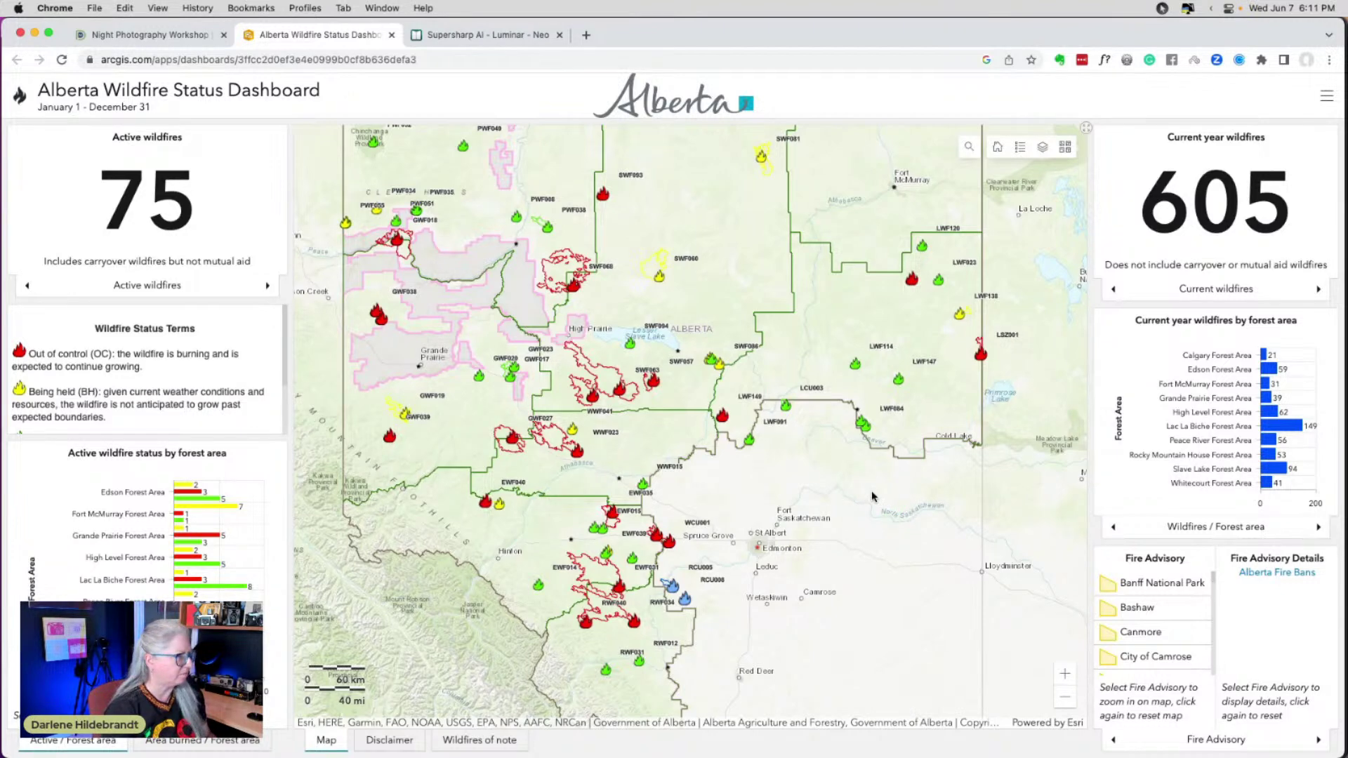
Switch back to Luminar Neo, cancel all plugin changes and quit plugin mode, returning to Lightroom Classic.
{"action": "key", "text": "super+Tab"}
{"action": "key", "text": "super+Tab"}
{"action": "key", "text": "super+Tab"}
{"action": "key", "text": "super+Tab"}
{"action": "key", "text": "super+Tab"}
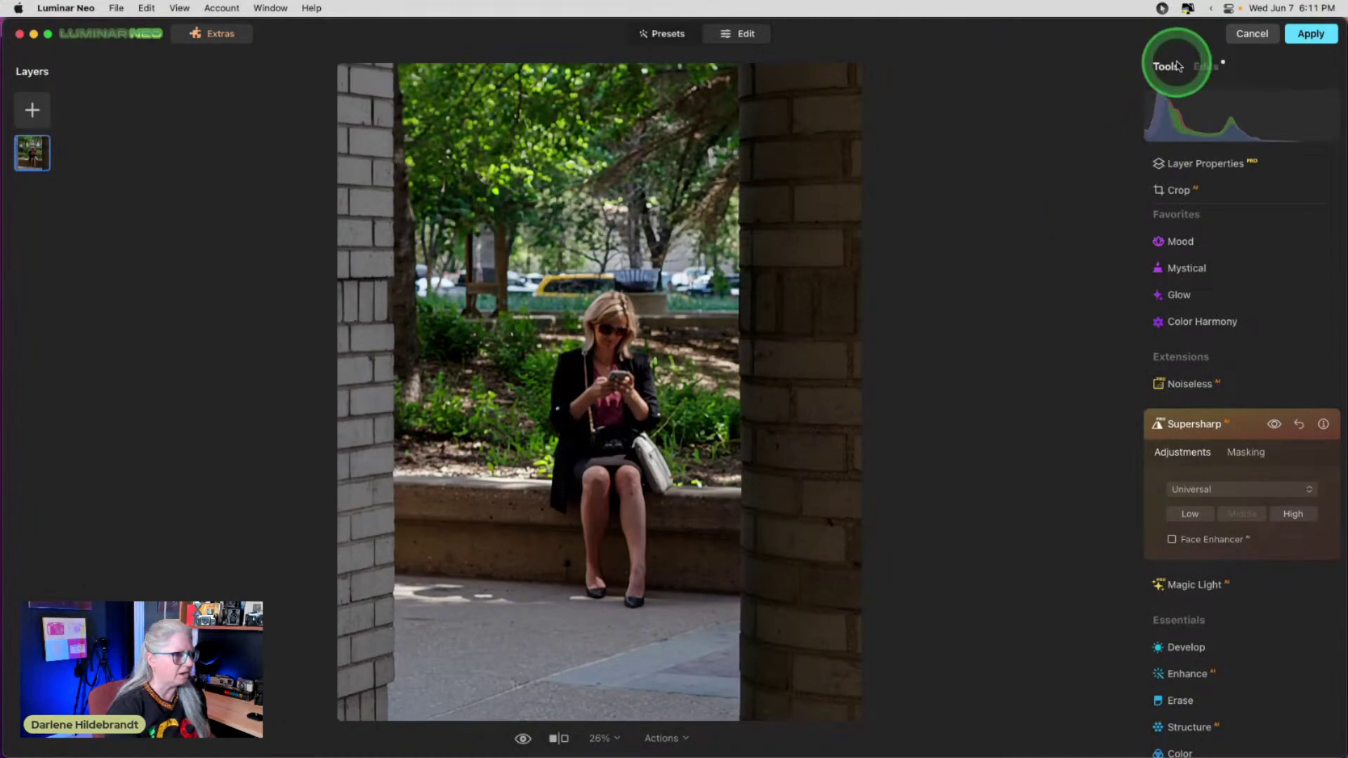
{"action": "left_click", "coordinate": [1252, 34]}
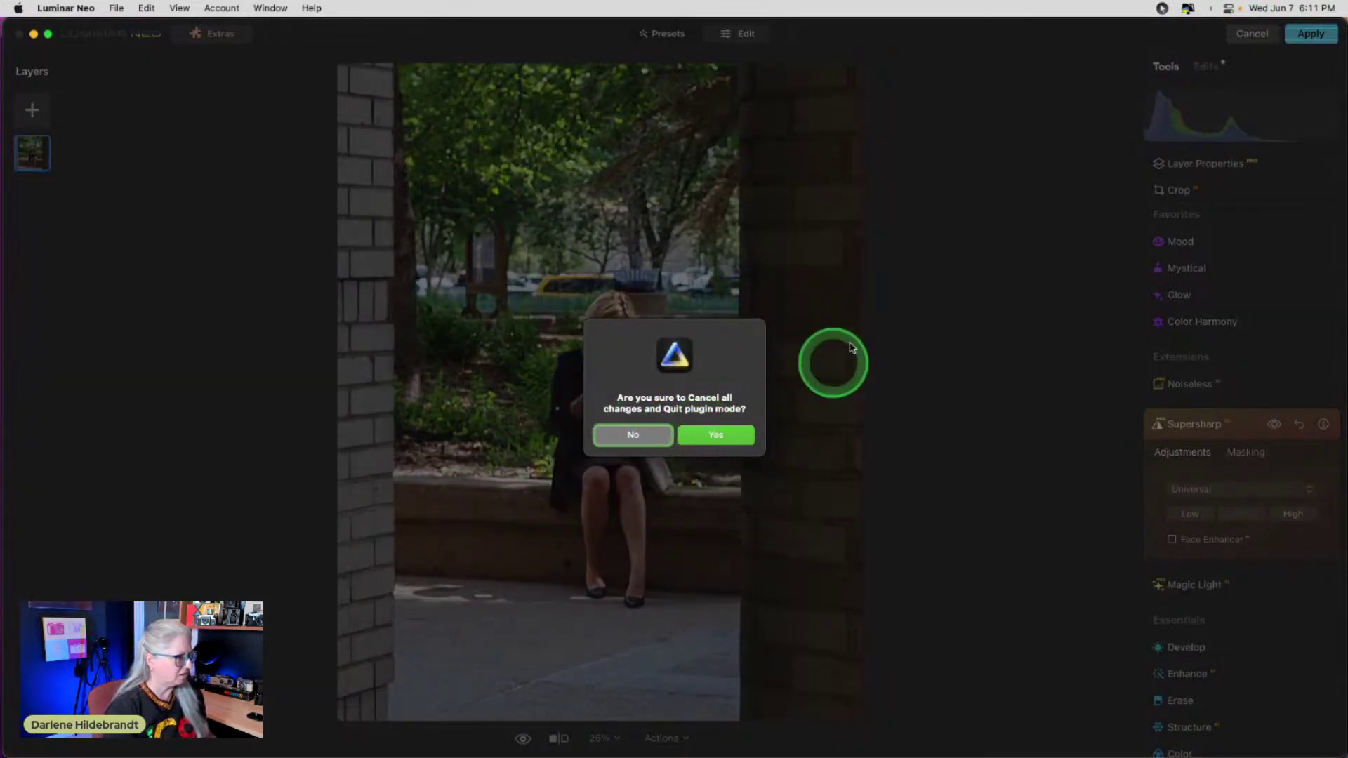
{"action": "key", "text": "Return"}
{"action": "key", "text": "super+Tab"}
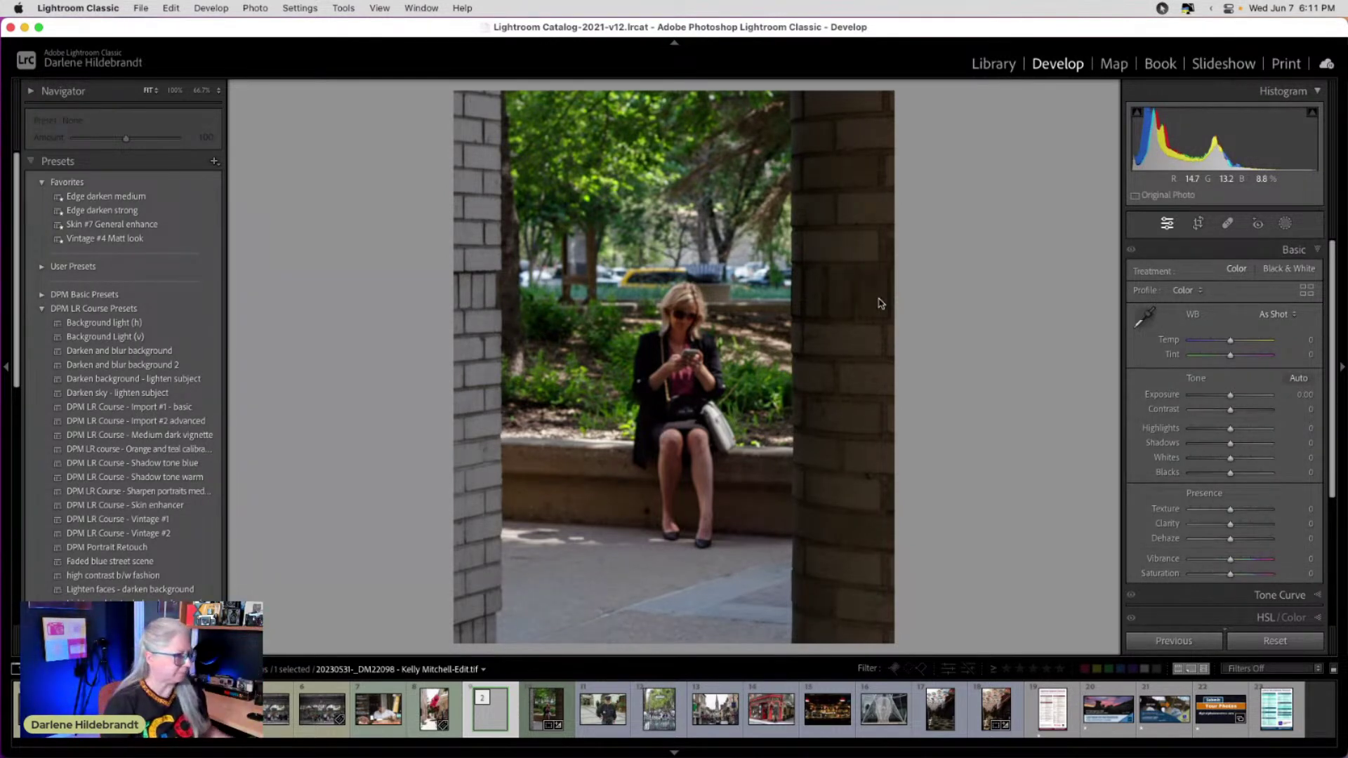
Return to the Library grid and open DSC_0107, the bearded man in a cap, at full view.
{"action": "key", "text": "g"}
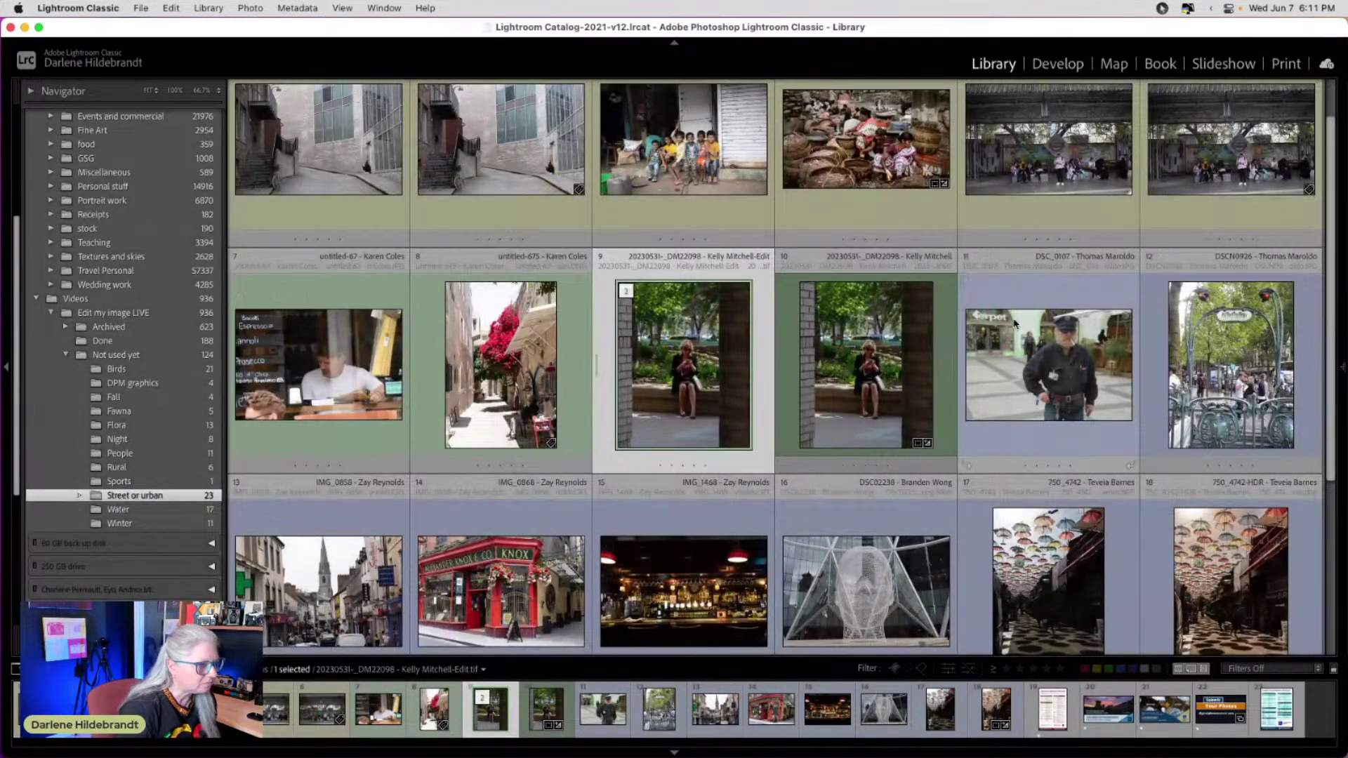
{"action": "left_click", "coordinate": [1001, 368]}
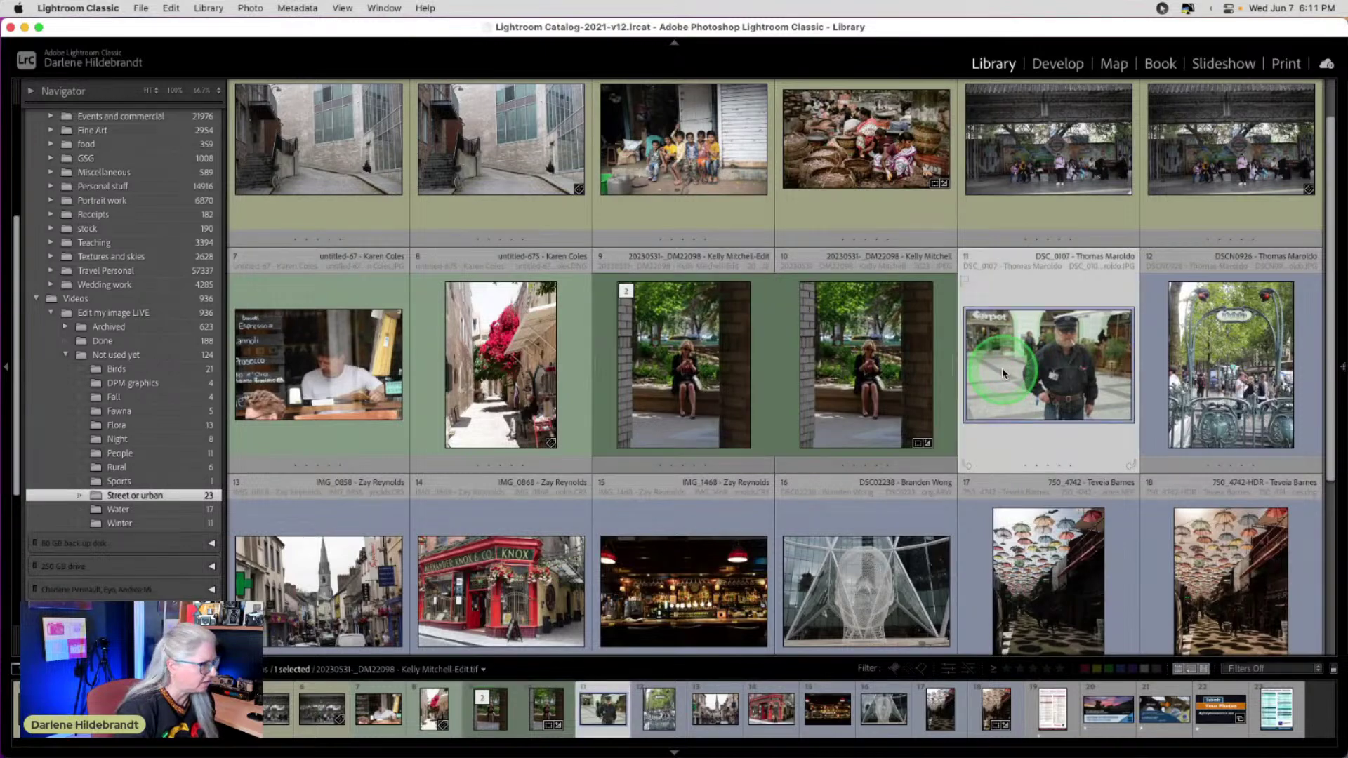
{"action": "scroll", "coordinate": [1001, 367], "scroll_direction": "down", "scroll_amount": 1}
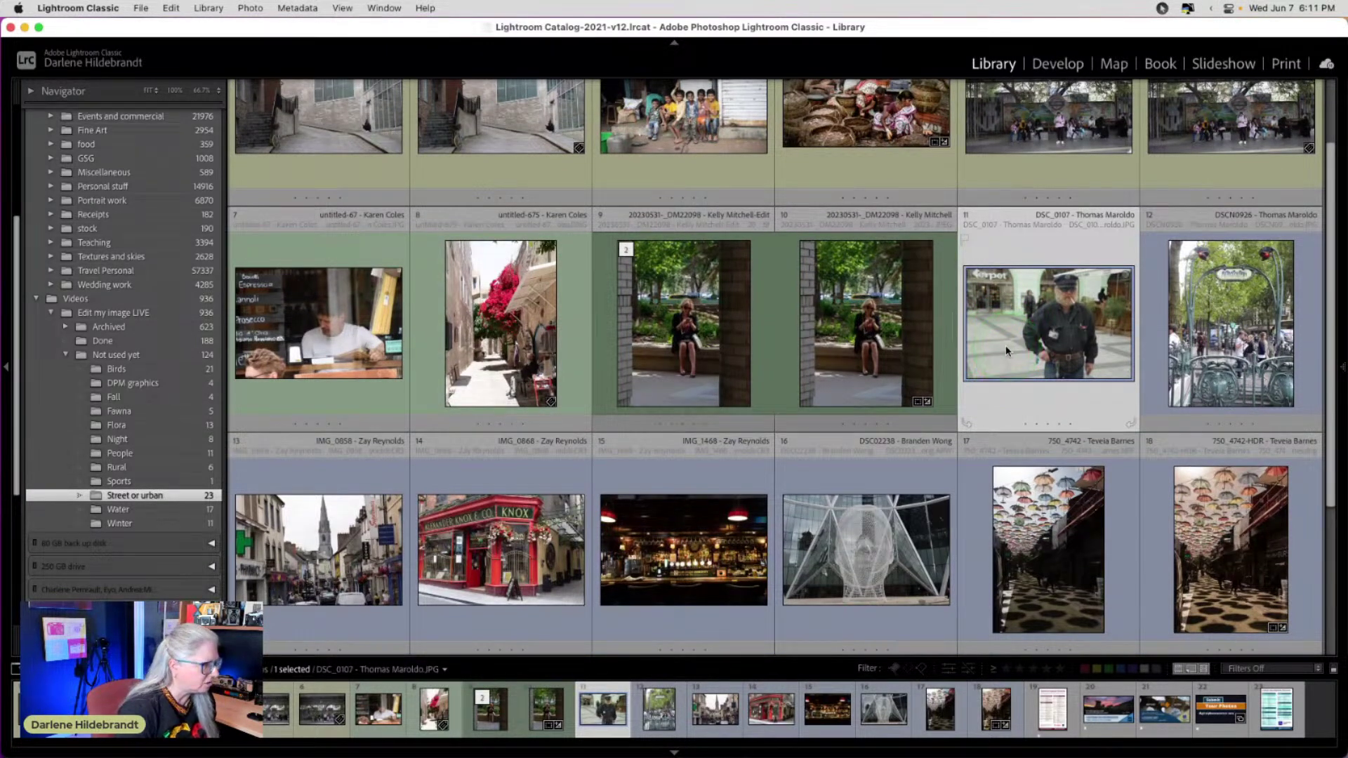
{"action": "double_click", "coordinate": [1014, 344]}
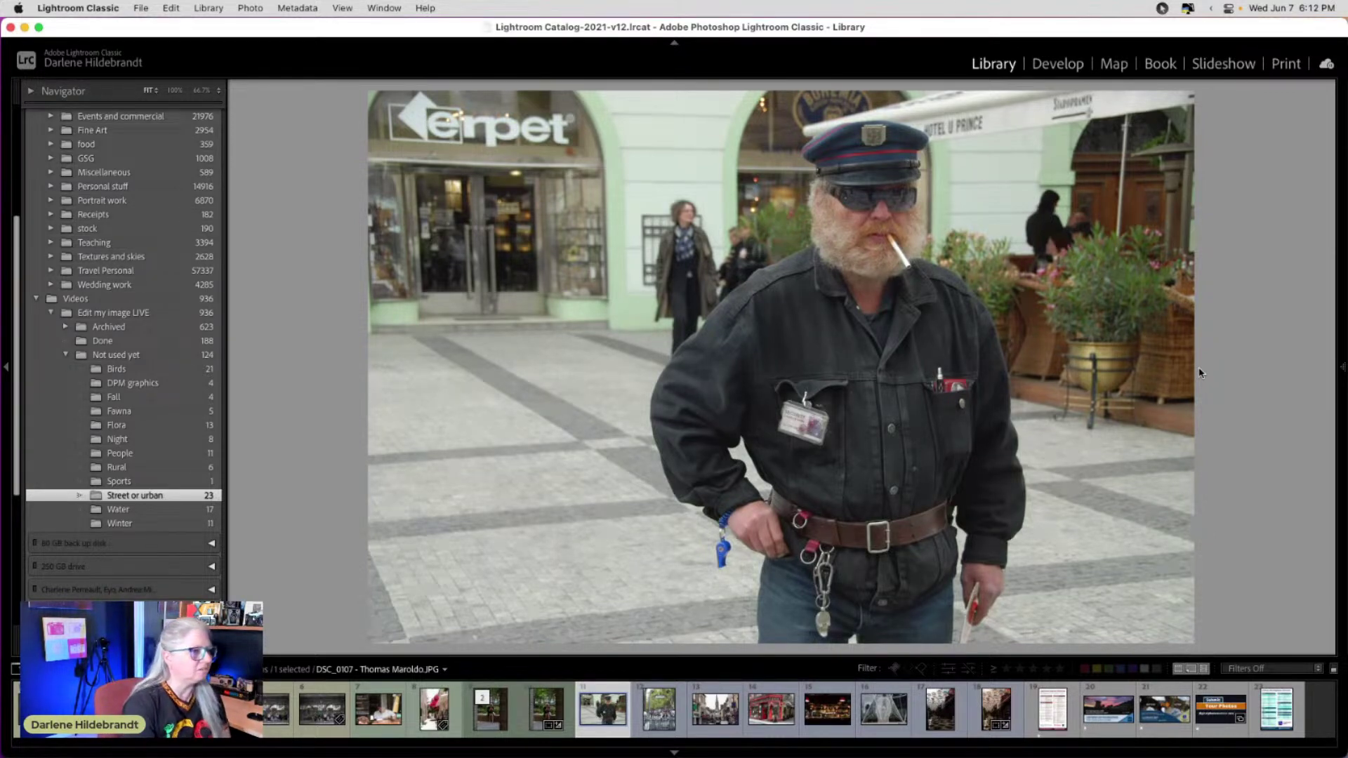
Look at the neighbouring Metropolitain sign photo and go back to the man in the cap.
{"action": "key", "text": "Right"}
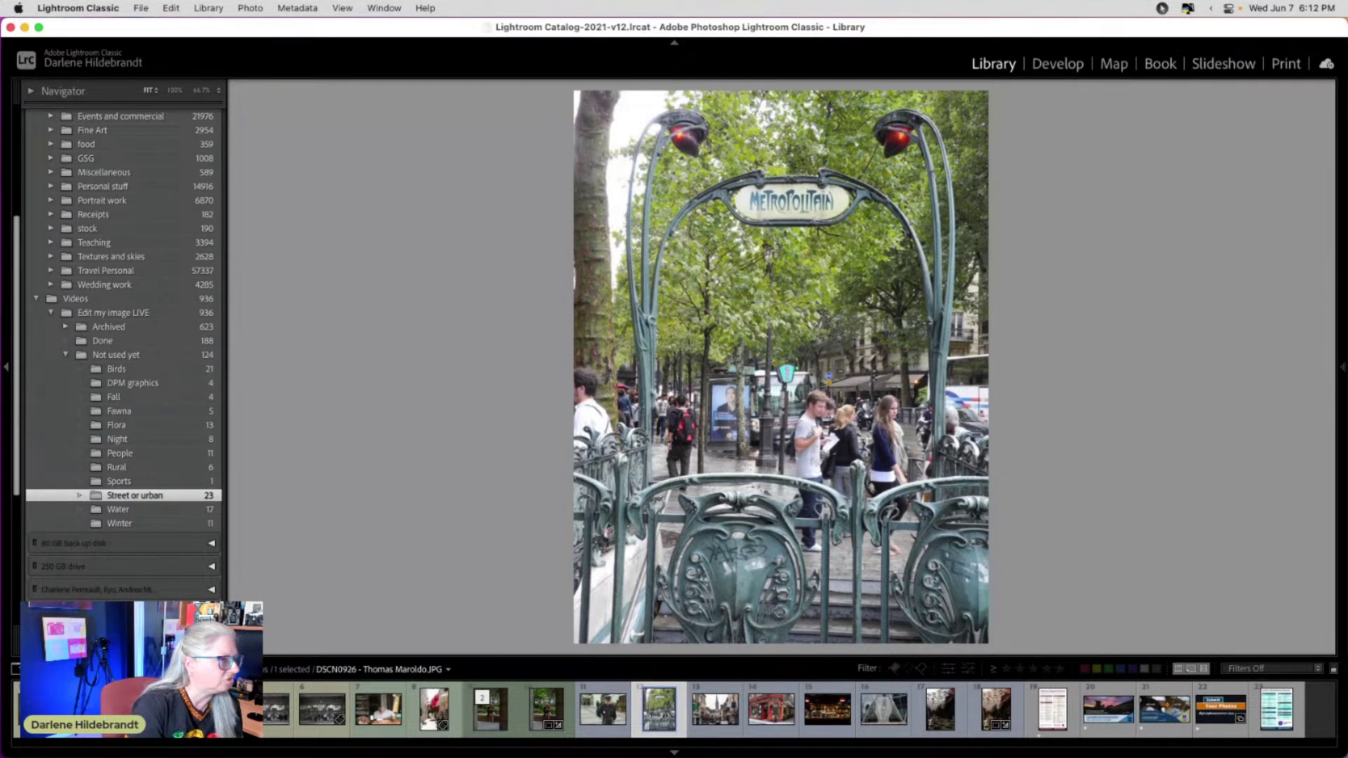
{"action": "key", "text": "Left"}
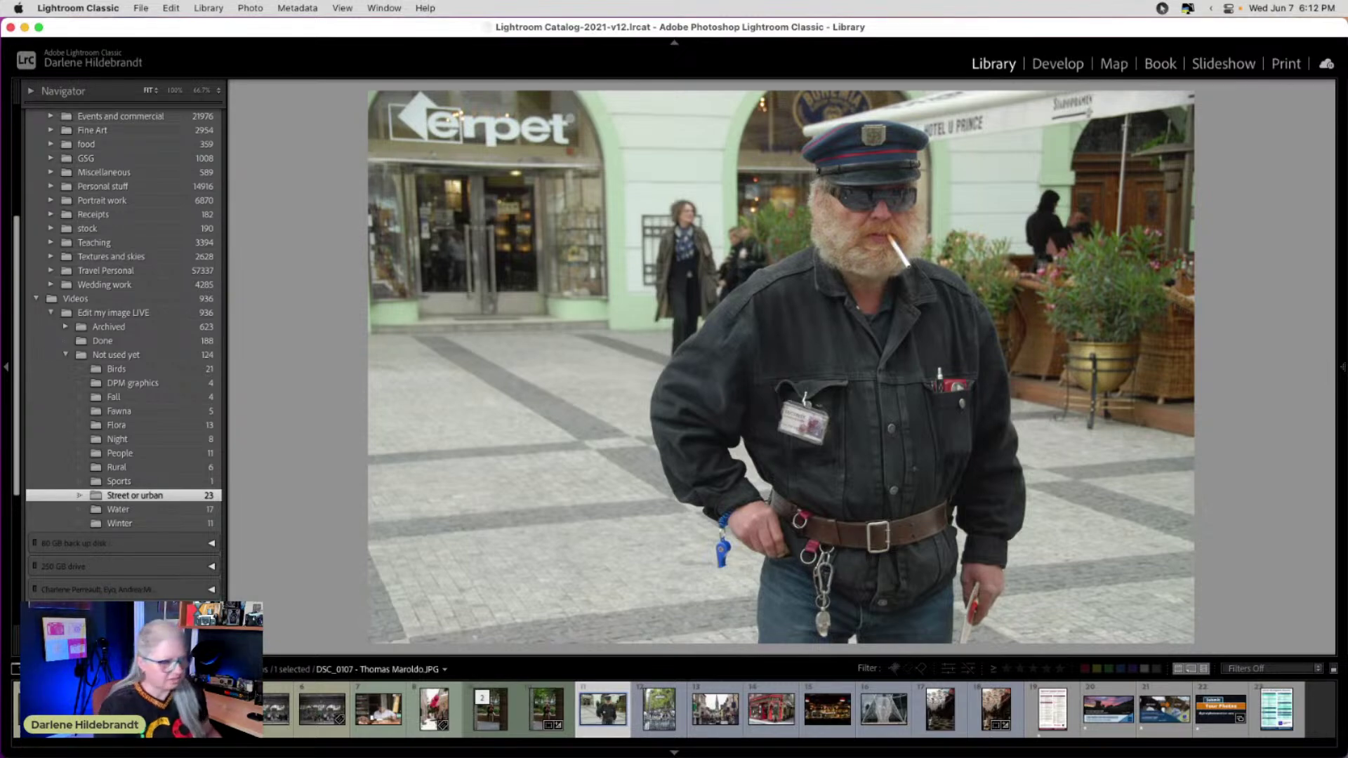
{"action": "key", "text": "Right"}
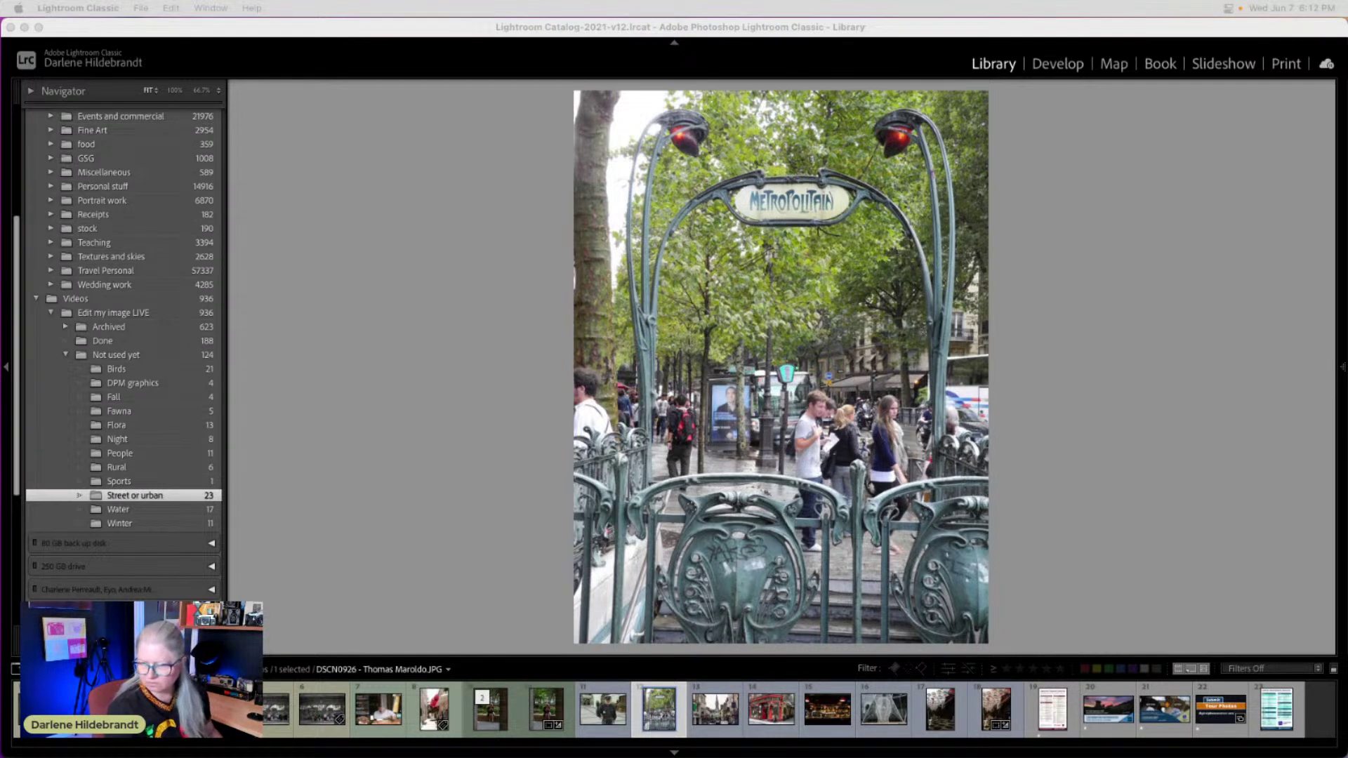
{"action": "left_click", "coordinate": [1127, 428]}
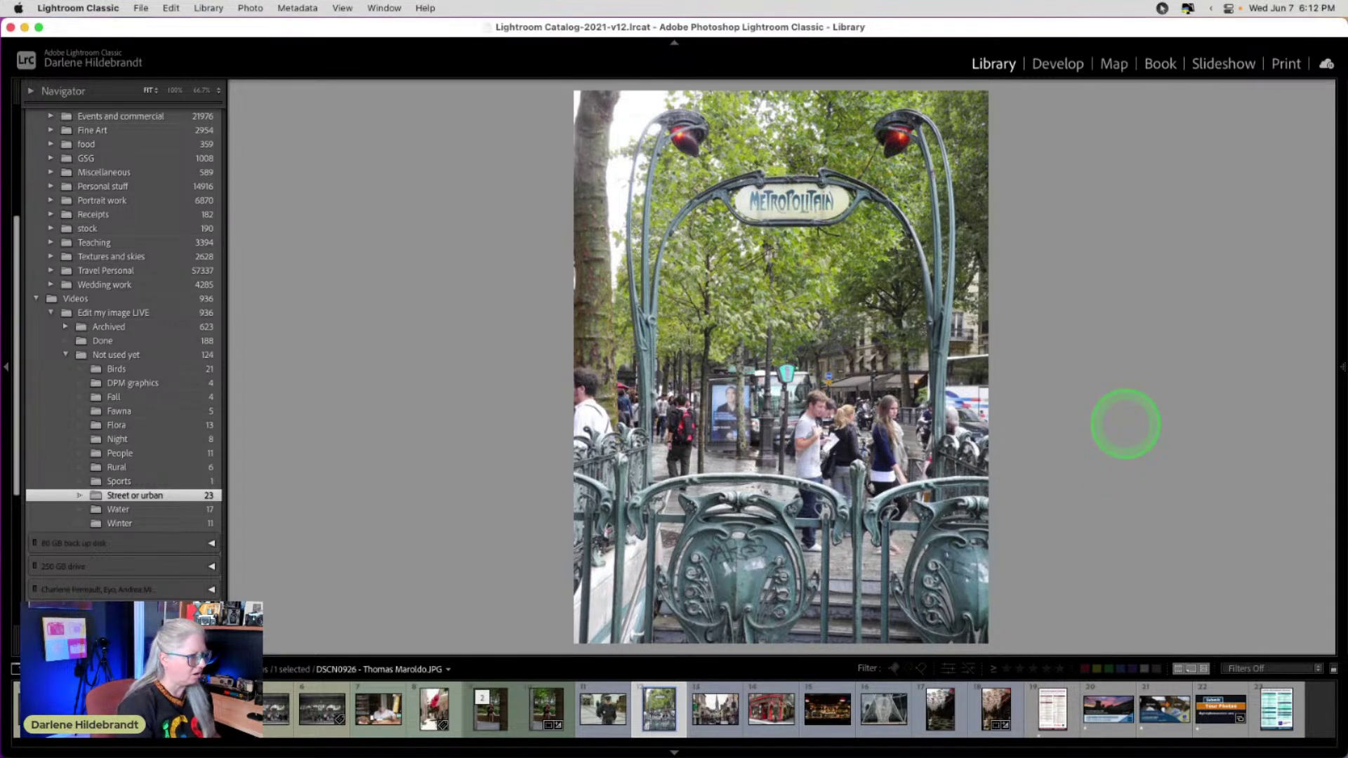
{"action": "key", "text": "Left"}
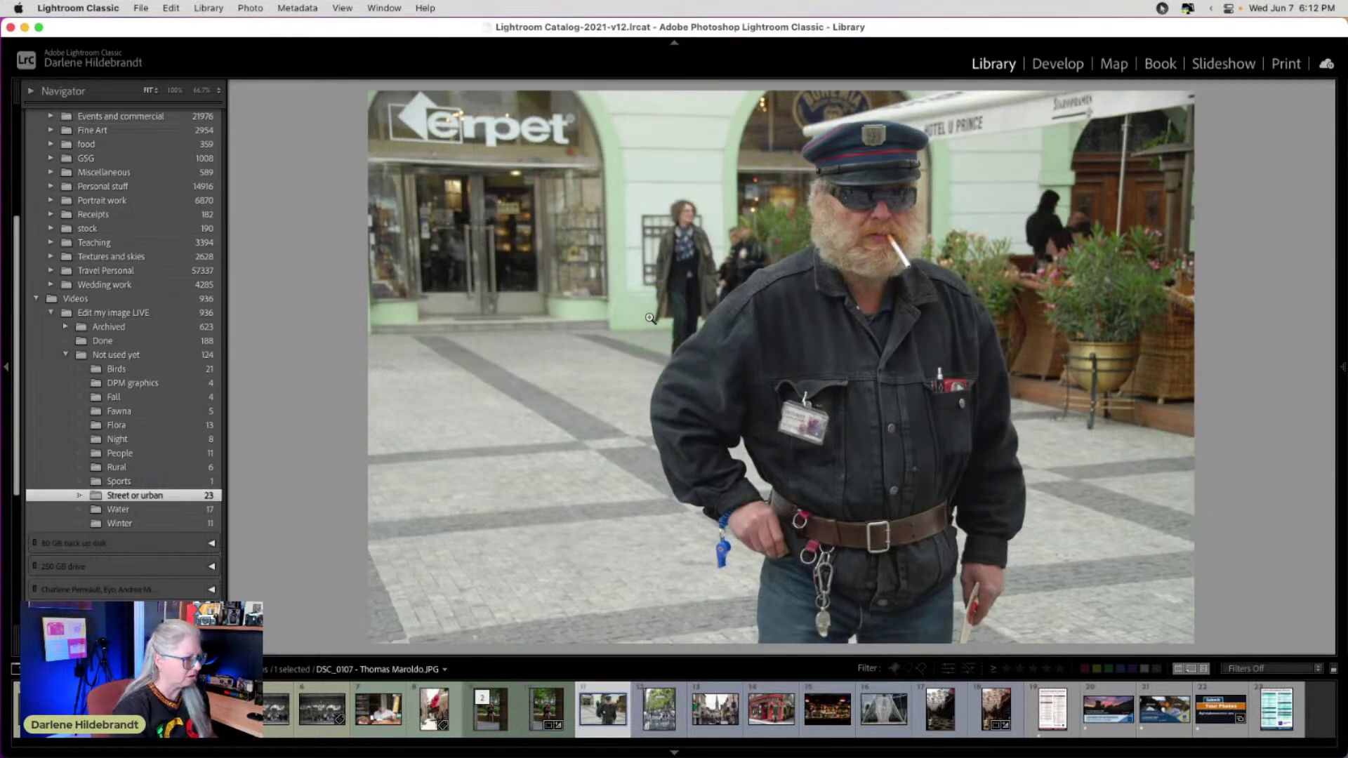
Search the Mac for Luminar and launch Luminar Neo as a standalone application.
{"action": "key", "text": "super+Tab"}
{"action": "key", "text": "super+Tab"}
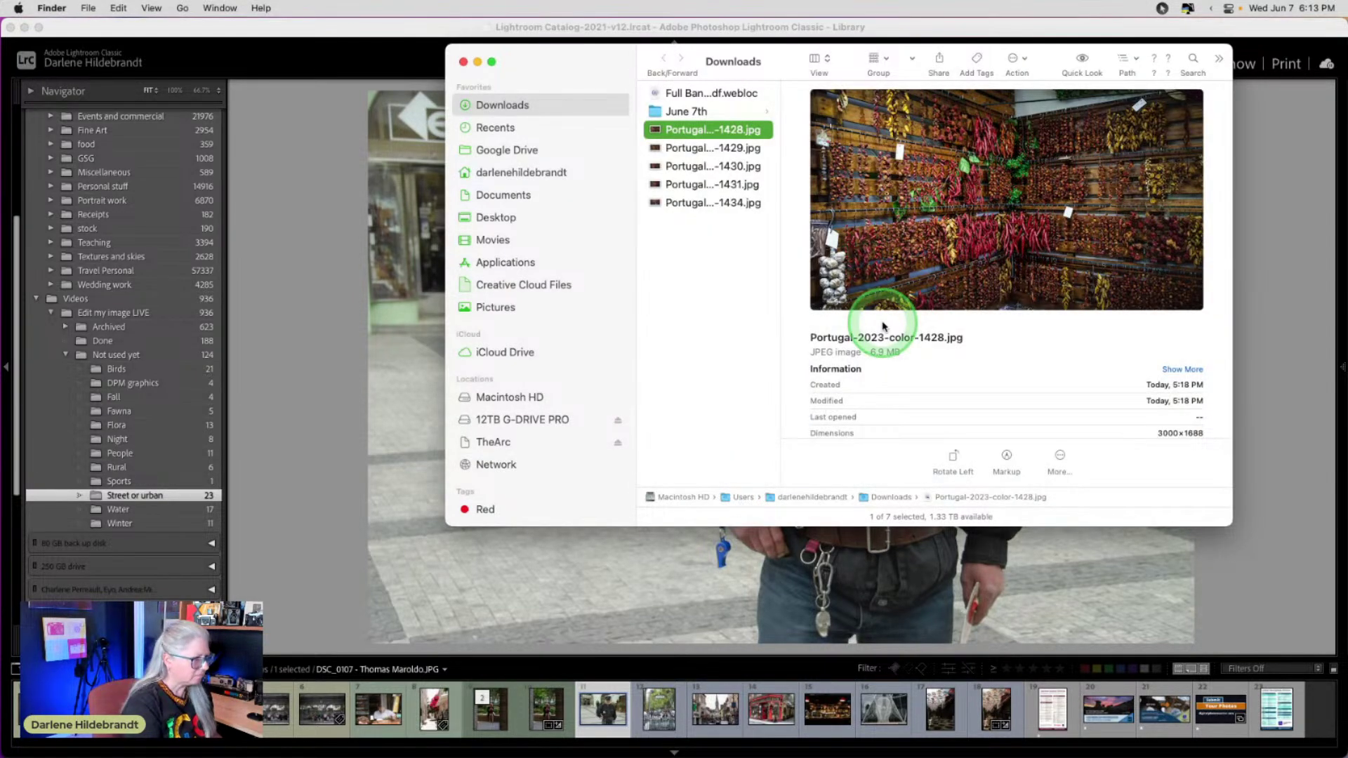
{"action": "key", "text": "super+space"}
{"action": "type", "text": "luminar"}
{"action": "key", "text": "Return"}
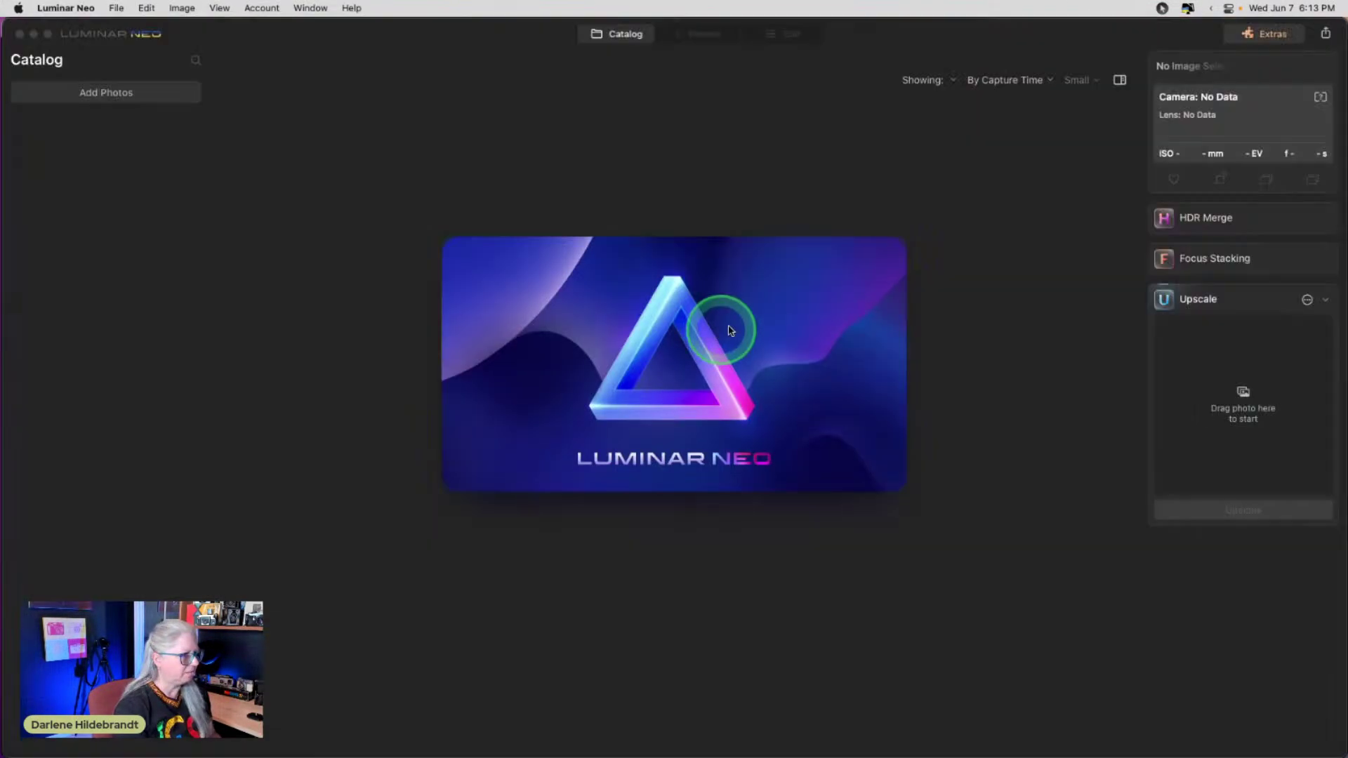
Preview the Portugal-2023-color photos in the Finder Downloads folder at large size, then return to Luminar Neo.
{"action": "key", "text": "super+Tab"}
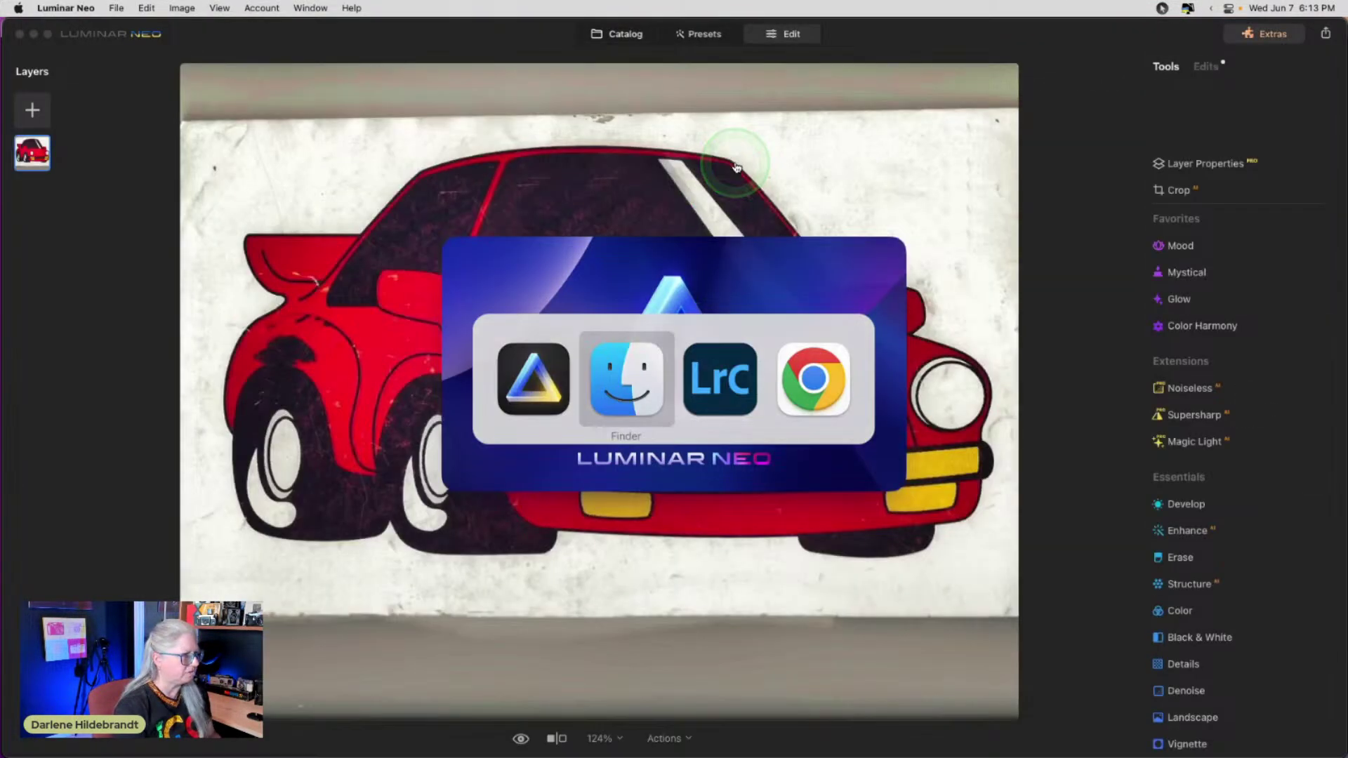
{"action": "key", "text": "space"}
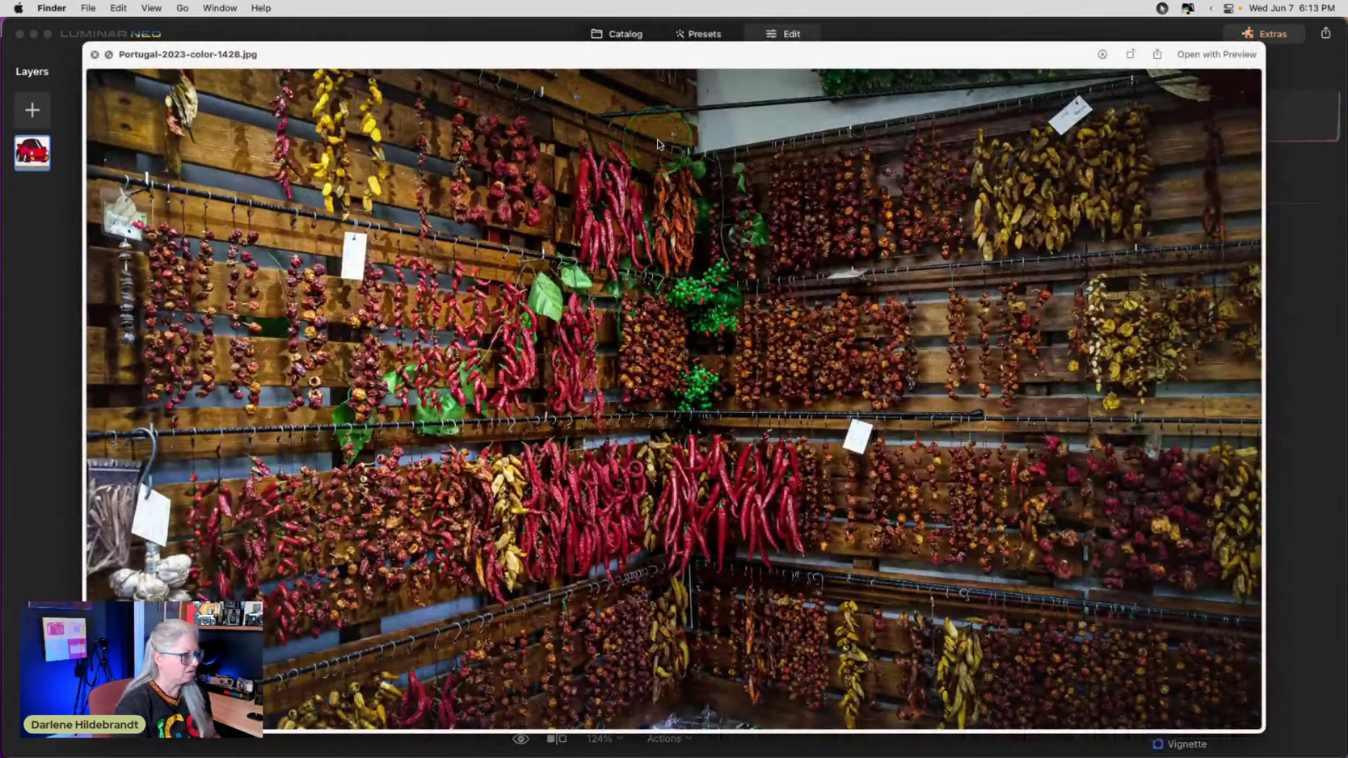
{"action": "key", "text": "Right"}
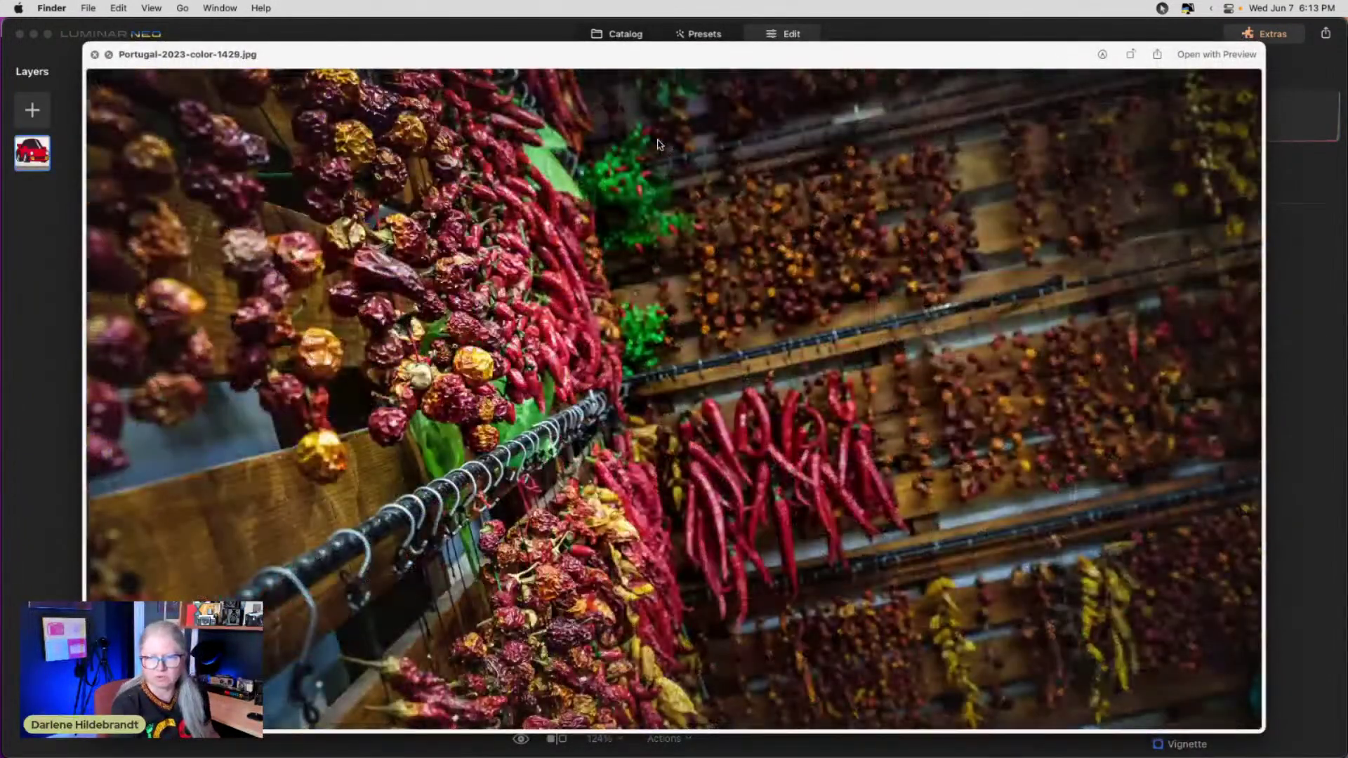
{"action": "key", "text": "Right"}
{"action": "key", "text": "Left"}
{"action": "key", "text": "space"}
{"action": "key", "text": "super+Tab"}
Show the catalog and open the Street or urban folder inside Not used yet.
{"action": "left_click", "coordinate": [602, 34]}
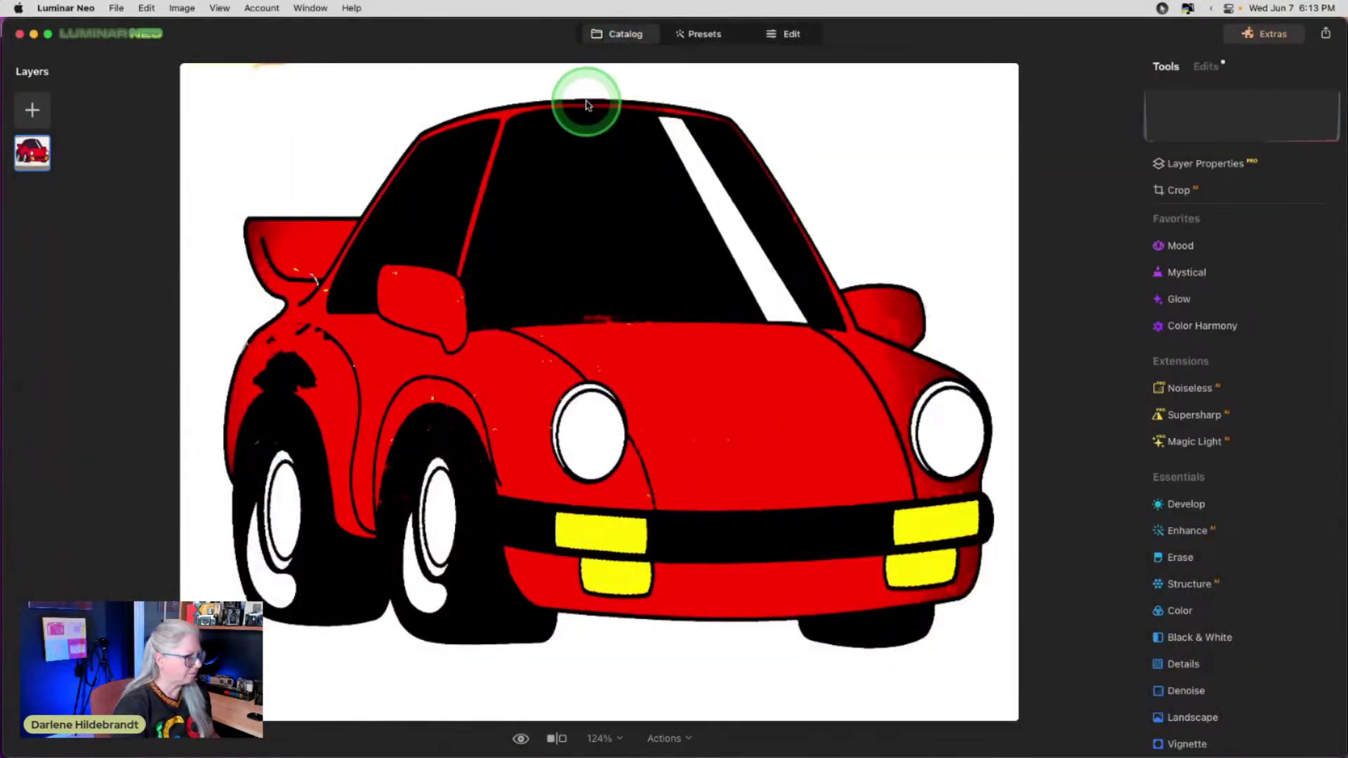
{"action": "scroll", "coordinate": [150, 401], "scroll_direction": "down", "scroll_amount": 15}
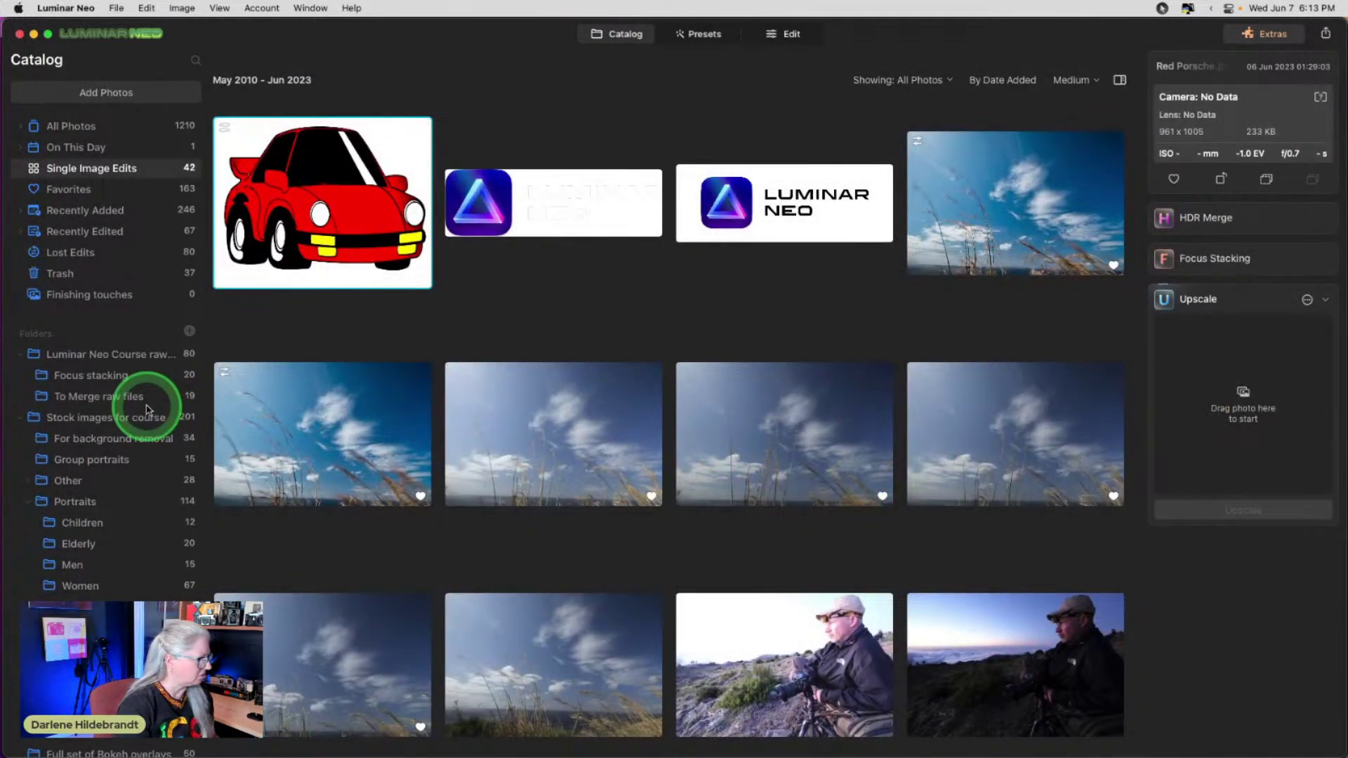
{"action": "scroll", "coordinate": [148, 410], "scroll_direction": "down", "scroll_amount": 5}
{"action": "scroll", "coordinate": [148, 410], "scroll_direction": "up", "scroll_amount": 3}
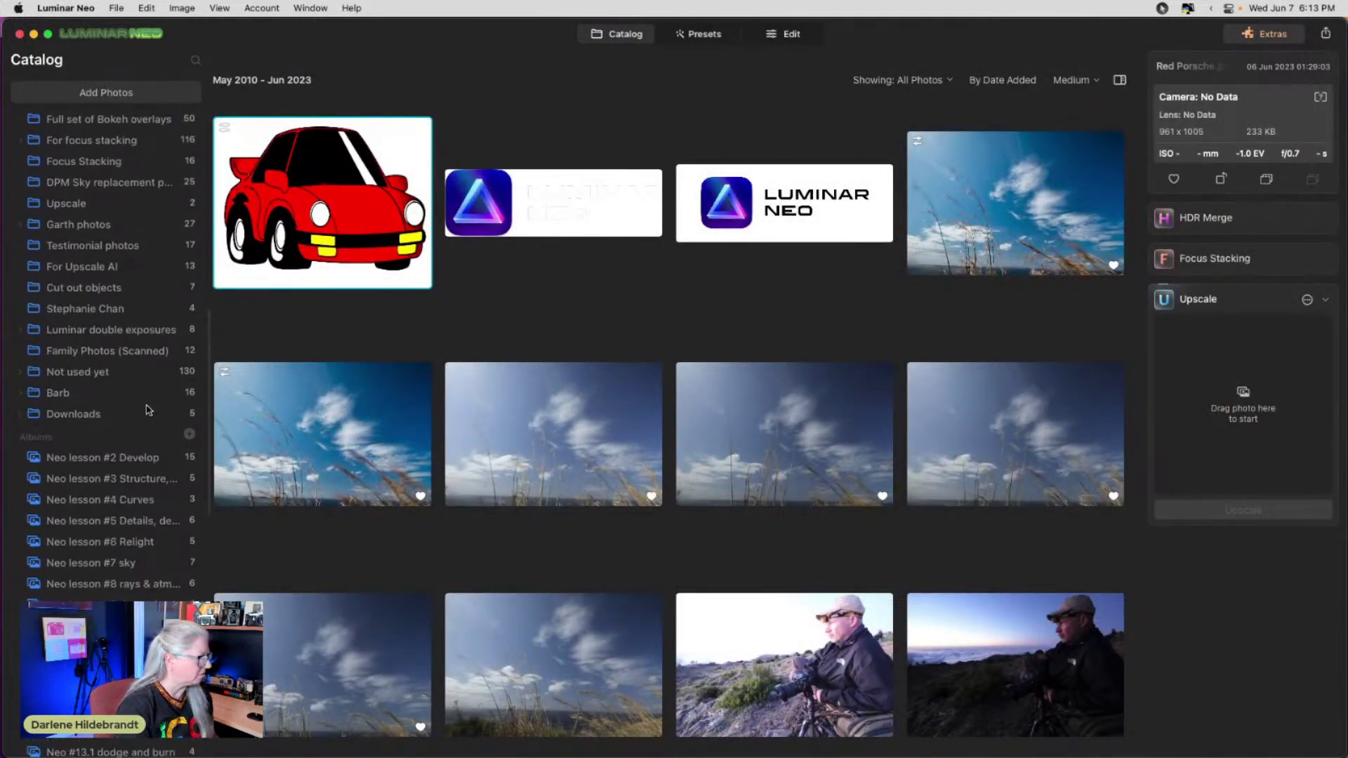
{"action": "left_click", "coordinate": [21, 390]}
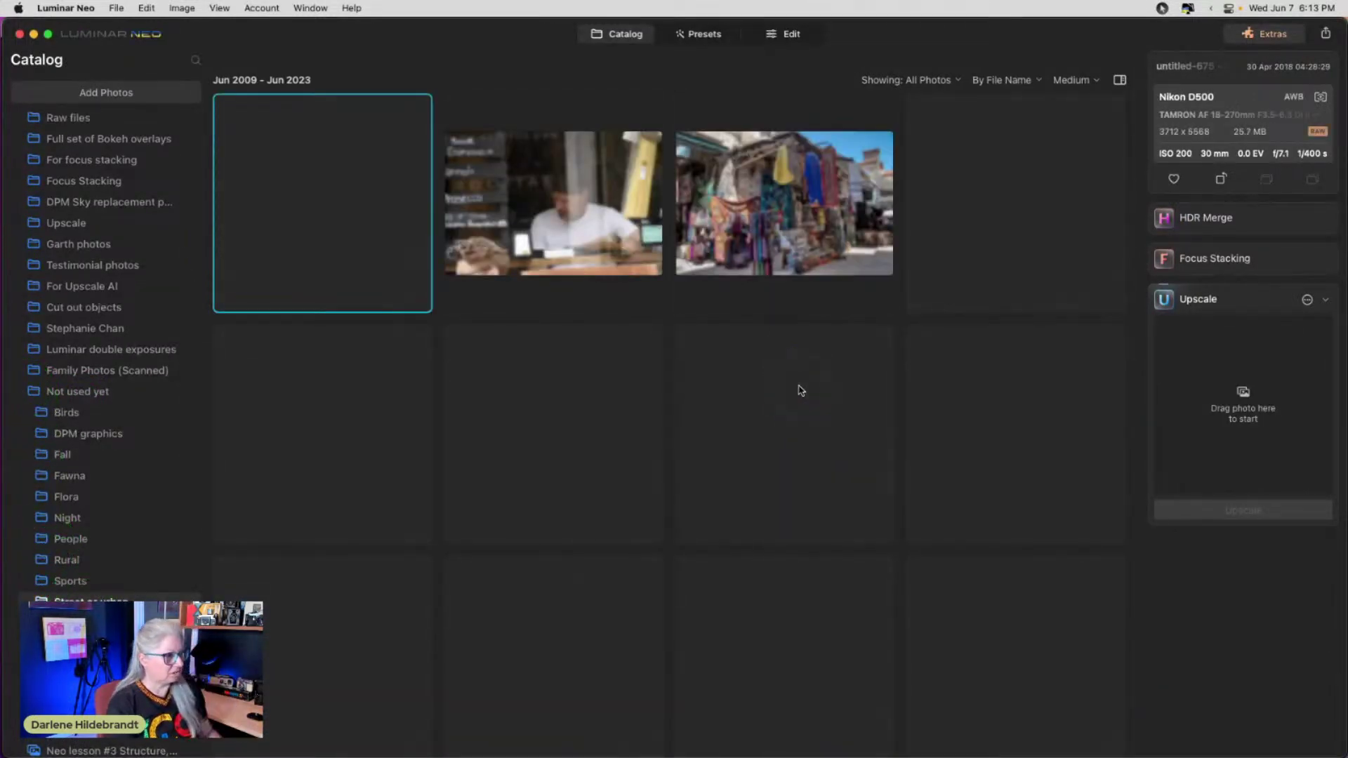
Find photo DSC_0107 of the man in the cap in the folder and open it for editing.
{"action": "scroll", "coordinate": [829, 389], "scroll_direction": "down", "scroll_amount": 10}
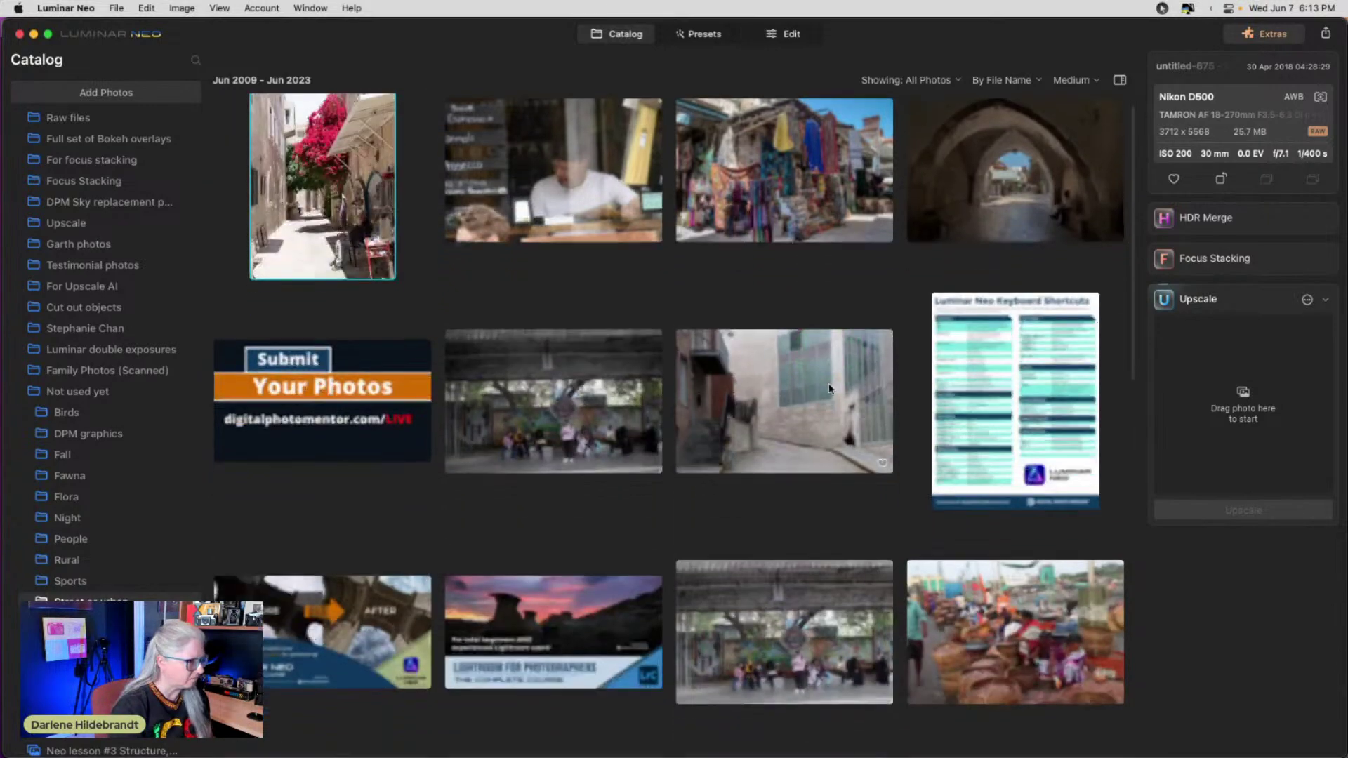
{"action": "scroll", "coordinate": [829, 388], "scroll_direction": "down", "scroll_amount": 3}
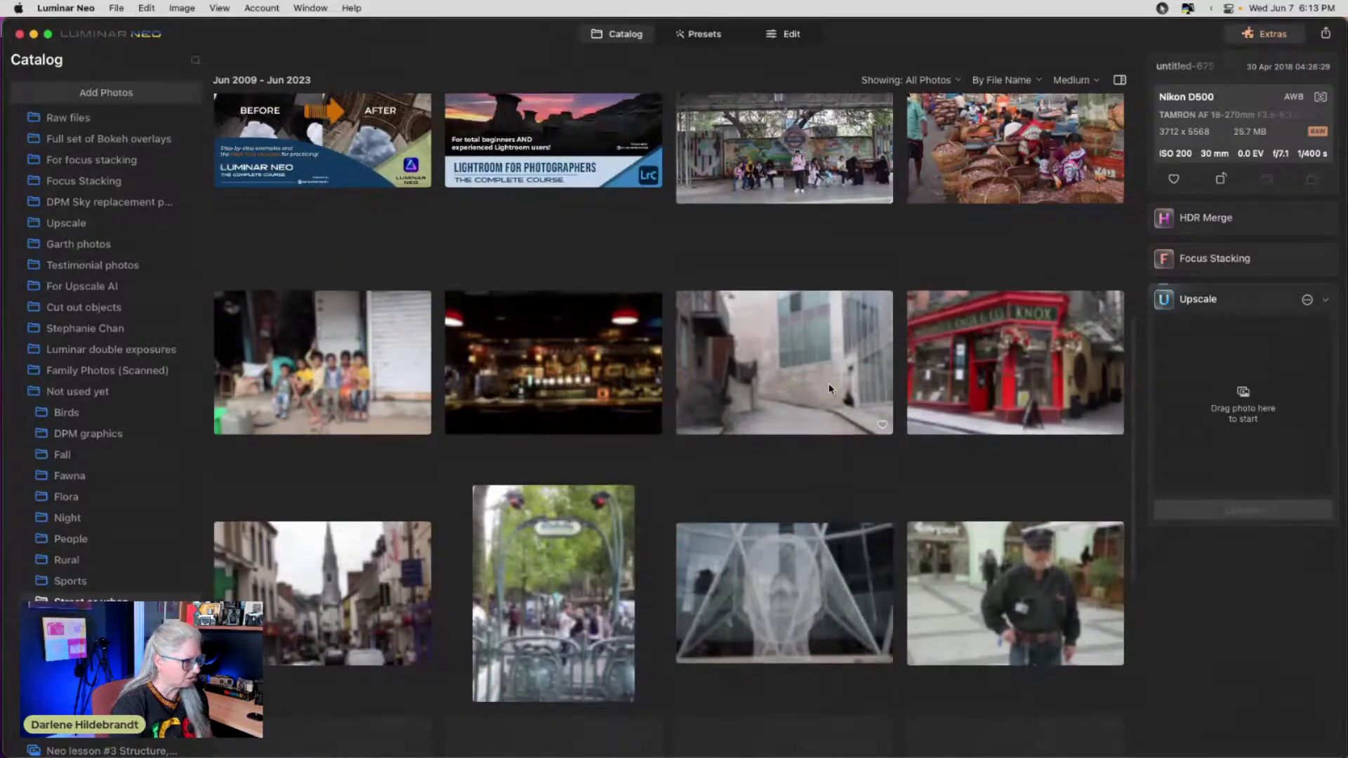
{"action": "scroll", "coordinate": [829, 388], "scroll_direction": "down", "scroll_amount": 3}
{"action": "left_click_drag", "start_coordinate": [941, 451], "coordinate": [981, 370]}
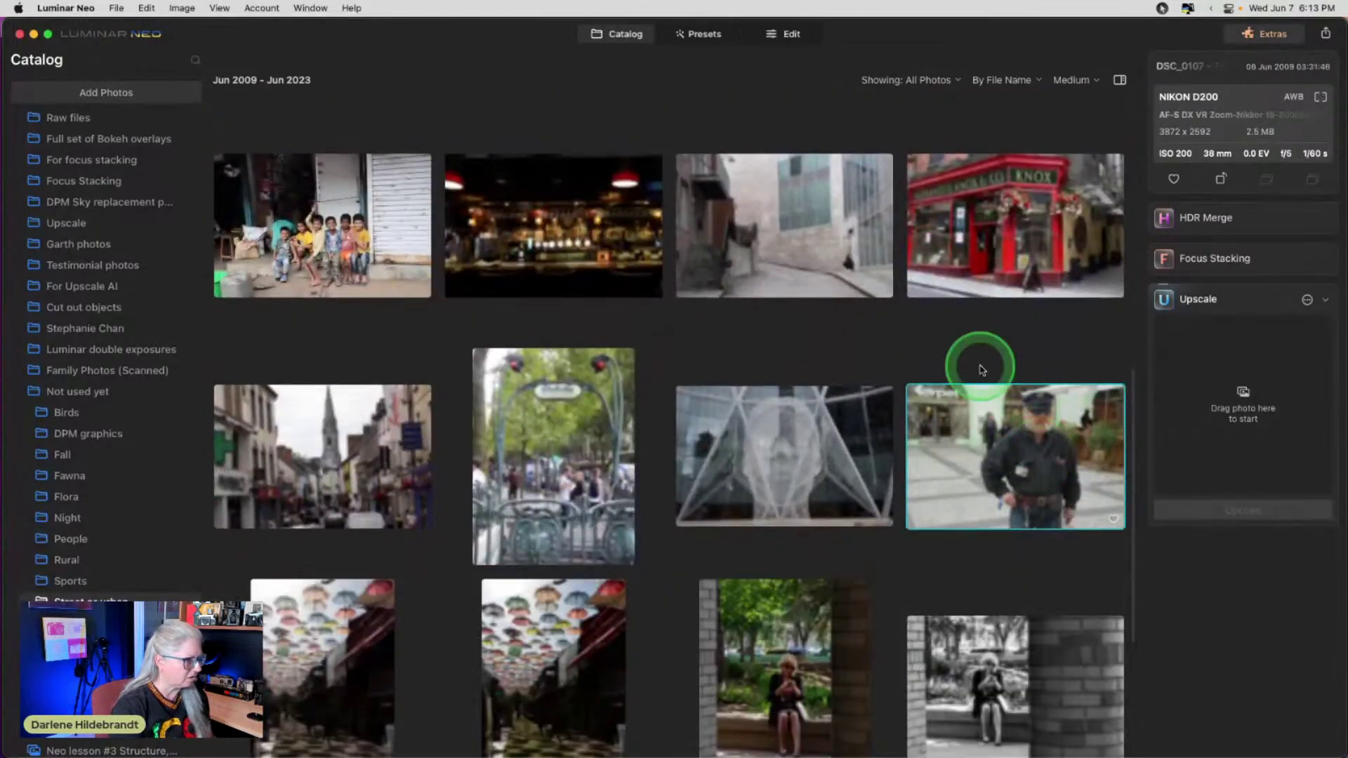
{"action": "left_click", "coordinate": [787, 36]}
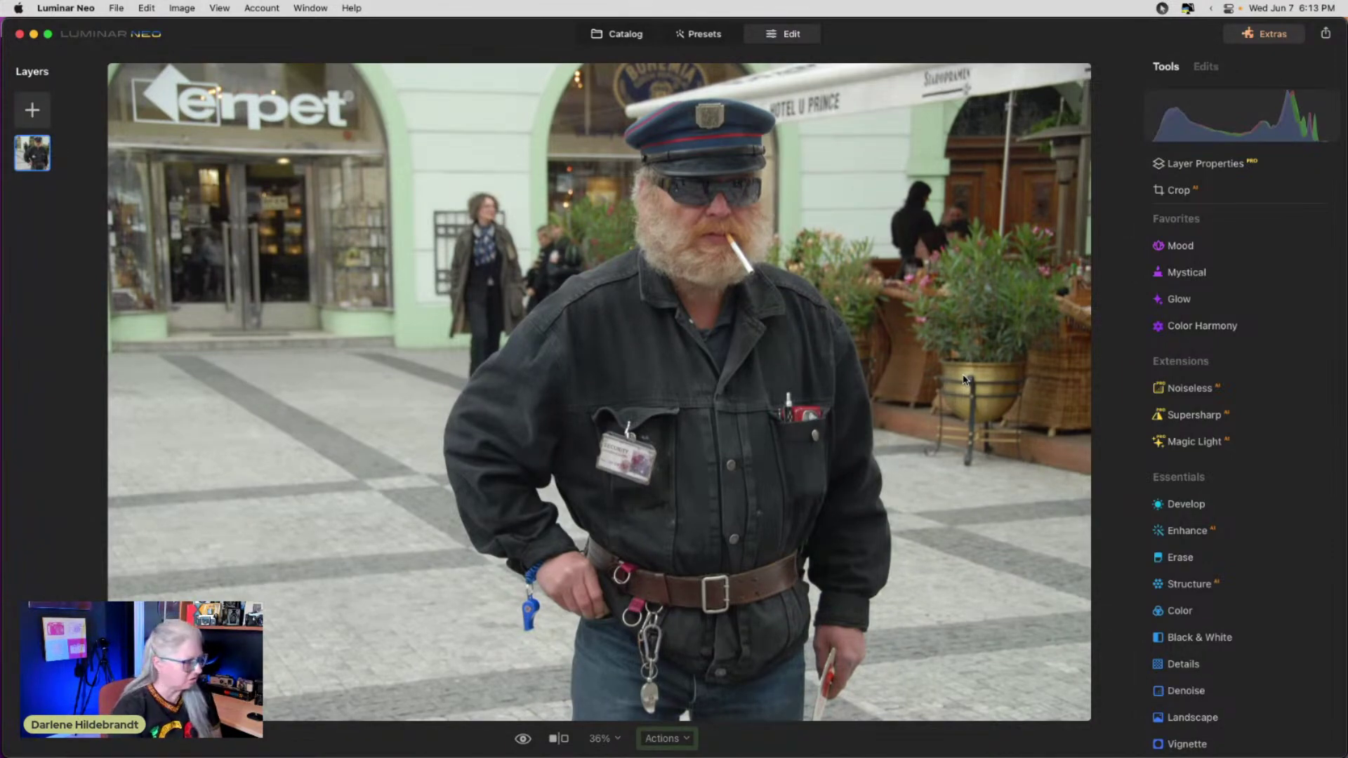
Examine the man's security badge and jacket at 100%, then fit the whole photo in view again.
{"action": "double_click", "coordinate": [586, 459]}
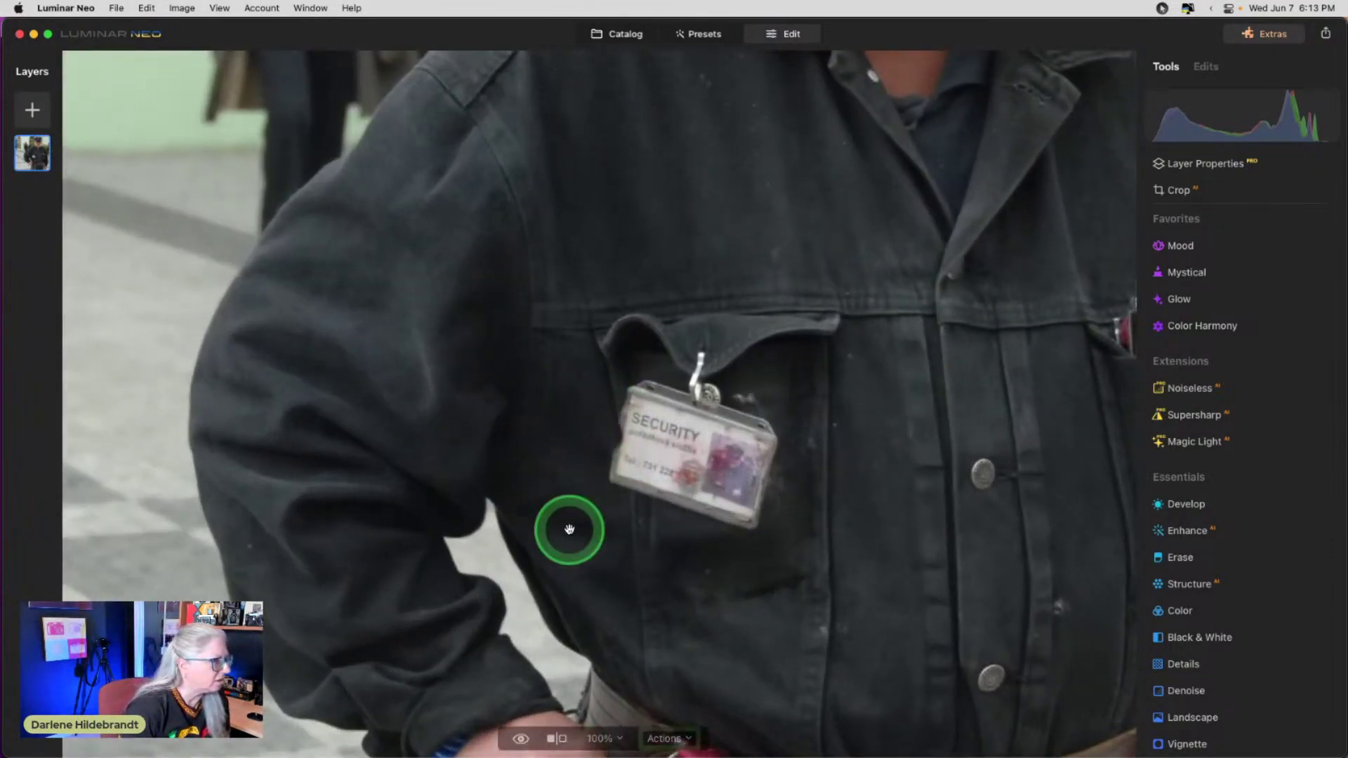
{"action": "double_click", "coordinate": [569, 528]}
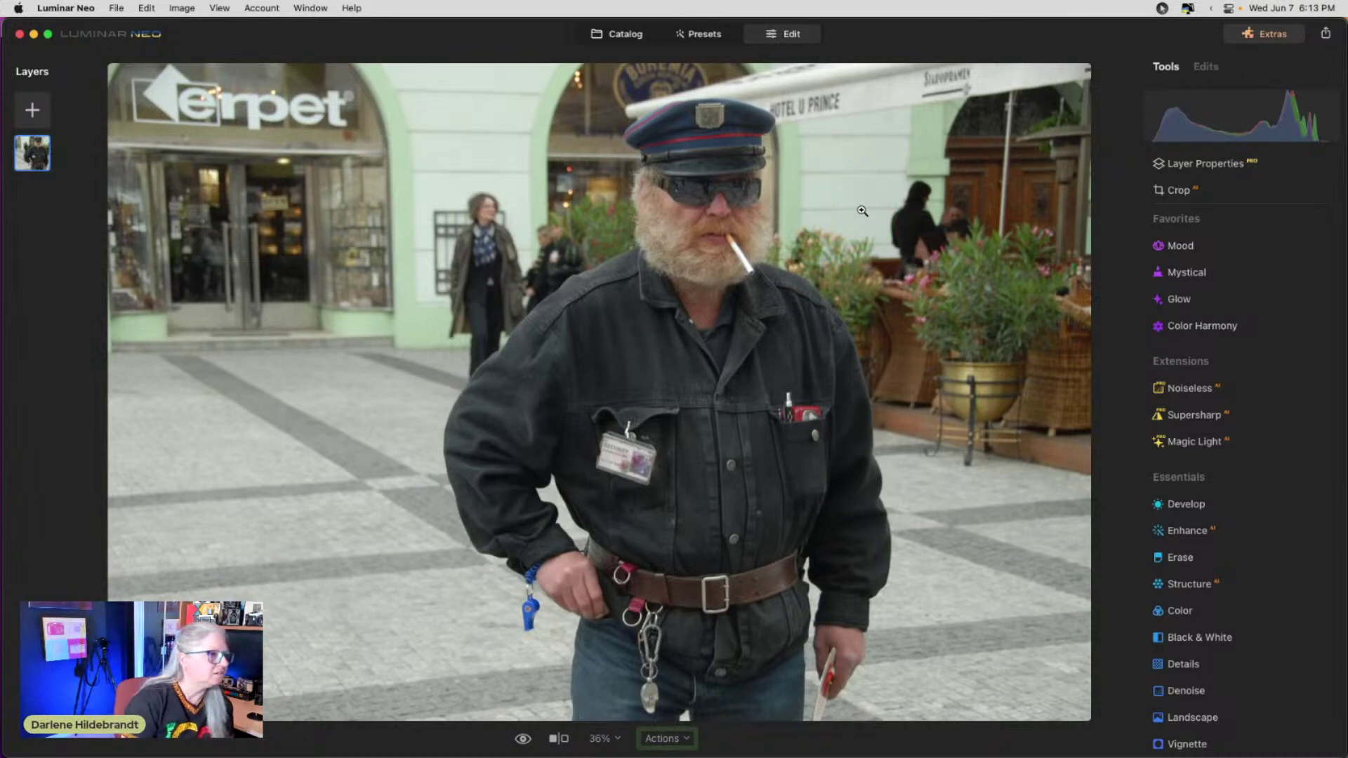
{"action": "left_click", "coordinate": [876, 193]}
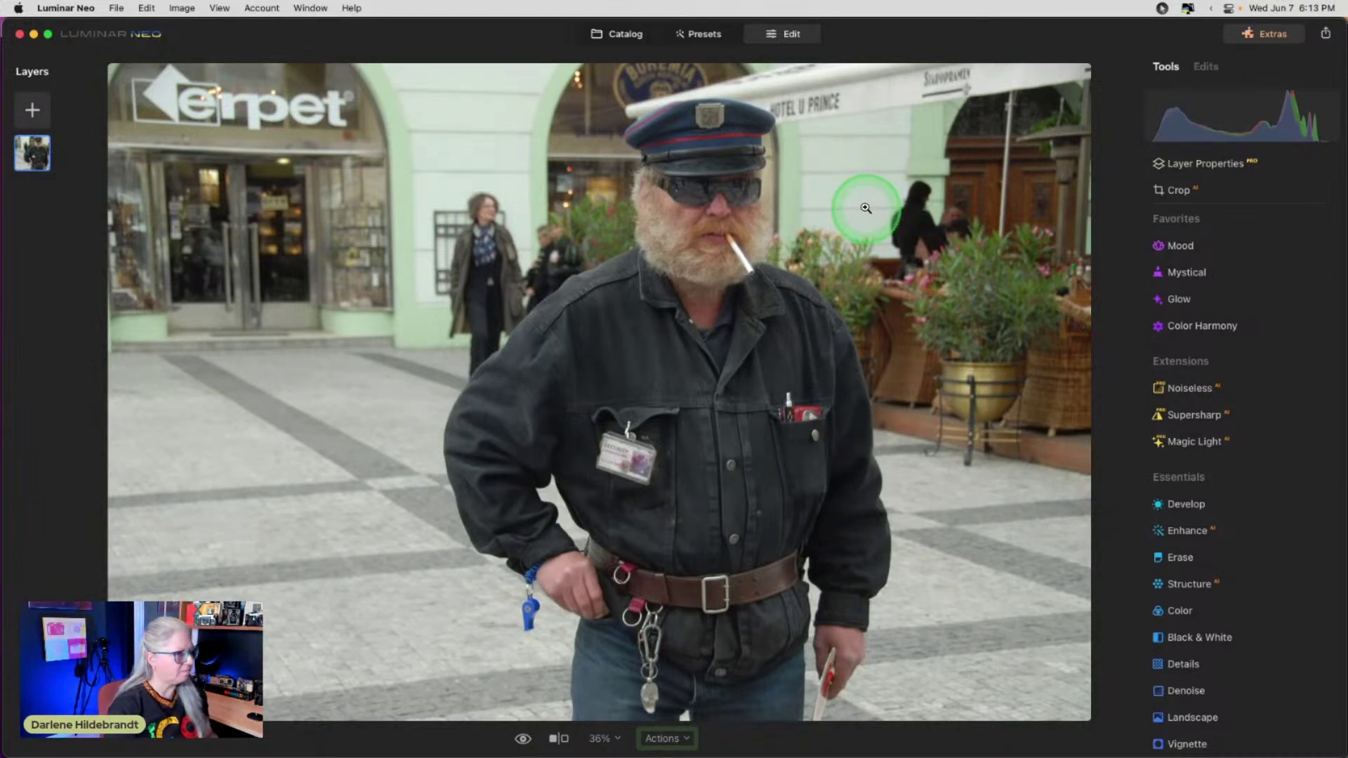
Apply the Burned Film preset from the Experimental collection to the photo of the man.
{"action": "left_click", "coordinate": [705, 34]}
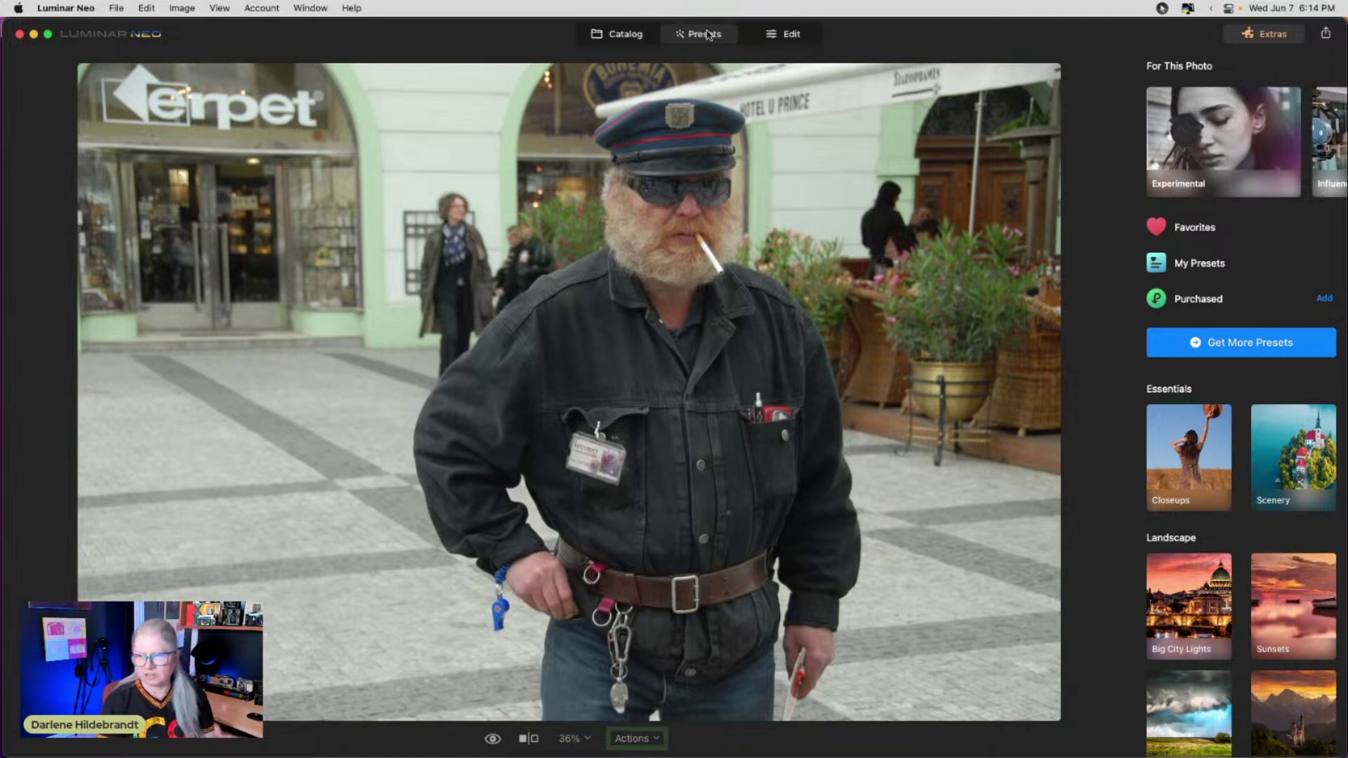
{"action": "left_click", "coordinate": [709, 33]}
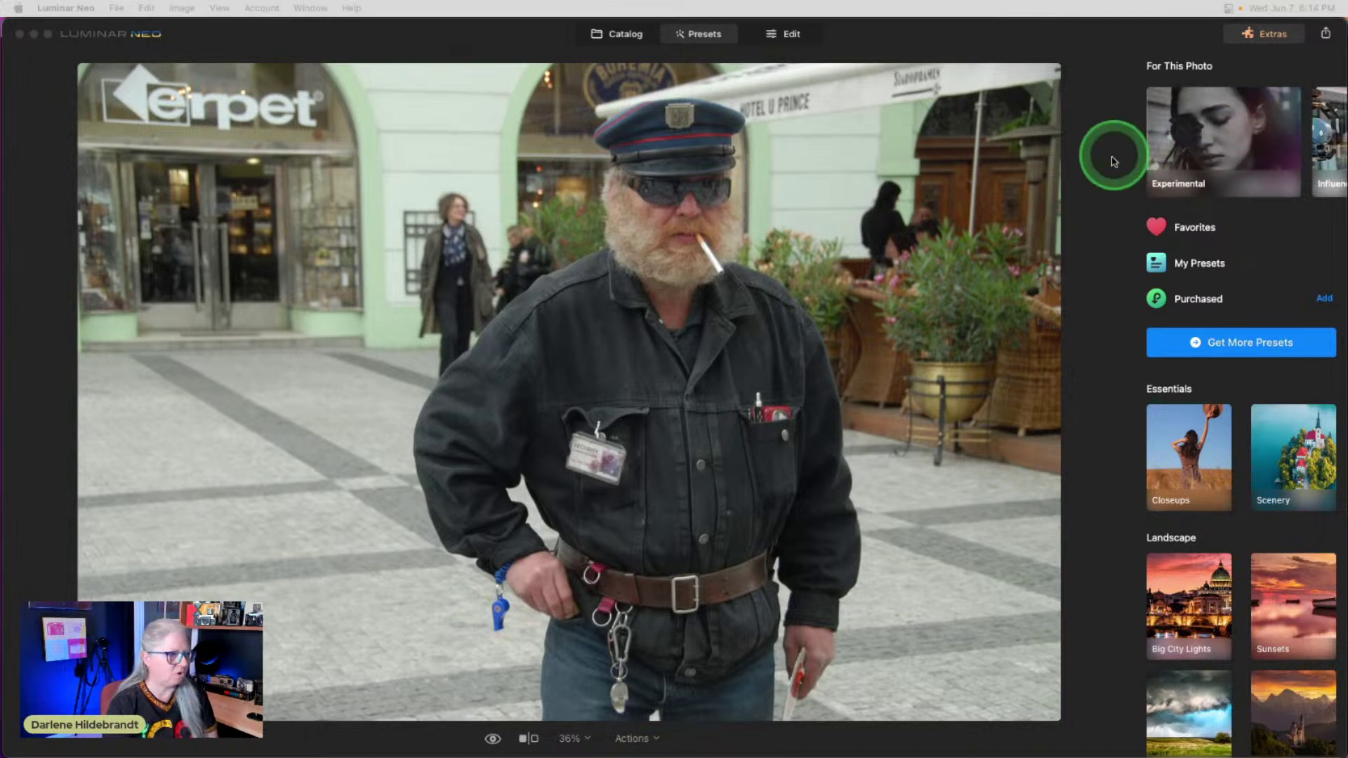
{"action": "left_click", "coordinate": [1089, 182]}
{"action": "left_click", "coordinate": [1204, 158]}
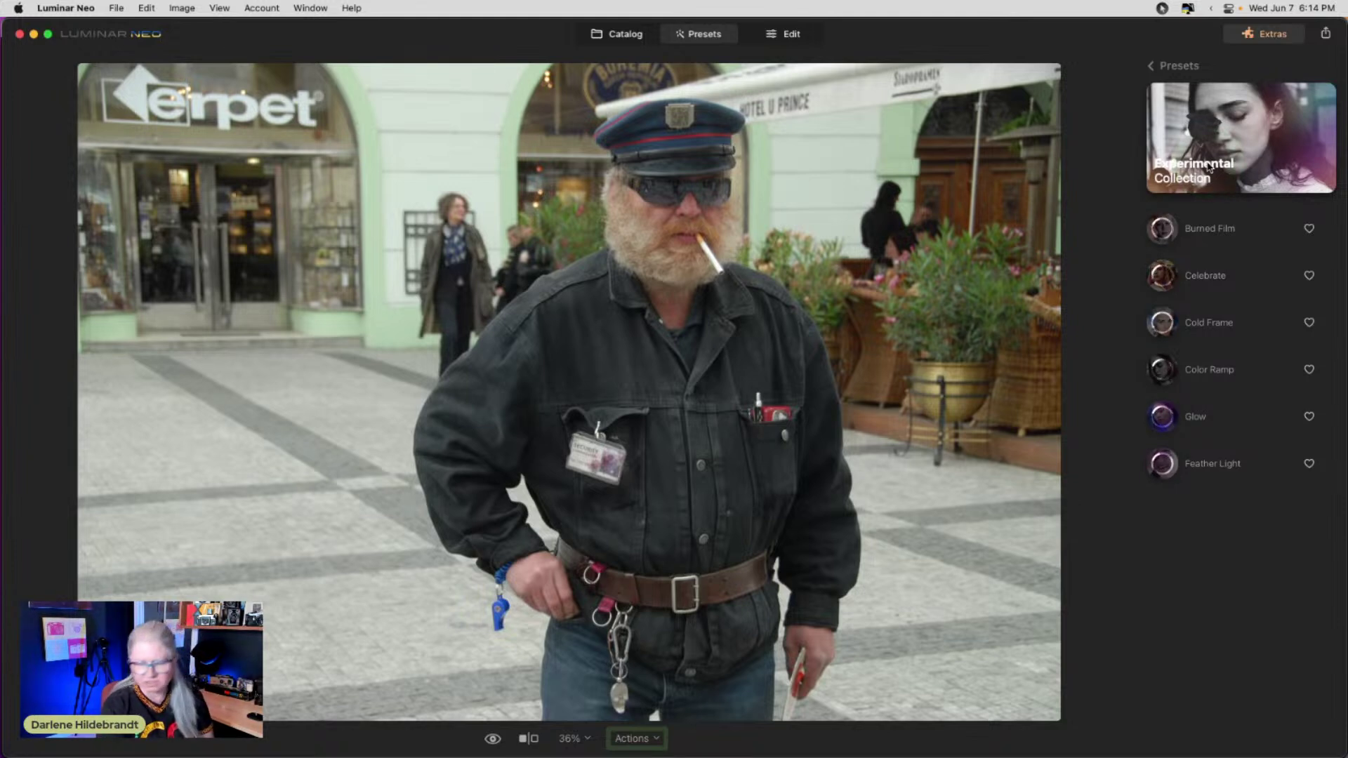
{"action": "left_click", "coordinate": [1214, 154]}
{"action": "left_click", "coordinate": [1254, 135]}
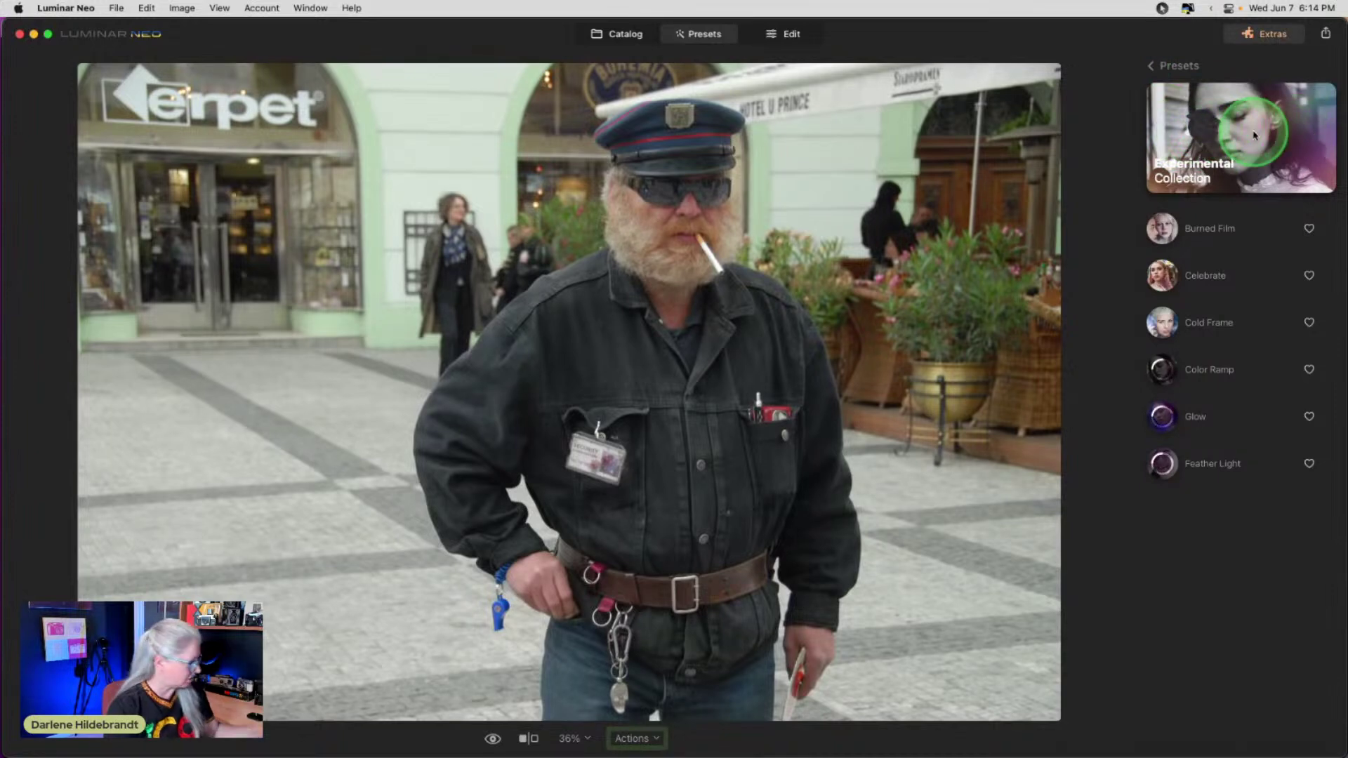
{"action": "left_click", "coordinate": [1256, 134]}
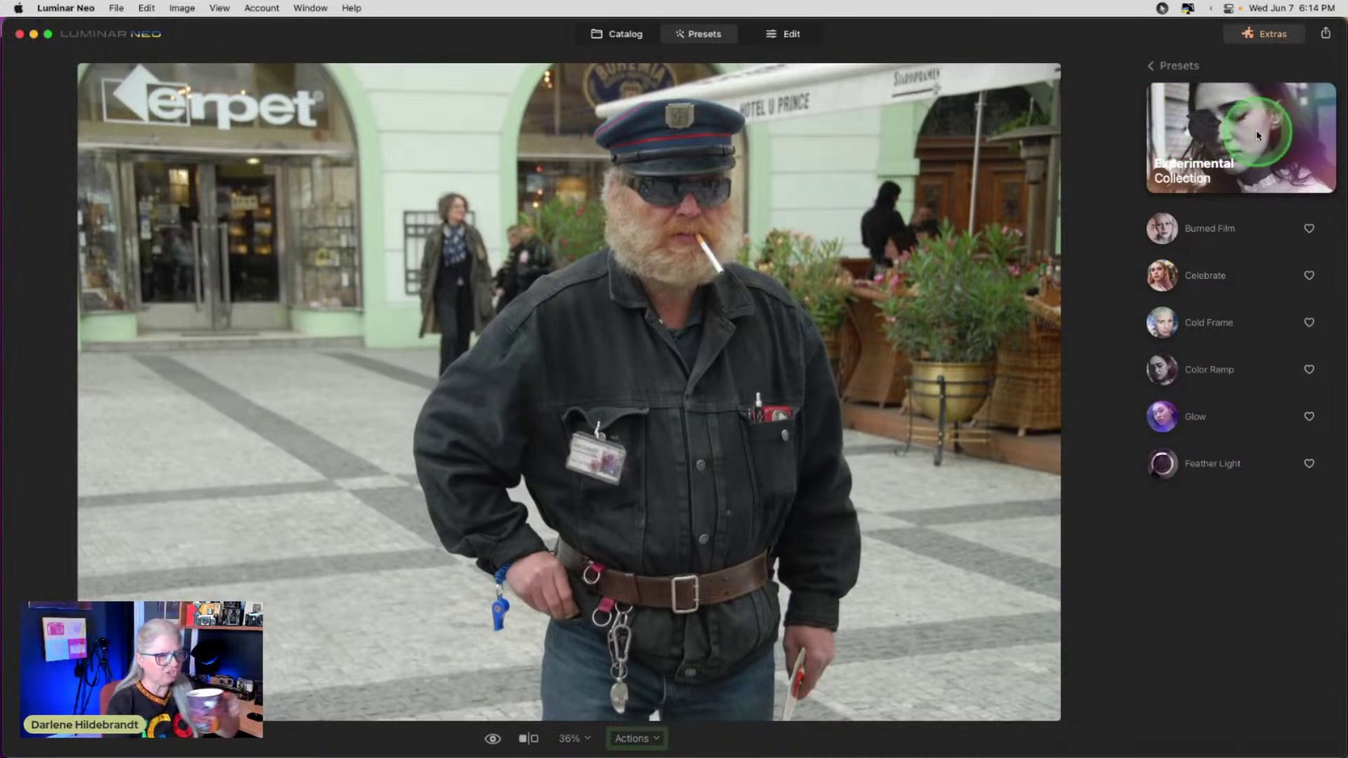
{"action": "left_click", "coordinate": [1261, 135]}
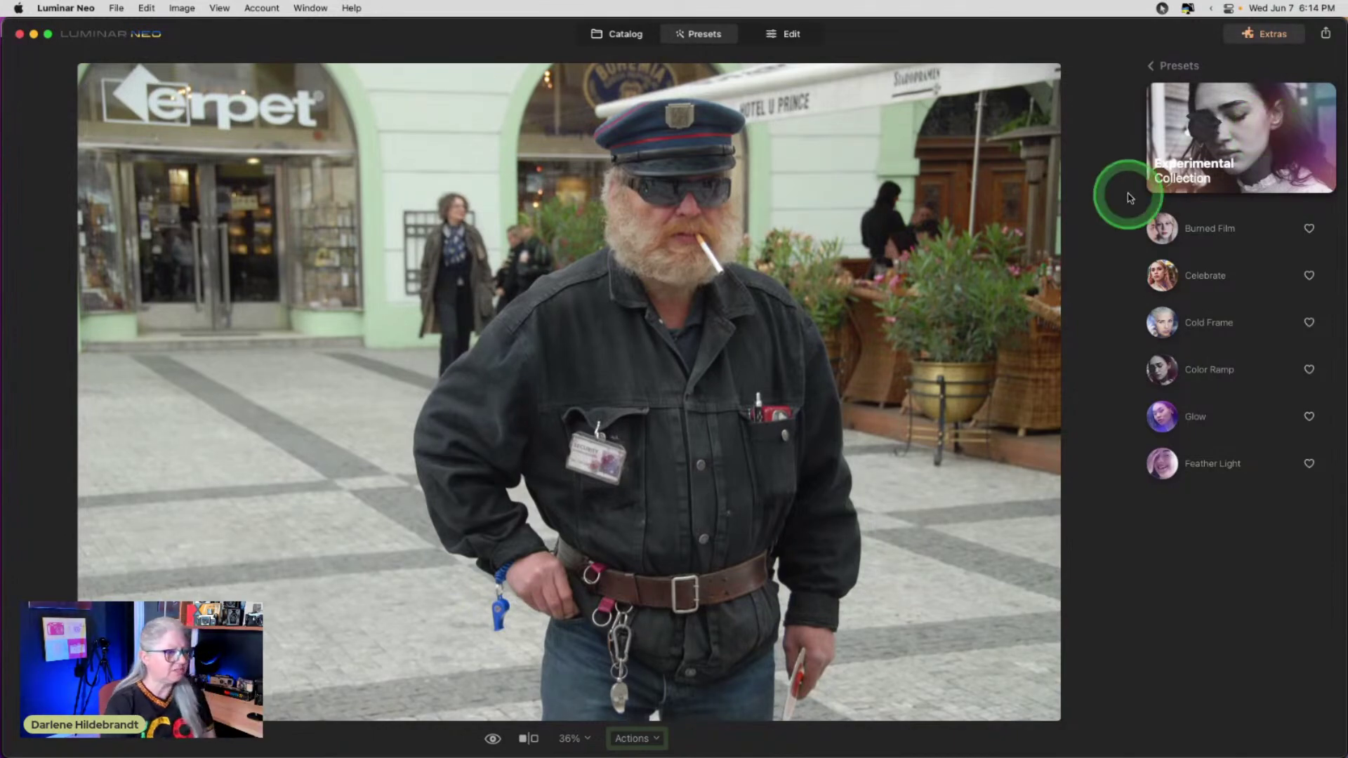
{"action": "left_click", "coordinate": [1163, 228]}
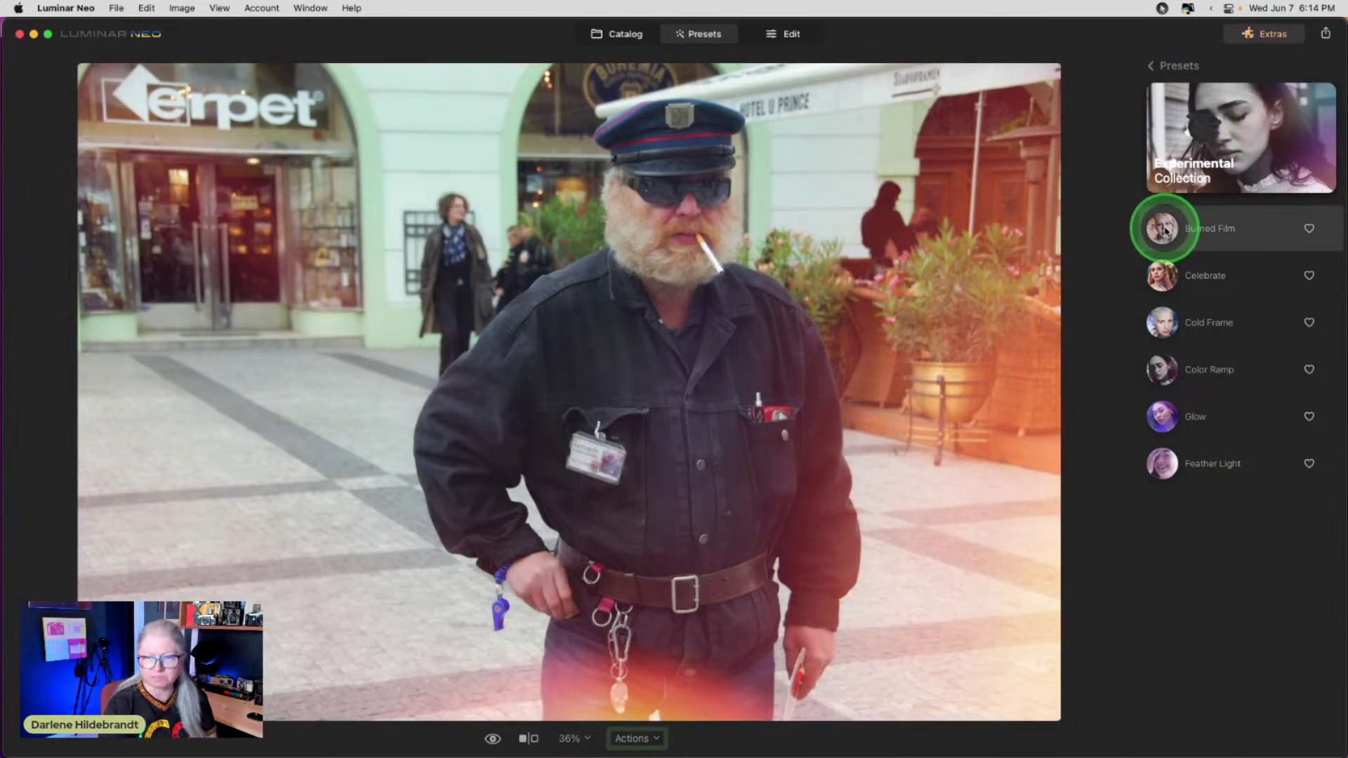
Preview the Burned Film, Celebrate, Cold Frame, Glow and Feather Light presets of the Experimental collection on the photo.
{"action": "left_click_drag", "start_coordinate": [1163, 228], "coordinate": [1217, 232]}
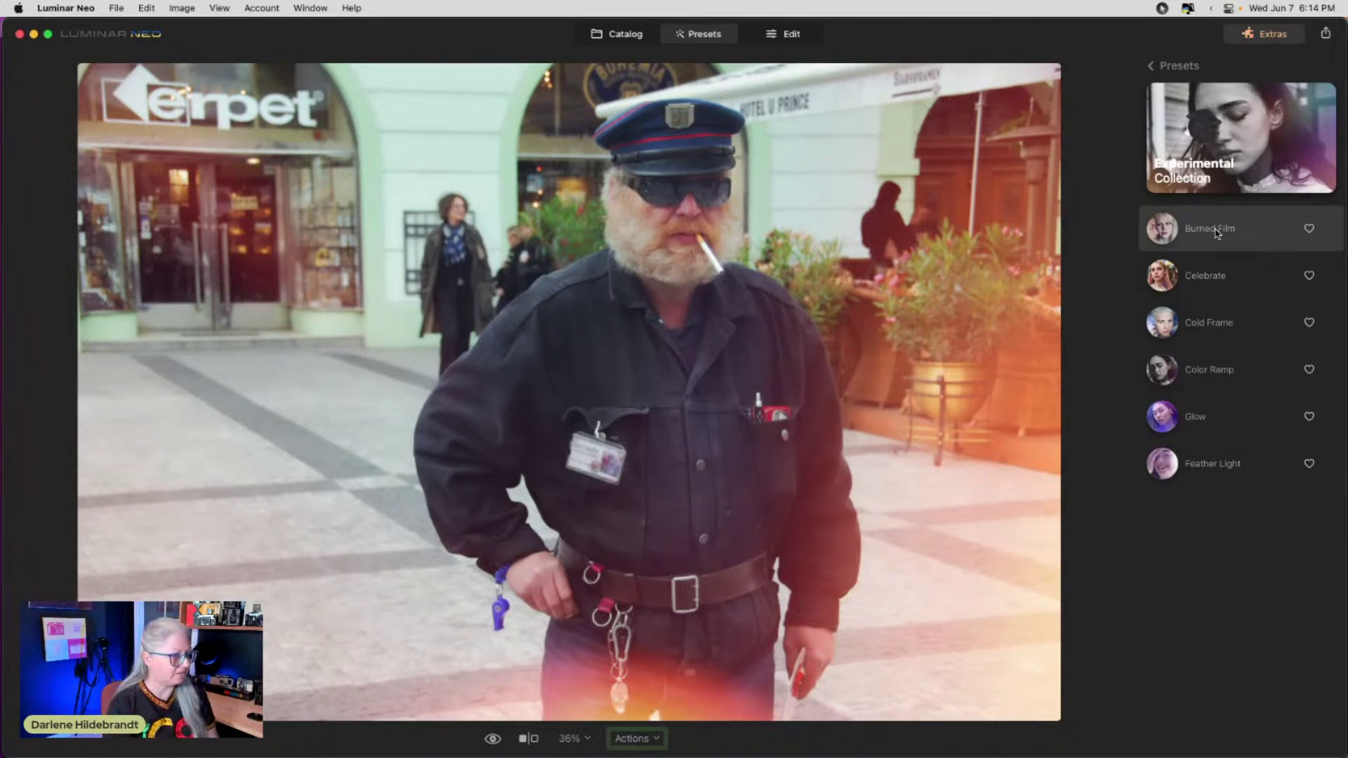
{"action": "left_click", "coordinate": [1215, 232]}
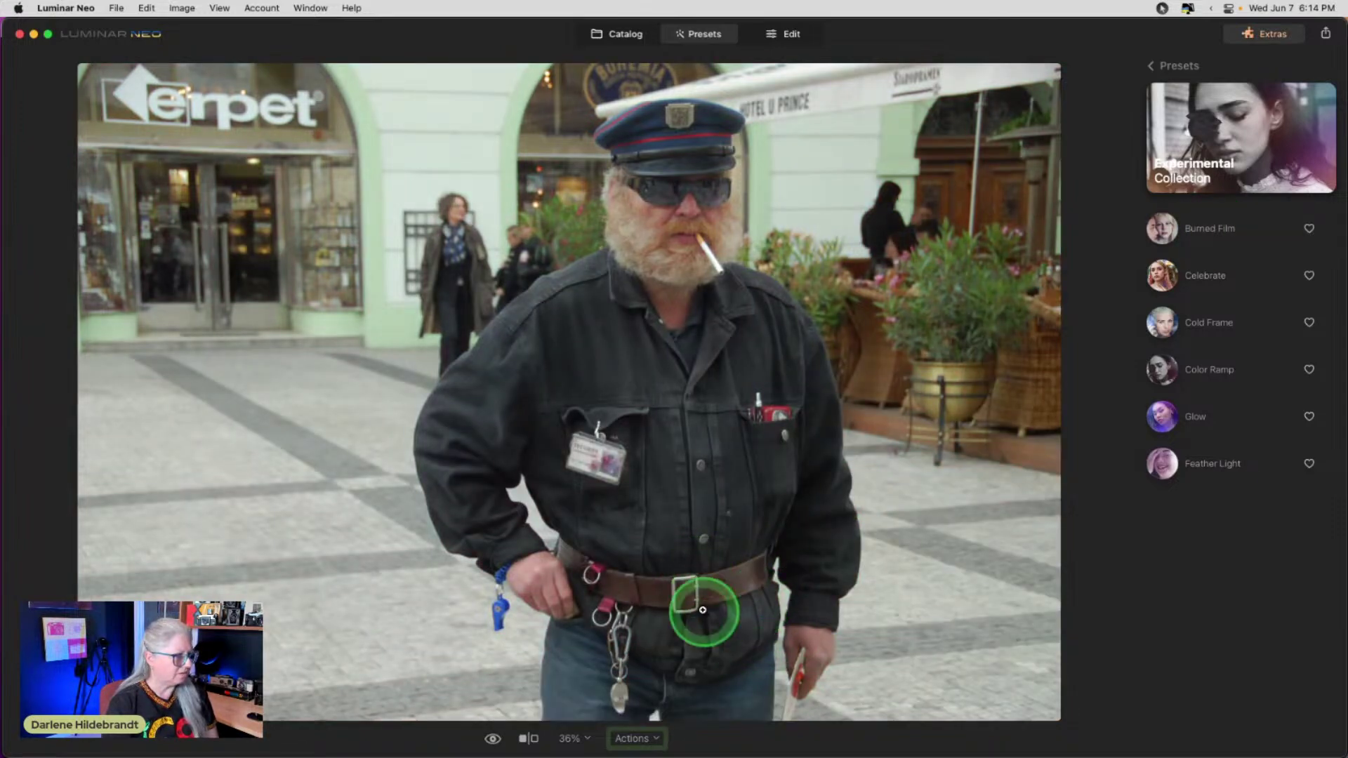
{"action": "left_click", "coordinate": [1200, 267]}
{"action": "left_click", "coordinate": [1197, 232]}
{"action": "left_click", "coordinate": [1205, 268]}
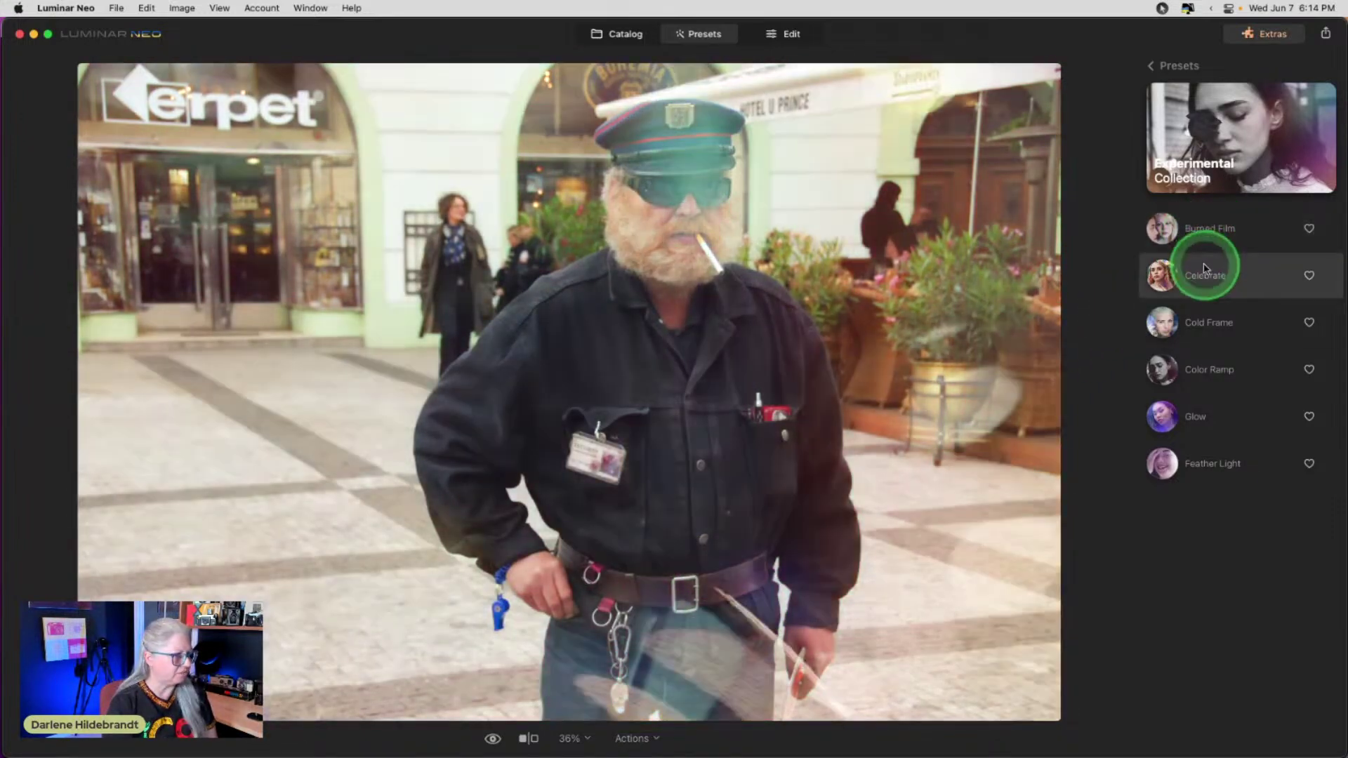
{"action": "left_click", "coordinate": [1205, 310]}
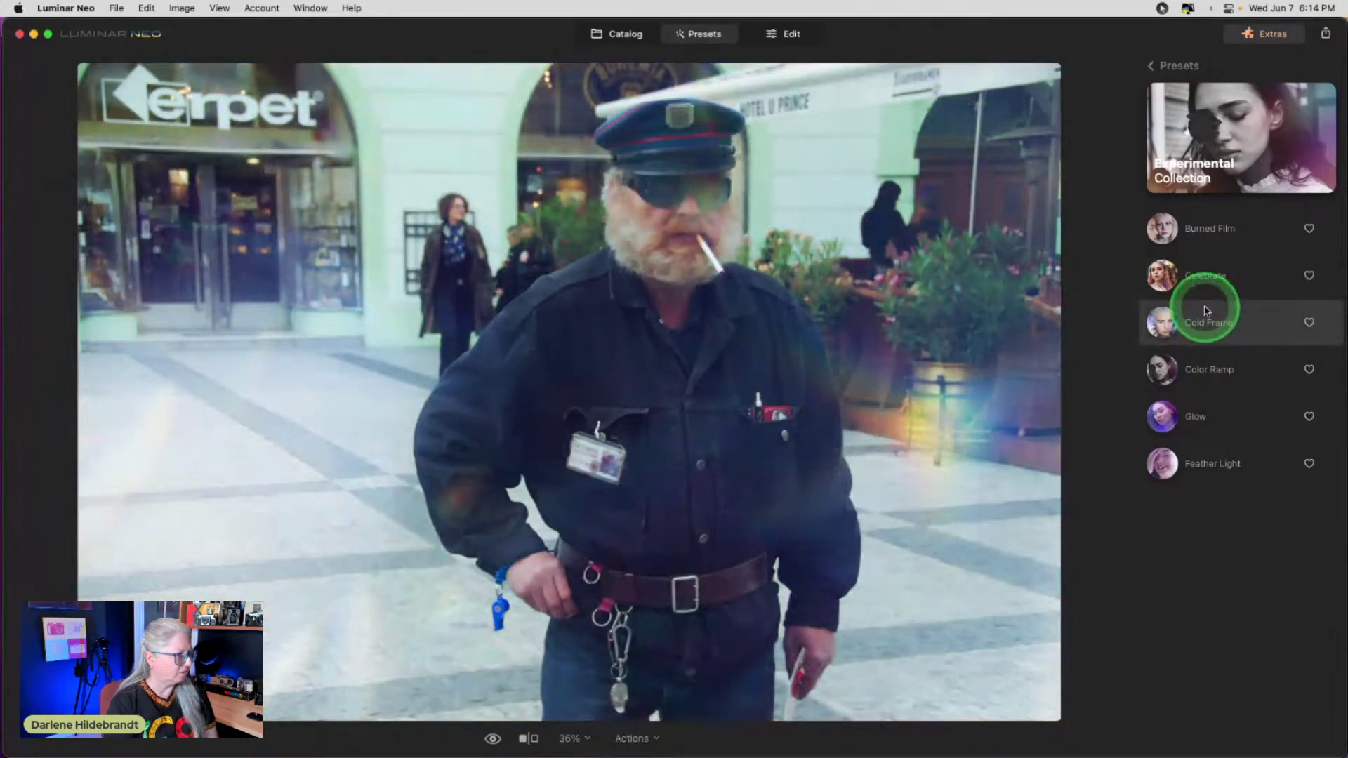
{"action": "left_click", "coordinate": [1199, 413]}
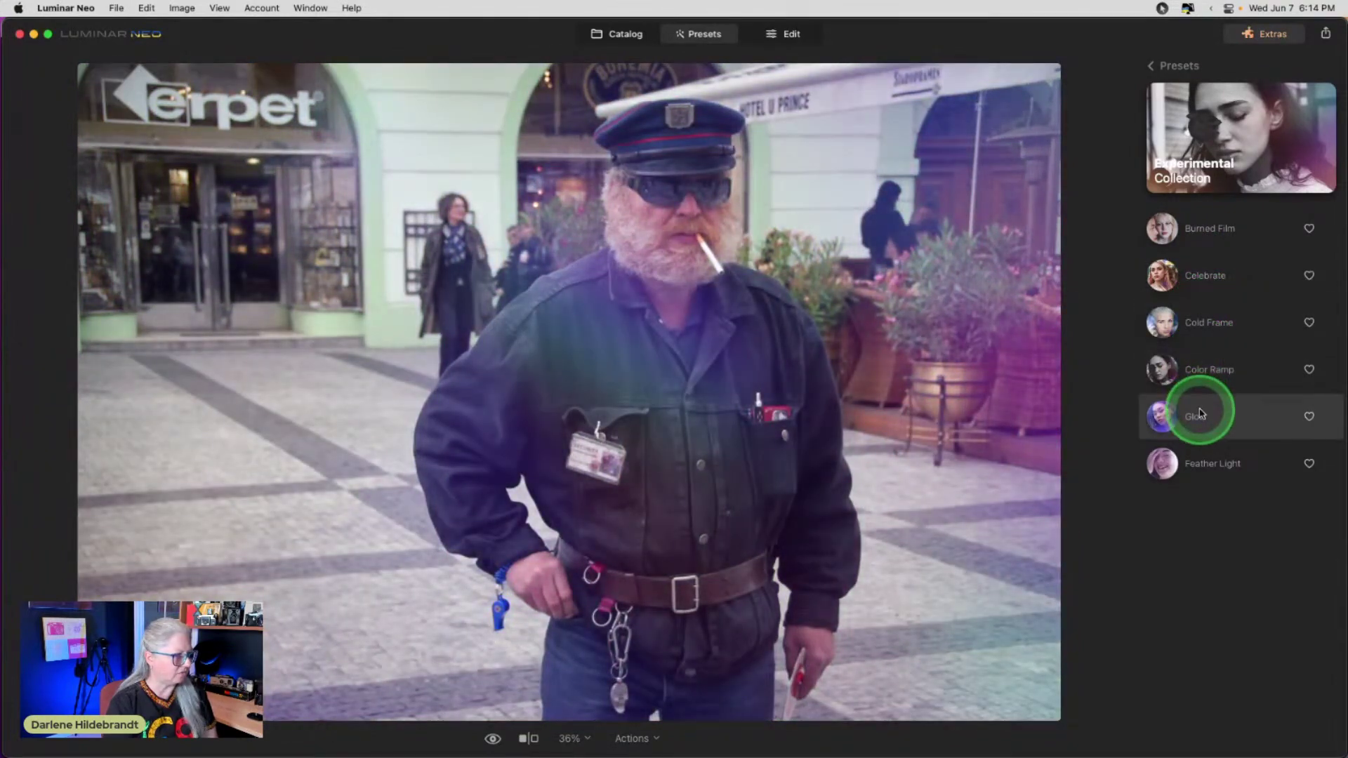
{"action": "left_click", "coordinate": [1197, 463]}
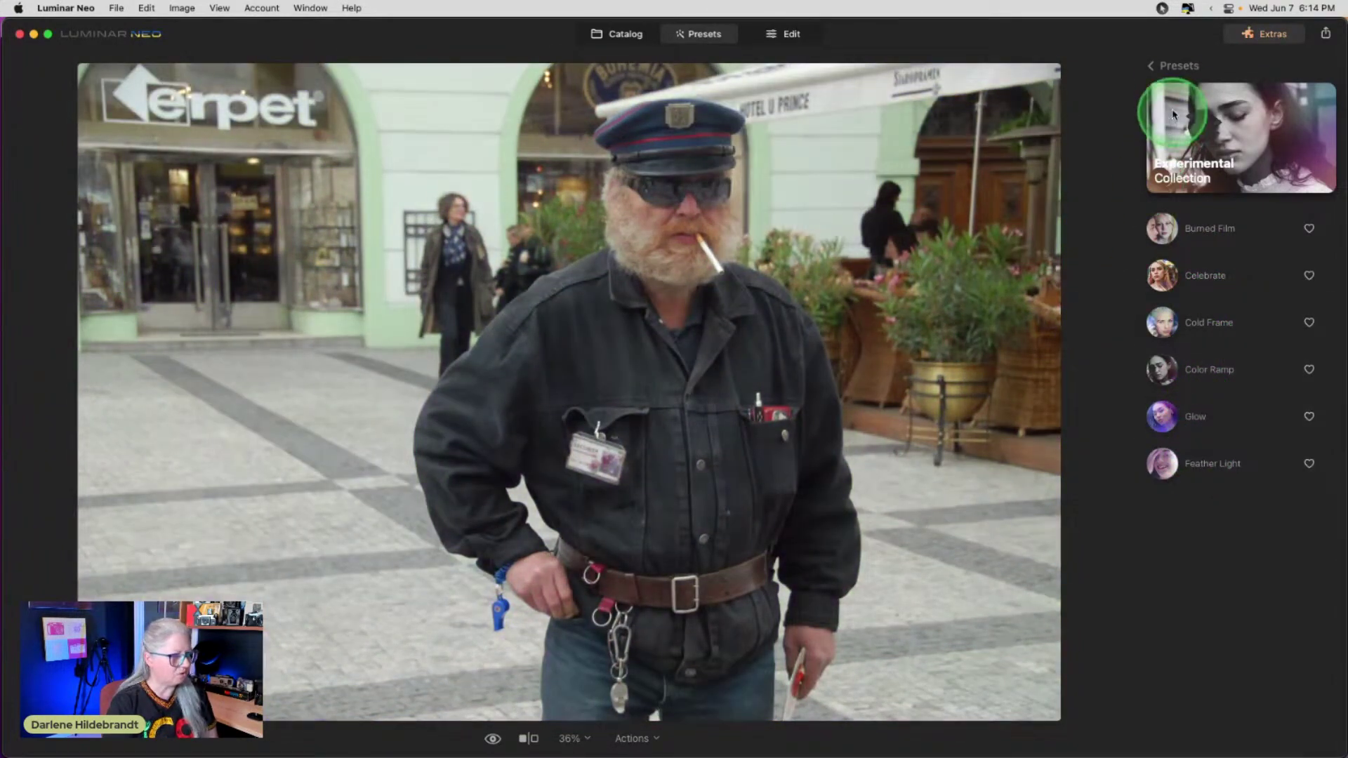
Open the Influencer collection and preview its Nighthawks, Cozy Den, Eventide, Light Wash and Winter Refuge presets on the photo.
{"action": "left_click", "coordinate": [1162, 65]}
{"action": "left_click", "coordinate": [1158, 133]}
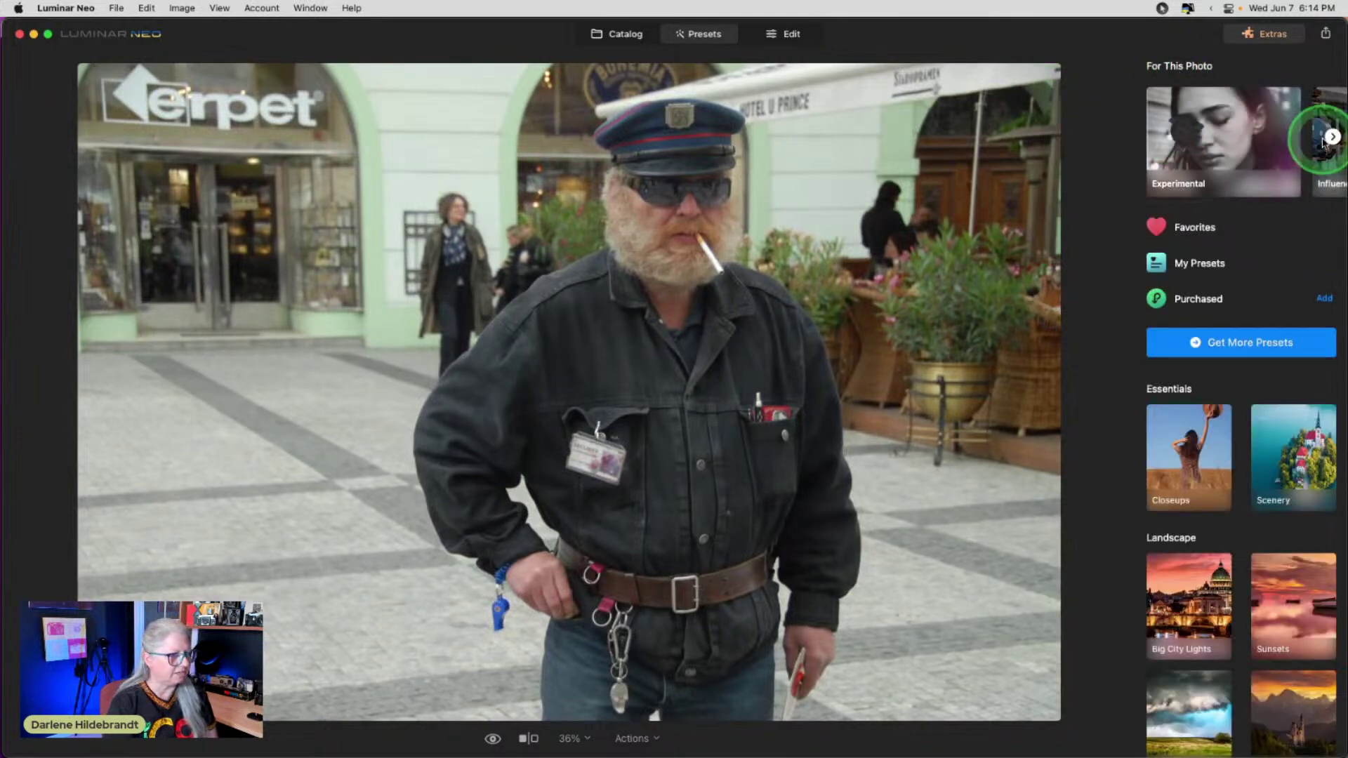
{"action": "scroll", "coordinate": [1158, 140], "scroll_direction": "right", "scroll_amount": 3}
{"action": "left_click", "coordinate": [1218, 150]}
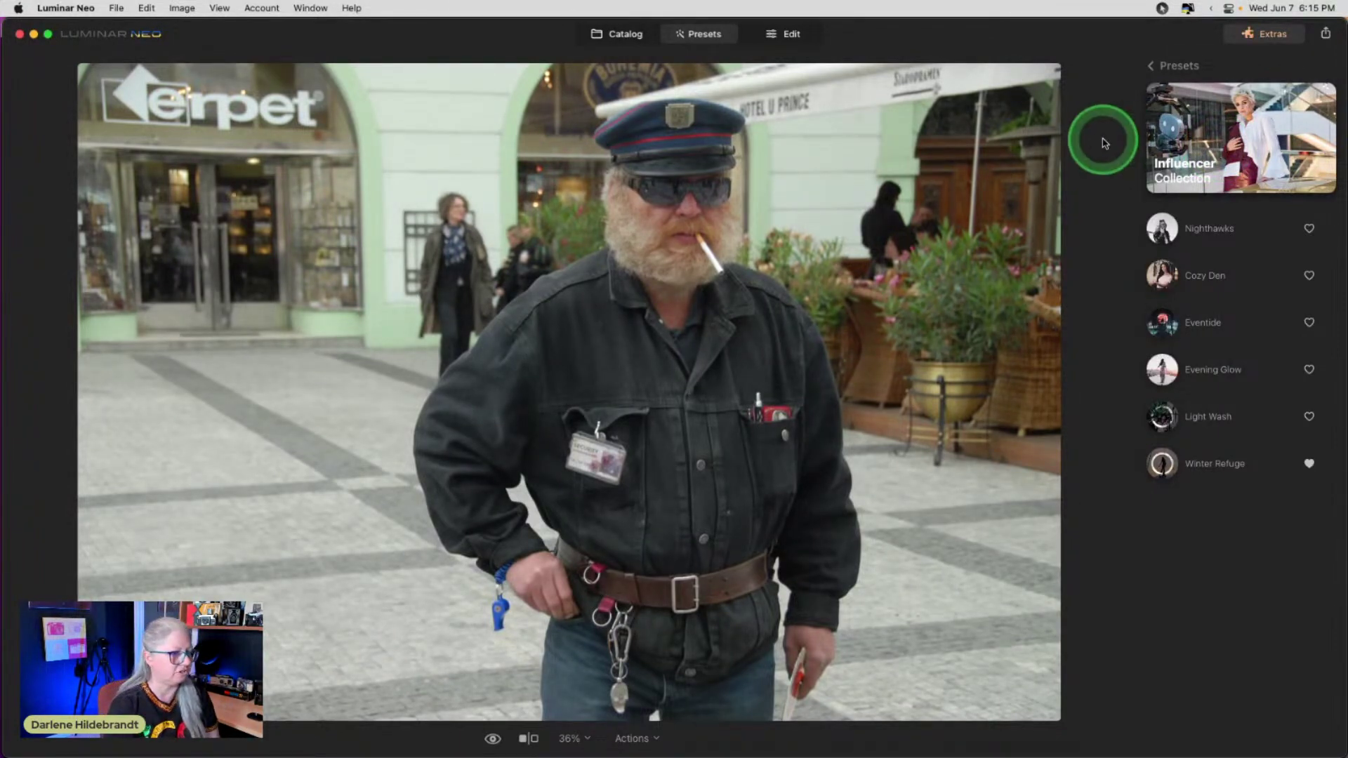
{"action": "left_click", "coordinate": [1180, 224]}
{"action": "left_click", "coordinate": [1186, 274]}
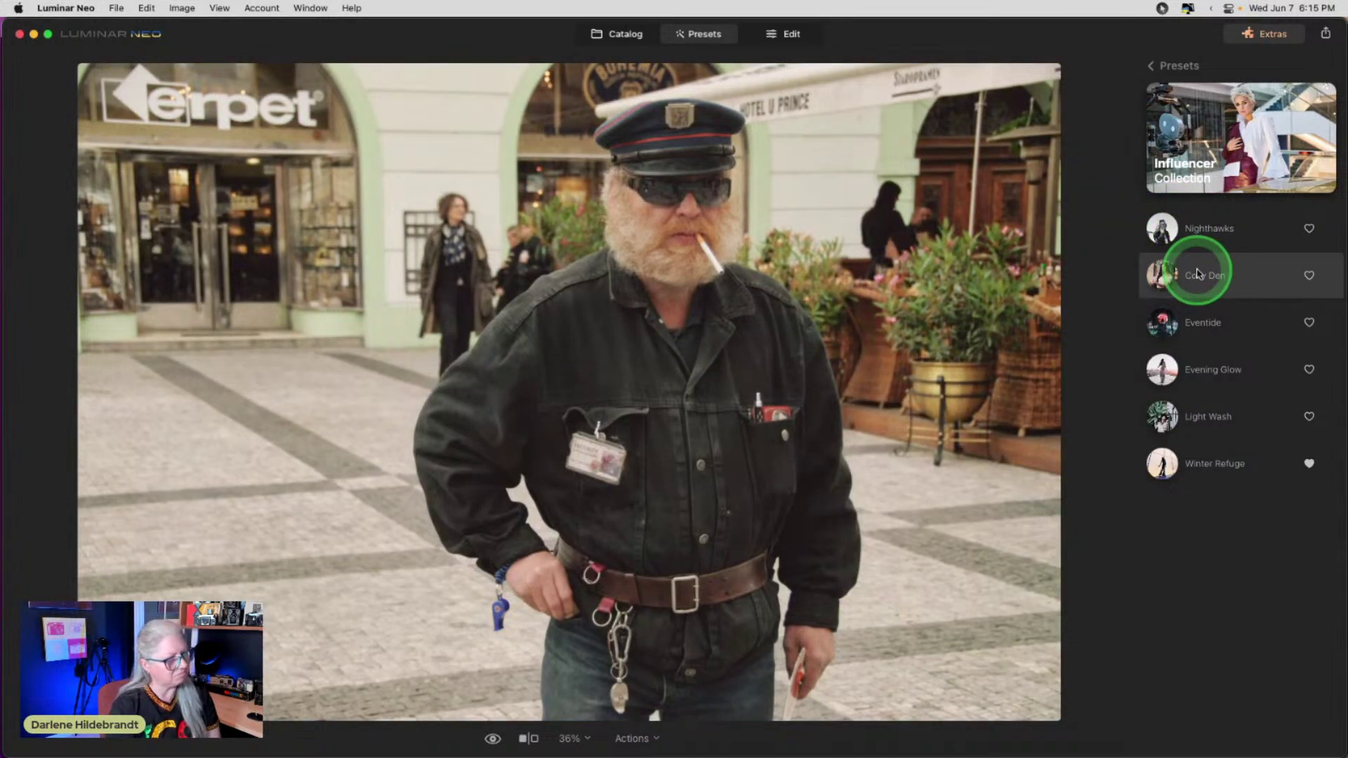
{"action": "left_click", "coordinate": [1202, 317]}
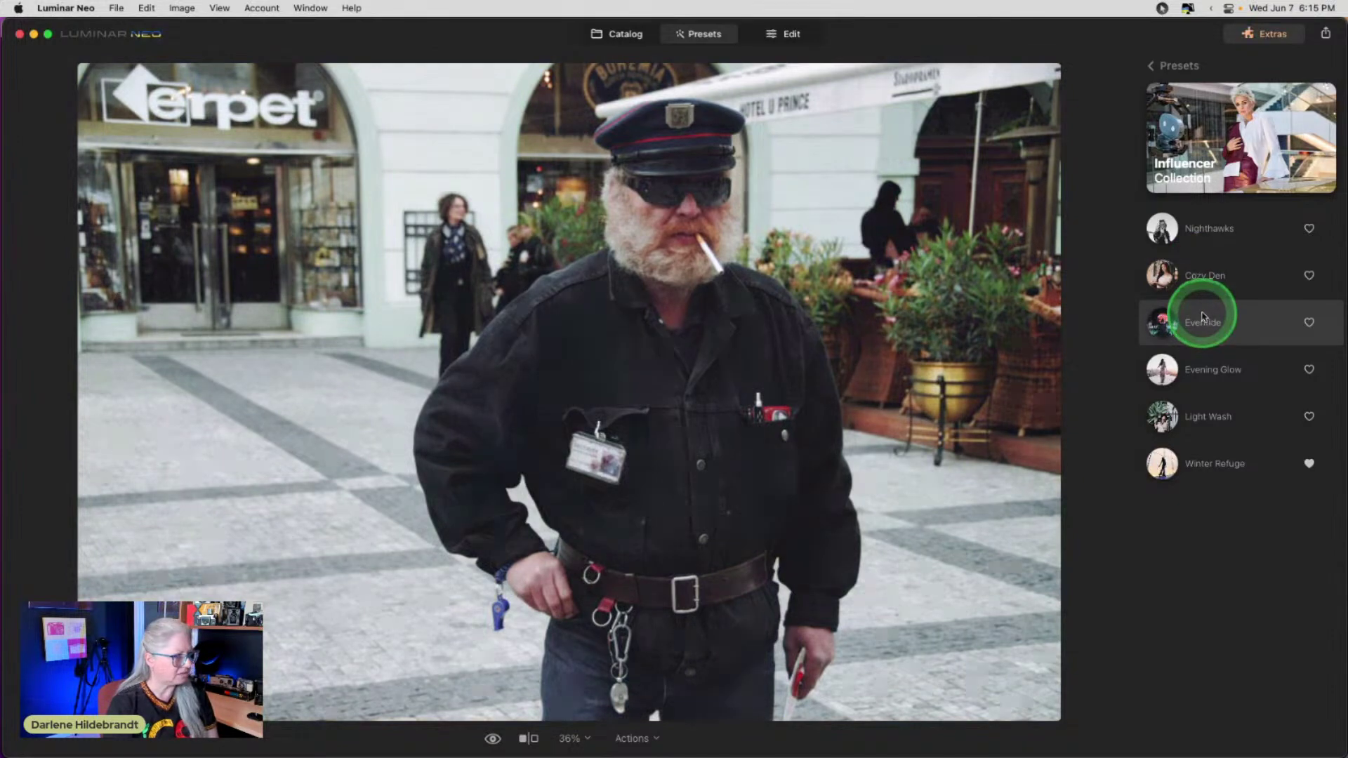
{"action": "left_click", "coordinate": [1205, 424]}
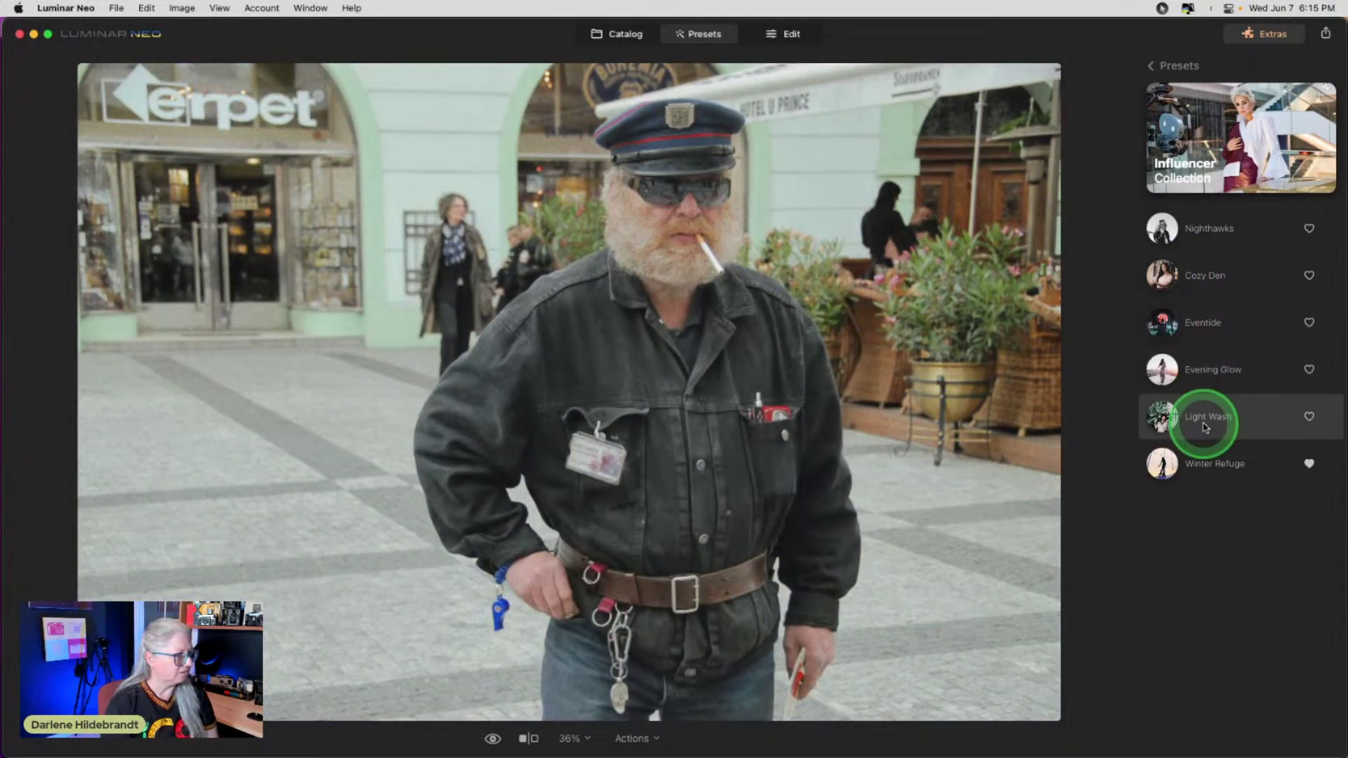
{"action": "left_click", "coordinate": [1209, 479]}
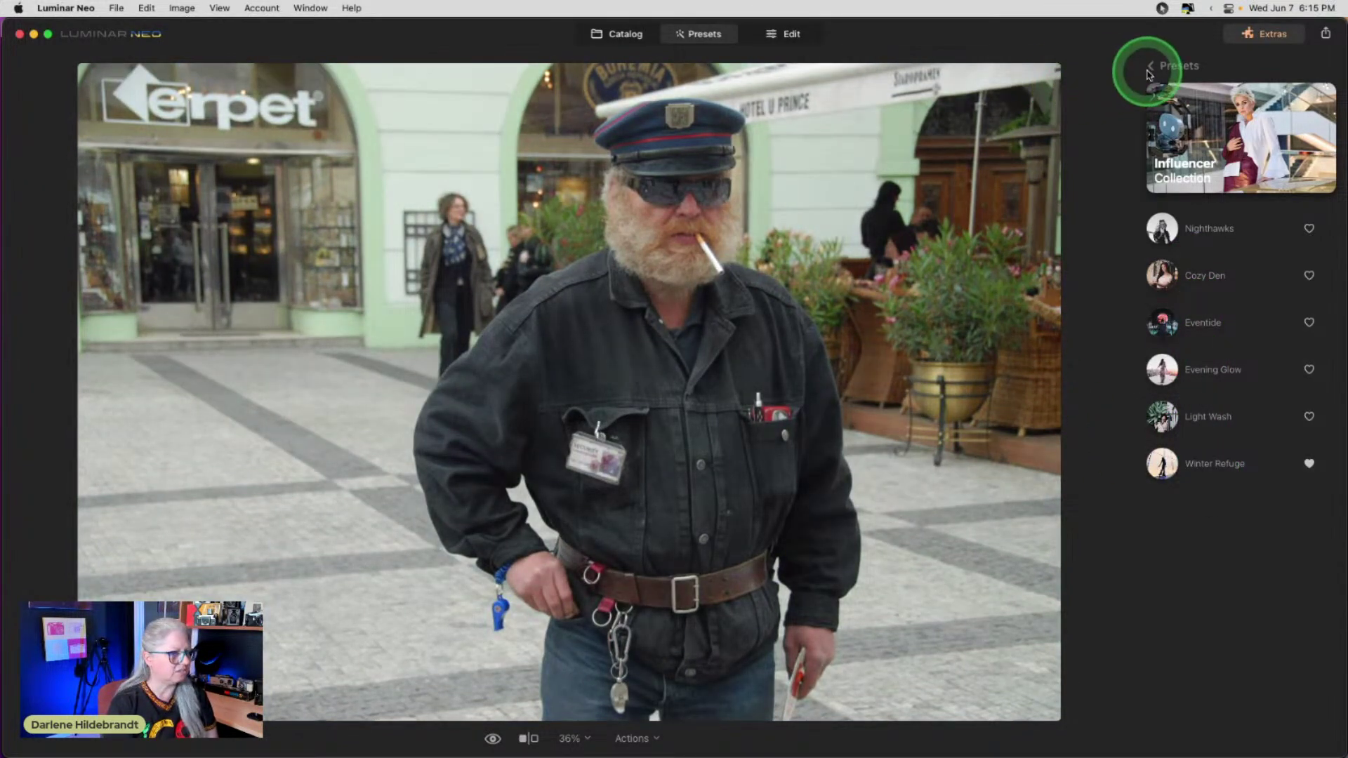
Open the Fabulous Faces collection among the purchased presets.
{"action": "left_click", "coordinate": [1149, 65]}
{"action": "scroll", "coordinate": [1288, 141], "scroll_direction": "right", "scroll_amount": 2}
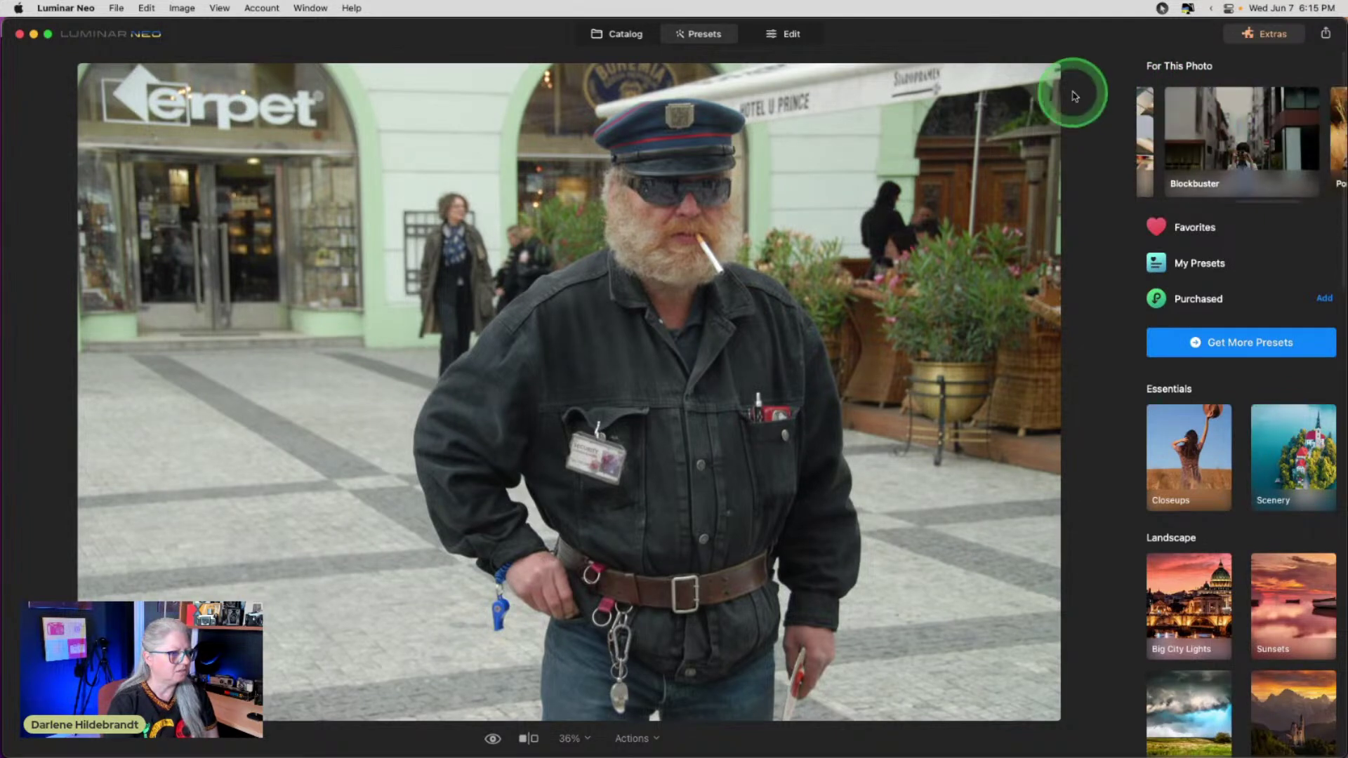
{"action": "left_click", "coordinate": [1198, 299]}
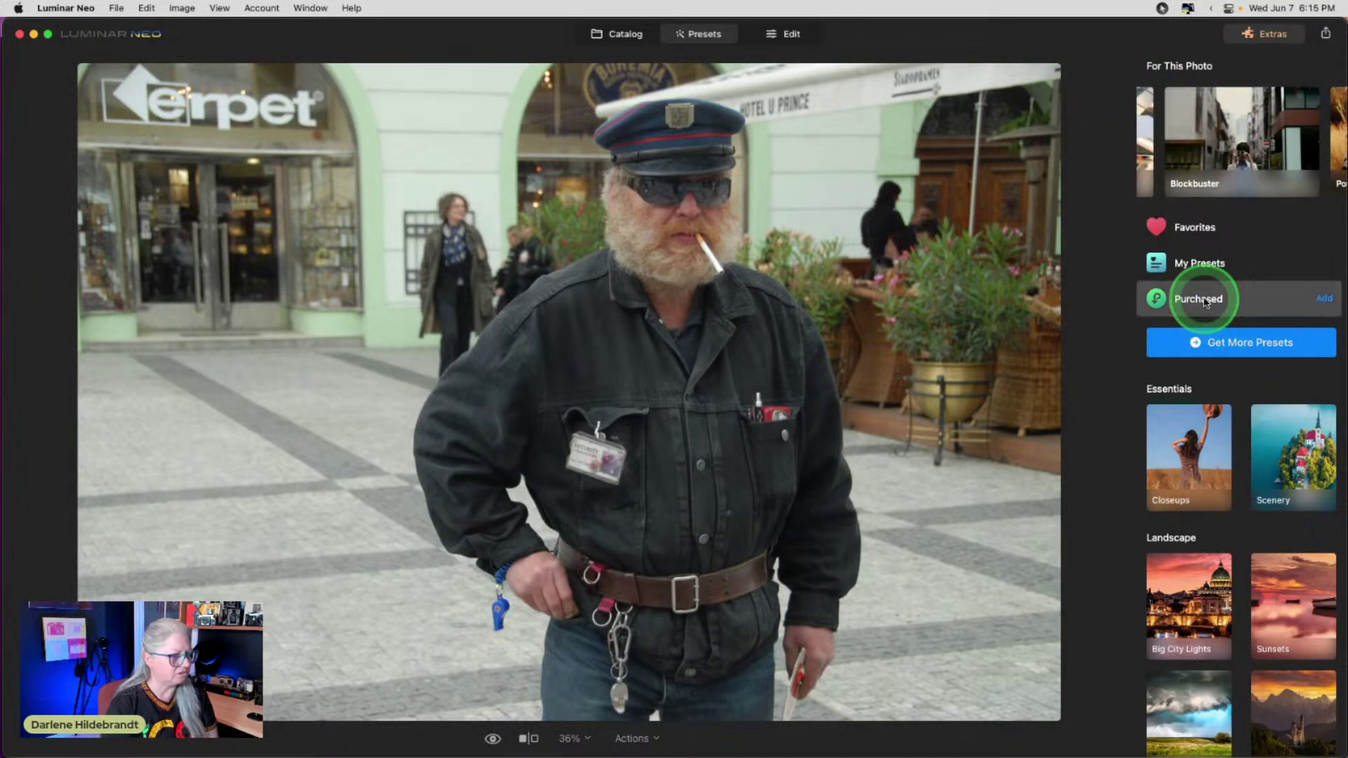
{"action": "left_click", "coordinate": [1205, 302]}
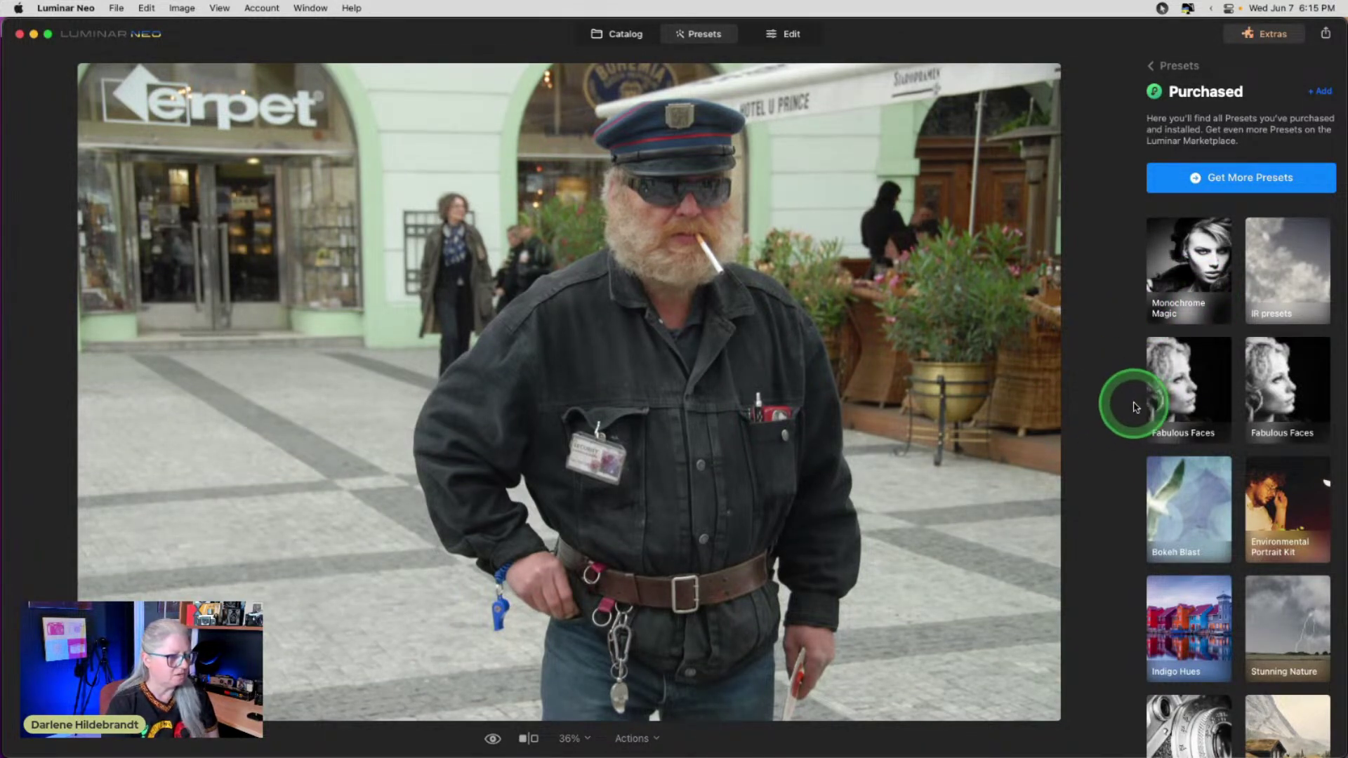
{"action": "left_click", "coordinate": [1178, 390]}
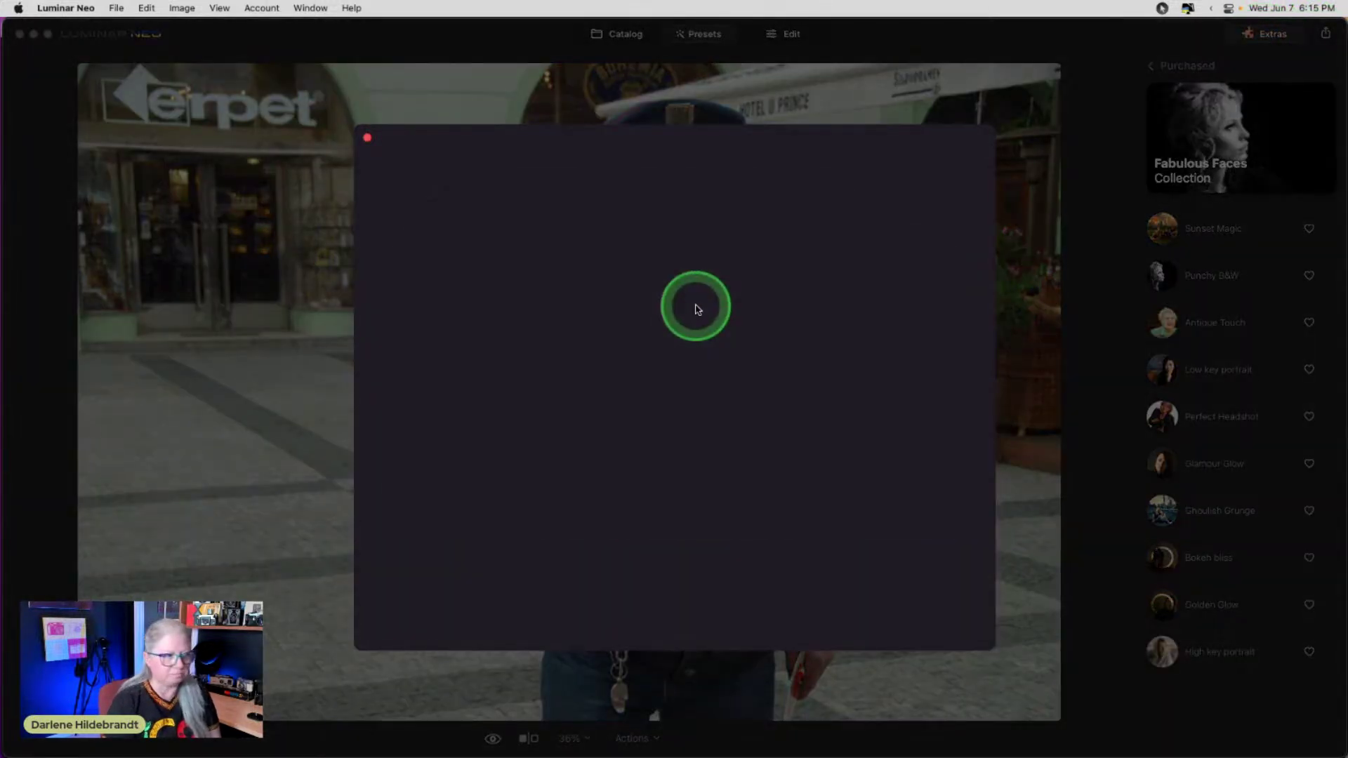
Show the Marketplace presets and filter them by the Portrait topic.
{"action": "left_click", "coordinate": [674, 171]}
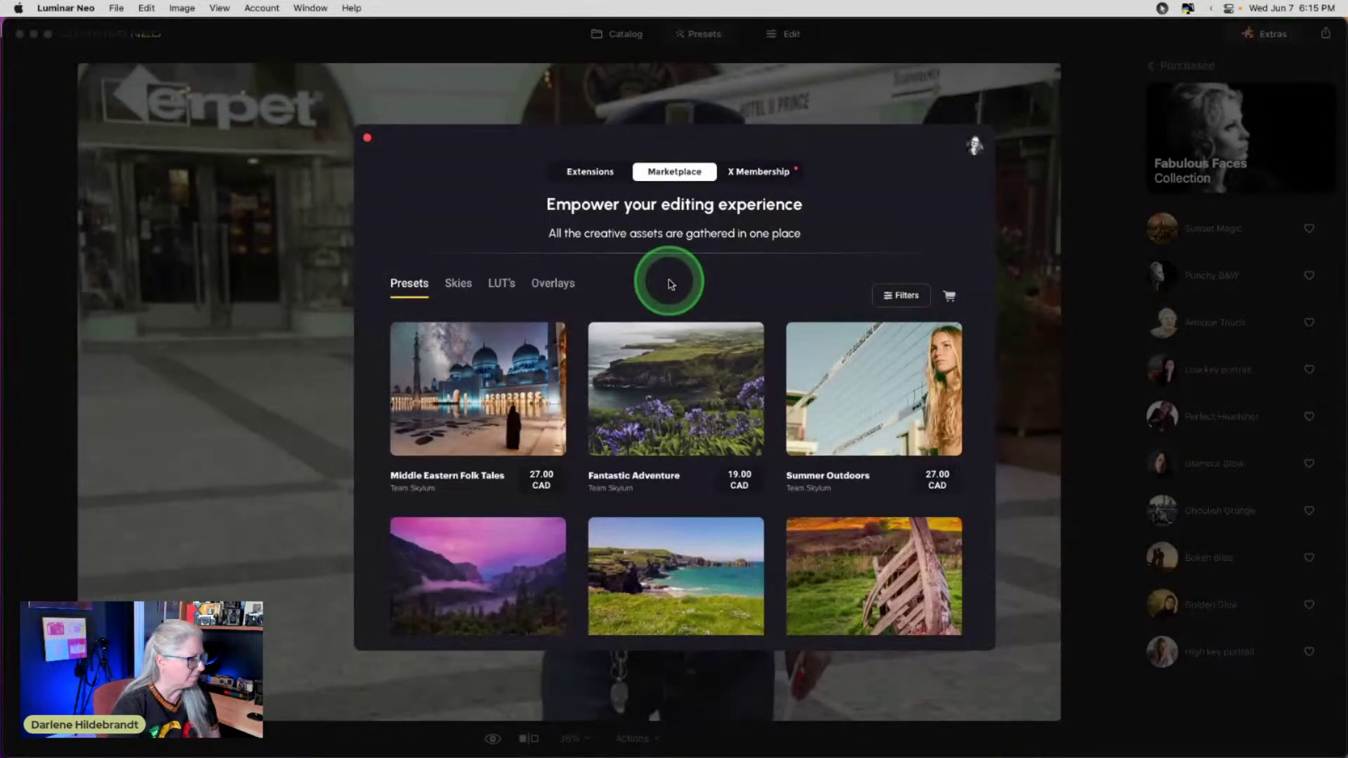
{"action": "left_click", "coordinate": [897, 295]}
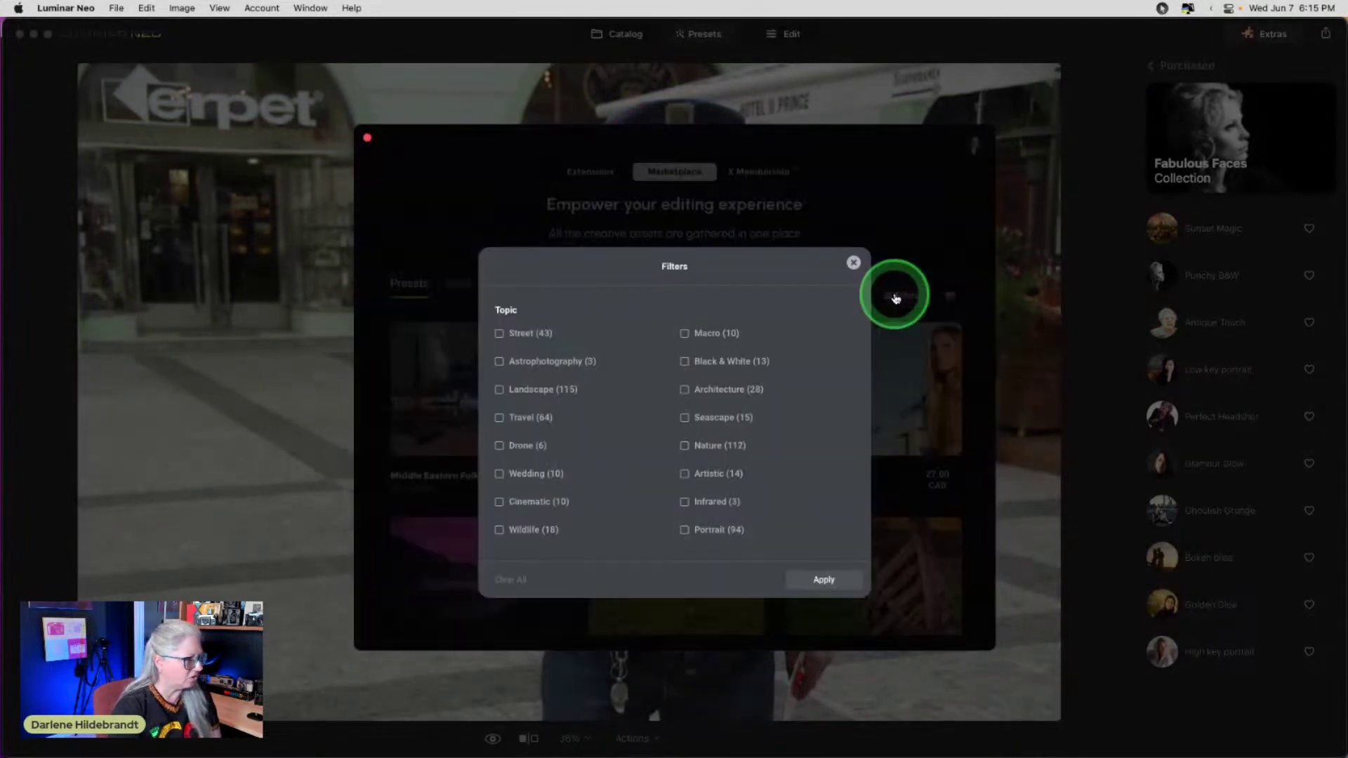
{"action": "left_click", "coordinate": [682, 532]}
{"action": "left_click", "coordinate": [820, 580]}
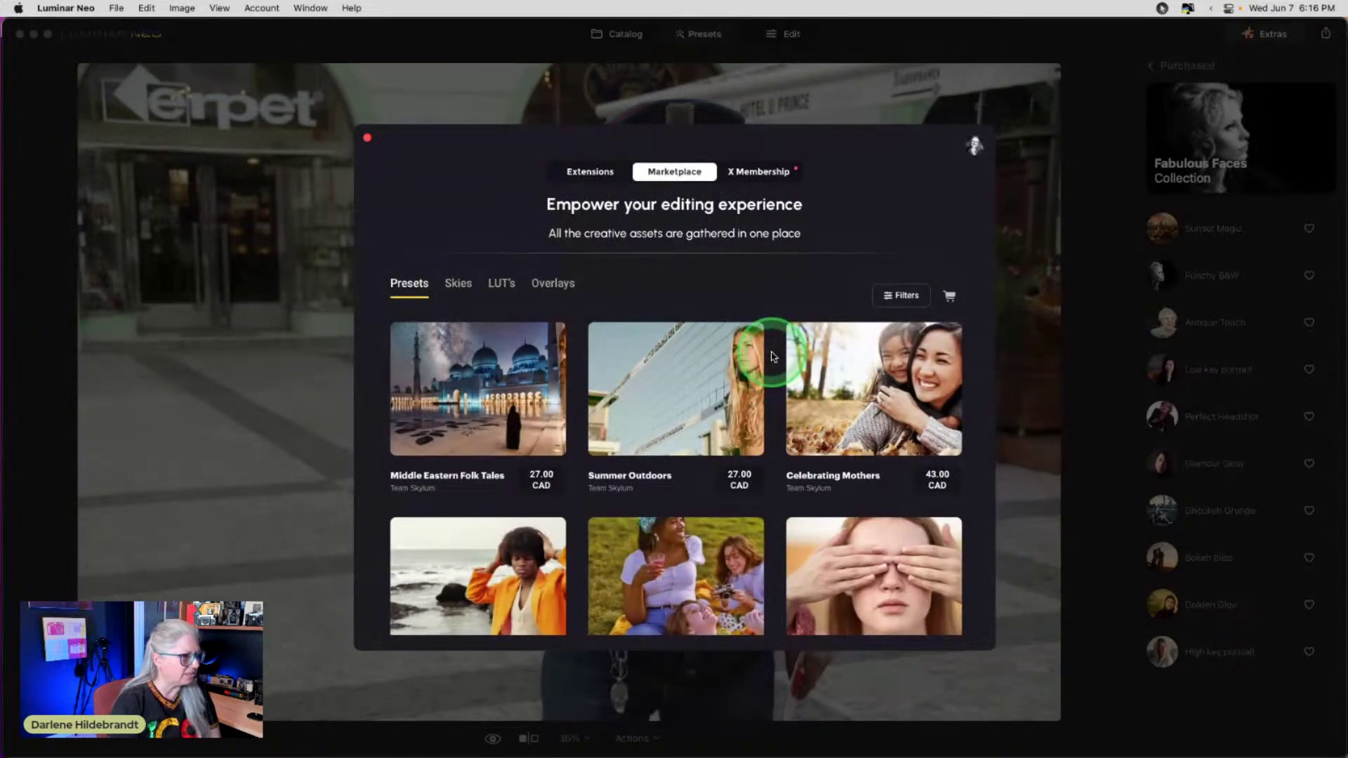
Look through the filtered Marketplace presets for the Fabulous Faces pack, then close the Marketplace.
{"action": "scroll", "coordinate": [772, 356], "scroll_direction": "down", "scroll_amount": 10}
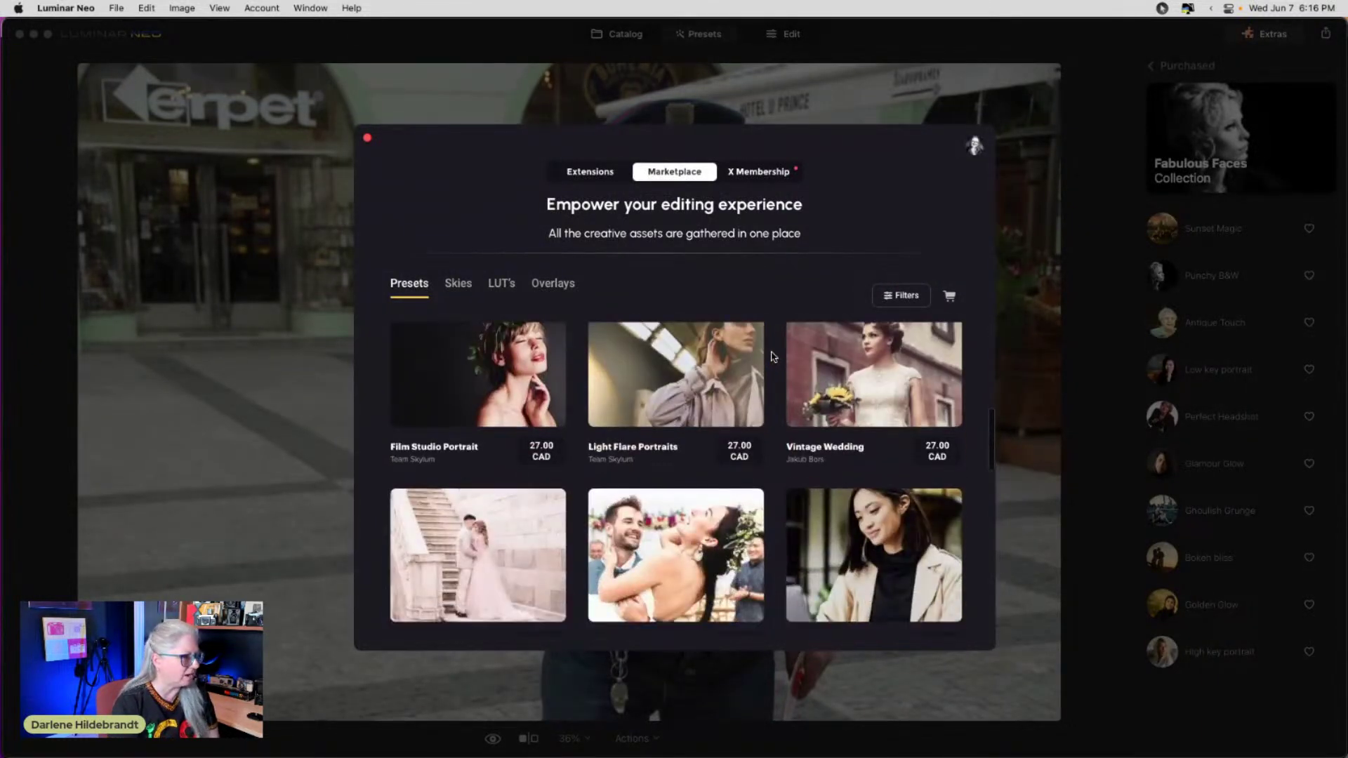
{"action": "scroll", "coordinate": [772, 357], "scroll_direction": "down", "scroll_amount": 8}
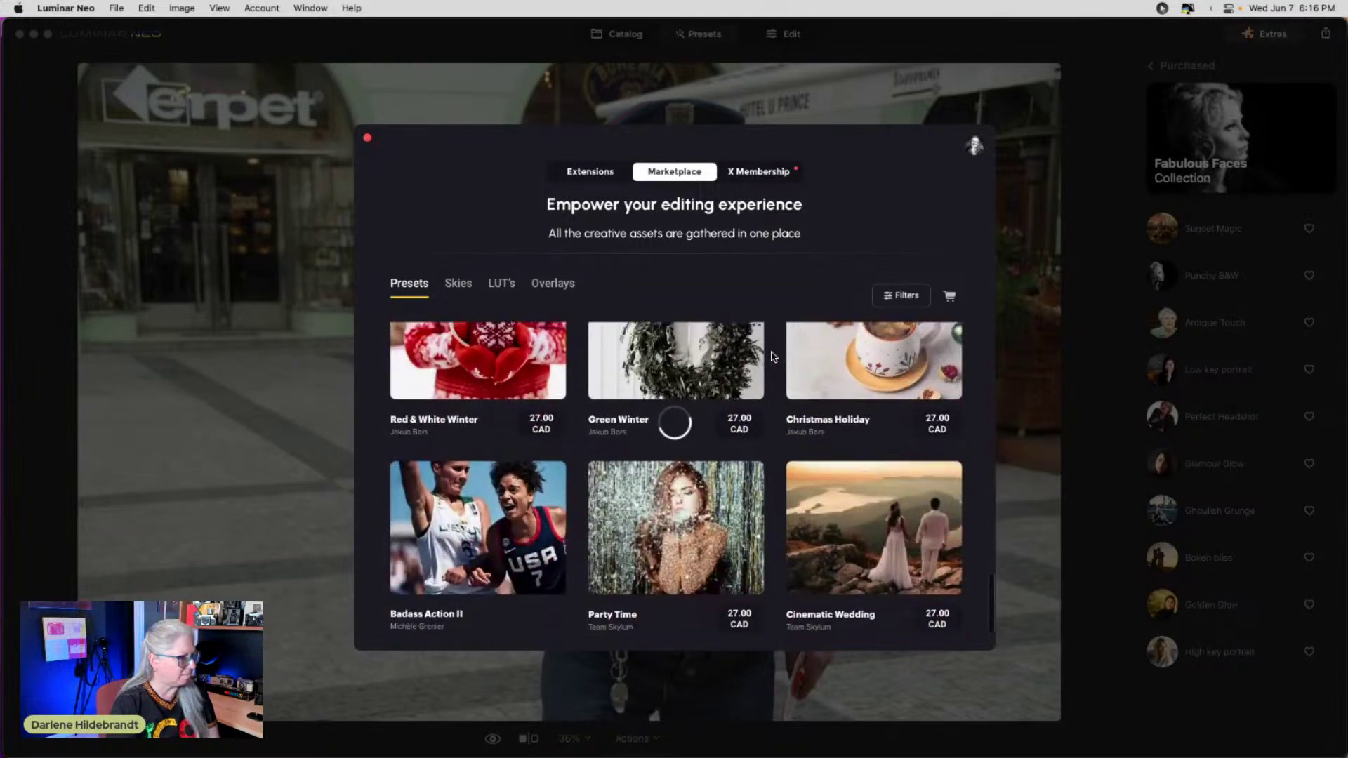
{"action": "scroll", "coordinate": [751, 359], "scroll_direction": "down", "scroll_amount": 9}
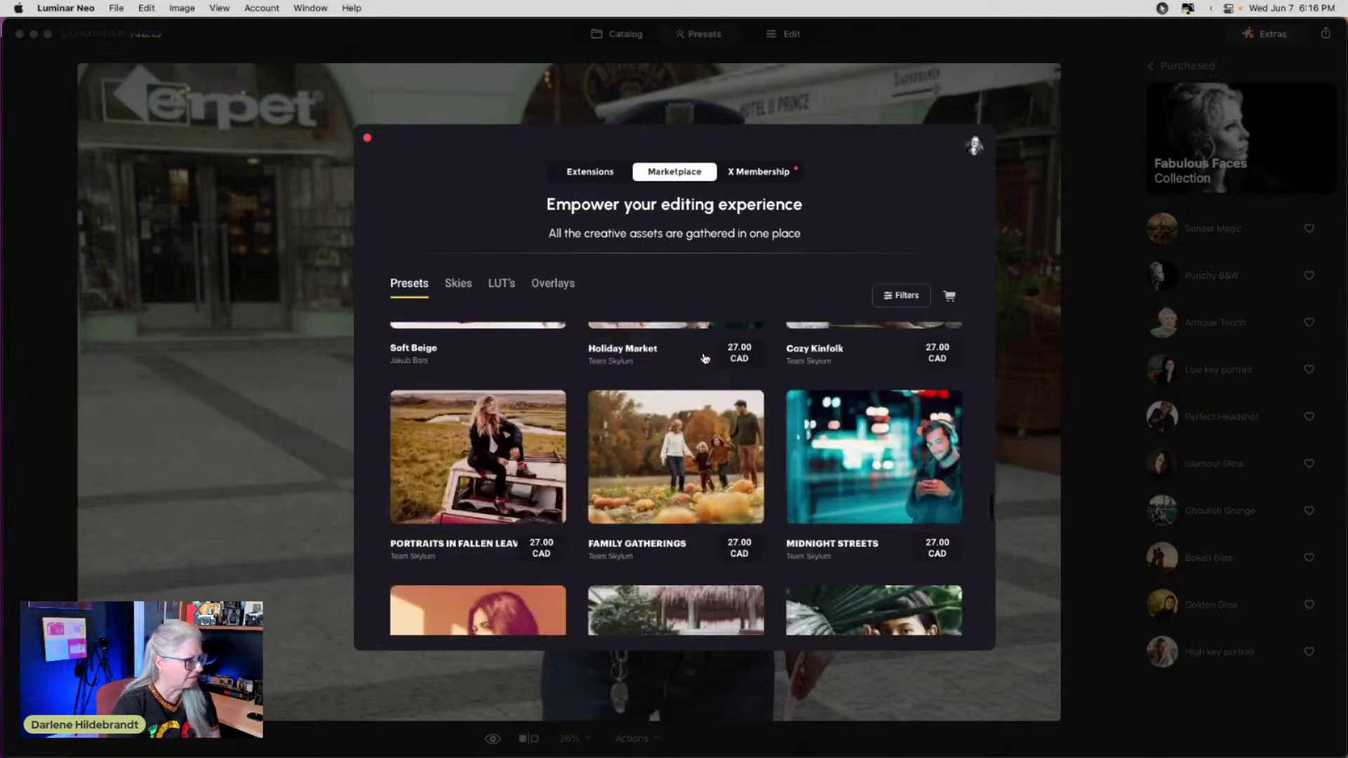
{"action": "scroll", "coordinate": [705, 359], "scroll_direction": "down", "scroll_amount": 12}
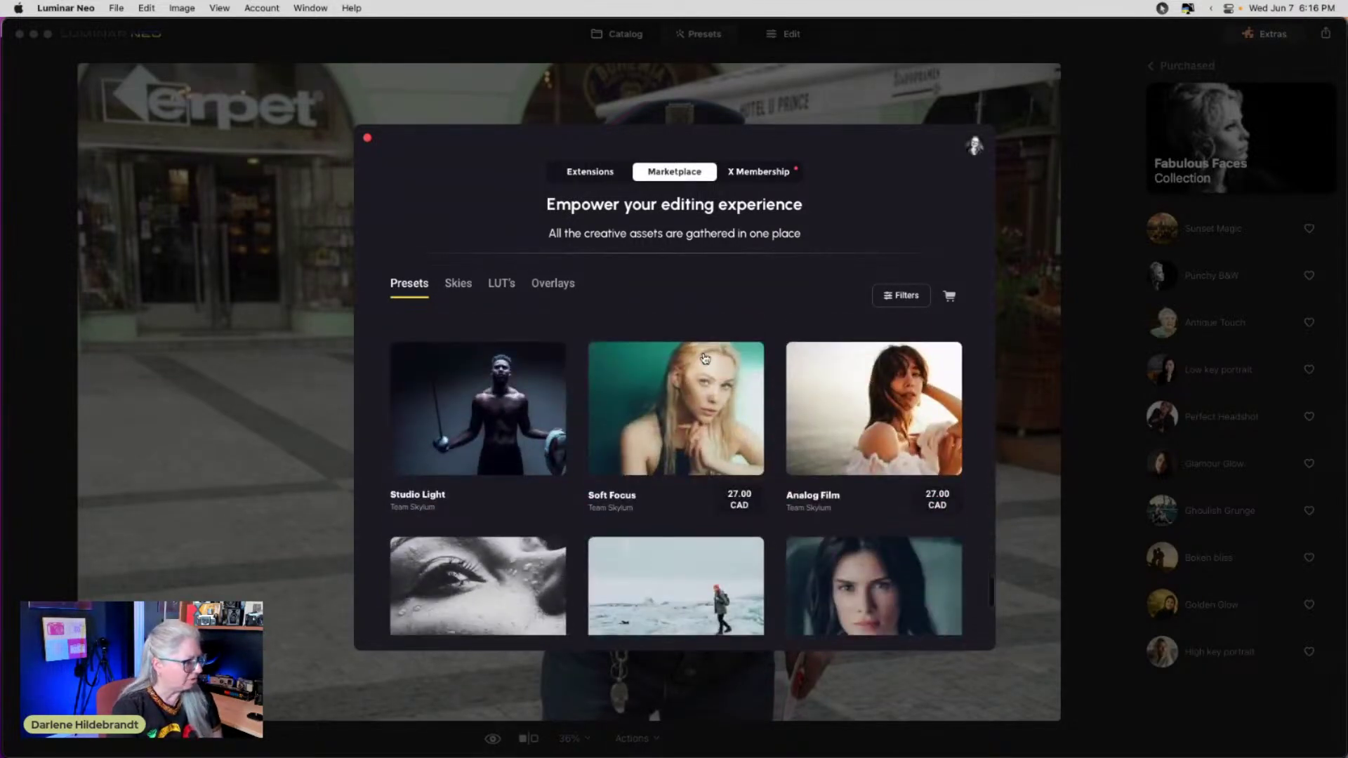
{"action": "scroll", "coordinate": [704, 358], "scroll_direction": "down", "scroll_amount": 10}
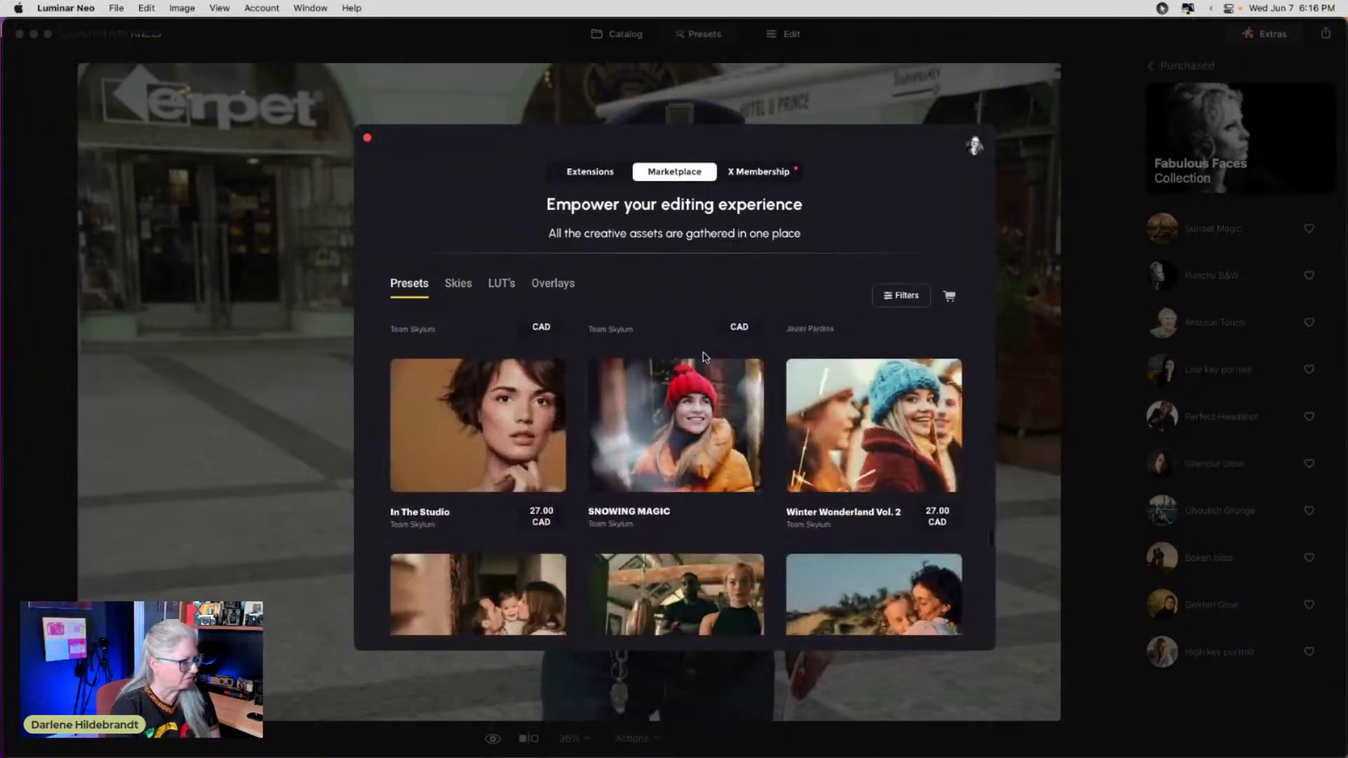
{"action": "scroll", "coordinate": [704, 359], "scroll_direction": "down", "scroll_amount": 10}
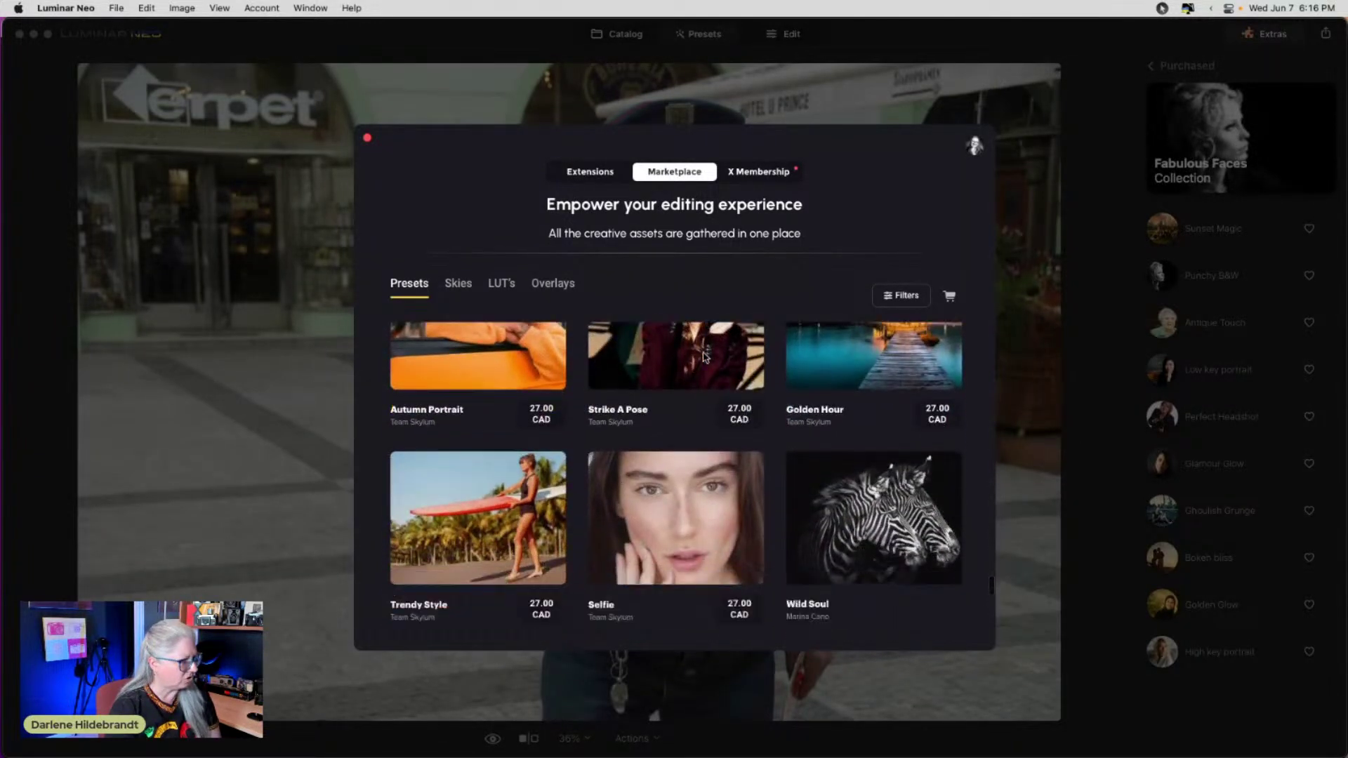
{"action": "scroll", "coordinate": [704, 358], "scroll_direction": "down", "scroll_amount": 10}
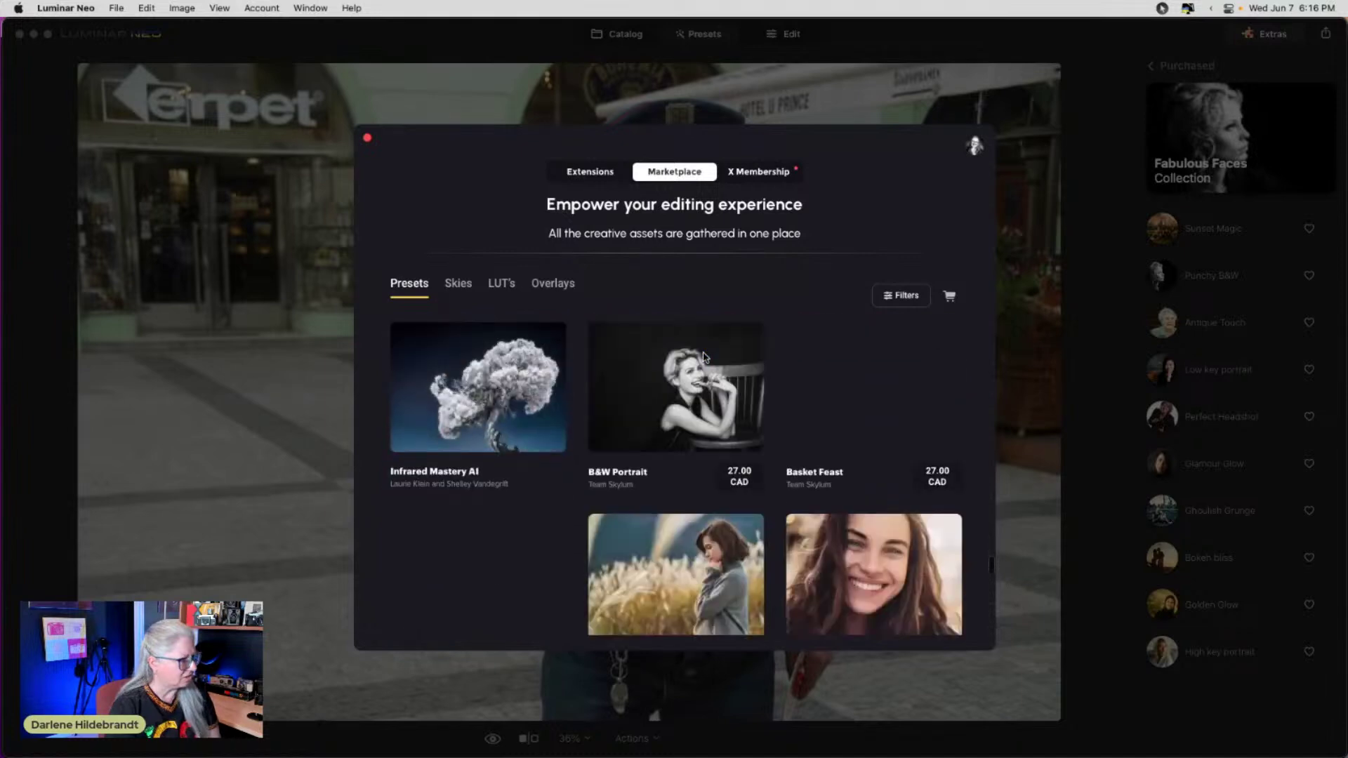
{"action": "scroll", "coordinate": [705, 358], "scroll_direction": "down", "scroll_amount": 10}
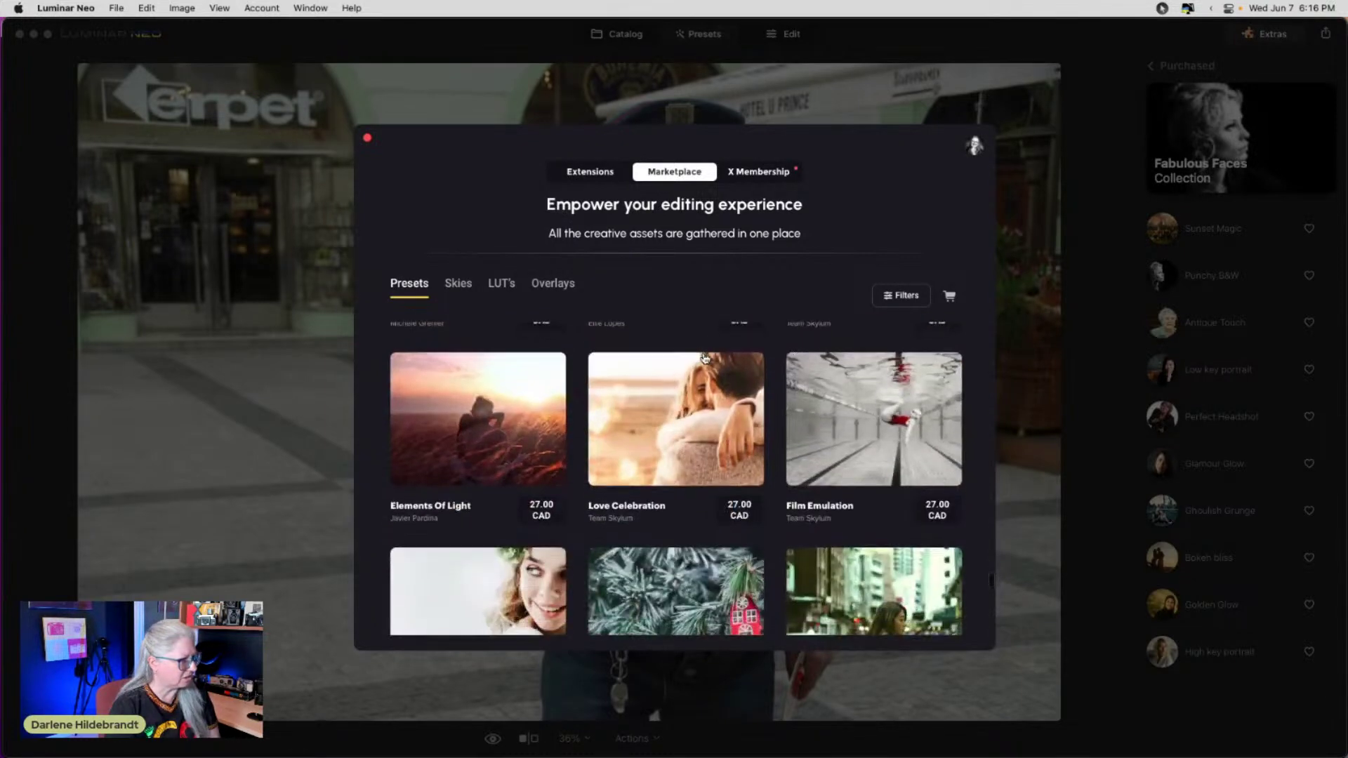
{"action": "scroll", "coordinate": [705, 359], "scroll_direction": "down", "scroll_amount": 4}
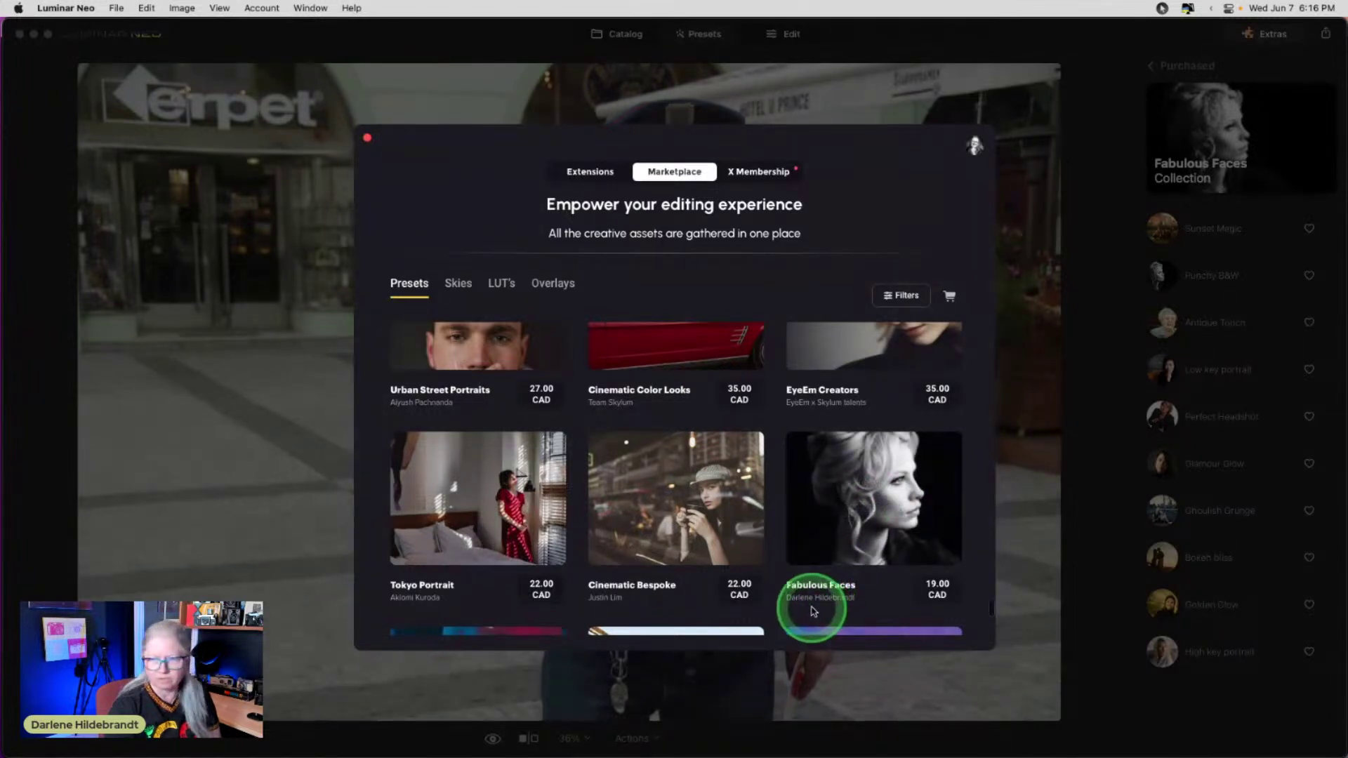
{"action": "left_click", "coordinate": [368, 137]}
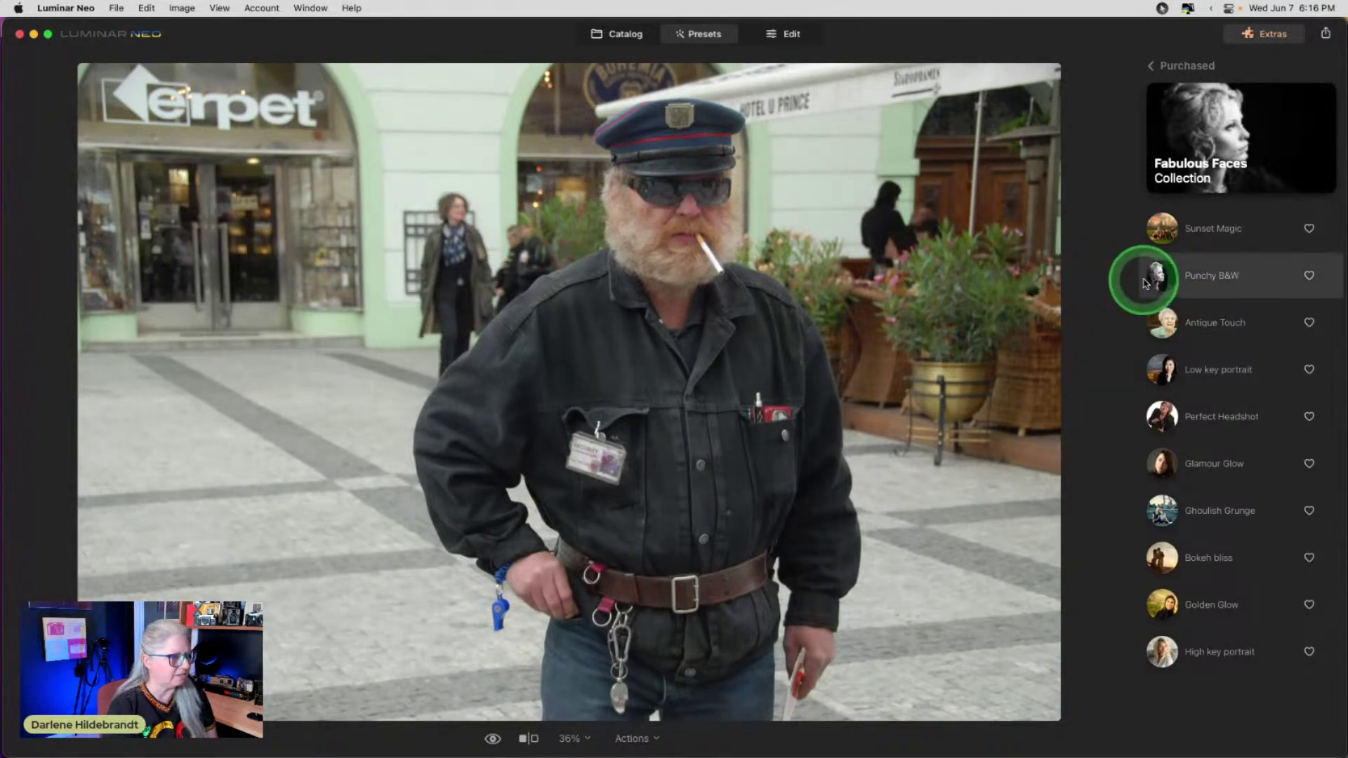
Preview the Punchy B&W, Antique Touch, Ghoulish Grunge and Low key portrait presets of the Fabulous Faces collection on the photo.
{"action": "left_click", "coordinate": [1169, 279]}
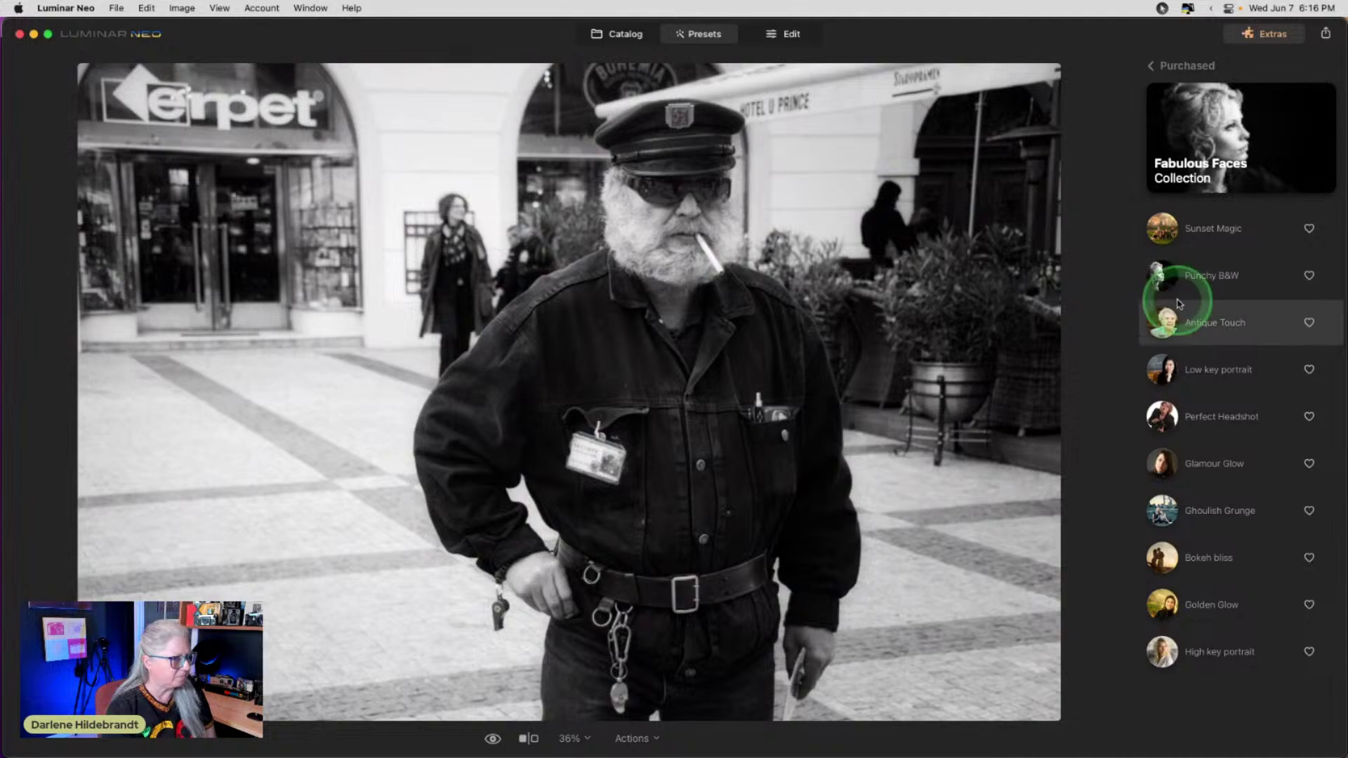
{"action": "left_click", "coordinate": [1186, 321]}
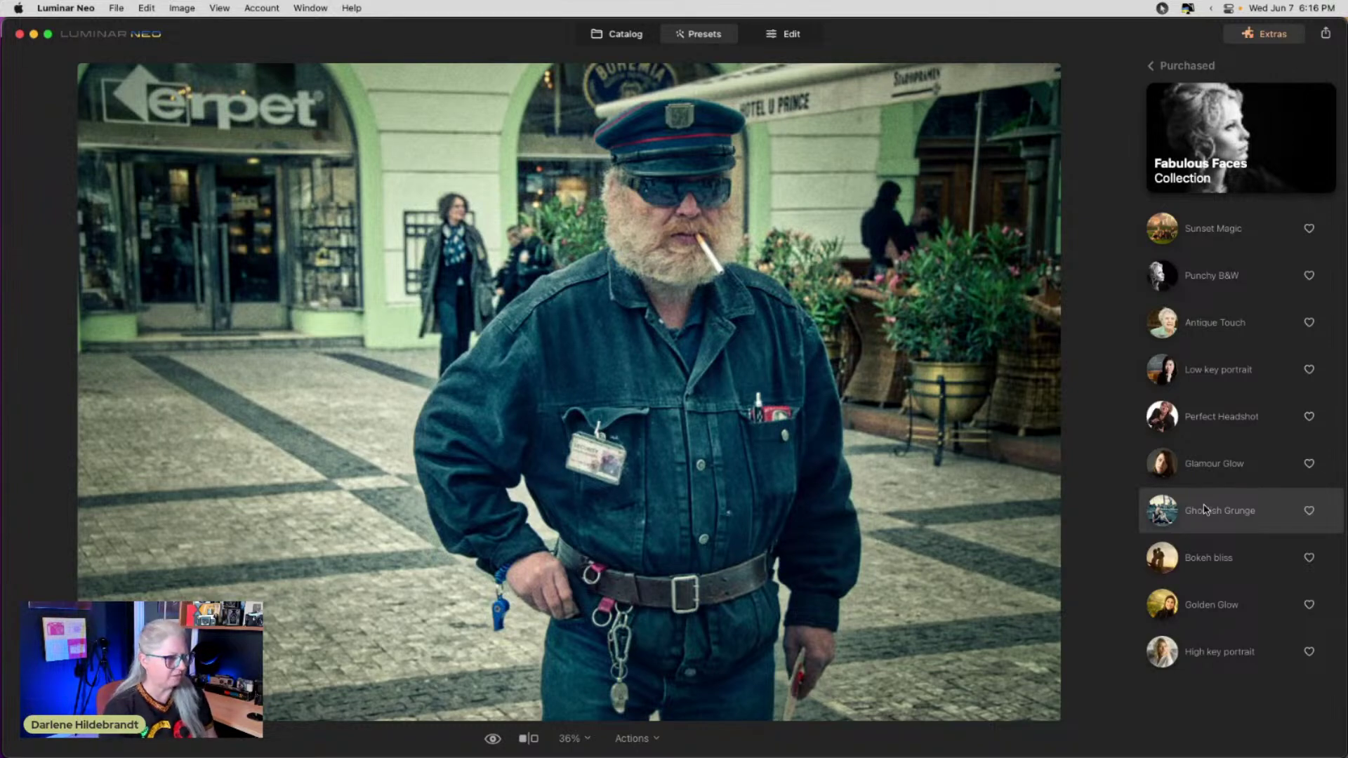
{"action": "left_click", "coordinate": [1205, 509]}
{"action": "left_click", "coordinate": [1169, 379]}
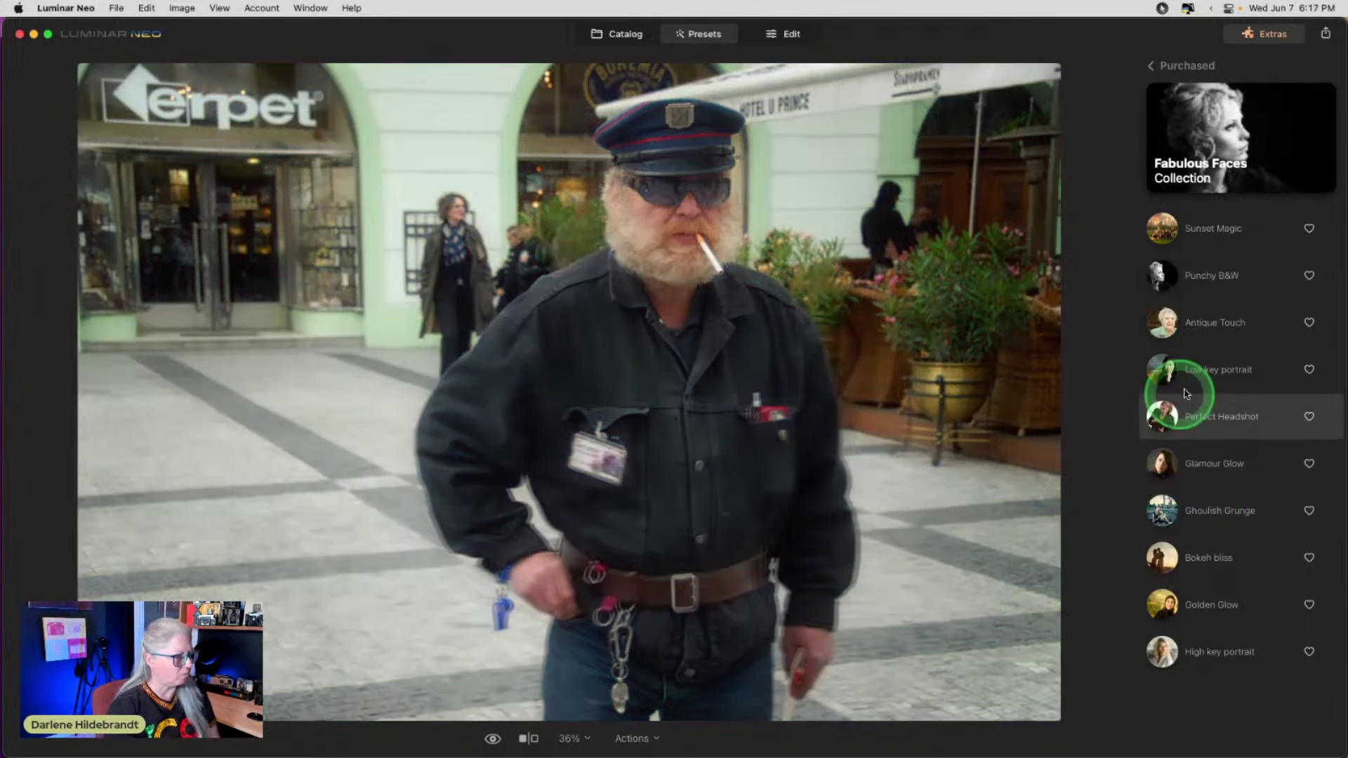
{"action": "left_click", "coordinate": [1203, 340]}
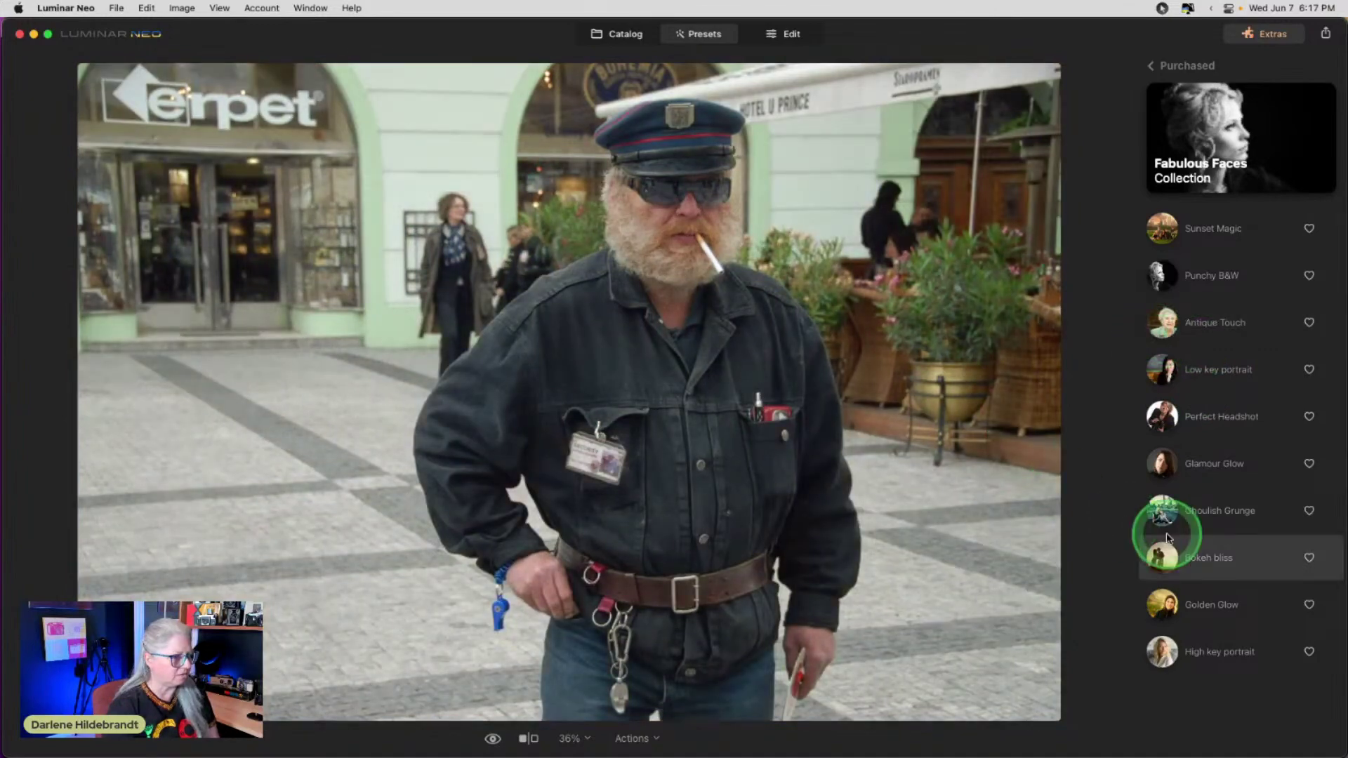
Apply the Ghoulish Grunge preset to the photo of the man and set its strength to 91.
{"action": "left_click", "coordinate": [1193, 511]}
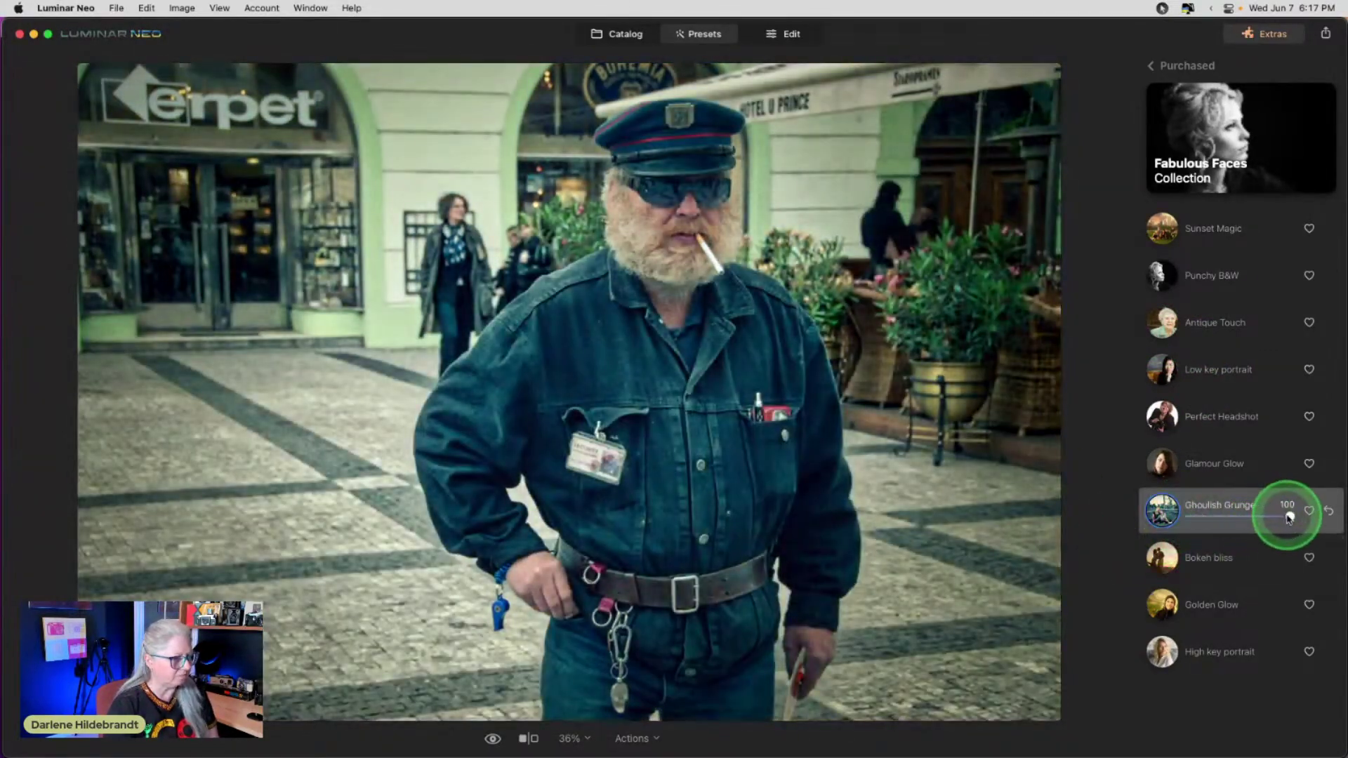
{"action": "mouse_move", "coordinate": [1290, 517]}
{"action": "left_mouse_down"}
{"action": "mouse_move", "coordinate": [1198, 512]}
{"action": "mouse_move", "coordinate": [1285, 514]}
{"action": "left_mouse_up"}
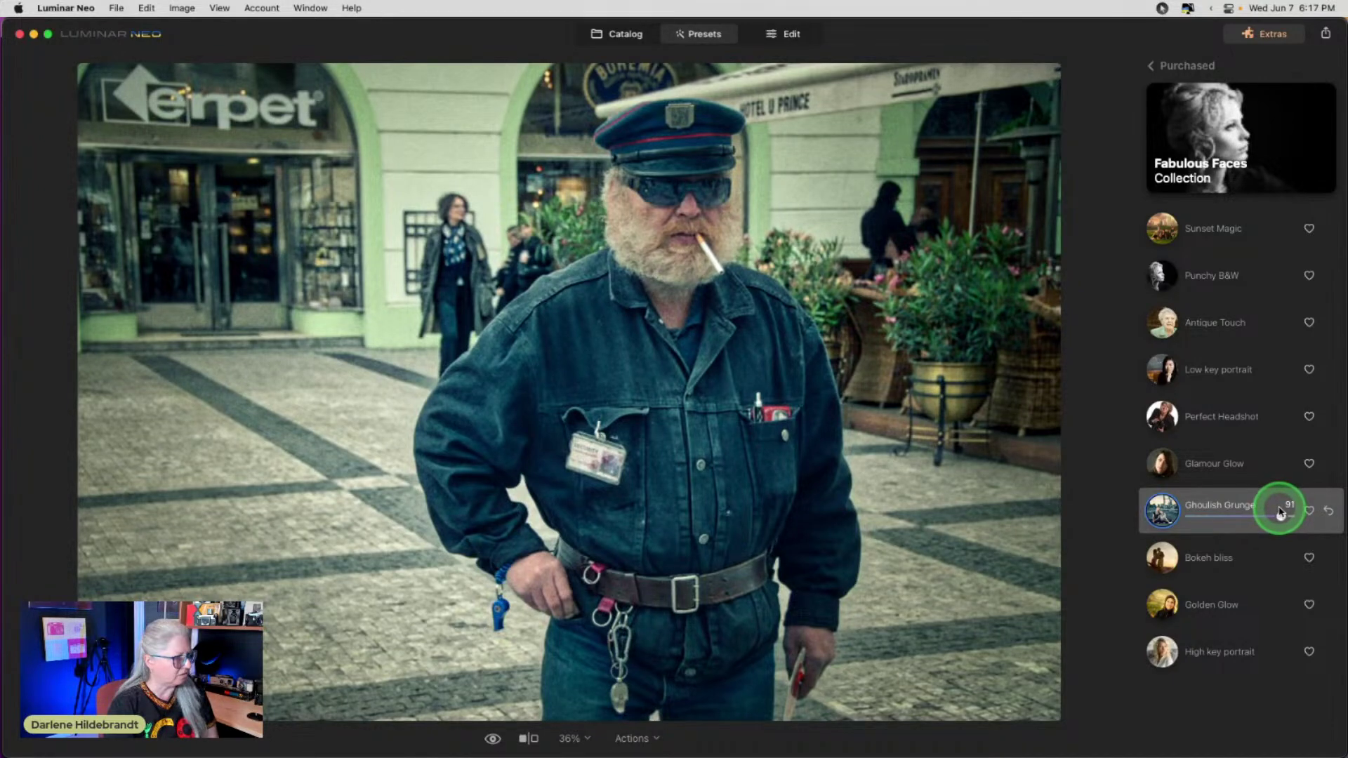
Open the Develop edit that the preset added to the photo and set its Smart Contrast to 21.
{"action": "left_click_drag", "start_coordinate": [1275, 513], "coordinate": [1281, 512]}
{"action": "left_click", "coordinate": [794, 35]}
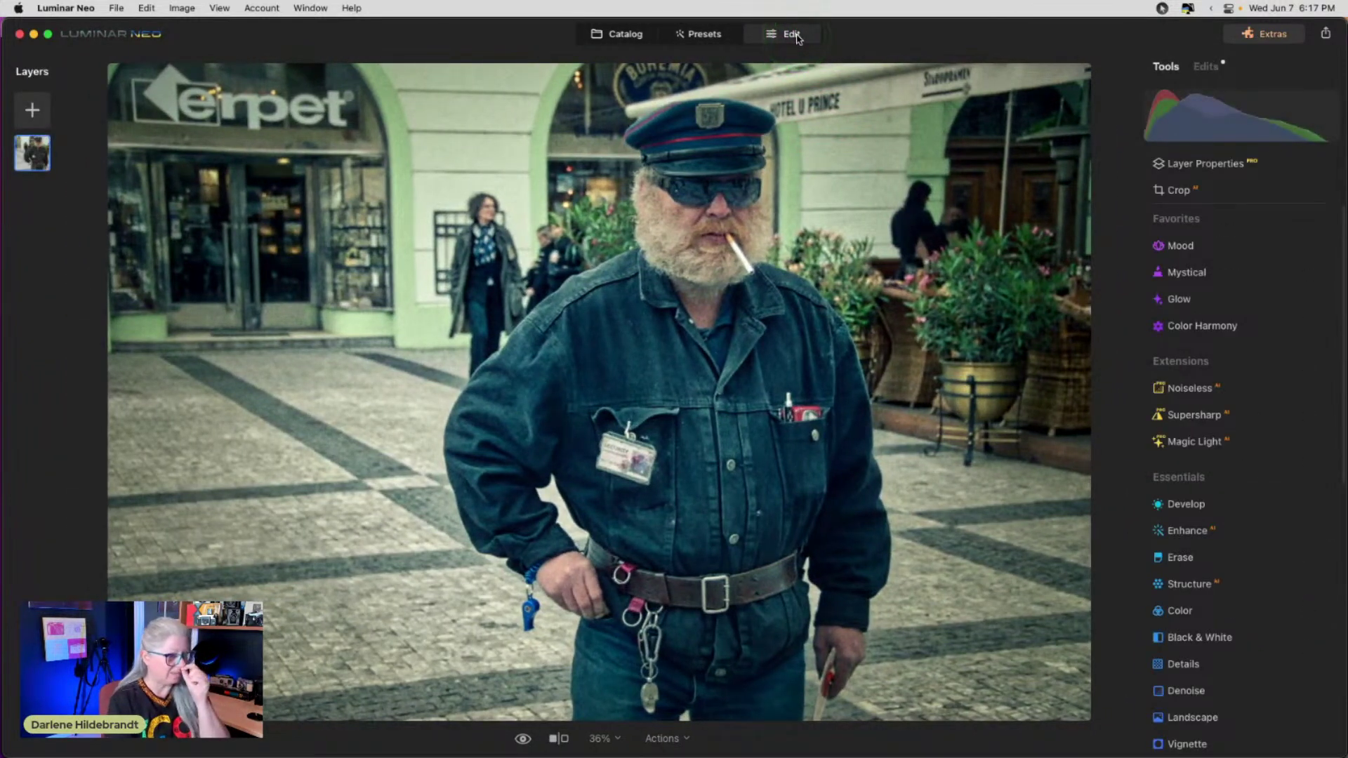
{"action": "left_click", "coordinate": [1206, 66]}
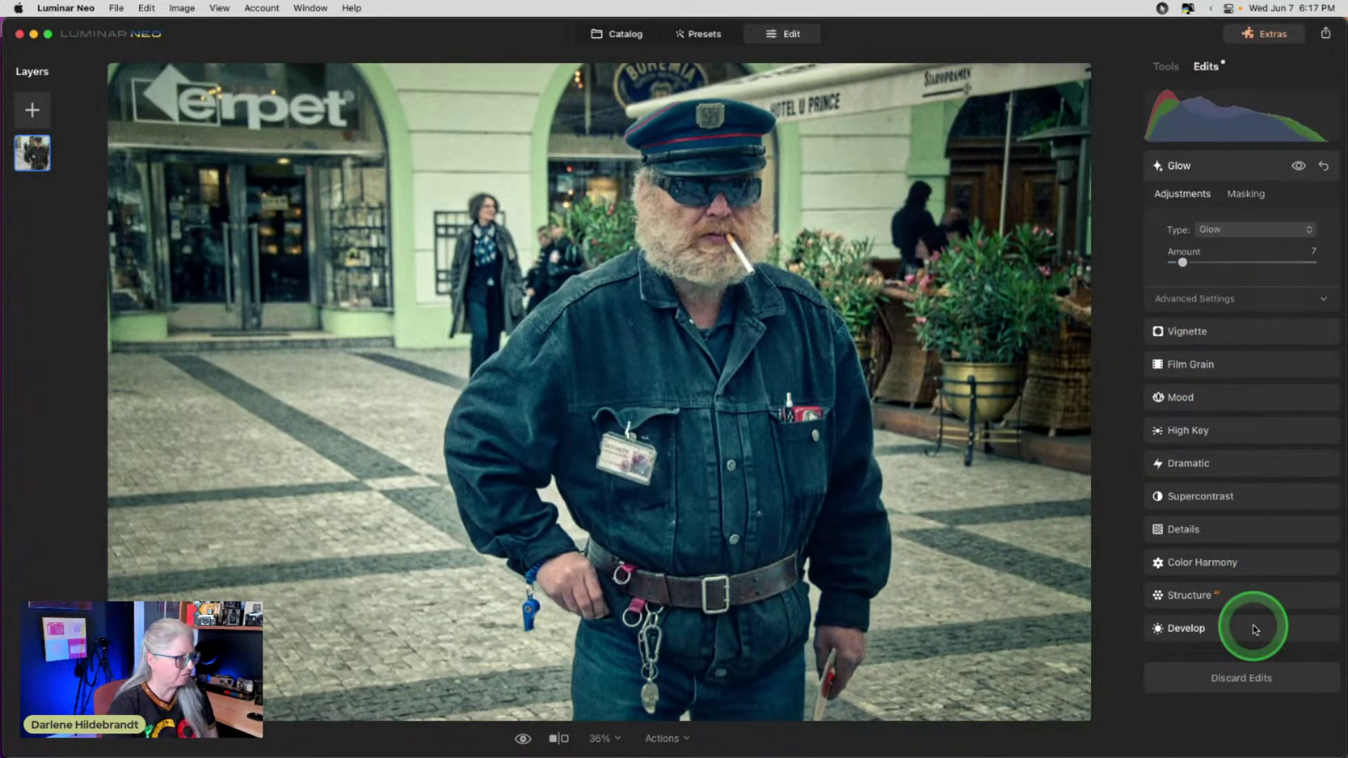
{"action": "left_click", "coordinate": [1186, 628]}
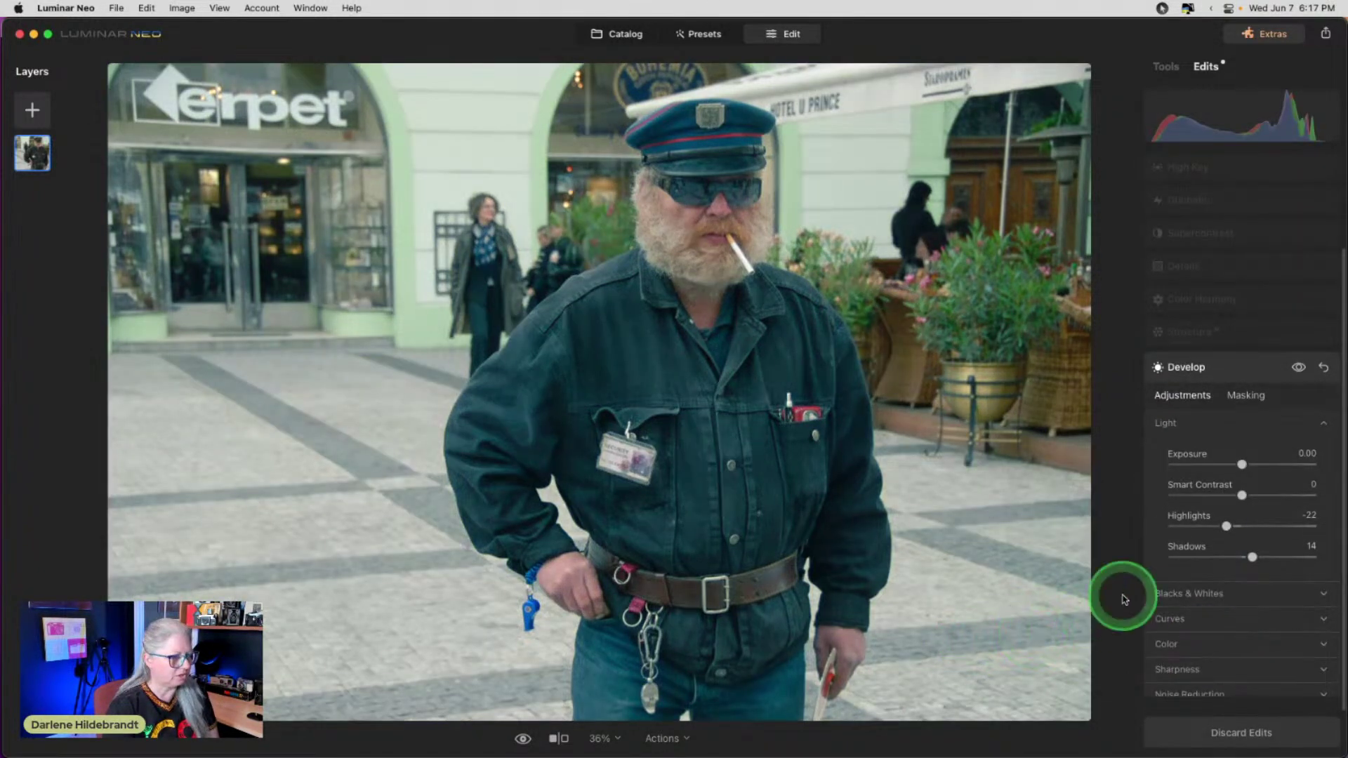
{"action": "left_click_drag", "start_coordinate": [1242, 497], "coordinate": [1253, 494]}
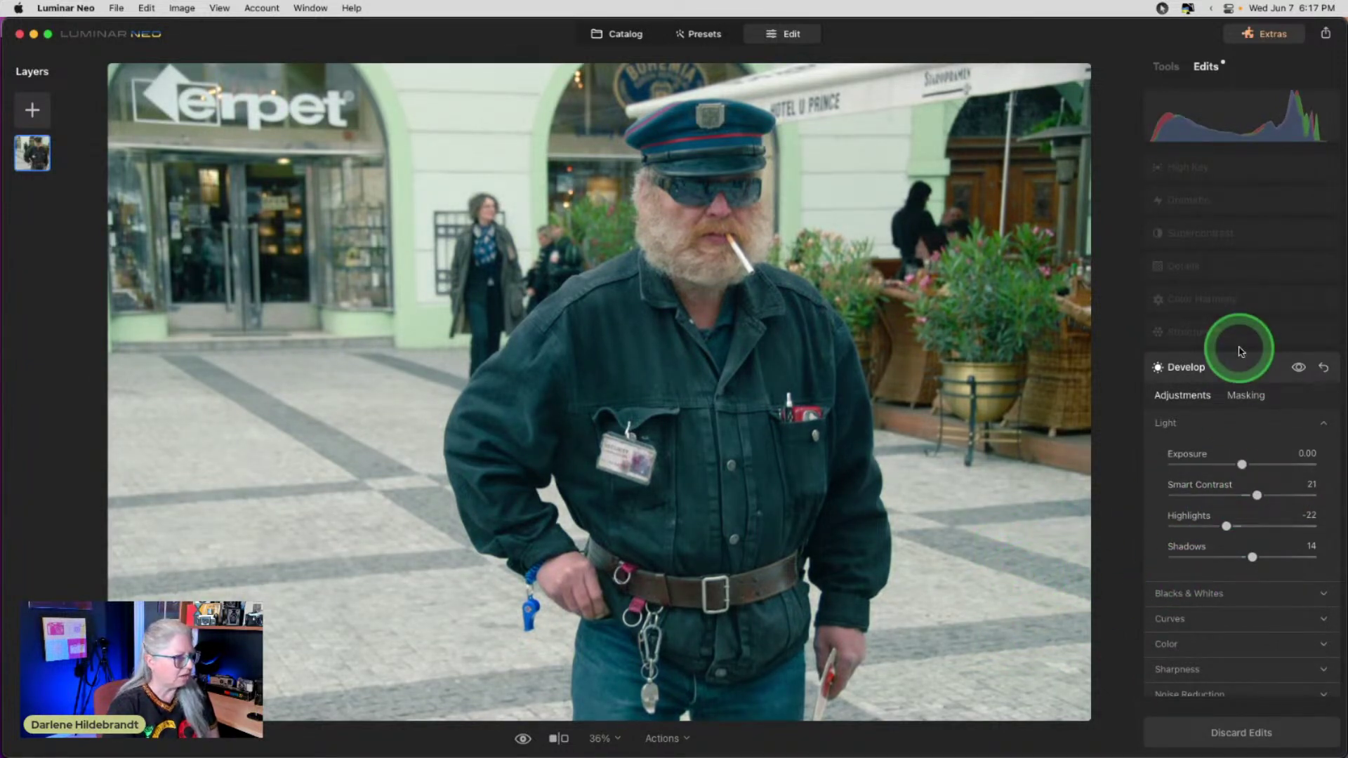
Crop the photo with the Free ratio, cutting away the shop entrance beside the man and trimming the edges slightly.
{"action": "scroll", "coordinate": [1241, 351], "scroll_direction": "up", "scroll_amount": 3}
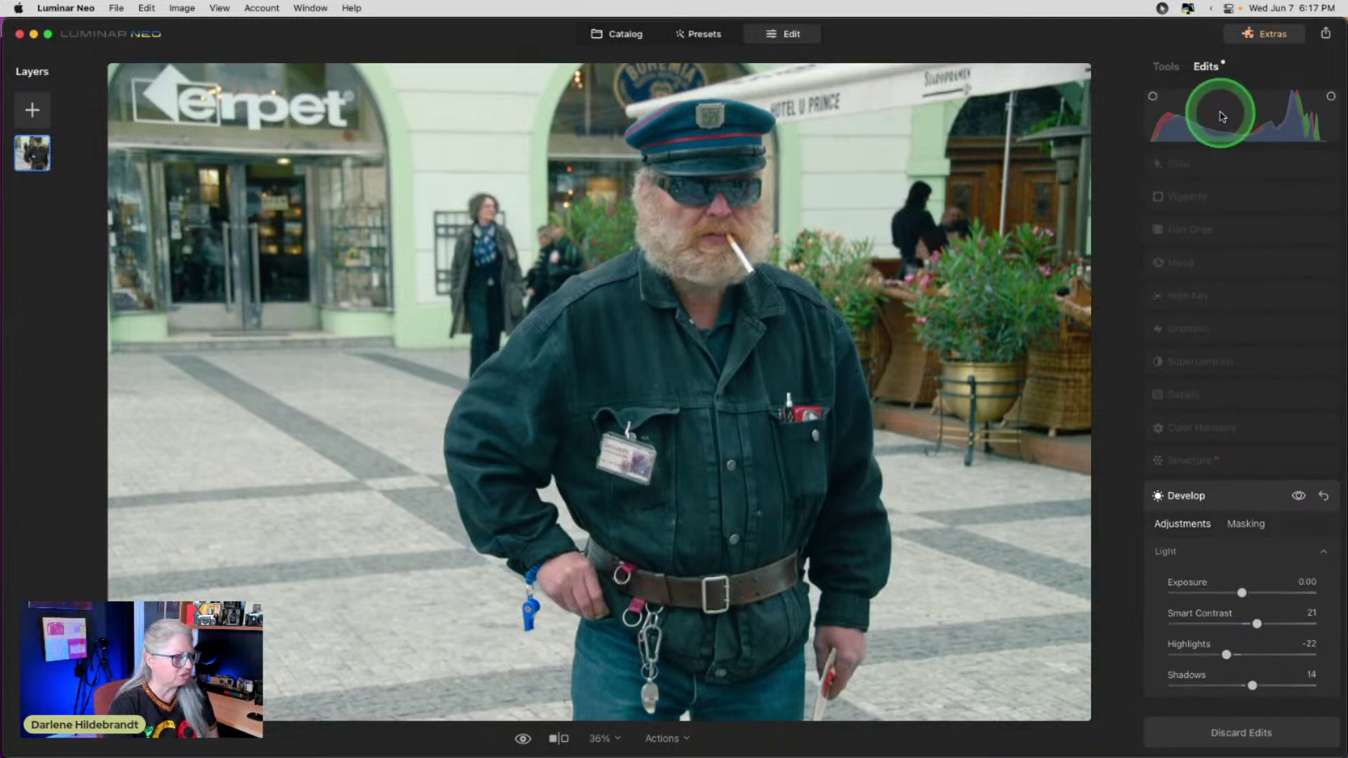
{"action": "left_click", "coordinate": [1166, 68]}
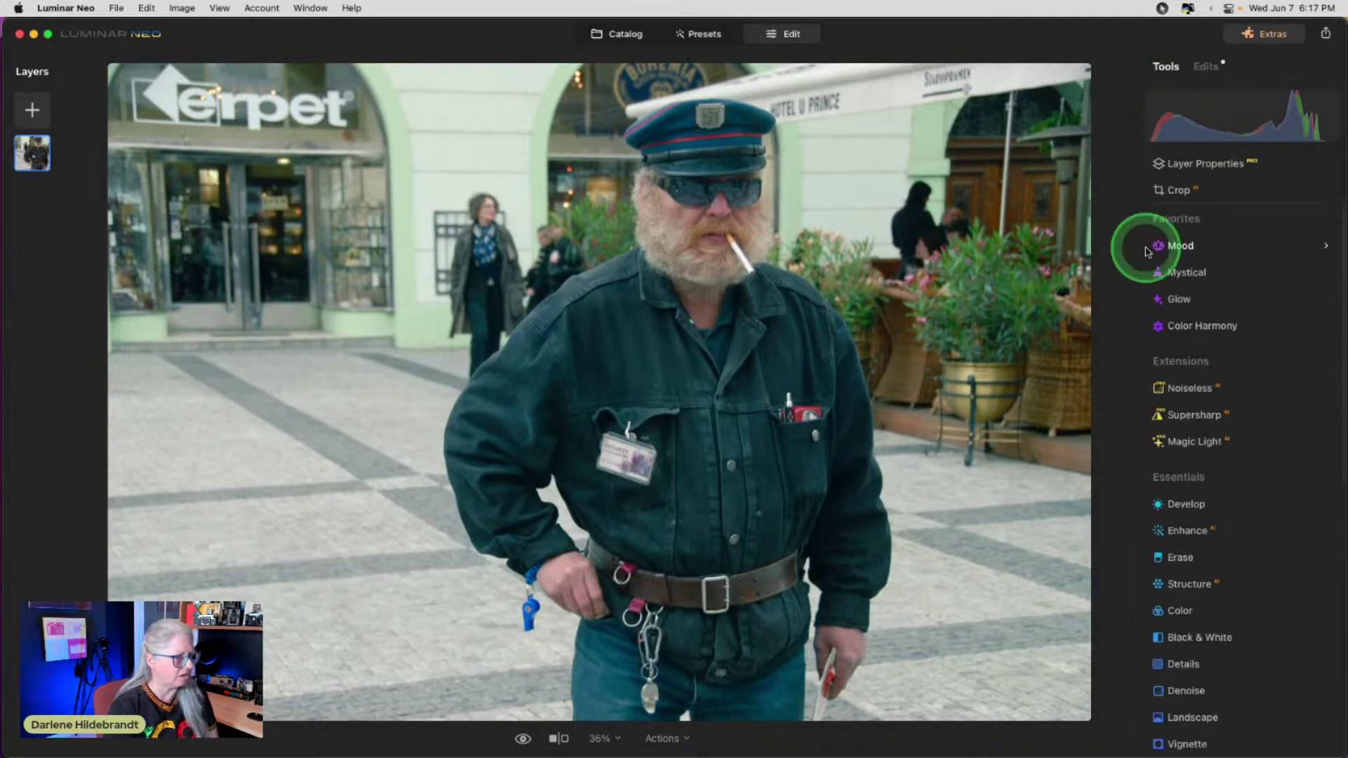
{"action": "left_click", "coordinate": [1237, 195]}
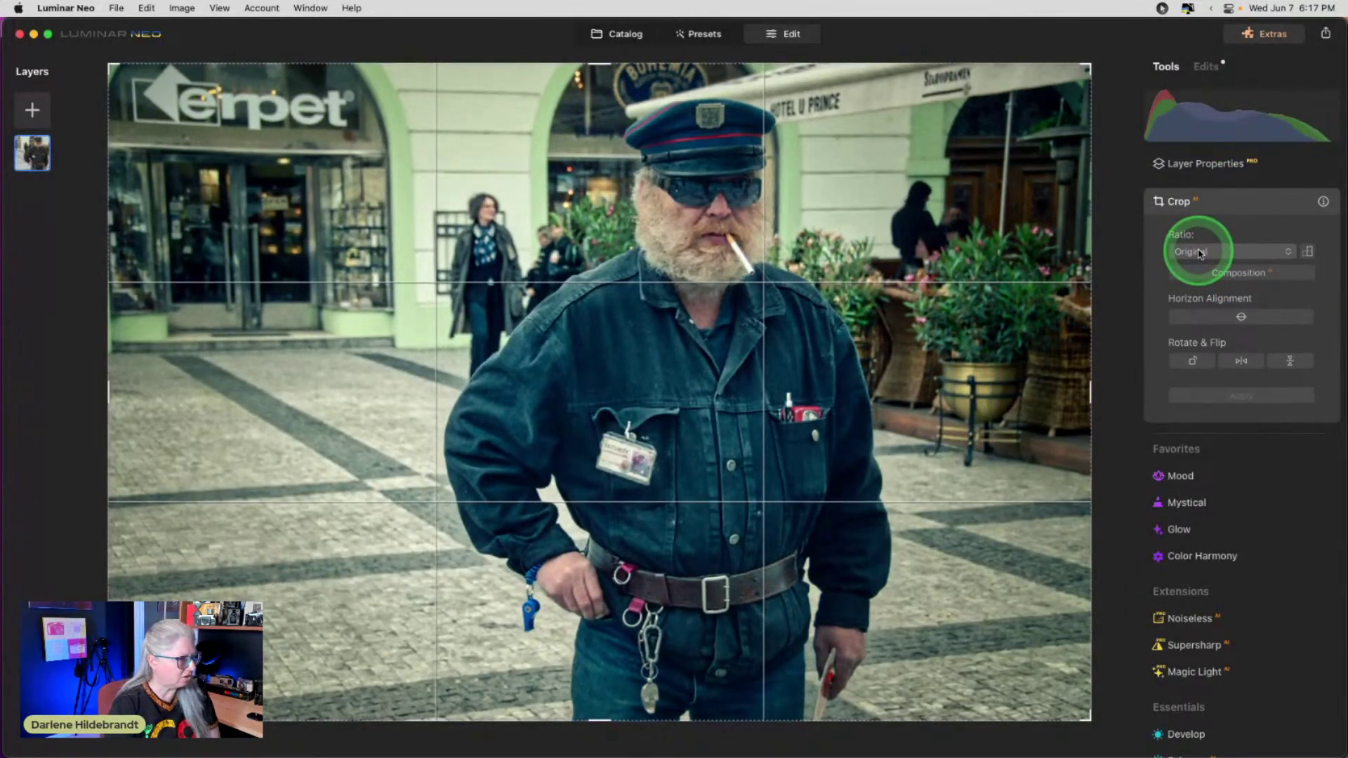
{"action": "left_click", "coordinate": [1199, 251]}
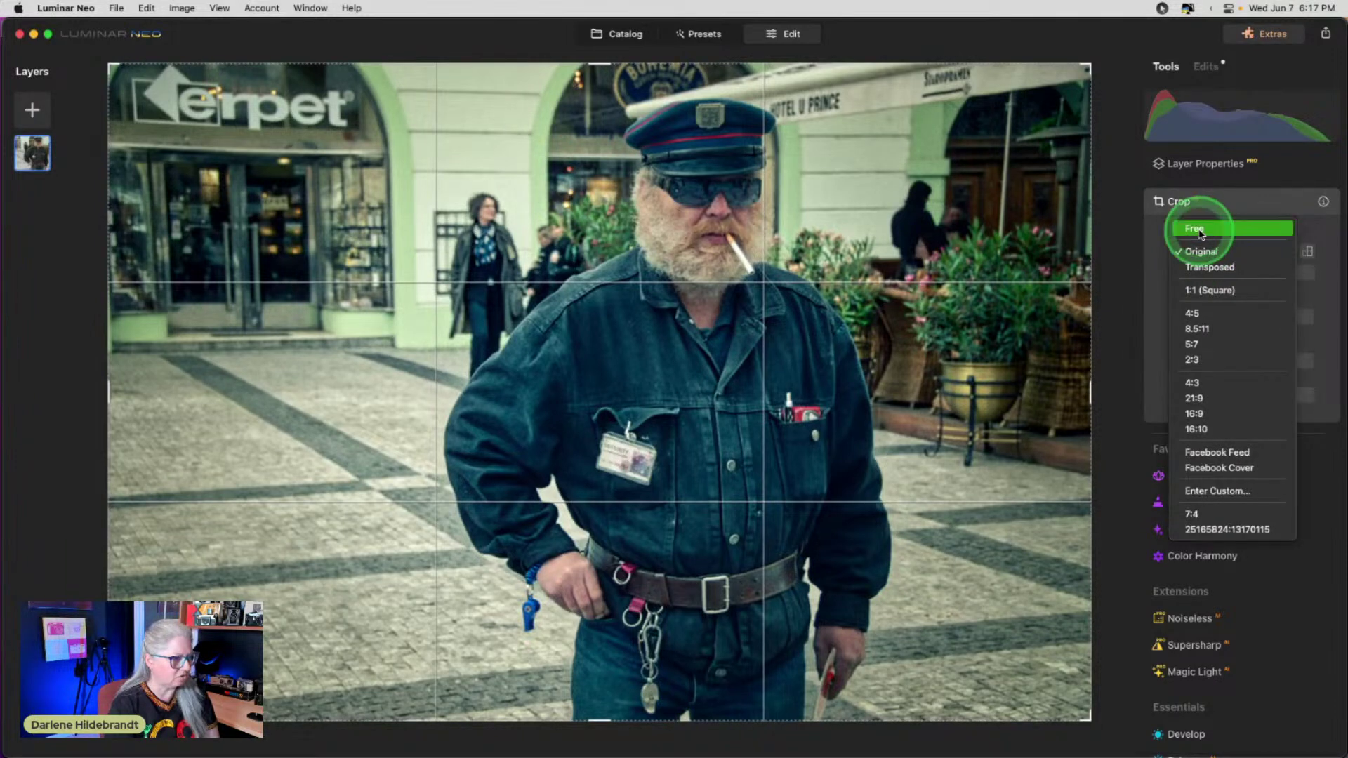
{"action": "left_click", "coordinate": [1203, 225]}
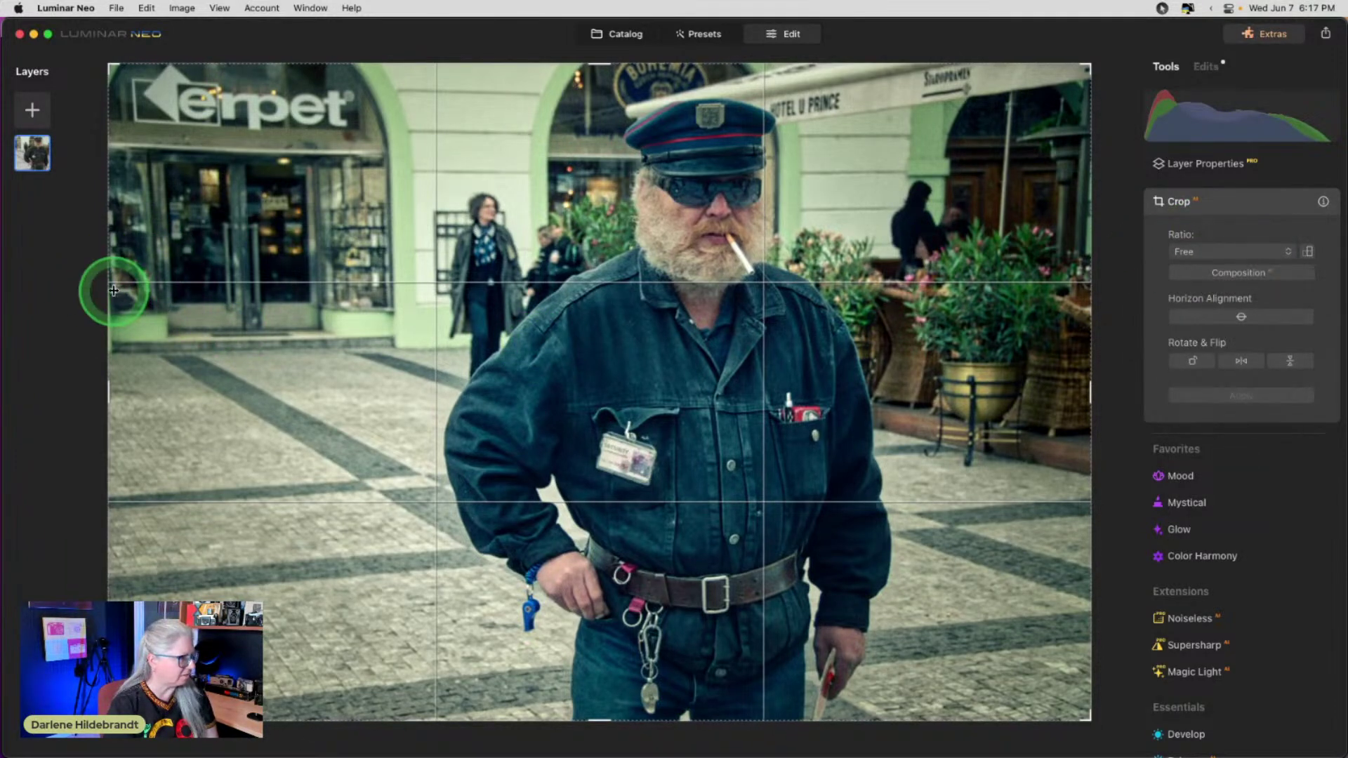
{"action": "left_click_drag", "start_coordinate": [109, 291], "coordinate": [381, 317]}
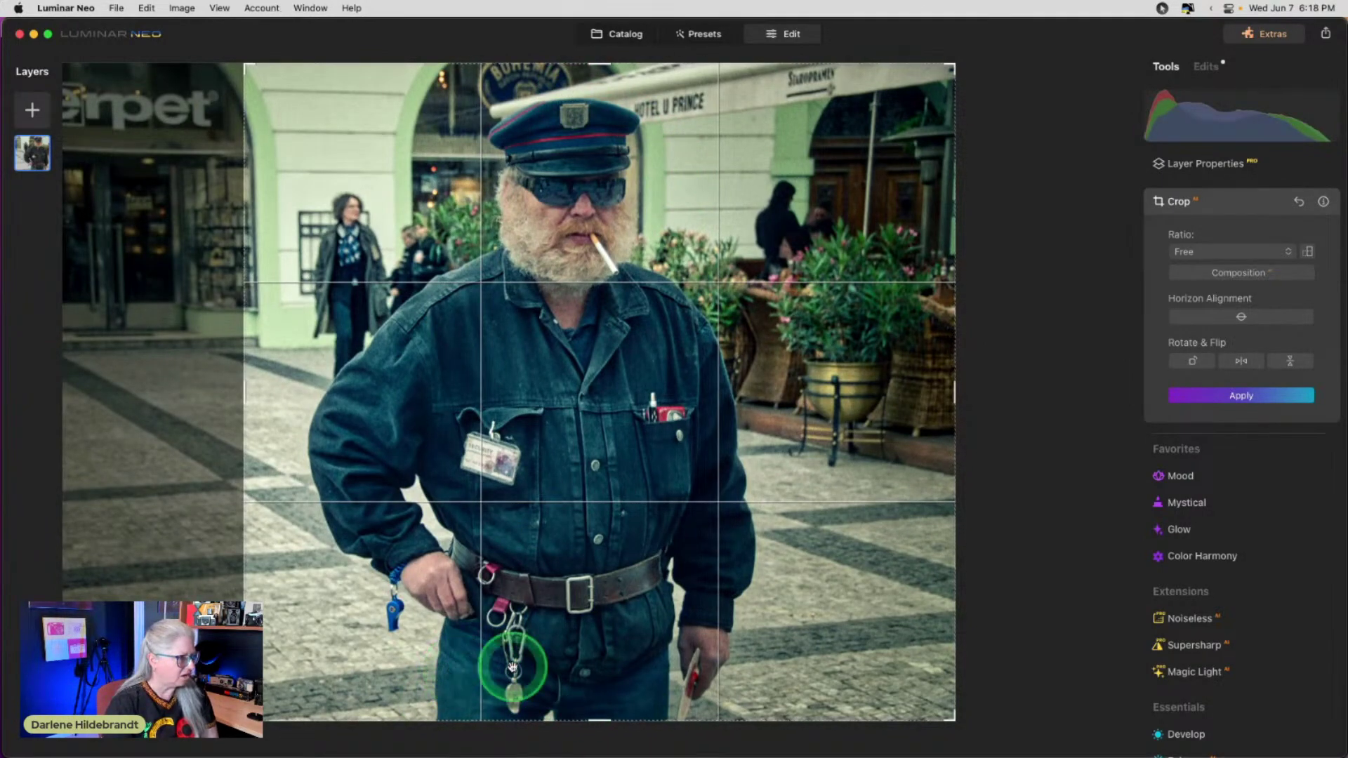
{"action": "left_click_drag", "start_coordinate": [1045, 124], "coordinate": [1038, 122]}
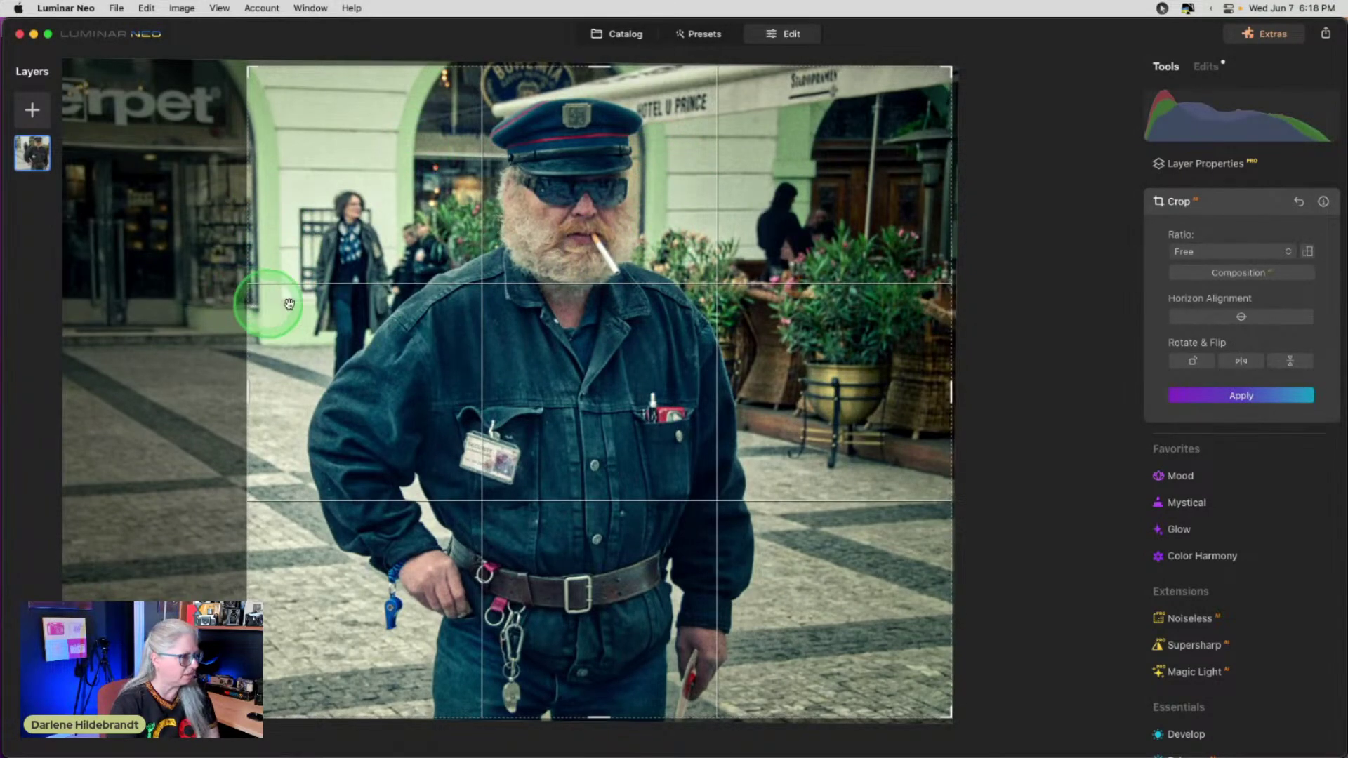
{"action": "left_click", "coordinate": [1243, 209]}
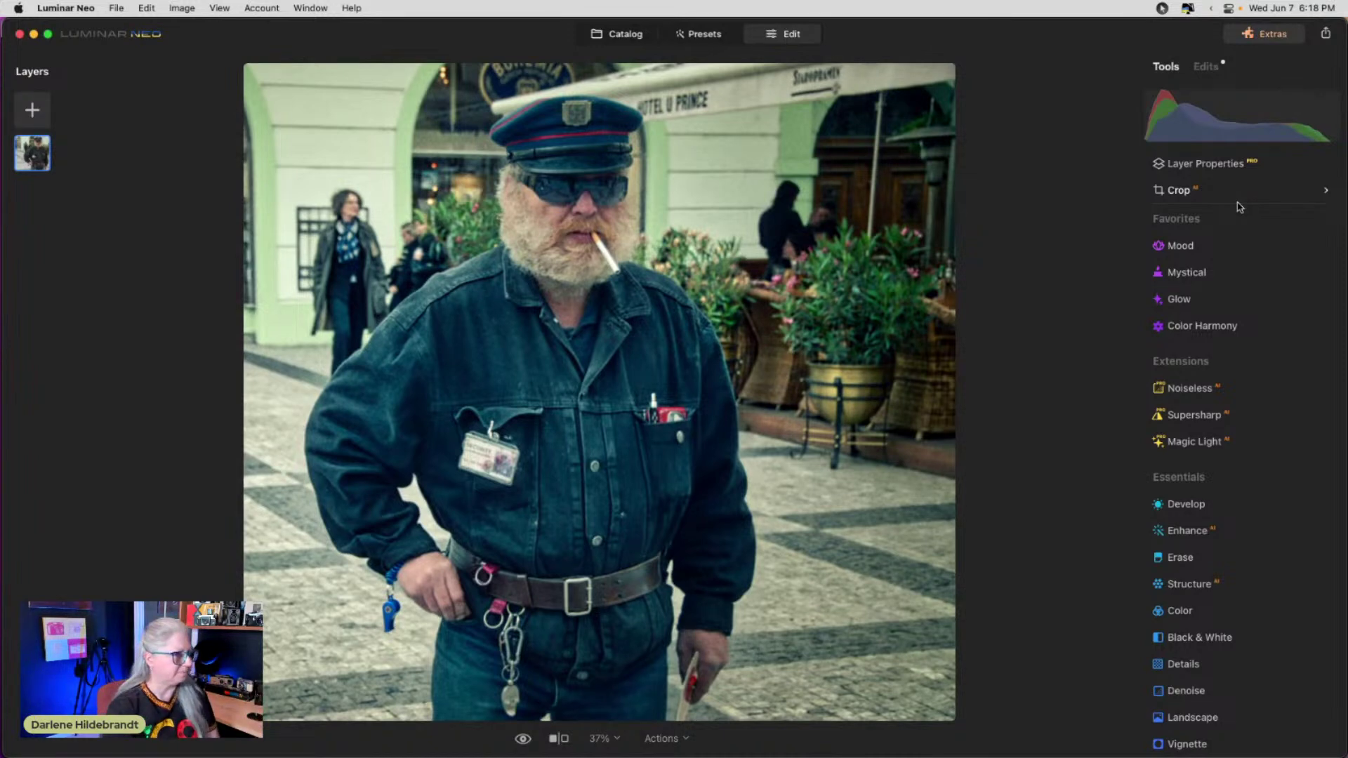
Examine the red, green and blue channel curves in the photo's existing Develop edit.
{"action": "left_click", "coordinate": [1205, 66]}
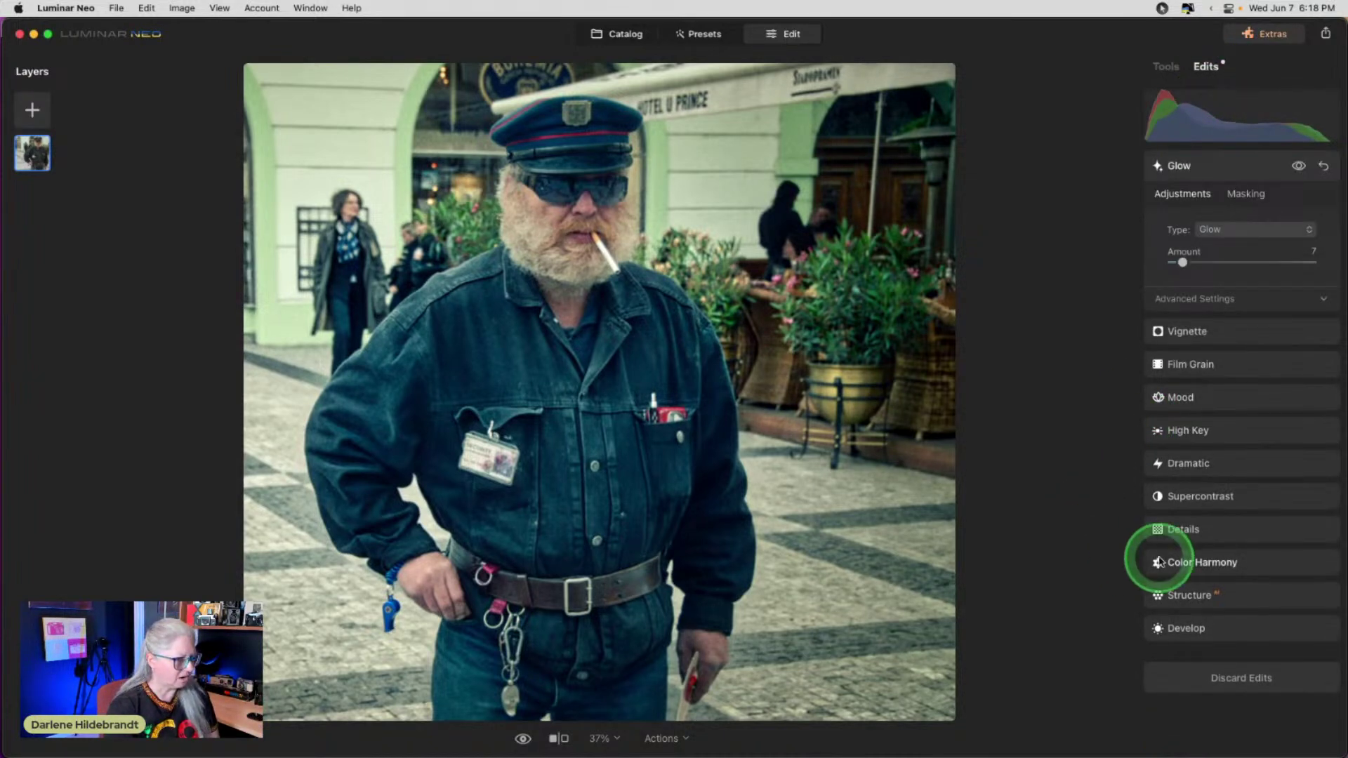
{"action": "left_click", "coordinate": [1224, 627]}
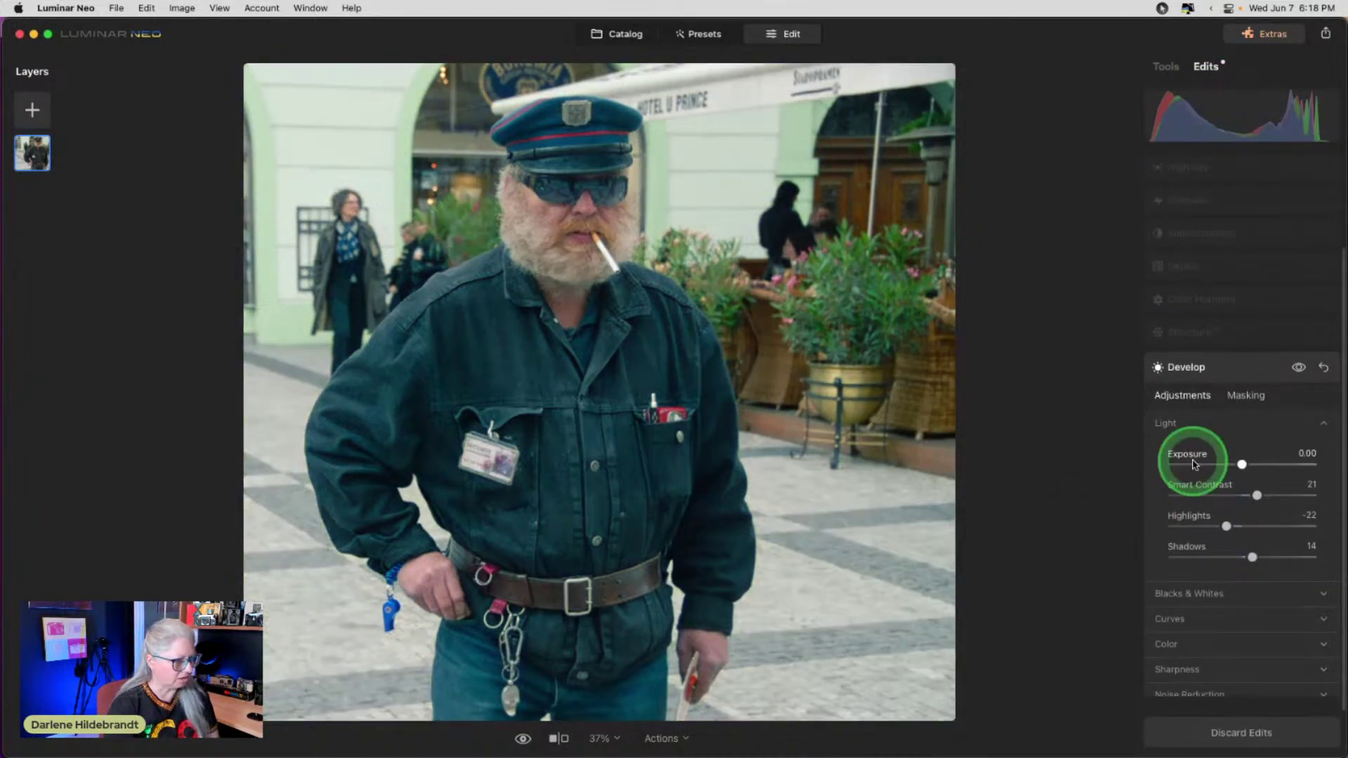
{"action": "scroll", "coordinate": [1194, 463], "scroll_direction": "down", "scroll_amount": 2}
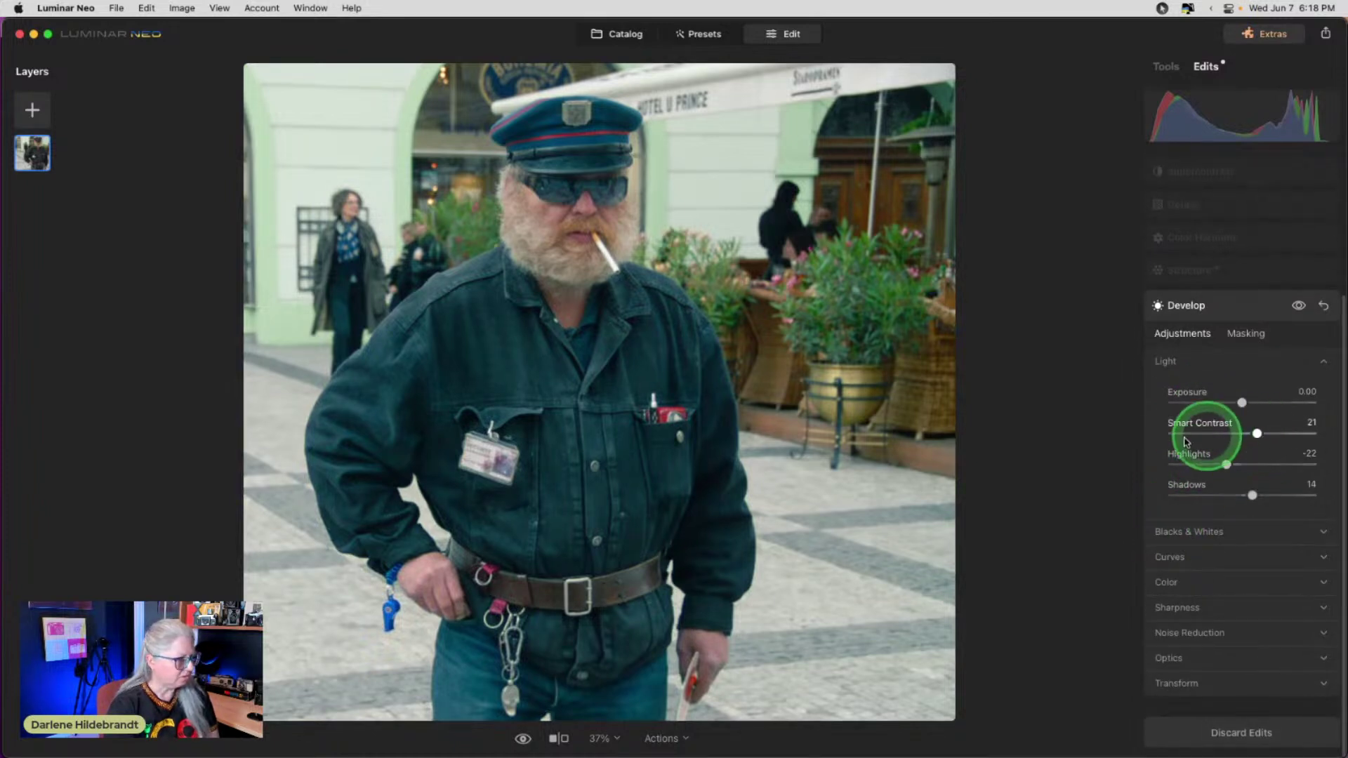
{"action": "left_click", "coordinate": [1167, 556]}
{"action": "scroll", "coordinate": [1162, 557], "scroll_direction": "down", "scroll_amount": 5}
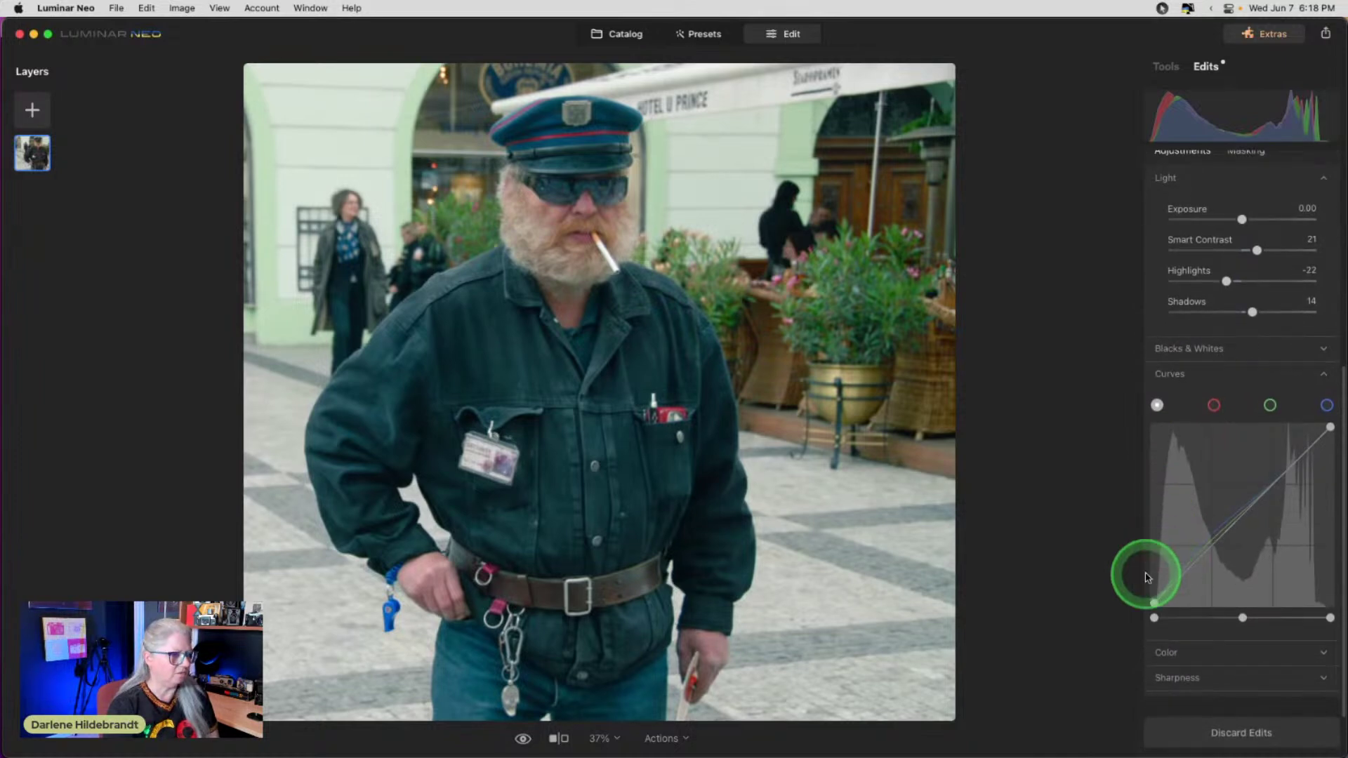
{"action": "mouse_move", "coordinate": [1158, 142]}
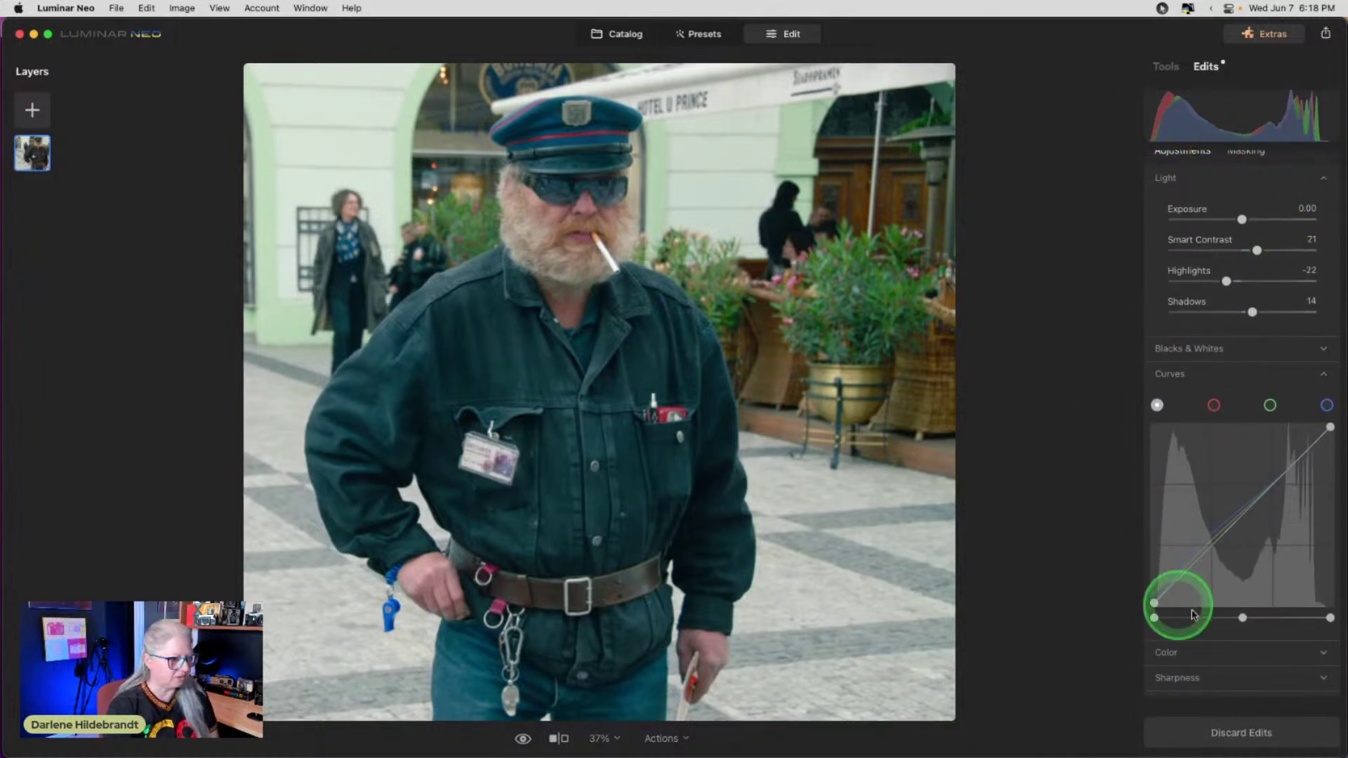
{"action": "left_click", "coordinate": [1213, 406]}
{"action": "left_click", "coordinate": [1269, 405]}
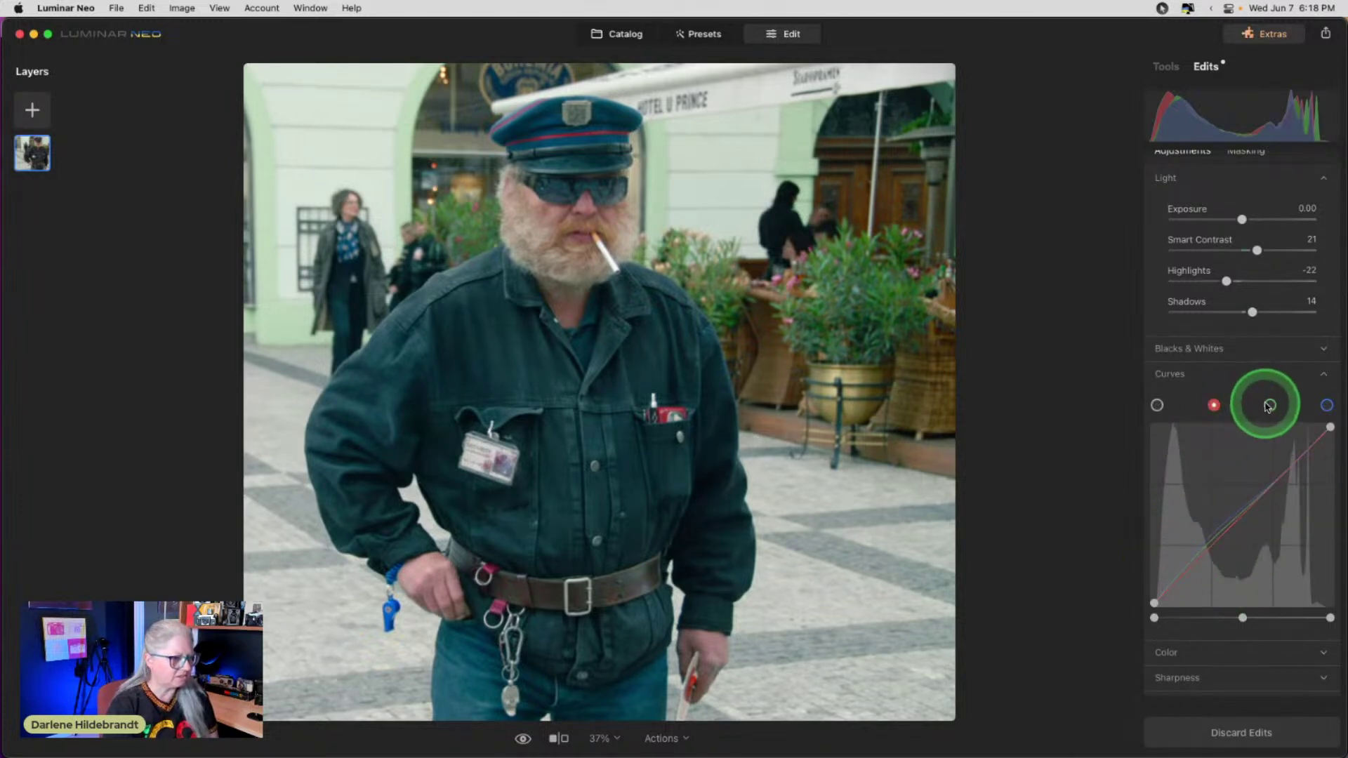
{"action": "left_click", "coordinate": [1195, 556]}
{"action": "left_click", "coordinate": [1262, 491]}
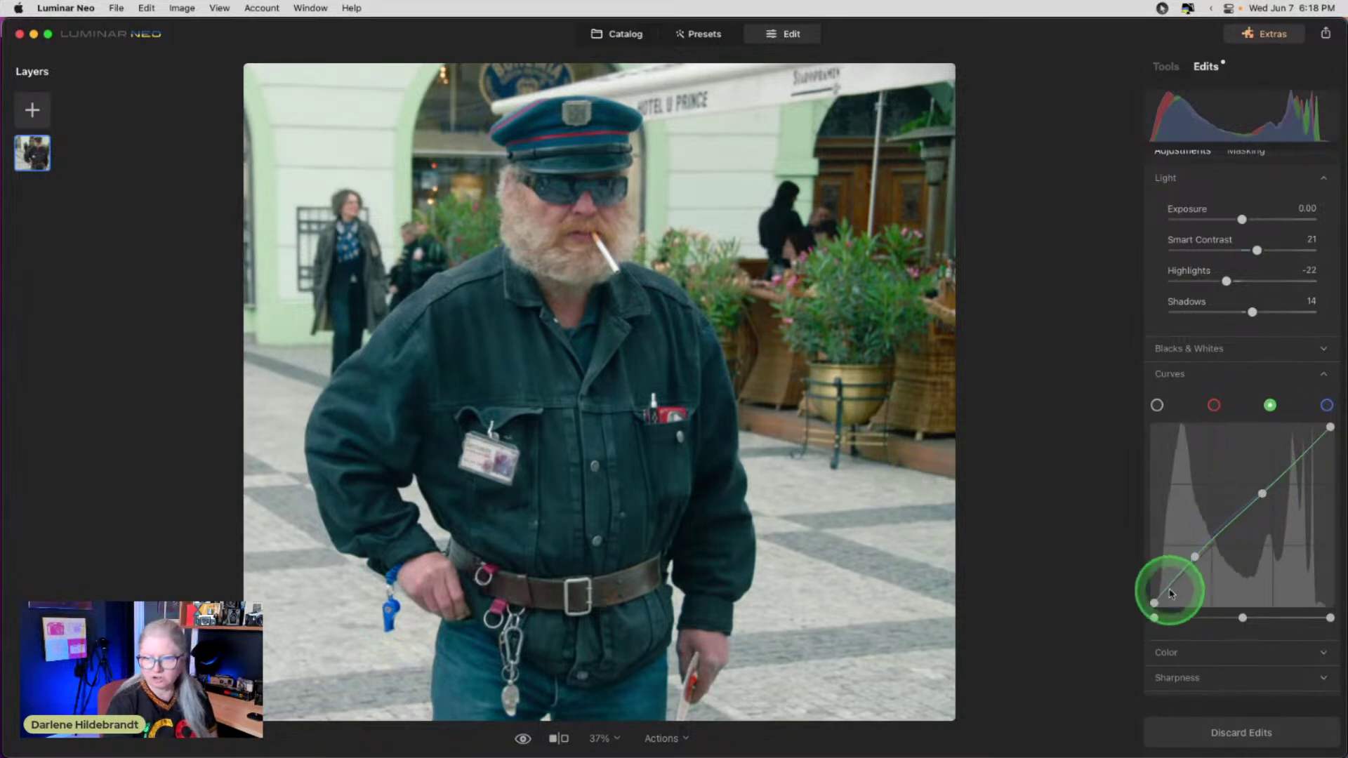
{"action": "left_click", "coordinate": [1327, 405]}
{"action": "left_click", "coordinate": [1277, 478]}
{"action": "left_click", "coordinate": [1198, 545]}
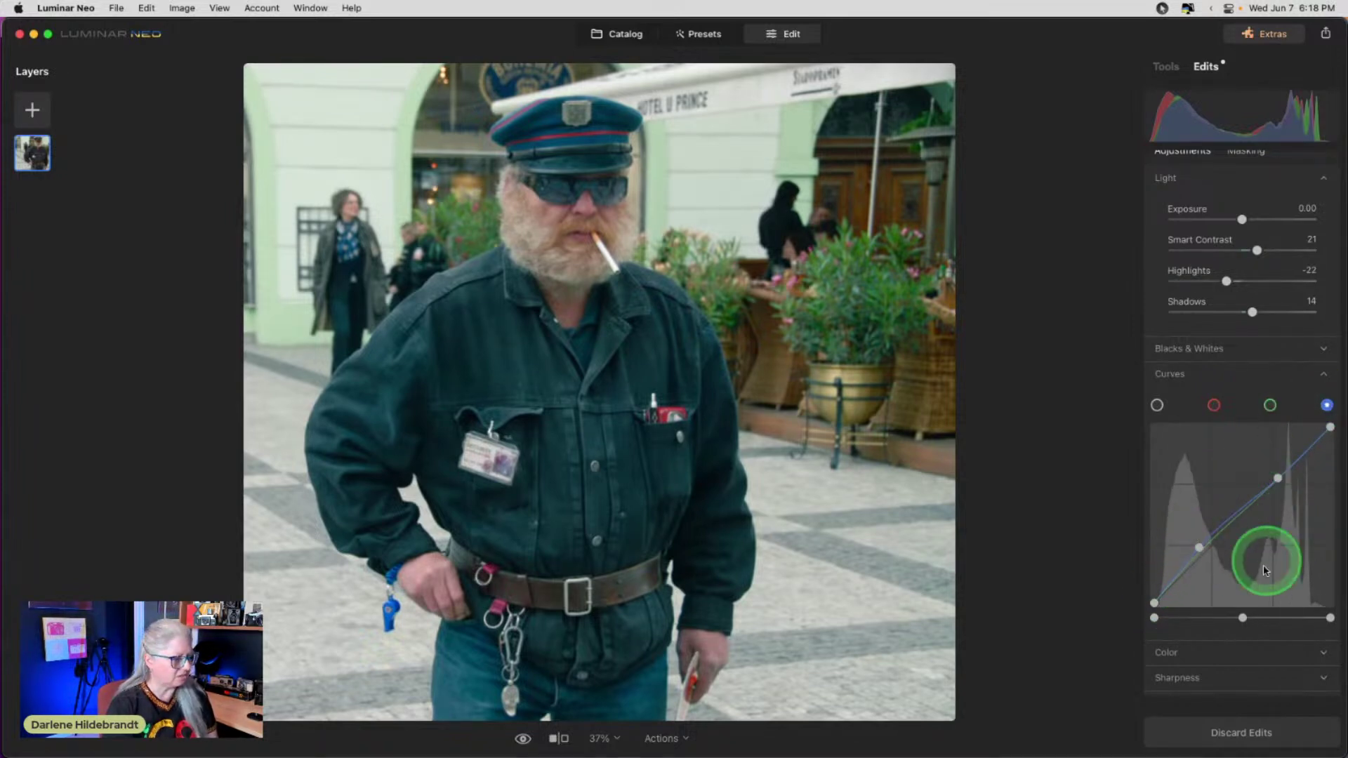
Shape the Develop edit's master curve into a gentle S by lifting the highlights and lowering the shadows.
{"action": "left_click", "coordinate": [1157, 407]}
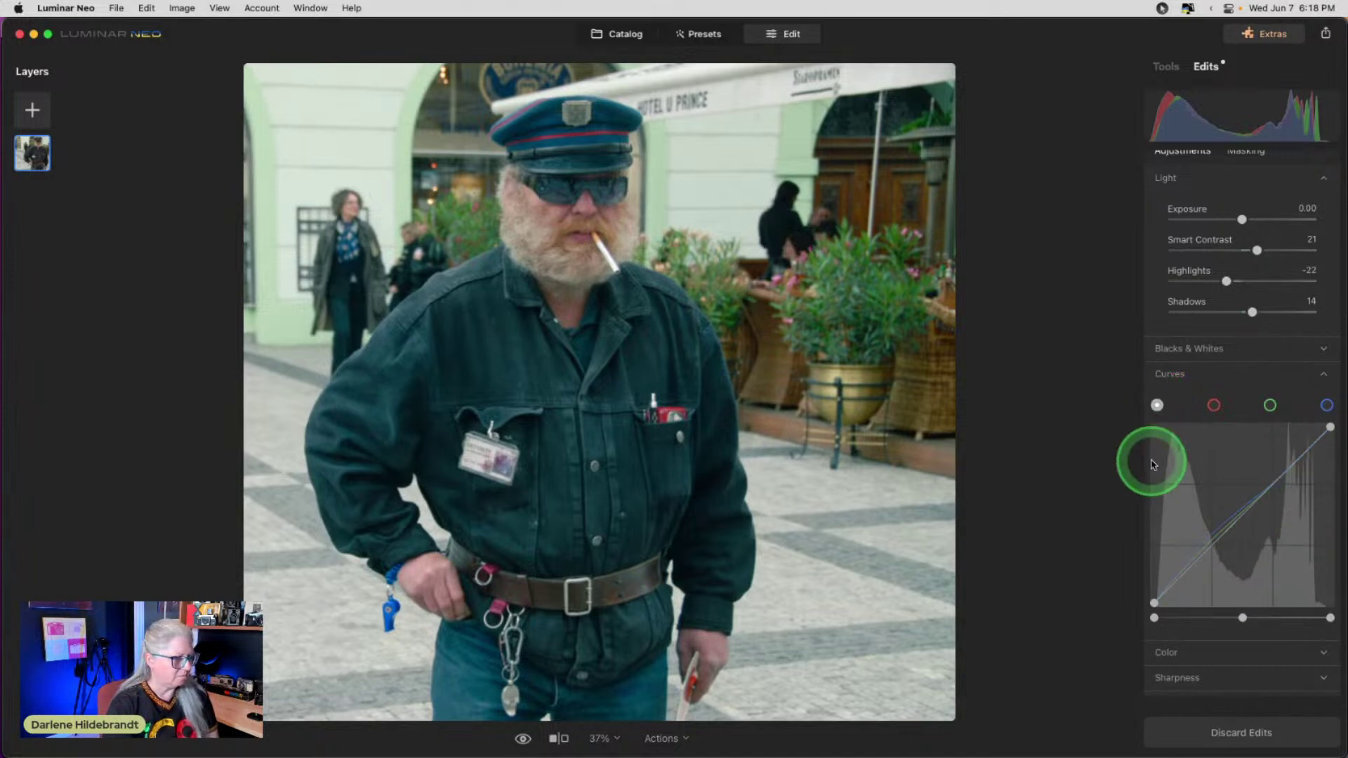
{"action": "left_click", "coordinate": [1158, 412]}
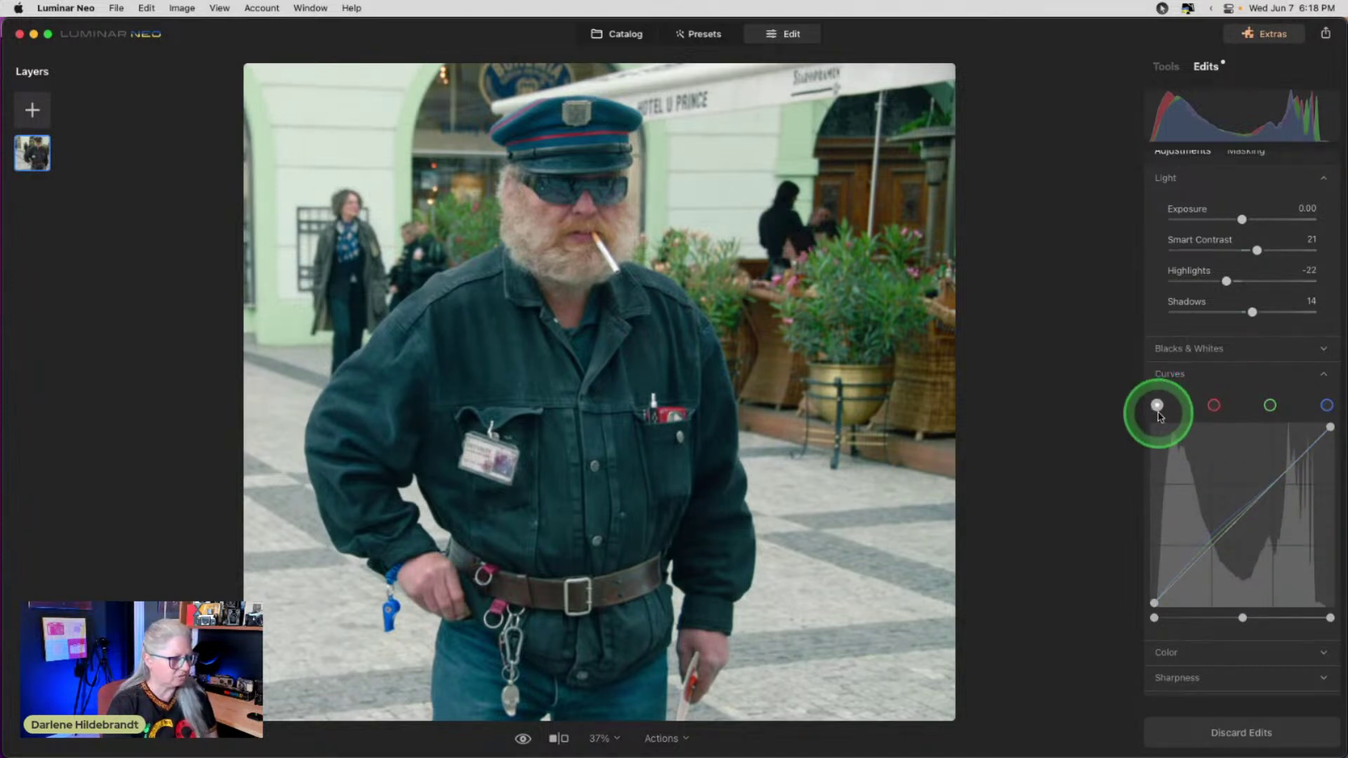
{"action": "left_click_drag", "start_coordinate": [1271, 494], "coordinate": [1267, 486]}
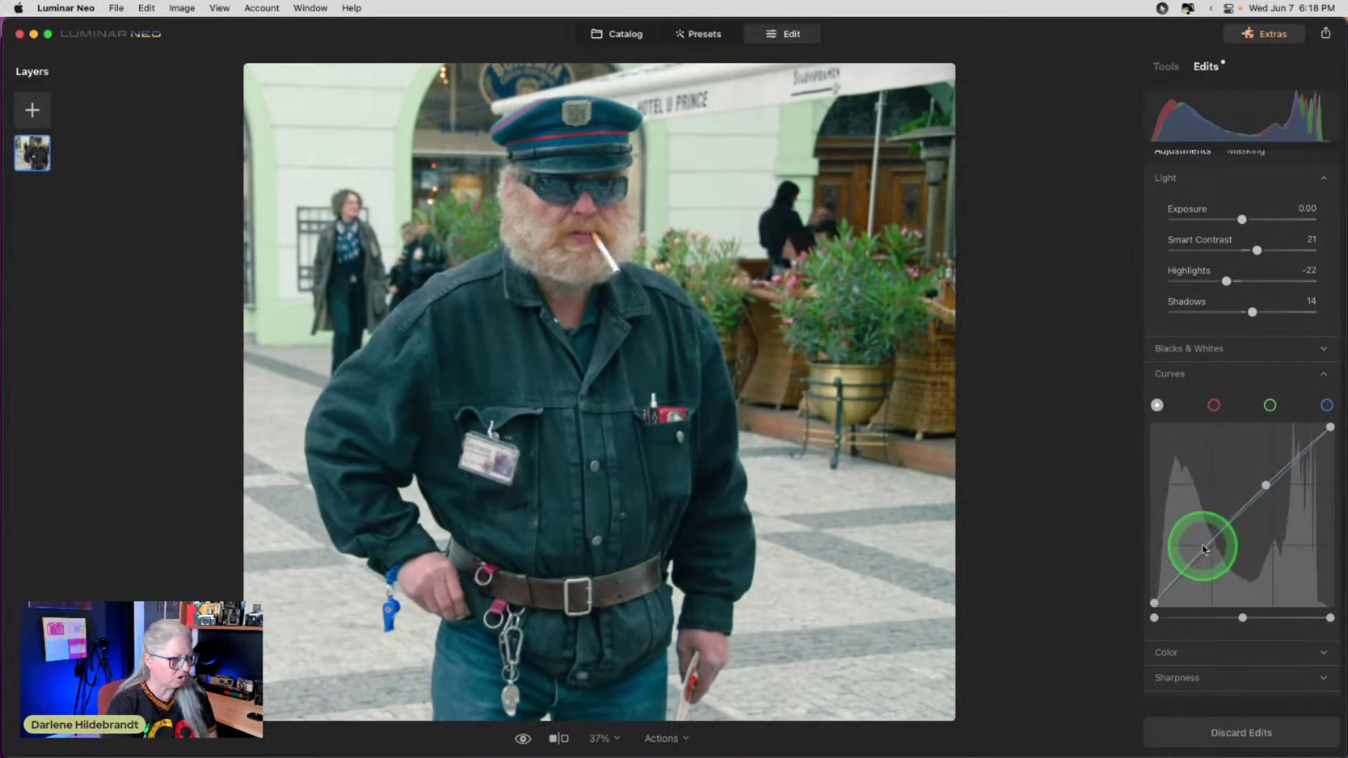
{"action": "left_click_drag", "start_coordinate": [1203, 550], "coordinate": [1206, 556]}
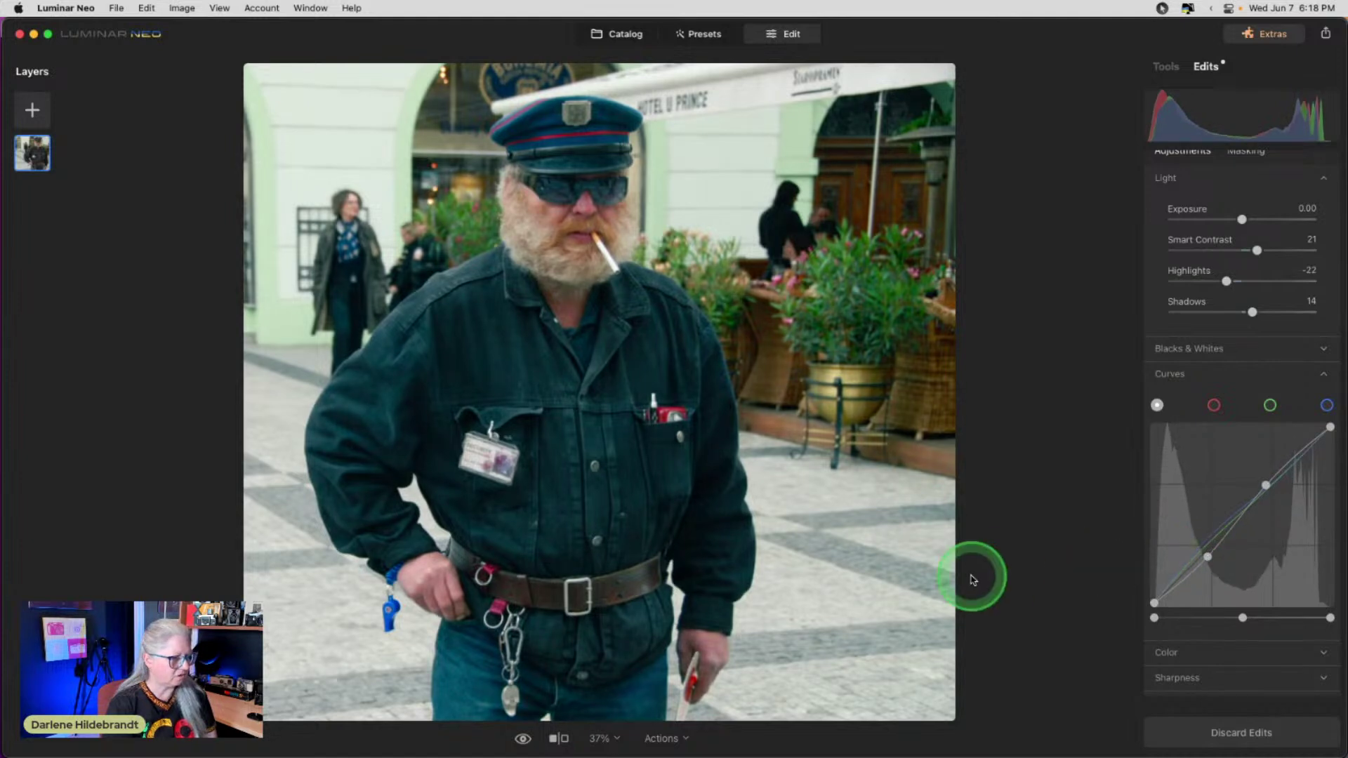
Set Blacks to -18 and move the master curve's black point slightly inward while checking the clipping warnings.
{"action": "left_click", "coordinate": [1190, 349]}
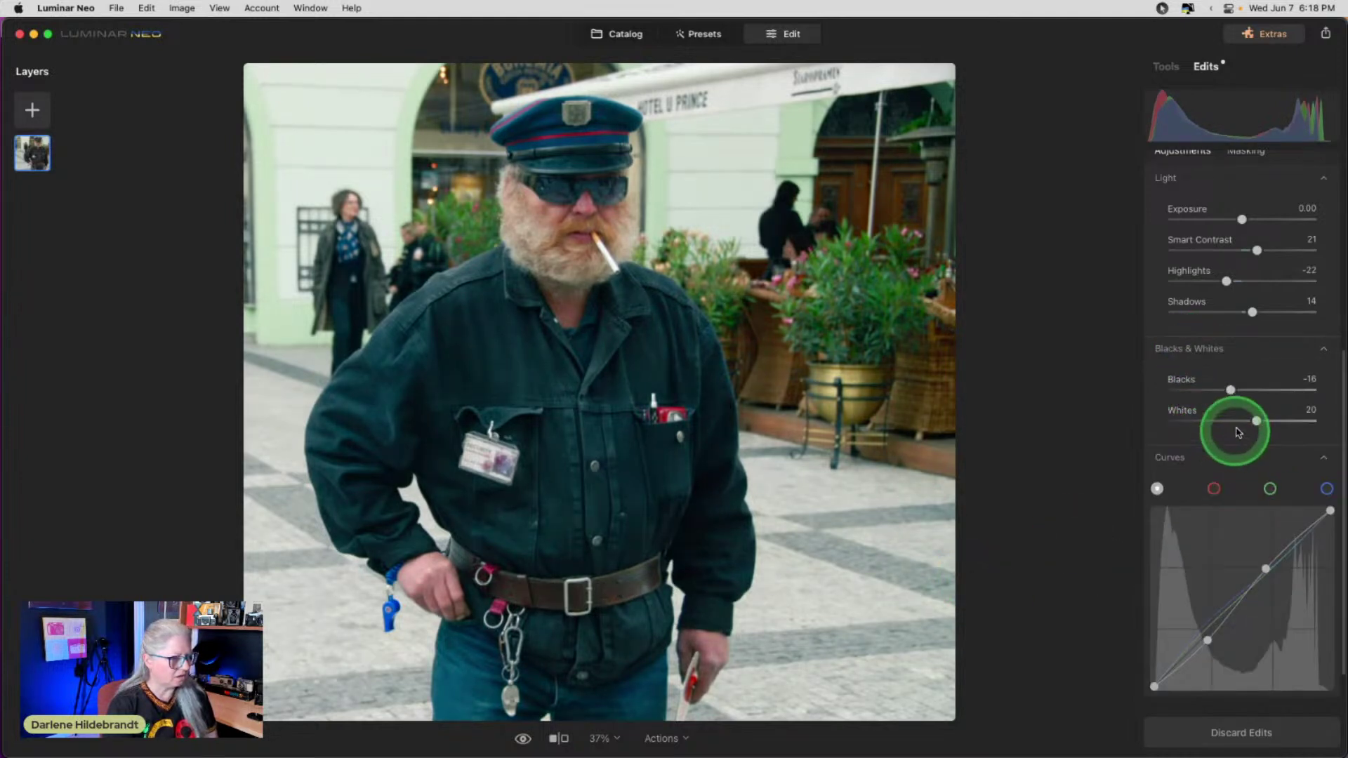
{"action": "mouse_move", "coordinate": [1233, 388]}
{"action": "left_mouse_down"}
{"action": "mouse_move", "coordinate": [1203, 382]}
{"action": "mouse_move", "coordinate": [1247, 389]}
{"action": "mouse_move", "coordinate": [1230, 386]}
{"action": "left_mouse_up"}
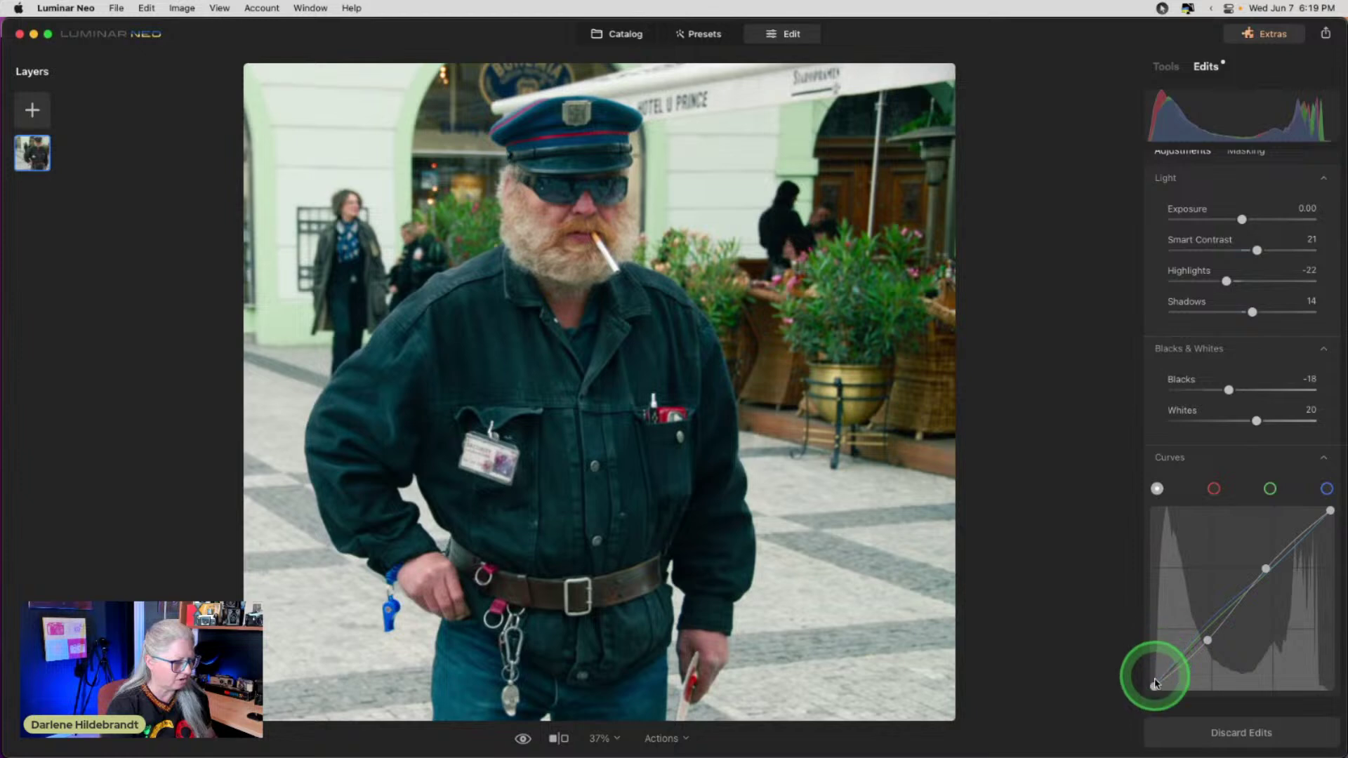
{"action": "left_click_drag", "start_coordinate": [1154, 687], "coordinate": [1157, 688]}
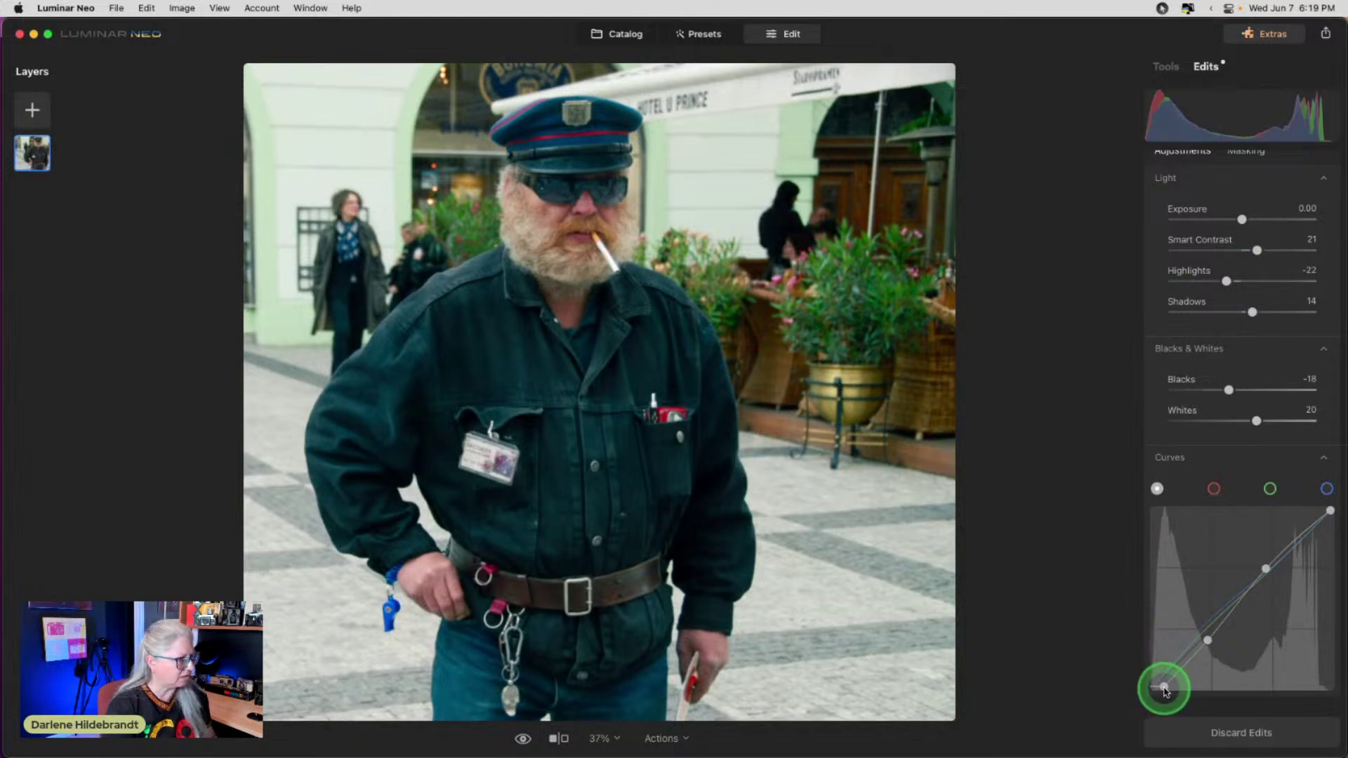
{"action": "key", "text": "j"}
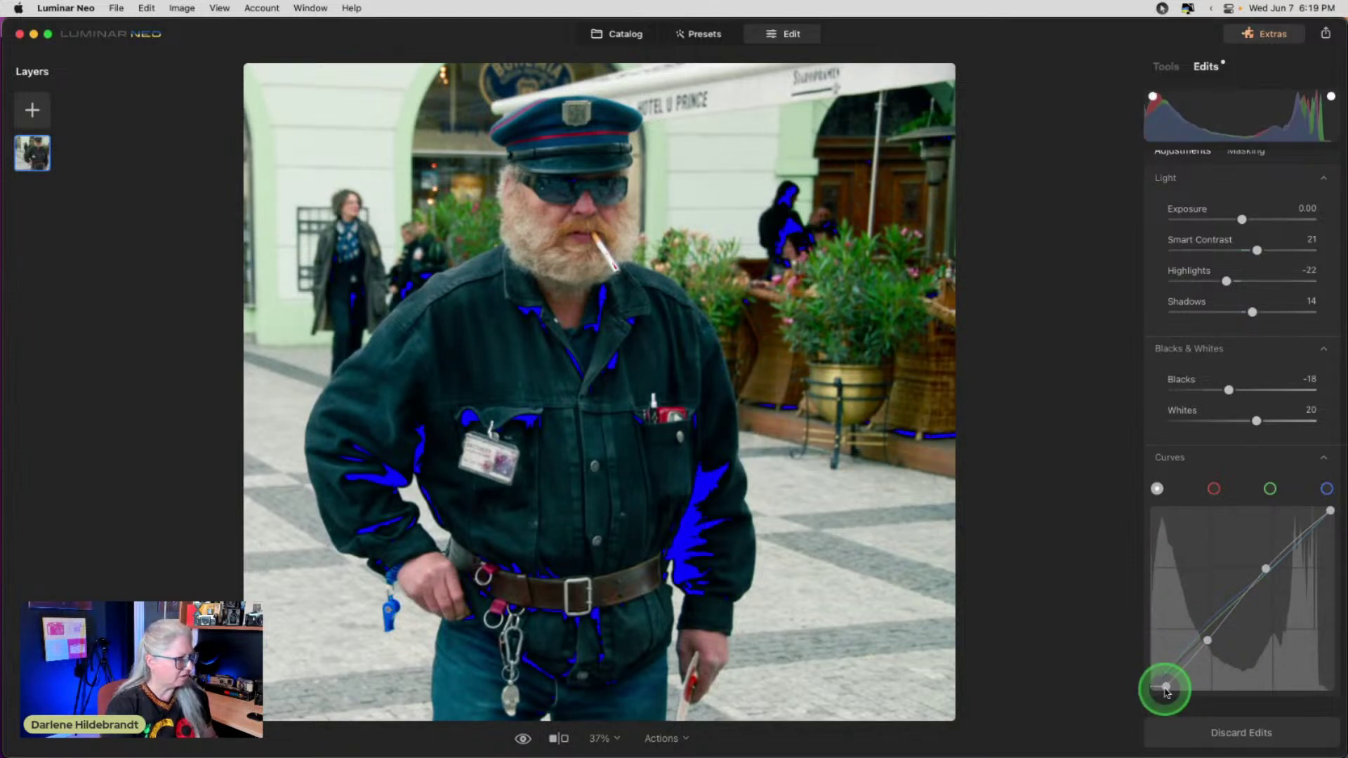
{"action": "left_click_drag", "start_coordinate": [1162, 691], "coordinate": [1165, 690]}
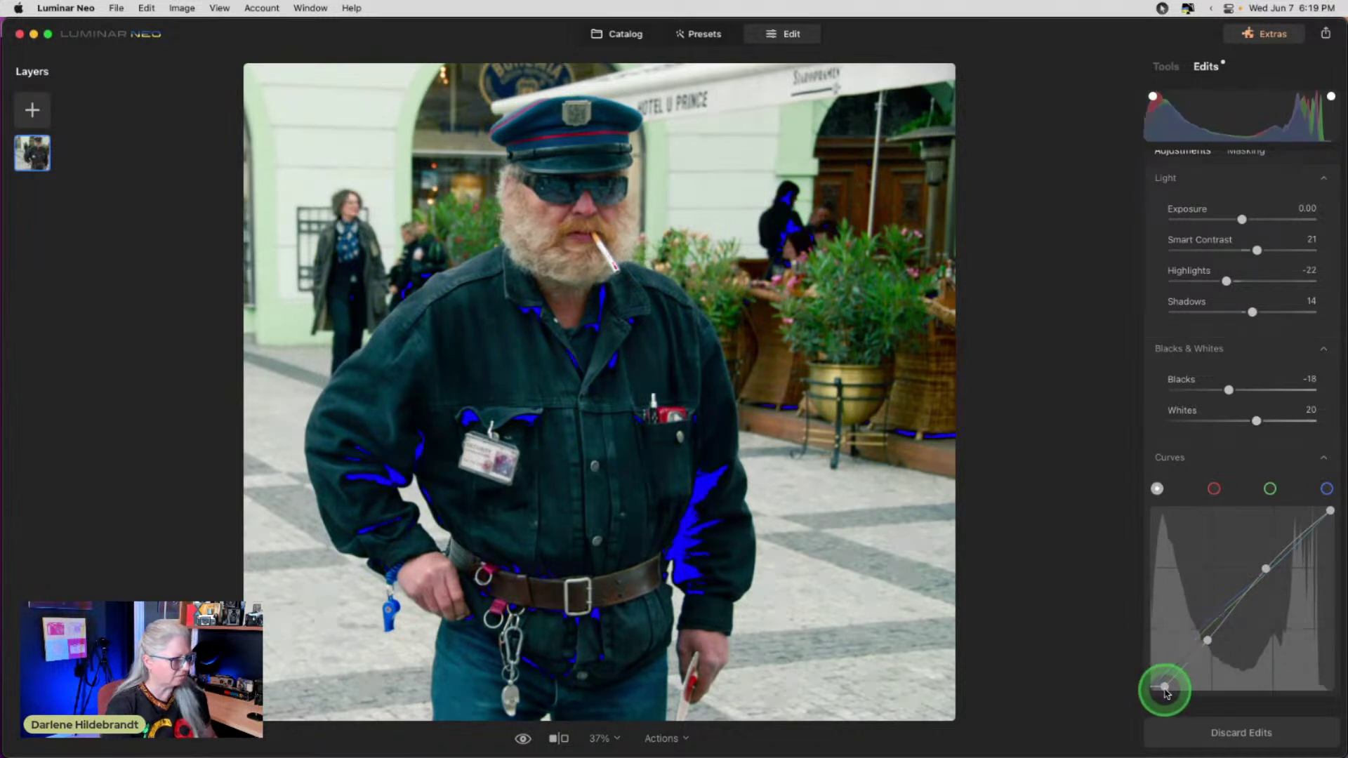
{"action": "left_click", "coordinate": [1211, 462]}
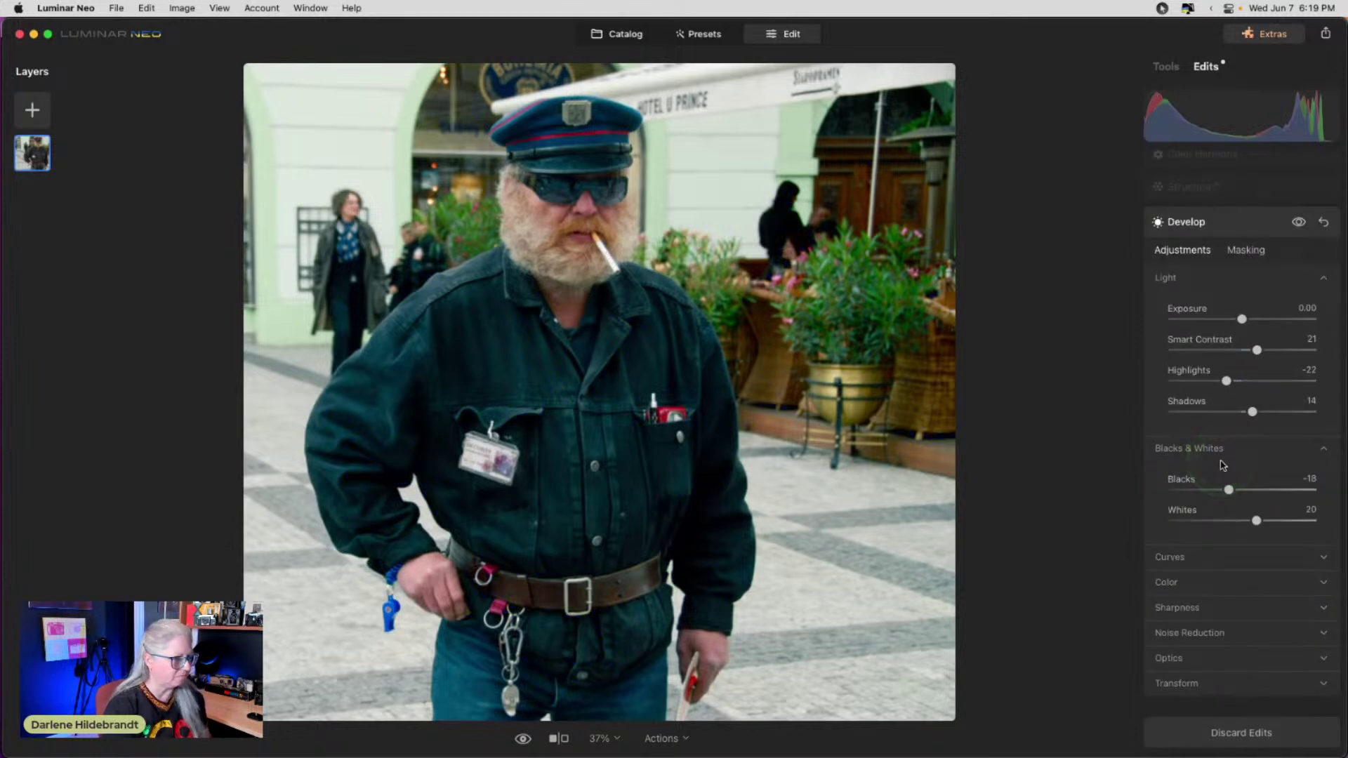
Open the masking of the existing Structure edit and choose the Human area in its AI mask.
{"action": "scroll", "coordinate": [1220, 465], "scroll_direction": "up", "scroll_amount": 5}
{"action": "left_click", "coordinate": [1204, 390]}
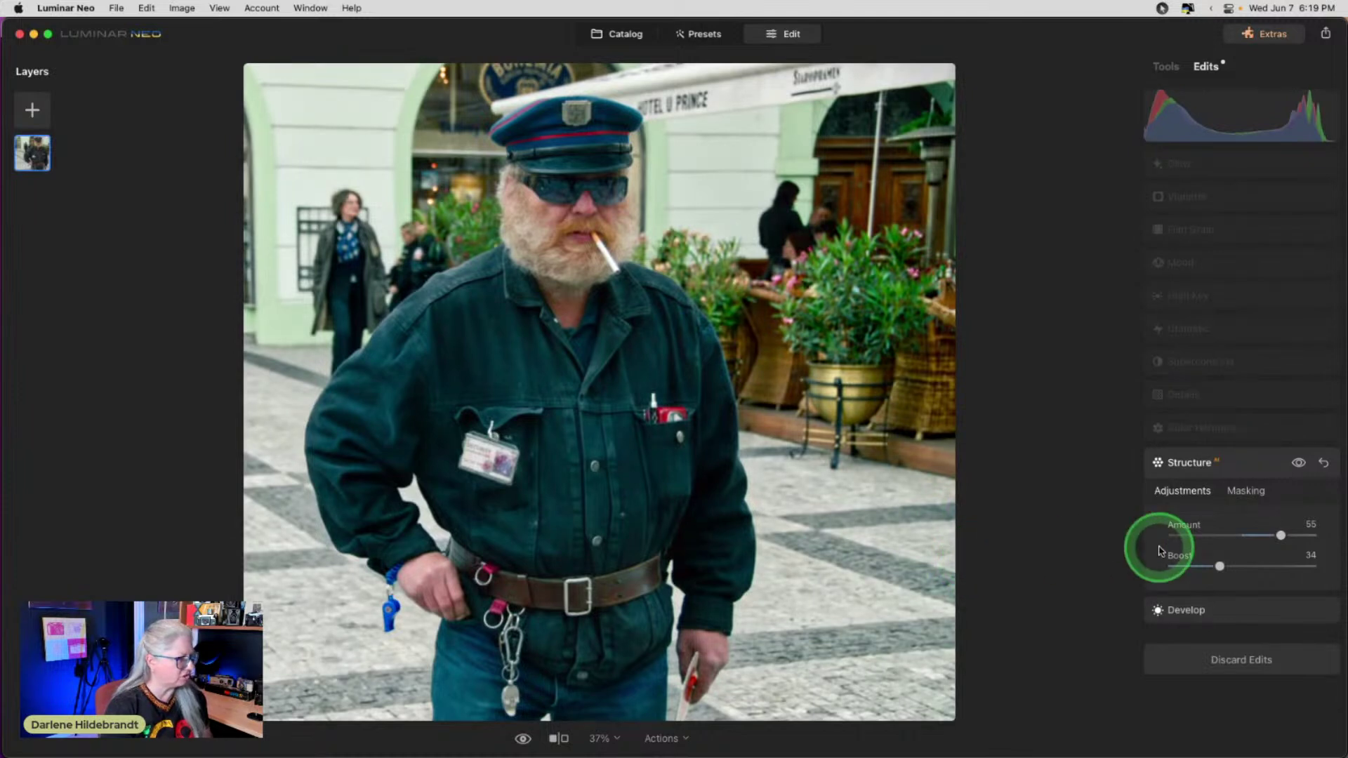
{"action": "left_click", "coordinate": [1239, 491]}
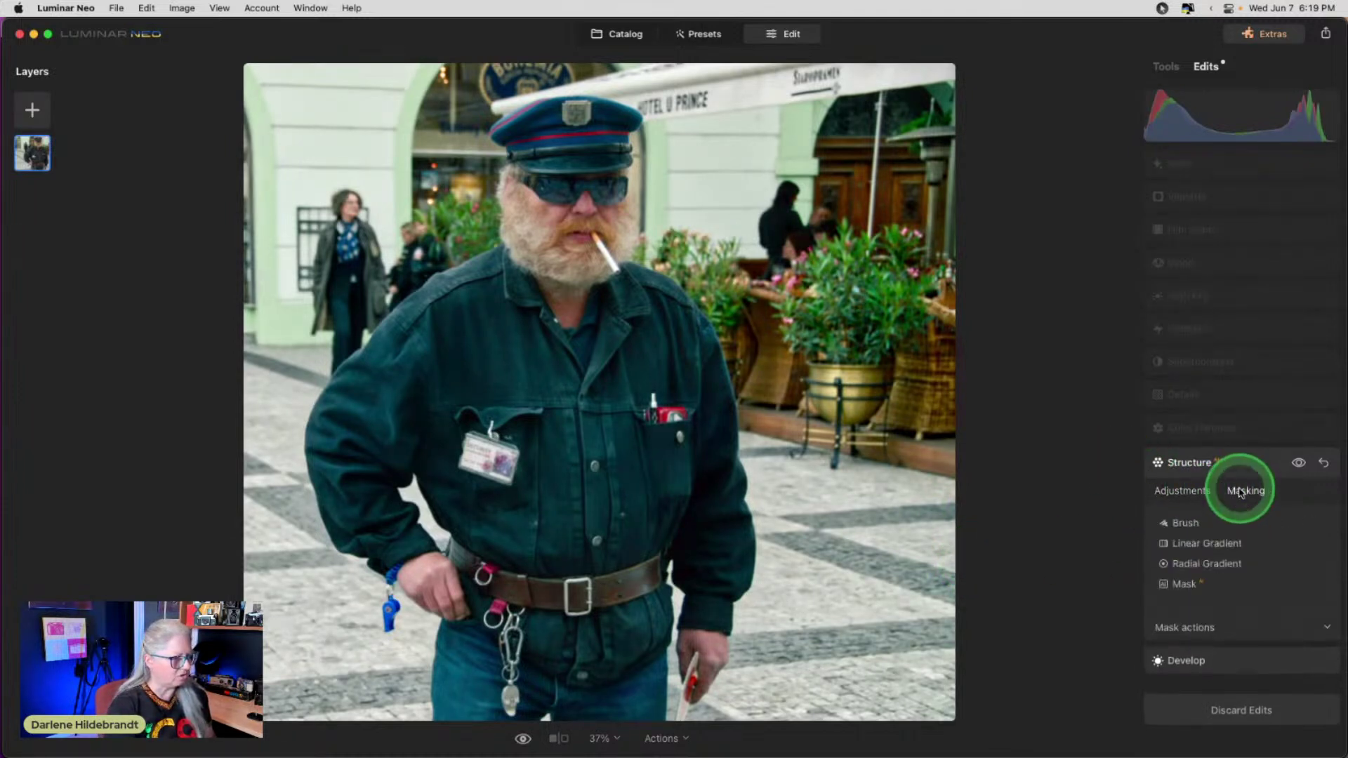
{"action": "left_click", "coordinate": [1206, 627]}
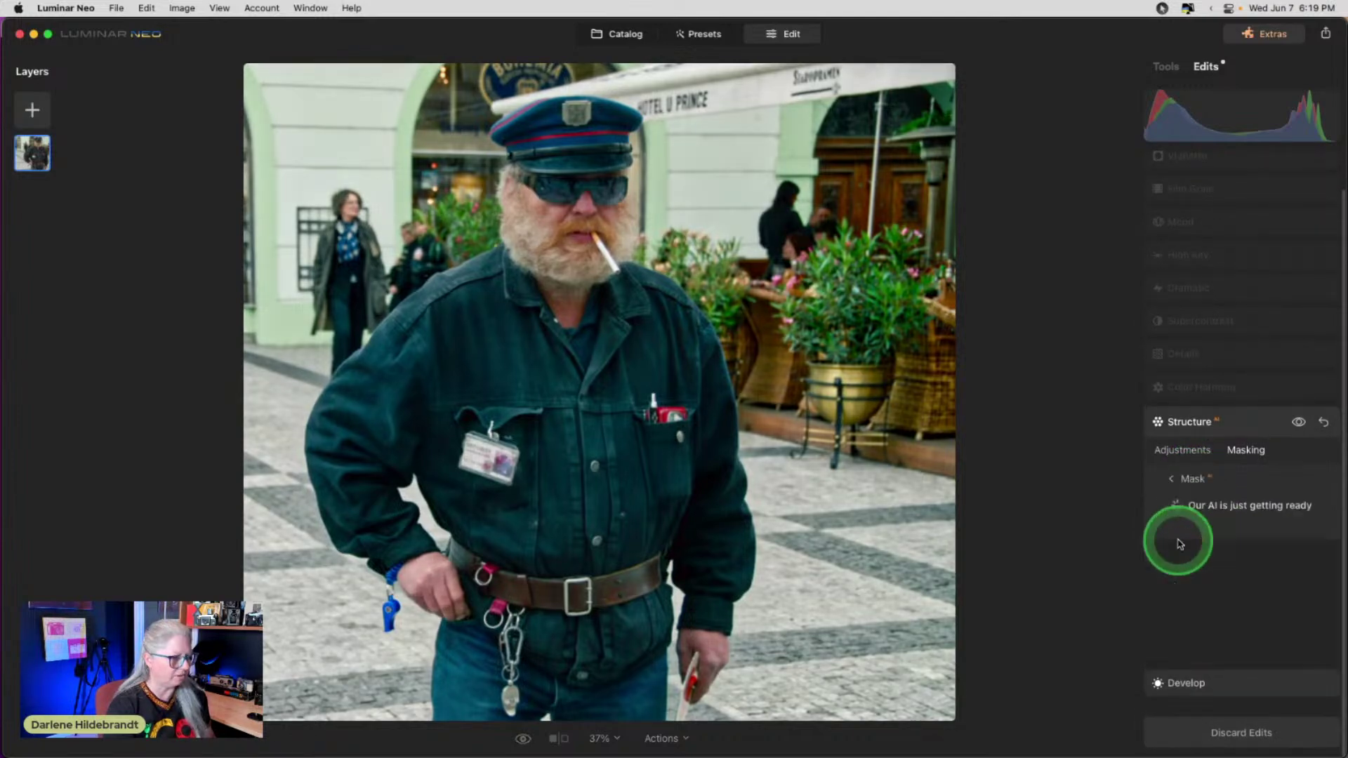
{"action": "left_click", "coordinate": [1178, 543]}
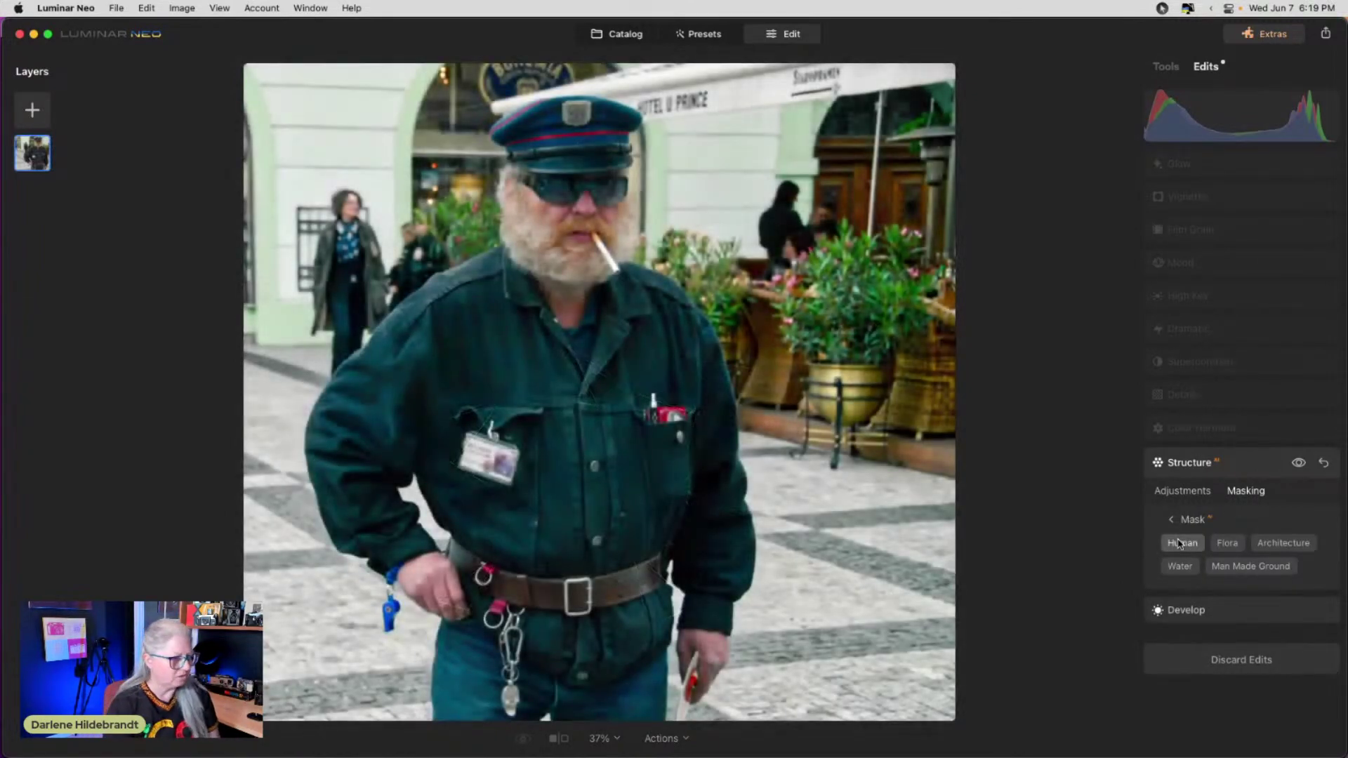
{"action": "left_click", "coordinate": [1181, 545]}
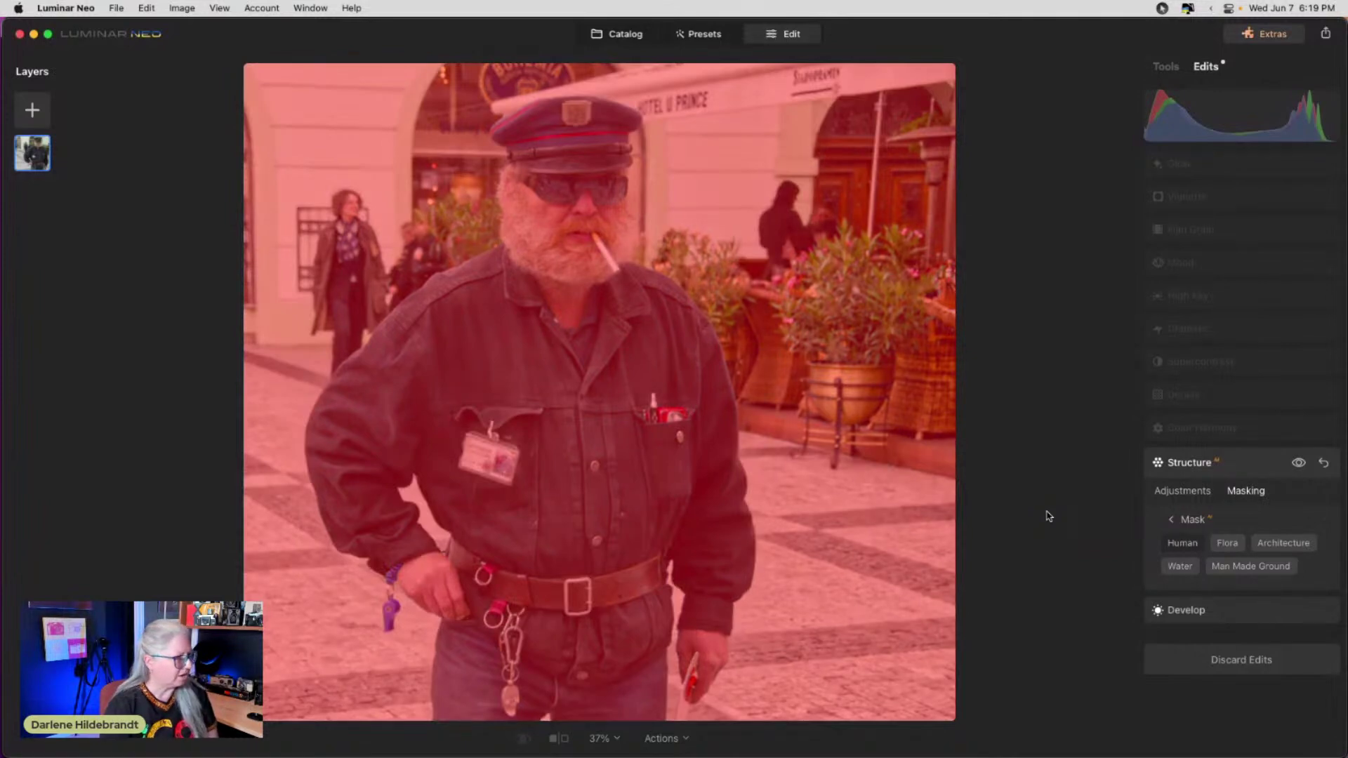
Apply the Human area as the Structure edit's mask, show its overlay and copy the mask.
{"action": "left_click", "coordinate": [1182, 544]}
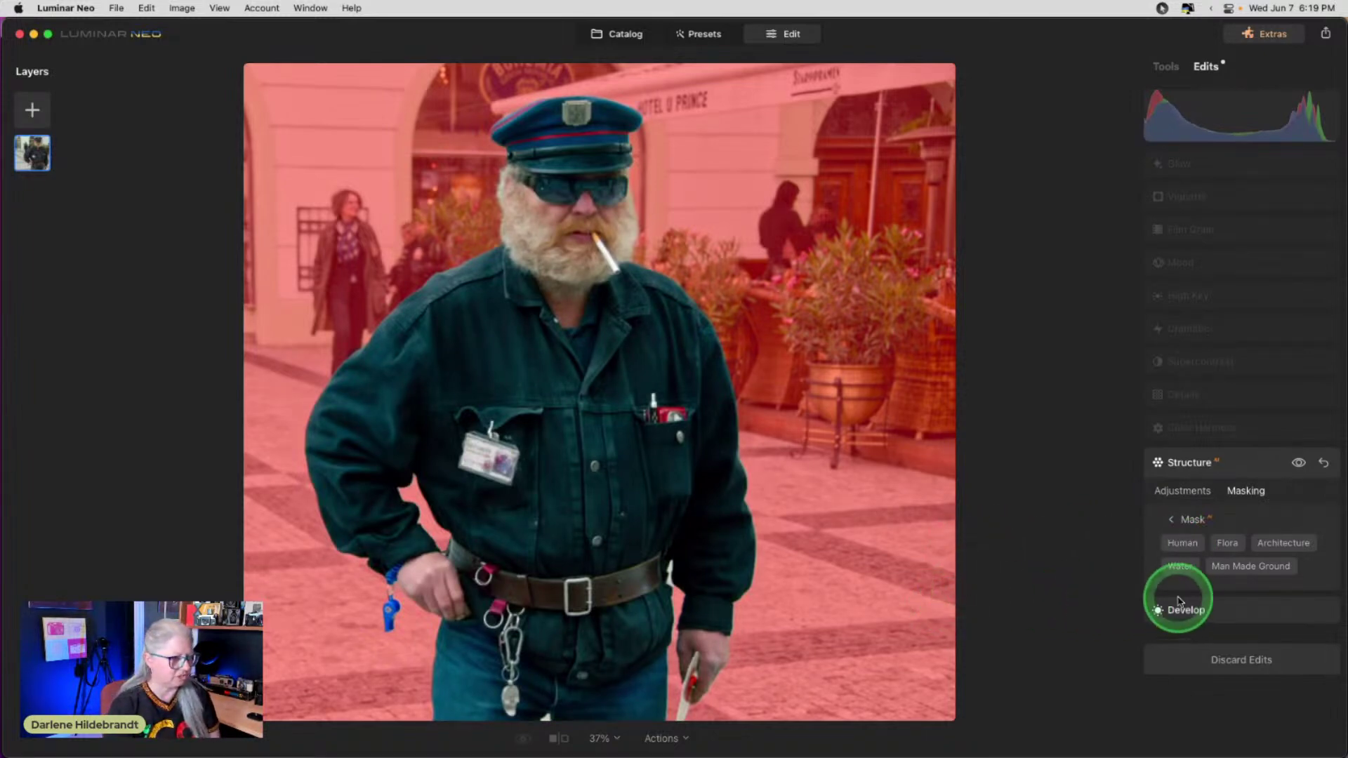
{"action": "left_click", "coordinate": [1191, 519]}
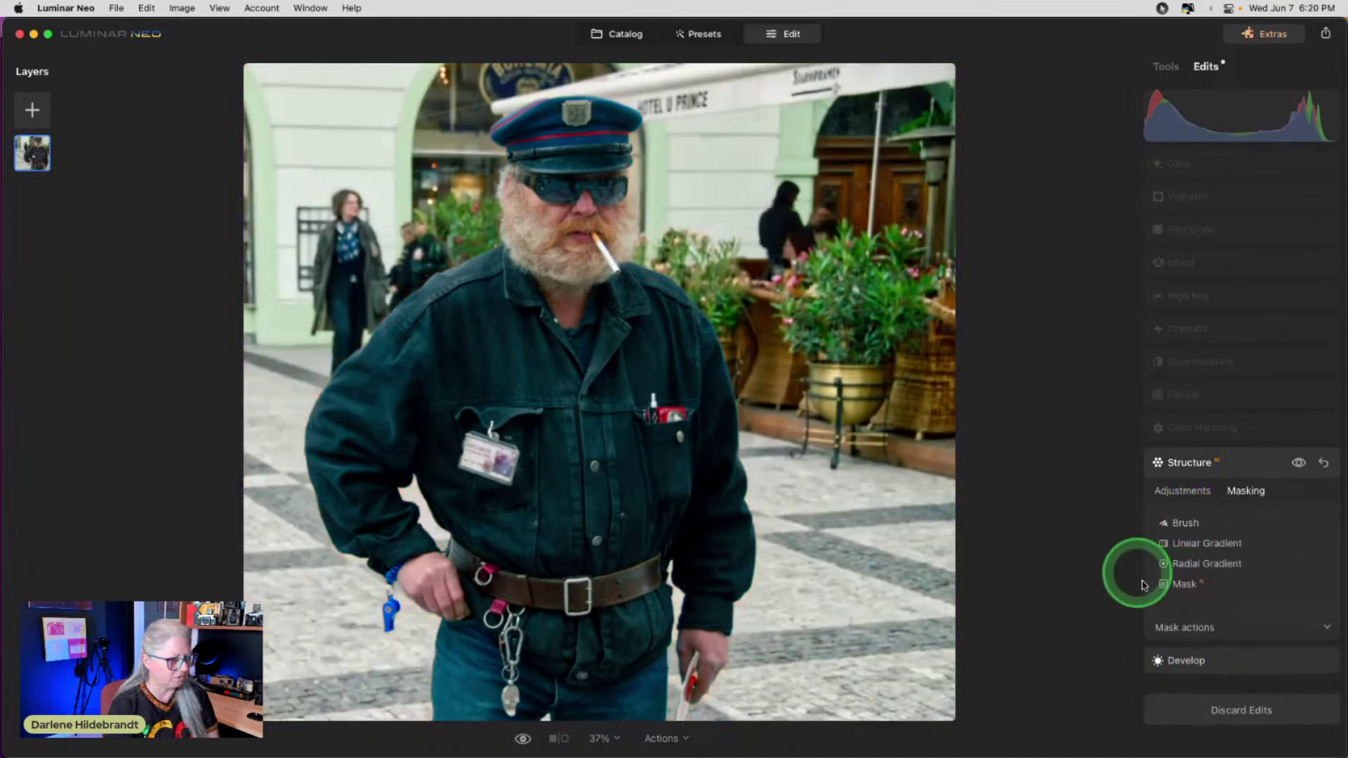
{"action": "left_click", "coordinate": [1162, 626]}
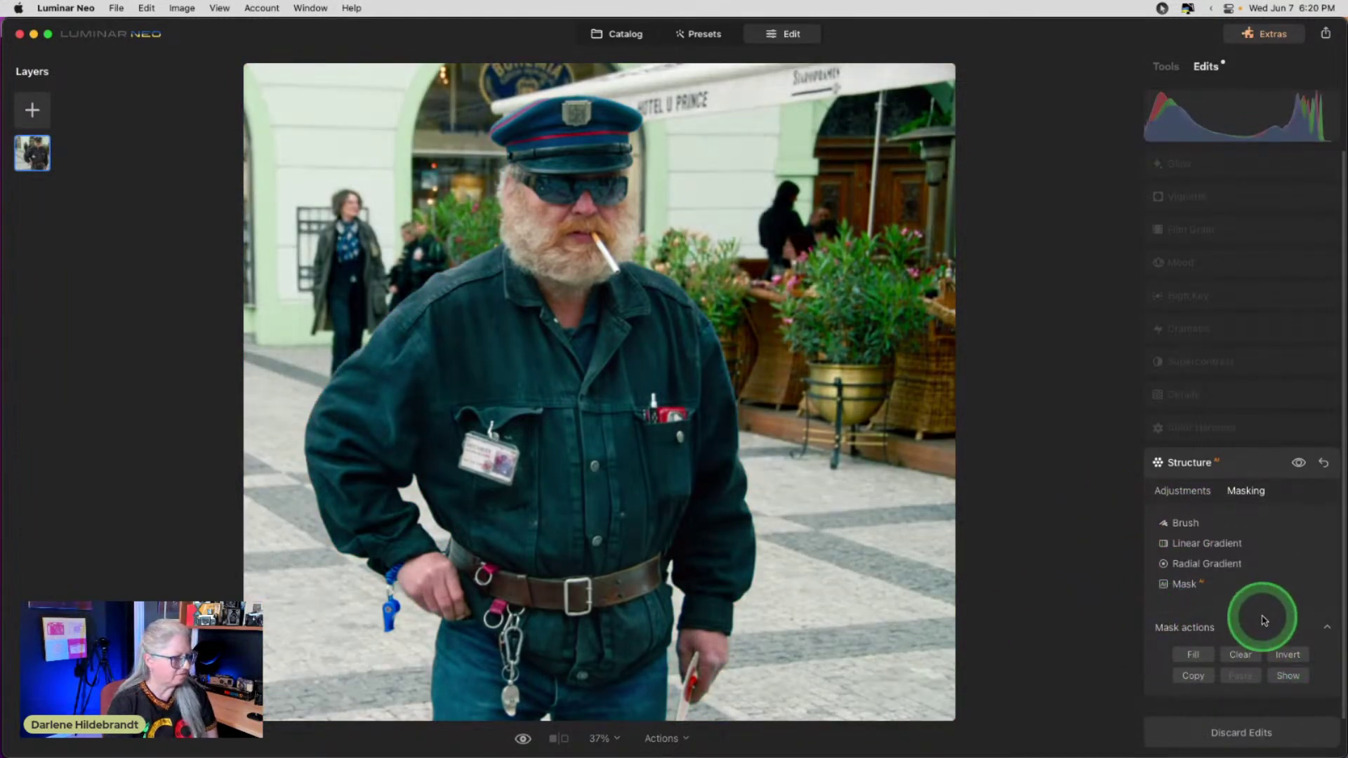
{"action": "left_click", "coordinate": [1285, 675]}
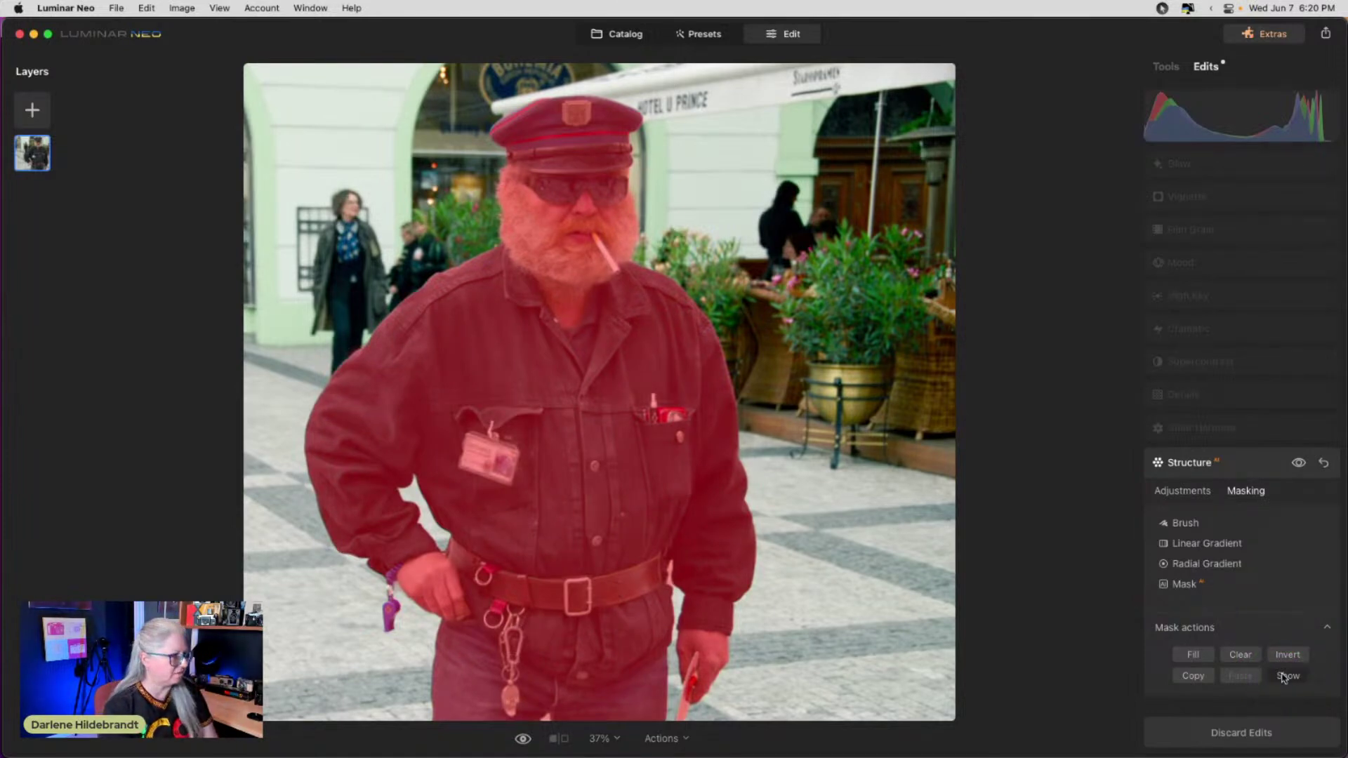
{"action": "left_click", "coordinate": [1191, 676]}
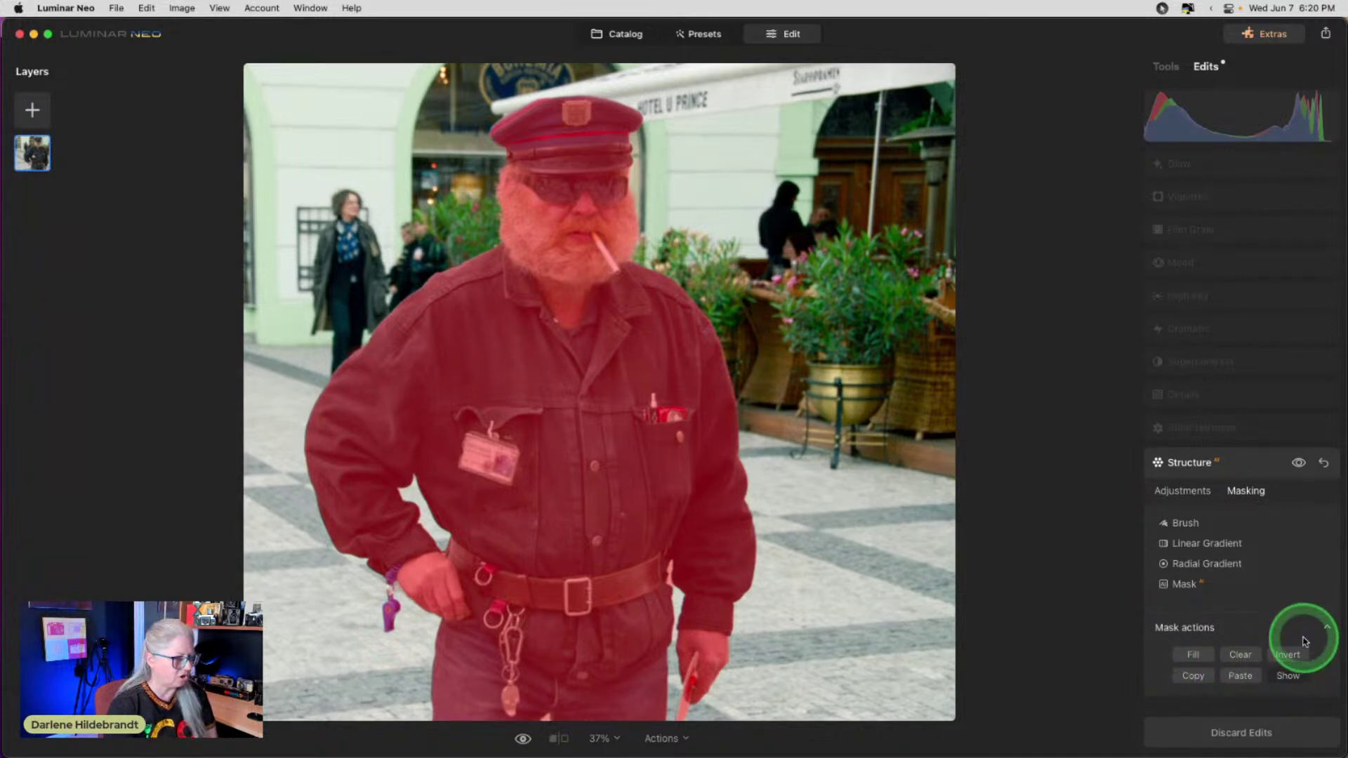
Try the Structure edit with Amount and Boost at 100 and compare the man's face and beard with and without it.
{"action": "left_click", "coordinate": [1182, 491]}
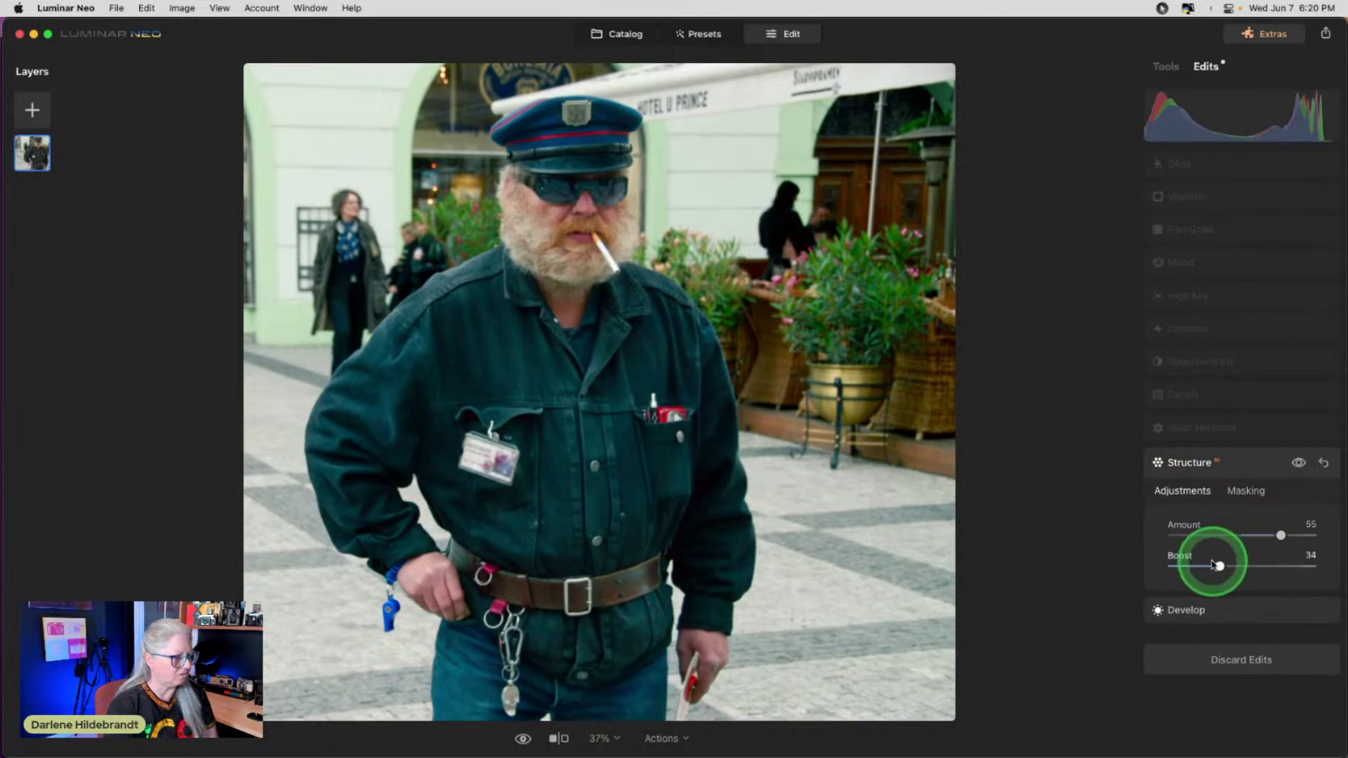
{"action": "left_click_drag", "start_coordinate": [1221, 568], "coordinate": [1313, 536]}
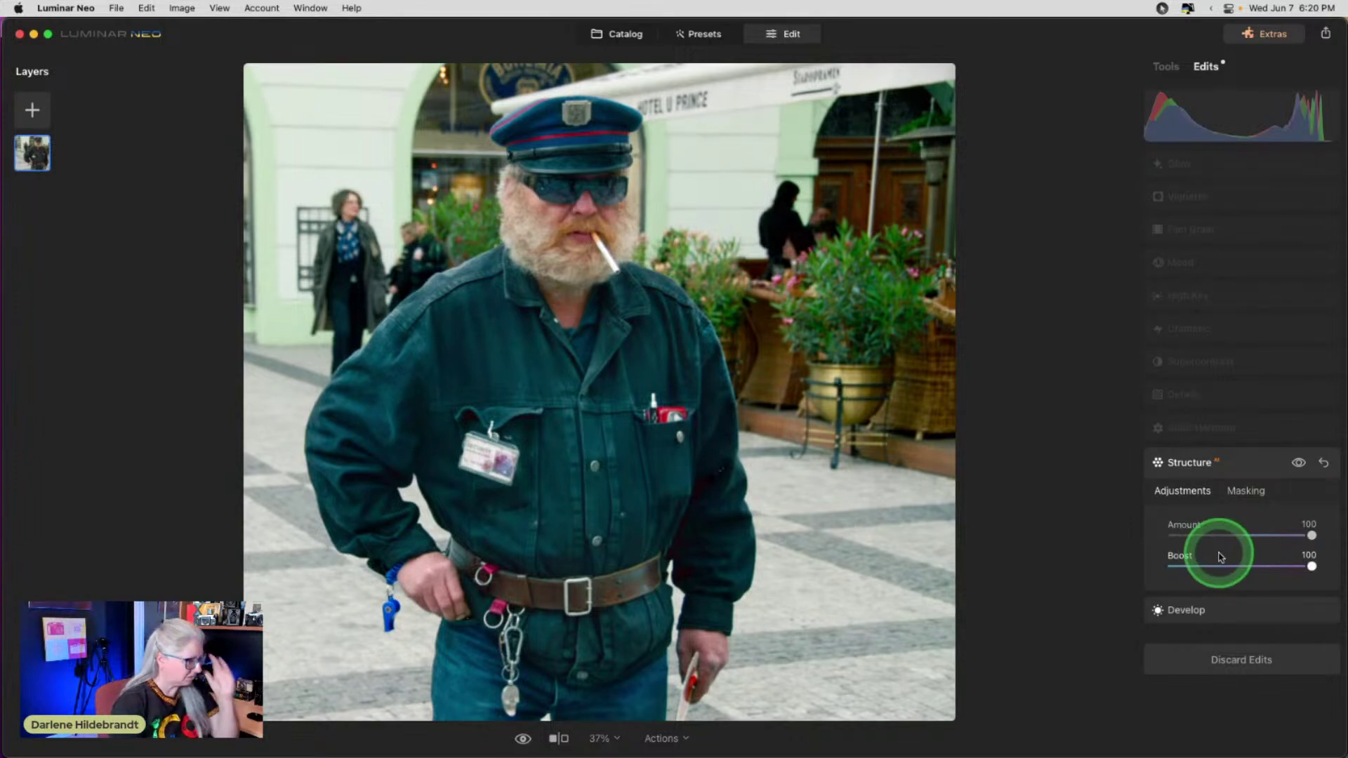
{"action": "key", "text": "super+="}
{"action": "key", "text": "super+="}
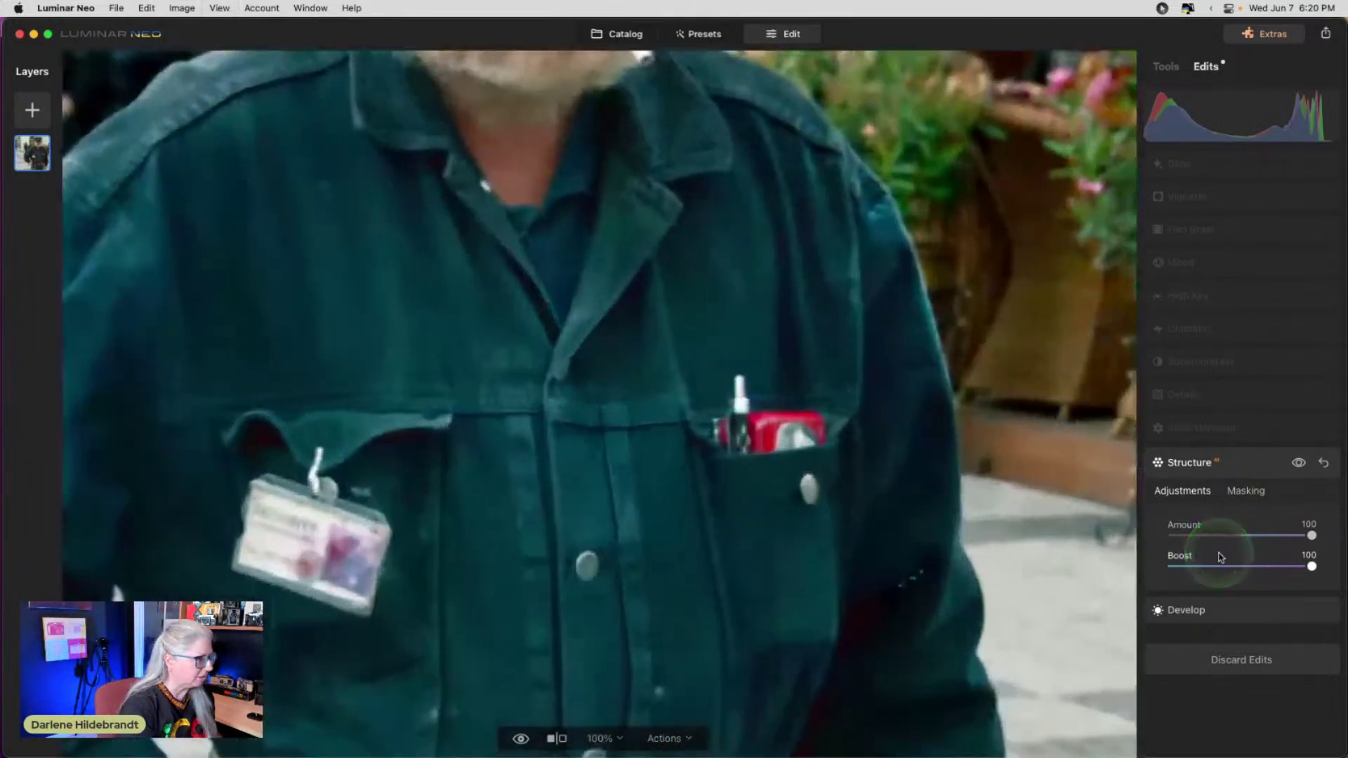
{"action": "scroll", "coordinate": [927, 317], "scroll_direction": "up", "scroll_amount": 8}
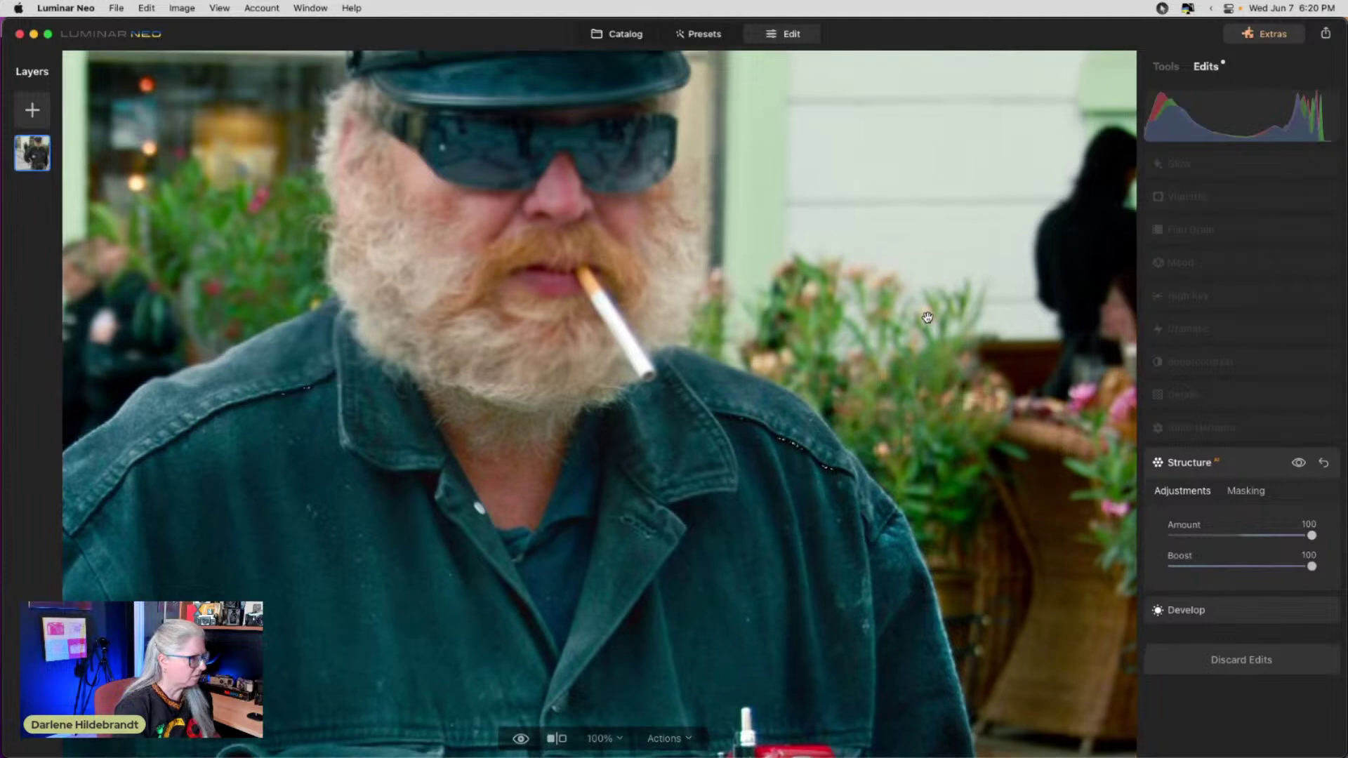
{"action": "scroll", "coordinate": [928, 317], "scroll_direction": "up", "scroll_amount": 3}
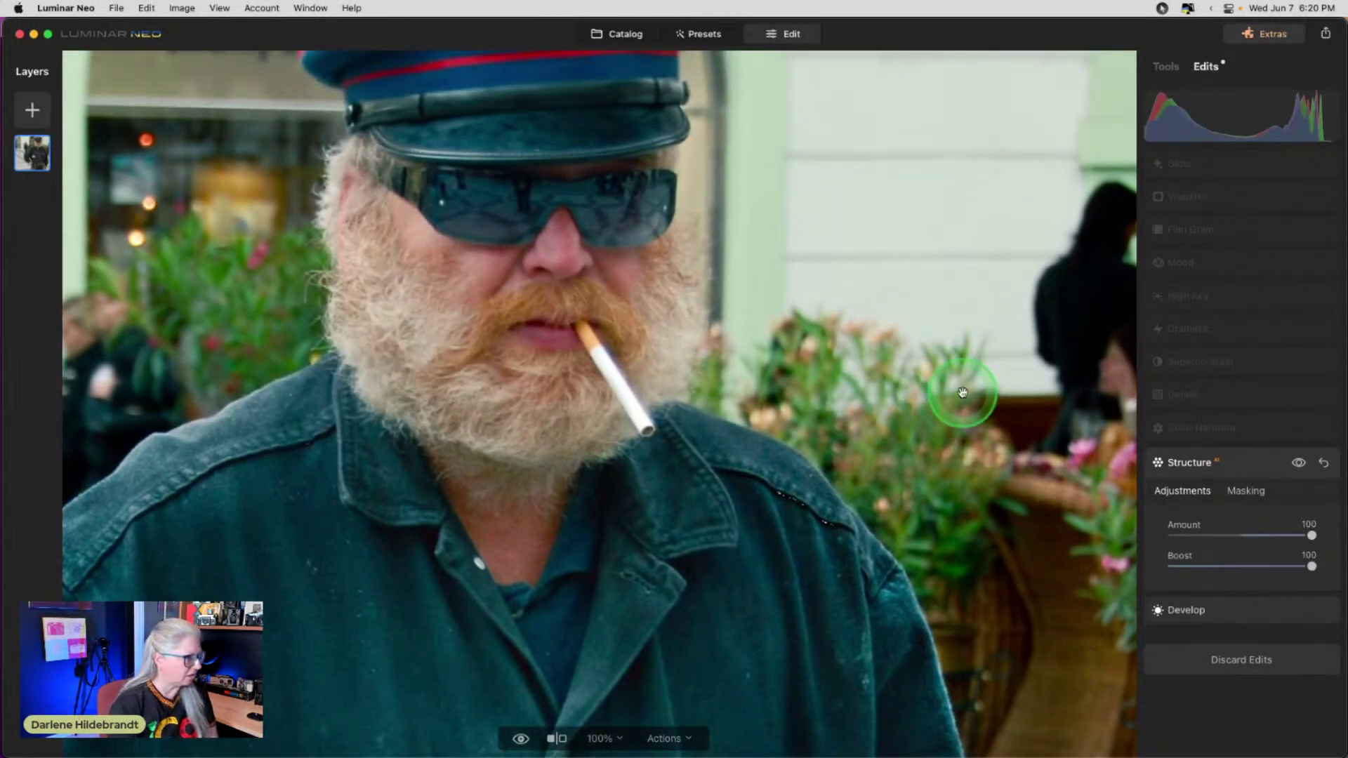
{"action": "left_click", "coordinate": [1295, 463]}
{"action": "left_click", "coordinate": [1297, 462]}
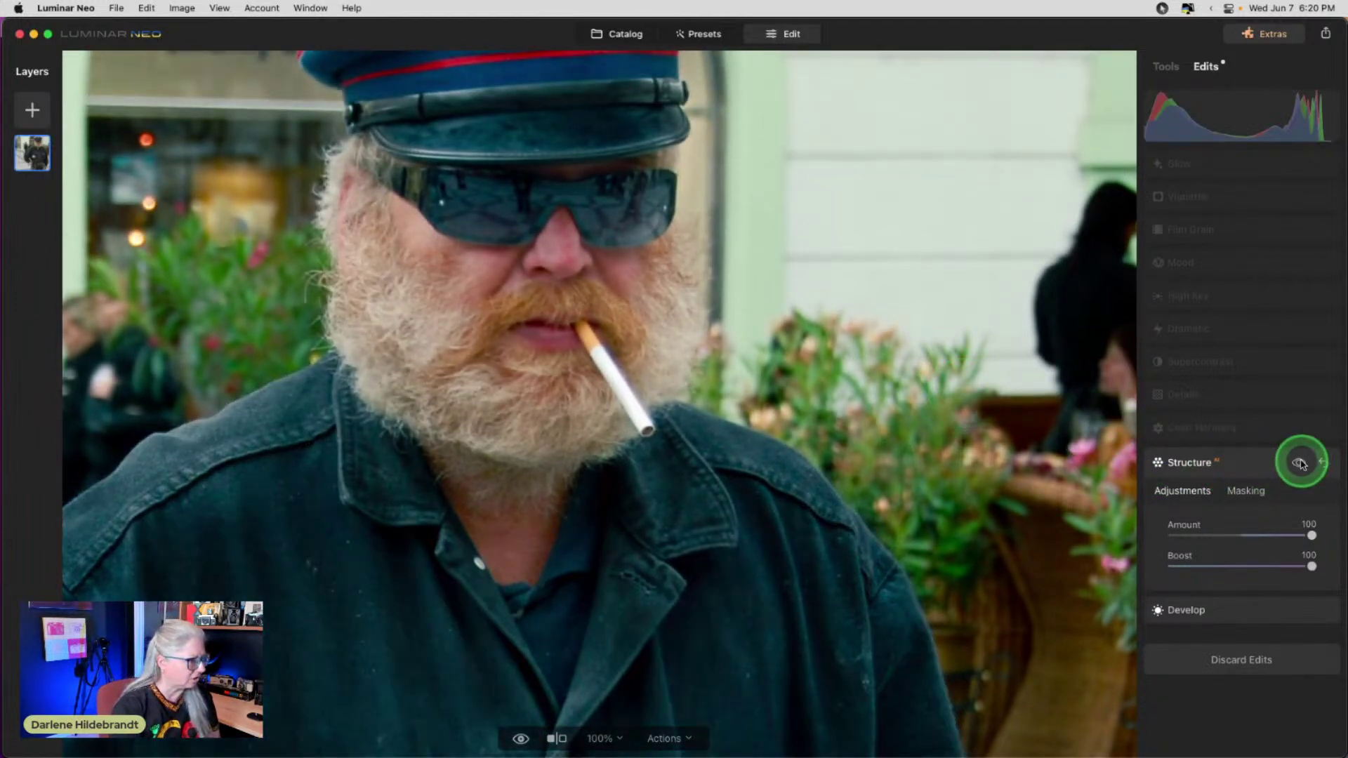
{"action": "left_click", "coordinate": [1299, 463]}
{"action": "left_click", "coordinate": [1300, 463]}
Set the Structure edit's Amount to 39 and Boost to 27, and compare the whole photo before and after.
{"action": "left_click_drag", "start_coordinate": [1230, 562], "coordinate": [1209, 563]}
{"action": "left_click", "coordinate": [1271, 536]}
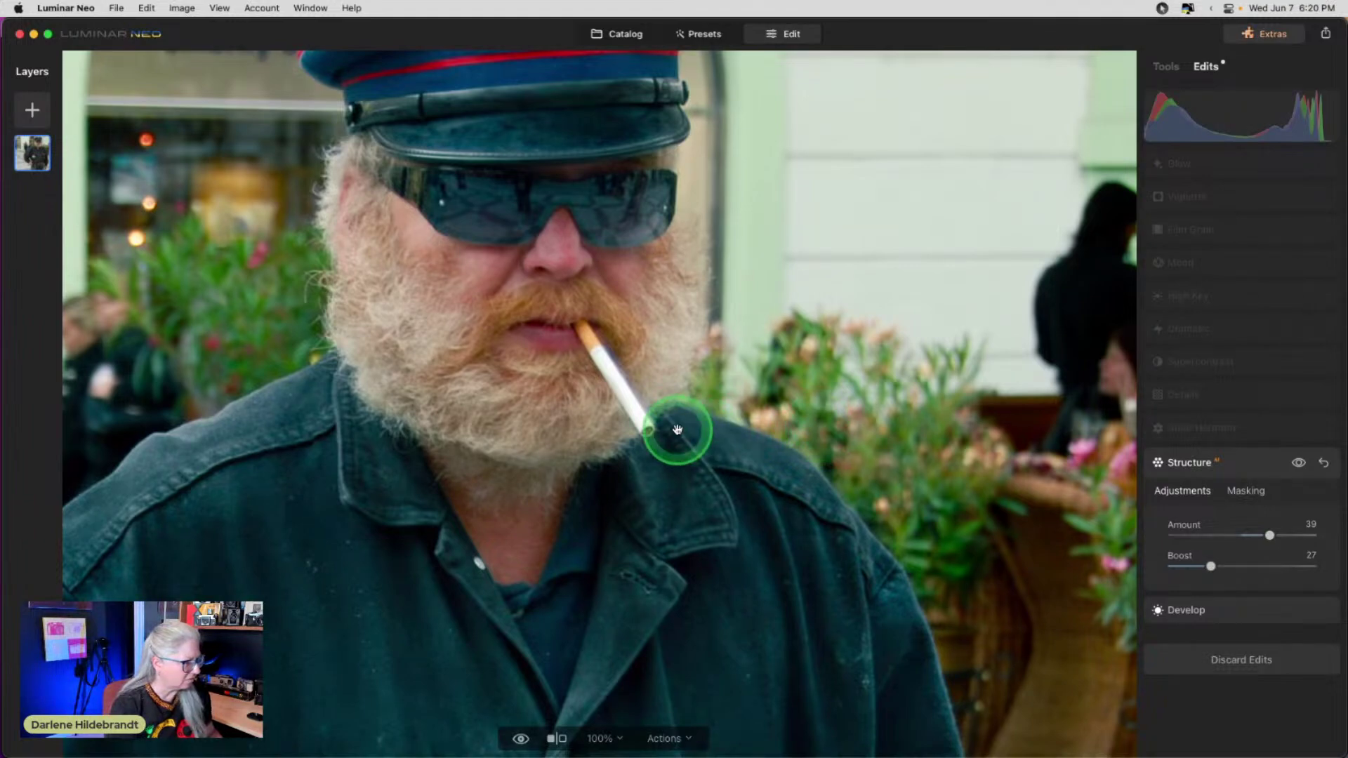
{"action": "left_click", "coordinate": [678, 430]}
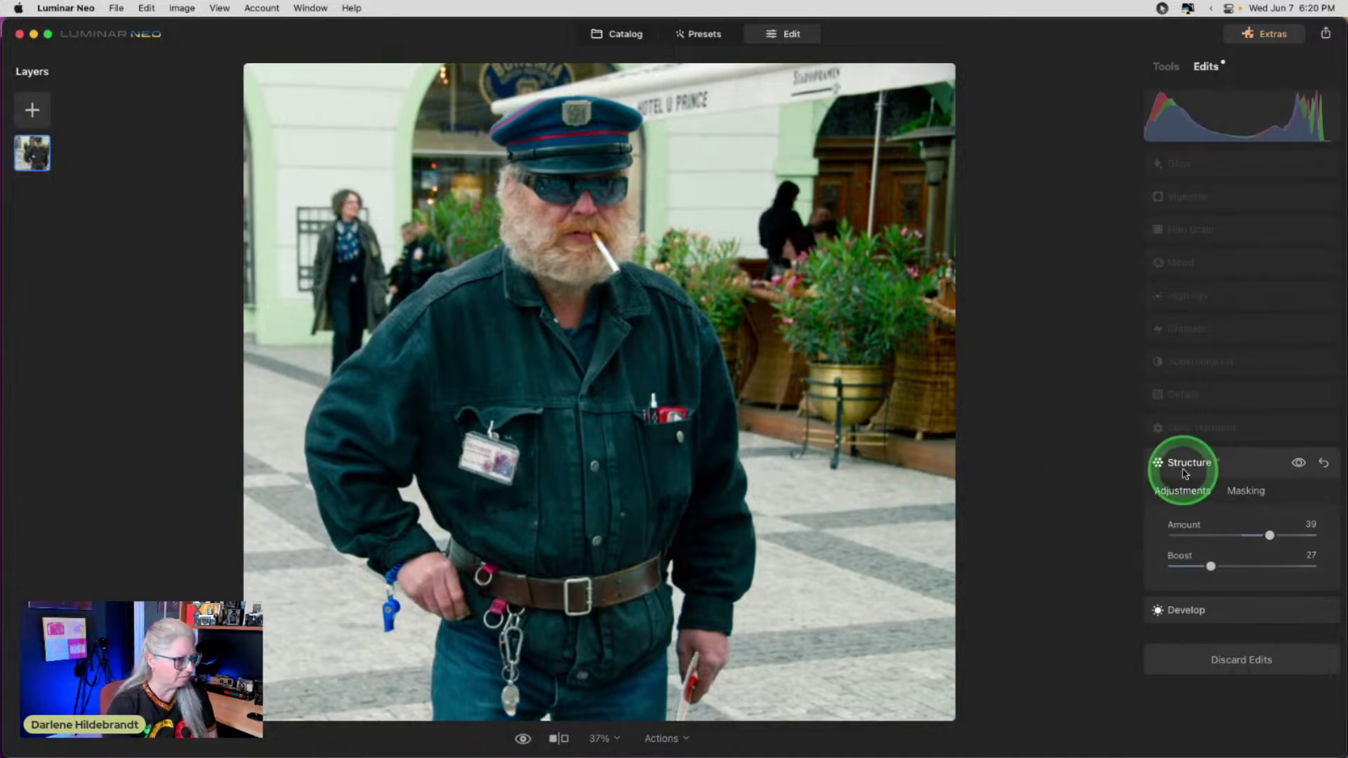
{"action": "key", "text": "backslash"}
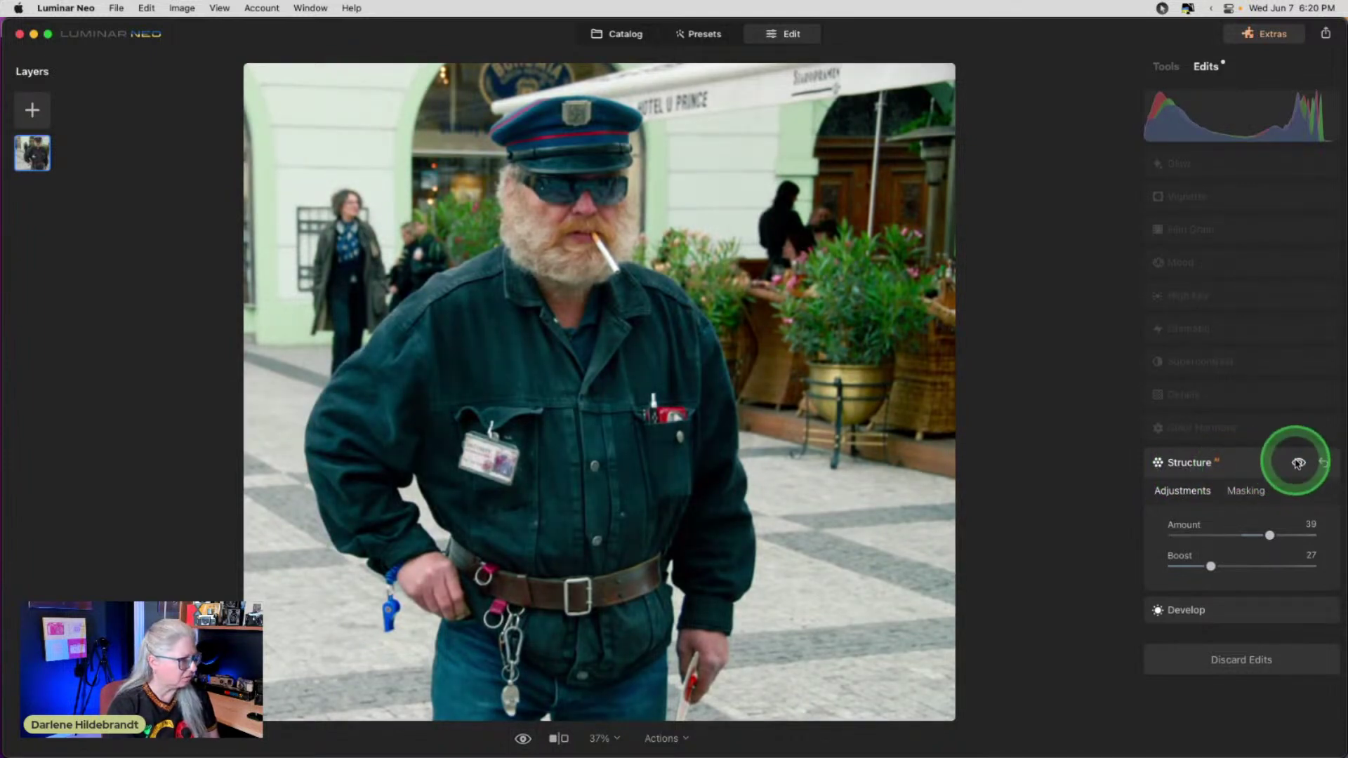
{"action": "left_click", "coordinate": [1298, 464]}
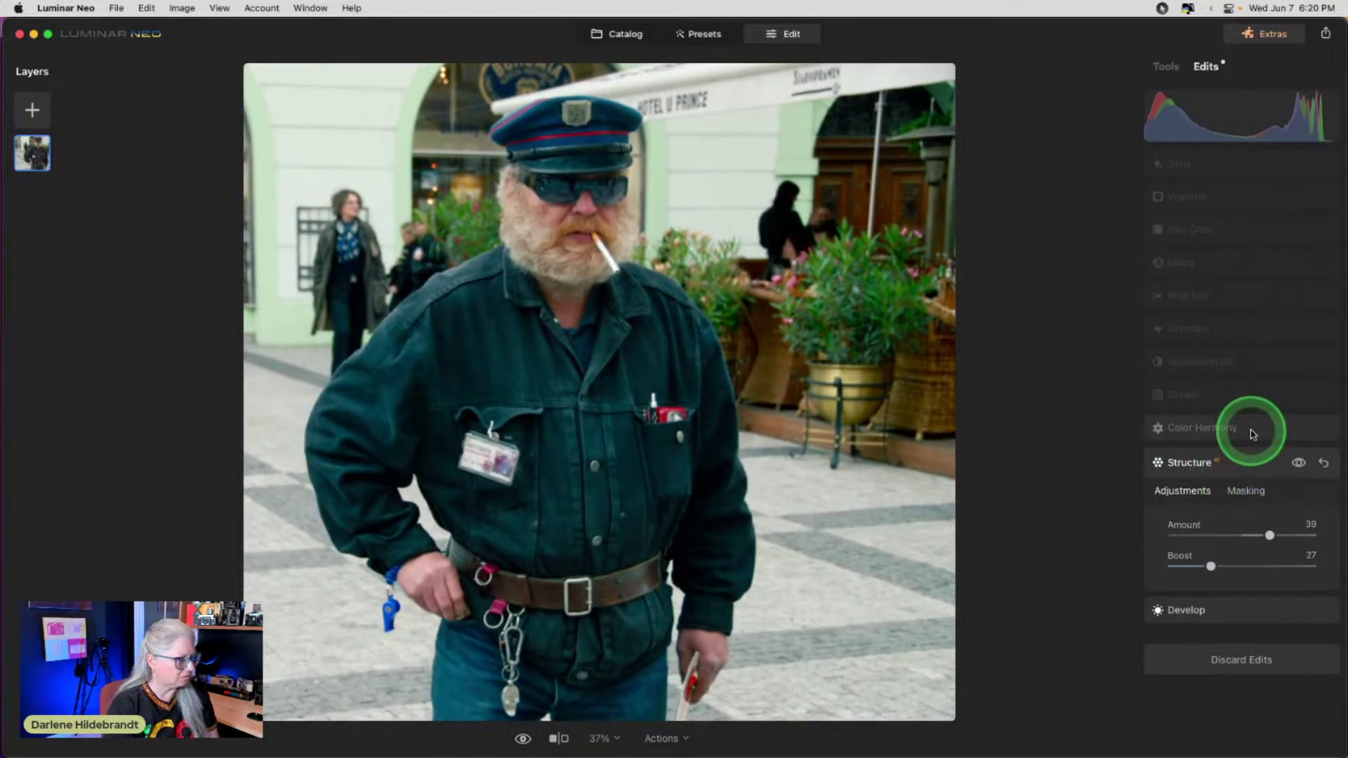
Open the Color Harmony edit and expand its Color Contrast, Split Color Warmth and Color Balance settings.
{"action": "left_click", "coordinate": [1254, 433]}
{"action": "left_click", "coordinate": [1194, 570]}
{"action": "scroll", "coordinate": [1167, 469], "scroll_direction": "down", "scroll_amount": 2}
{"action": "left_click", "coordinate": [1168, 588]}
{"action": "scroll", "coordinate": [1179, 533], "scroll_direction": "down", "scroll_amount": 2}
{"action": "left_click", "coordinate": [1188, 607]}
{"action": "scroll", "coordinate": [1205, 439], "scroll_direction": "down", "scroll_amount": 3}
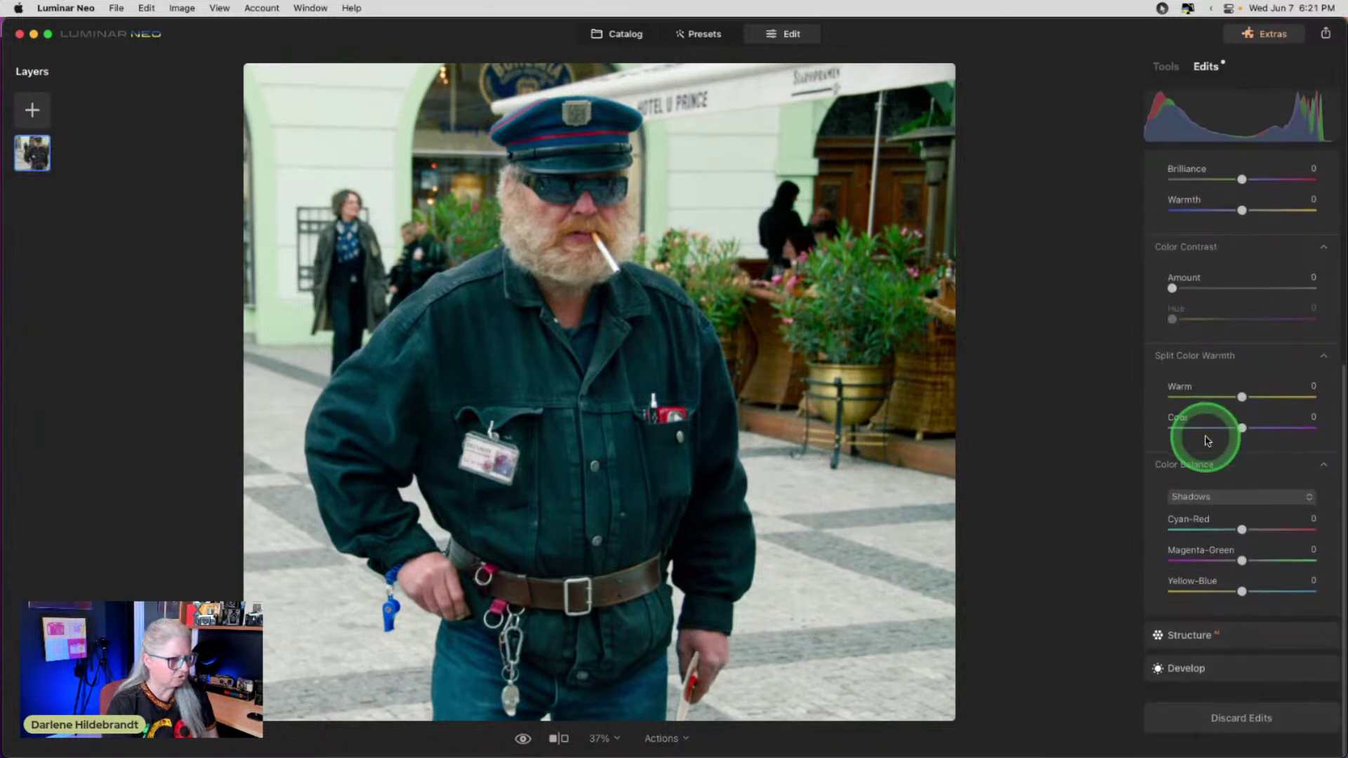
Look through Color Harmony's Color Balance settings for the midtones and highlights.
{"action": "left_click", "coordinate": [1207, 511]}
{"action": "left_click", "coordinate": [1191, 530]}
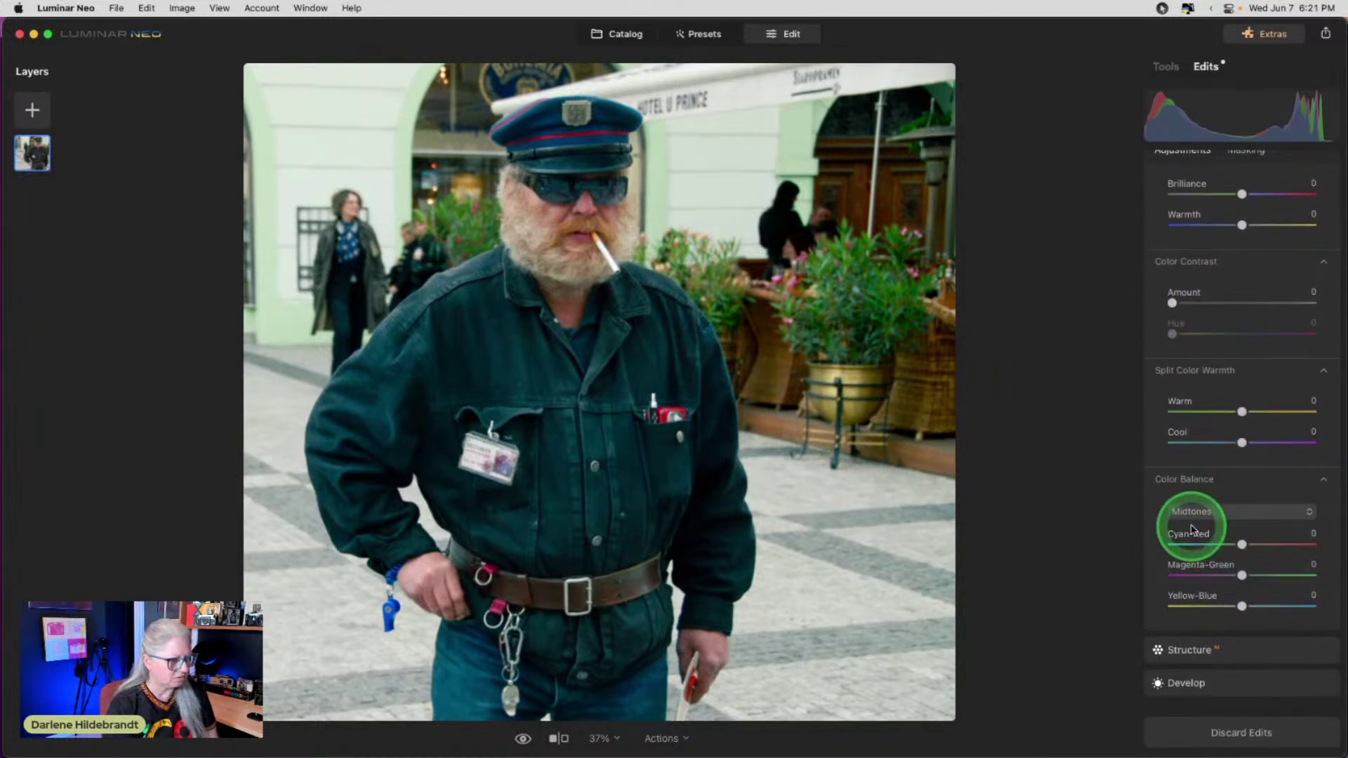
{"action": "left_click", "coordinate": [1209, 516]}
{"action": "left_click", "coordinate": [1192, 541]}
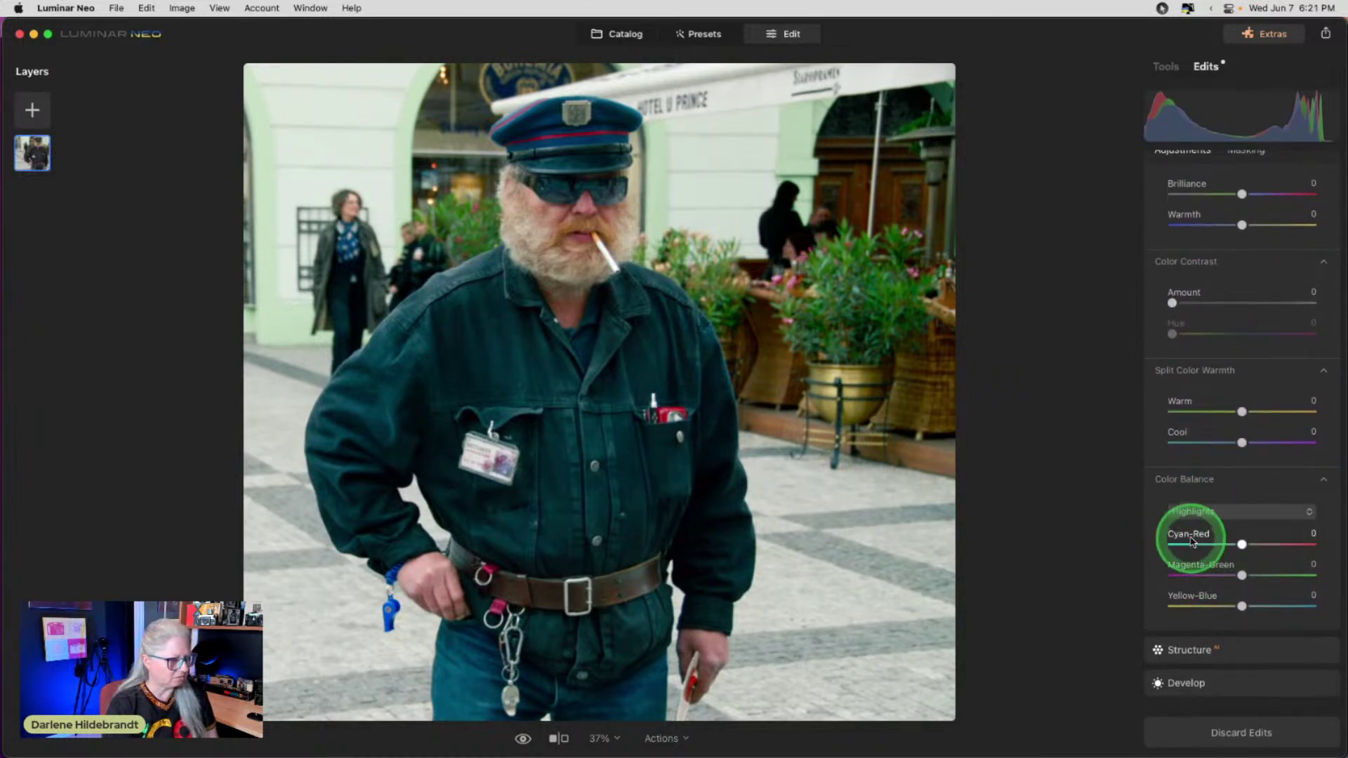
{"action": "scroll", "coordinate": [1191, 541], "scroll_direction": "up", "scroll_amount": 2}
{"action": "scroll", "coordinate": [1191, 541], "scroll_direction": "up", "scroll_amount": 3}
Set Color Harmony's Color Contrast to Amount 28 and Hue 66, and compare the photo with and without the edit.
{"action": "left_click", "coordinate": [1206, 501]}
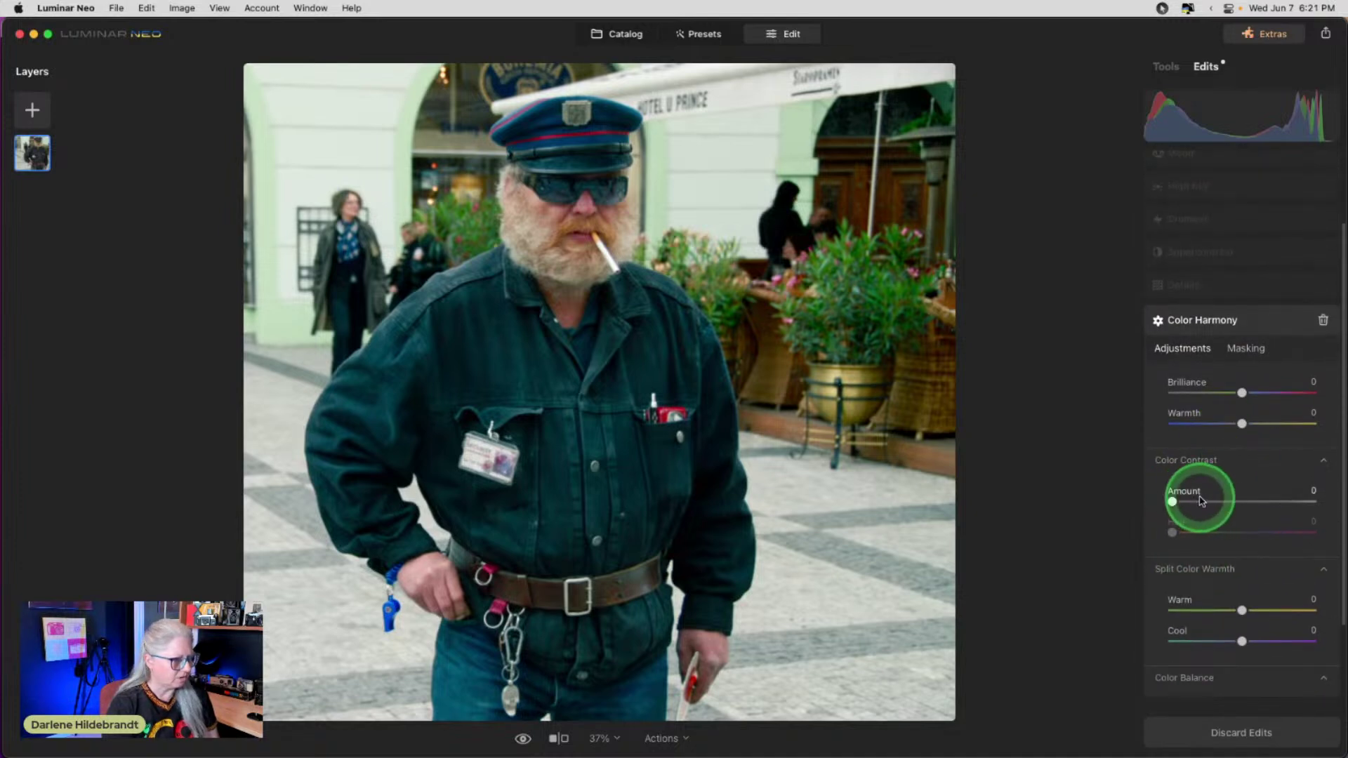
{"action": "left_click_drag", "start_coordinate": [1176, 534], "coordinate": [1213, 496]}
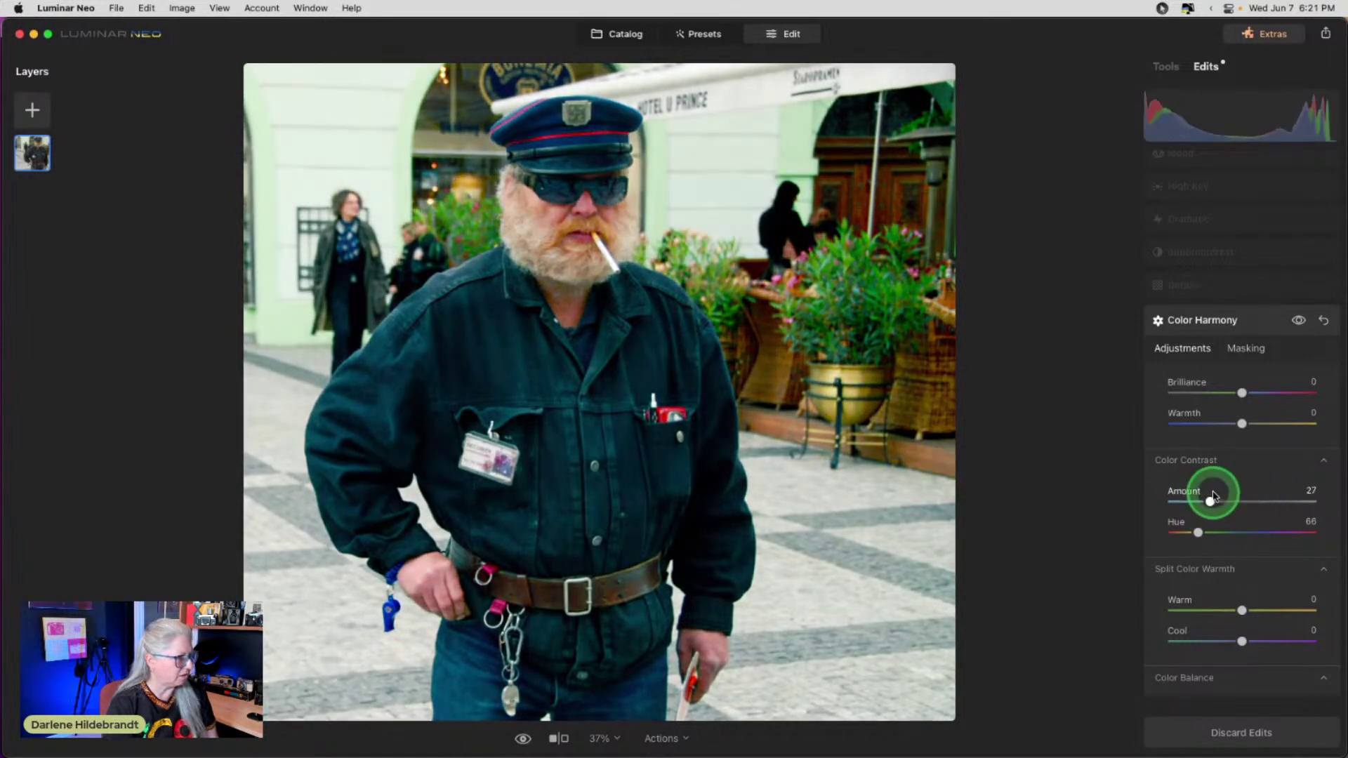
{"action": "left_click", "coordinate": [1298, 321]}
{"action": "left_click", "coordinate": [1298, 321]}
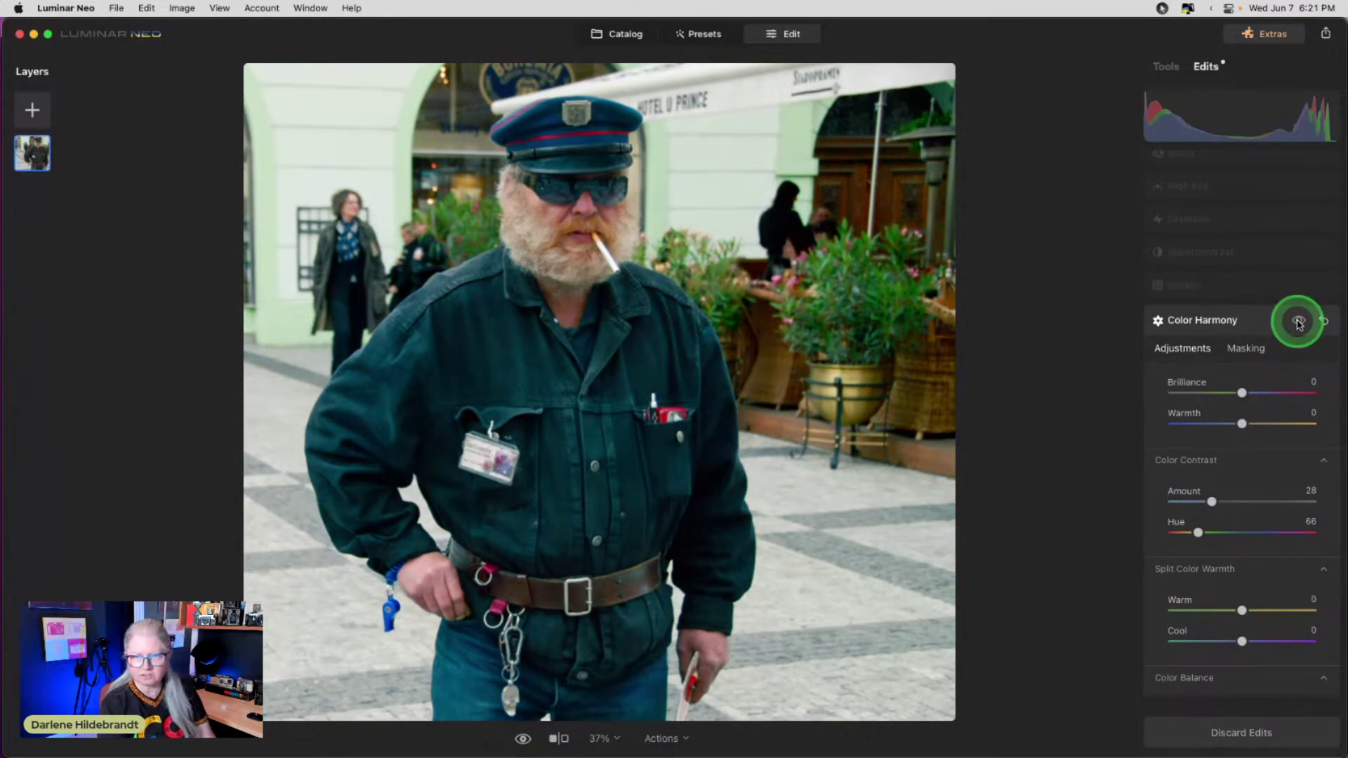
{"action": "left_click", "coordinate": [1298, 321]}
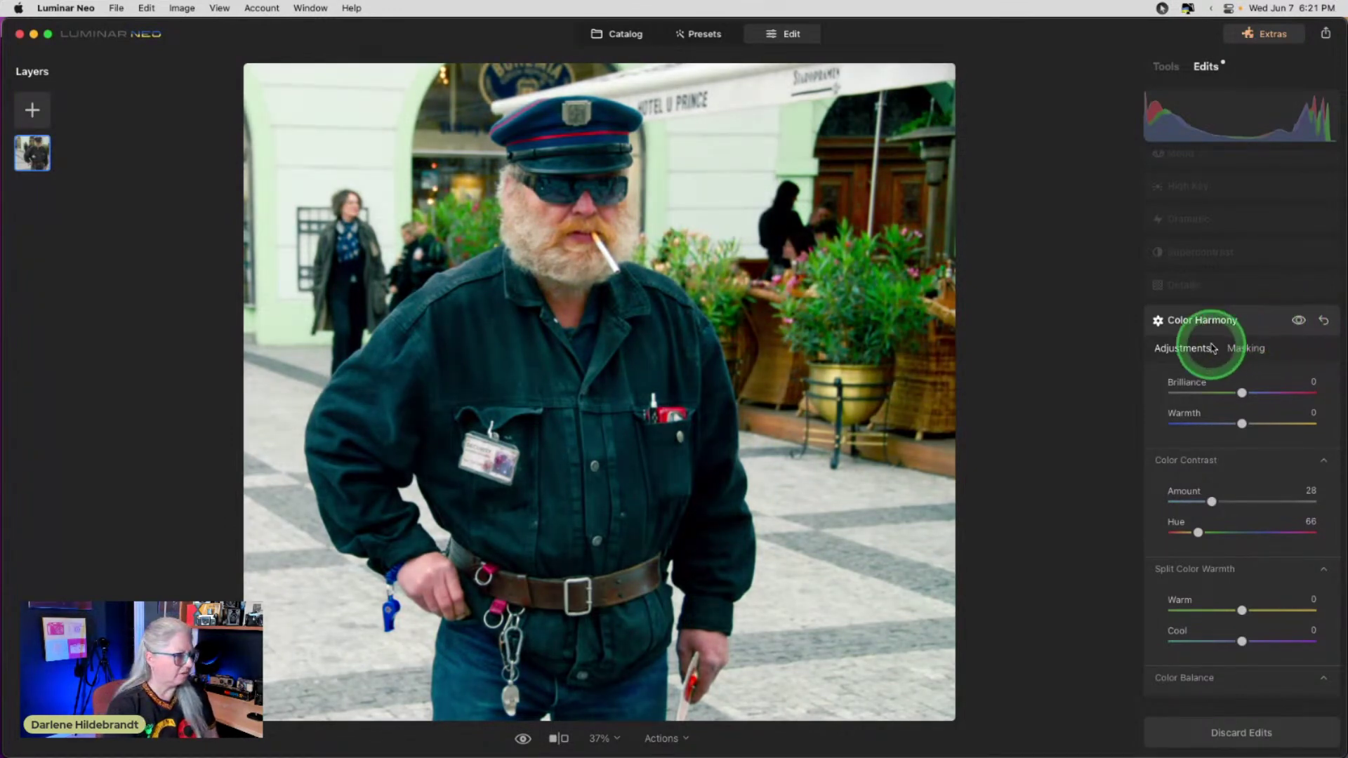
Paste the copied Human mask onto the Color Harmony edit.
{"action": "left_click", "coordinate": [1235, 350]}
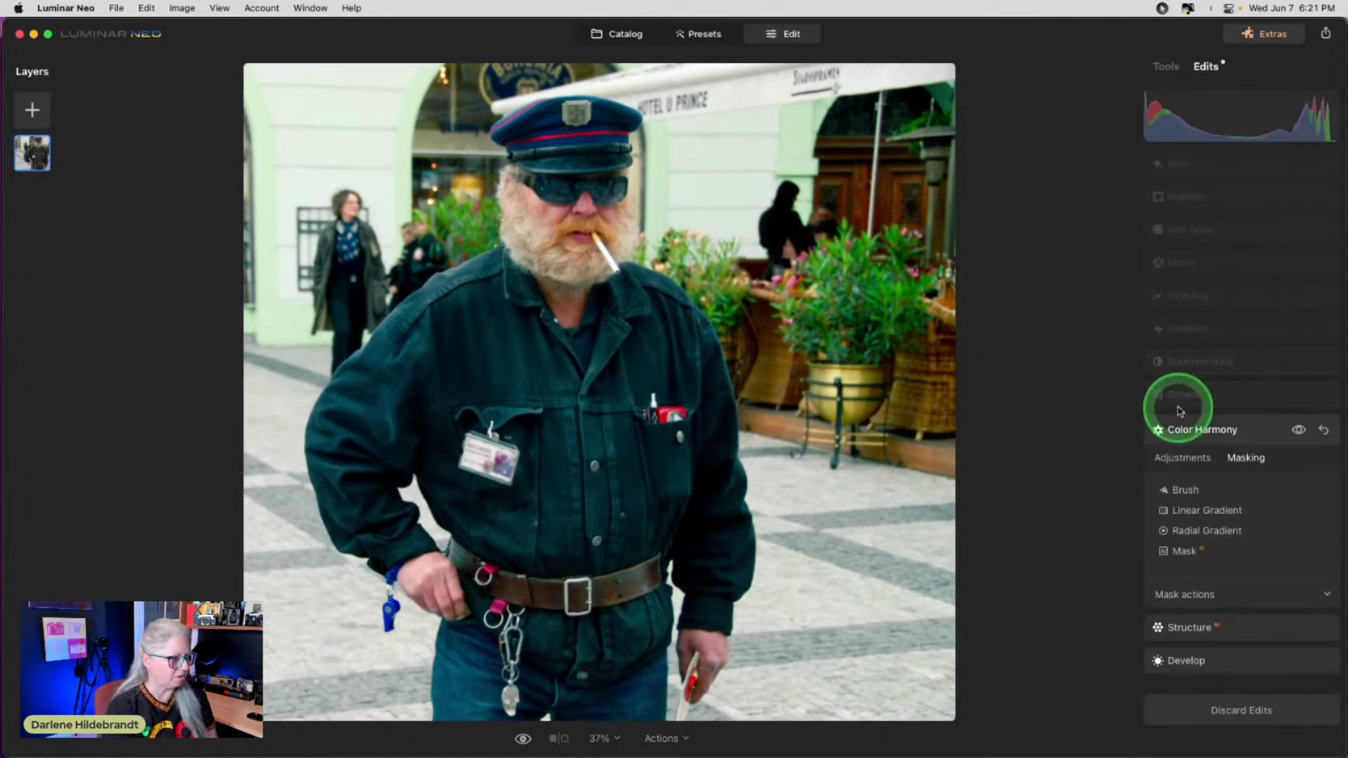
{"action": "left_click", "coordinate": [1184, 594]}
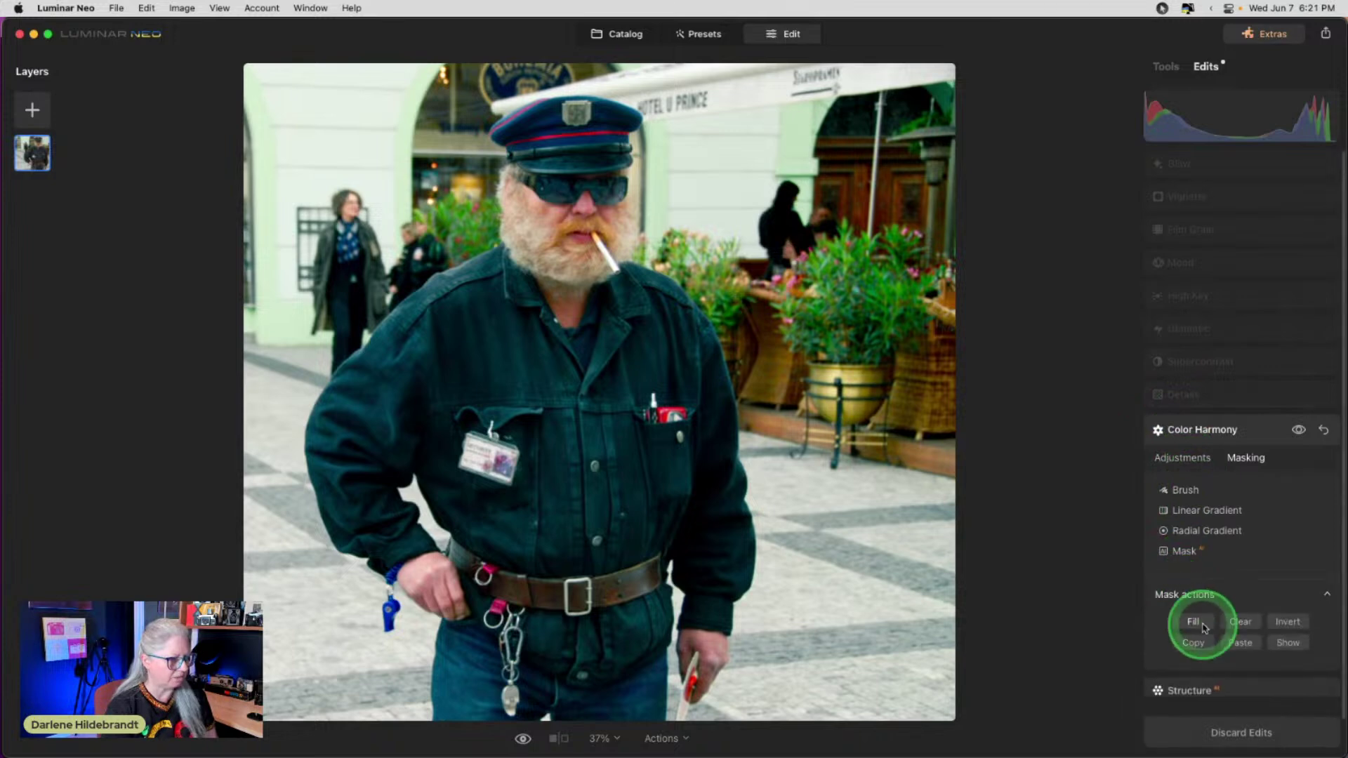
{"action": "left_click", "coordinate": [1237, 624]}
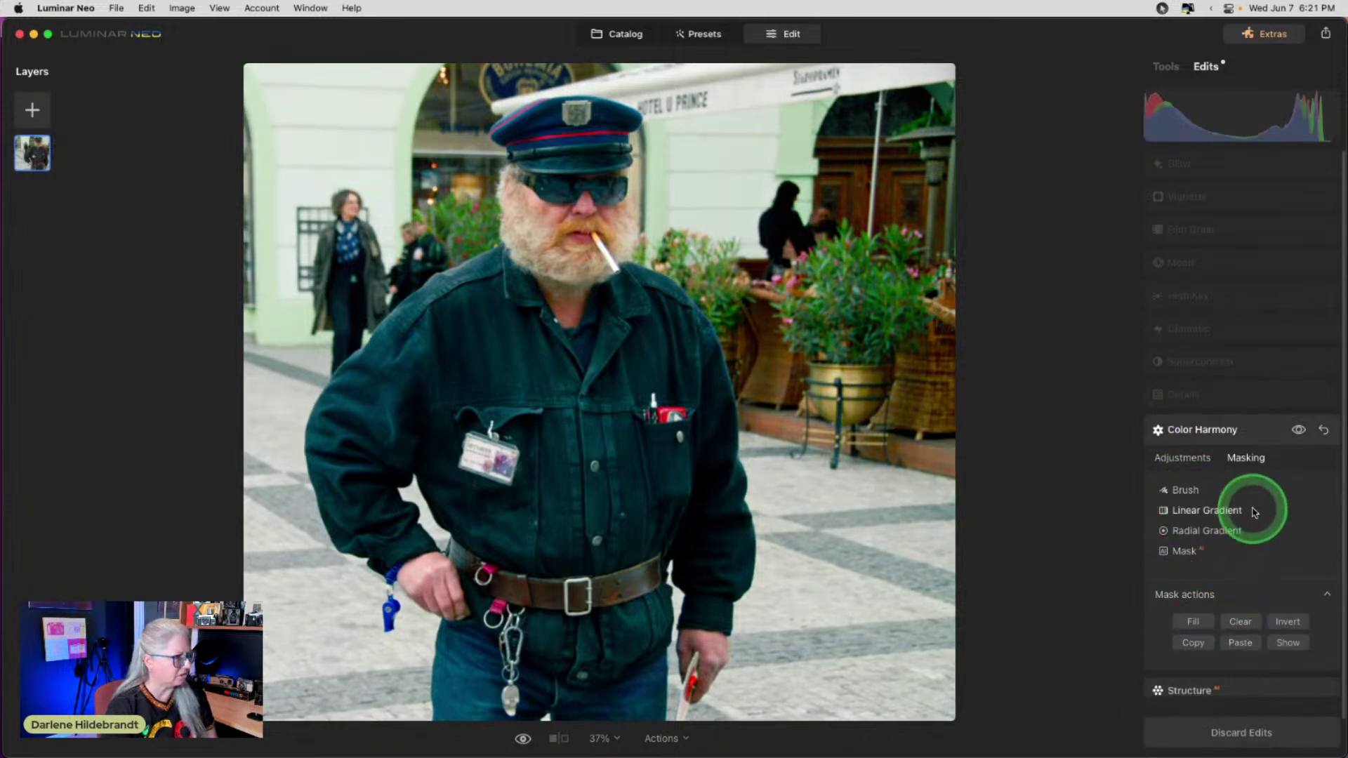
Open the Details edit and paste the copied Human mask onto it.
{"action": "left_click", "coordinate": [1234, 402]}
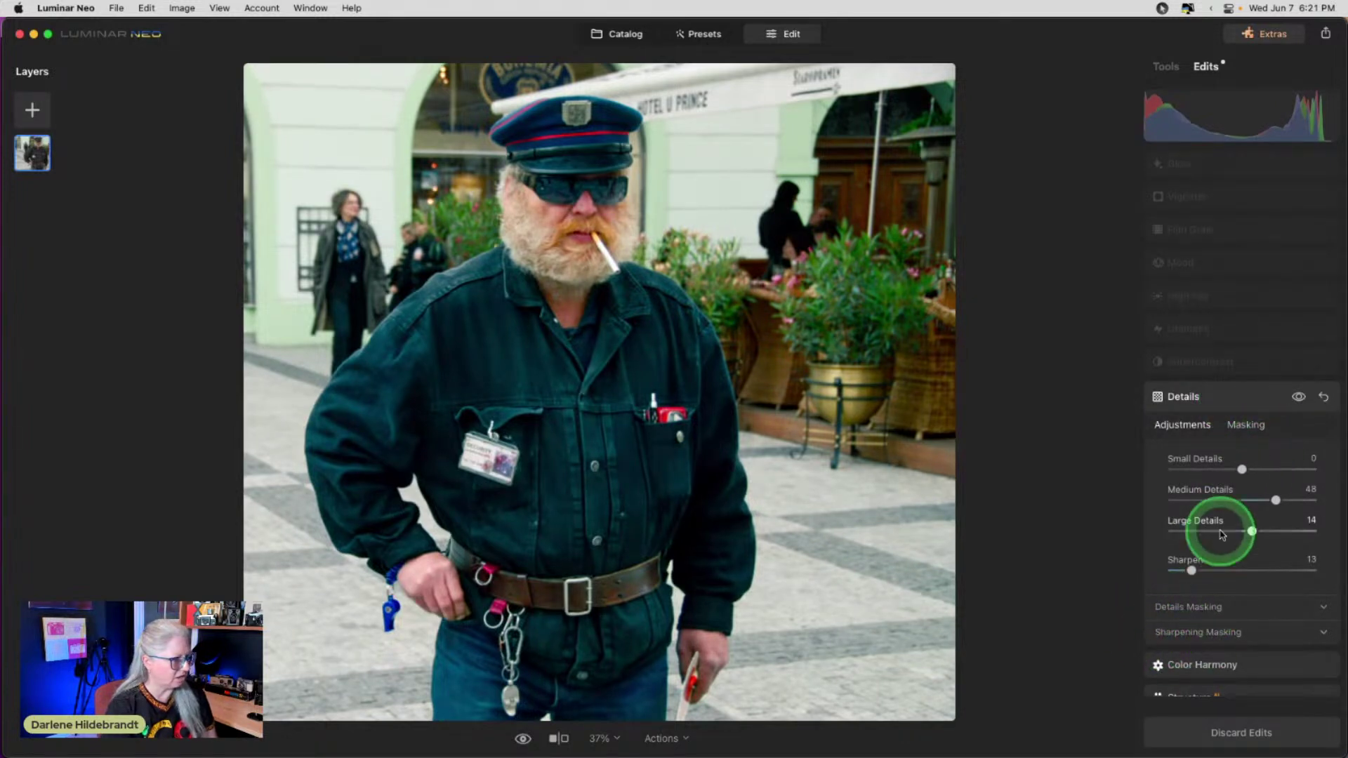
{"action": "left_click", "coordinate": [1254, 428]}
{"action": "left_click", "coordinate": [1179, 560]}
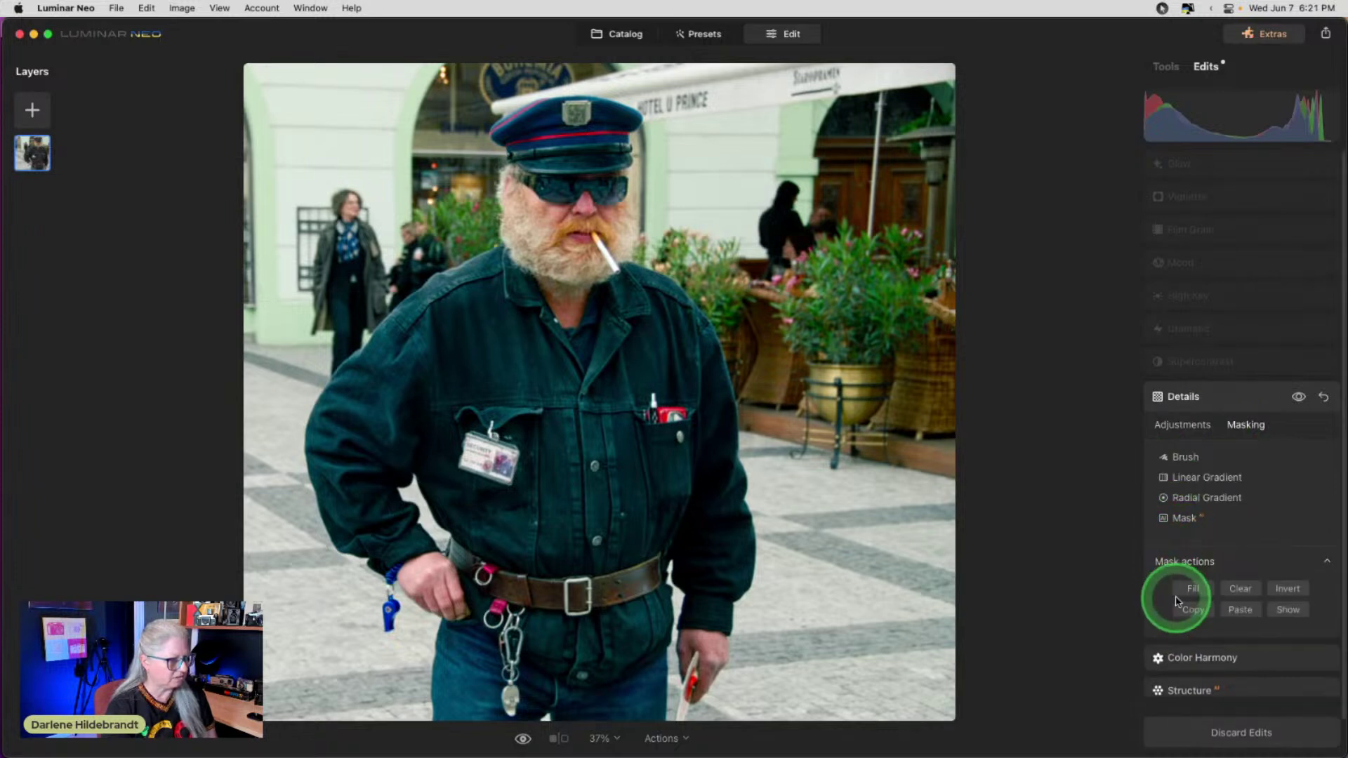
Open the Supercontrast edit and repeatedly compare the photo with and without it.
{"action": "left_click", "coordinate": [1228, 361]}
{"action": "left_click", "coordinate": [1298, 366]}
{"action": "left_click", "coordinate": [1299, 365]}
{"action": "left_click", "coordinate": [1299, 365]}
{"action": "left_click", "coordinate": [1299, 365]}
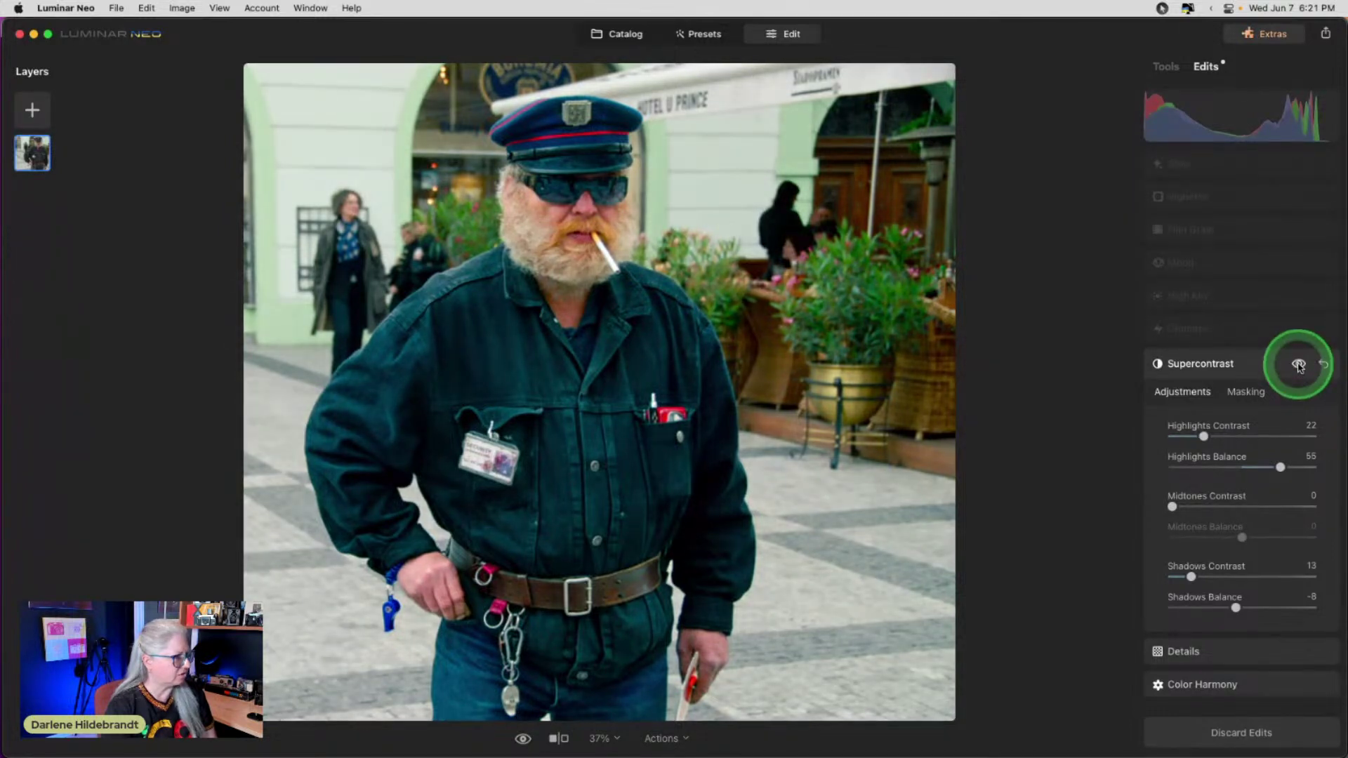
{"action": "left_click", "coordinate": [1298, 365]}
{"action": "left_click", "coordinate": [1299, 365]}
{"action": "left_click", "coordinate": [1298, 365]}
{"action": "left_click", "coordinate": [1299, 365]}
{"action": "left_click", "coordinate": [1298, 365]}
{"action": "left_click", "coordinate": [1299, 365]}
{"action": "left_click", "coordinate": [1299, 365]}
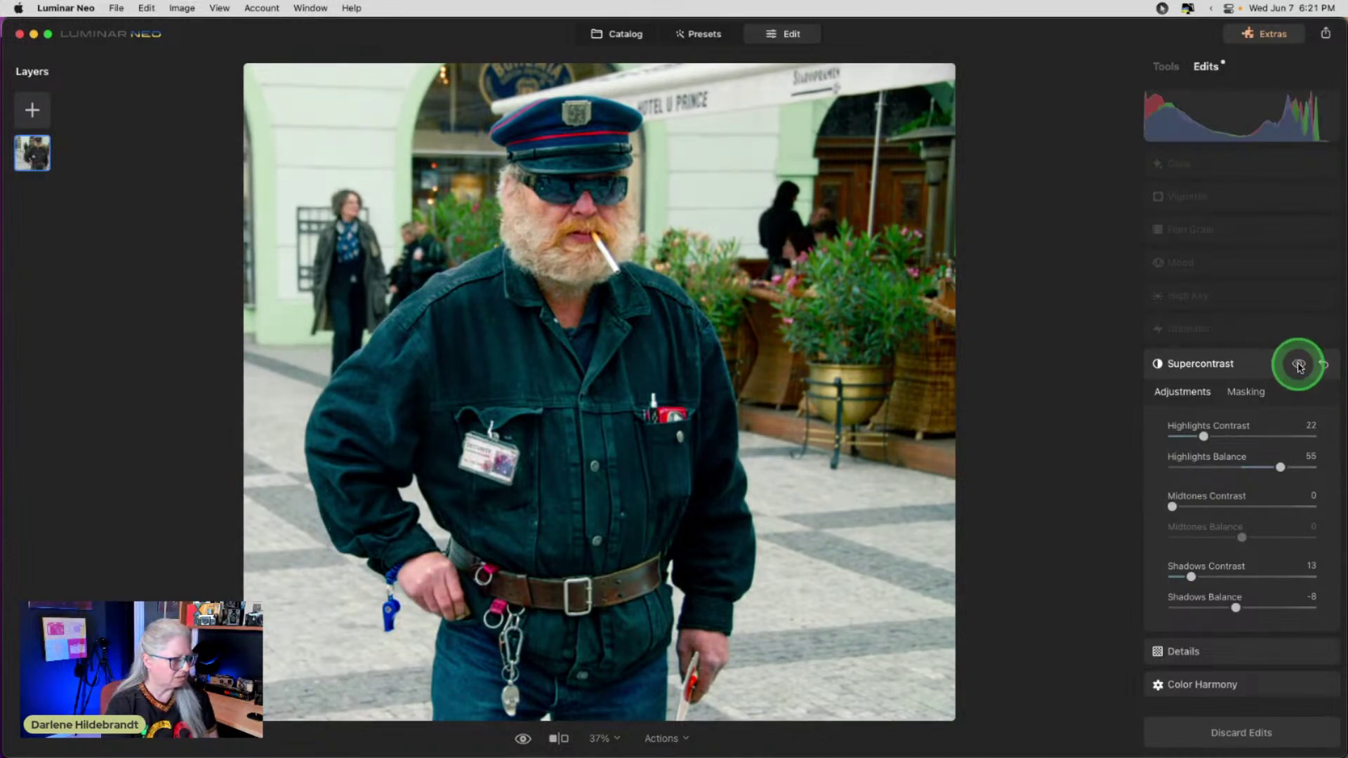
Adjust Supercontrast's Highlights Contrast and lower its Shadows Contrast.
{"action": "left_click", "coordinate": [1206, 433]}
{"action": "left_click_drag", "start_coordinate": [1191, 577], "coordinate": [1178, 577]}
{"action": "left_click_drag", "start_coordinate": [1297, 368], "coordinate": [1239, 345]}
Open the Dramatic edit, set its Amount to 30 and compare the photo with and without it.
{"action": "left_click", "coordinate": [1239, 342]}
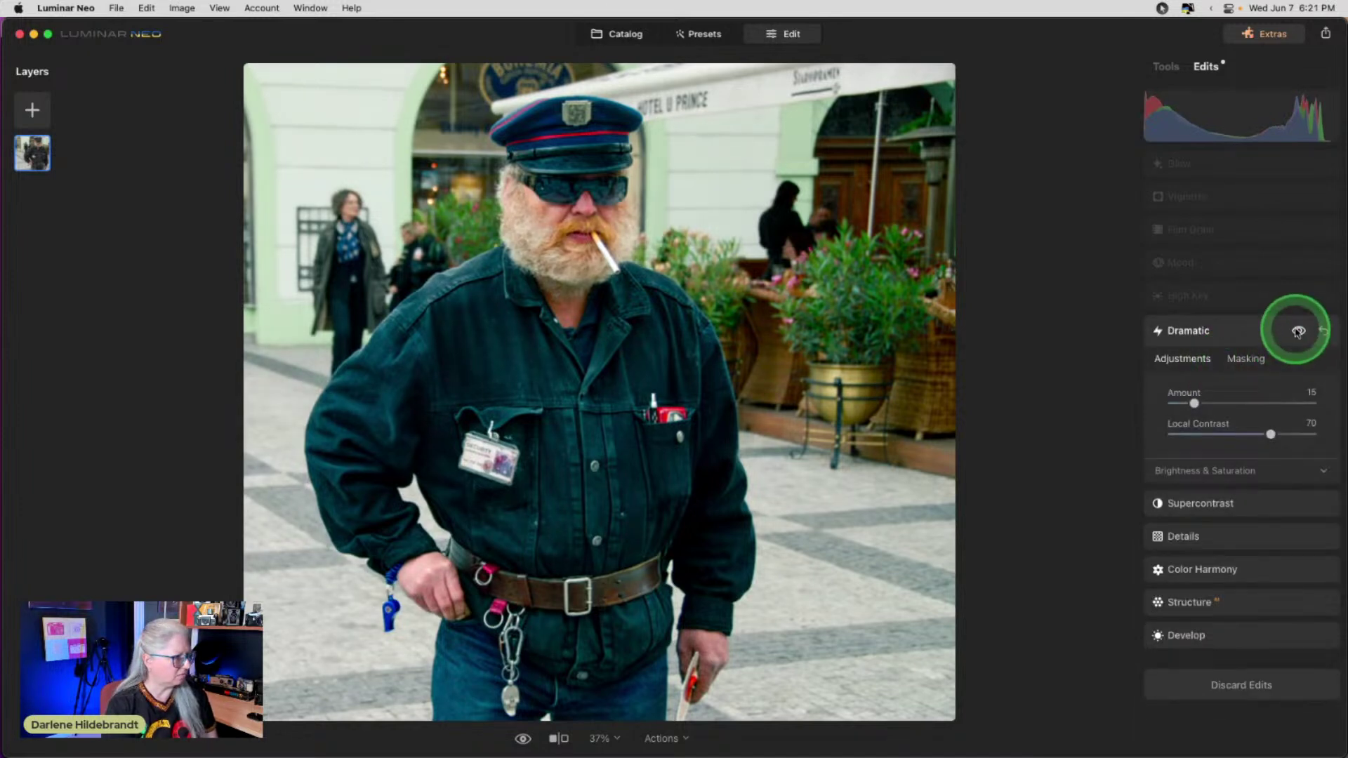
{"action": "left_click", "coordinate": [1198, 469]}
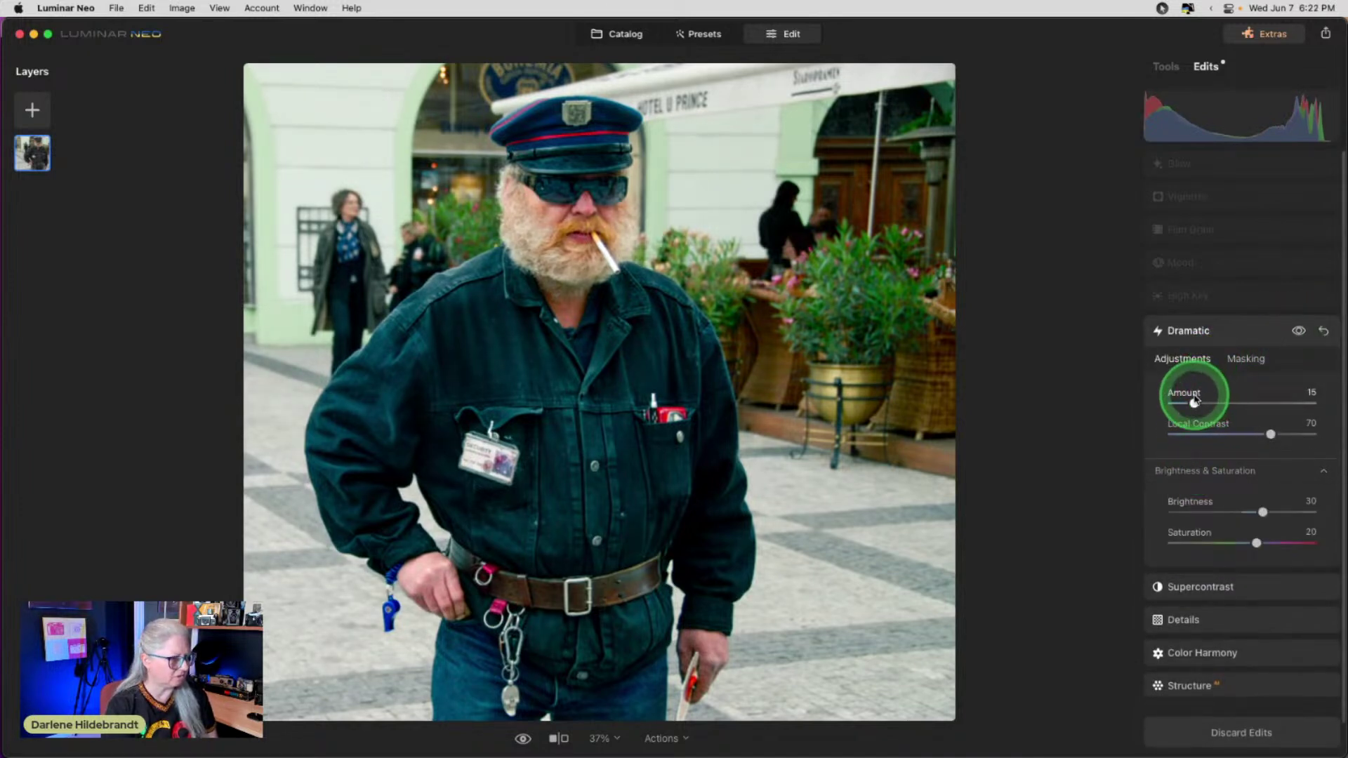
{"action": "mouse_move", "coordinate": [1204, 401]}
{"action": "left_mouse_down"}
{"action": "mouse_move", "coordinate": [1237, 400]}
{"action": "mouse_move", "coordinate": [1212, 399]}
{"action": "left_mouse_up"}
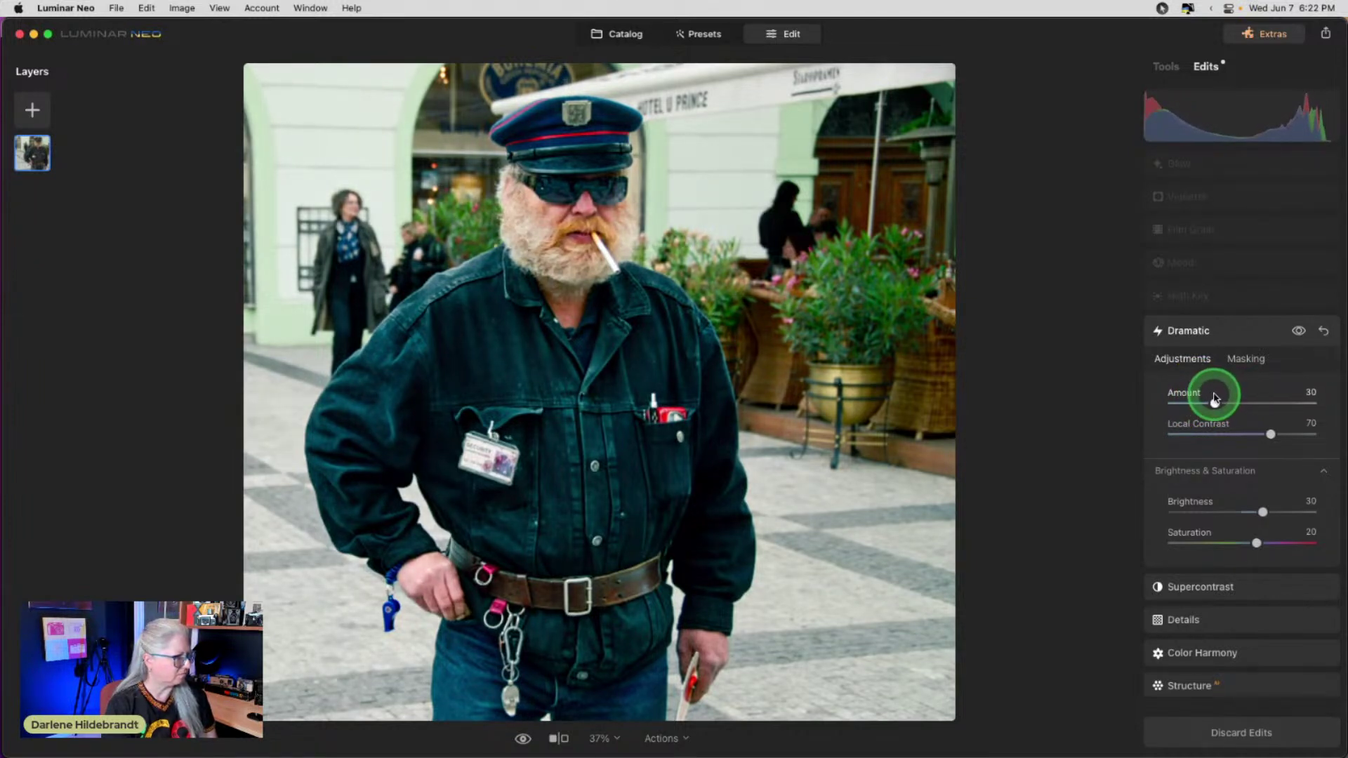
{"action": "left_click", "coordinate": [1299, 331]}
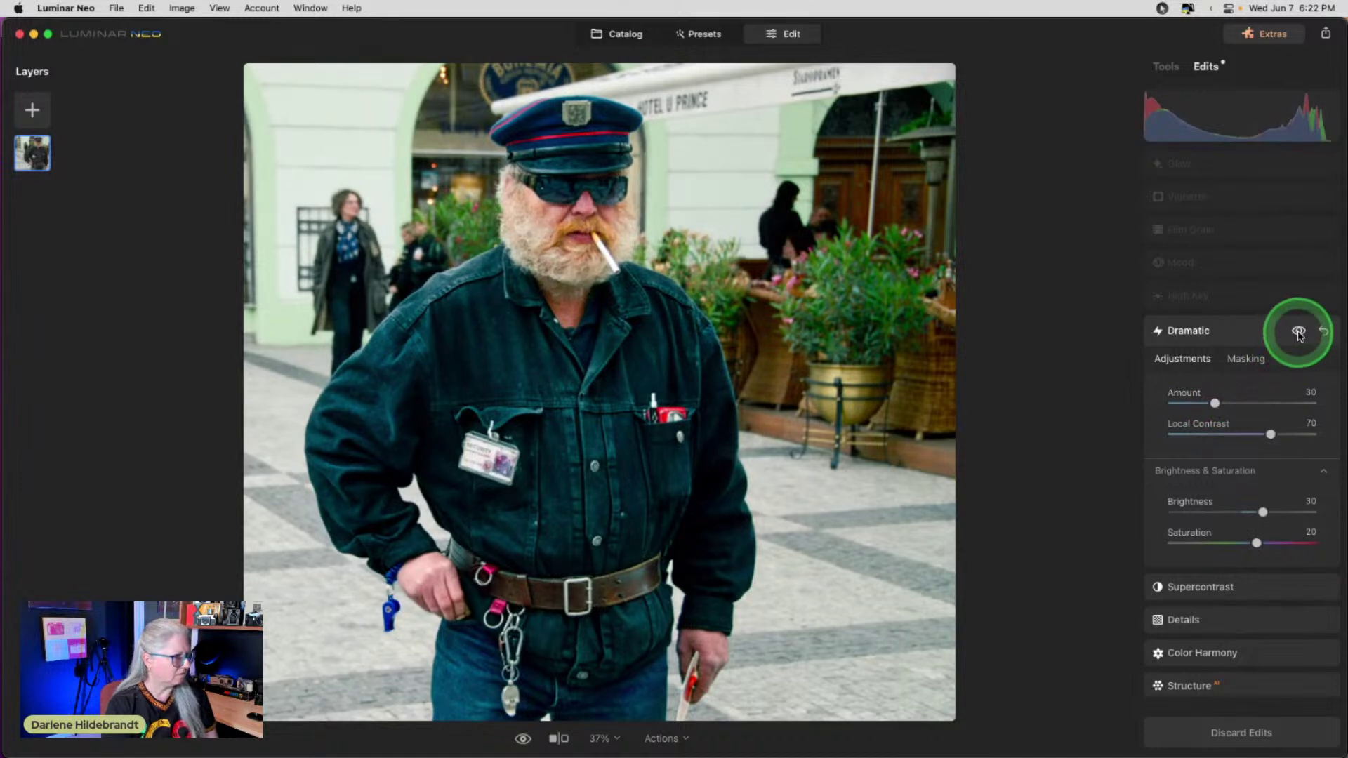
Paste the copied Human mask onto the Dramatic edit.
{"action": "left_click", "coordinate": [1245, 357]}
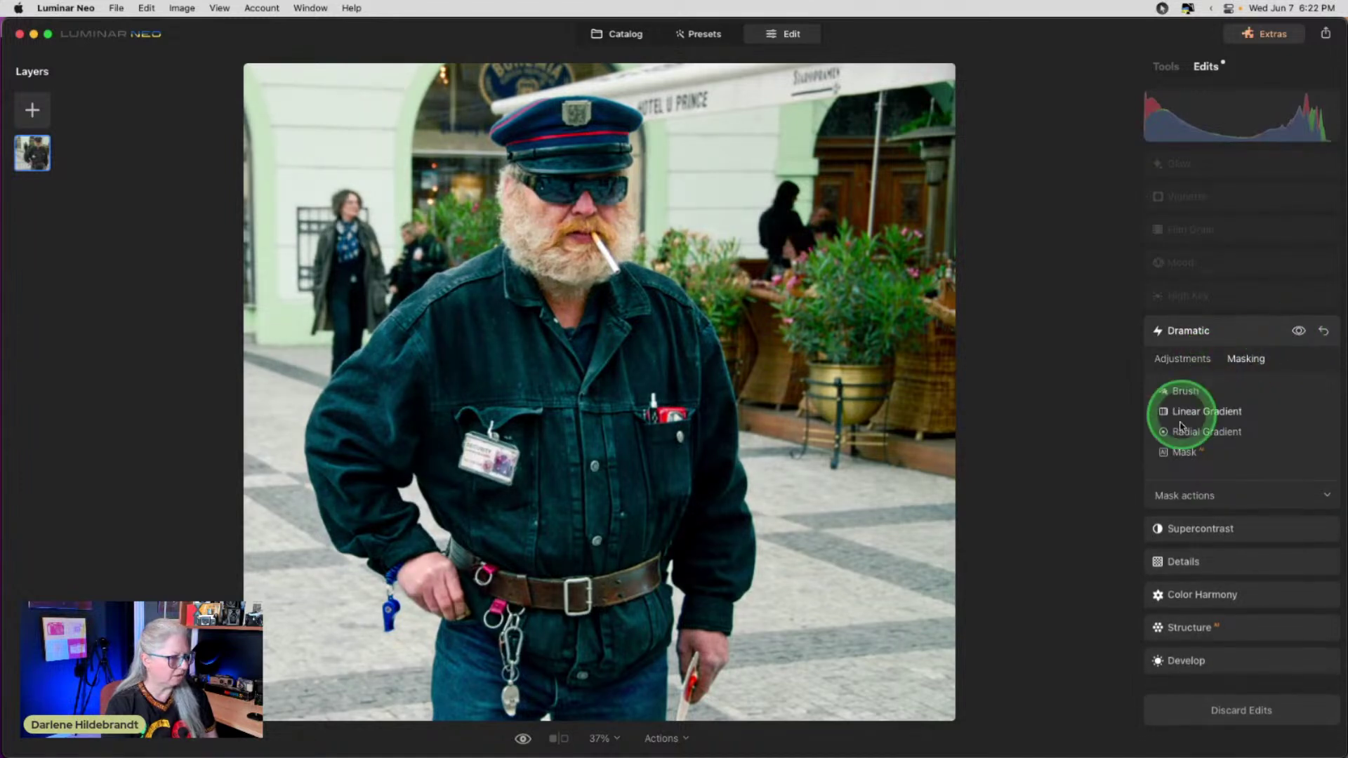
{"action": "left_click", "coordinate": [1184, 495]}
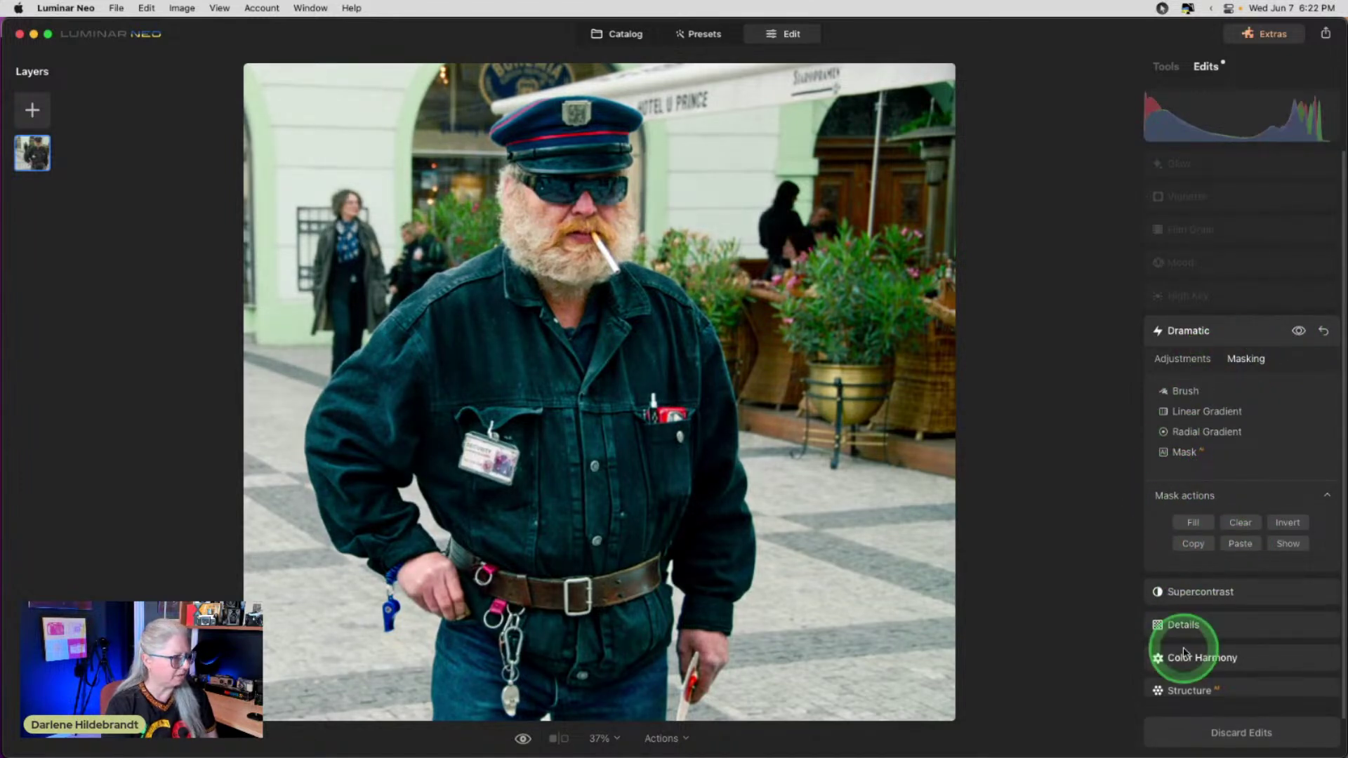
Open the High Key edit and set Blacks to 41, Dynamic High Key to 69 and Amount to 19.
{"action": "left_click", "coordinate": [1233, 300]}
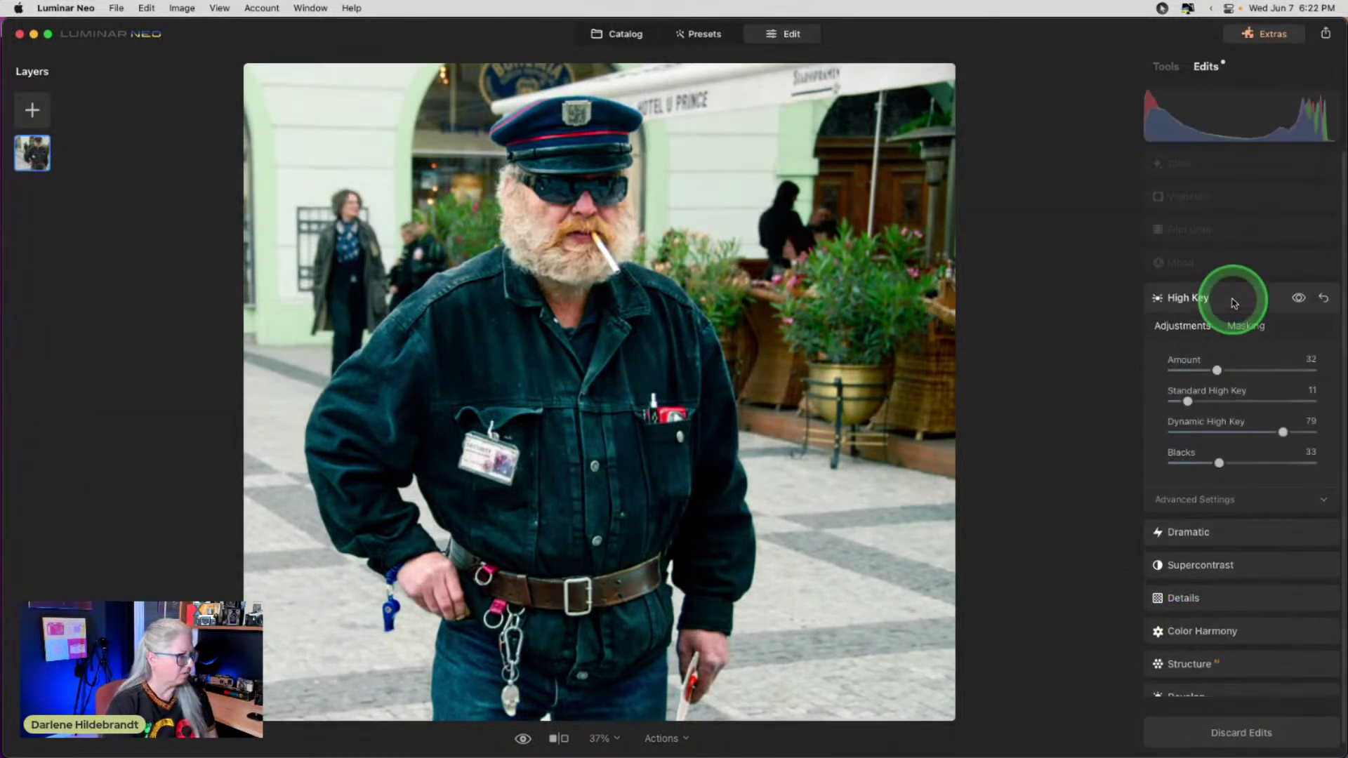
{"action": "left_click", "coordinate": [1217, 498]}
{"action": "left_click", "coordinate": [1298, 299]}
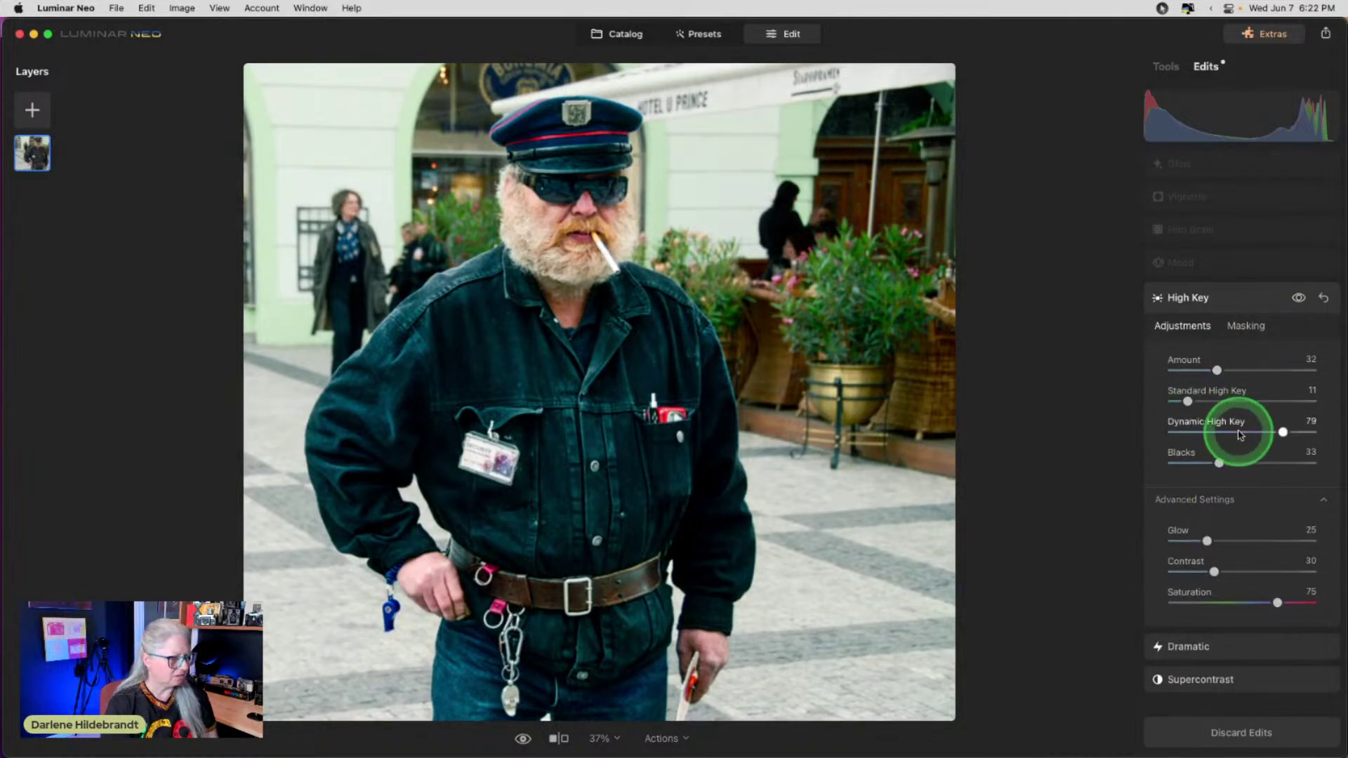
{"action": "mouse_move", "coordinate": [1237, 455]}
{"action": "left_mouse_down"}
{"action": "mouse_move", "coordinate": [1186, 455]}
{"action": "mouse_move", "coordinate": [1228, 462]}
{"action": "mouse_move", "coordinate": [1282, 431]}
{"action": "mouse_move", "coordinate": [1246, 430]}
{"action": "left_mouse_up"}
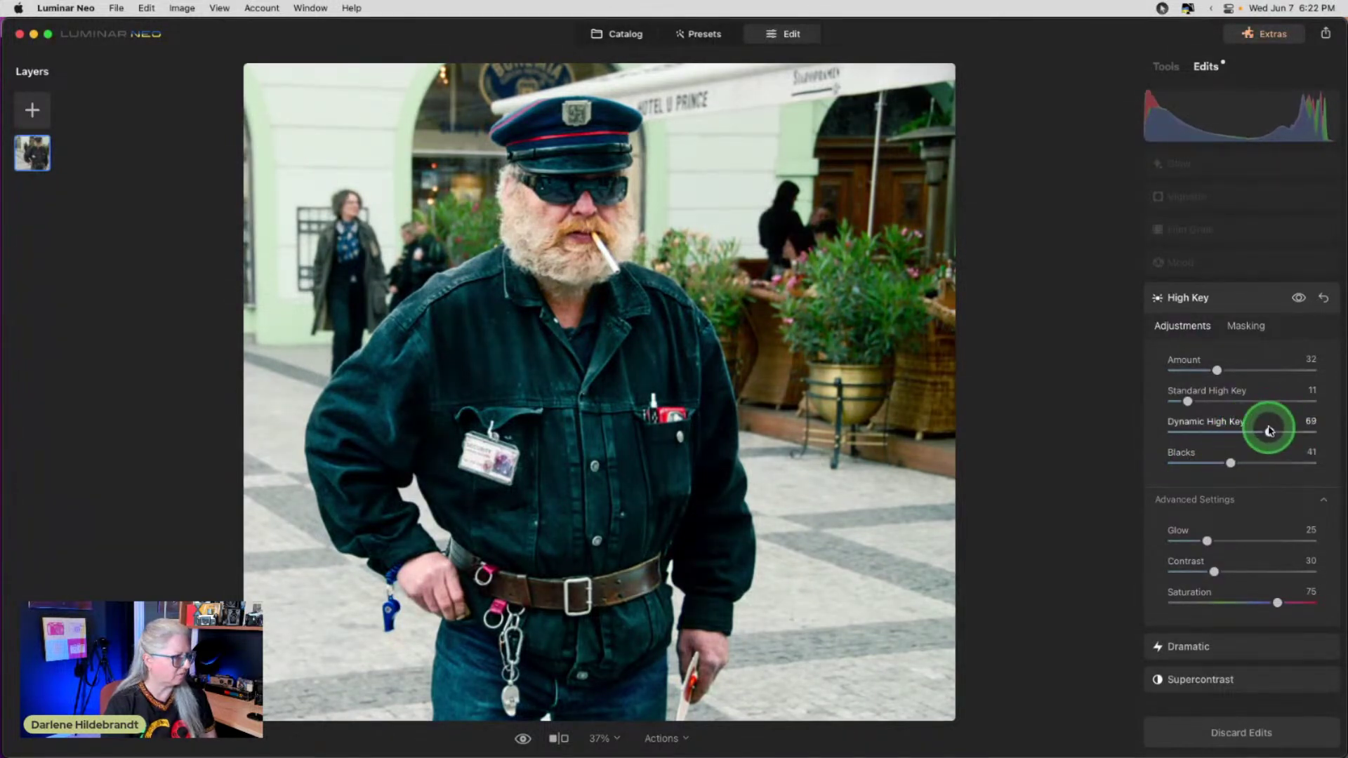
{"action": "left_click", "coordinate": [1218, 371]}
Open the Mood edit, compare the photo with and without it, and lower its Amount to 9.
{"action": "left_click", "coordinate": [1218, 262]}
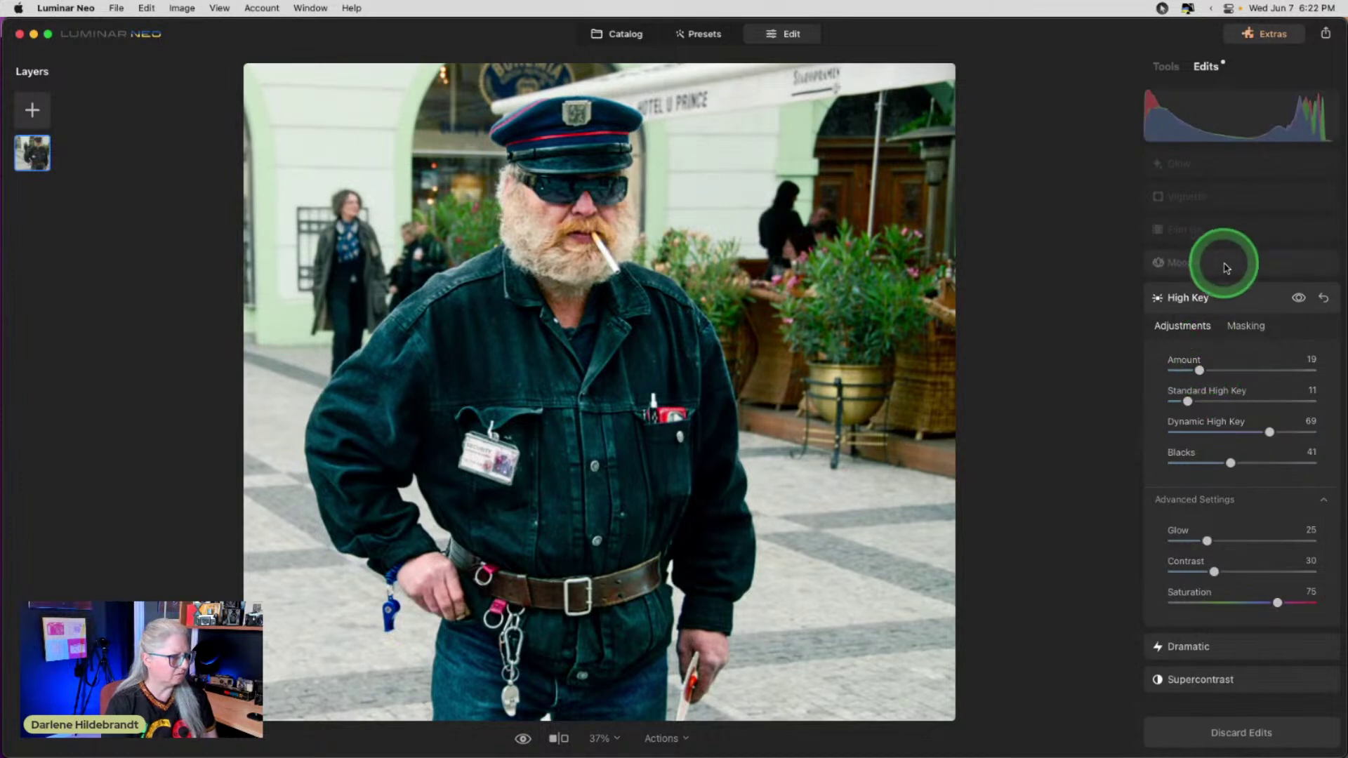
{"action": "left_click", "coordinate": [1243, 323]}
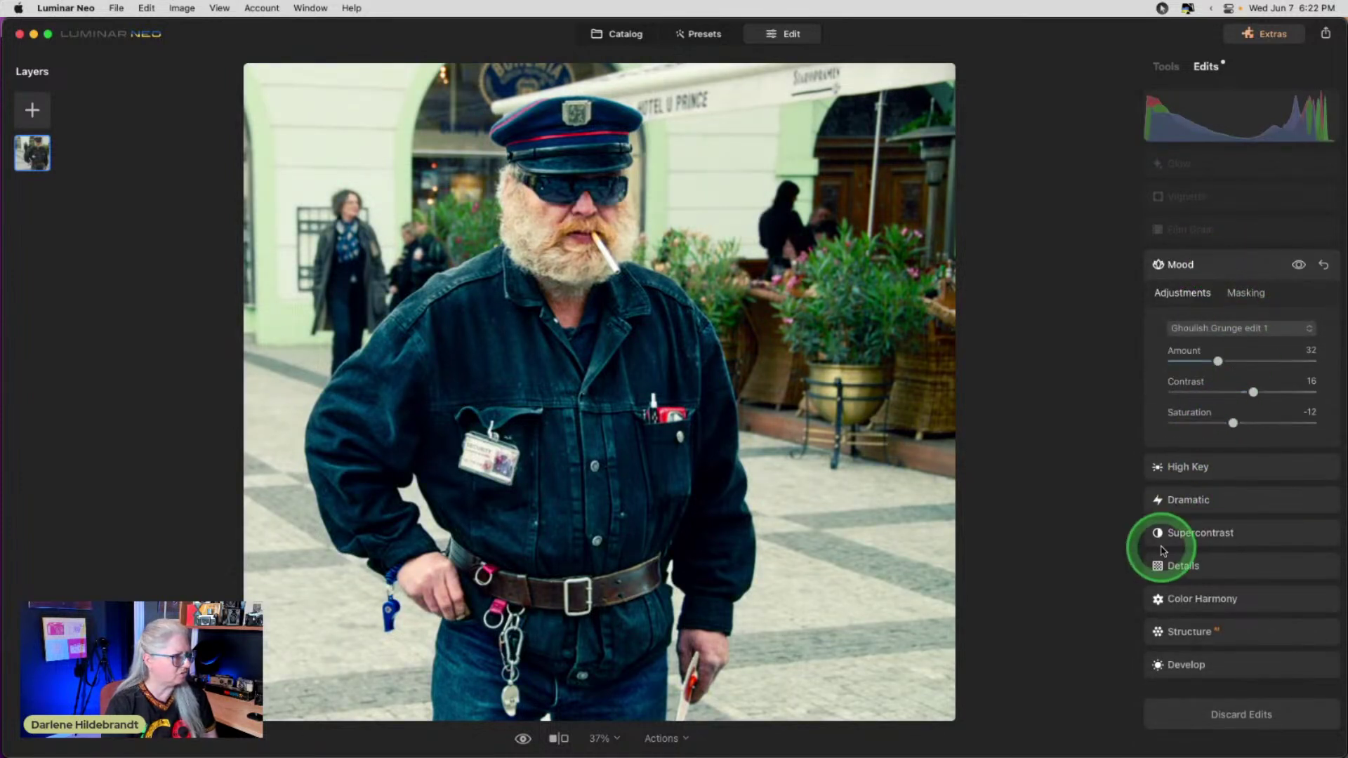
{"action": "left_click", "coordinate": [1299, 267]}
{"action": "left_click", "coordinate": [1299, 267]}
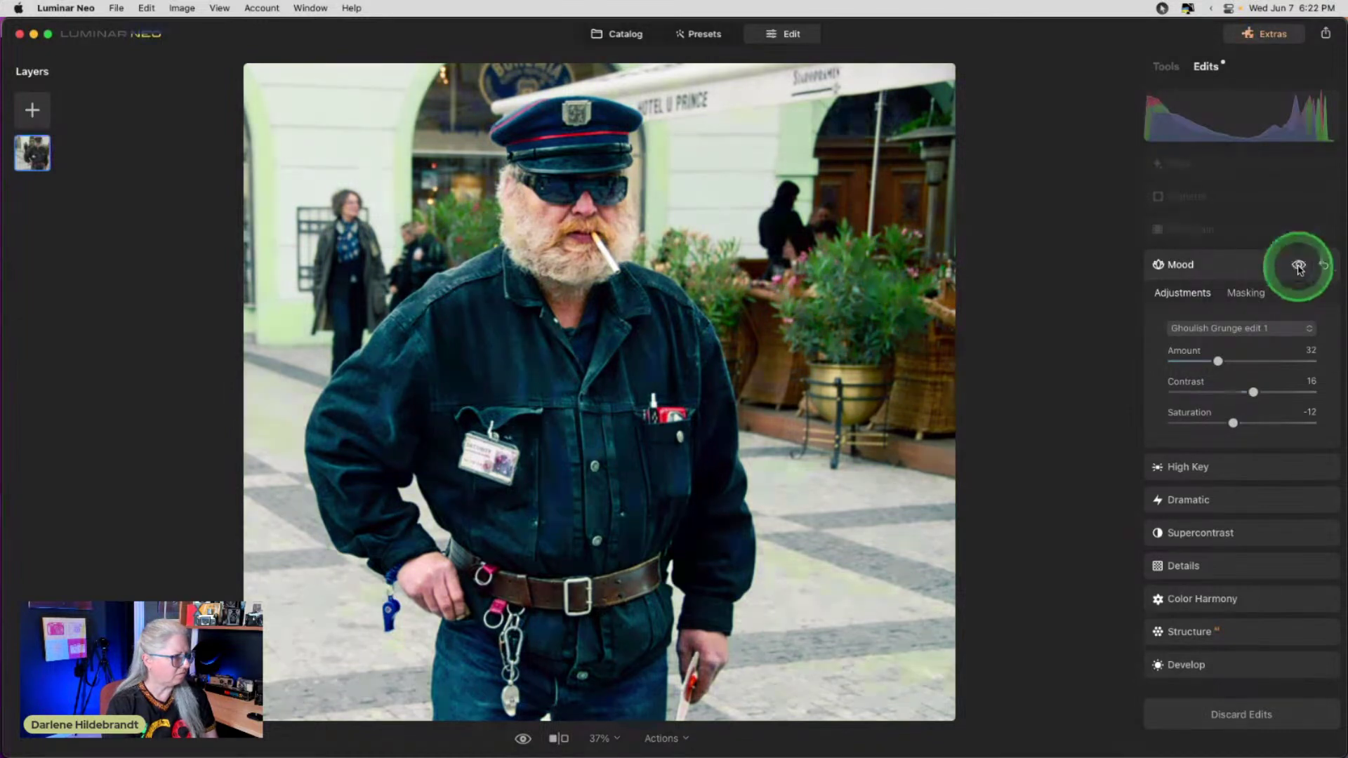
{"action": "left_click", "coordinate": [1298, 266]}
{"action": "left_click_drag", "start_coordinate": [1218, 361], "coordinate": [1181, 360]}
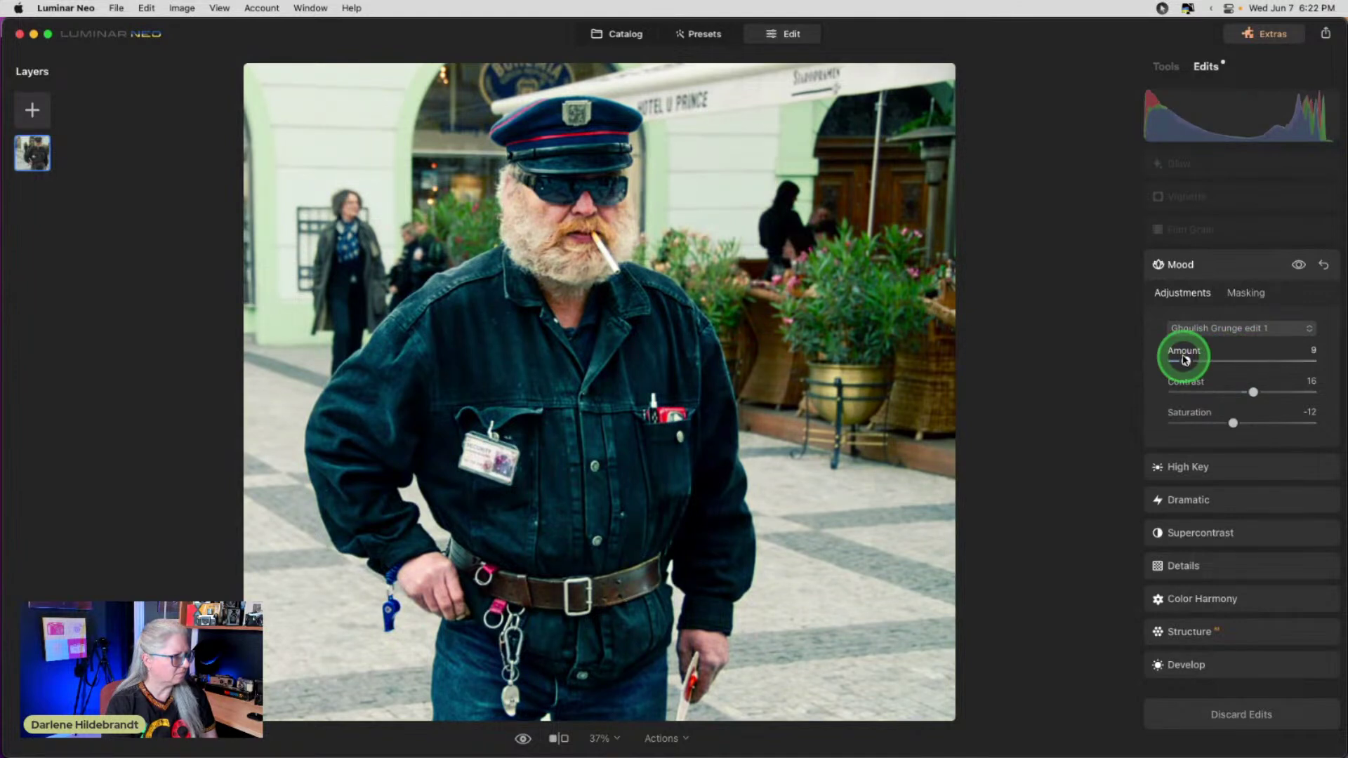
Open the Film Grain edit and adjust its grain settings slightly.
{"action": "left_click", "coordinate": [1224, 232]}
{"action": "left_click", "coordinate": [1173, 341]}
{"action": "mouse_move", "coordinate": [1199, 304]}
{"action": "left_mouse_down"}
{"action": "mouse_move", "coordinate": [1211, 304]}
{"action": "mouse_move", "coordinate": [1186, 307]}
{"action": "mouse_move", "coordinate": [1204, 308]}
{"action": "left_mouse_up"}
In the Vignette edit's advanced settings, set Feather to -100 to expose the vignette's shape and Roundness to 80.
{"action": "left_click", "coordinate": [1225, 197]}
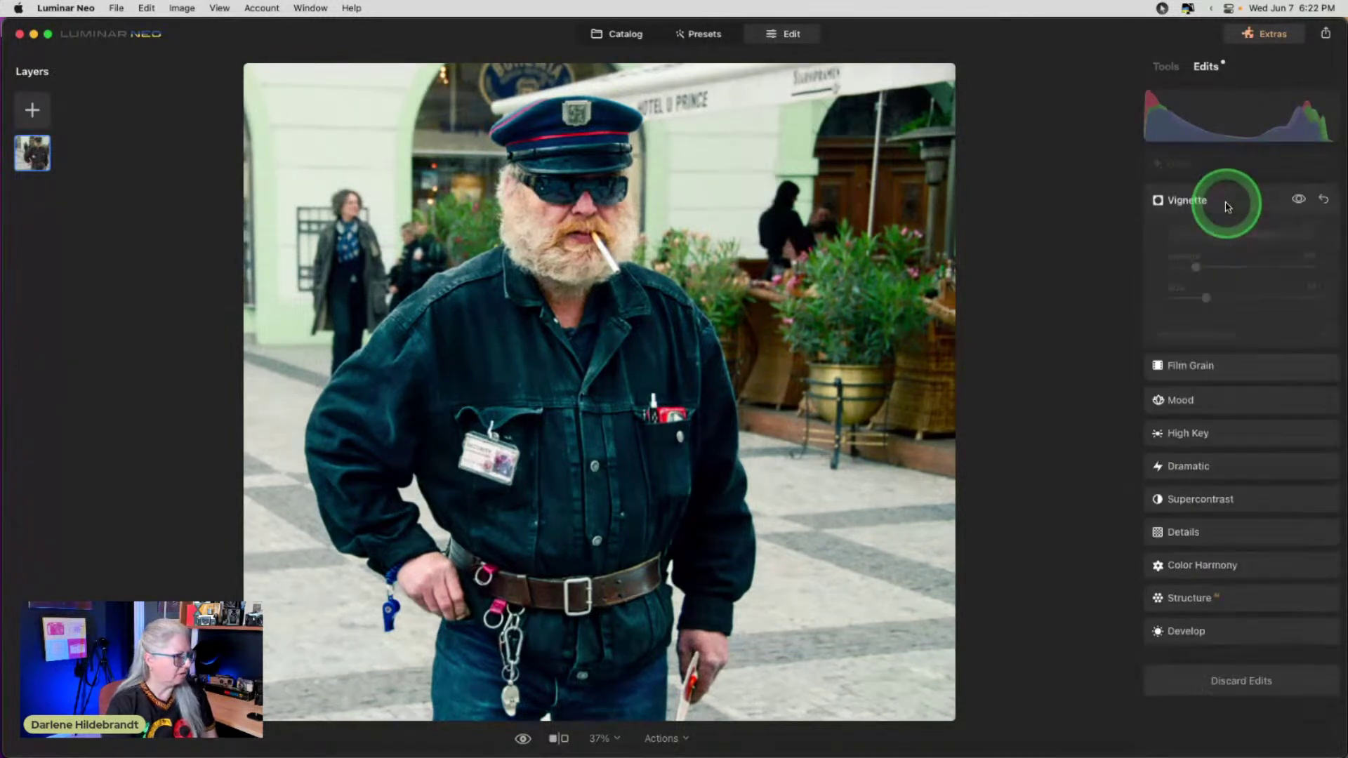
{"action": "left_click", "coordinate": [1222, 336]}
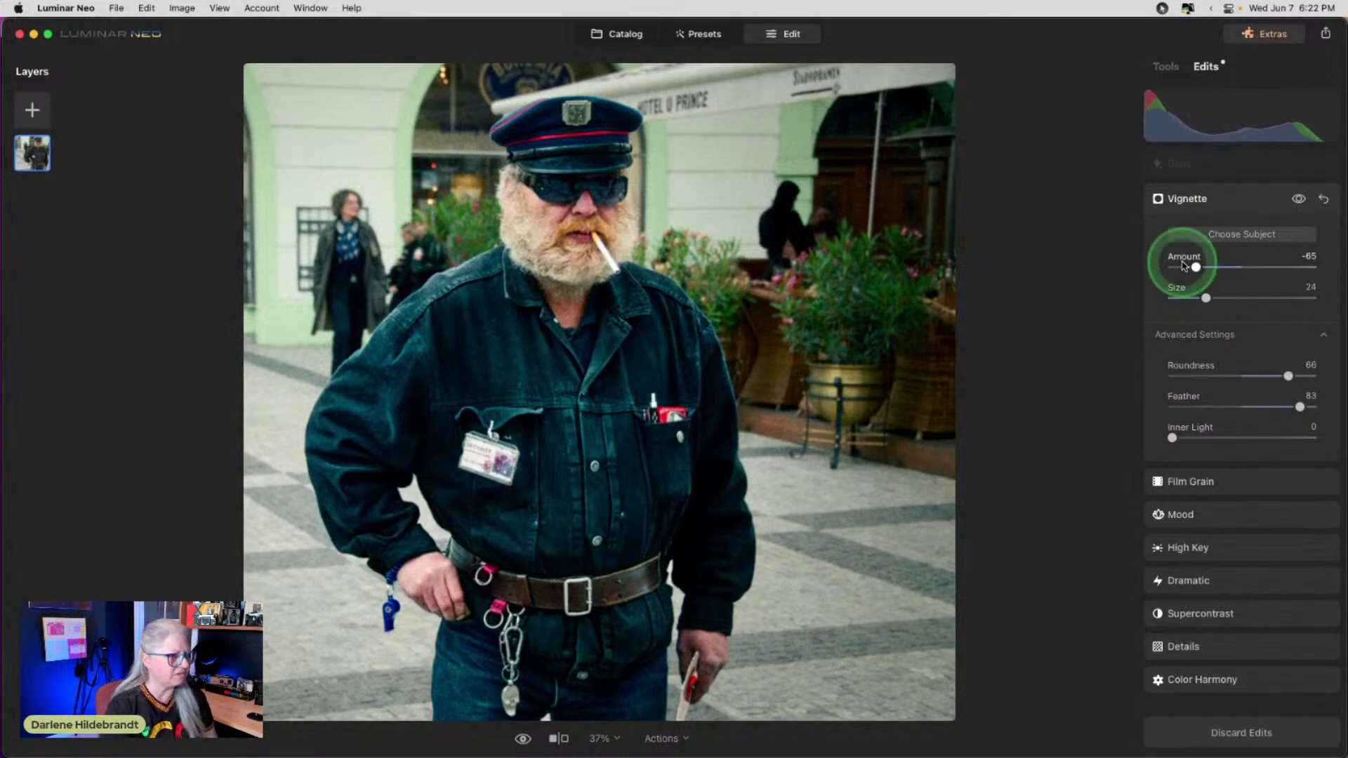
{"action": "left_click_drag", "start_coordinate": [1198, 400], "coordinate": [1062, 398]}
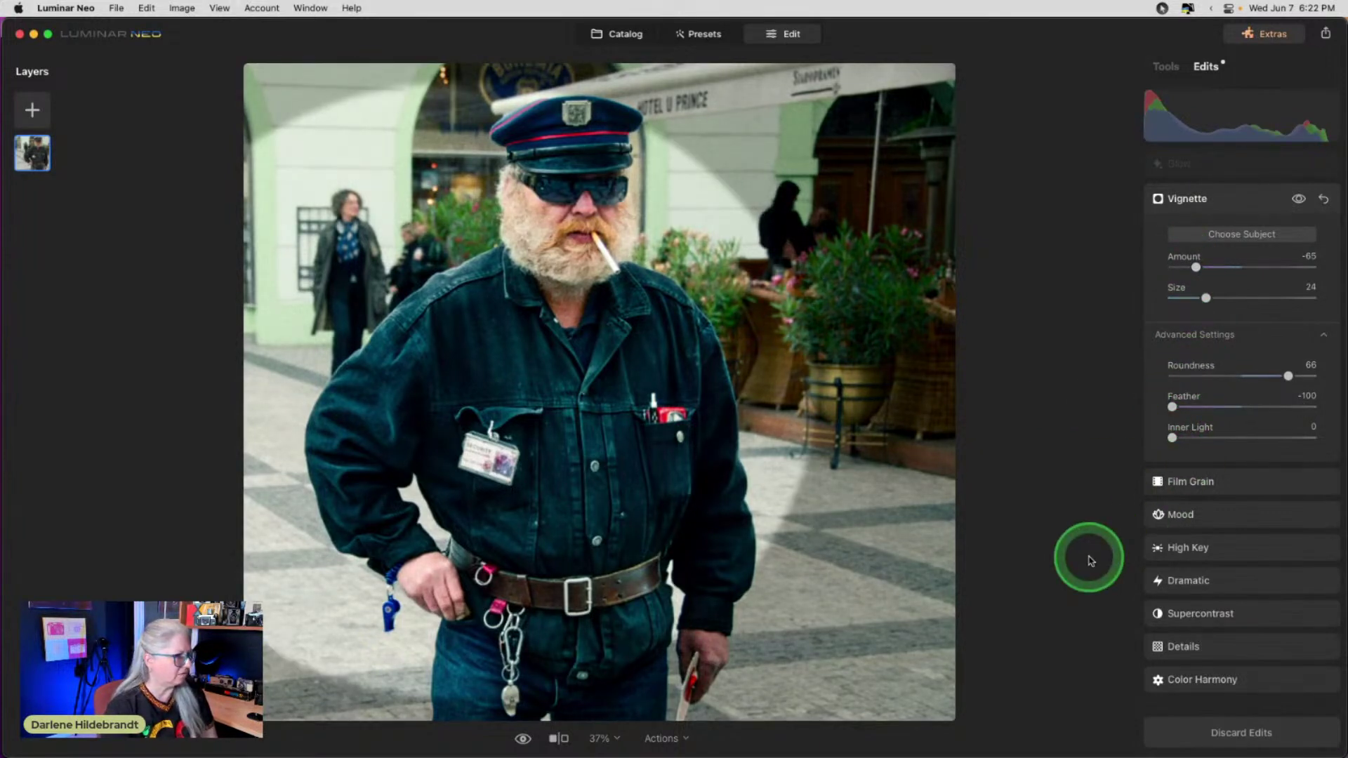
{"action": "left_click", "coordinate": [1287, 377]}
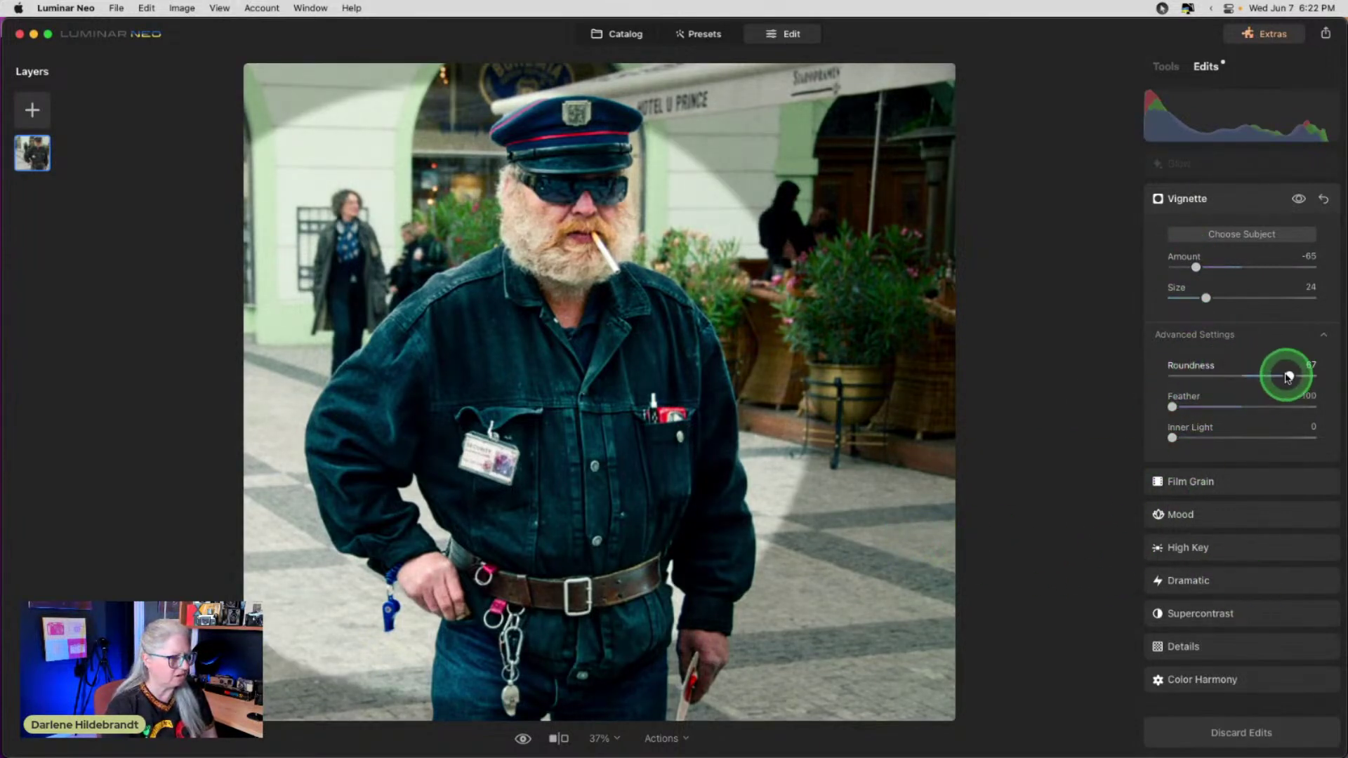
{"action": "left_click_drag", "start_coordinate": [1288, 376], "coordinate": [1297, 377]}
Choose the vignette's subject point so the vignette is centred on the bearded man's upper chest.
{"action": "left_click", "coordinate": [1240, 230]}
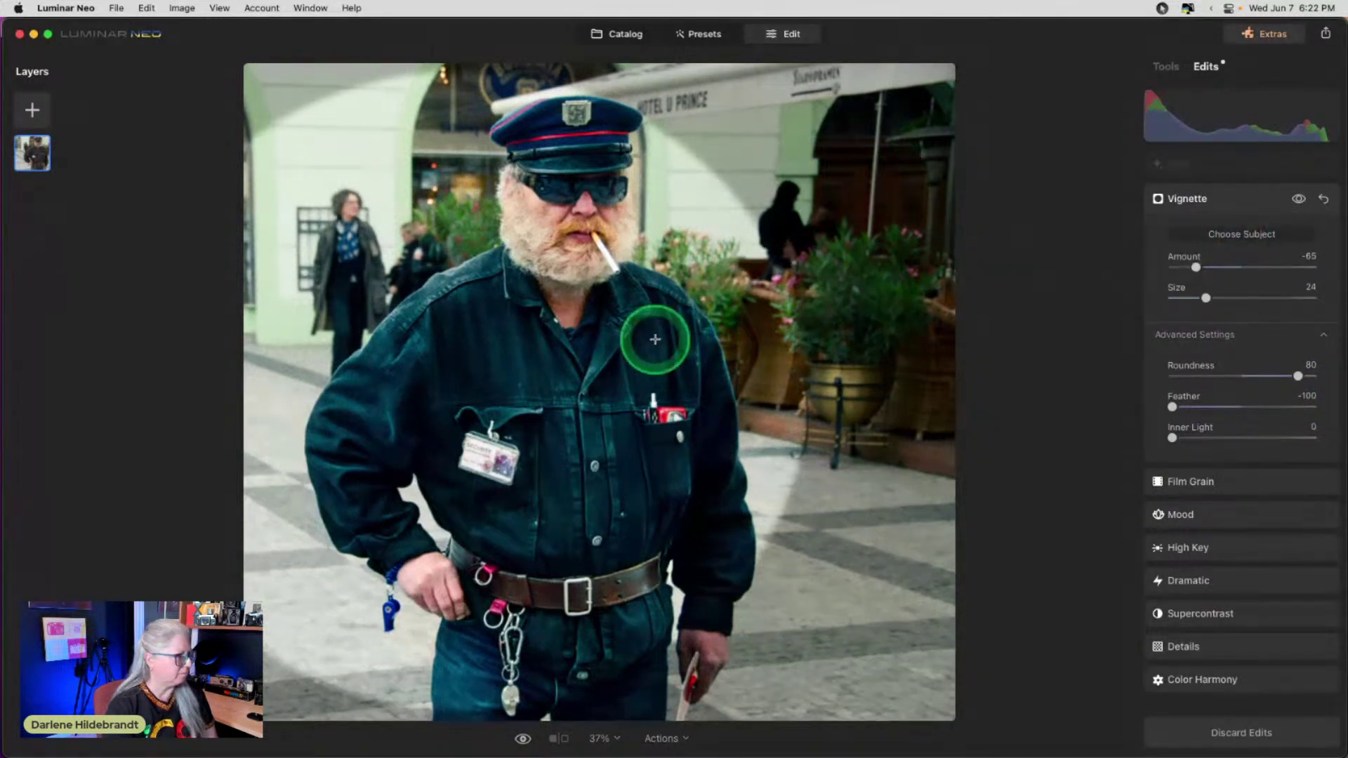
{"action": "left_click", "coordinate": [596, 373]}
{"action": "left_click", "coordinate": [593, 379]}
{"action": "left_click", "coordinate": [579, 383]}
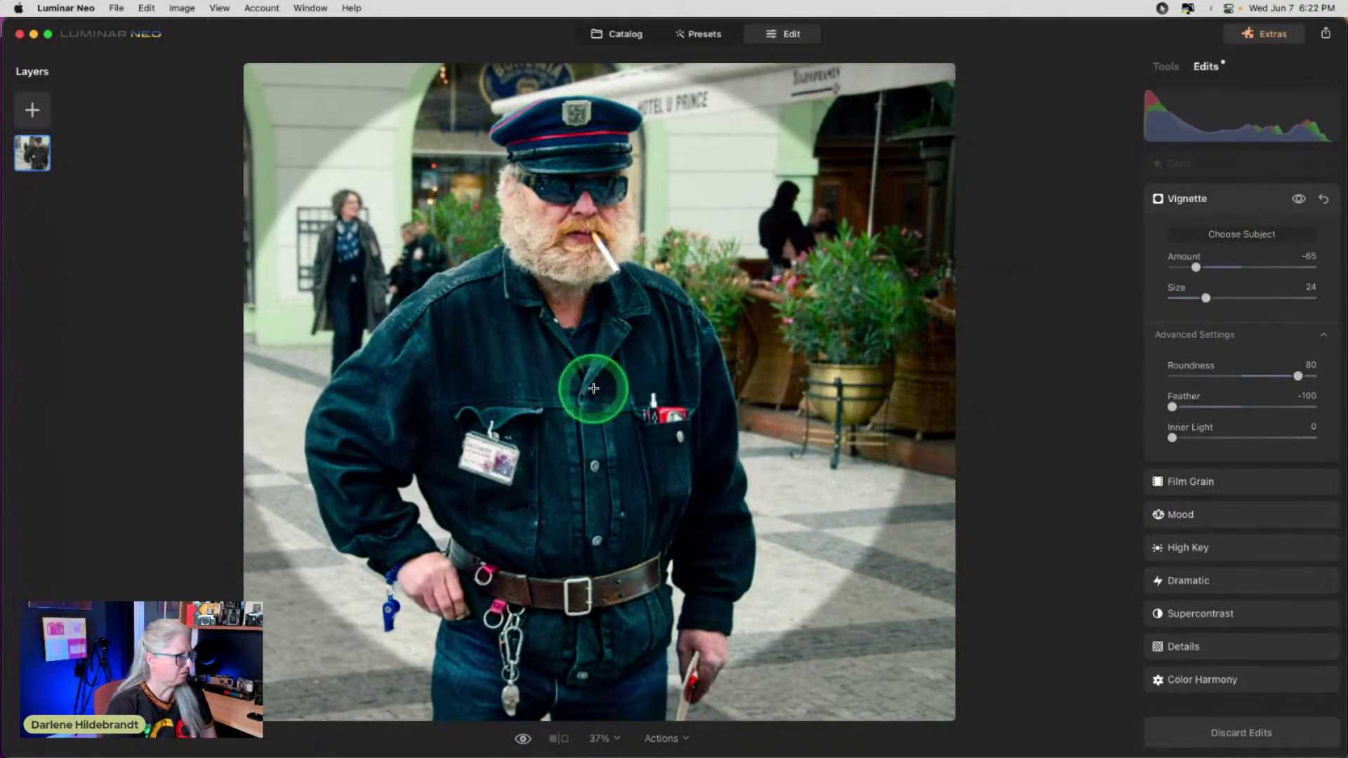
Set the vignette's Size to 20, its Feather to 81 and its Amount to -64.
{"action": "left_click_drag", "start_coordinate": [1206, 297], "coordinate": [1202, 298]}
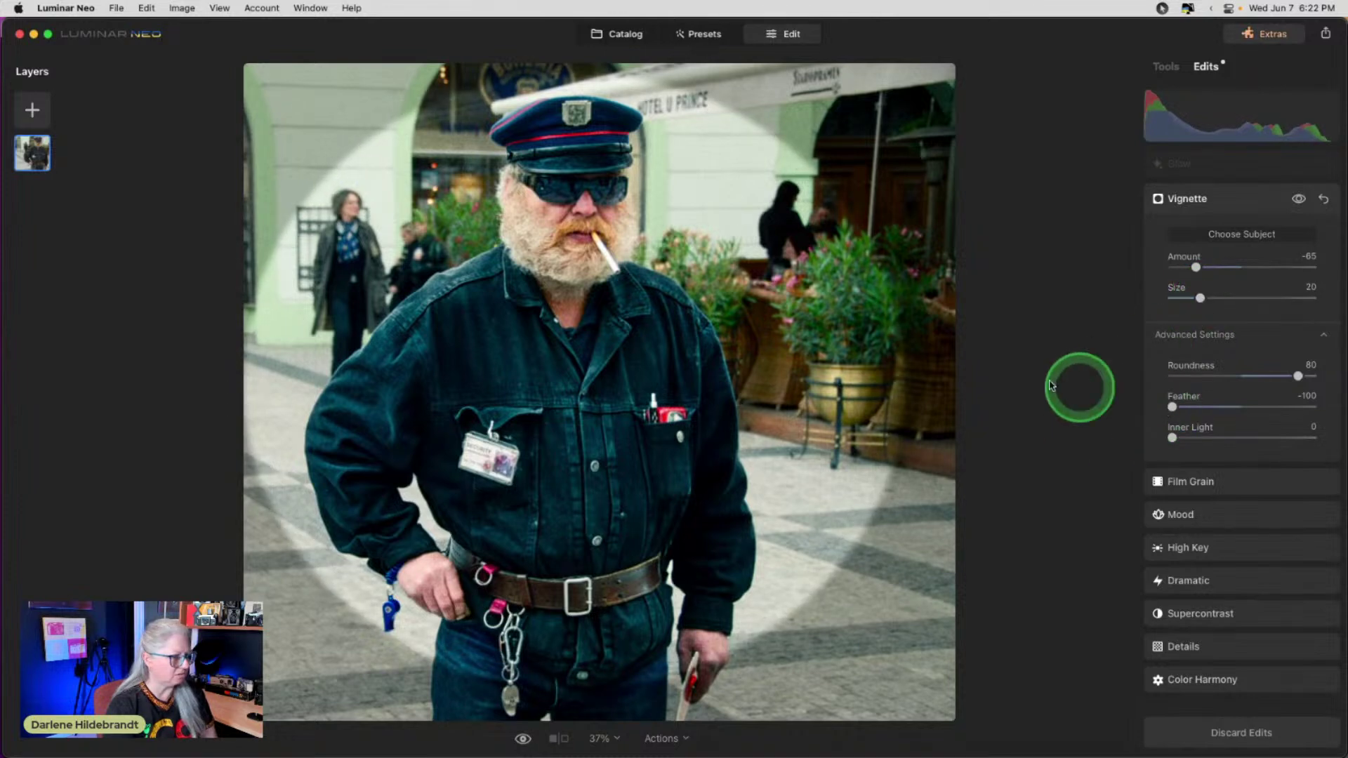
{"action": "left_click_drag", "start_coordinate": [1172, 407], "coordinate": [1298, 406]}
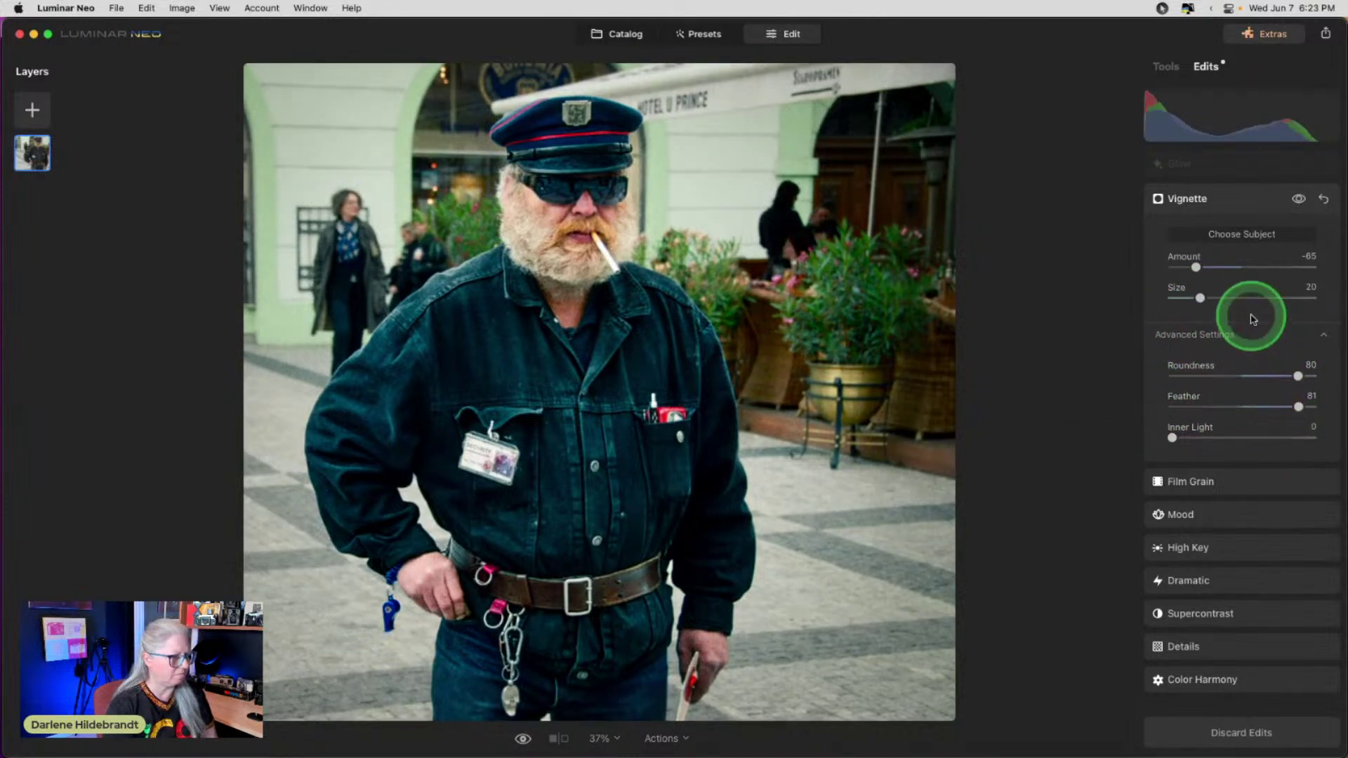
{"action": "left_click_drag", "start_coordinate": [1200, 270], "coordinate": [1197, 269]}
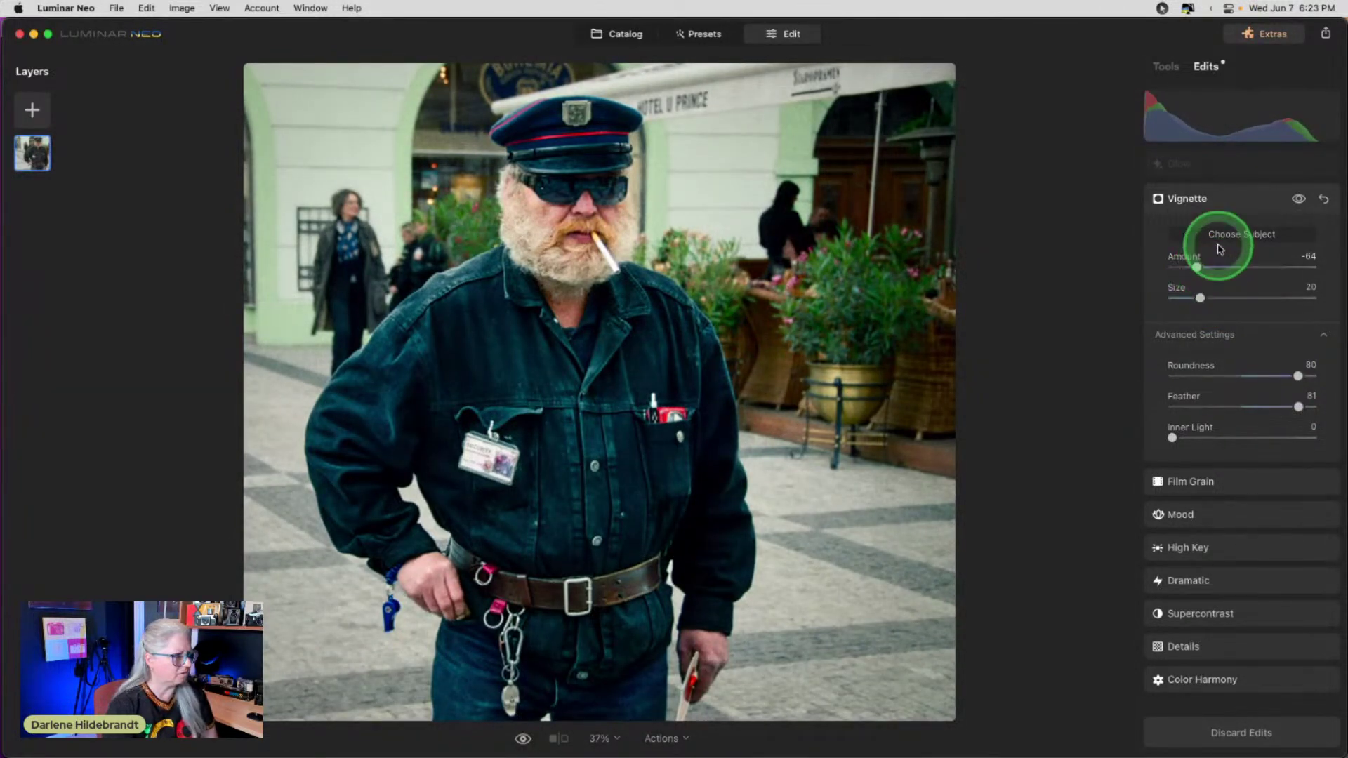
Change the Glow edit's type to Orton Effect, set Brightness to -47 and Amount to 22, and compare the result.
{"action": "left_click", "coordinate": [1236, 172]}
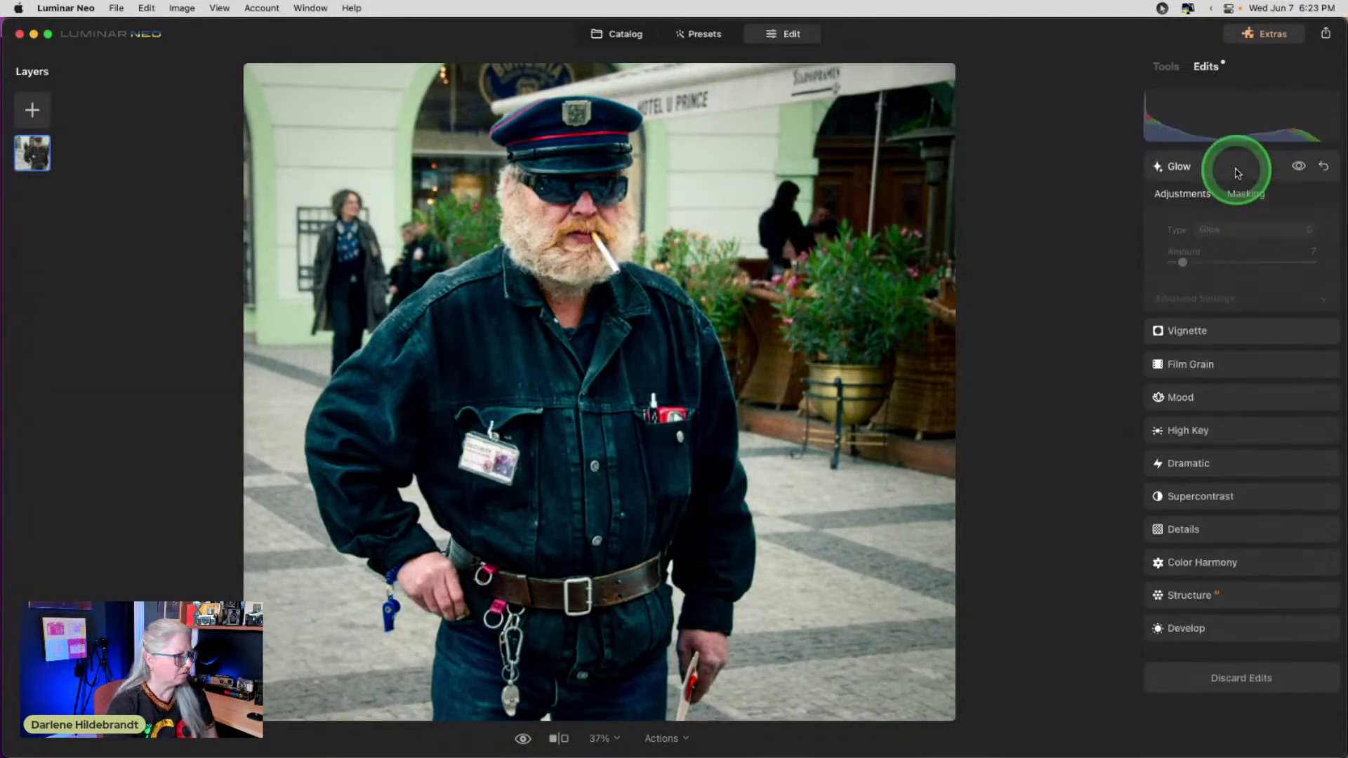
{"action": "left_click", "coordinate": [1200, 302]}
{"action": "left_click", "coordinate": [1250, 231]}
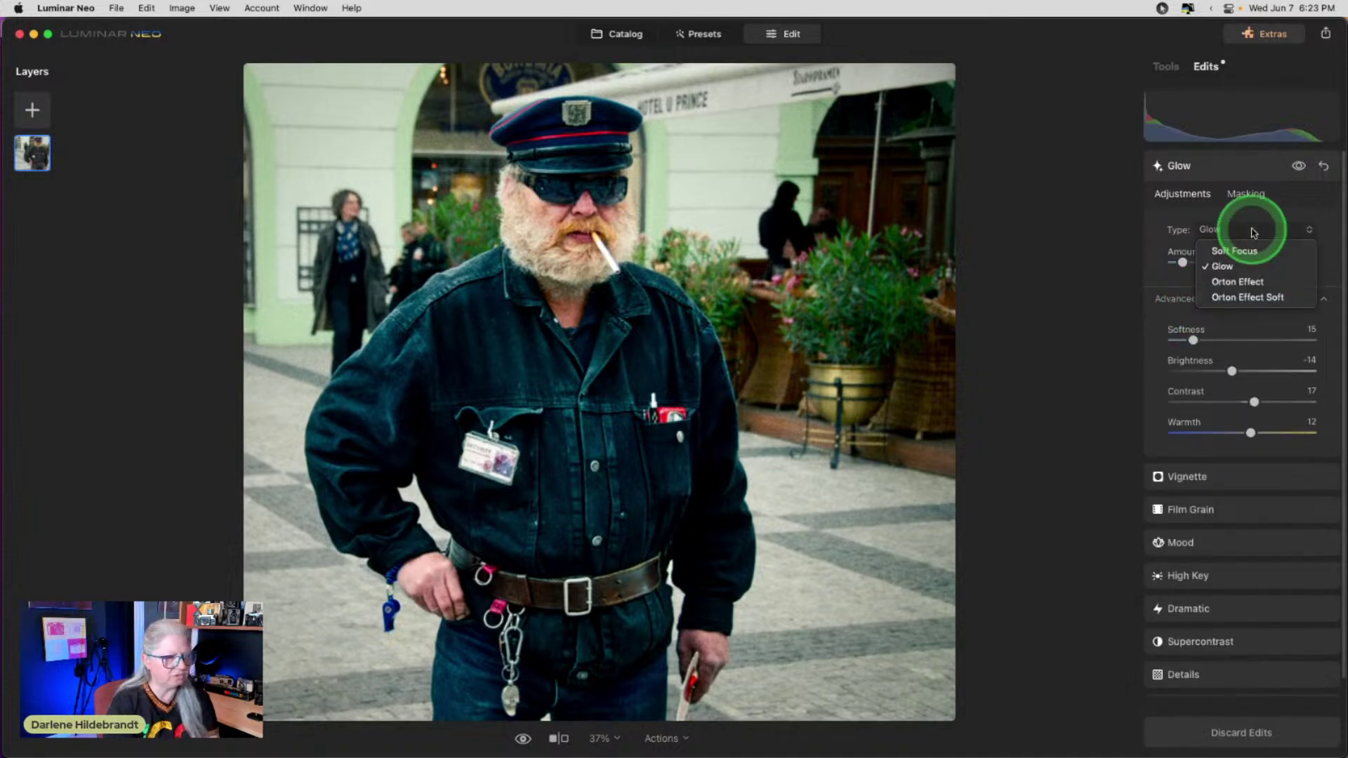
{"action": "left_click", "coordinate": [1239, 281]}
{"action": "mouse_move", "coordinate": [1232, 371]}
{"action": "left_mouse_down"}
{"action": "mouse_move", "coordinate": [1198, 369]}
{"action": "mouse_move", "coordinate": [1225, 370]}
{"action": "mouse_move", "coordinate": [1213, 373]}
{"action": "left_mouse_up"}
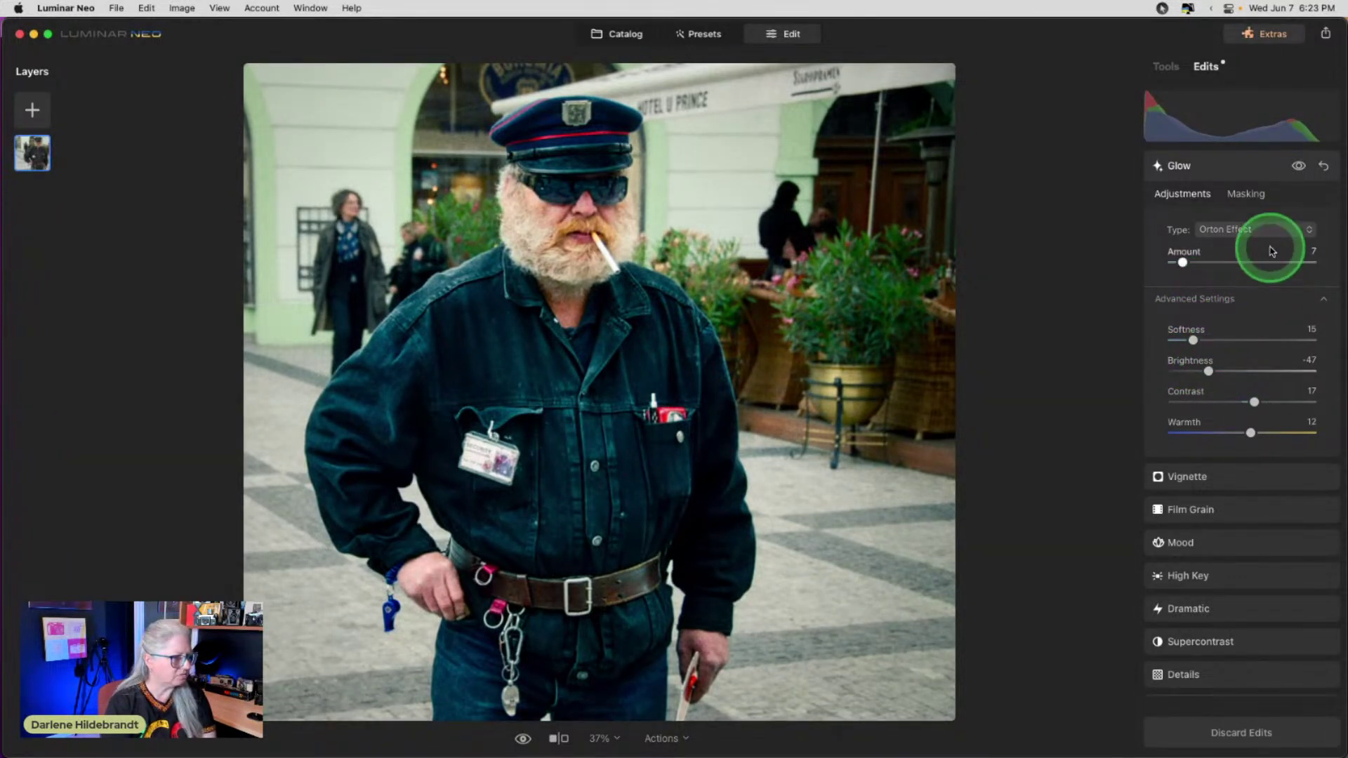
{"action": "left_click_drag", "start_coordinate": [1182, 263], "coordinate": [1203, 264]}
{"action": "left_click", "coordinate": [1298, 167]}
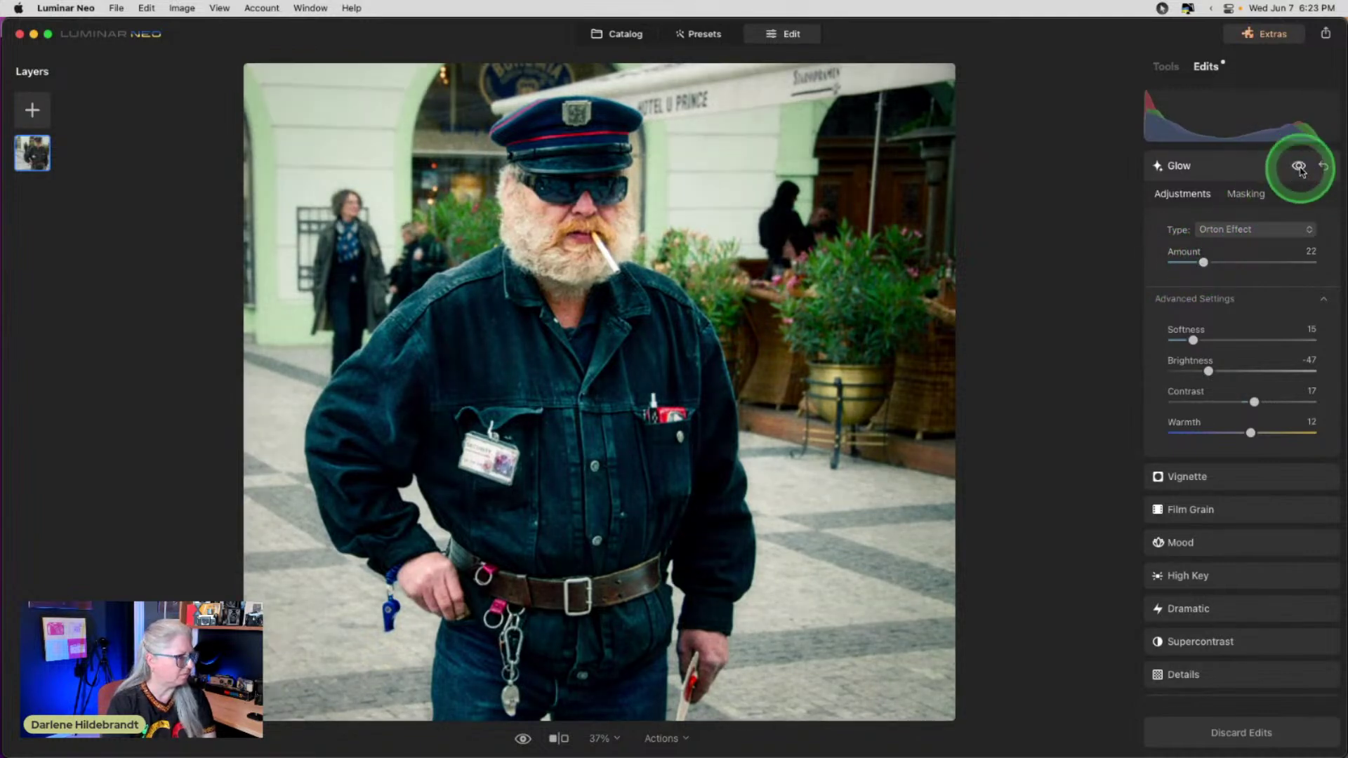
Open the Color tool's HSL Luminance settings and set Blue to -46.
{"action": "left_click", "coordinate": [1165, 67]}
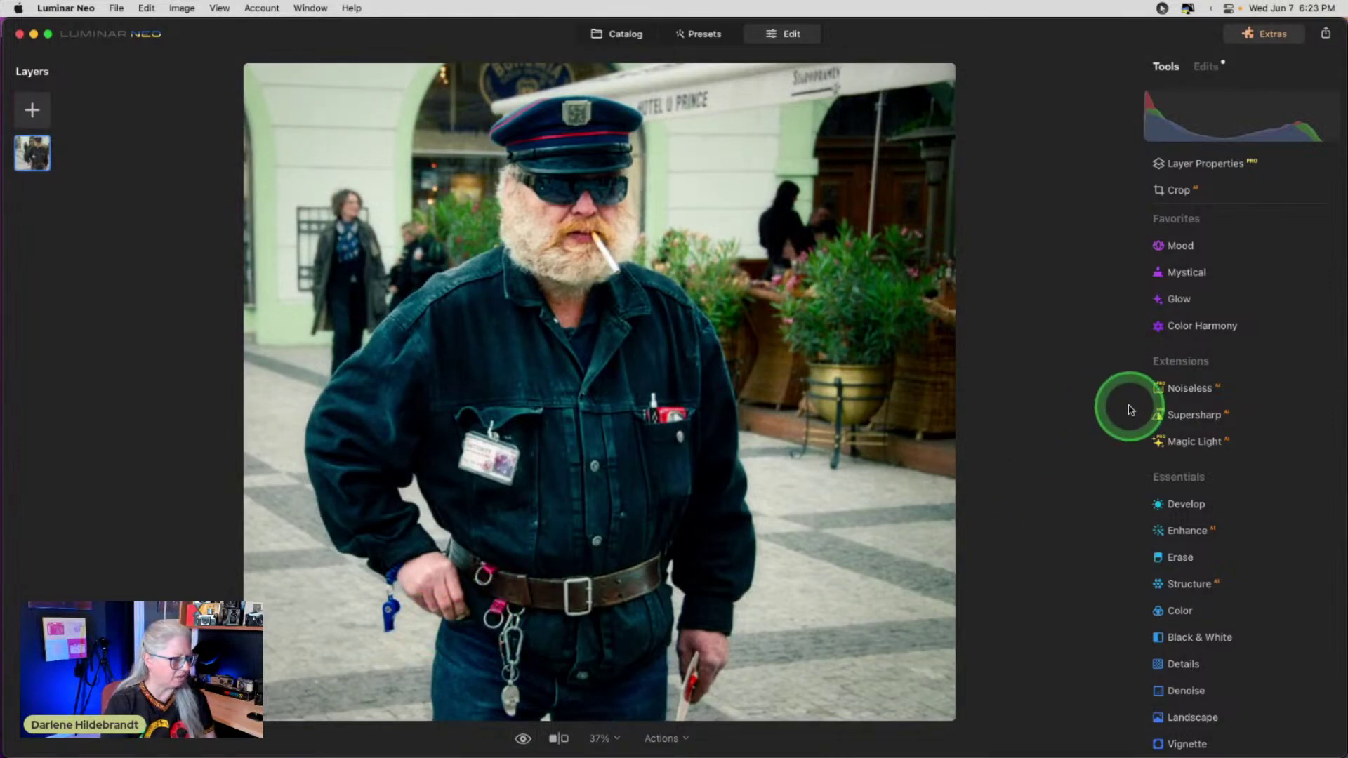
{"action": "scroll", "coordinate": [1182, 502], "scroll_direction": "down", "scroll_amount": 2}
{"action": "left_click", "coordinate": [1181, 546]}
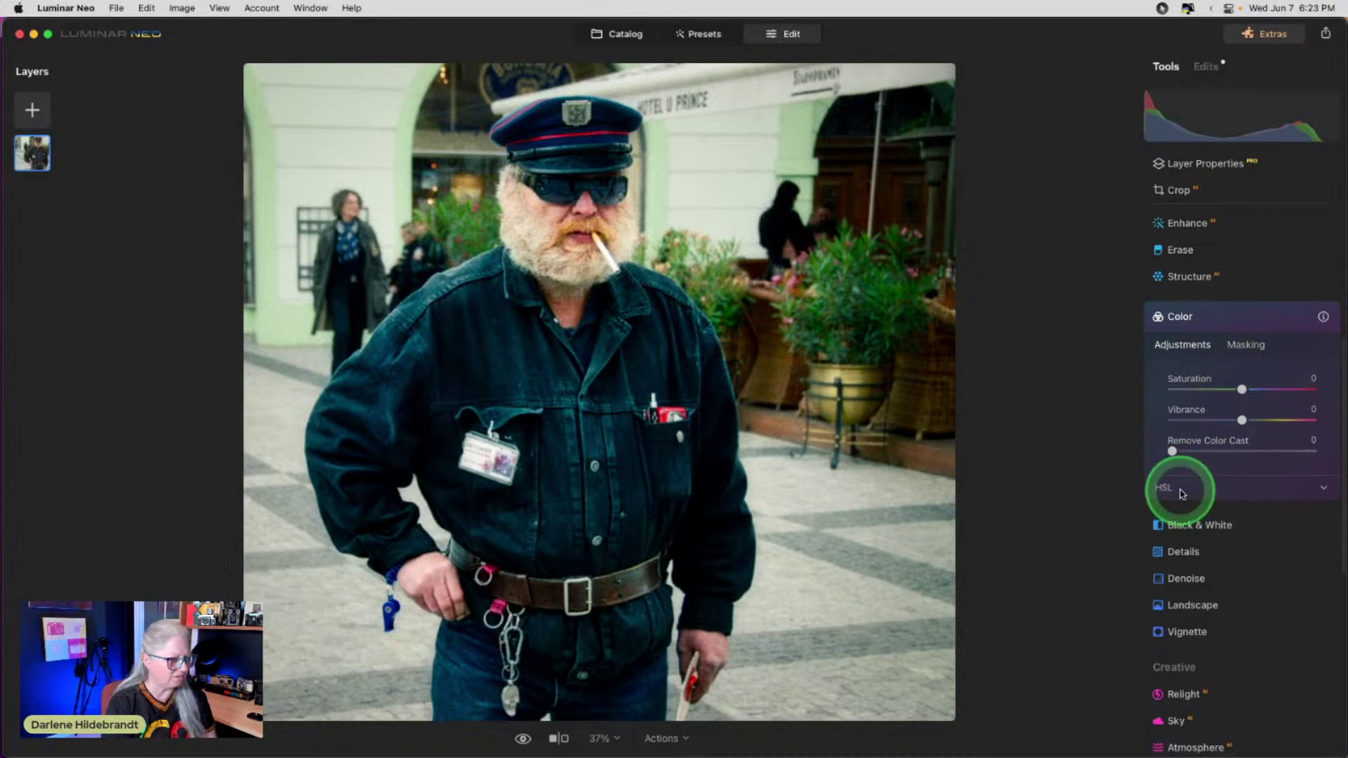
{"action": "left_click", "coordinate": [1186, 492]}
{"action": "left_click", "coordinate": [1209, 377]}
{"action": "left_click", "coordinate": [1218, 429]}
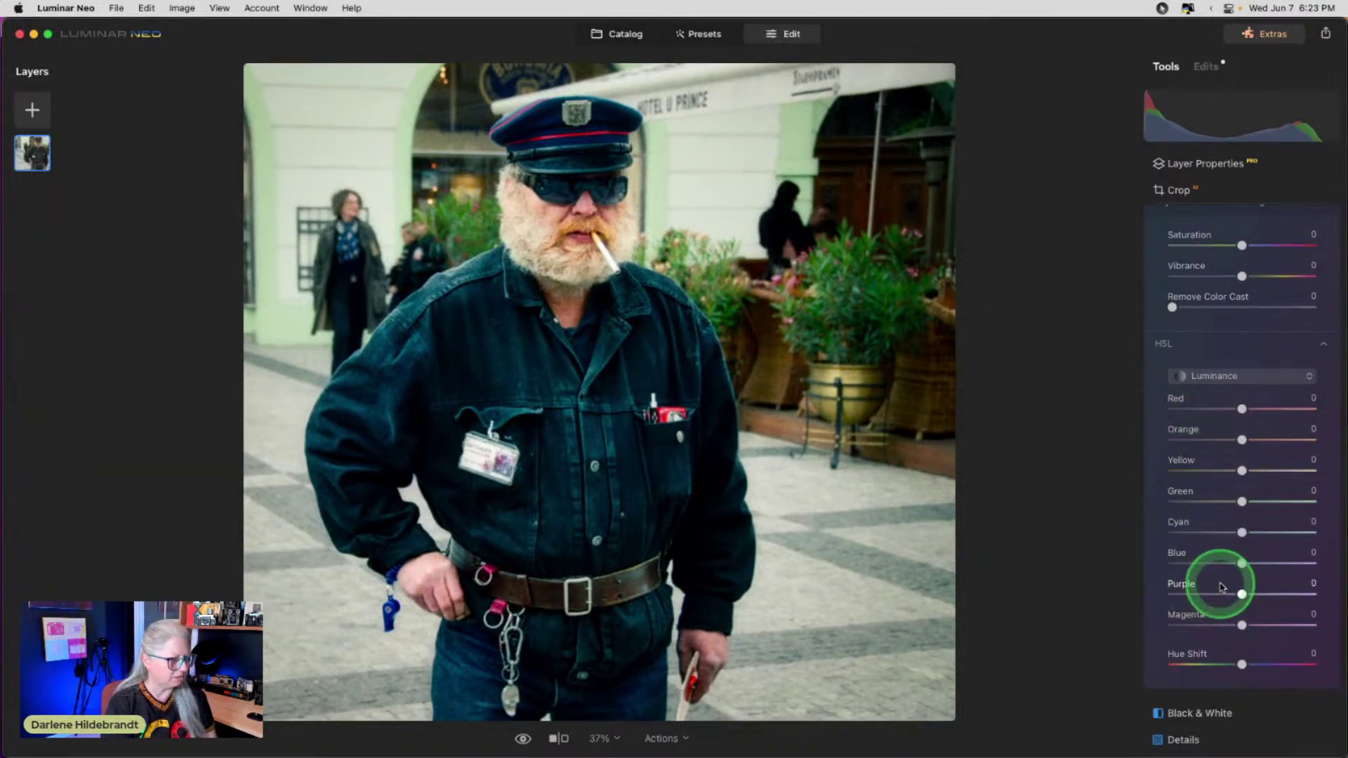
{"action": "left_click_drag", "start_coordinate": [1241, 563], "coordinate": [1152, 559]}
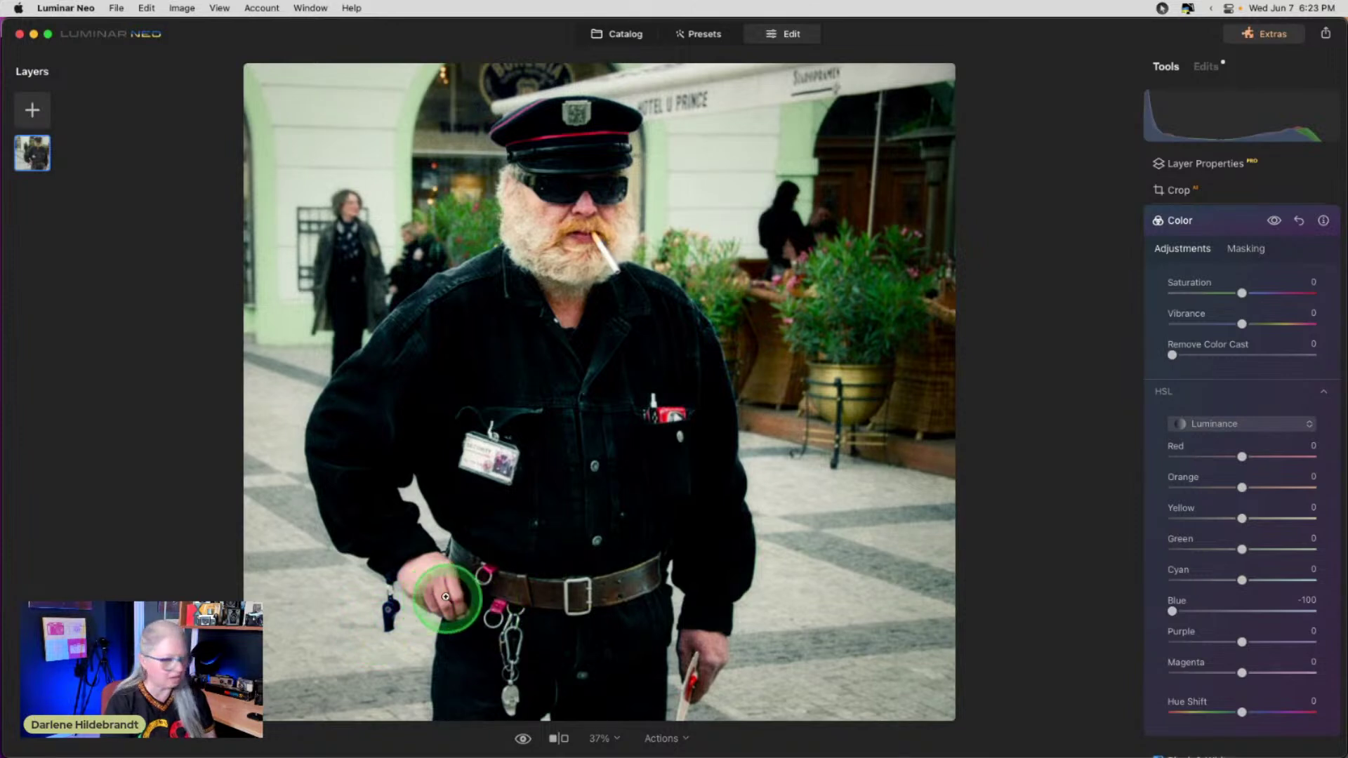
{"action": "left_click_drag", "start_coordinate": [1172, 611], "coordinate": [1211, 610]}
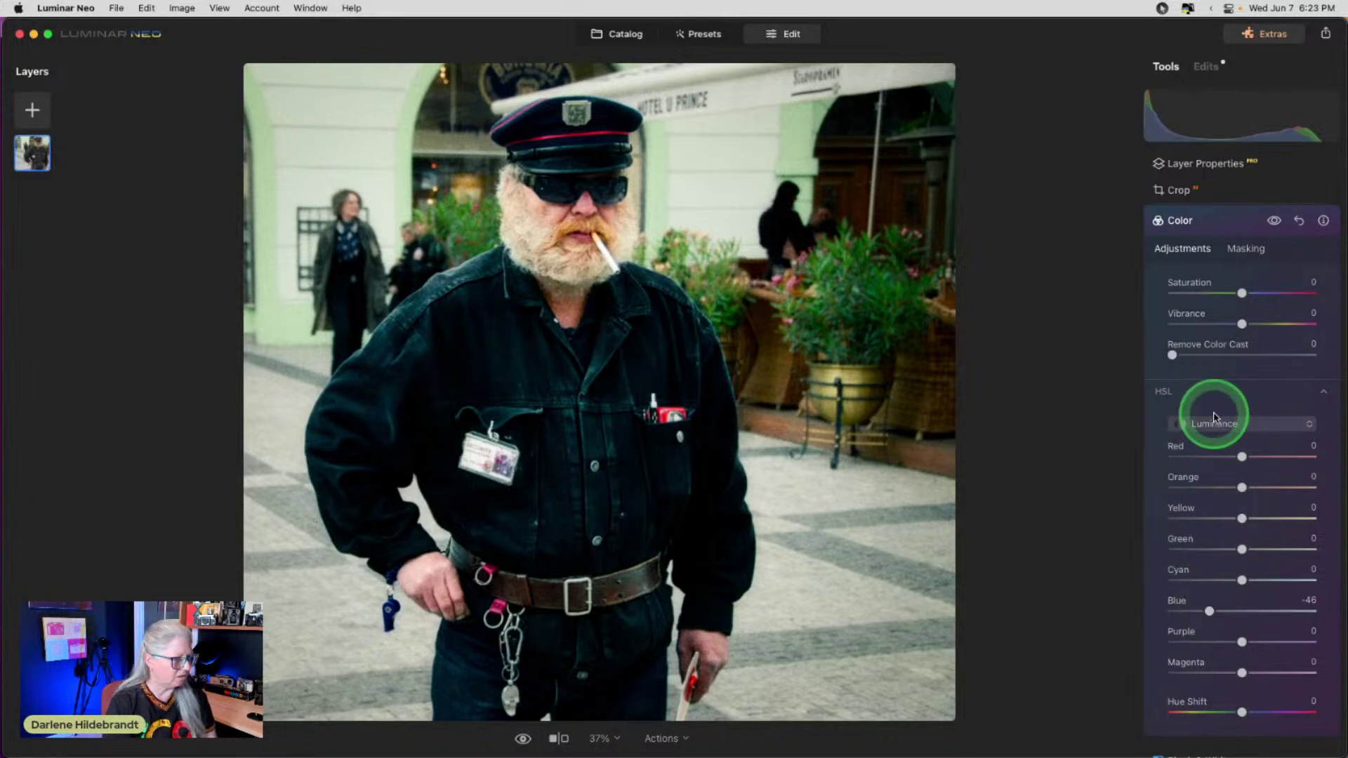
Brush the Color mask over the blue whistle, then reduce the brush strength and paint over the woman in the background.
{"action": "scroll", "coordinate": [1215, 419], "scroll_direction": "up", "scroll_amount": 2}
{"action": "left_click", "coordinate": [1238, 294]}
{"action": "left_click", "coordinate": [1194, 310]}
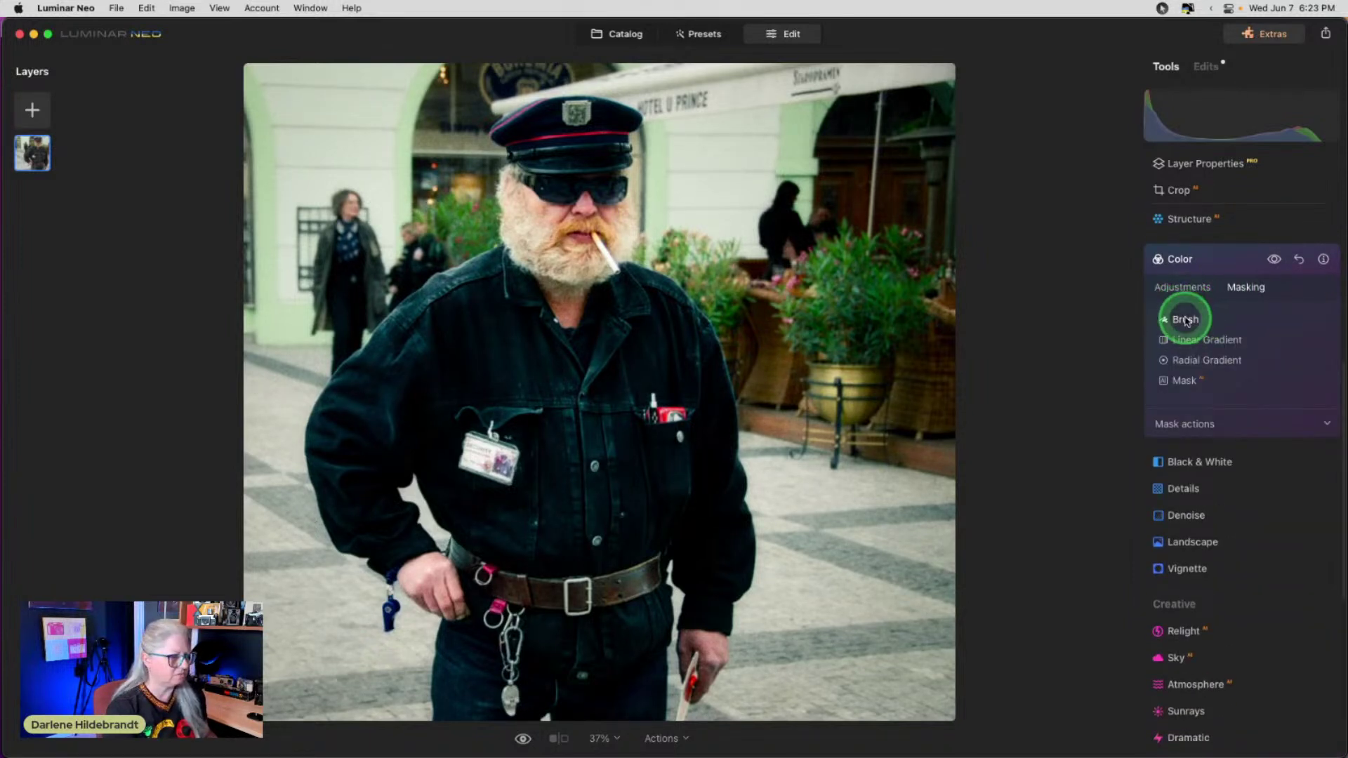
{"action": "mouse_move", "coordinate": [376, 625]}
{"action": "left_mouse_down"}
{"action": "mouse_move", "coordinate": [393, 585]}
{"action": "mouse_move", "coordinate": [373, 632]}
{"action": "left_mouse_up"}
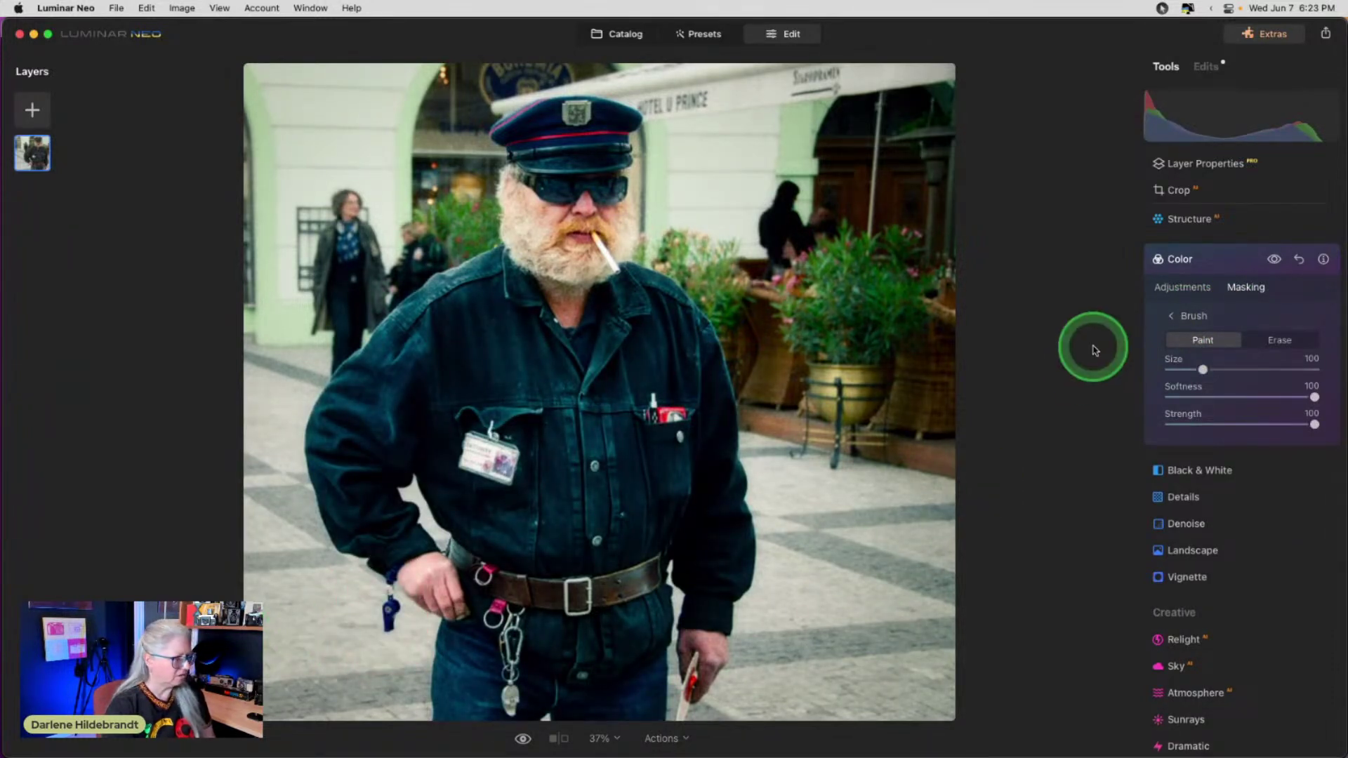
{"action": "left_click", "coordinate": [1274, 260]}
{"action": "left_click", "coordinate": [1274, 260]}
{"action": "mouse_move", "coordinate": [1314, 424]}
{"action": "left_mouse_down"}
{"action": "mouse_move", "coordinate": [1266, 424]}
{"action": "mouse_move", "coordinate": [1280, 424]}
{"action": "left_mouse_up"}
{"action": "mouse_move", "coordinate": [326, 274]}
{"action": "left_mouse_down"}
{"action": "mouse_move", "coordinate": [349, 229]}
{"action": "mouse_move", "coordinate": [344, 309]}
{"action": "left_mouse_up"}
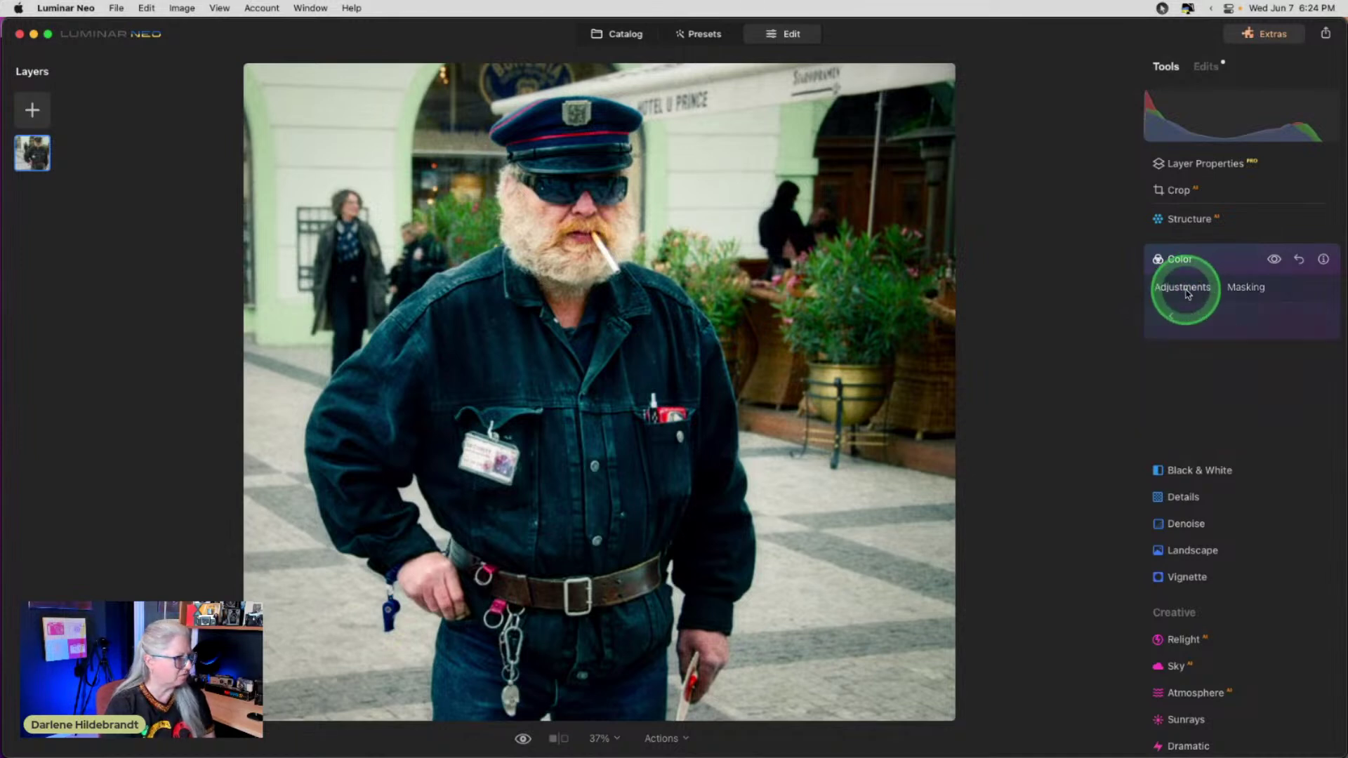
Set Green luminance to -65 and Cyan to -60, and paint the mask over the green background with a size 148 brush at strength 70.
{"action": "left_click", "coordinate": [1187, 294]}
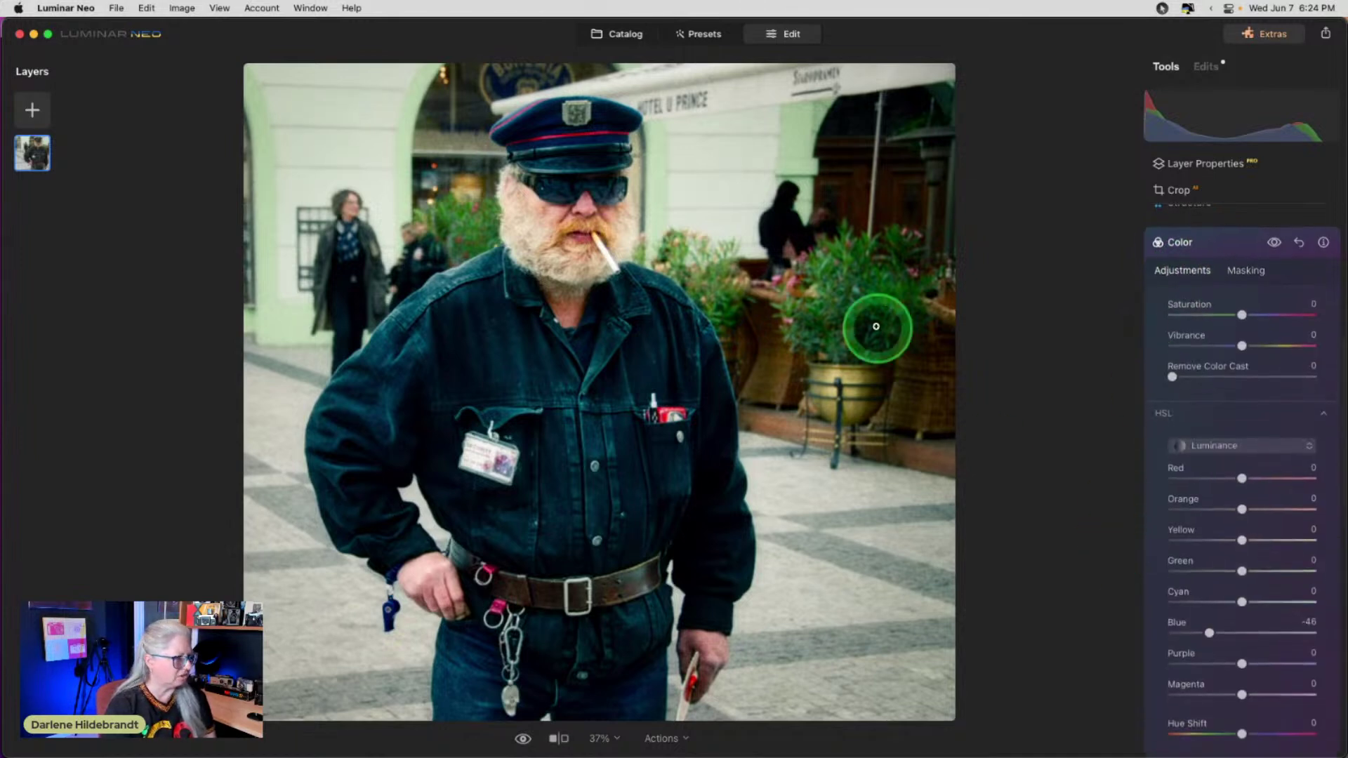
{"action": "left_click", "coordinate": [1201, 601]}
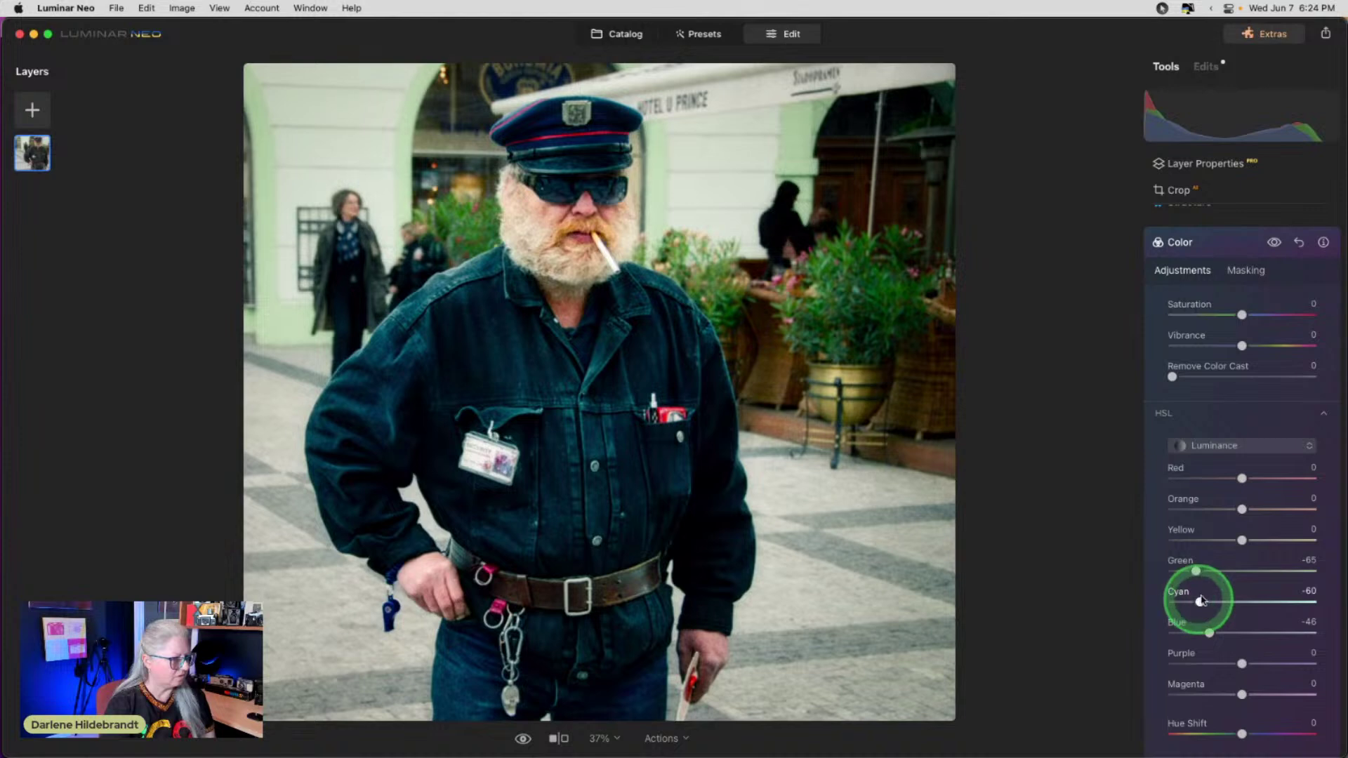
{"action": "left_click", "coordinate": [1244, 274]}
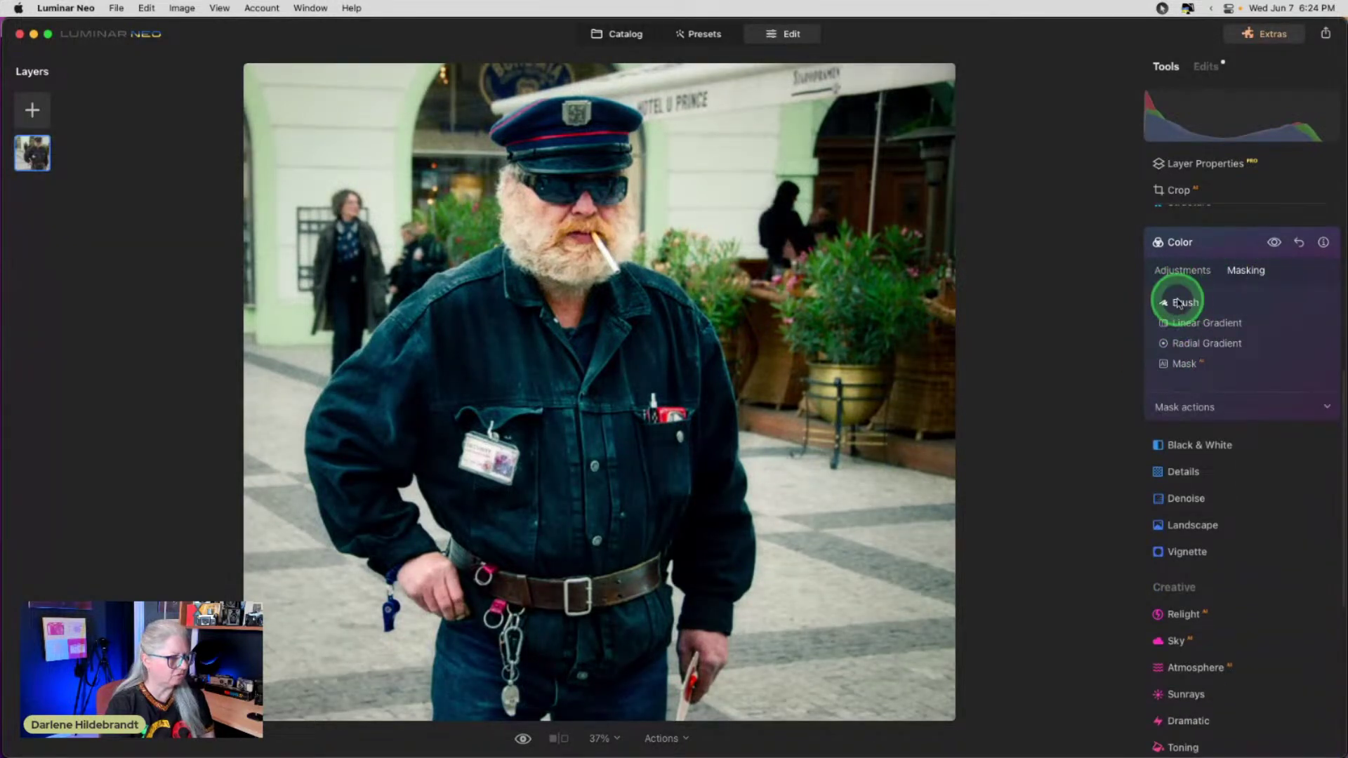
{"action": "left_click", "coordinate": [1176, 301]}
{"action": "left_click", "coordinate": [1272, 407]}
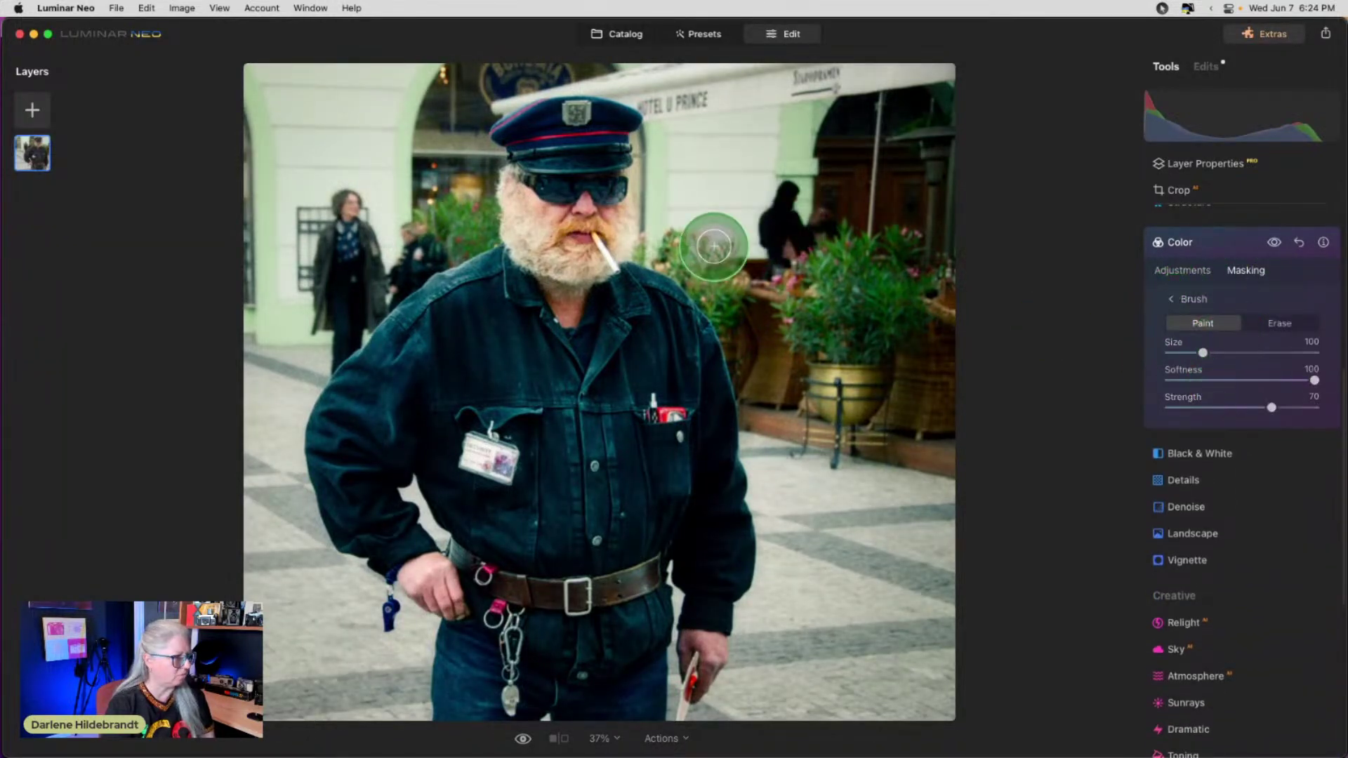
{"action": "key", "text": "bracketright"}
{"action": "key", "text": "bracketright"}
{"action": "key", "text": "bracketright"}
{"action": "key", "text": "bracketright"}
{"action": "key", "text": "bracketright"}
{"action": "mouse_move", "coordinate": [698, 241]}
{"action": "left_mouse_down"}
{"action": "mouse_move", "coordinate": [782, 126]}
{"action": "mouse_move", "coordinate": [894, 139]}
{"action": "mouse_move", "coordinate": [831, 362]}
{"action": "mouse_move", "coordinate": [906, 457]}
{"action": "mouse_move", "coordinate": [678, 208]}
{"action": "mouse_move", "coordinate": [691, 84]}
{"action": "mouse_move", "coordinate": [309, 112]}
{"action": "mouse_move", "coordinate": [441, 172]}
{"action": "mouse_move", "coordinate": [355, 225]}
{"action": "mouse_move", "coordinate": [271, 204]}
{"action": "mouse_move", "coordinate": [281, 63]}
{"action": "left_mouse_up"}
Compare the photo repeatedly with and without the masked Color edit and return to its adjustments.
{"action": "left_click", "coordinate": [1275, 243]}
{"action": "left_click", "coordinate": [1275, 242]}
{"action": "left_click", "coordinate": [1274, 243]}
{"action": "left_click", "coordinate": [1274, 243]}
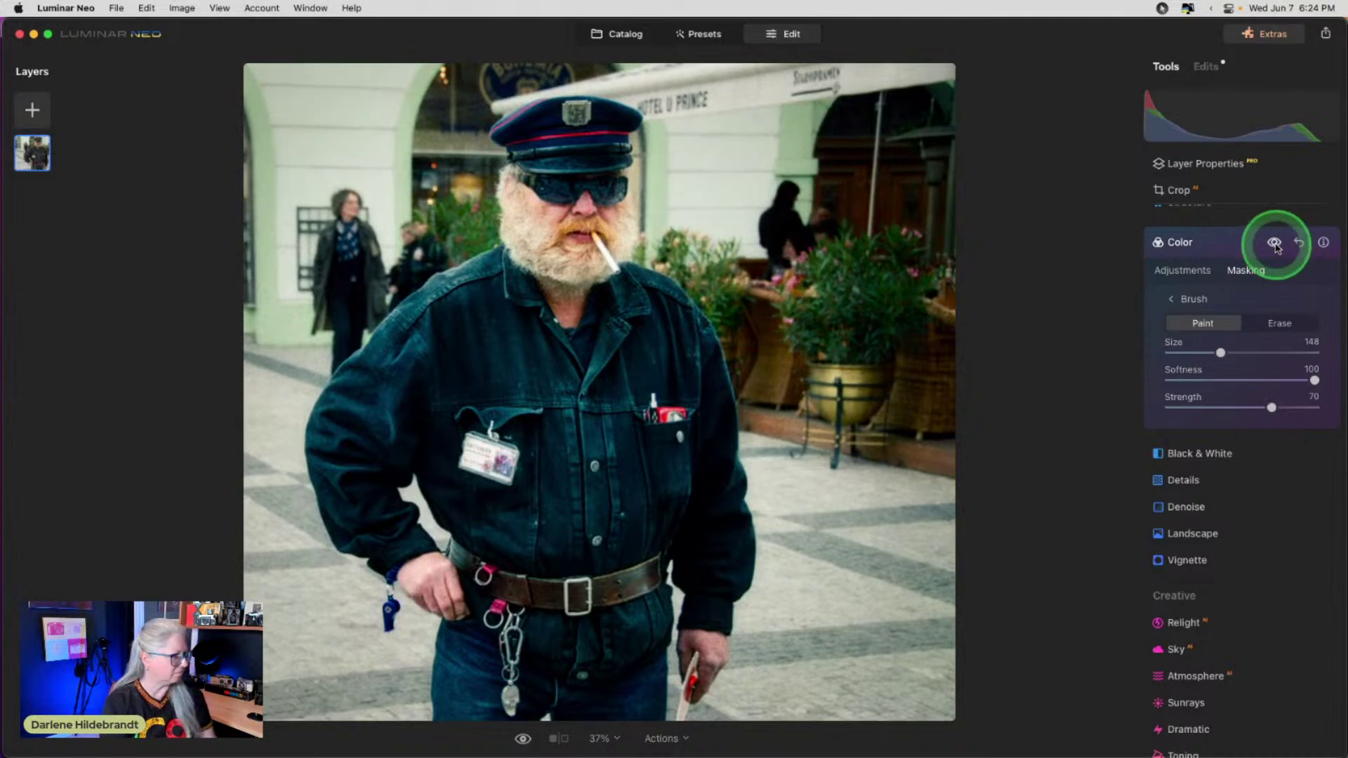
{"action": "left_click", "coordinate": [1274, 243]}
{"action": "left_click", "coordinate": [1274, 243]}
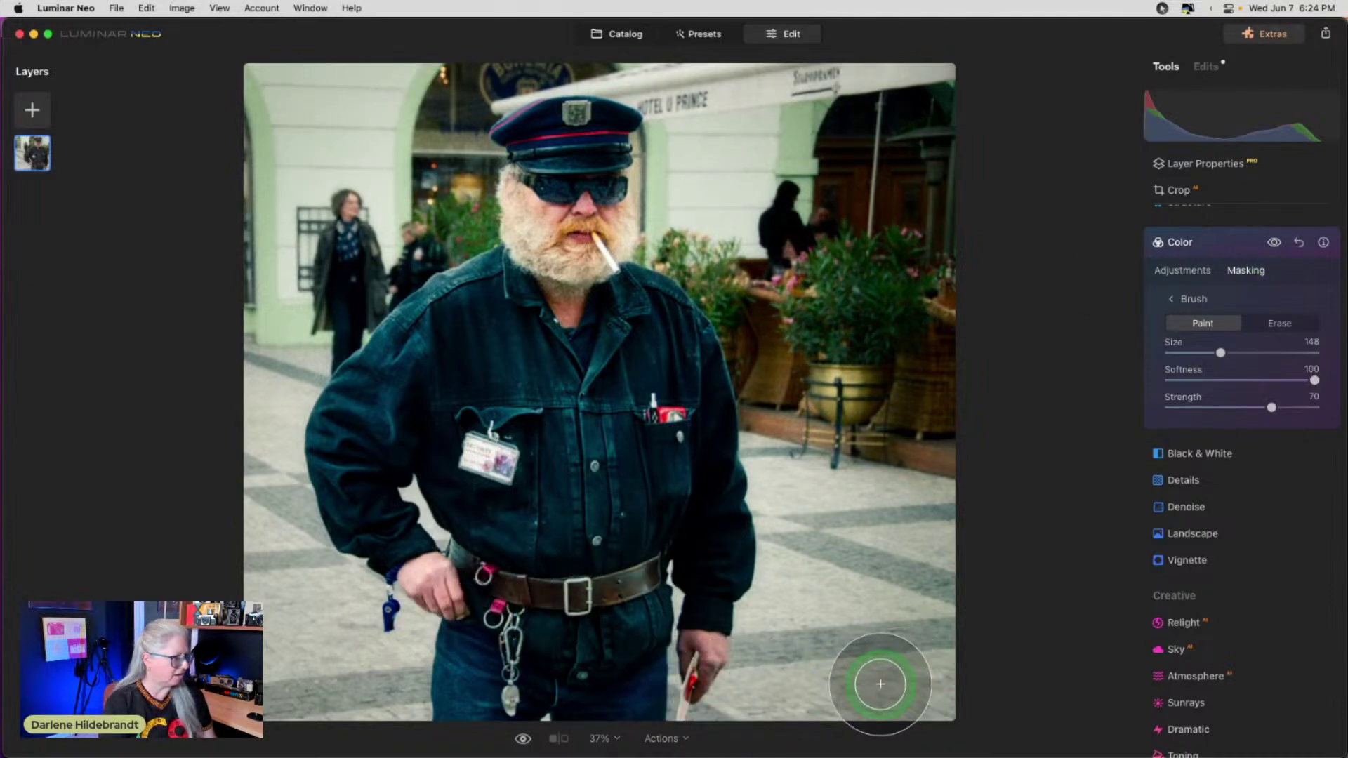
{"action": "left_click", "coordinate": [1173, 272]}
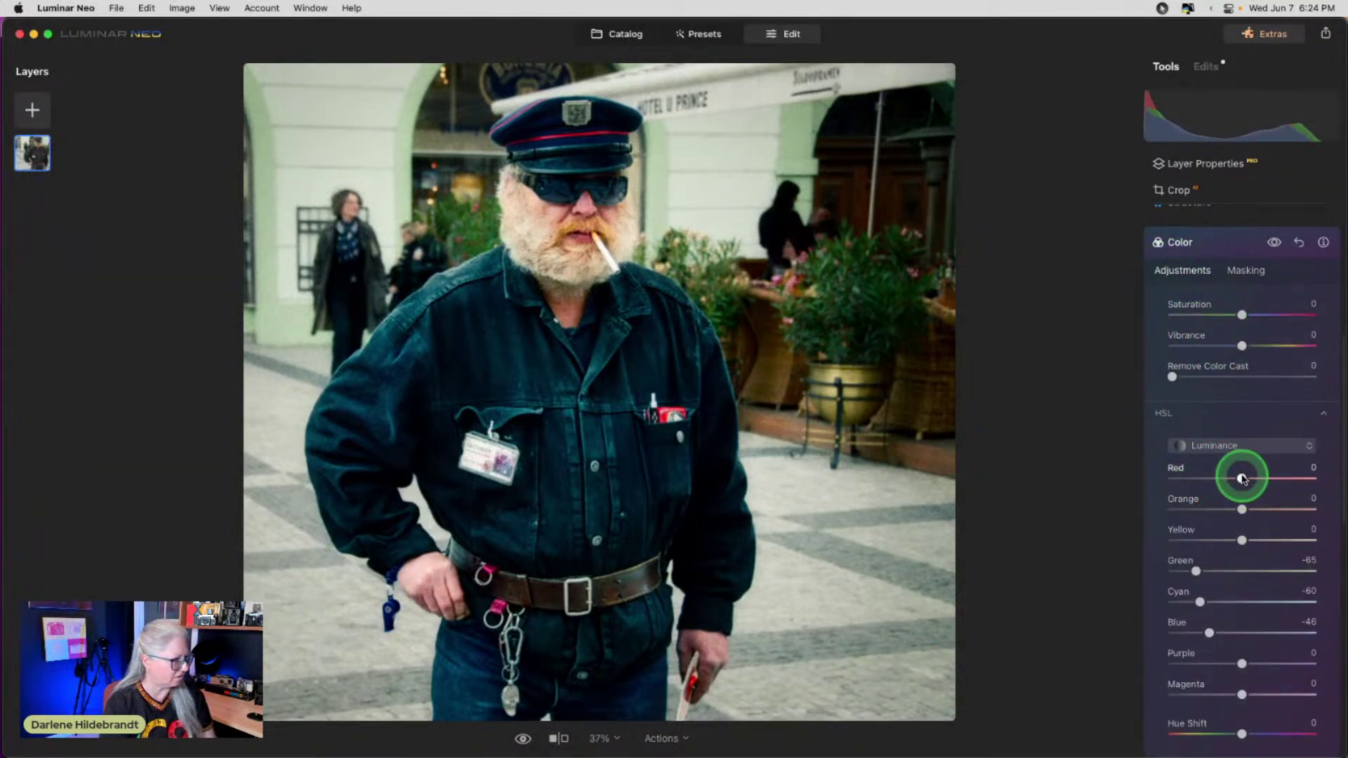
Switch the Color tool's HSL settings to Saturation and set Red to -21.
{"action": "left_click", "coordinate": [1227, 445]}
{"action": "left_click", "coordinate": [1225, 478]}
{"action": "left_click_drag", "start_coordinate": [1241, 480], "coordinate": [1232, 479]}
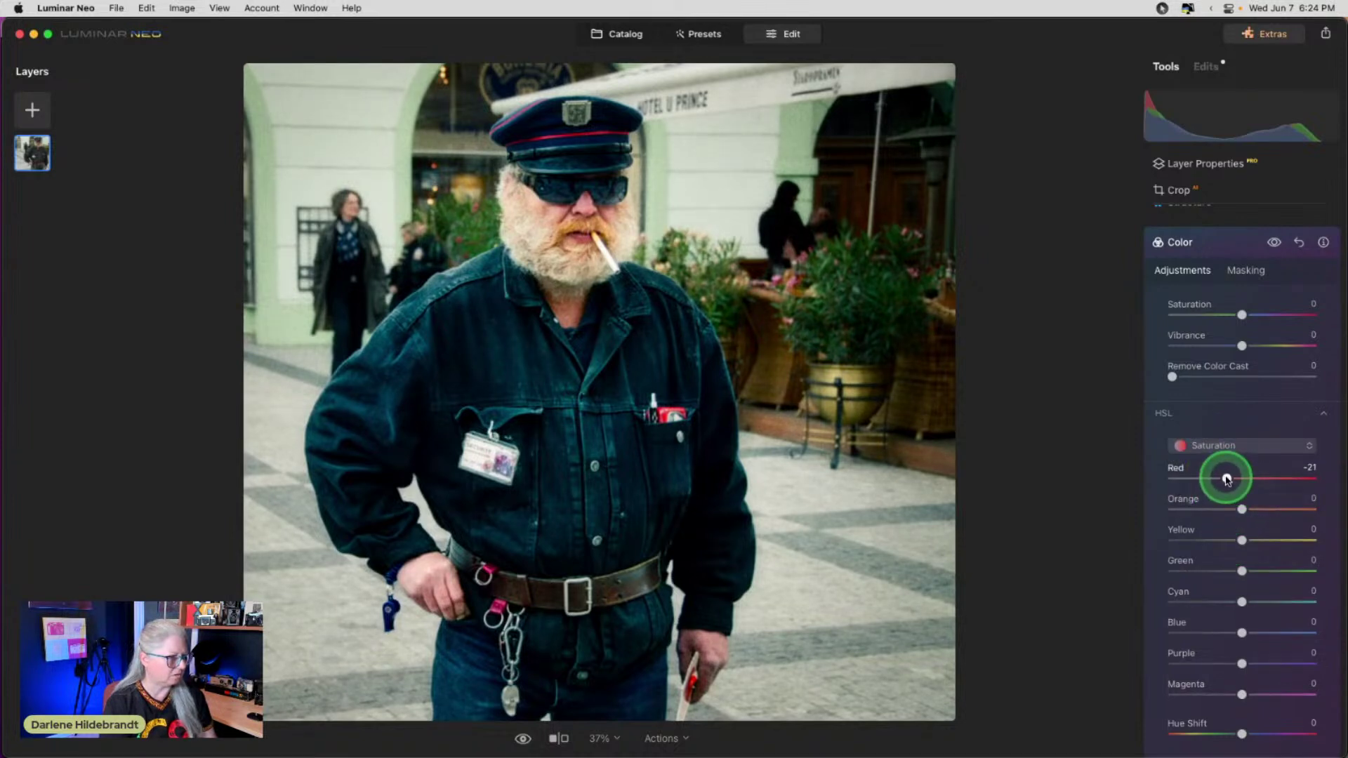
Paint the Color mask over the red object in his hand, the red key rings and the pocket item, using brush size 28 and softness 20.
{"action": "left_click", "coordinate": [1246, 270]}
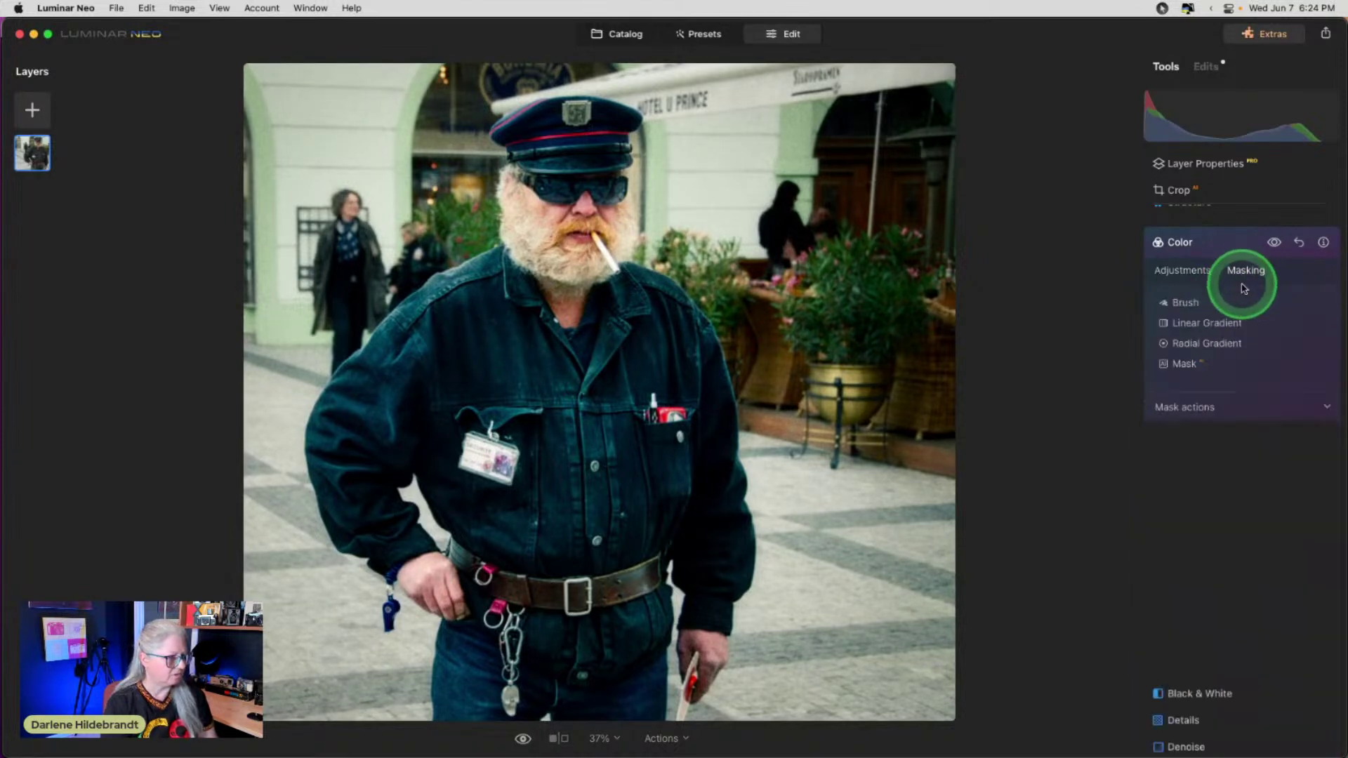
{"action": "left_click", "coordinate": [1185, 303]}
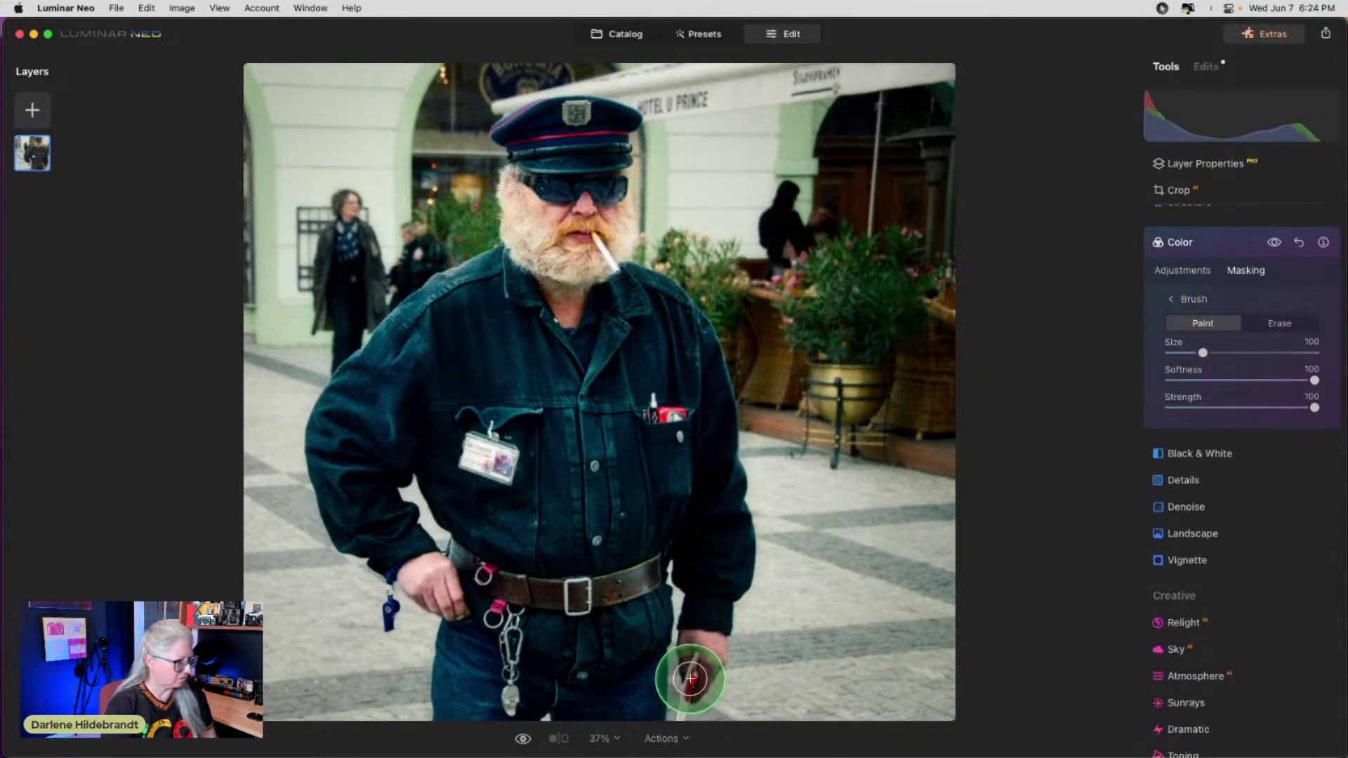
{"action": "left_click", "coordinate": [1195, 381]}
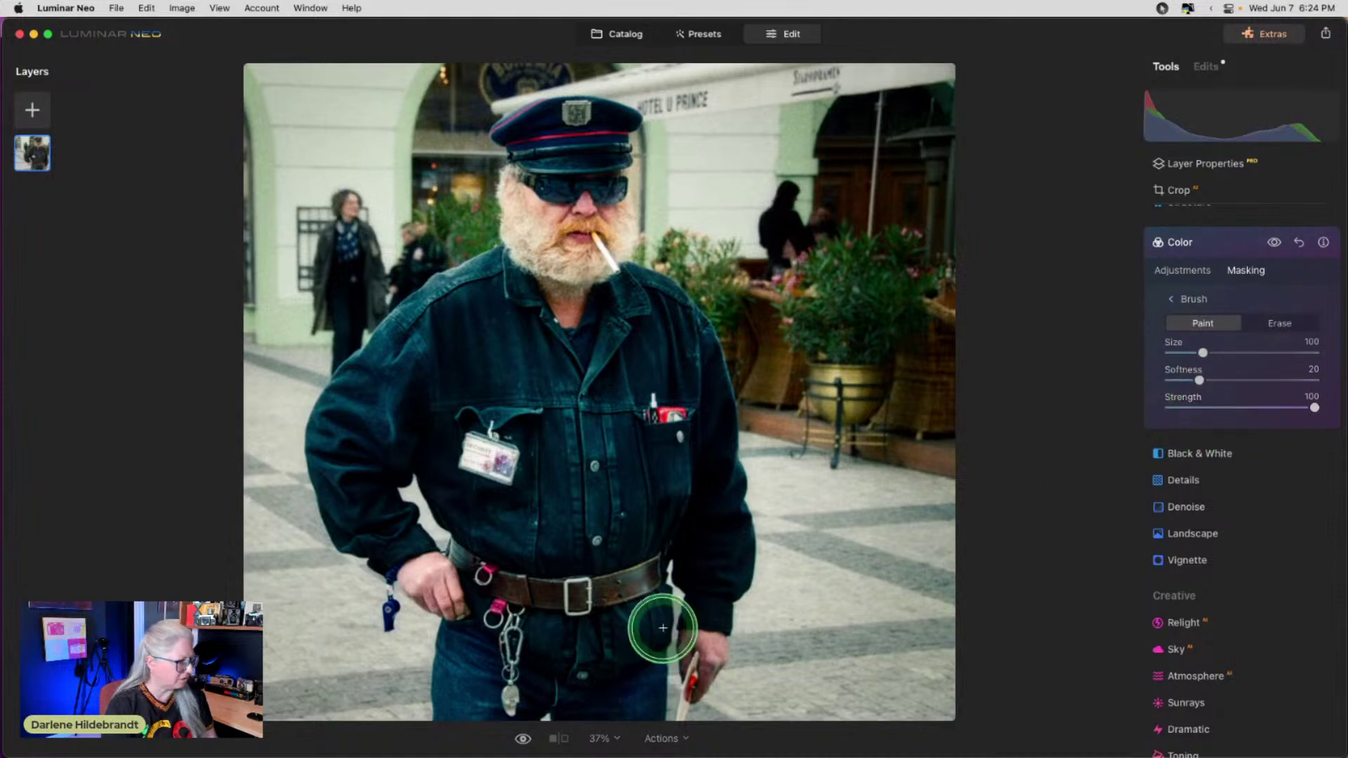
{"action": "key", "text": "bracketleft"}
{"action": "key", "text": "bracketleft"}
{"action": "key", "text": "bracketleft"}
{"action": "key", "text": "bracketleft"}
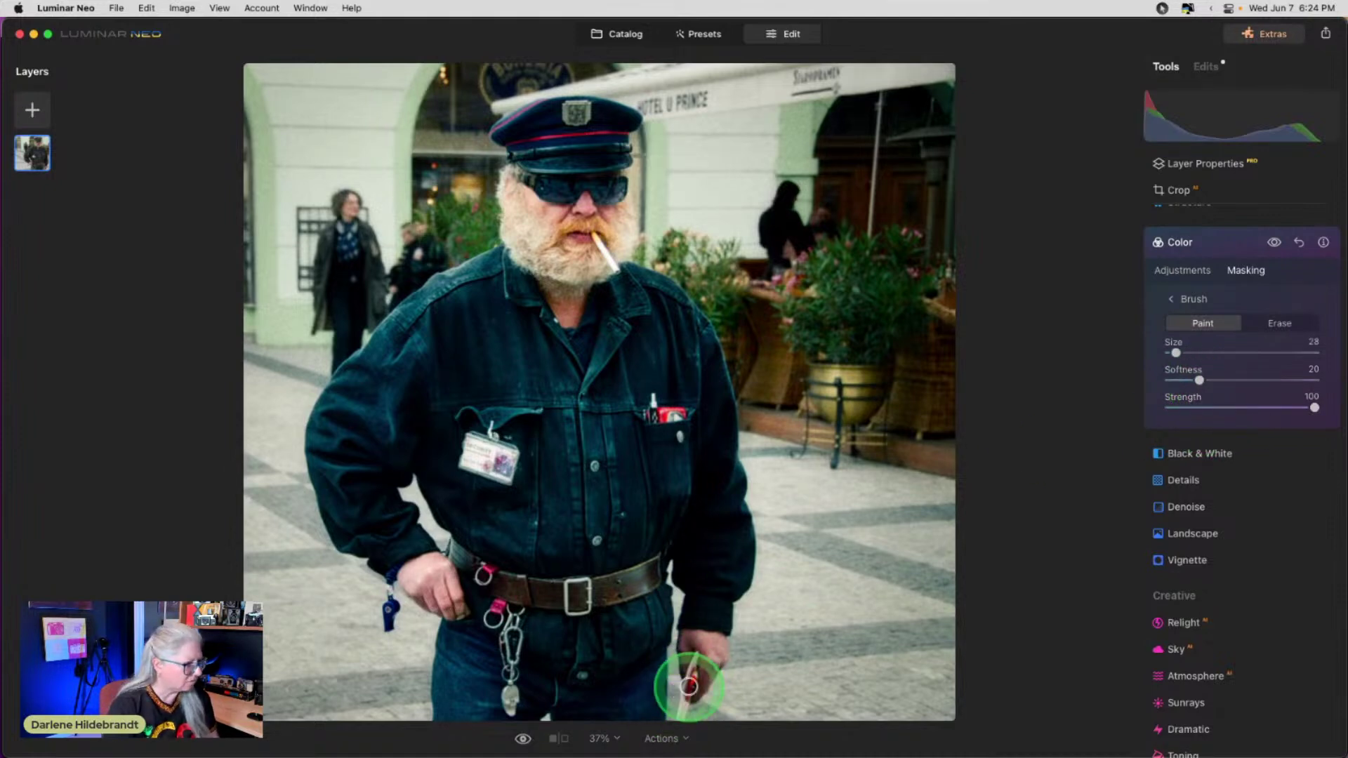
{"action": "left_click_drag", "start_coordinate": [686, 671], "coordinate": [691, 685]}
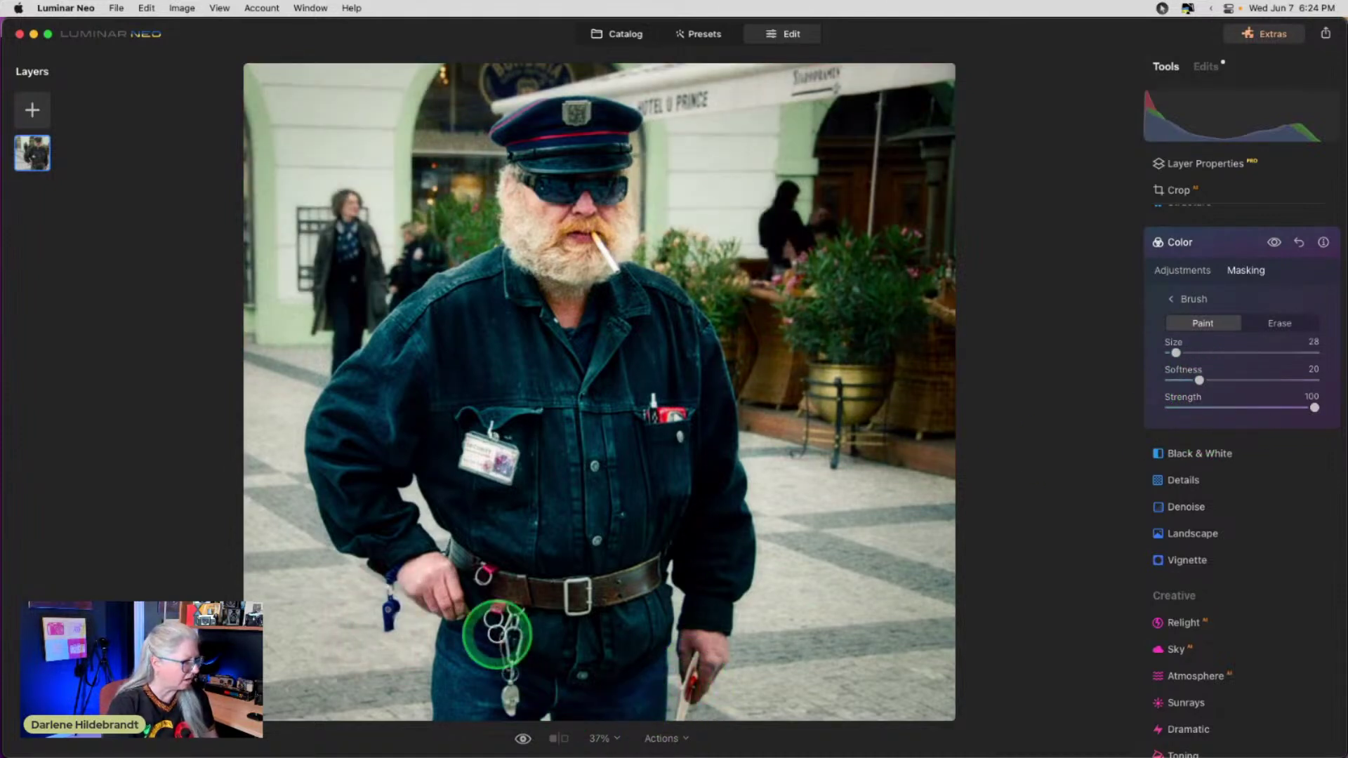
{"action": "left_click_drag", "start_coordinate": [495, 610], "coordinate": [487, 579]}
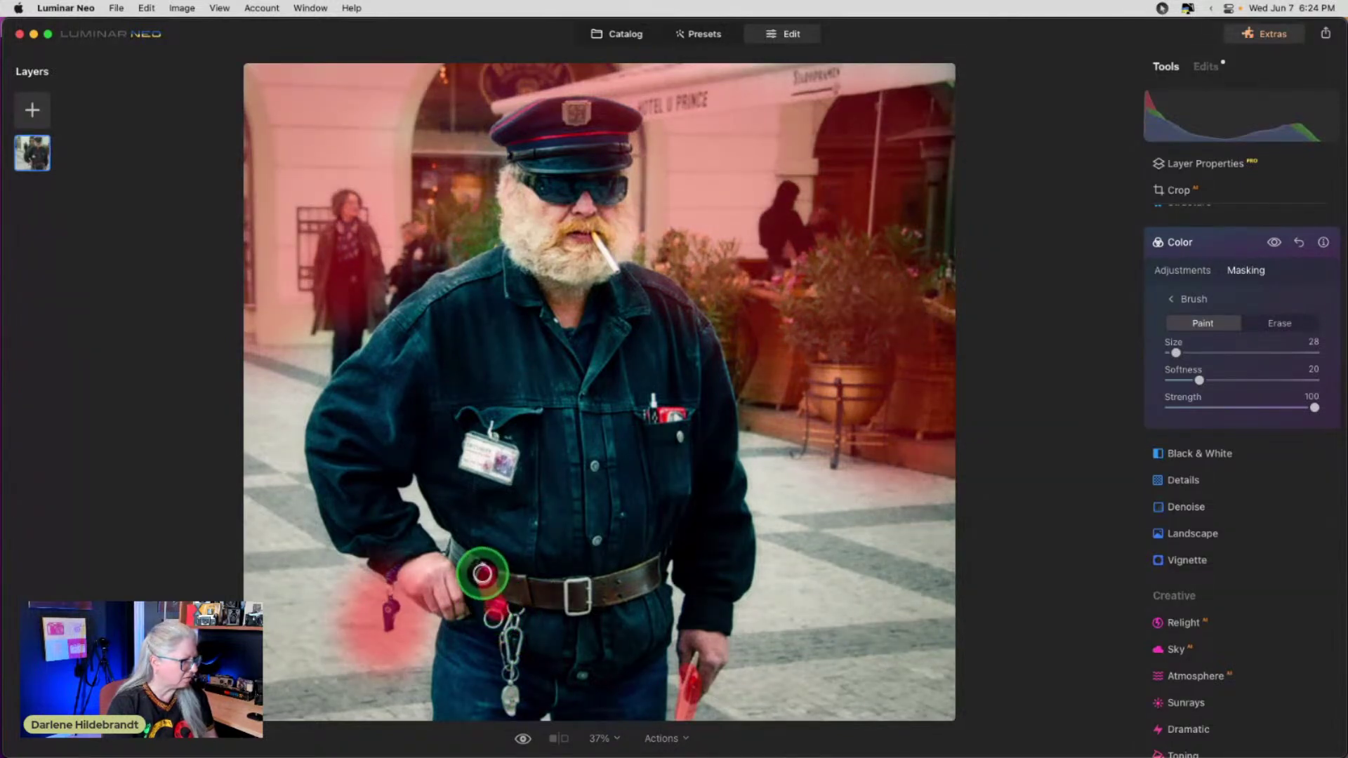
{"action": "left_click_drag", "start_coordinate": [659, 400], "coordinate": [685, 414]}
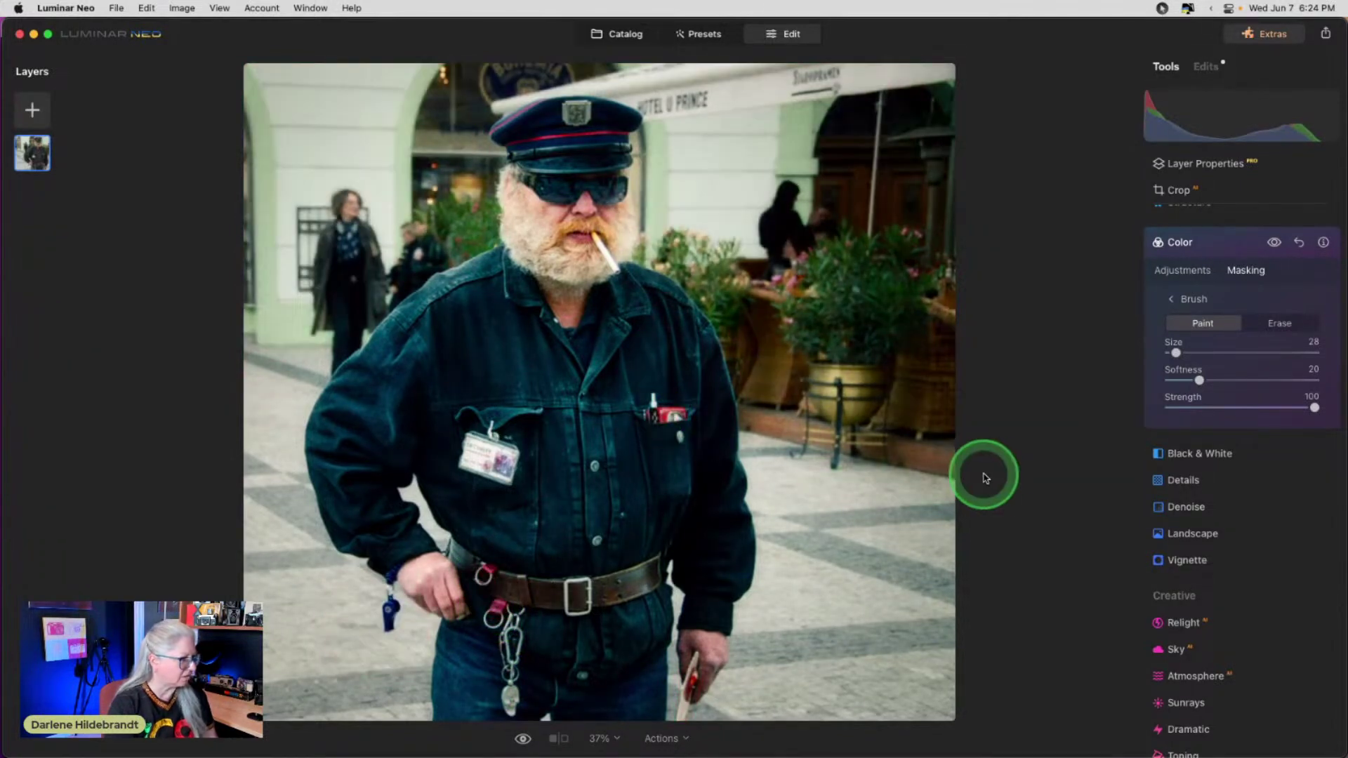
{"action": "left_click_drag", "start_coordinate": [698, 684], "coordinate": [696, 657]}
Compare the photo repeatedly with and without the masked Color edit and close the Color tool.
{"action": "left_click", "coordinate": [1192, 269]}
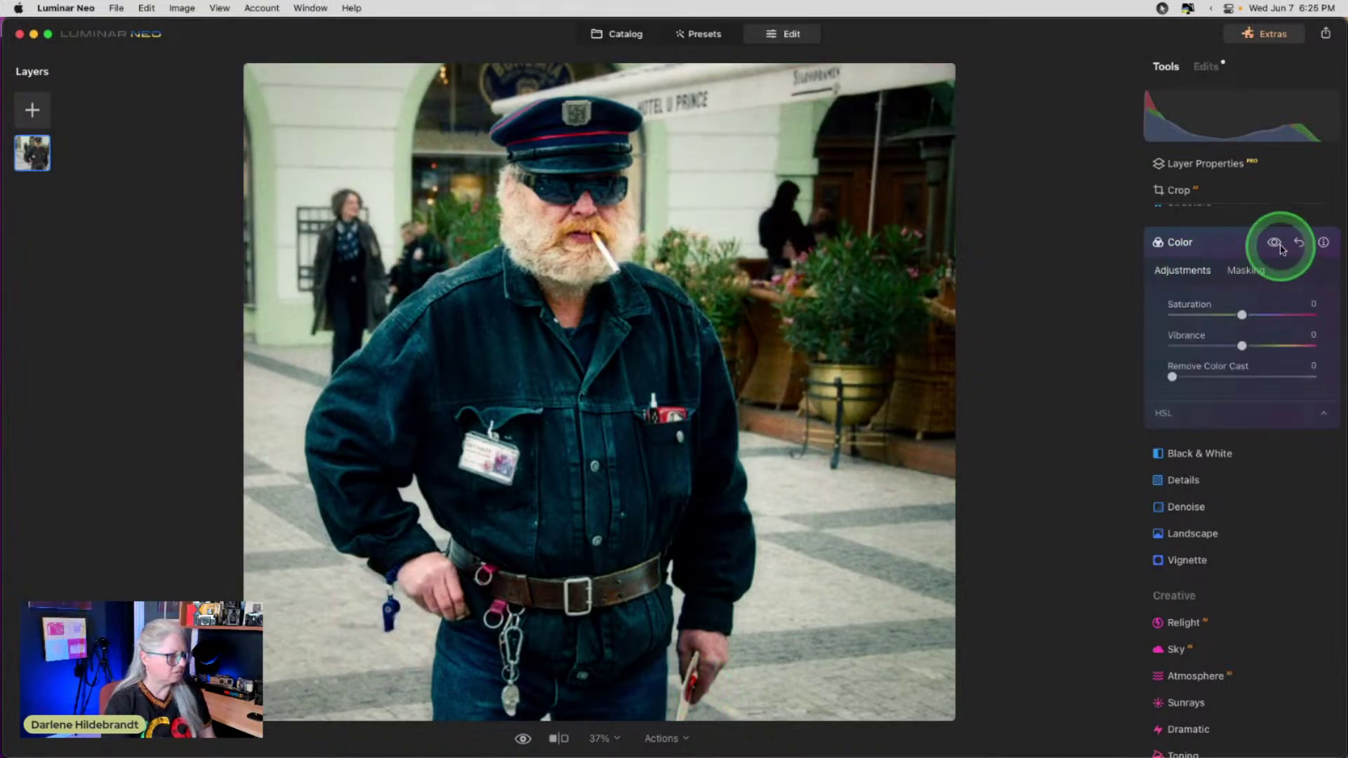
{"action": "left_click", "coordinate": [1275, 243]}
{"action": "left_click", "coordinate": [1275, 243]}
{"action": "left_click", "coordinate": [1274, 243]}
{"action": "left_click", "coordinate": [1275, 243]}
{"action": "left_click", "coordinate": [1275, 243]}
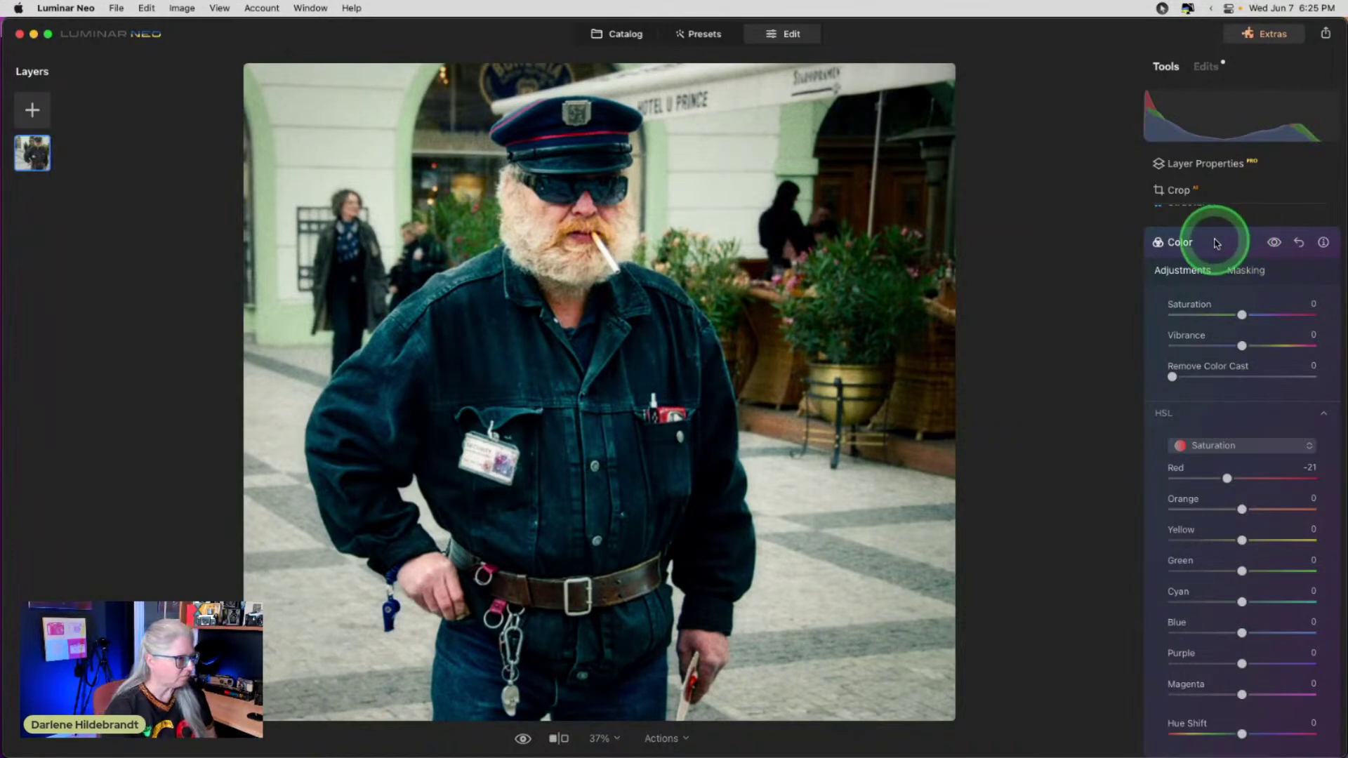
{"action": "left_click", "coordinate": [1220, 244]}
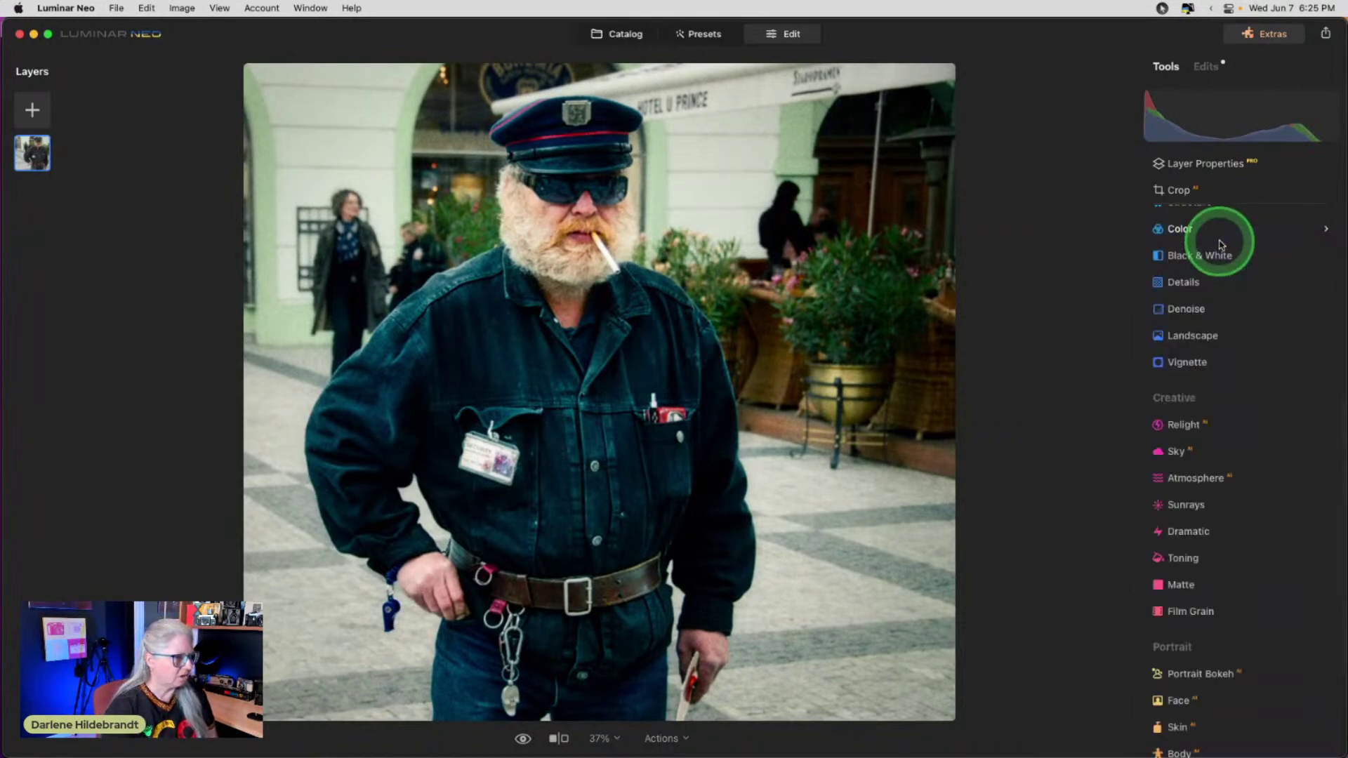
Open the Crop tool and try to move the left and bottom edges of the crop frame.
{"action": "left_click", "coordinate": [1233, 189]}
{"action": "left_click_drag", "start_coordinate": [247, 322], "coordinate": [251, 386]}
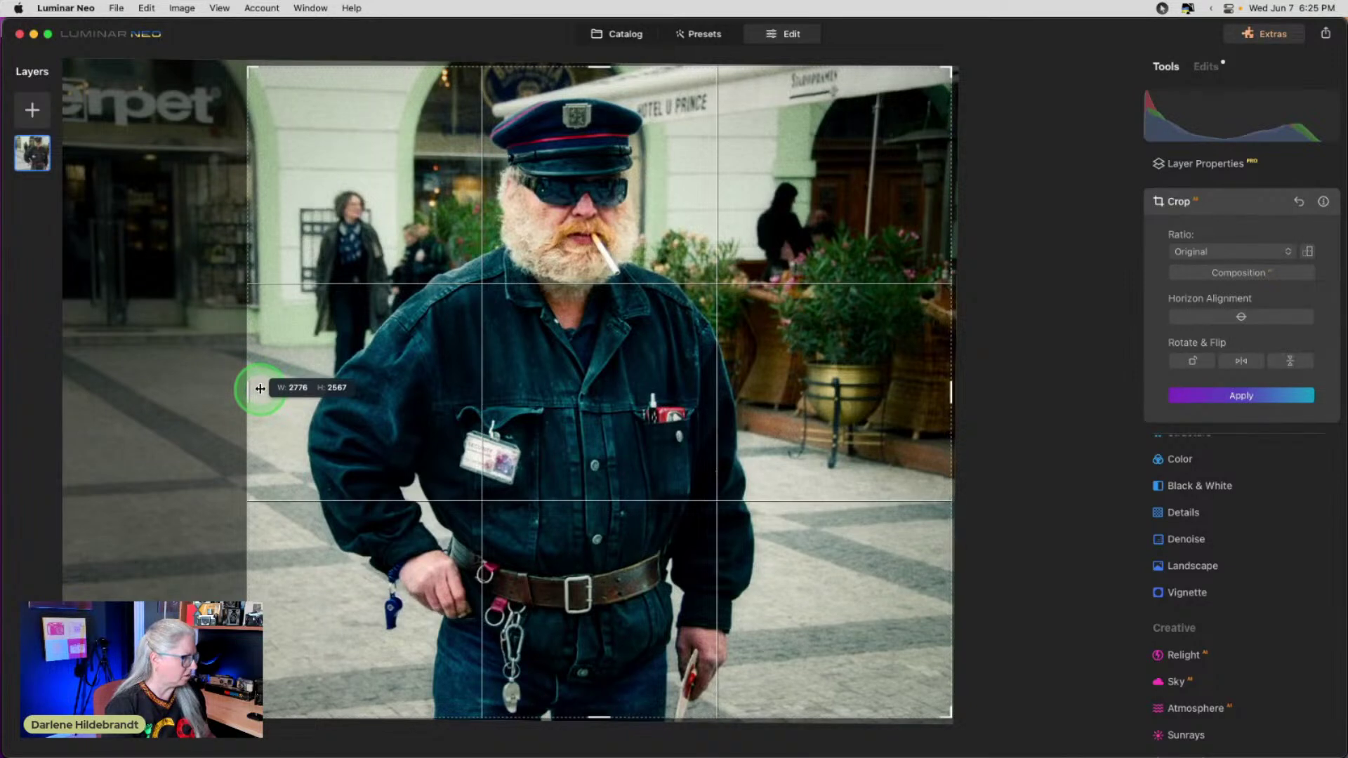
{"action": "left_click_drag", "start_coordinate": [260, 389], "coordinate": [261, 392]}
{"action": "left_click_drag", "start_coordinate": [309, 714], "coordinate": [310, 712]}
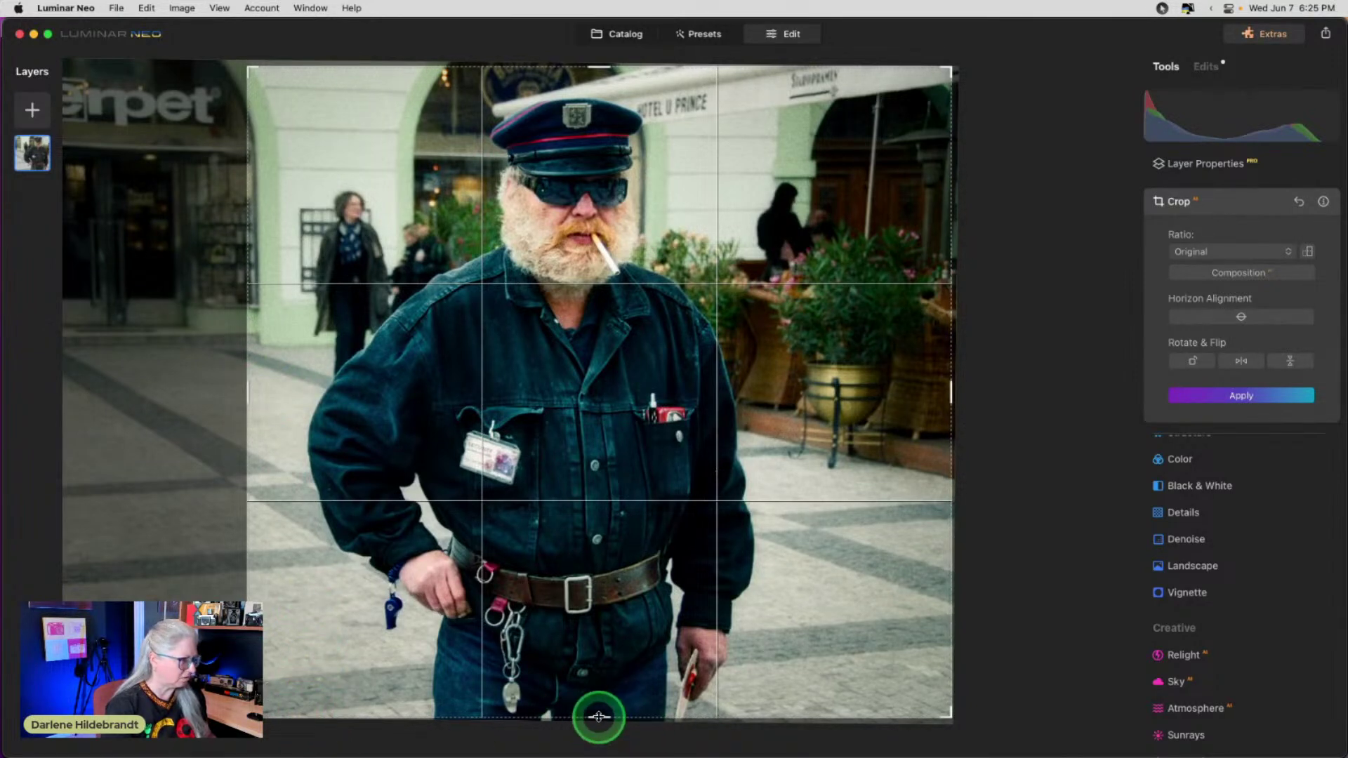
{"action": "left_click_drag", "start_coordinate": [598, 717], "coordinate": [599, 718]}
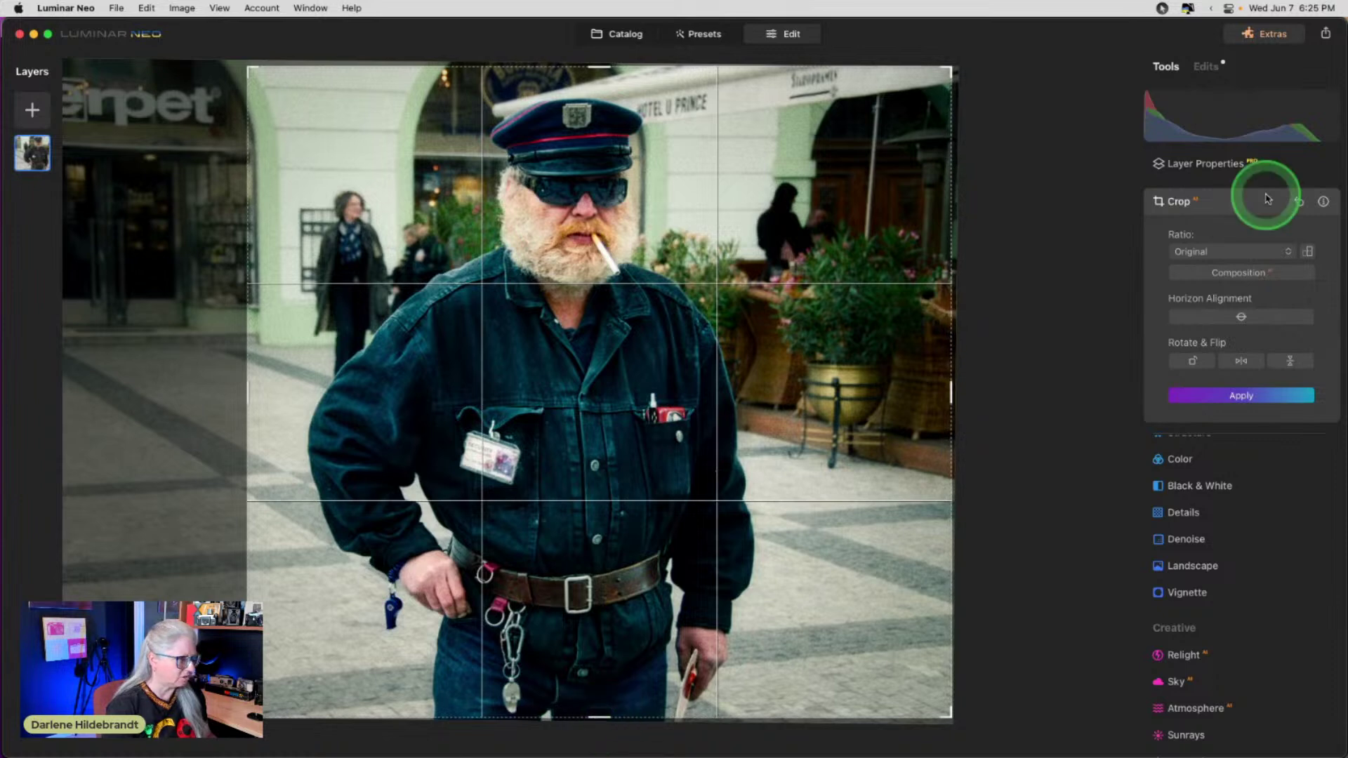
Set the crop ratio to Free, try to resize the frame from its left and bottom edges, and close the Crop tool.
{"action": "left_click", "coordinate": [1207, 251]}
{"action": "left_click", "coordinate": [247, 316]}
{"action": "left_click_drag", "start_coordinate": [247, 318], "coordinate": [246, 385]}
{"action": "left_click", "coordinate": [594, 721]}
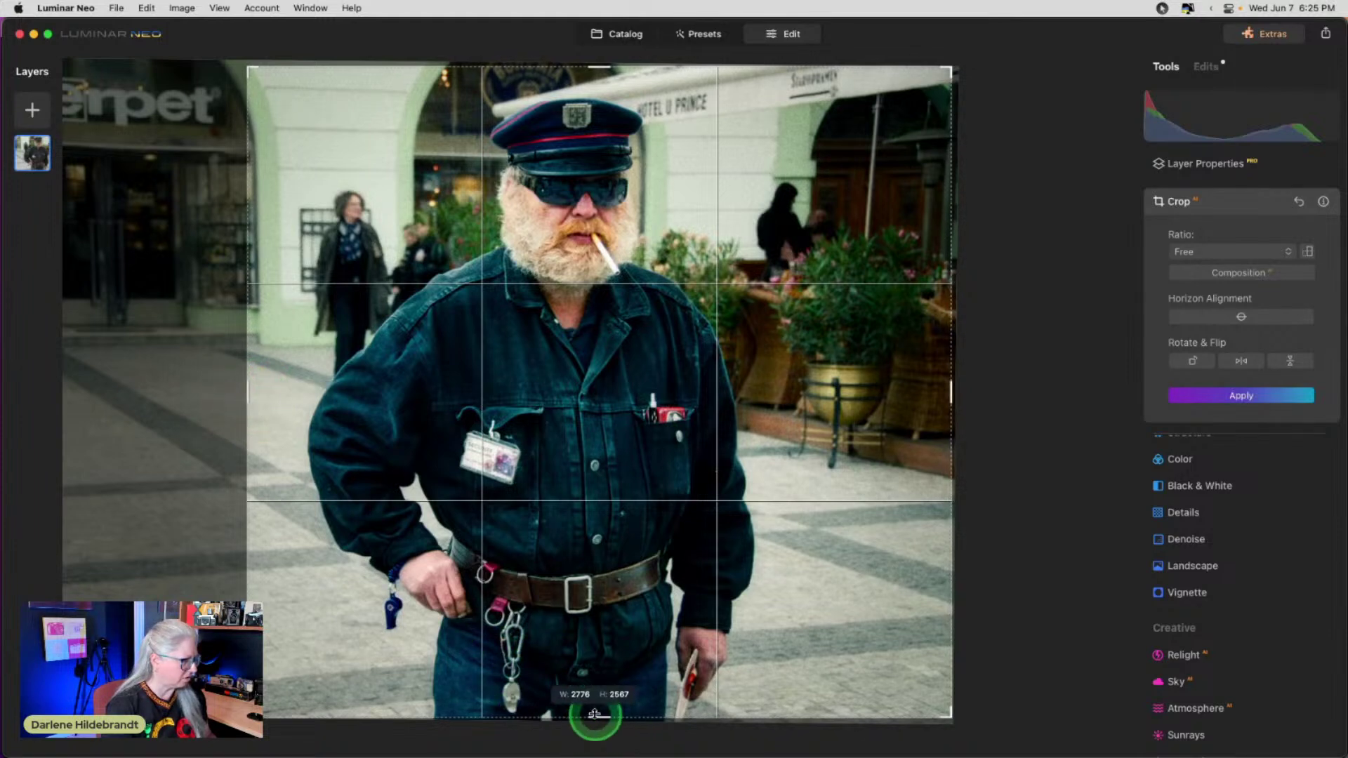
{"action": "left_click", "coordinate": [1214, 241]}
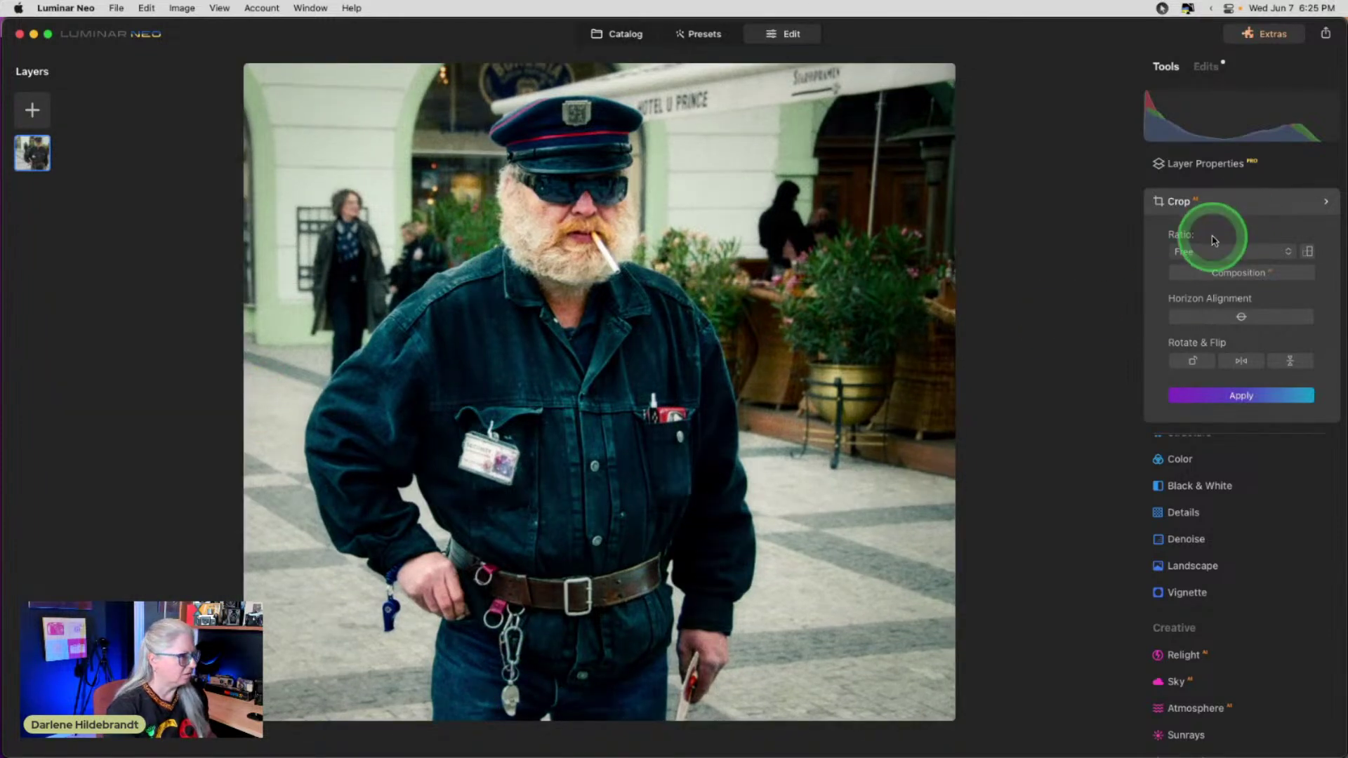
{"action": "left_click", "coordinate": [1248, 204]}
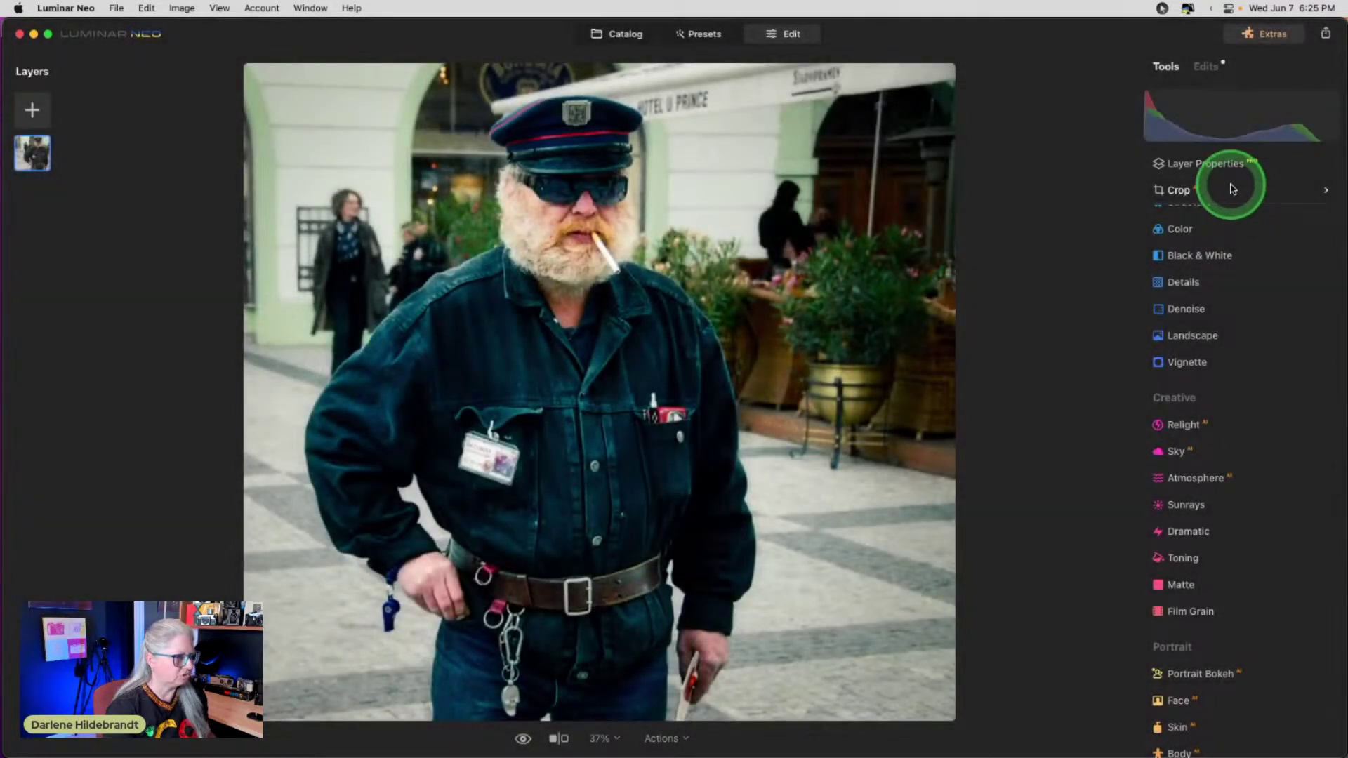
Reopen the crop, choose the Free ratio again and try to move the frame's left edge.
{"action": "left_click", "coordinate": [1236, 193]}
{"action": "left_click", "coordinate": [1194, 230]}
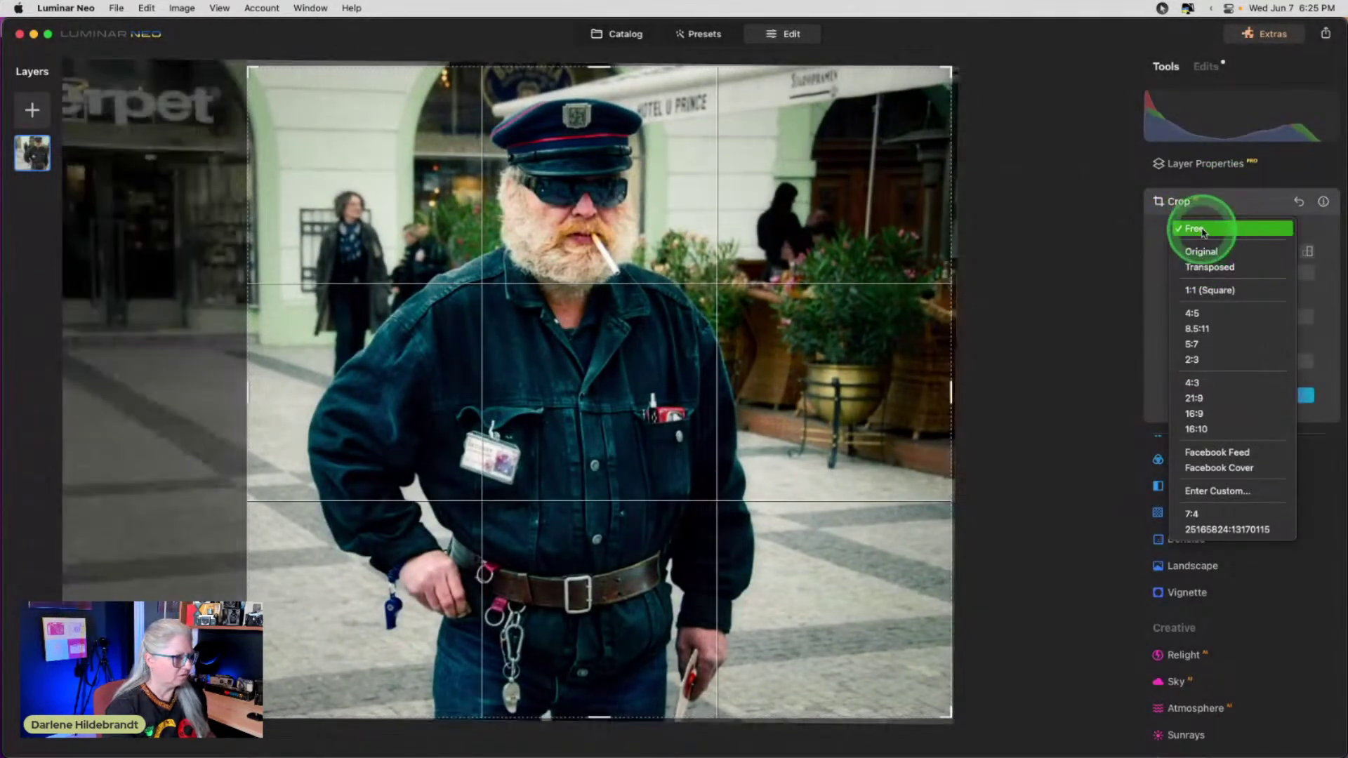
{"action": "left_click", "coordinate": [1196, 230]}
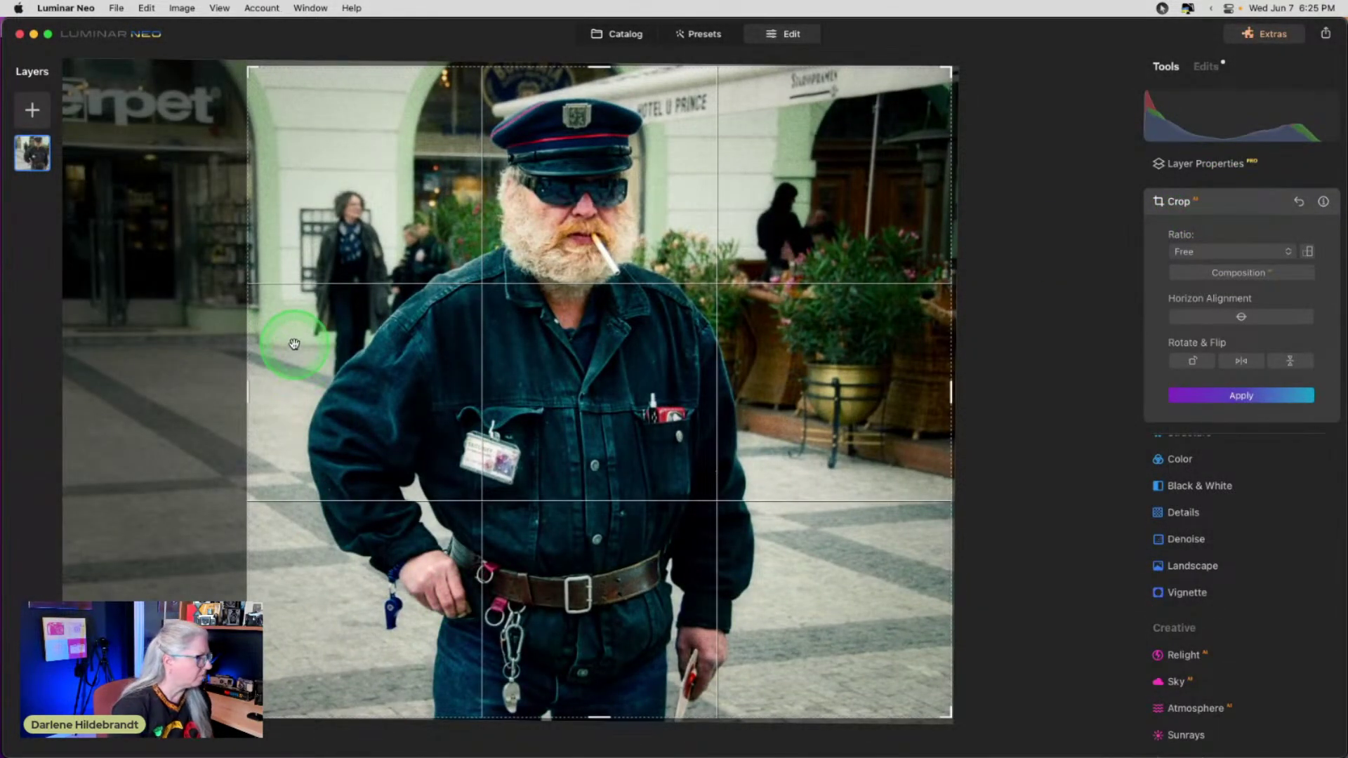
{"action": "left_click", "coordinate": [246, 398]}
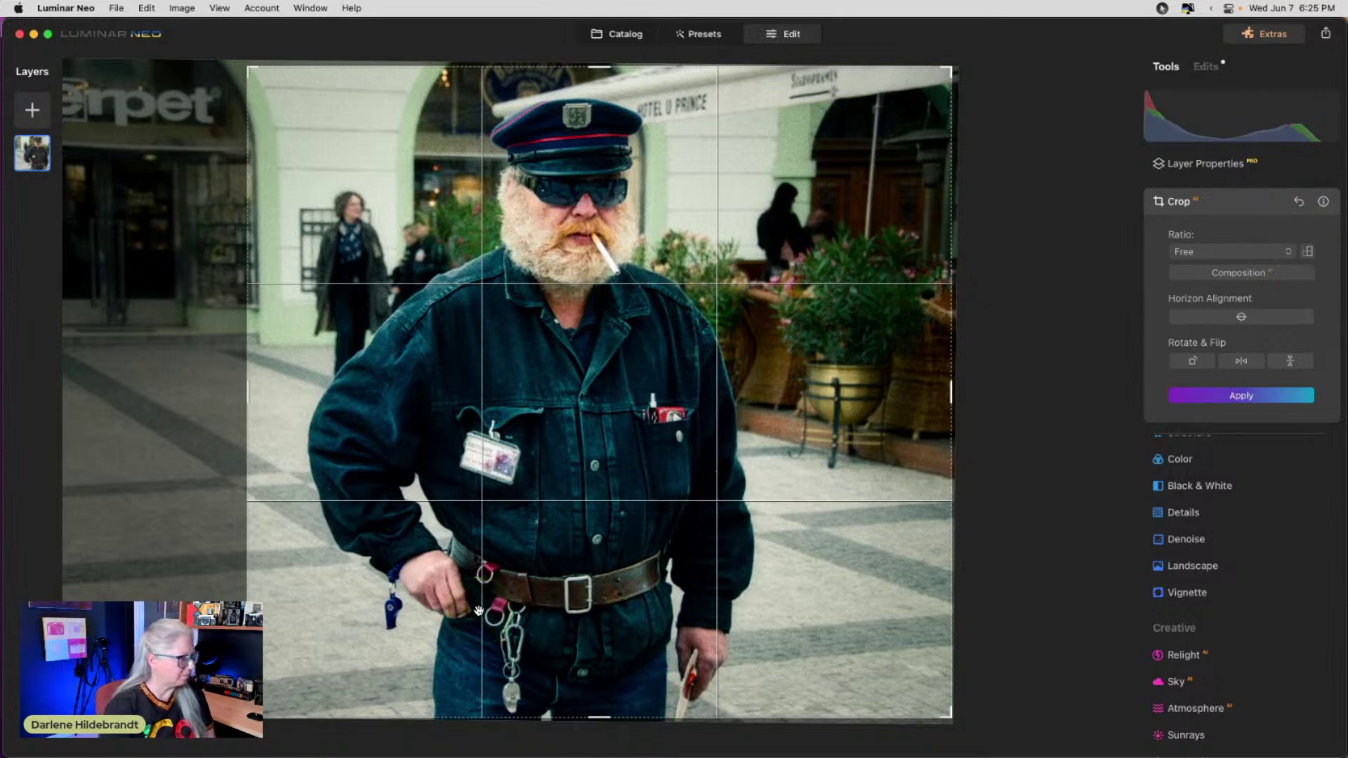
Reset the crop to the full original frame and try to extend its left edge outward.
{"action": "left_click", "coordinate": [1299, 202]}
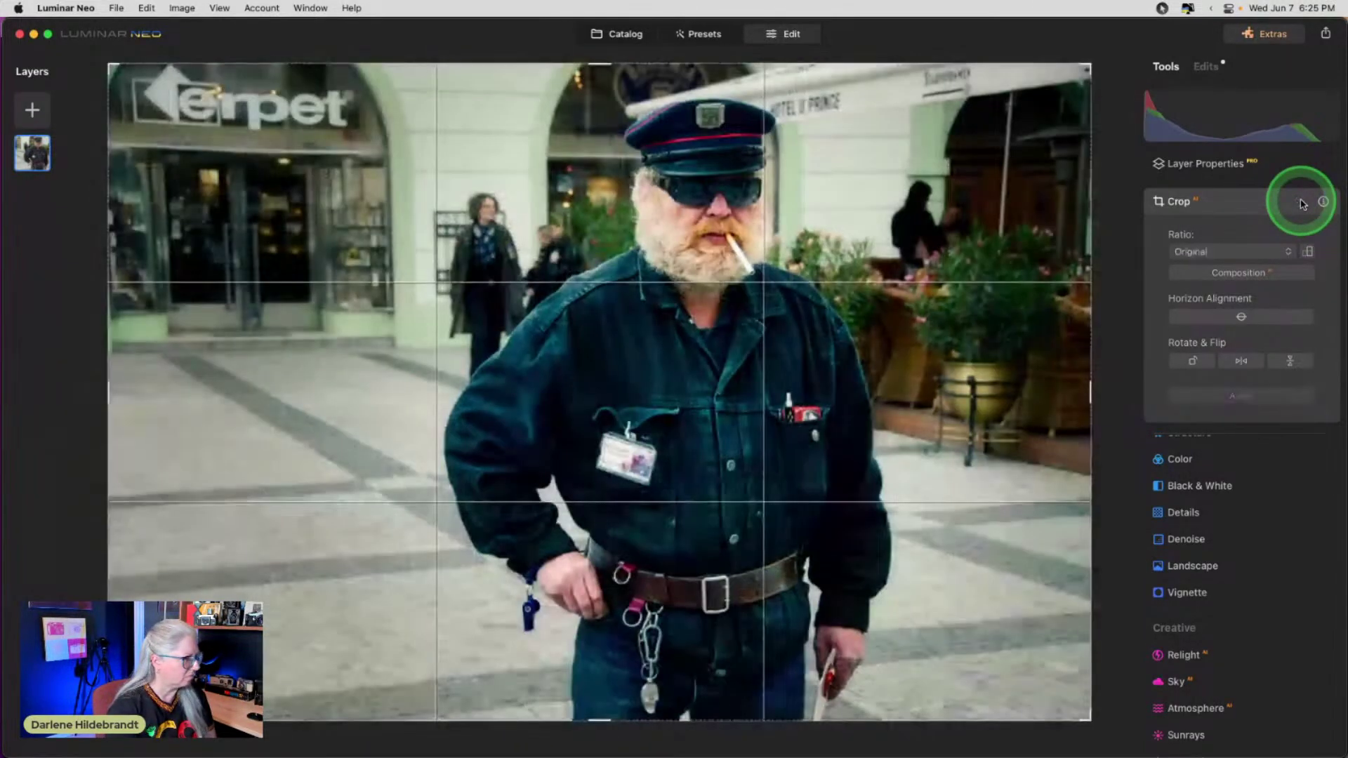
{"action": "left_click_drag", "start_coordinate": [109, 389], "coordinate": [12, 391]}
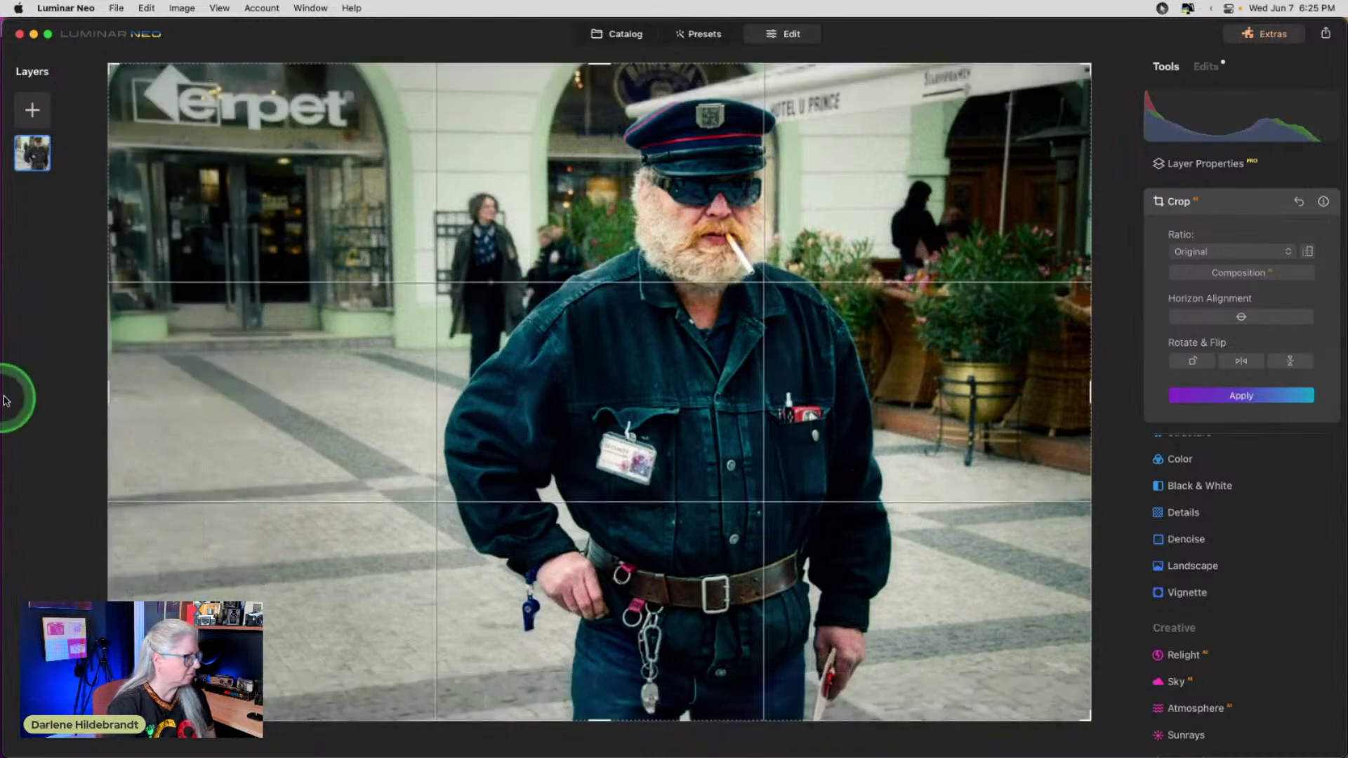
Crop the photo with a Free ratio, trimming off the storefront beside the man and tilting the image slightly to straighten it.
{"action": "left_click", "coordinate": [1198, 251]}
{"action": "left_click", "coordinate": [1194, 229]}
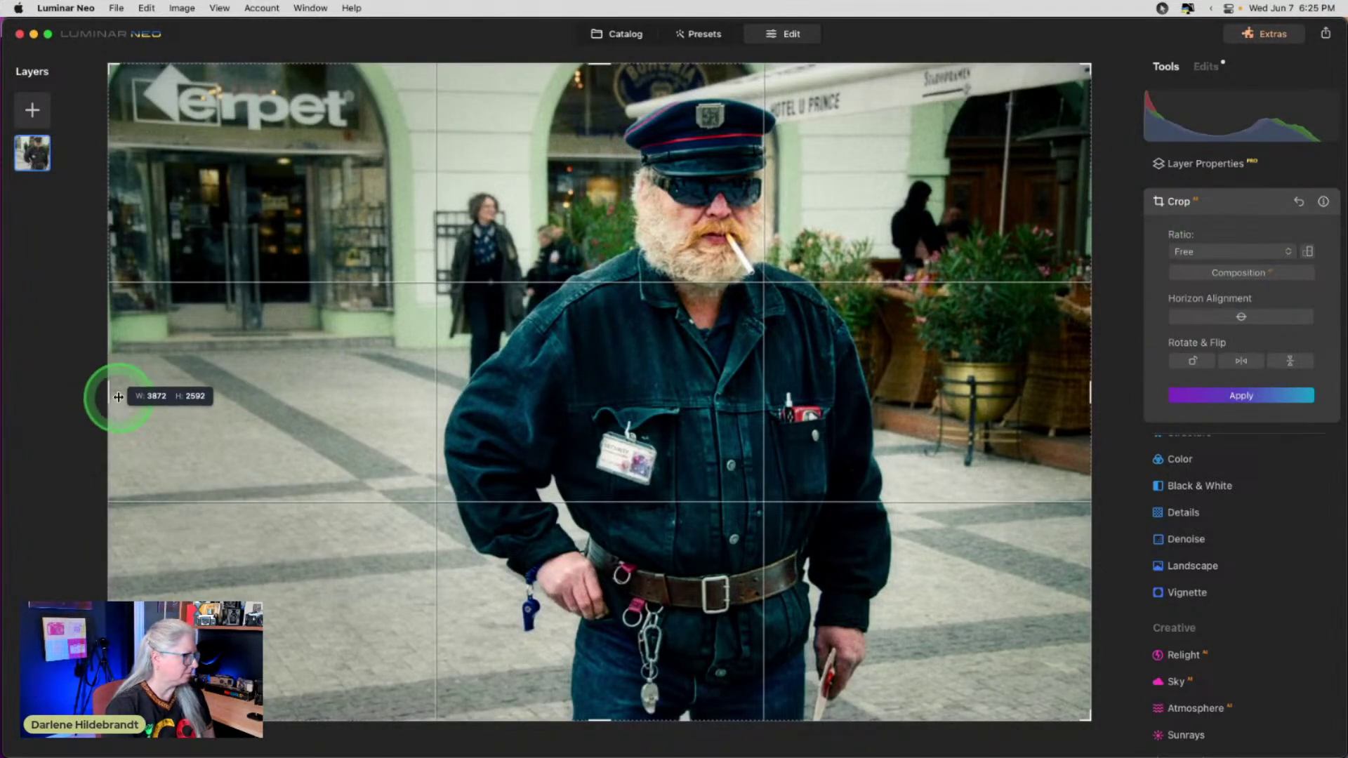
{"action": "left_click_drag", "start_coordinate": [108, 392], "coordinate": [404, 399]}
{"action": "left_click_drag", "start_coordinate": [1029, 148], "coordinate": [1037, 161]}
{"action": "left_click_drag", "start_coordinate": [361, 330], "coordinate": [370, 339]}
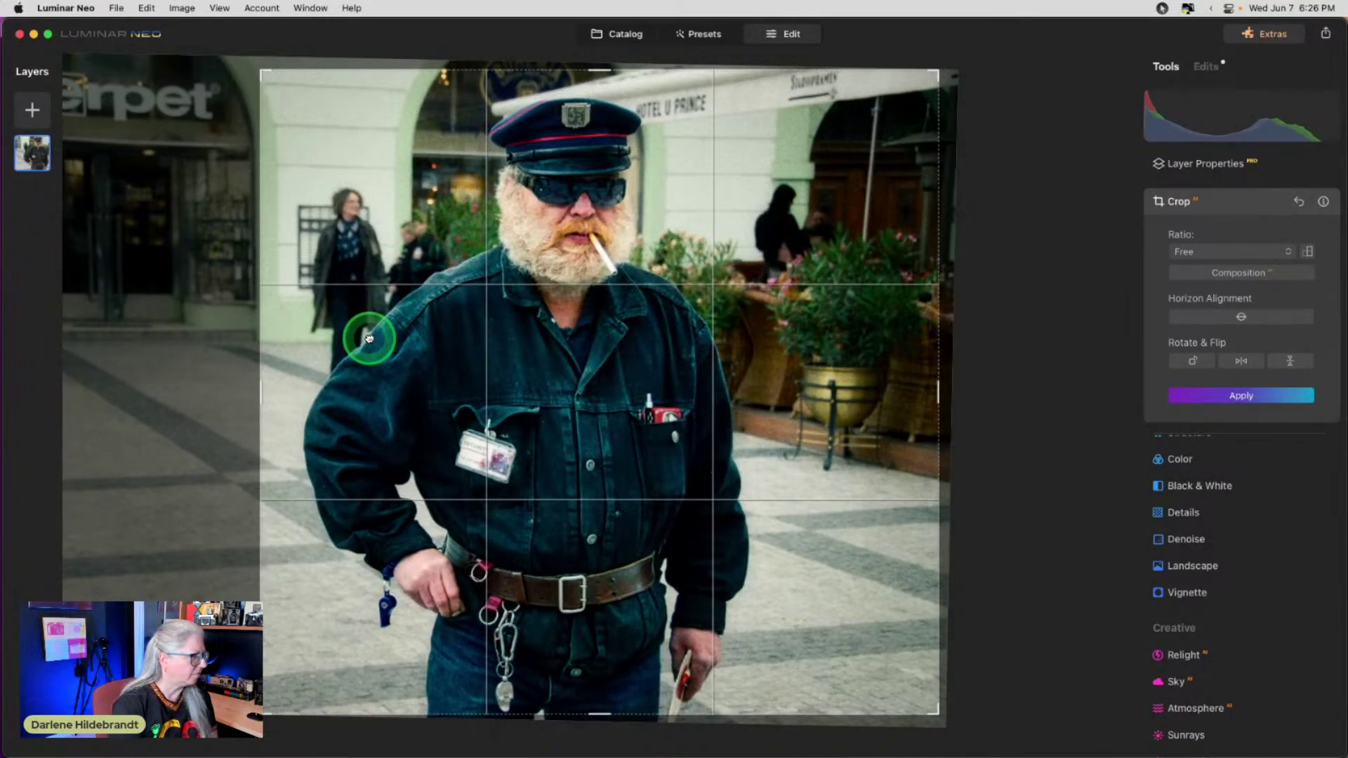
{"action": "left_click", "coordinate": [1229, 198]}
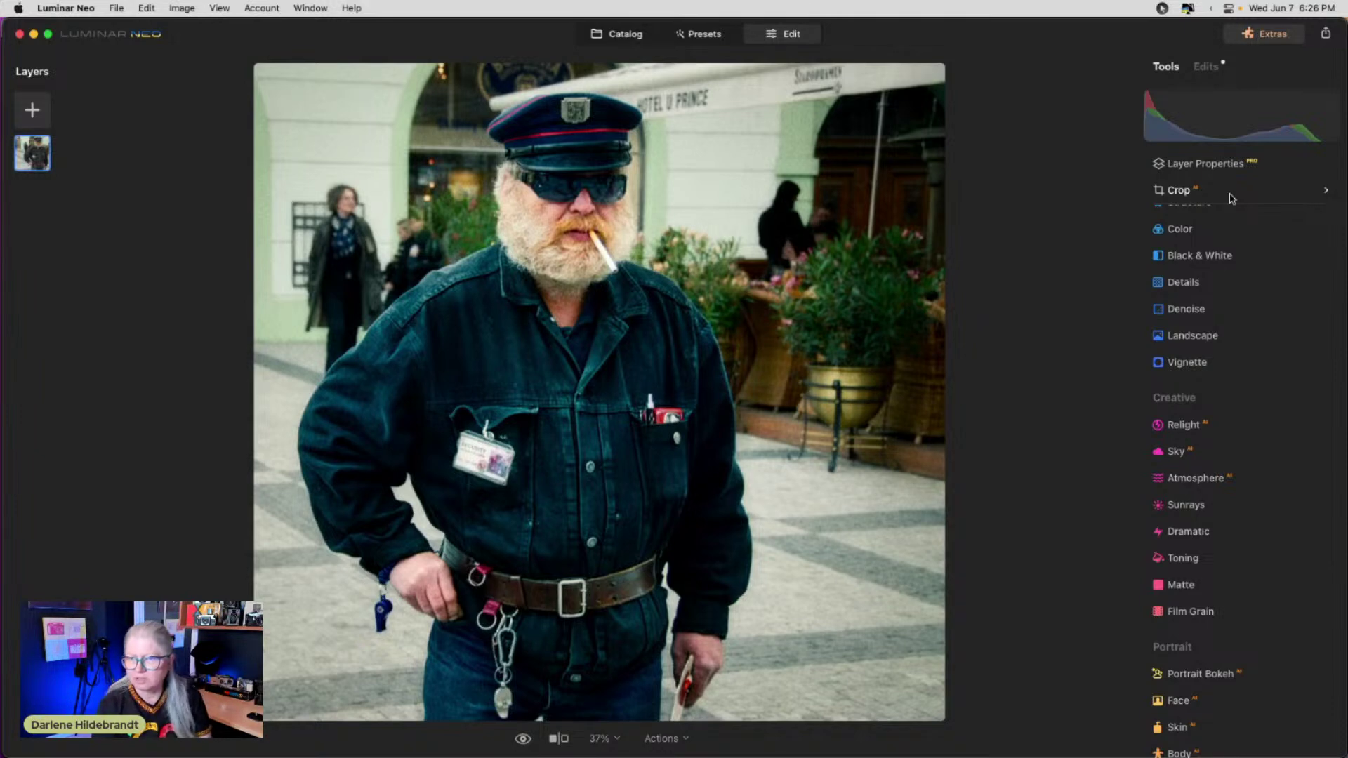
{"action": "left_click", "coordinate": [1250, 231]}
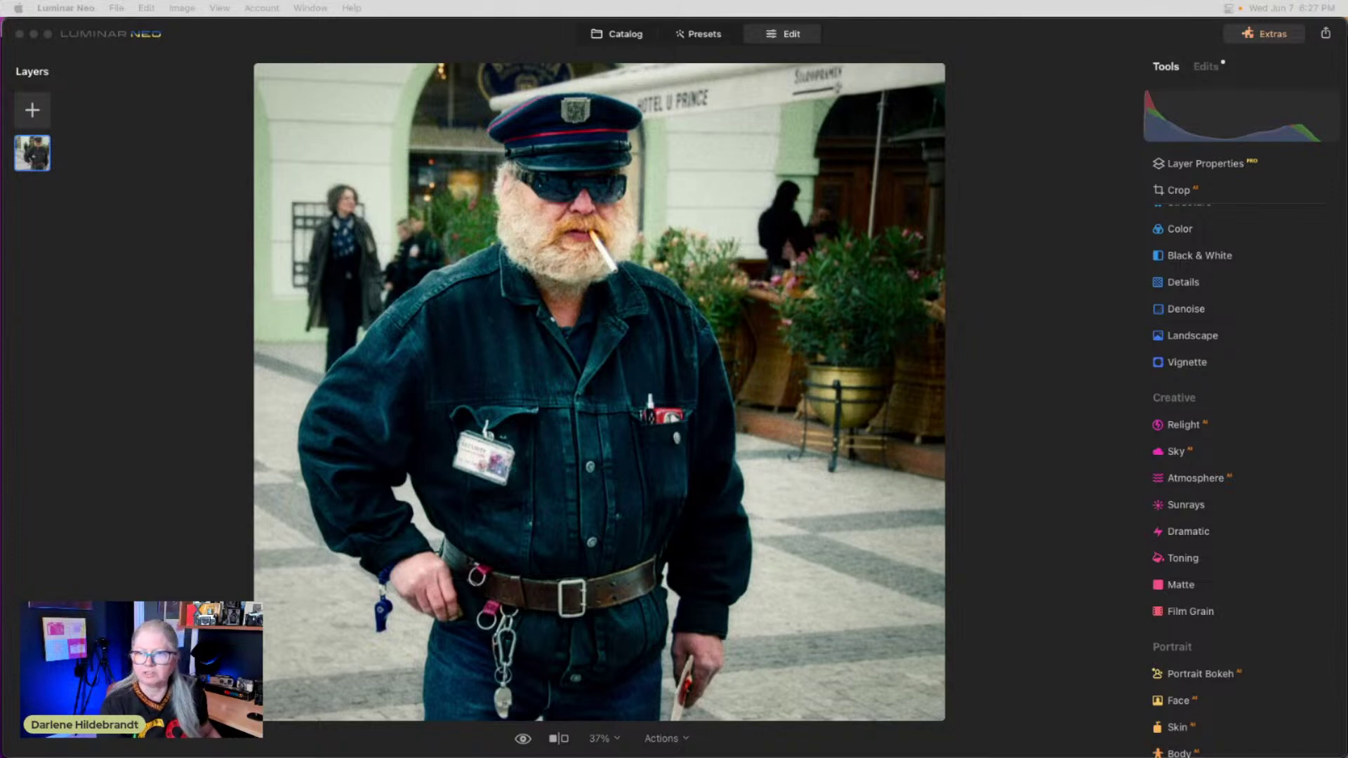
Switch to Chrome and open the Westglen School 2023 gallery from the Pow Wows folder page.
{"action": "key", "text": "super+Tab"}
{"action": "left_click", "coordinate": [984, 40]}
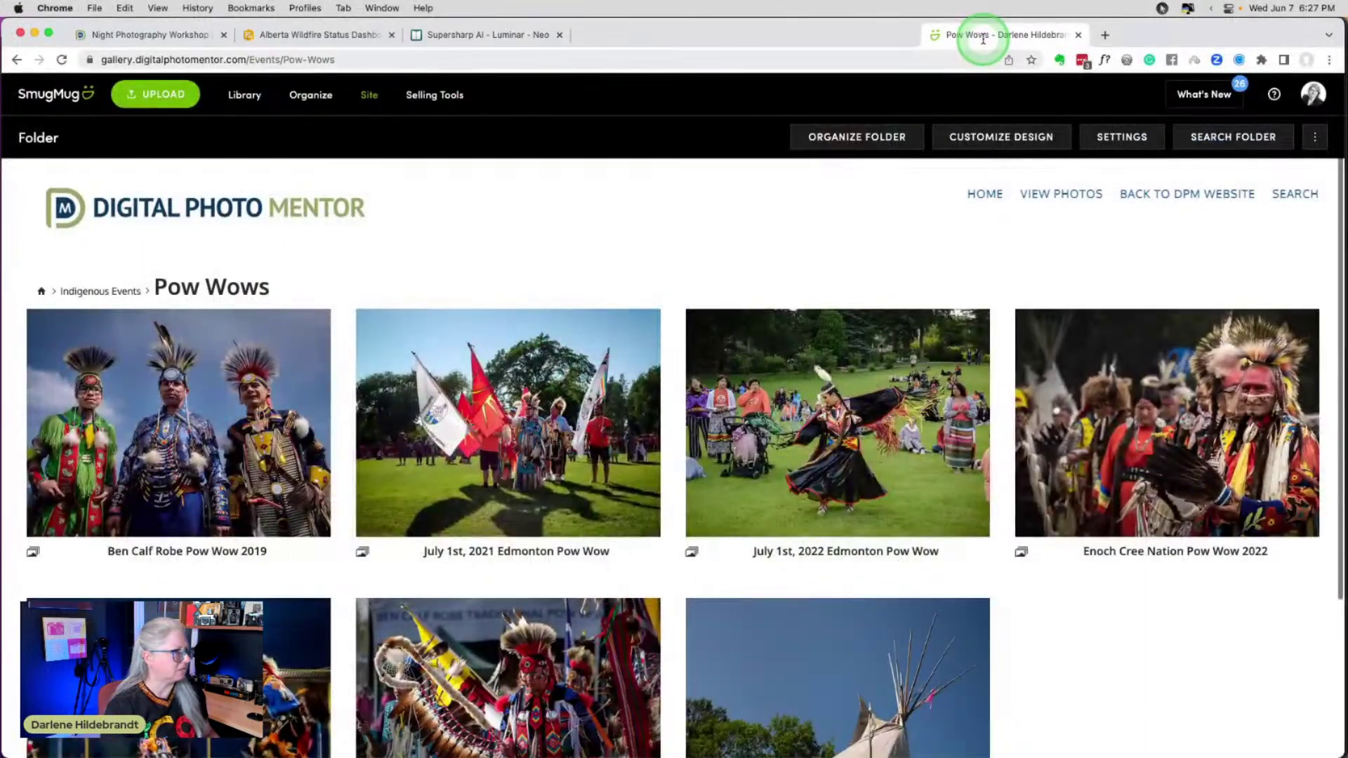
{"action": "key", "text": "super+l"}
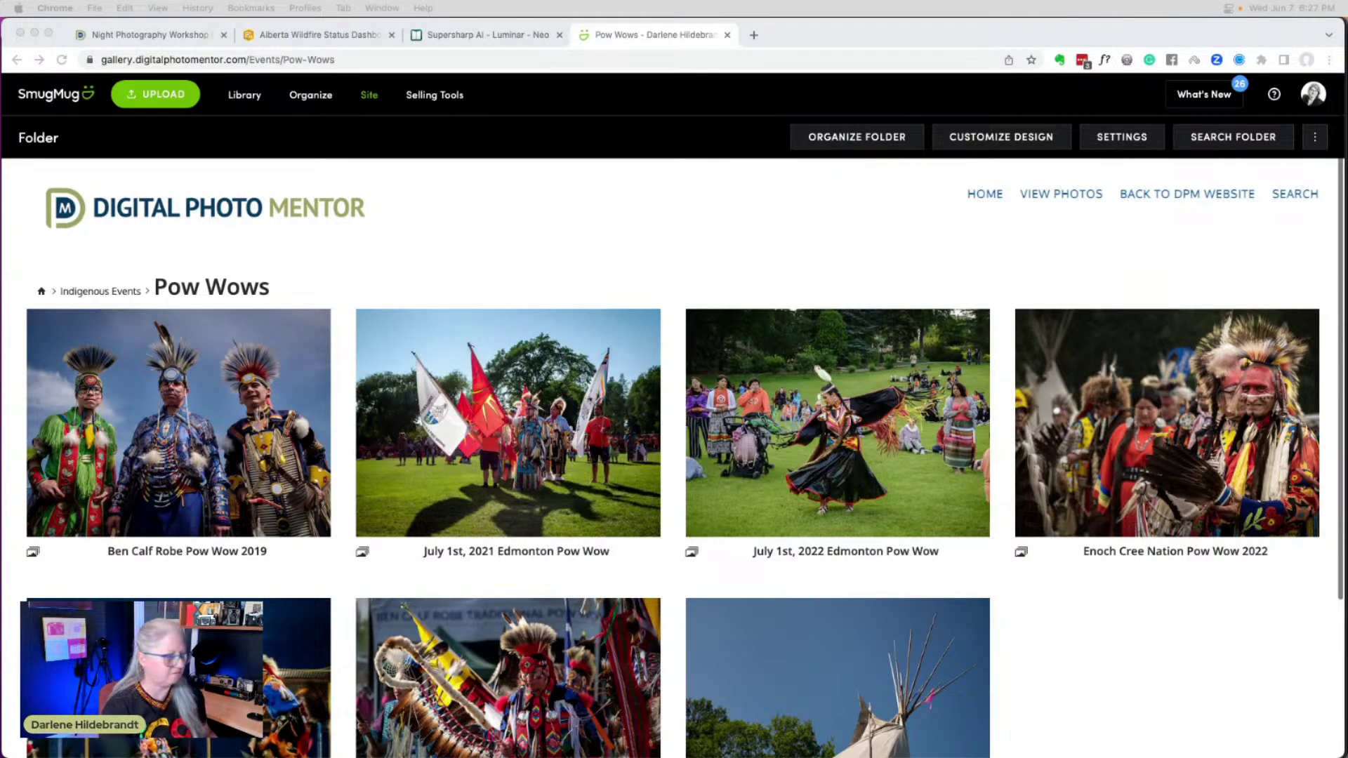
{"action": "left_click", "coordinate": [1068, 590]}
{"action": "scroll", "coordinate": [1068, 589], "scroll_direction": "down", "scroll_amount": 3}
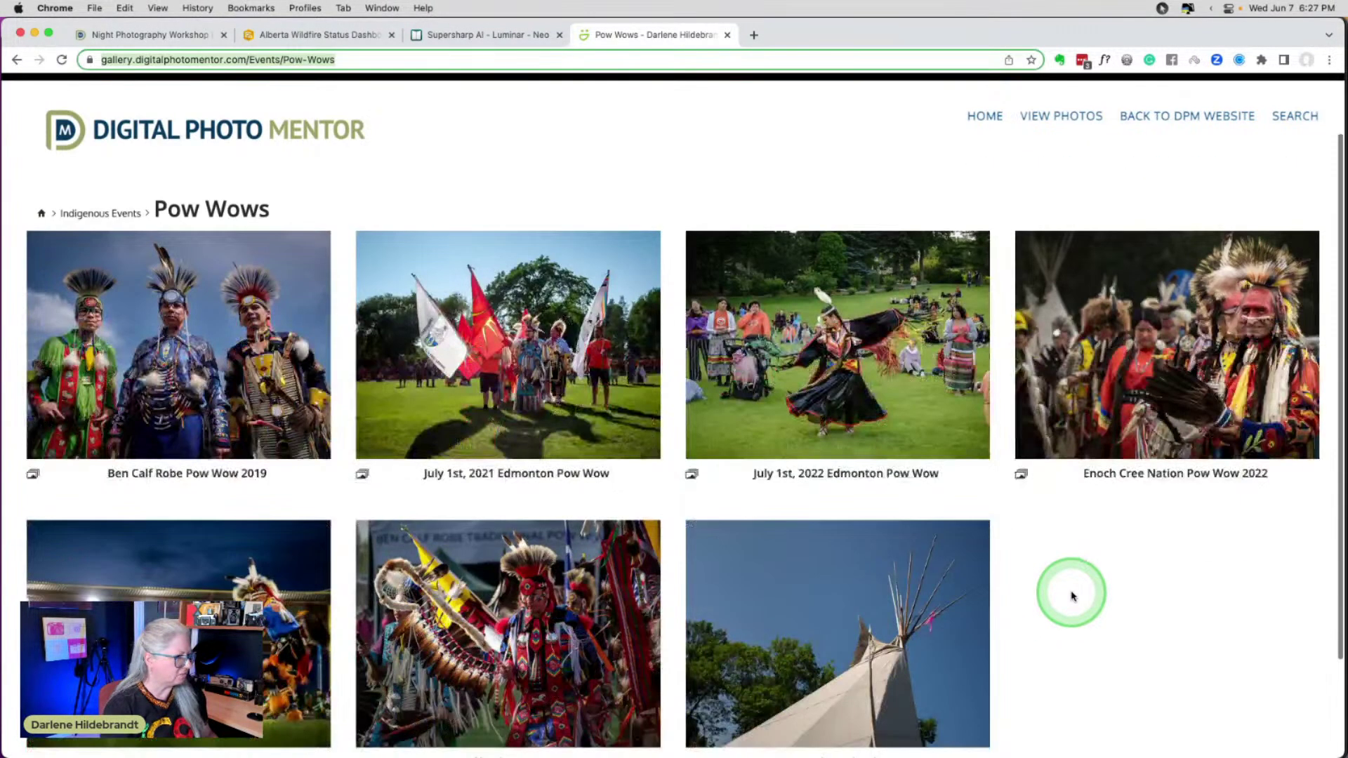
{"action": "left_click", "coordinate": [851, 521]}
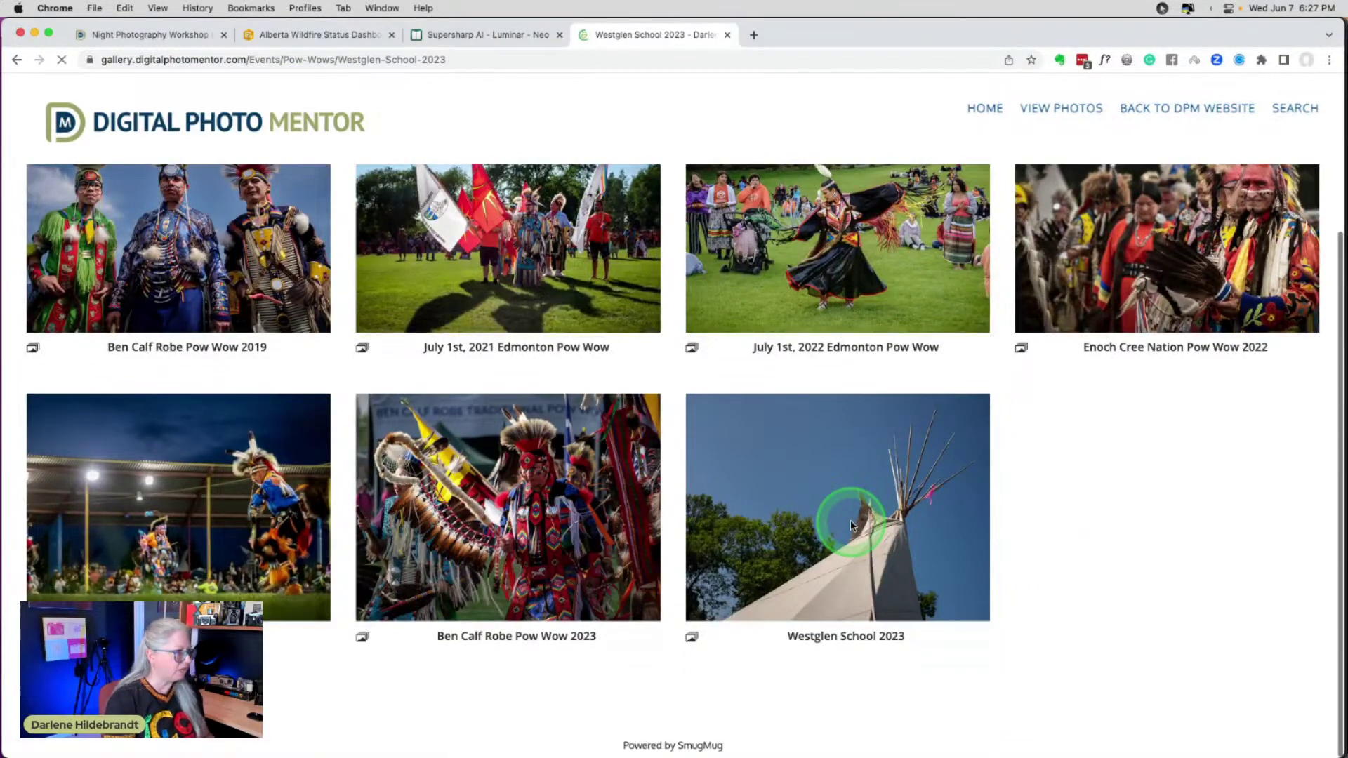
Browse down through the Westglen School 2023 gallery to examine the event photos, including the hoop dancing and the little girls dancing.
{"action": "scroll", "coordinate": [851, 525], "scroll_direction": "down", "scroll_amount": 7}
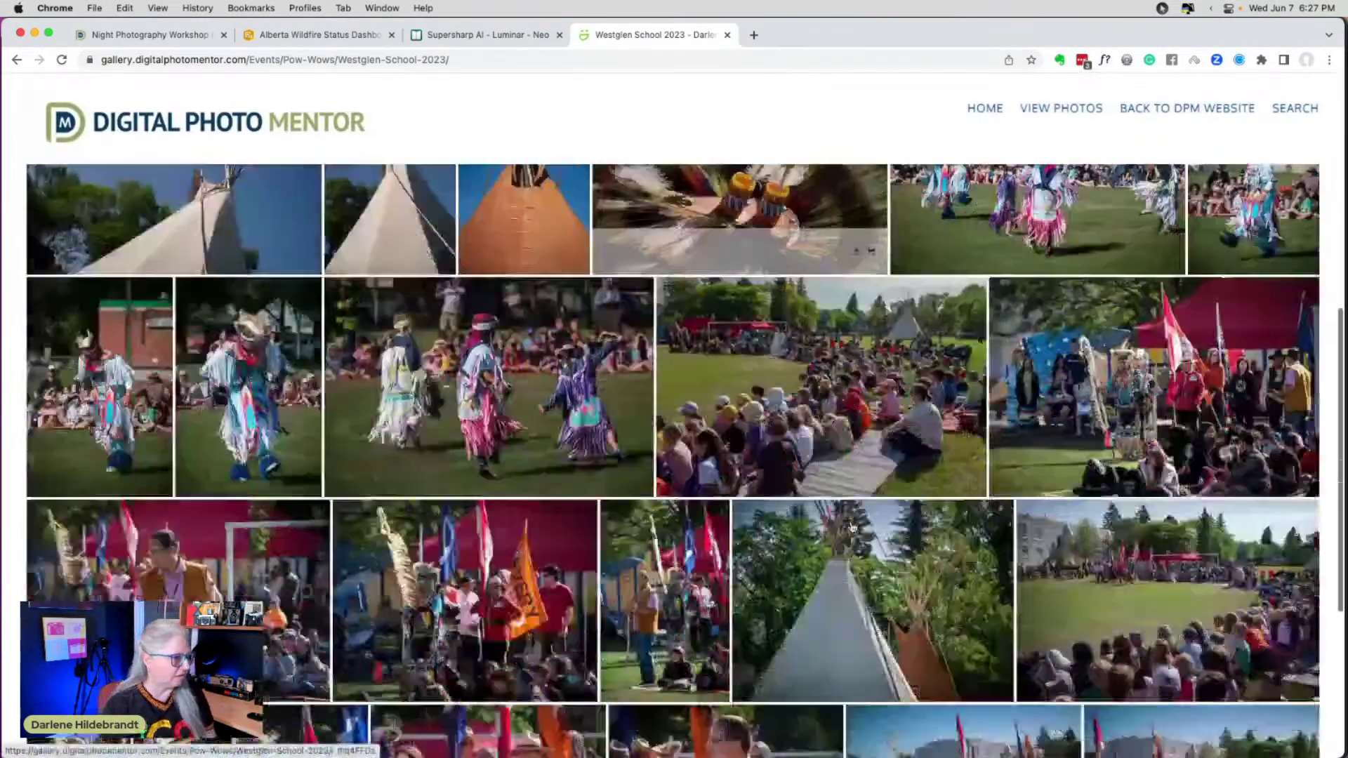
{"action": "scroll", "coordinate": [851, 526], "scroll_direction": "down", "scroll_amount": 10}
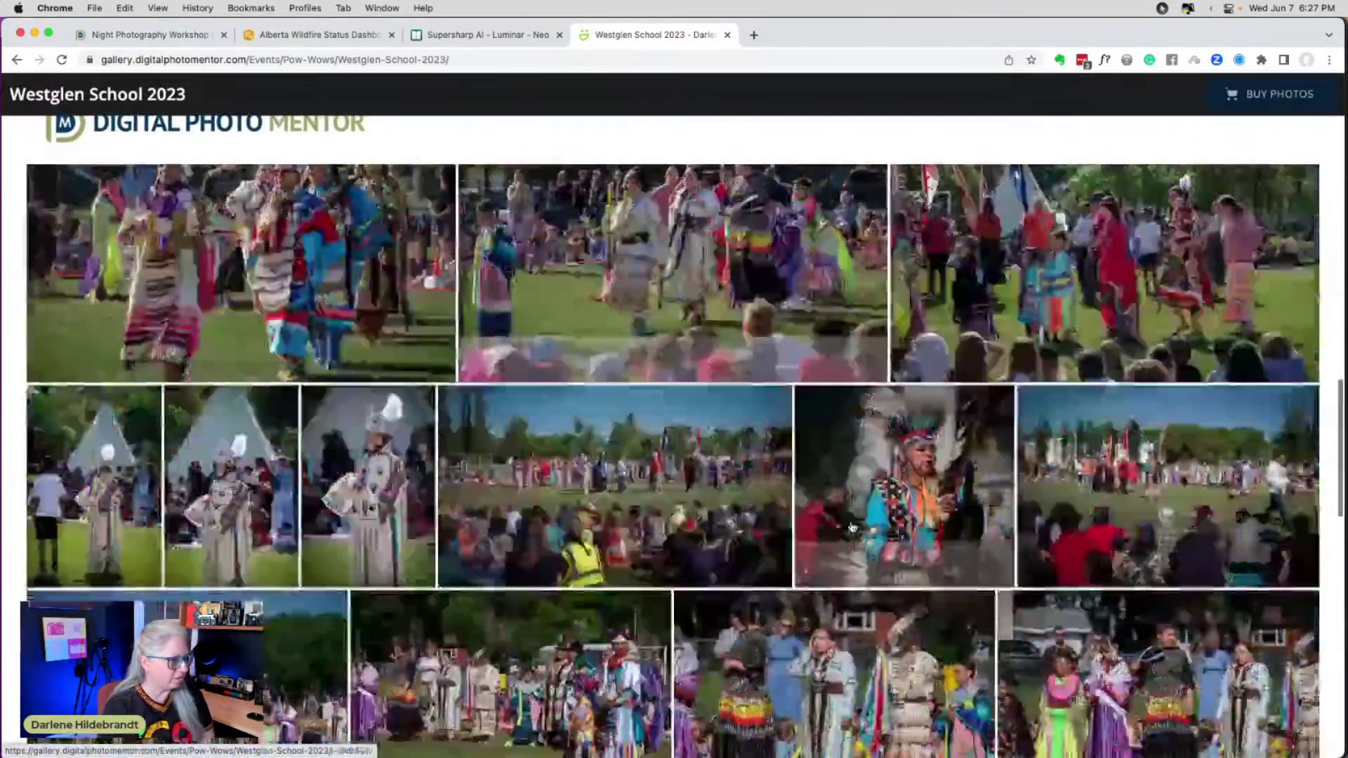
{"action": "scroll", "coordinate": [851, 527], "scroll_direction": "down", "scroll_amount": 10}
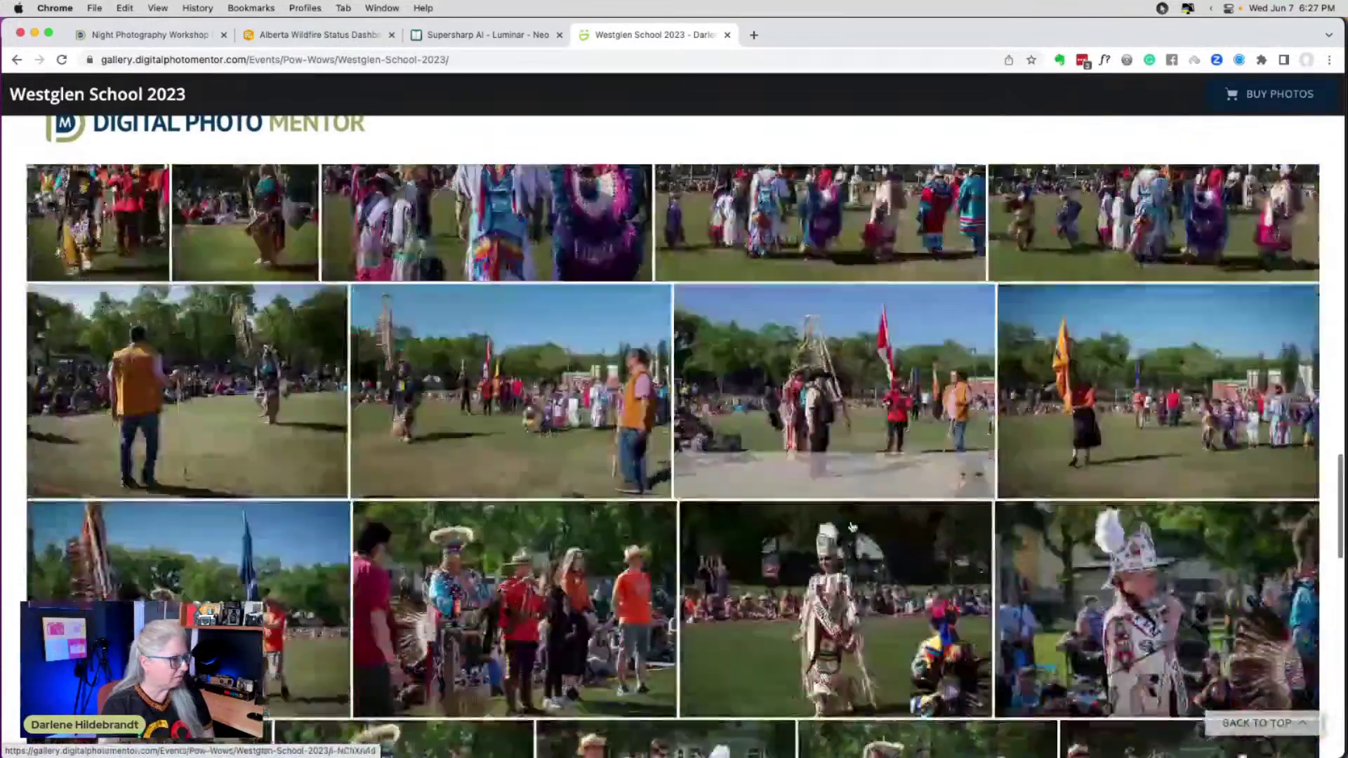
{"action": "scroll", "coordinate": [851, 526], "scroll_direction": "down", "scroll_amount": 10}
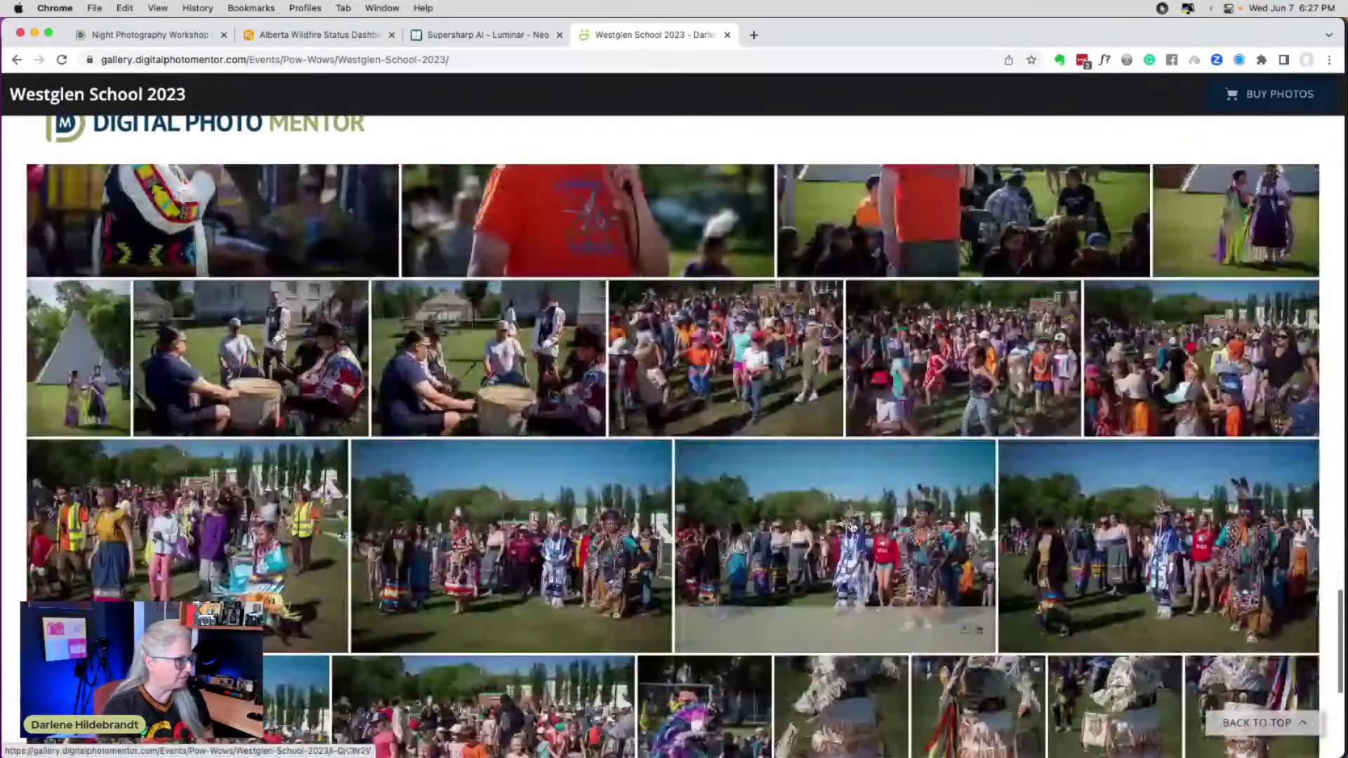
{"action": "scroll", "coordinate": [852, 526], "scroll_direction": "down", "scroll_amount": 10}
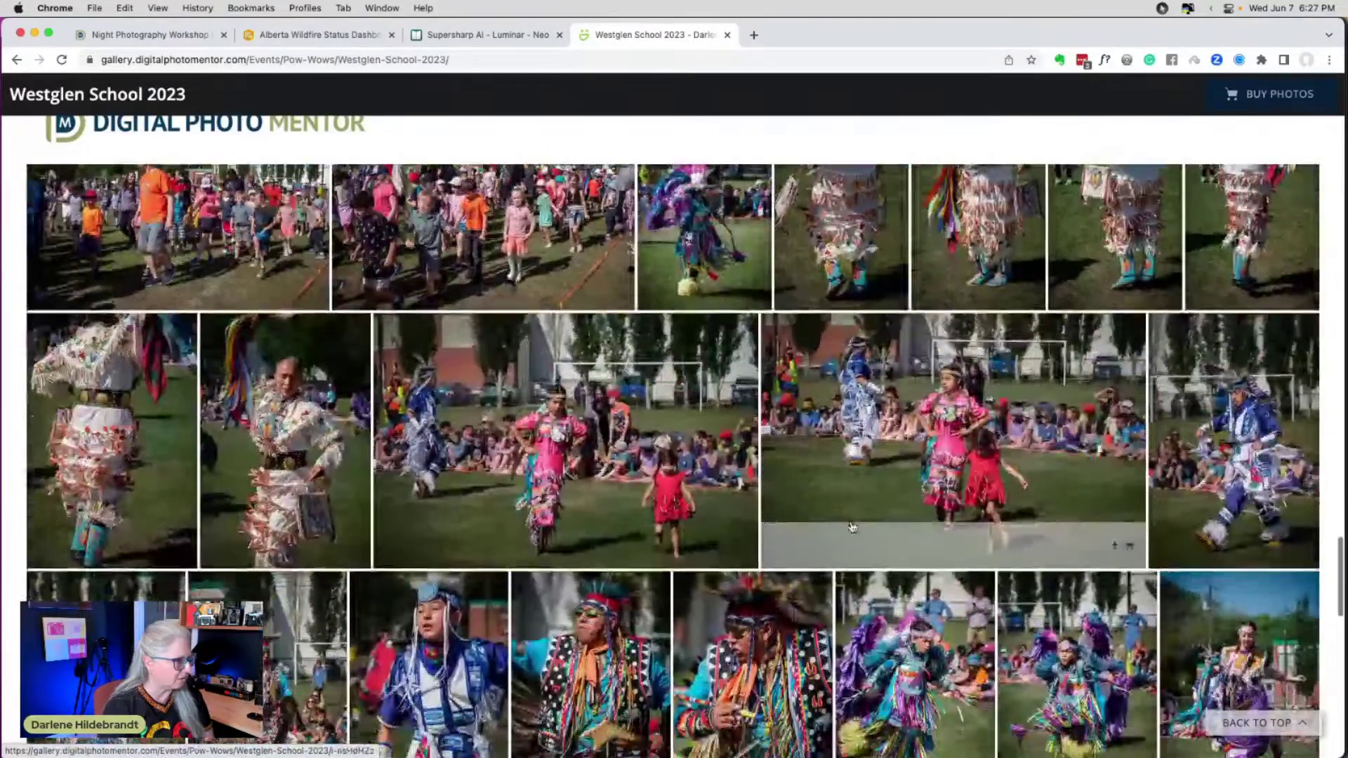
{"action": "scroll", "coordinate": [852, 527], "scroll_direction": "down", "scroll_amount": 10}
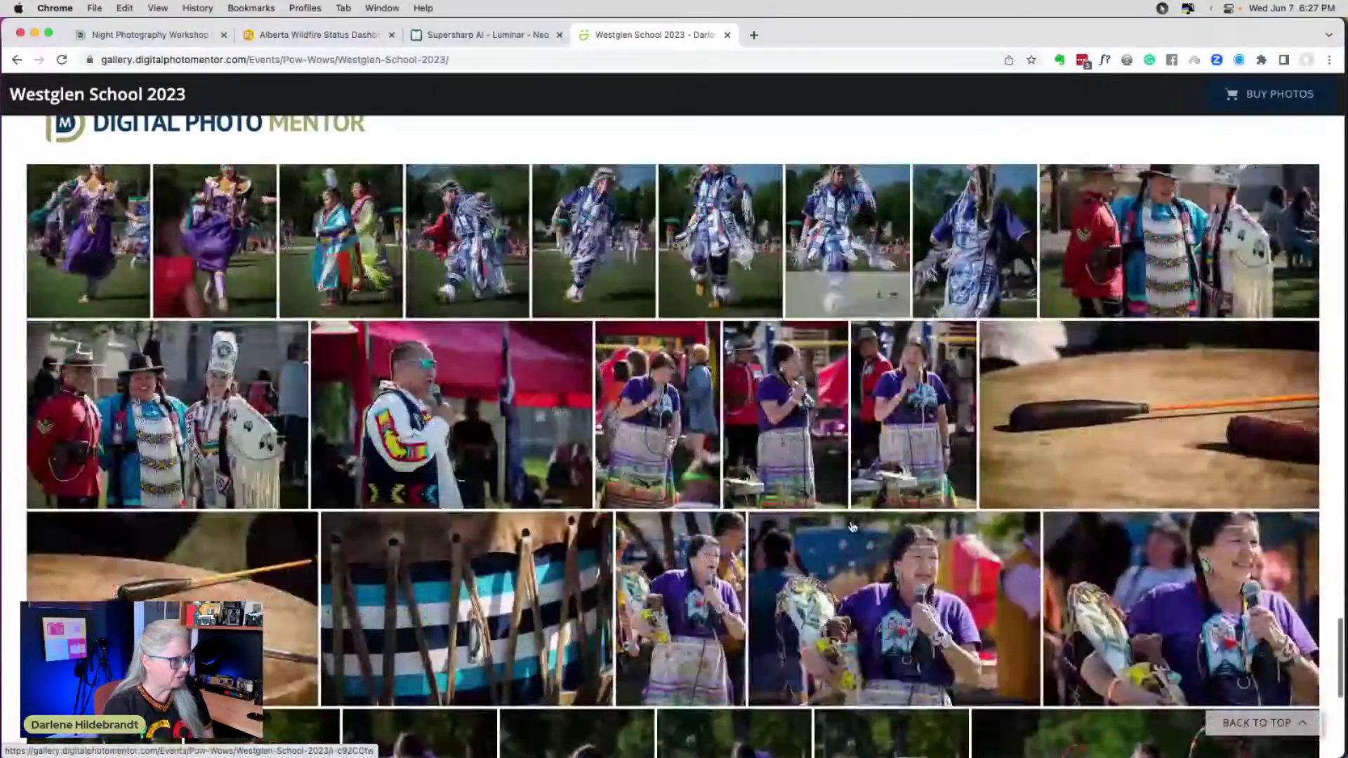
{"action": "scroll", "coordinate": [853, 526], "scroll_direction": "down", "scroll_amount": 10}
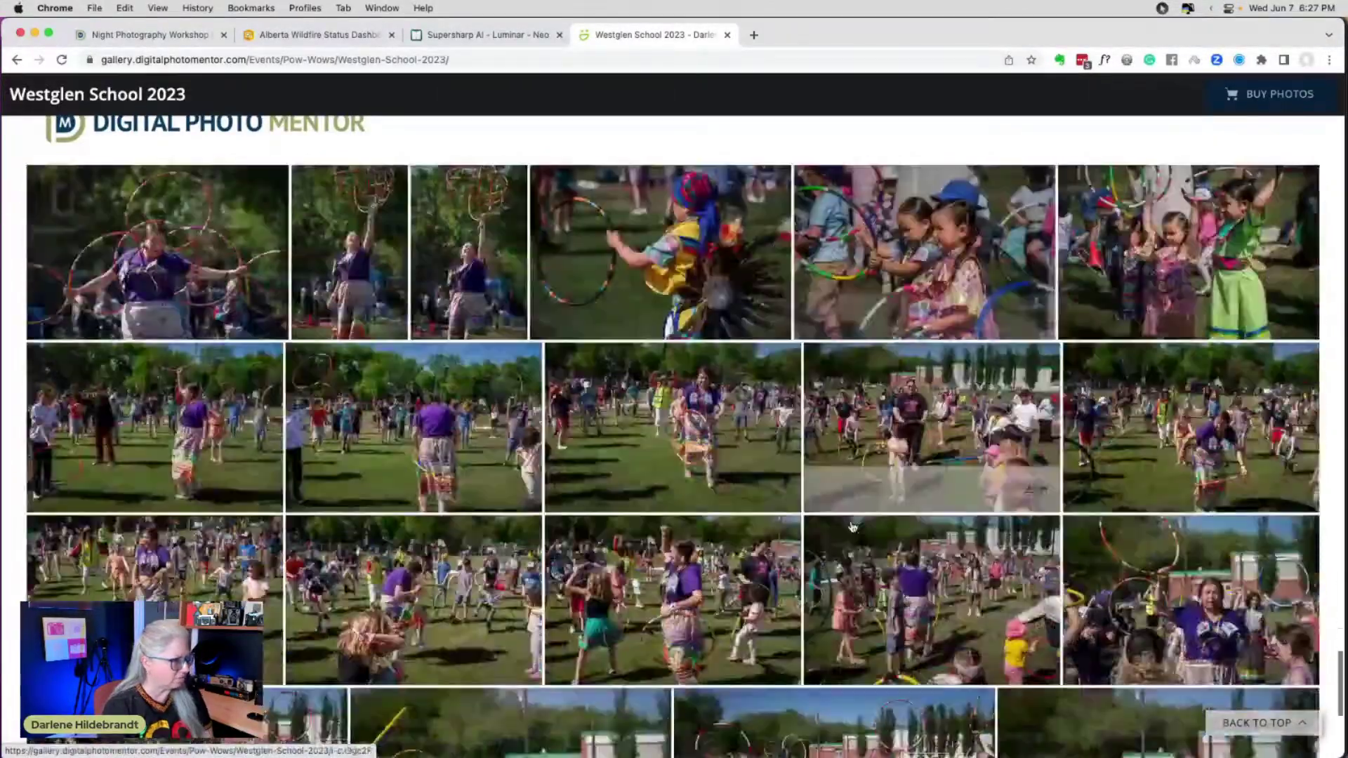
{"action": "scroll", "coordinate": [852, 526], "scroll_direction": "up", "scroll_amount": 2}
{"action": "left_click", "coordinate": [891, 402]}
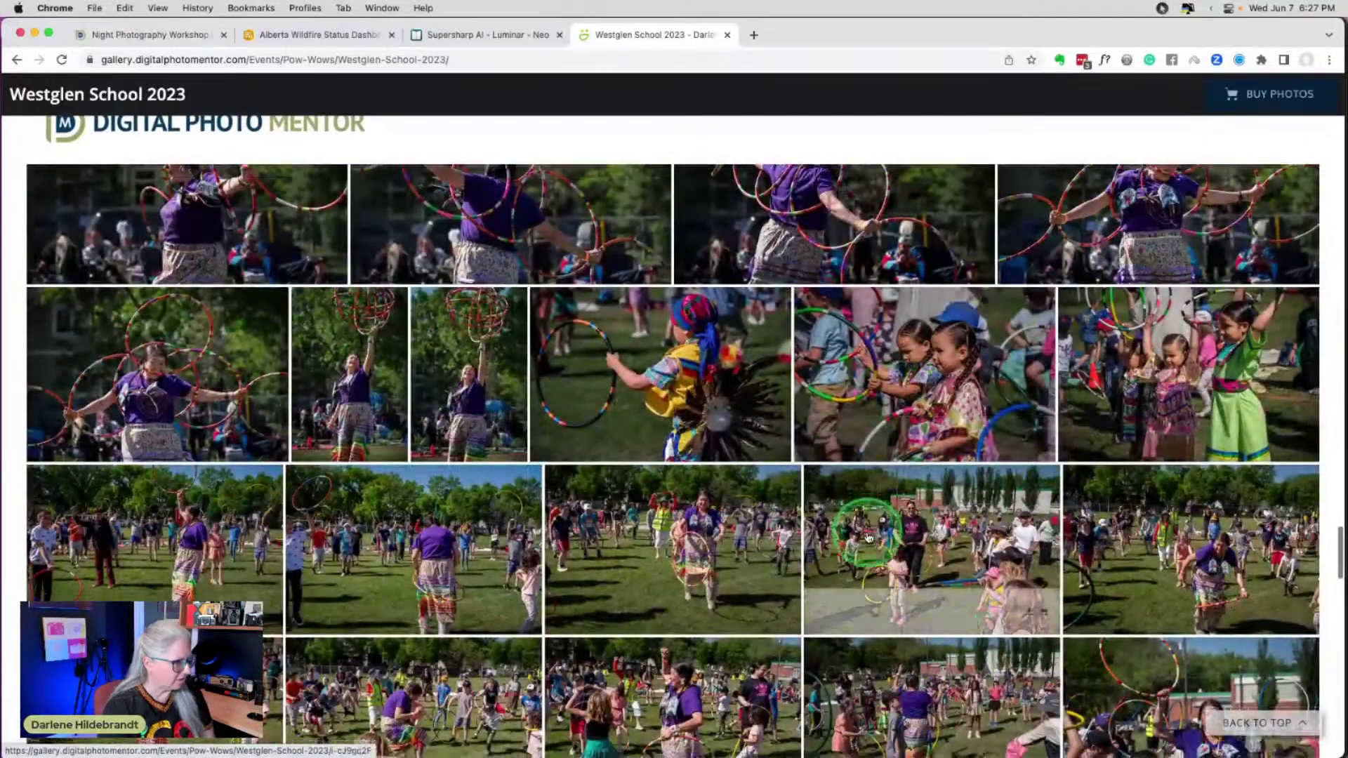
{"action": "scroll", "coordinate": [870, 539], "scroll_direction": "down", "scroll_amount": 6}
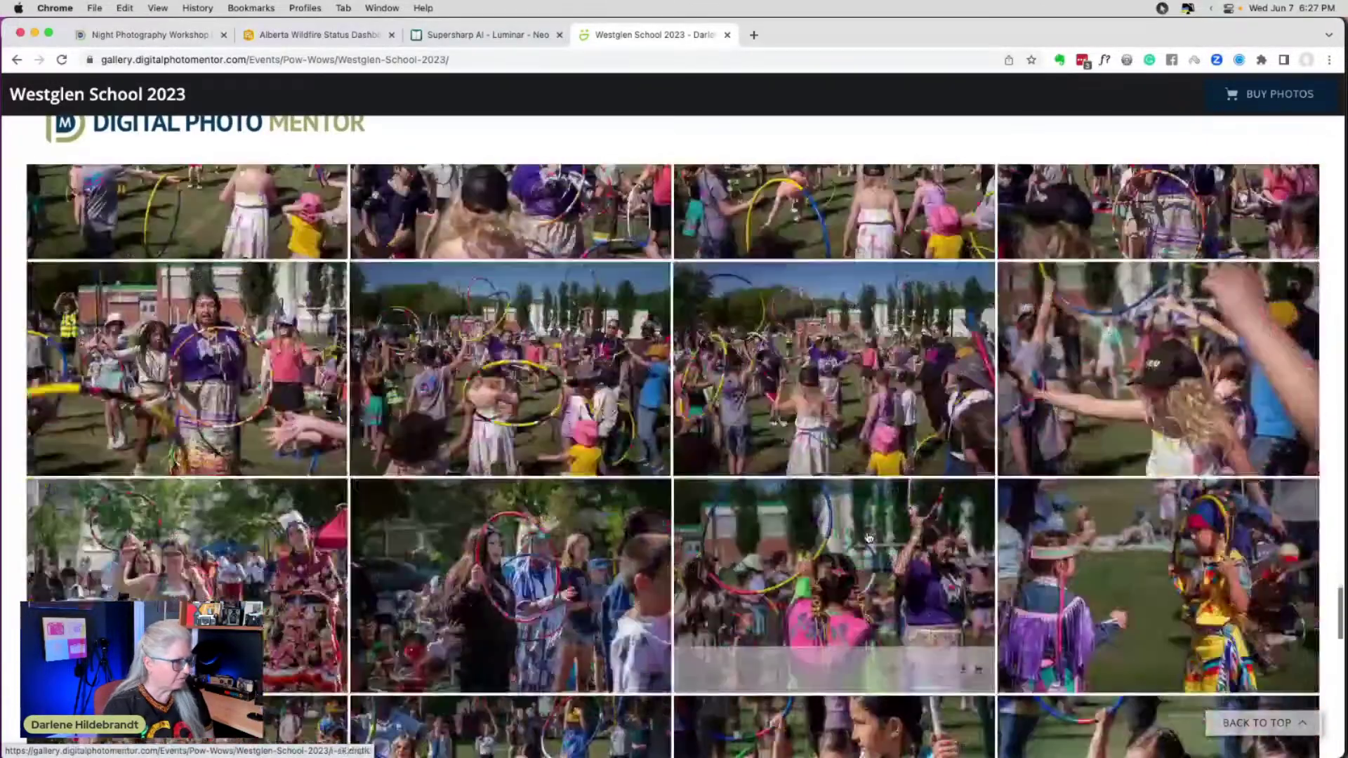
{"action": "scroll", "coordinate": [869, 539], "scroll_direction": "down", "scroll_amount": 8}
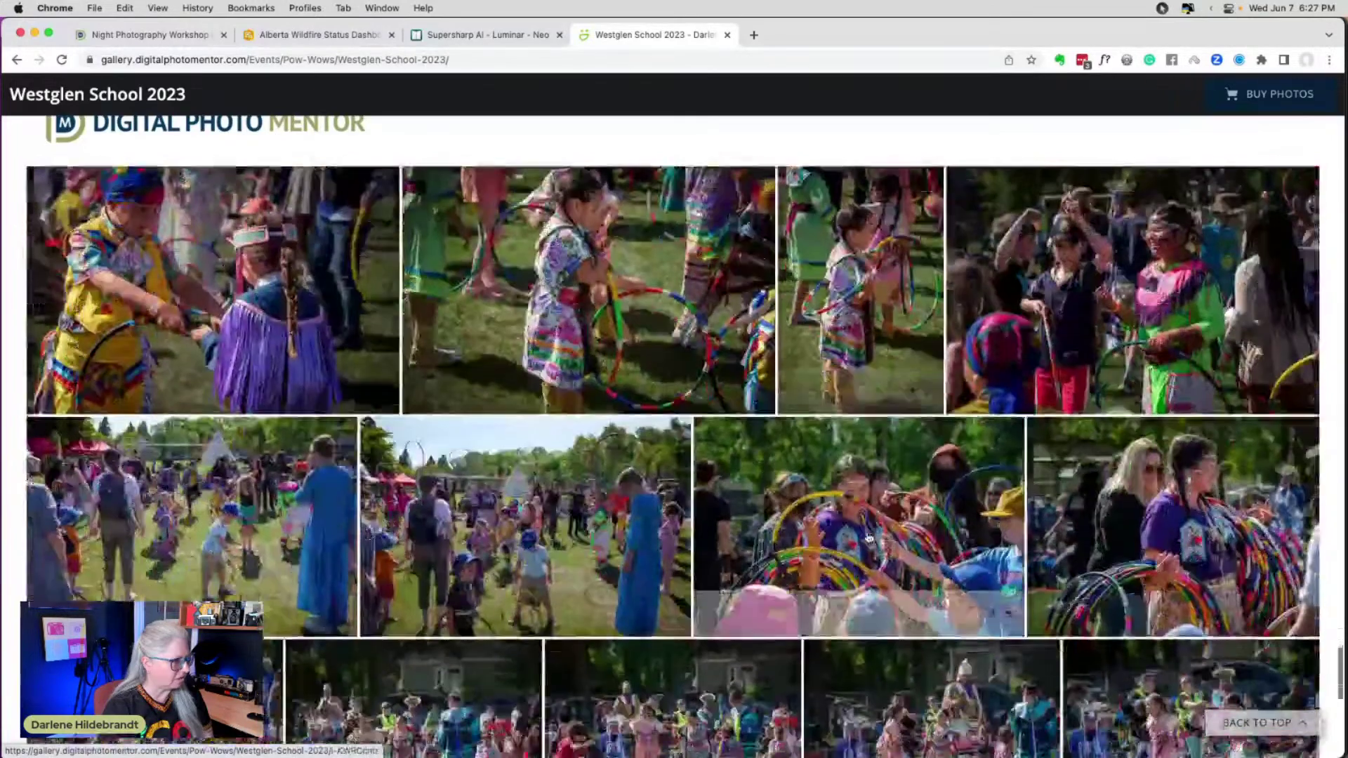
{"action": "scroll", "coordinate": [868, 539], "scroll_direction": "down", "scroll_amount": 8}
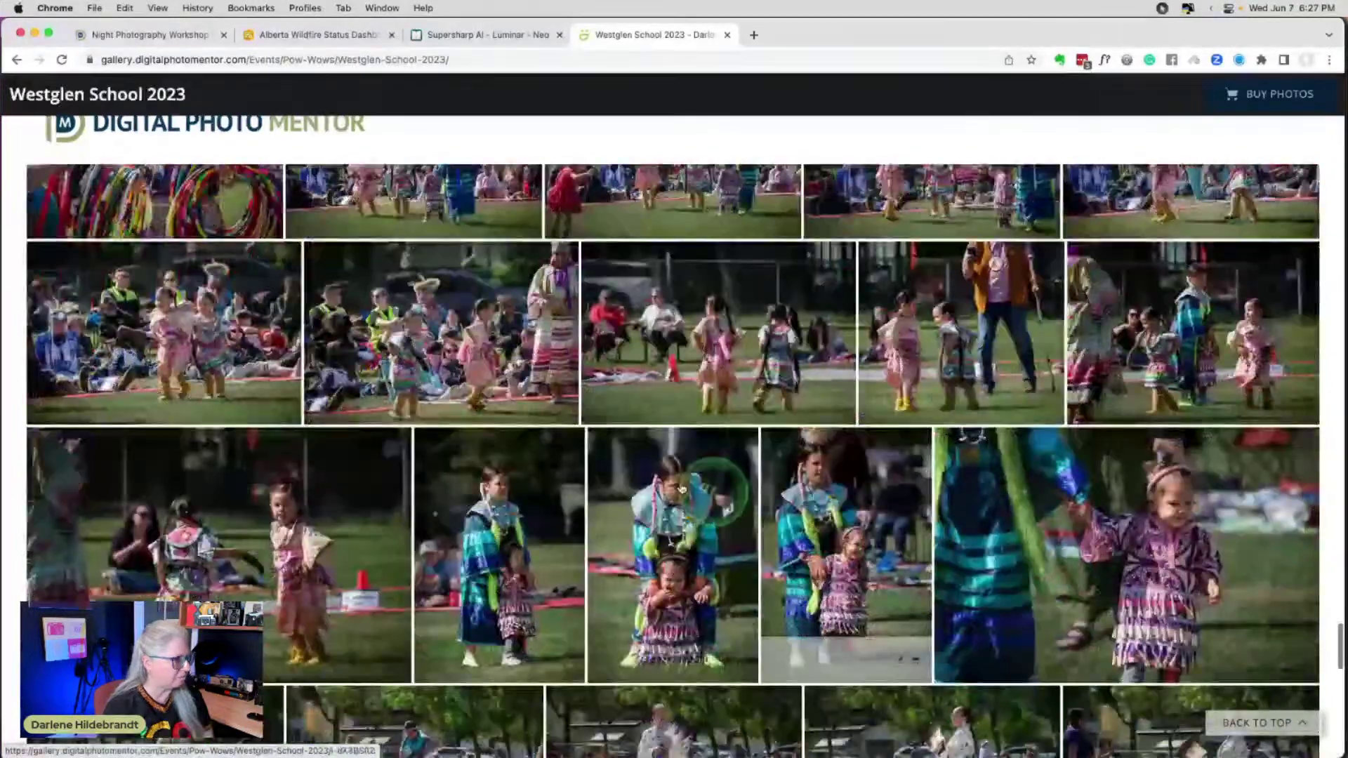
View the photo of the two little girls dancing at full size, page through the next six photos, and return to the gallery.
{"action": "left_click", "coordinate": [165, 384]}
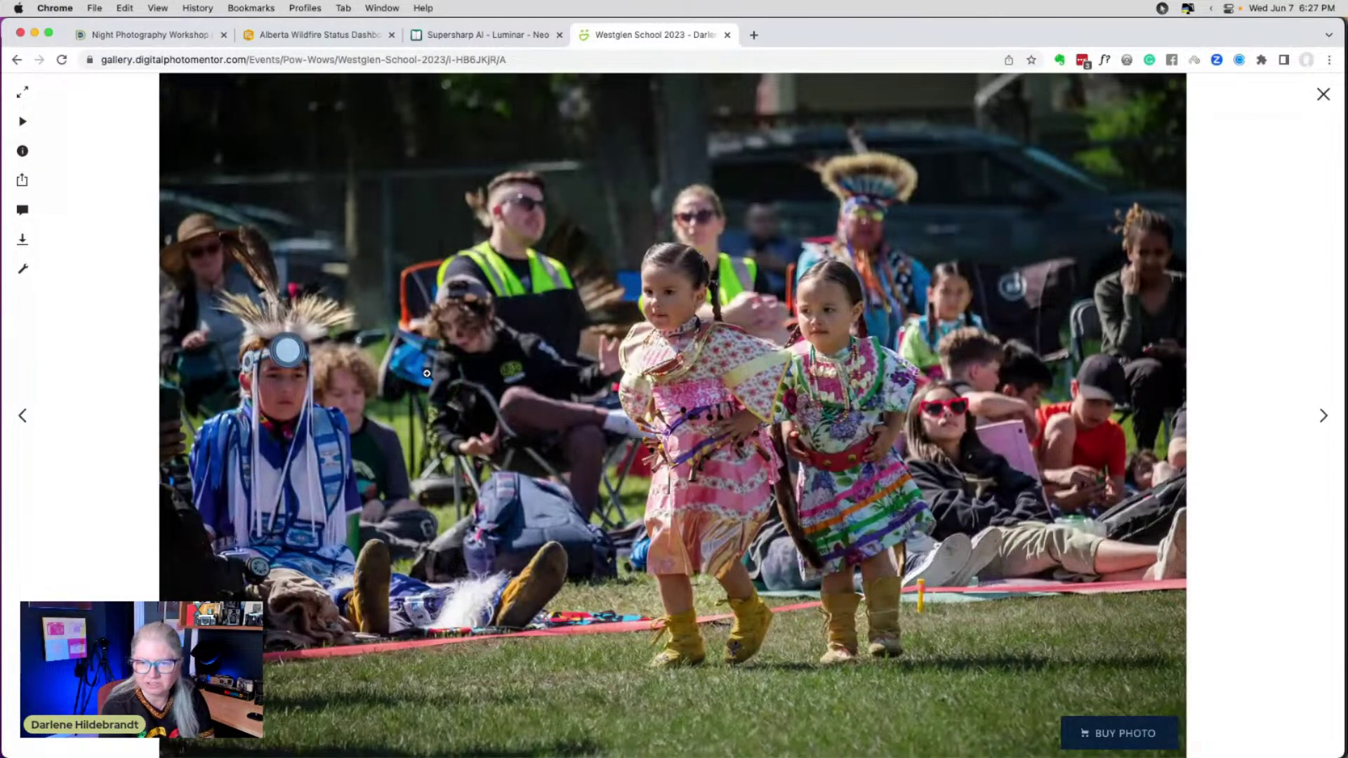
{"action": "key", "text": "Right"}
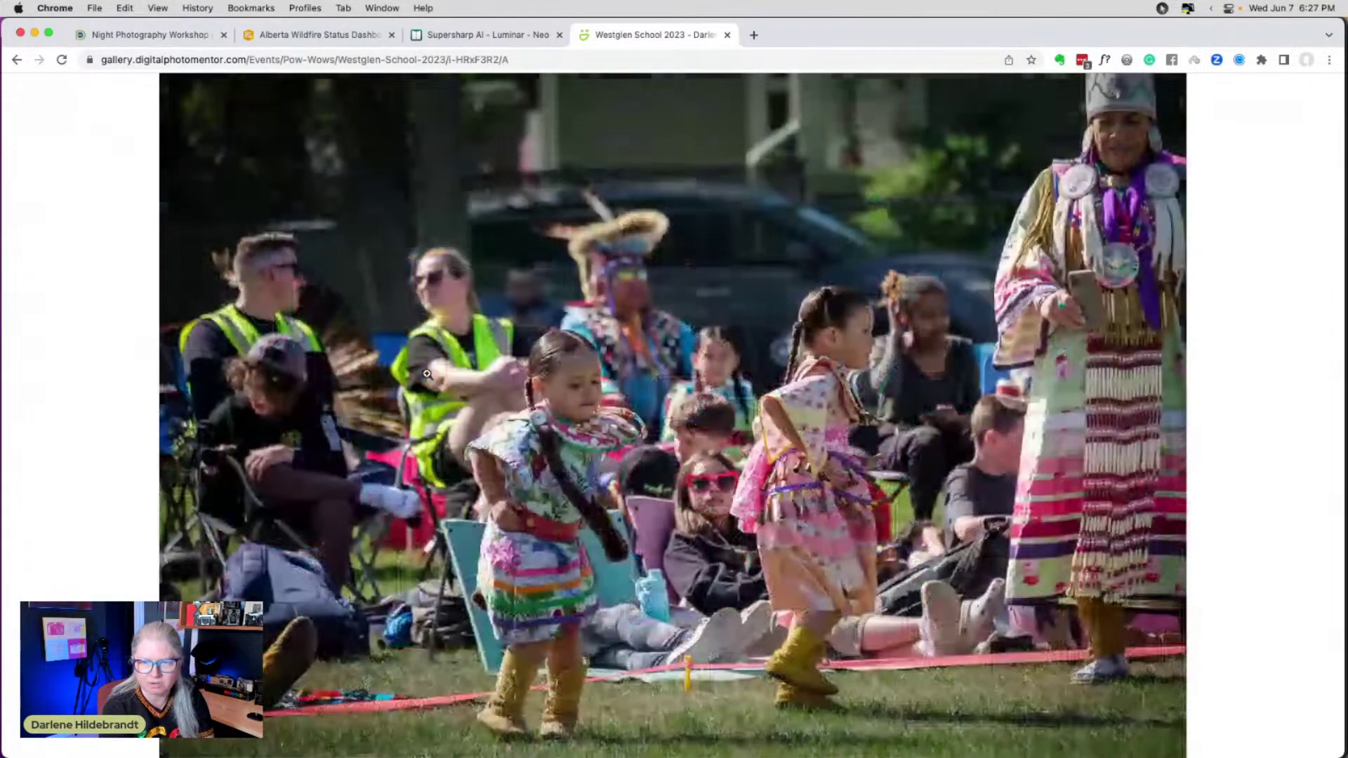
{"action": "key", "text": "Right"}
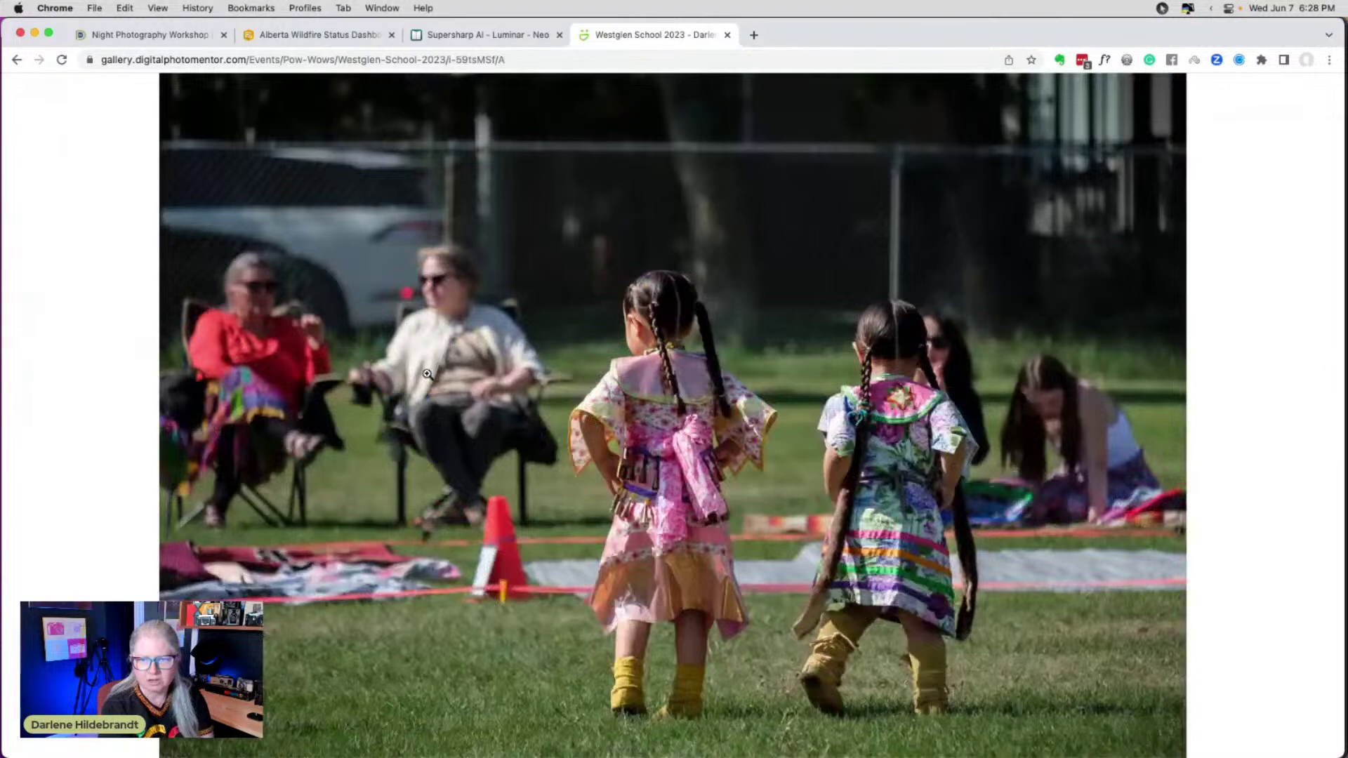
{"action": "key", "text": "Right"}
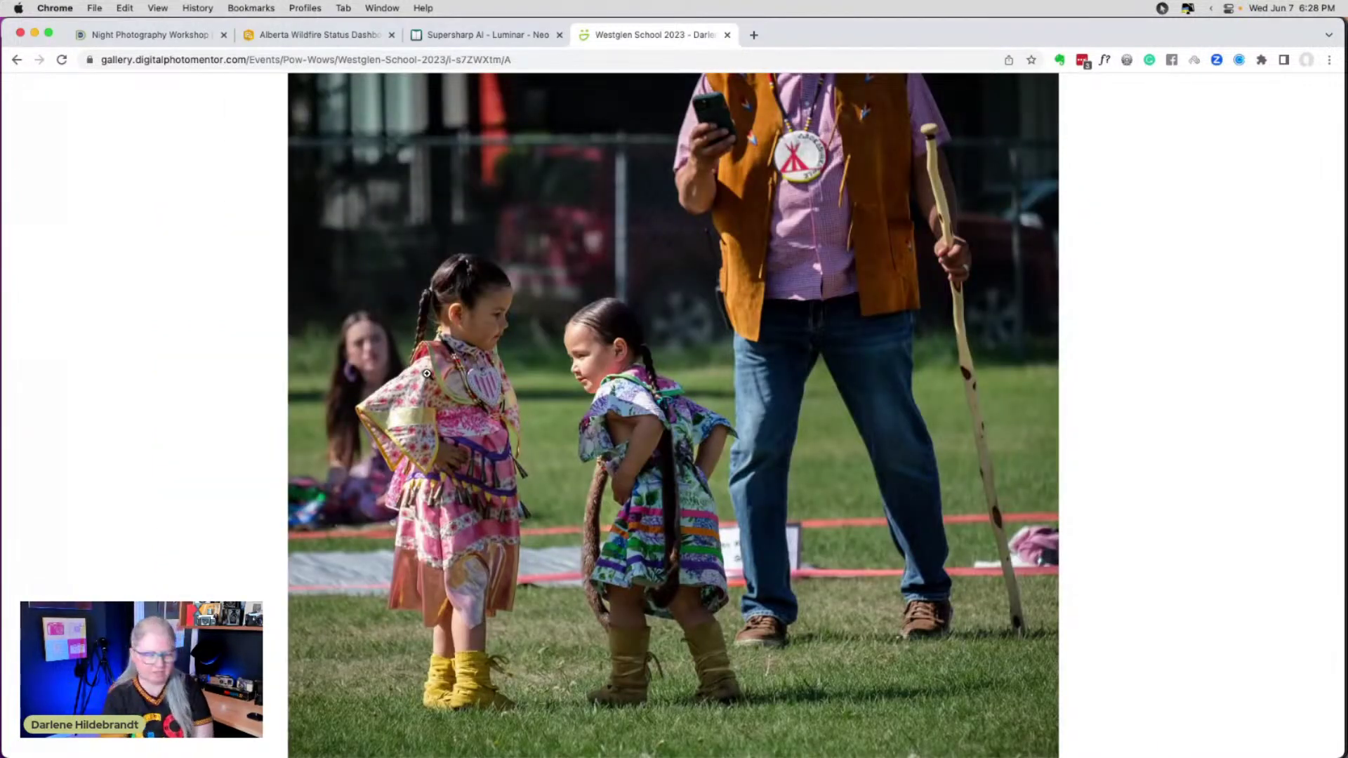
{"action": "key", "text": "Right"}
{"action": "key", "text": "Right"}
{"action": "key", "text": "Right"}
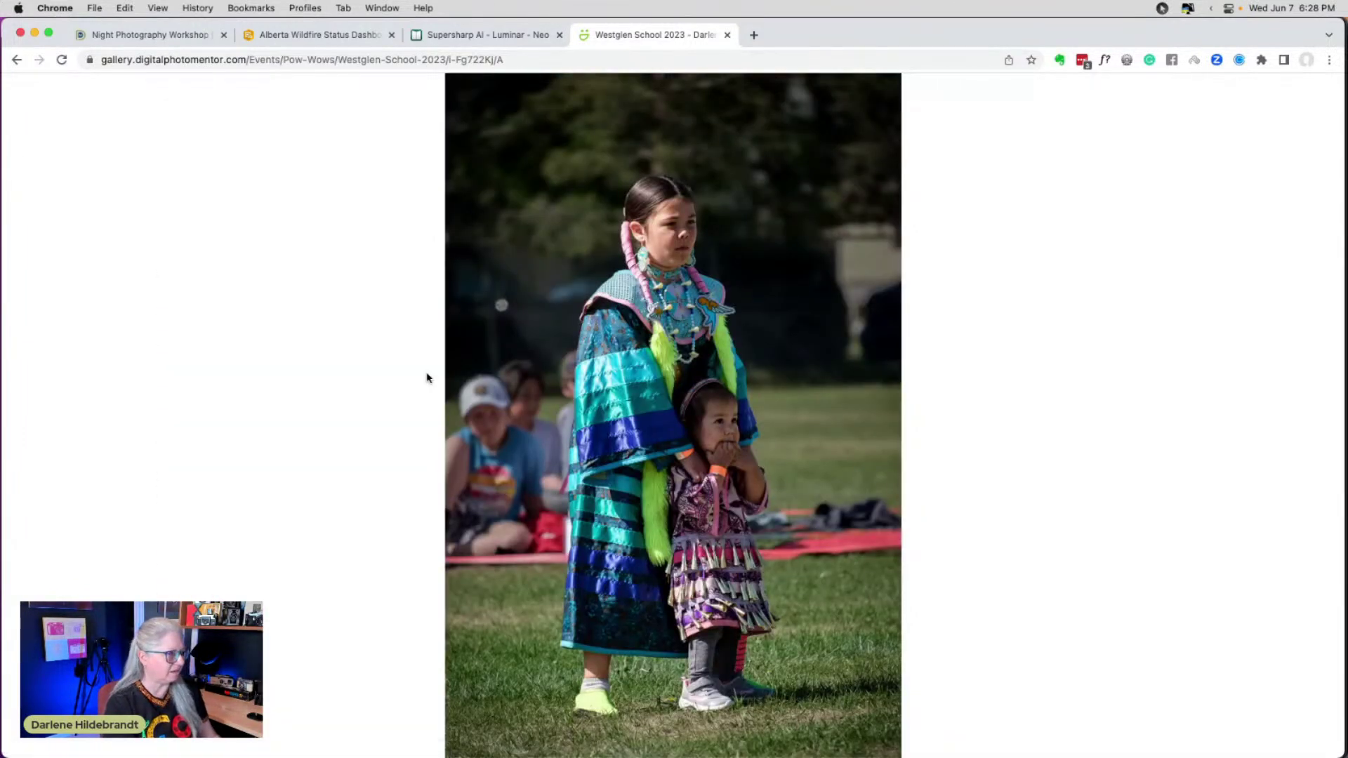
{"action": "key", "text": "Escape"}
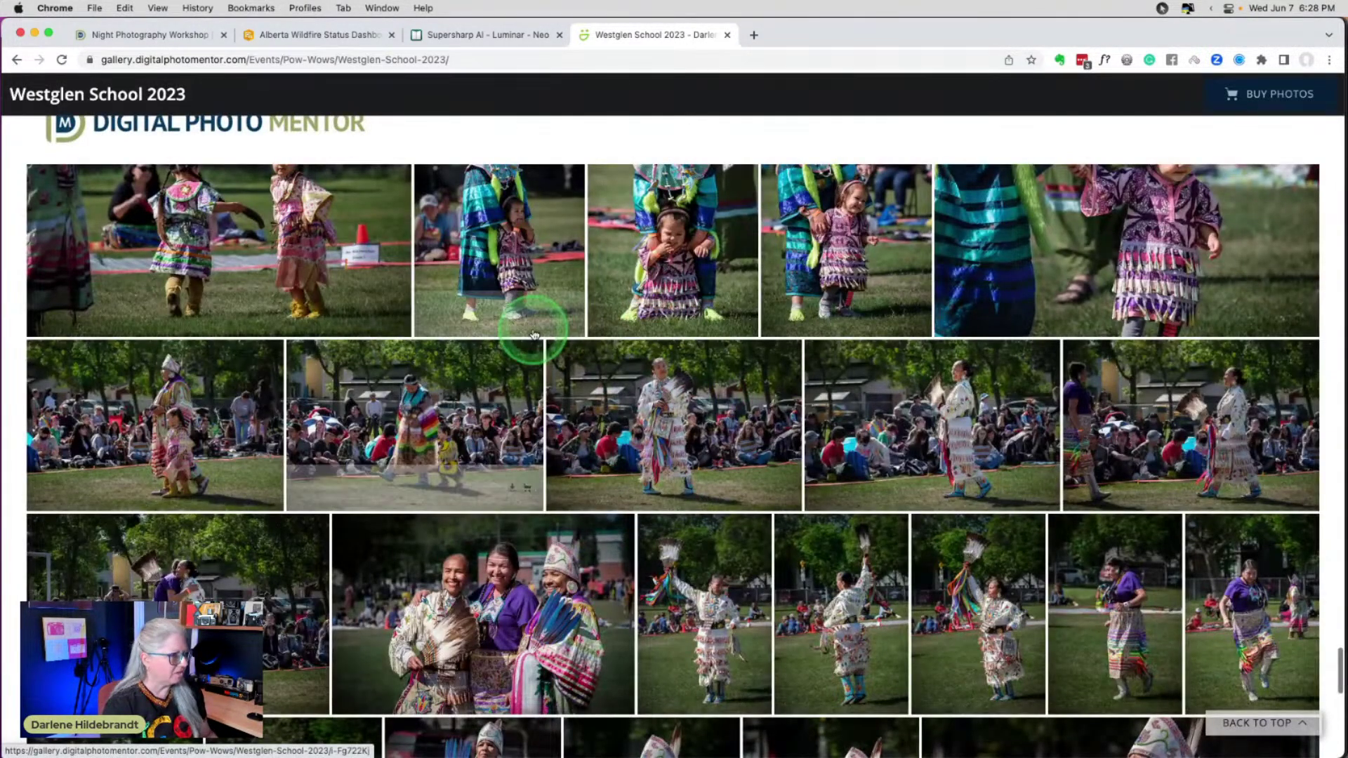
Switch back to Luminar Neo with the cropped portrait of the man in the cap.
{"action": "mouse_move", "coordinate": [615, 316]}
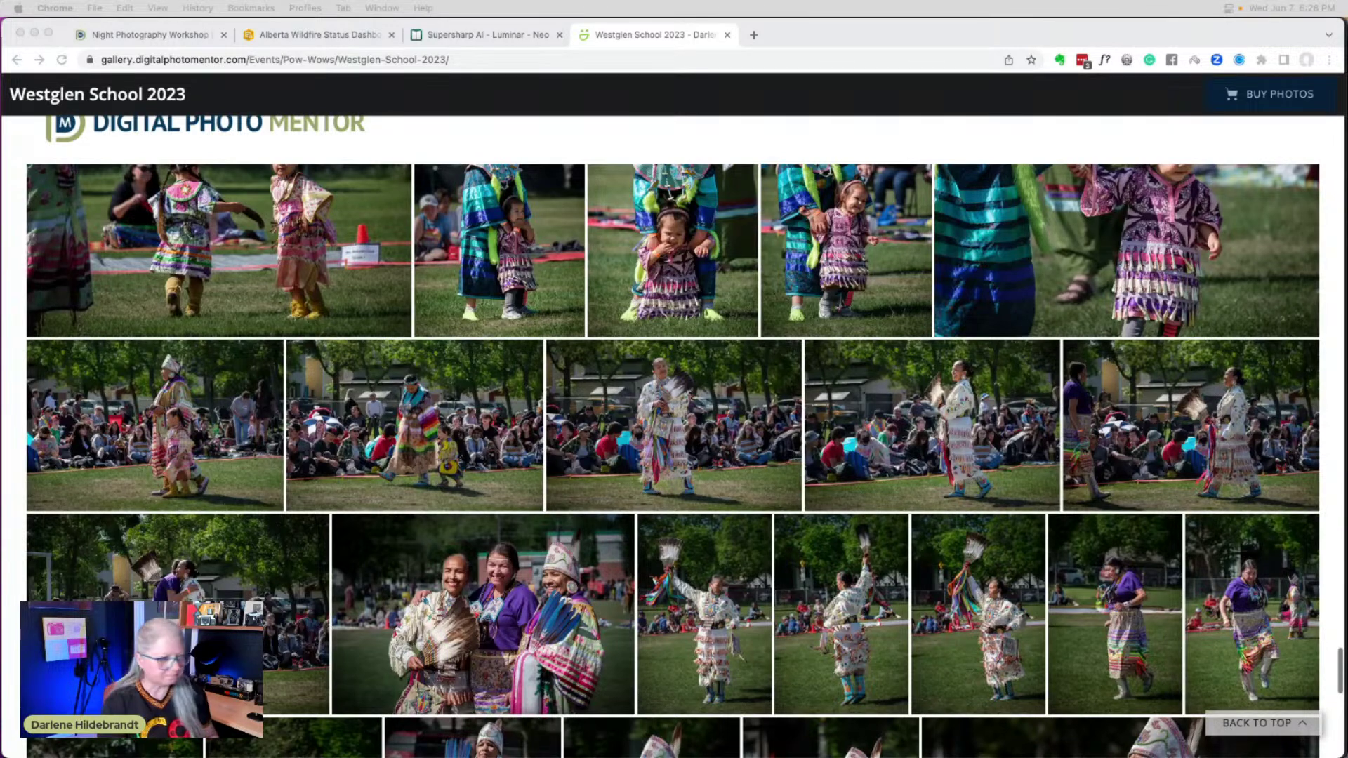
{"action": "left_click", "coordinate": [797, 146]}
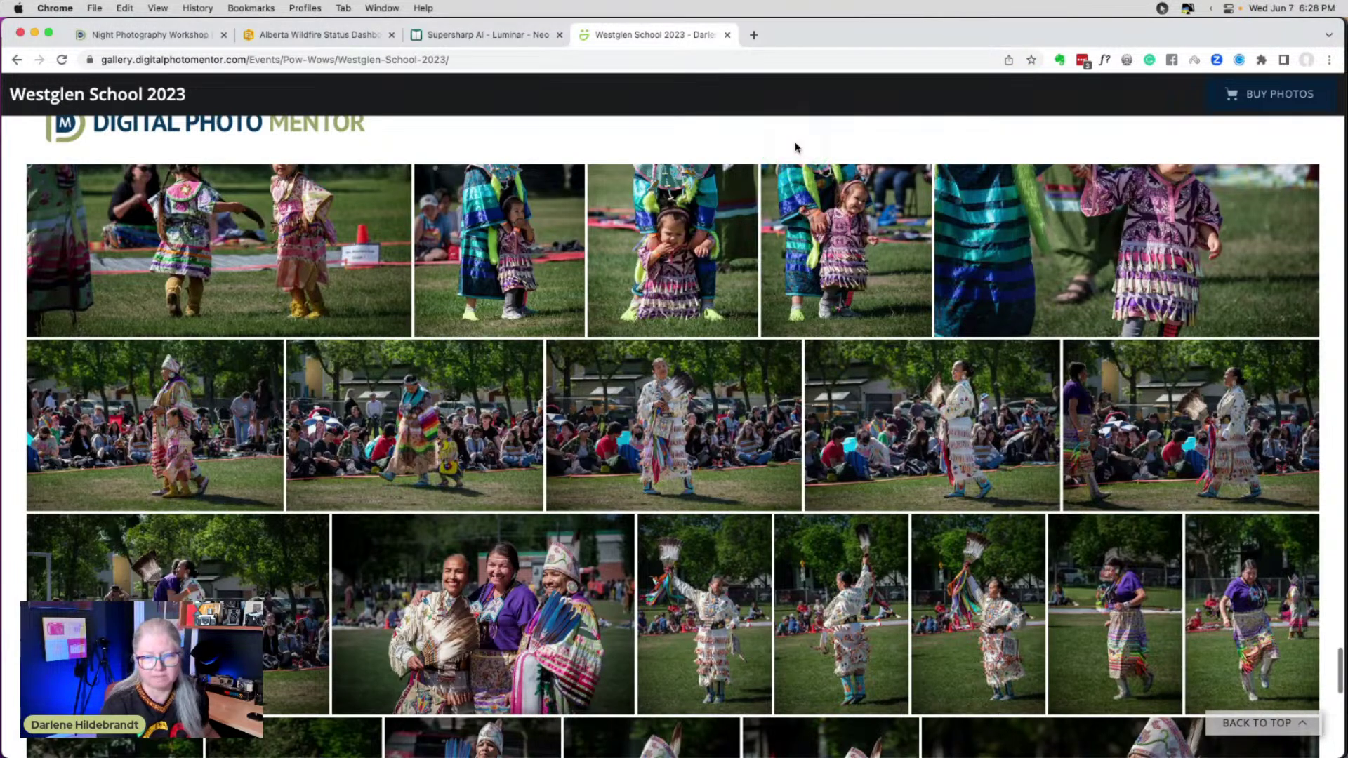
{"action": "key", "text": "super+Tab"}
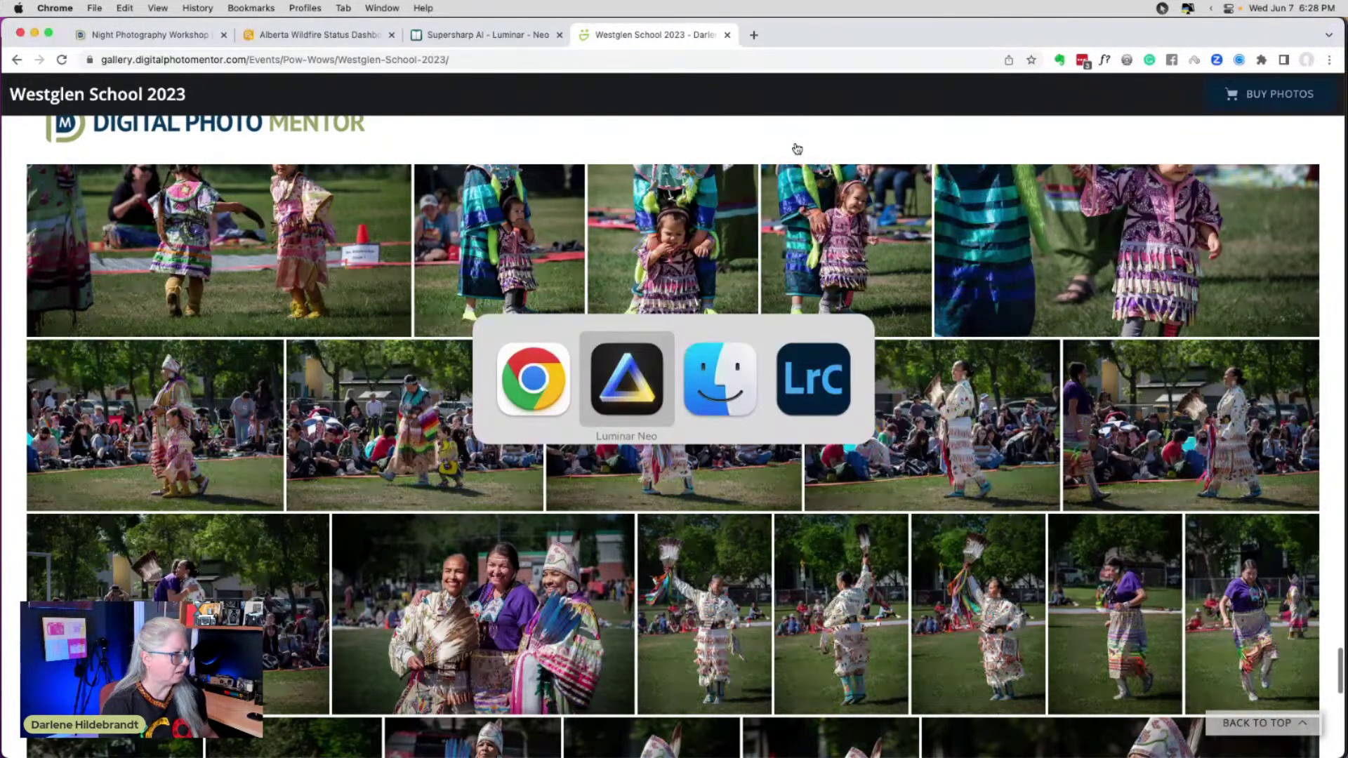
{"action": "left_click", "coordinate": [795, 144]}
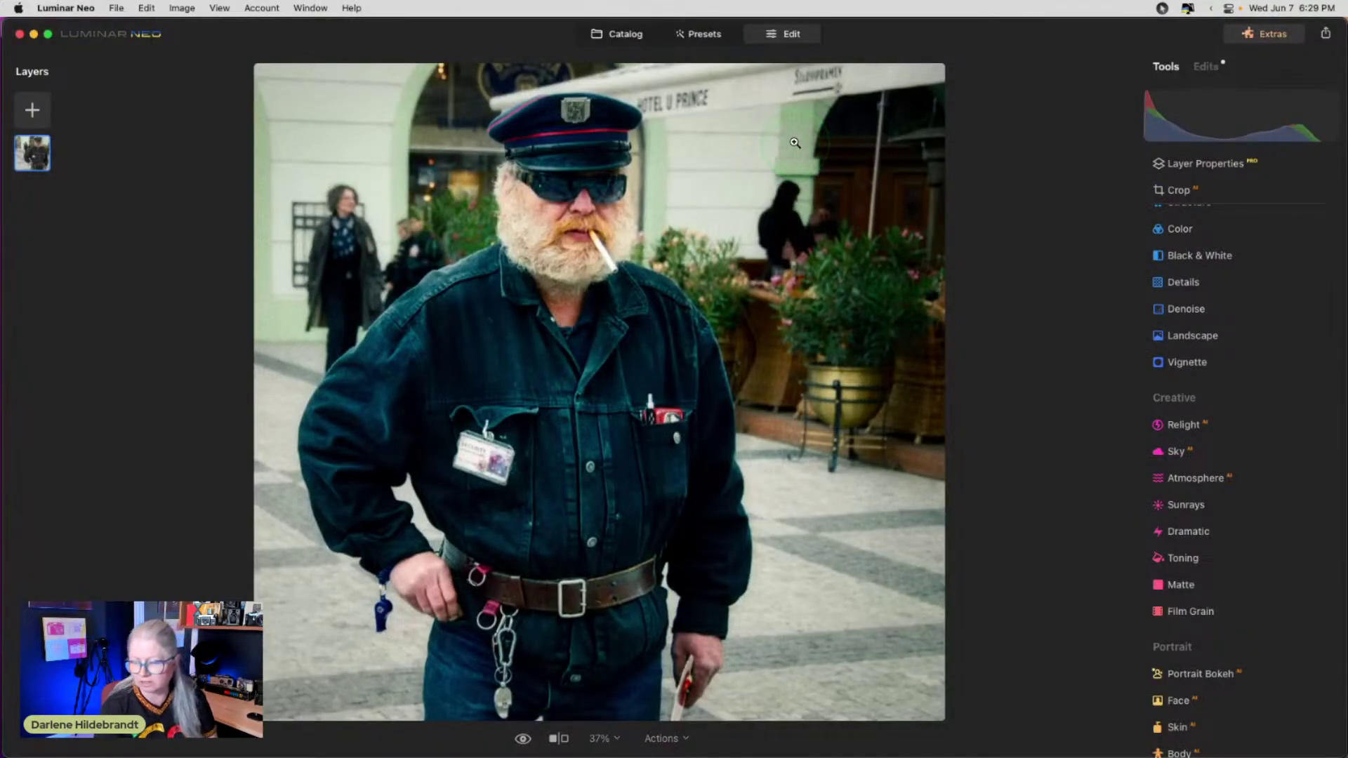
{"action": "left_click", "coordinate": [795, 142]}
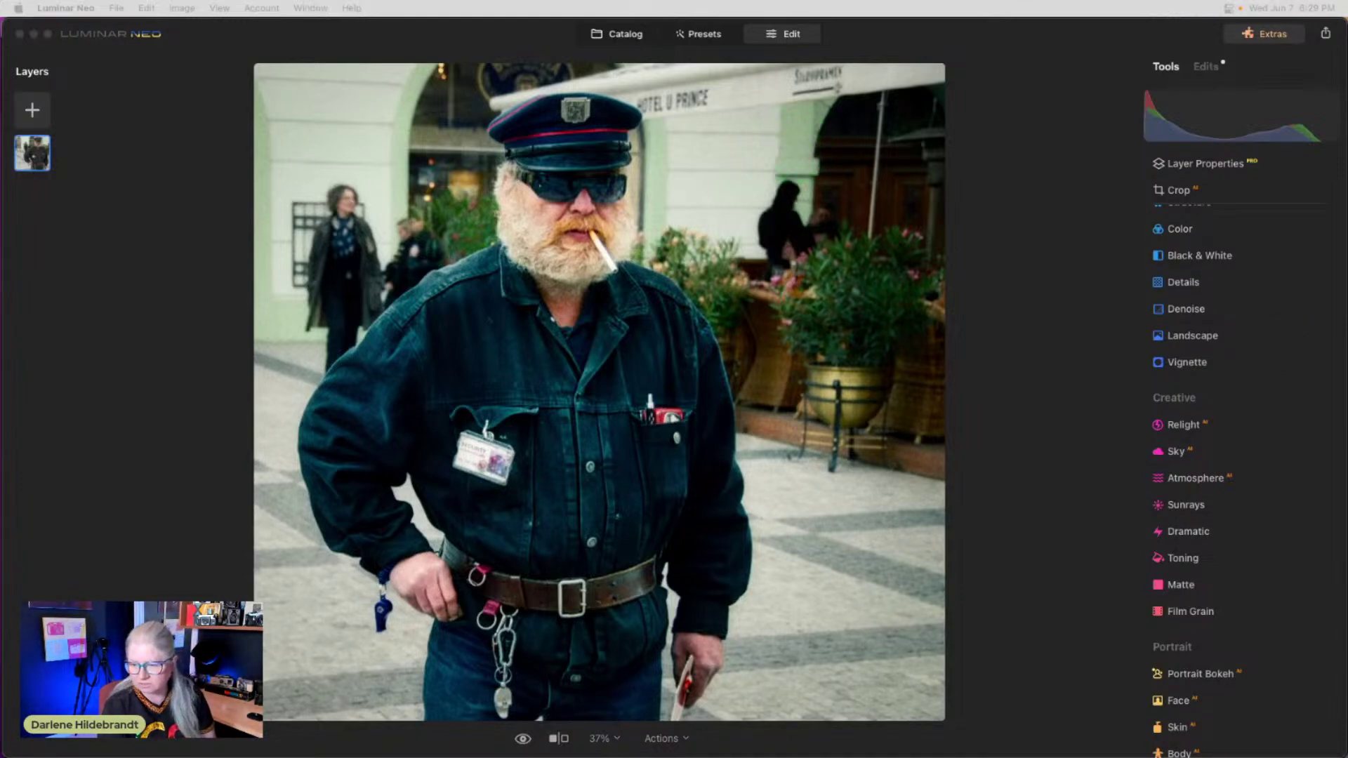
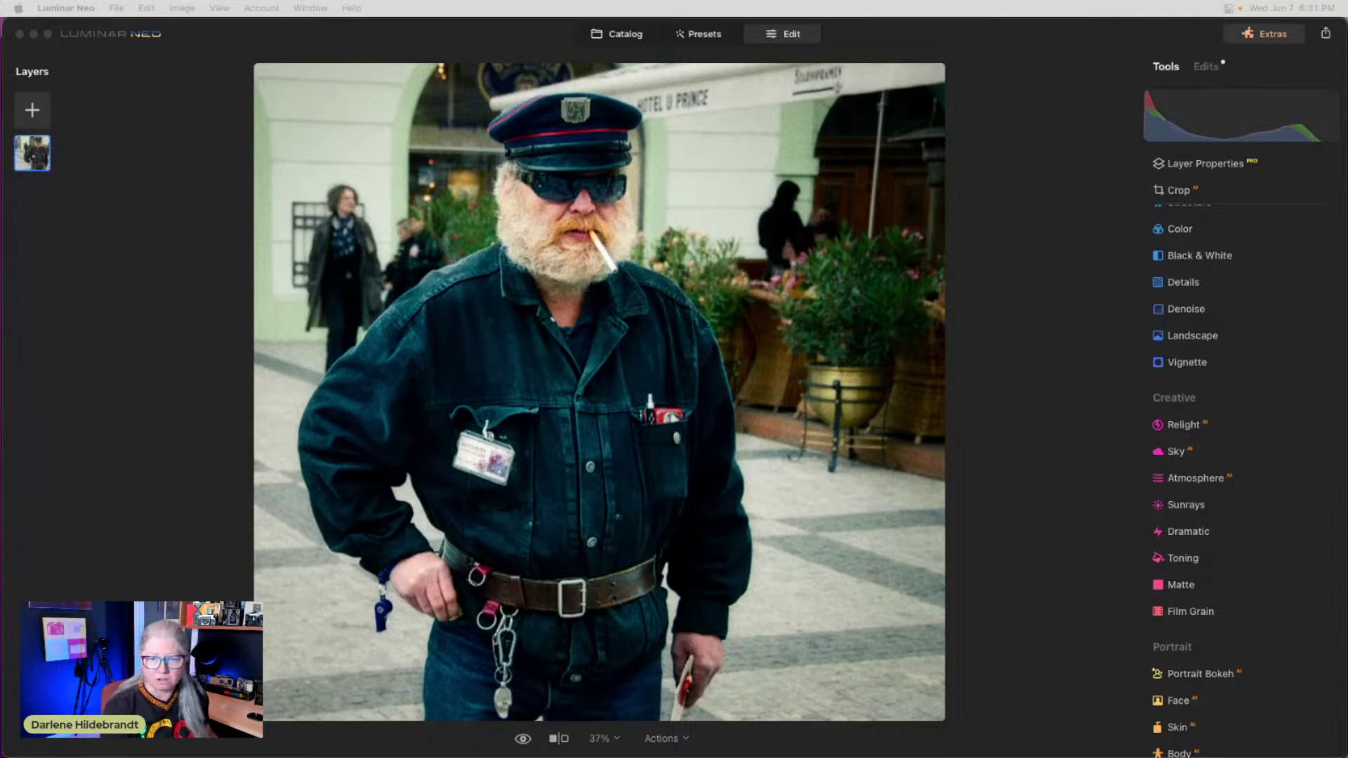
Duplicate the photo as a new layer above the original and set the duplicate's blend mode to Multiply.
{"action": "left_click", "coordinate": [1082, 204]}
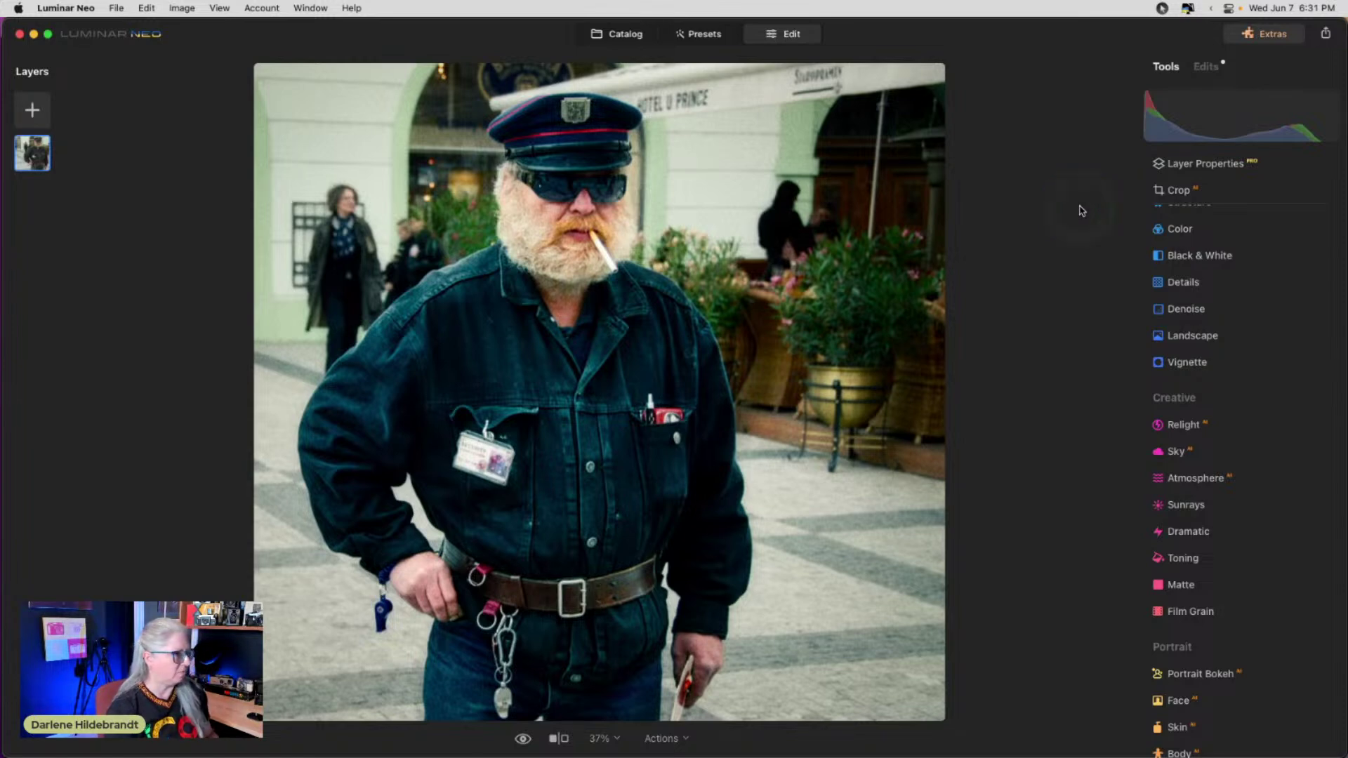
{"action": "left_click_drag", "start_coordinate": [1082, 210], "coordinate": [64, 182]}
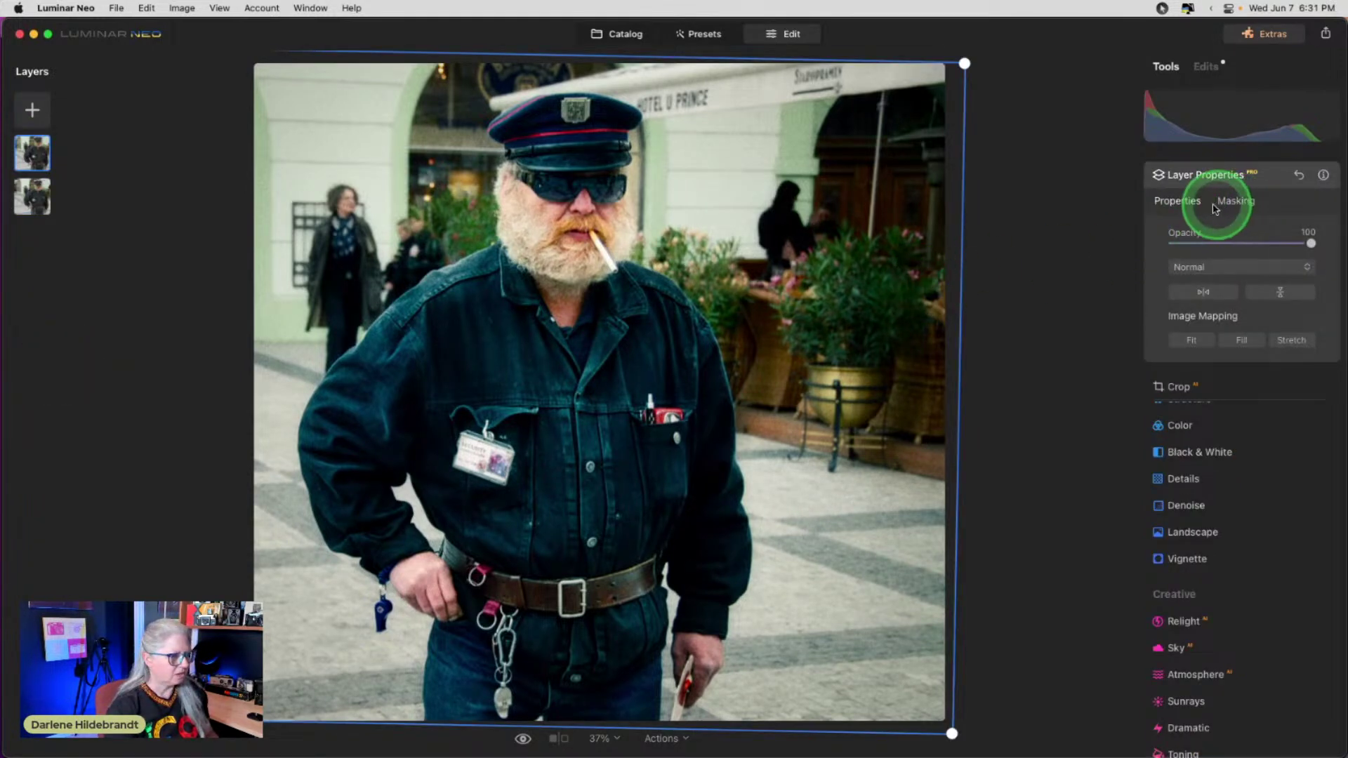
{"action": "left_click", "coordinate": [1194, 267]}
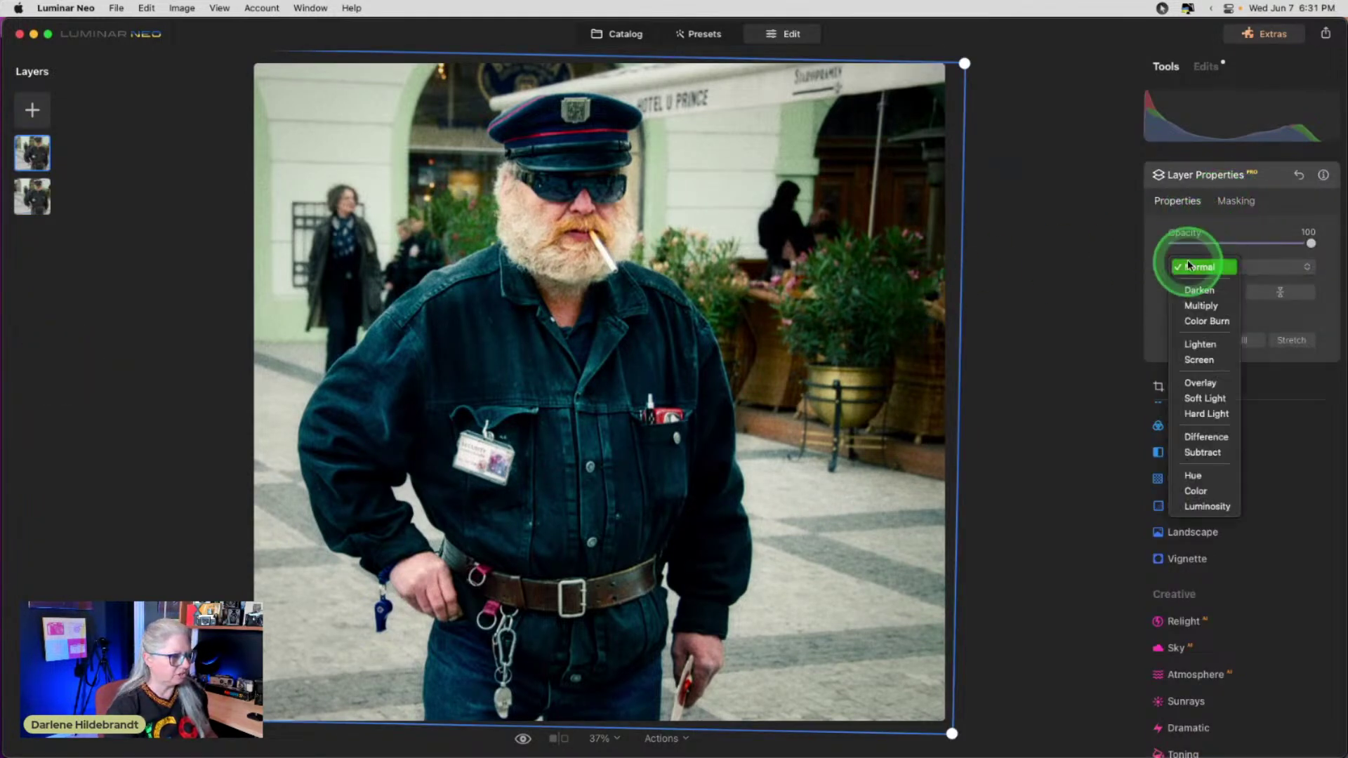
{"action": "left_click", "coordinate": [1201, 305]}
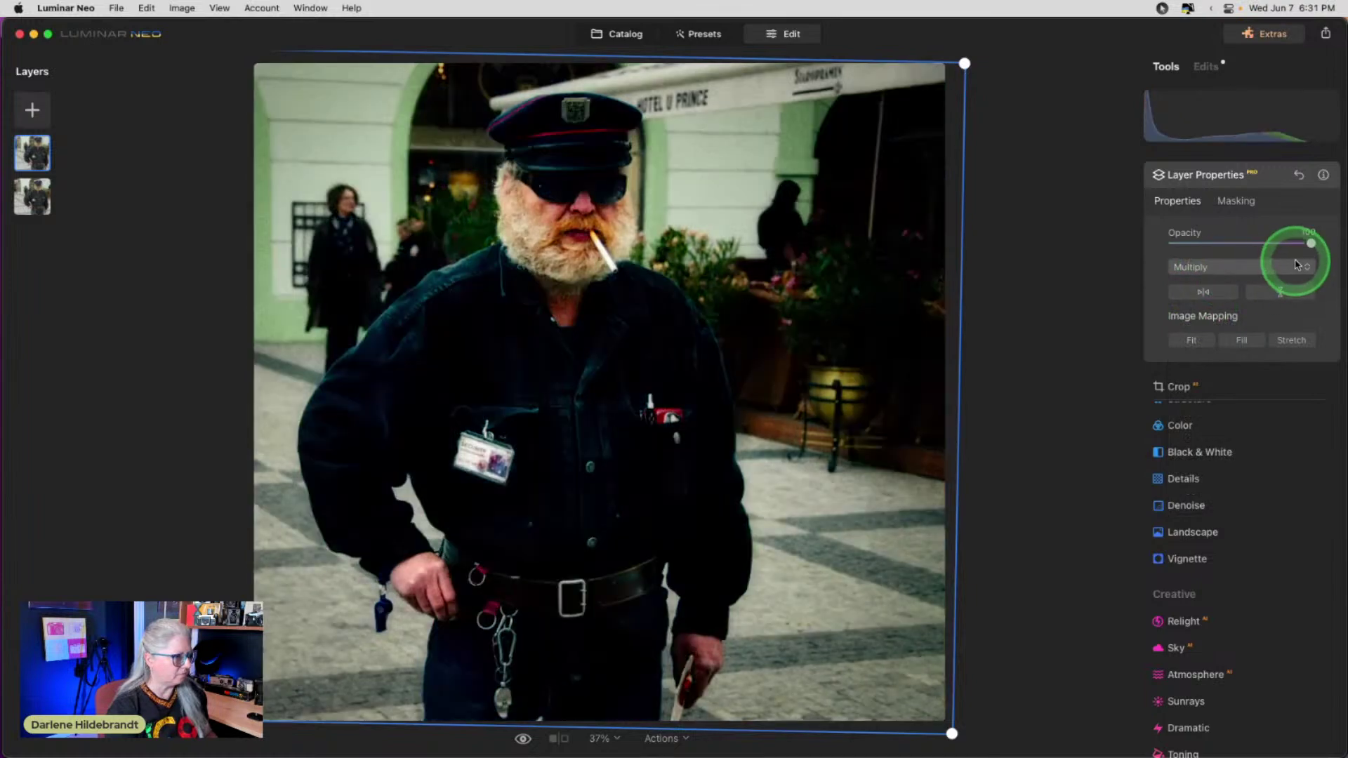
Lower the duplicate layer's opacity to 57, keeping its blend mode at Multiply.
{"action": "left_click_drag", "start_coordinate": [1310, 243], "coordinate": [1253, 242]}
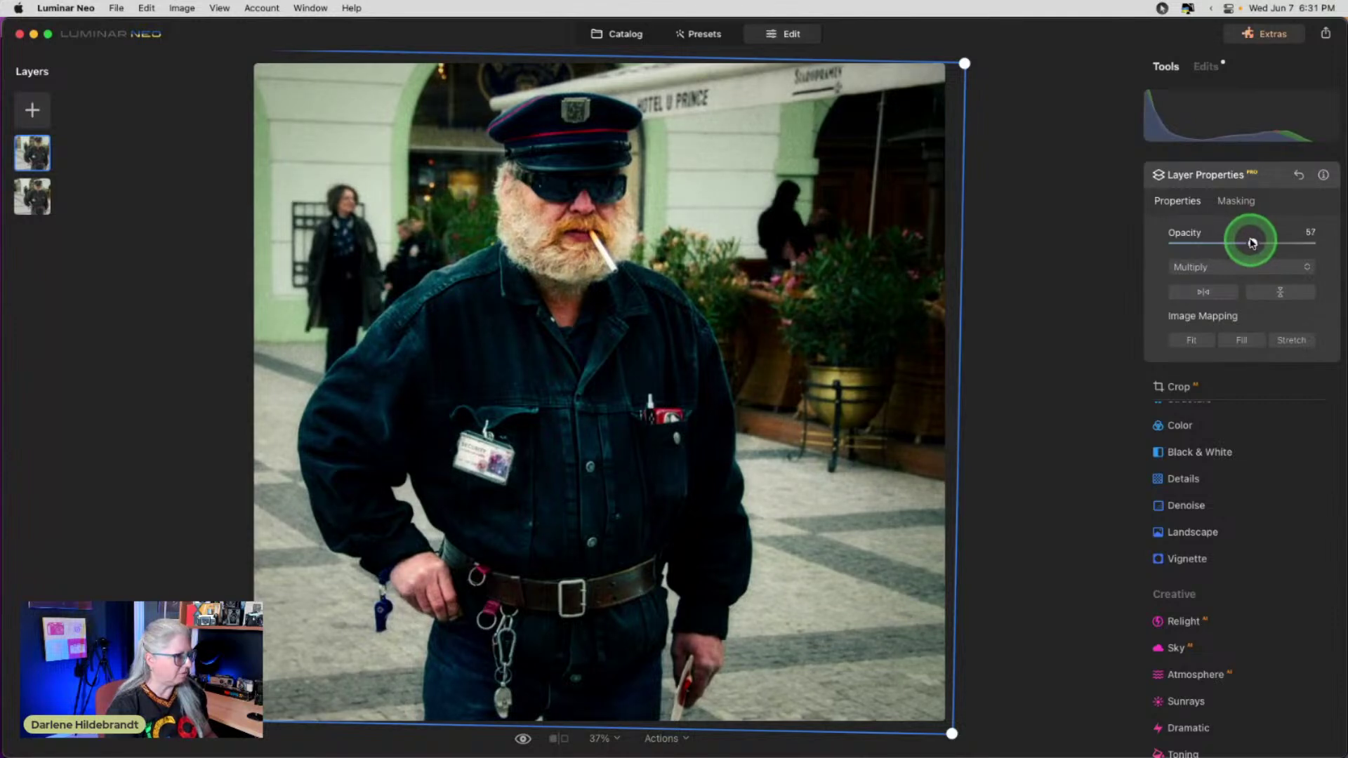
{"action": "left_click", "coordinate": [1204, 266]}
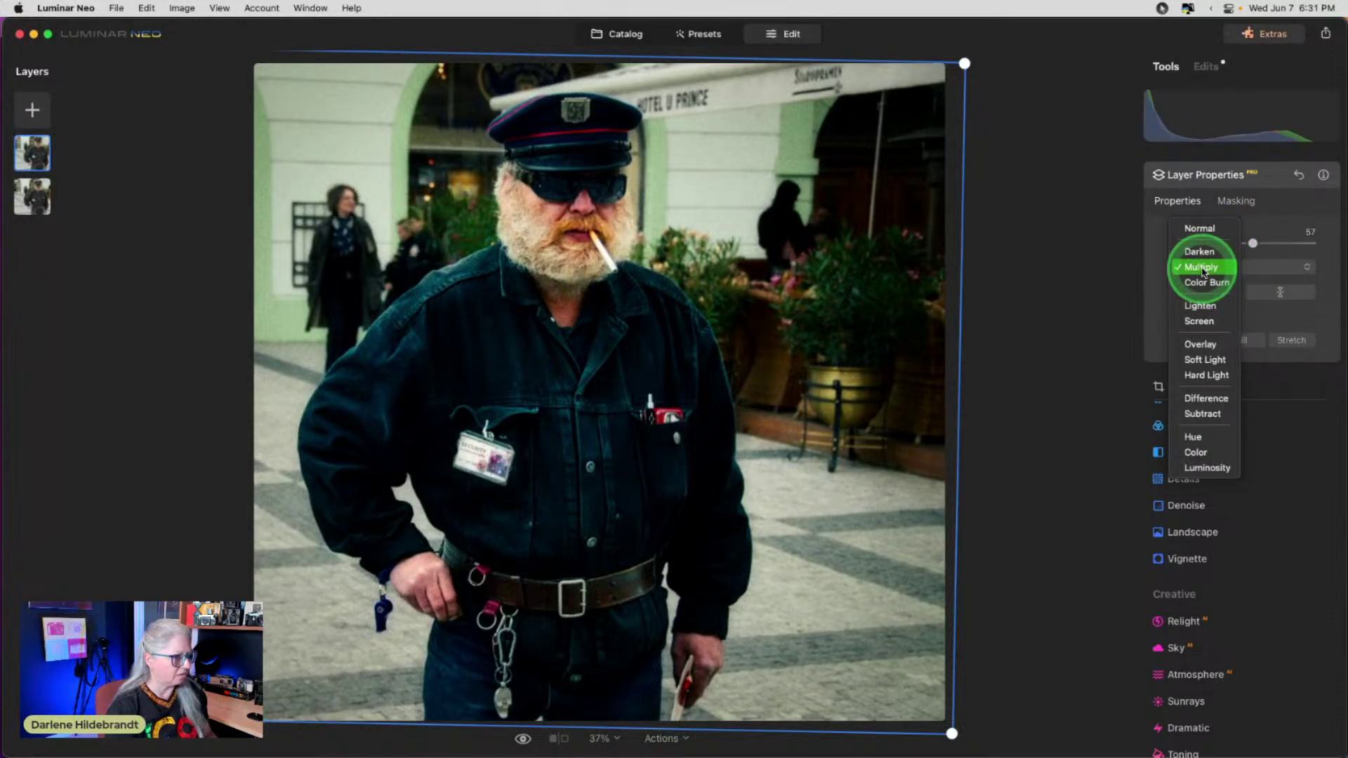
{"action": "left_click", "coordinate": [1203, 266]}
Mask the duplicate layer with an AI mask of the human subject.
{"action": "left_click", "coordinate": [1233, 203]}
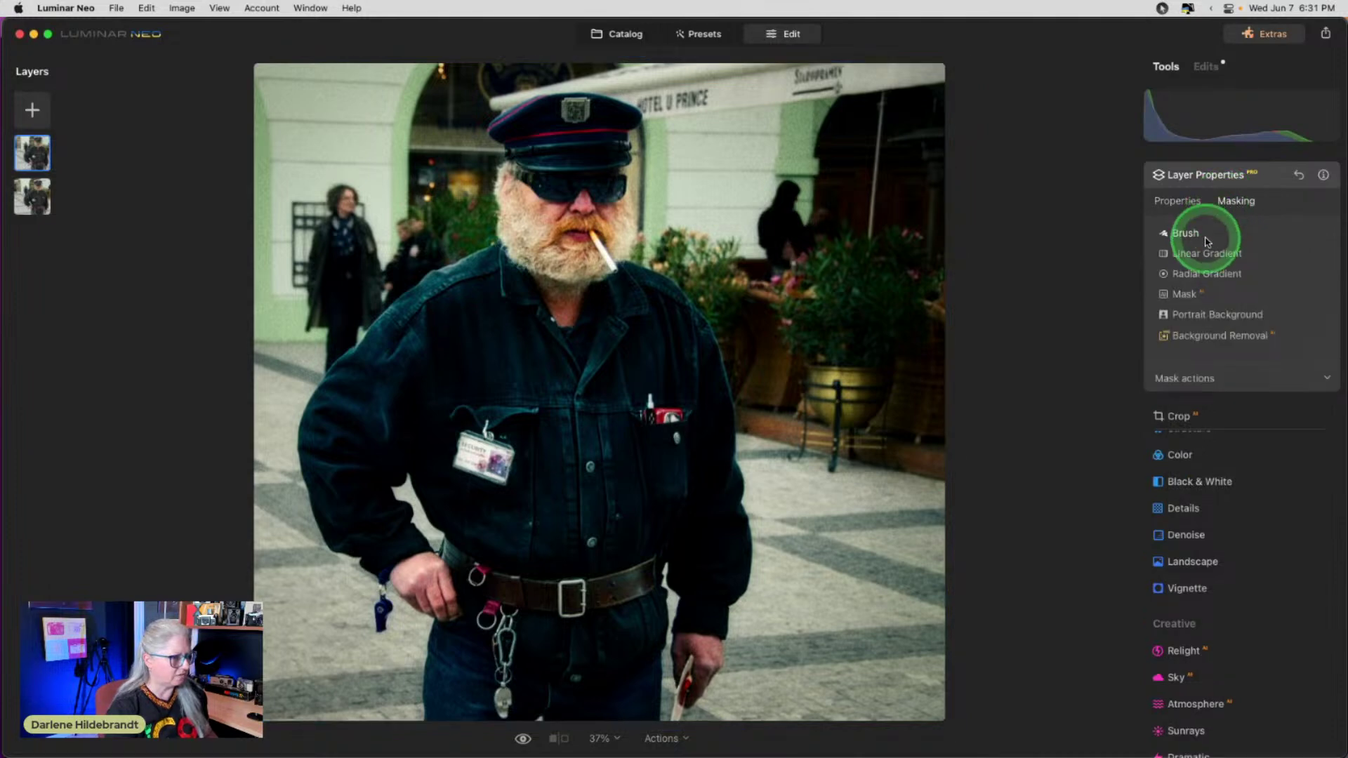
{"action": "left_click", "coordinate": [1173, 294]}
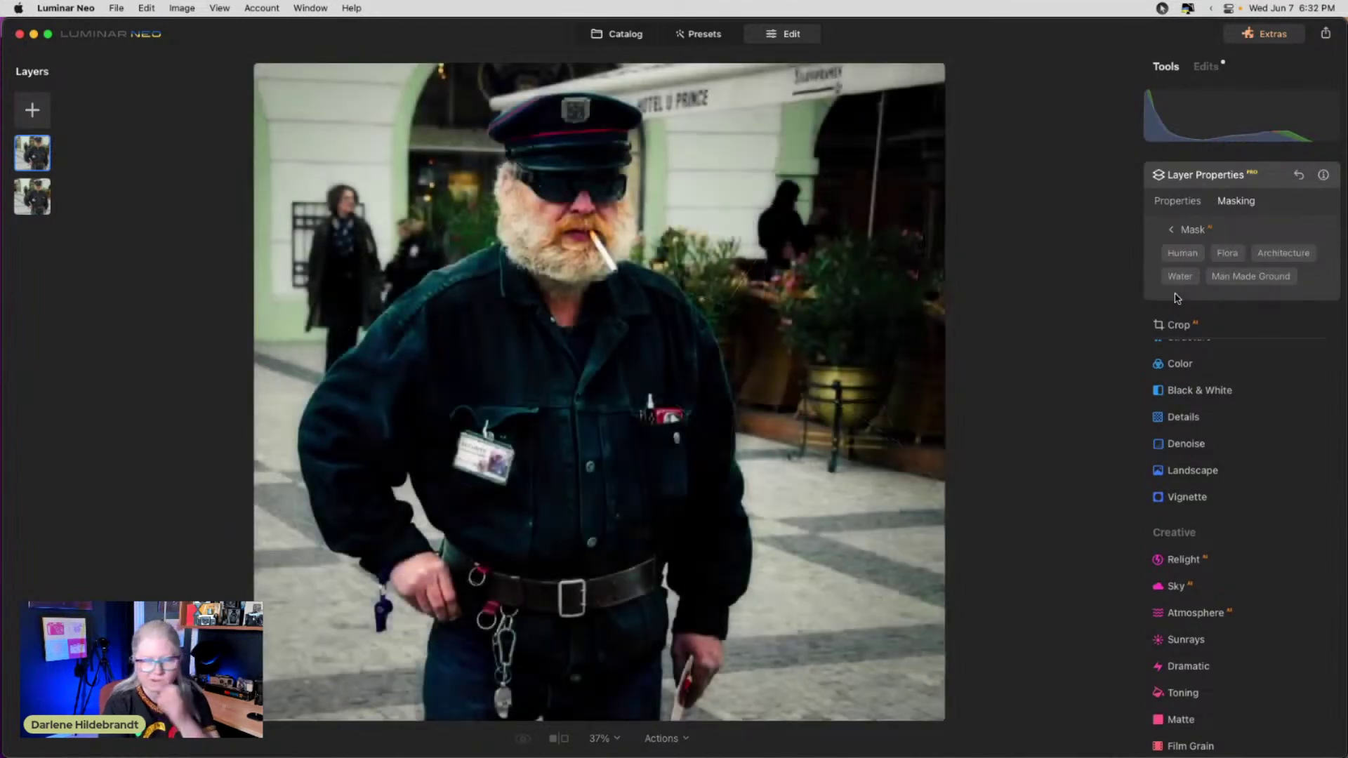
{"action": "left_click", "coordinate": [1176, 298]}
{"action": "left_click", "coordinate": [1178, 254]}
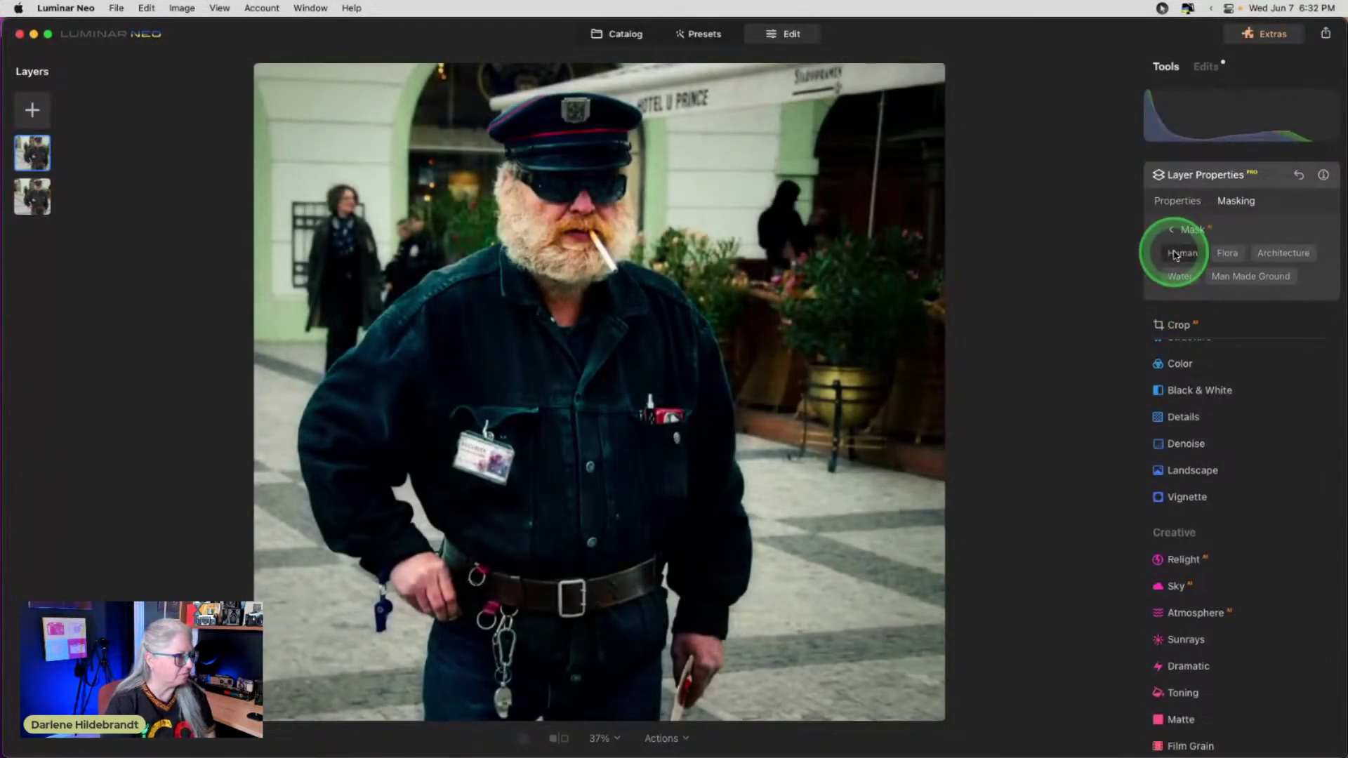
{"action": "left_click", "coordinate": [1023, 228]}
{"action": "left_click", "coordinate": [1020, 230]}
{"action": "left_click", "coordinate": [1164, 247]}
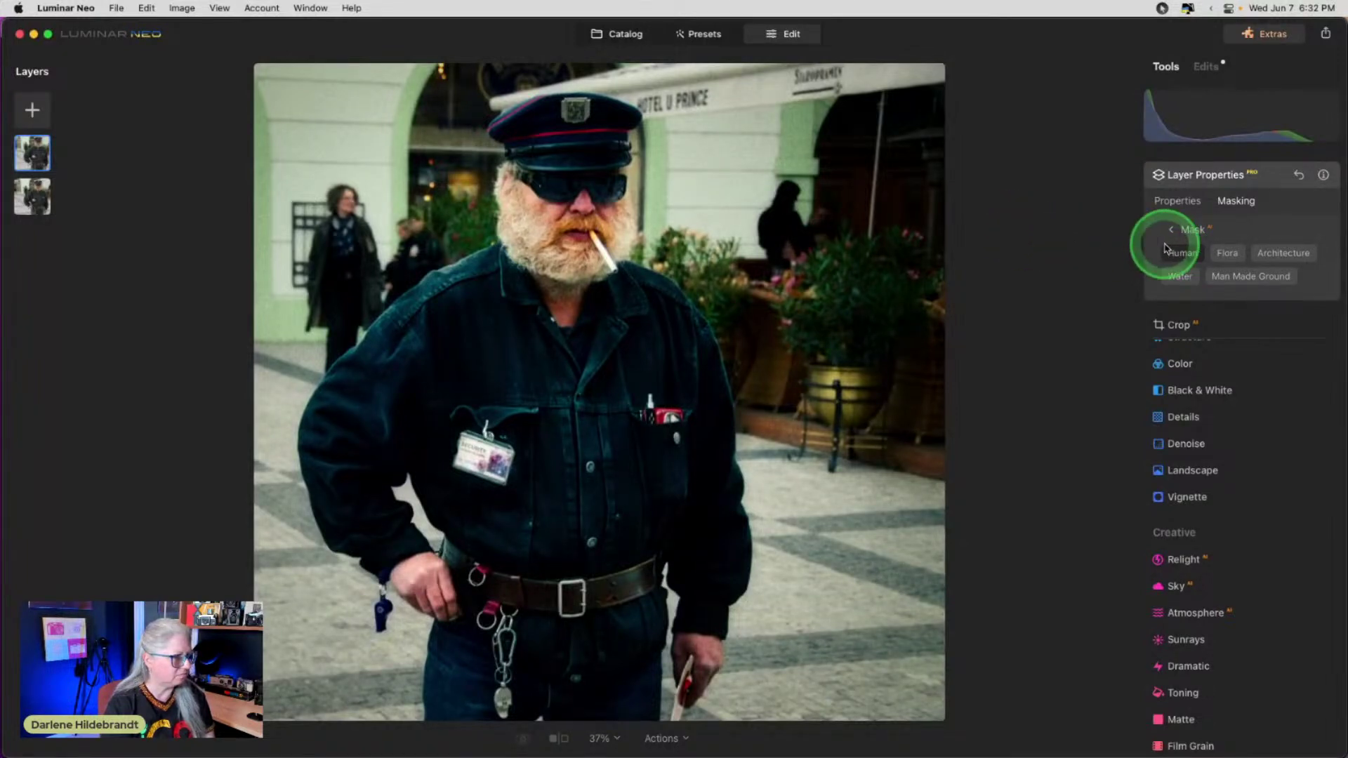
Invert the layer mask to cover the background, and briefly show the mask overlay to check it.
{"action": "left_click", "coordinate": [1170, 230]}
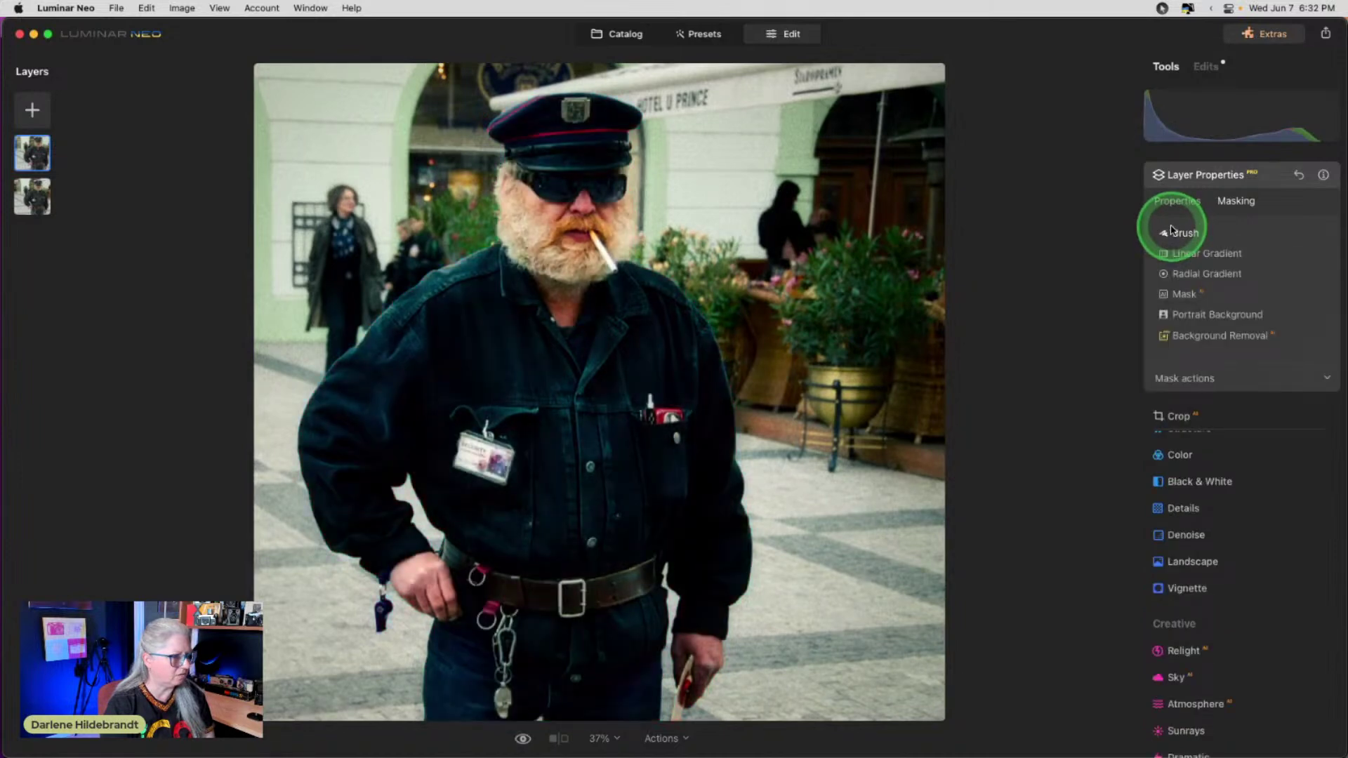
{"action": "left_click", "coordinate": [1205, 377]}
{"action": "left_click", "coordinate": [1273, 407]}
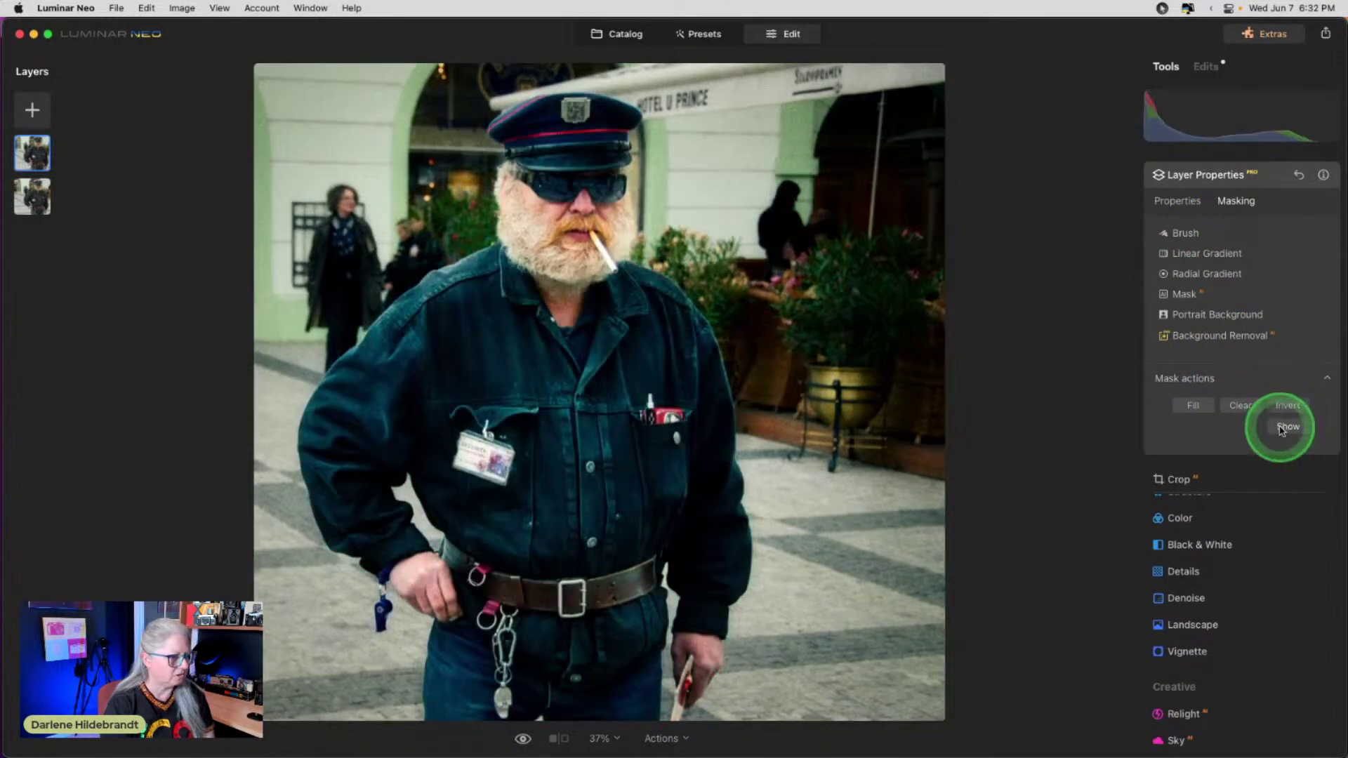
{"action": "left_click", "coordinate": [1286, 426]}
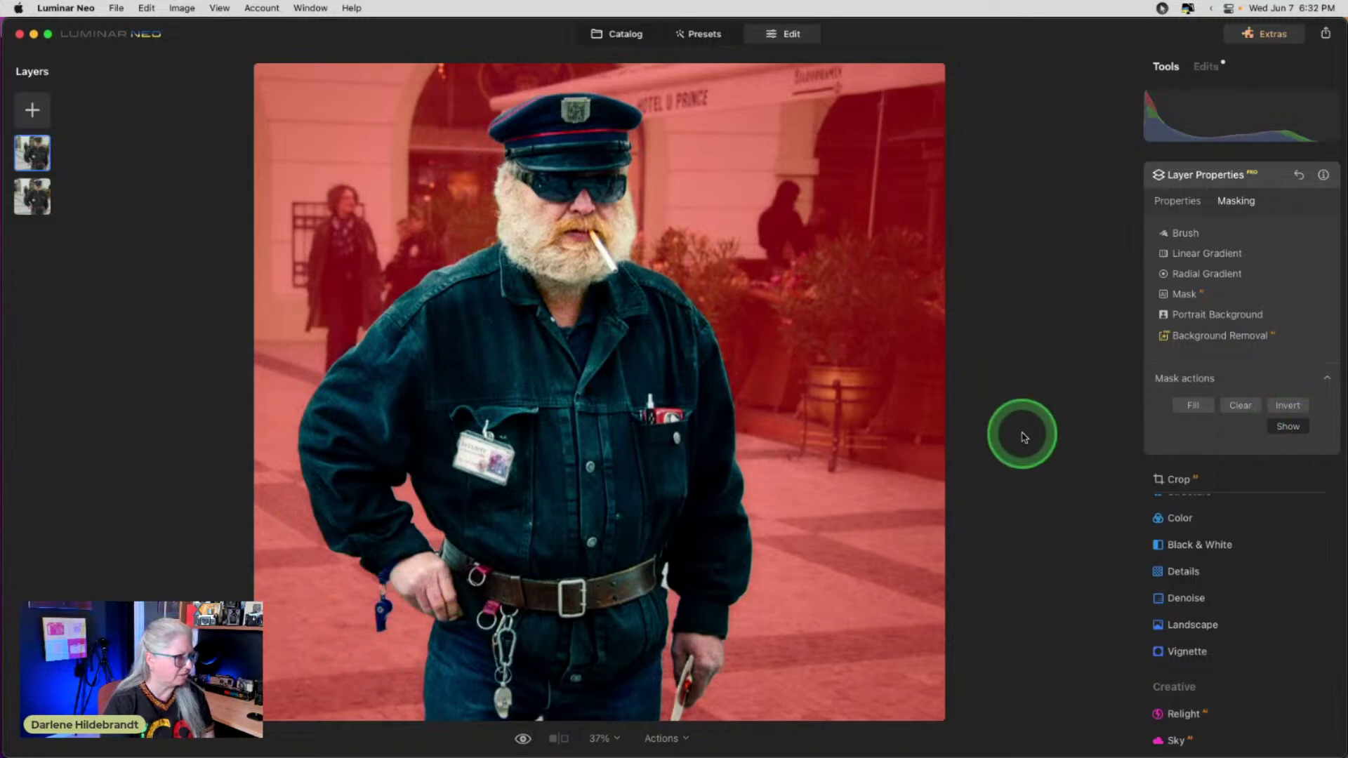
{"action": "left_click", "coordinate": [1285, 427]}
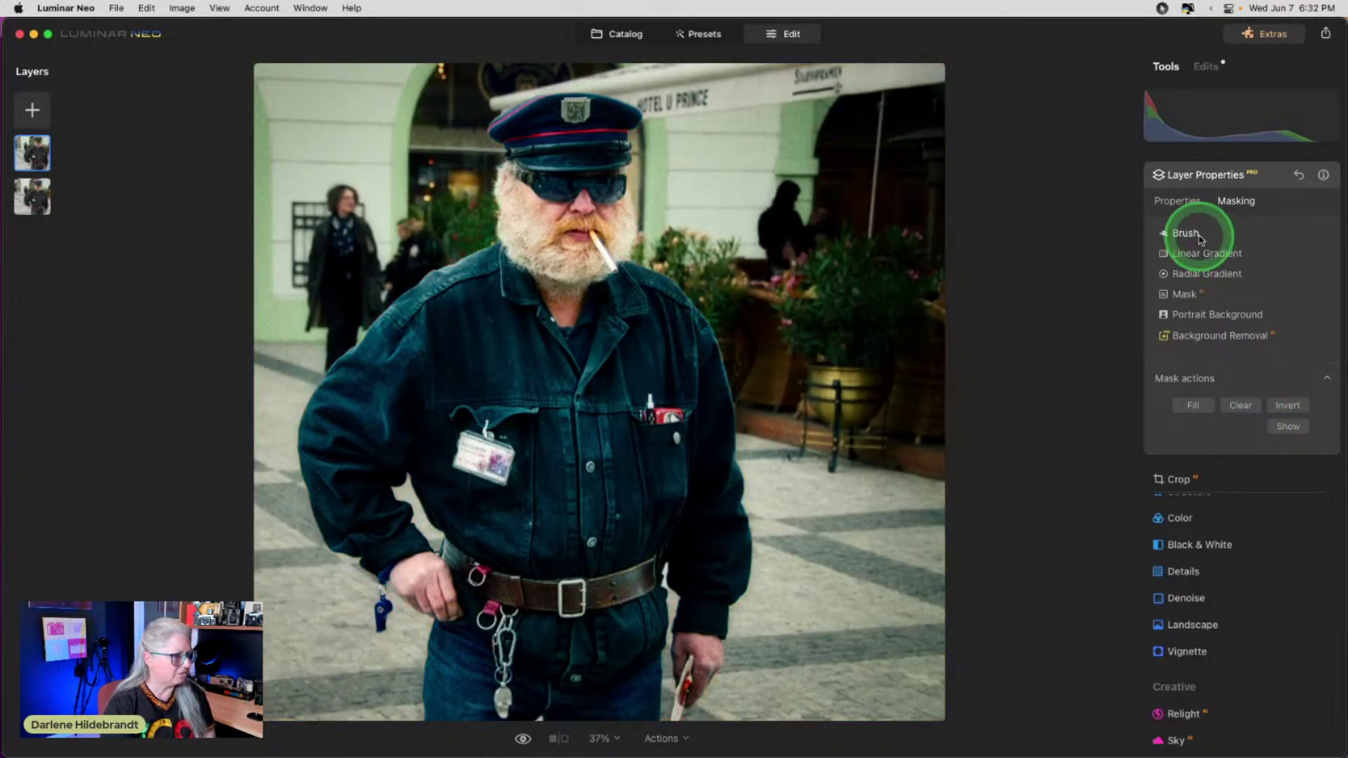
Set the masked layer's opacity to 100 and its blend mode to Normal.
{"action": "left_click", "coordinate": [1184, 214]}
{"action": "left_click_drag", "start_coordinate": [1235, 241], "coordinate": [1311, 243]}
{"action": "left_click", "coordinate": [1197, 267]}
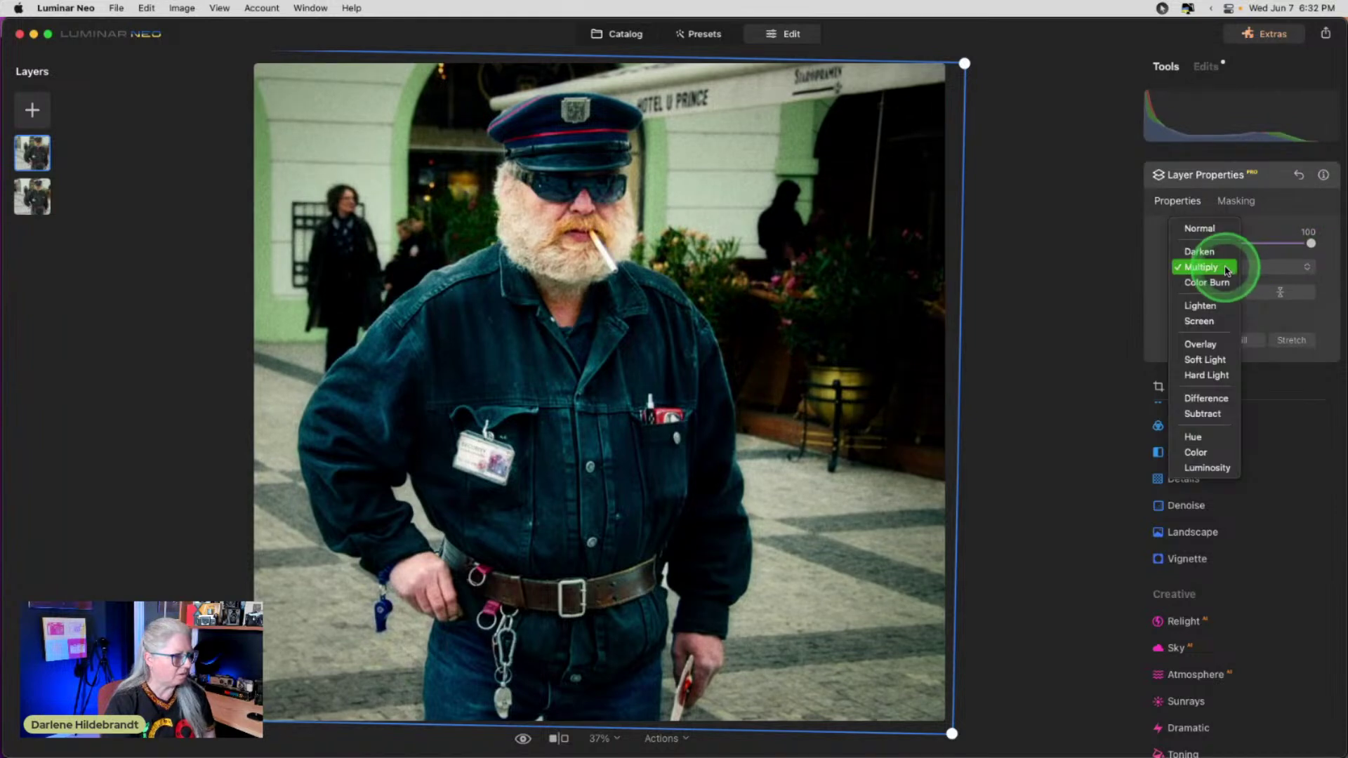
{"action": "left_click", "coordinate": [1201, 237]}
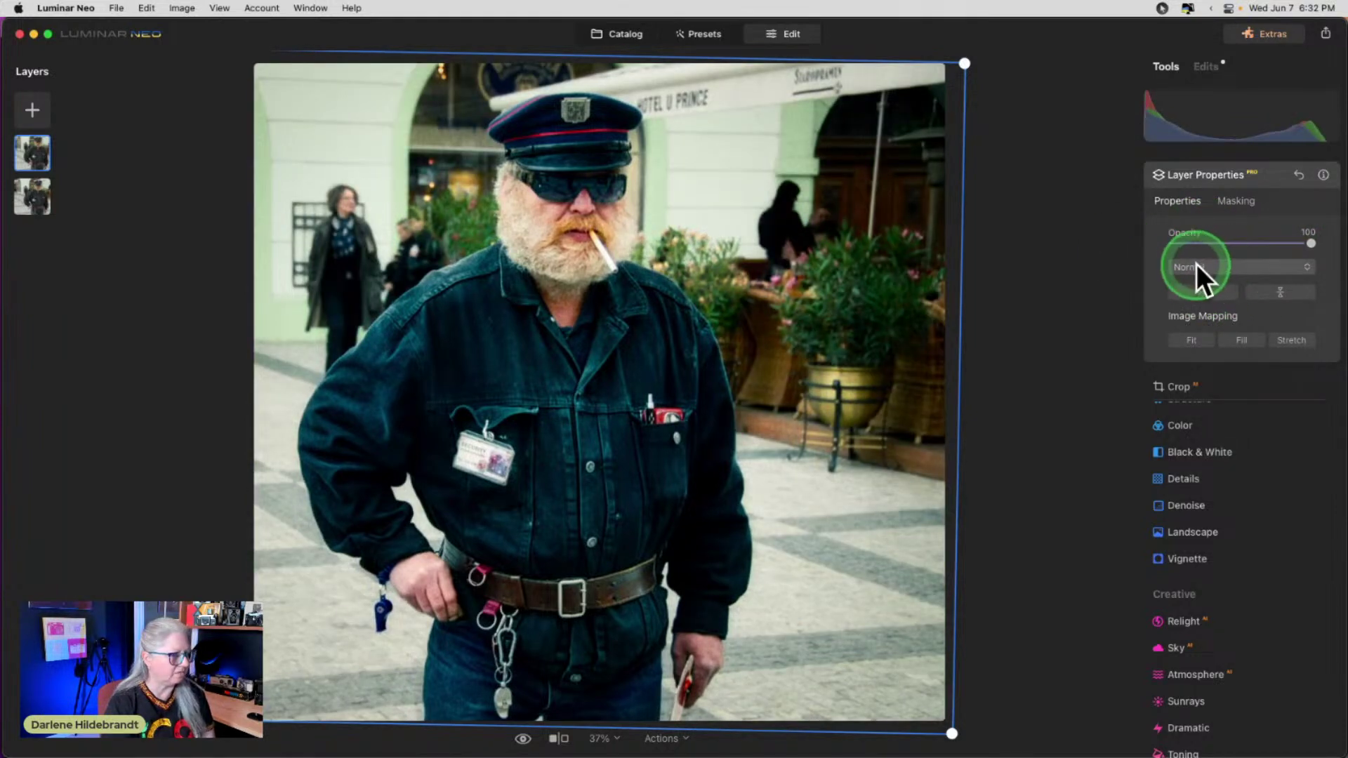
Darken the background layer in Develop with Highlights at -75 and Exposure at -0.61.
{"action": "left_click", "coordinate": [1264, 176]}
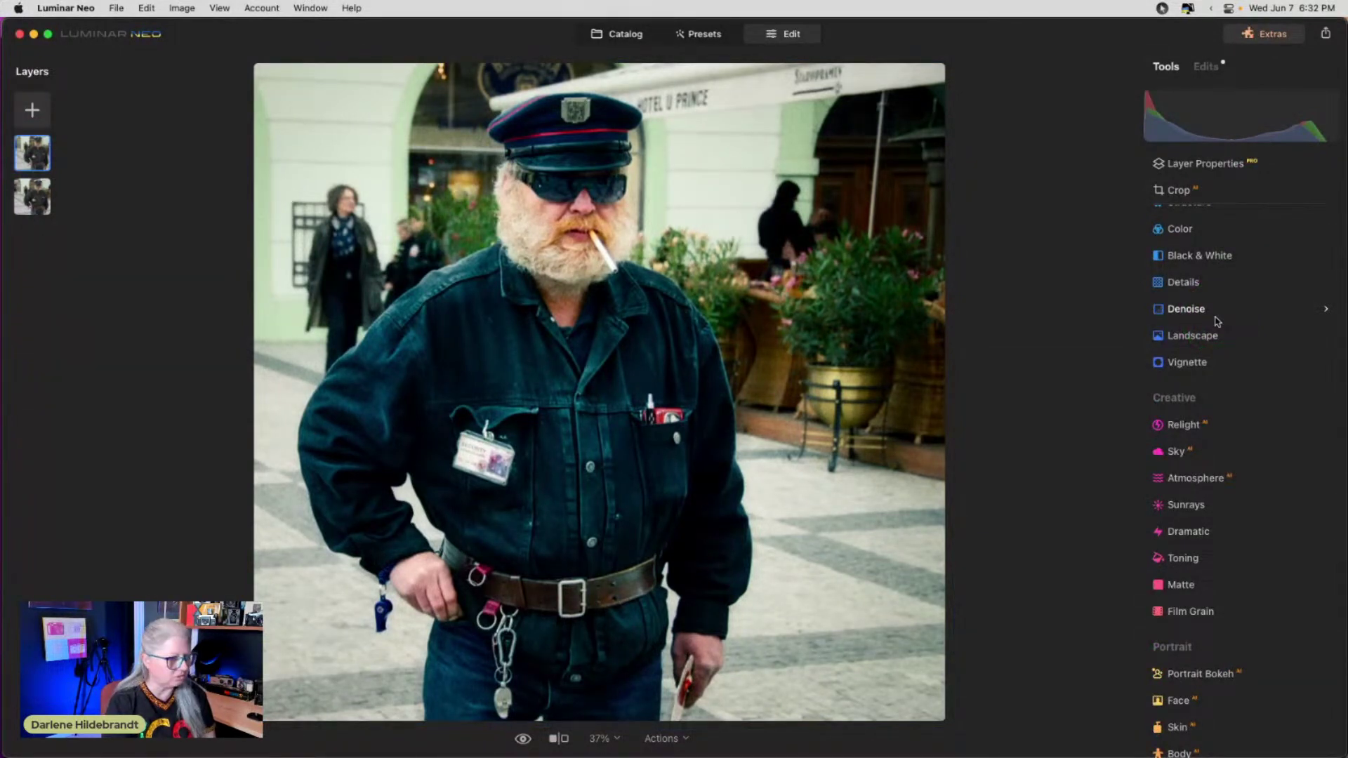
{"action": "scroll", "coordinate": [1216, 321], "scroll_direction": "up", "scroll_amount": 5}
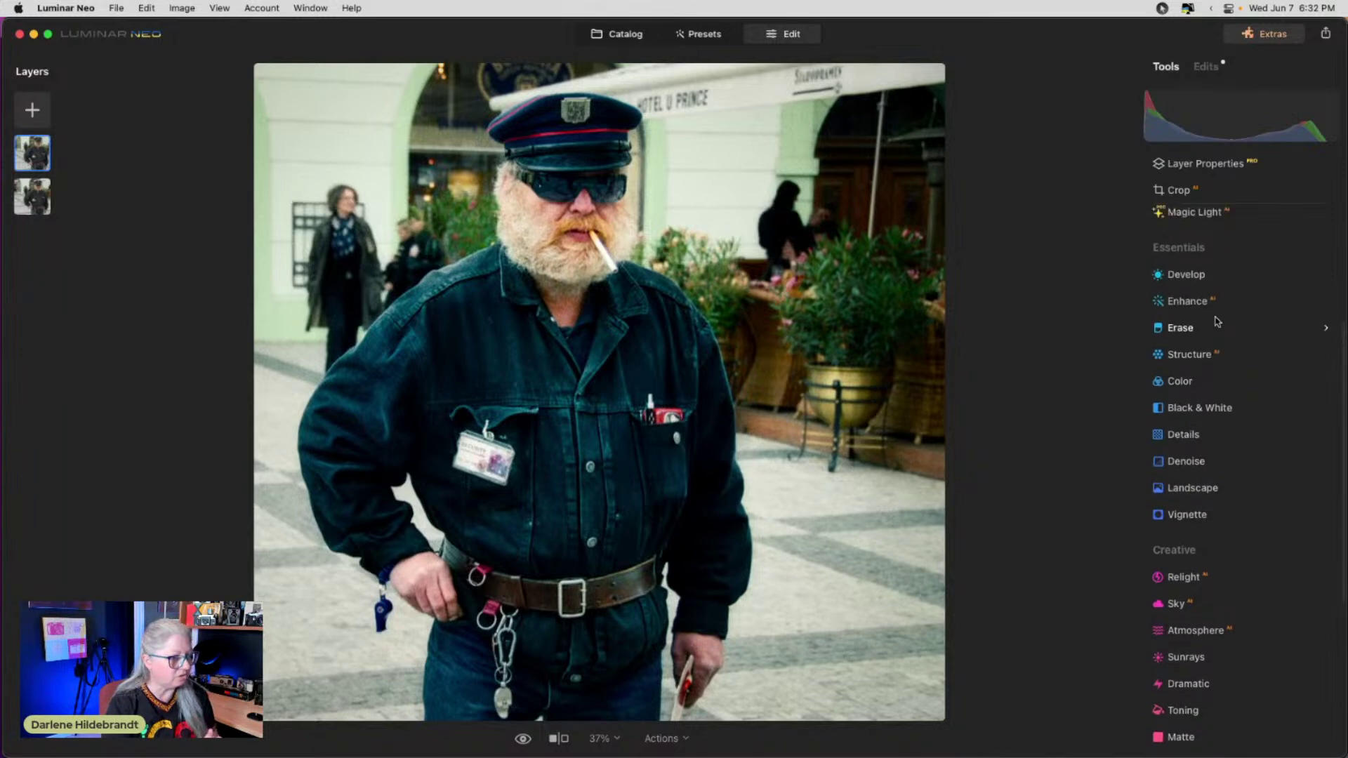
{"action": "left_click", "coordinate": [1219, 322]}
{"action": "left_click_drag", "start_coordinate": [1242, 472], "coordinate": [1189, 472]}
{"action": "mouse_move", "coordinate": [1241, 410]}
{"action": "left_mouse_down"}
{"action": "mouse_move", "coordinate": [1222, 409]}
{"action": "mouse_move", "coordinate": [1267, 410]}
{"action": "mouse_move", "coordinate": [1233, 410]}
{"action": "left_mouse_up"}
{"action": "left_click", "coordinate": [1201, 521]}
{"action": "left_click", "coordinate": [1219, 313]}
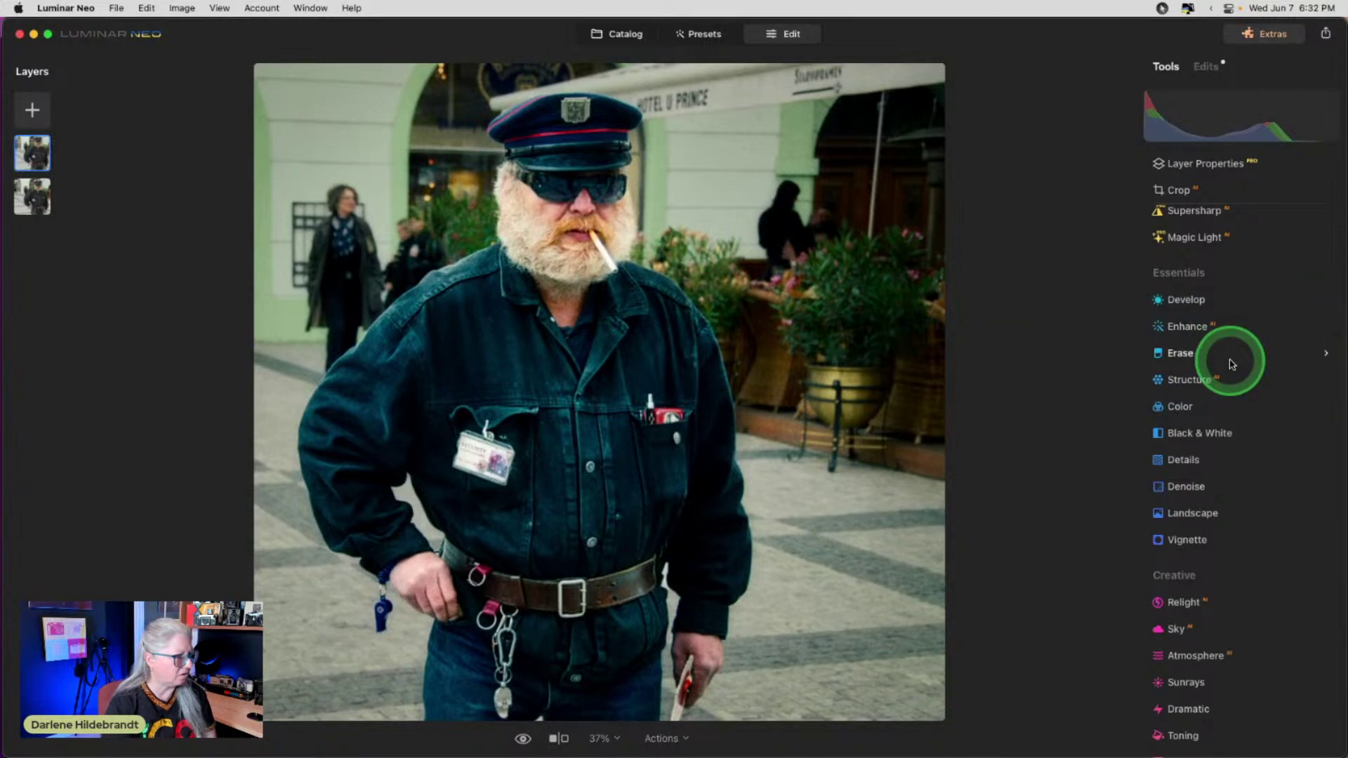
Soften the background layer by reducing its detail levels with the Details tool.
{"action": "scroll", "coordinate": [1227, 369], "scroll_direction": "down", "scroll_amount": 2}
{"action": "left_click", "coordinate": [1198, 395]}
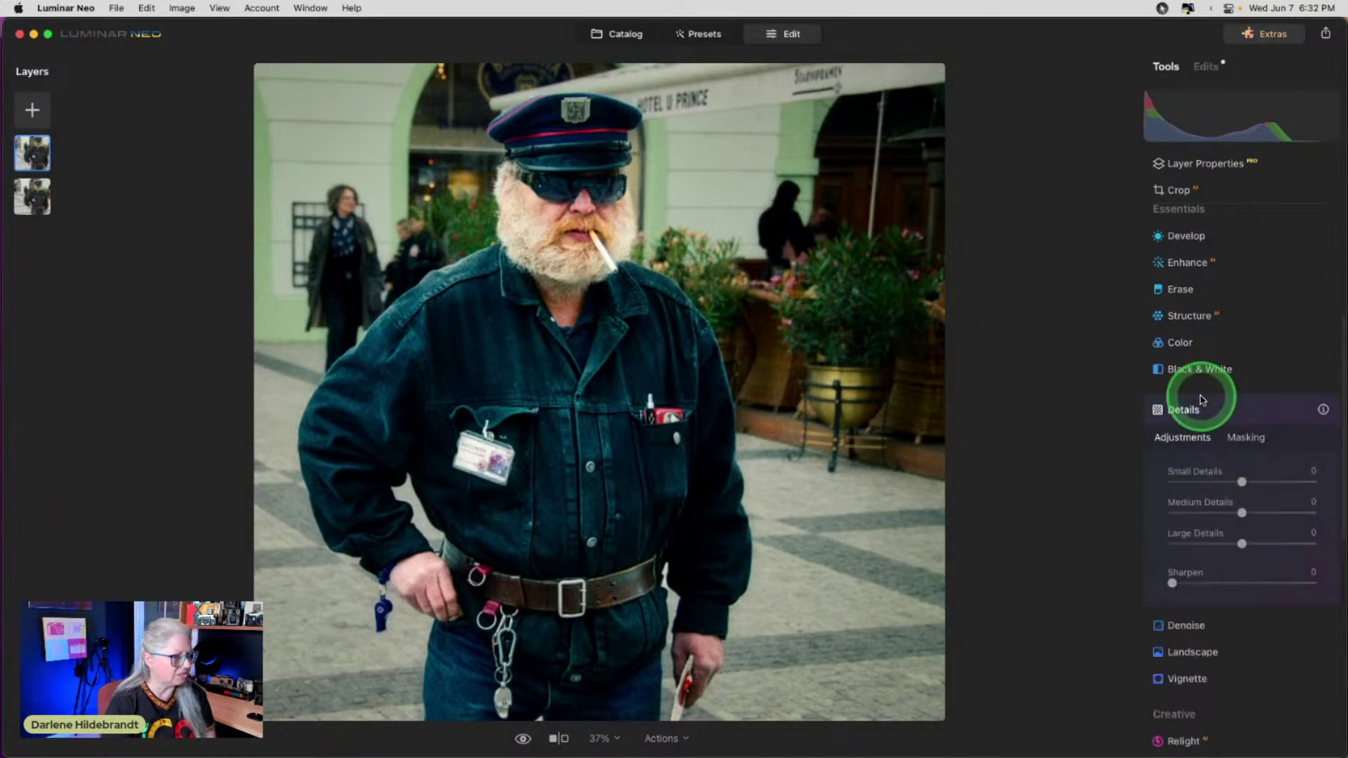
{"action": "left_click_drag", "start_coordinate": [1205, 402], "coordinate": [1219, 375]}
{"action": "mouse_move", "coordinate": [1242, 437]}
{"action": "left_mouse_down"}
{"action": "mouse_move", "coordinate": [1020, 403]}
{"action": "mouse_move", "coordinate": [1225, 433]}
{"action": "left_mouse_up"}
{"action": "left_click_drag", "start_coordinate": [1219, 375], "coordinate": [1198, 505]}
{"action": "left_click", "coordinate": [1186, 404]}
{"action": "left_click_drag", "start_coordinate": [1192, 379], "coordinate": [1224, 363]}
{"action": "left_click", "coordinate": [1225, 303]}
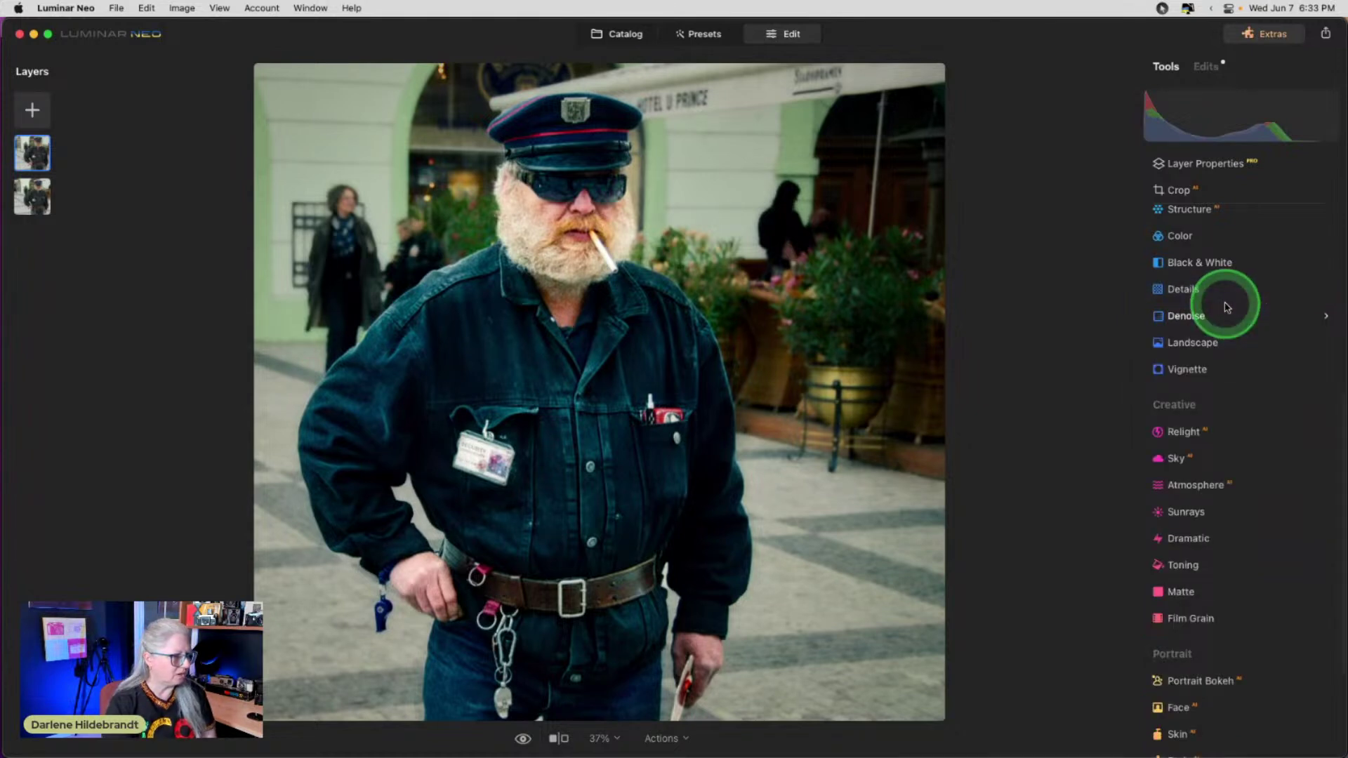
Soften the background layer with Structure, setting Amount to -32 and Boost to 13.
{"action": "left_click", "coordinate": [1227, 211]}
{"action": "left_click_drag", "start_coordinate": [1227, 294], "coordinate": [1284, 332]}
{"action": "left_click", "coordinate": [1284, 332]}
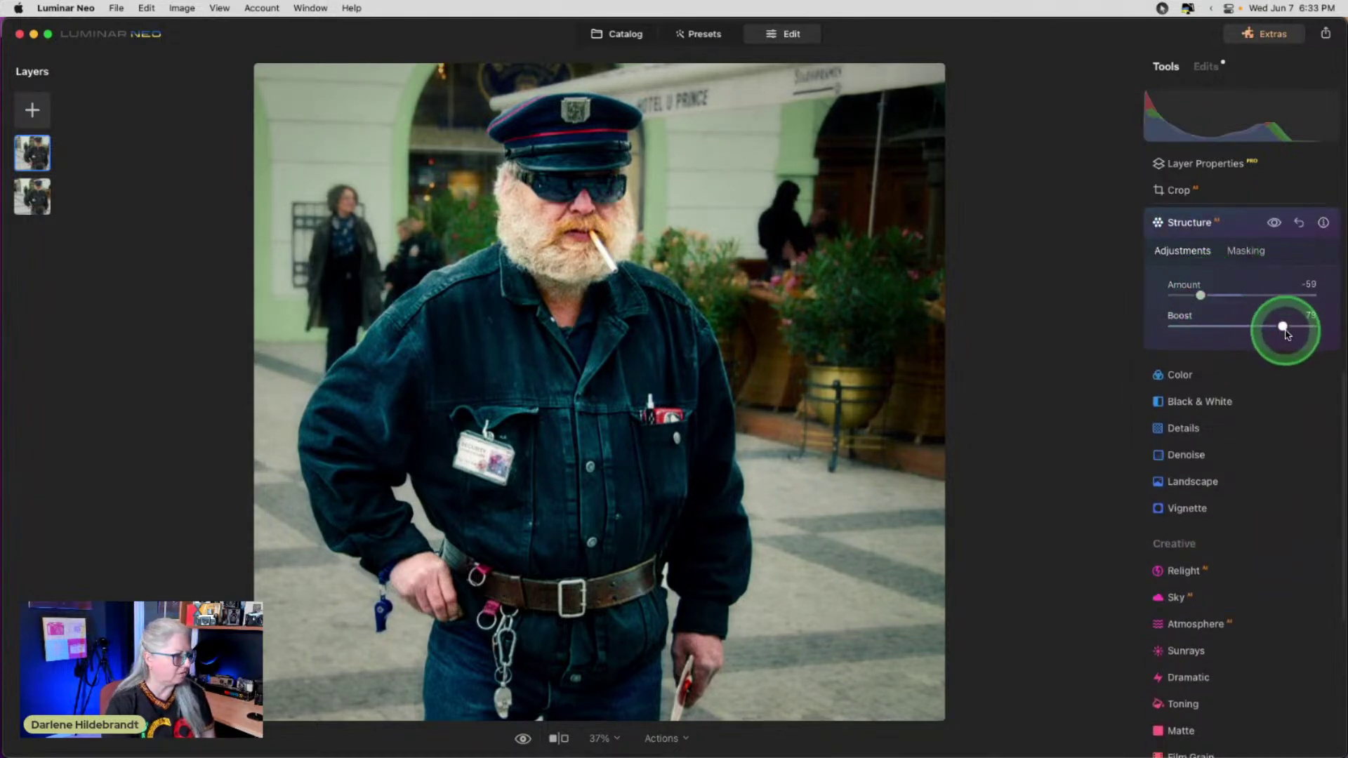
{"action": "left_click_drag", "start_coordinate": [1181, 302], "coordinate": [1216, 295]}
{"action": "left_click", "coordinate": [1191, 325]}
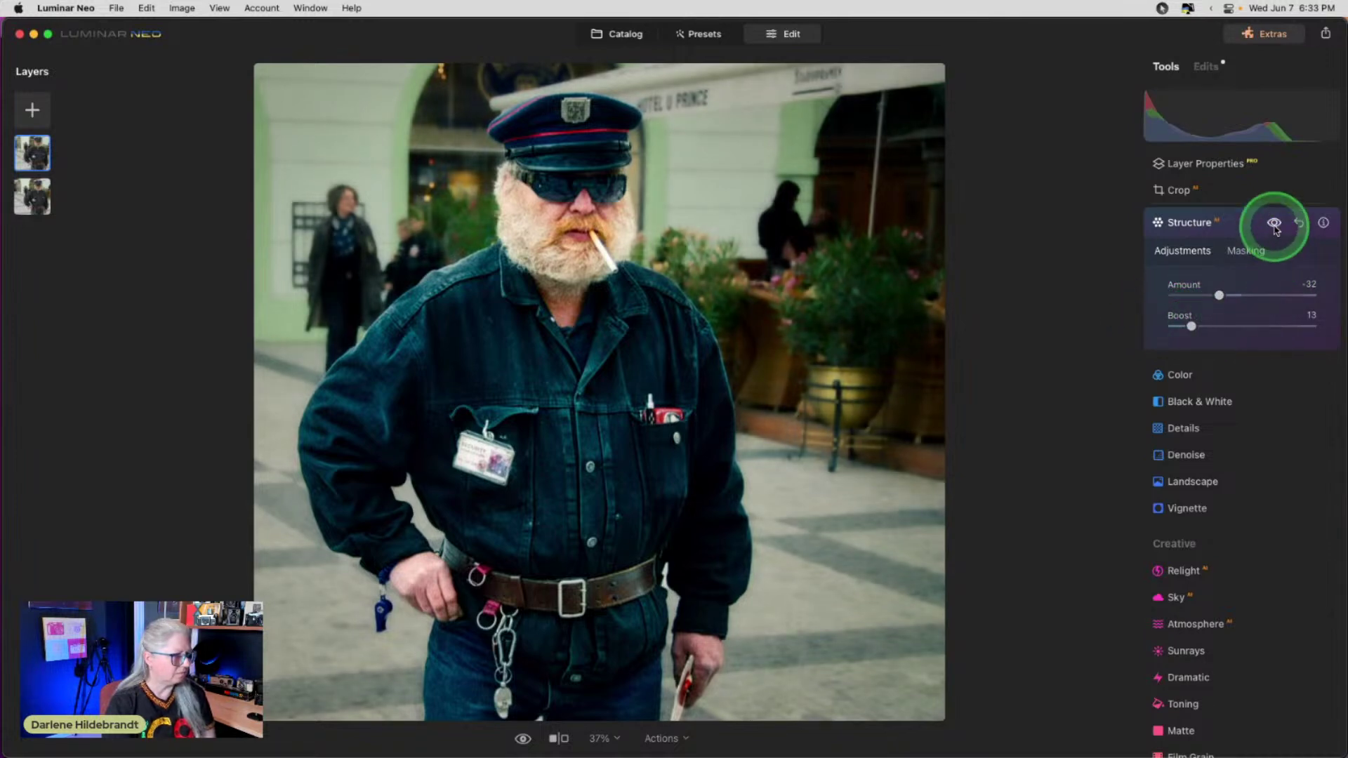
{"action": "left_click", "coordinate": [1230, 223]}
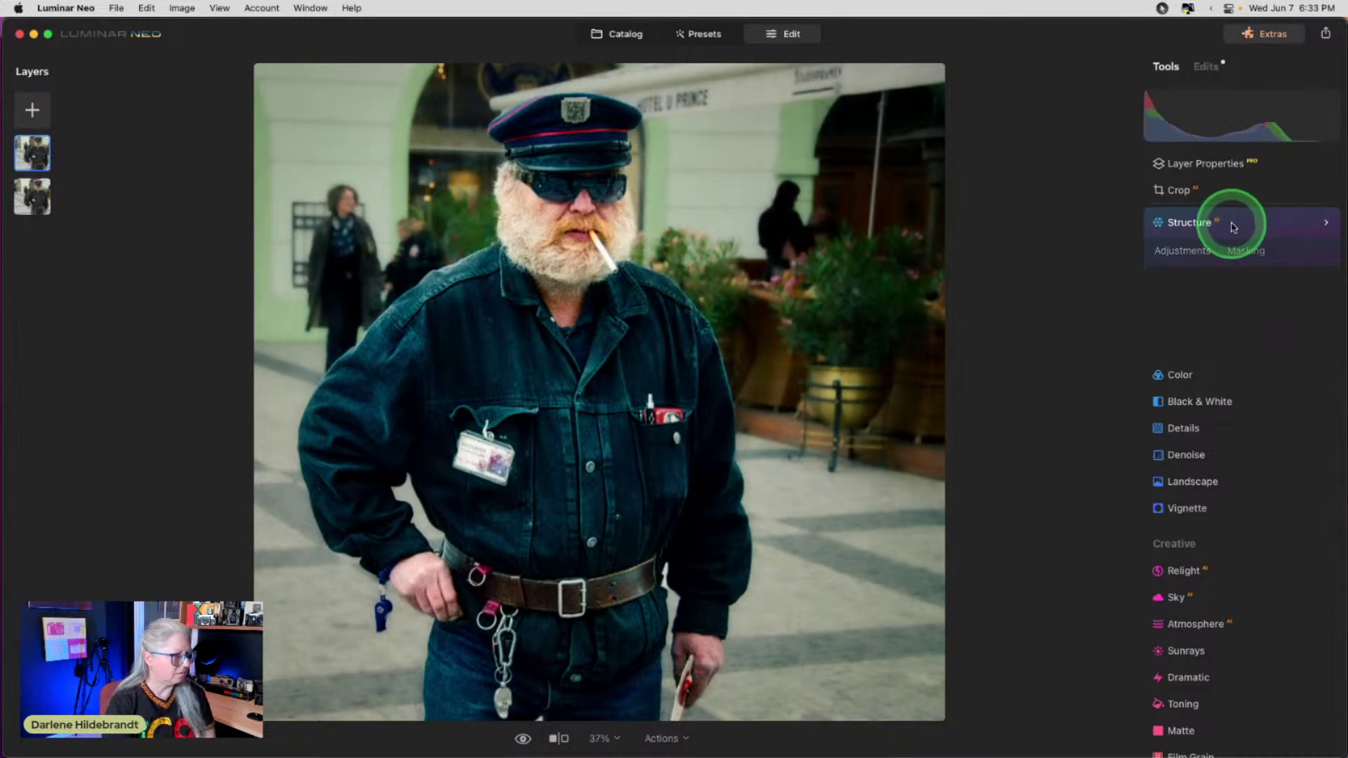
Preview the background edits by varying the layer's opacity, leaving it at 100.
{"action": "left_click", "coordinate": [1258, 169]}
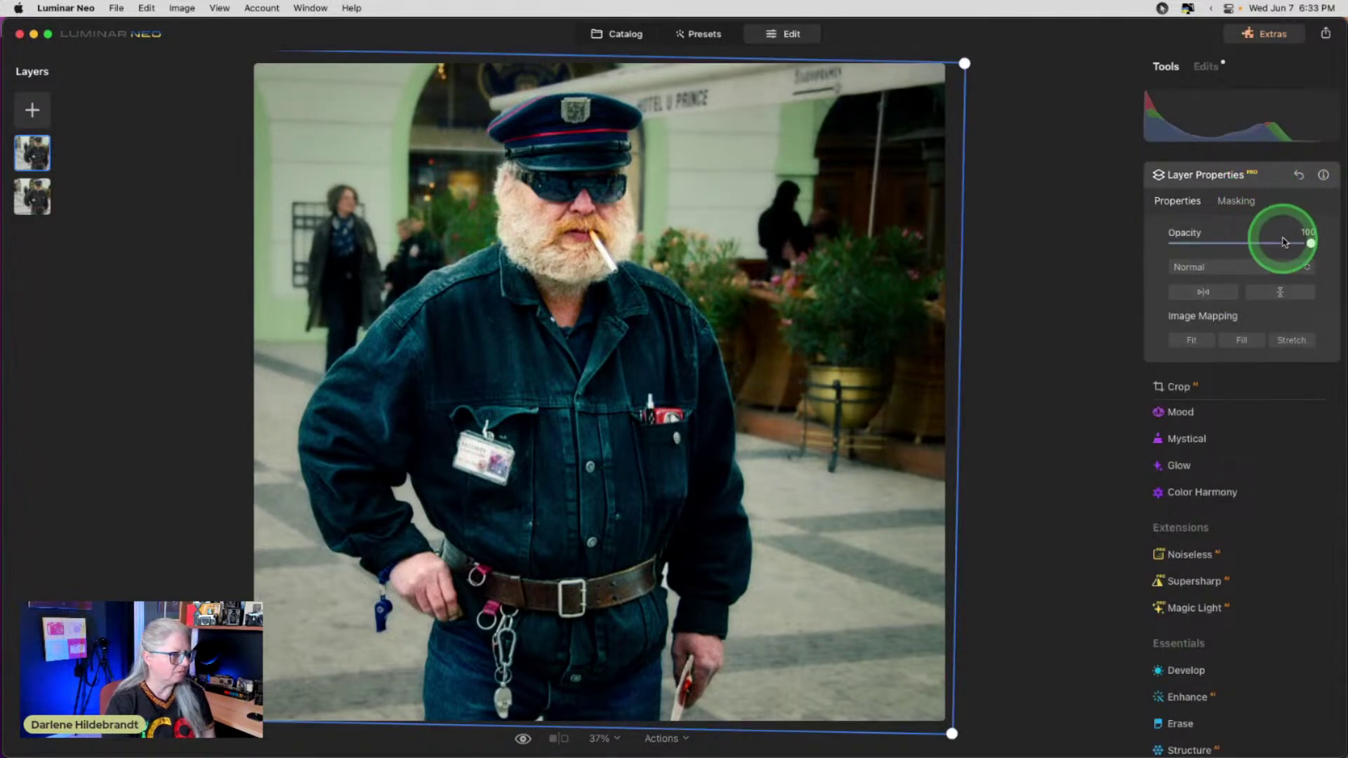
{"action": "mouse_move", "coordinate": [1308, 243]}
{"action": "left_mouse_down"}
{"action": "mouse_move", "coordinate": [1141, 242]}
{"action": "mouse_move", "coordinate": [1325, 247]}
{"action": "left_mouse_up"}
{"action": "mouse_move", "coordinate": [1343, 246]}
{"action": "left_mouse_down"}
{"action": "mouse_move", "coordinate": [953, 237]}
{"action": "mouse_move", "coordinate": [1343, 246]}
{"action": "left_mouse_up"}
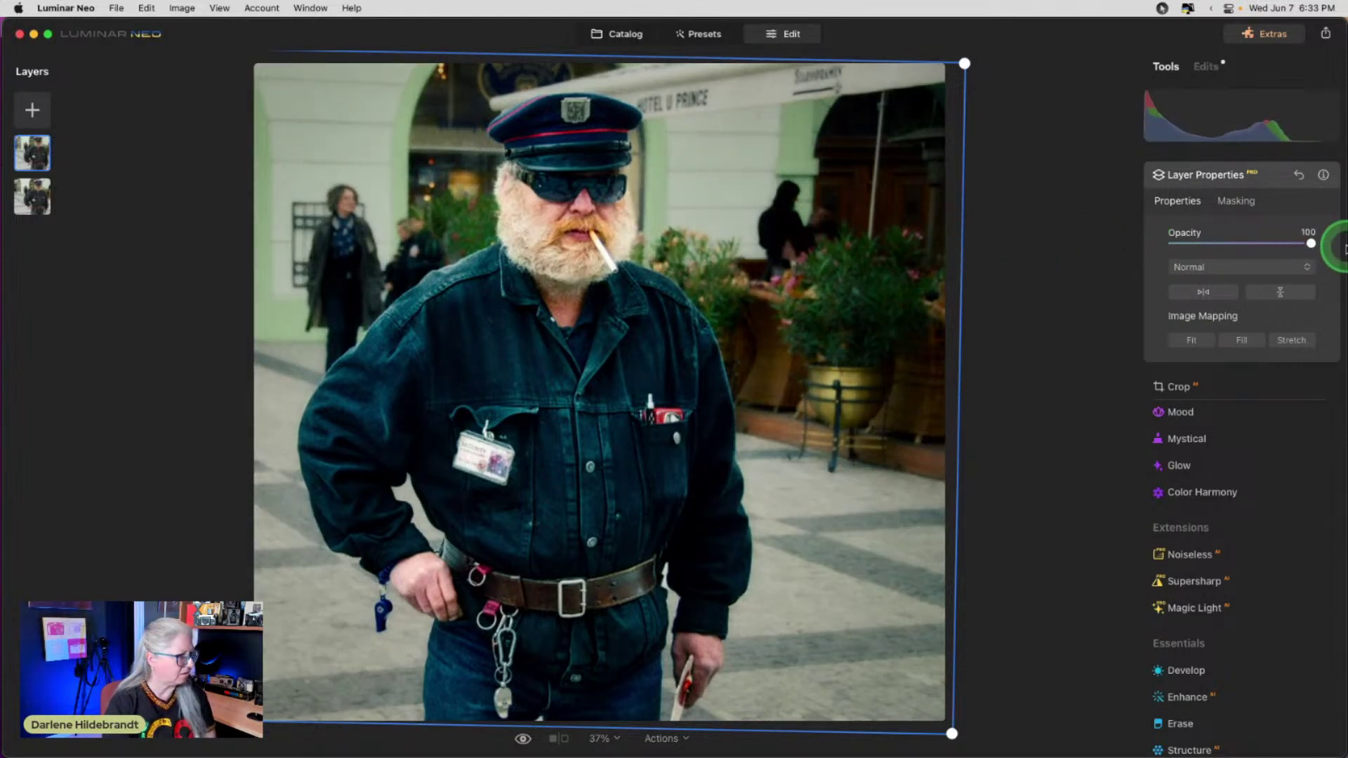
{"action": "left_click", "coordinate": [1263, 173]}
Reopen the layer's existing Develop edit and set Saturation to -31.
{"action": "left_click", "coordinate": [1207, 70]}
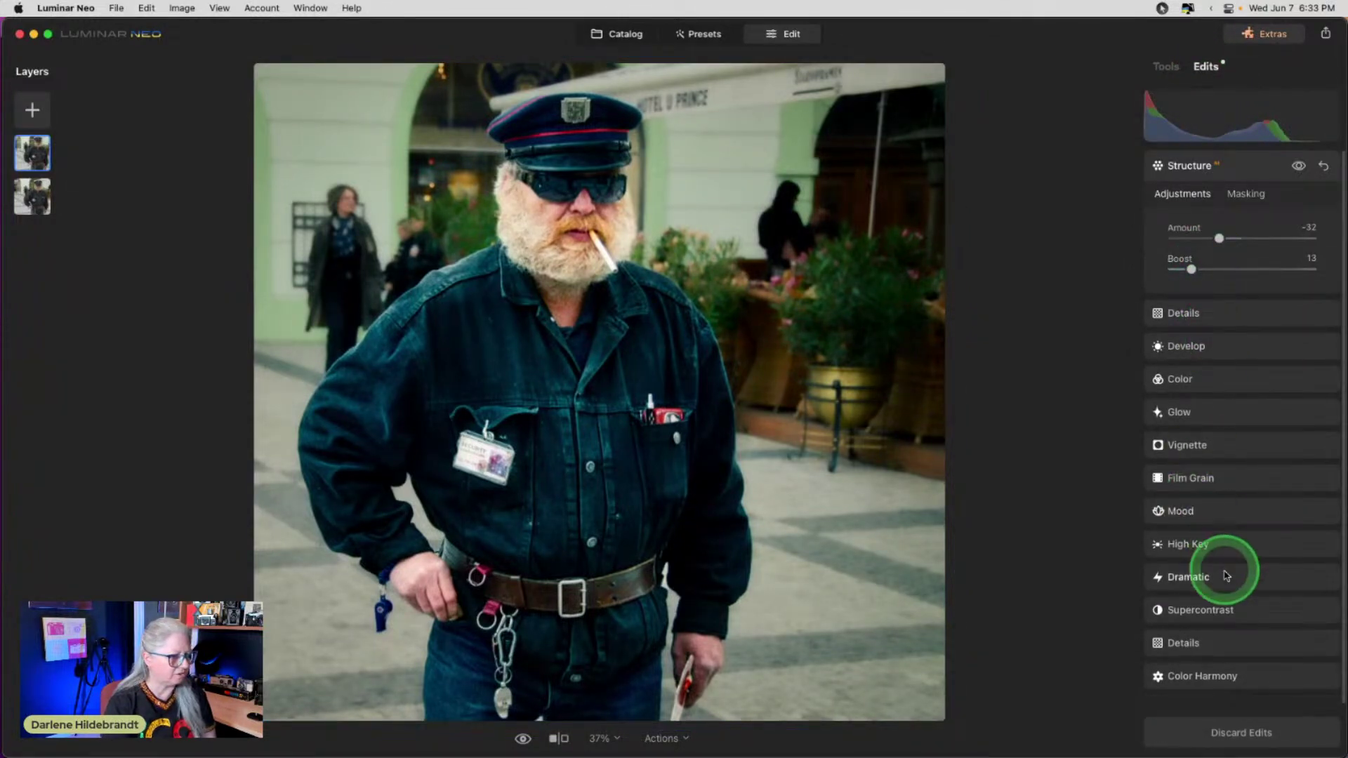
{"action": "left_click", "coordinate": [1228, 346]}
{"action": "left_click", "coordinate": [1169, 508]}
{"action": "scroll", "coordinate": [1186, 534], "scroll_direction": "down", "scroll_amount": 1}
{"action": "left_click_drag", "start_coordinate": [1241, 601], "coordinate": [1220, 600]}
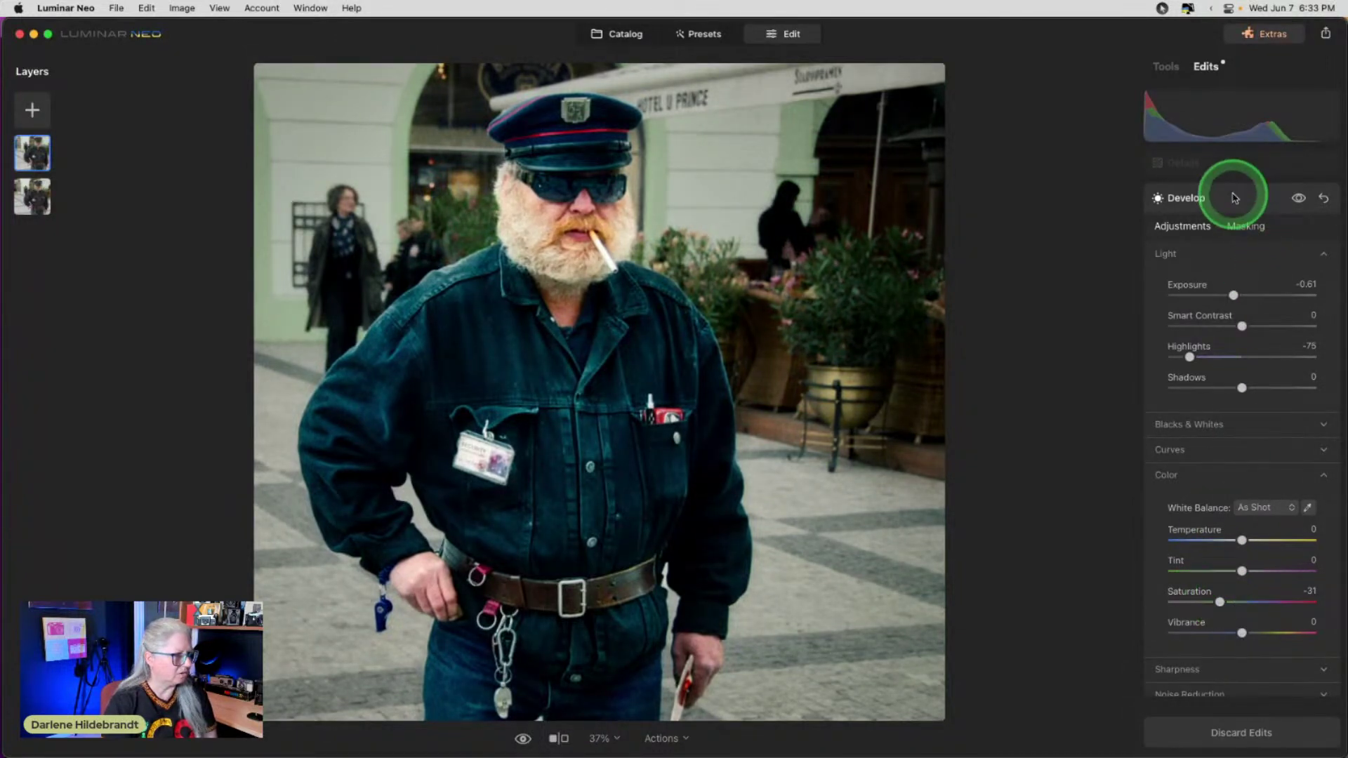
{"action": "left_click", "coordinate": [1230, 169]}
Add a hard-edged round vignette with Amount -100, Size 17, Roundness 100 and Feather -100.
{"action": "left_click", "coordinate": [1166, 68]}
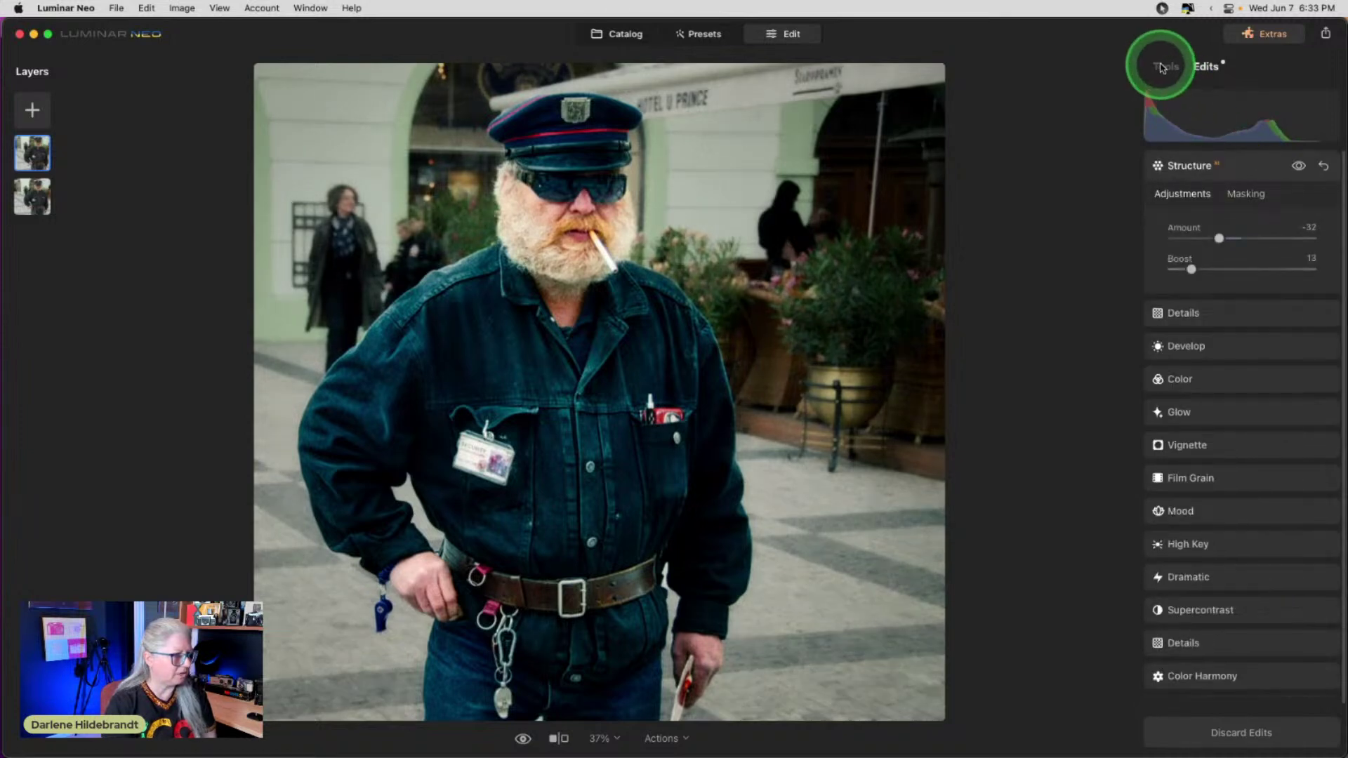
{"action": "scroll", "coordinate": [1191, 306], "scroll_direction": "down", "scroll_amount": 2}
{"action": "scroll", "coordinate": [1192, 307], "scroll_direction": "down", "scroll_amount": 2}
{"action": "left_click", "coordinate": [1186, 504]}
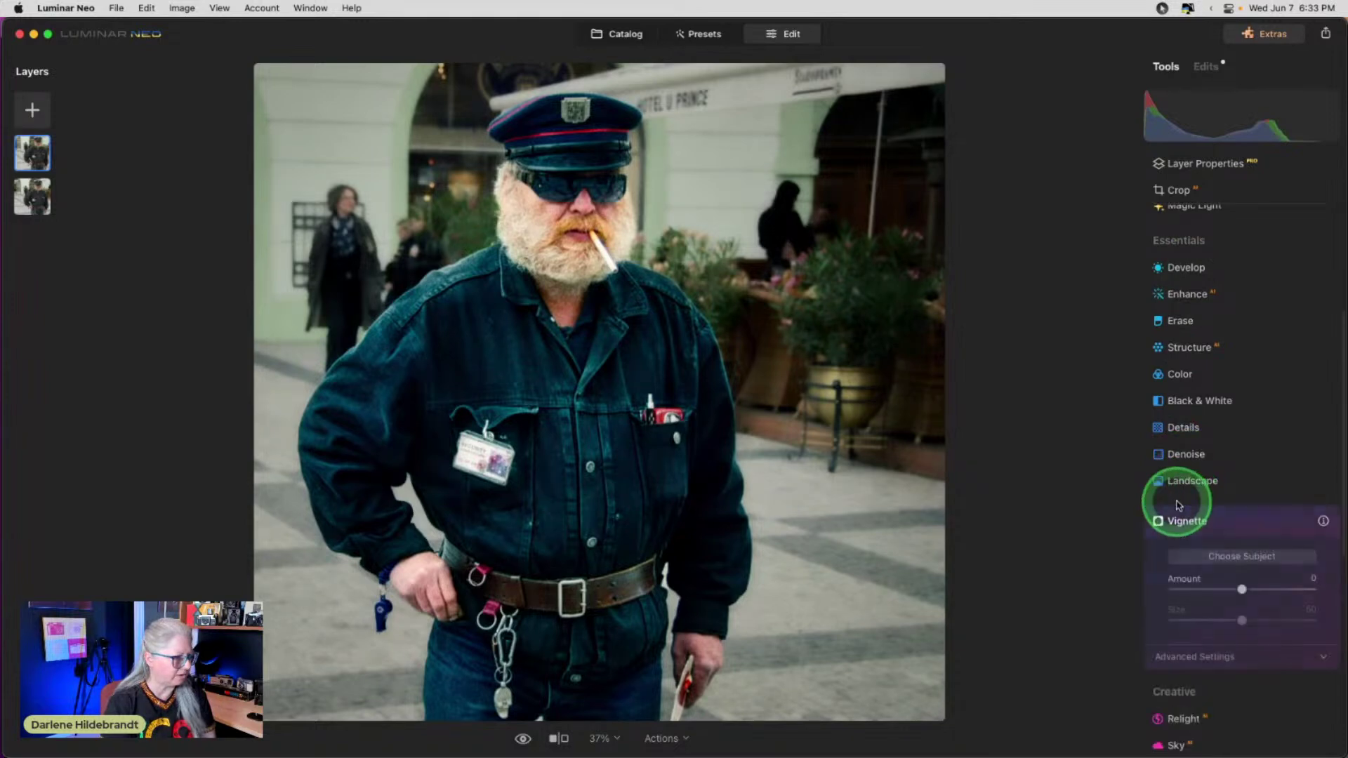
{"action": "scroll", "coordinate": [1173, 527], "scroll_direction": "down", "scroll_amount": 3}
{"action": "left_click", "coordinate": [1173, 551]}
{"action": "left_click_drag", "start_coordinate": [1241, 483], "coordinate": [1159, 484]}
{"action": "left_click_drag", "start_coordinate": [1241, 592], "coordinate": [1311, 593]}
{"action": "left_click_drag", "start_coordinate": [1241, 624], "coordinate": [1140, 623]}
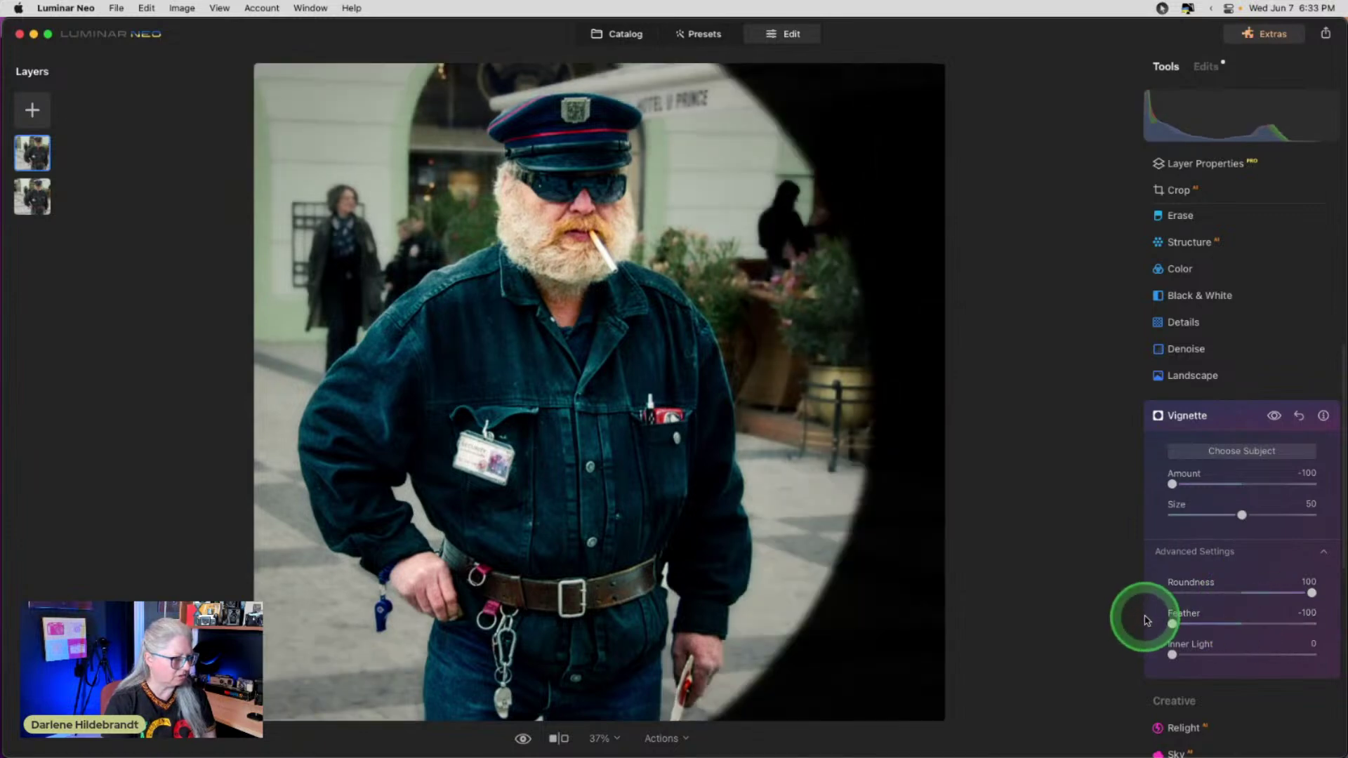
{"action": "left_click_drag", "start_coordinate": [1241, 515], "coordinate": [1196, 515]}
Centre the vignette on the man's upper chest as its subject.
{"action": "left_click", "coordinate": [1225, 451]}
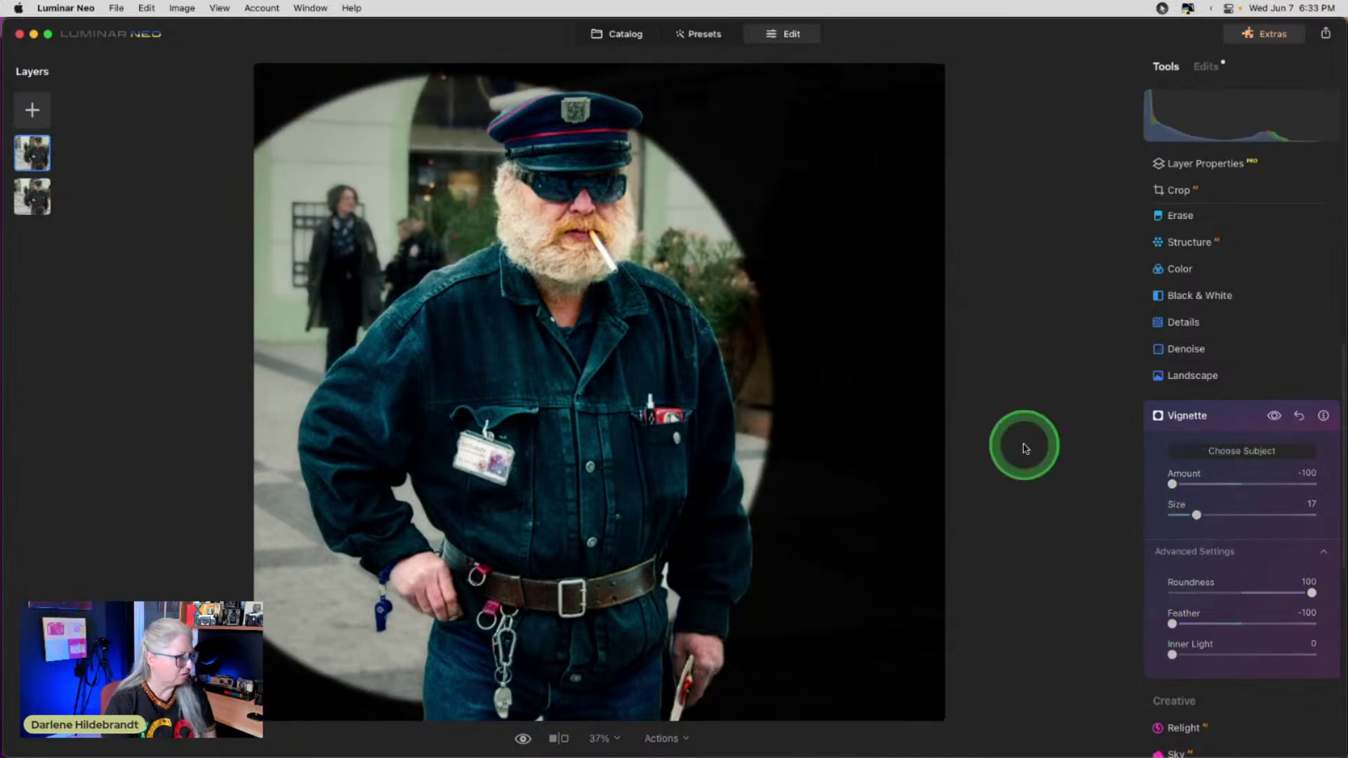
{"action": "left_click", "coordinate": [564, 388]}
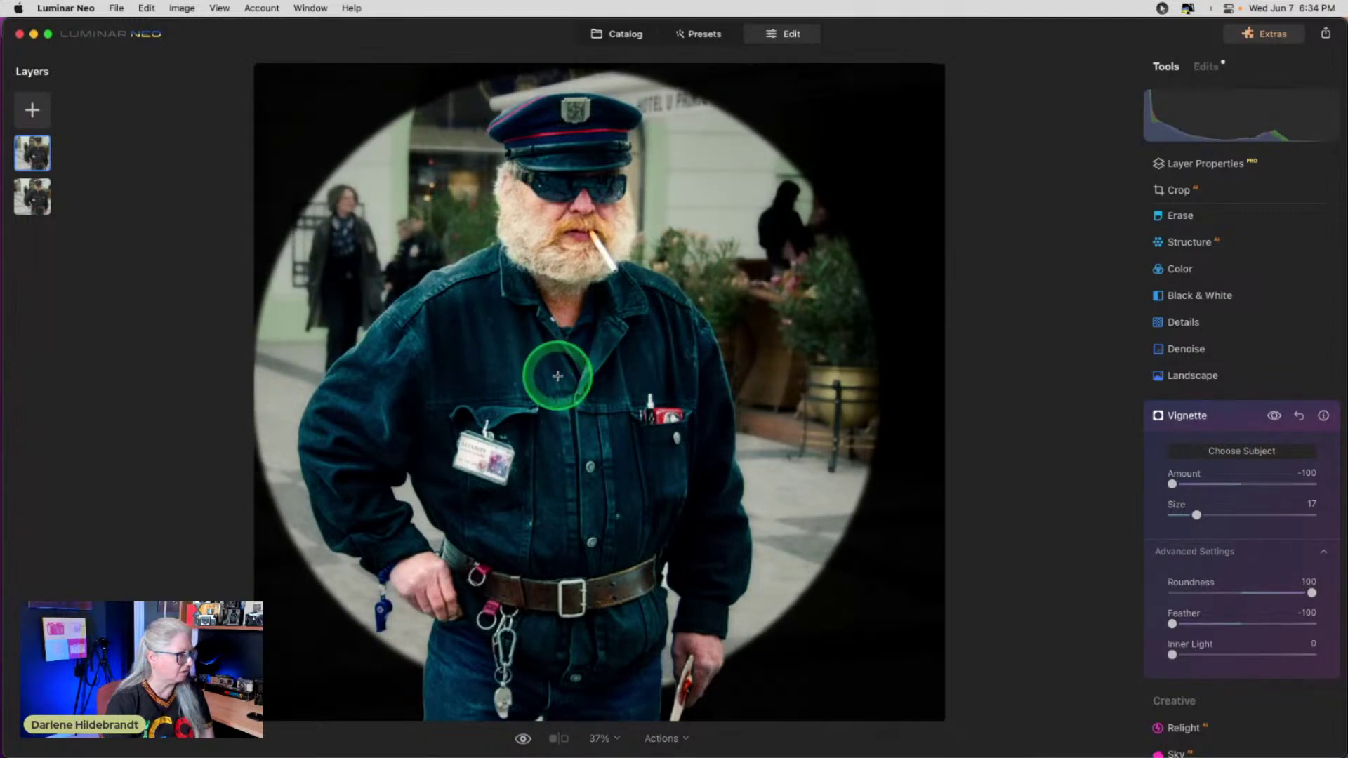
{"action": "left_click", "coordinate": [550, 371]}
Soften the vignette by setting Size to 10, Feather to 100 and Amount to -47.
{"action": "mouse_move", "coordinate": [1196, 515]}
{"action": "left_mouse_down"}
{"action": "mouse_move", "coordinate": [1145, 508]}
{"action": "mouse_move", "coordinate": [1293, 503]}
{"action": "mouse_move", "coordinate": [1161, 505]}
{"action": "mouse_move", "coordinate": [1186, 515]}
{"action": "left_mouse_up"}
{"action": "left_click", "coordinate": [1188, 618]}
{"action": "left_click_drag", "start_coordinate": [1188, 618], "coordinate": [1315, 620]}
{"action": "left_click", "coordinate": [1272, 582]}
{"action": "left_click_drag", "start_coordinate": [1172, 484], "coordinate": [1208, 484]}
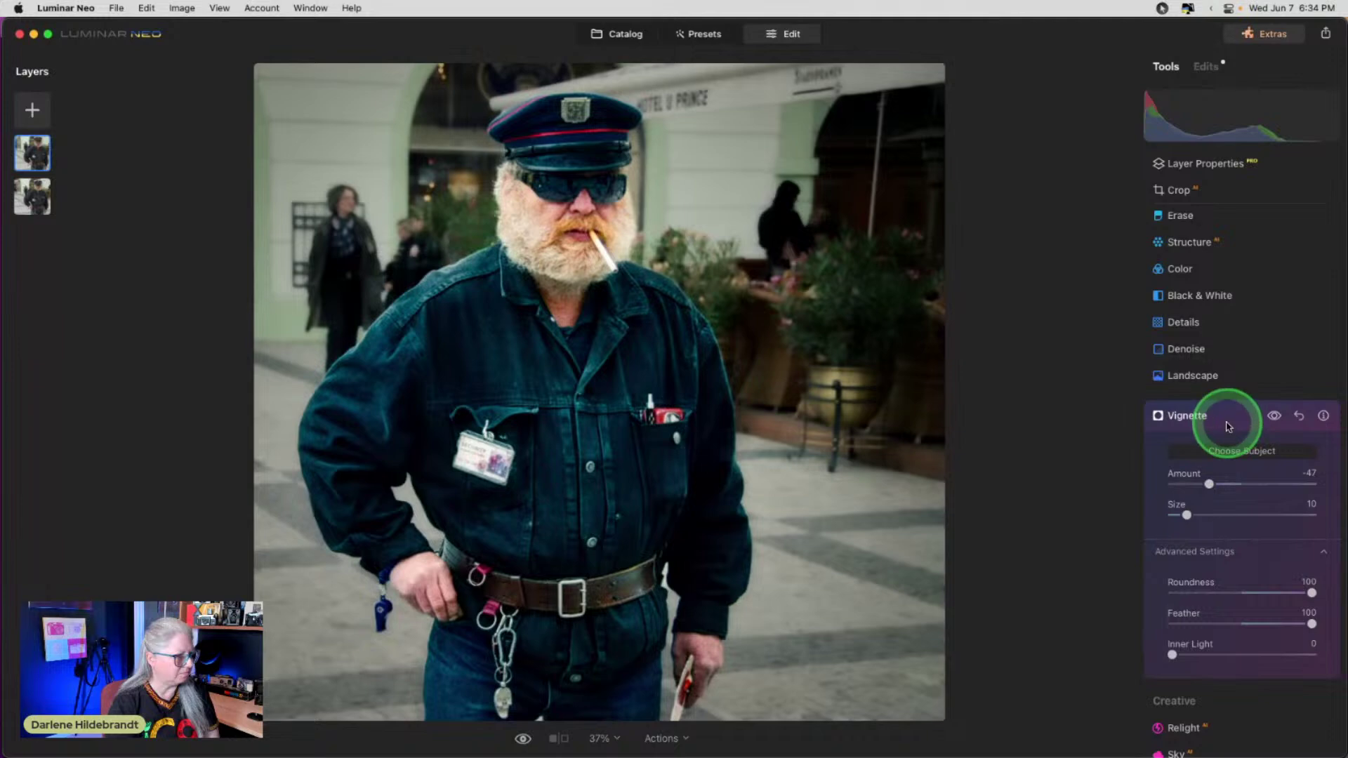
{"action": "left_click", "coordinate": [1227, 418]}
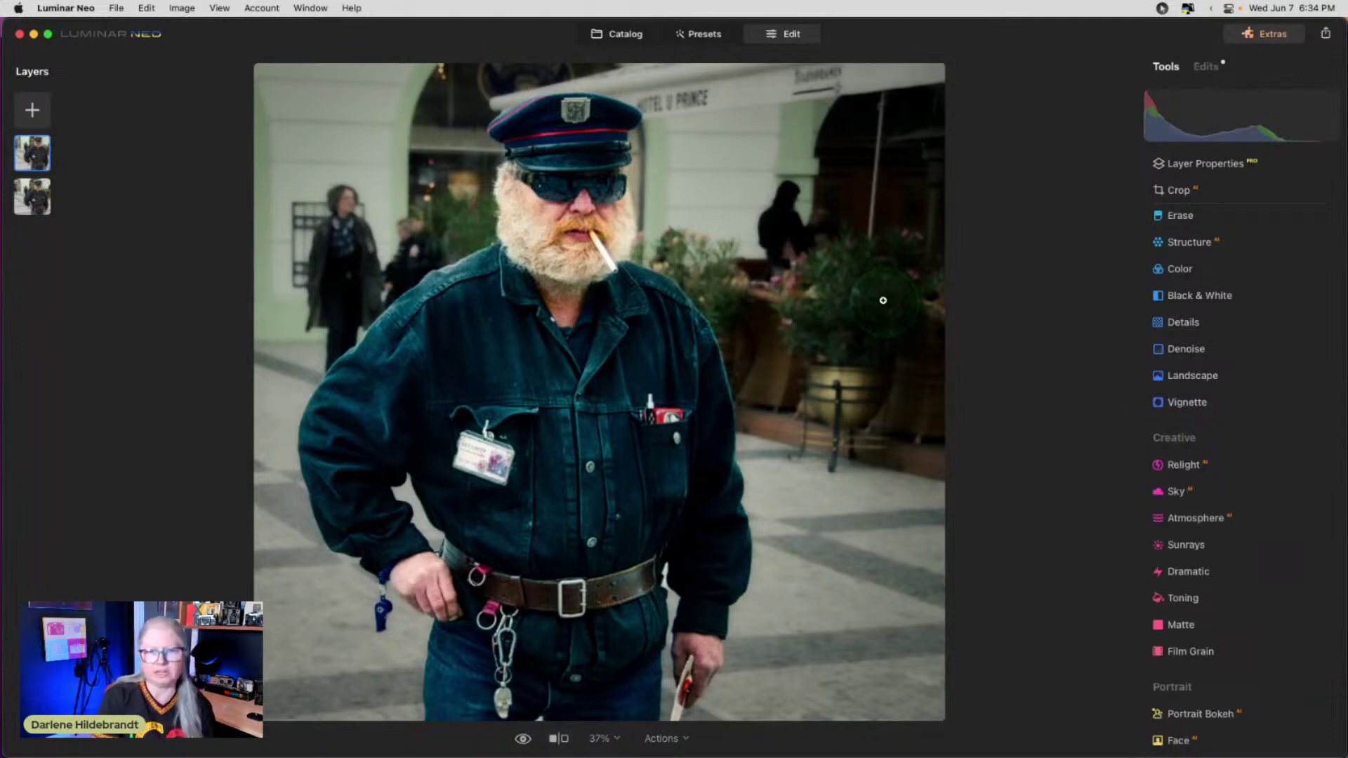
Compare the edited portrait with the original photo by toggling the before view.
{"action": "key", "text": "backslash"}
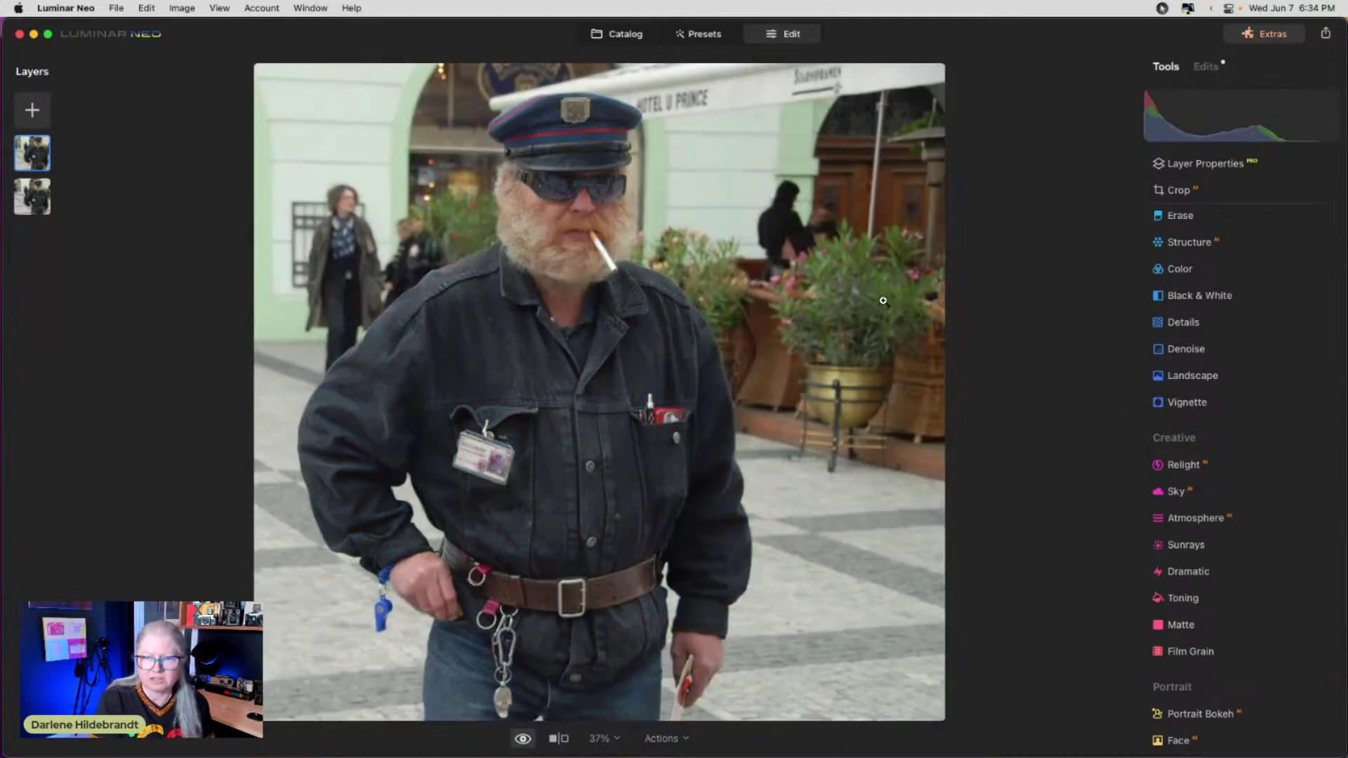
{"action": "key", "text": "backslash"}
{"action": "key", "text": "backslash"}
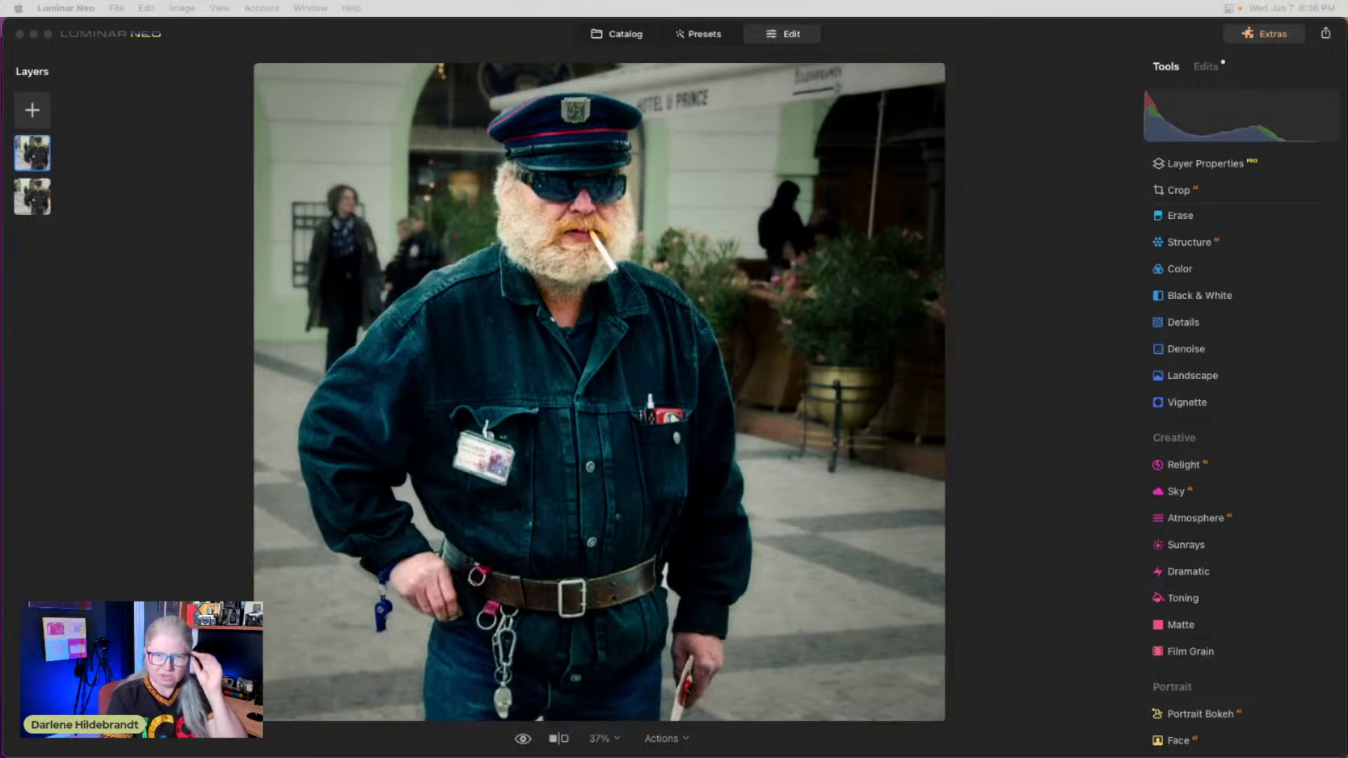
{"action": "left_click", "coordinate": [1020, 193]}
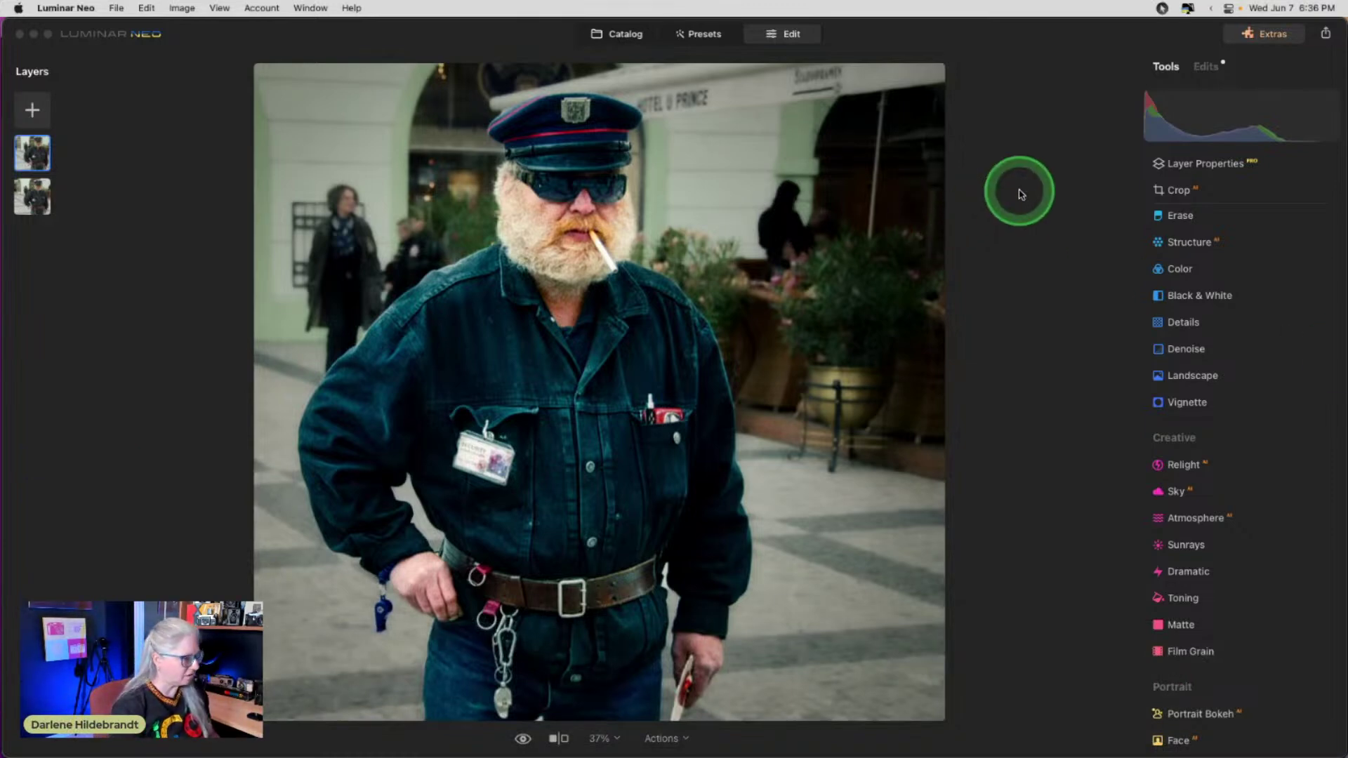
{"action": "key", "text": "backslash"}
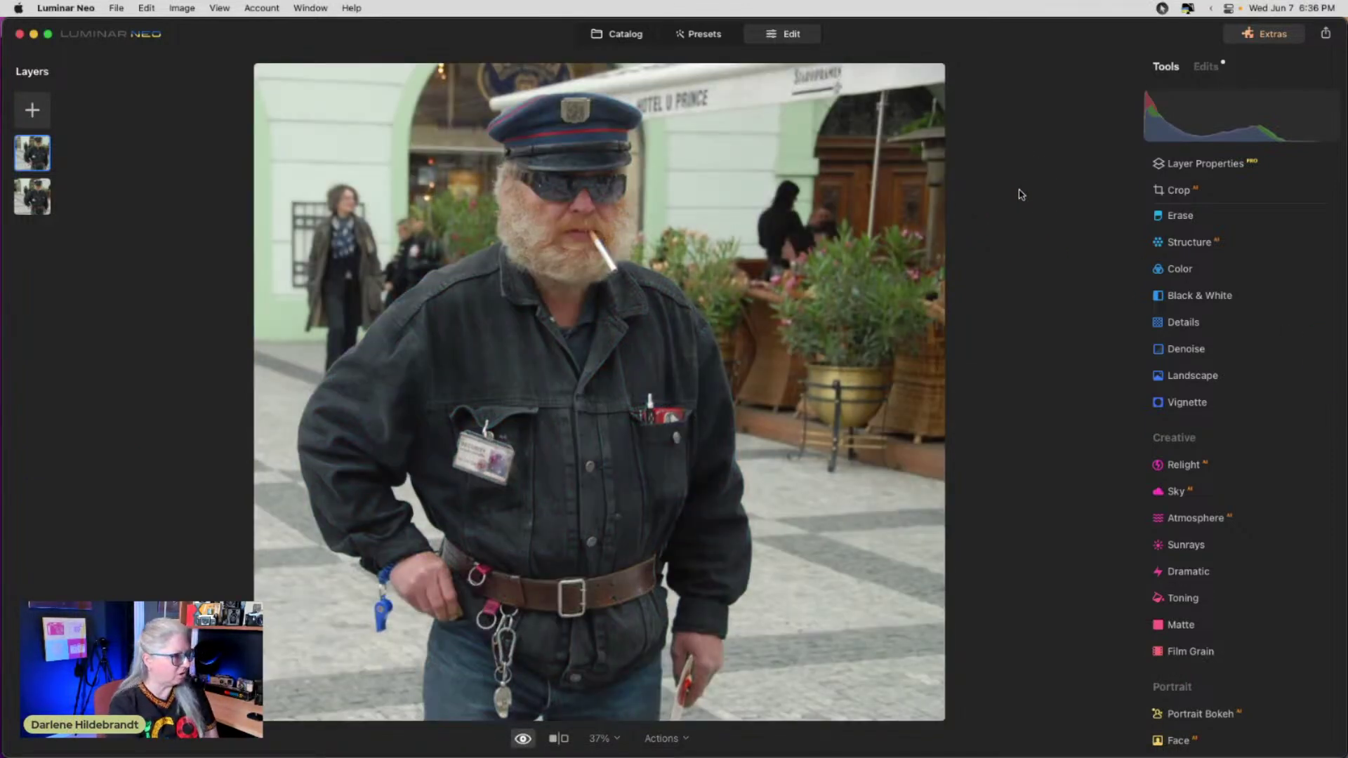
Leave the finished portrait for the catalog and switch to the library grid in Lightroom Classic.
{"action": "key", "text": "backslash"}
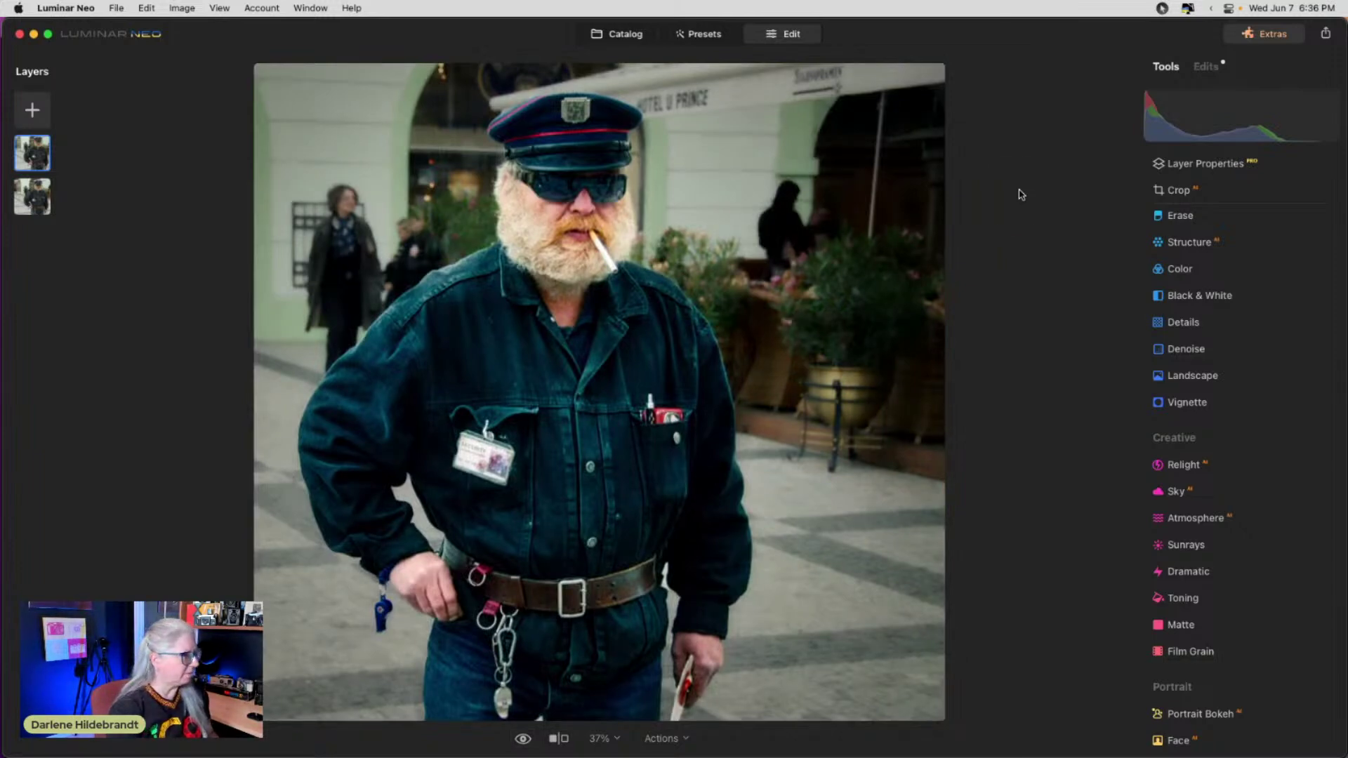
{"action": "left_click", "coordinate": [621, 35]}
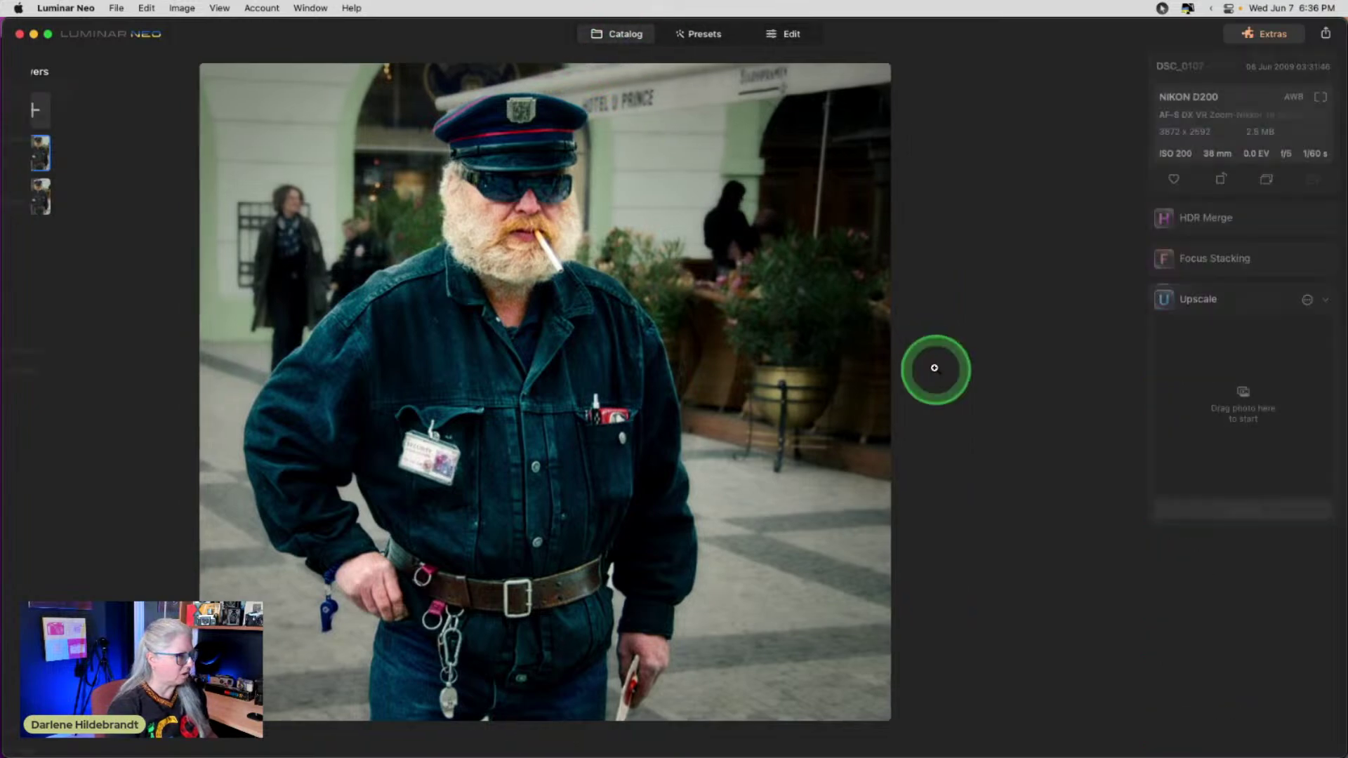
{"action": "scroll", "coordinate": [938, 372], "scroll_direction": "down", "scroll_amount": 2}
{"action": "scroll", "coordinate": [938, 372], "scroll_direction": "down", "scroll_amount": 5}
{"action": "key", "text": "super+Tab"}
{"action": "key", "text": "super+Tab"}
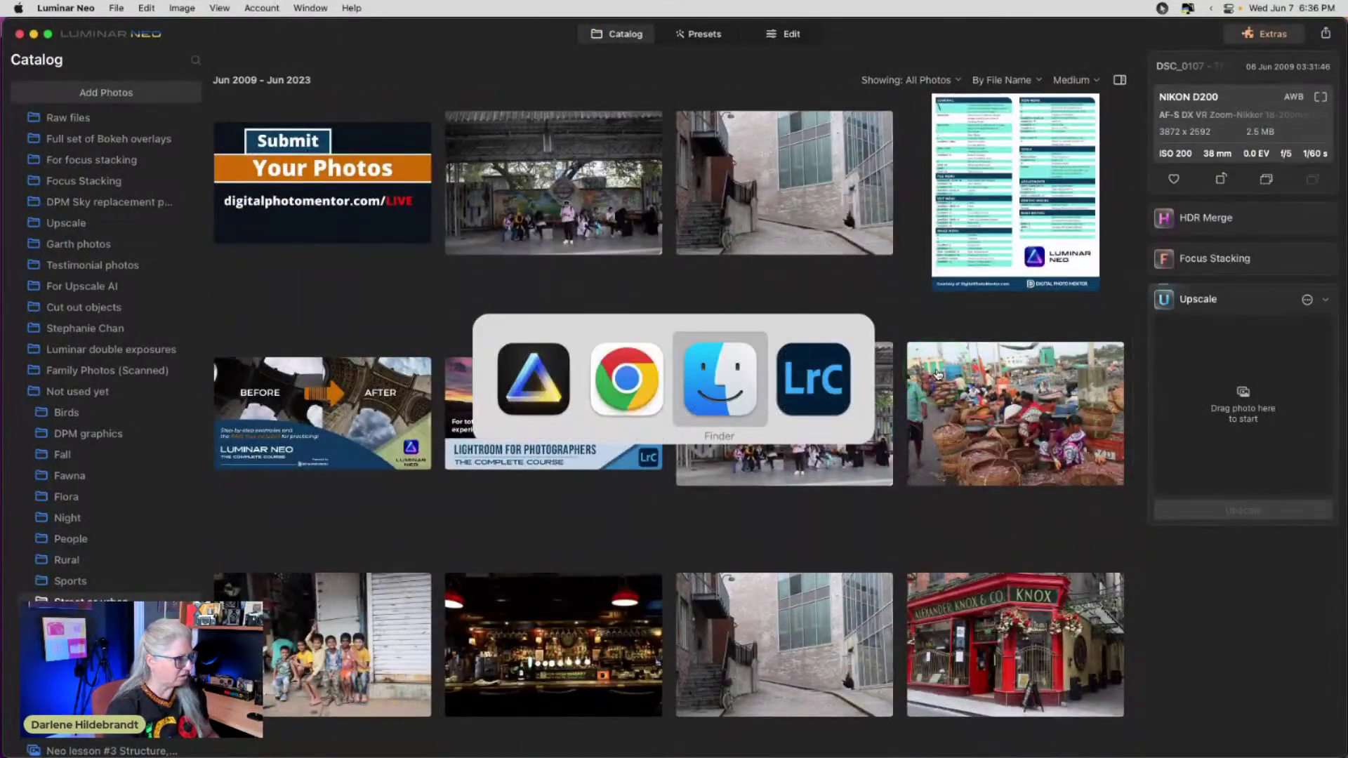
{"action": "key", "text": "super+Tab"}
{"action": "key", "text": "g"}
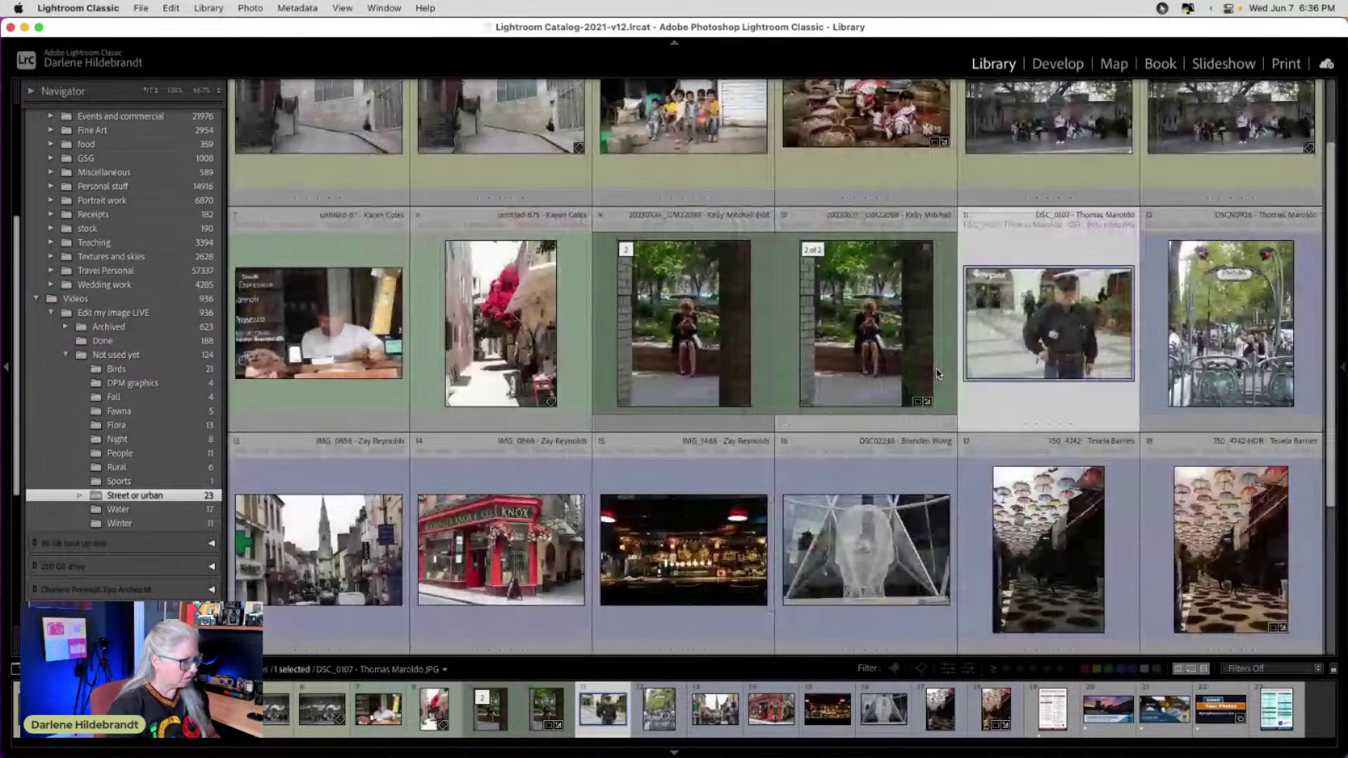
Apply the Red color label to the capped man's portrait and both photos of the seated woman.
{"action": "left_click", "coordinate": [985, 352]}
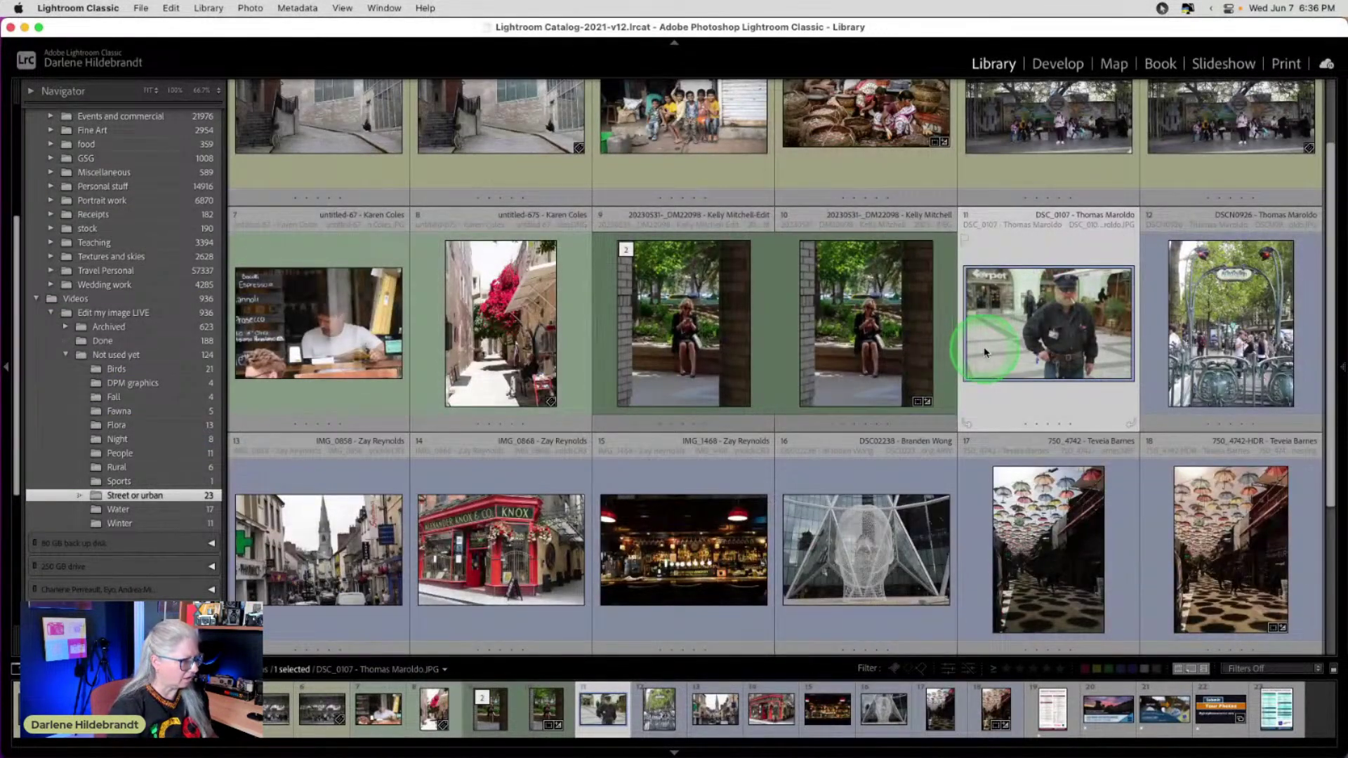
{"action": "key", "text": "6"}
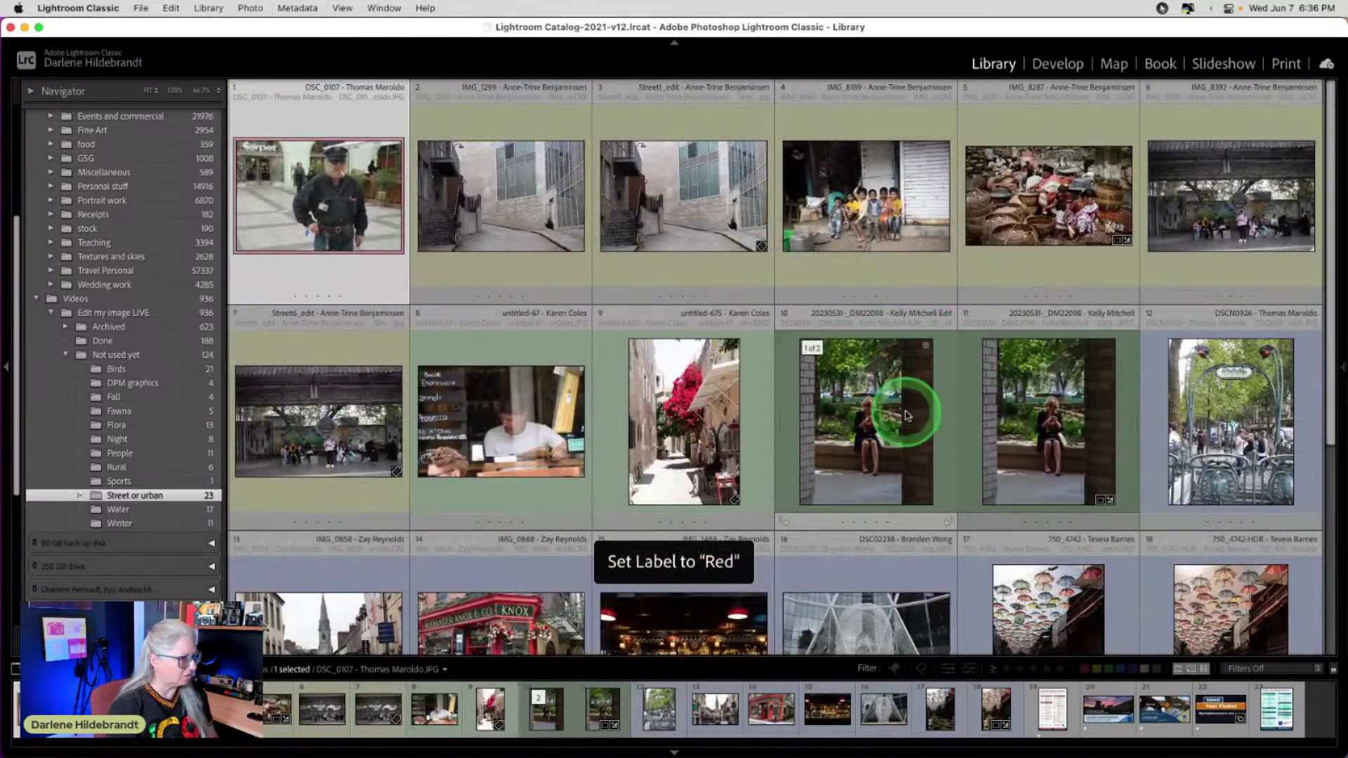
{"action": "left_click", "coordinate": [907, 404]}
{"action": "key", "text": "6"}
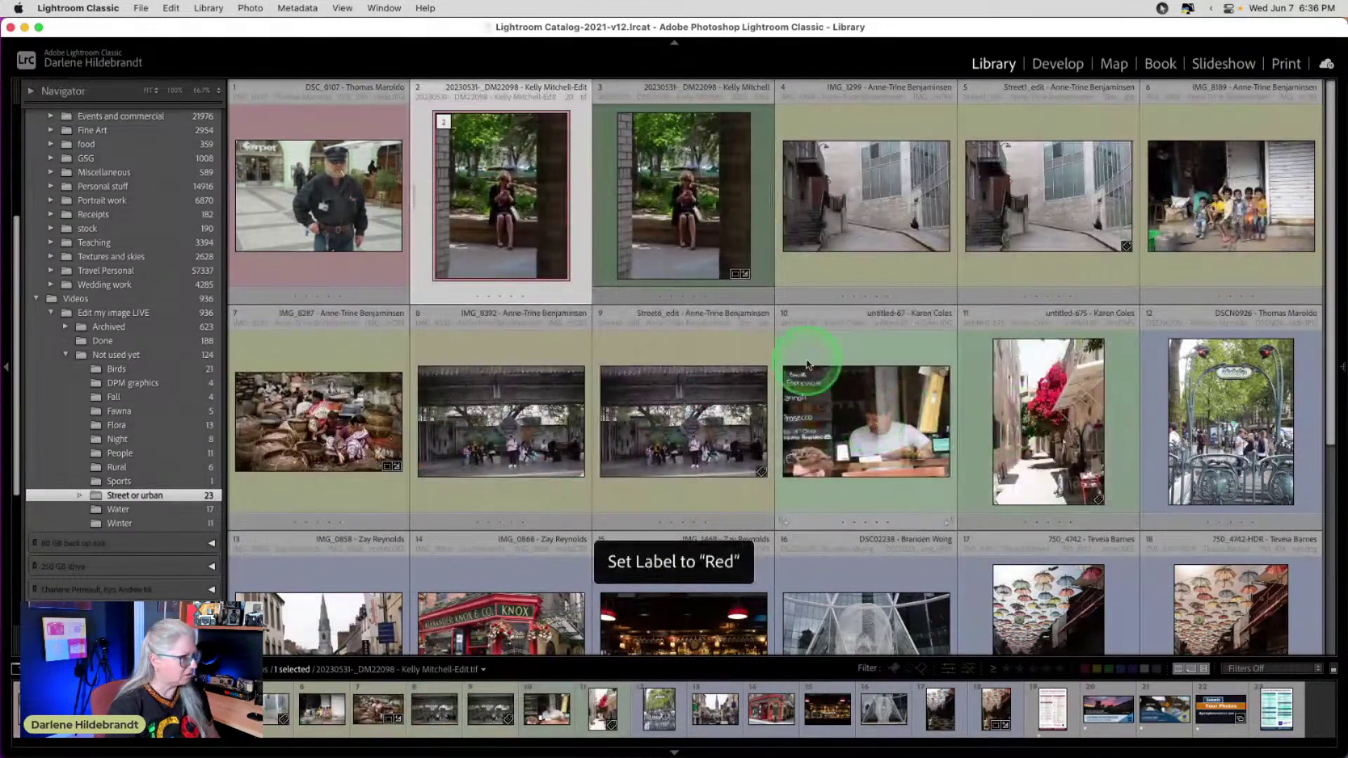
{"action": "key", "text": "6"}
Switch back to Luminar Neo and open the HDR version of the umbrella street photo at full view from the catalog.
{"action": "scroll", "coordinate": [805, 246], "scroll_direction": "down", "scroll_amount": 3}
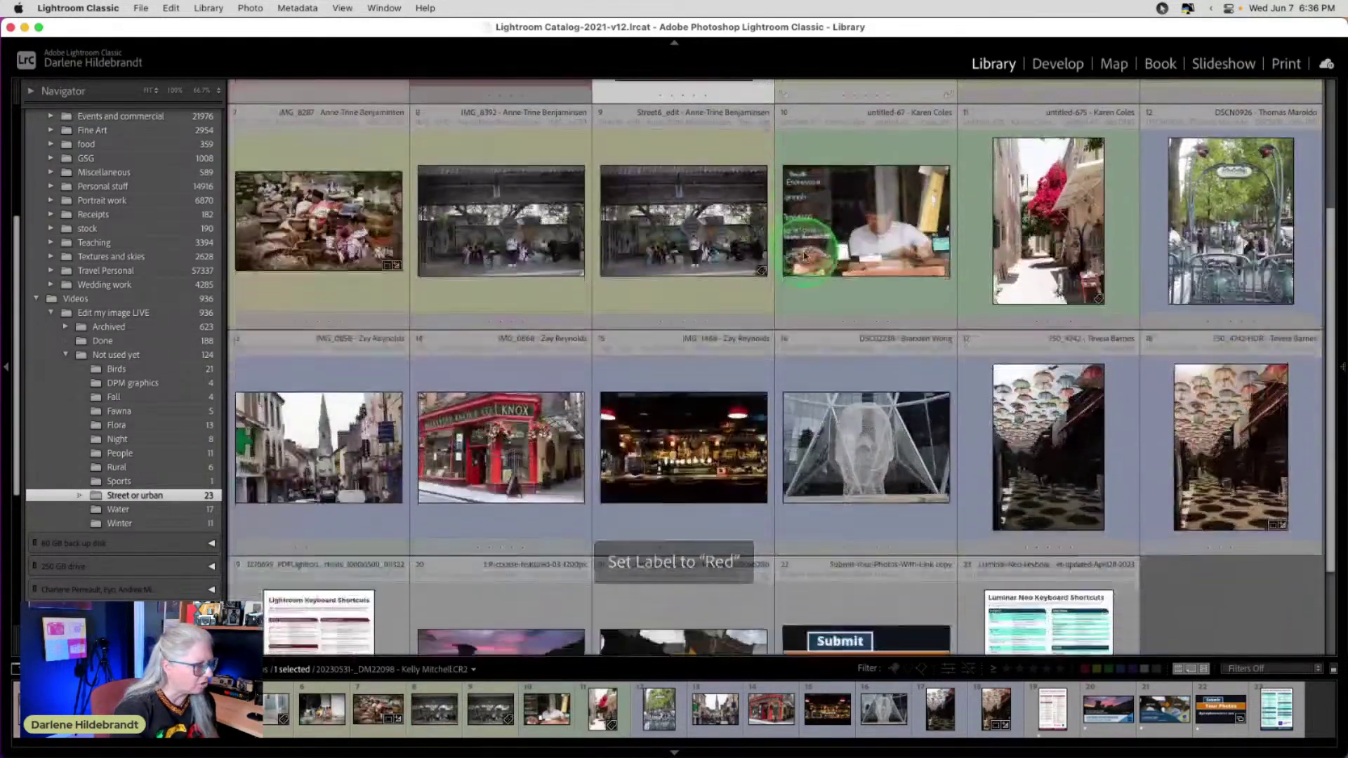
{"action": "scroll", "coordinate": [805, 255], "scroll_direction": "up", "scroll_amount": 1}
{"action": "scroll", "coordinate": [805, 255], "scroll_direction": "down", "scroll_amount": 3}
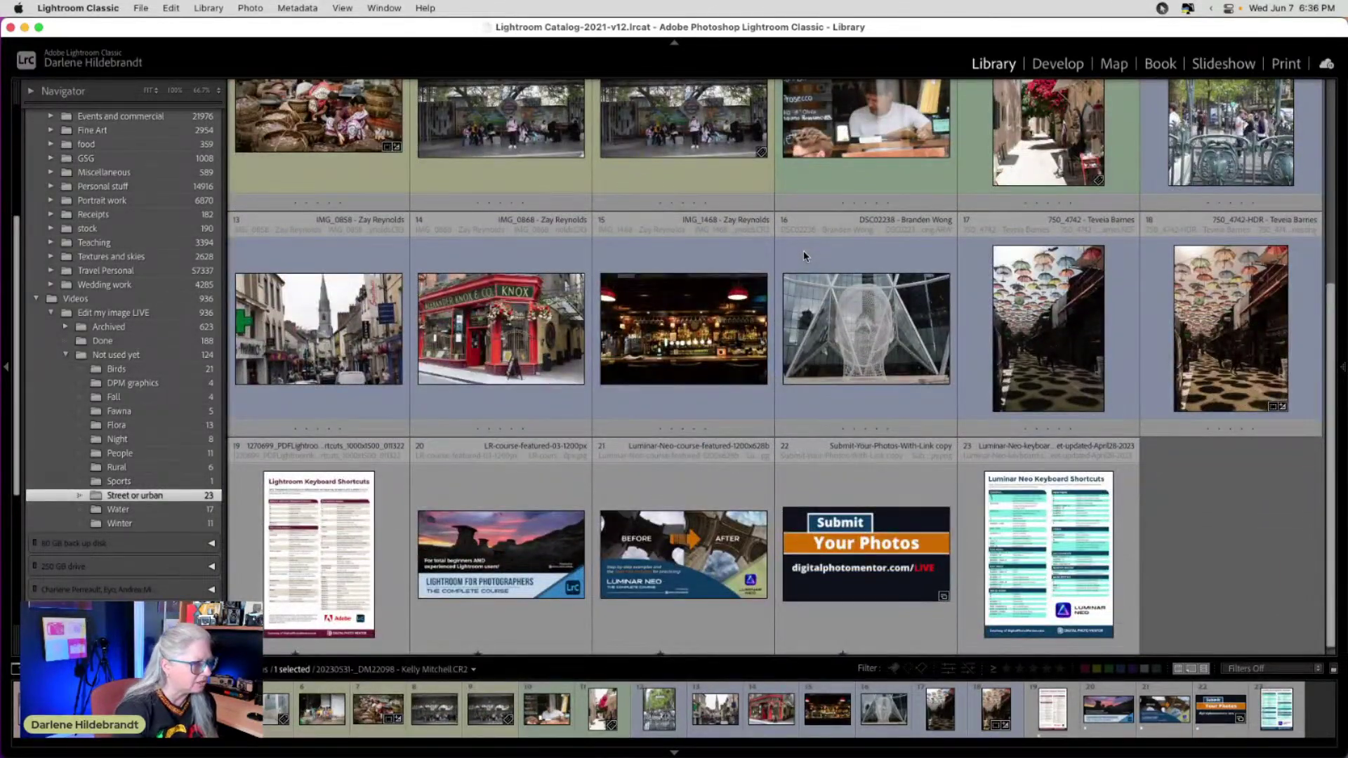
{"action": "scroll", "coordinate": [804, 252], "scroll_direction": "up", "scroll_amount": 1}
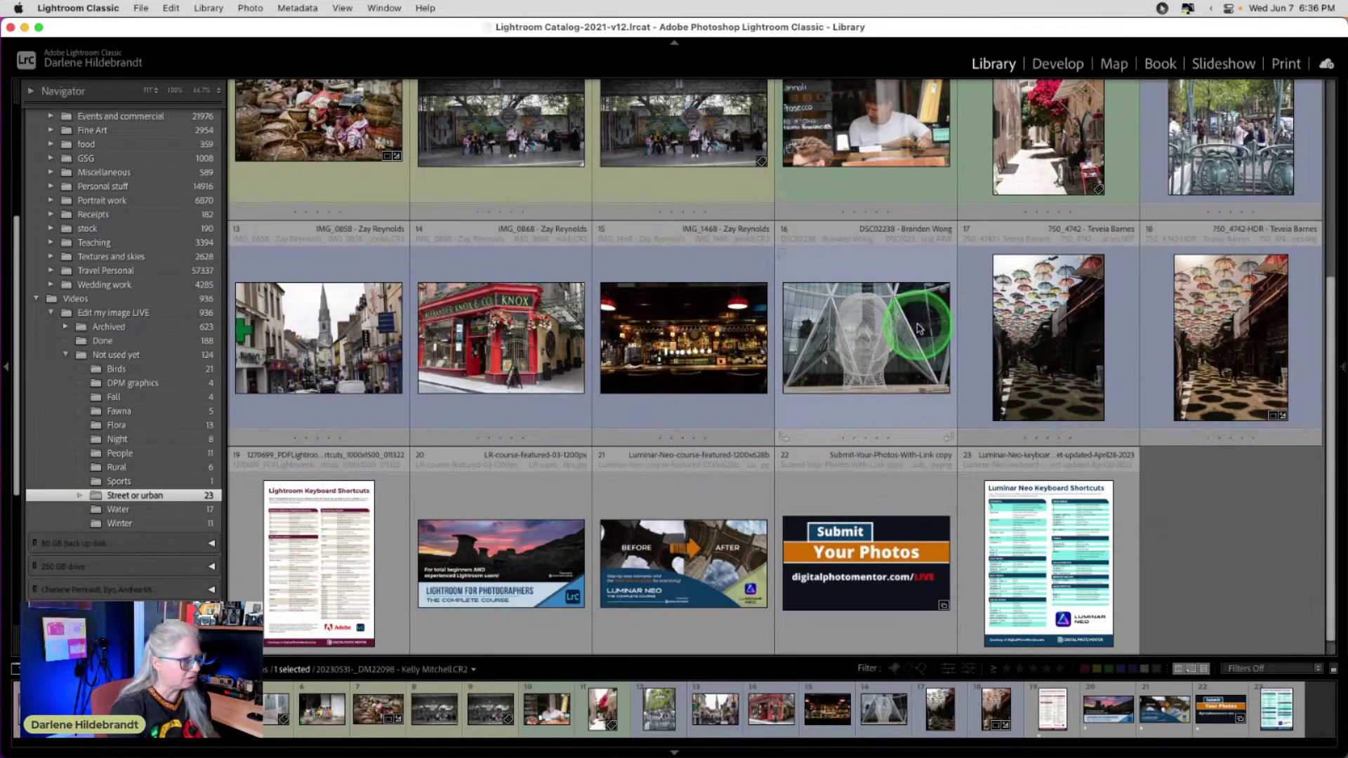
{"action": "key", "text": "super+Tab"}
{"action": "scroll", "coordinate": [918, 328], "scroll_direction": "down", "scroll_amount": 10}
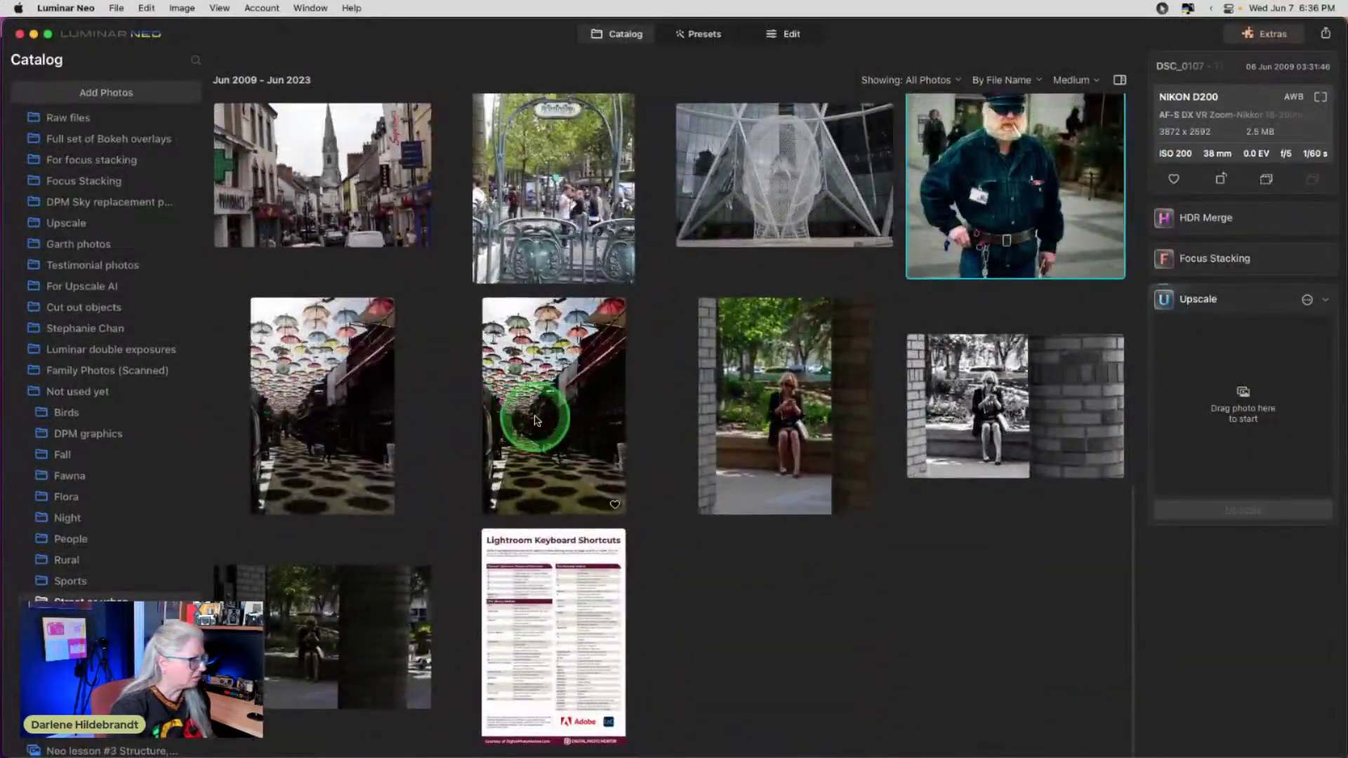
{"action": "left_click", "coordinate": [311, 409]}
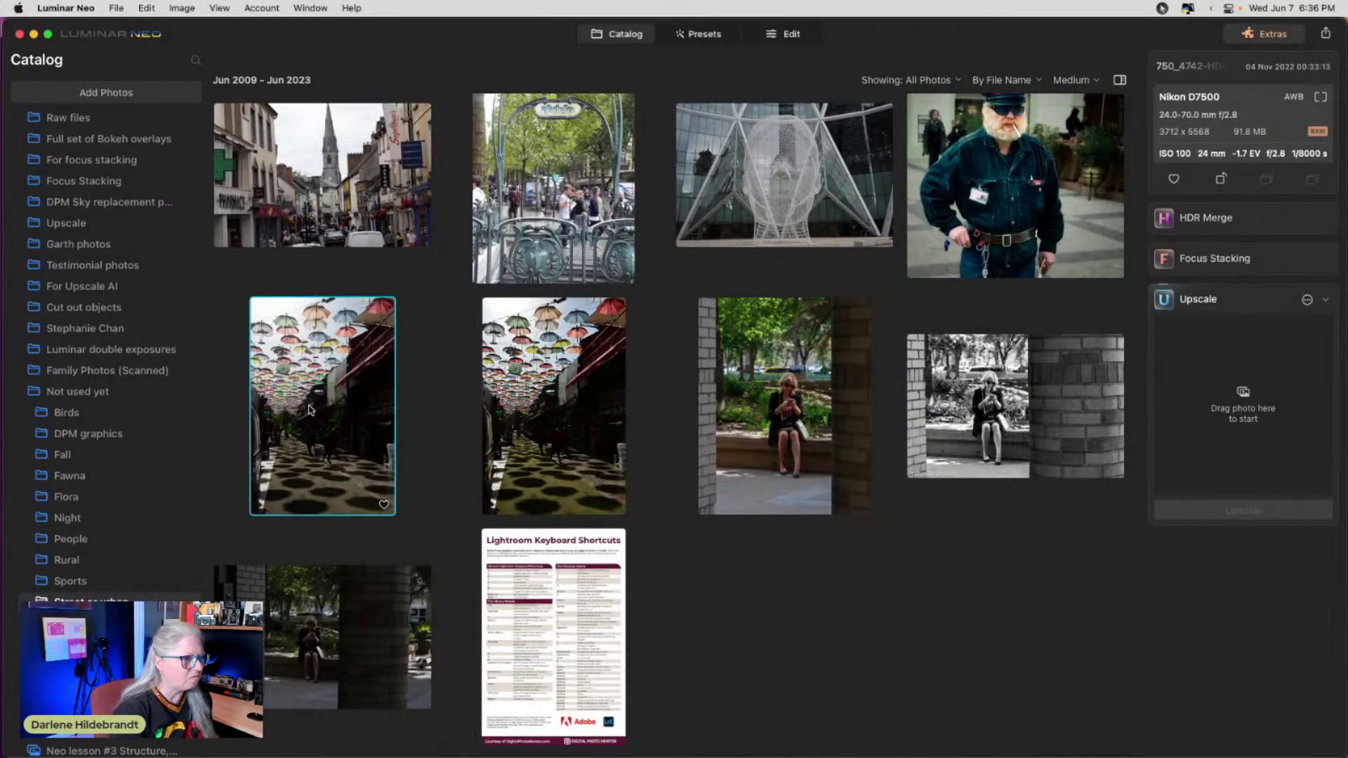
{"action": "double_click", "coordinate": [311, 410]}
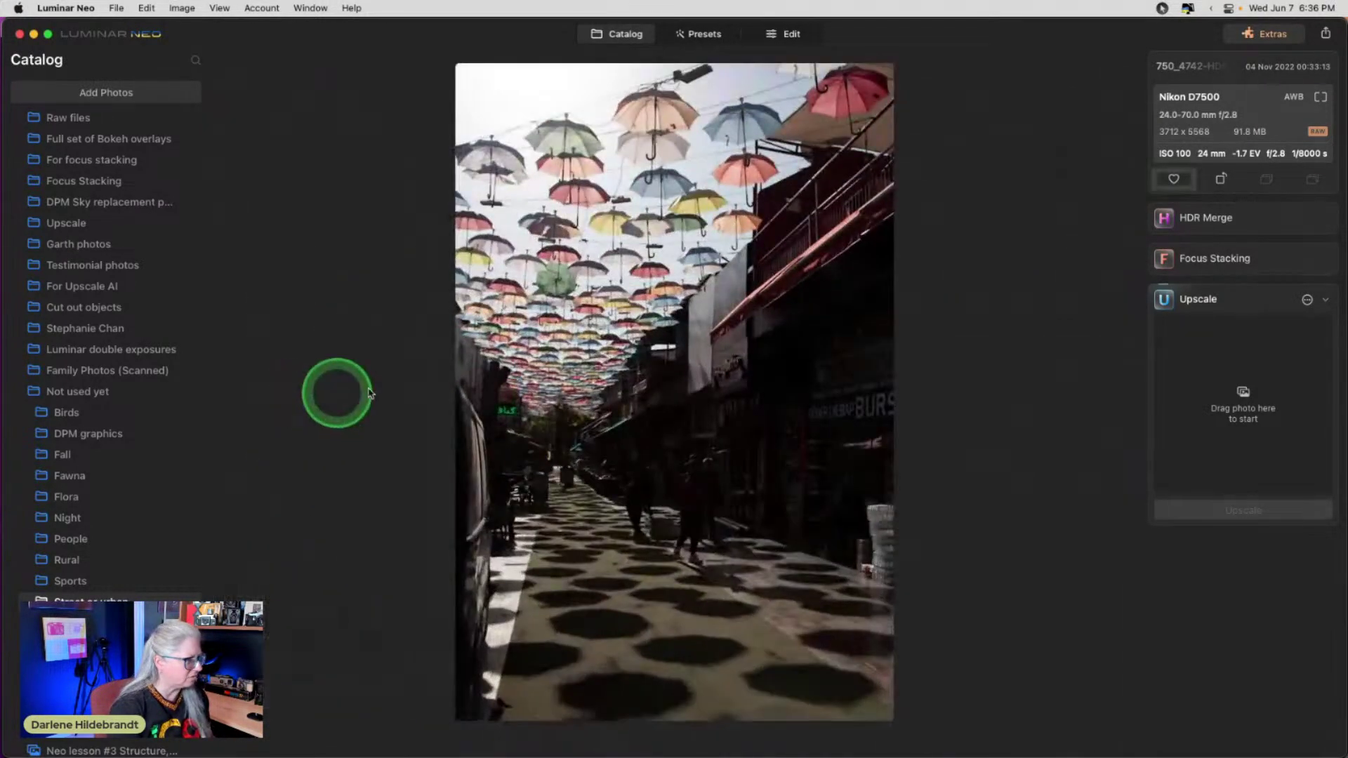
Compare the original raw umbrella street photo with its HDR version in single-image view.
{"action": "left_click", "coordinate": [941, 391]}
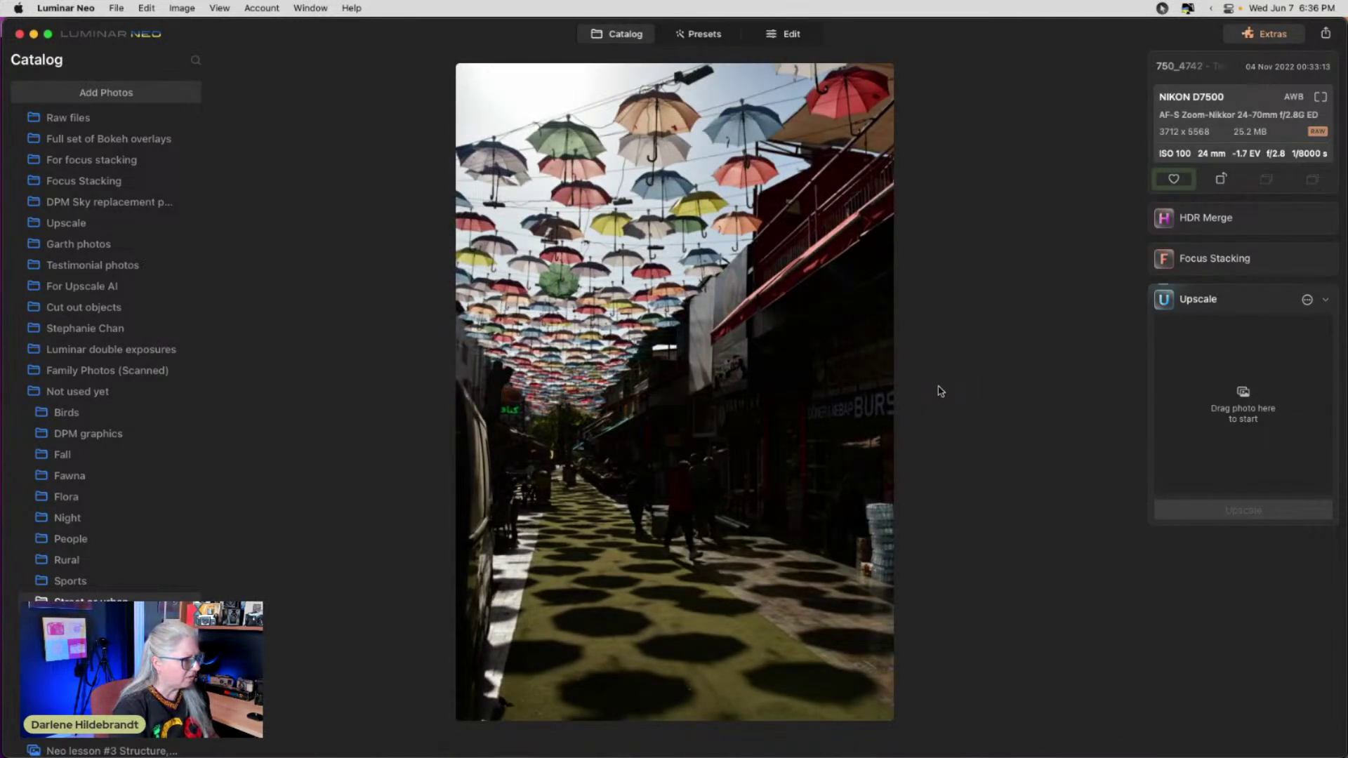
{"action": "key", "text": "Right"}
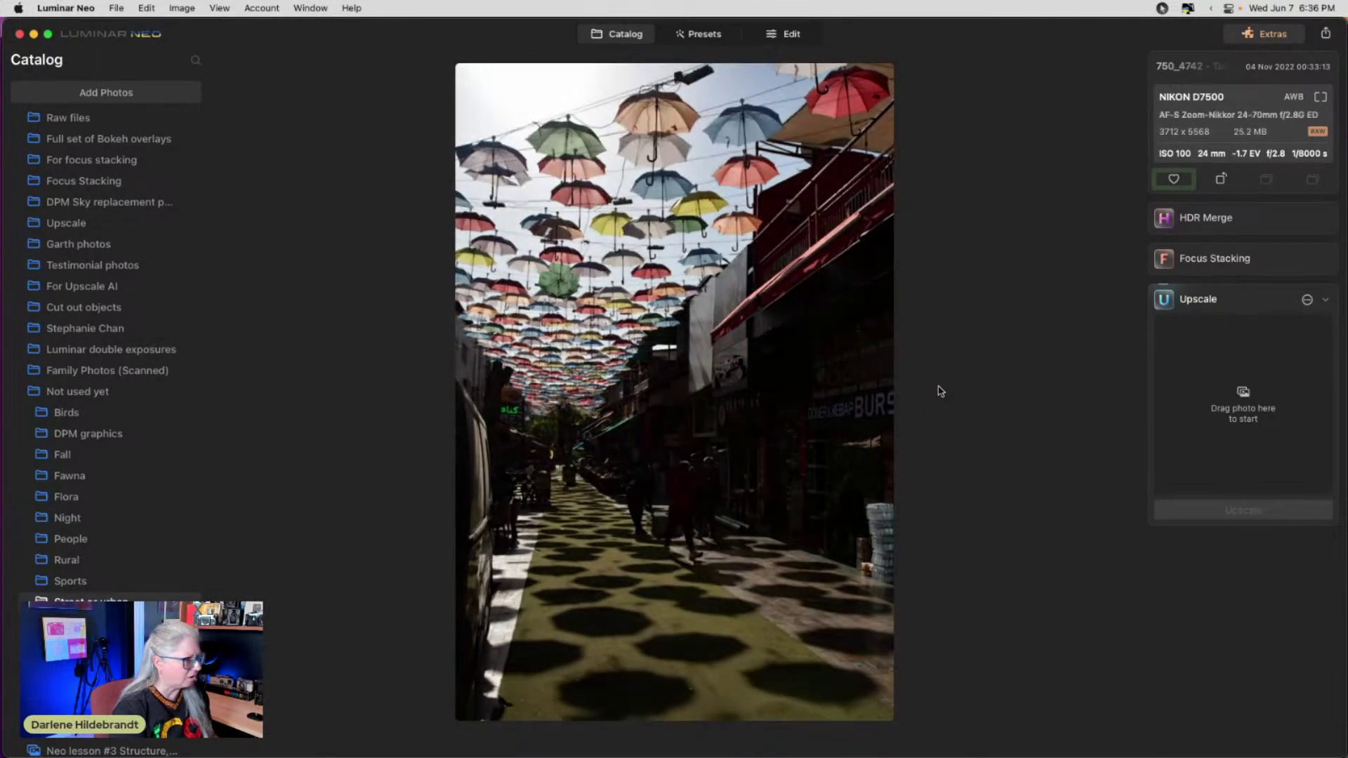
{"action": "key", "text": "Right"}
{"action": "left_click", "coordinate": [939, 393]}
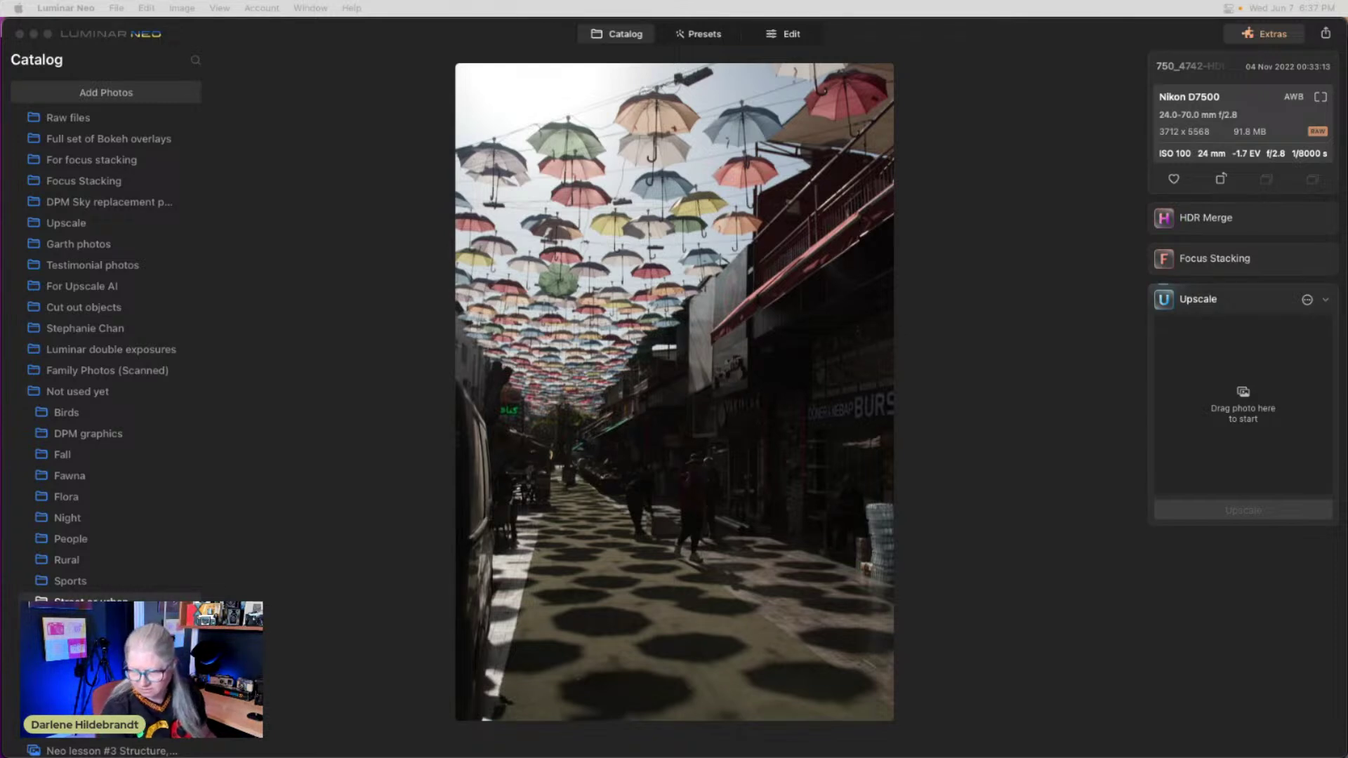
{"action": "left_click", "coordinate": [1132, 229]}
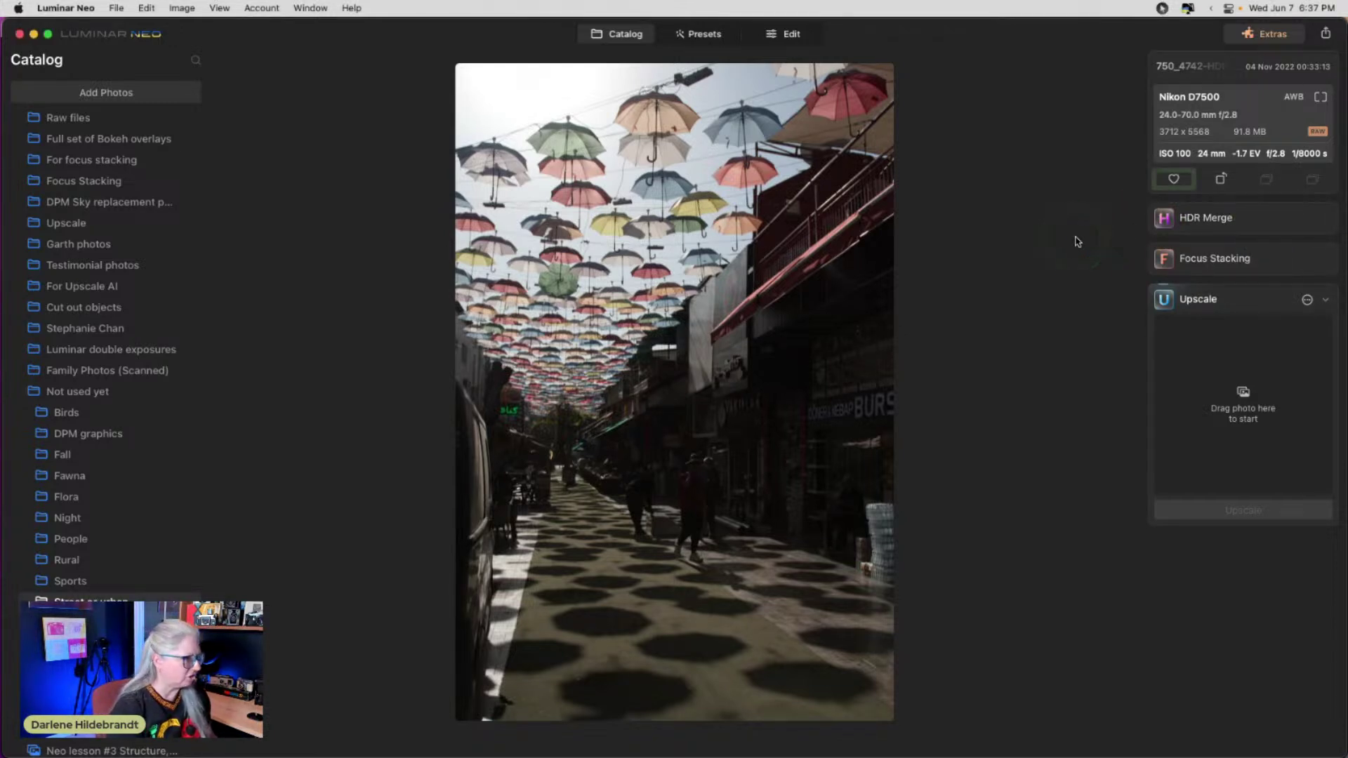
{"action": "key", "text": "Left"}
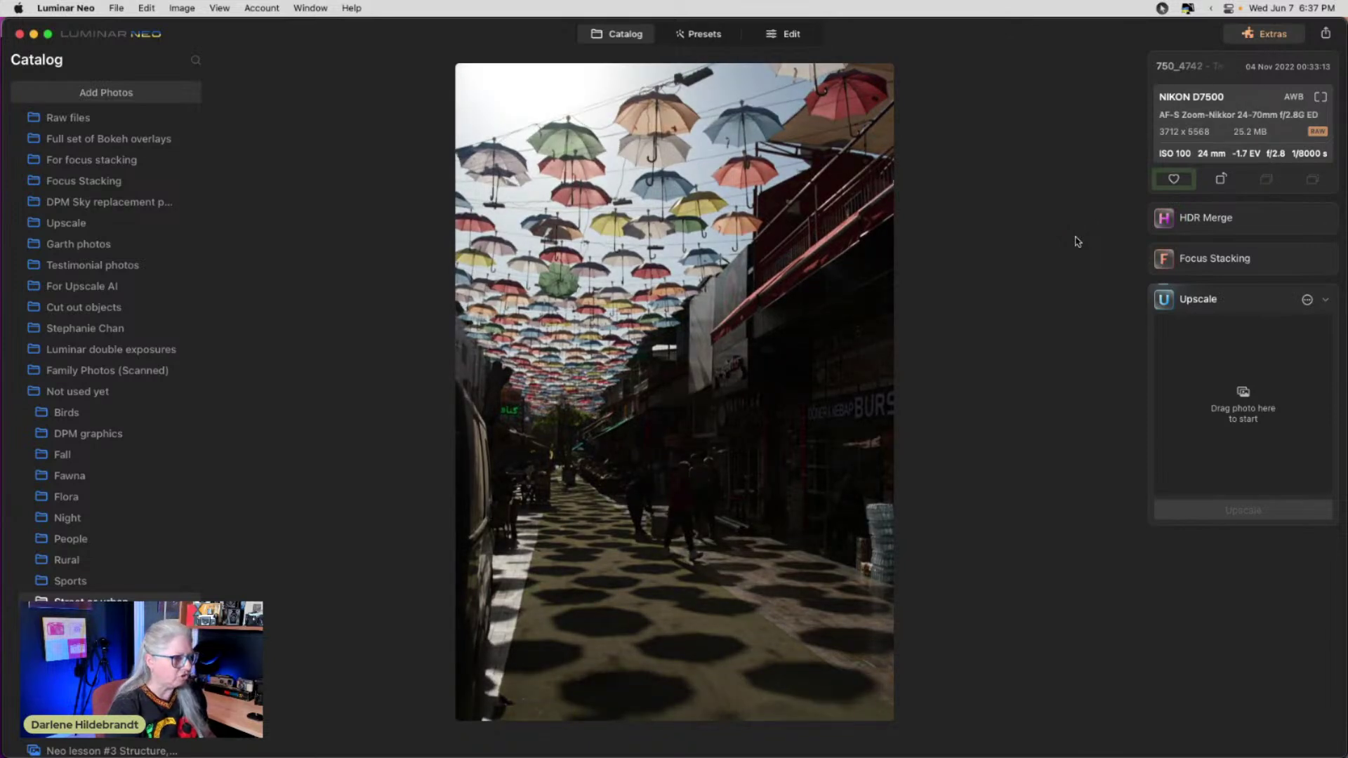
{"action": "key", "text": "Right"}
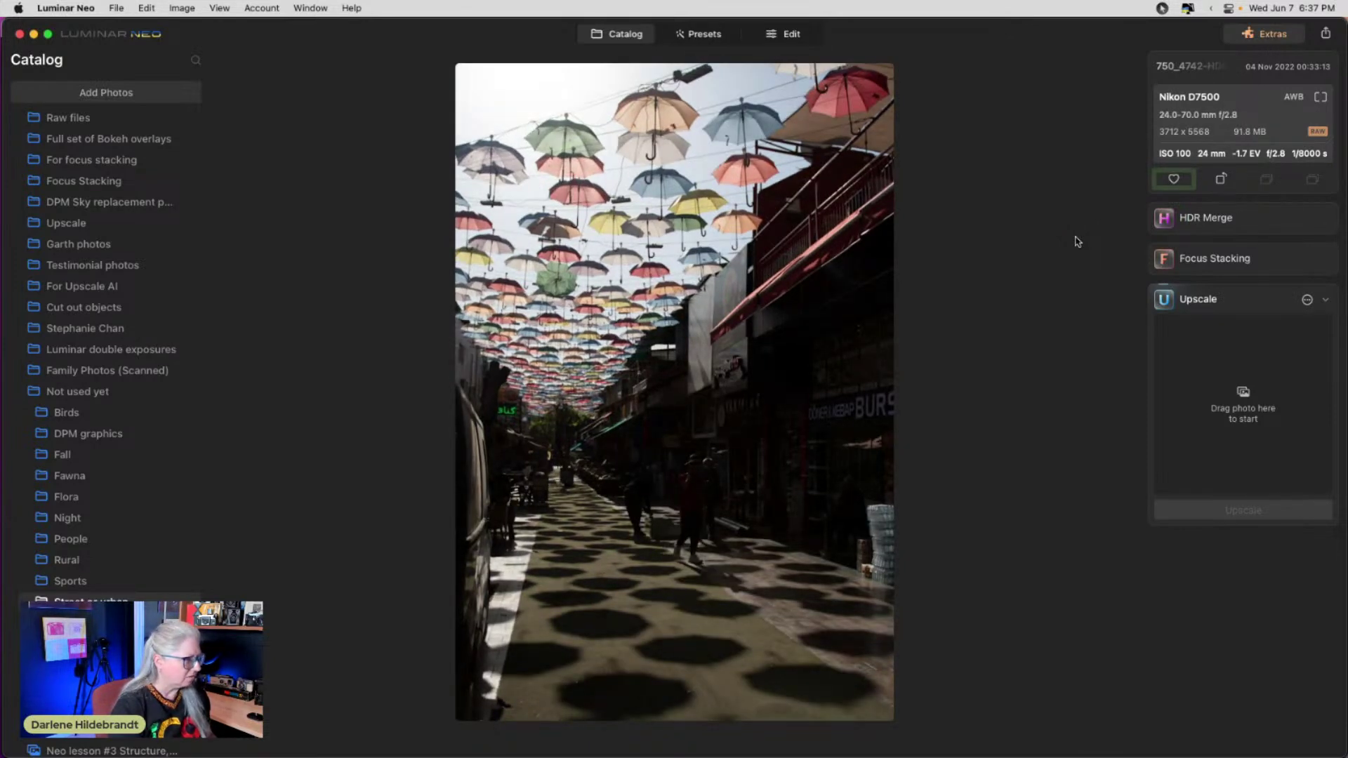
{"action": "key", "text": "Left"}
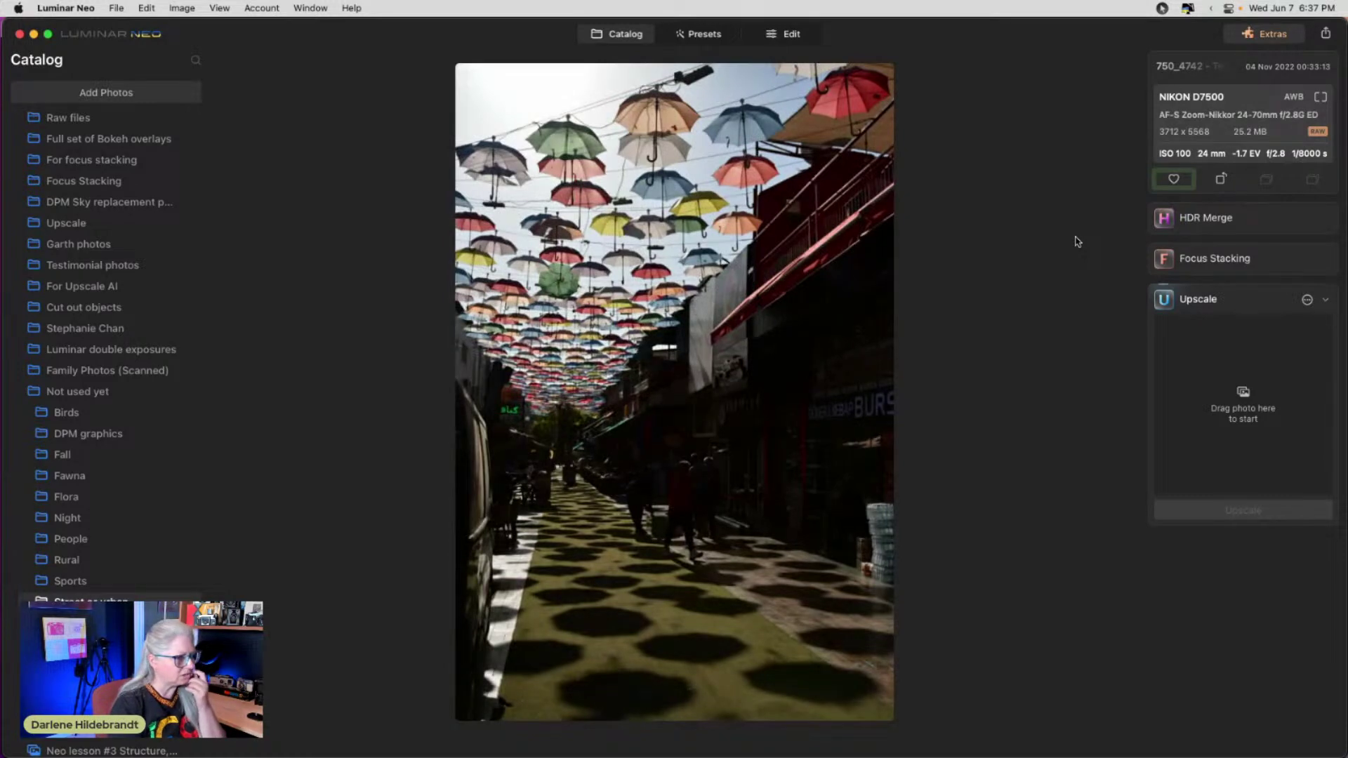
Open the original umbrella photo for editing and use Develop to set Exposure to 0.30 and Shadows to 11, lowering Highlights slightly.
{"action": "left_click", "coordinate": [1225, 216]}
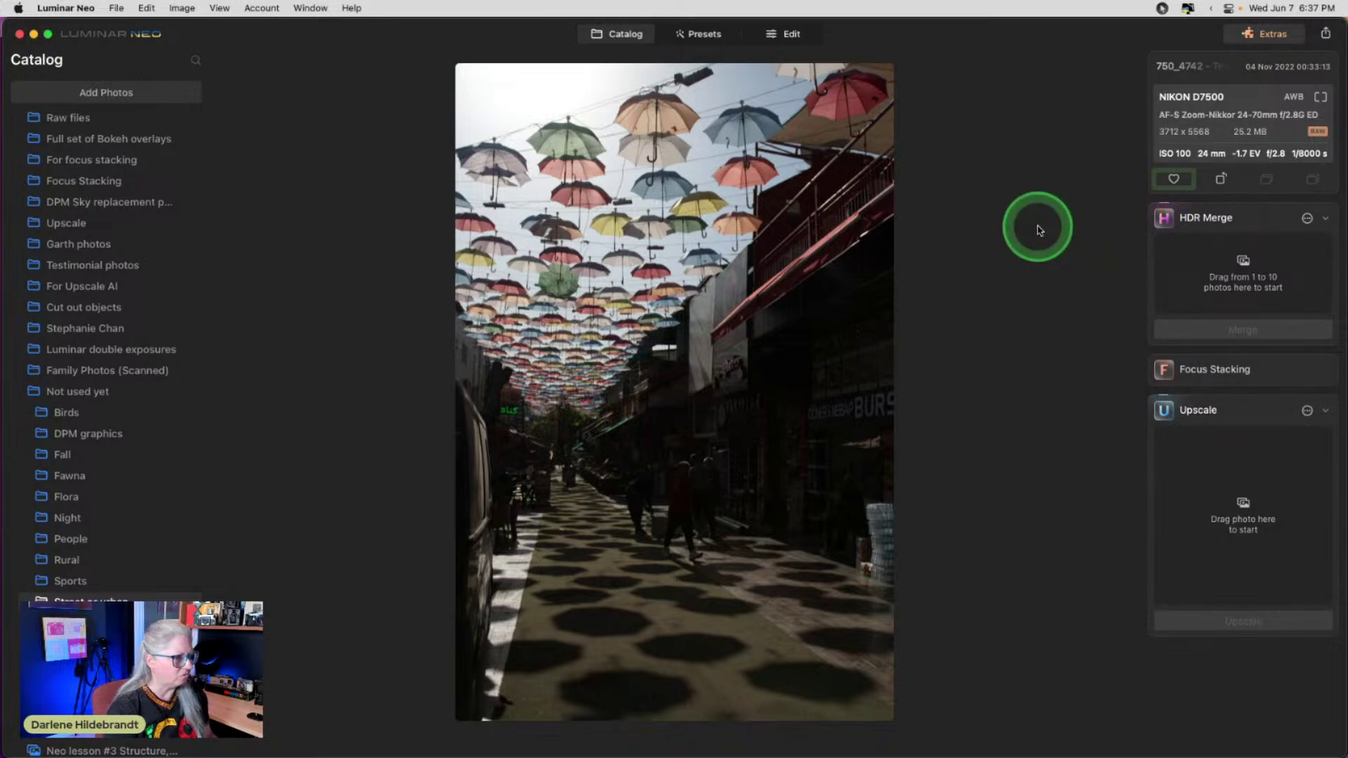
{"action": "left_click", "coordinate": [791, 36]}
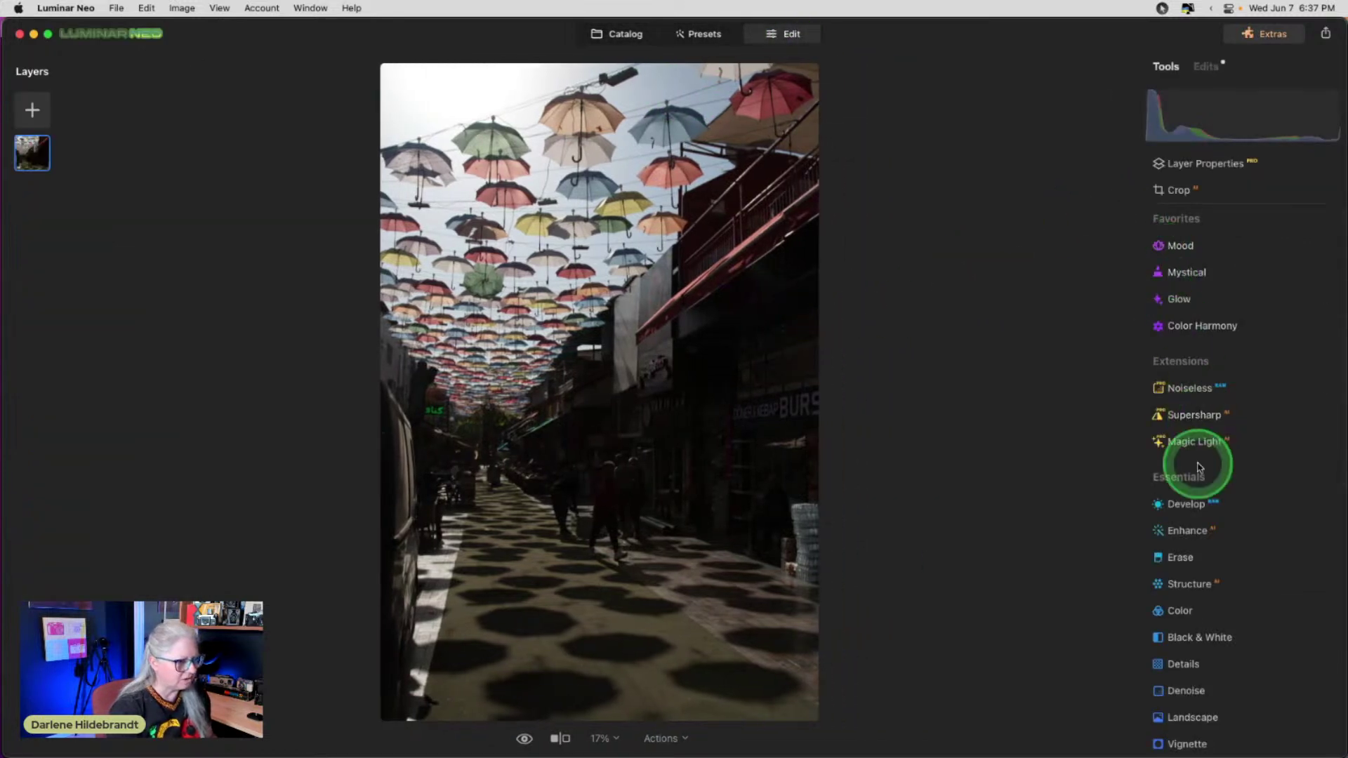
{"action": "left_click", "coordinate": [1186, 503]}
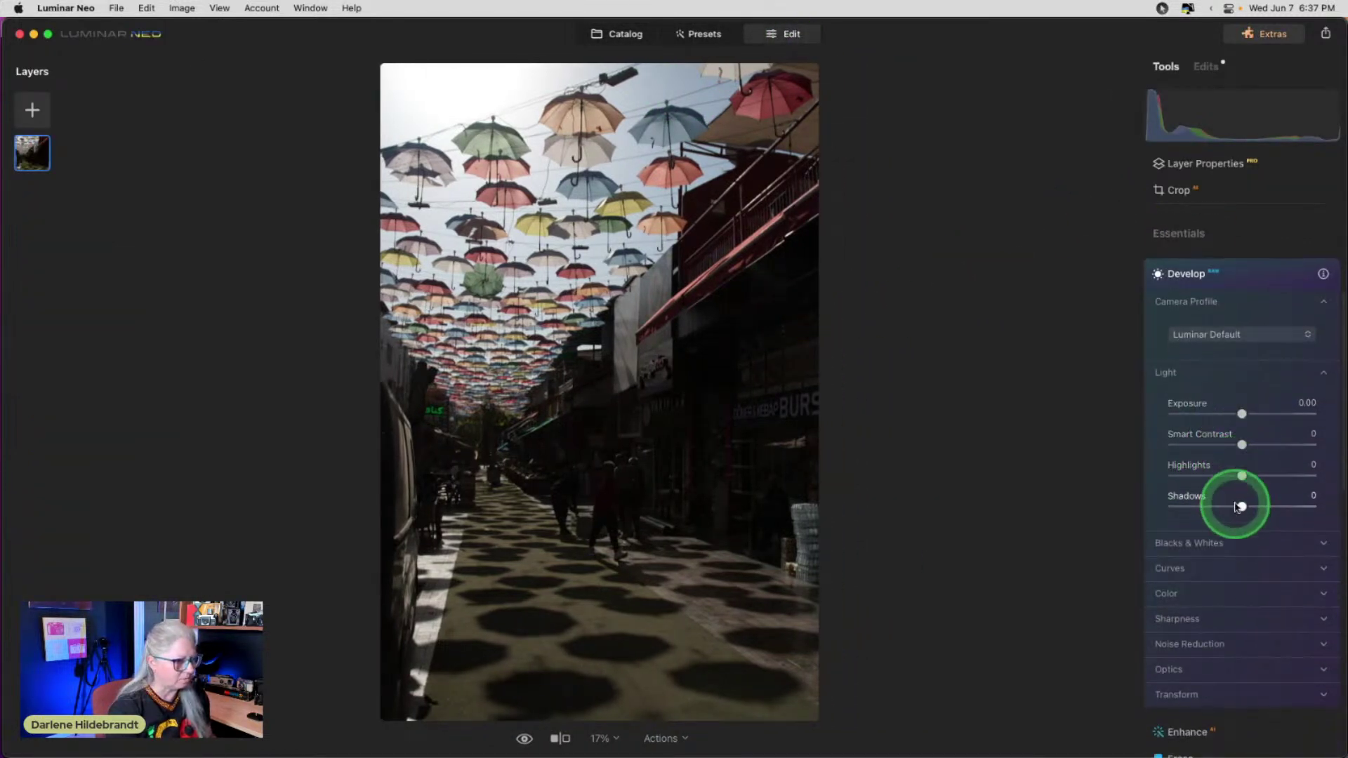
{"action": "mouse_move", "coordinate": [1241, 506]}
{"action": "left_mouse_down"}
{"action": "mouse_move", "coordinate": [1261, 509]}
{"action": "mouse_move", "coordinate": [1250, 507]}
{"action": "left_mouse_up"}
{"action": "left_click_drag", "start_coordinate": [1242, 414], "coordinate": [1246, 416]}
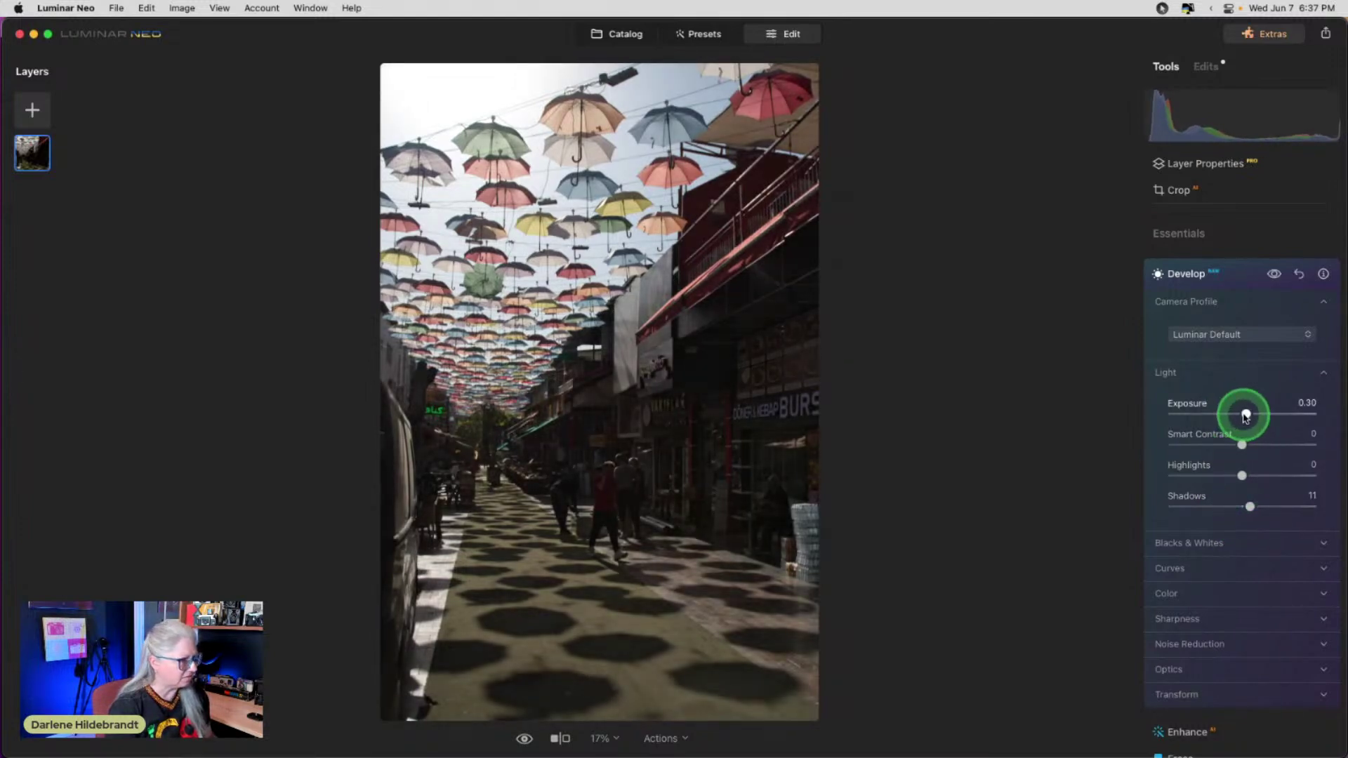
{"action": "left_click_drag", "start_coordinate": [1242, 476], "coordinate": [1228, 470]}
Return to the catalog and run HDR Merge on the single original umbrella photo.
{"action": "left_click", "coordinate": [616, 34]}
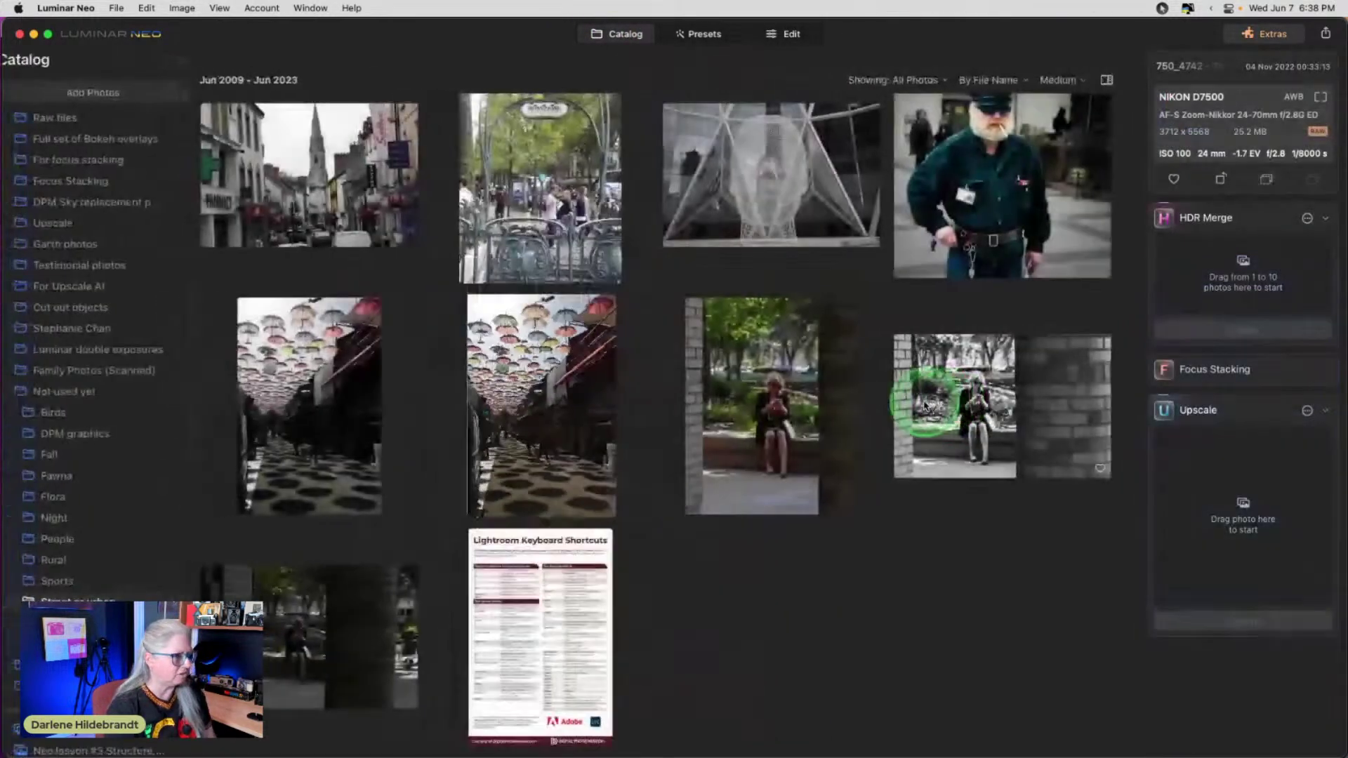
{"action": "left_click_drag", "start_coordinate": [549, 395], "coordinate": [1202, 293]}
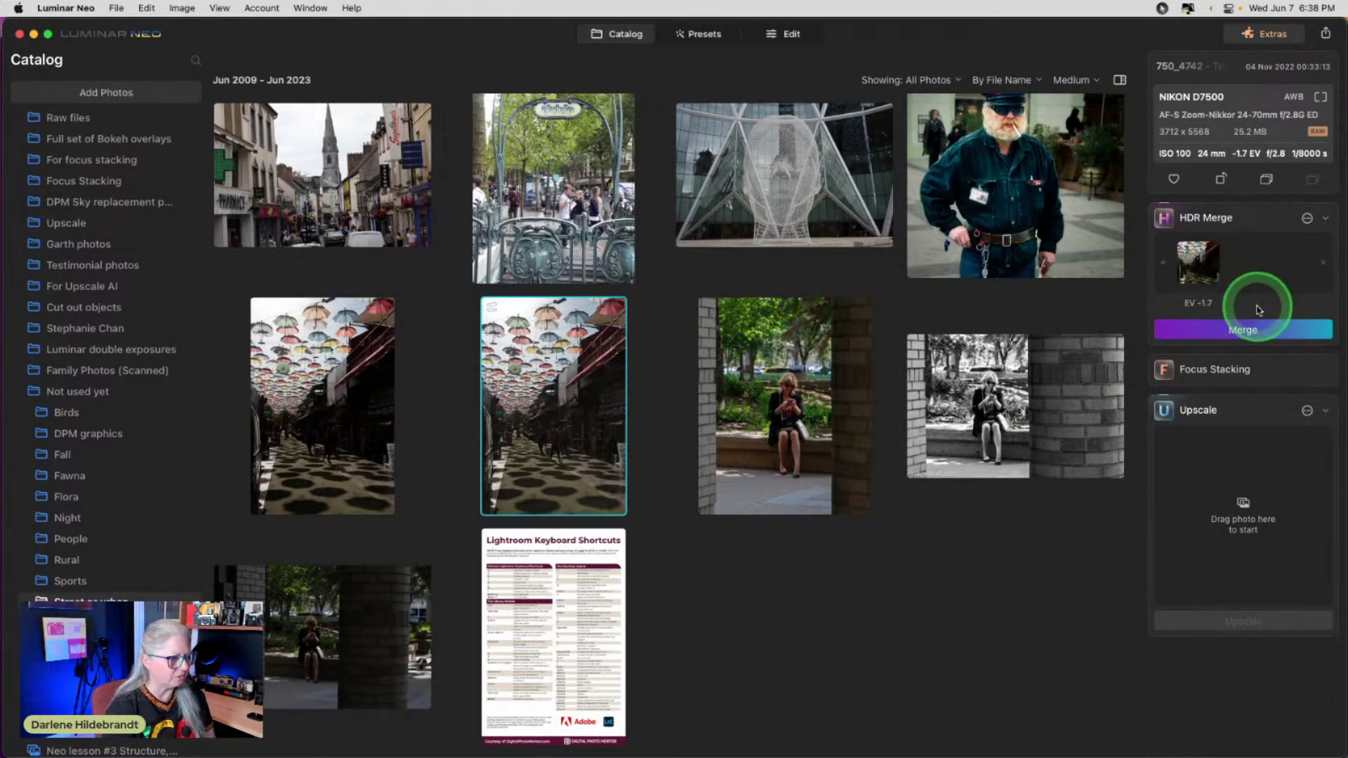
{"action": "left_click", "coordinate": [1238, 329]}
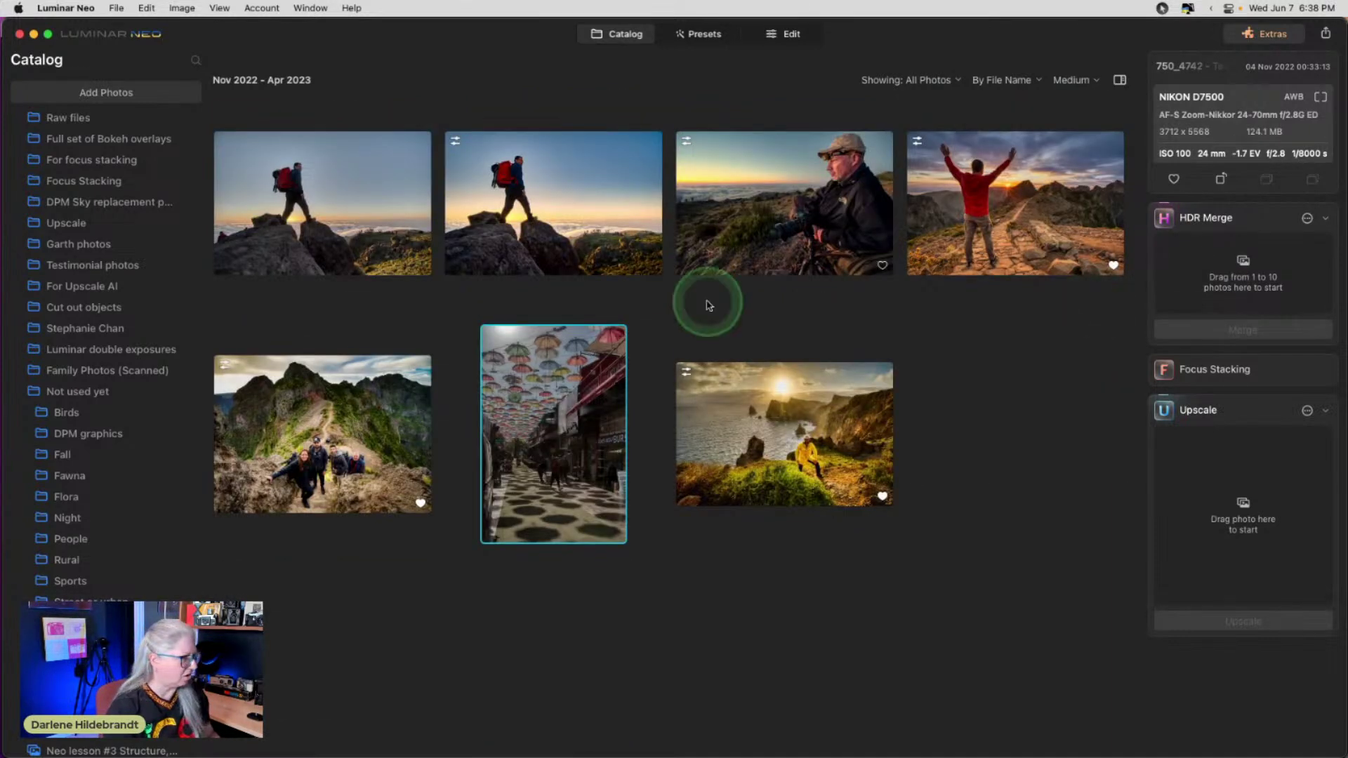
Open the merged umbrella photo for editing and move the Develop curve's white point inward to brighten it.
{"action": "left_click", "coordinate": [772, 36]}
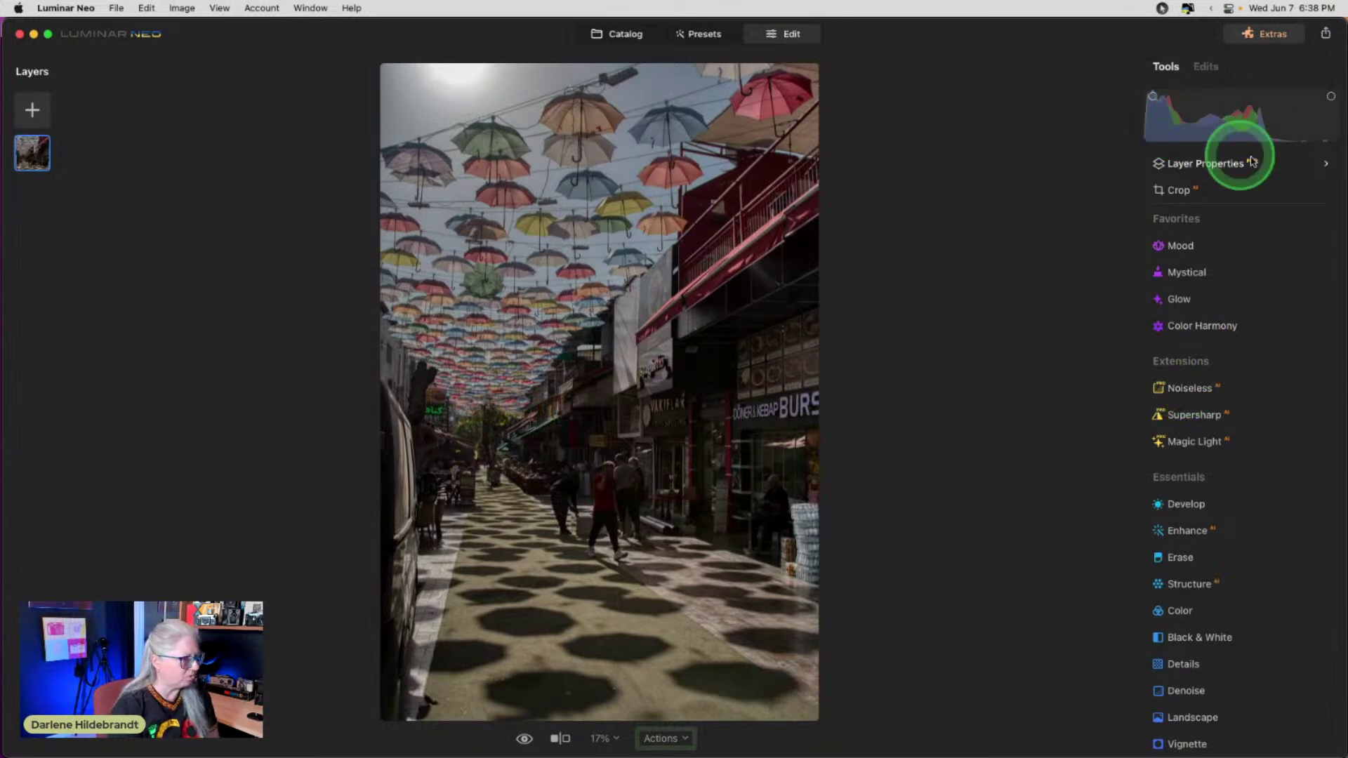
{"action": "left_click", "coordinate": [1207, 503]}
{"action": "left_click", "coordinate": [1204, 583]}
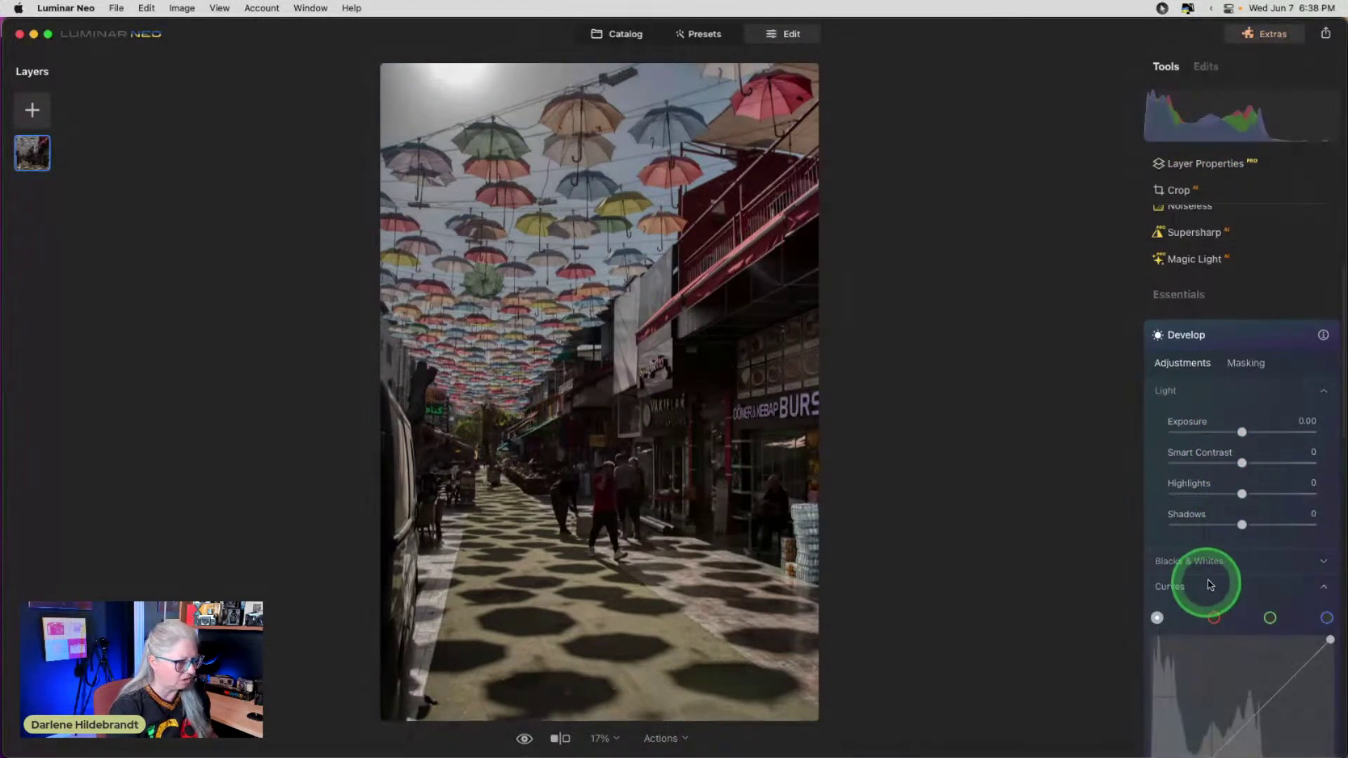
{"action": "scroll", "coordinate": [1225, 491], "scroll_direction": "up", "scroll_amount": 3}
{"action": "left_click", "coordinate": [1228, 482]}
{"action": "left_click", "coordinate": [1294, 190]}
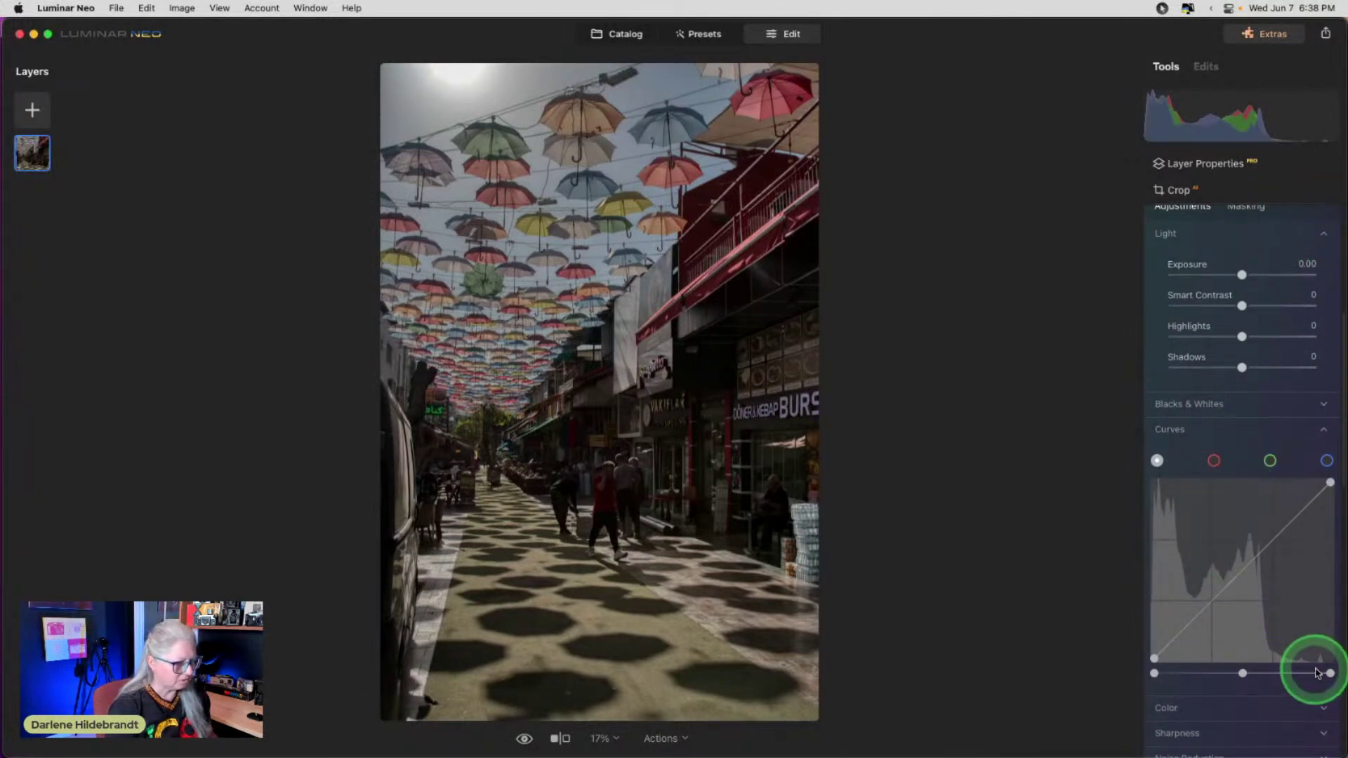
{"action": "left_click_drag", "start_coordinate": [1330, 674], "coordinate": [1316, 674]}
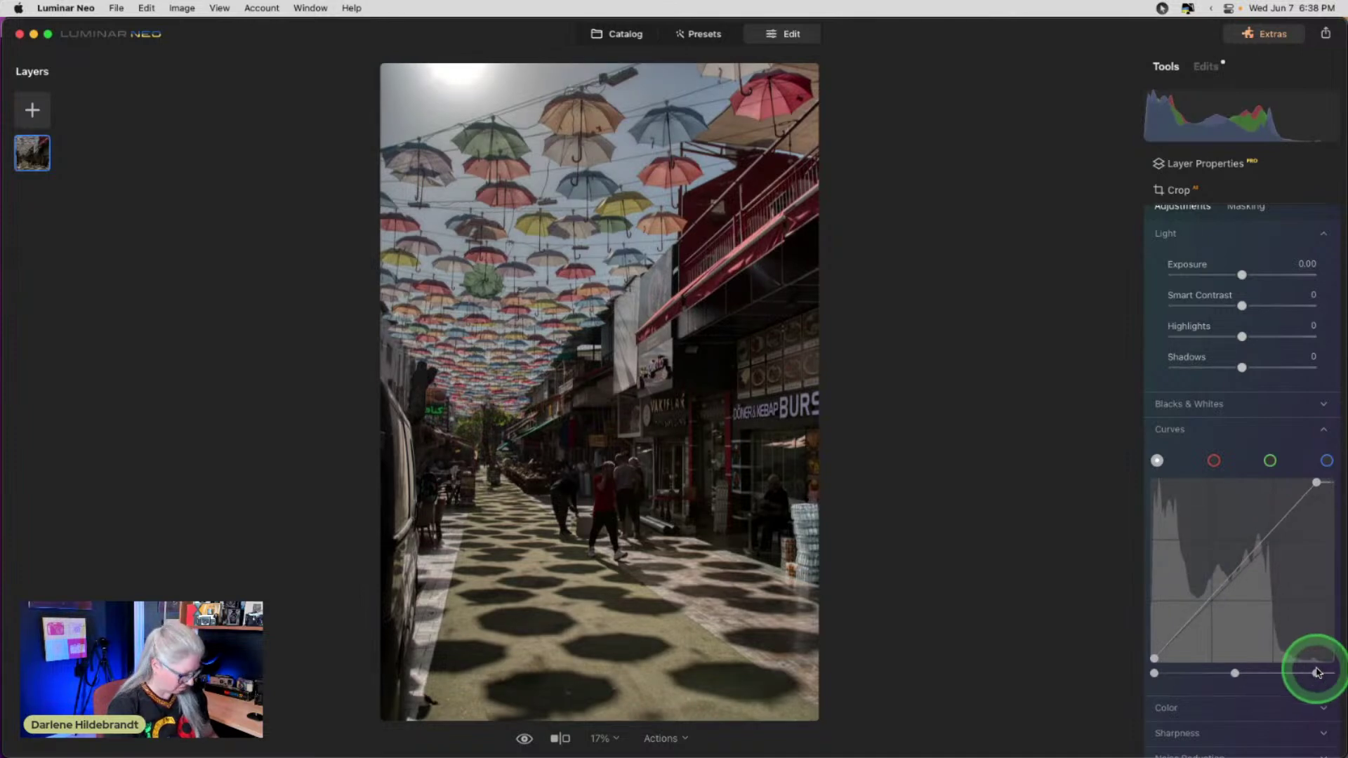
{"action": "left_click_drag", "start_coordinate": [1309, 671], "coordinate": [1302, 673]}
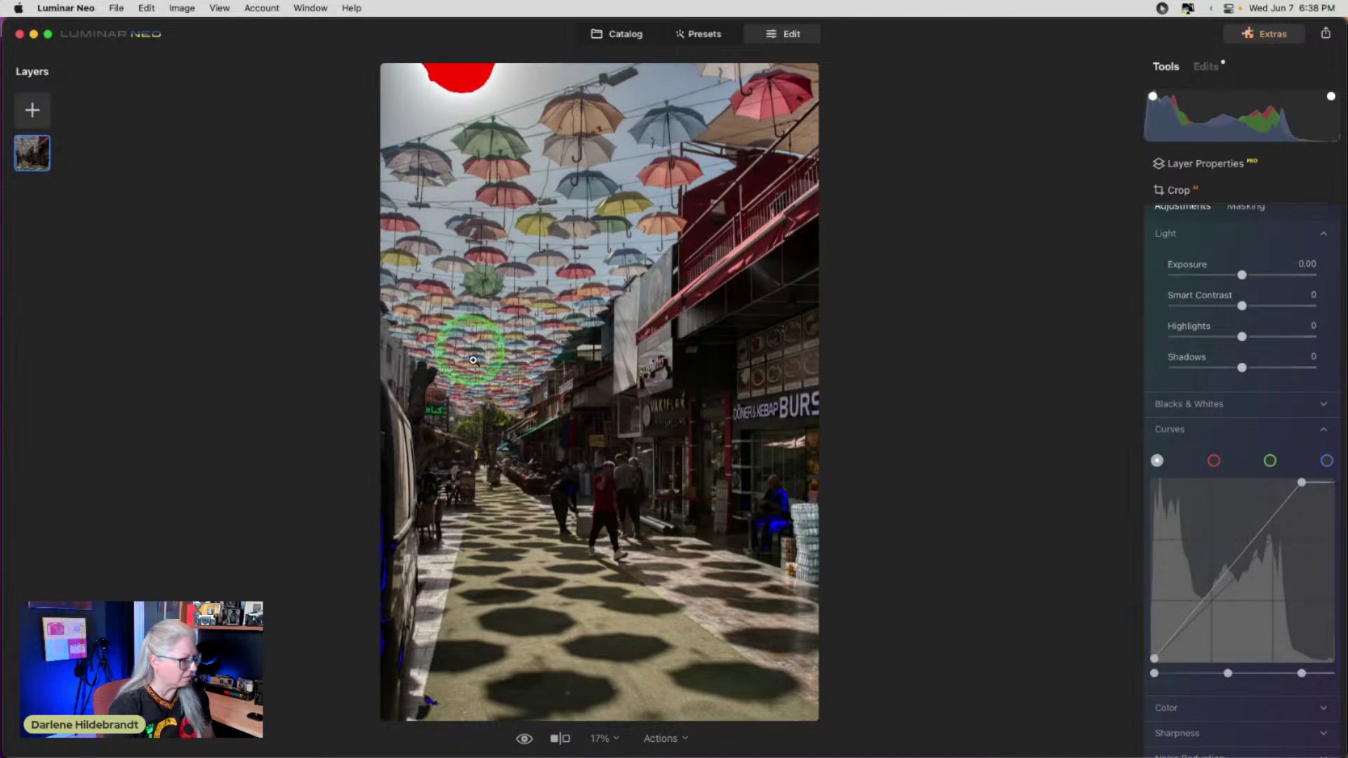
{"action": "mouse_move", "coordinate": [1301, 673]}
{"action": "left_mouse_down"}
{"action": "mouse_move", "coordinate": [1326, 671]}
{"action": "mouse_move", "coordinate": [1298, 672]}
{"action": "left_mouse_up"}
Set the merged photo's Exposure to 0.49, Highlights to -40 and Shadows to 19 in Develop.
{"action": "left_click", "coordinate": [1254, 314]}
{"action": "left_click_drag", "start_coordinate": [1242, 275], "coordinate": [1249, 276]}
{"action": "left_click_drag", "start_coordinate": [1241, 337], "coordinate": [1255, 369]}
{"action": "left_click_drag", "start_coordinate": [1248, 274], "coordinate": [1249, 275]}
Compare the adjusted umbrella photo with its unedited state by toggling the before view.
{"action": "key", "text": "backslash"}
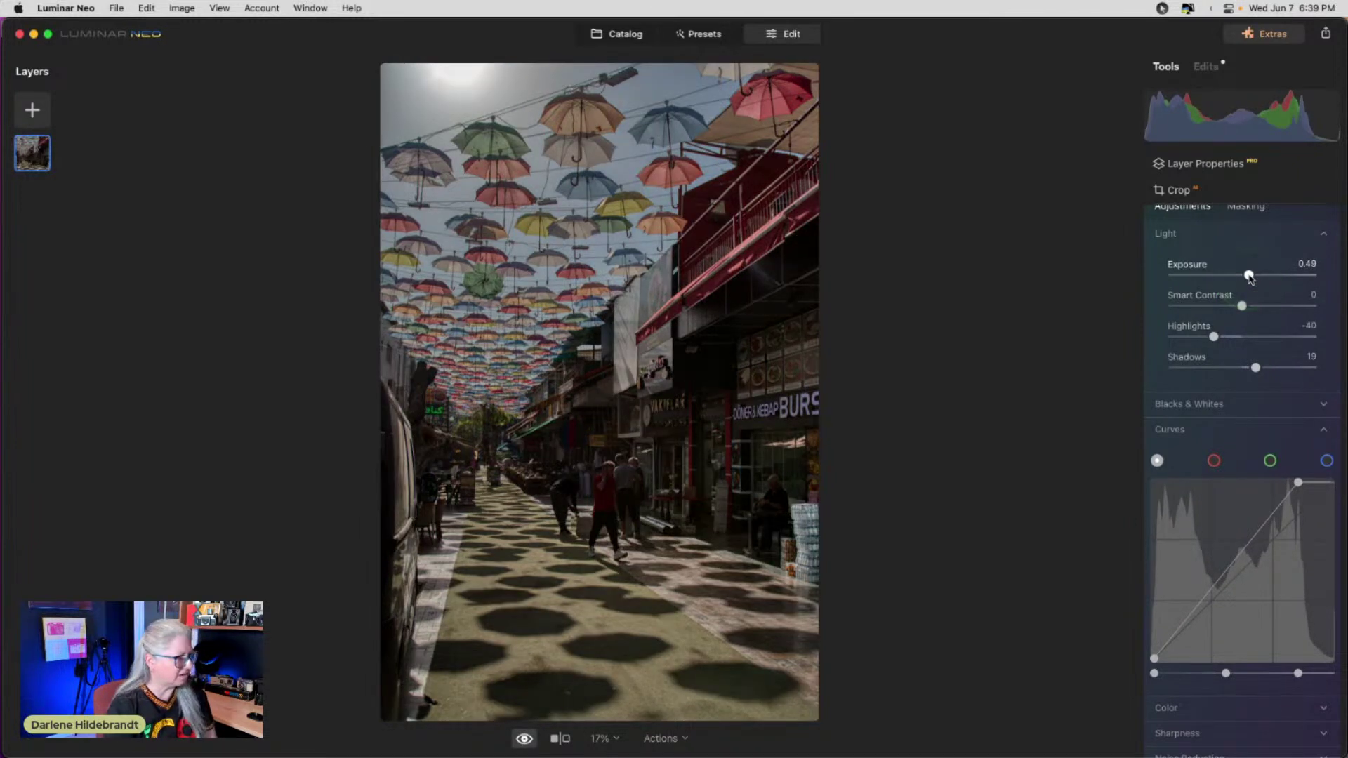
{"action": "key", "text": "backslash"}
{"action": "key", "text": "backslash"}
{"action": "key", "text": "backslash"}
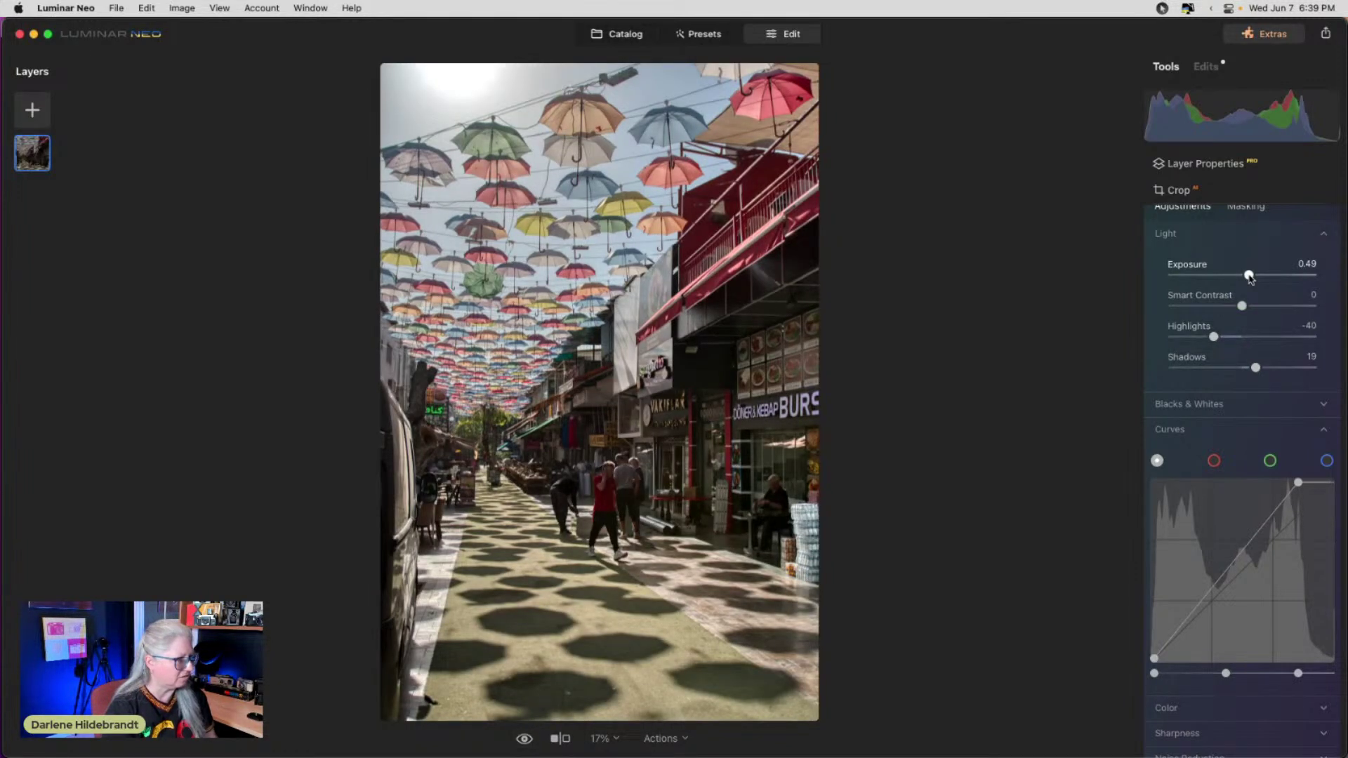
{"action": "left_click", "coordinate": [1233, 360]}
{"action": "scroll", "coordinate": [1233, 361], "scroll_direction": "down", "scroll_amount": 5}
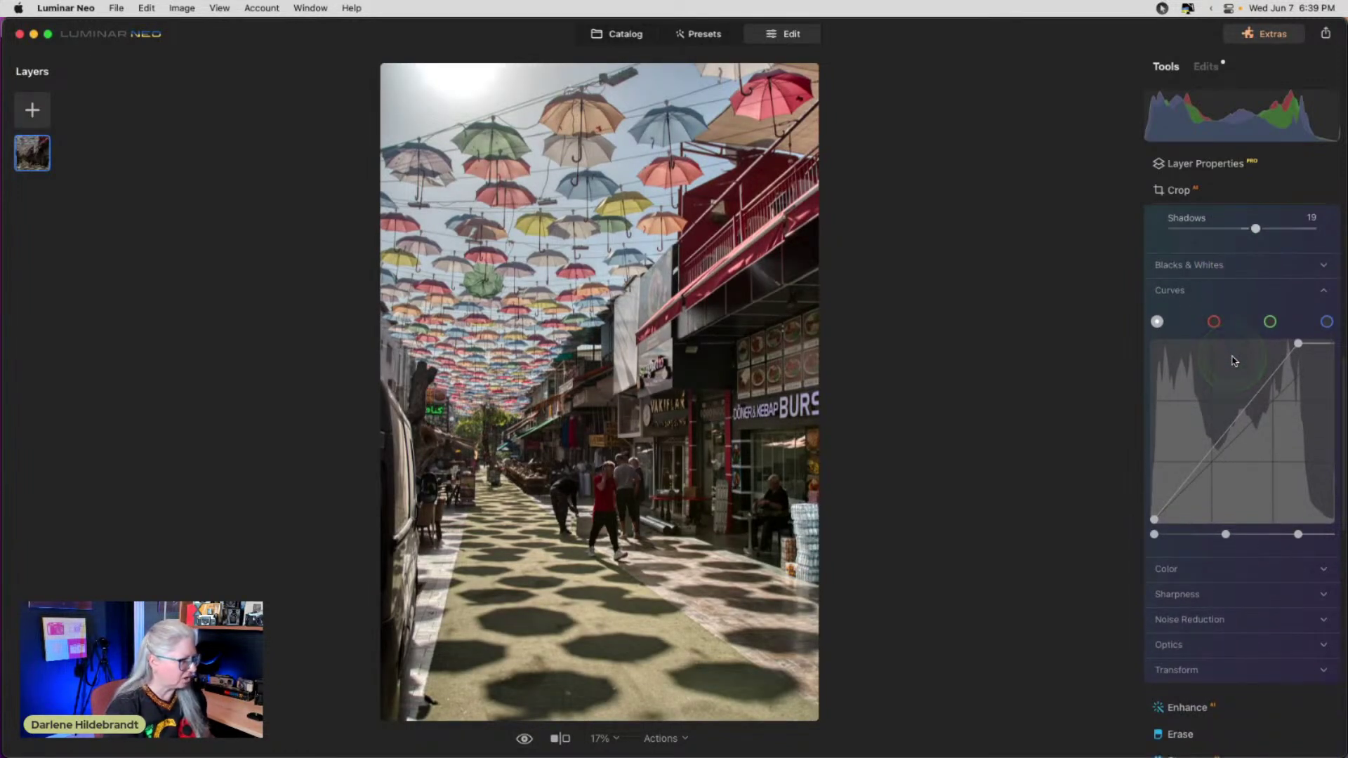
Set the Highlights to -31 in the umbrella photo's Develop adjustment and close the tool.
{"action": "scroll", "coordinate": [1234, 360], "scroll_direction": "up", "scroll_amount": 4}
{"action": "left_click", "coordinate": [1213, 317]}
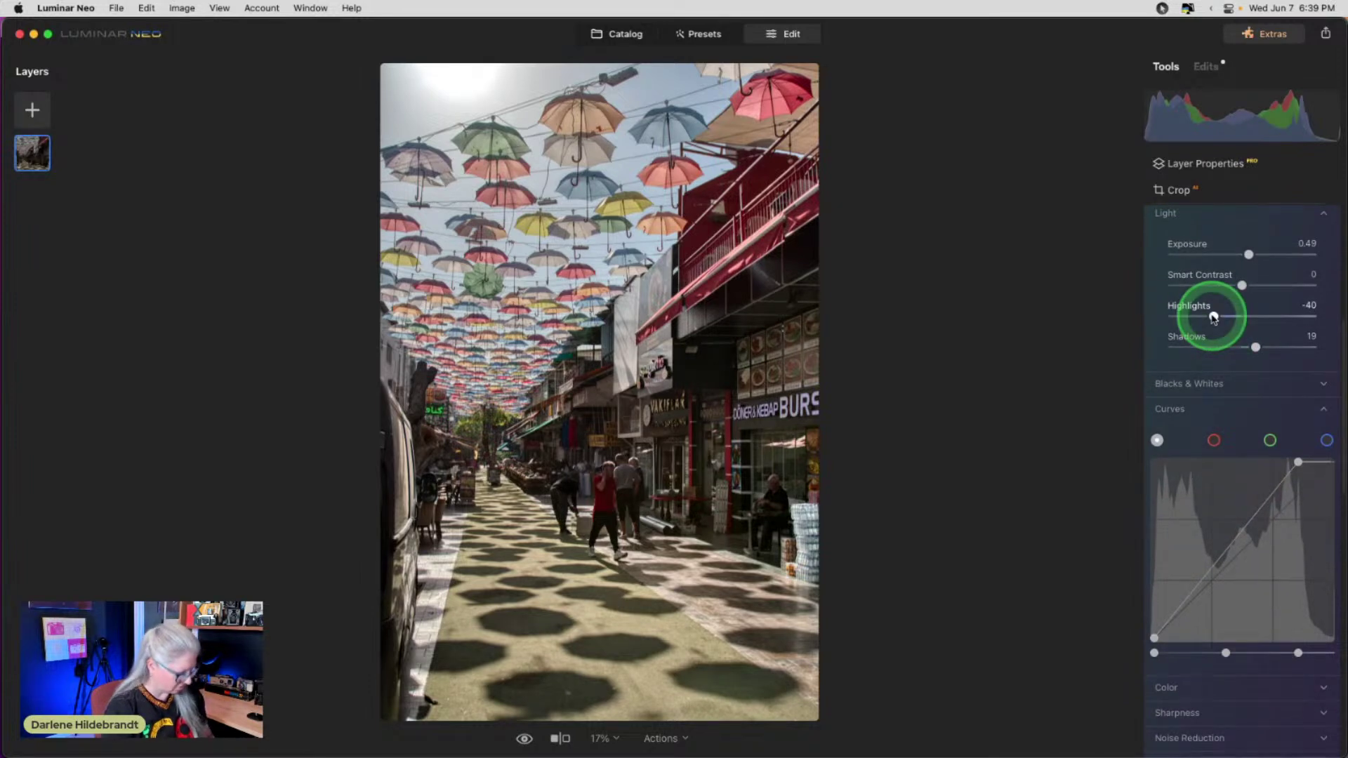
{"action": "left_click_drag", "start_coordinate": [1214, 317], "coordinate": [1220, 317]}
{"action": "left_click", "coordinate": [1263, 391]}
{"action": "scroll", "coordinate": [1266, 393], "scroll_direction": "up", "scroll_amount": 4}
{"action": "scroll", "coordinate": [1268, 395], "scroll_direction": "up", "scroll_amount": 2}
{"action": "left_click", "coordinate": [1237, 344]}
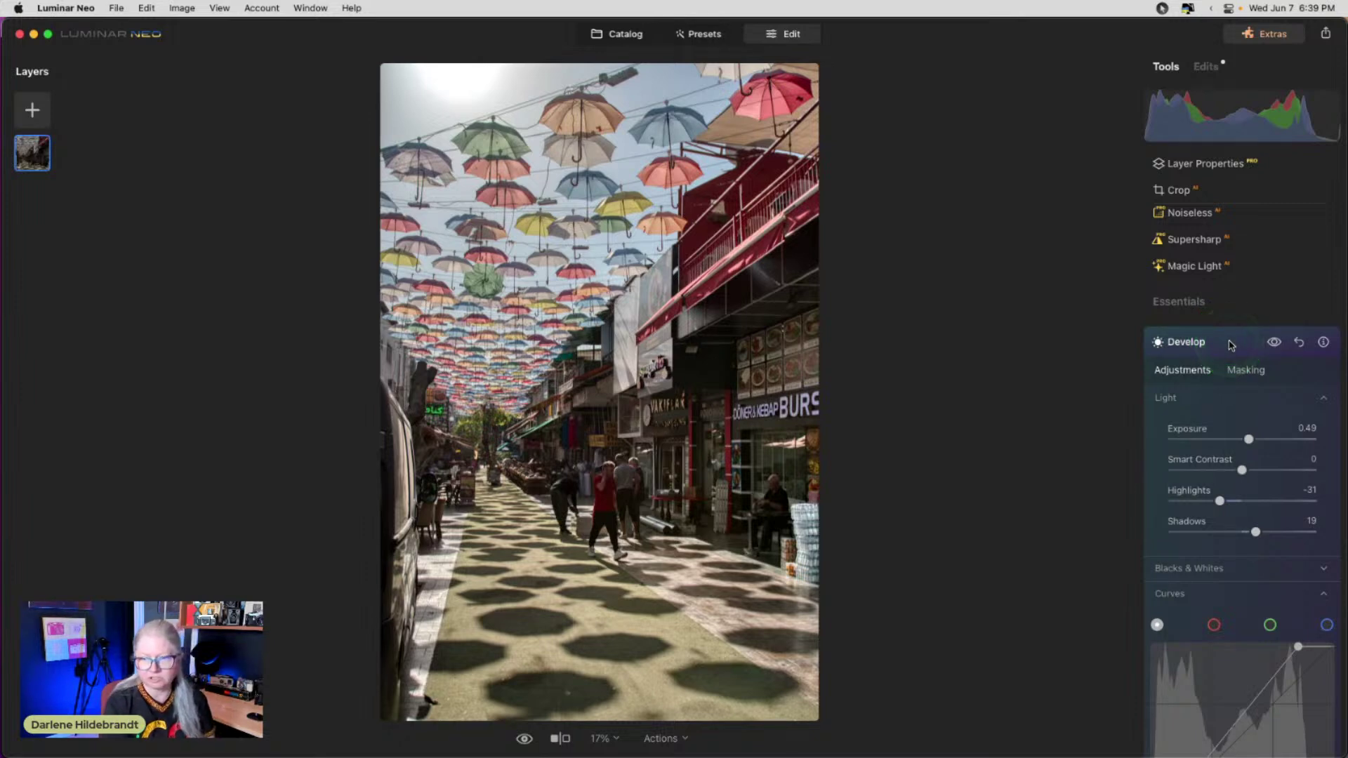
{"action": "left_click", "coordinate": [1230, 344]}
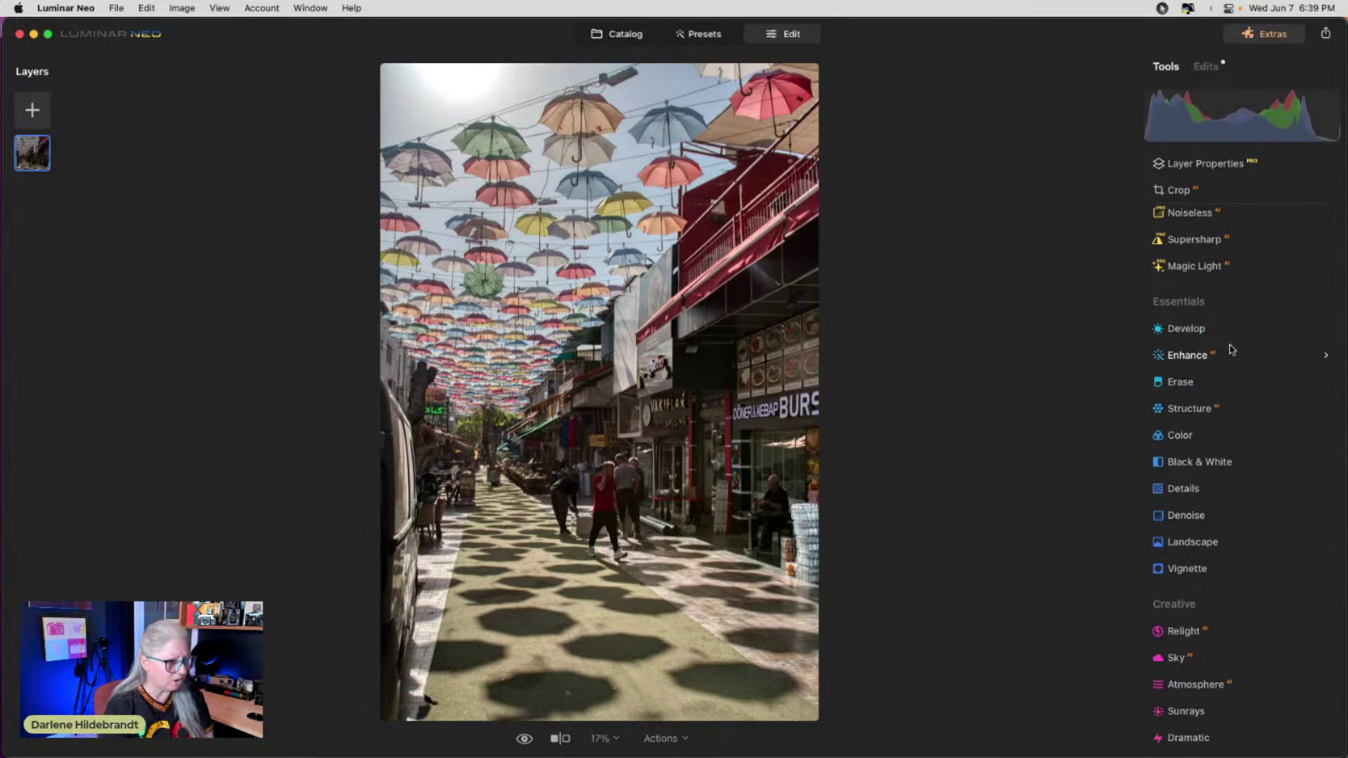
Apply Supercontrast to the umbrella photo with Highlights Contrast 44 and Highlights Balance 71.
{"action": "scroll", "coordinate": [1228, 347], "scroll_direction": "up", "scroll_amount": 3}
{"action": "scroll", "coordinate": [1229, 347], "scroll_direction": "down", "scroll_amount": 10}
{"action": "left_click", "coordinate": [1210, 658]}
{"action": "left_click", "coordinate": [1198, 684]}
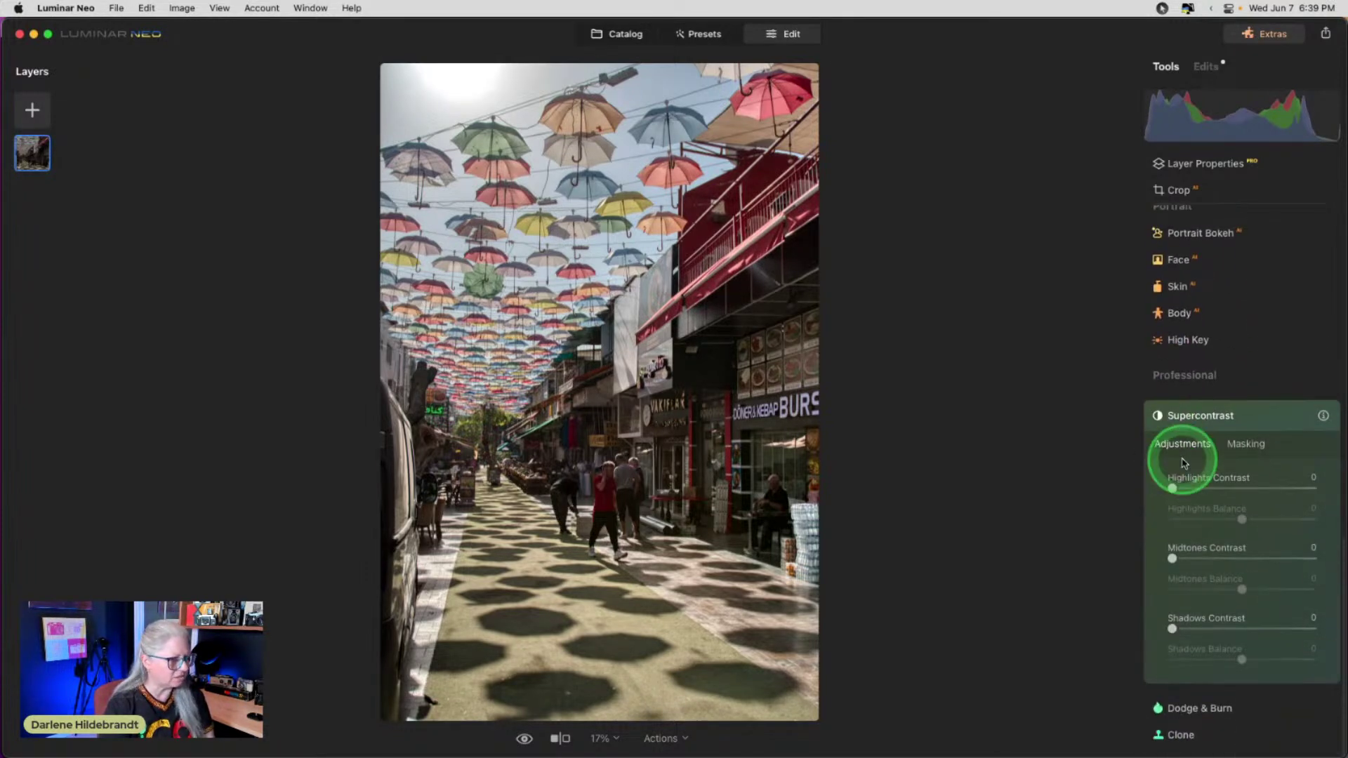
{"action": "left_click_drag", "start_coordinate": [1177, 497], "coordinate": [1311, 520]}
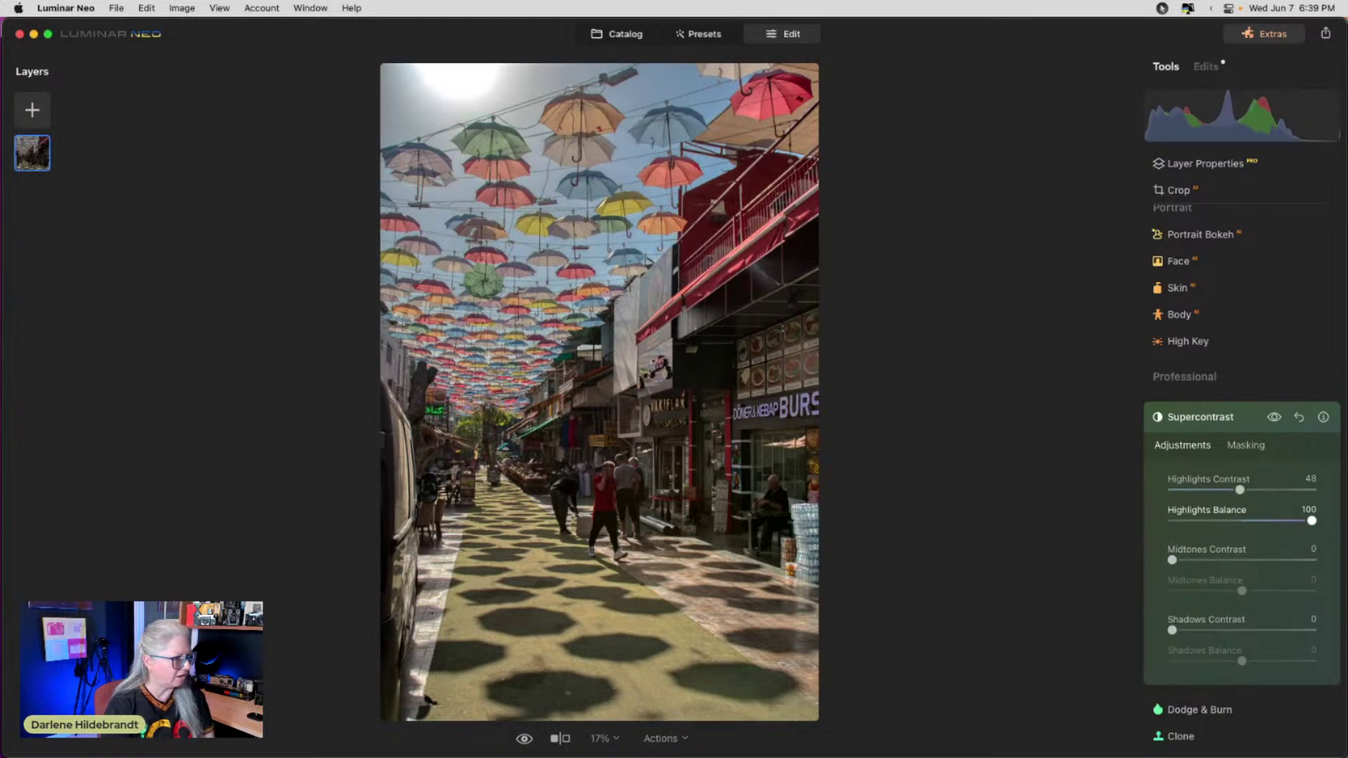
{"action": "left_click_drag", "start_coordinate": [1227, 520], "coordinate": [1233, 472]}
Set Supercontrast's Midtones Contrast to 29 with Balance 37, and Shadows Contrast to 9 with Balance -51.
{"action": "left_click_drag", "start_coordinate": [1172, 560], "coordinate": [1234, 558]}
{"action": "left_click_drag", "start_coordinate": [1241, 590], "coordinate": [1242, 588]}
{"action": "left_click_drag", "start_coordinate": [1310, 578], "coordinate": [1204, 561]}
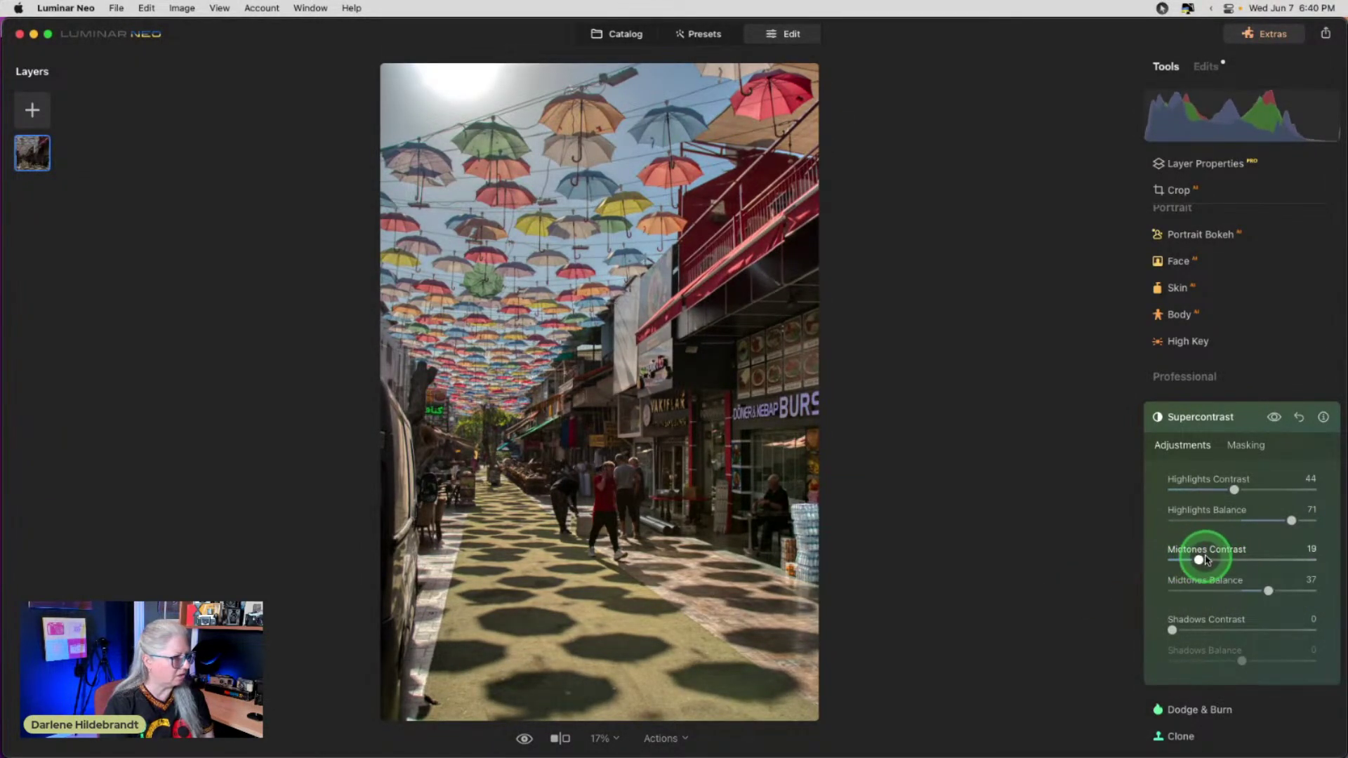
{"action": "left_click", "coordinate": [772, 341]}
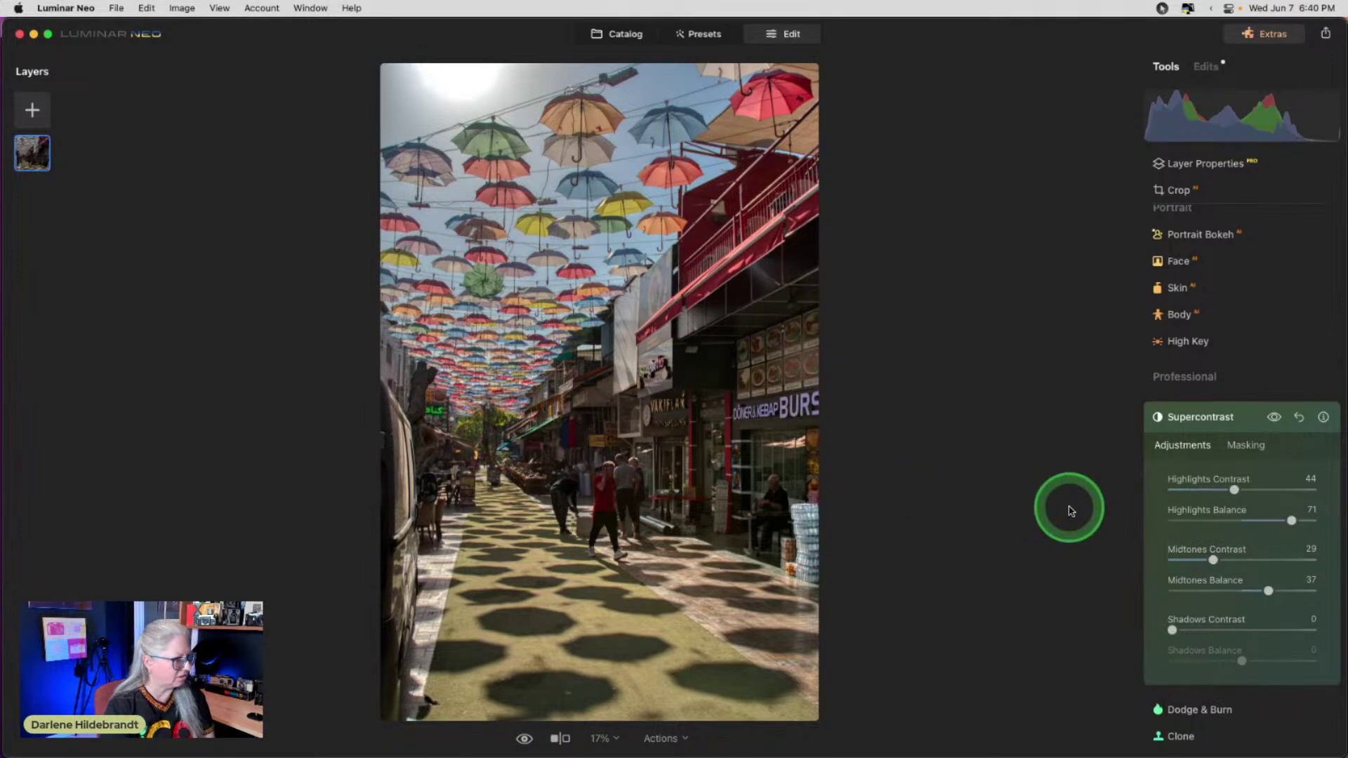
{"action": "left_click_drag", "start_coordinate": [1171, 628], "coordinate": [1220, 659]}
{"action": "left_click", "coordinate": [1195, 630]}
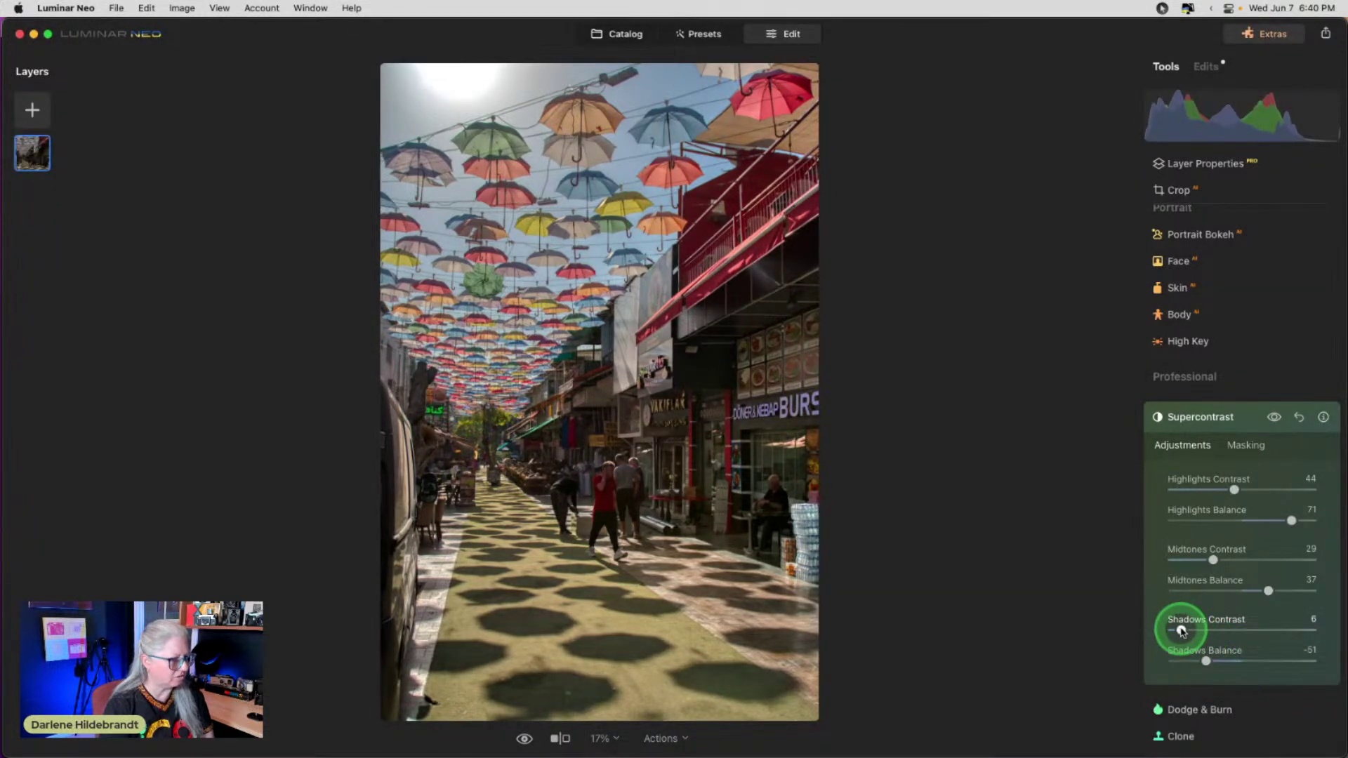
Compare the photo with and without Supercontrast by toggling its visibility, and close the tool.
{"action": "left_click", "coordinate": [1273, 417]}
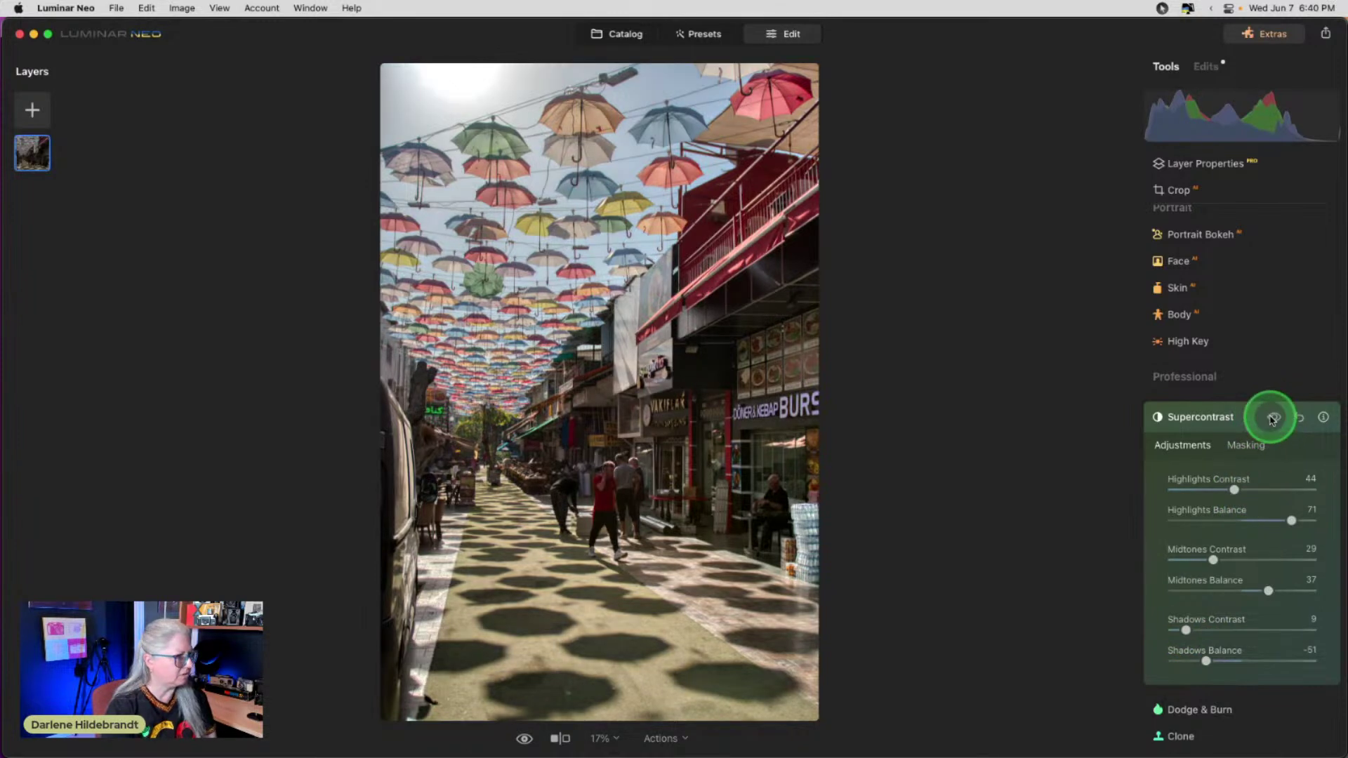
{"action": "left_click", "coordinate": [1273, 417]}
{"action": "left_click", "coordinate": [1273, 418]}
{"action": "left_click", "coordinate": [1273, 418]}
{"action": "left_click", "coordinate": [1273, 418]}
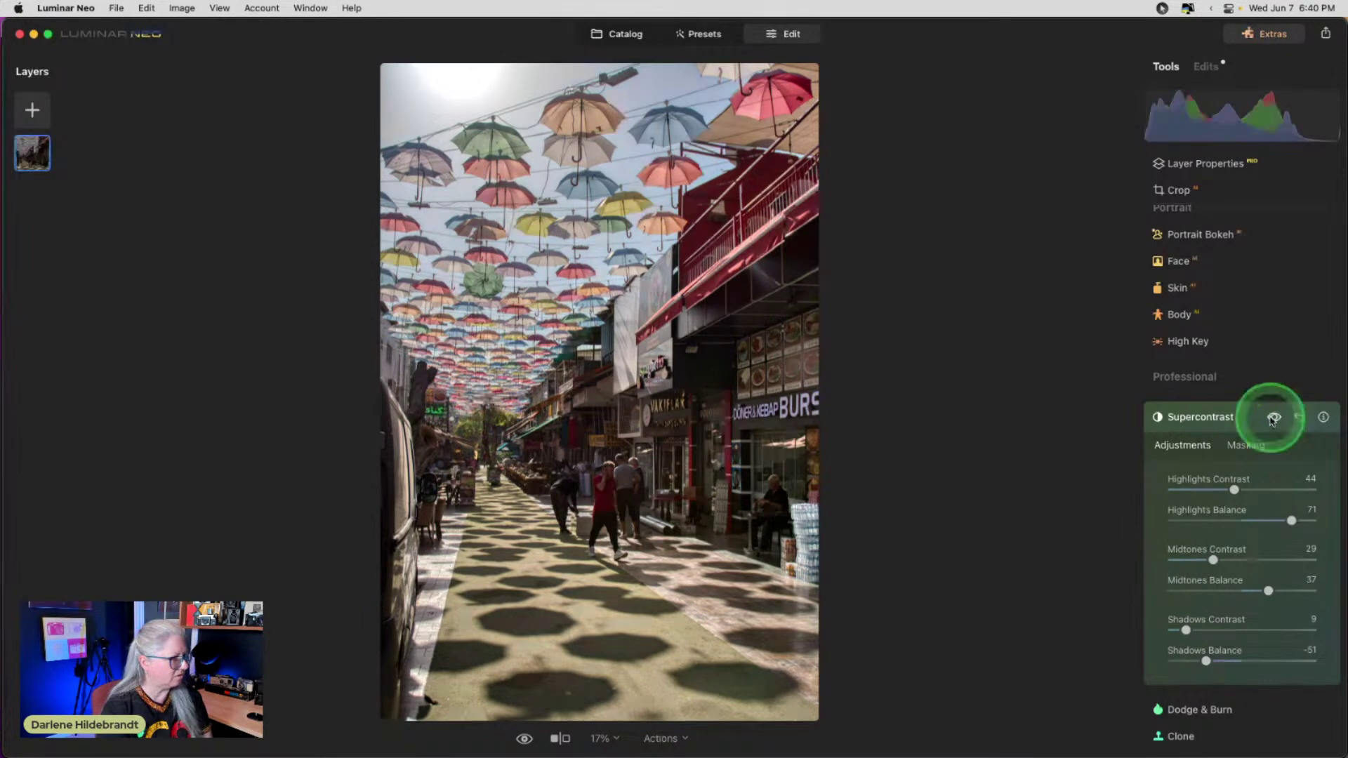
{"action": "left_click", "coordinate": [1273, 417]}
{"action": "double_click", "coordinate": [1273, 418]}
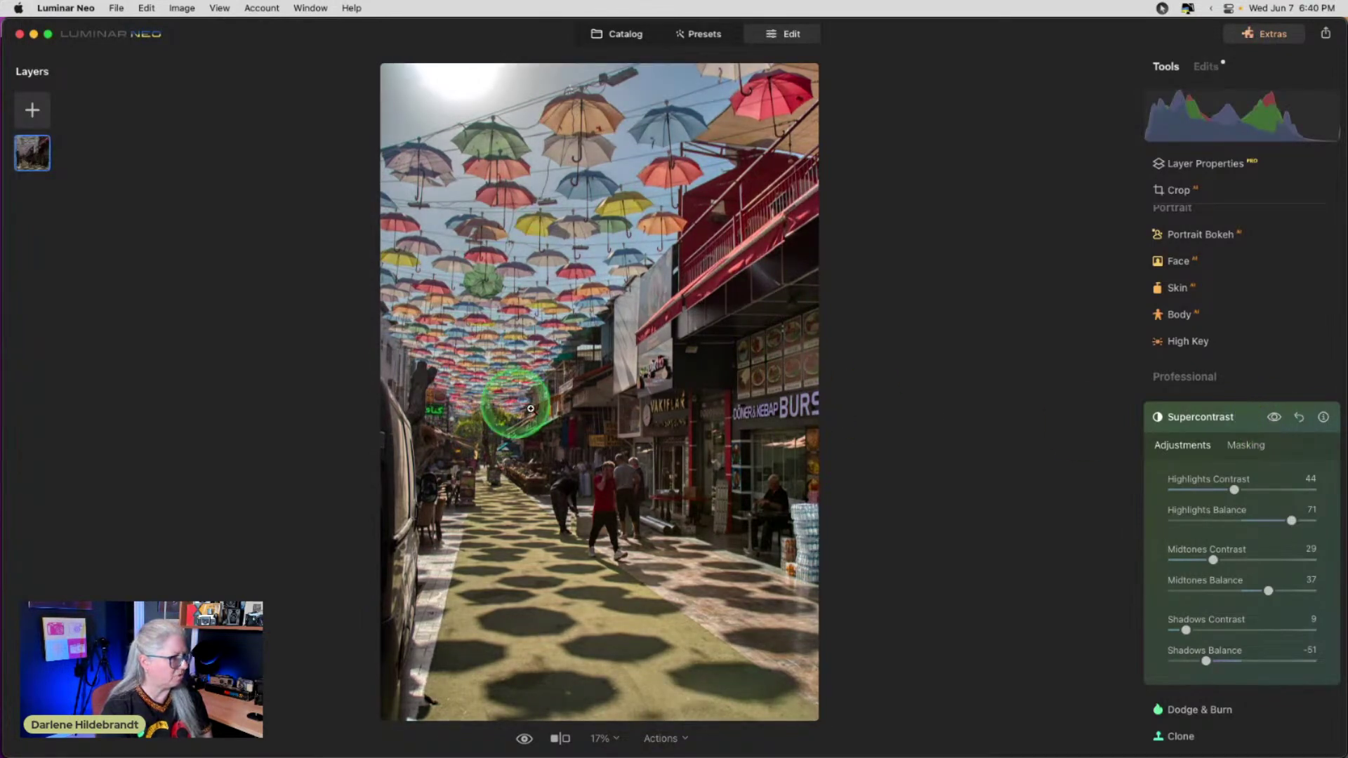
{"action": "left_click", "coordinate": [1247, 424]}
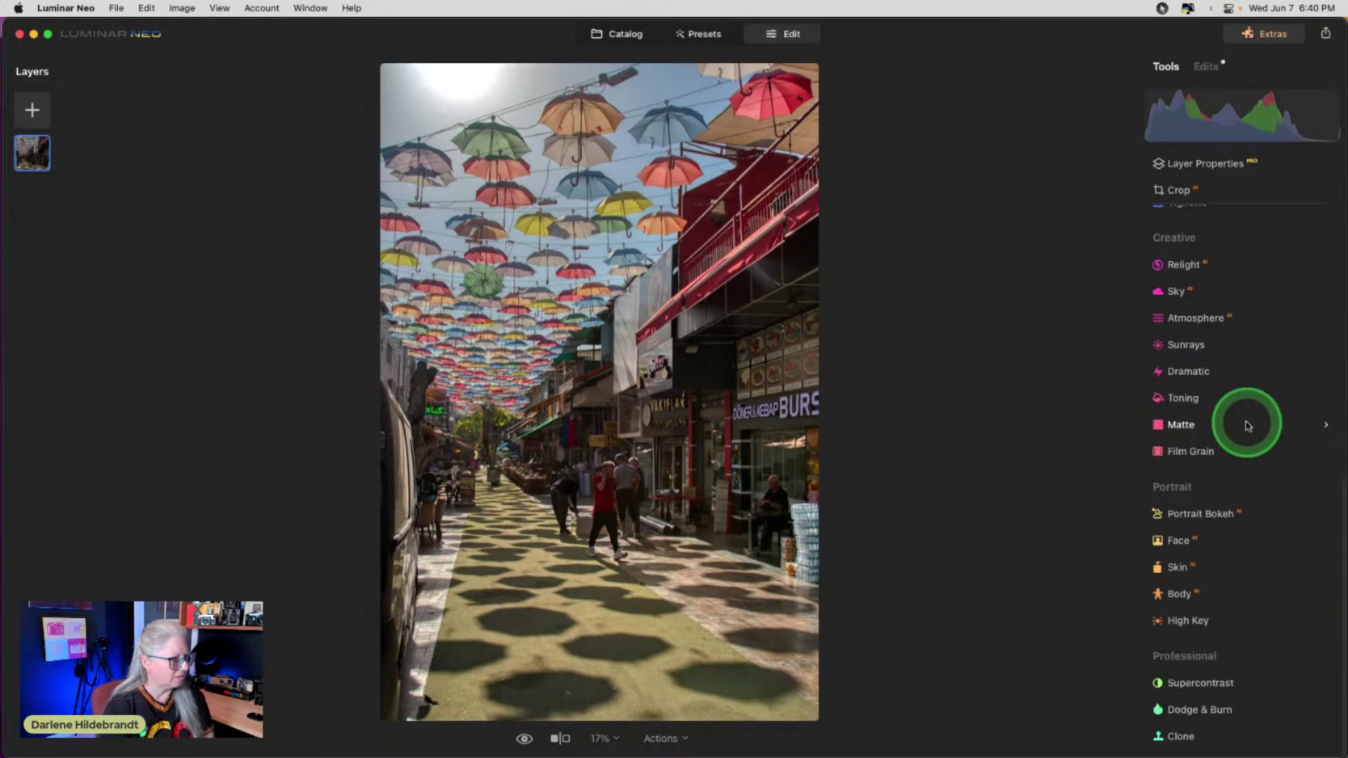
Add a second Develop adjustment and set its Highlights to -50.
{"action": "scroll", "coordinate": [1246, 424], "scroll_direction": "up", "scroll_amount": 10}
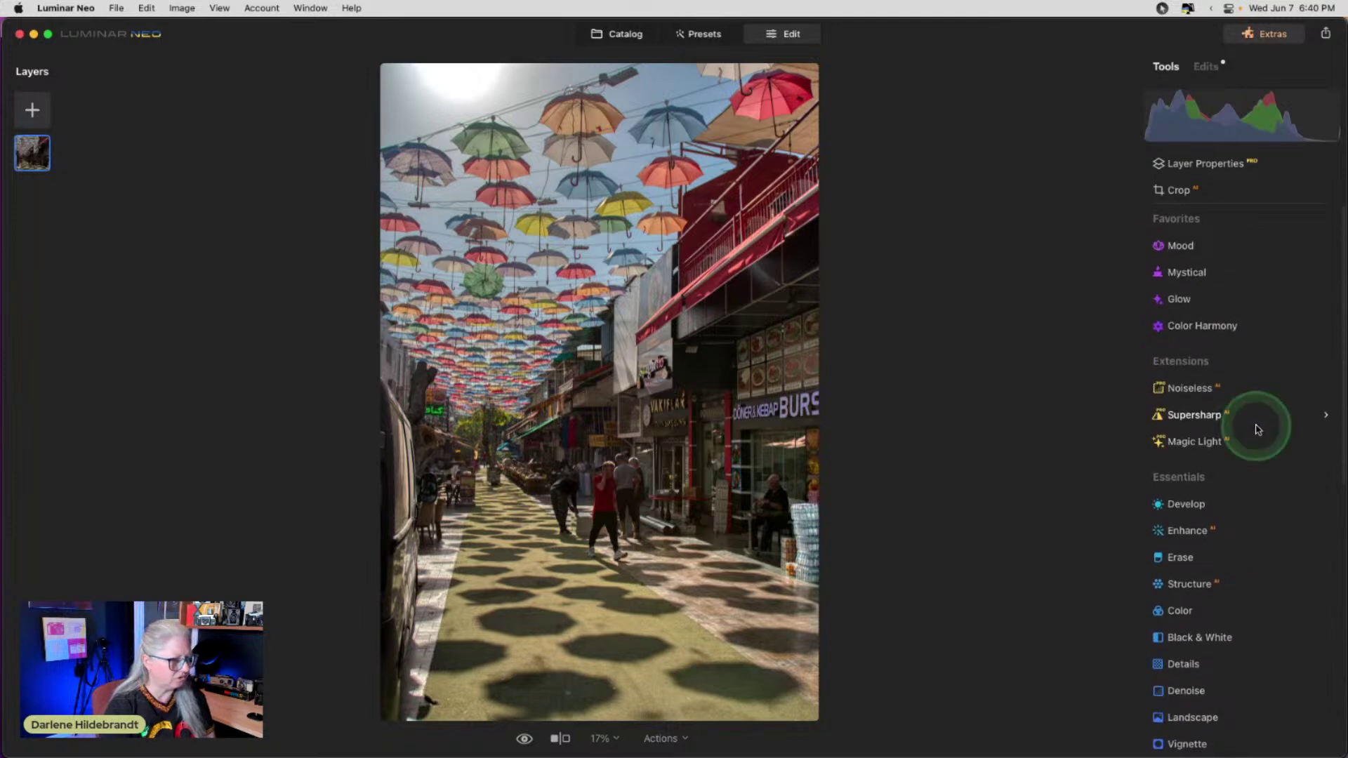
{"action": "left_click", "coordinate": [1216, 504]}
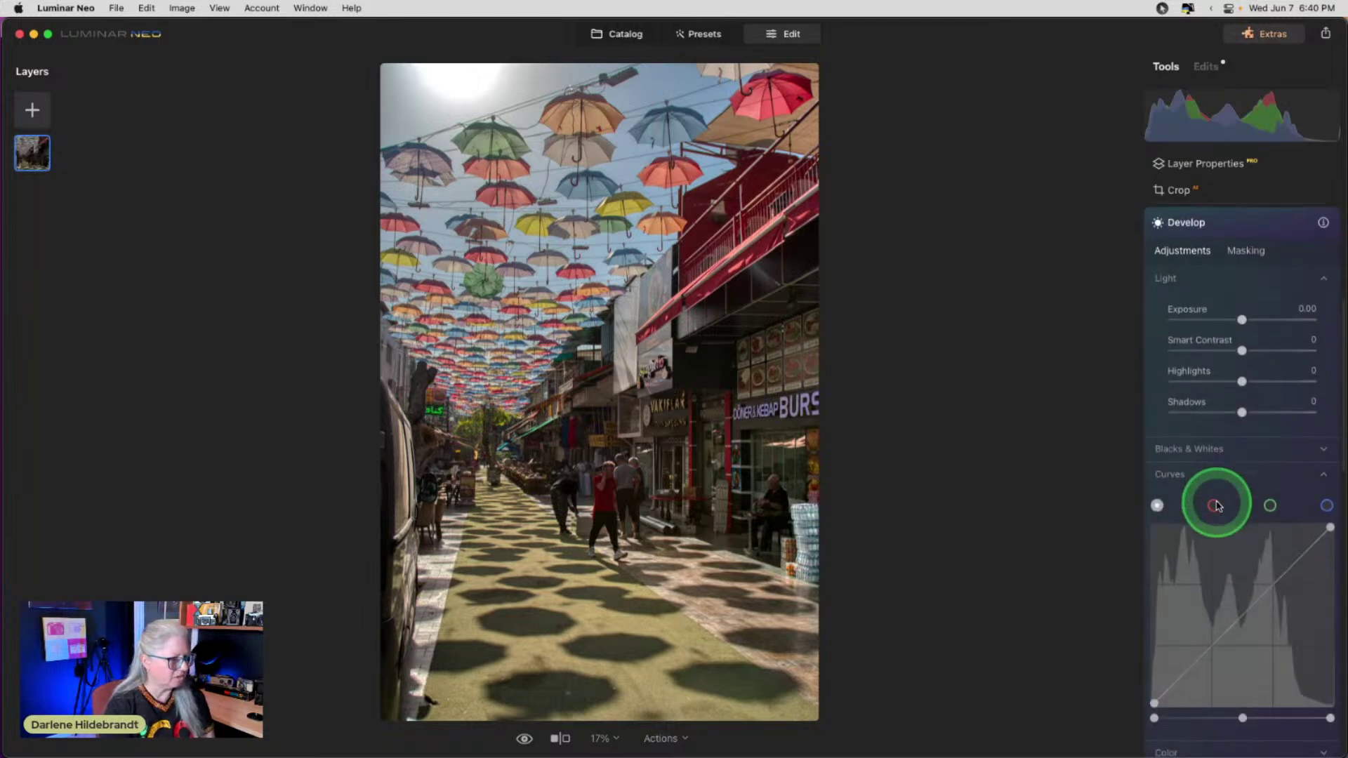
{"action": "left_click_drag", "start_coordinate": [1240, 411], "coordinate": [1184, 409]}
{"action": "scroll", "coordinate": [1185, 414], "scroll_direction": "up", "scroll_amount": 3}
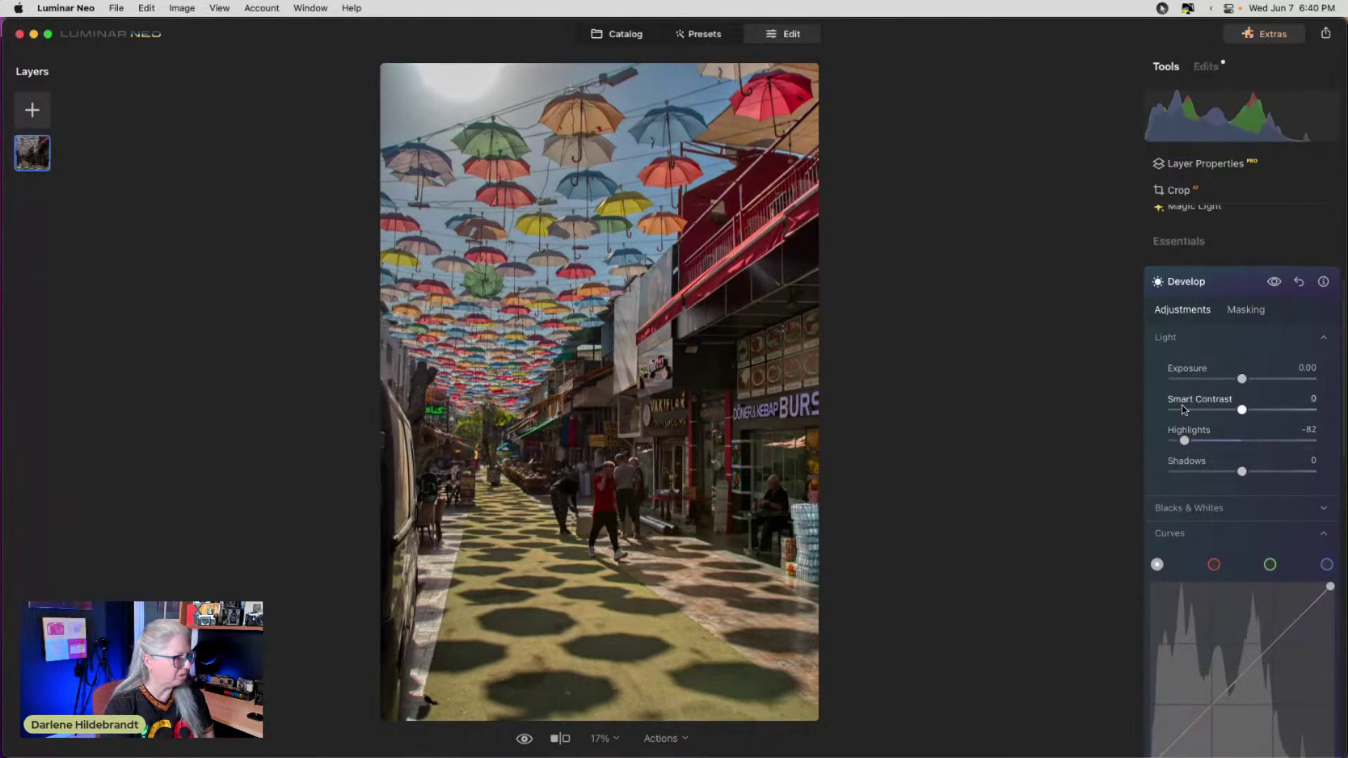
{"action": "mouse_move", "coordinate": [1185, 457]}
{"action": "left_mouse_down"}
{"action": "mouse_move", "coordinate": [1230, 456]}
{"action": "mouse_move", "coordinate": [1210, 460]}
{"action": "left_mouse_up"}
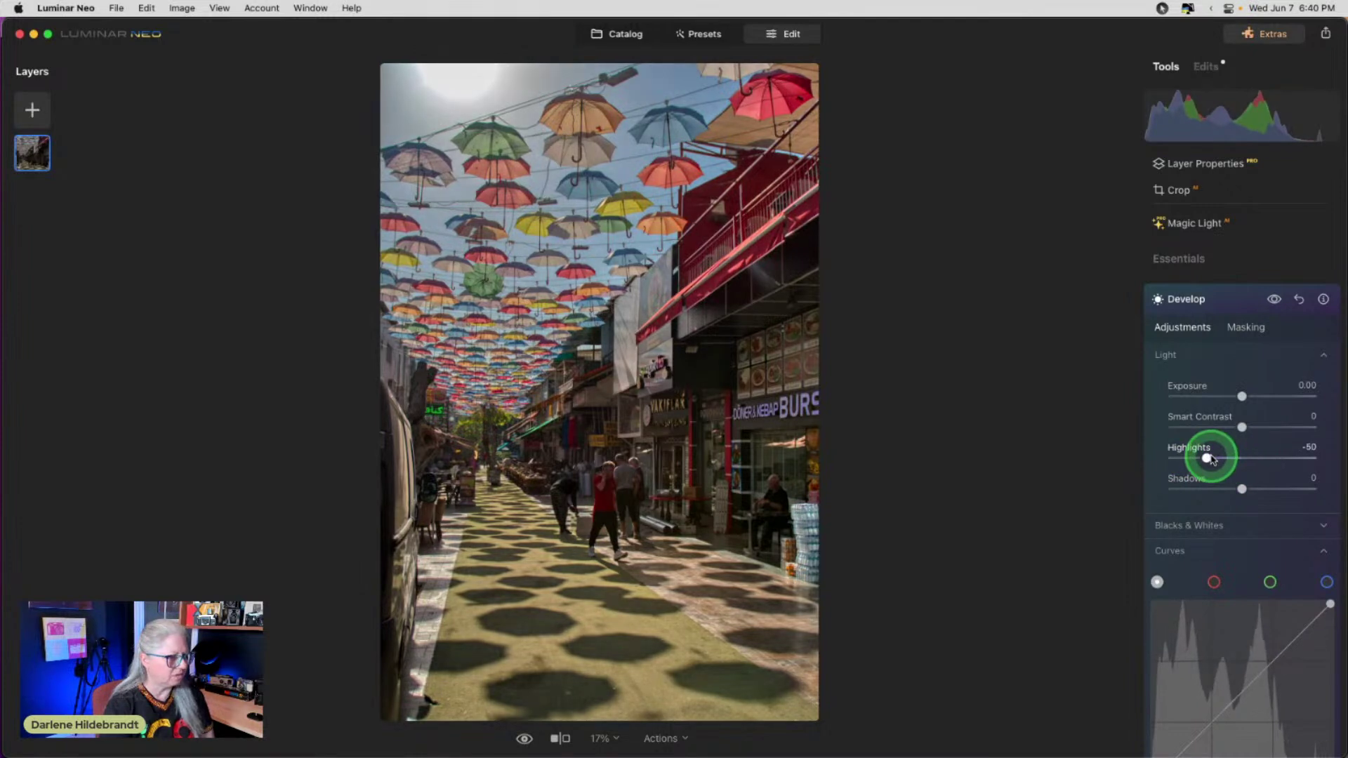
Mask the second Develop adjustment with a slightly tilted linear gradient covering the bright sky, and close the tool.
{"action": "left_click", "coordinate": [1244, 326]}
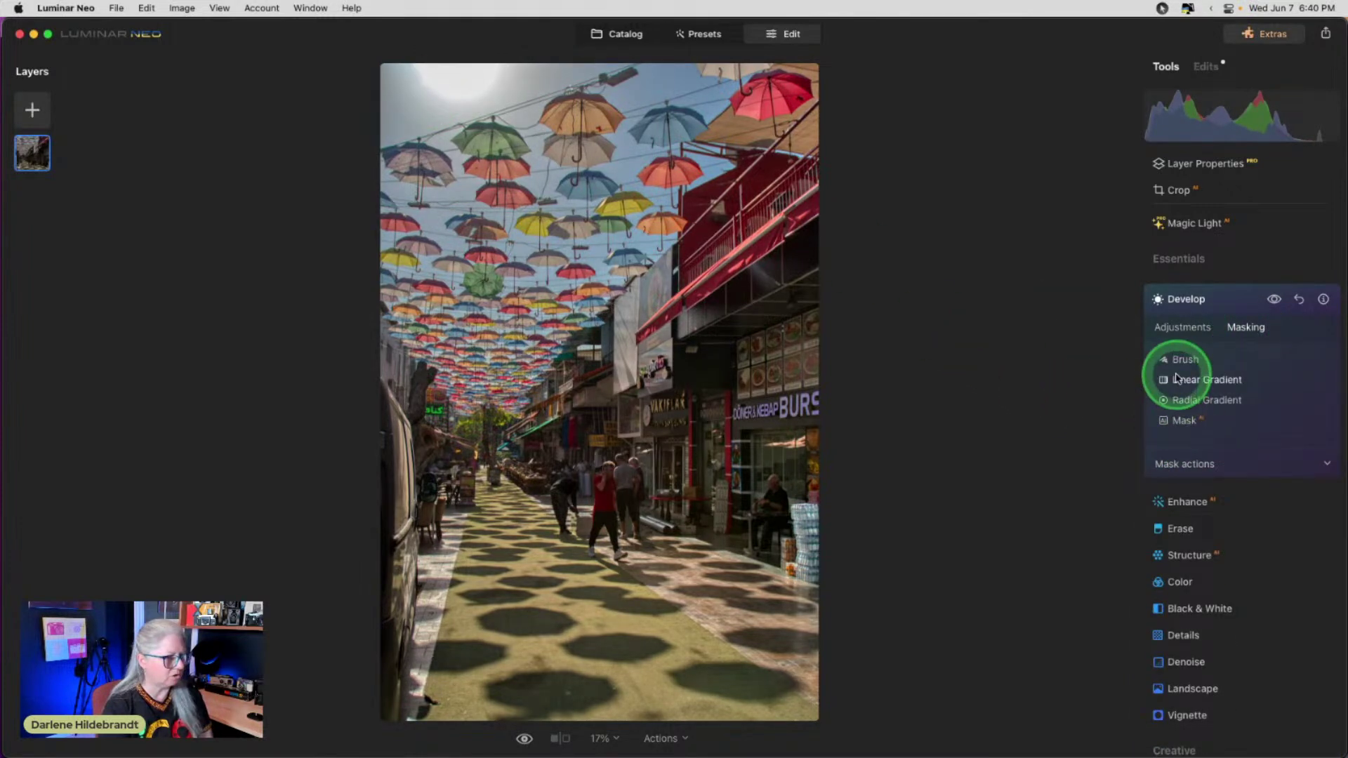
{"action": "left_click", "coordinate": [1193, 384]}
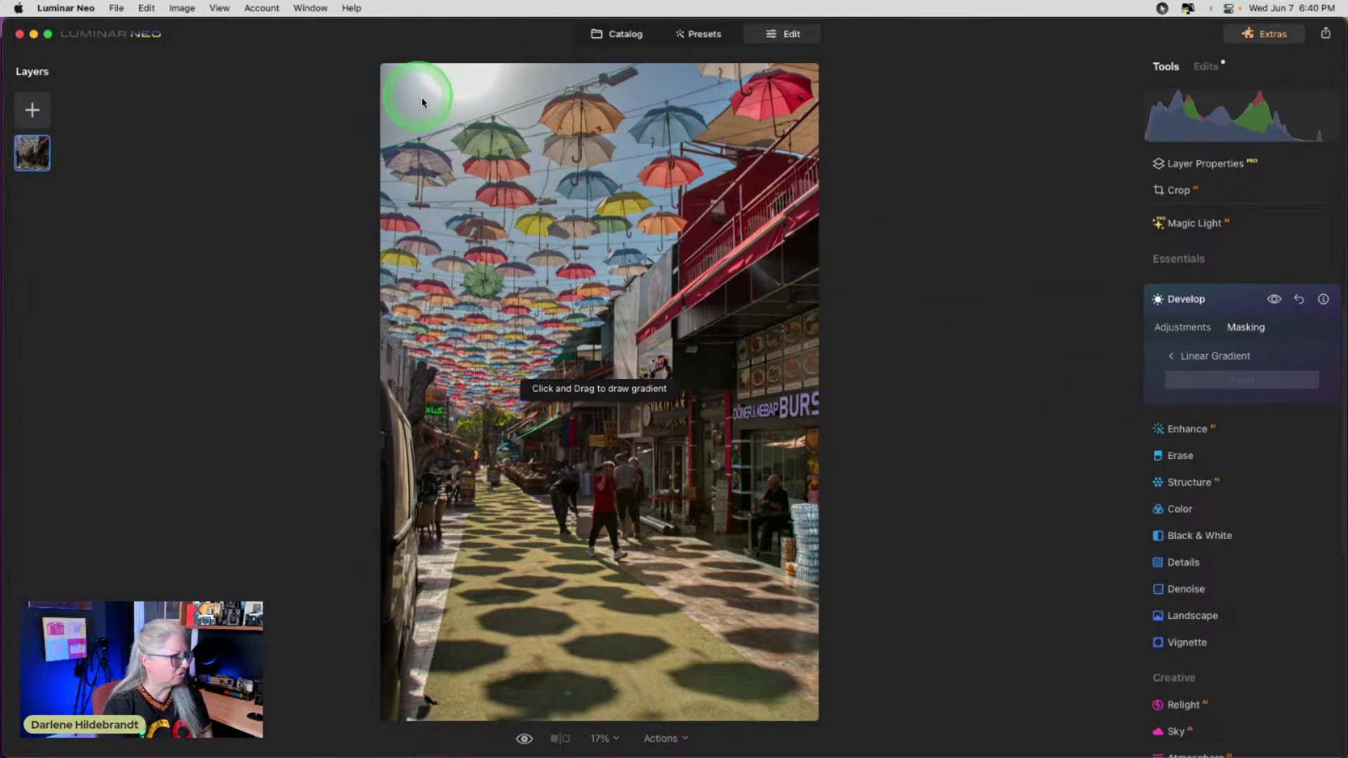
{"action": "left_click_drag", "start_coordinate": [502, 112], "coordinate": [520, 169]}
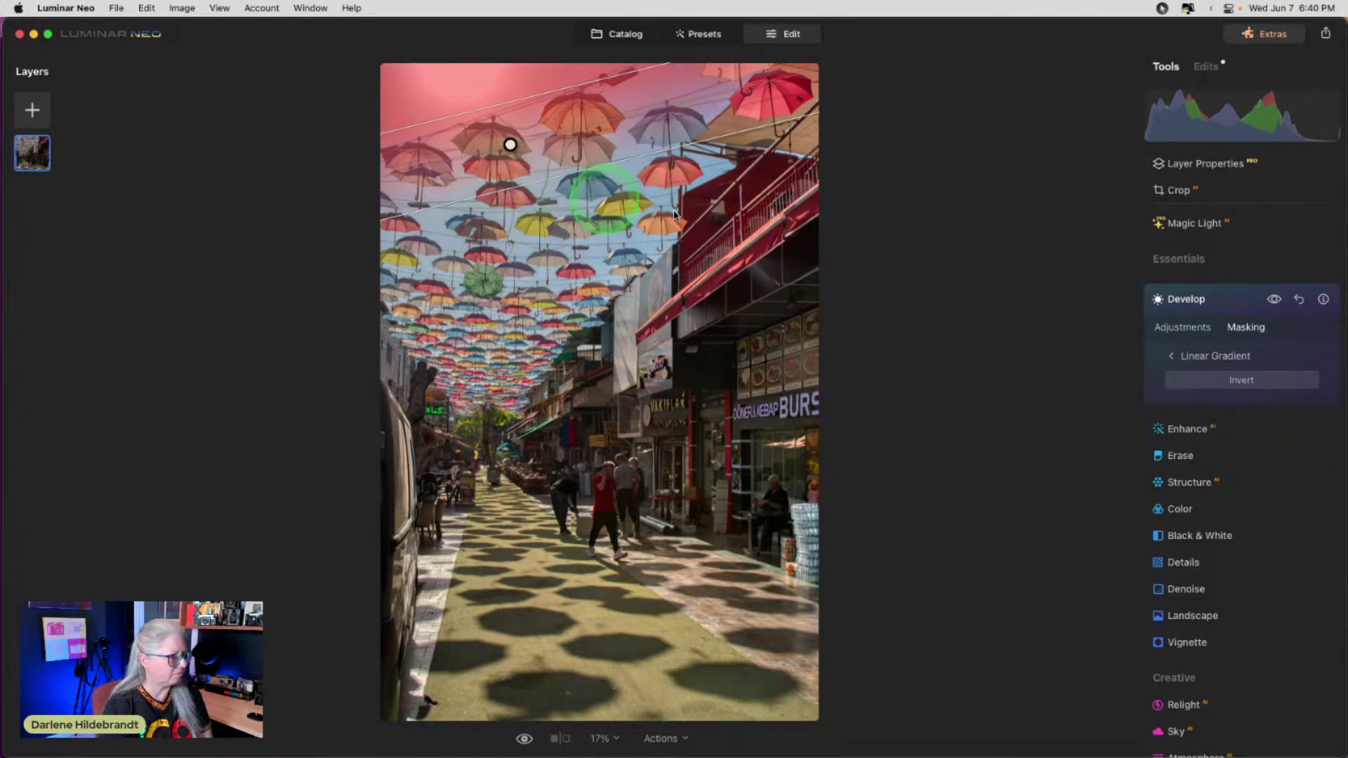
{"action": "left_click", "coordinate": [1180, 326]}
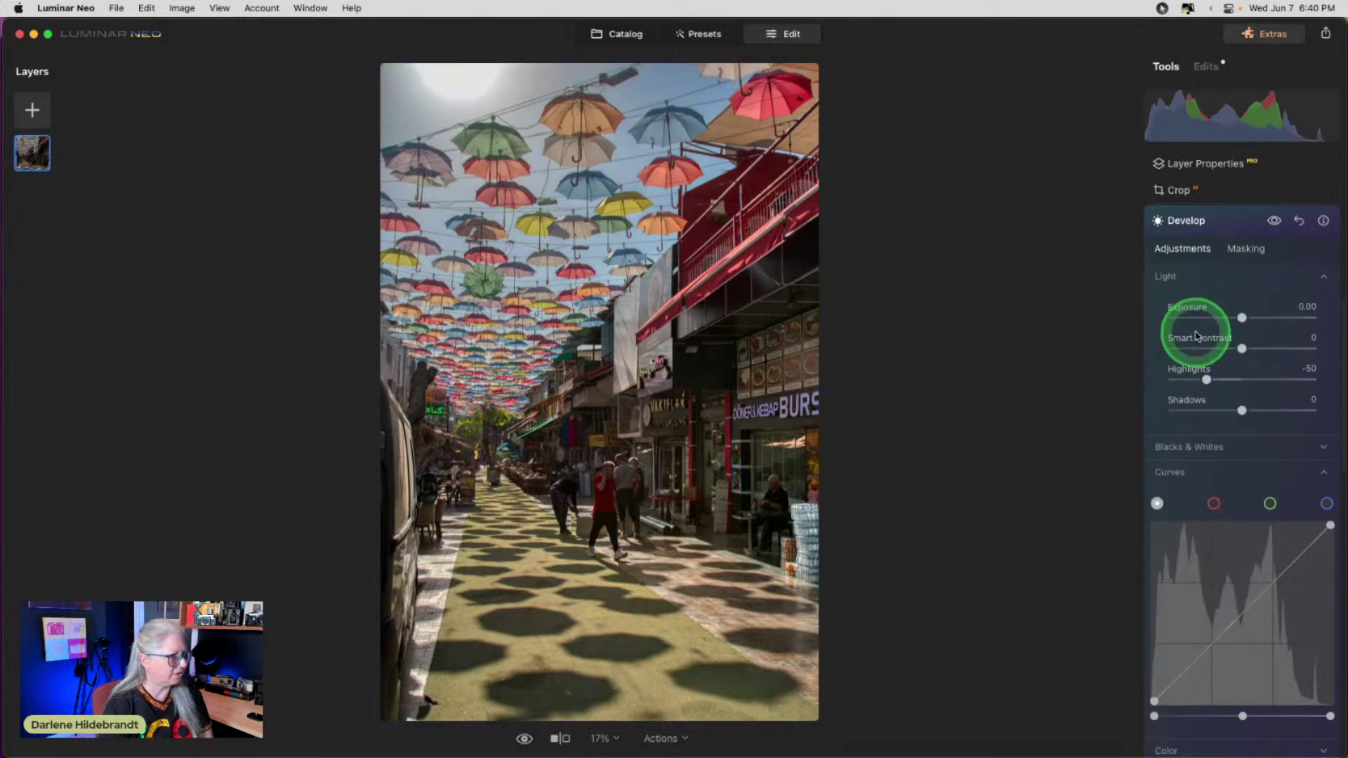
{"action": "left_click", "coordinate": [1279, 225]}
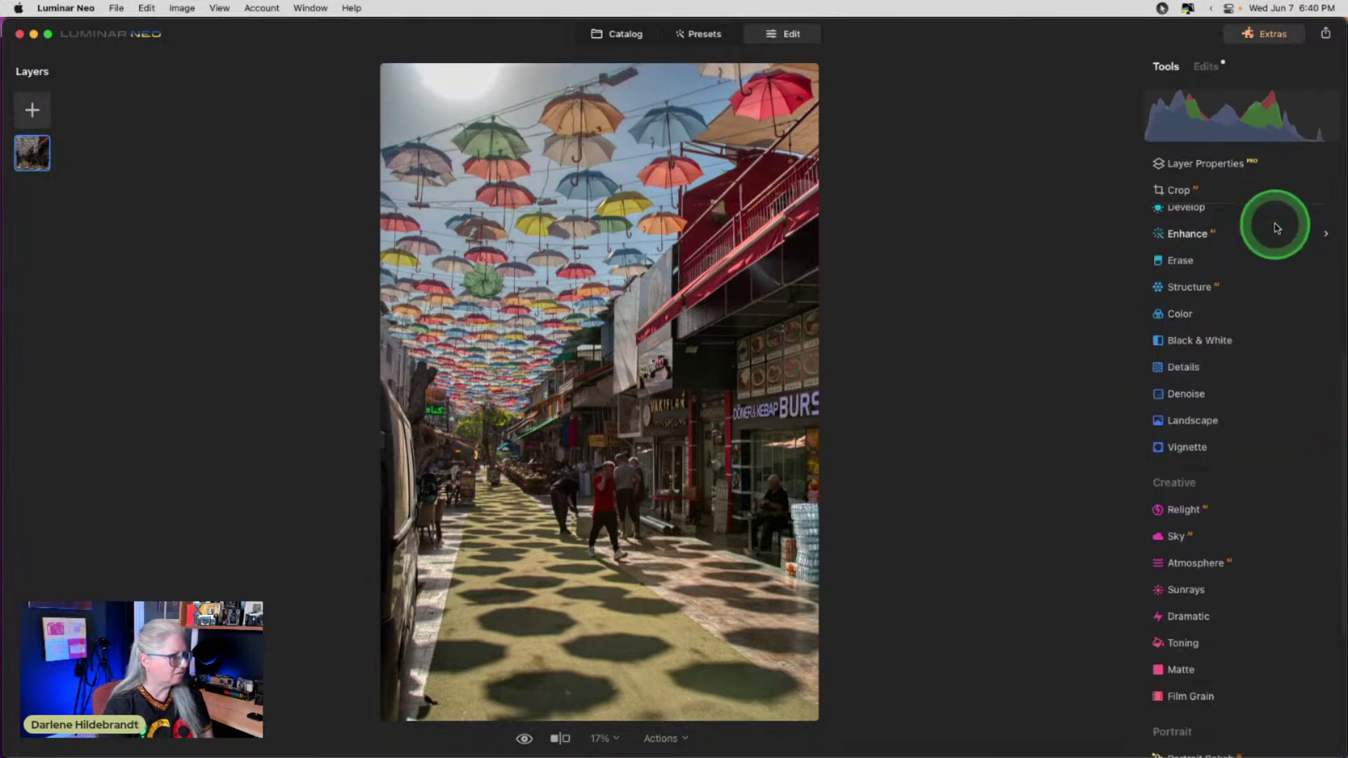
Open the latest Develop entry in the edit history and toggle its visibility to check the gradient's effect on the sky.
{"action": "left_click", "coordinate": [1204, 66]}
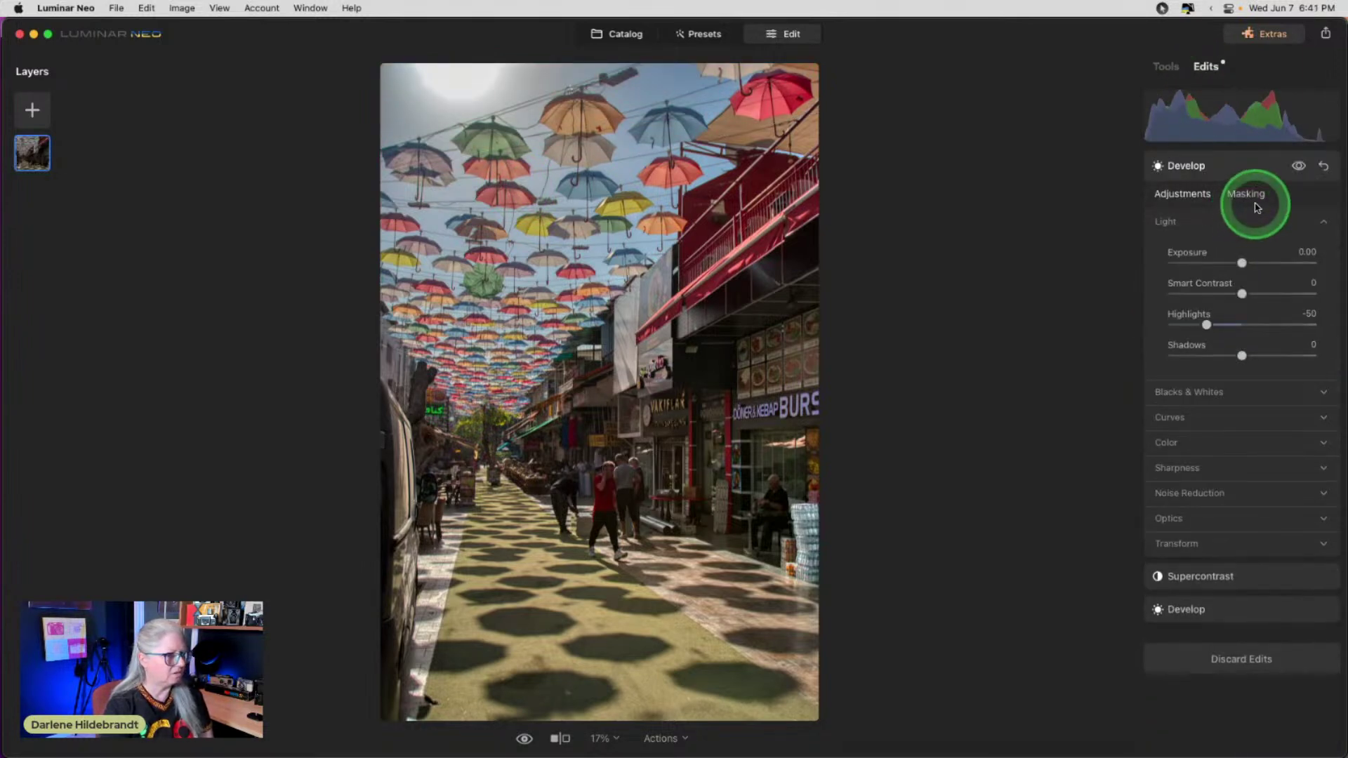
{"action": "left_click", "coordinate": [1297, 167]}
{"action": "left_click", "coordinate": [1296, 167]}
{"action": "left_click", "coordinate": [1296, 167]}
{"action": "left_click", "coordinate": [1297, 167]}
{"action": "left_click", "coordinate": [1296, 167]}
{"action": "left_click", "coordinate": [1297, 168]}
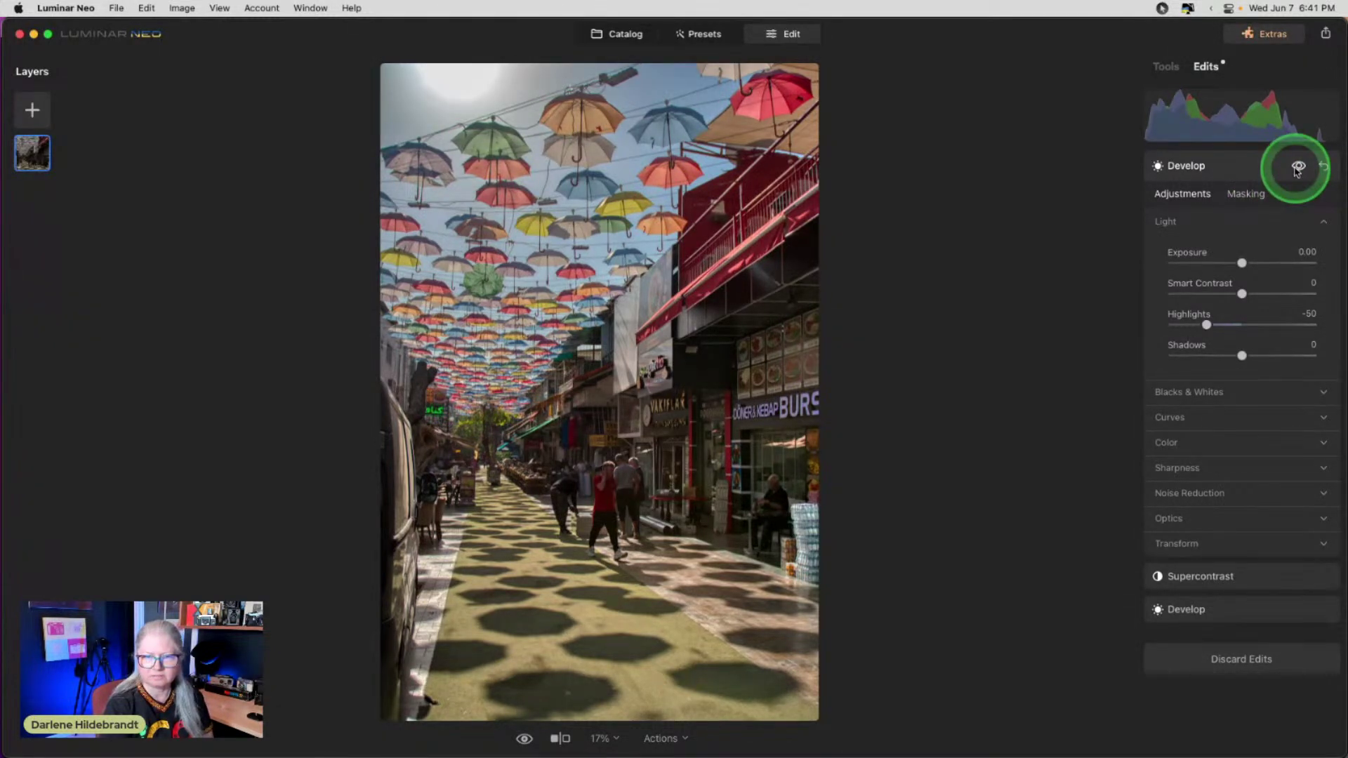
Extend the Develop mask onto the street pavement with an enlarged paint brush at Softness 67.
{"action": "left_click", "coordinate": [1245, 195]}
{"action": "left_click", "coordinate": [1184, 228]}
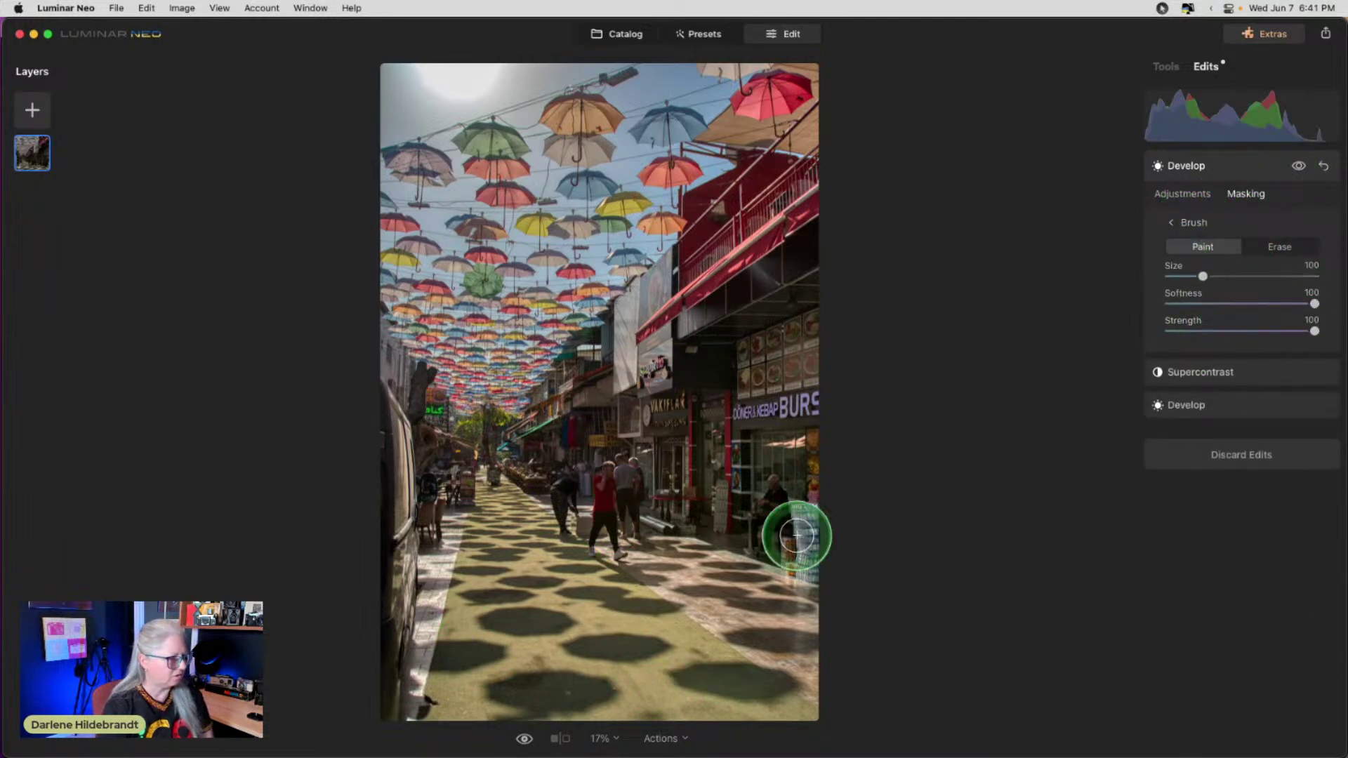
{"action": "key", "text": "bracketright"}
{"action": "key", "text": "bracketright"}
{"action": "key", "text": "bracketright"}
{"action": "key", "text": "bracketright"}
{"action": "key", "text": "bracketright"}
{"action": "key", "text": "bracketright"}
{"action": "left_click", "coordinate": [1271, 302]}
{"action": "mouse_move", "coordinate": [680, 647]}
{"action": "left_mouse_down"}
{"action": "mouse_move", "coordinate": [579, 677]}
{"action": "mouse_move", "coordinate": [741, 684]}
{"action": "mouse_move", "coordinate": [811, 657]}
{"action": "mouse_move", "coordinate": [482, 697]}
{"action": "mouse_move", "coordinate": [379, 686]}
{"action": "mouse_move", "coordinate": [589, 700]}
{"action": "mouse_move", "coordinate": [672, 667]}
{"action": "mouse_move", "coordinate": [488, 686]}
{"action": "mouse_move", "coordinate": [432, 654]}
{"action": "mouse_move", "coordinate": [415, 596]}
{"action": "mouse_move", "coordinate": [441, 641]}
{"action": "mouse_move", "coordinate": [472, 657]}
{"action": "mouse_move", "coordinate": [466, 592]}
{"action": "mouse_move", "coordinate": [539, 657]}
{"action": "mouse_move", "coordinate": [735, 665]}
{"action": "mouse_move", "coordinate": [456, 667]}
{"action": "mouse_move", "coordinate": [780, 656]}
{"action": "mouse_move", "coordinate": [521, 671]}
{"action": "mouse_move", "coordinate": [505, 615]}
{"action": "mouse_move", "coordinate": [496, 641]}
{"action": "left_mouse_up"}
Reduce the mask brush to Size 196 with Strength 74 and paint across the sunlit pavement toward the shop side.
{"action": "key", "text": "bracketleft"}
{"action": "key", "text": "bracketleft"}
{"action": "key", "text": "bracketleft"}
{"action": "left_click_drag", "start_coordinate": [1247, 330], "coordinate": [1277, 331]}
{"action": "mouse_move", "coordinate": [752, 617]}
{"action": "left_mouse_down"}
{"action": "mouse_move", "coordinate": [729, 652]}
{"action": "mouse_move", "coordinate": [447, 659]}
{"action": "mouse_move", "coordinate": [768, 671]}
{"action": "mouse_move", "coordinate": [561, 673]}
{"action": "mouse_move", "coordinate": [379, 559]}
{"action": "mouse_move", "coordinate": [425, 608]}
{"action": "mouse_move", "coordinate": [856, 671]}
{"action": "mouse_move", "coordinate": [519, 649]}
{"action": "left_mouse_up"}
{"action": "mouse_move", "coordinate": [805, 596]}
{"action": "left_mouse_down"}
{"action": "mouse_move", "coordinate": [821, 520]}
{"action": "mouse_move", "coordinate": [838, 576]}
{"action": "left_mouse_up"}
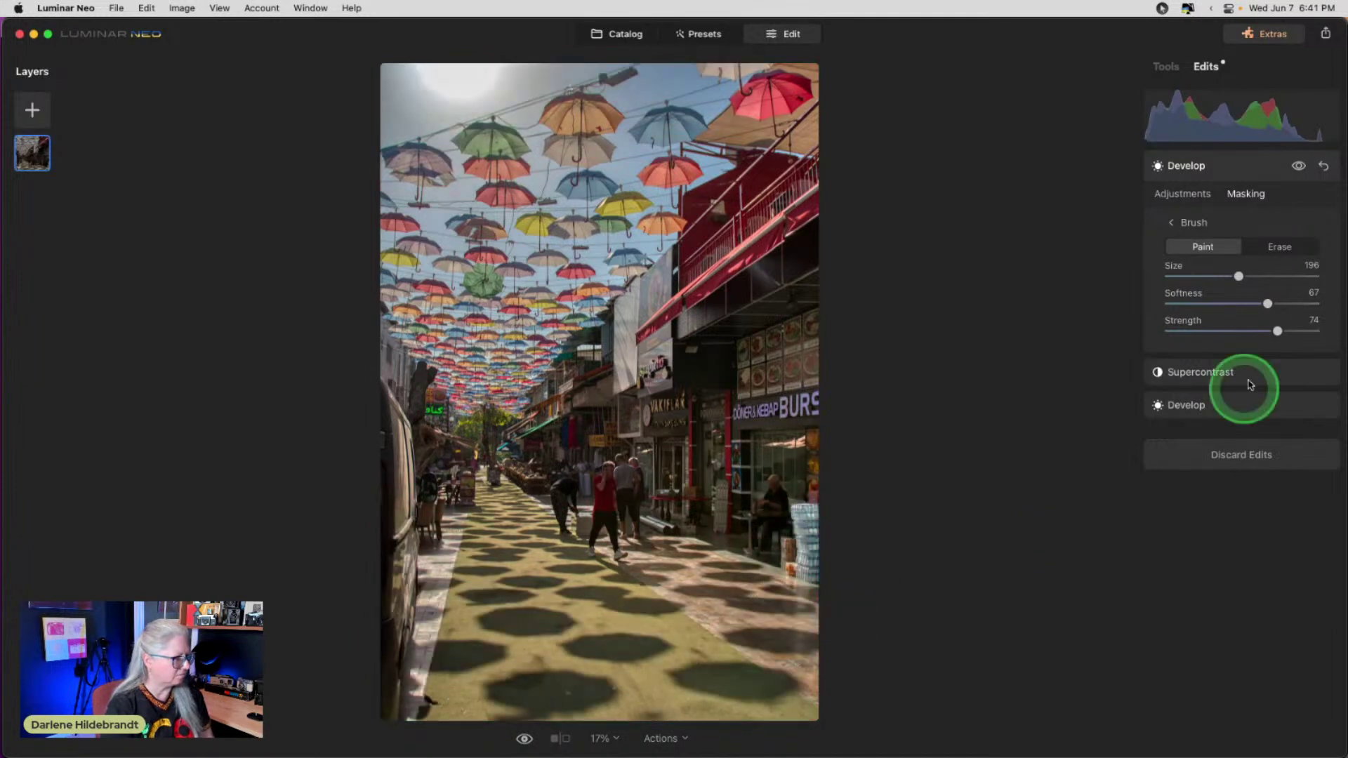
Return to the Develop adjustments and toggle their visibility to compare the painted pavement before and after.
{"action": "left_click", "coordinate": [1185, 217]}
{"action": "left_click", "coordinate": [1182, 192]}
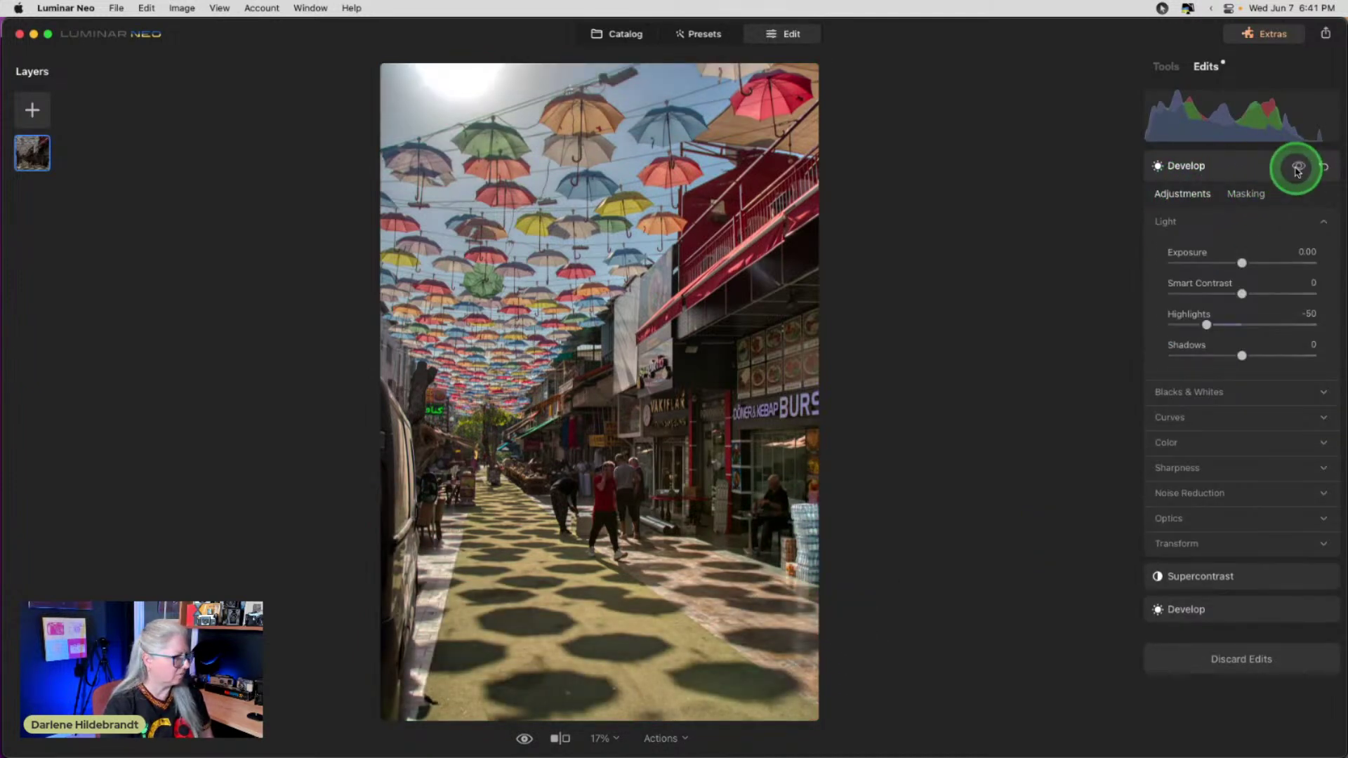
{"action": "left_click", "coordinate": [1297, 168]}
{"action": "left_click", "coordinate": [1298, 169]}
{"action": "left_click", "coordinate": [1298, 168]}
{"action": "left_click", "coordinate": [1297, 168]}
{"action": "left_click", "coordinate": [1298, 169]}
Set the masked Develop adjustment's Exposure to -0.37, Highlights to -54 and Temperature to -14, and collapse it.
{"action": "left_click_drag", "start_coordinate": [1242, 263], "coordinate": [1236, 263]}
{"action": "left_click", "coordinate": [1207, 325]}
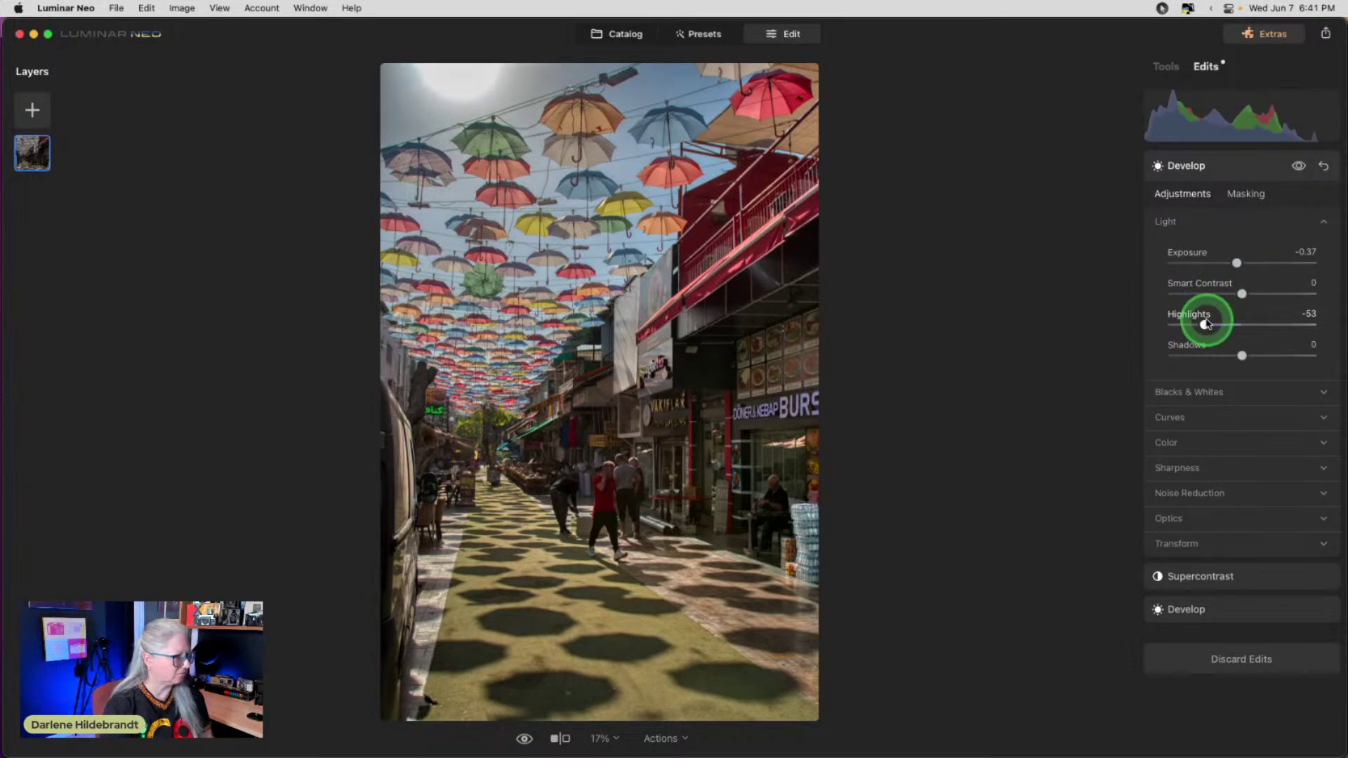
{"action": "left_click", "coordinate": [1176, 444]}
{"action": "left_click_drag", "start_coordinate": [1237, 507], "coordinate": [1230, 507]}
{"action": "left_click", "coordinate": [496, 153]}
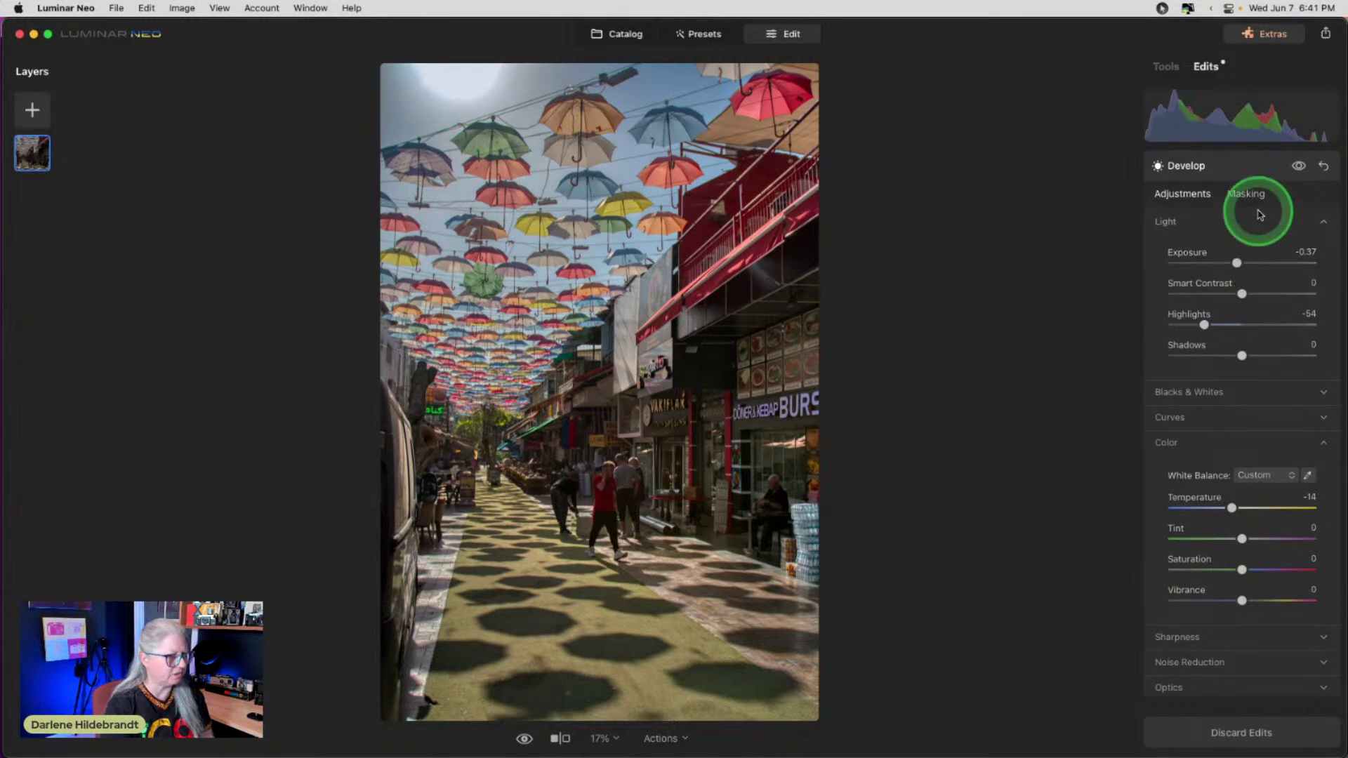
{"action": "left_click", "coordinate": [1230, 172]}
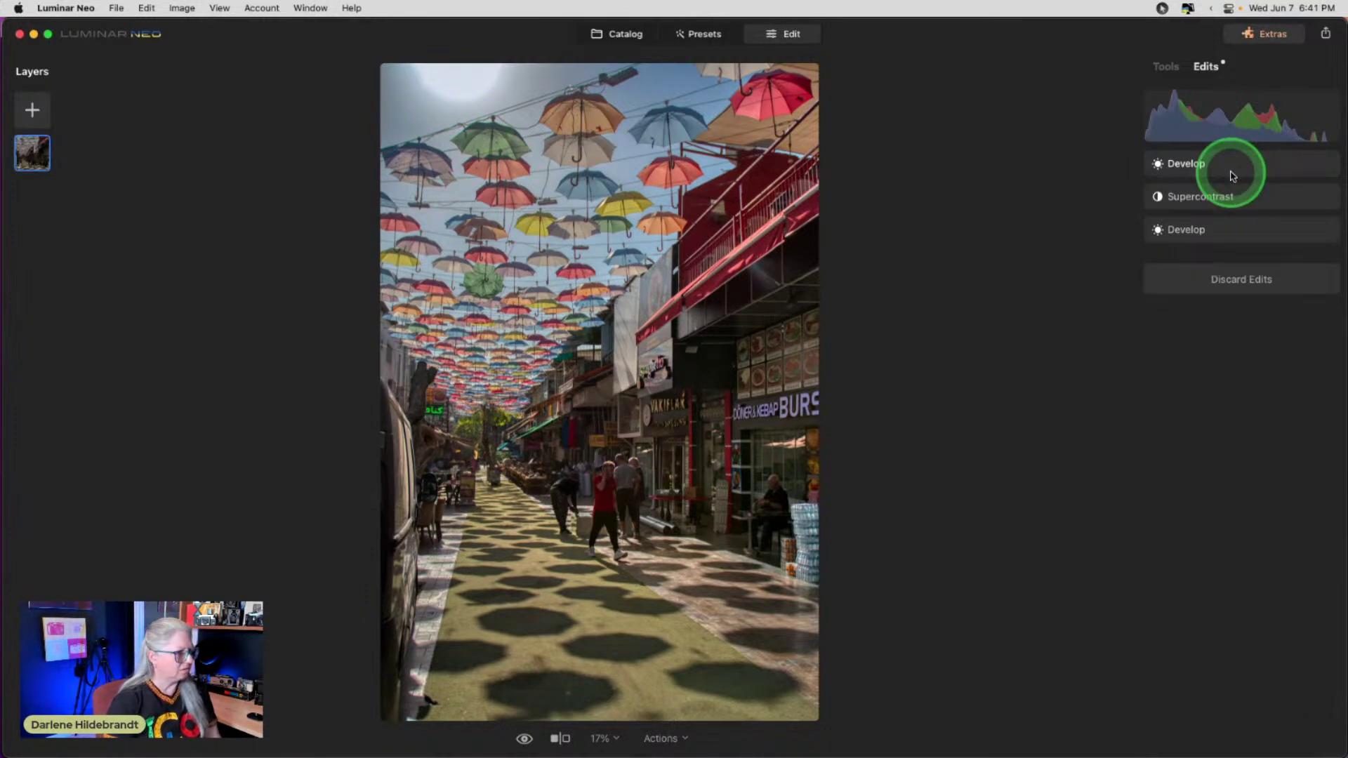
Add a Vignette to the umbrella photo with Amount -80.
{"action": "left_click", "coordinate": [1165, 66]}
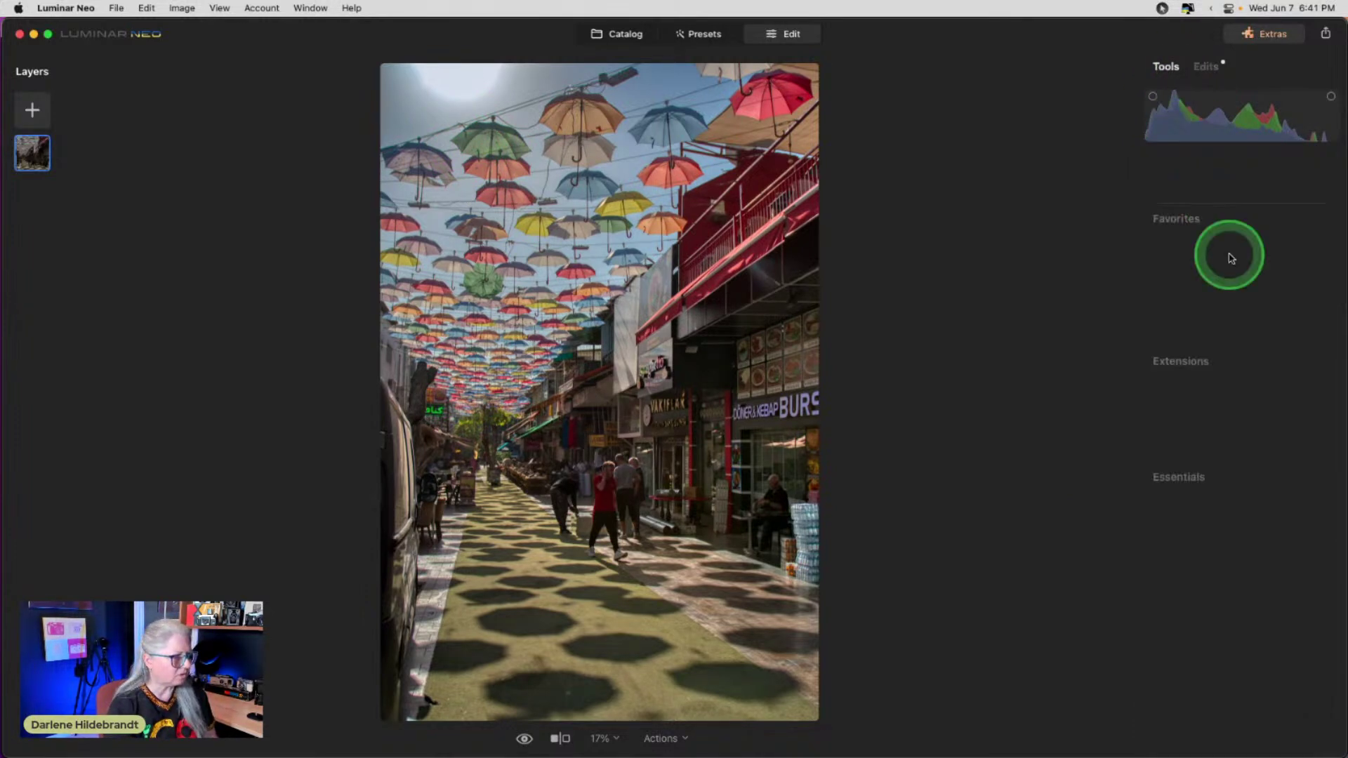
{"action": "scroll", "coordinate": [1236, 351], "scroll_direction": "down", "scroll_amount": 15}
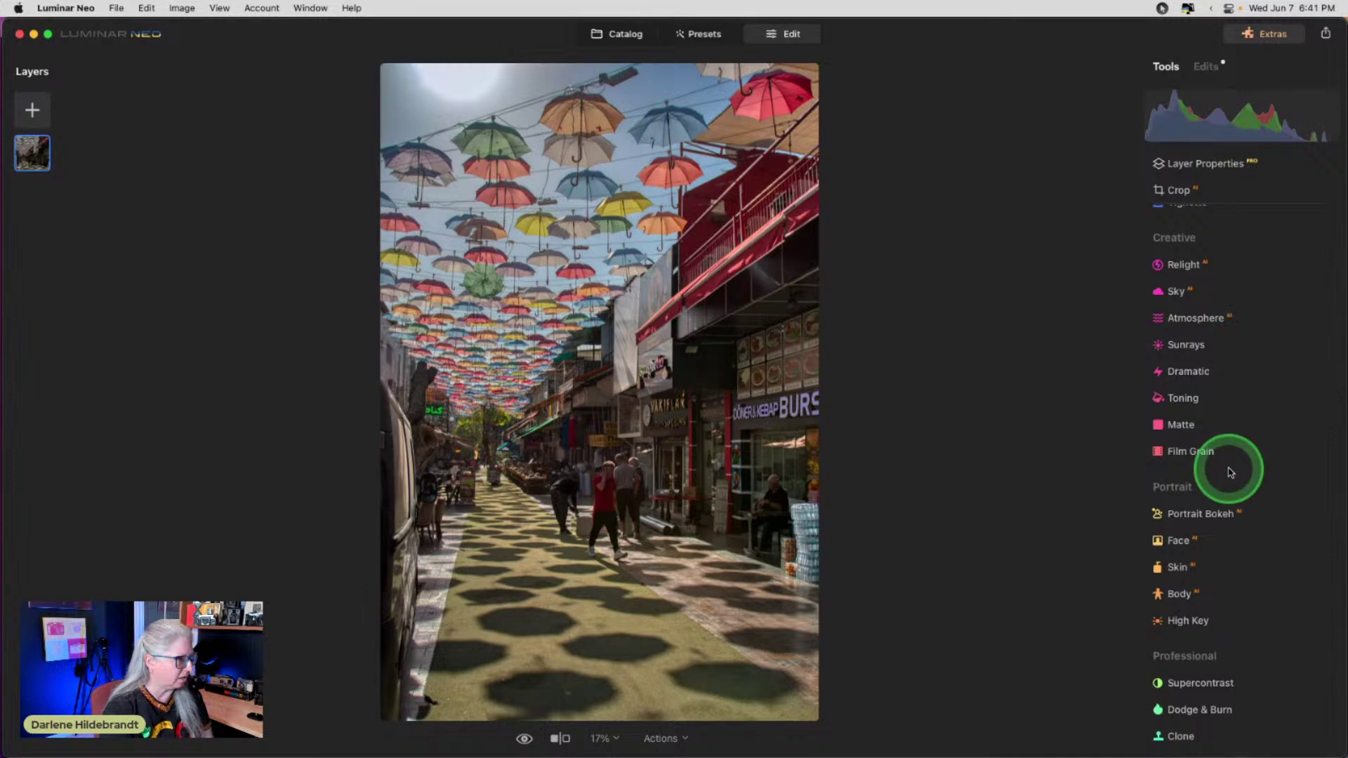
{"action": "left_click", "coordinate": [1193, 709]}
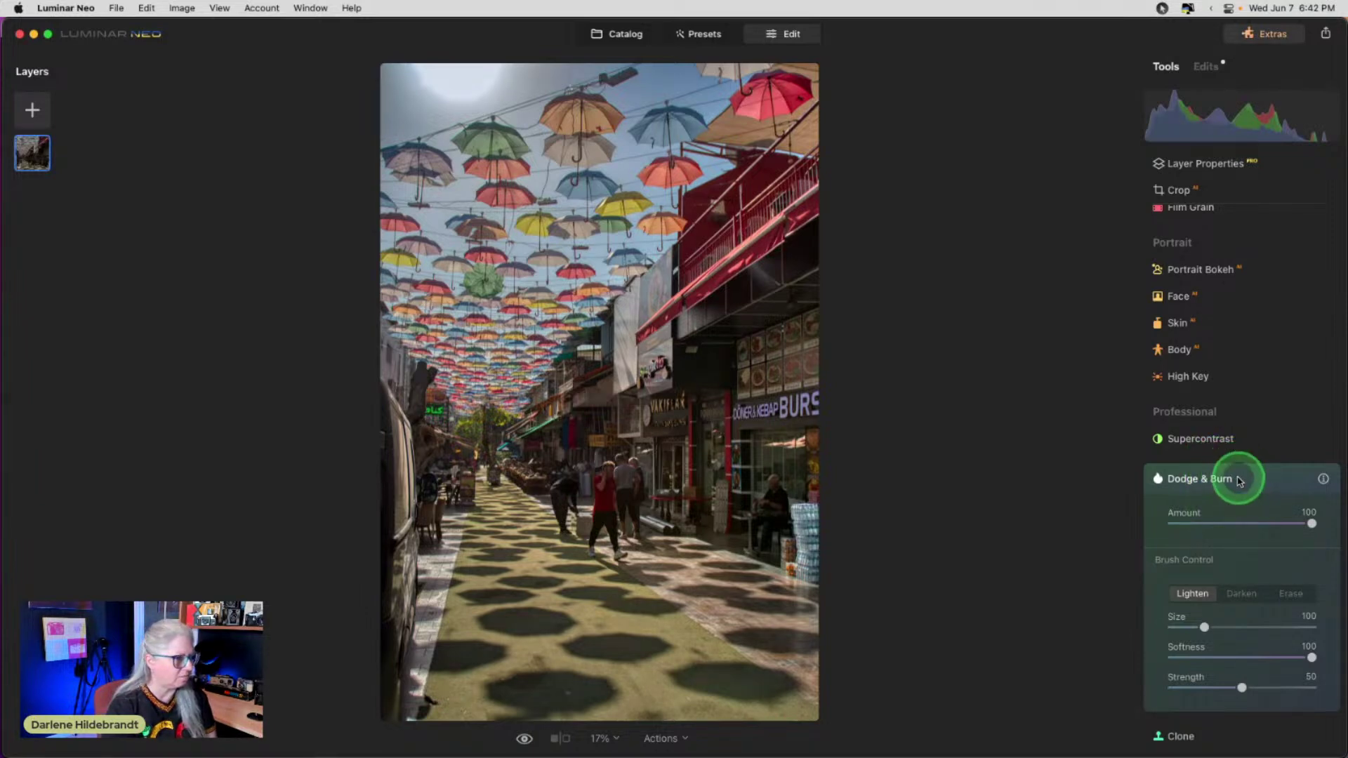
{"action": "left_click", "coordinate": [1239, 481]}
{"action": "scroll", "coordinate": [1236, 475], "scroll_direction": "up", "scroll_amount": 2}
{"action": "left_click", "coordinate": [1211, 532]}
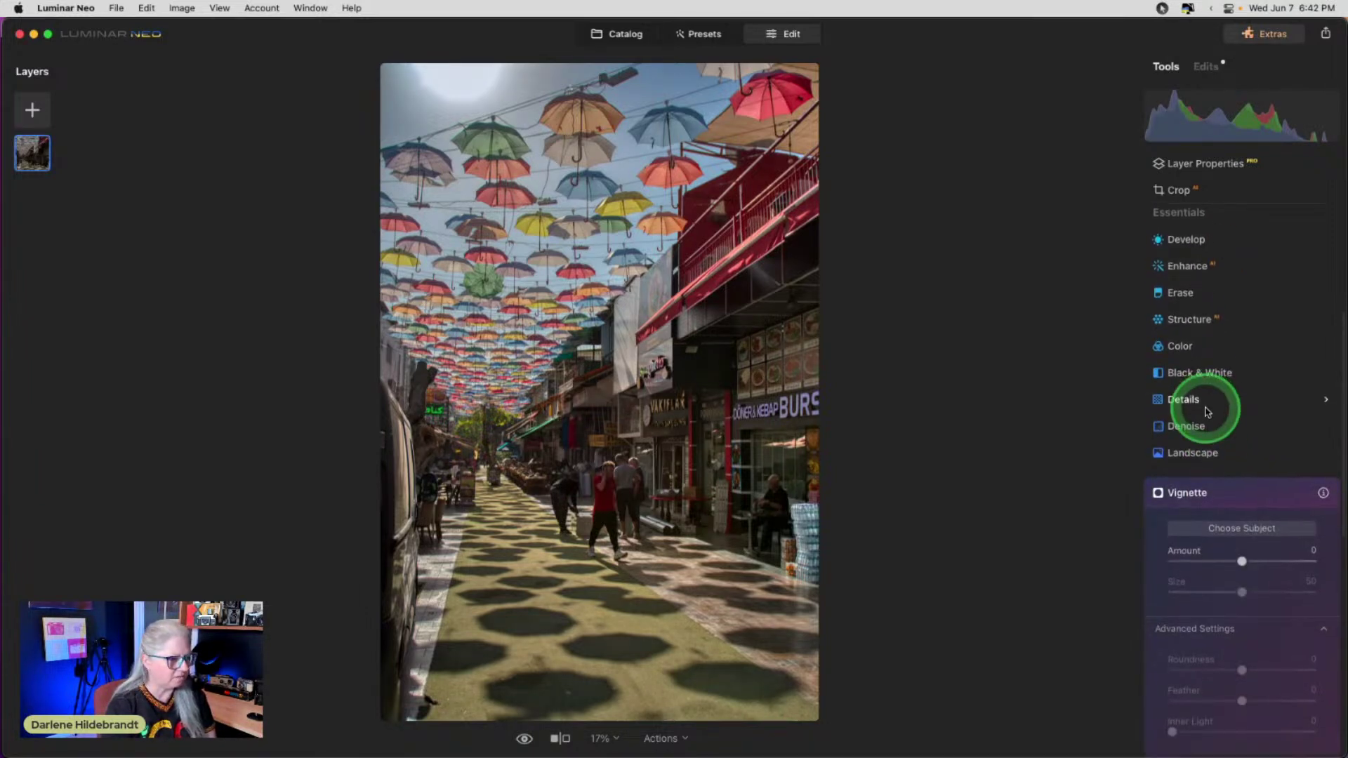
{"action": "scroll", "coordinate": [1207, 412], "scroll_direction": "down", "scroll_amount": 3}
{"action": "left_click_drag", "start_coordinate": [1241, 429], "coordinate": [1185, 428]}
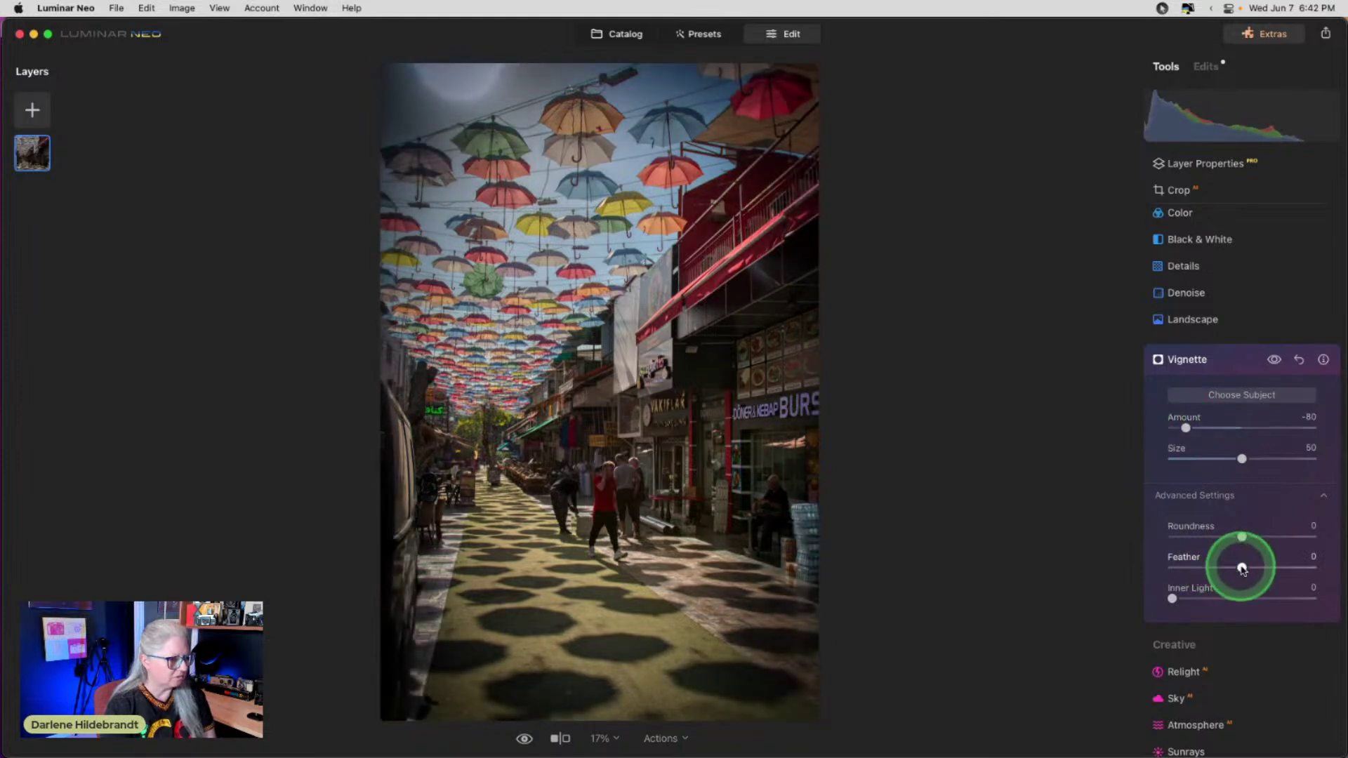
Lower the Vignette's Feather to -100 to reveal its edge, and set Size to 34 and Roundness to 3.
{"action": "left_click_drag", "start_coordinate": [1239, 567], "coordinate": [1100, 555]}
{"action": "left_click_drag", "start_coordinate": [1242, 458], "coordinate": [1223, 459]}
{"action": "left_click", "coordinate": [1239, 537]}
{"action": "left_click_drag", "start_coordinate": [1246, 538], "coordinate": [1241, 537]}
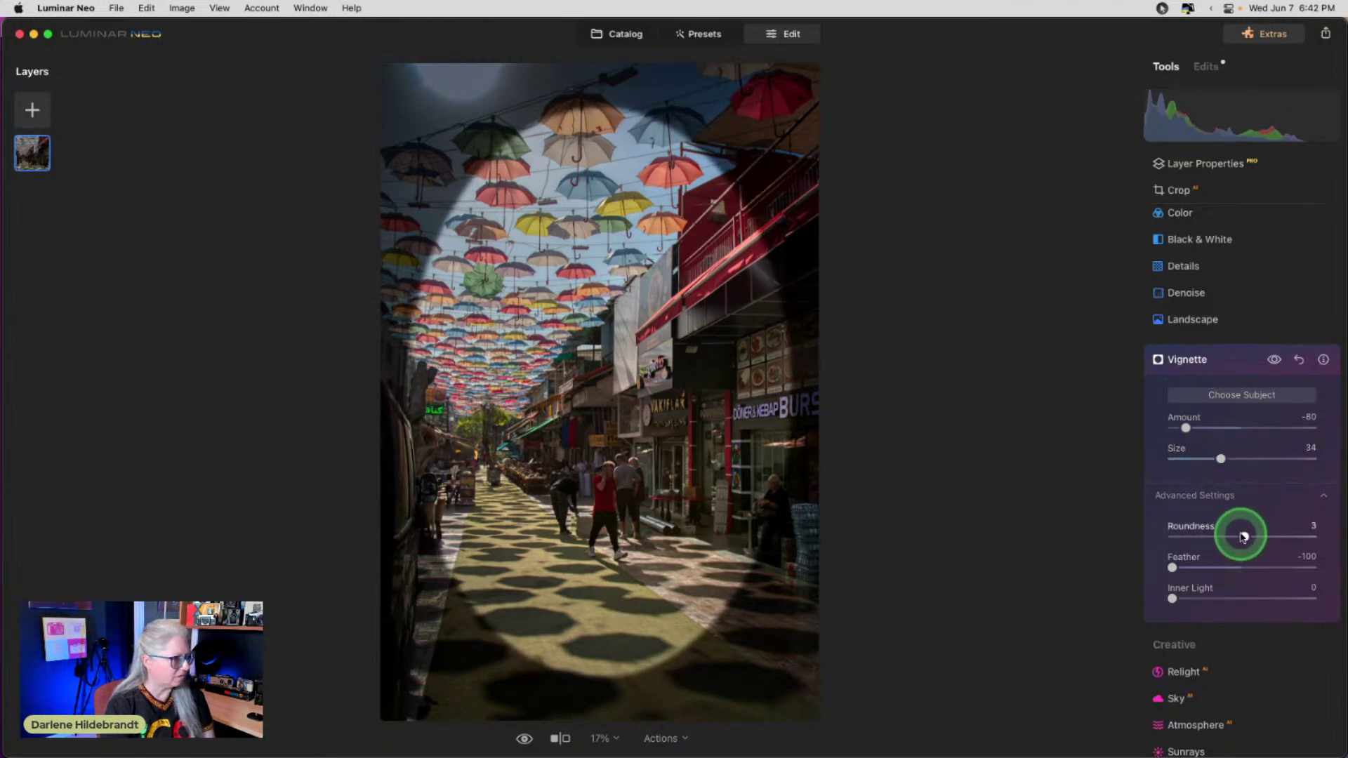
Soften the Vignette with Feather 77, ease its Amount to -59, and collapse the tool.
{"action": "left_click", "coordinate": [1184, 563]}
{"action": "left_click_drag", "start_coordinate": [1171, 568], "coordinate": [1288, 565]}
{"action": "left_click", "coordinate": [1241, 536]}
{"action": "left_click_drag", "start_coordinate": [1185, 428], "coordinate": [1205, 426]}
{"action": "left_click", "coordinate": [1196, 660]}
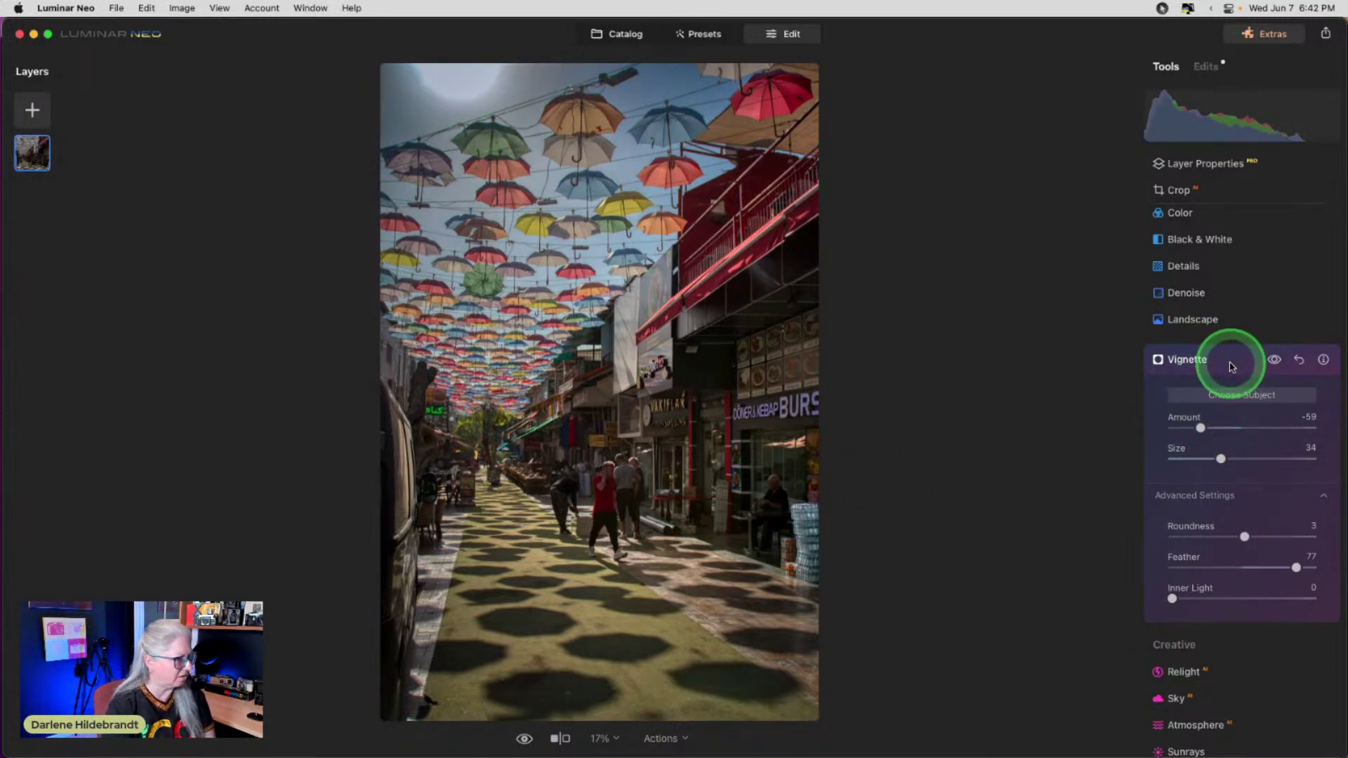
{"action": "left_click", "coordinate": [1230, 363]}
Try a cooler Temperature of -33 in the masked Develop edit and view it together with the vignette.
{"action": "left_click", "coordinate": [1206, 68]}
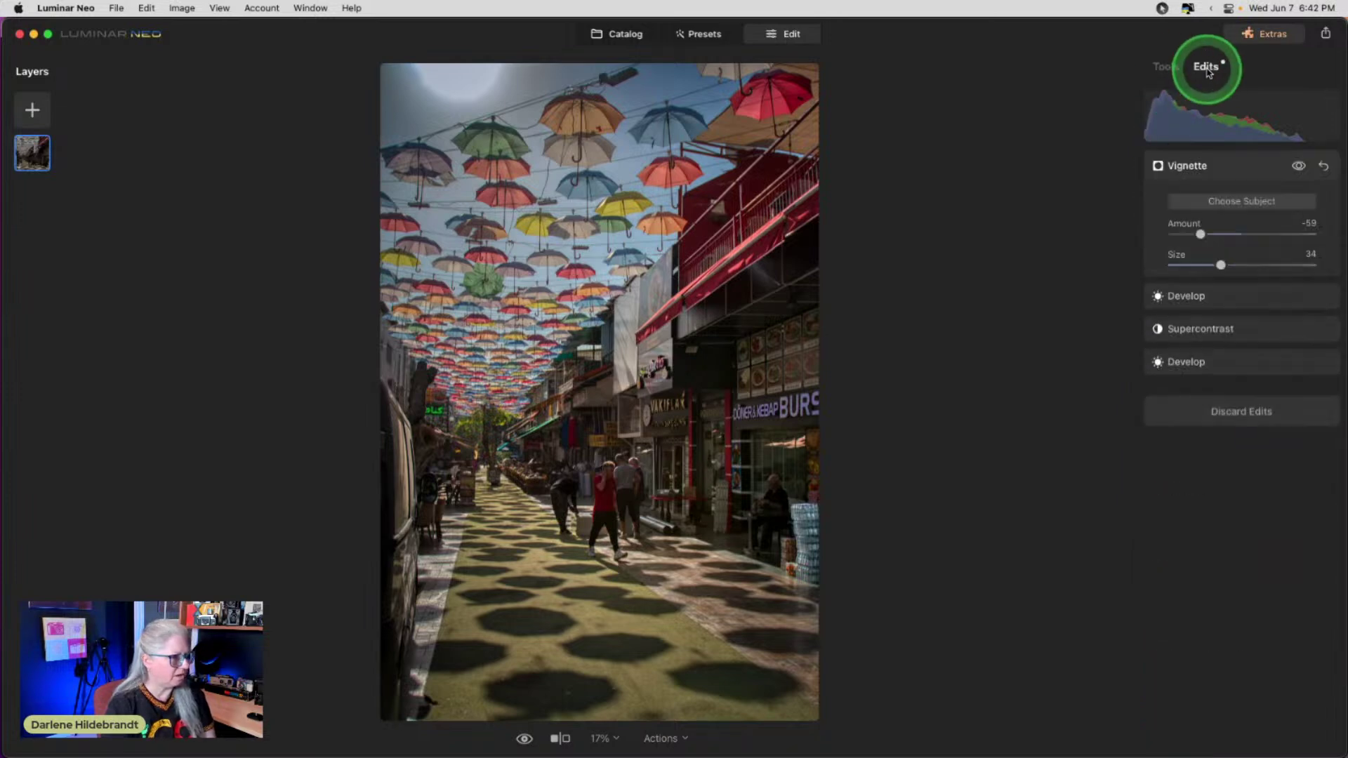
{"action": "left_click", "coordinate": [1224, 336]}
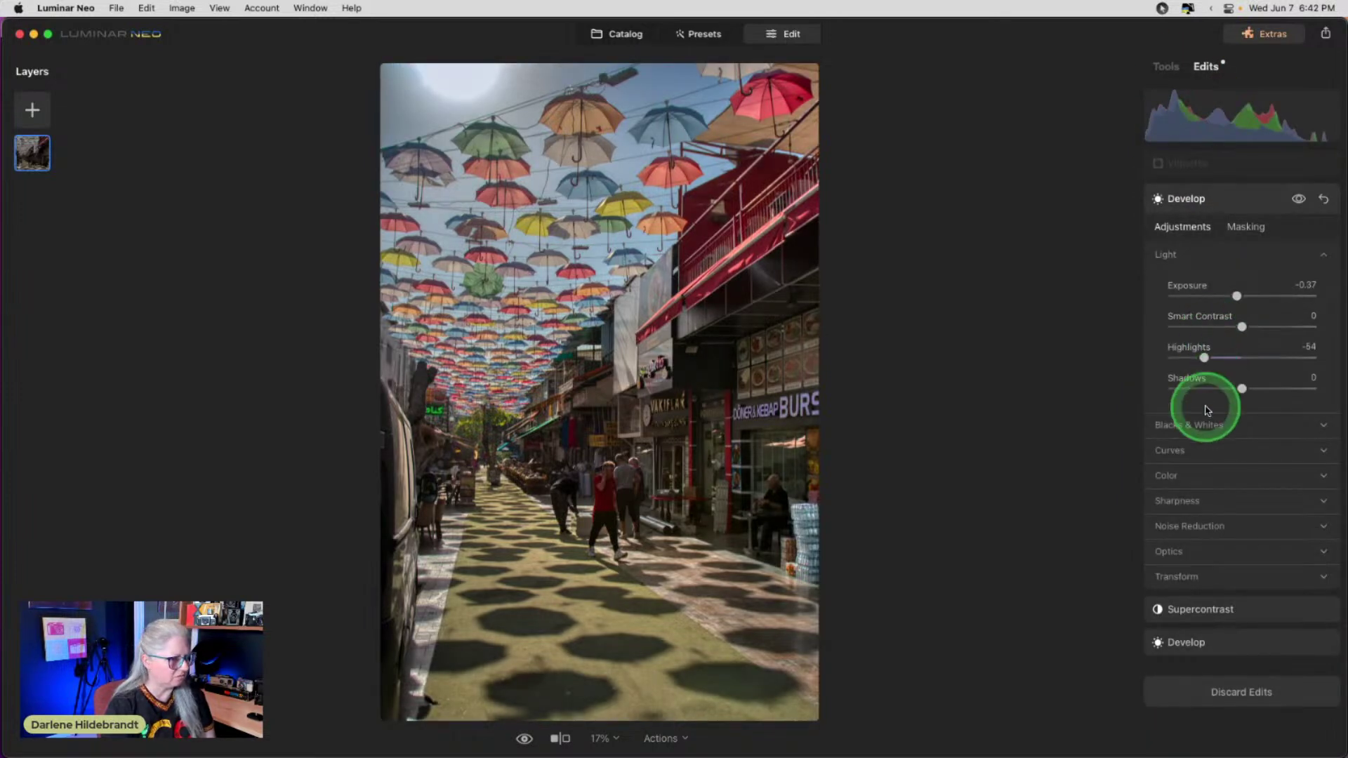
{"action": "left_click", "coordinate": [1188, 475]}
{"action": "left_click_drag", "start_coordinate": [1241, 541], "coordinate": [1218, 540]}
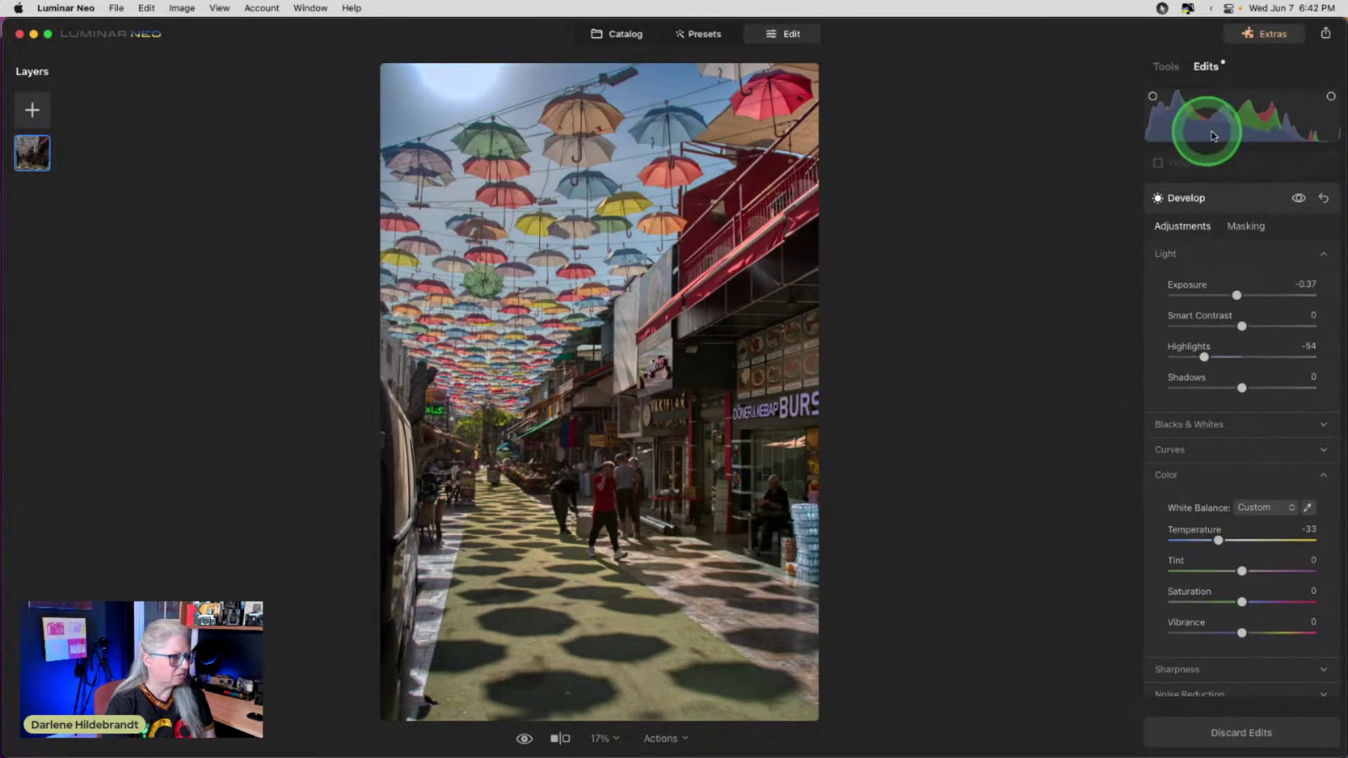
{"action": "left_click", "coordinate": [1237, 161]}
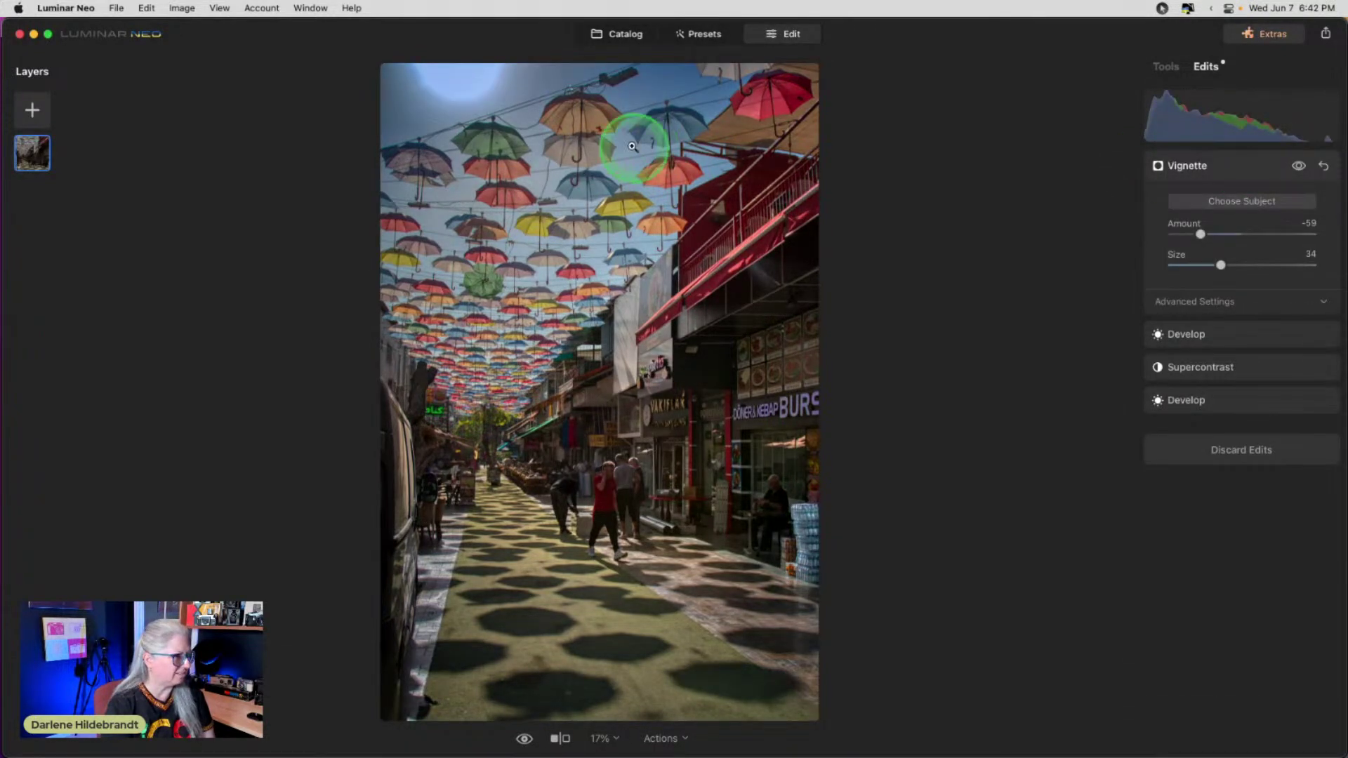
Warm the masked Develop edit to Temperature 7 with Tint 10, checking the result with the vignette applied.
{"action": "left_click", "coordinate": [1218, 336]}
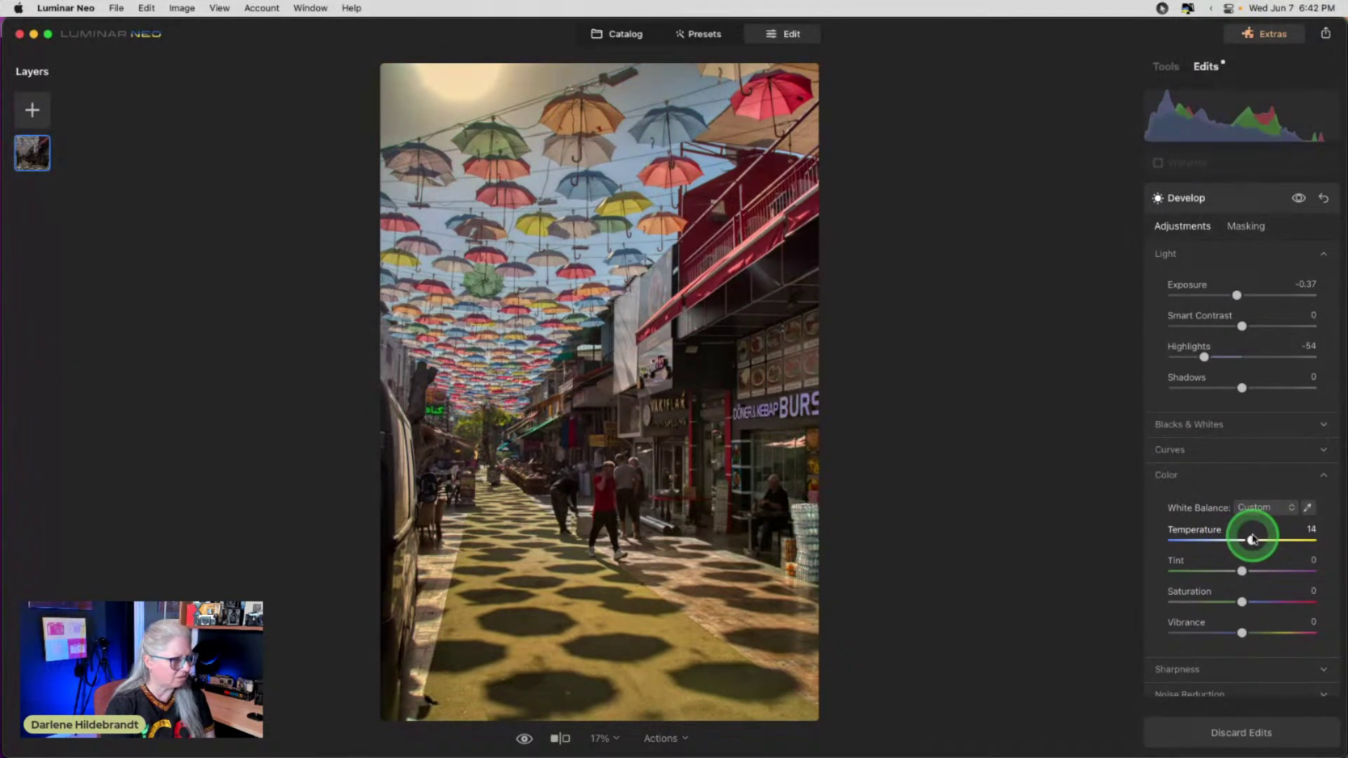
{"action": "left_click", "coordinate": [1237, 165]}
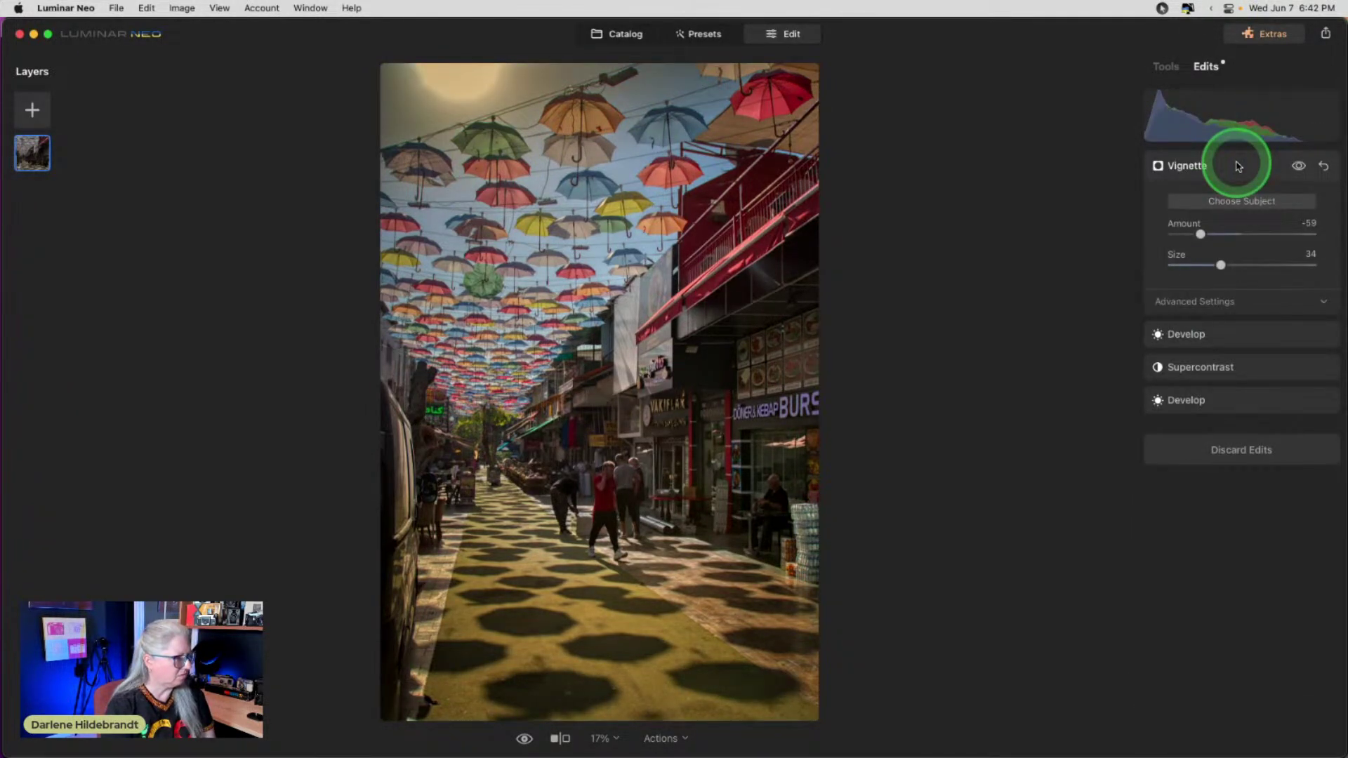
{"action": "left_click", "coordinate": [1222, 336]}
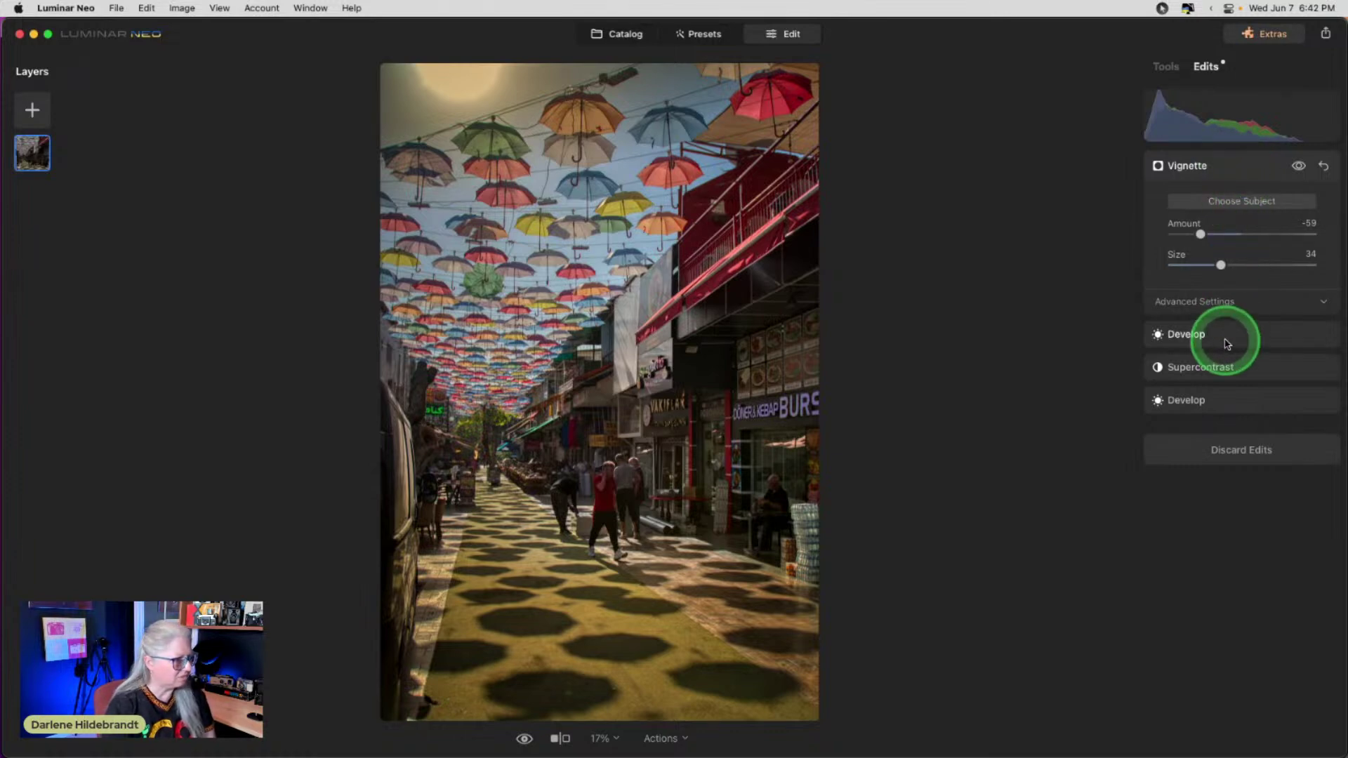
{"action": "left_click", "coordinate": [1251, 541]}
{"action": "left_click", "coordinate": [1240, 572]}
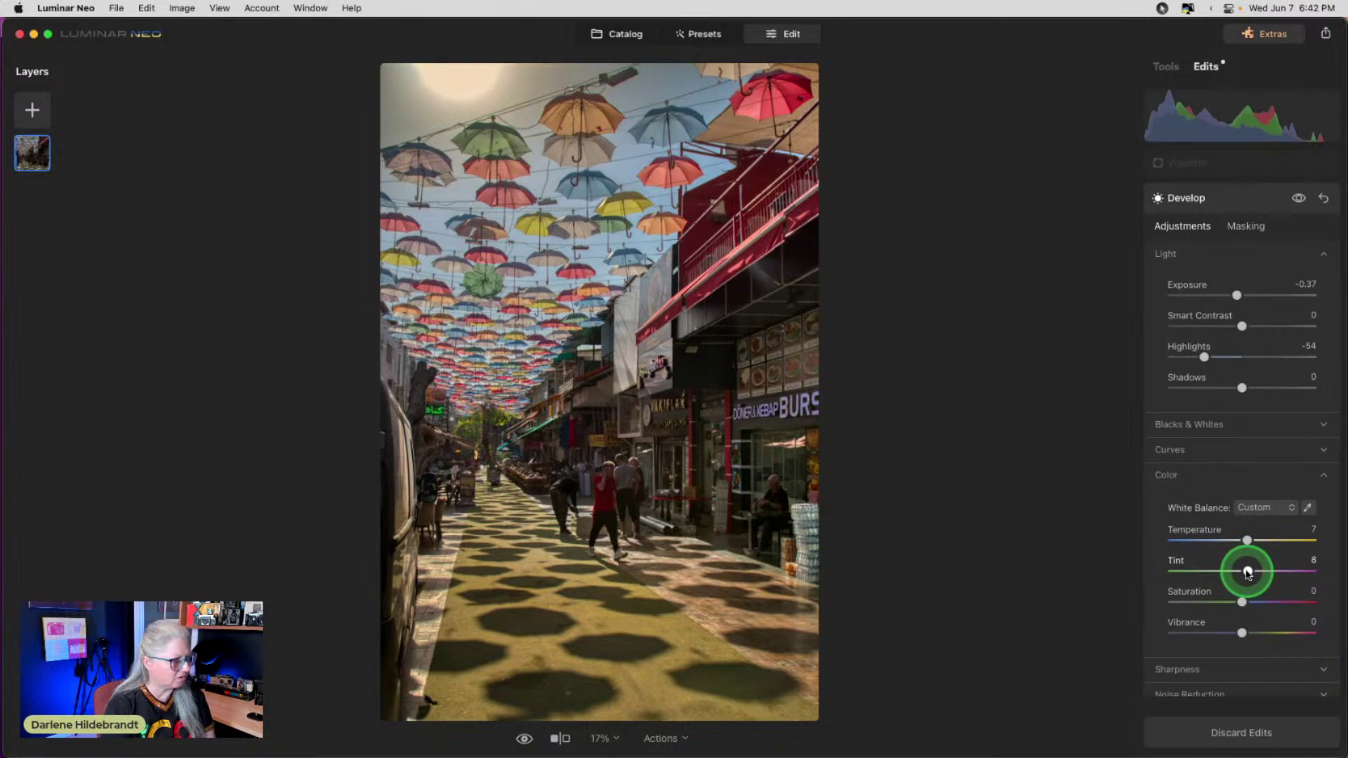
{"action": "left_click", "coordinate": [1222, 166]}
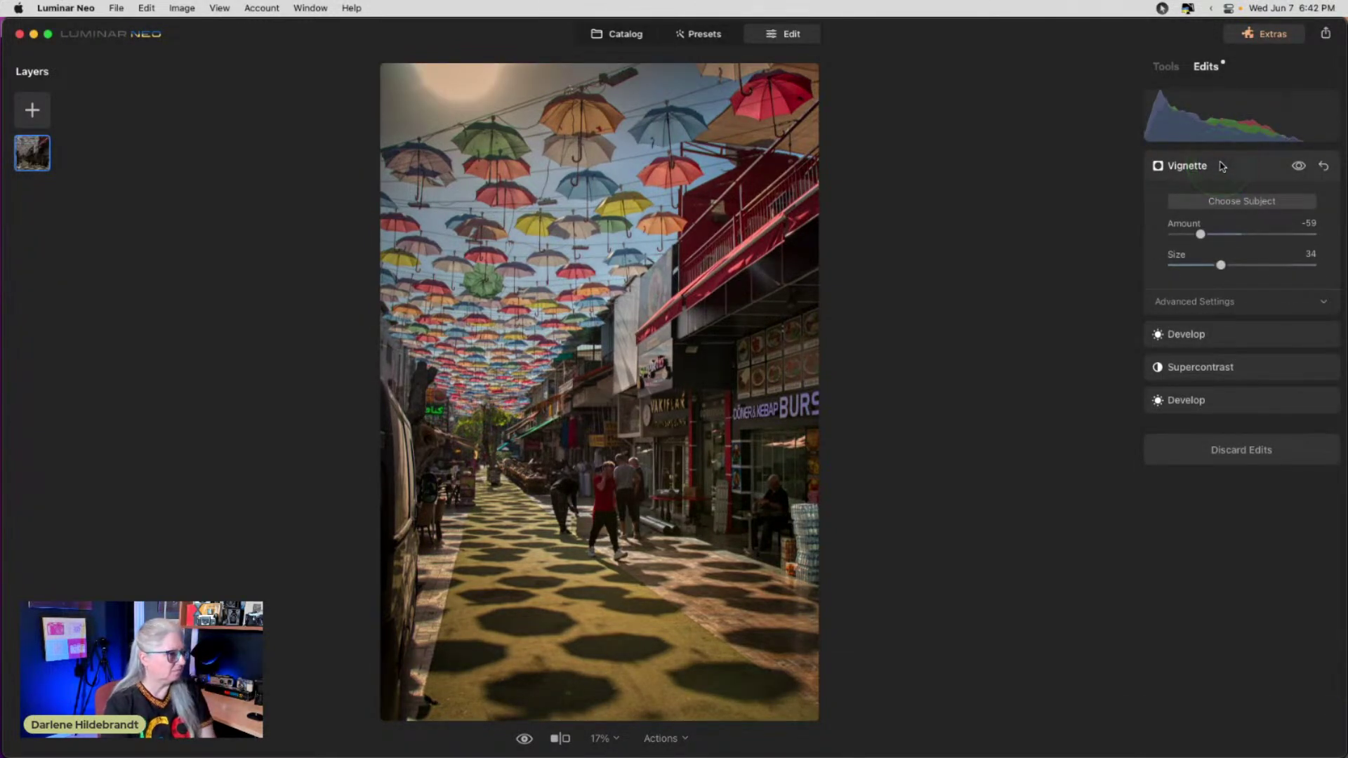
Raise the masked Develop edit's Exposure to -0.16 and return to the vignette edit.
{"action": "left_click", "coordinate": [1218, 332]}
{"action": "left_click_drag", "start_coordinate": [1228, 294], "coordinate": [1239, 295]}
{"action": "left_click", "coordinate": [1202, 358]}
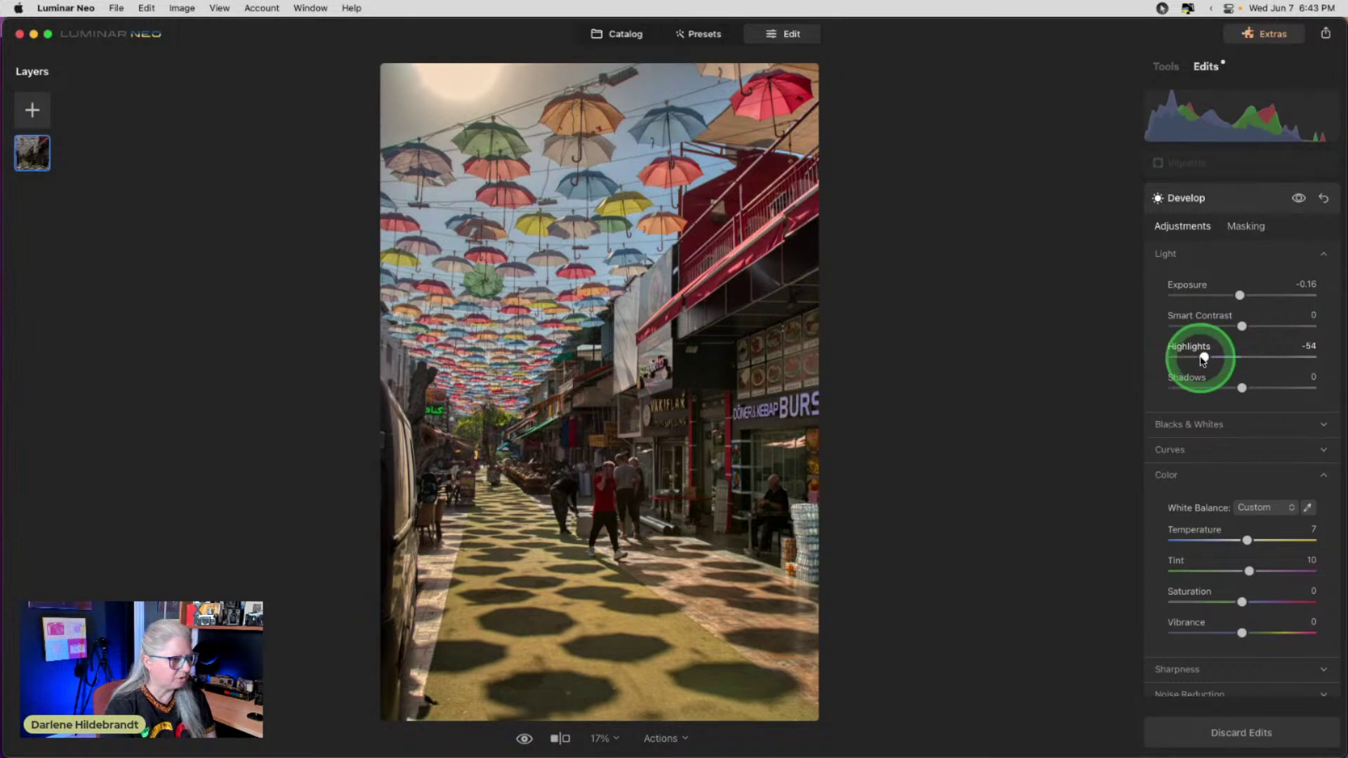
{"action": "left_click", "coordinate": [1226, 165]}
Add Color Harmony with Color Contrast Amount 30 and Hue 79, and toggle its visibility to compare the effect.
{"action": "left_click", "coordinate": [1166, 66]}
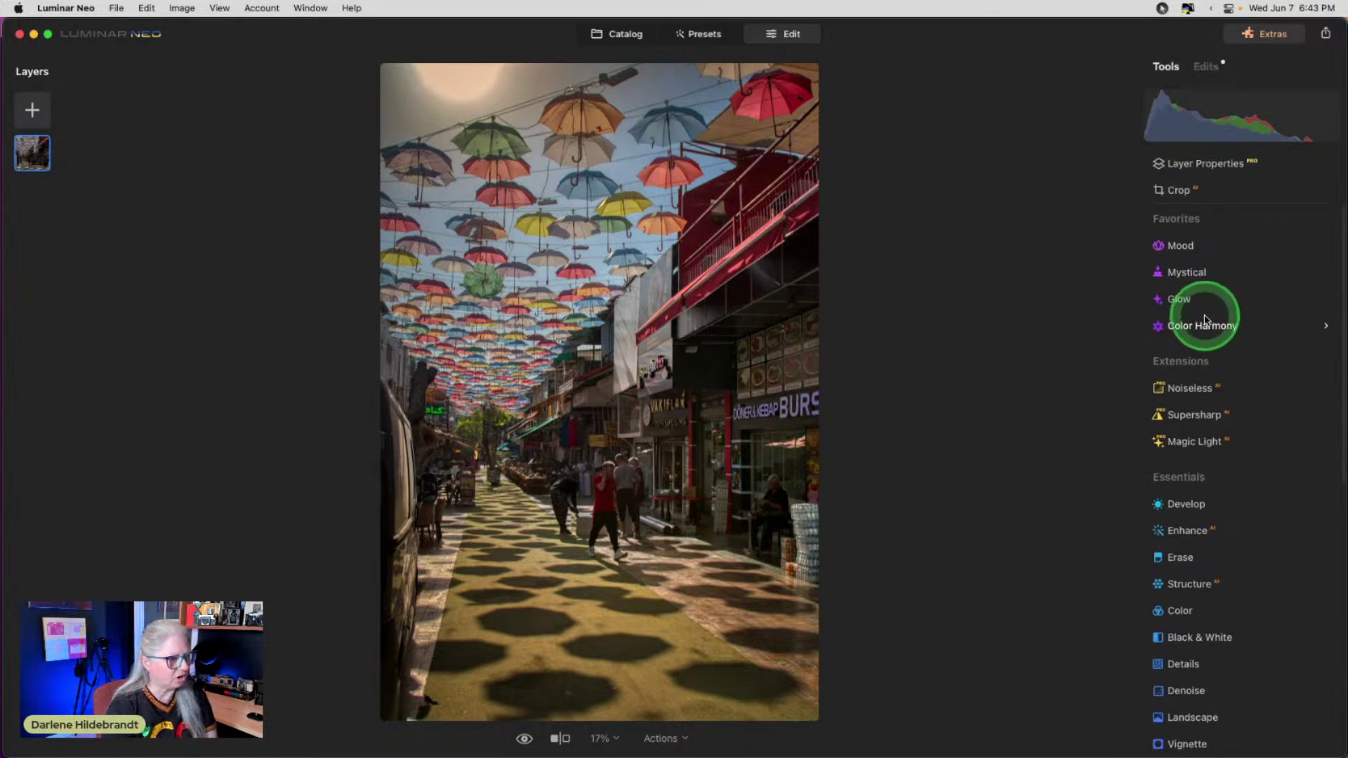
{"action": "left_click", "coordinate": [1212, 325]}
{"action": "left_click", "coordinate": [1186, 479]}
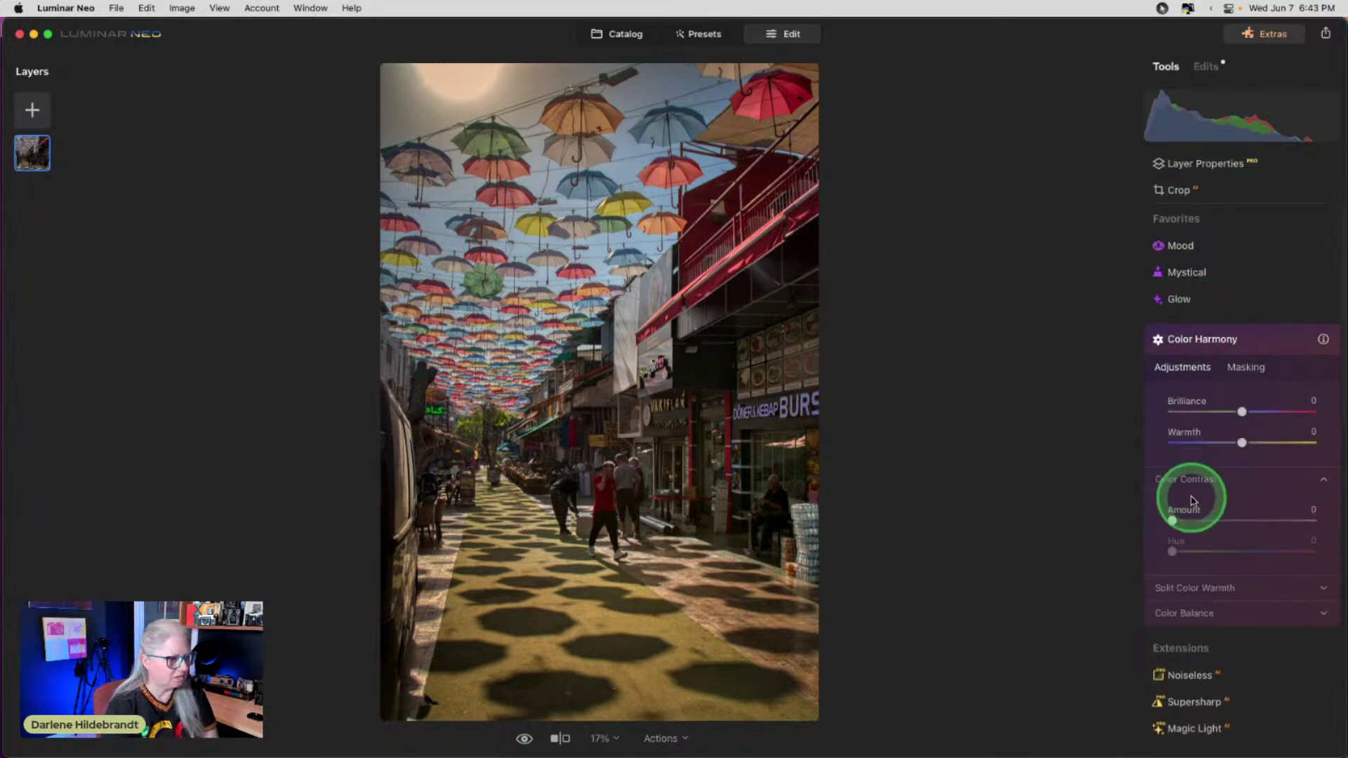
{"action": "left_click_drag", "start_coordinate": [1172, 520], "coordinate": [1233, 521]}
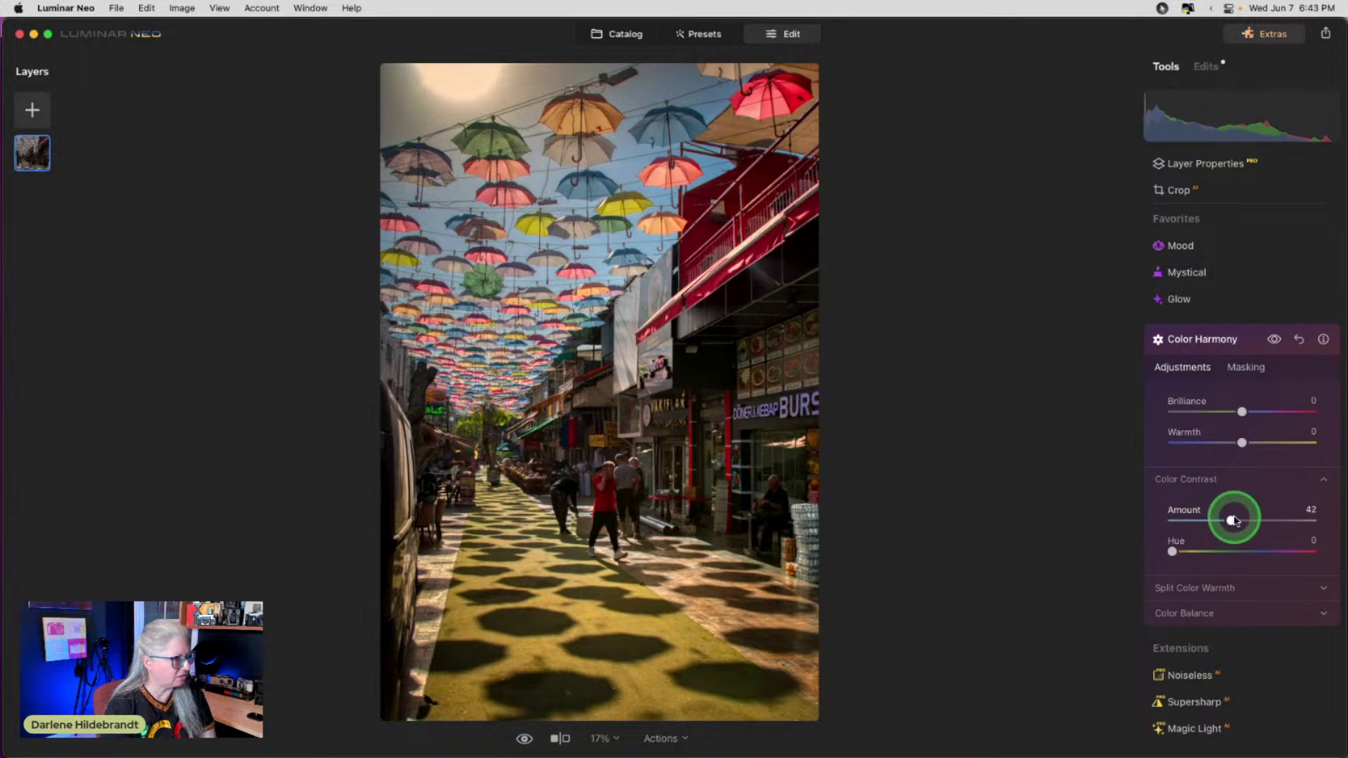
{"action": "left_click_drag", "start_coordinate": [1172, 551], "coordinate": [1213, 533]}
{"action": "mouse_move", "coordinate": [1199, 534]}
{"action": "left_mouse_down"}
{"action": "mouse_move", "coordinate": [1251, 529]}
{"action": "mouse_move", "coordinate": [1169, 526]}
{"action": "mouse_move", "coordinate": [1260, 527]}
{"action": "mouse_move", "coordinate": [1193, 528]}
{"action": "left_mouse_up"}
{"action": "left_click", "coordinate": [1276, 340]}
{"action": "left_click", "coordinate": [1275, 340]}
{"action": "left_click", "coordinate": [1274, 340]}
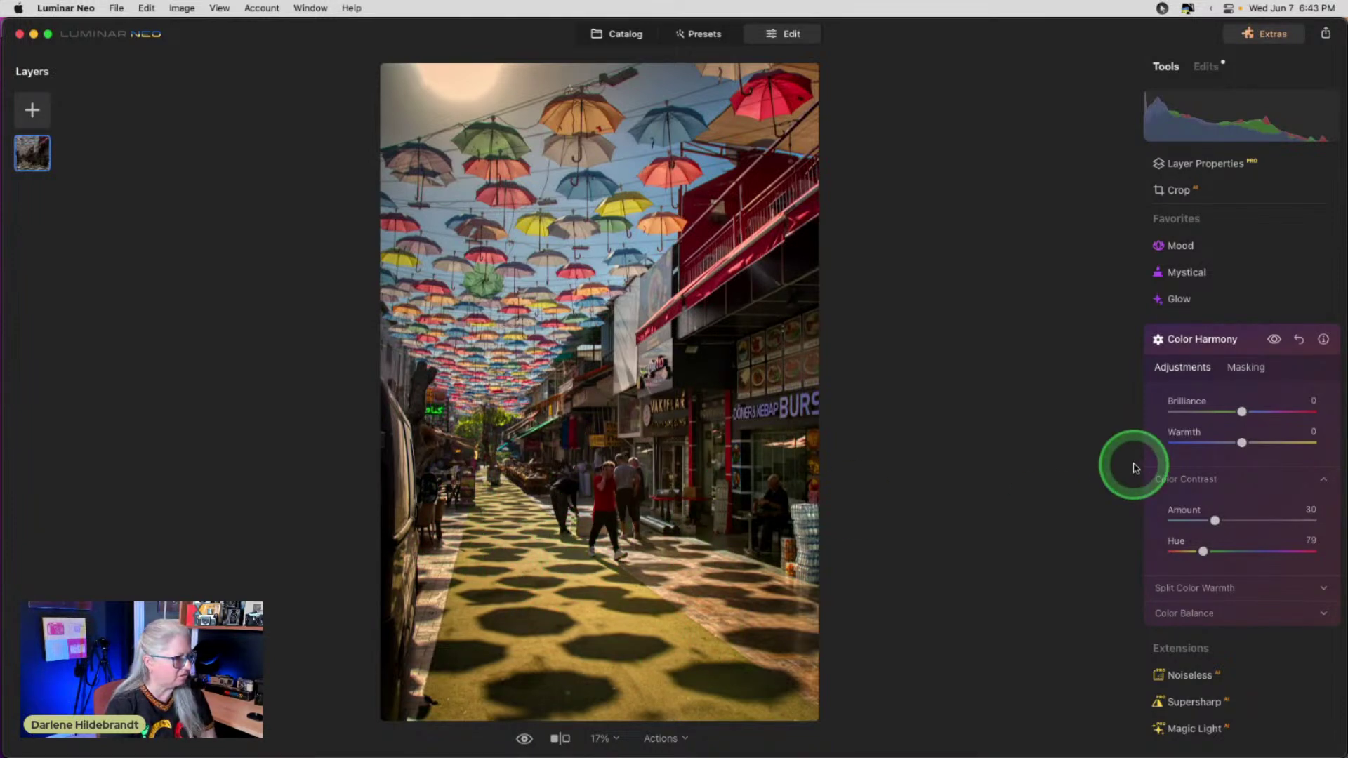
Mask the Color Harmony effect with a linear gradient placed across the middle of the photo, where the umbrellas meet the street.
{"action": "left_click", "coordinate": [1242, 367]}
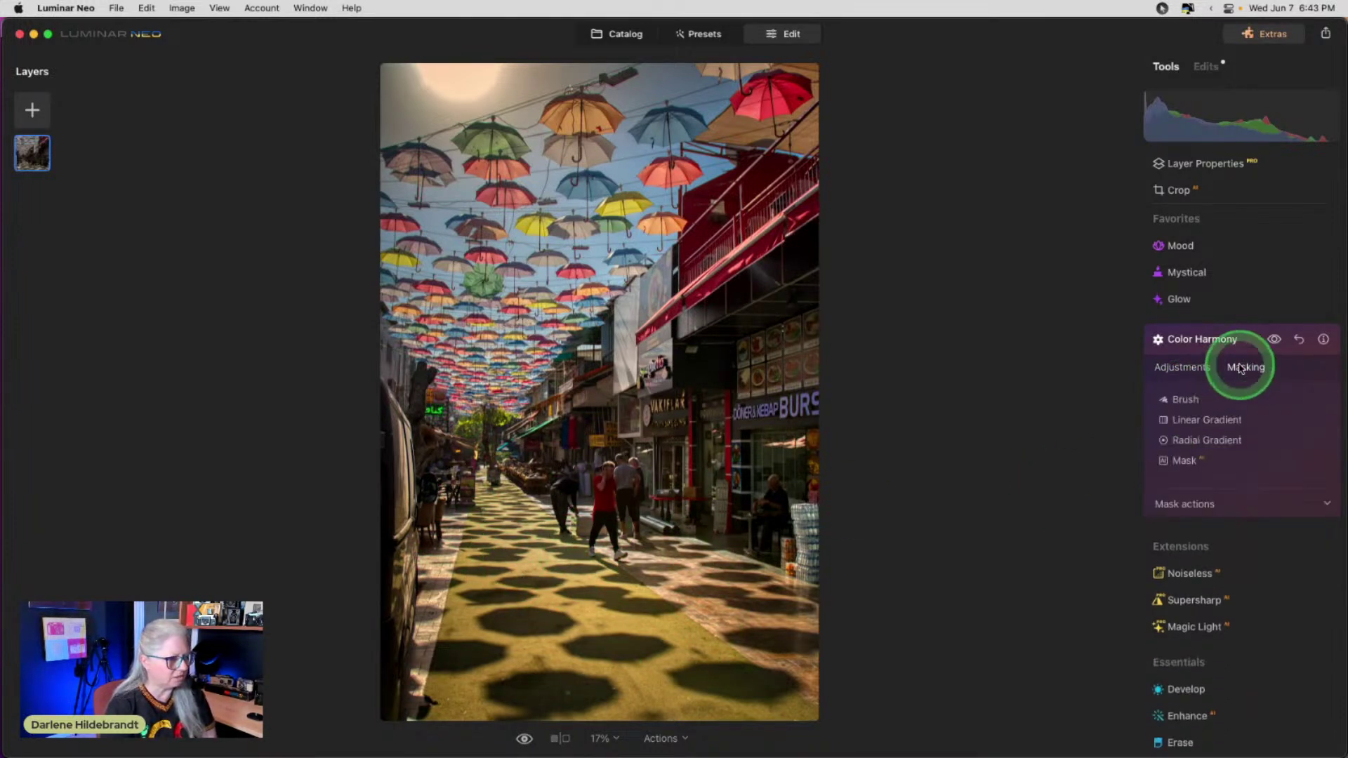
{"action": "left_click", "coordinate": [1191, 421]}
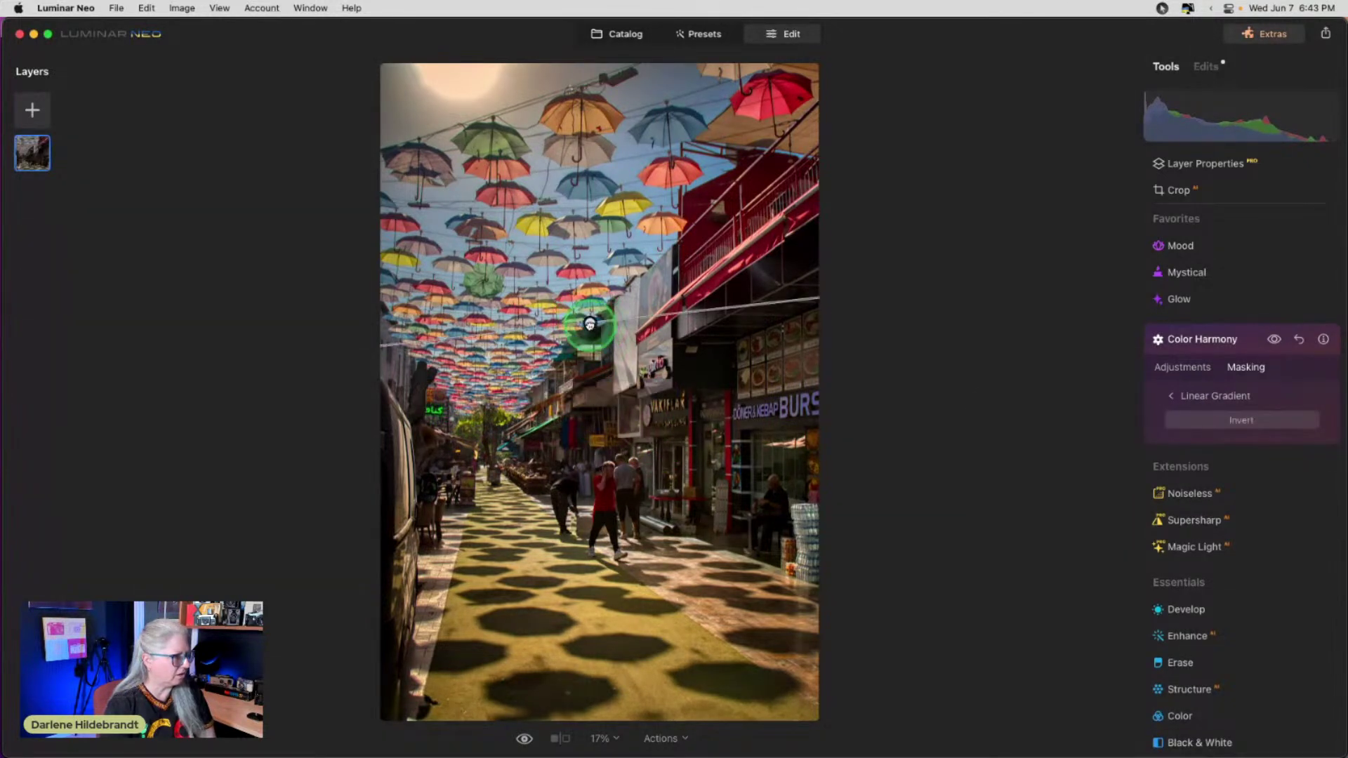
{"action": "left_click_drag", "start_coordinate": [592, 323], "coordinate": [609, 487]}
{"action": "left_click_drag", "start_coordinate": [602, 406], "coordinate": [602, 465]}
Compare the photo with and without the masked Color Harmony, collapse the tool, and compare the whole edit with the original.
{"action": "left_click", "coordinate": [1160, 365]}
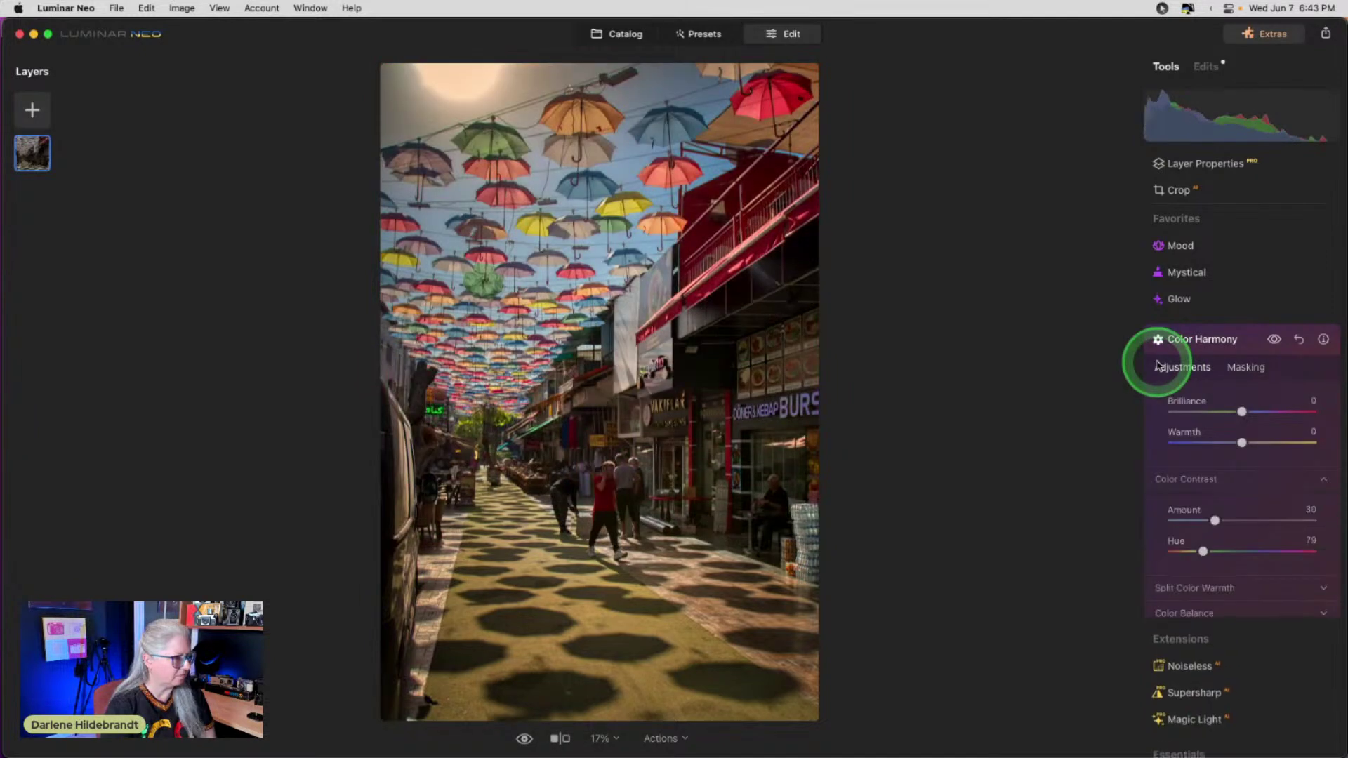
{"action": "left_click", "coordinate": [1274, 340]}
{"action": "left_click", "coordinate": [1274, 340]}
{"action": "left_click", "coordinate": [1275, 339]}
{"action": "left_click", "coordinate": [1275, 340]}
{"action": "left_click", "coordinate": [1274, 340]}
{"action": "left_click", "coordinate": [1274, 340]}
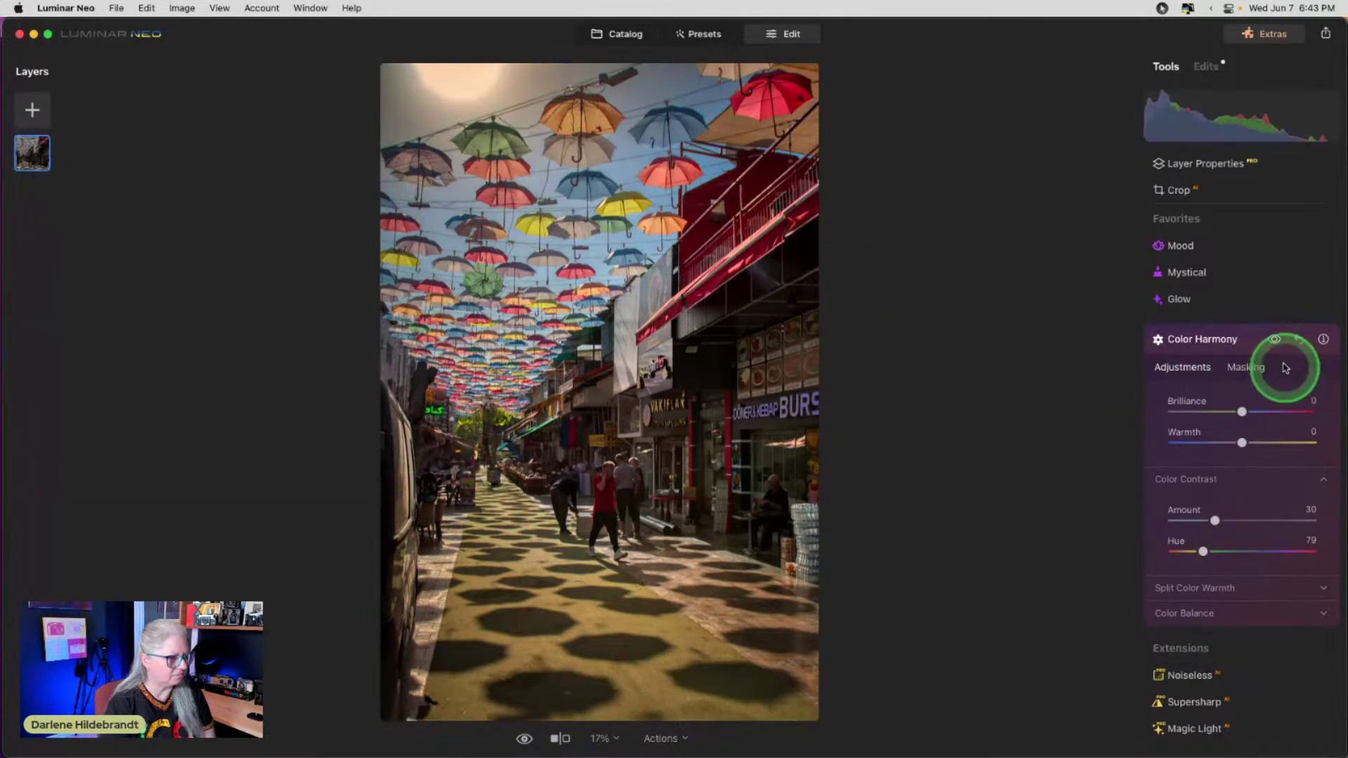
{"action": "left_click", "coordinate": [1245, 342]}
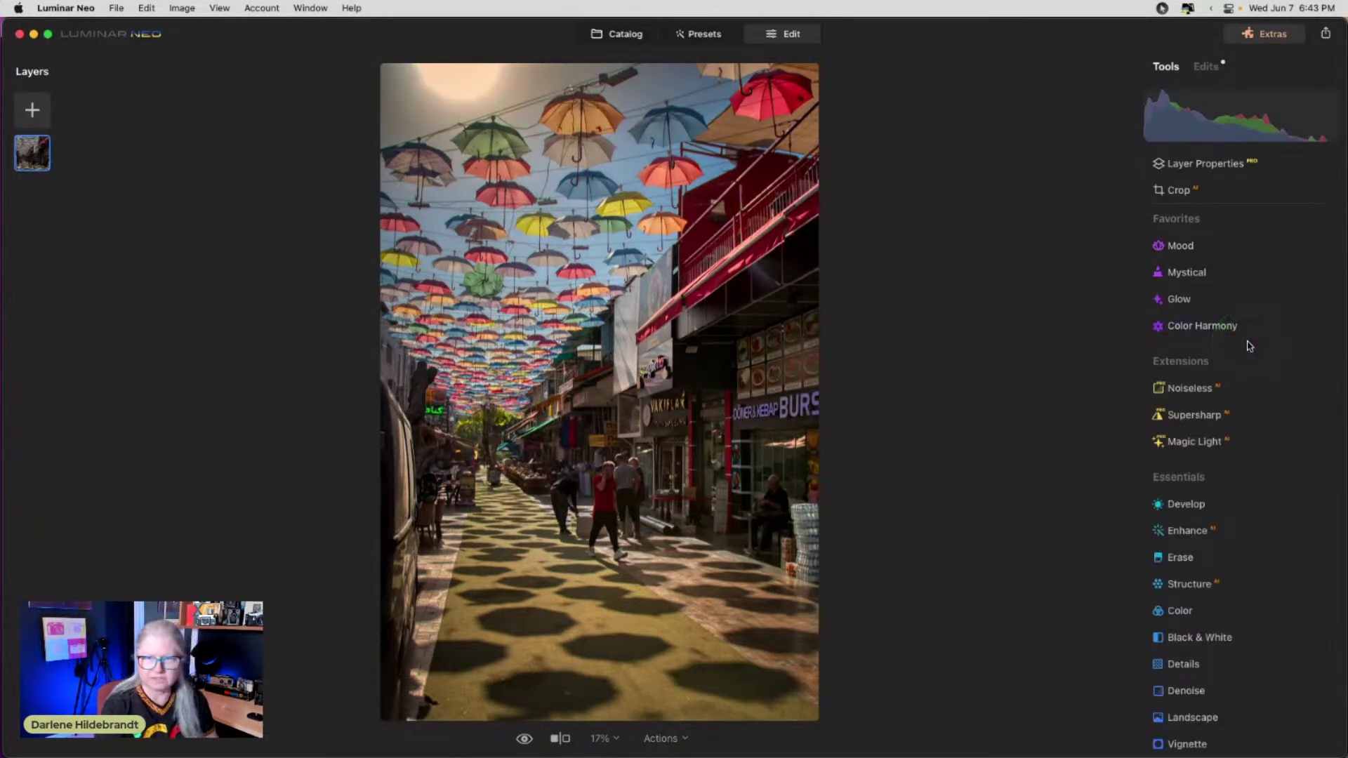
{"action": "key", "text": "backslash"}
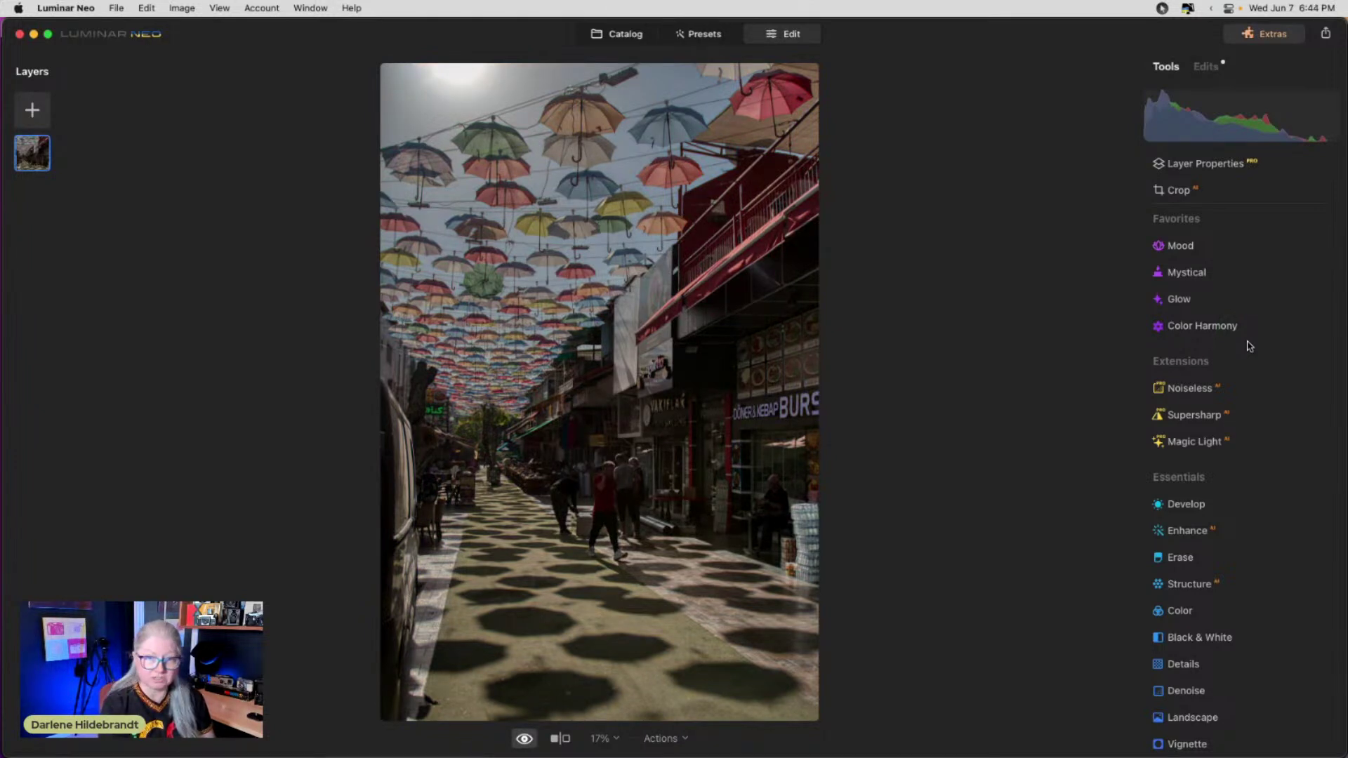
{"action": "key", "text": "backslash"}
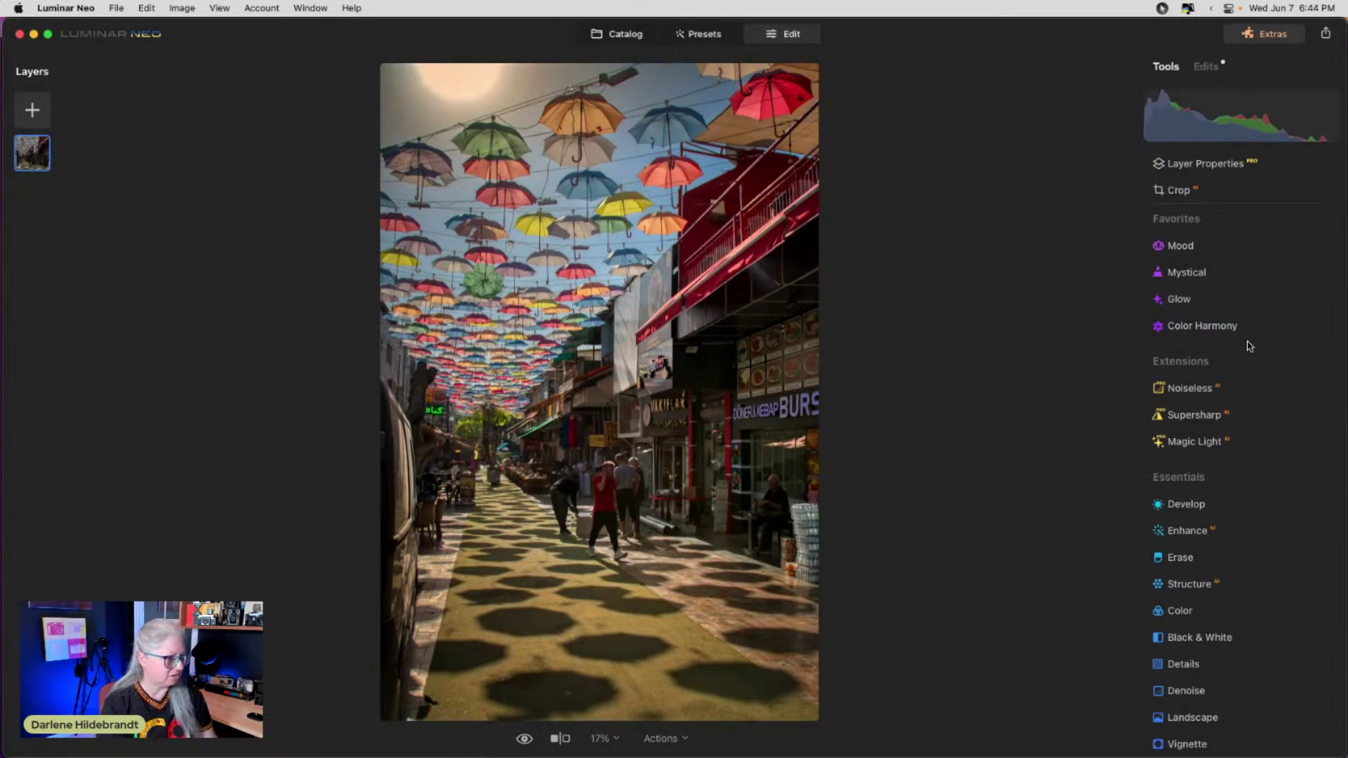
Crop the umbrella photo with a Free ratio, trimming the foreground pavement and the bright sun at the top.
{"action": "left_click", "coordinate": [1222, 190]}
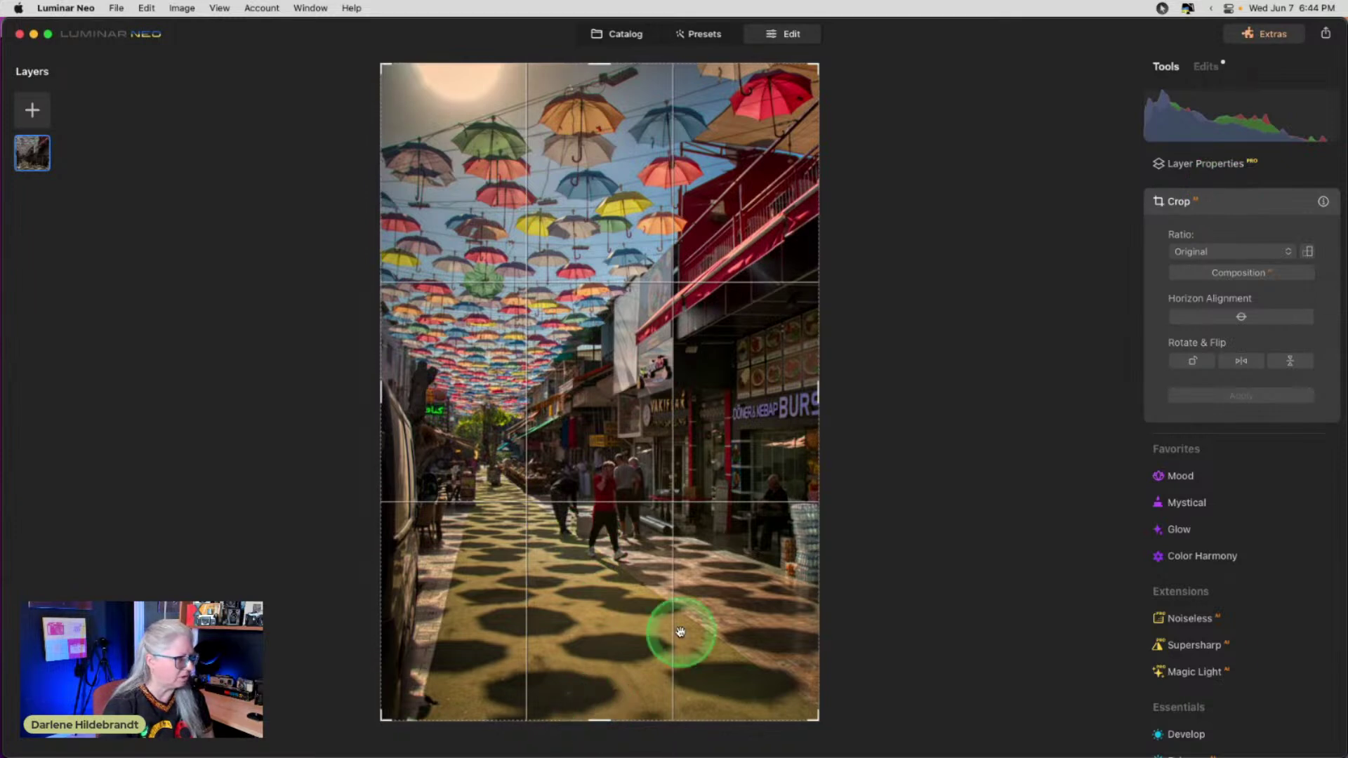
{"action": "left_click", "coordinate": [1179, 251]}
{"action": "left_click", "coordinate": [1185, 225]}
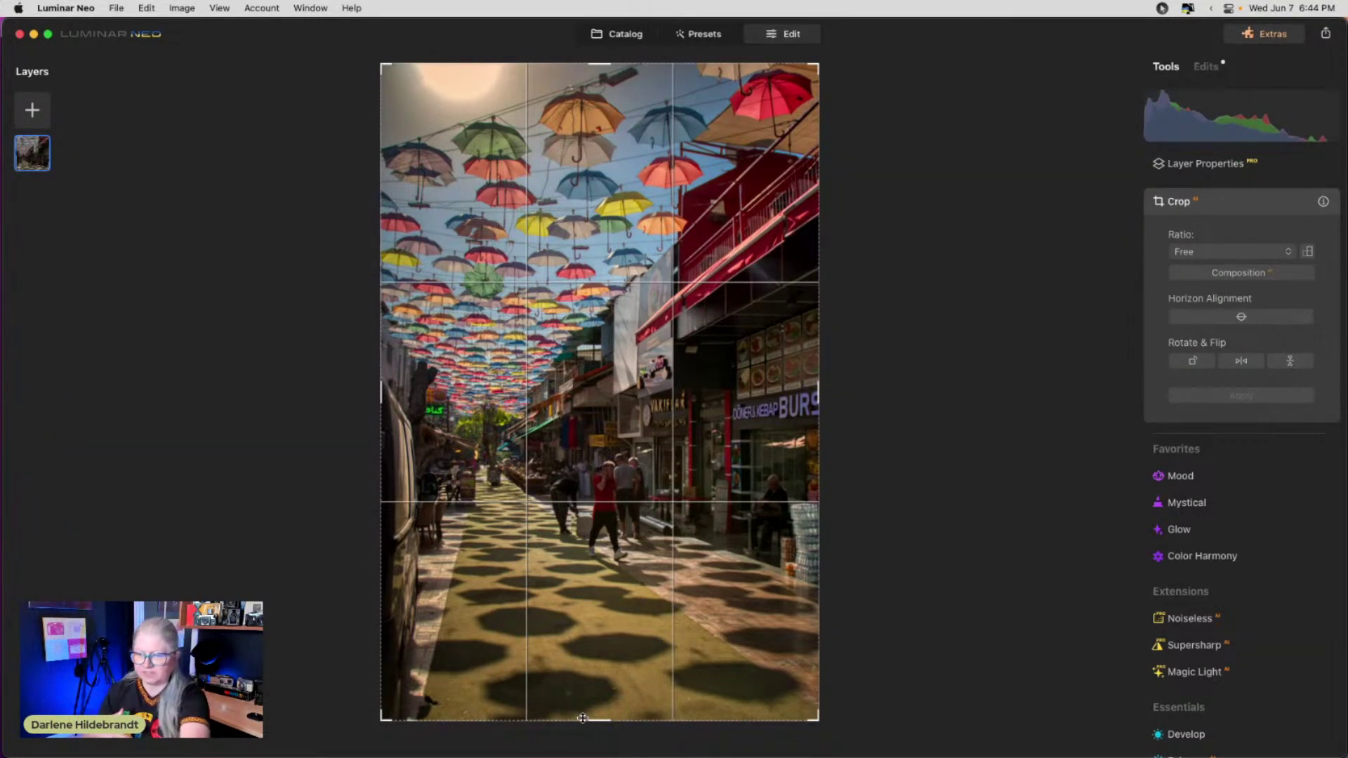
{"action": "left_click_drag", "start_coordinate": [582, 717], "coordinate": [598, 619]}
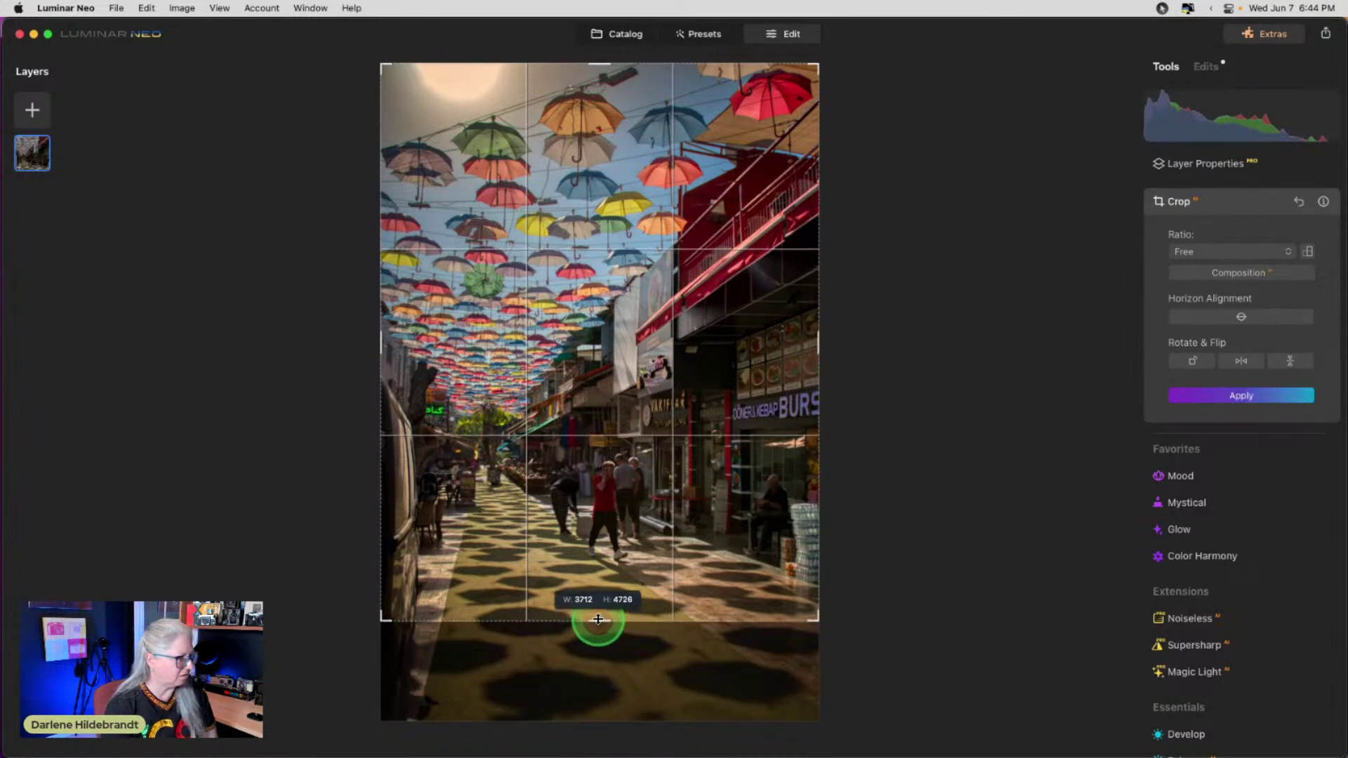
{"action": "left_click_drag", "start_coordinate": [583, 115], "coordinate": [599, 141]}
{"action": "left_click", "coordinate": [470, 210]}
{"action": "left_click", "coordinate": [340, 286]}
{"action": "left_click", "coordinate": [942, 179]}
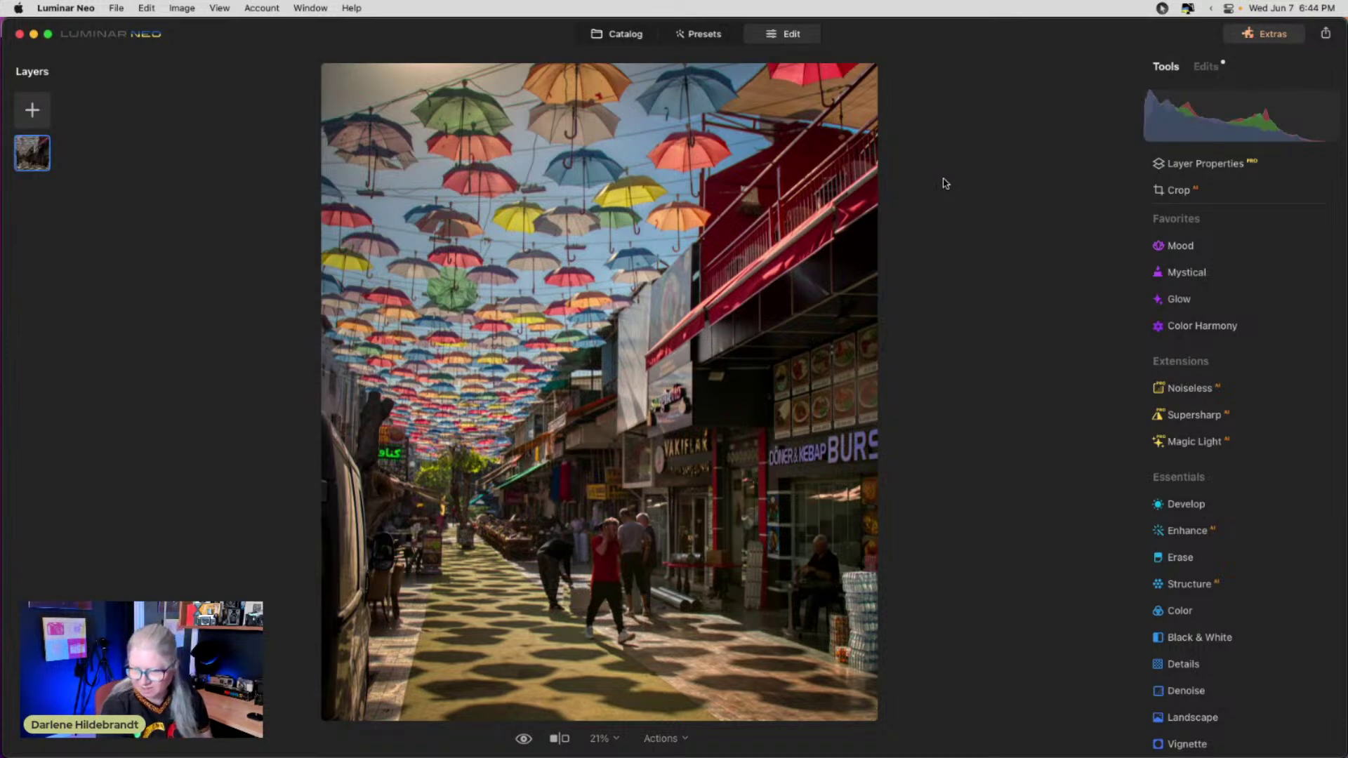
{"action": "left_click", "coordinate": [920, 171]}
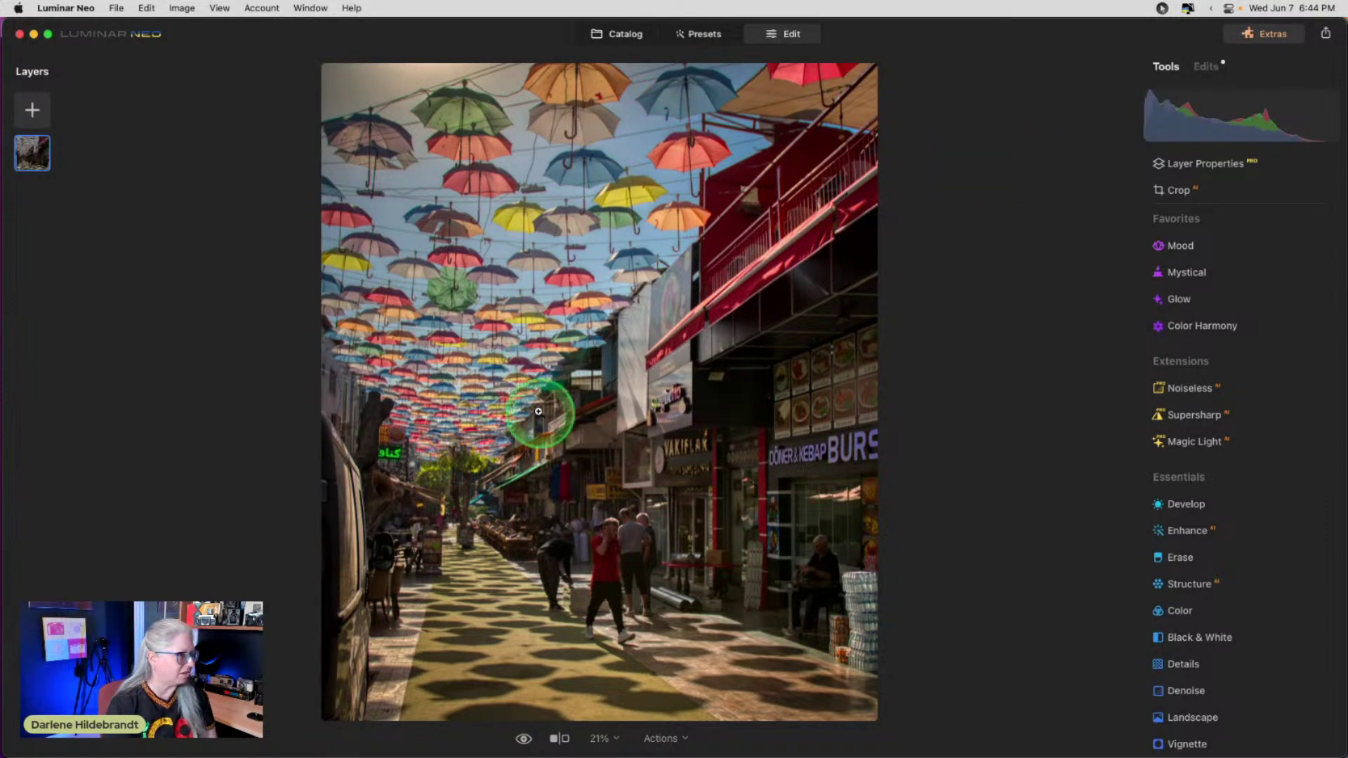
Return to the catalog and open the street photos folder under Not used yet to find the umbrella photos.
{"action": "left_click", "coordinate": [624, 35]}
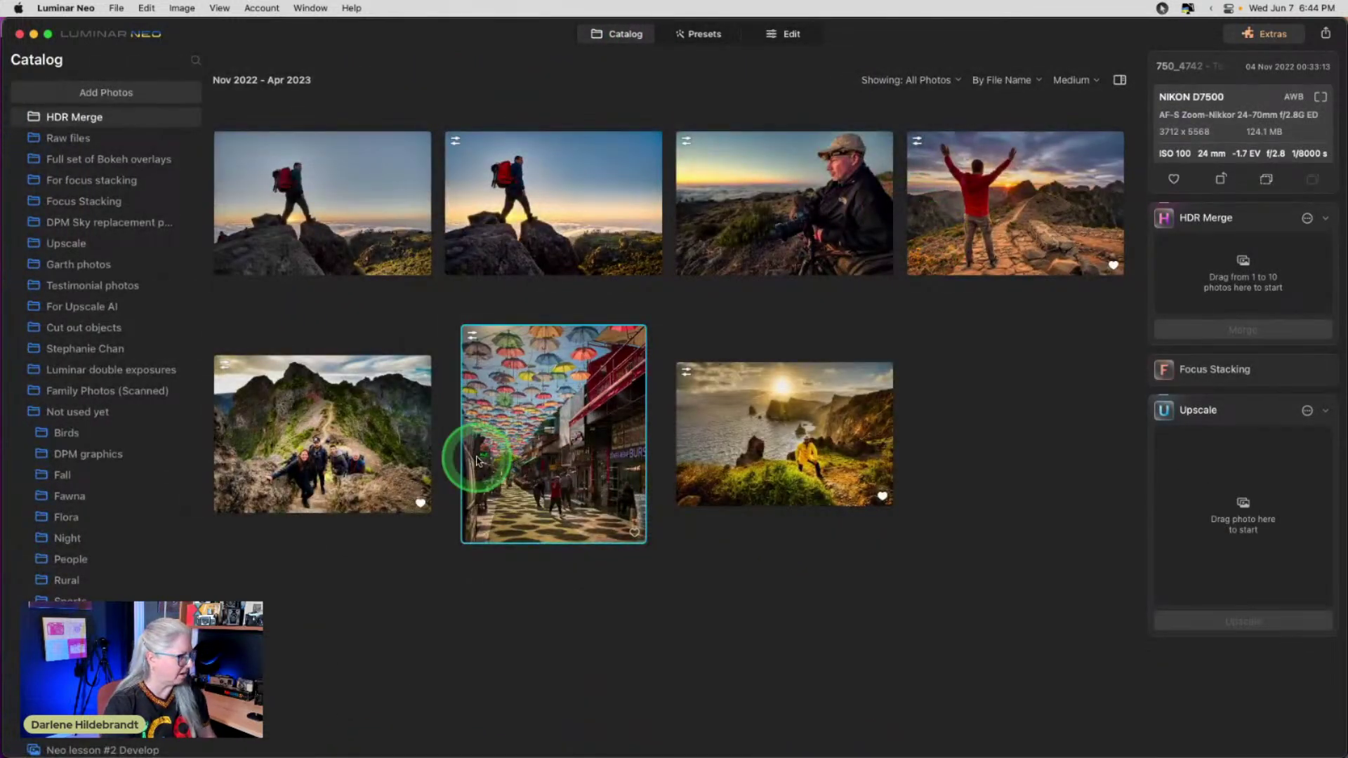
{"action": "left_click_drag", "start_coordinate": [468, 519], "coordinate": [77, 598]}
{"action": "left_click", "coordinate": [70, 598]}
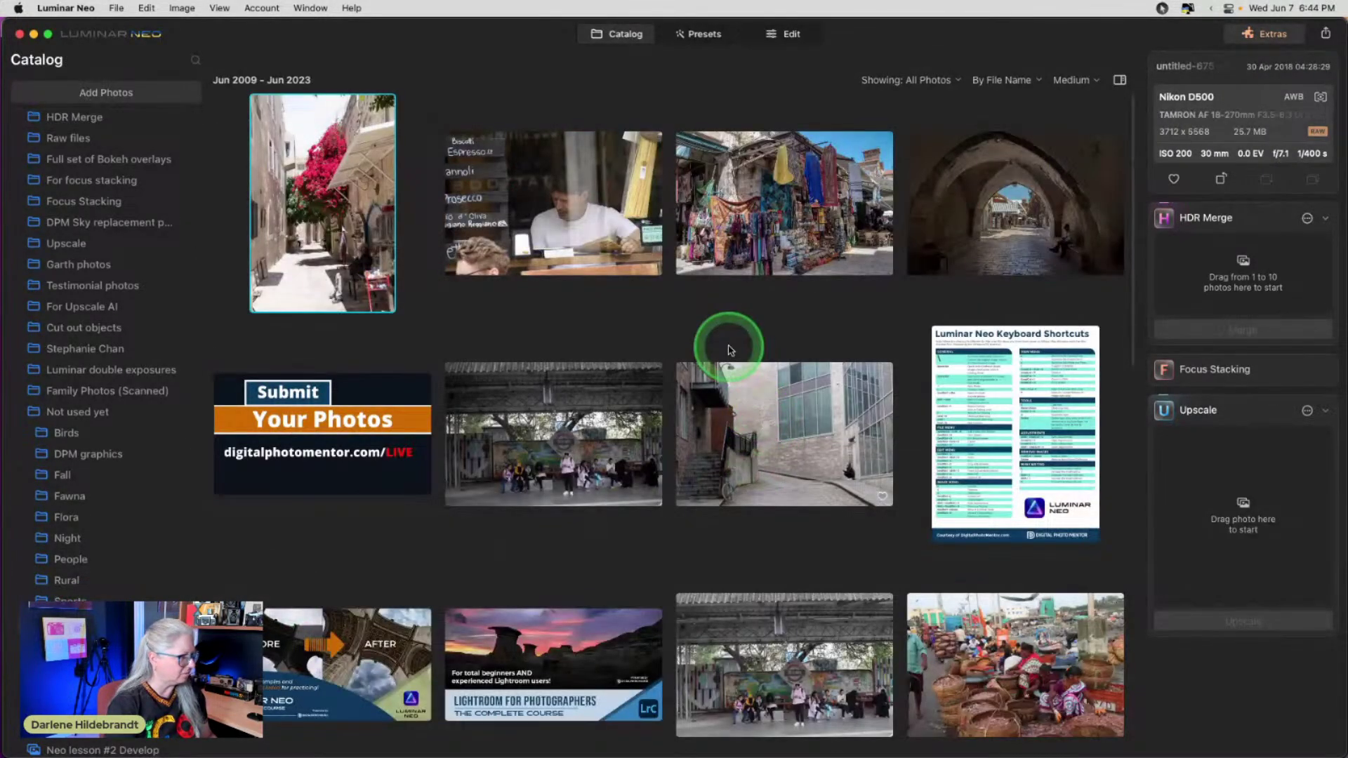
{"action": "scroll", "coordinate": [728, 350], "scroll_direction": "down", "scroll_amount": 10}
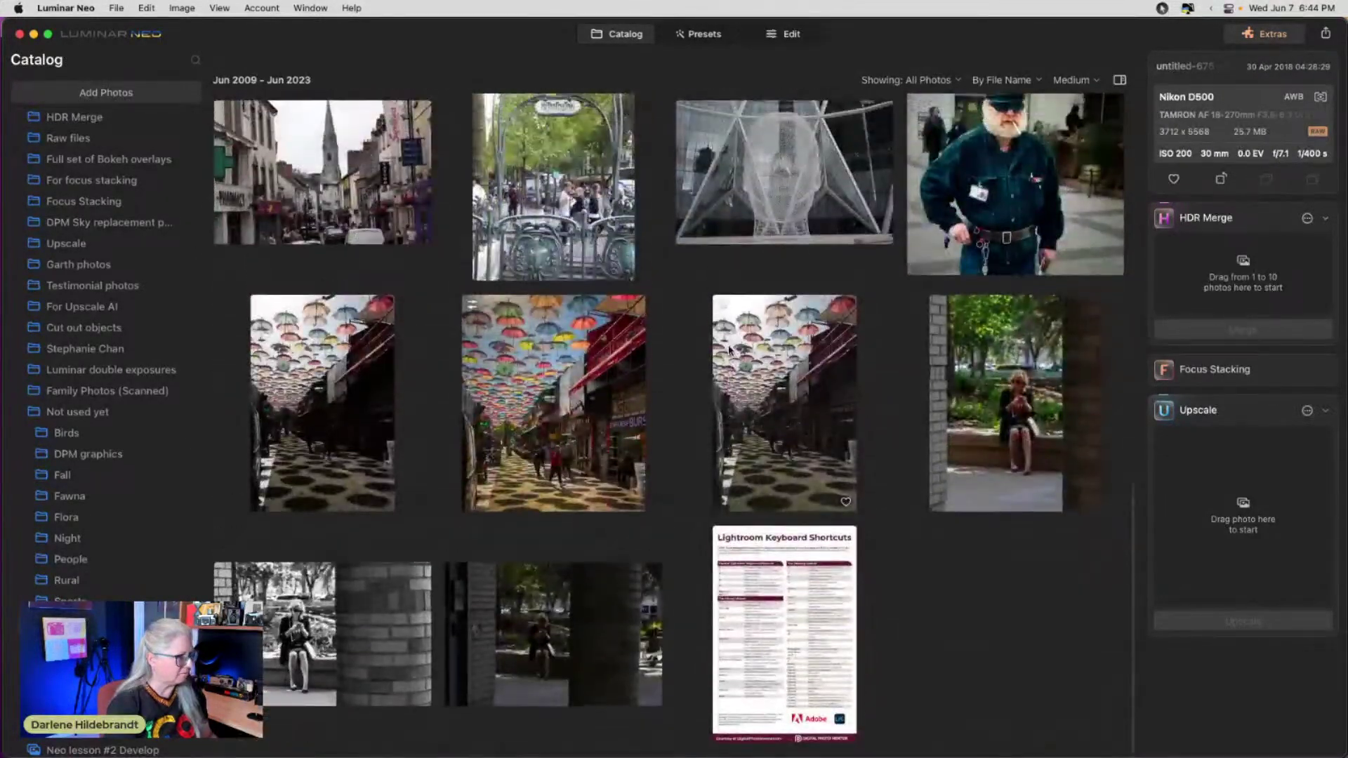
View the finished umbrella photo enlarged and compare it with the dark unedited version beside it.
{"action": "double_click", "coordinate": [792, 388]}
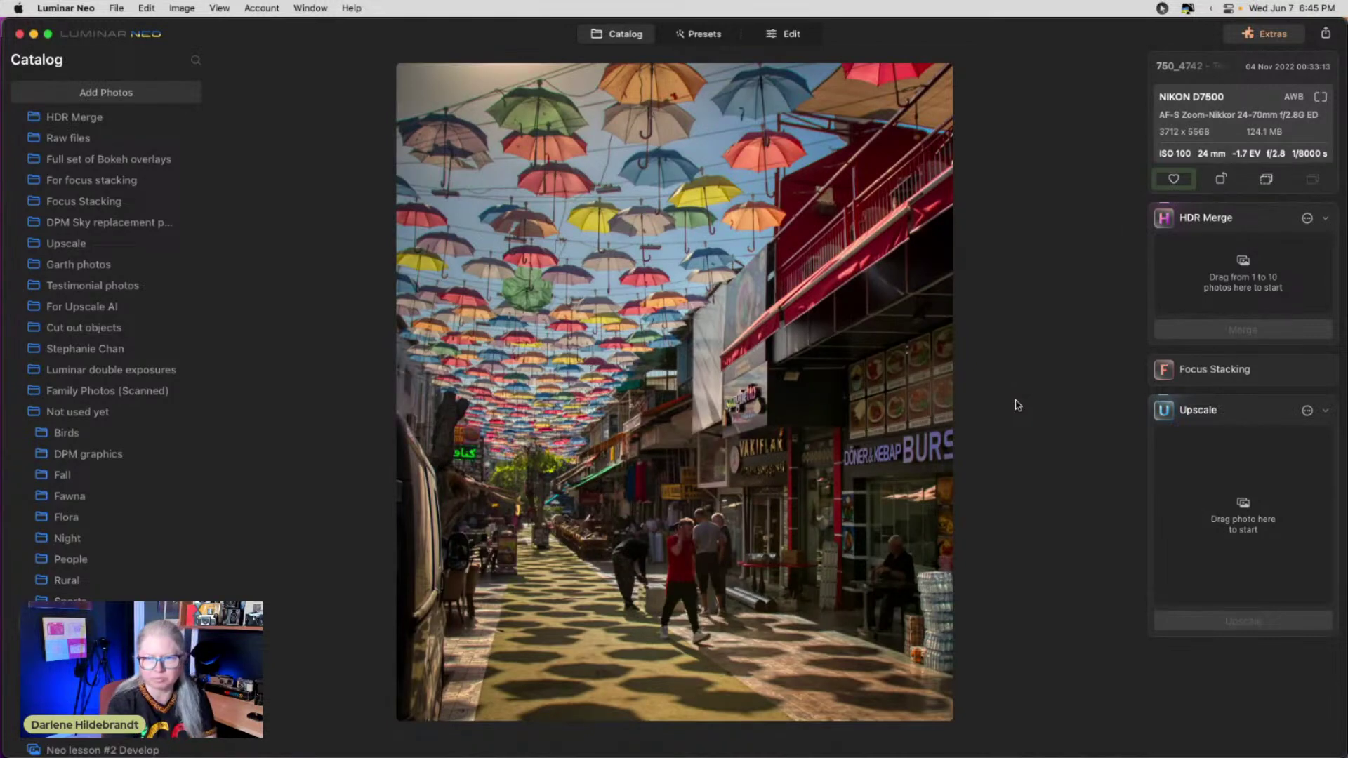
{"action": "key", "text": "Right"}
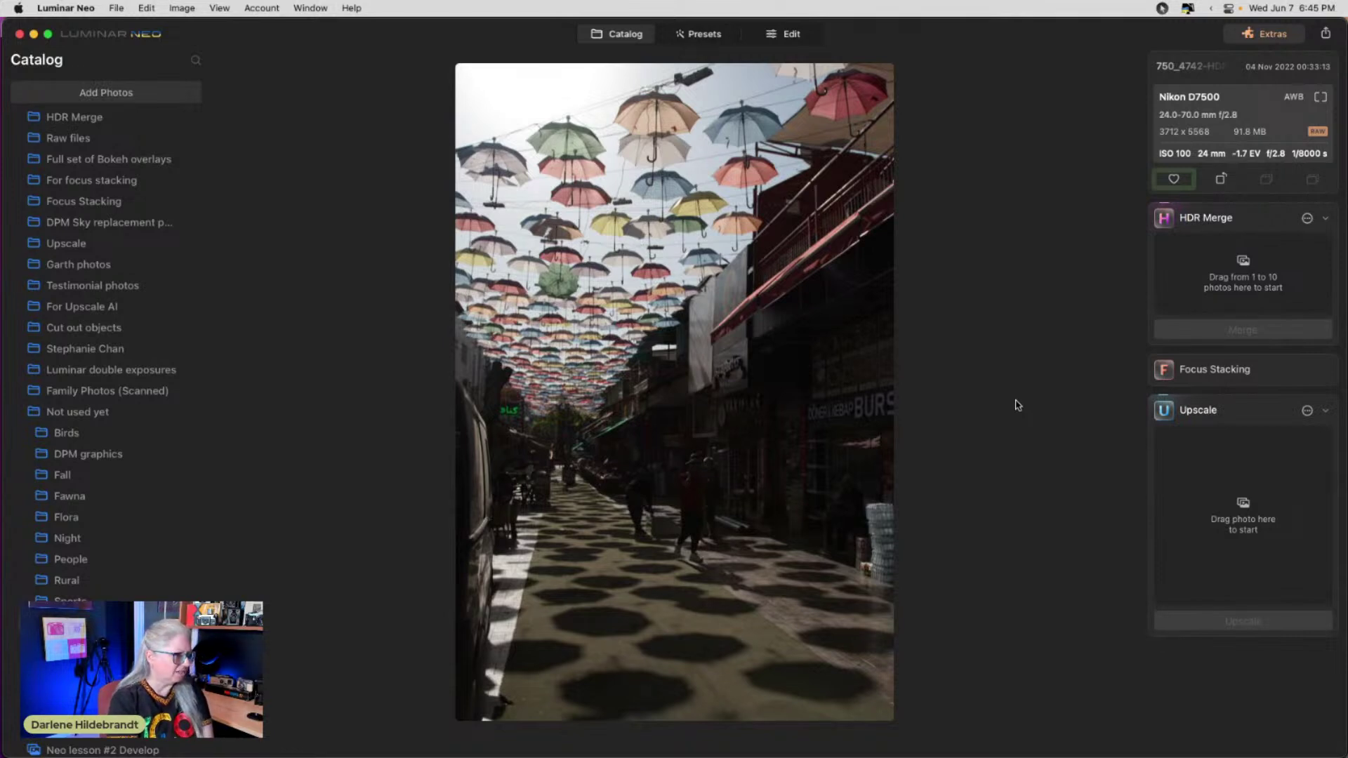
{"action": "key", "text": "Left"}
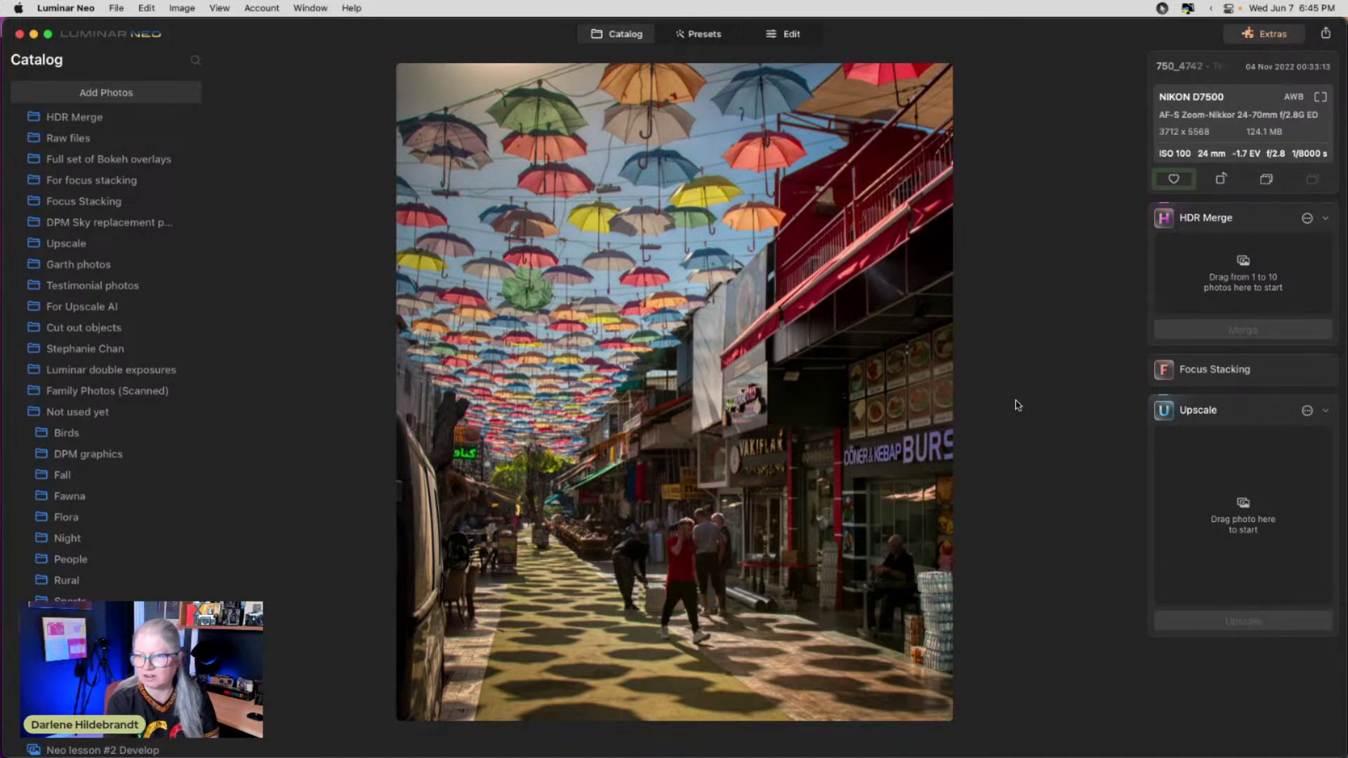
{"action": "left_click", "coordinate": [1035, 403]}
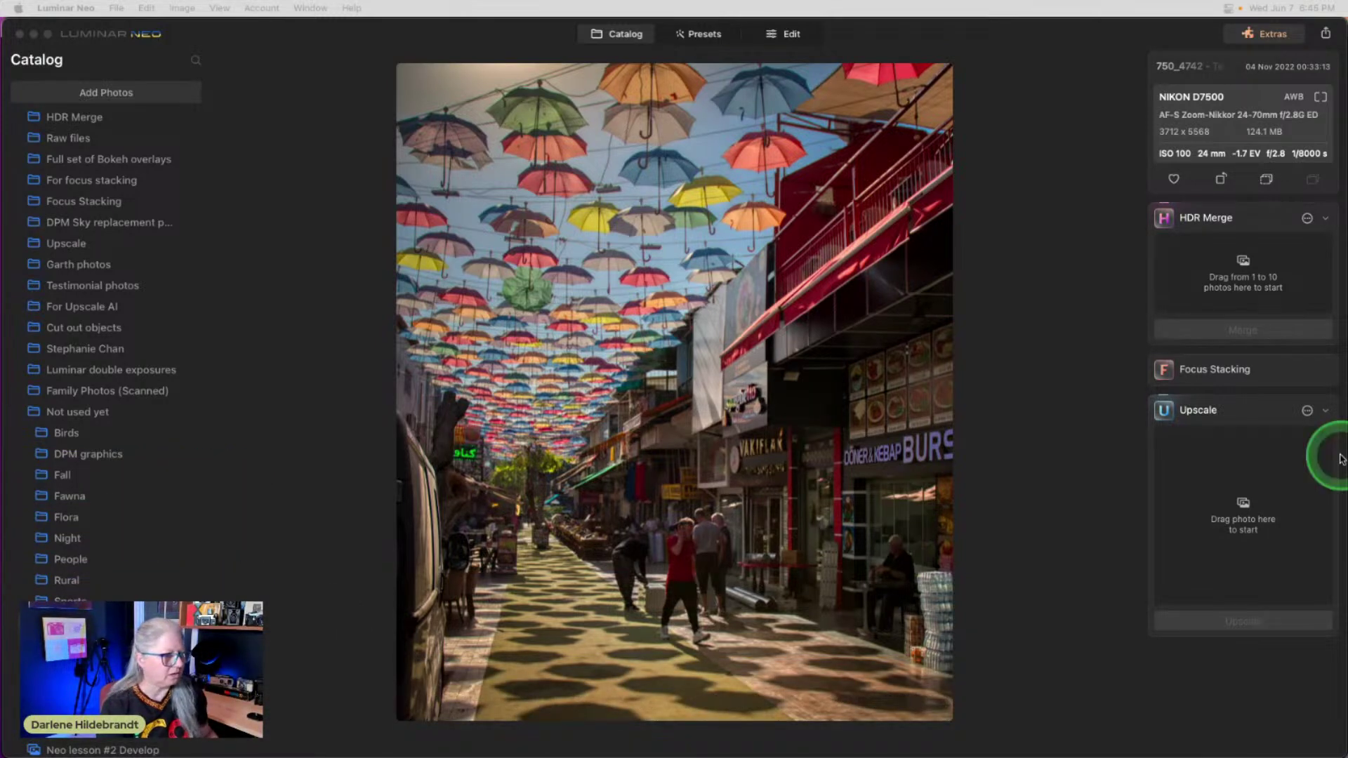
Return from the enlarged umbrella photo to the catalog thumbnails and switch to Lightroom Classic.
{"action": "left_click", "coordinate": [996, 348]}
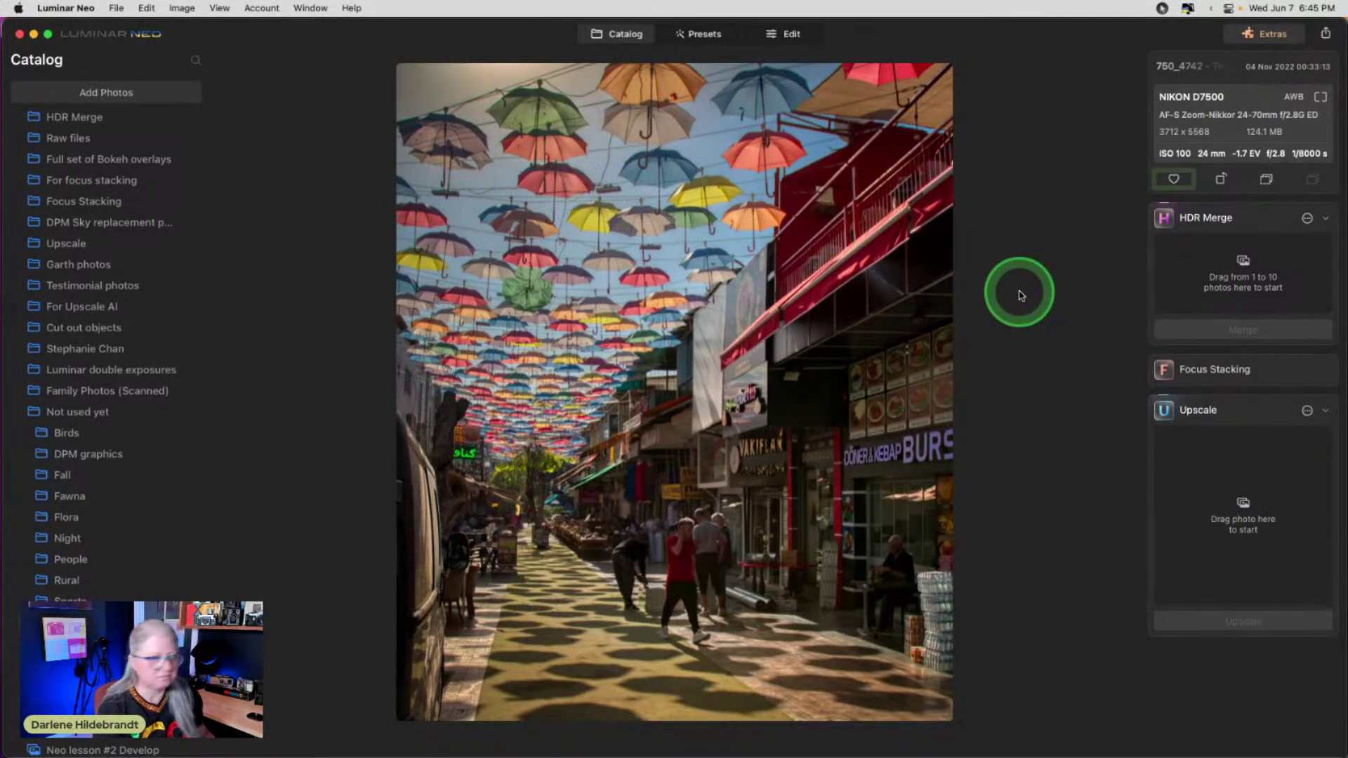
{"action": "double_click", "coordinate": [571, 72]}
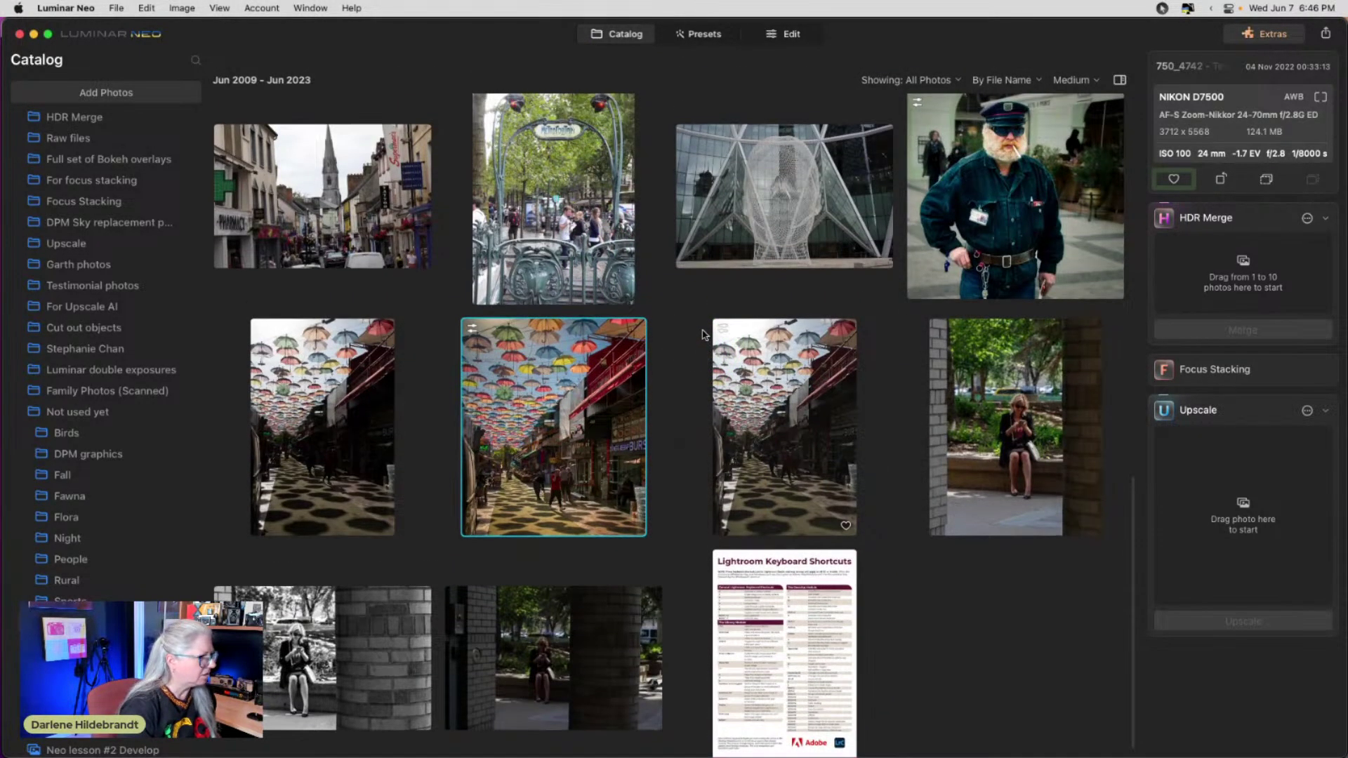
{"action": "key", "text": "super+Tab"}
{"action": "left_click", "coordinate": [704, 336]}
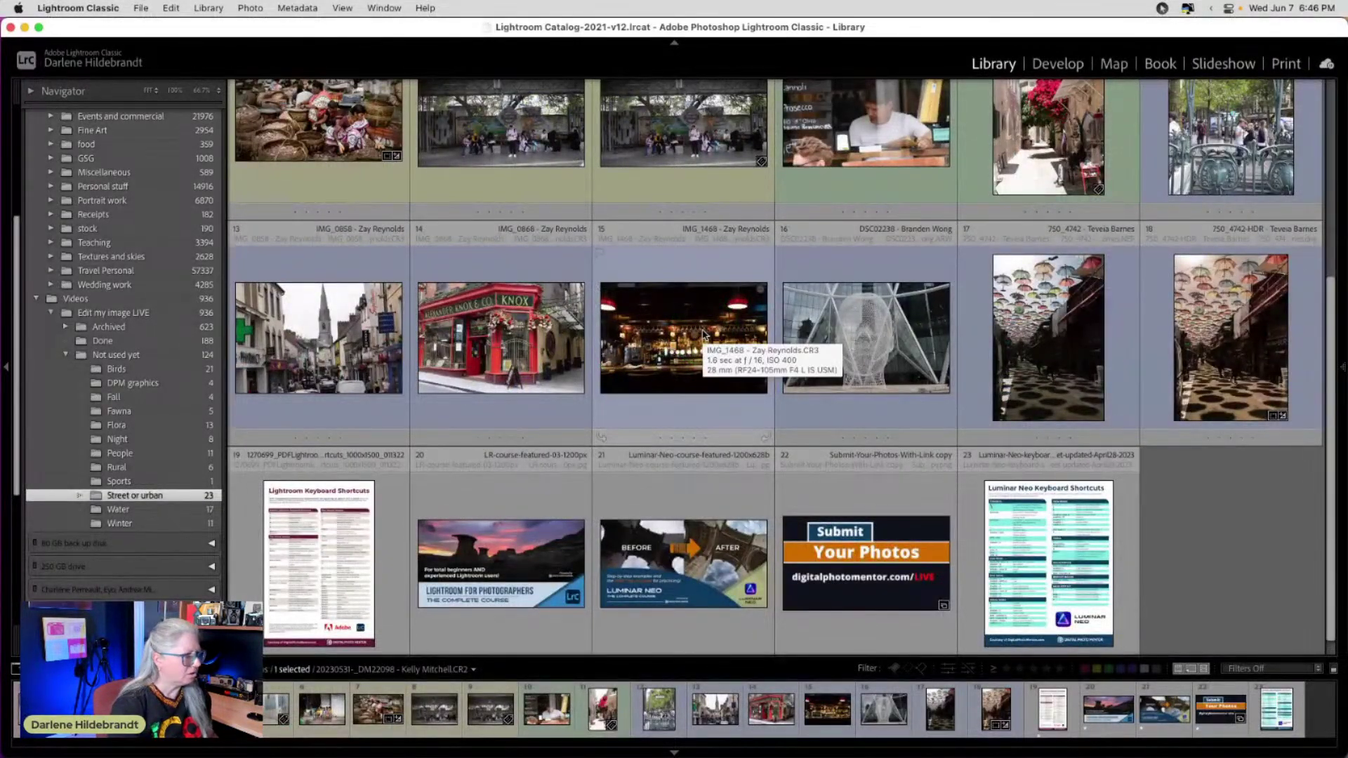
Select both umbrella street photos in the Street or urban folder and assign them the red color label.
{"action": "scroll", "coordinate": [704, 336], "scroll_direction": "up", "scroll_amount": 3}
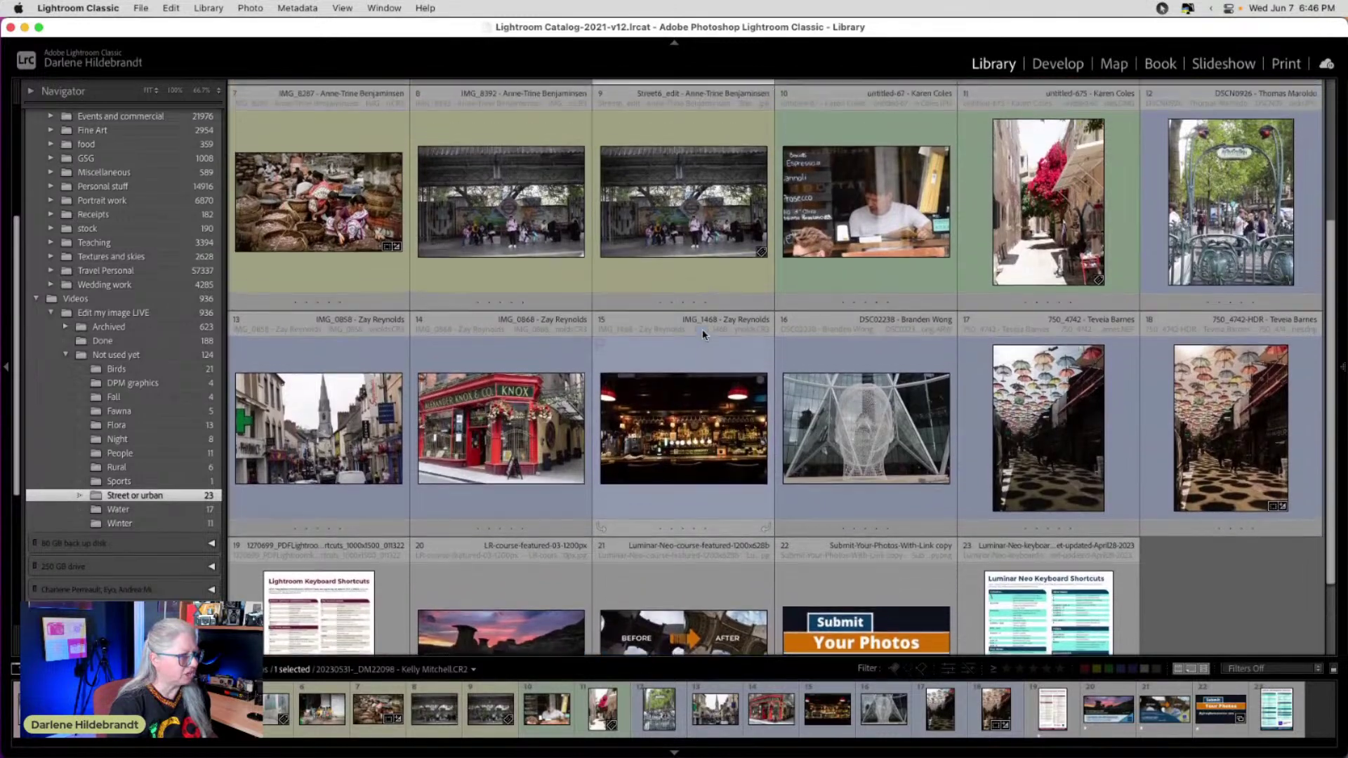
{"action": "scroll", "coordinate": [702, 332], "scroll_direction": "up", "scroll_amount": 2}
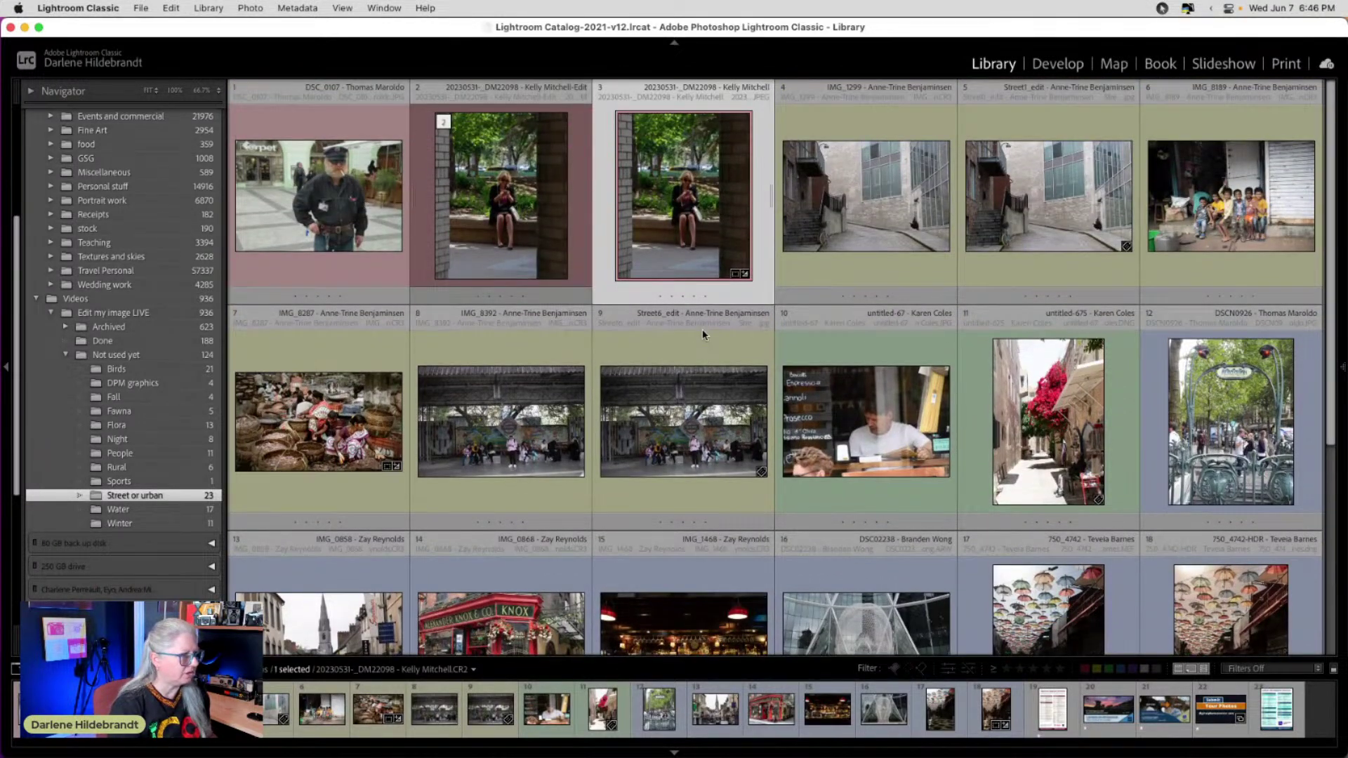
{"action": "scroll", "coordinate": [702, 330], "scroll_direction": "down", "scroll_amount": 3}
{"action": "left_click", "coordinate": [944, 420]}
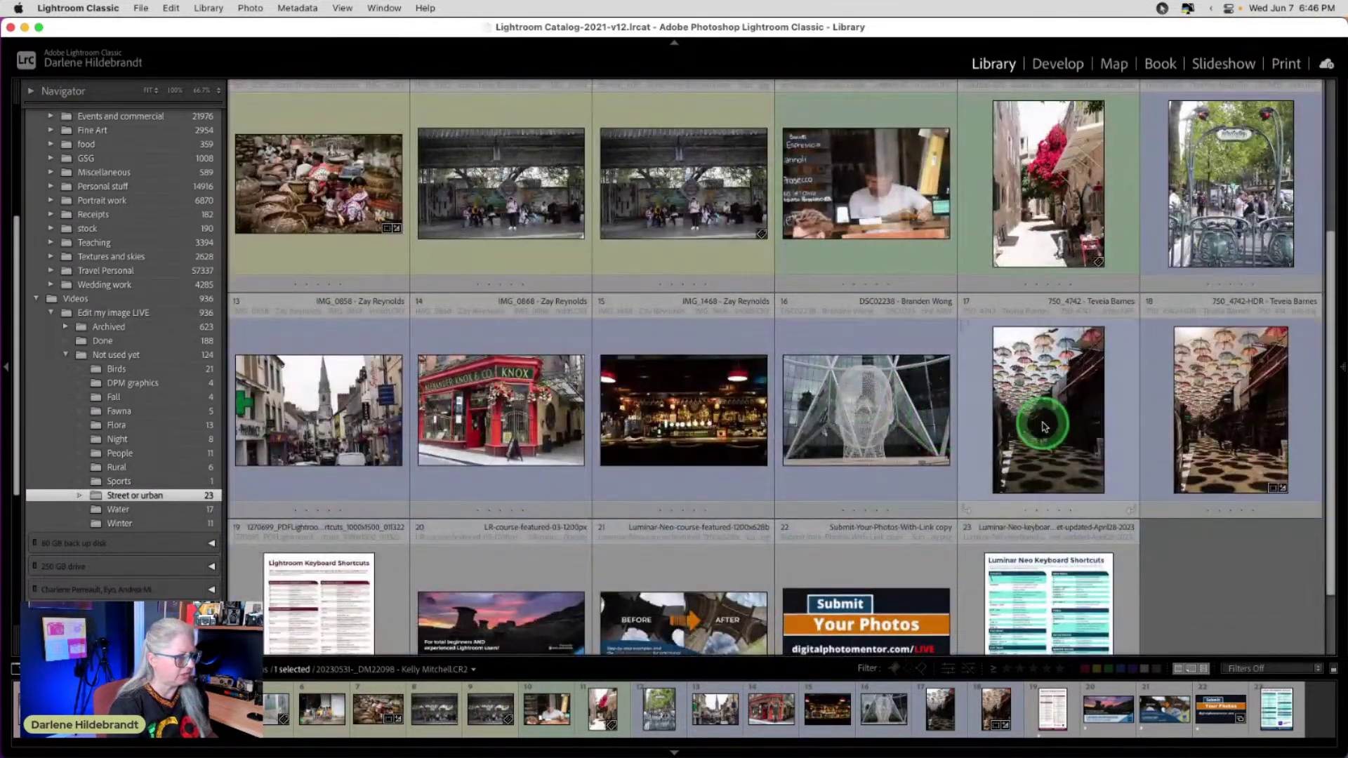
{"action": "left_click", "coordinate": [1047, 397]}
{"action": "left_click", "coordinate": [1154, 422], "text": "shift"}
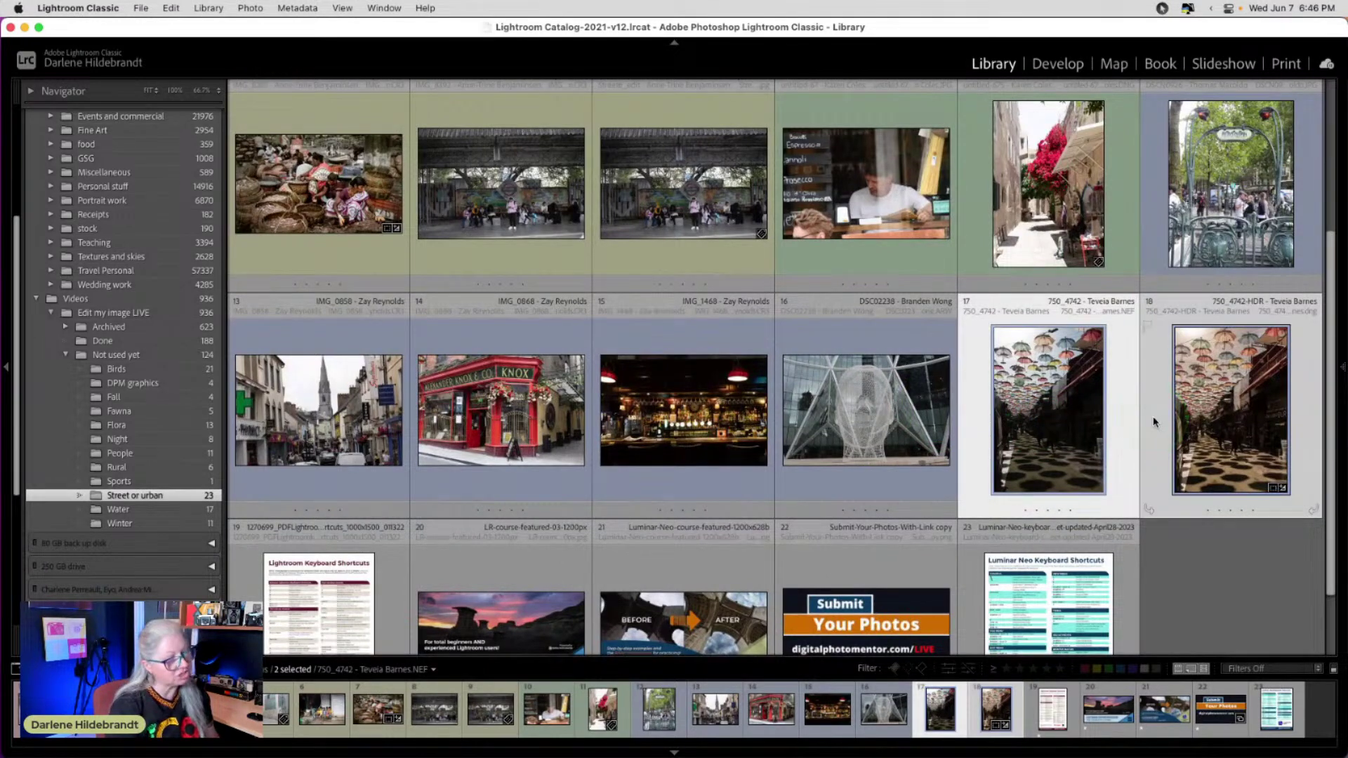
{"action": "key", "text": "6"}
View the church steeple street photo IMG_0858 enlarged and compare it with the red Knox storefront photo.
{"action": "scroll", "coordinate": [1153, 422], "scroll_direction": "down", "scroll_amount": 3}
{"action": "scroll", "coordinate": [1153, 422], "scroll_direction": "down", "scroll_amount": 2}
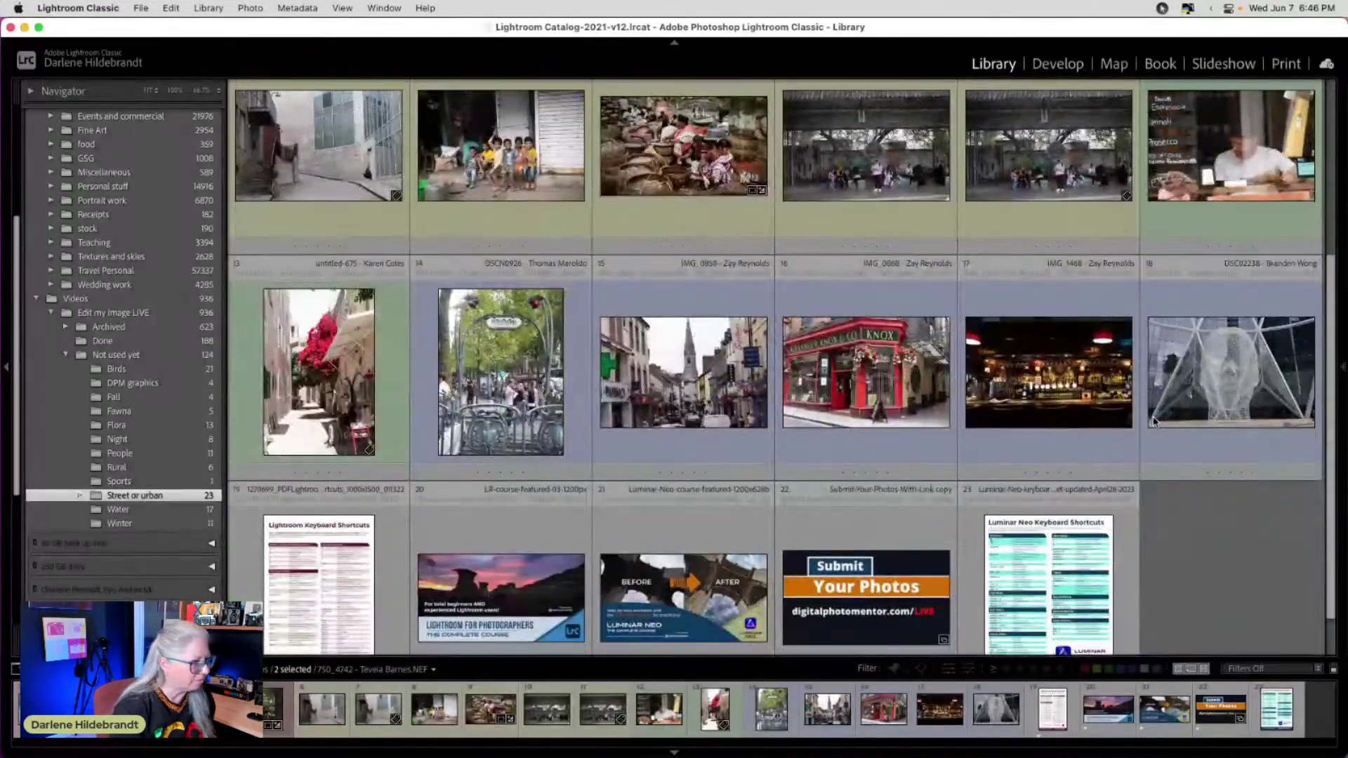
{"action": "left_click", "coordinate": [1152, 406]}
{"action": "left_click", "coordinate": [666, 381]}
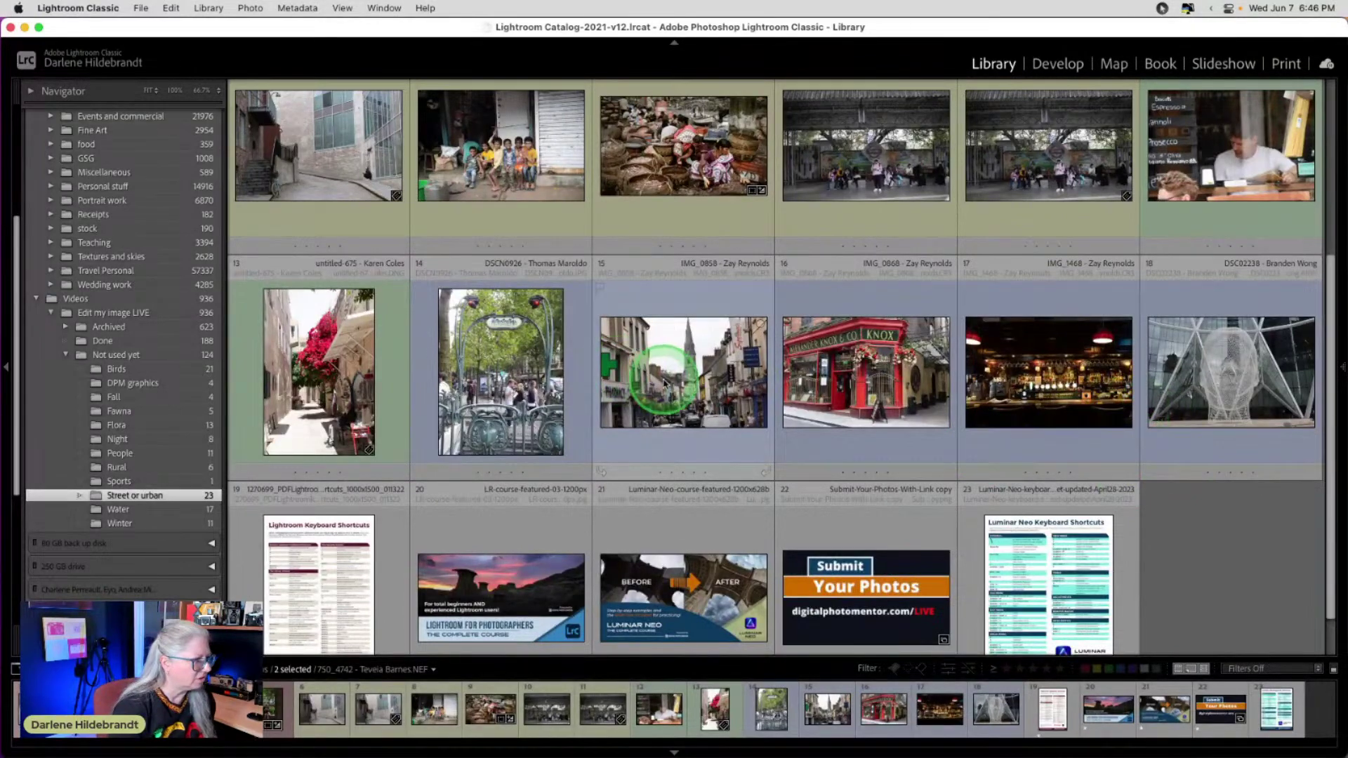
{"action": "double_click", "coordinate": [666, 381]}
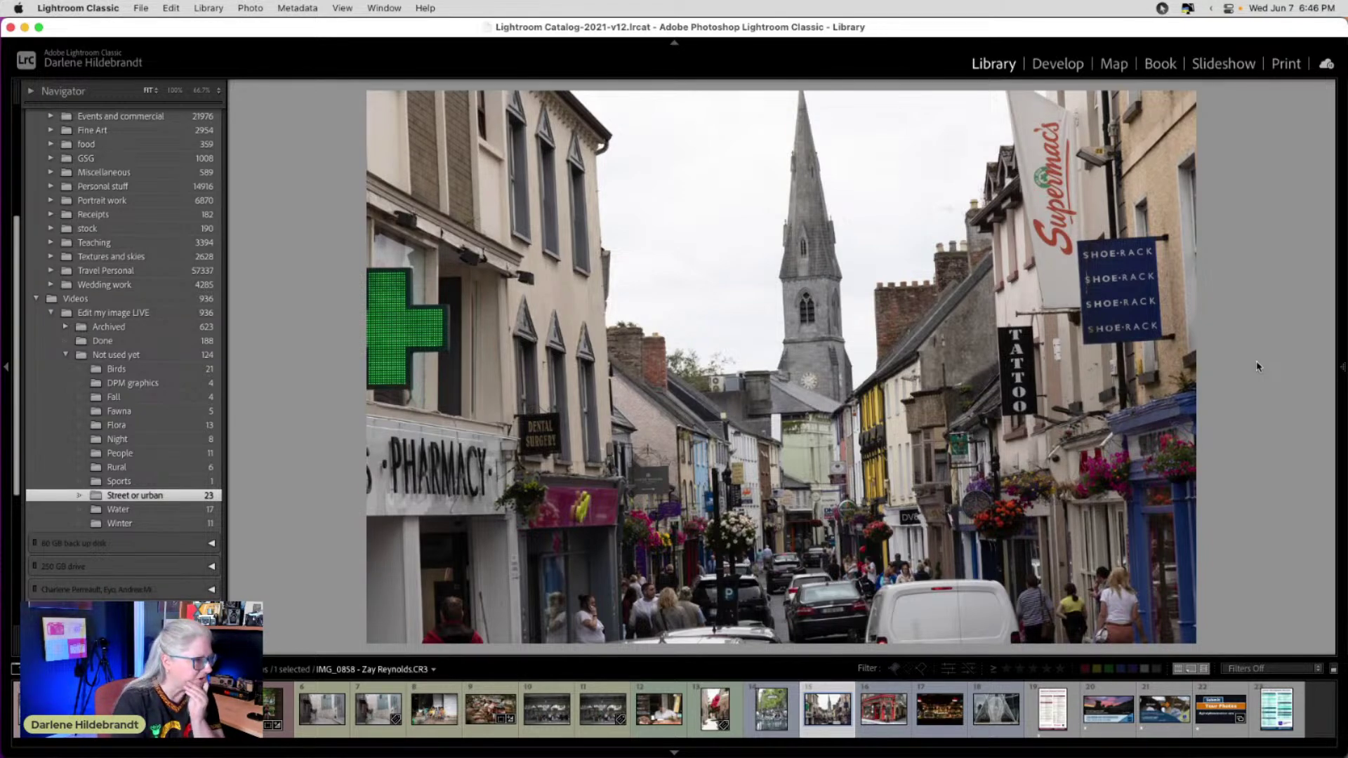
{"action": "key", "text": "Right"}
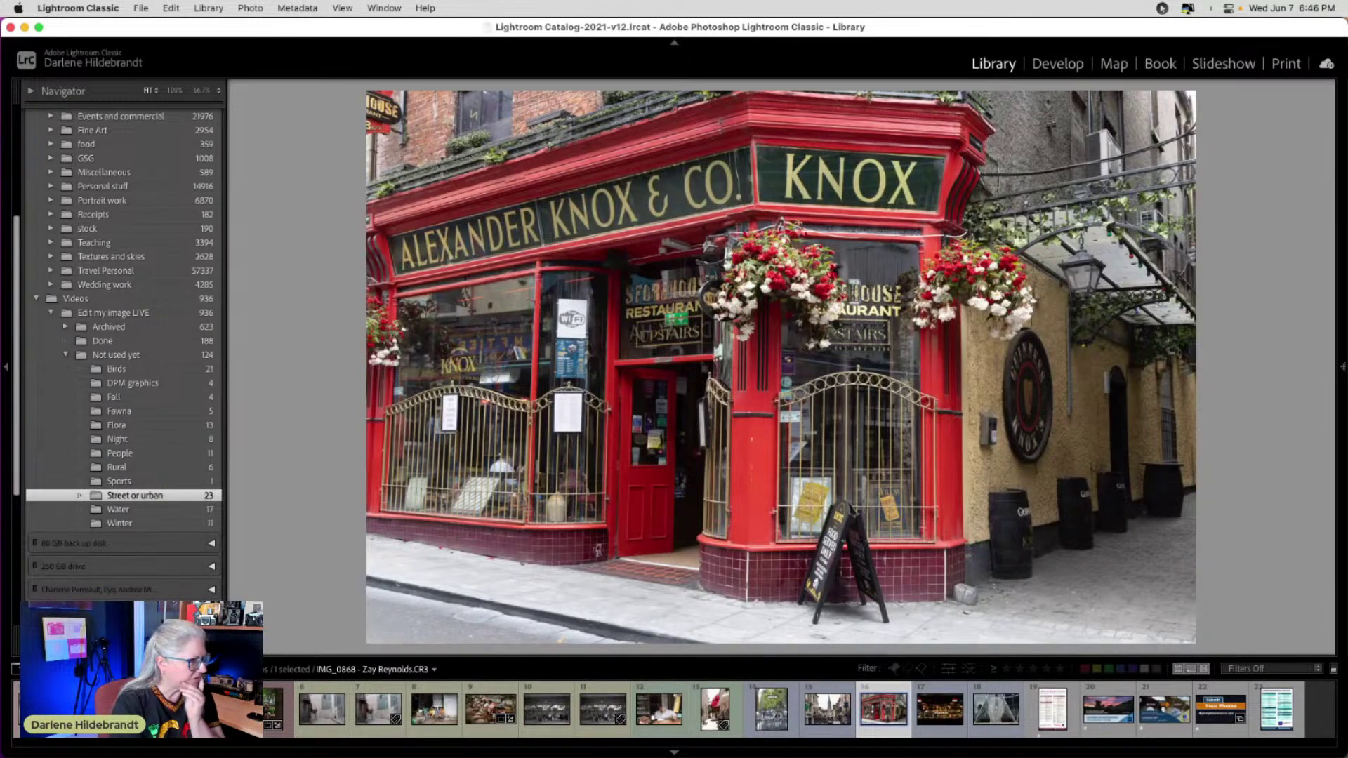
{"action": "key", "text": "Left"}
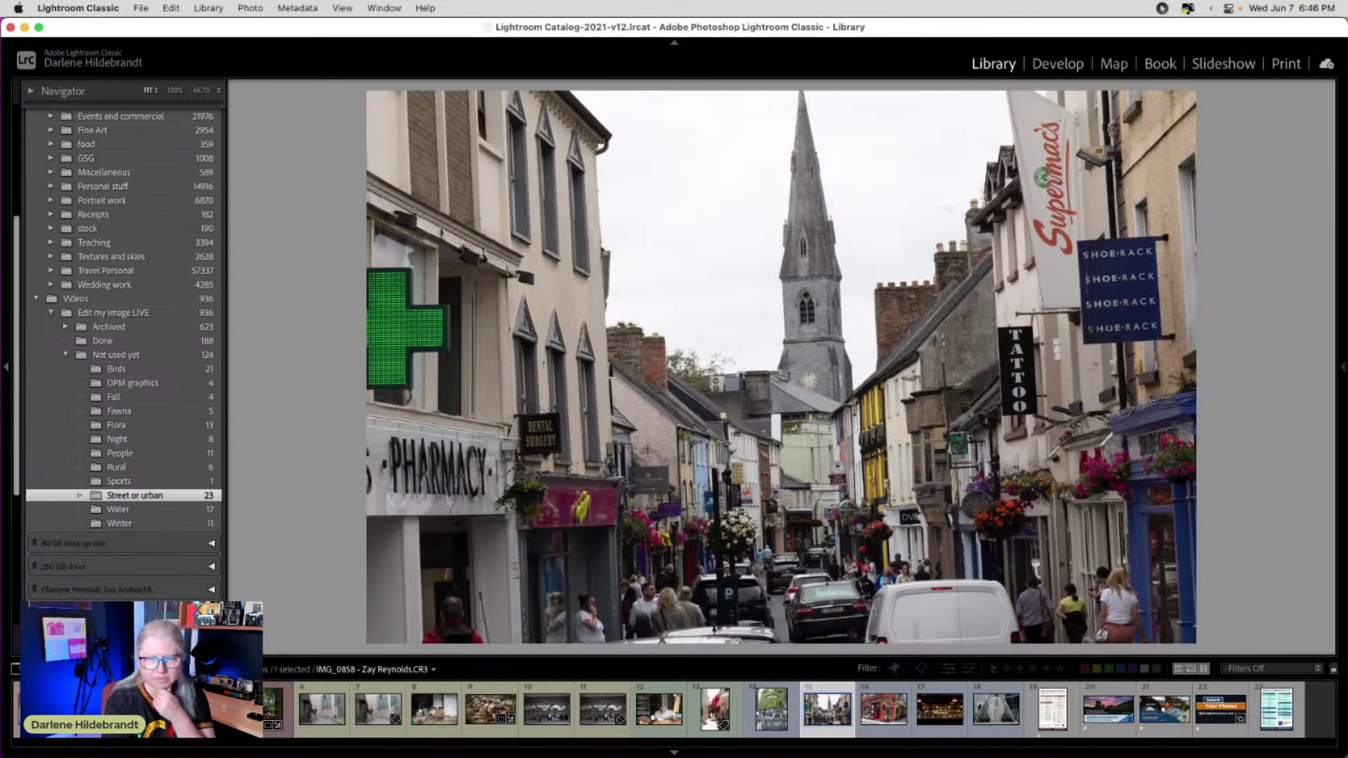
Open the church steeple photo in Develop, straighten it with the automatic crop angle, and apply the crop.
{"action": "key", "text": "d"}
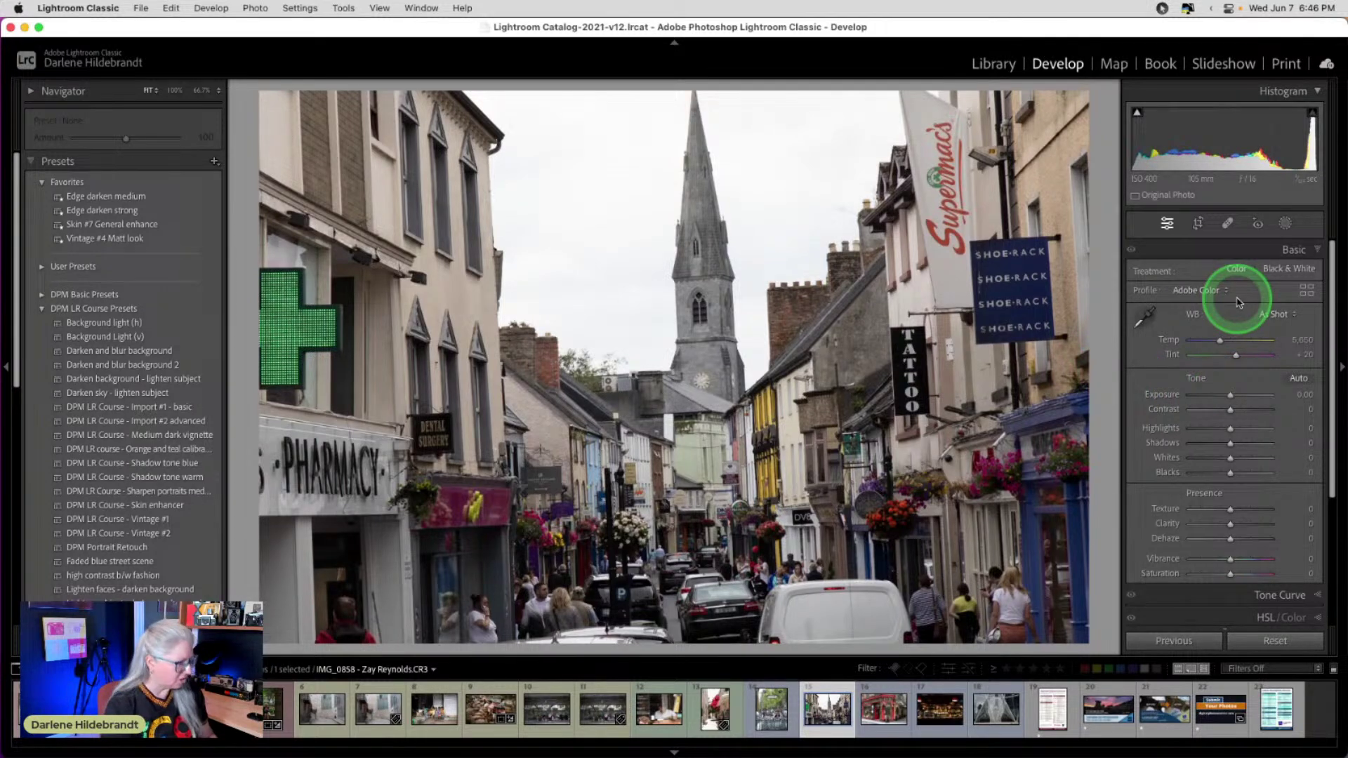
{"action": "key", "text": "r"}
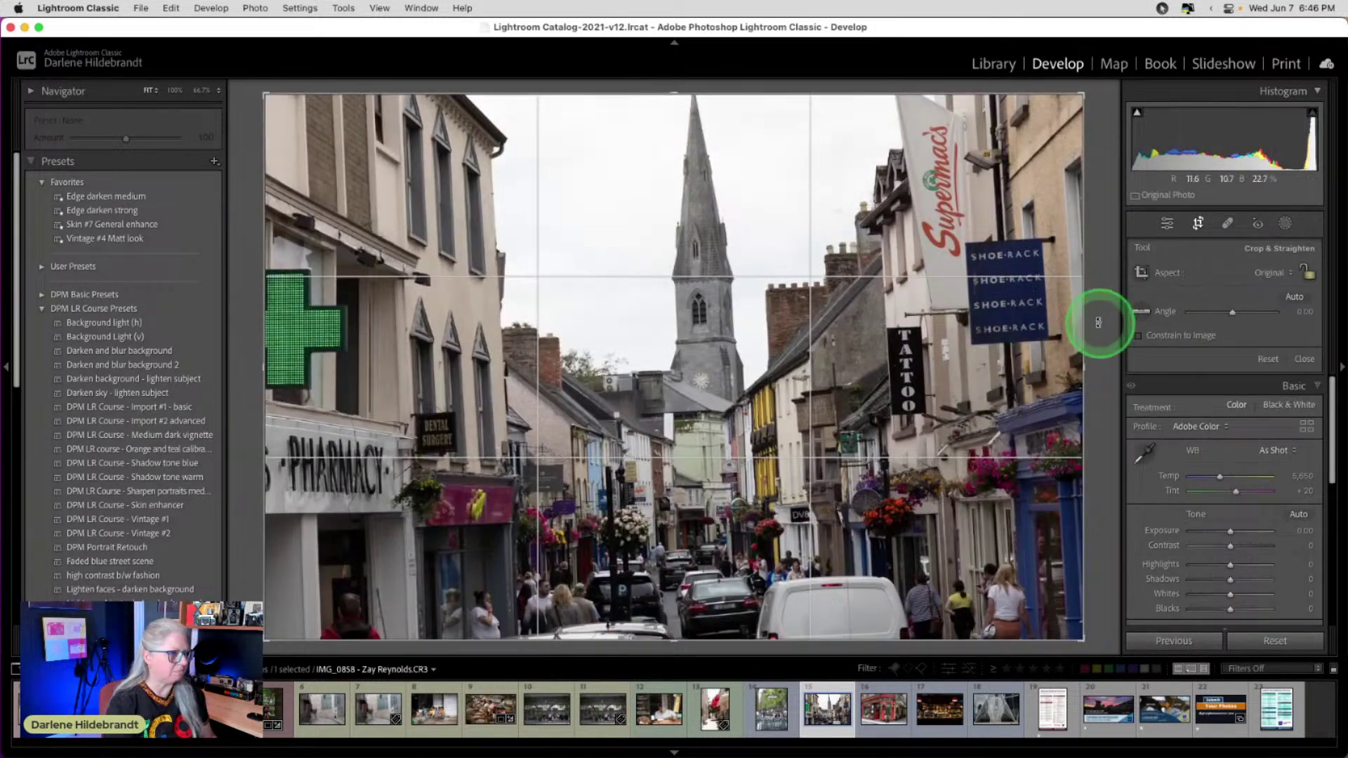
{"action": "left_click", "coordinate": [1294, 297]}
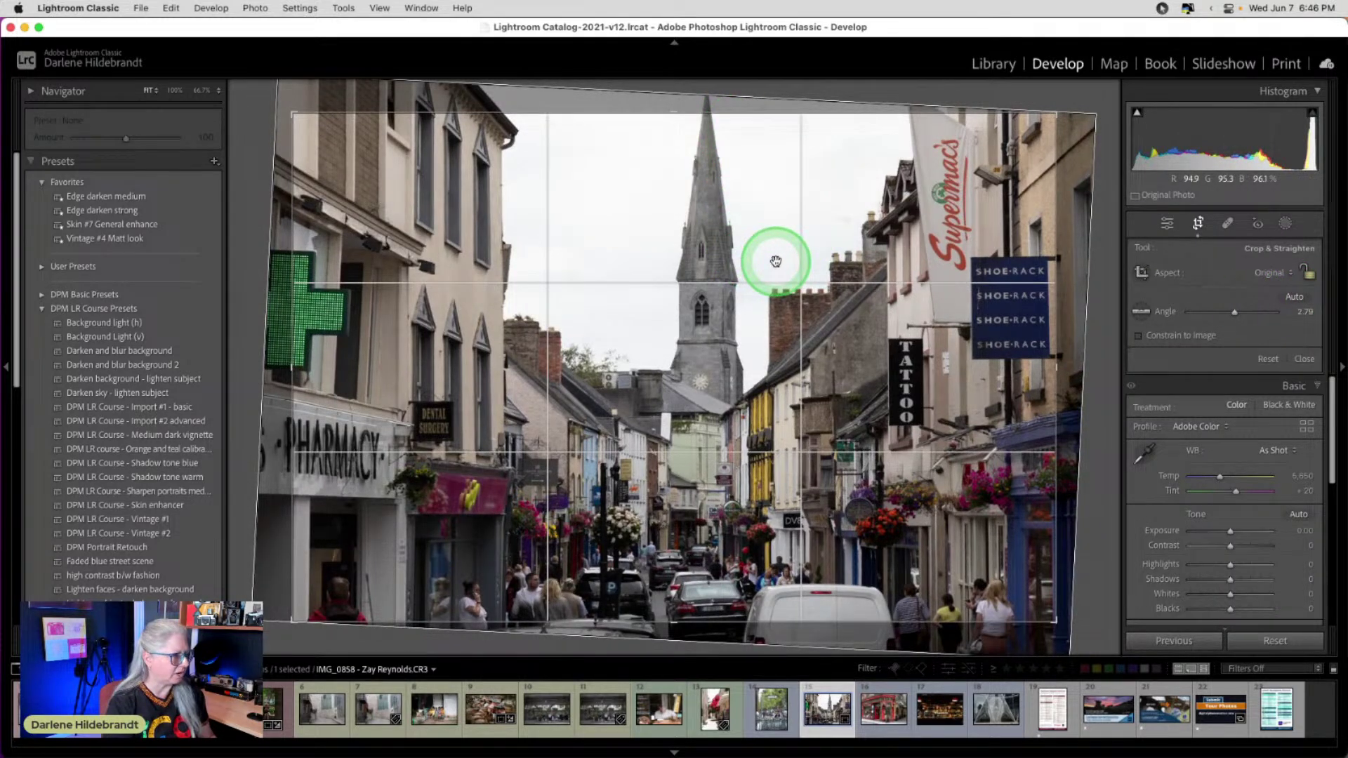
{"action": "key", "text": "Return"}
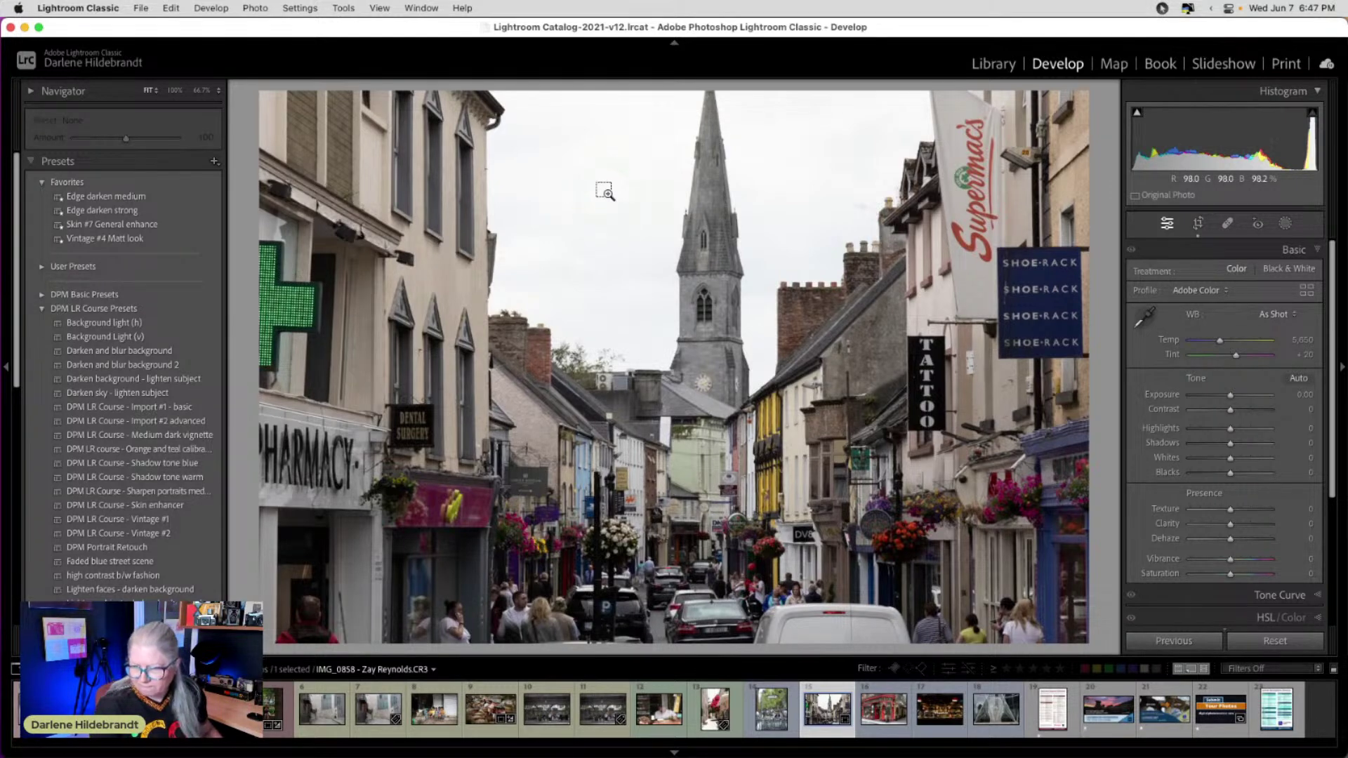
Switch to Luminar Neo, find the same church steeple street photo in the catalog, and open it for editing.
{"action": "key", "text": "super+Tab"}
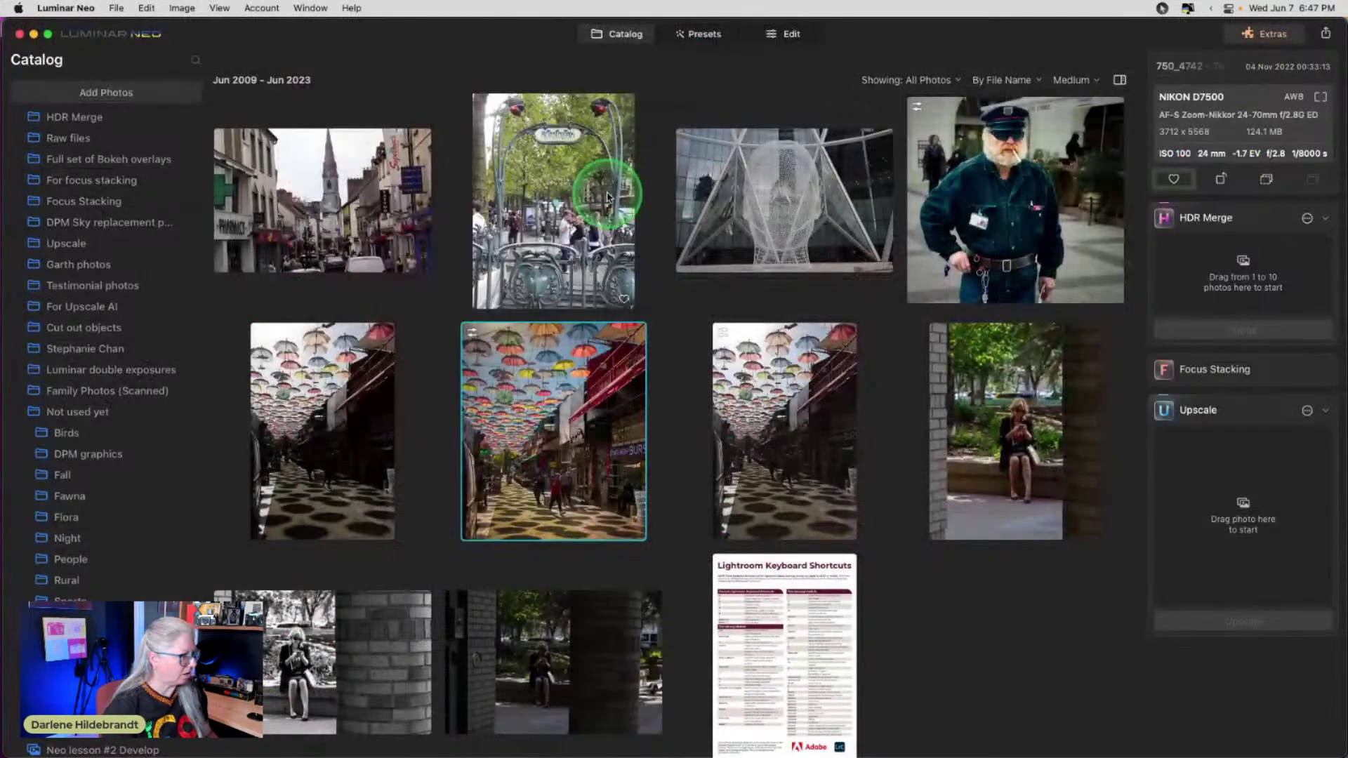
{"action": "scroll", "coordinate": [657, 442], "scroll_direction": "up", "scroll_amount": 3}
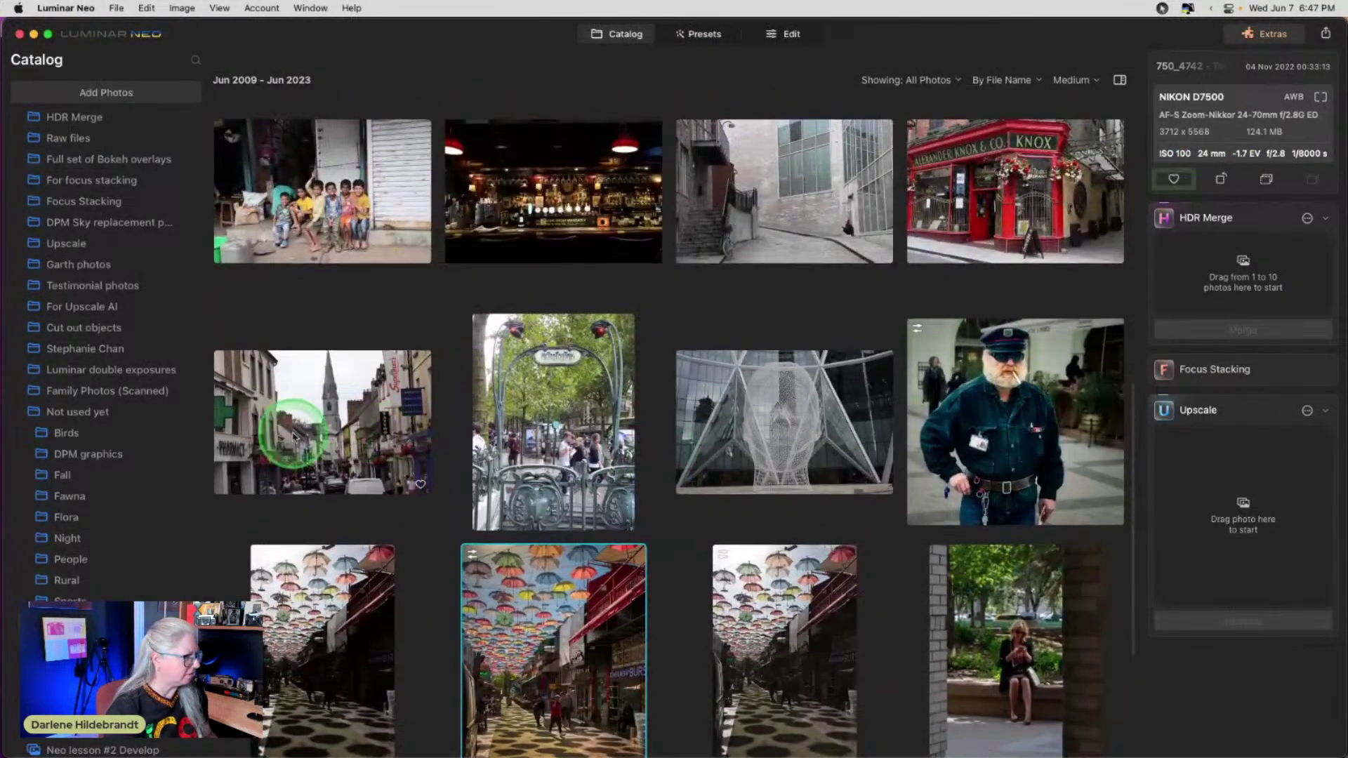
{"action": "left_click", "coordinate": [427, 355]}
{"action": "left_click", "coordinate": [780, 34]}
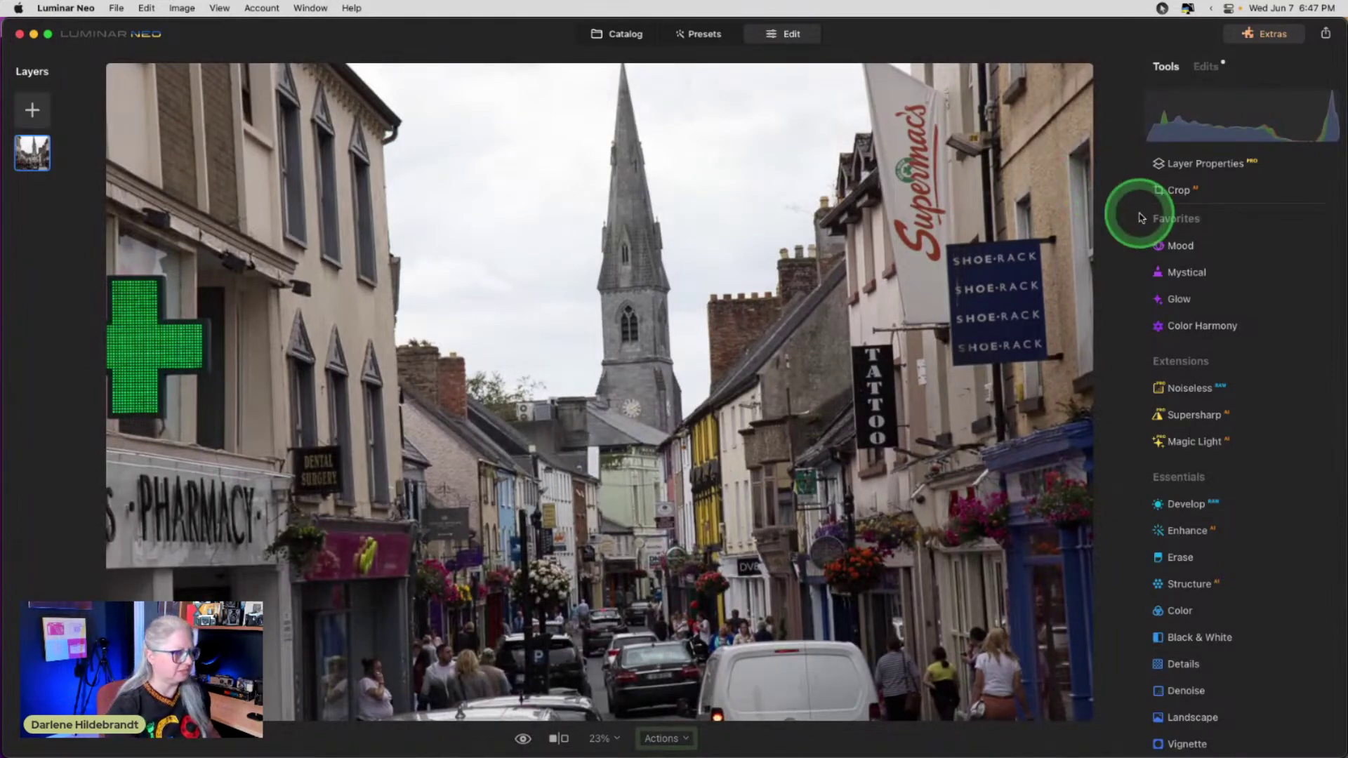
Try to straighten the street photo with the Crop tool's Horizon Alignment plus a slight manual rotation, then close the tool.
{"action": "left_click", "coordinate": [1220, 196]}
{"action": "left_click", "coordinate": [1239, 318]}
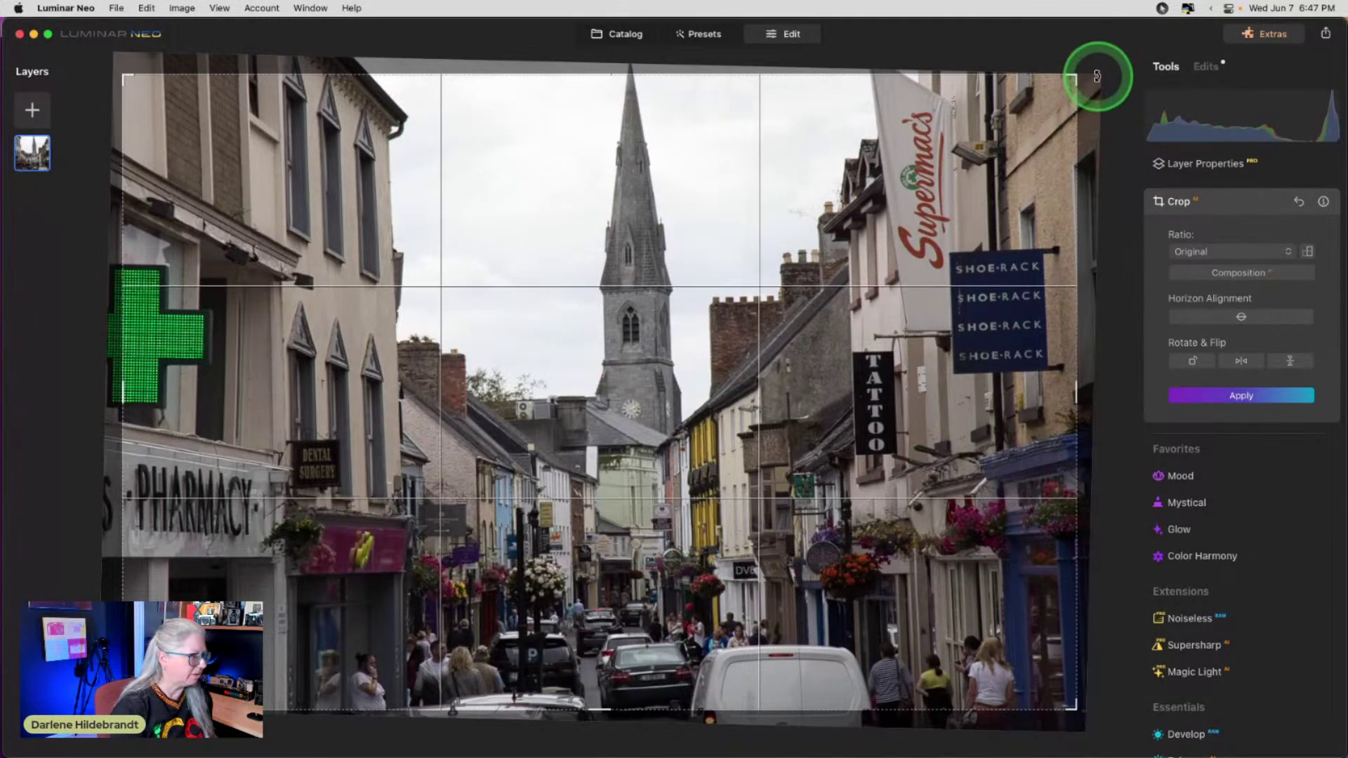
{"action": "left_click_drag", "start_coordinate": [1107, 57], "coordinate": [1114, 62]}
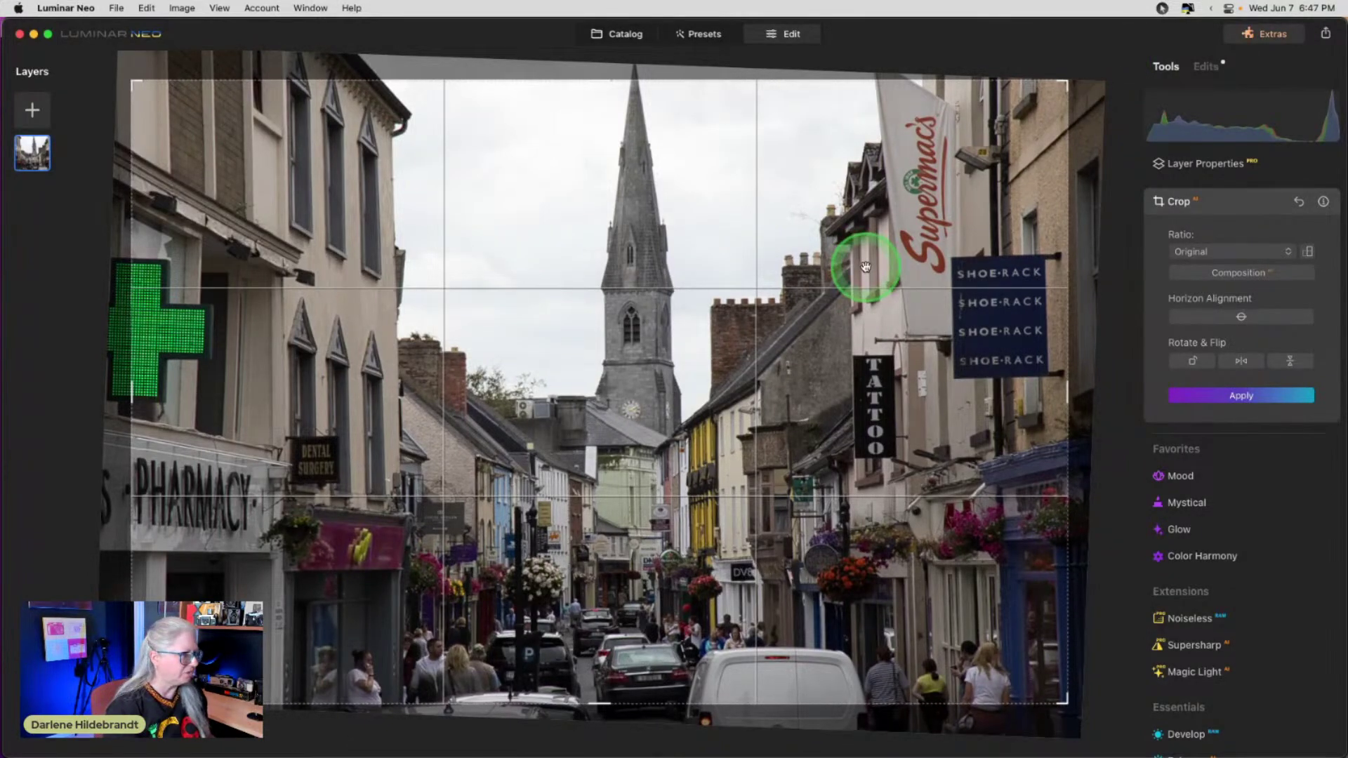
{"action": "left_click", "coordinate": [1259, 198]}
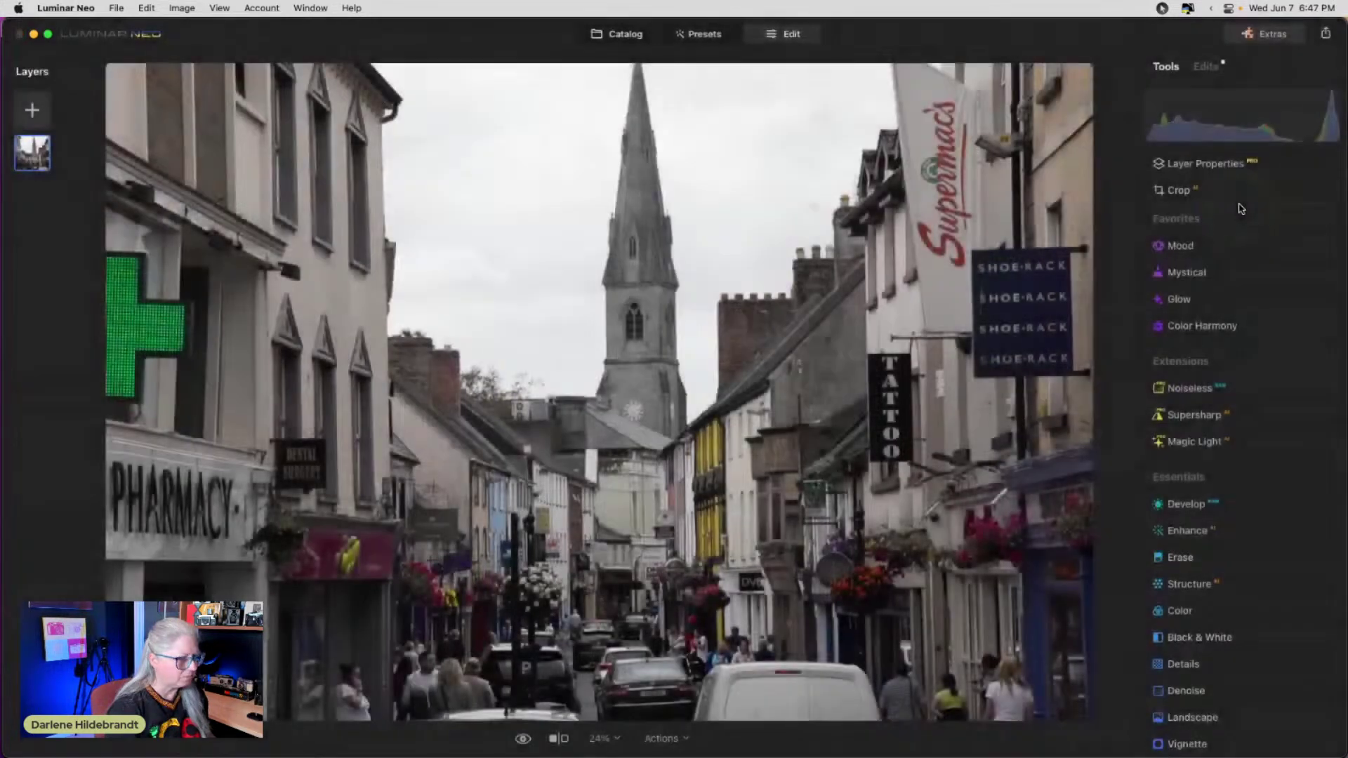
Try the automatic perspective correction and the Vertical adjustment in the Transform section of Develop.
{"action": "left_click", "coordinate": [1193, 503]}
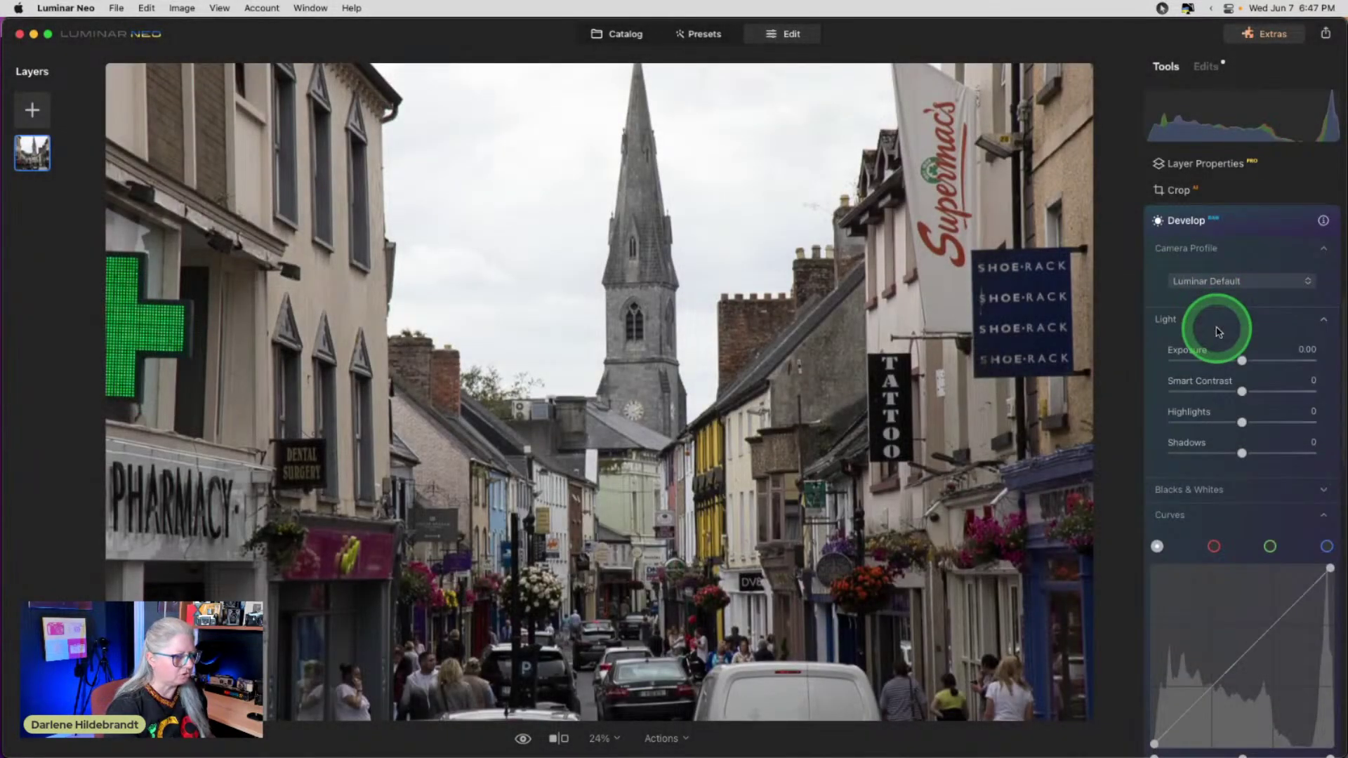
{"action": "scroll", "coordinate": [1218, 332], "scroll_direction": "down", "scroll_amount": 5}
{"action": "left_click", "coordinate": [1177, 505]}
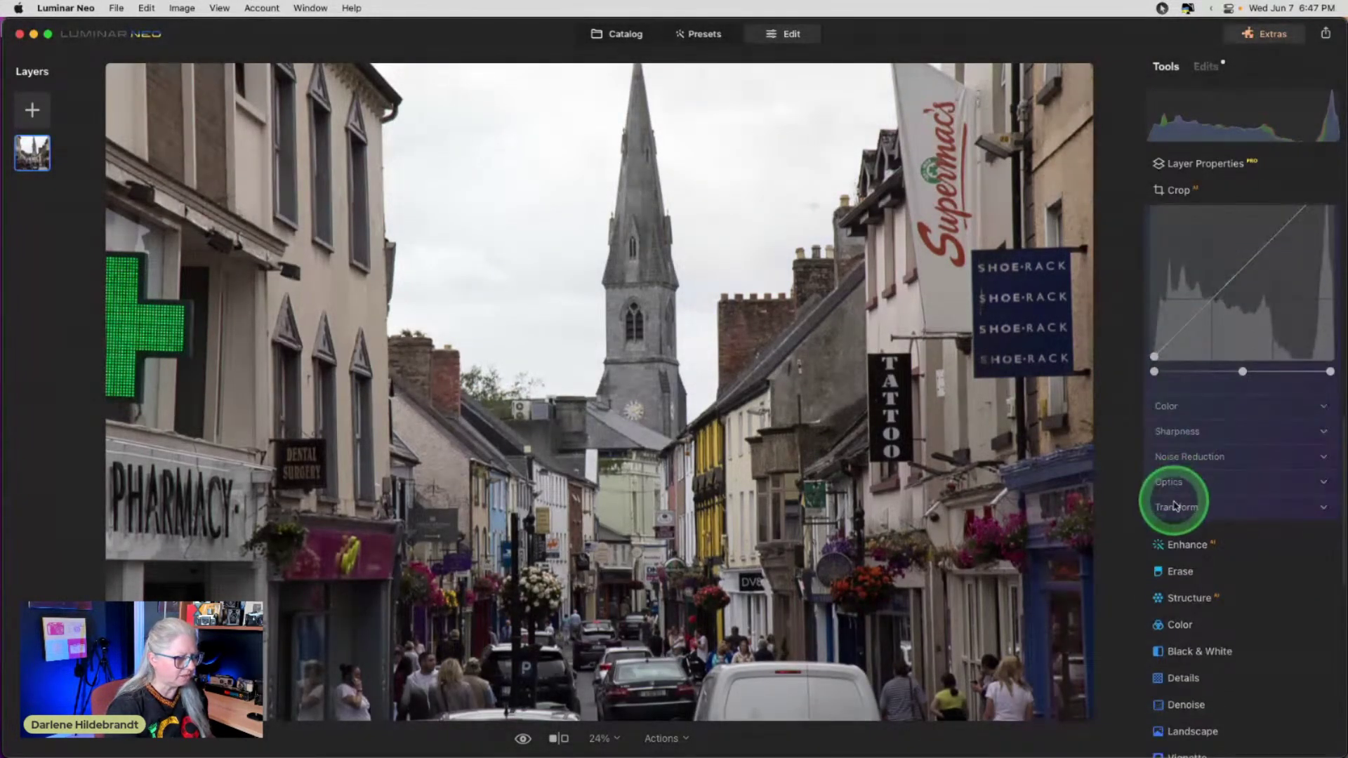
{"action": "scroll", "coordinate": [1186, 406], "scroll_direction": "down", "scroll_amount": 2}
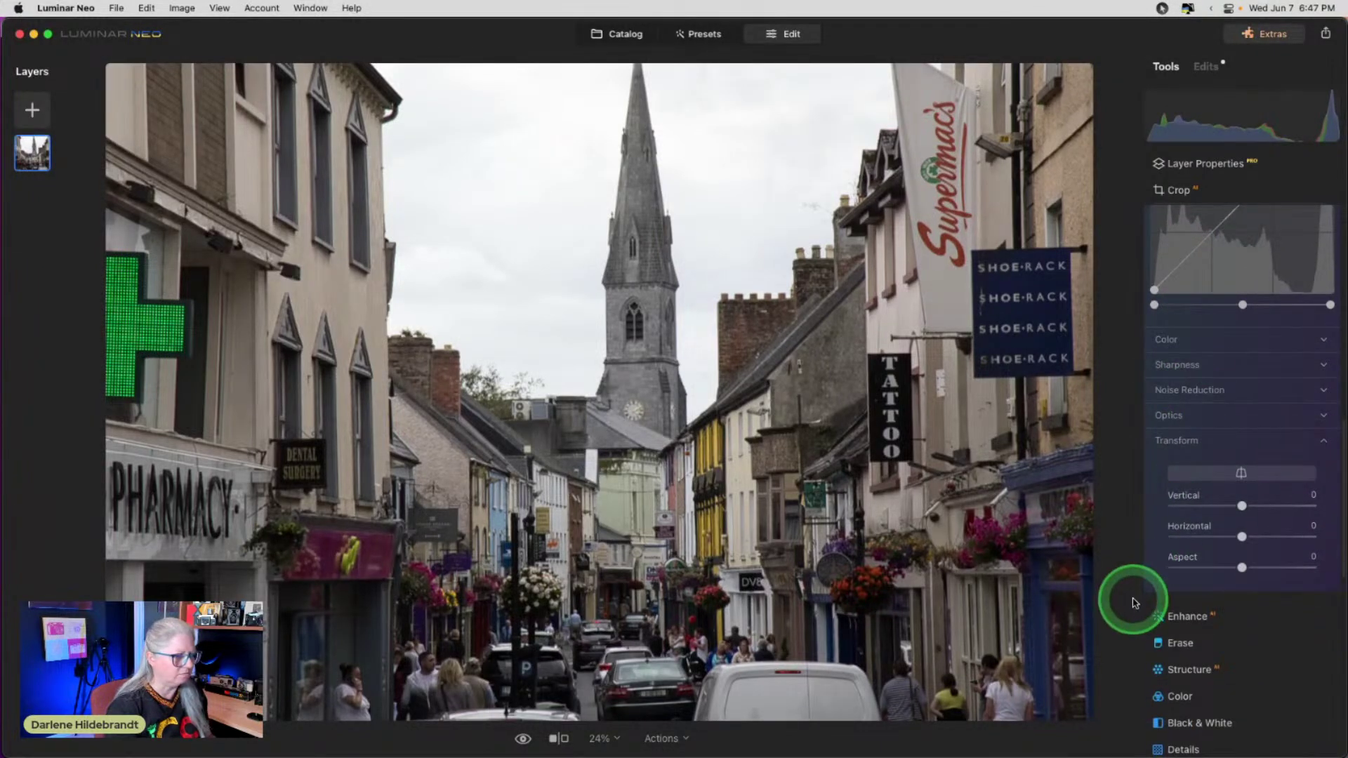
{"action": "left_click", "coordinate": [1242, 474]}
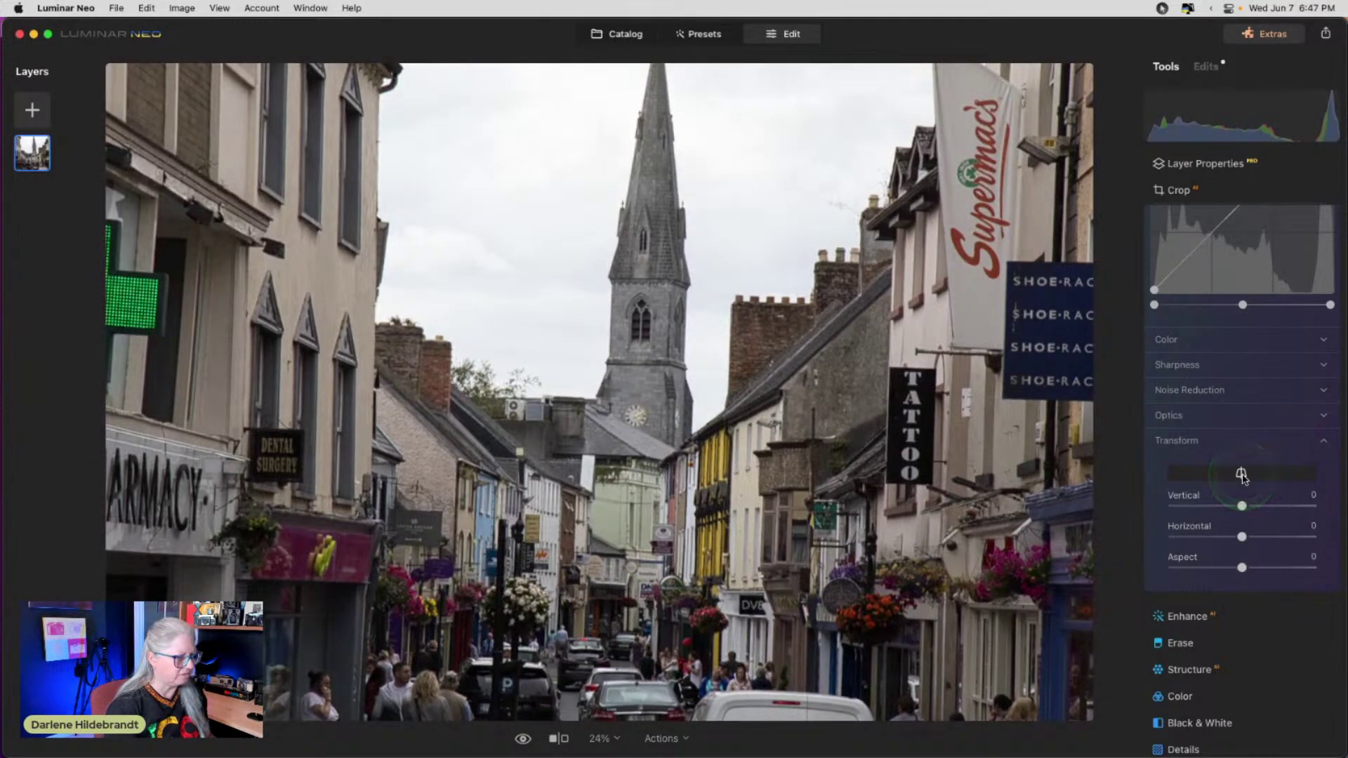
{"action": "left_click", "coordinate": [1242, 476]}
{"action": "scroll", "coordinate": [1240, 485], "scroll_direction": "up", "scroll_amount": 1}
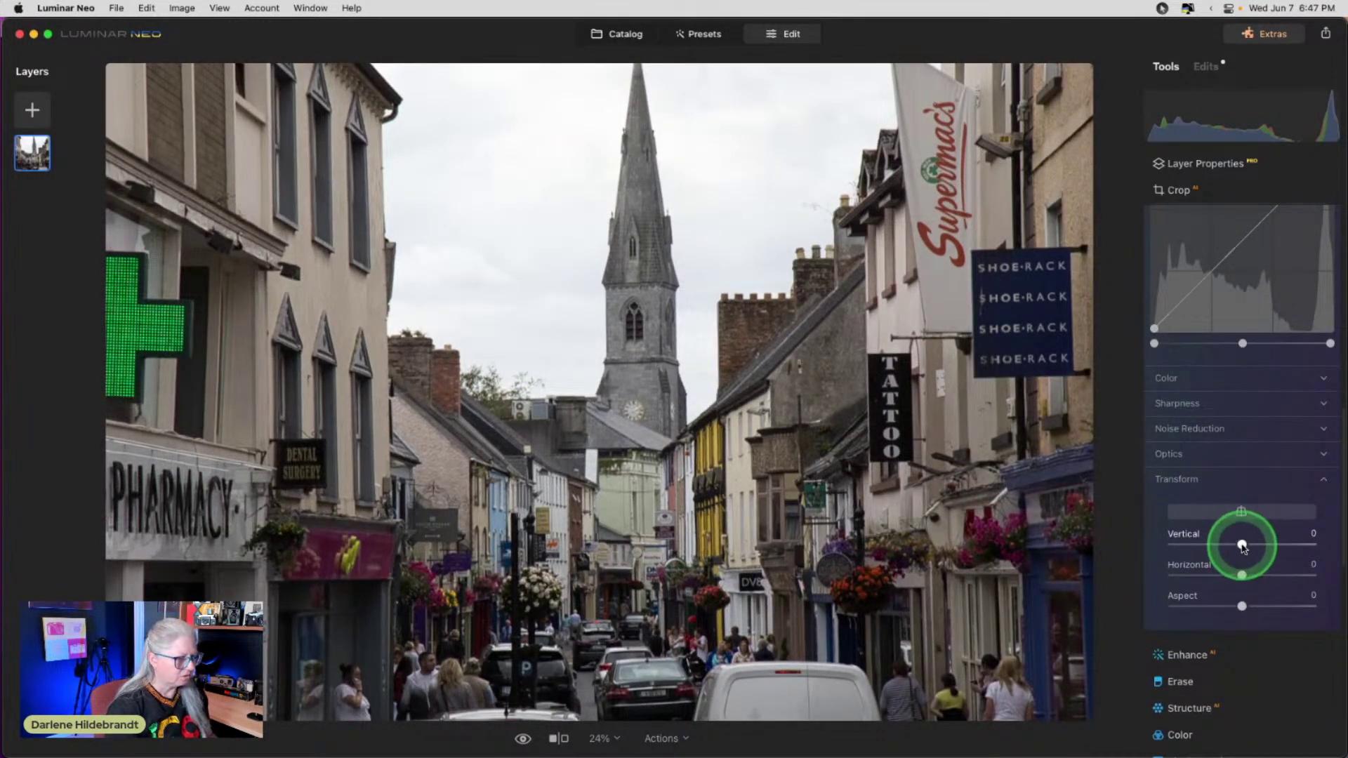
{"action": "left_click_drag", "start_coordinate": [1245, 545], "coordinate": [1243, 545]}
Reset the street photo's crop and rotation, then close the Crop tool.
{"action": "left_click", "coordinate": [1251, 191]}
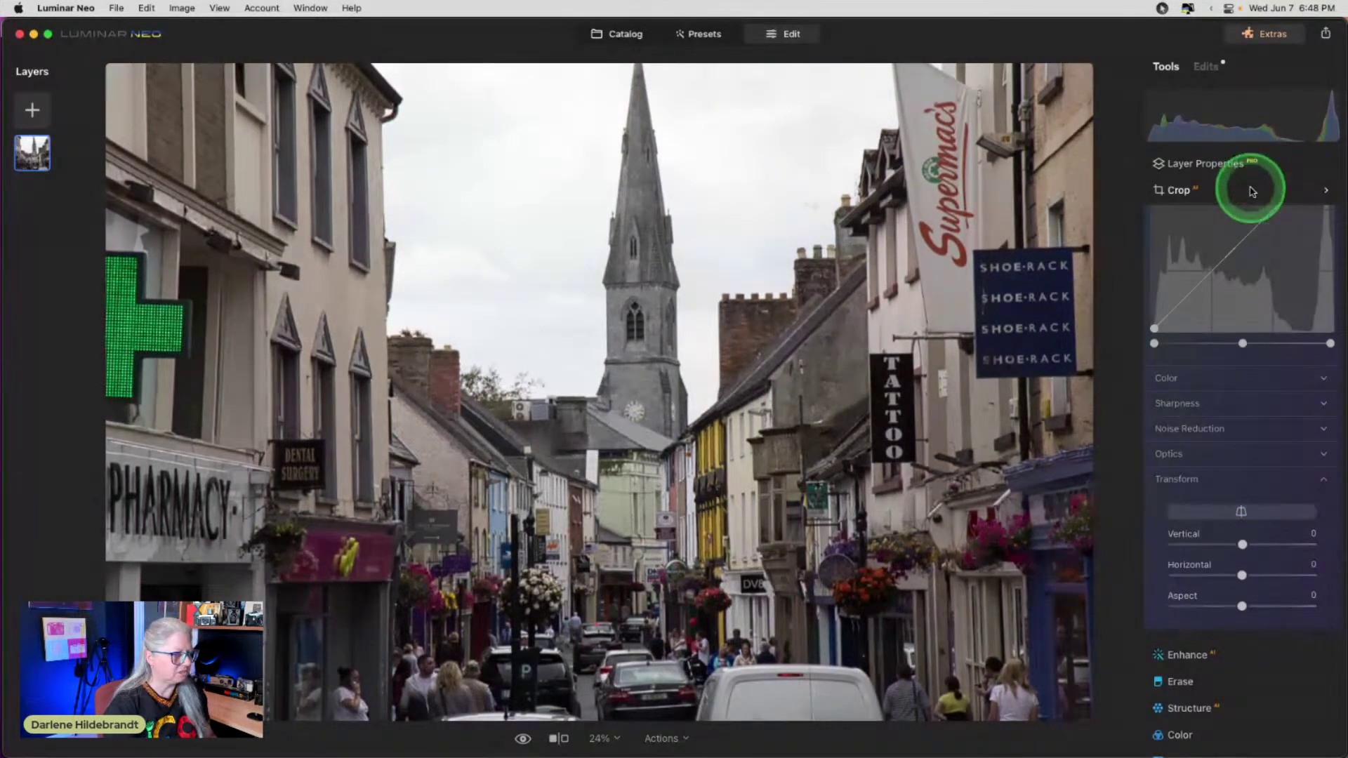
{"action": "left_click", "coordinate": [1303, 207]}
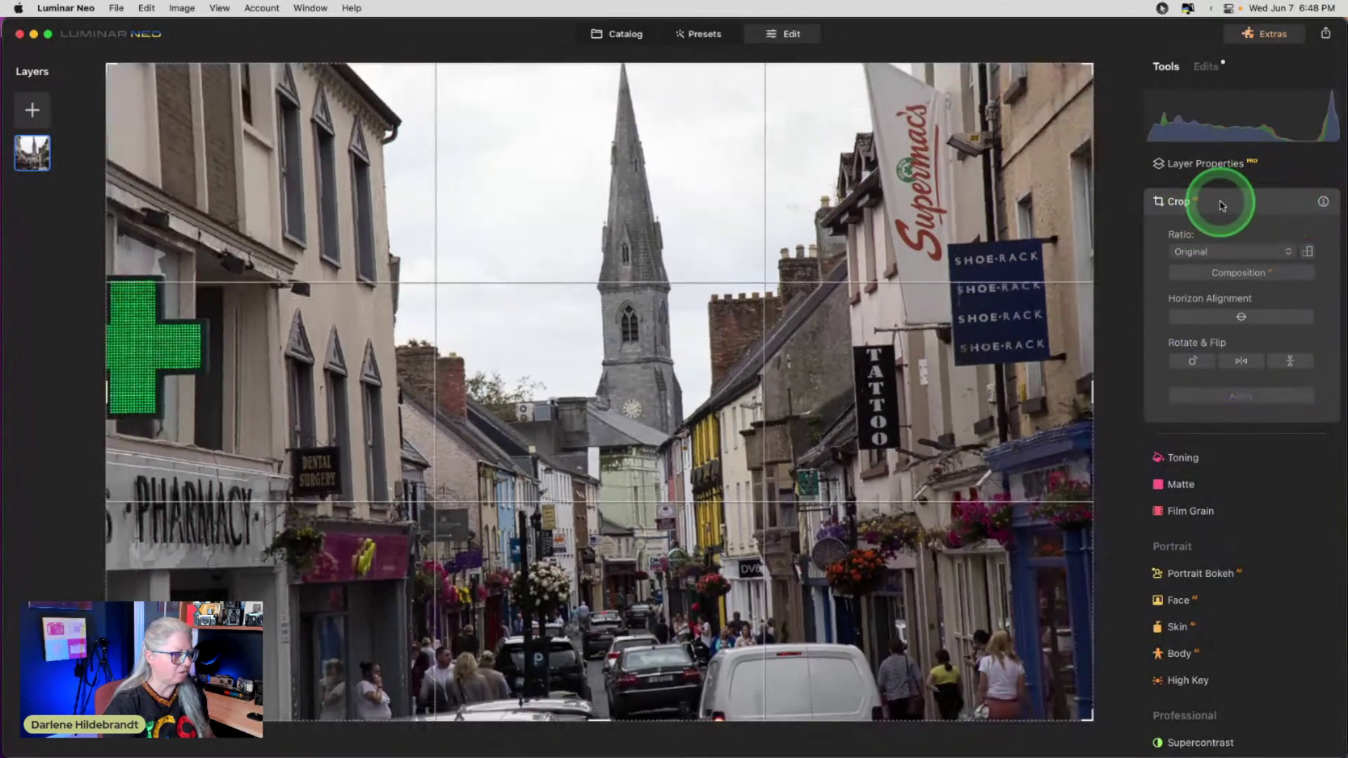
{"action": "left_click", "coordinate": [1220, 201]}
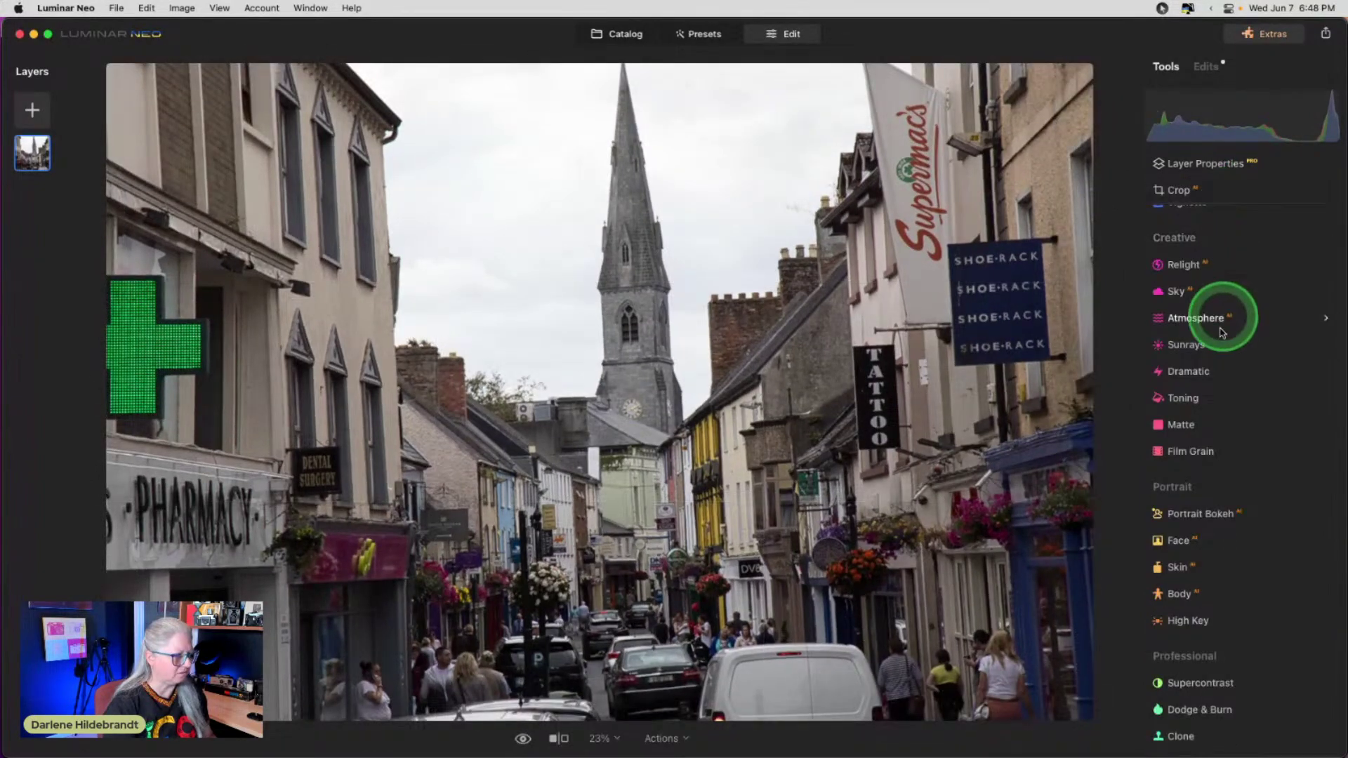
Reopen the existing Develop edit and apply the automatic perspective correction in its Transform section.
{"action": "left_click", "coordinate": [1208, 65]}
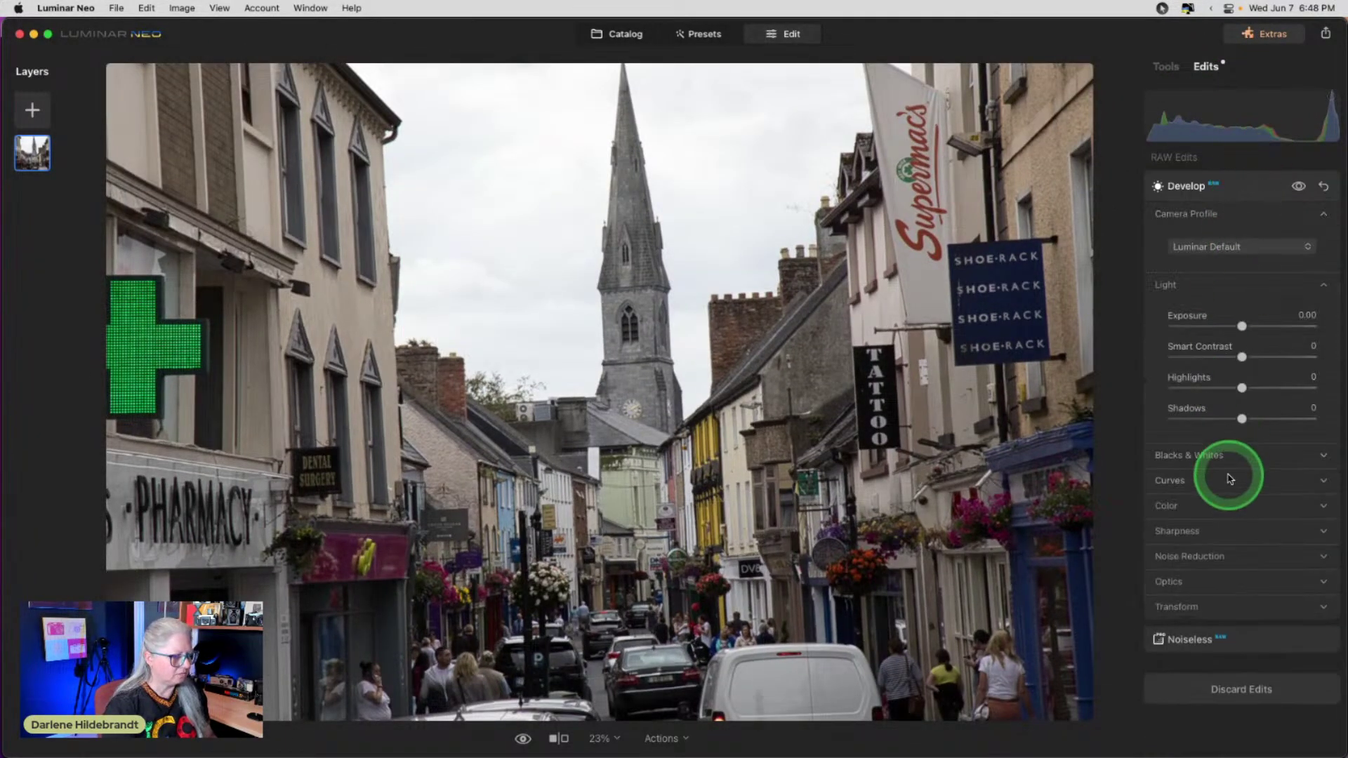
{"action": "left_click", "coordinate": [1193, 607]}
{"action": "scroll", "coordinate": [1220, 456], "scroll_direction": "down", "scroll_amount": 3}
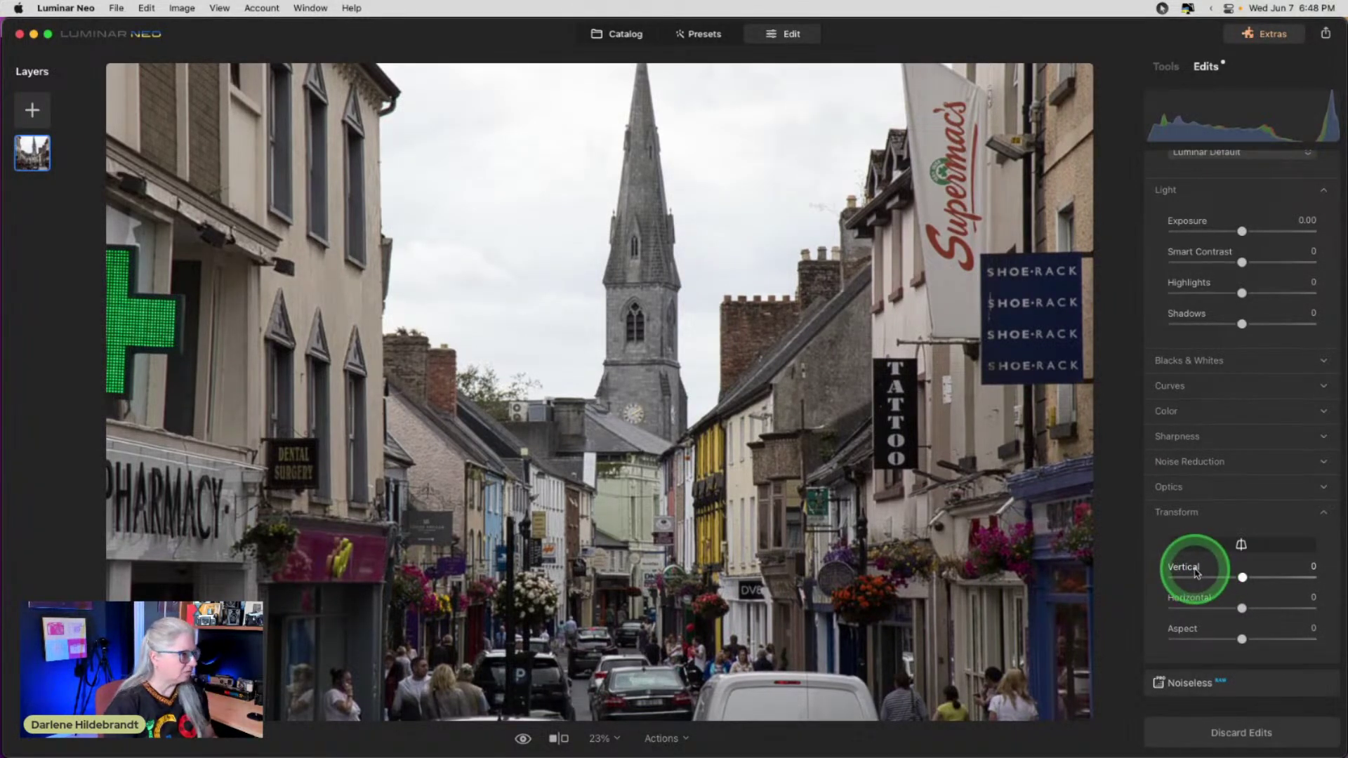
Lower the Highlights to -78 in the Light section of Develop to bring out the cloudy sky.
{"action": "scroll", "coordinate": [1221, 308], "scroll_direction": "up", "scroll_amount": 2}
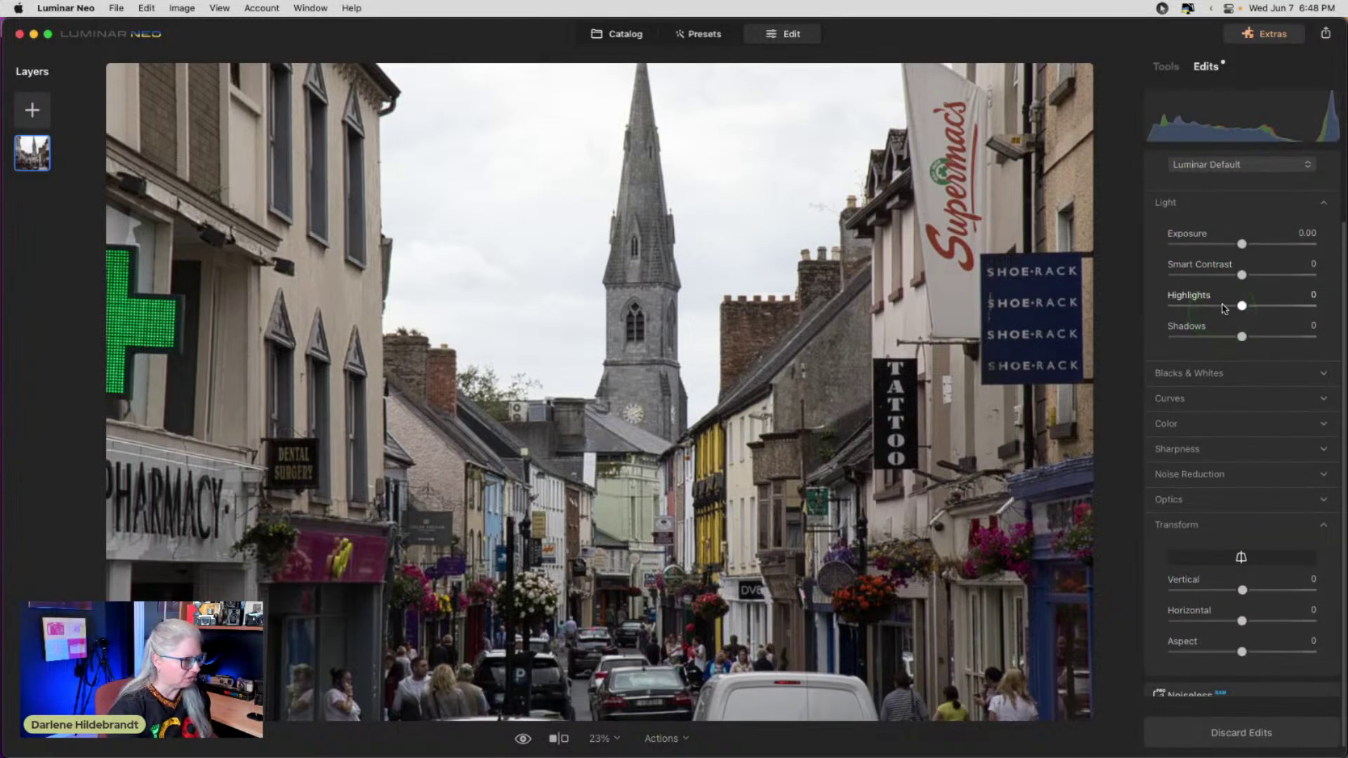
{"action": "scroll", "coordinate": [1222, 309], "scroll_direction": "up", "scroll_amount": 1}
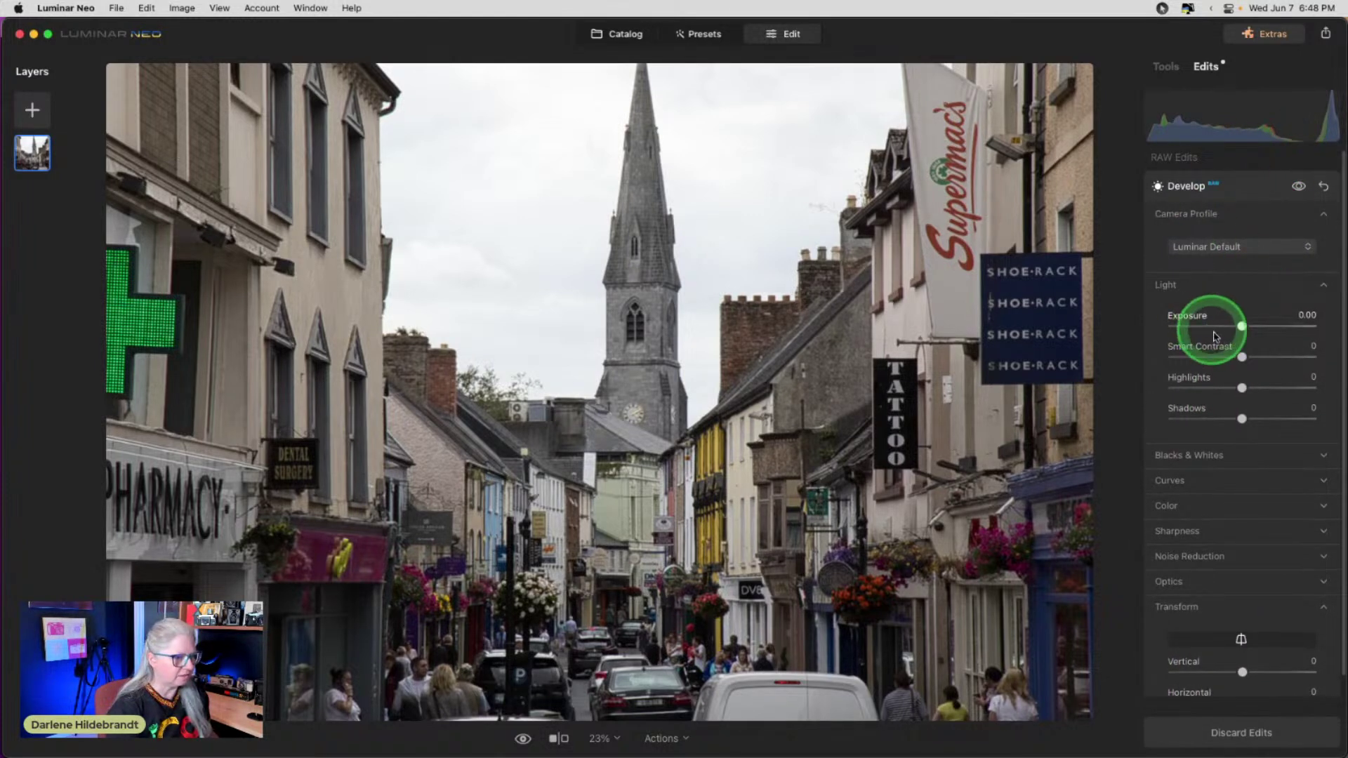
{"action": "left_click_drag", "start_coordinate": [1236, 386], "coordinate": [1187, 375]}
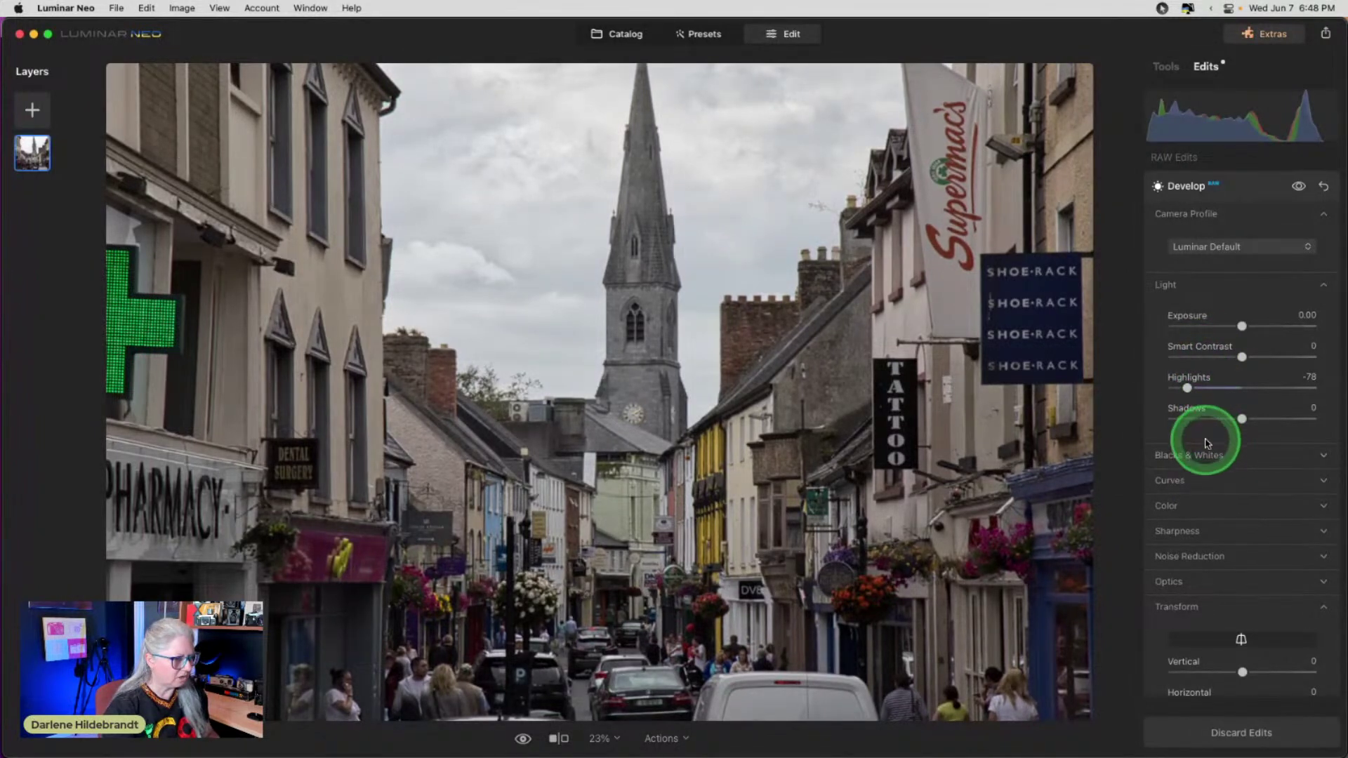
With the clipping warnings shown, move the white point slightly inwards in the Curves section of Develop.
{"action": "left_click", "coordinate": [1168, 481]}
{"action": "scroll", "coordinate": [1209, 622], "scroll_direction": "down", "scroll_amount": 3}
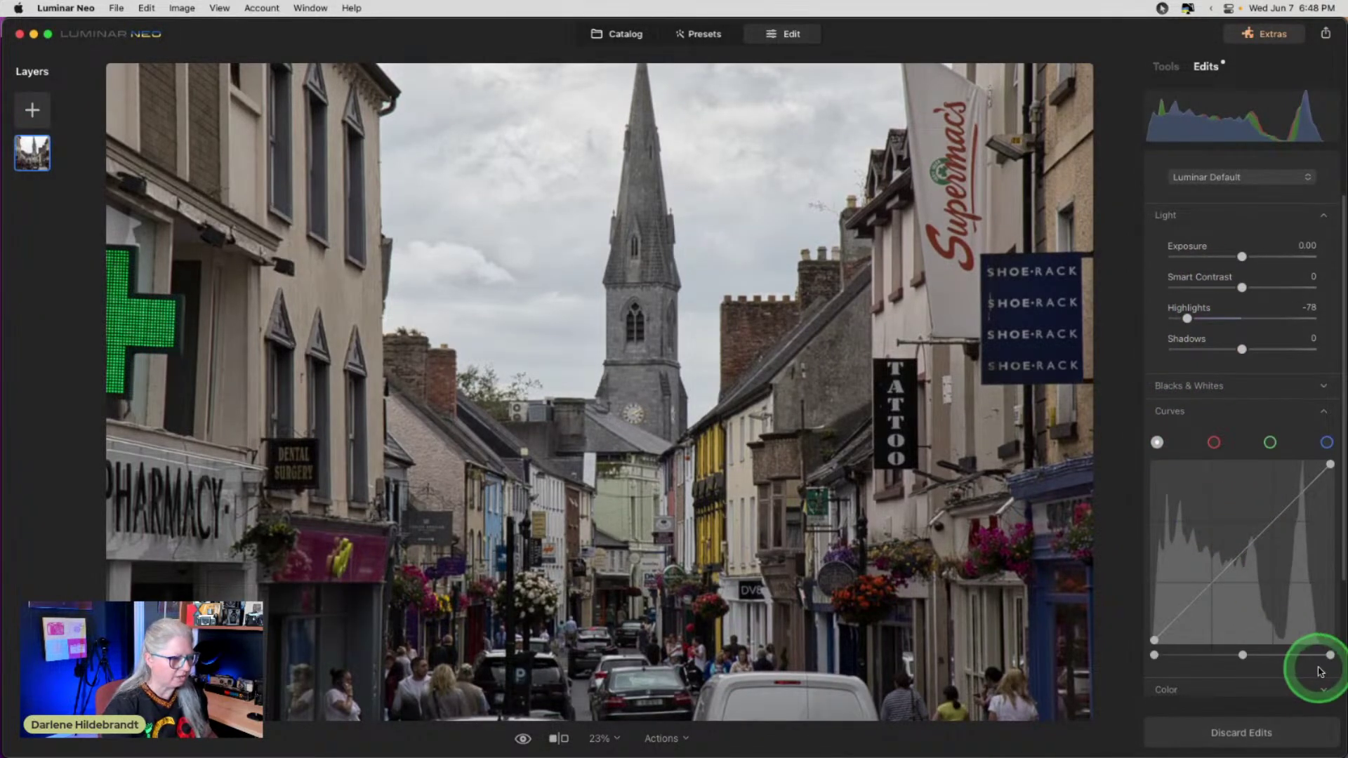
{"action": "left_click_drag", "start_coordinate": [1328, 660], "coordinate": [1320, 658]}
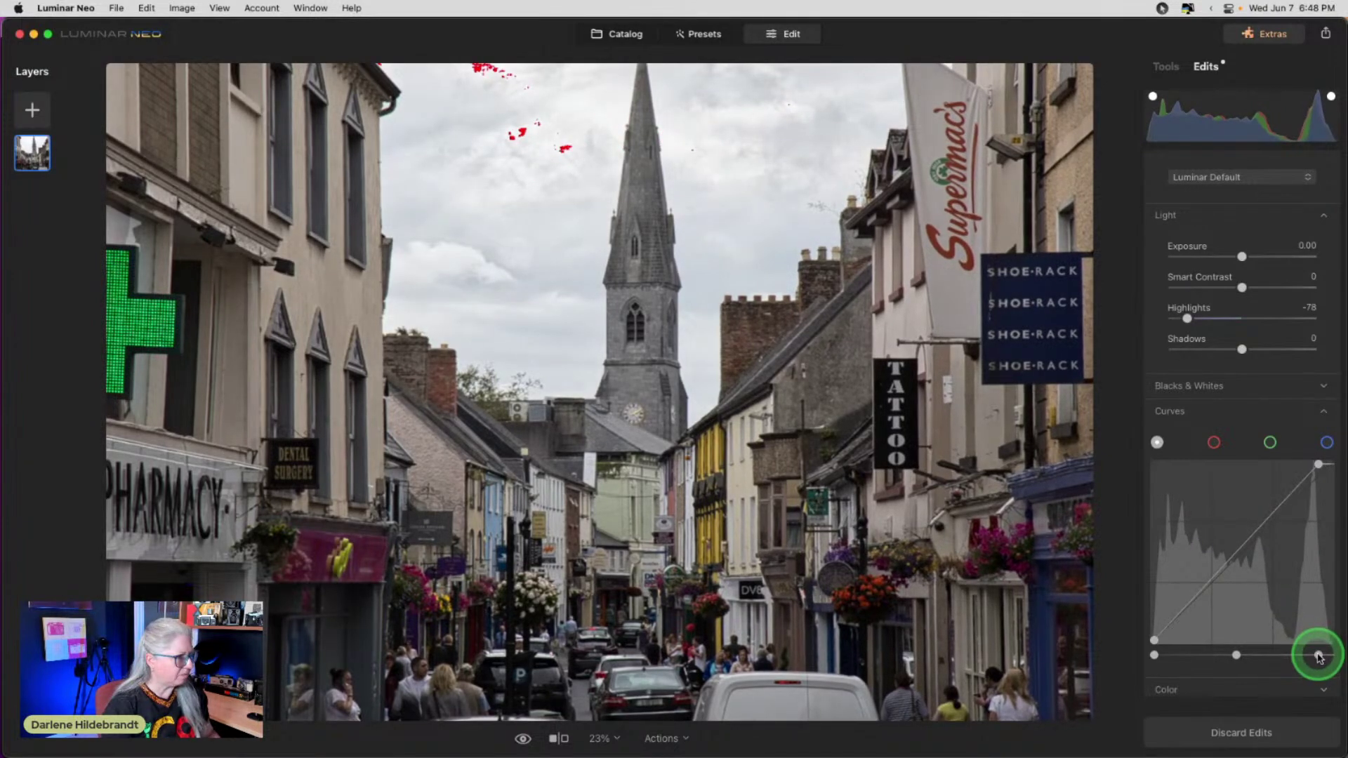
Switch to Lightroom Classic, view the Luminar Neo keyboard shortcuts sheet from the Library grid, and return to Luminar Neo.
{"action": "key", "text": "super+Tab"}
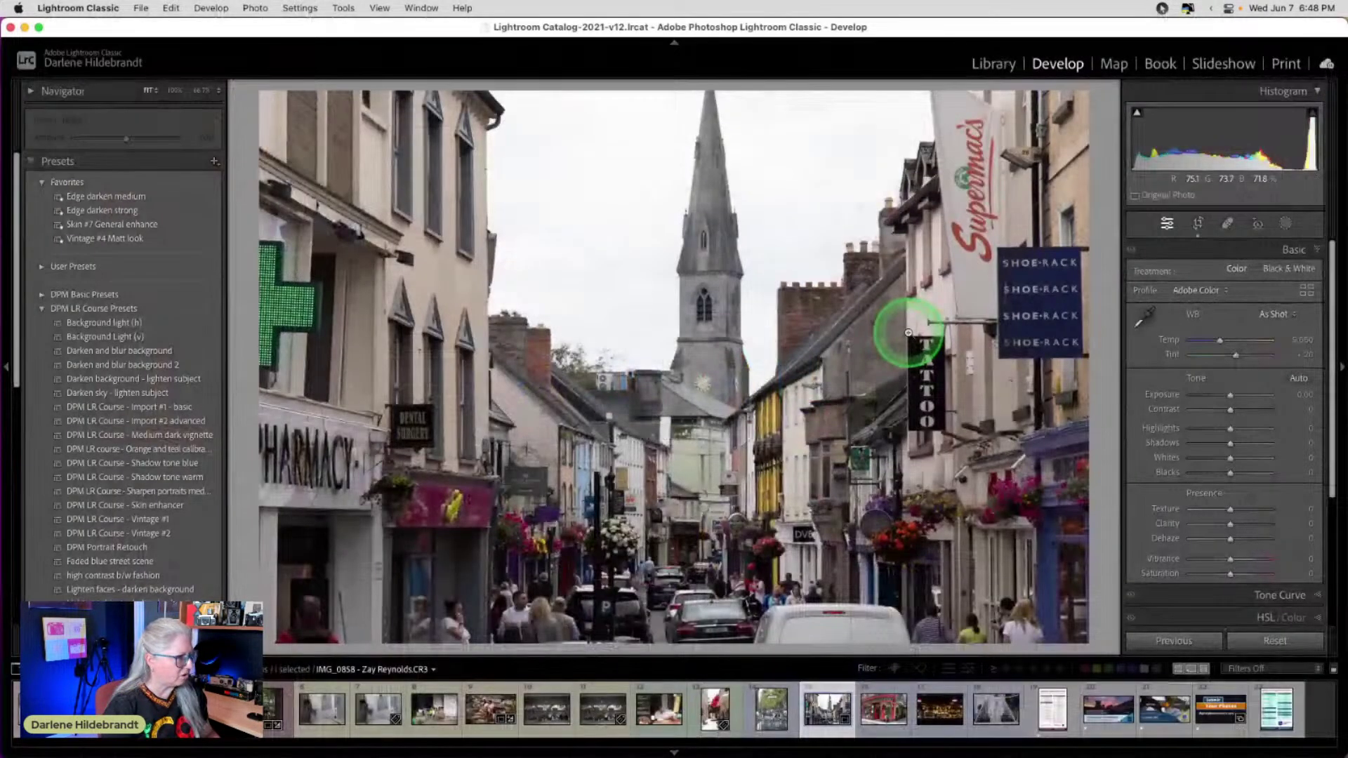
{"action": "key", "text": "g"}
{"action": "scroll", "coordinate": [1019, 521], "scroll_direction": "down", "scroll_amount": 2}
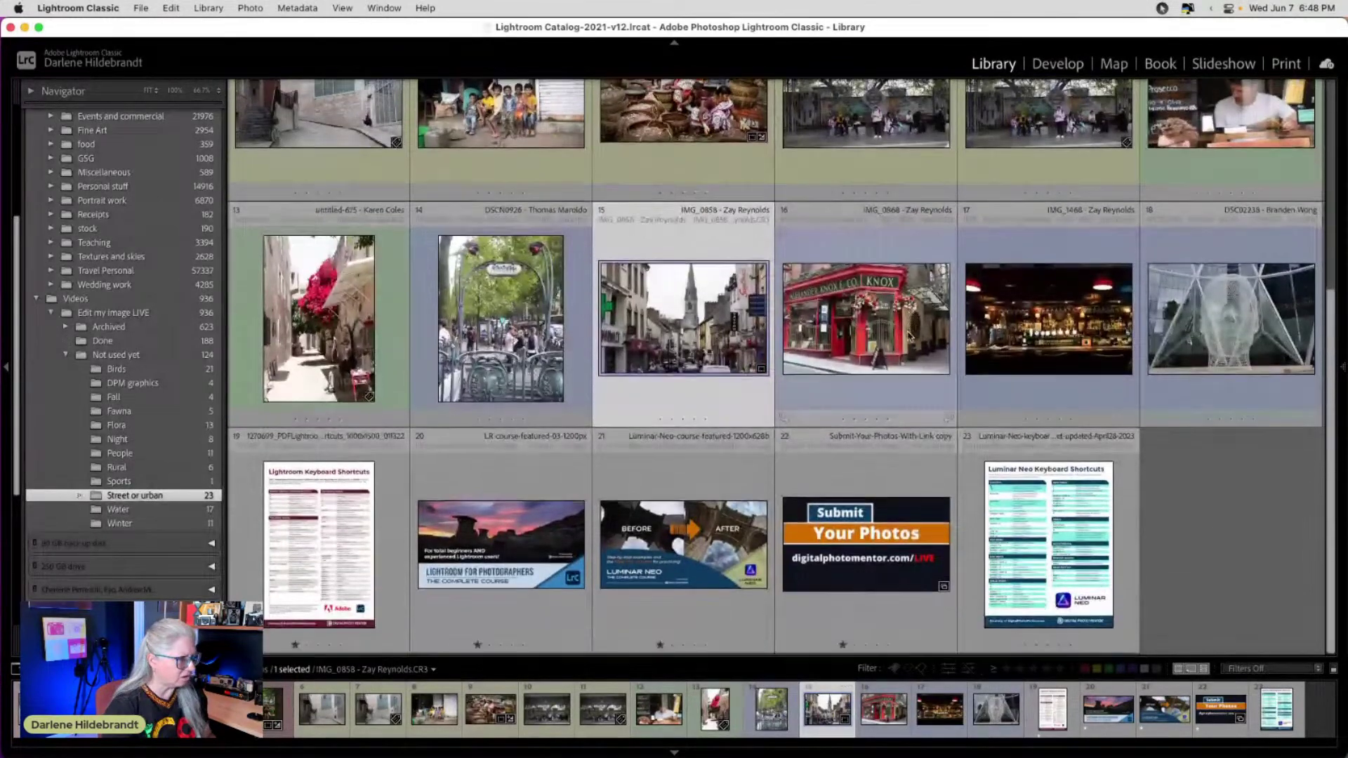
{"action": "double_click", "coordinate": [1019, 521]}
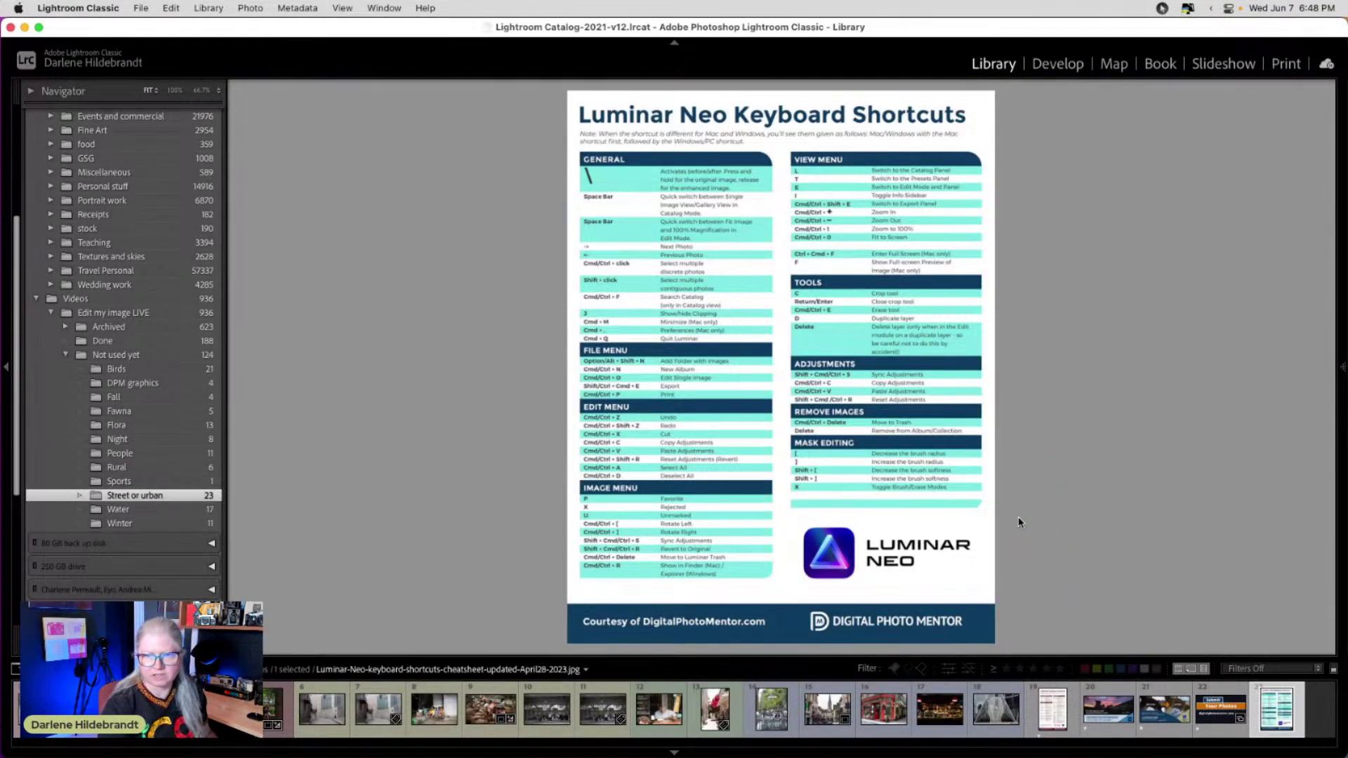
{"action": "key", "text": "super+Tab"}
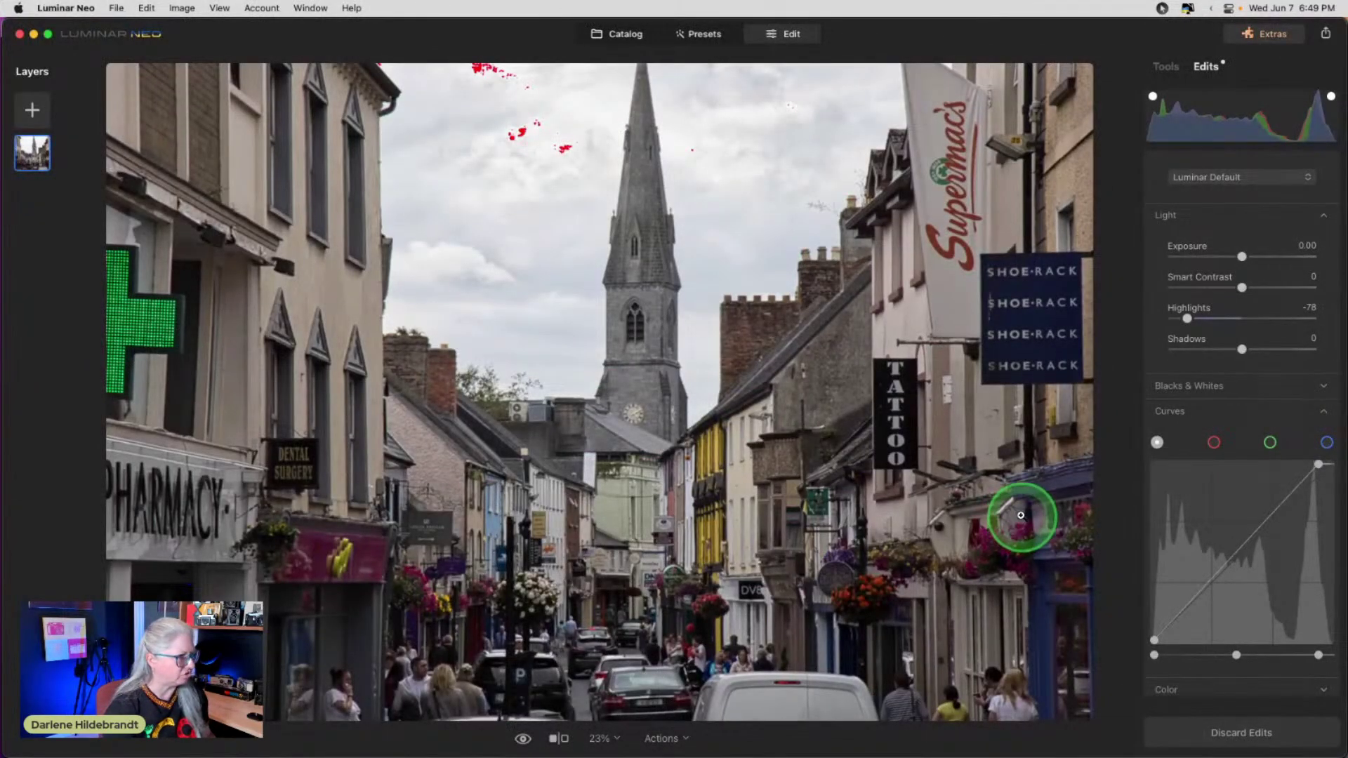
Lower Blacks to -28 in the Blacks & Whites section of Develop.
{"action": "scroll", "coordinate": [1203, 646], "scroll_direction": "down", "scroll_amount": 1}
{"action": "left_click_drag", "start_coordinate": [1143, 650], "coordinate": [1156, 649]}
{"action": "left_click", "coordinate": [1191, 382]}
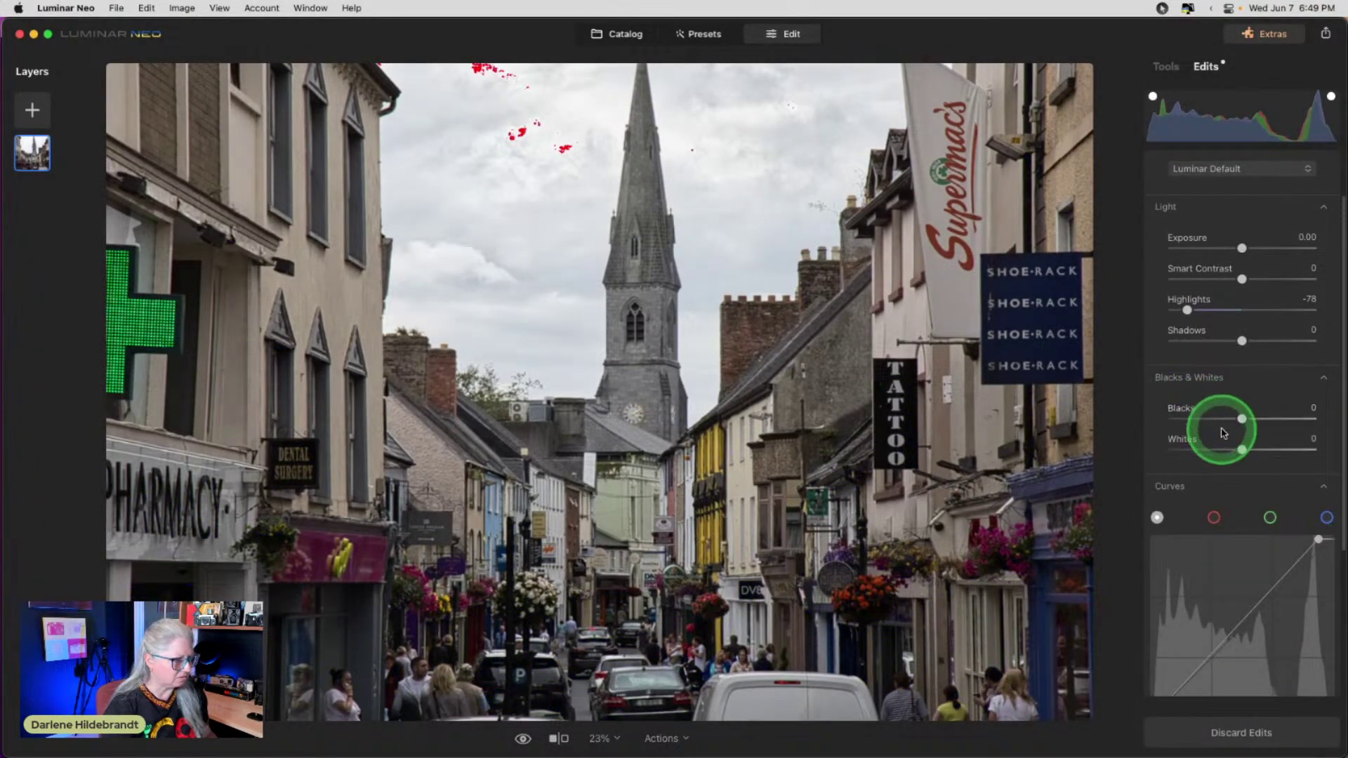
{"action": "scroll", "coordinate": [1242, 418], "scroll_direction": "down", "scroll_amount": 1}
{"action": "mouse_move", "coordinate": [1243, 415]}
{"action": "left_mouse_down"}
{"action": "mouse_move", "coordinate": [1194, 412]}
{"action": "mouse_move", "coordinate": [1222, 413]}
{"action": "left_mouse_up"}
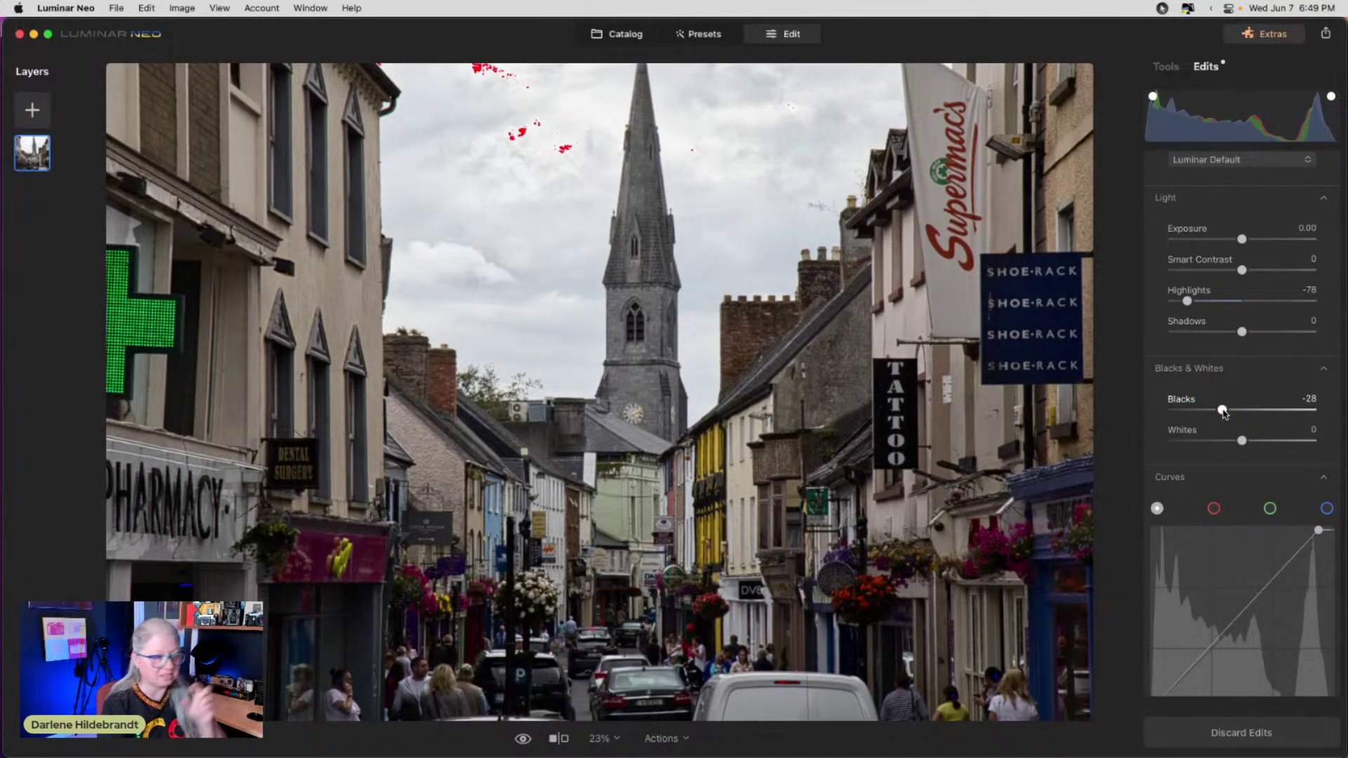
Move the white point of the Develop curve a little further inwards to brighten the highlights.
{"action": "scroll", "coordinate": [1194, 412], "scroll_direction": "down", "scroll_amount": 2}
{"action": "left_click", "coordinate": [1317, 676]}
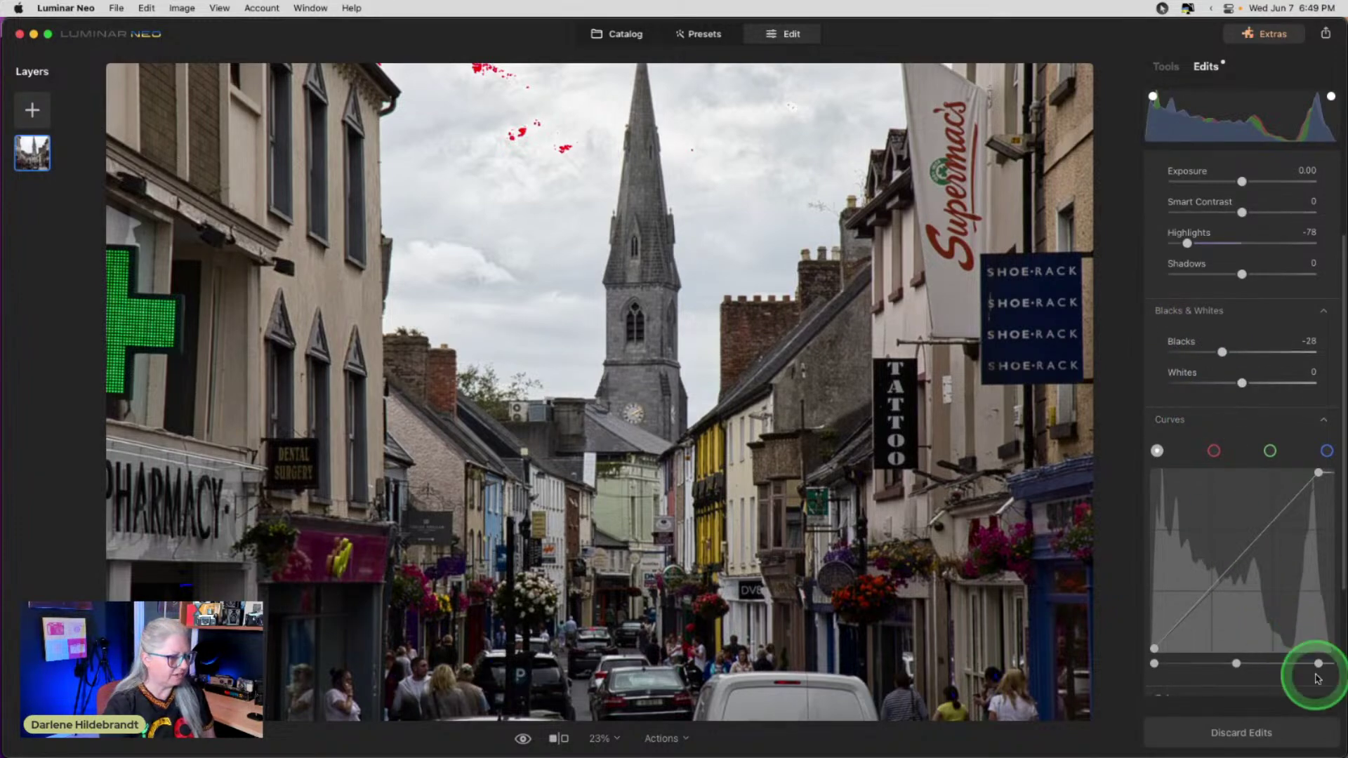
{"action": "left_click_drag", "start_coordinate": [1320, 667], "coordinate": [1317, 665]}
Raise Exposure to 0.44 and lower Highlights to -83 in the Light section of Develop.
{"action": "scroll", "coordinate": [1239, 438], "scroll_direction": "up", "scroll_amount": 4}
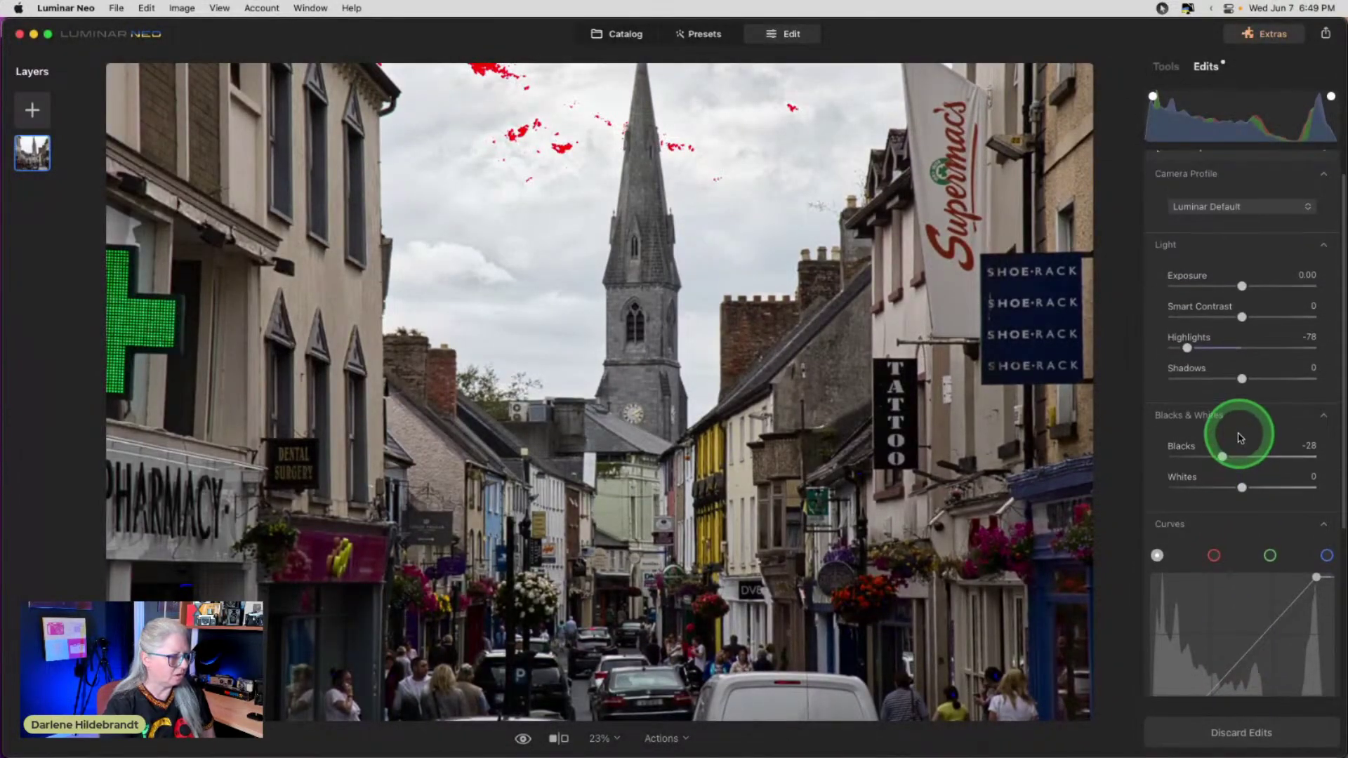
{"action": "left_click_drag", "start_coordinate": [1241, 307], "coordinate": [1250, 309]}
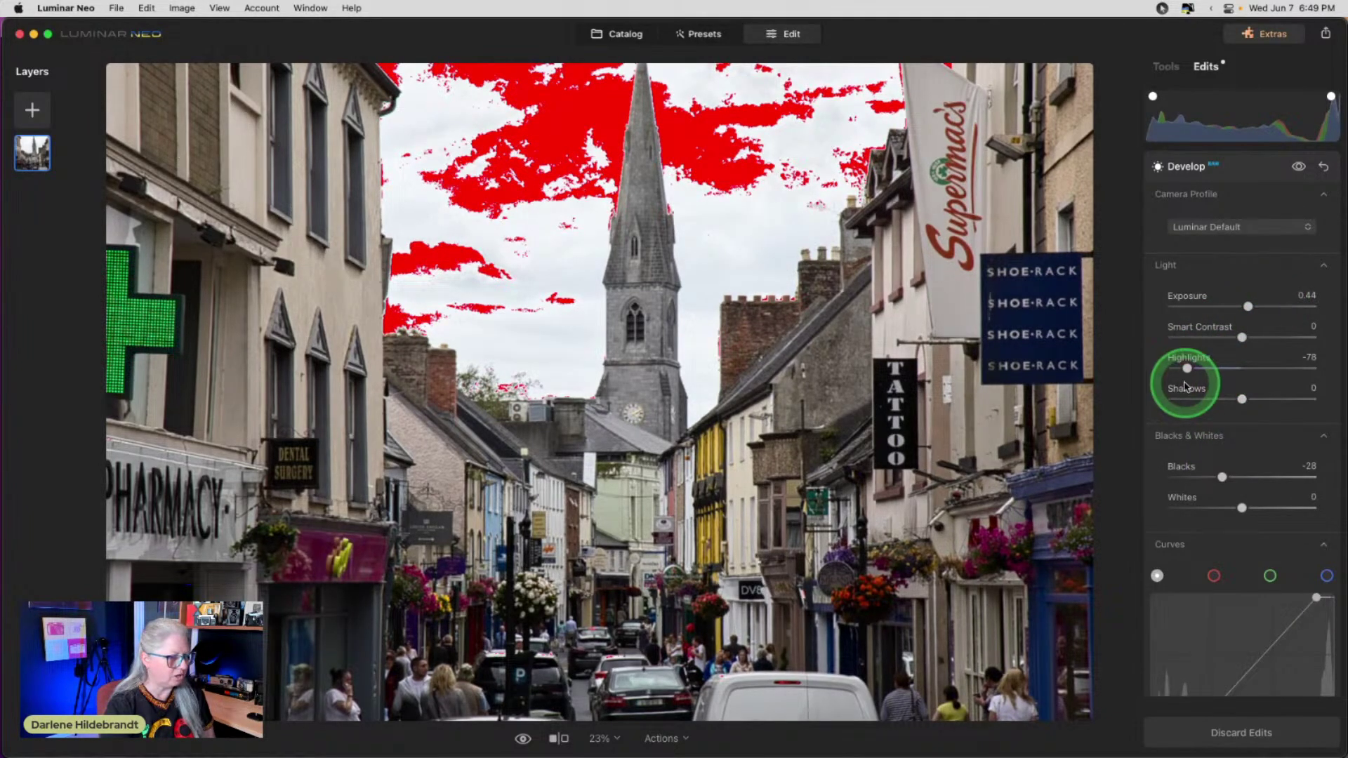
{"action": "mouse_move", "coordinate": [1188, 369]}
{"action": "left_mouse_down"}
{"action": "mouse_move", "coordinate": [1173, 368]}
{"action": "mouse_move", "coordinate": [1207, 365]}
{"action": "mouse_move", "coordinate": [1141, 368]}
{"action": "mouse_move", "coordinate": [1185, 372]}
{"action": "left_mouse_up"}
Add two points to the Develop curve, slightly lowering the brighter midtones and slightly lifting the darker tones.
{"action": "scroll", "coordinate": [1234, 484], "scroll_direction": "down", "scroll_amount": 3}
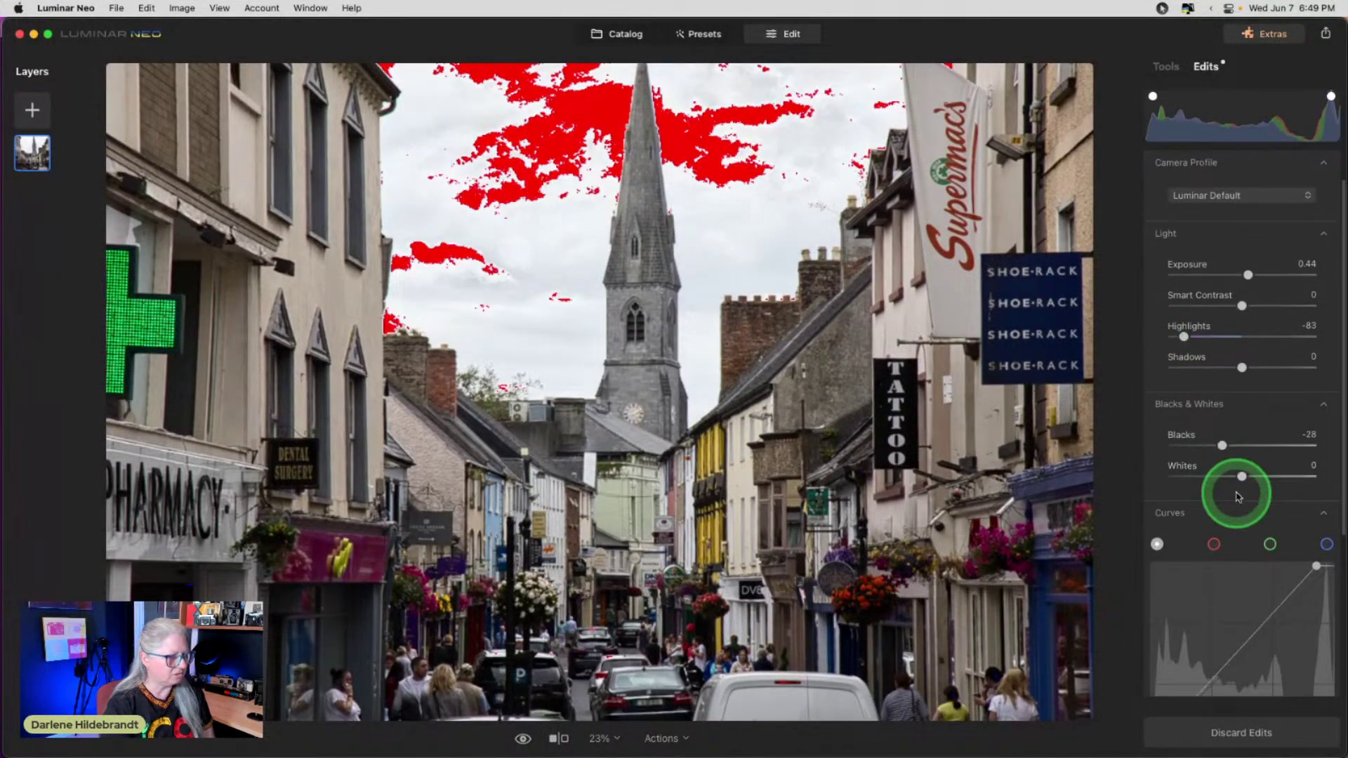
{"action": "left_click_drag", "start_coordinate": [1274, 563], "coordinate": [1272, 576]}
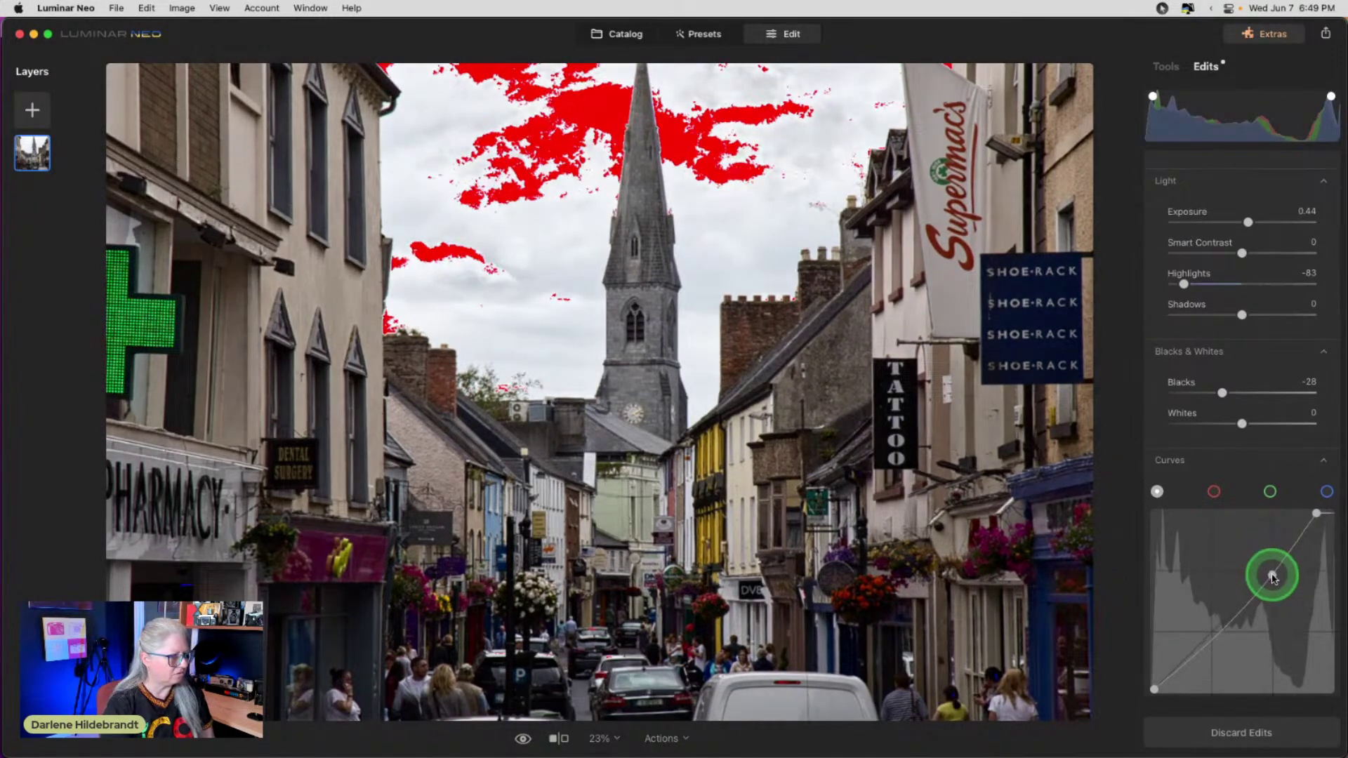
{"action": "left_click", "coordinate": [1220, 638]}
{"action": "left_click_drag", "start_coordinate": [1220, 638], "coordinate": [1206, 633]}
Set Shadows to 15 and Highlights to -80 in the Light section of Develop.
{"action": "left_click_drag", "start_coordinate": [1242, 314], "coordinate": [1246, 315]}
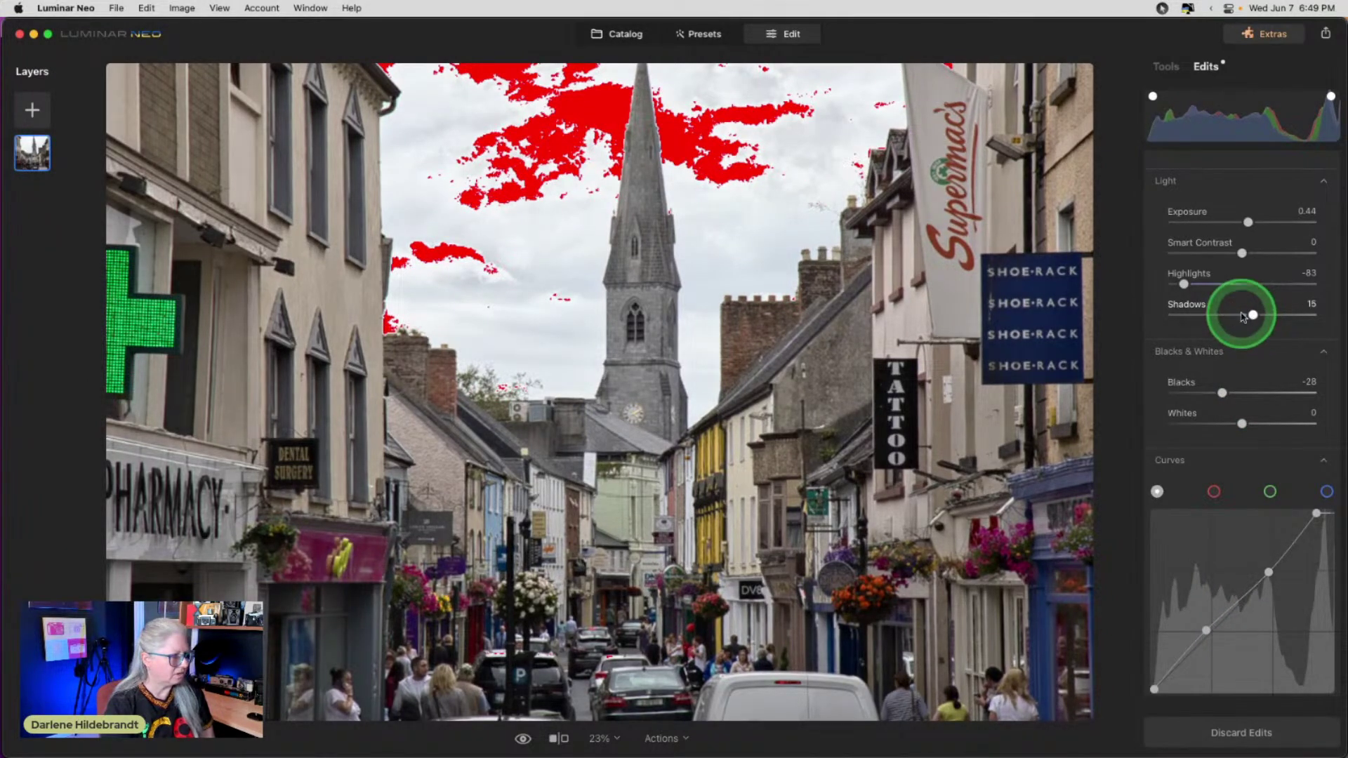
{"action": "scroll", "coordinate": [1242, 313], "scroll_direction": "up", "scroll_amount": 3}
{"action": "mouse_move", "coordinate": [1184, 368]}
{"action": "left_mouse_down"}
{"action": "mouse_move", "coordinate": [1199, 367]}
{"action": "mouse_move", "coordinate": [1186, 369]}
{"action": "left_mouse_up"}
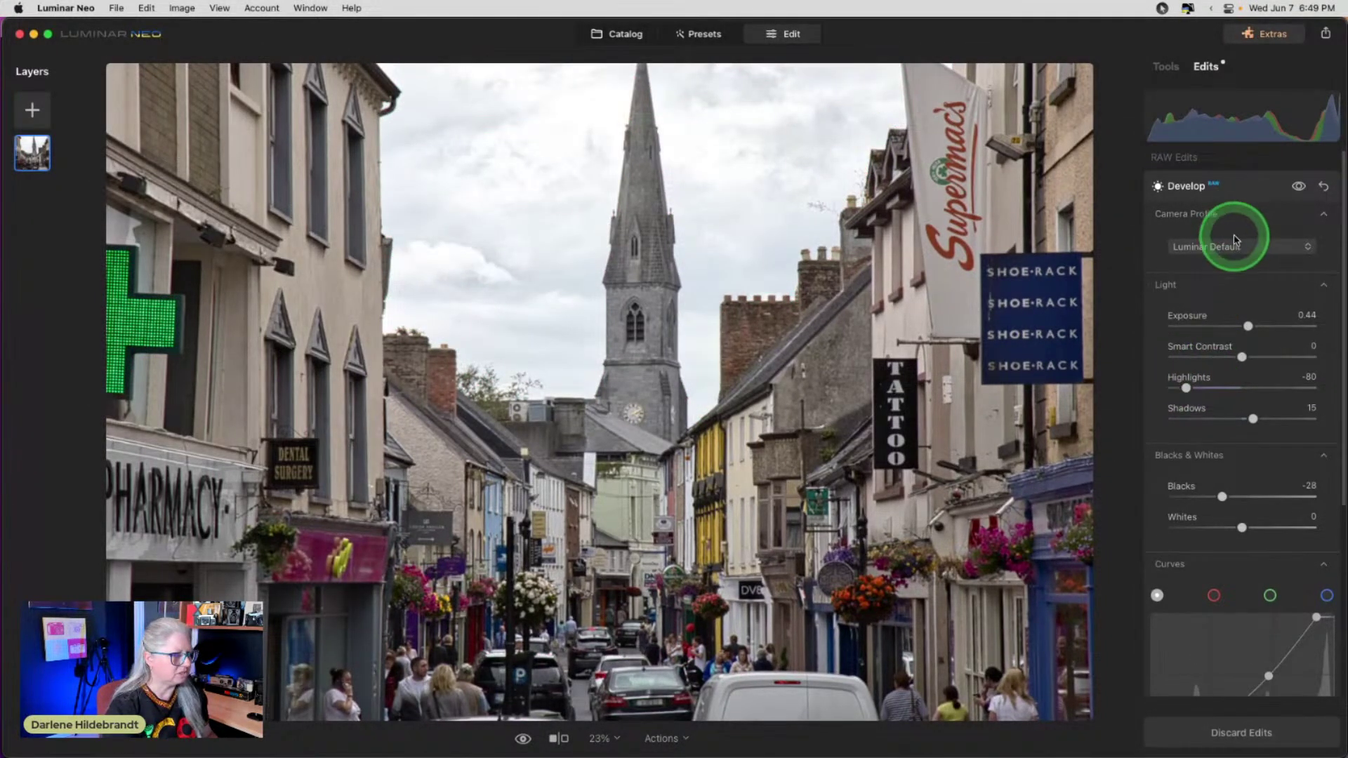
Compare the available camera profiles on the street photo and apply Camera Landscape.
{"action": "left_click", "coordinate": [1233, 244]}
{"action": "left_click_drag", "start_coordinate": [1151, 292], "coordinate": [1154, 474]}
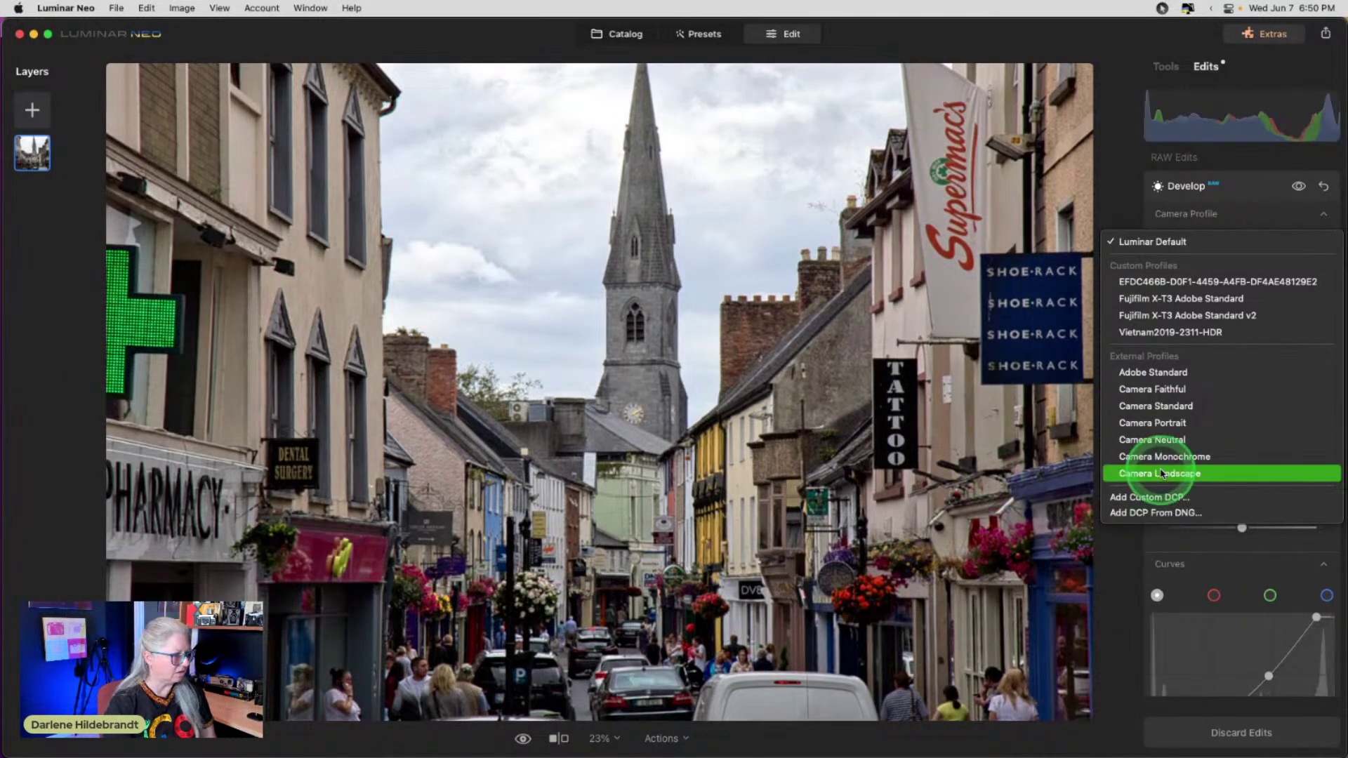
{"action": "left_click", "coordinate": [1161, 474]}
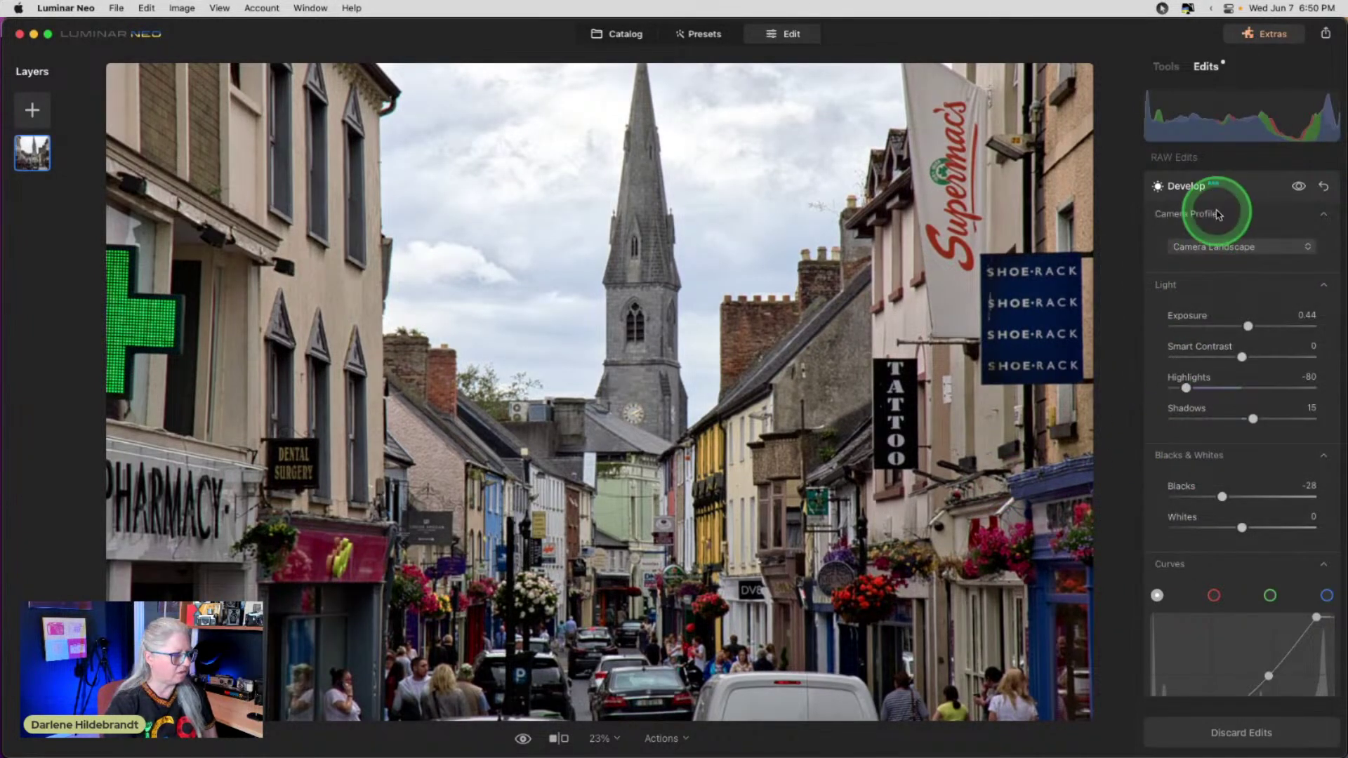
Apply the Enhance tool to the street photo with Accent at 14 and Sky Enhancer at 49, then close it.
{"action": "left_click", "coordinate": [1243, 189]}
{"action": "left_click", "coordinate": [1166, 66]}
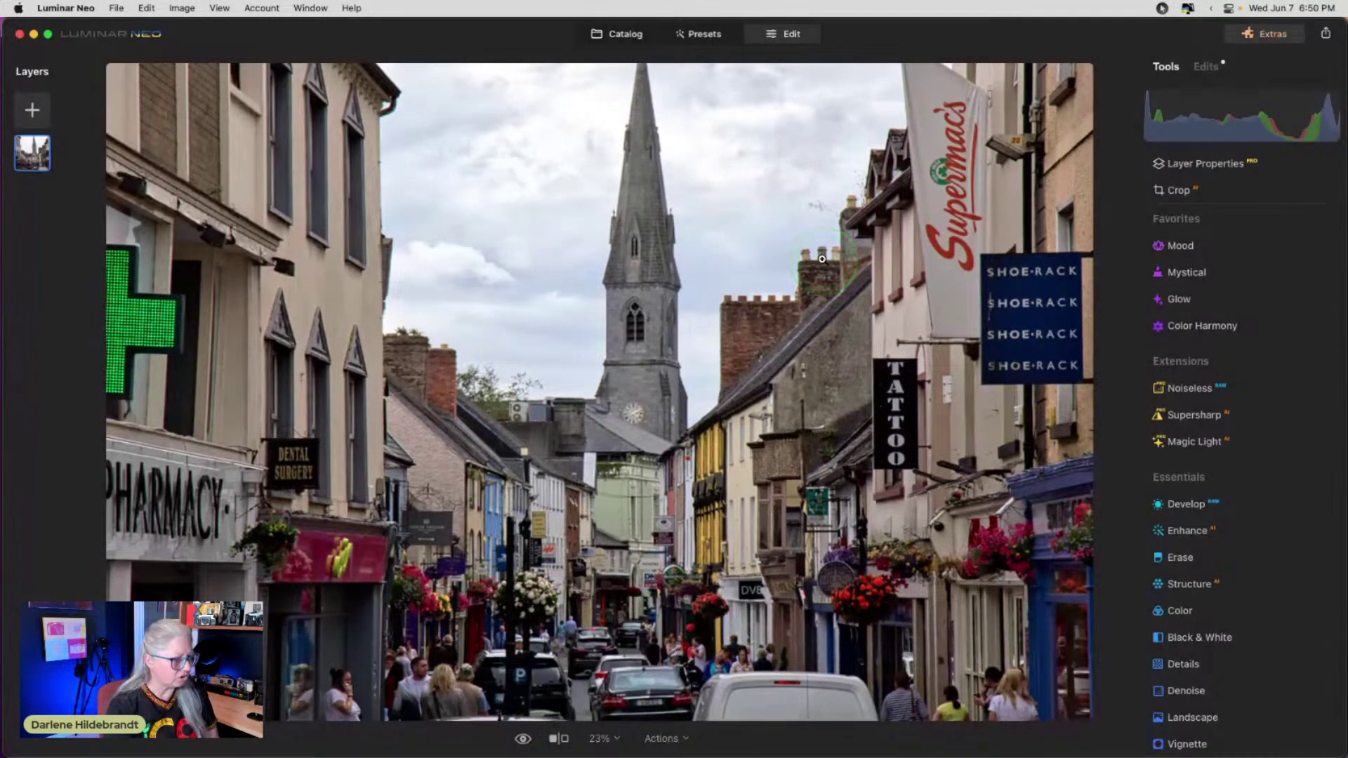
{"action": "left_click", "coordinate": [1194, 530]}
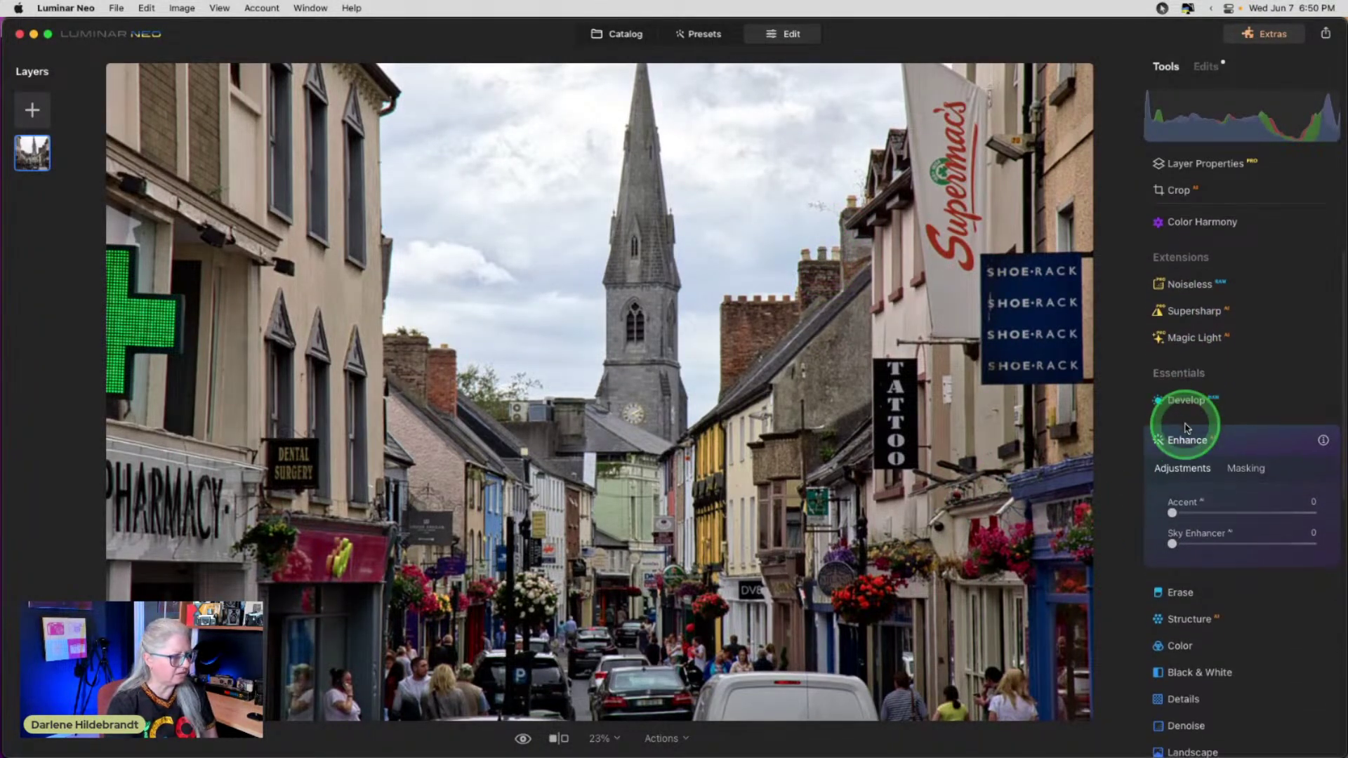
{"action": "left_click", "coordinate": [1210, 530]}
{"action": "left_click_drag", "start_coordinate": [1210, 530], "coordinate": [1198, 497]}
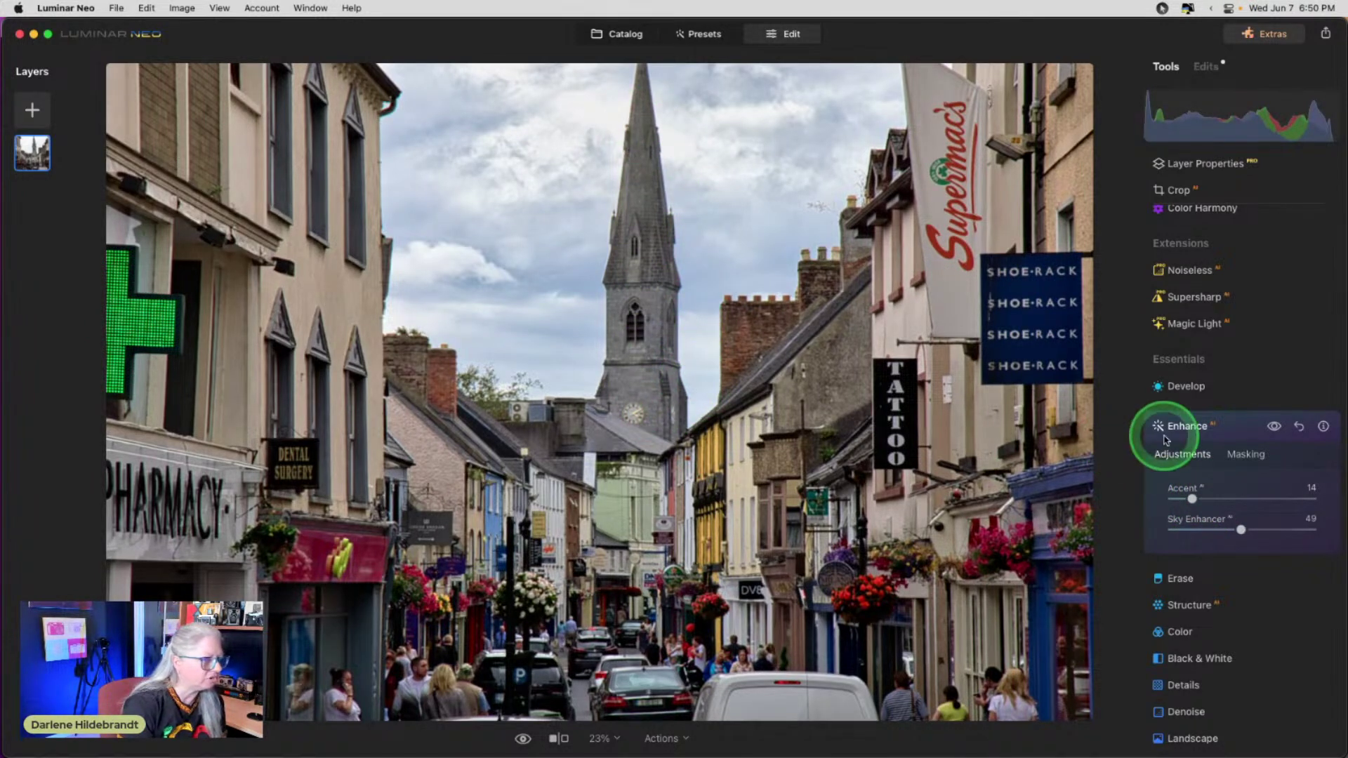
{"action": "left_click", "coordinate": [1236, 426]}
Reopen the Develop edit's Optics section and magnify the steeple to 200% to check its edges for colour fringing.
{"action": "left_click", "coordinate": [1206, 63]}
{"action": "left_click", "coordinate": [1220, 342]}
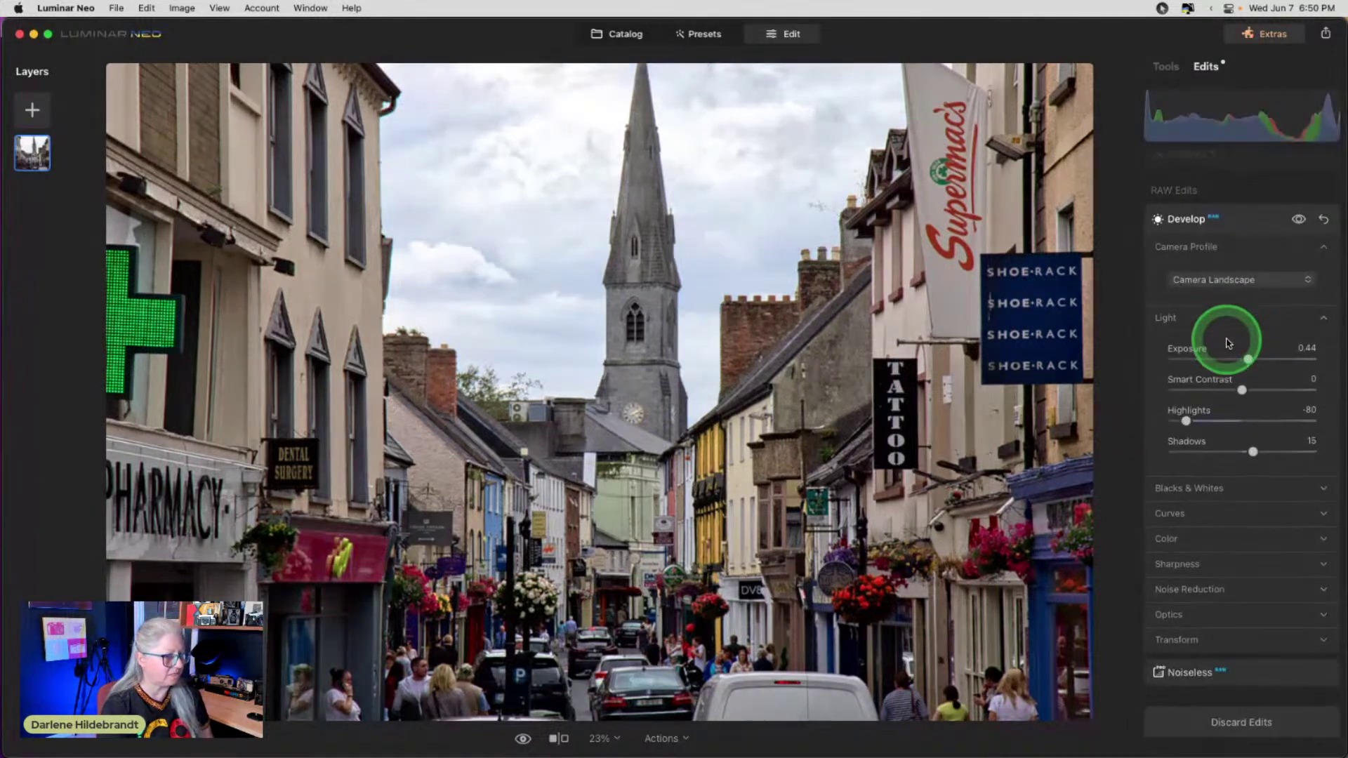
{"action": "left_click", "coordinate": [1171, 617]}
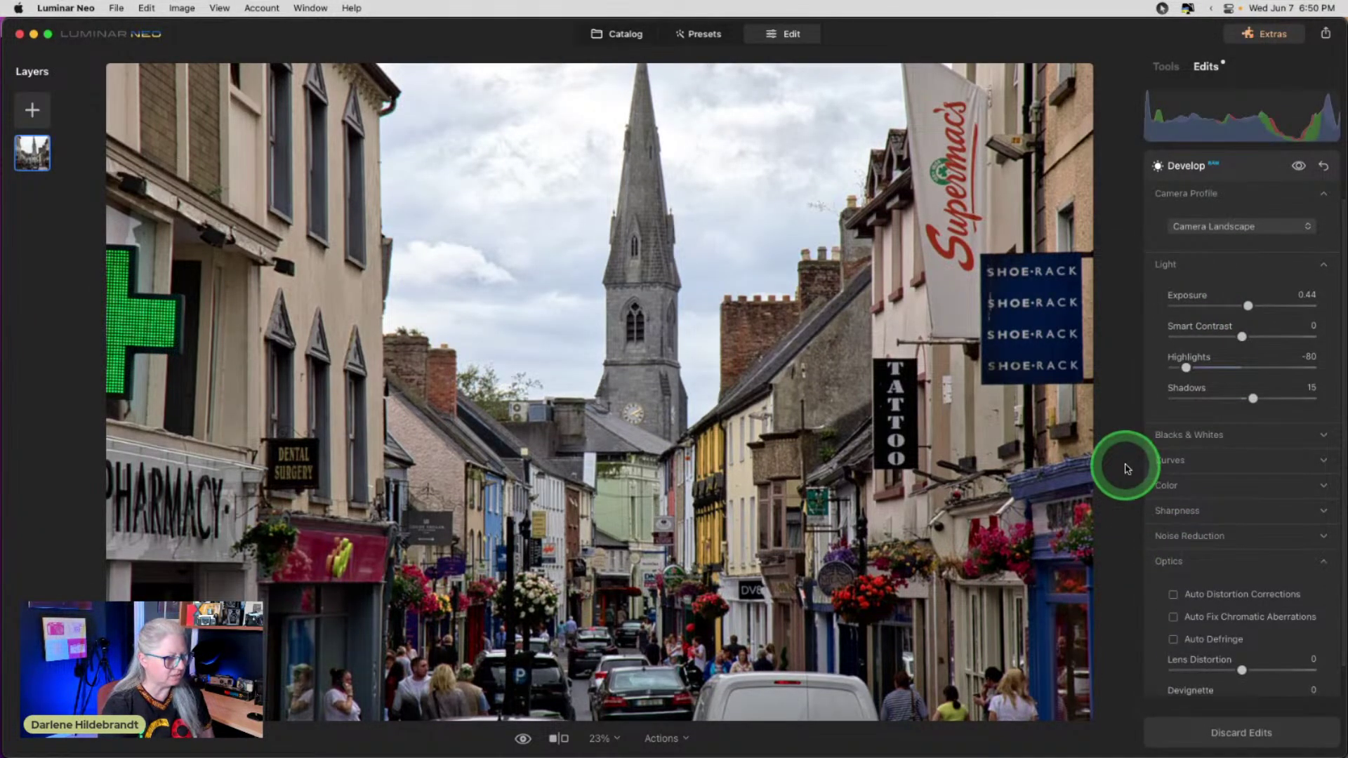
{"action": "left_click", "coordinate": [649, 169]}
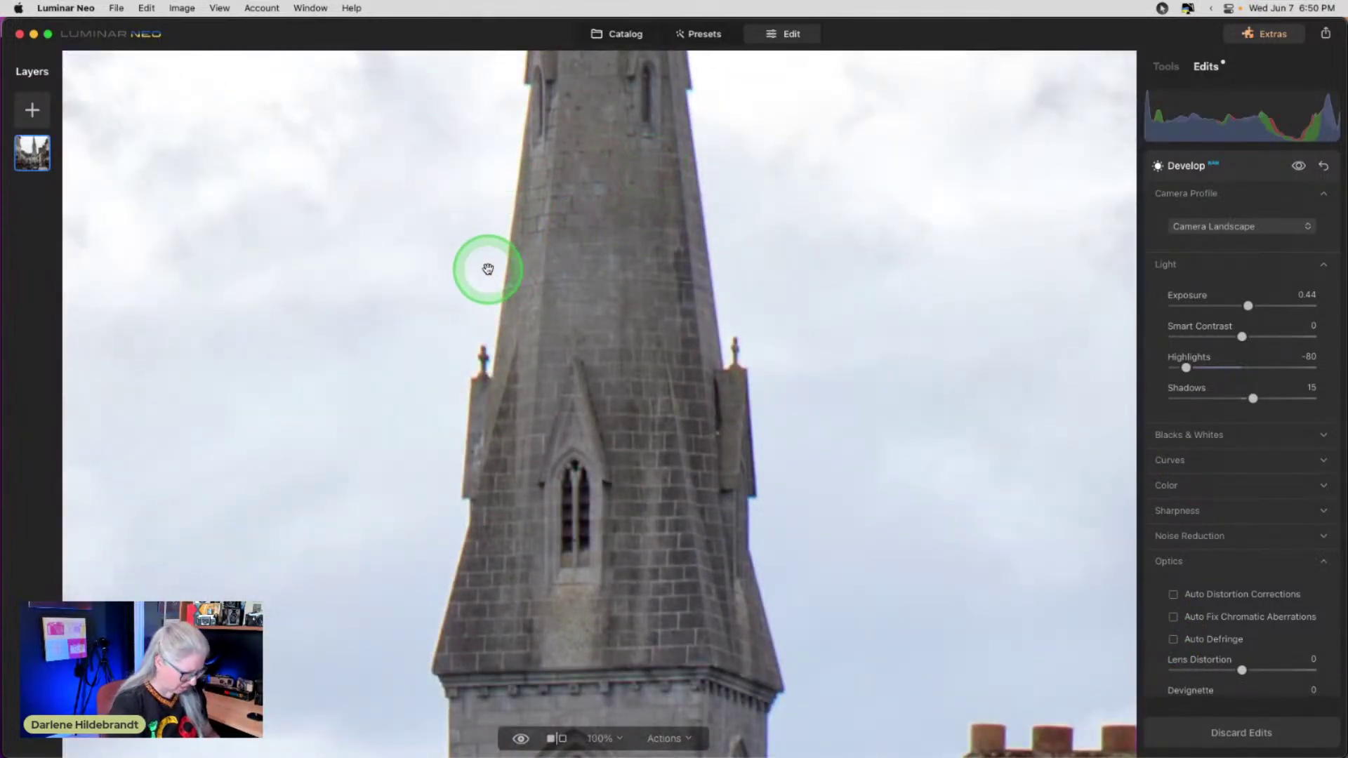
{"action": "key", "text": "super+equal"}
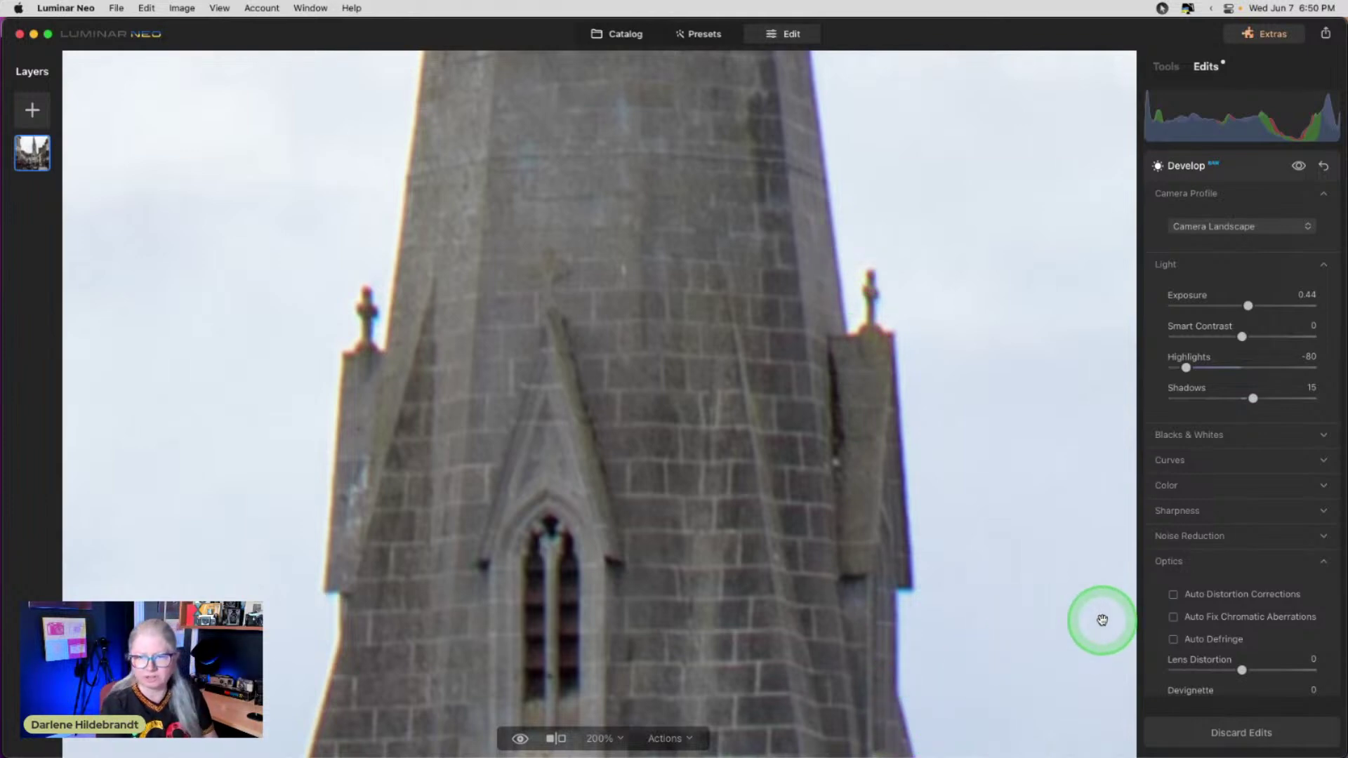
Turn on Auto Fix Chromatic Aberrations, Auto Distortion Corrections and Auto Defringe in the Optics section.
{"action": "left_click", "coordinate": [1173, 617]}
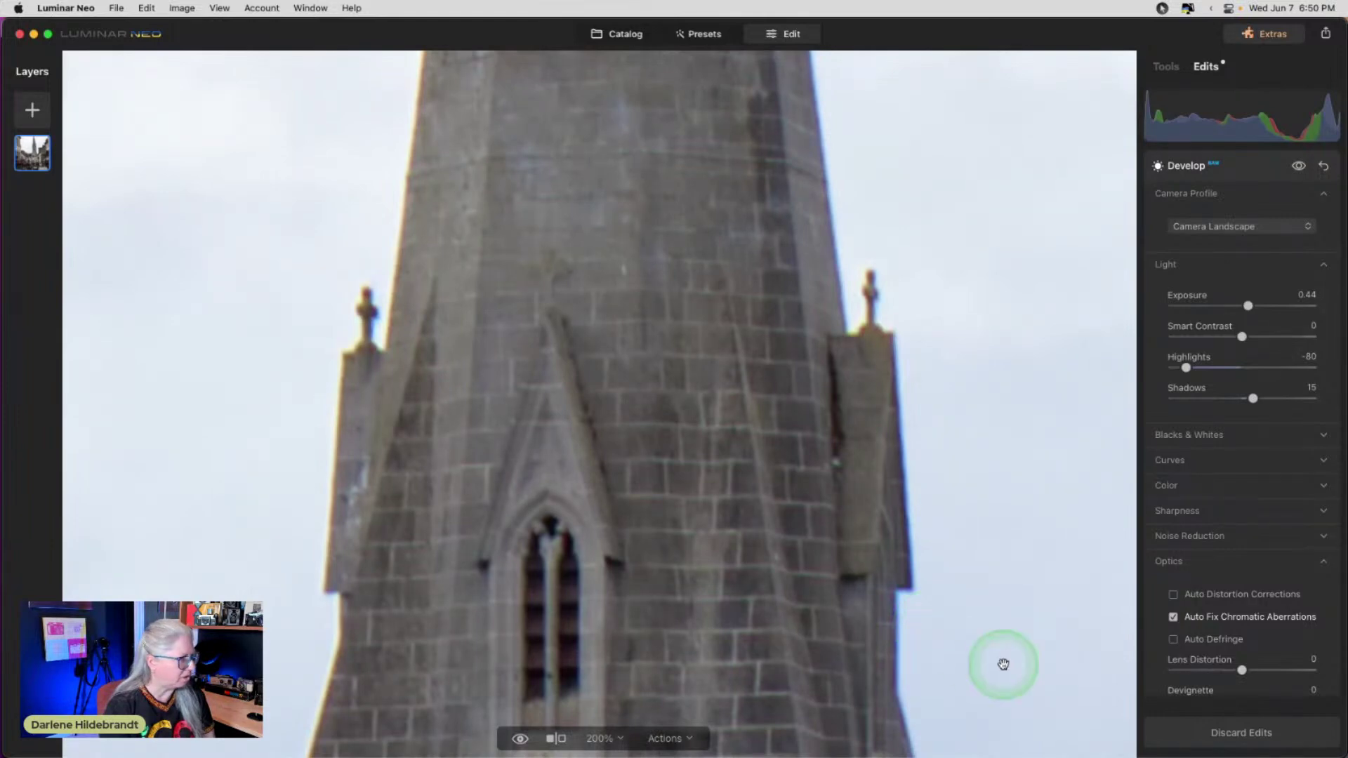
{"action": "left_click", "coordinate": [1173, 594]}
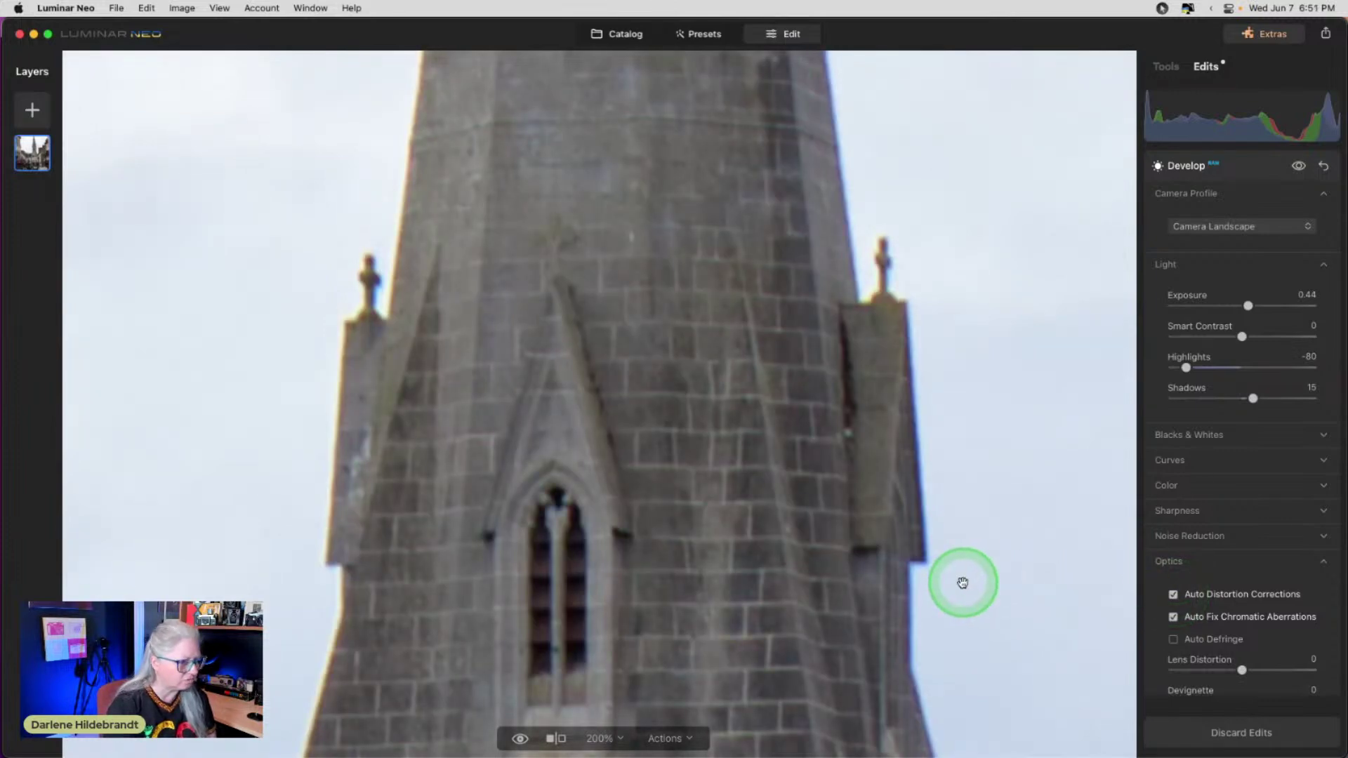
{"action": "left_click", "coordinate": [1173, 640]}
{"action": "left_click_drag", "start_coordinate": [1204, 654], "coordinate": [1223, 648]}
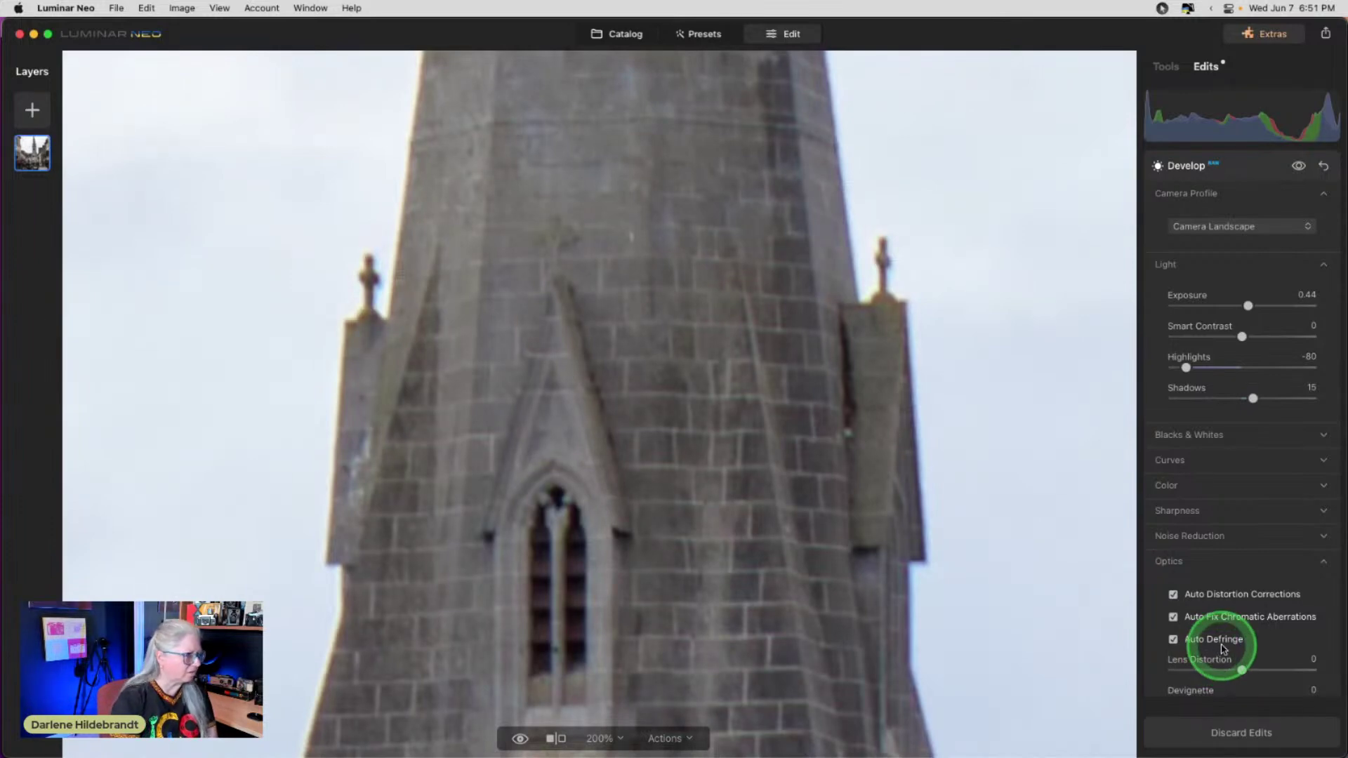
Turn off Auto Fix Chromatic Aberrations and Auto Distortion Corrections, leaving only Auto Defringe on, and return to the full photo view.
{"action": "left_click", "coordinate": [1189, 617]}
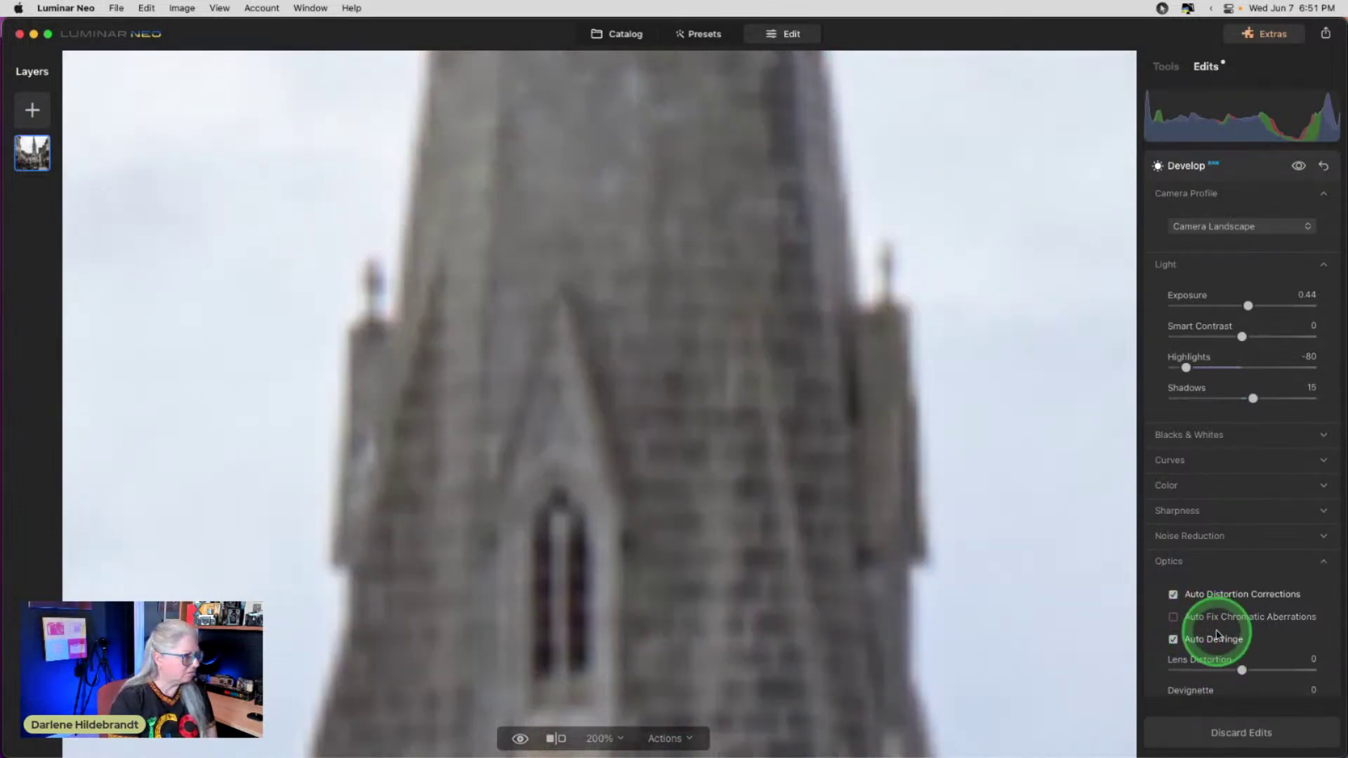
{"action": "left_click", "coordinate": [1173, 594]}
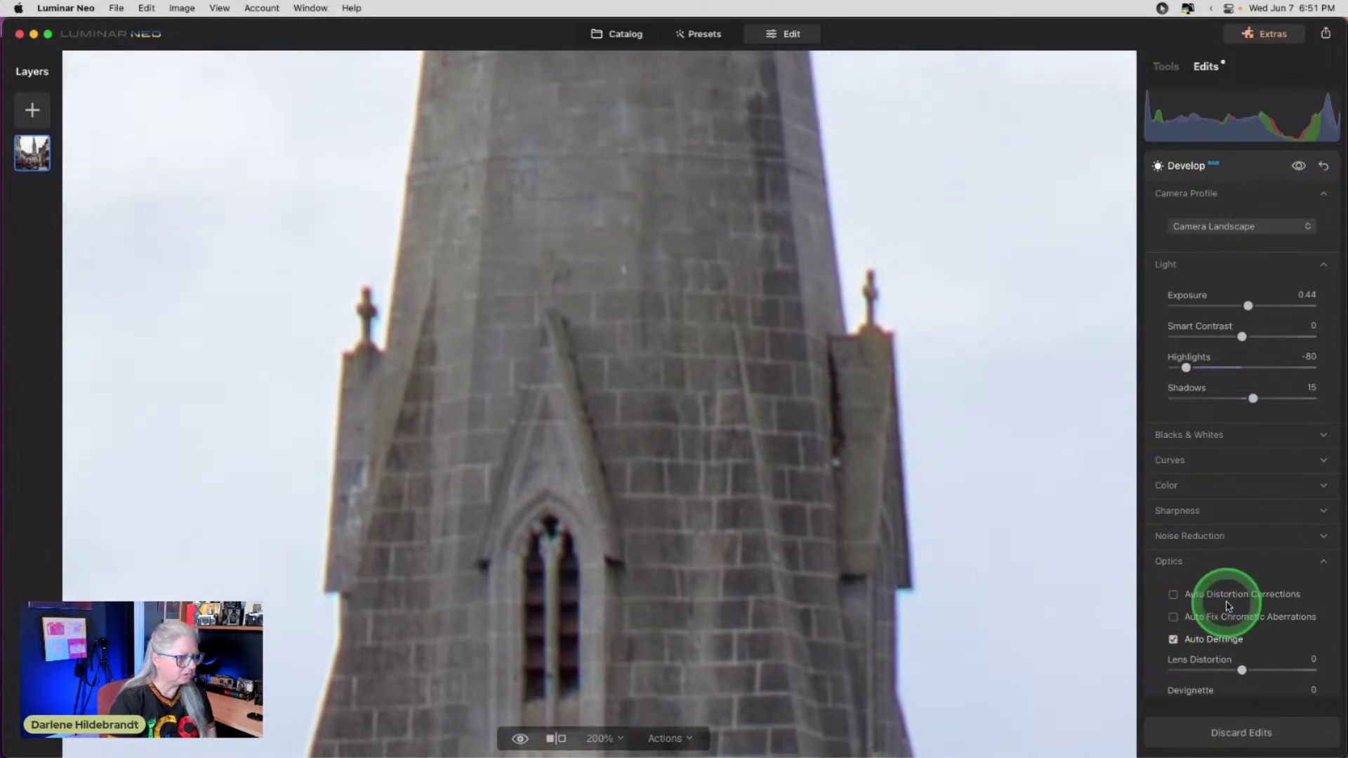
{"action": "left_click", "coordinate": [912, 512]}
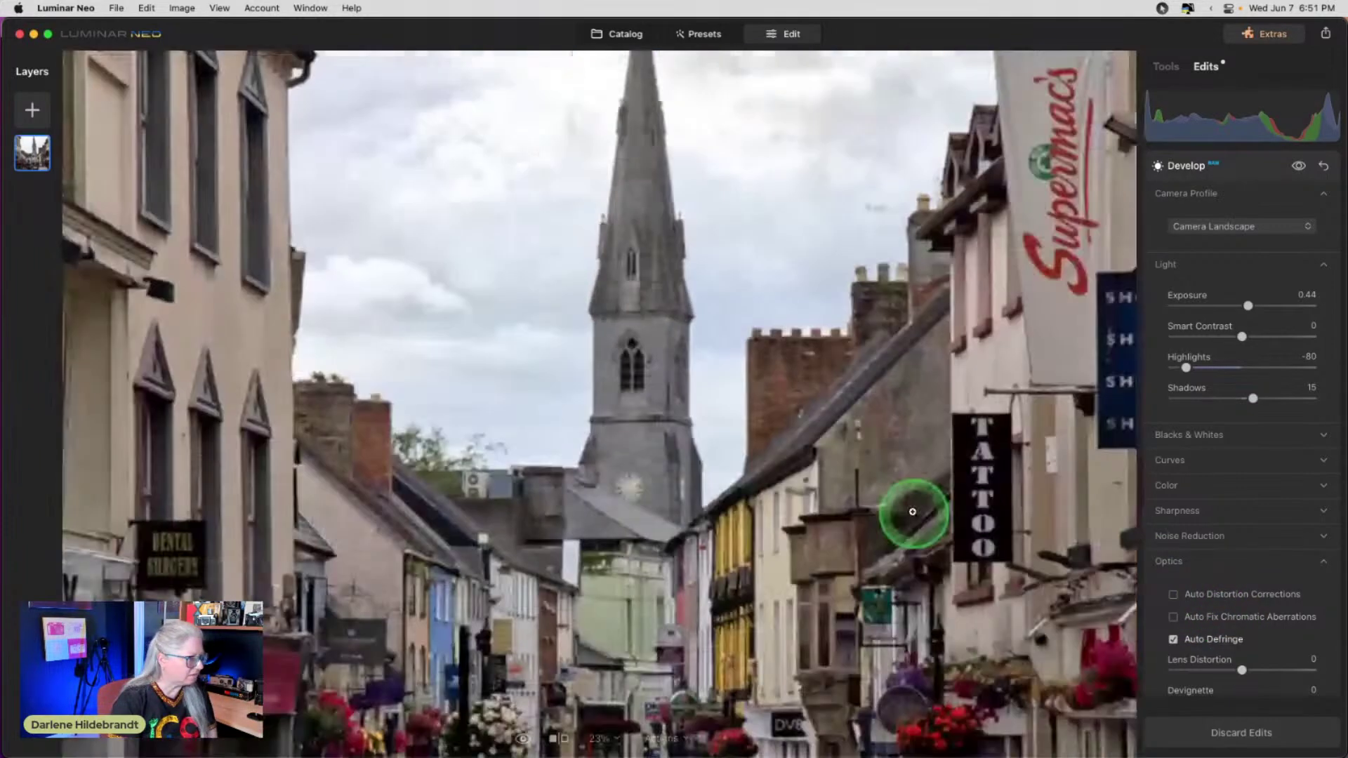
{"action": "scroll", "coordinate": [1204, 211], "scroll_direction": "up", "scroll_amount": 2}
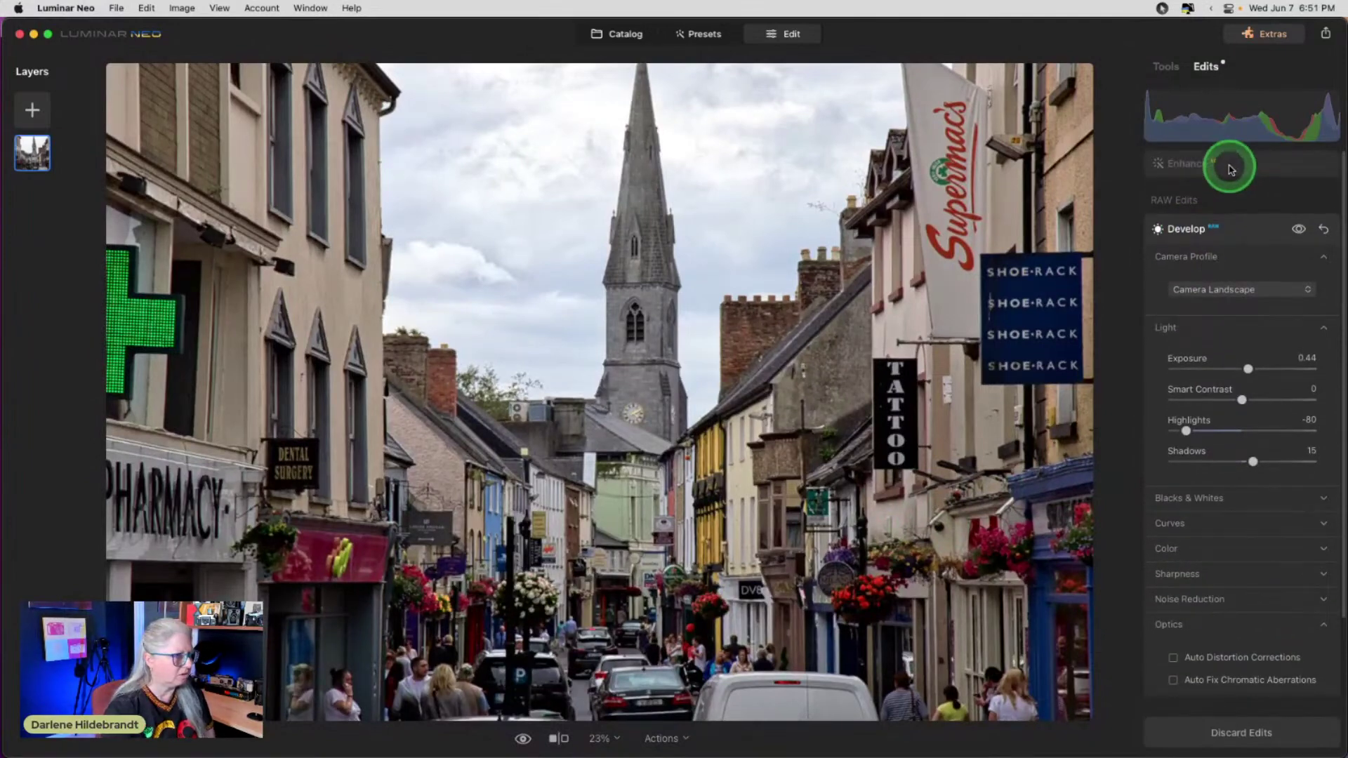
Compare the edited street photo with its unedited original, then look through the available tools.
{"action": "left_click", "coordinate": [1165, 67]}
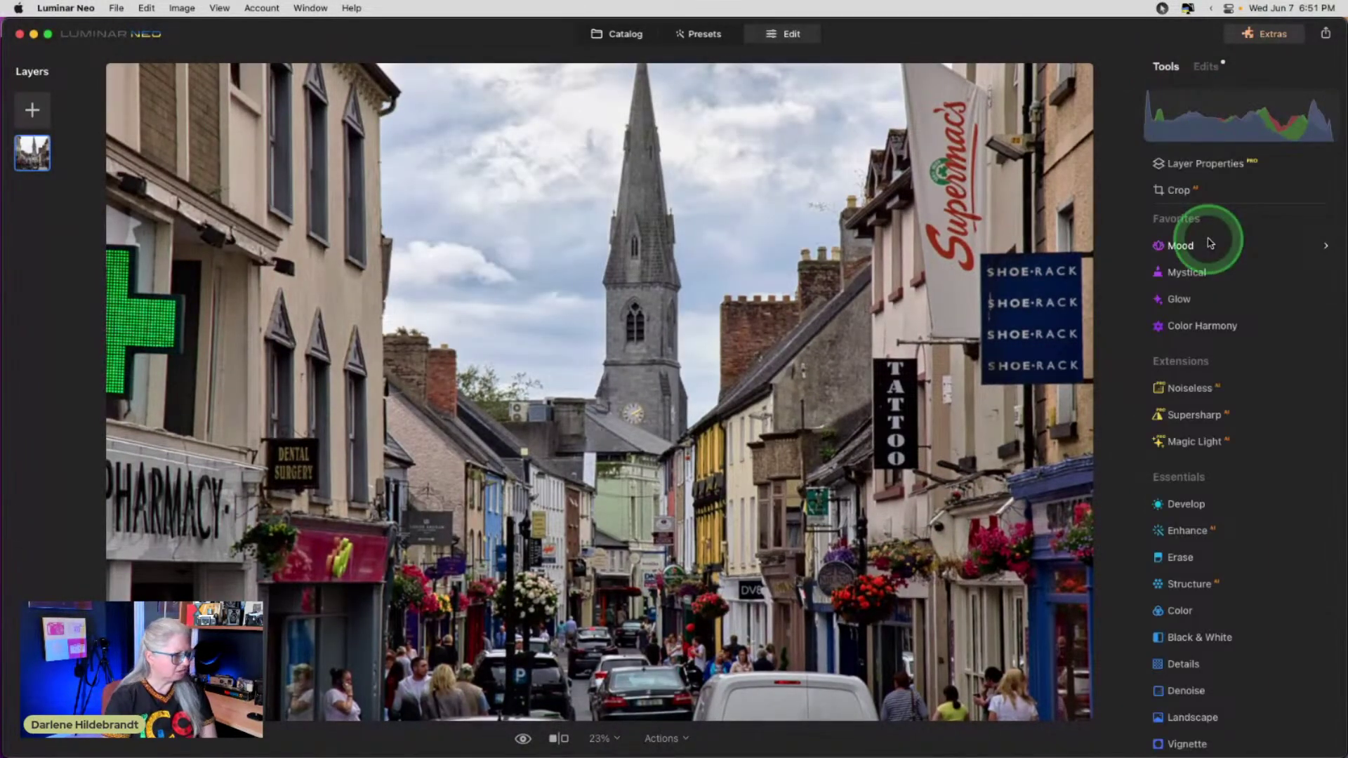
{"action": "key", "text": "backslash"}
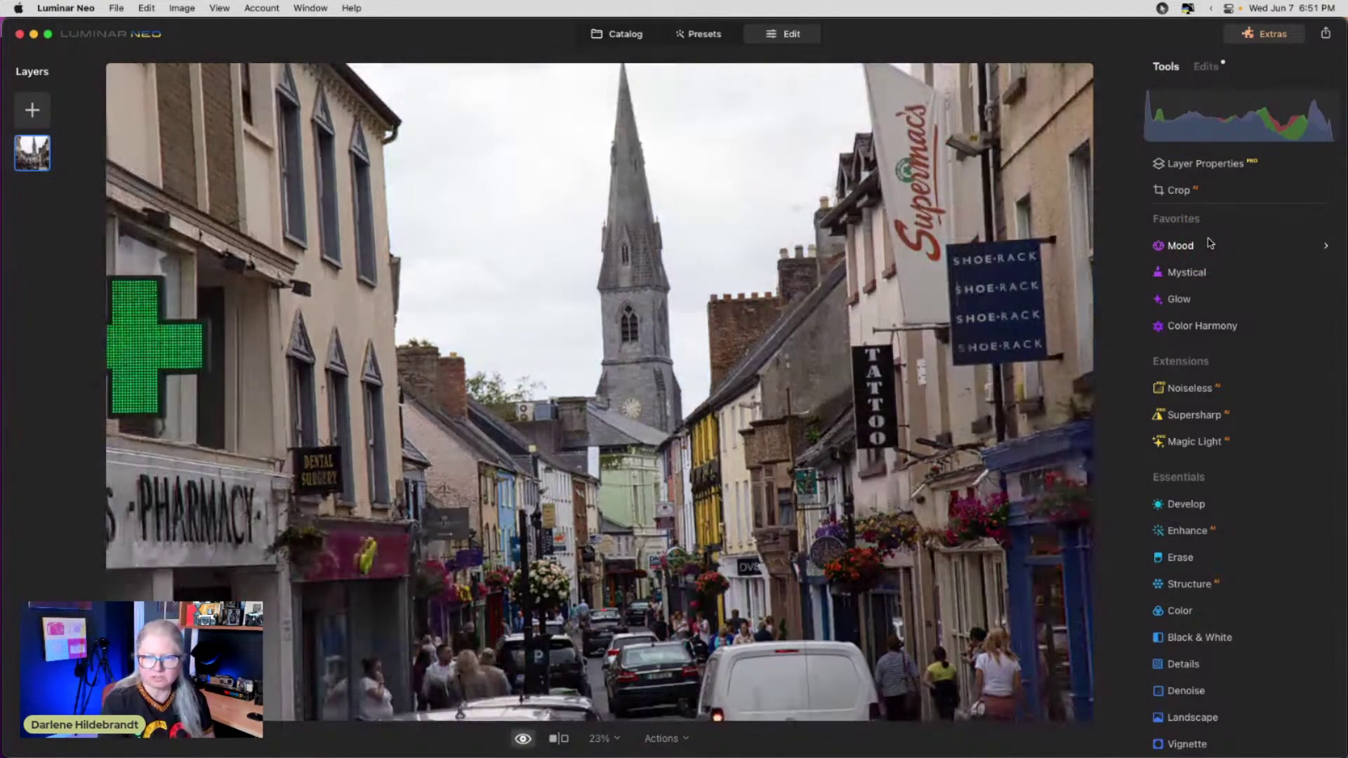
{"action": "key", "text": "backslash"}
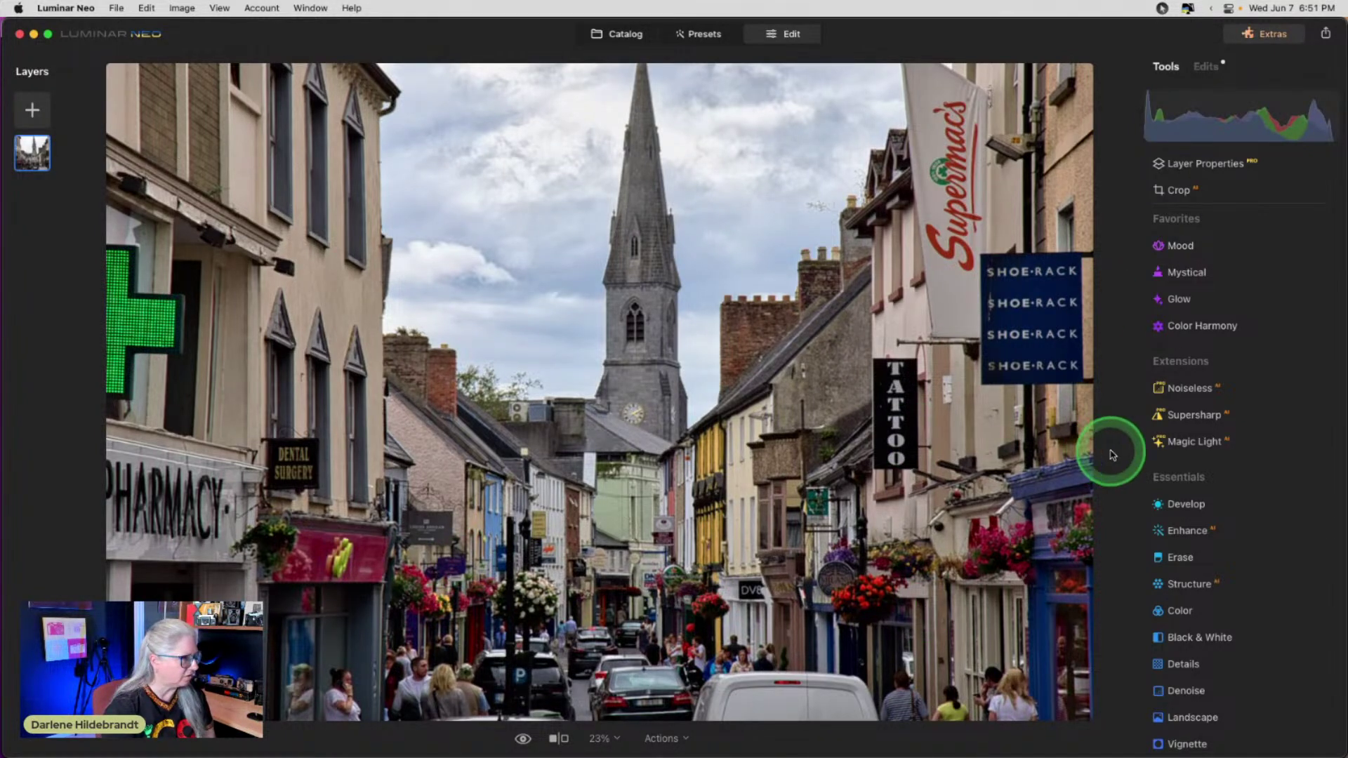
{"action": "scroll", "coordinate": [1160, 450], "scroll_direction": "down", "scroll_amount": 3}
{"action": "scroll", "coordinate": [1160, 450], "scroll_direction": "up", "scroll_amount": 3}
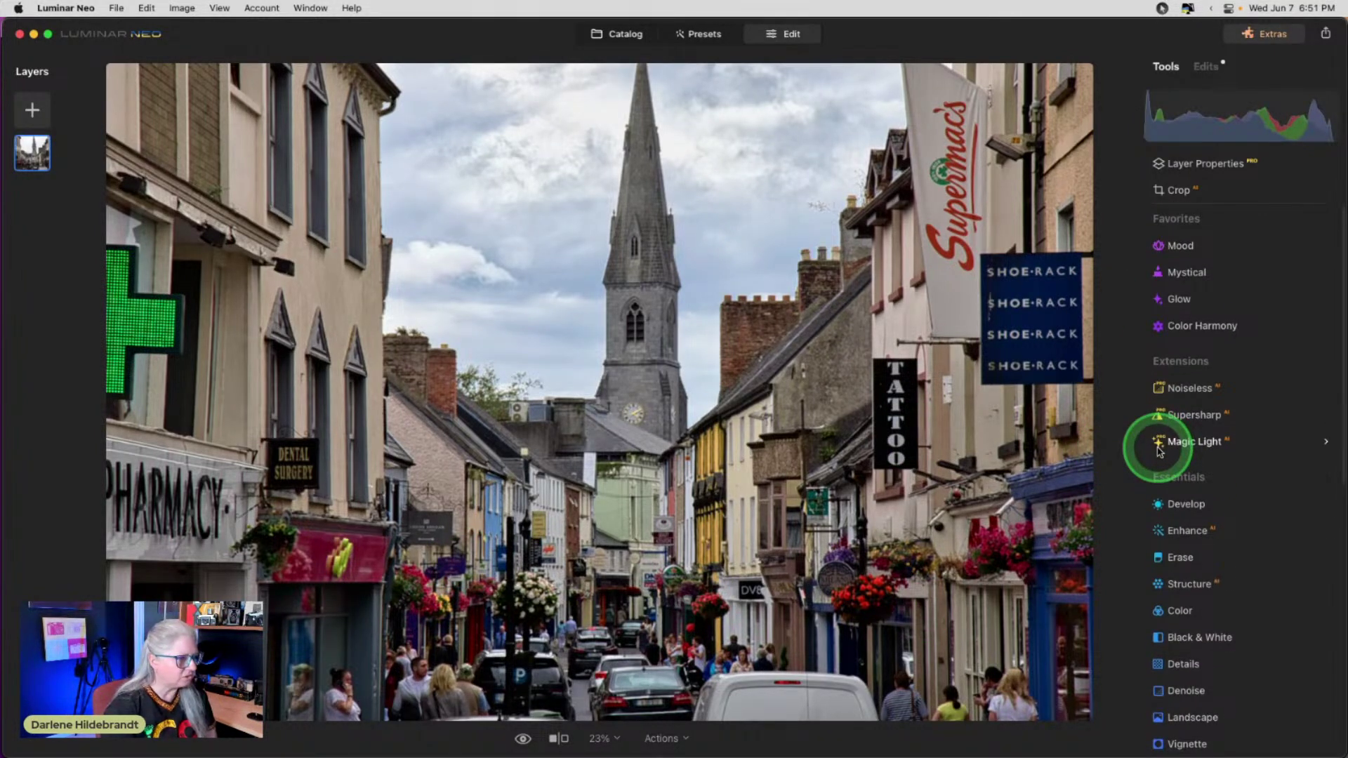
Try the Creative Sepia LUT on the street photo with the Mood tool at an Amount of 51.
{"action": "left_click", "coordinate": [1200, 247]}
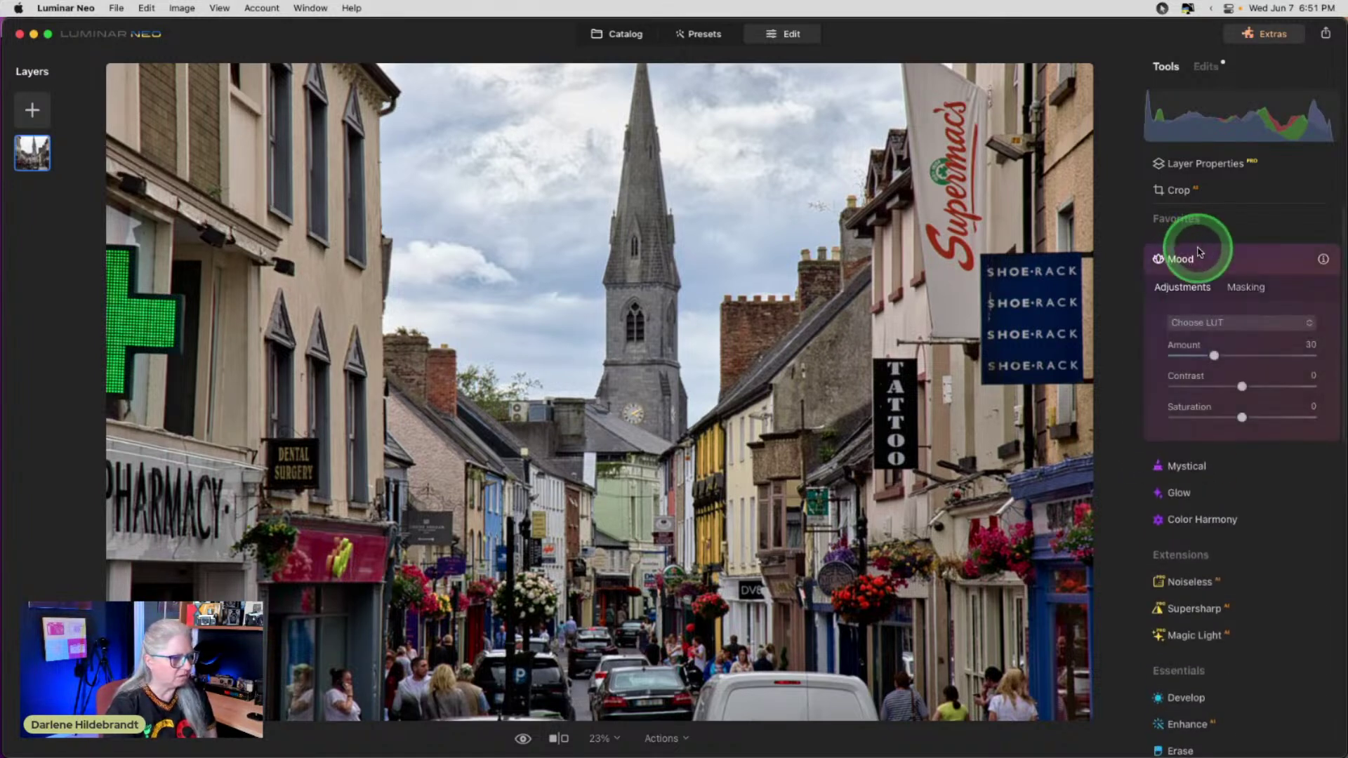
{"action": "left_click", "coordinate": [1222, 323]}
{"action": "mouse_move", "coordinate": [1189, 387]}
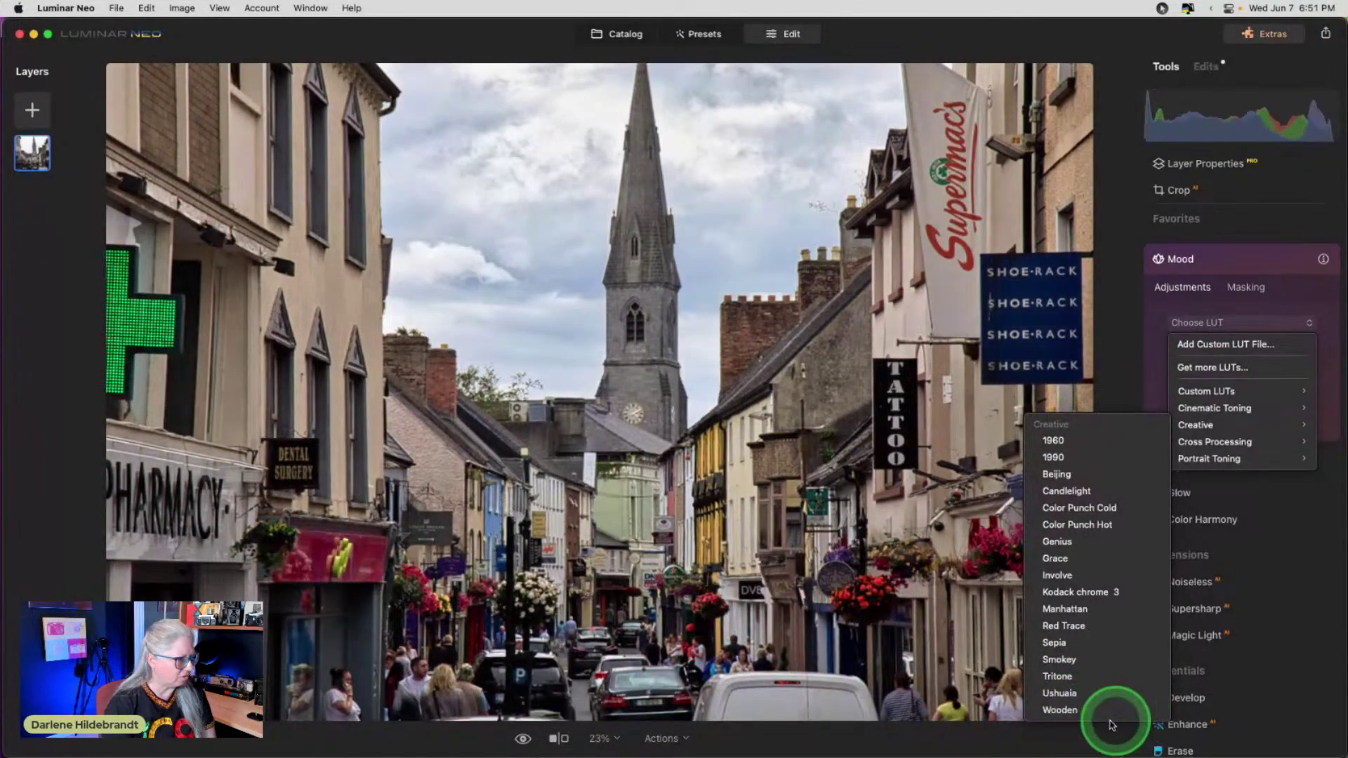
{"action": "left_click", "coordinate": [1065, 650]}
{"action": "left_click_drag", "start_coordinate": [1305, 356], "coordinate": [1252, 360]}
Switch the Mood LUT to Wooden from the Creative set, set its Amount to 38 and close Mood.
{"action": "left_click", "coordinate": [1235, 324]}
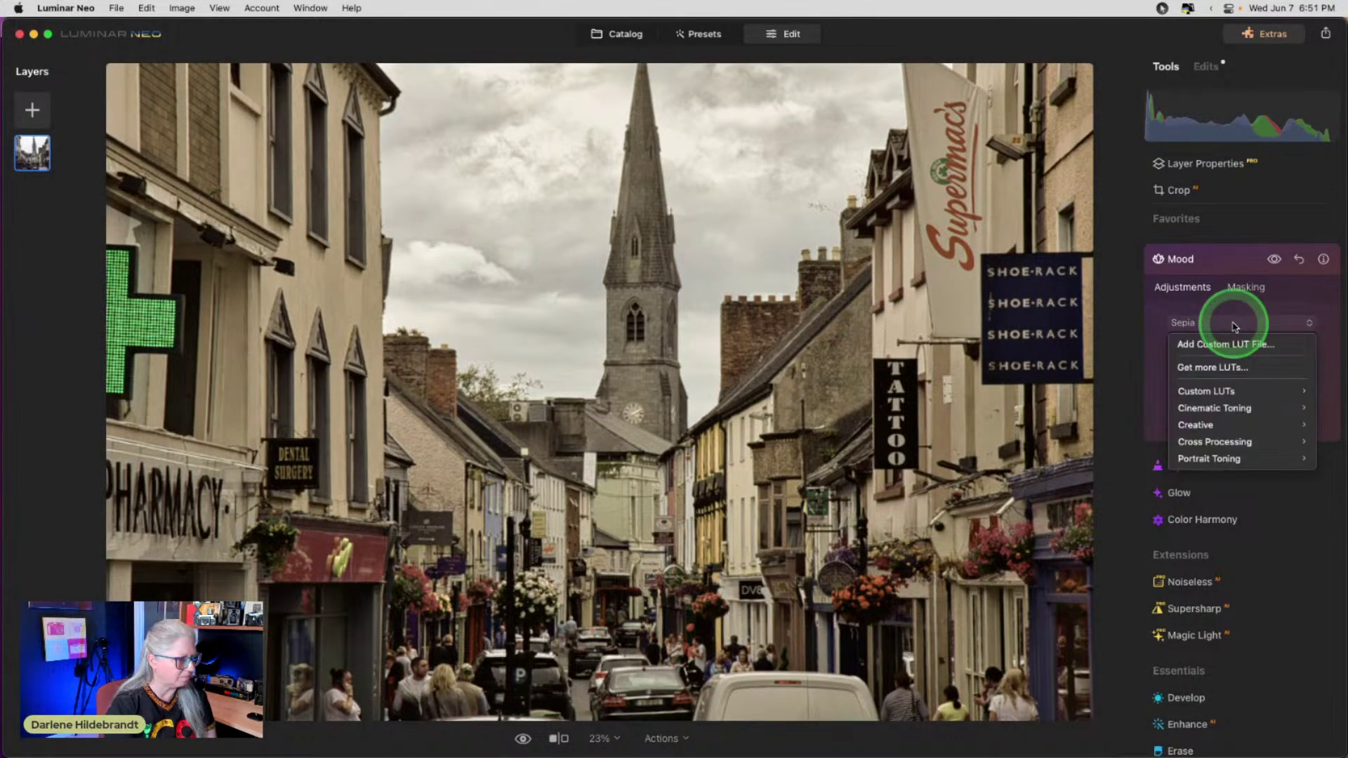
{"action": "left_click", "coordinate": [1219, 409]}
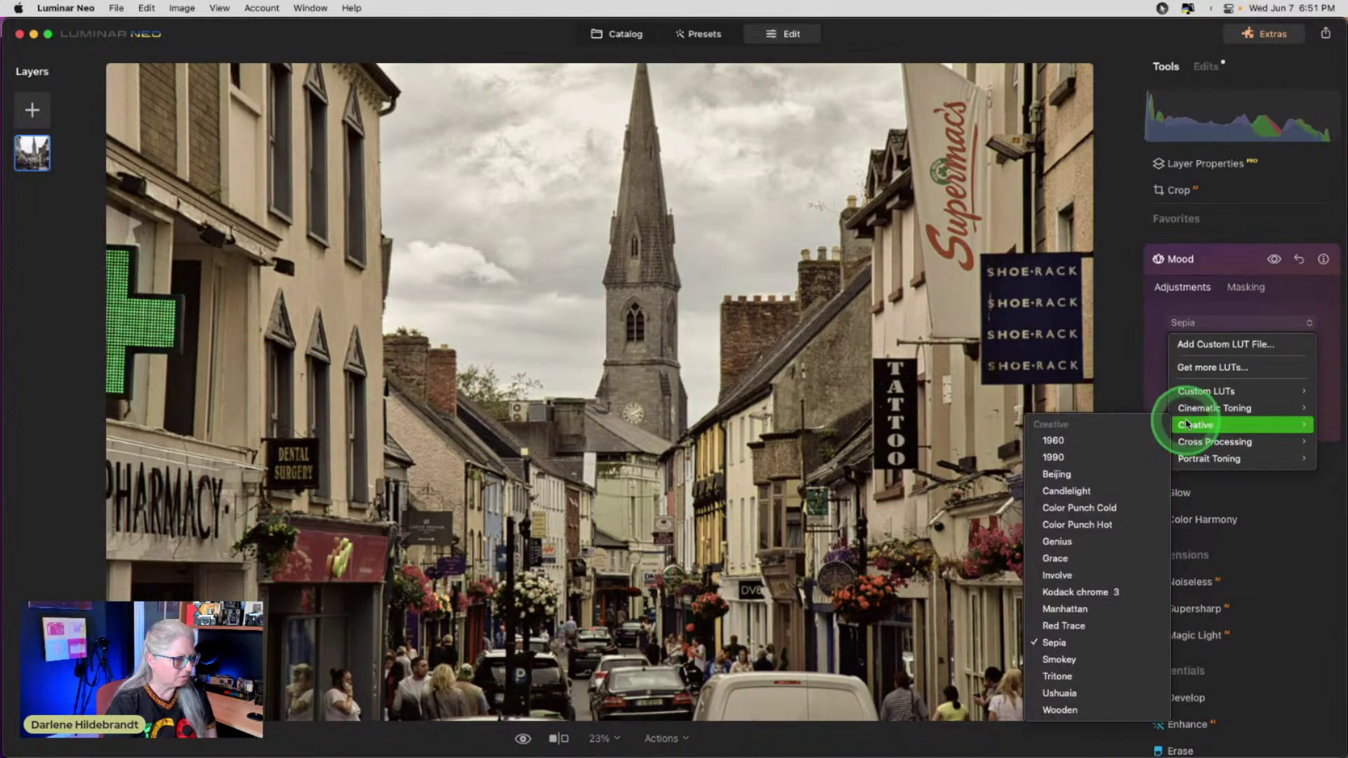
{"action": "mouse_move", "coordinate": [1193, 426]}
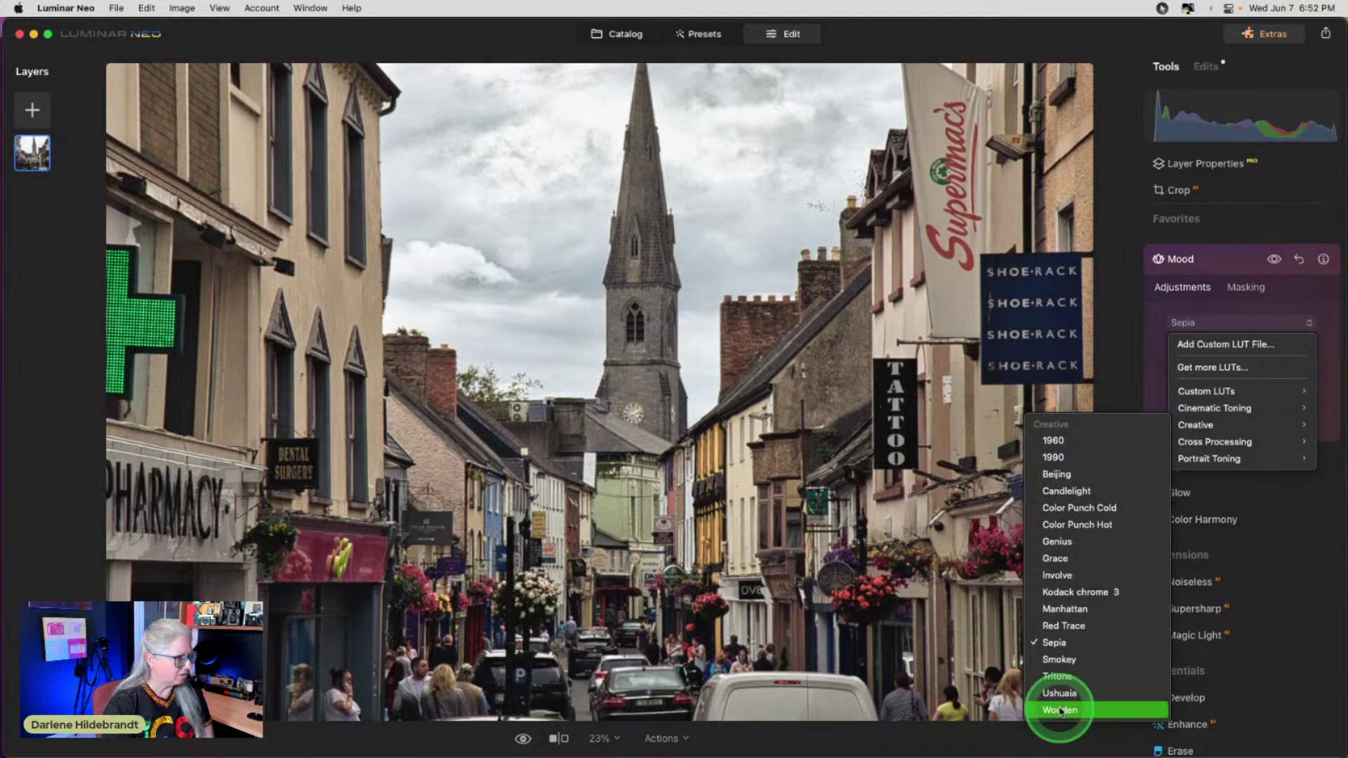
{"action": "left_click", "coordinate": [1058, 710]}
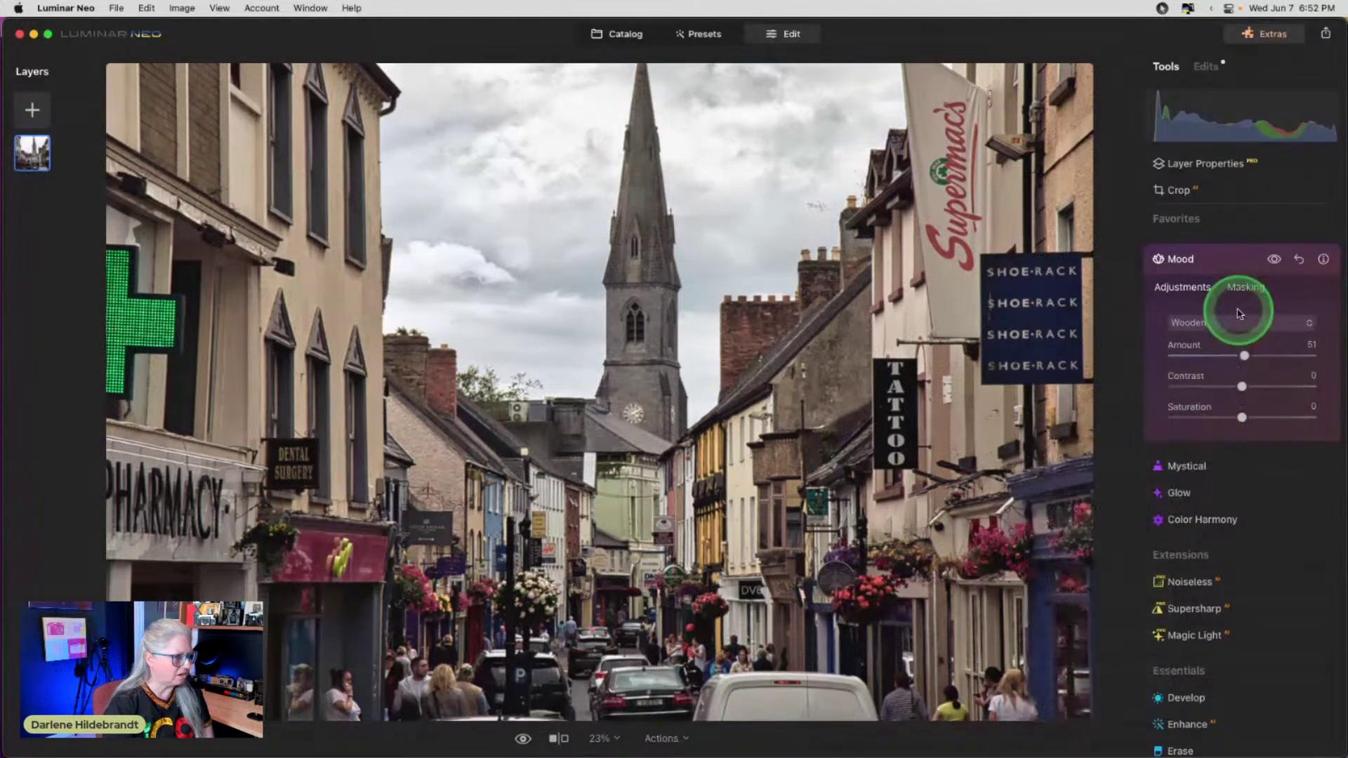
{"action": "left_click_drag", "start_coordinate": [1247, 357], "coordinate": [1208, 355]}
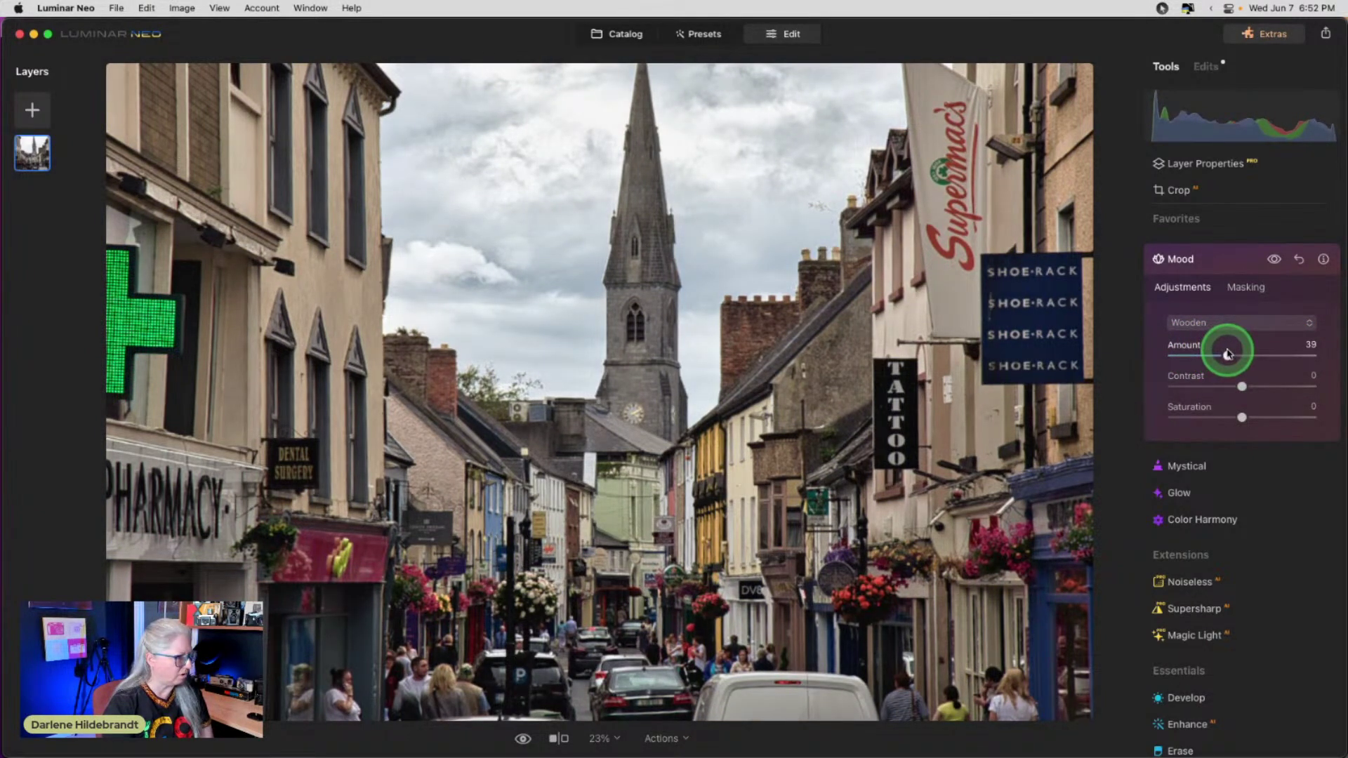
{"action": "left_click_drag", "start_coordinate": [1224, 354], "coordinate": [1225, 355]}
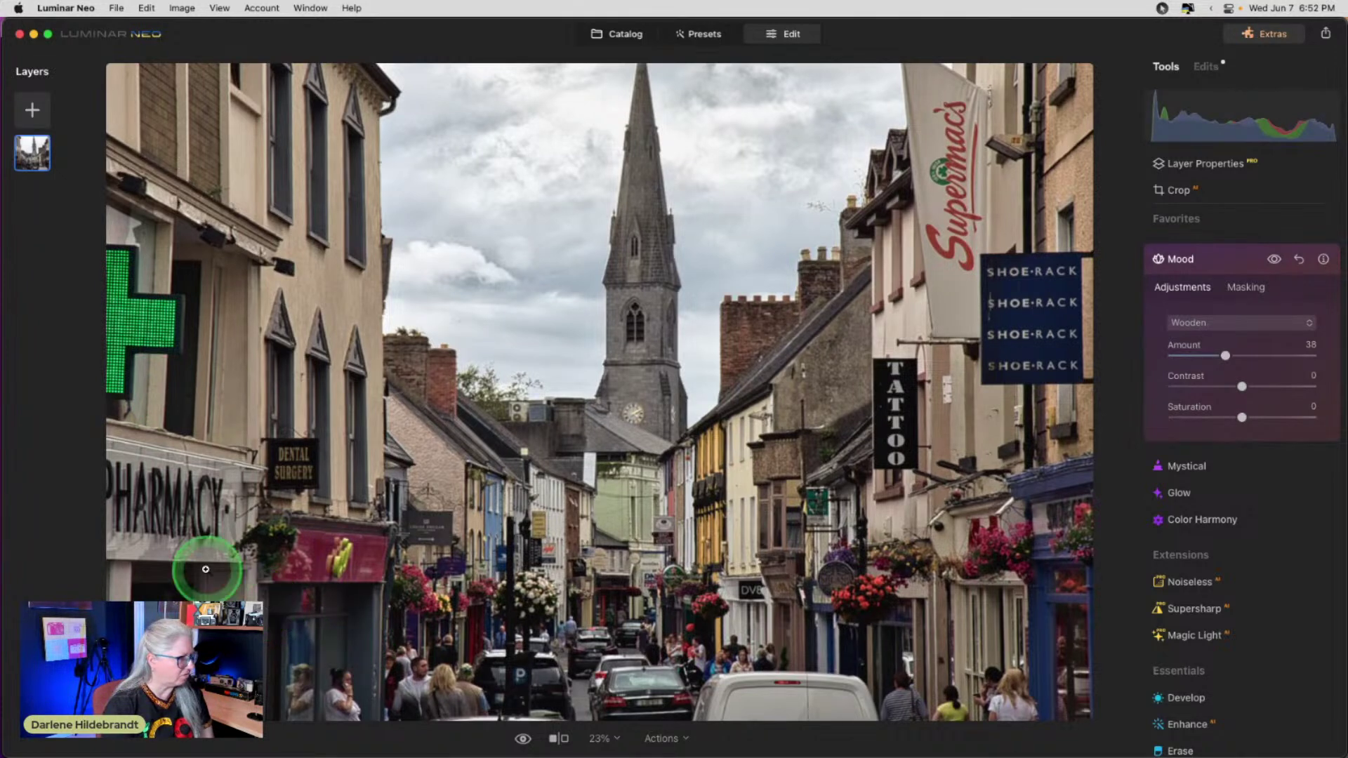
{"action": "left_click", "coordinate": [1230, 263]}
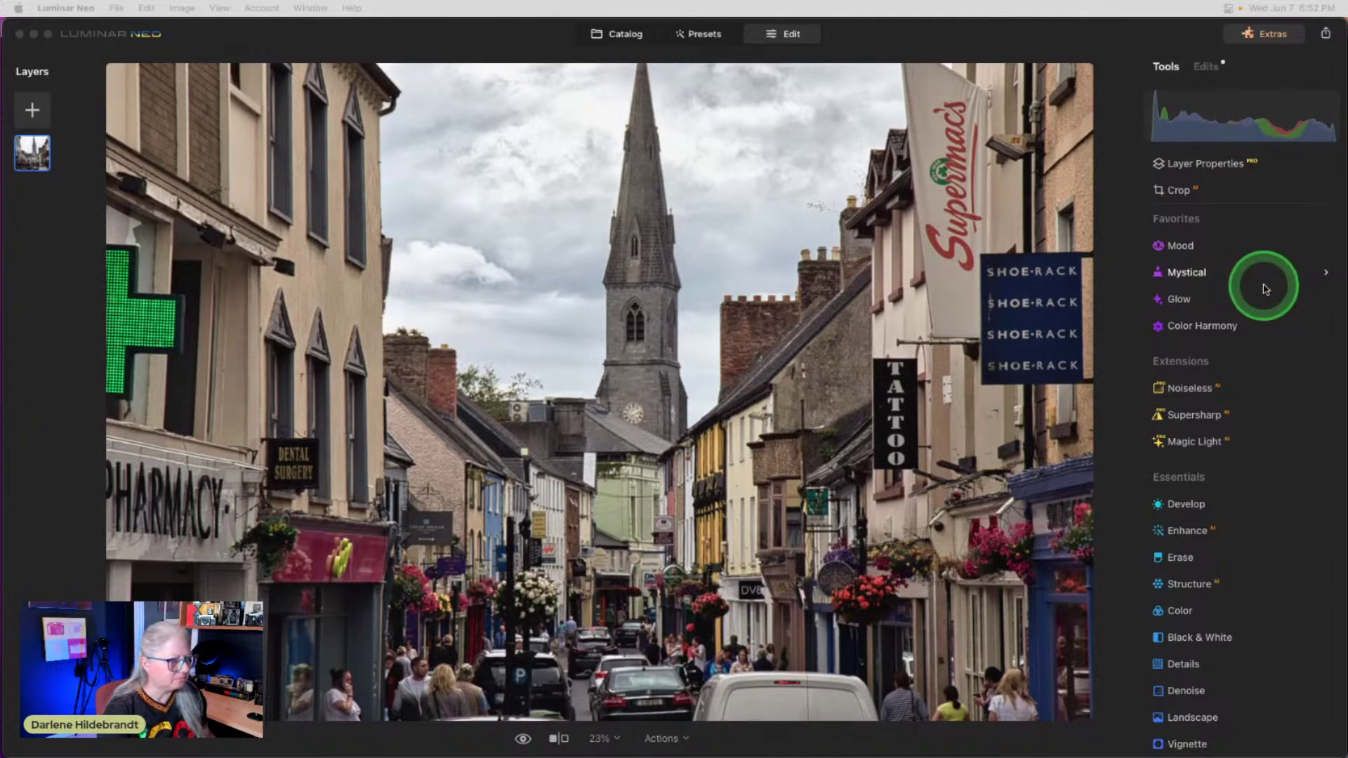
In the Color tool's HSL section, lower the Green saturation to about -53.
{"action": "scroll", "coordinate": [1239, 376], "scroll_direction": "down", "scroll_amount": 5}
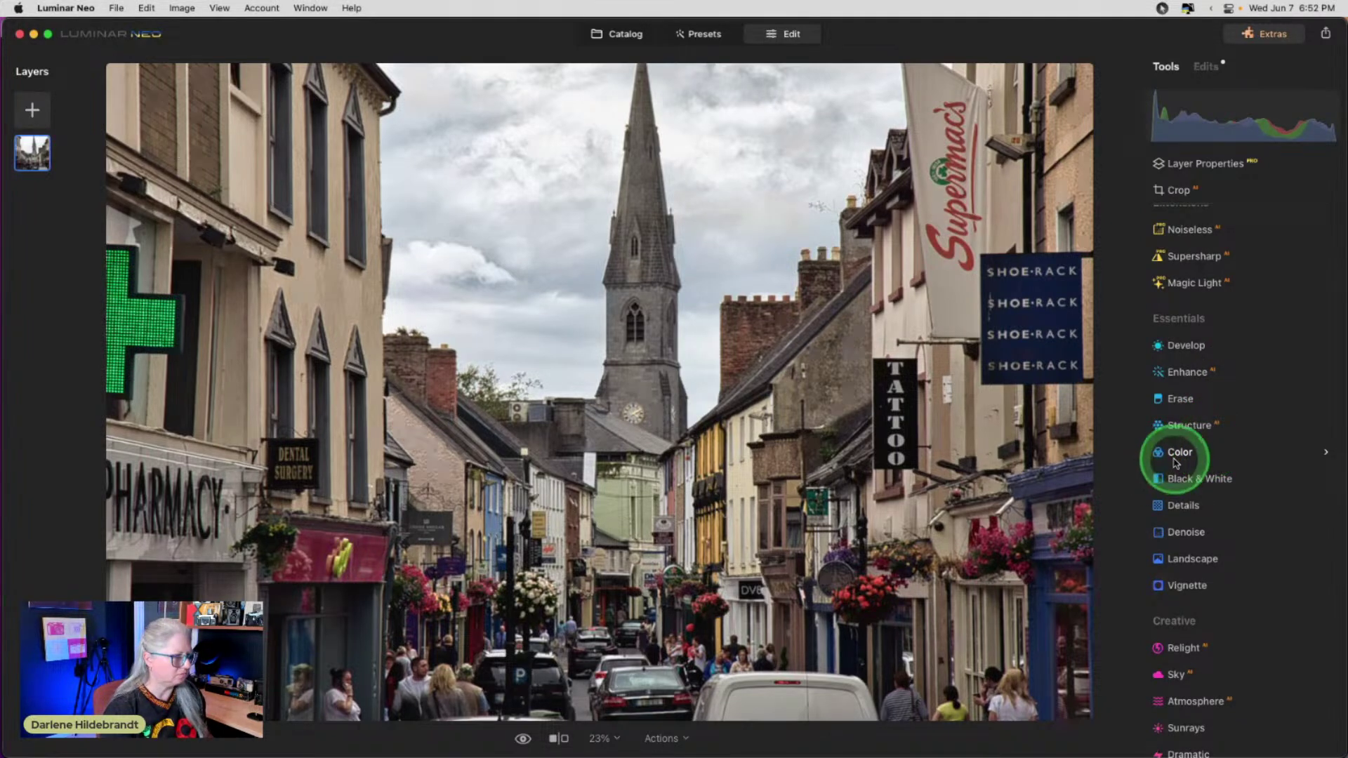
{"action": "left_click", "coordinate": [1186, 452]}
{"action": "scroll", "coordinate": [1233, 372], "scroll_direction": "down", "scroll_amount": 2}
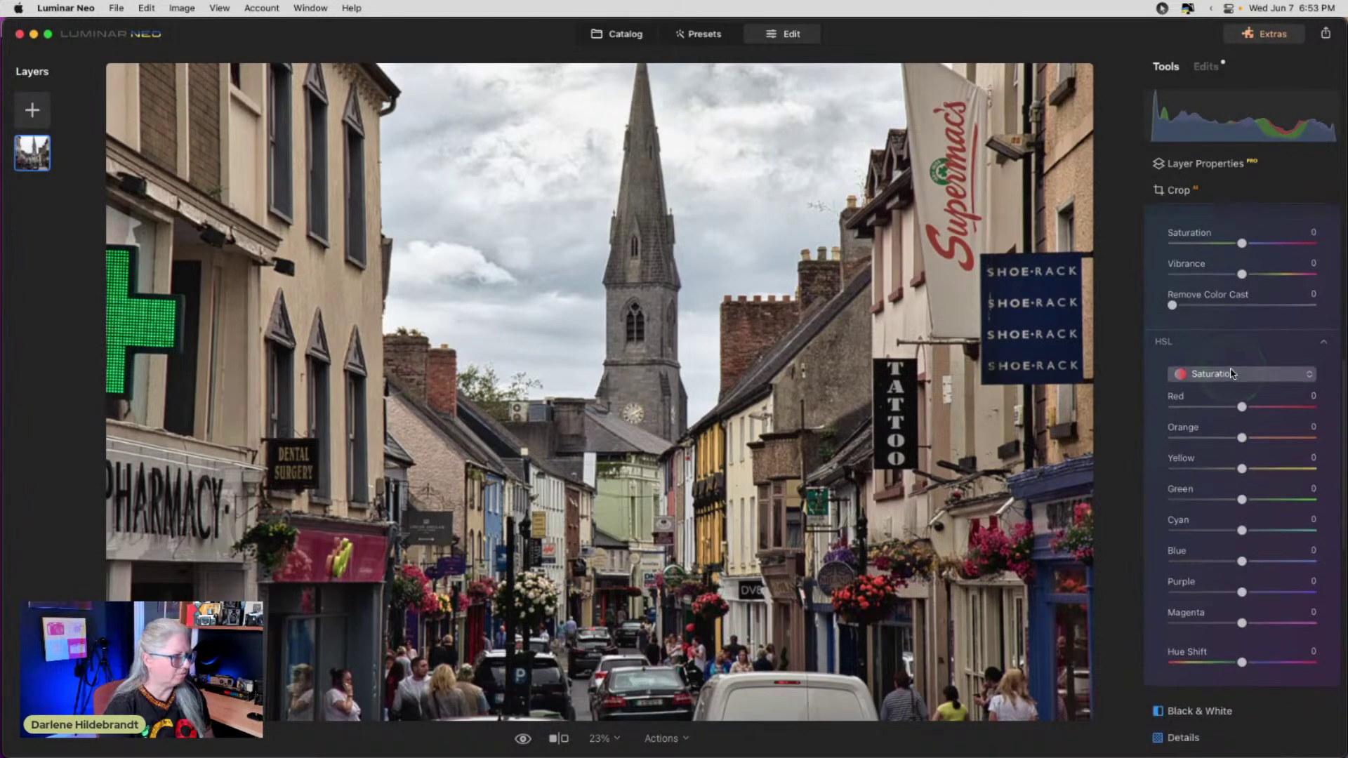
{"action": "left_click_drag", "start_coordinate": [1241, 495], "coordinate": [1202, 514]}
{"action": "scroll", "coordinate": [1197, 496], "scroll_direction": "up", "scroll_amount": 2}
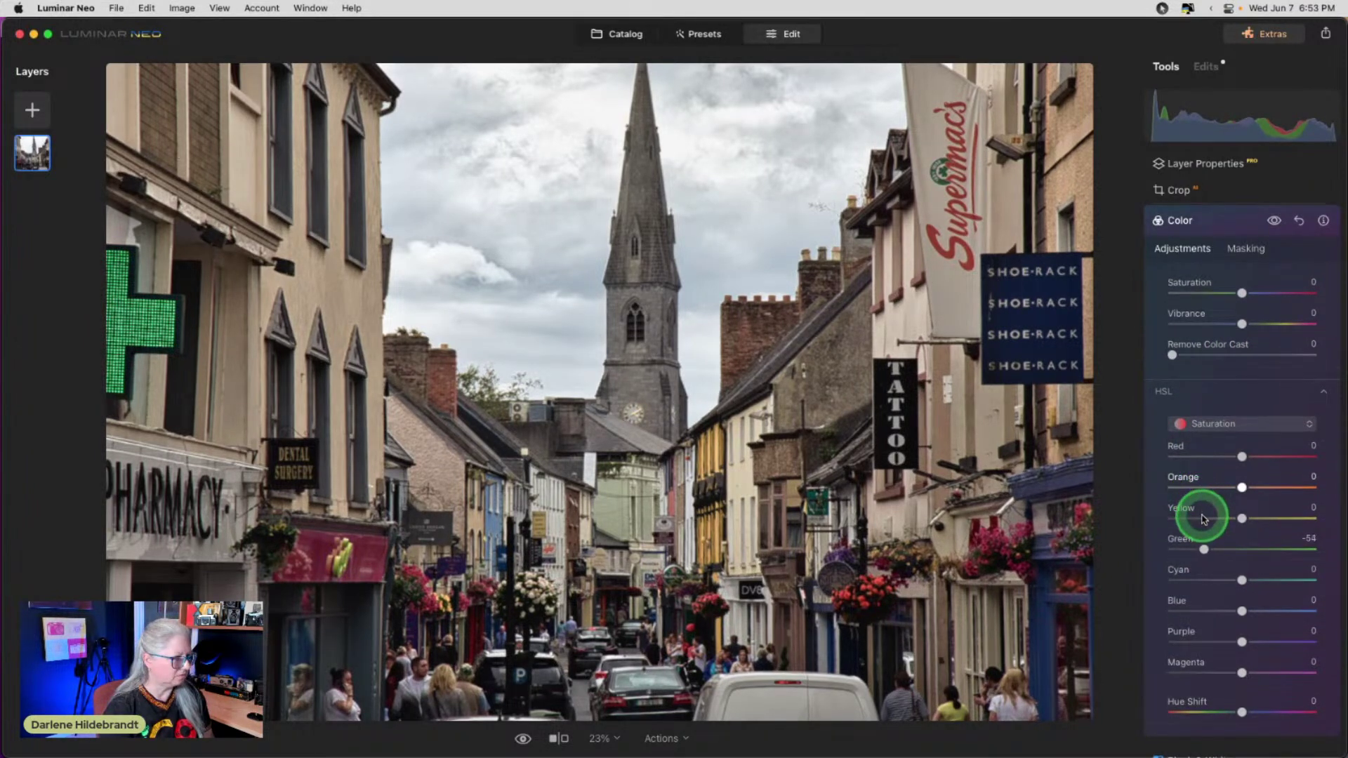
Lower the Green luminance to -100 in HSL, then try a darker Yellow luminance and reset it.
{"action": "left_click", "coordinate": [1203, 424]}
{"action": "left_click", "coordinate": [1220, 467]}
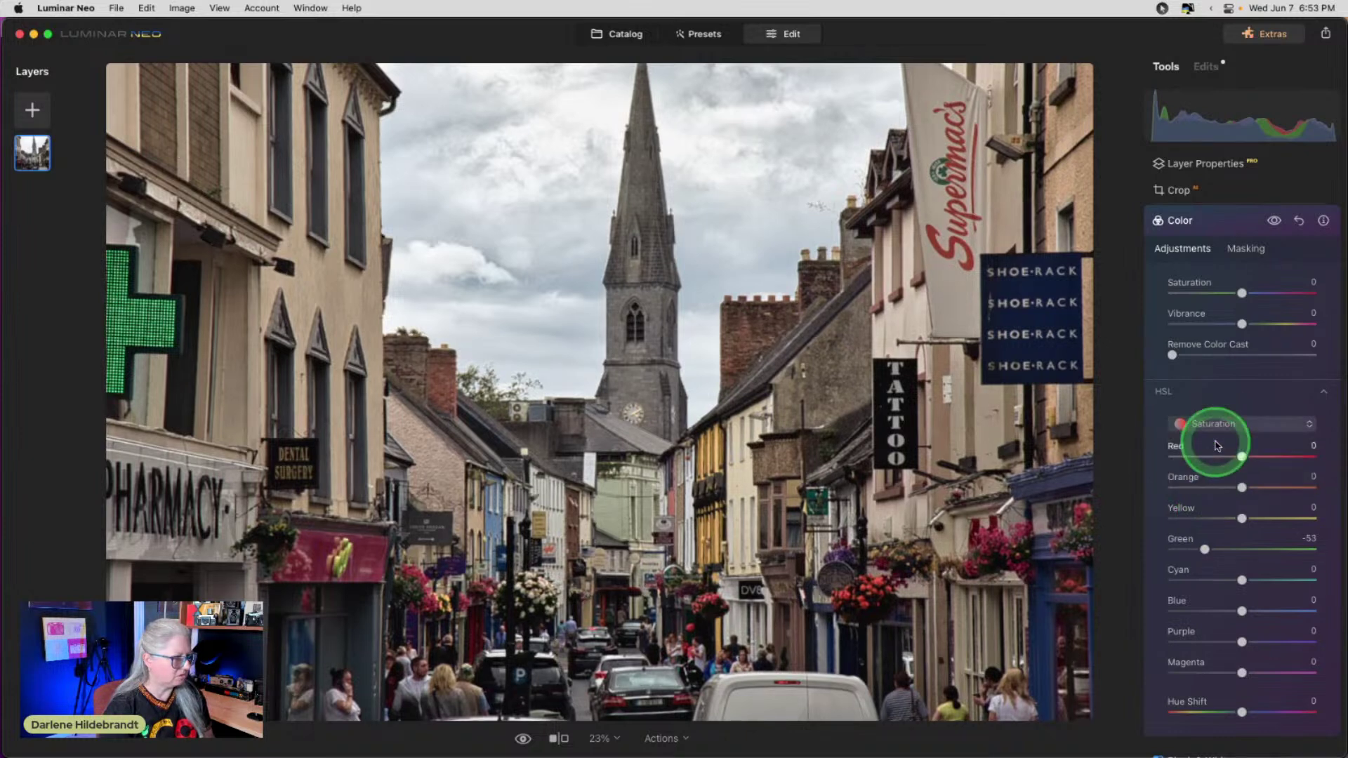
{"action": "left_click", "coordinate": [1216, 426]}
{"action": "left_click", "coordinate": [1220, 476]}
{"action": "left_click_drag", "start_coordinate": [1239, 548], "coordinate": [948, 520]}
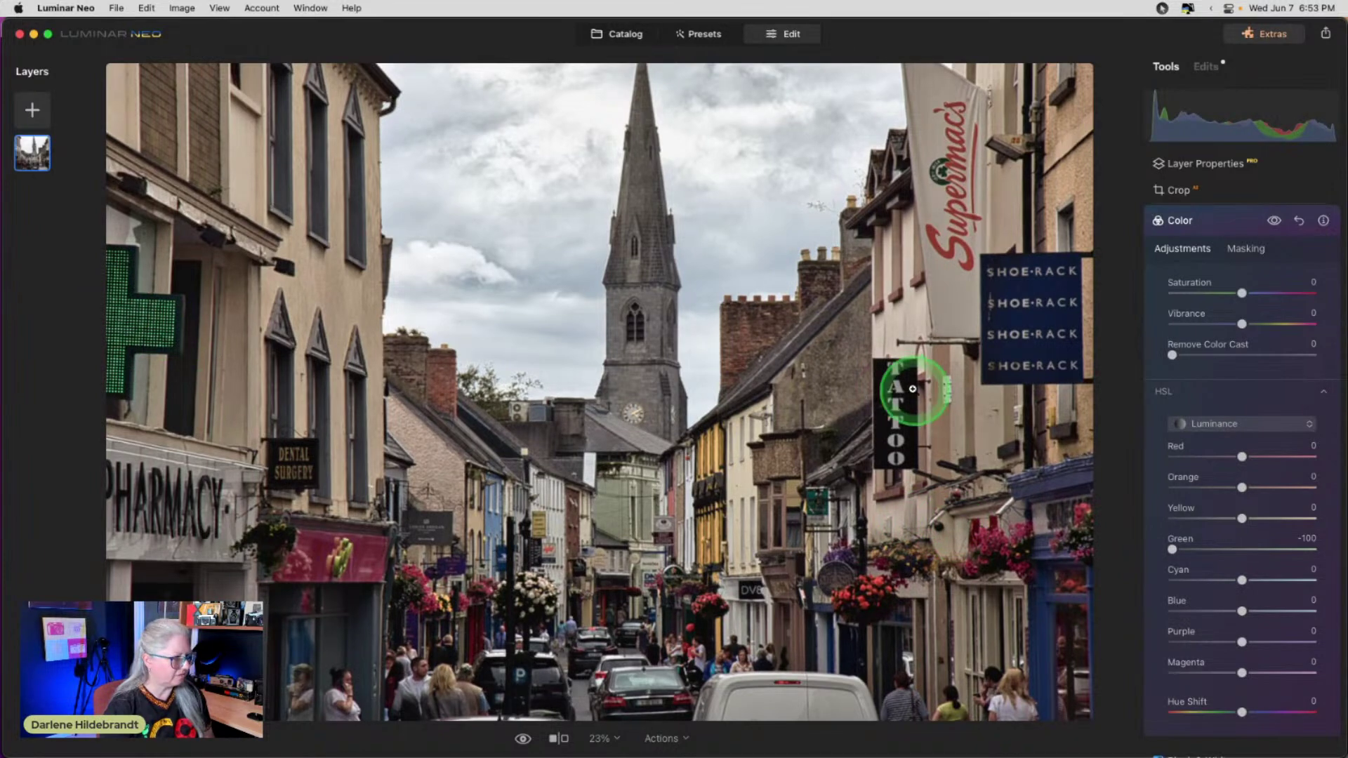
{"action": "left_click_drag", "start_coordinate": [1246, 519], "coordinate": [1216, 523]}
{"action": "double_click", "coordinate": [1215, 523]}
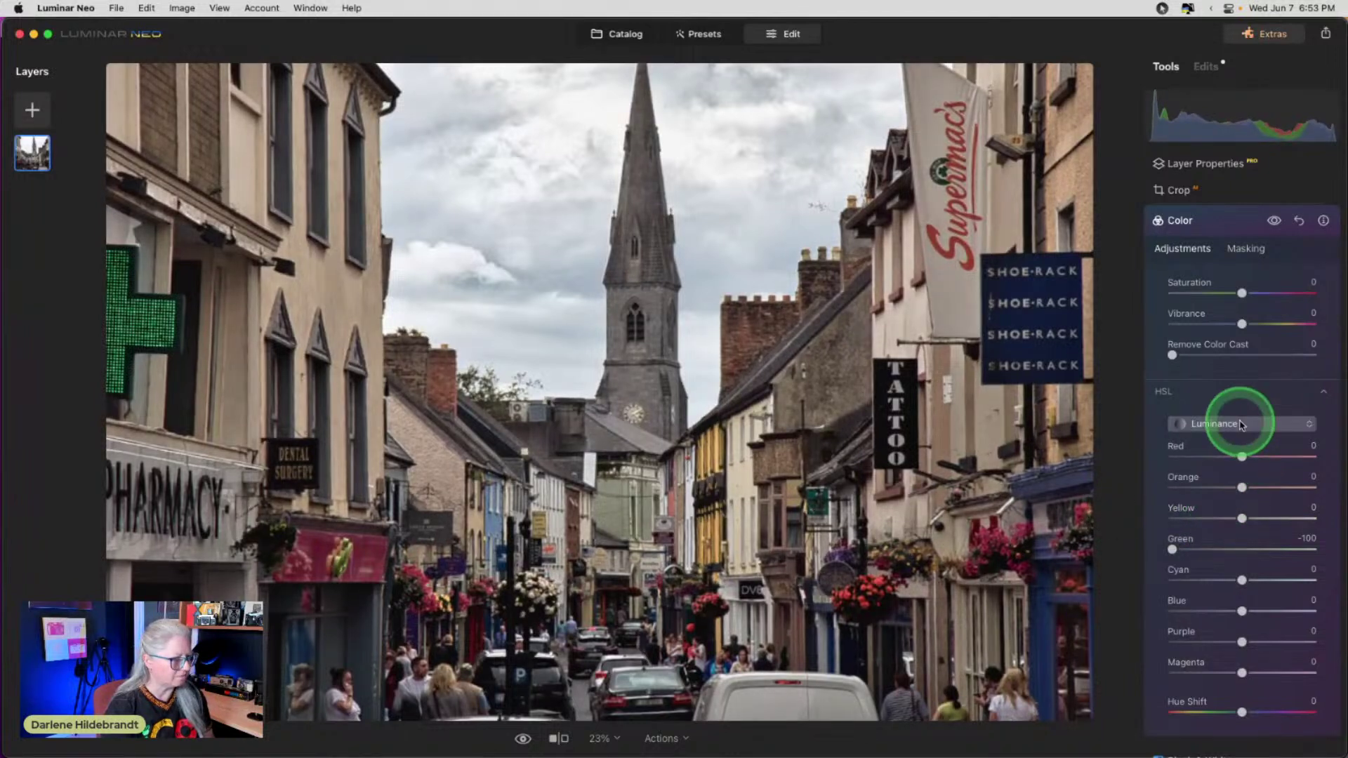
Return to the HSL saturation settings and lower Green to -87.
{"action": "left_click", "coordinate": [1236, 424]}
{"action": "left_click", "coordinate": [1219, 457]}
{"action": "left_click_drag", "start_coordinate": [1219, 537], "coordinate": [1184, 545]}
{"action": "left_click_drag", "start_coordinate": [1118, 536], "coordinate": [1202, 499]}
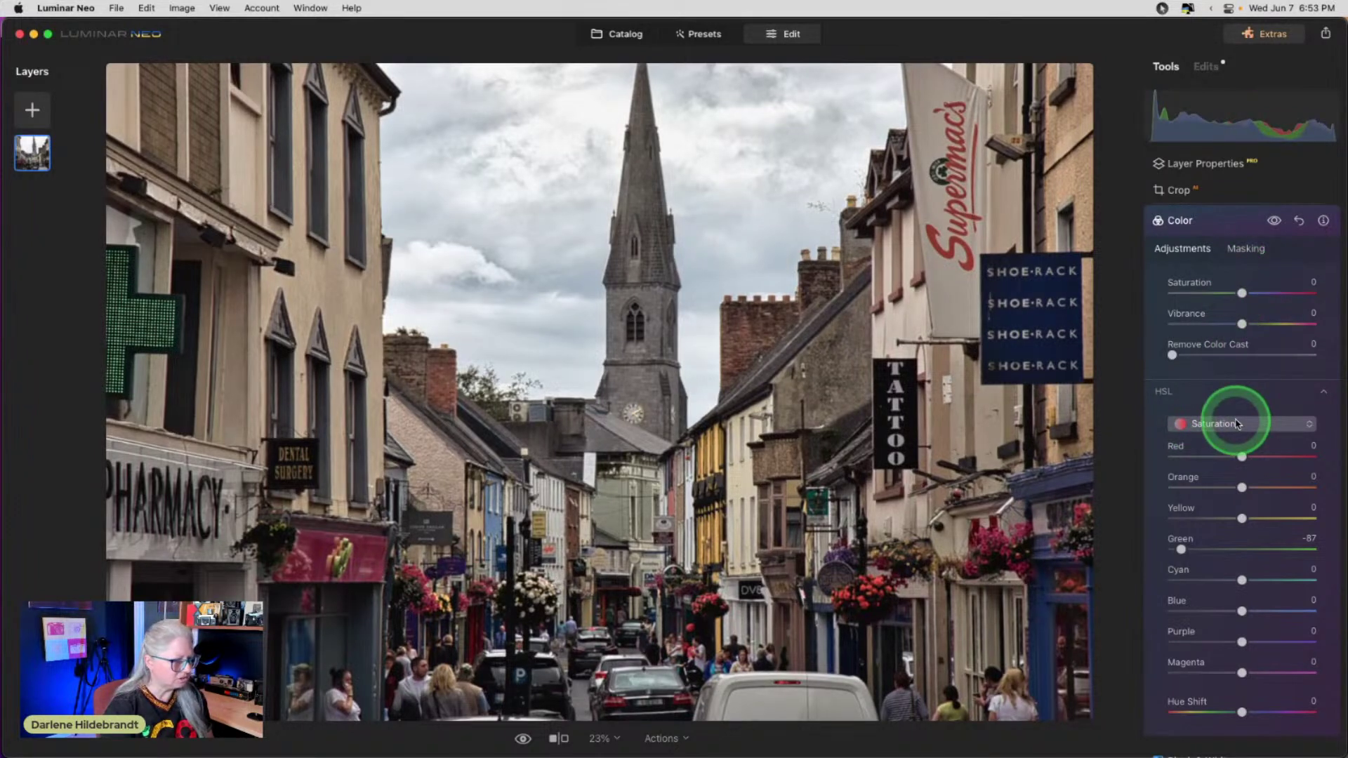
Mask the Color adjustment by painting over the green pharmacy cross with a brush of size 172.
{"action": "left_click", "coordinate": [1246, 247]}
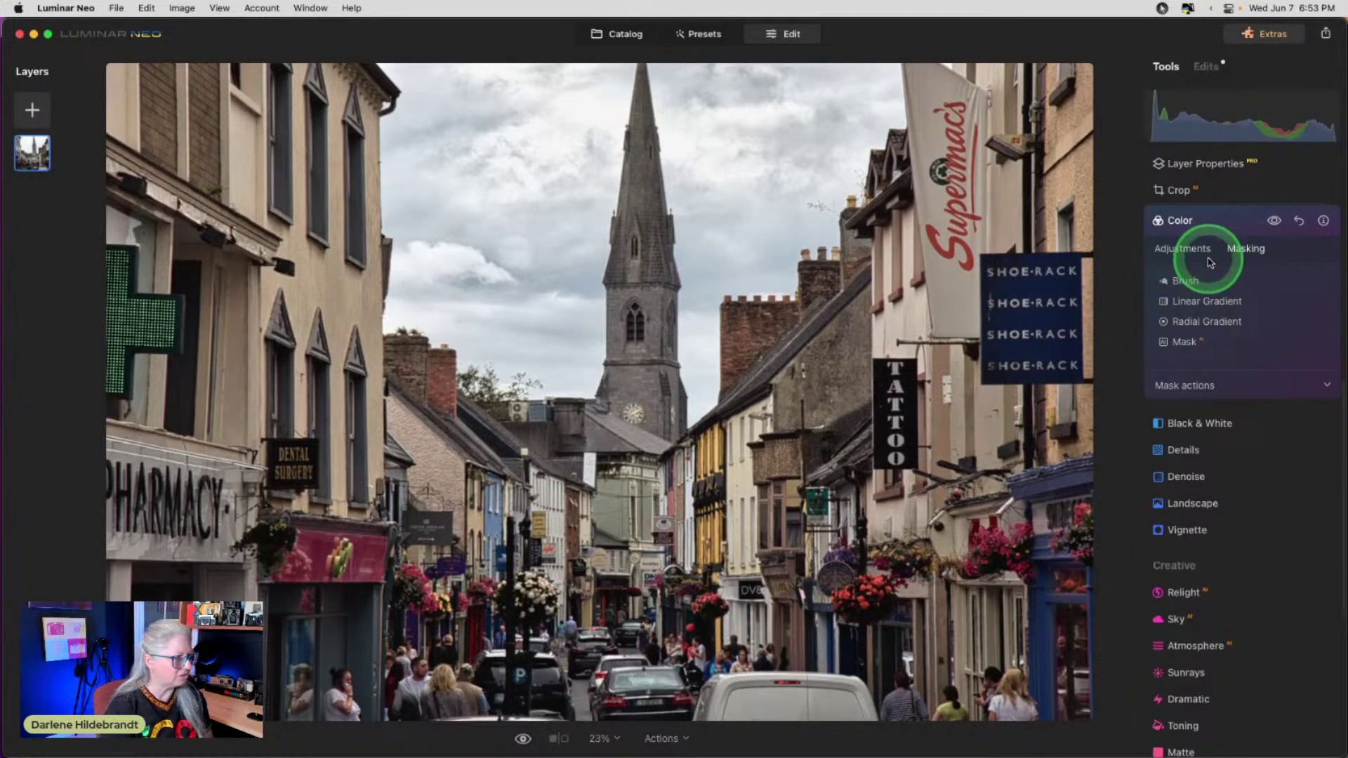
{"action": "left_click", "coordinate": [1185, 281]}
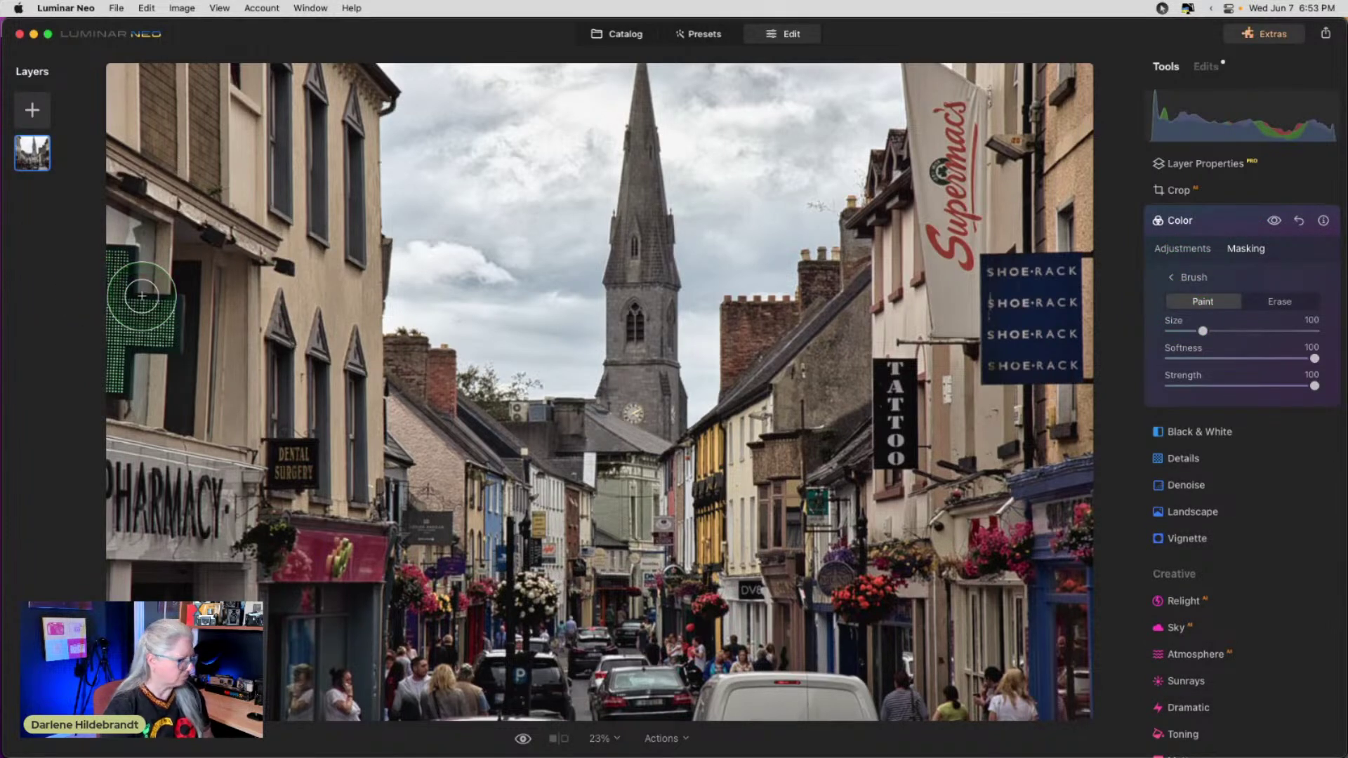
{"action": "key", "text": "bracketright"}
{"action": "key", "text": "bracketright"}
{"action": "key", "text": "bracketright"}
{"action": "key", "text": "bracketright"}
{"action": "key", "text": "bracketright"}
{"action": "key", "text": "bracketright"}
{"action": "key", "text": "bracketright"}
{"action": "mouse_move", "coordinate": [132, 300]}
{"action": "left_mouse_down"}
{"action": "mouse_move", "coordinate": [162, 353]}
{"action": "mouse_move", "coordinate": [134, 398]}
{"action": "mouse_move", "coordinate": [125, 292]}
{"action": "left_mouse_up"}
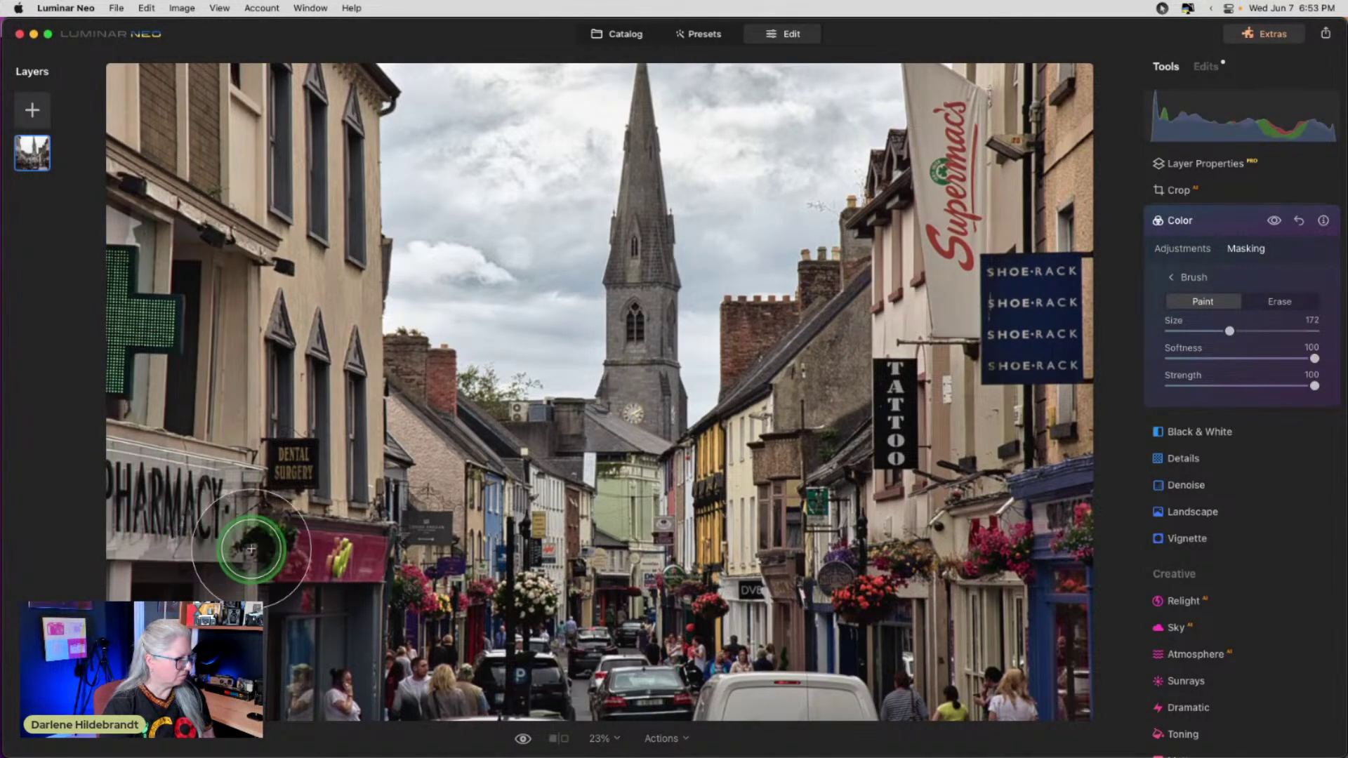
Reduce the Color mask brush size to 76 and close the Color tool.
{"action": "key", "text": "bracketleft"}
{"action": "key", "text": "bracketleft"}
{"action": "key", "text": "bracketleft"}
{"action": "key", "text": "bracketleft"}
{"action": "key", "text": "bracketleft"}
{"action": "key", "text": "bracketleft"}
{"action": "key", "text": "bracketleft"}
{"action": "key", "text": "bracketleft"}
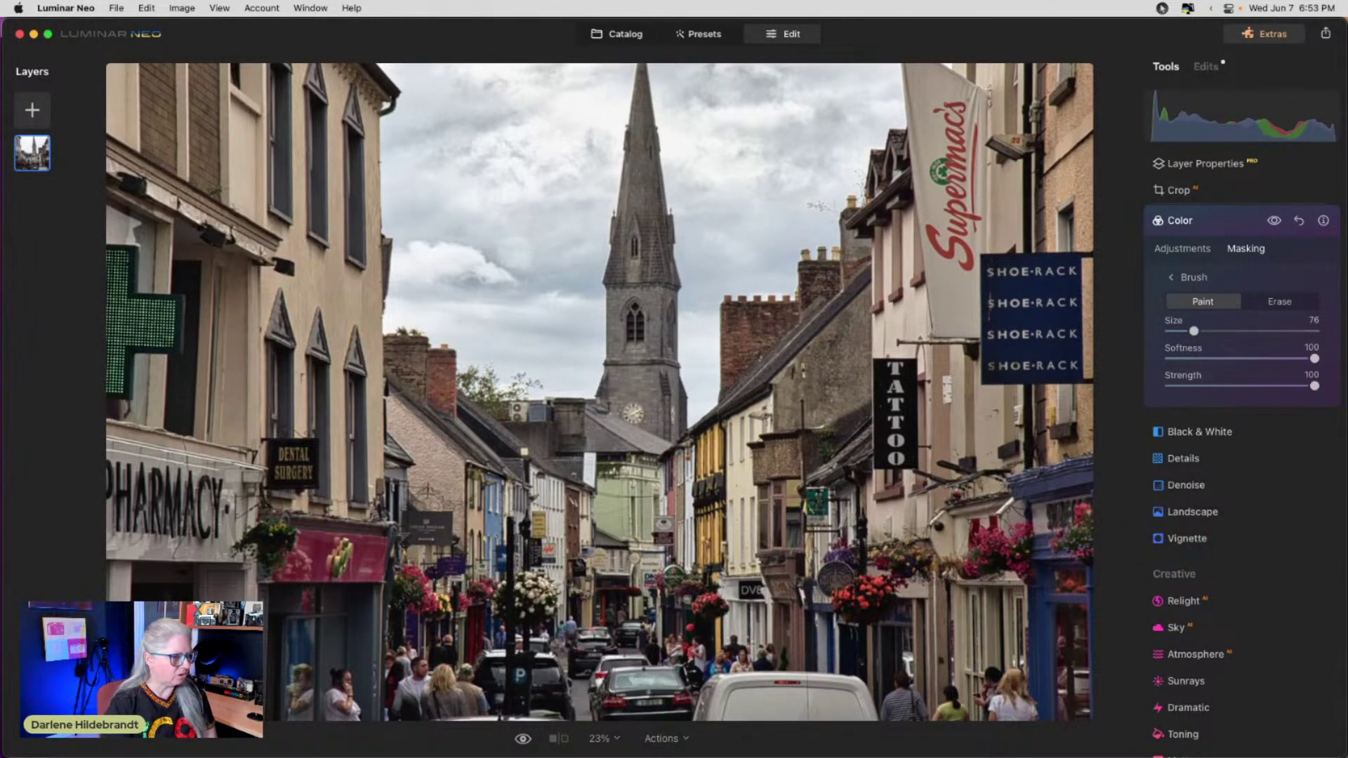
{"action": "left_click", "coordinate": [1220, 223]}
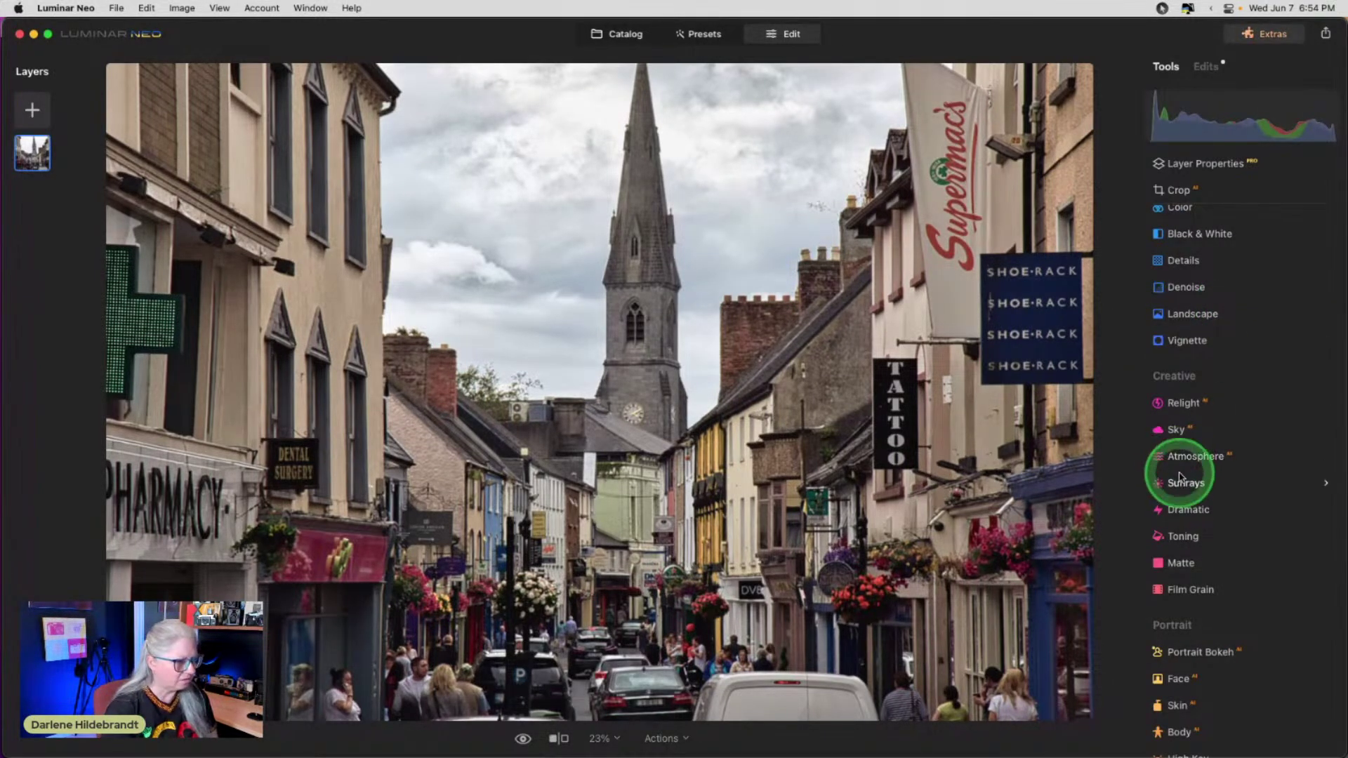
{"action": "scroll", "coordinate": [1194, 323], "scroll_direction": "up", "scroll_amount": 2}
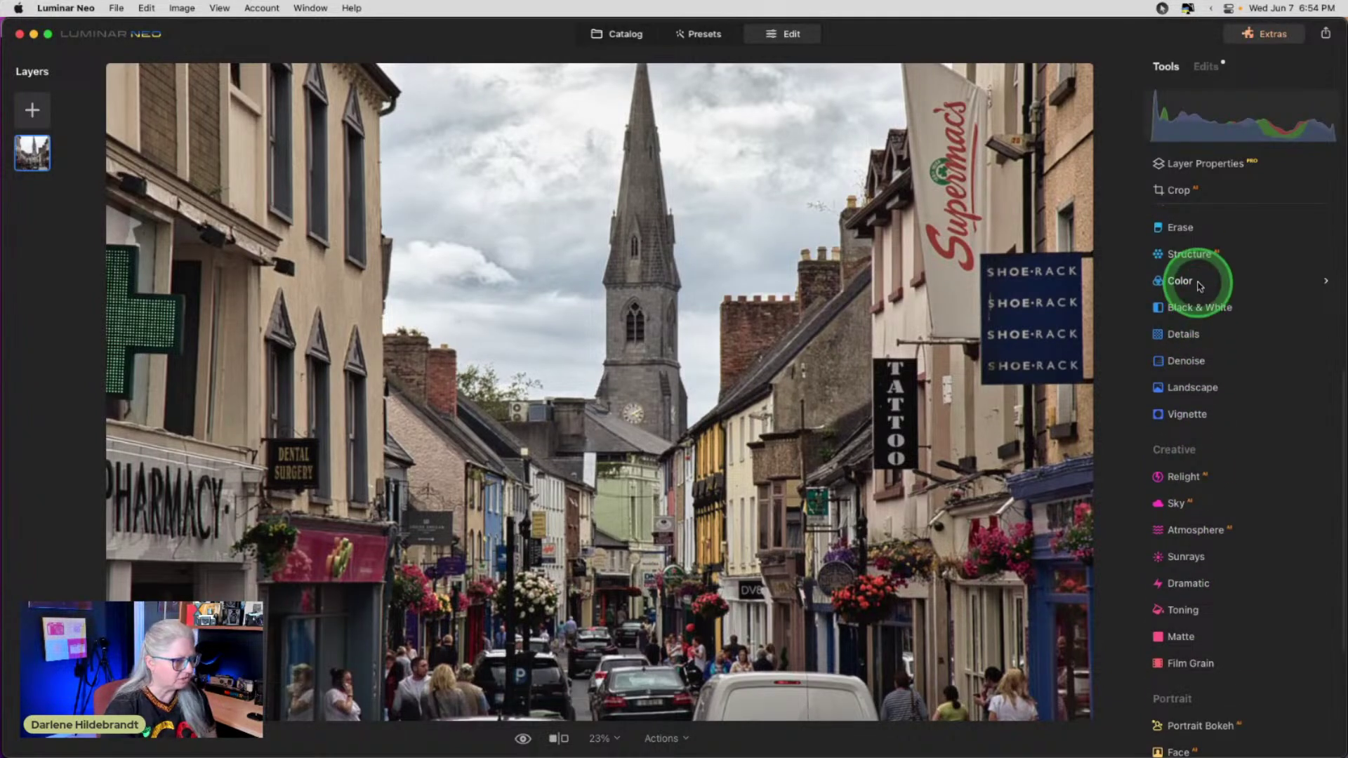
Reduce the photo's HSL saturation in the Color tool to Green -69 and Cyan -66.
{"action": "left_click", "coordinate": [1186, 279]}
{"action": "scroll", "coordinate": [1206, 432], "scroll_direction": "down", "scroll_amount": 2}
{"action": "scroll", "coordinate": [1207, 440], "scroll_direction": "down", "scroll_amount": 1}
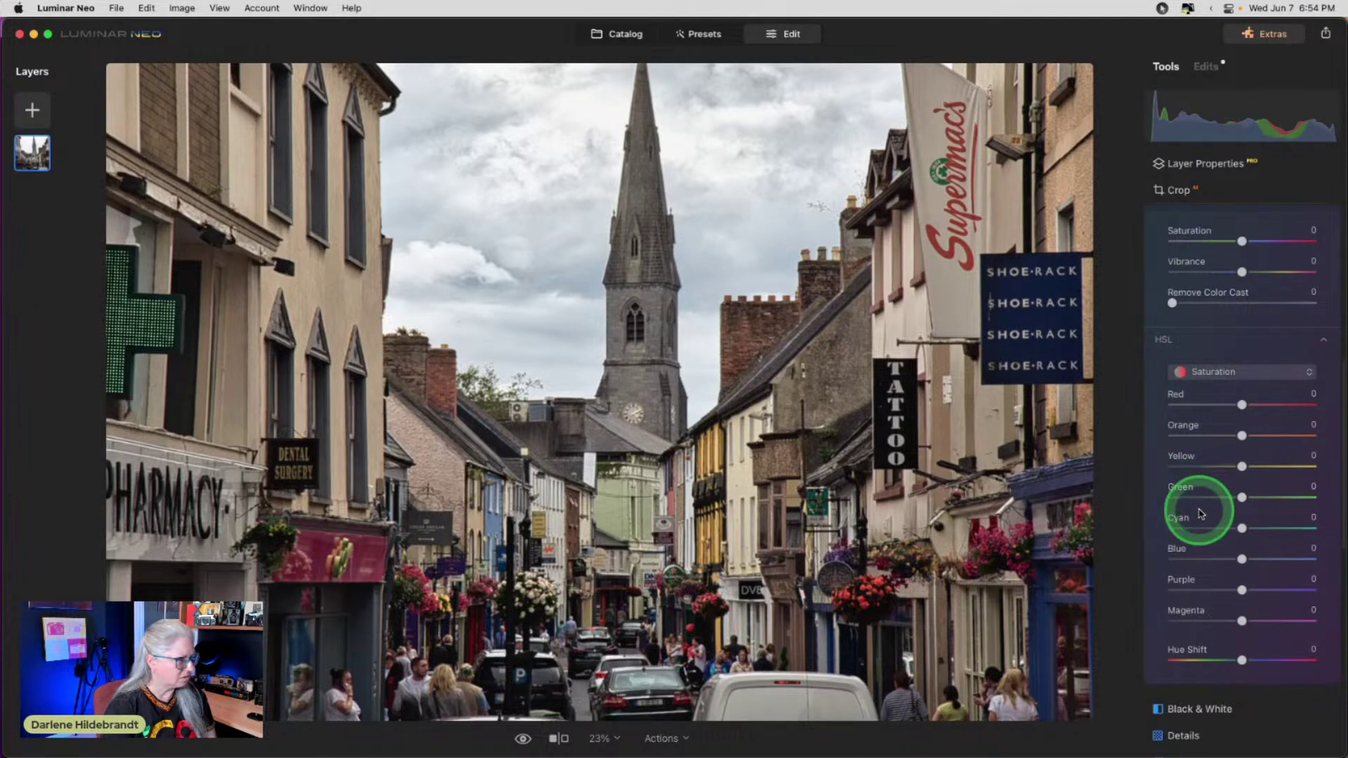
{"action": "left_click", "coordinate": [1194, 525]}
{"action": "scroll", "coordinate": [1192, 506], "scroll_direction": "up", "scroll_amount": 2}
{"action": "left_click", "coordinate": [1194, 549]}
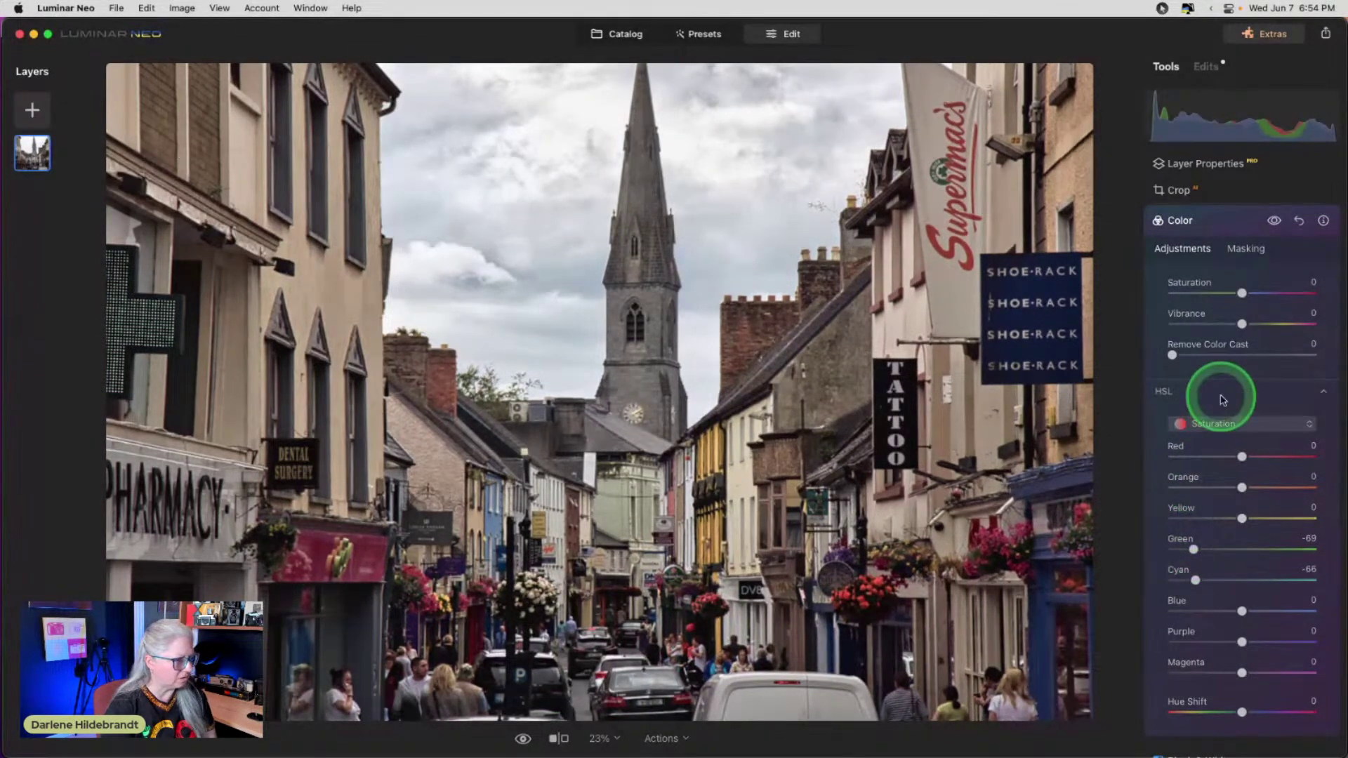
Lower the HSL luminance in the Color tool to Green -91, Cyan -90 and Blue -90.
{"action": "left_click", "coordinate": [1219, 426]}
{"action": "left_click", "coordinate": [1215, 477]}
{"action": "left_click", "coordinate": [1192, 549]}
{"action": "left_click_drag", "start_coordinate": [1190, 589], "coordinate": [1178, 549]}
{"action": "left_click", "coordinate": [1185, 588]}
{"action": "left_click", "coordinate": [1186, 611]}
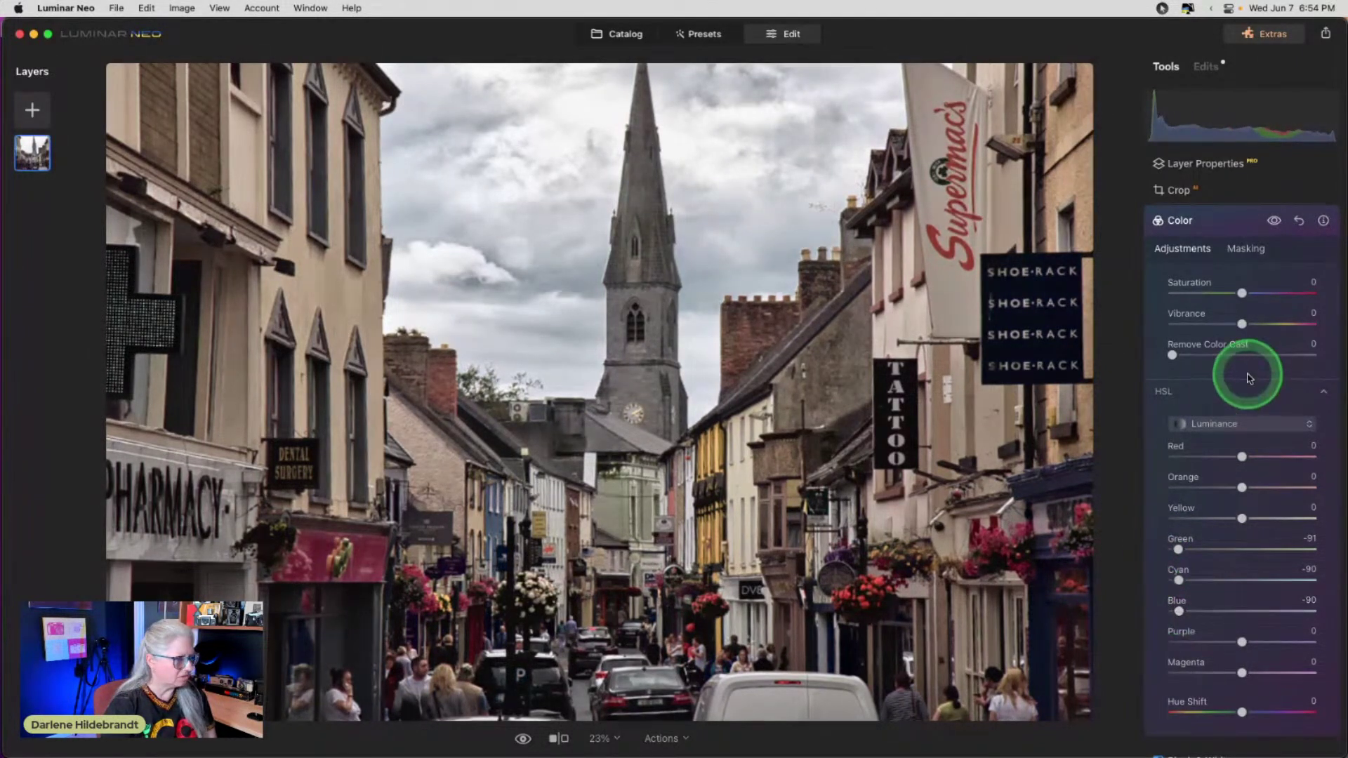
Brush a mask over the pharmacy cross so the Color adjustment affects only that sign, and close the tool.
{"action": "left_click", "coordinate": [1243, 250]}
{"action": "left_click", "coordinate": [1175, 279]}
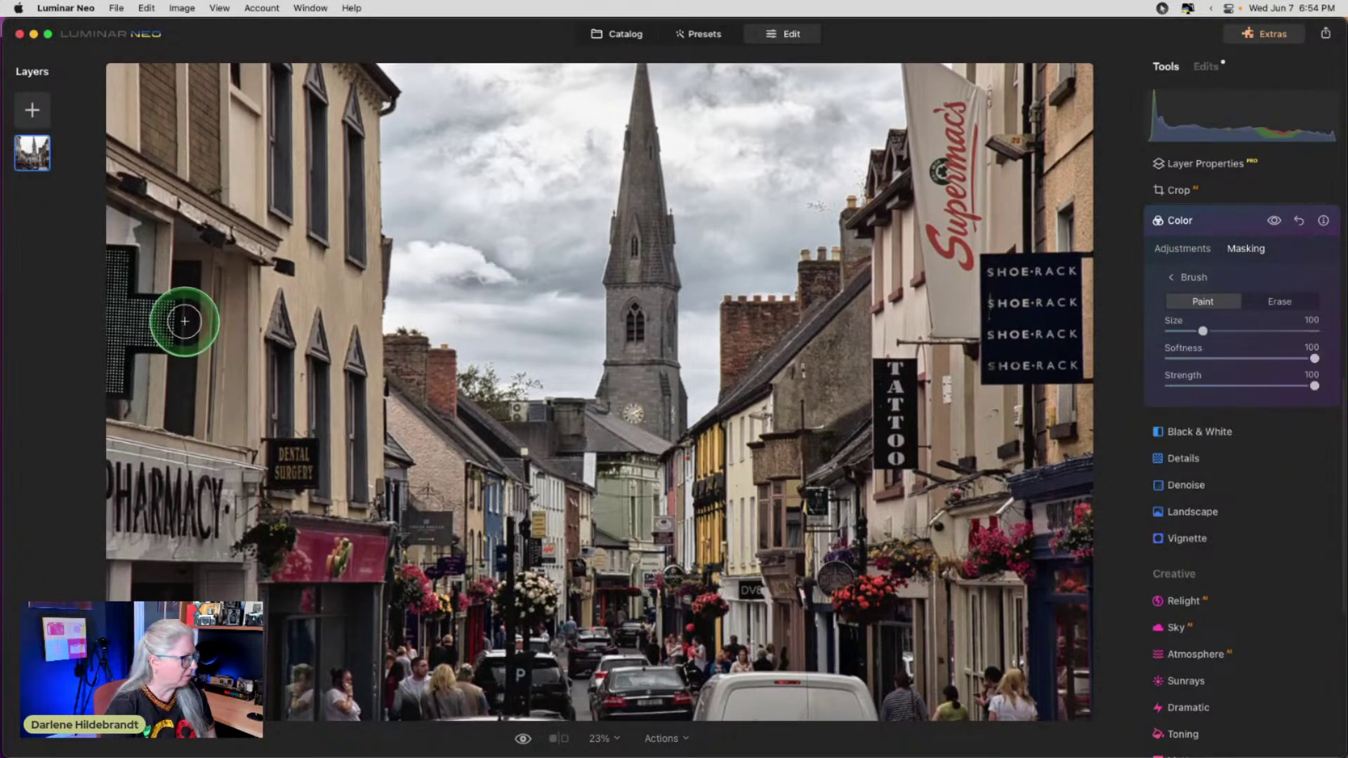
{"action": "mouse_move", "coordinate": [164, 349]}
{"action": "left_mouse_down"}
{"action": "mouse_move", "coordinate": [124, 281]}
{"action": "mouse_move", "coordinate": [128, 232]}
{"action": "mouse_move", "coordinate": [123, 414]}
{"action": "mouse_move", "coordinate": [178, 342]}
{"action": "mouse_move", "coordinate": [141, 254]}
{"action": "mouse_move", "coordinate": [94, 272]}
{"action": "left_mouse_up"}
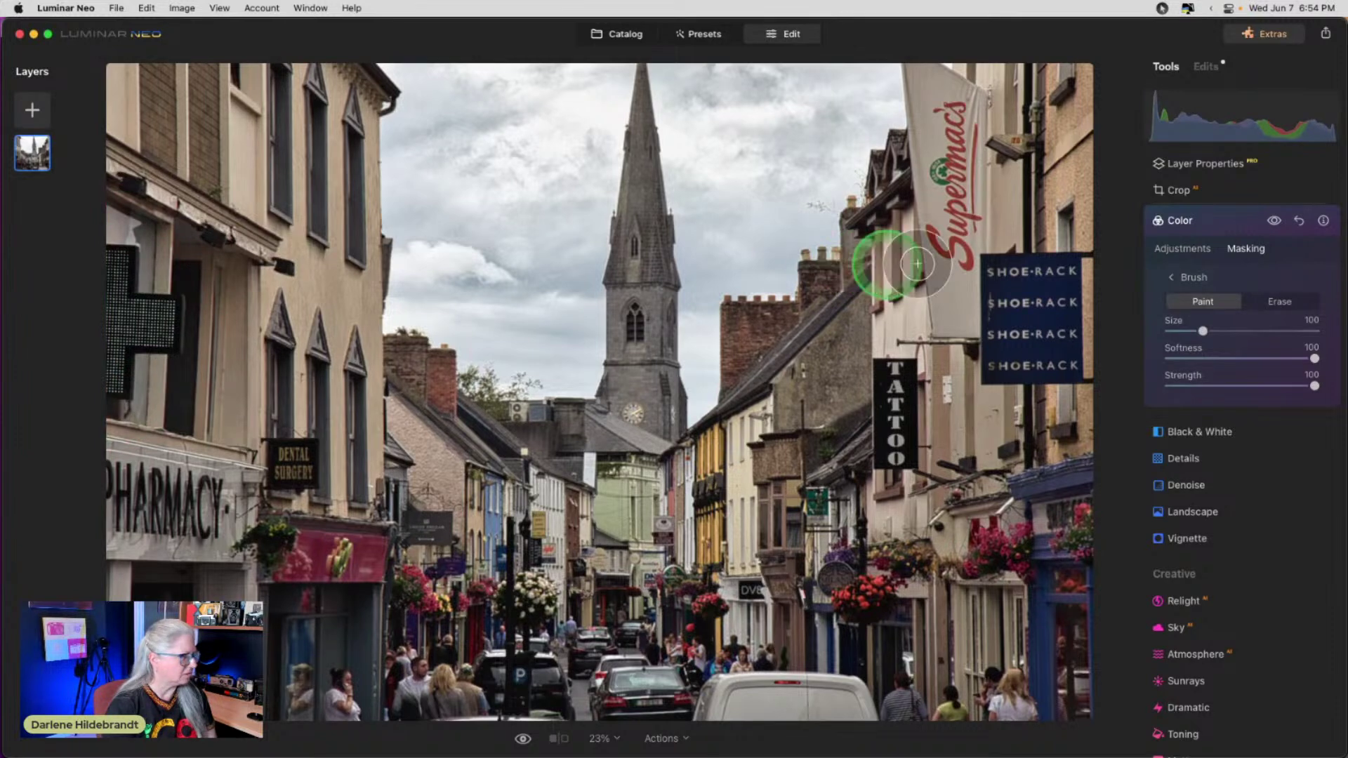
{"action": "left_click", "coordinate": [1212, 217]}
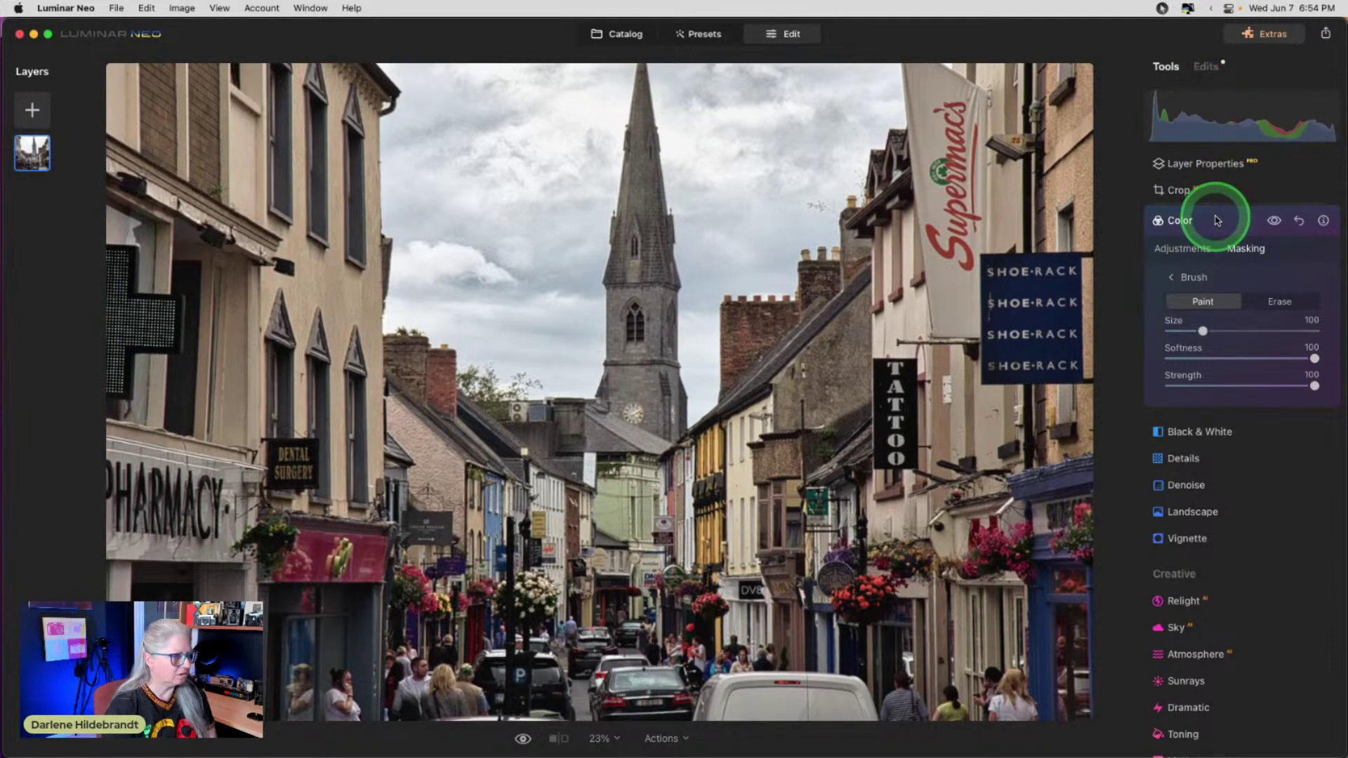
Reopen the earlier Color edit from the applied edits and set its HSL saturation to Green -87, Cyan -45 and Blue -45.
{"action": "left_click", "coordinate": [1206, 70]}
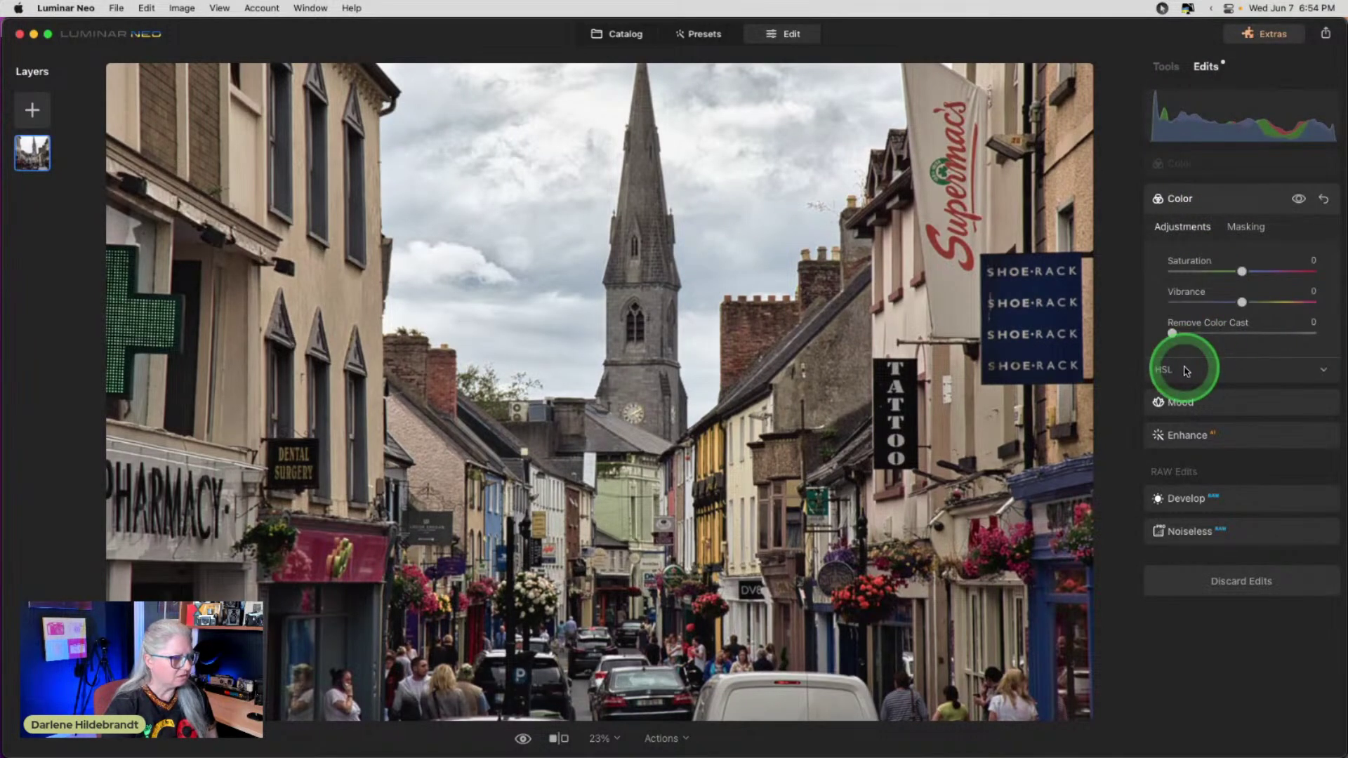
{"action": "left_click", "coordinate": [1189, 367]}
{"action": "left_click", "coordinate": [1222, 413]}
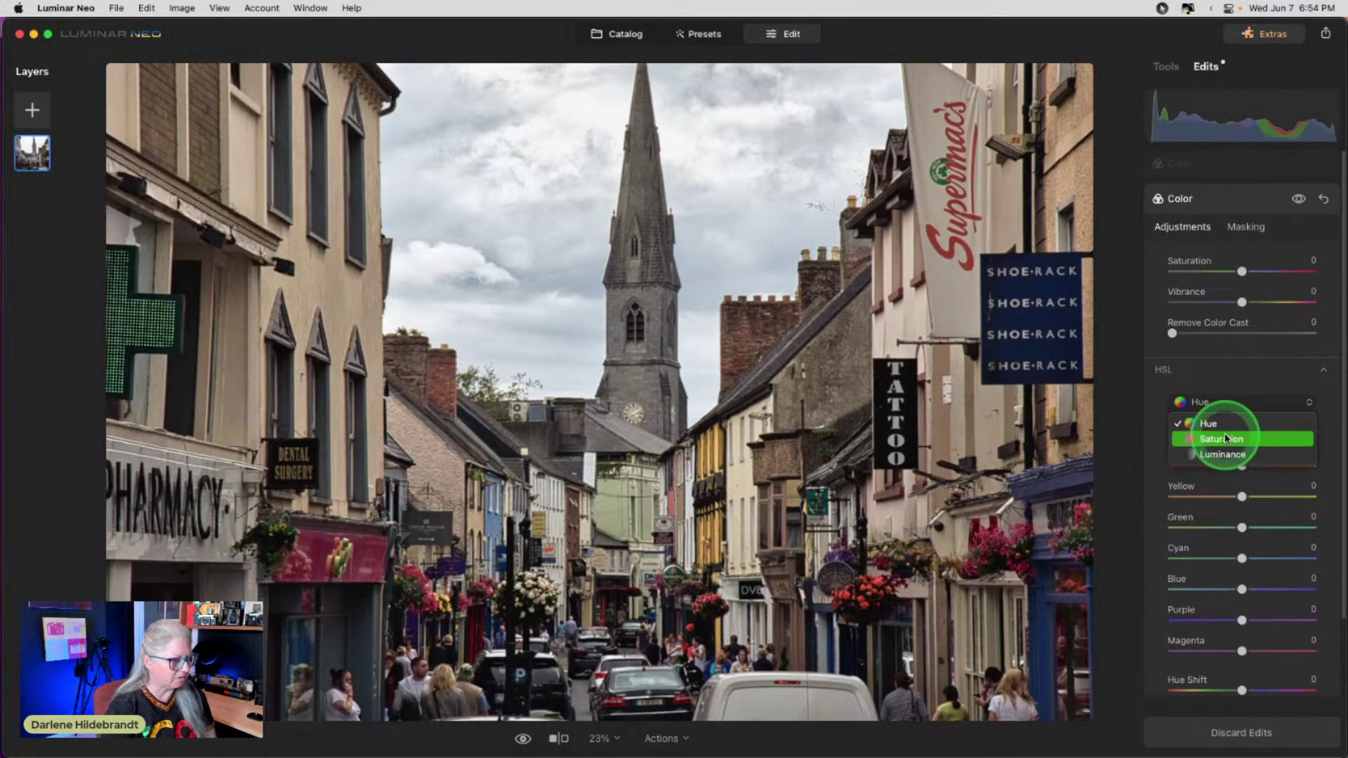
{"action": "left_click", "coordinate": [1220, 436]}
{"action": "left_click", "coordinate": [1182, 528]}
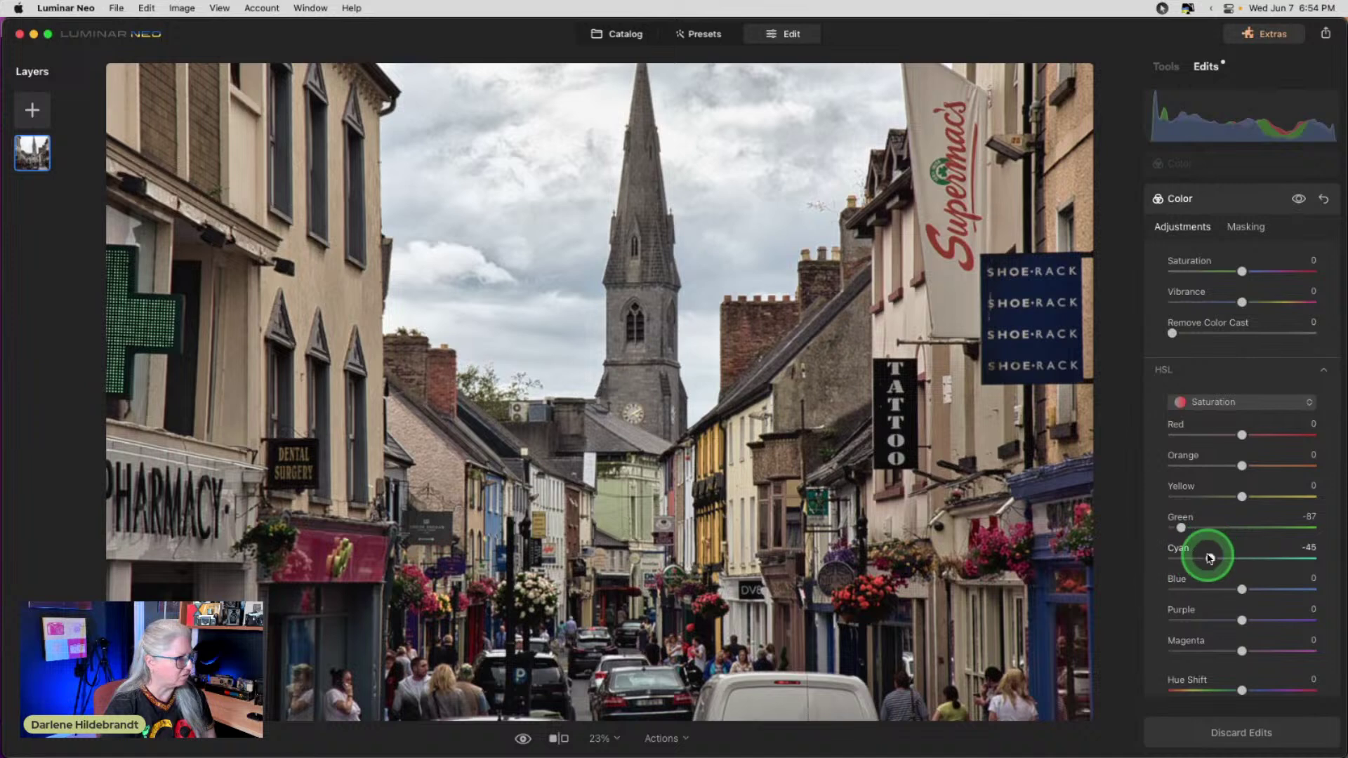
{"action": "left_click", "coordinate": [1209, 558]}
{"action": "left_click", "coordinate": [1208, 589]}
Set the earlier Color edit's HSL luminance to Green -100, Cyan -67 and Blue -54, and return to the tool list.
{"action": "left_click", "coordinate": [1242, 402]}
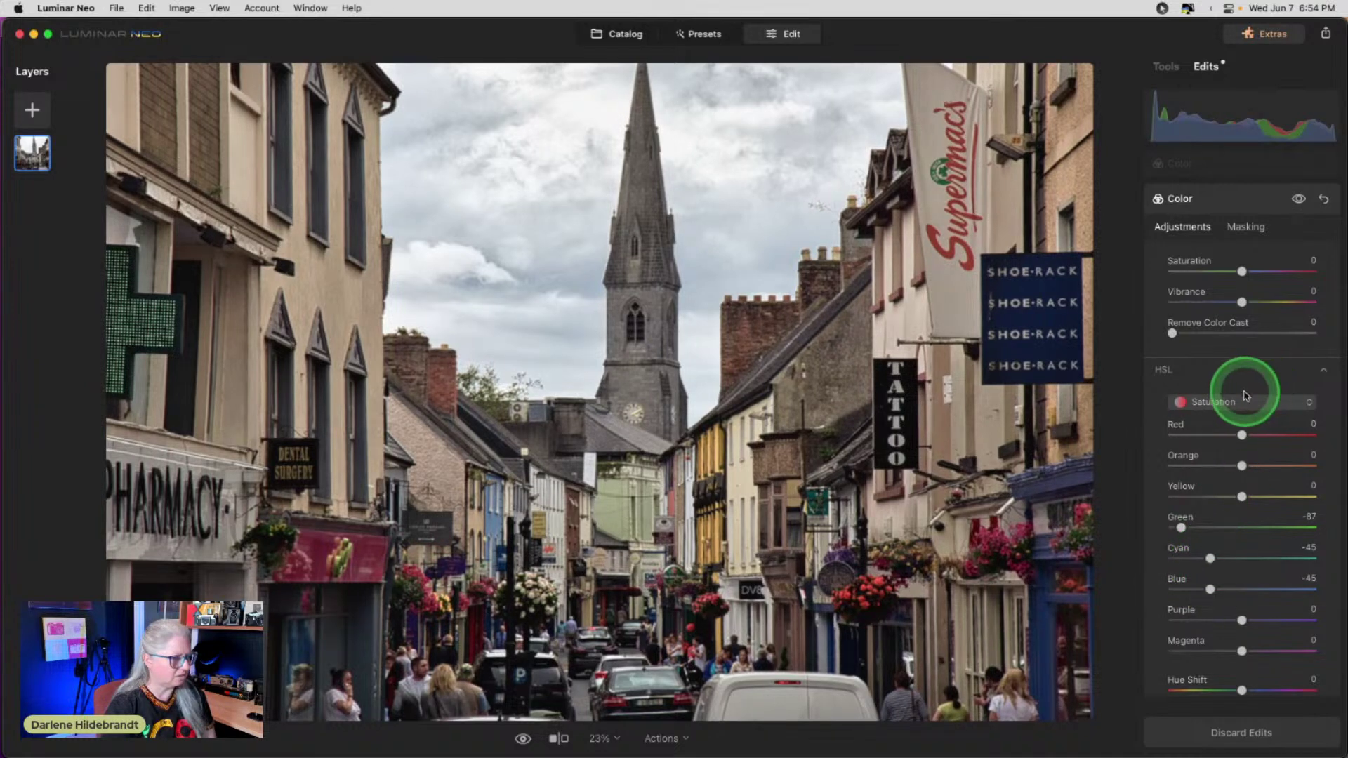
{"action": "left_click", "coordinate": [1222, 454]}
{"action": "left_click", "coordinate": [1172, 528]}
{"action": "left_click", "coordinate": [1195, 558]}
{"action": "left_click", "coordinate": [1204, 589]}
{"action": "left_click", "coordinate": [1201, 364]}
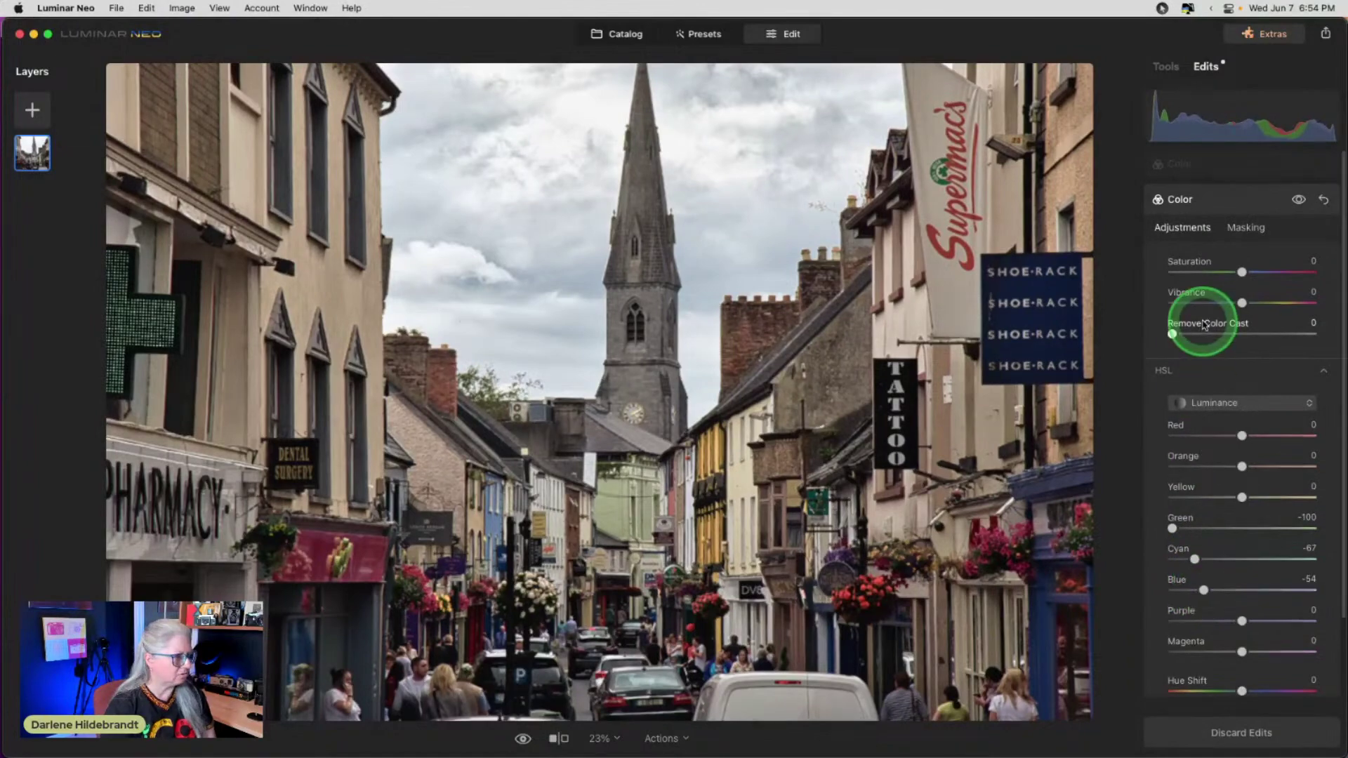
{"action": "left_click", "coordinate": [1163, 67]}
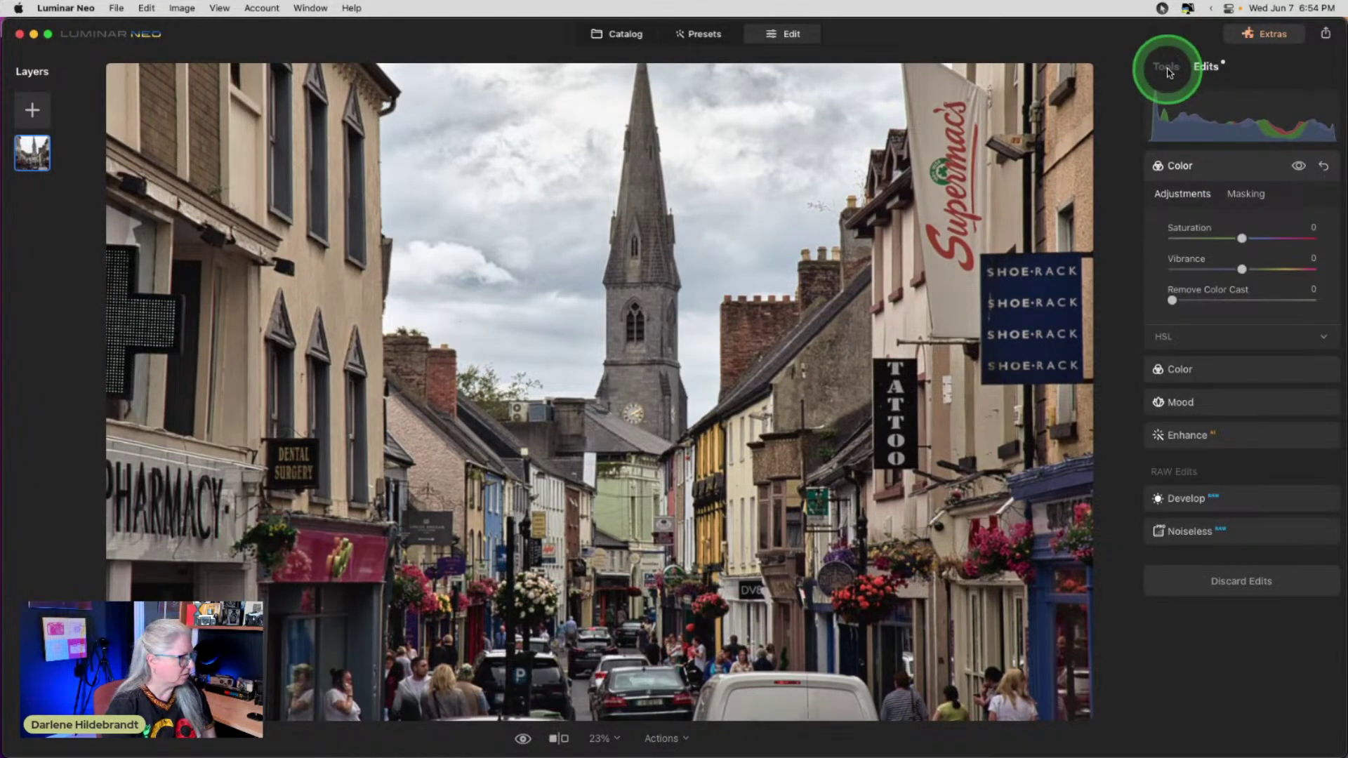
Compare the edited street photo with the original before version.
{"action": "key", "text": "backslash"}
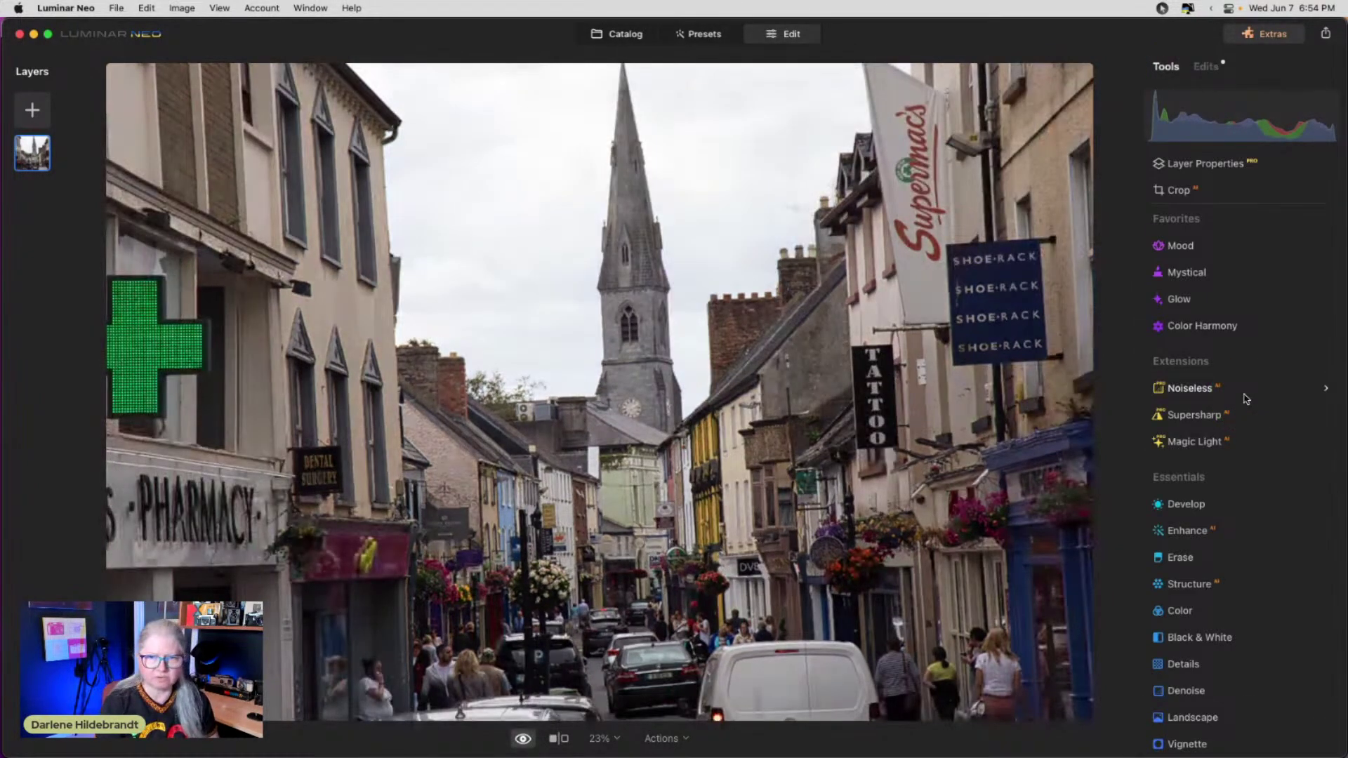
{"action": "key", "text": "backslash"}
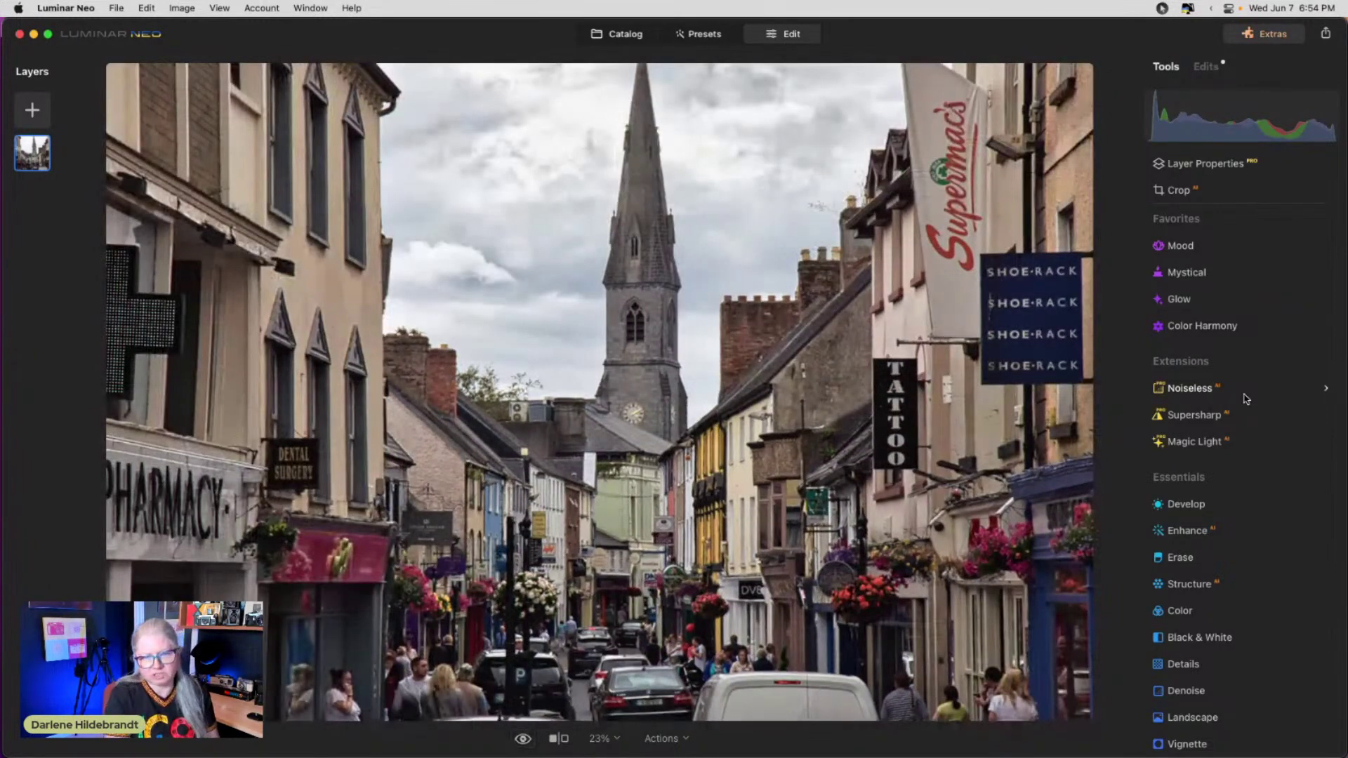
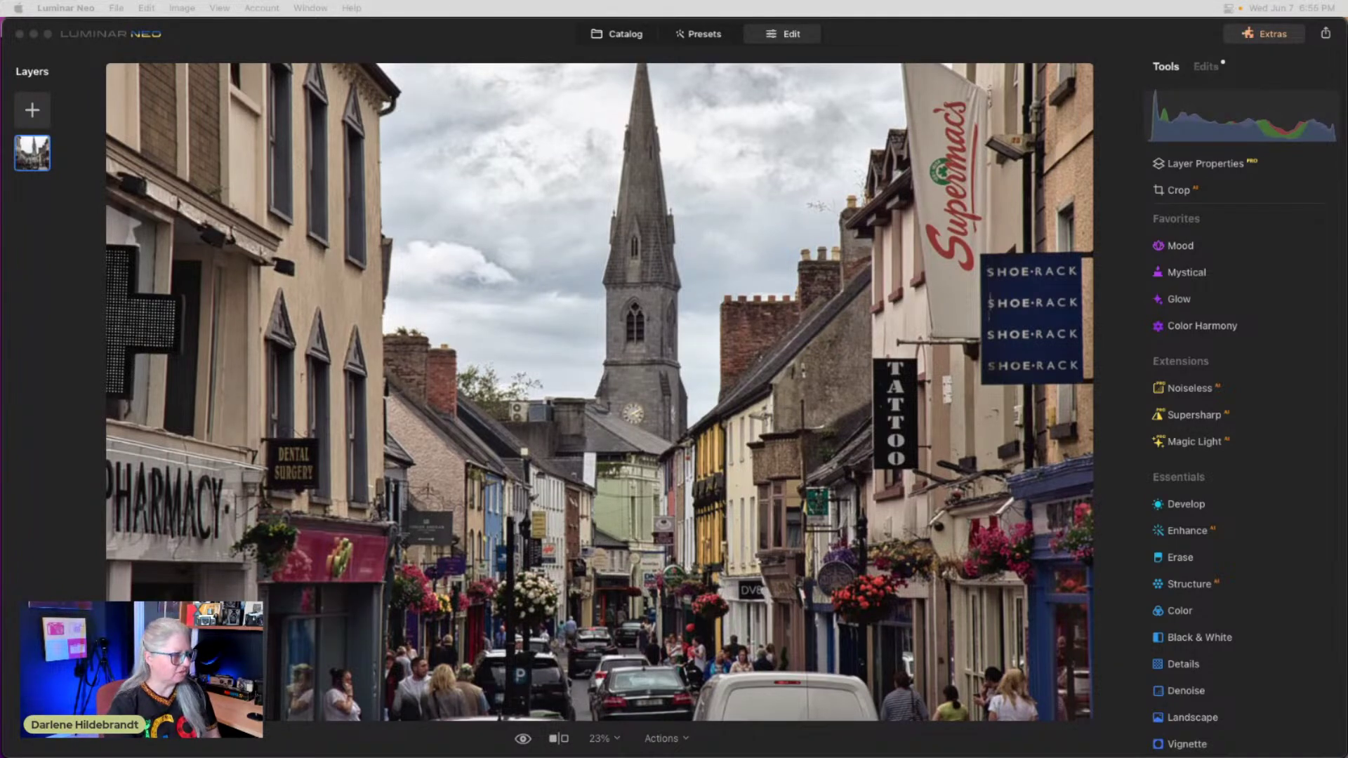
{"action": "left_click", "coordinate": [1104, 62]}
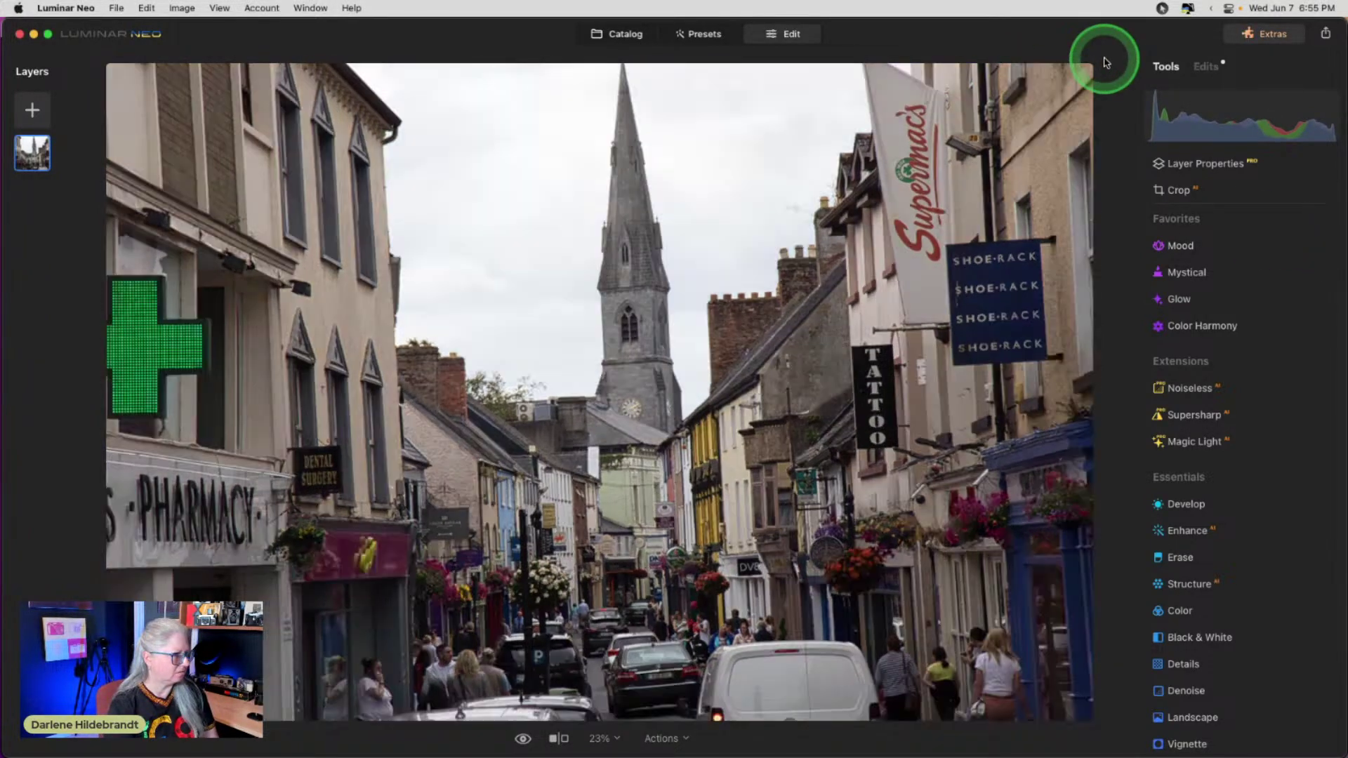
{"action": "key", "text": "backslash"}
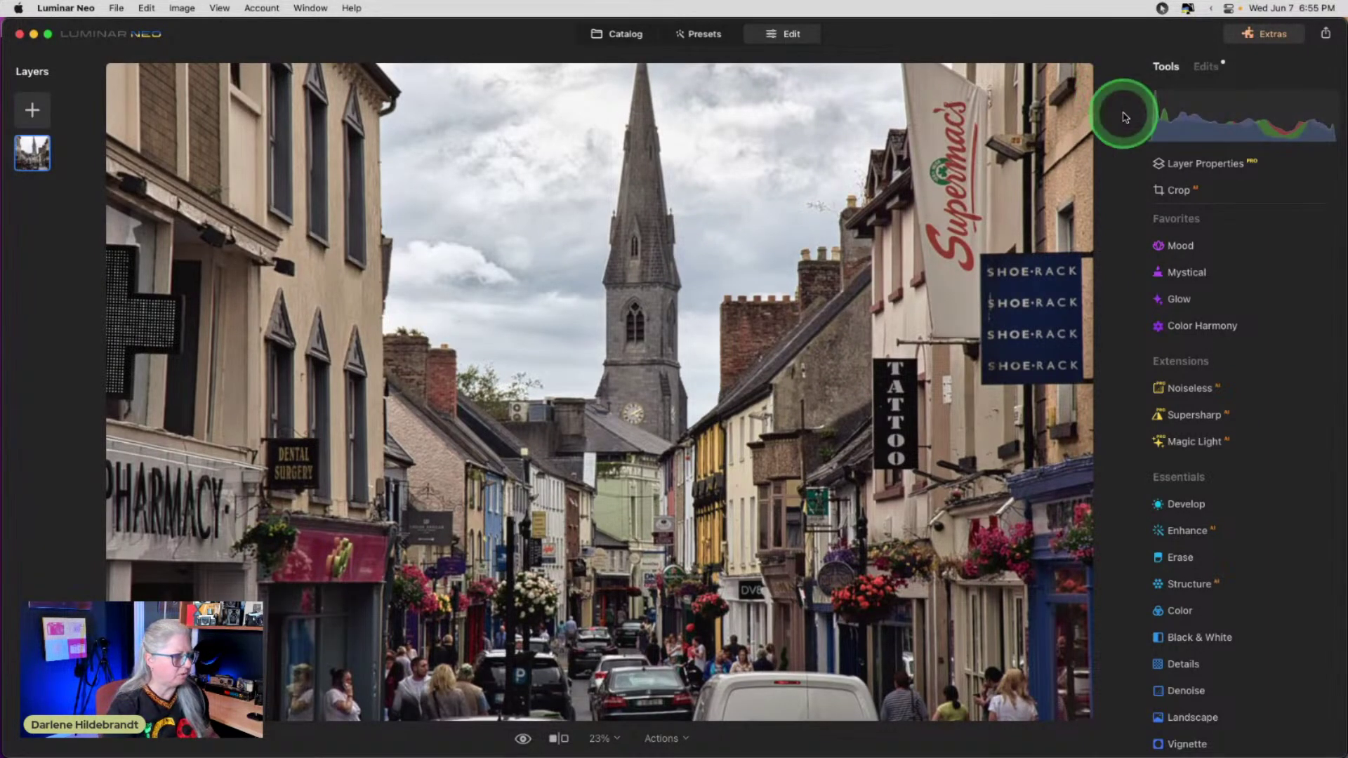
Crop the street photo slightly tighter from the lower edge, keeping the Original ratio.
{"action": "left_click", "coordinate": [1219, 188]}
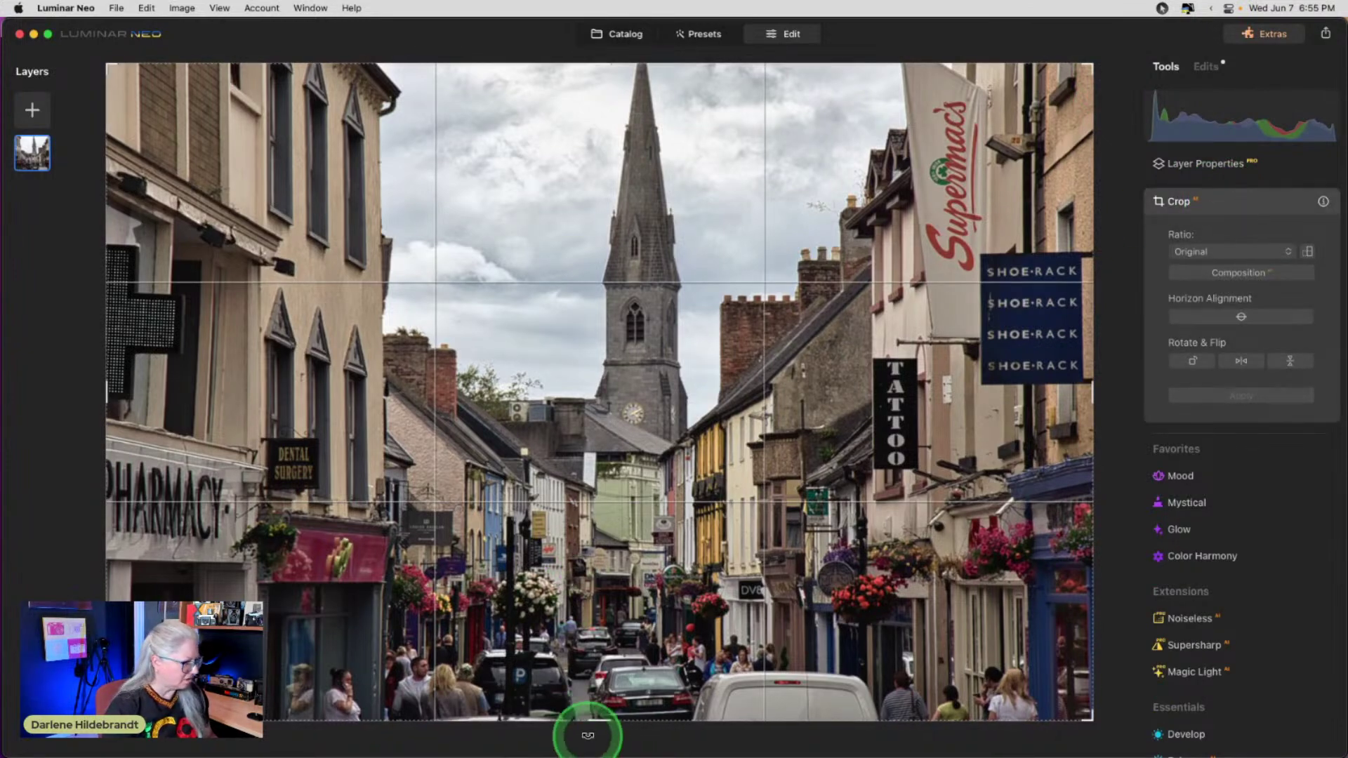
{"action": "left_click_drag", "start_coordinate": [597, 721], "coordinate": [589, 710]}
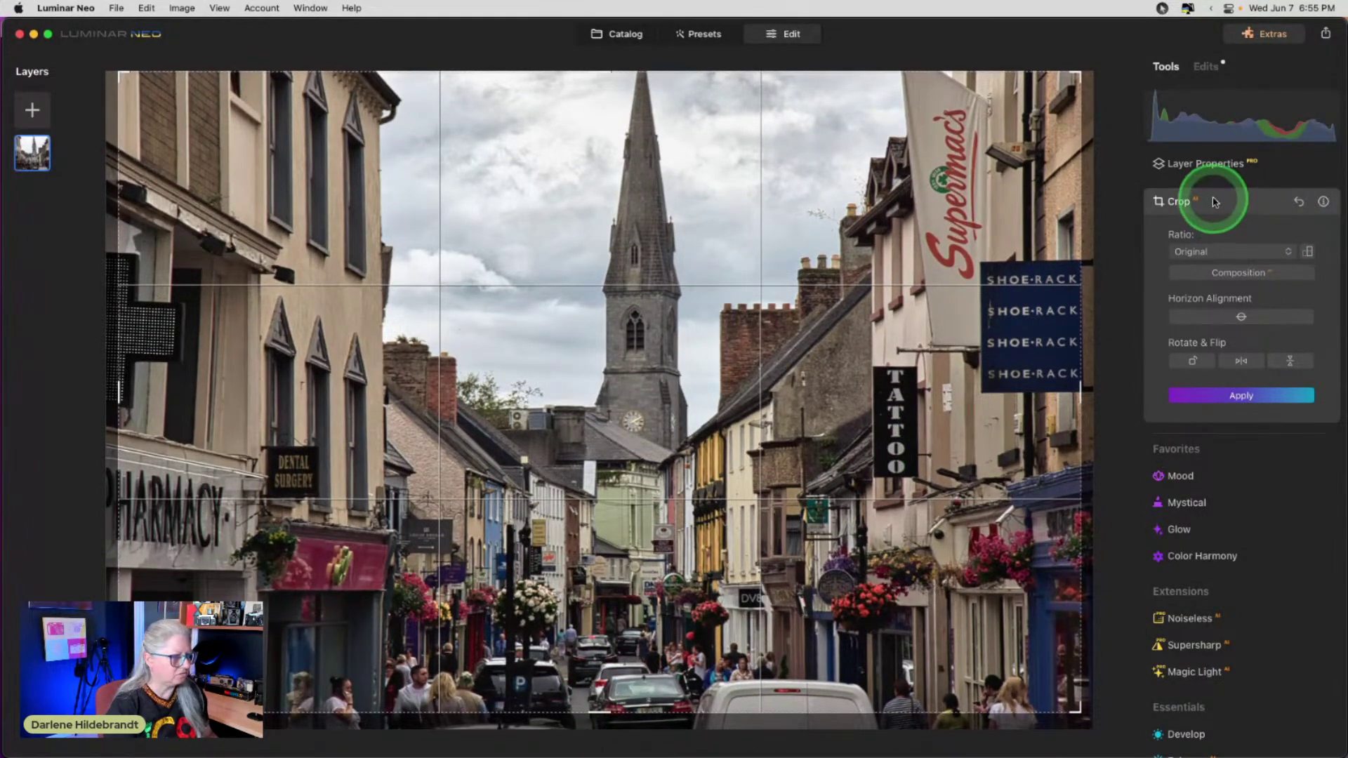
{"action": "left_click", "coordinate": [1215, 202]}
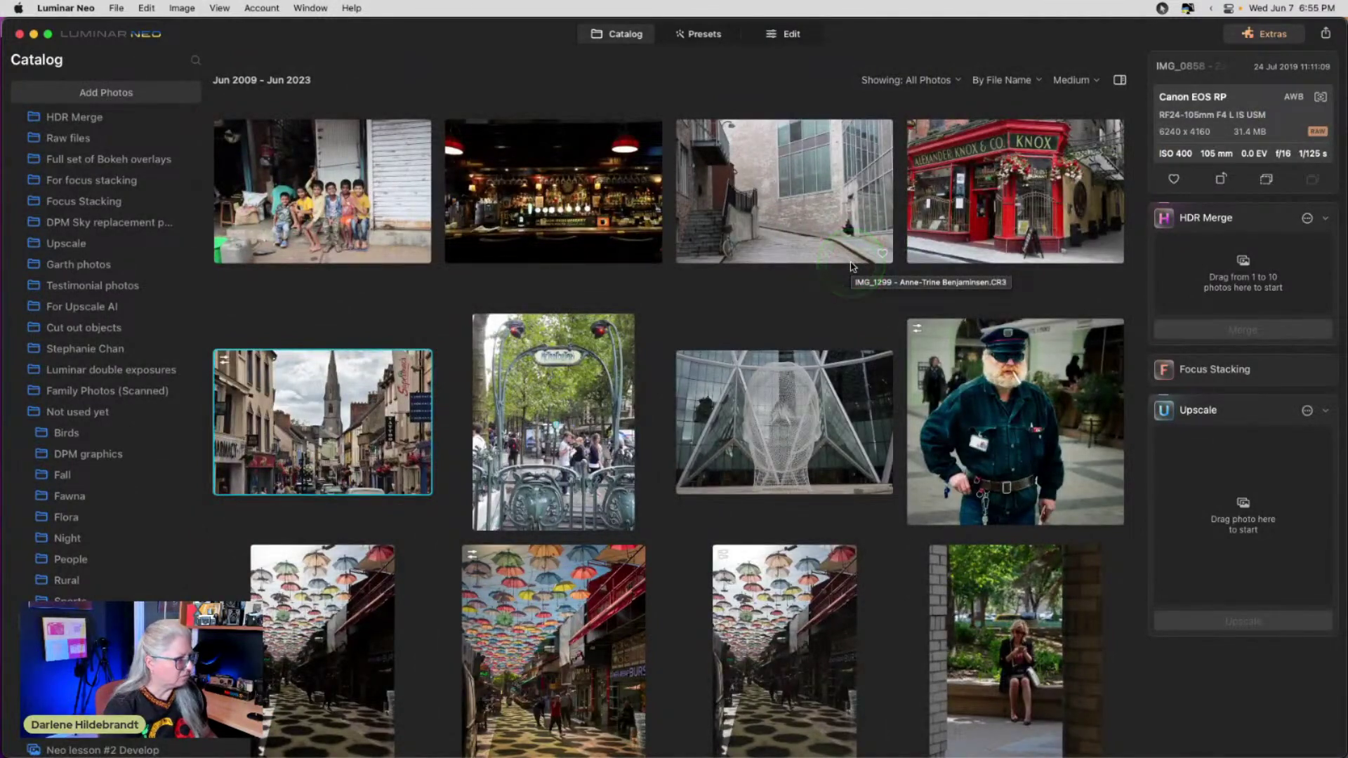
Switch to Lightroom Classic and give the church-spire street photo IMG_0858 a red color label in the library grid.
{"action": "scroll", "coordinate": [853, 267], "scroll_direction": "up", "scroll_amount": 5}
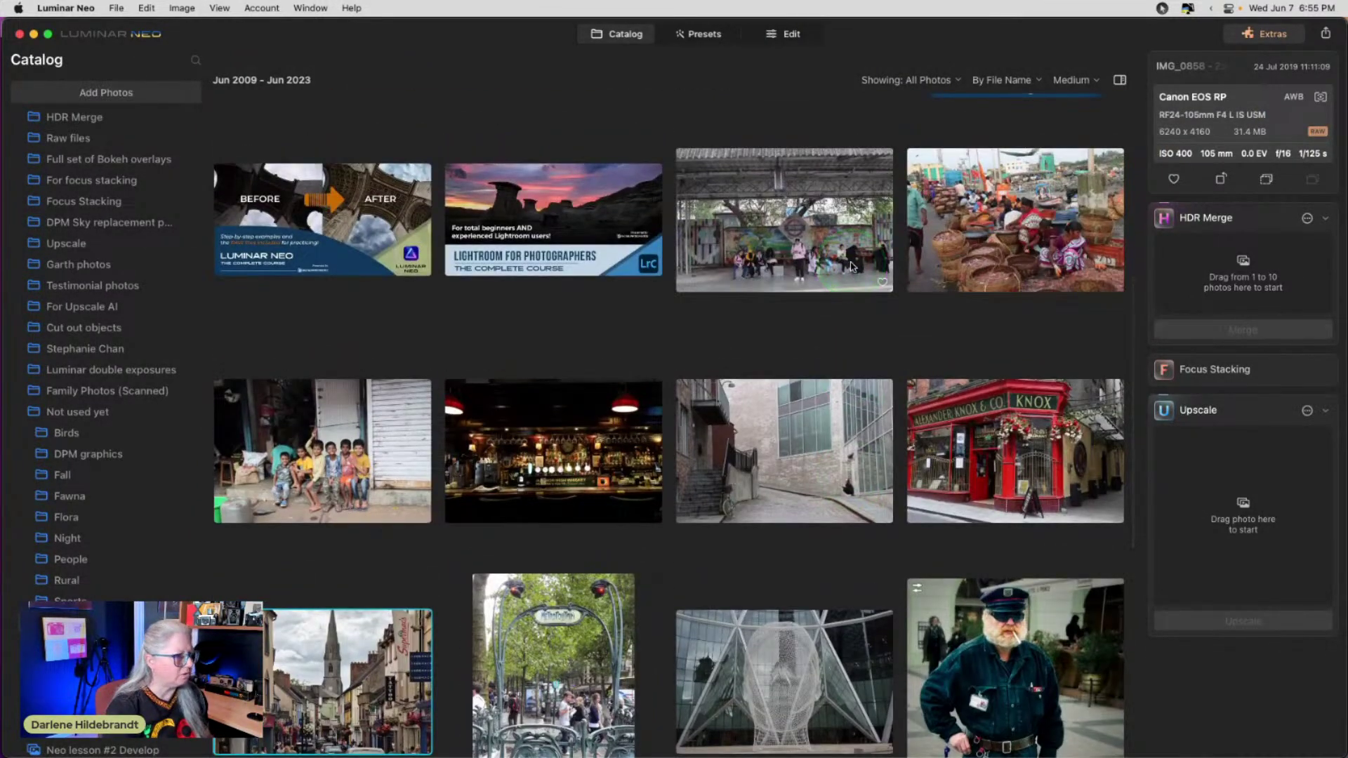
{"action": "key", "text": "super+Tab"}
{"action": "key", "text": "super+Tab"}
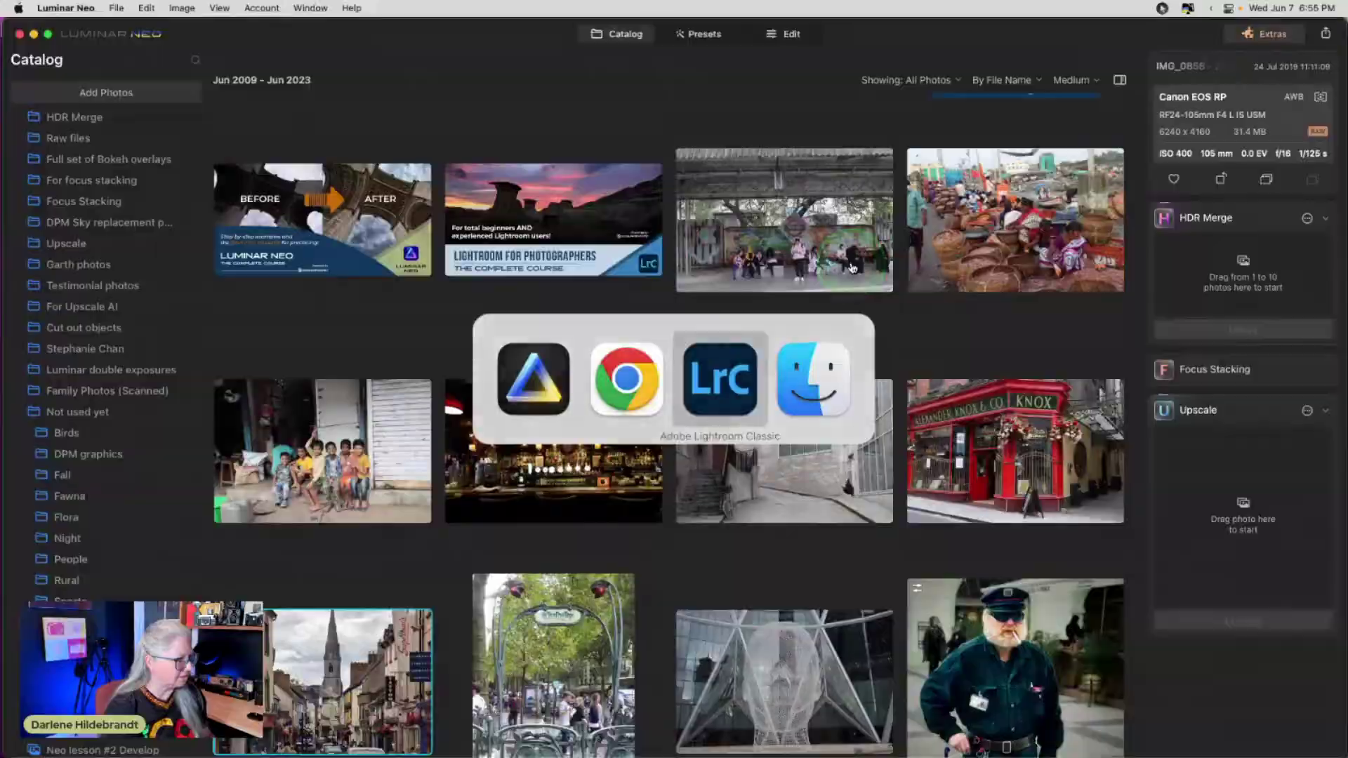
{"action": "key", "text": "g"}
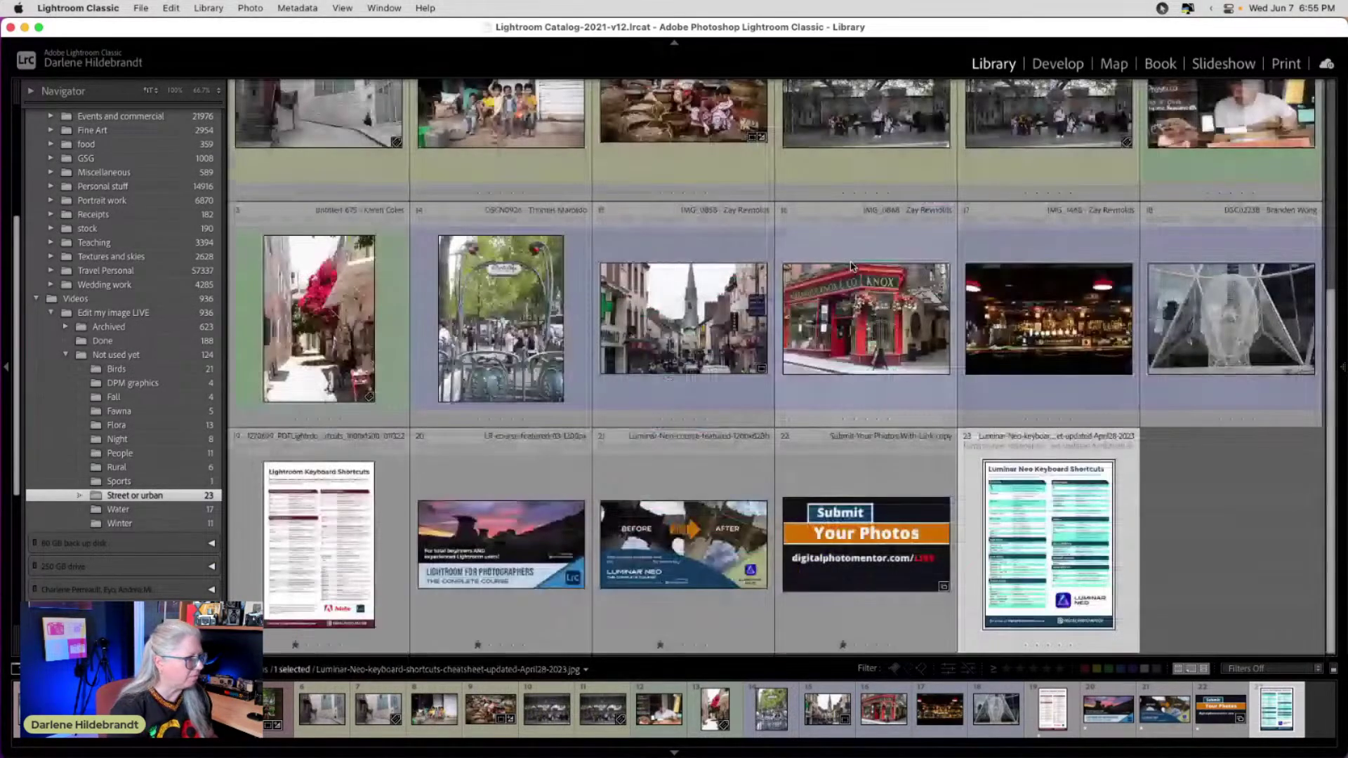
{"action": "left_click", "coordinate": [702, 309]}
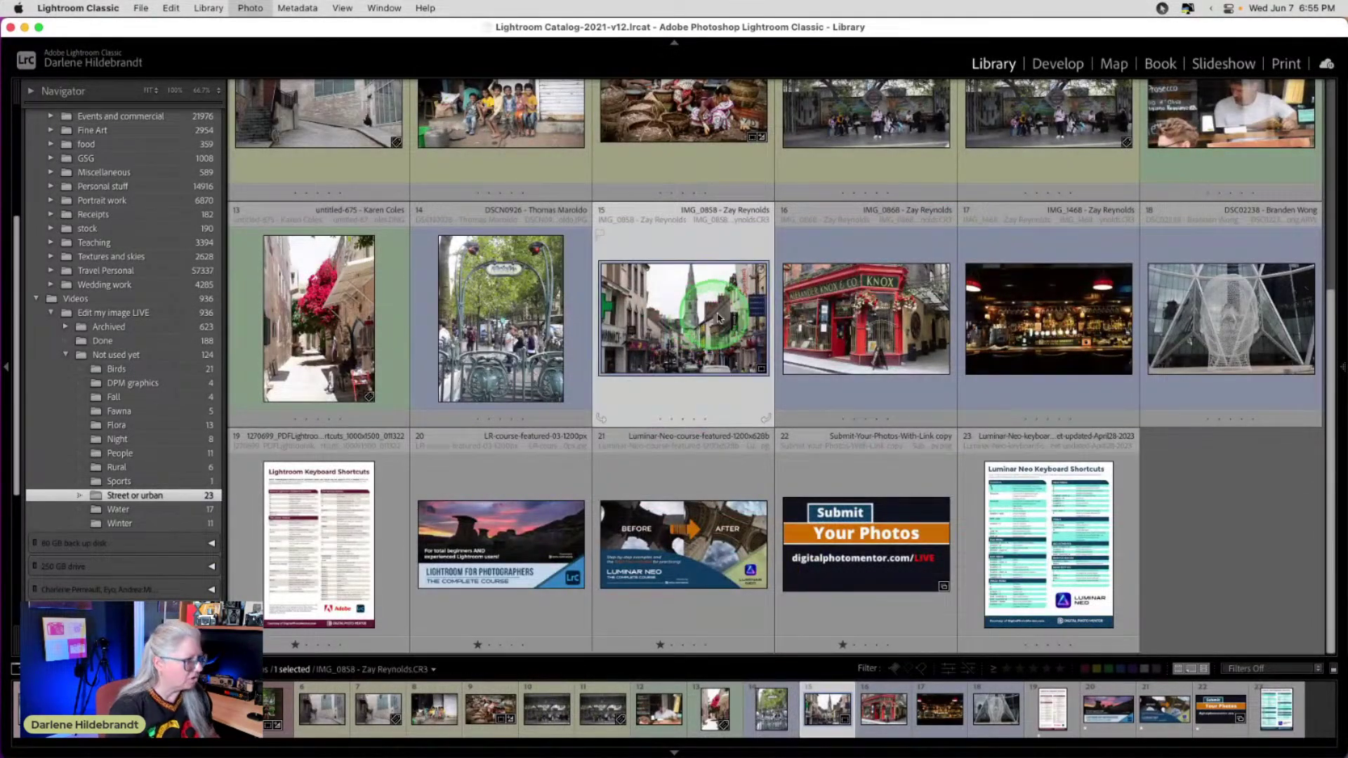
{"action": "key", "text": "6"}
Review the yellow-labeled street photos one at a time at full size, starting with the cobbled alley shot.
{"action": "scroll", "coordinate": [730, 317], "scroll_direction": "down", "scroll_amount": 4}
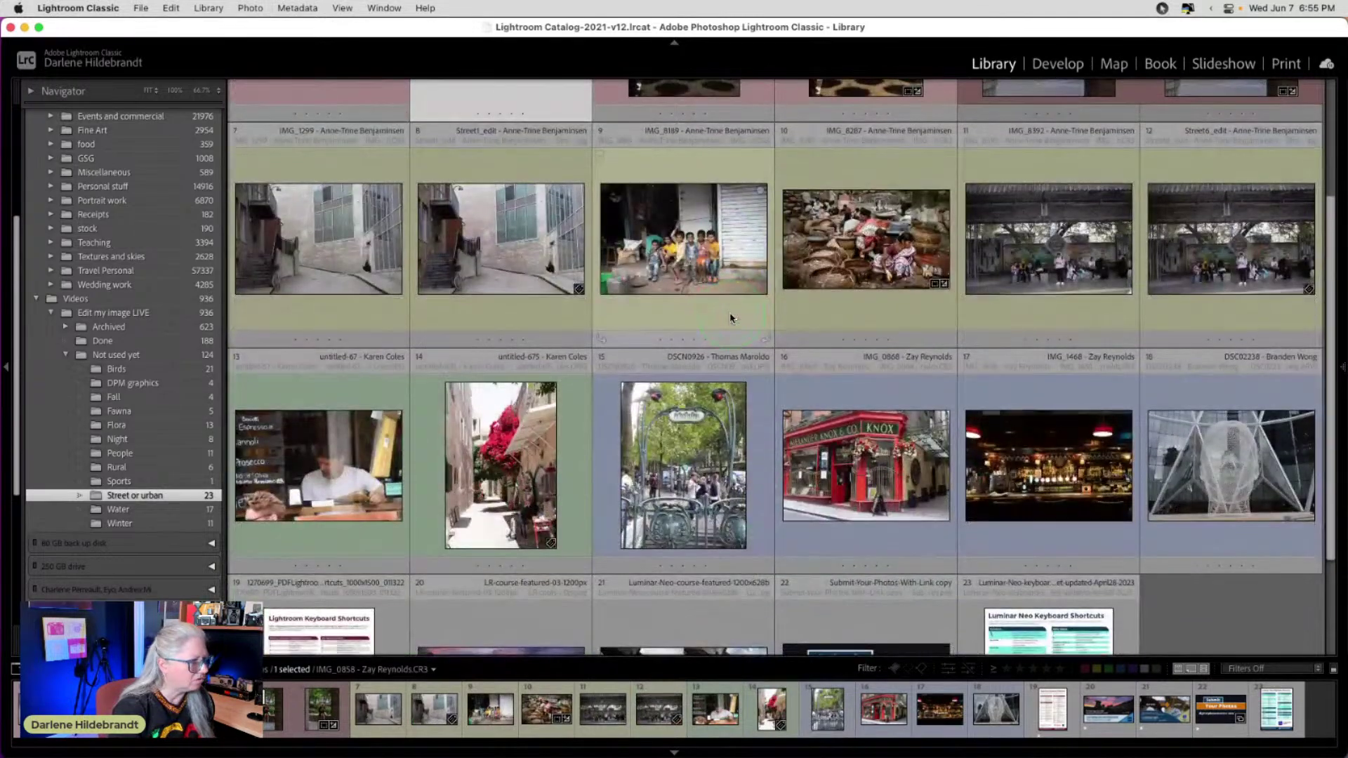
{"action": "scroll", "coordinate": [730, 317], "scroll_direction": "up", "scroll_amount": 3}
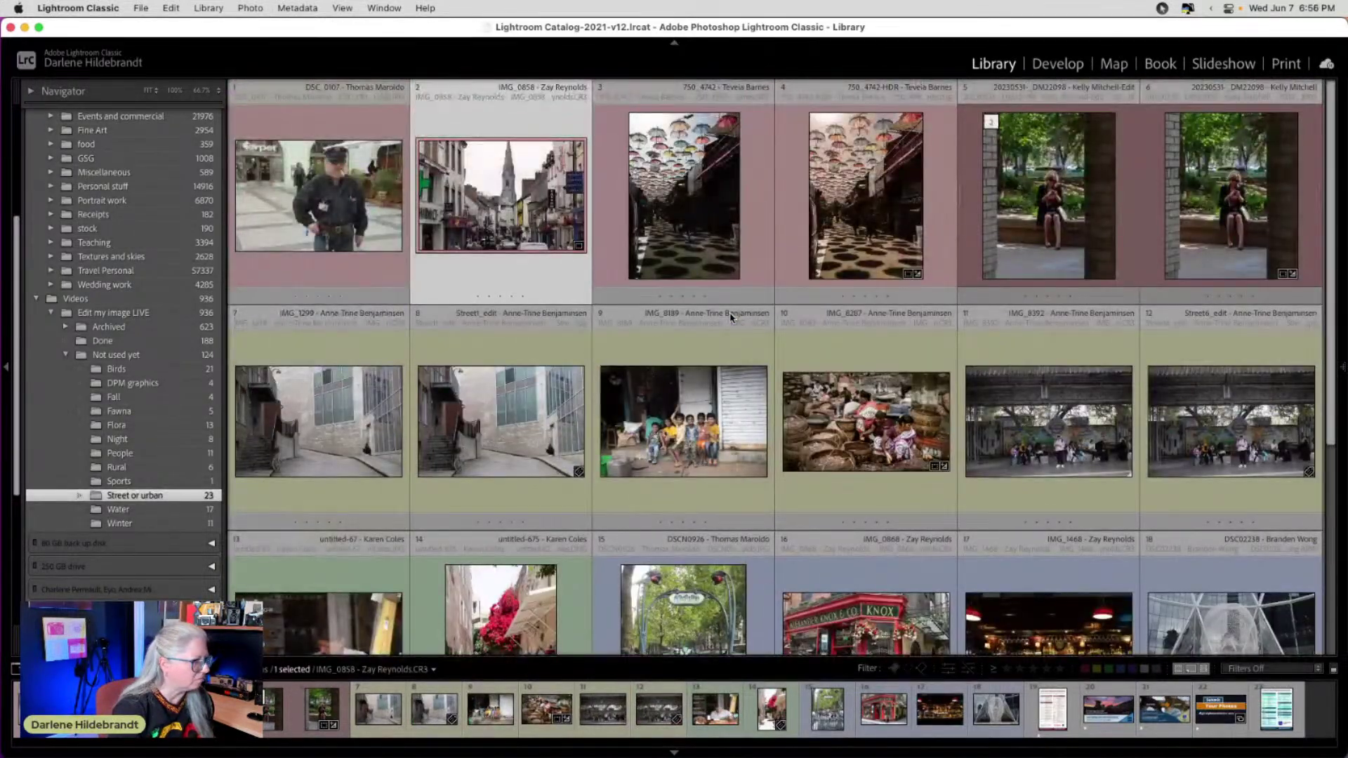
{"action": "double_click", "coordinate": [335, 423]}
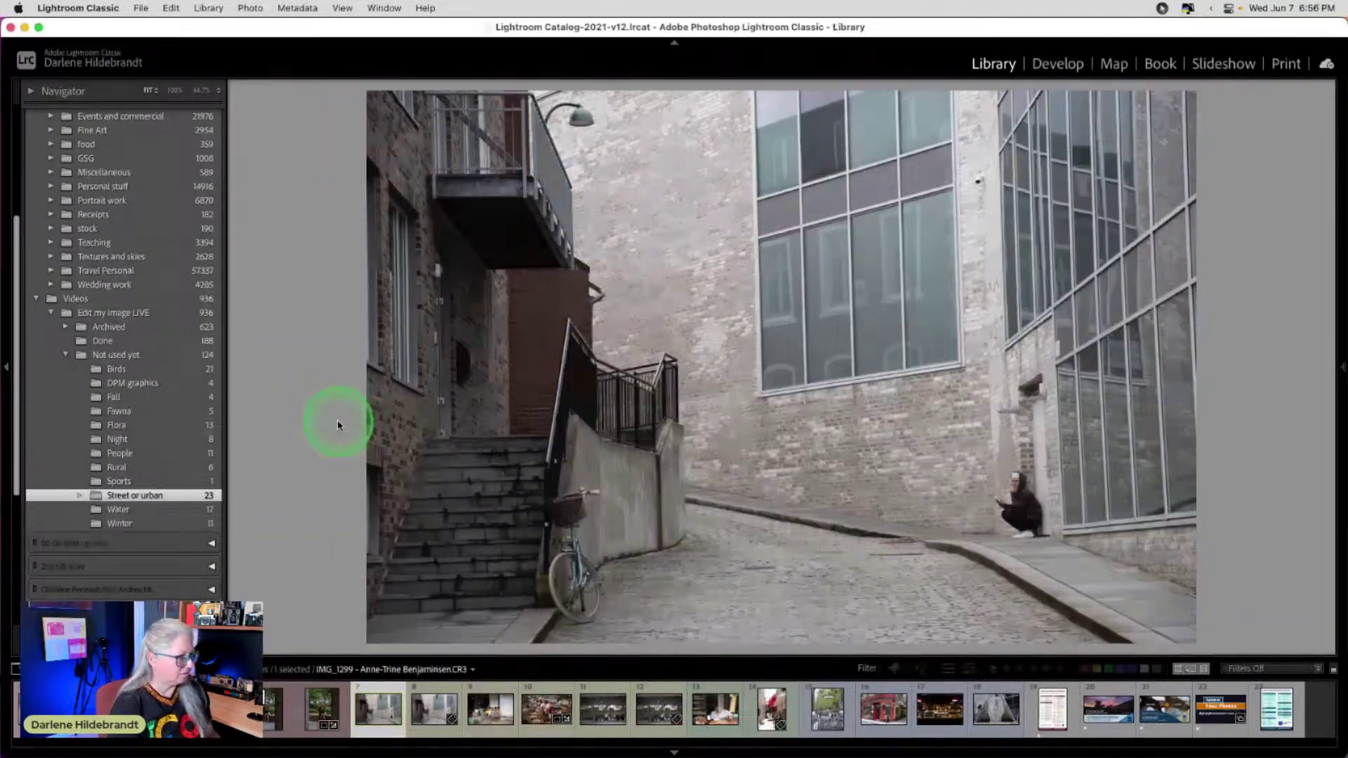
{"action": "key", "text": "Right"}
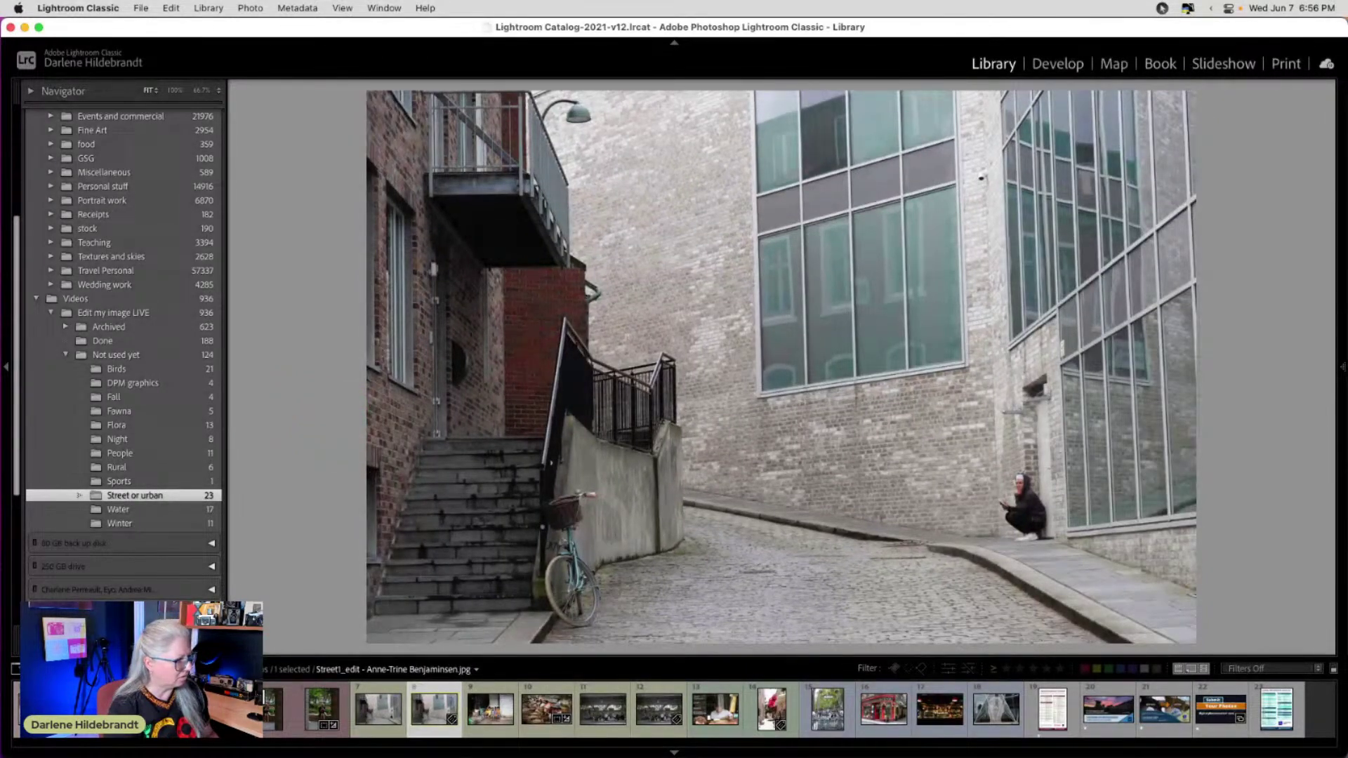
{"action": "key", "text": "Right"}
{"action": "key", "text": "Right"}
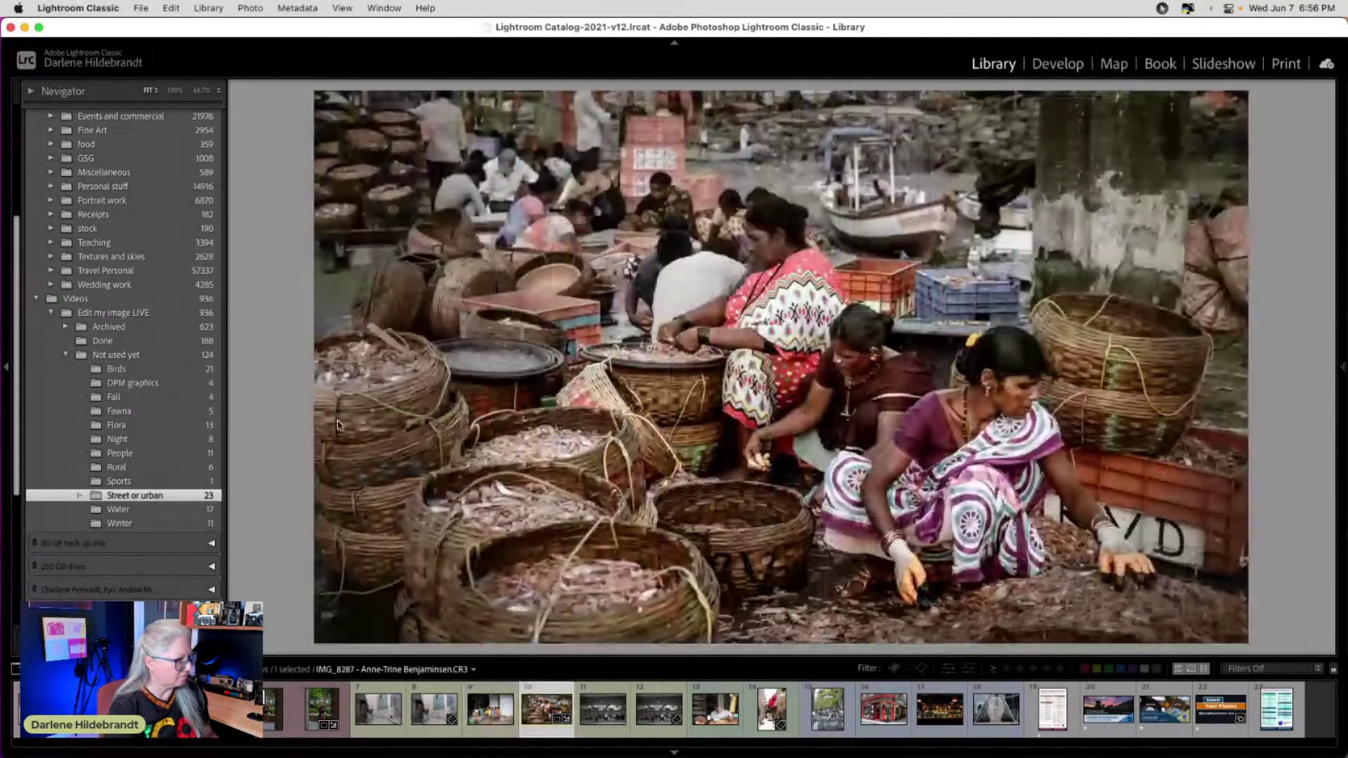
{"action": "key", "text": "Right"}
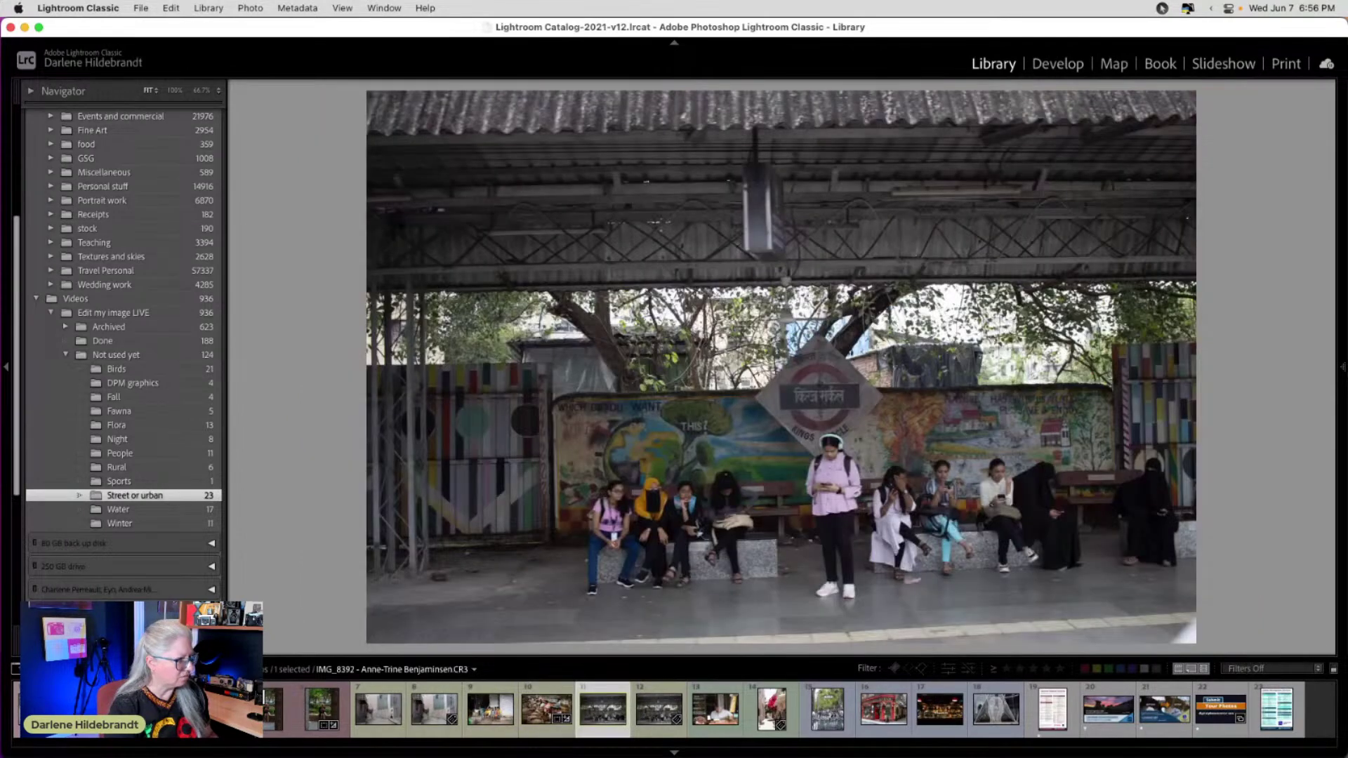
{"action": "key", "text": "Right"}
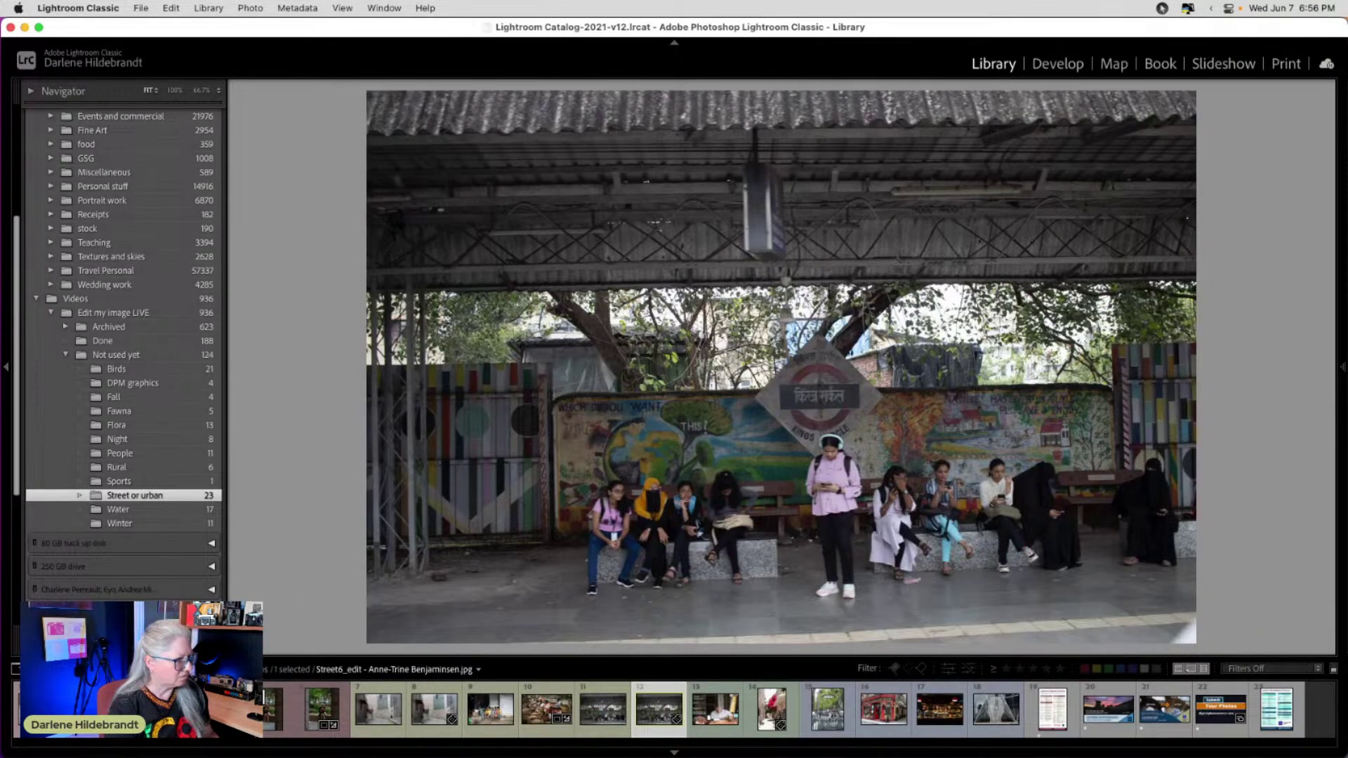
{"action": "key", "text": "Right"}
Compare the train platform raw file IMG_8392 with its edited JPEG, and open the raw file in Develop.
{"action": "left_click", "coordinate": [602, 709]}
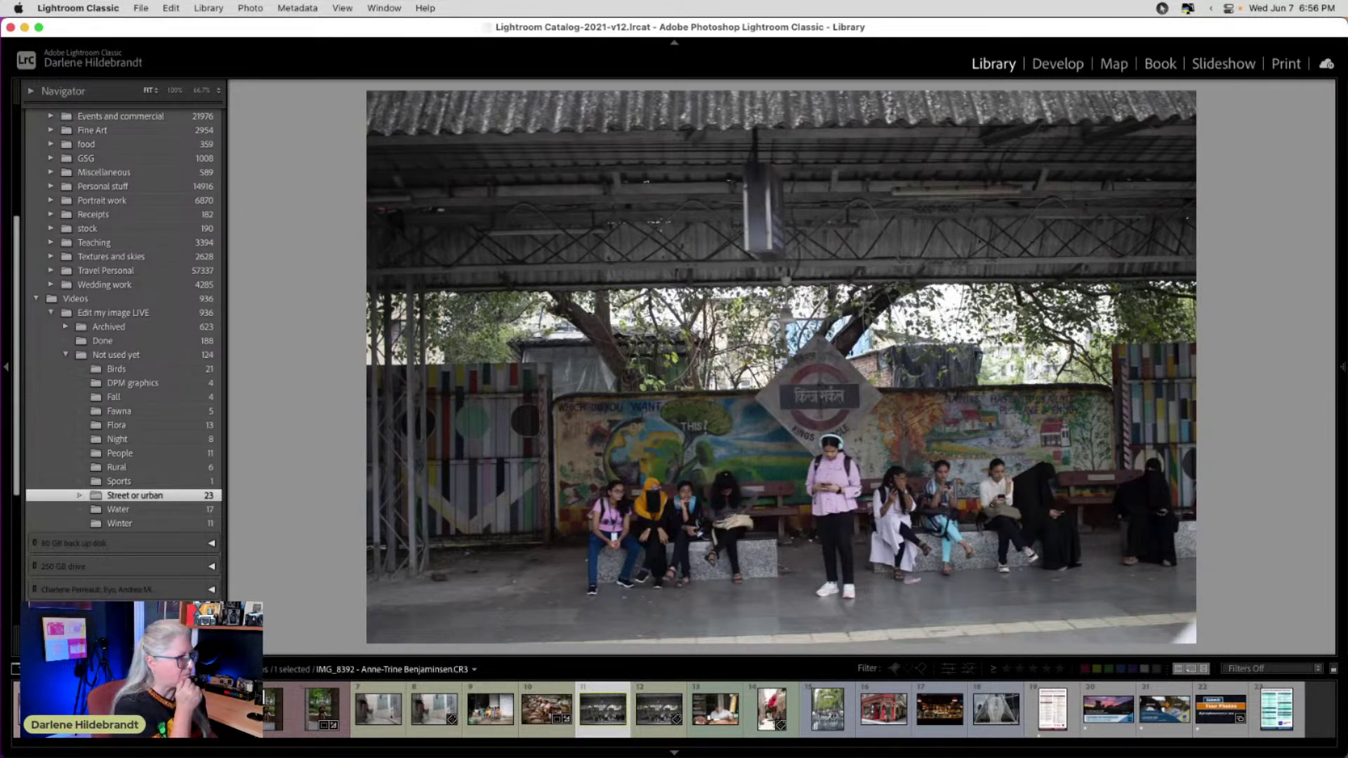
{"action": "left_click", "coordinate": [659, 709]}
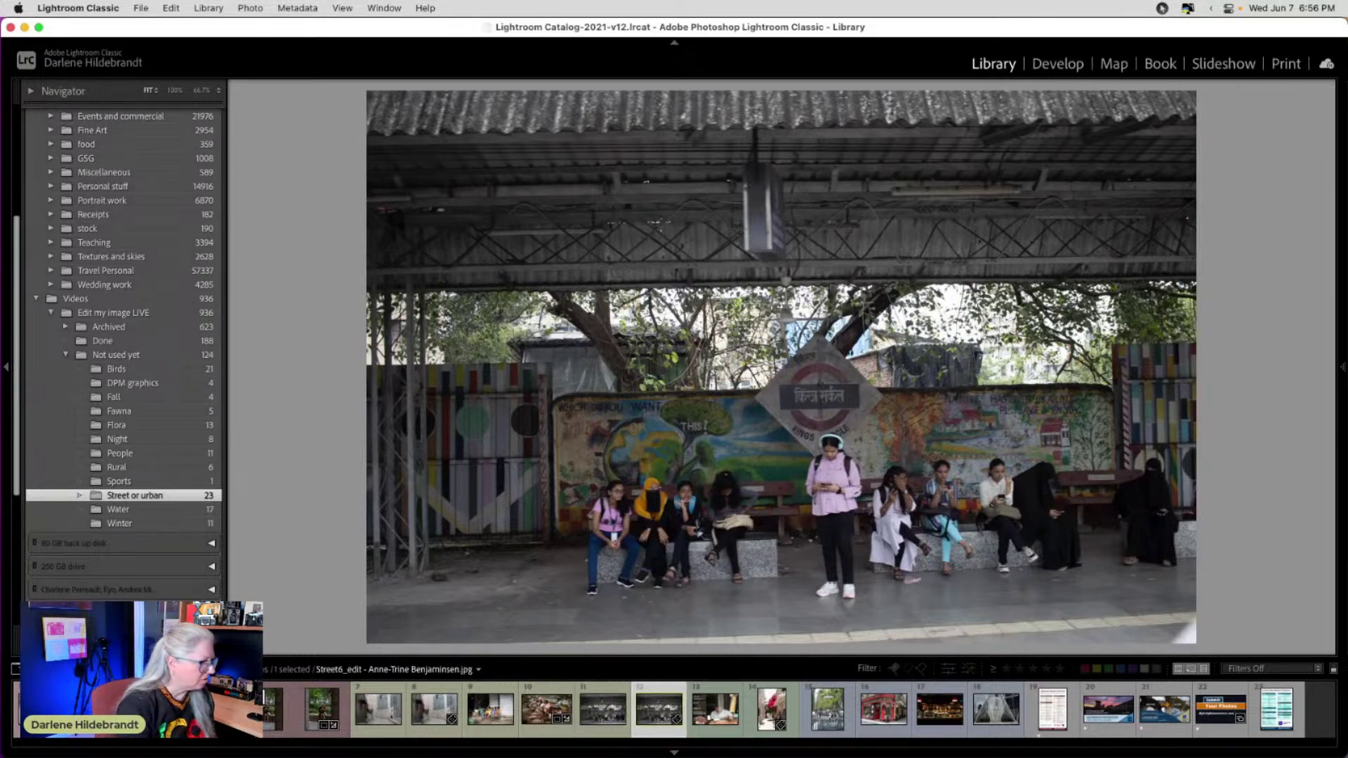
{"action": "left_click", "coordinate": [602, 709]}
{"action": "key", "text": "d"}
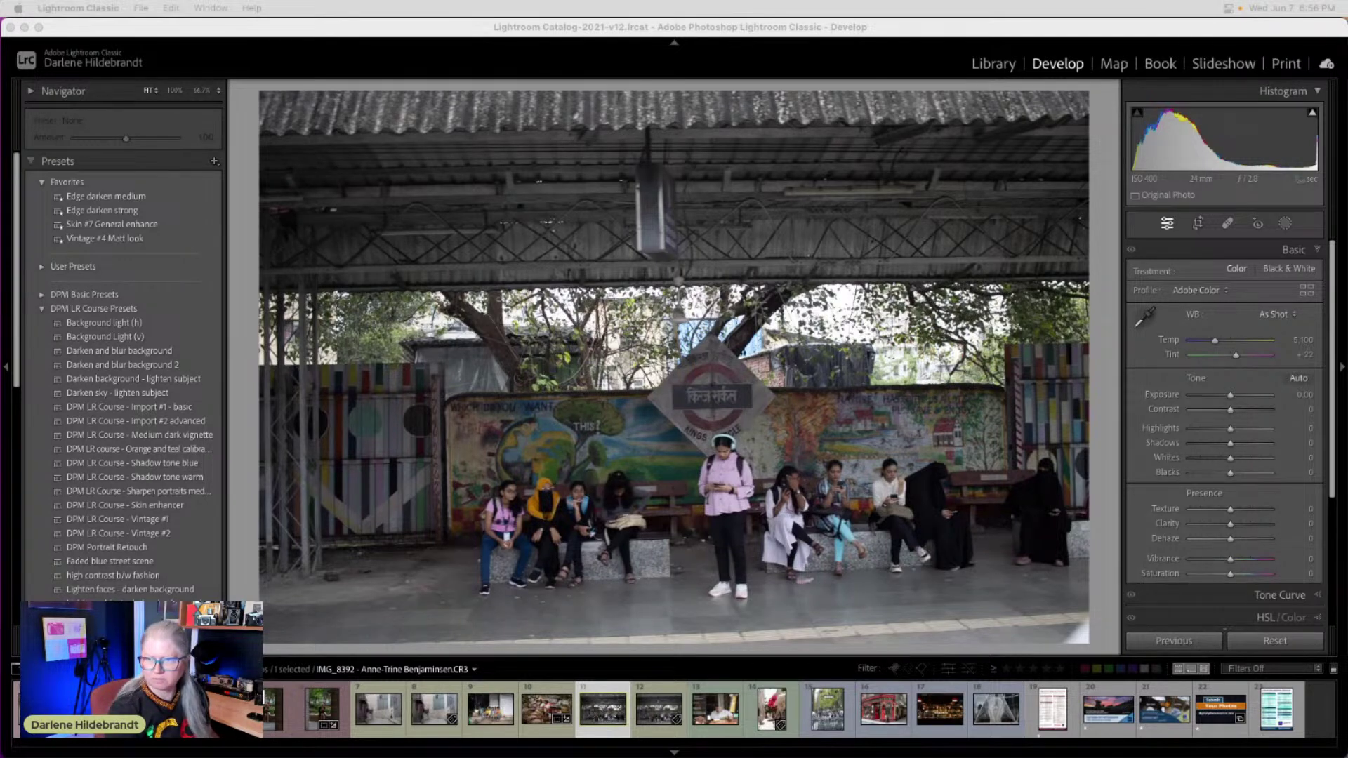
{"action": "left_click", "coordinate": [1087, 353]}
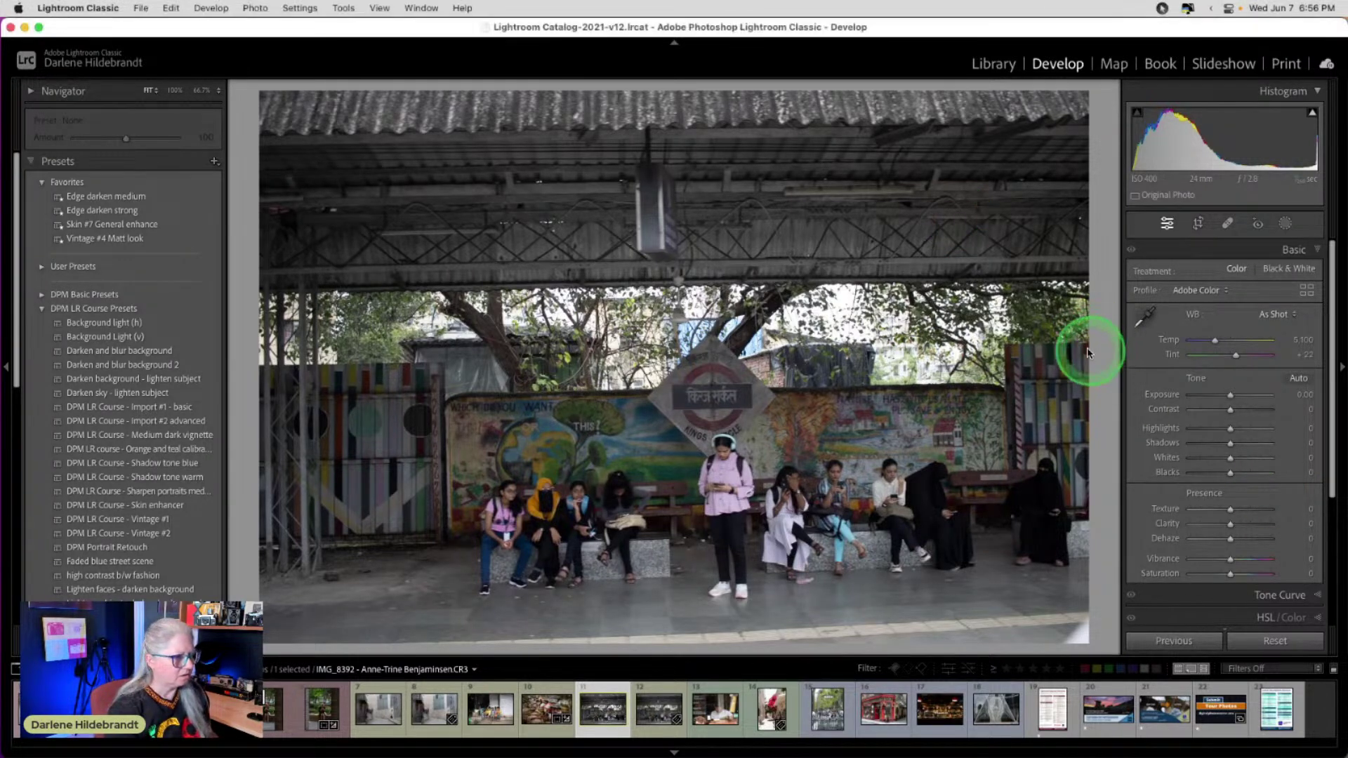
Apply the Camera Landscape profile to the train platform raw photo.
{"action": "left_click", "coordinate": [1306, 291]}
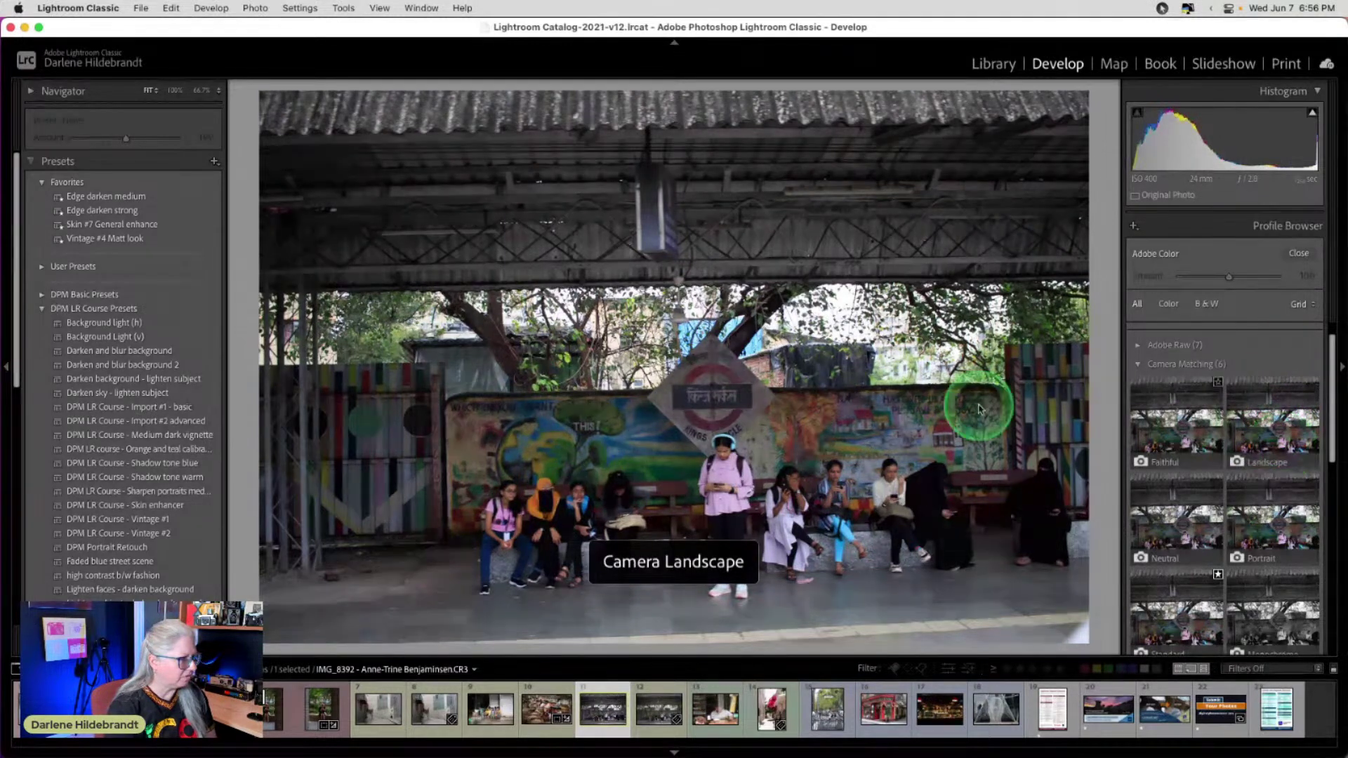
{"action": "left_click", "coordinate": [1251, 442]}
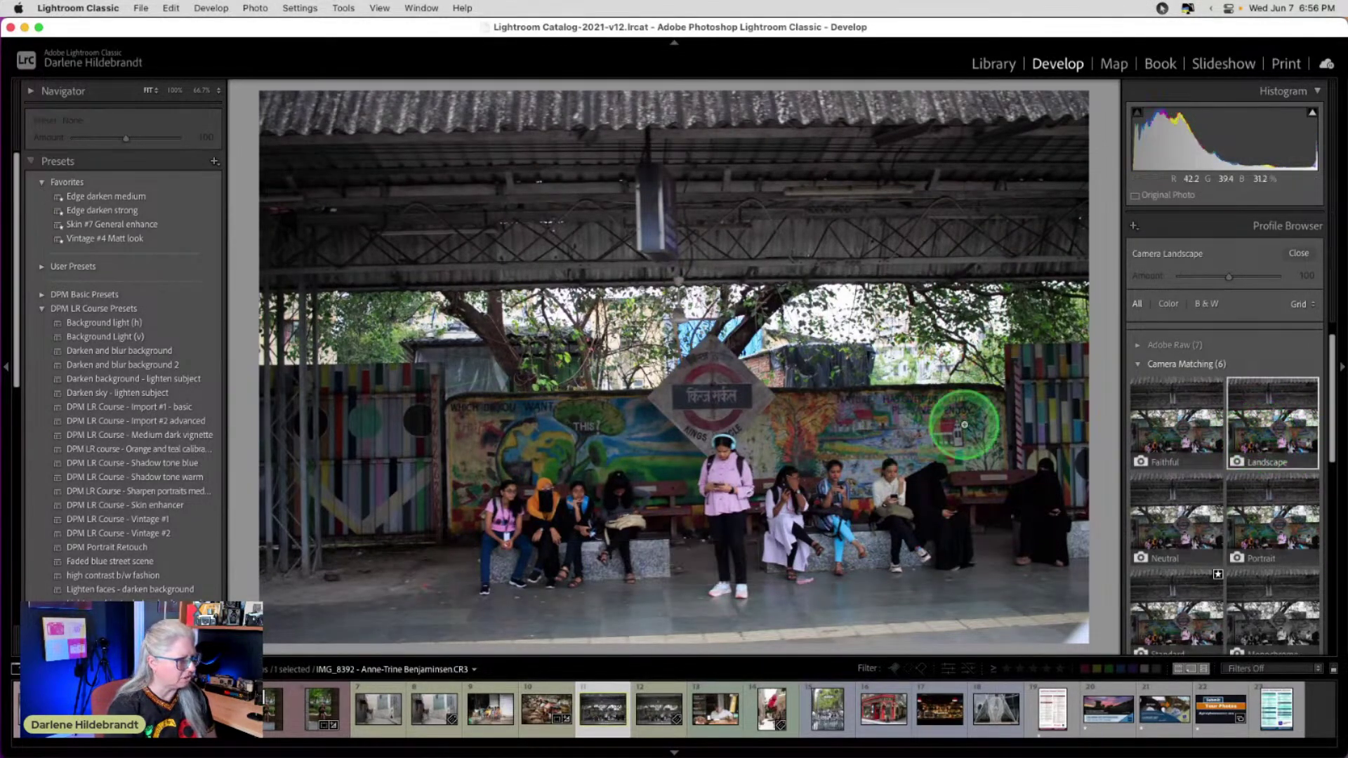
{"action": "left_click", "coordinate": [1296, 254]}
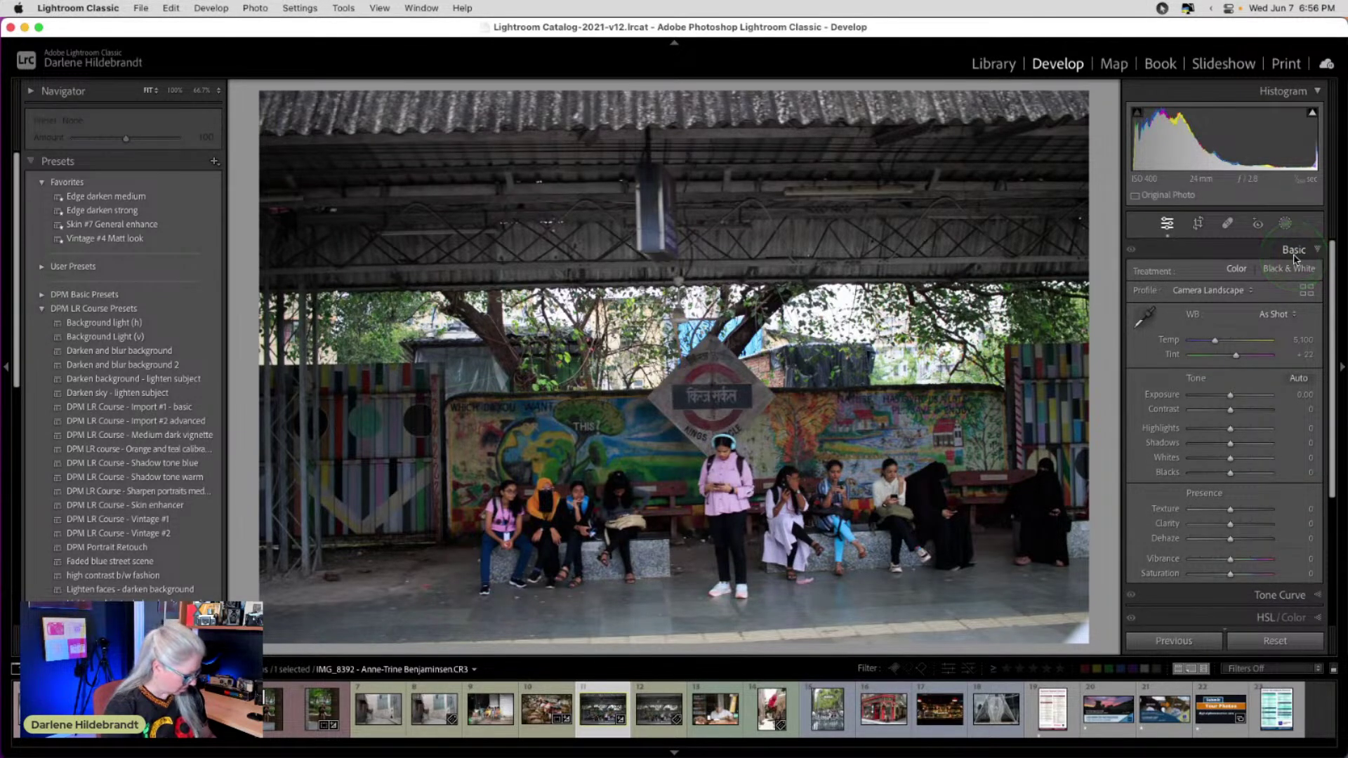
Start cropping the platform photo and straighten it automatically.
{"action": "key", "text": "r"}
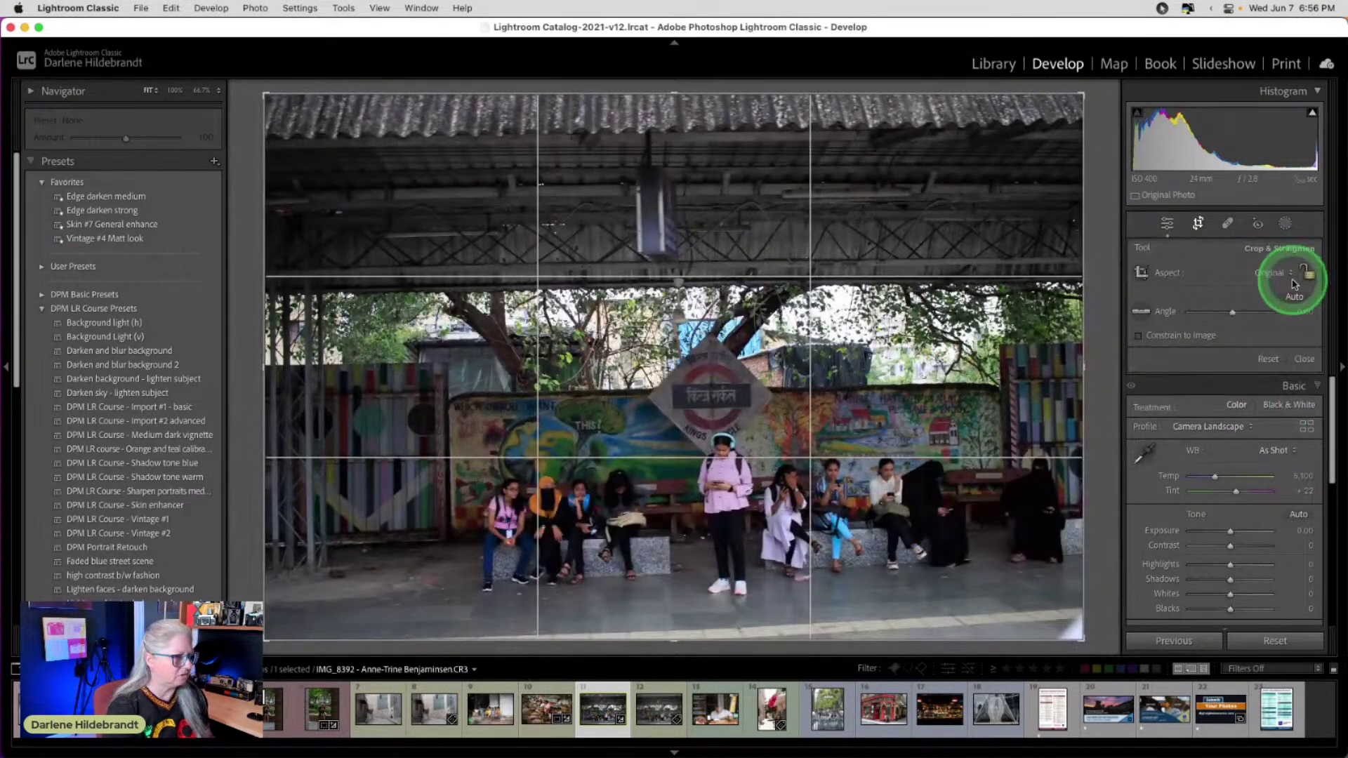
{"action": "left_click", "coordinate": [1294, 298]}
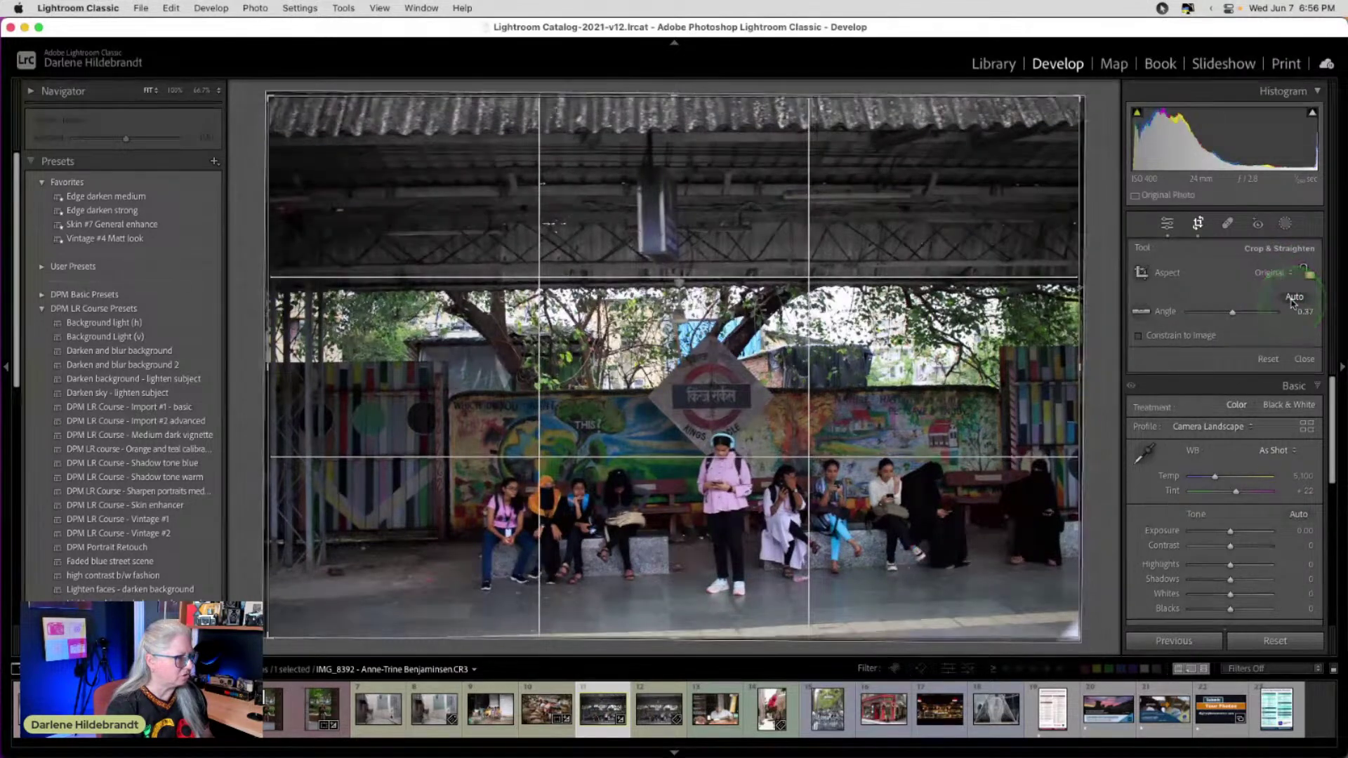
{"action": "left_click_drag", "start_coordinate": [1101, 149], "coordinate": [1101, 149]}
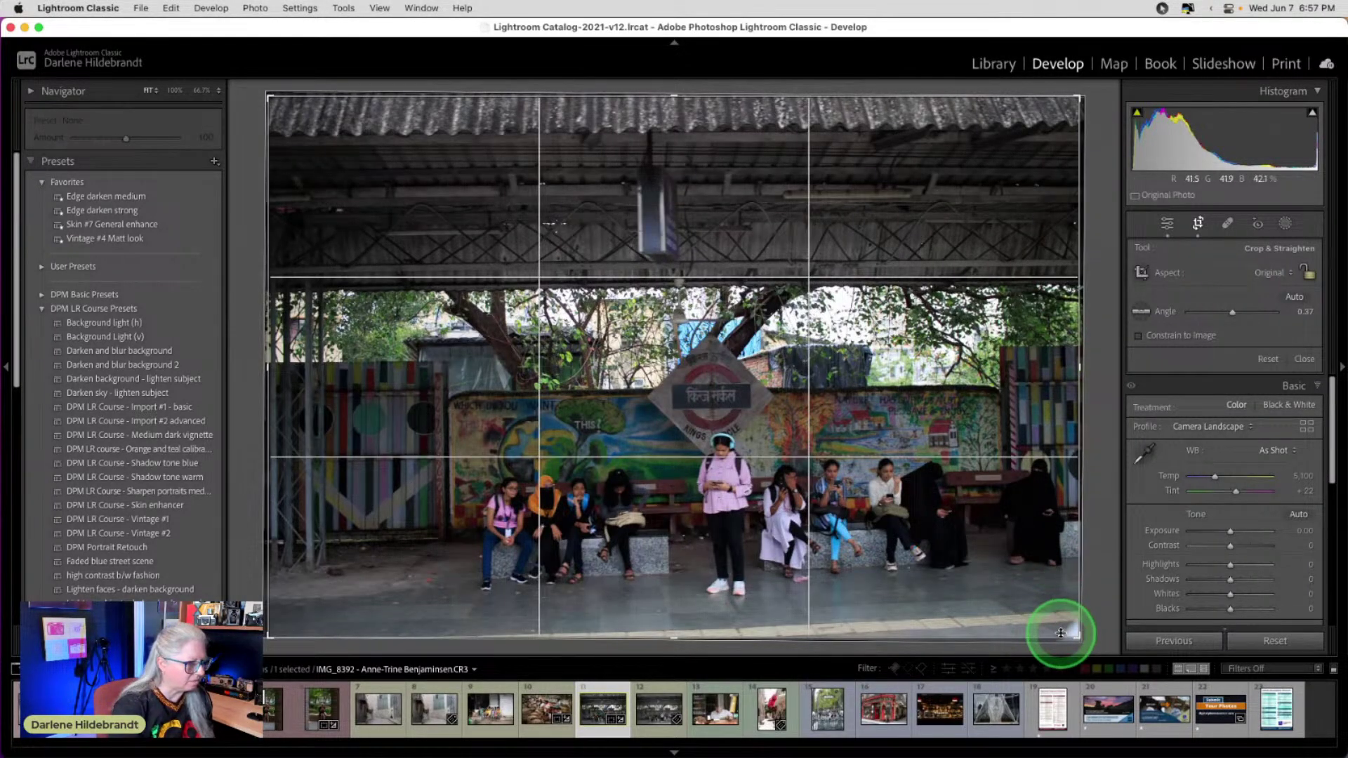
Unlock the crop ratio and trim the platform's lower edge, much of the corrugated roof above and a thin strip along the photo's left side.
{"action": "left_click", "coordinate": [1306, 270]}
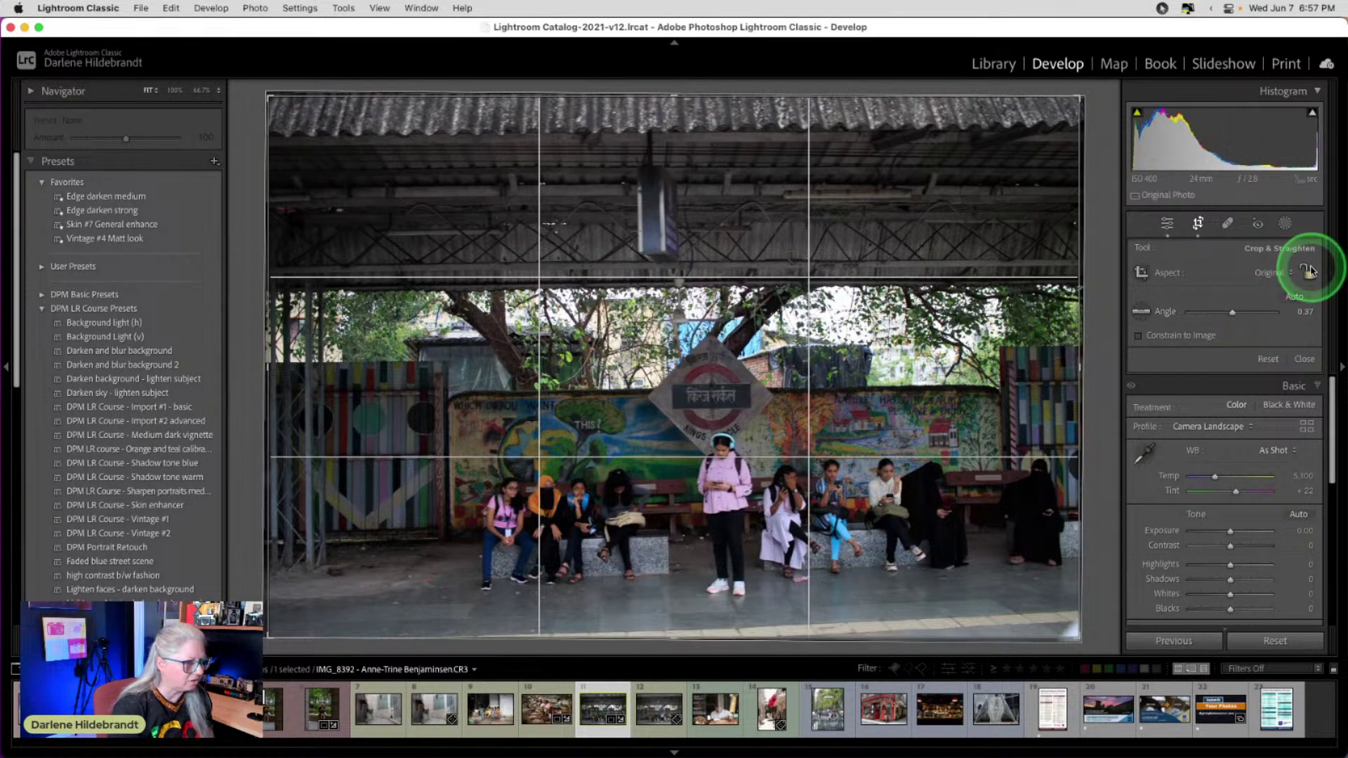
{"action": "left_click_drag", "start_coordinate": [943, 636], "coordinate": [941, 629]}
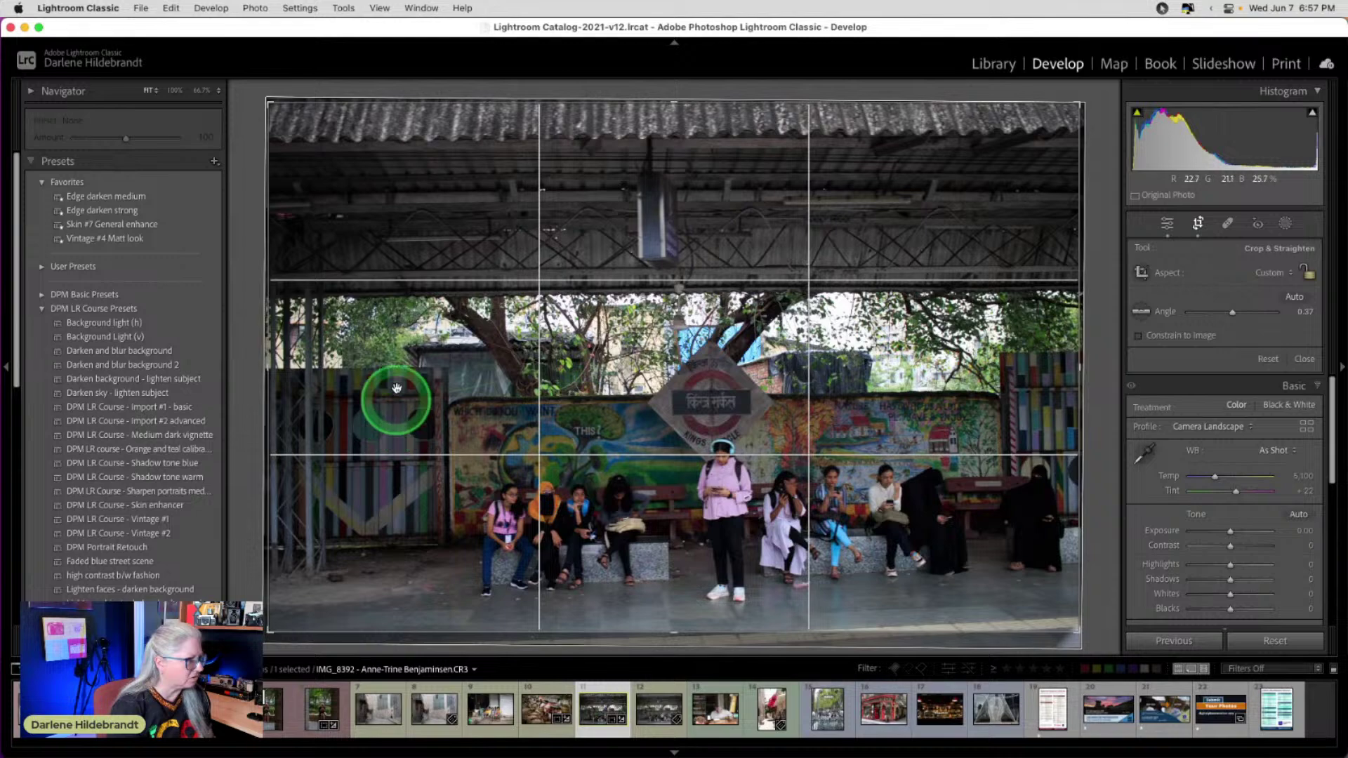
{"action": "left_click_drag", "start_coordinate": [559, 112], "coordinate": [566, 166]}
{"action": "left_click_drag", "start_coordinate": [270, 243], "coordinate": [292, 241]}
{"action": "key", "text": "Return"}
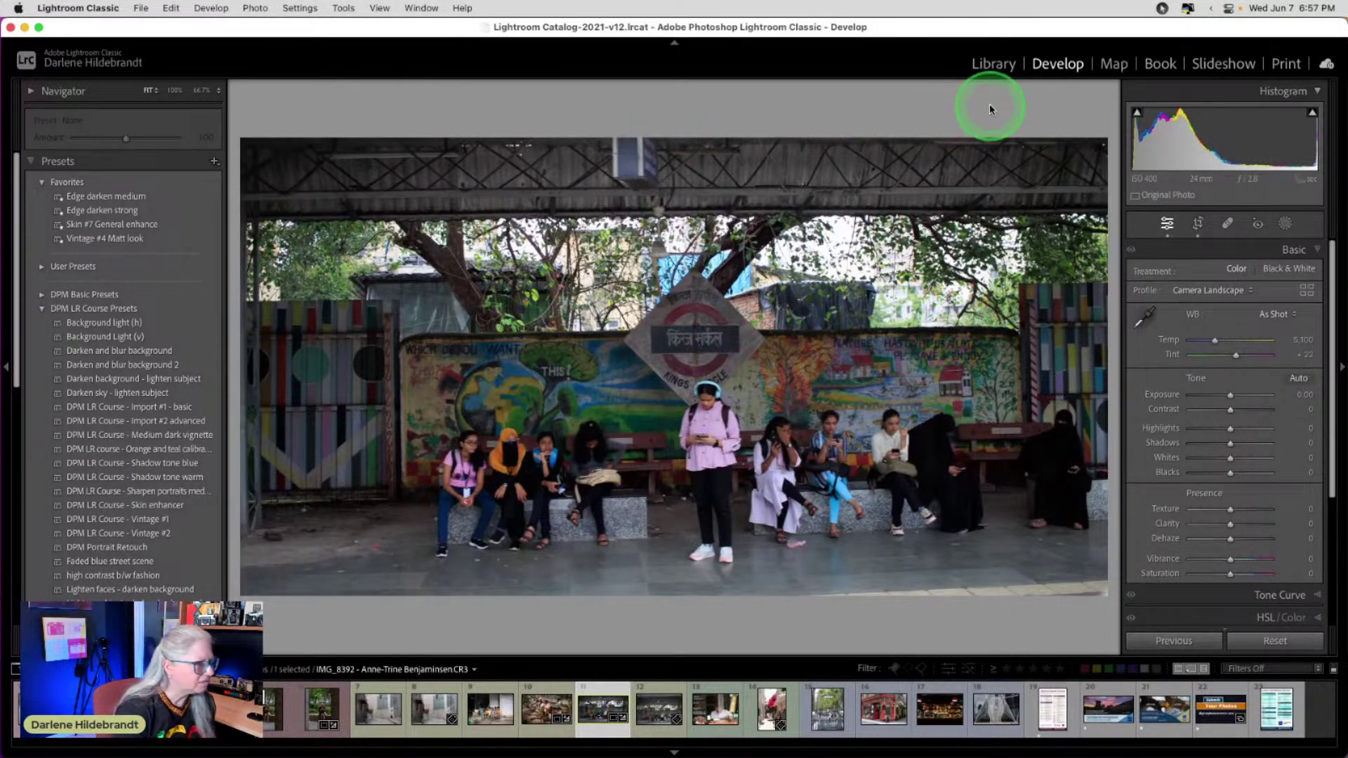
Rotate the crop slightly further to an angle of 1.02.
{"action": "key", "text": "r"}
{"action": "left_click_drag", "start_coordinate": [1095, 127], "coordinate": [1099, 139]}
{"action": "key", "text": "r"}
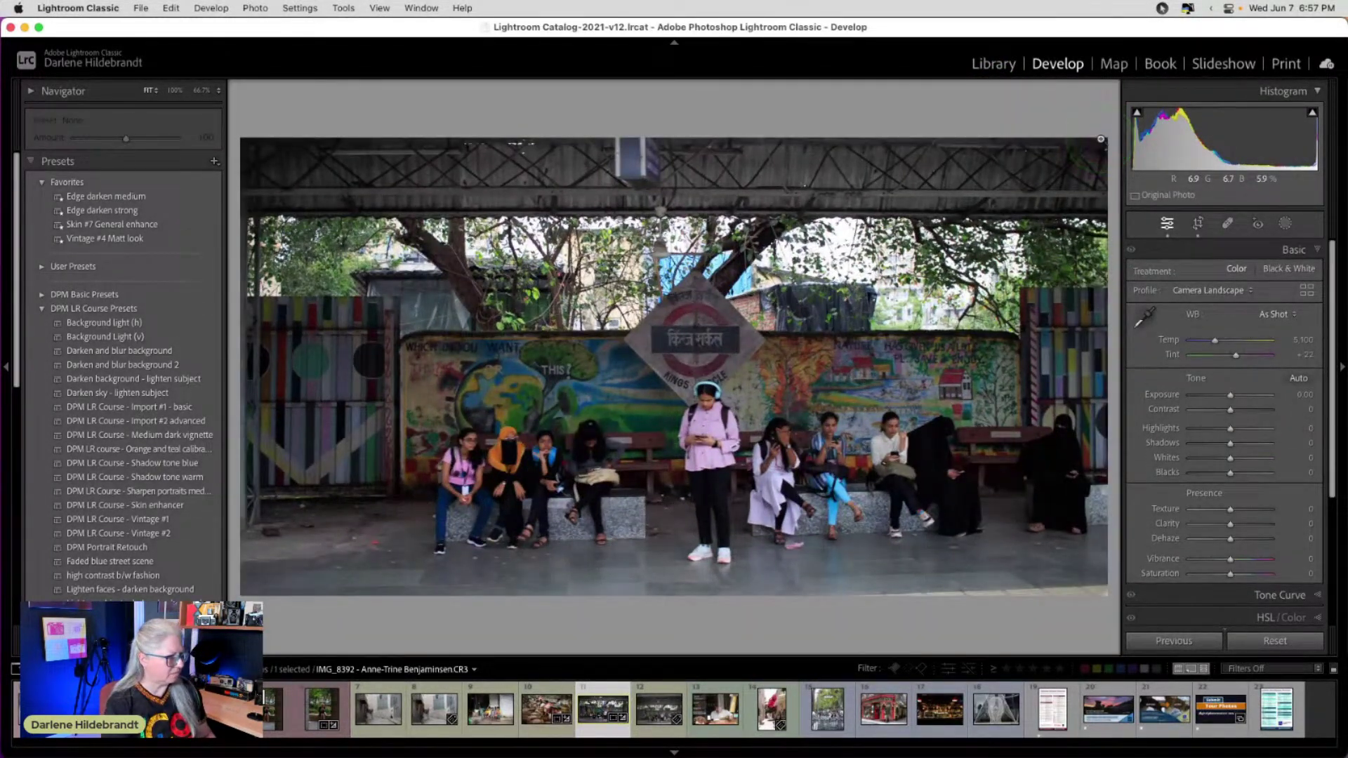
Set the photo's Exposure to +0.40, Highlights to −35, Shadows to +25, Whites to +7, Blacks to −28 and Clarity to +3.
{"action": "left_click_drag", "start_coordinate": [1229, 394], "coordinate": [1232, 397]}
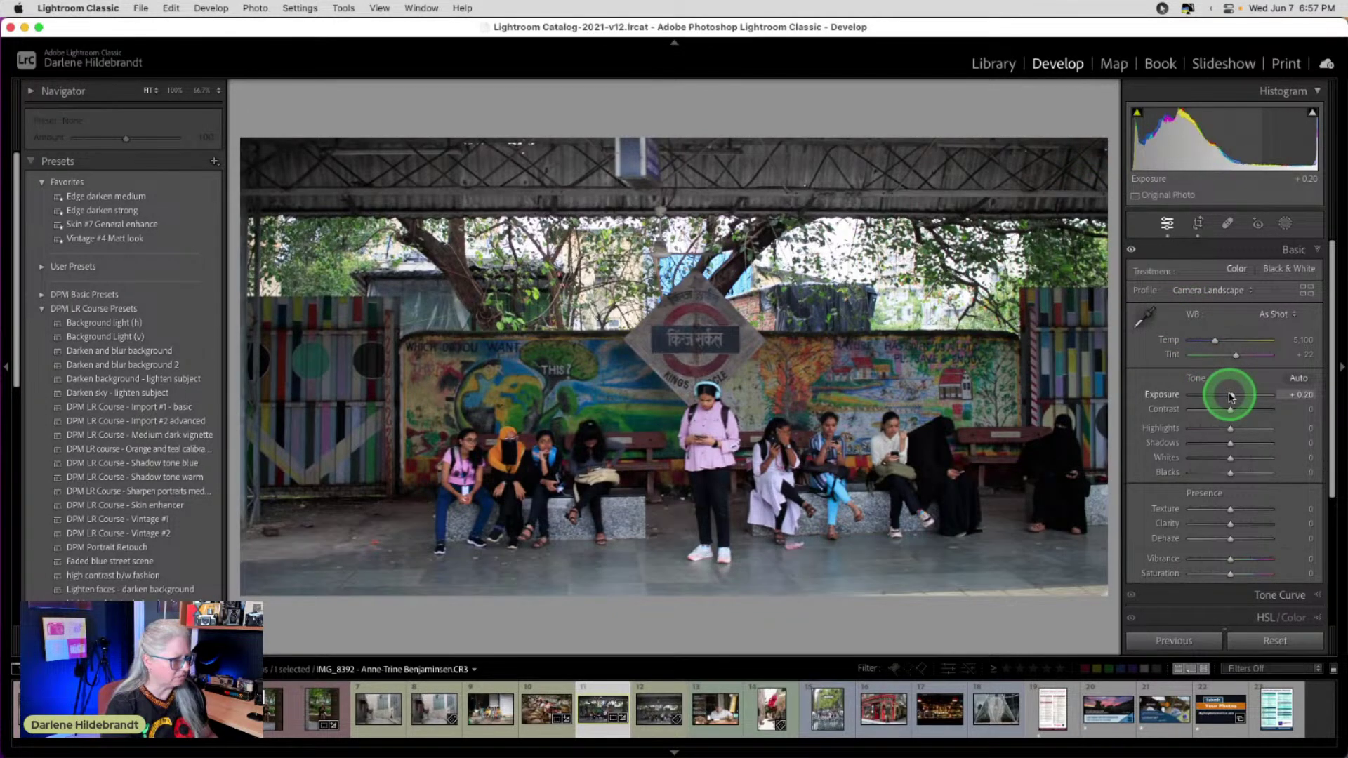
{"action": "left_click_drag", "start_coordinate": [1230, 442], "coordinate": [1221, 473]}
{"action": "double_click", "coordinate": [1161, 458], "text": "shift"}
{"action": "double_click", "coordinate": [1161, 471], "text": "shift"}
{"action": "left_click_drag", "start_coordinate": [1190, 460], "coordinate": [1234, 397]}
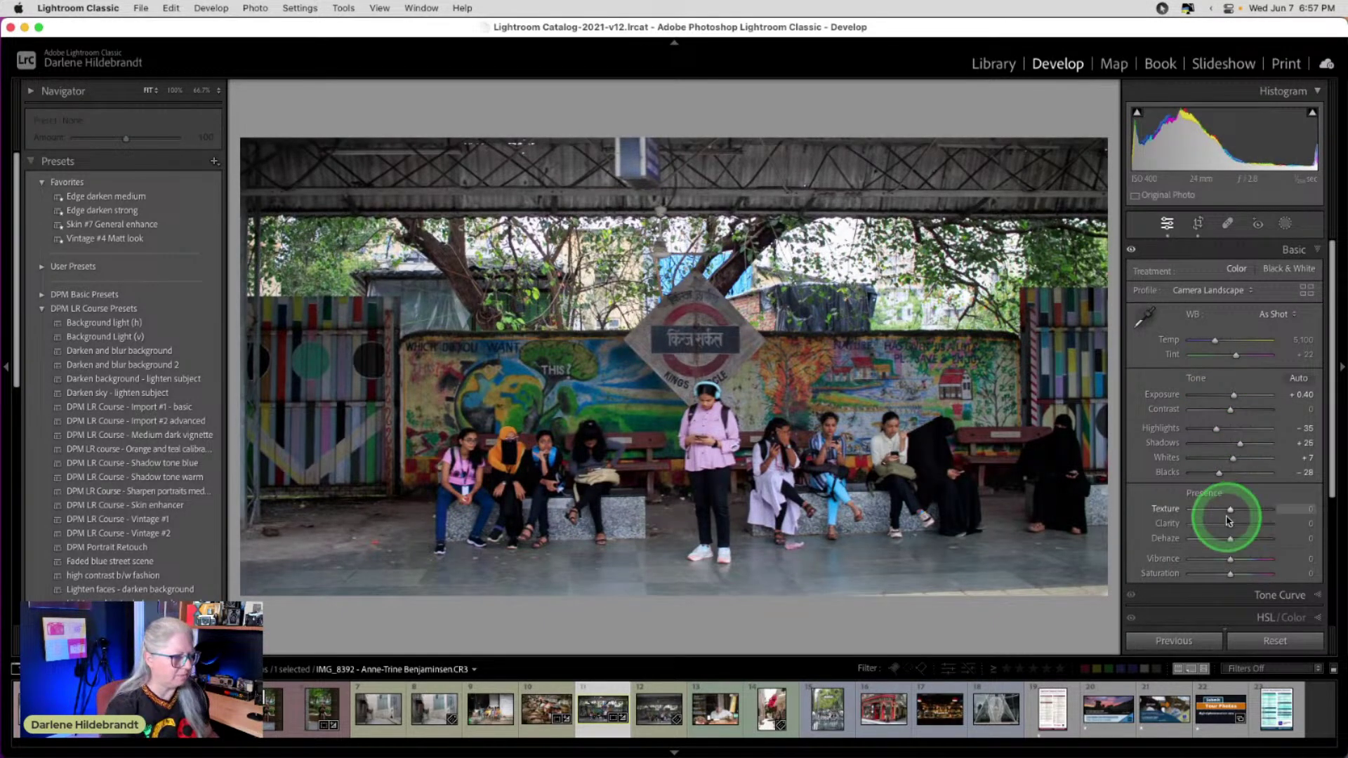
{"action": "left_click_drag", "start_coordinate": [1231, 524], "coordinate": [1221, 526]}
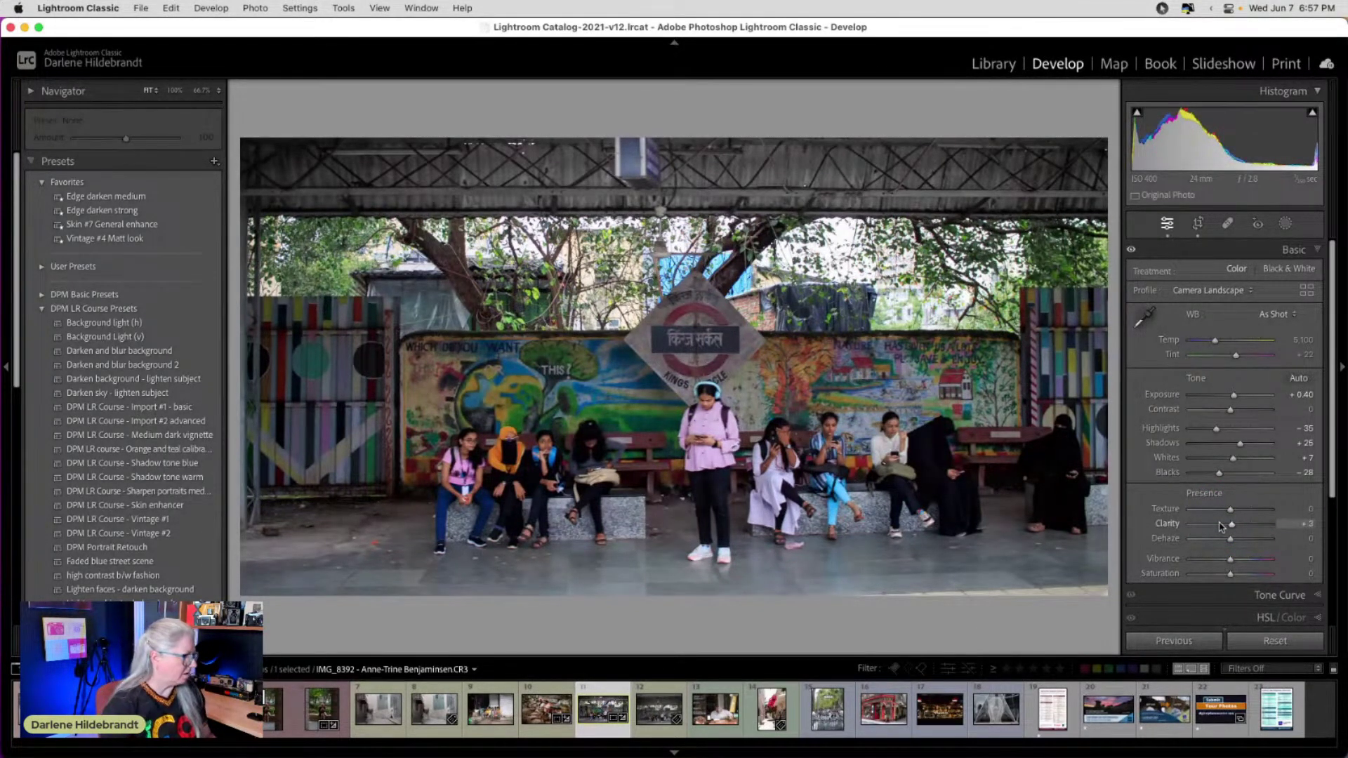
Apply the "Mask subject and background" preset to the platform photo.
{"action": "scroll", "coordinate": [135, 391], "scroll_direction": "down", "scroll_amount": 5}
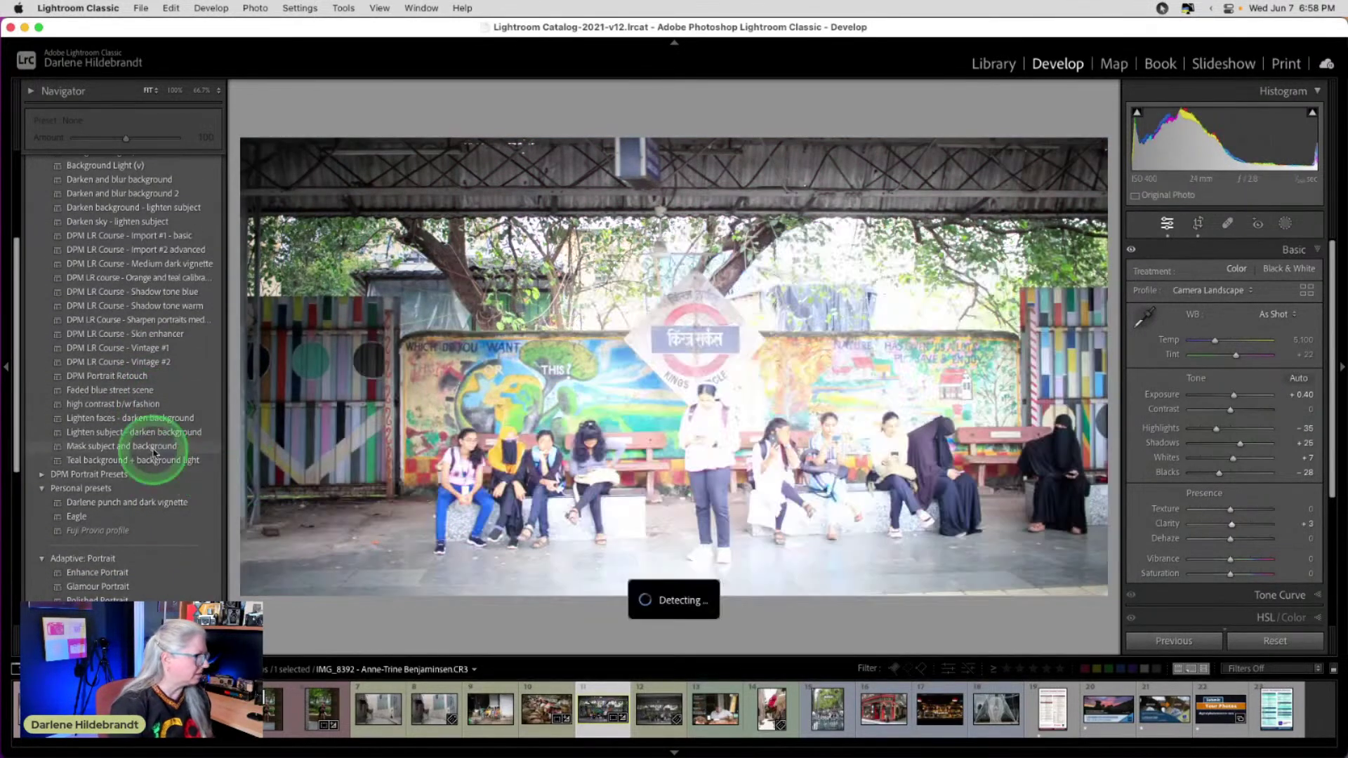
{"action": "left_click", "coordinate": [136, 447]}
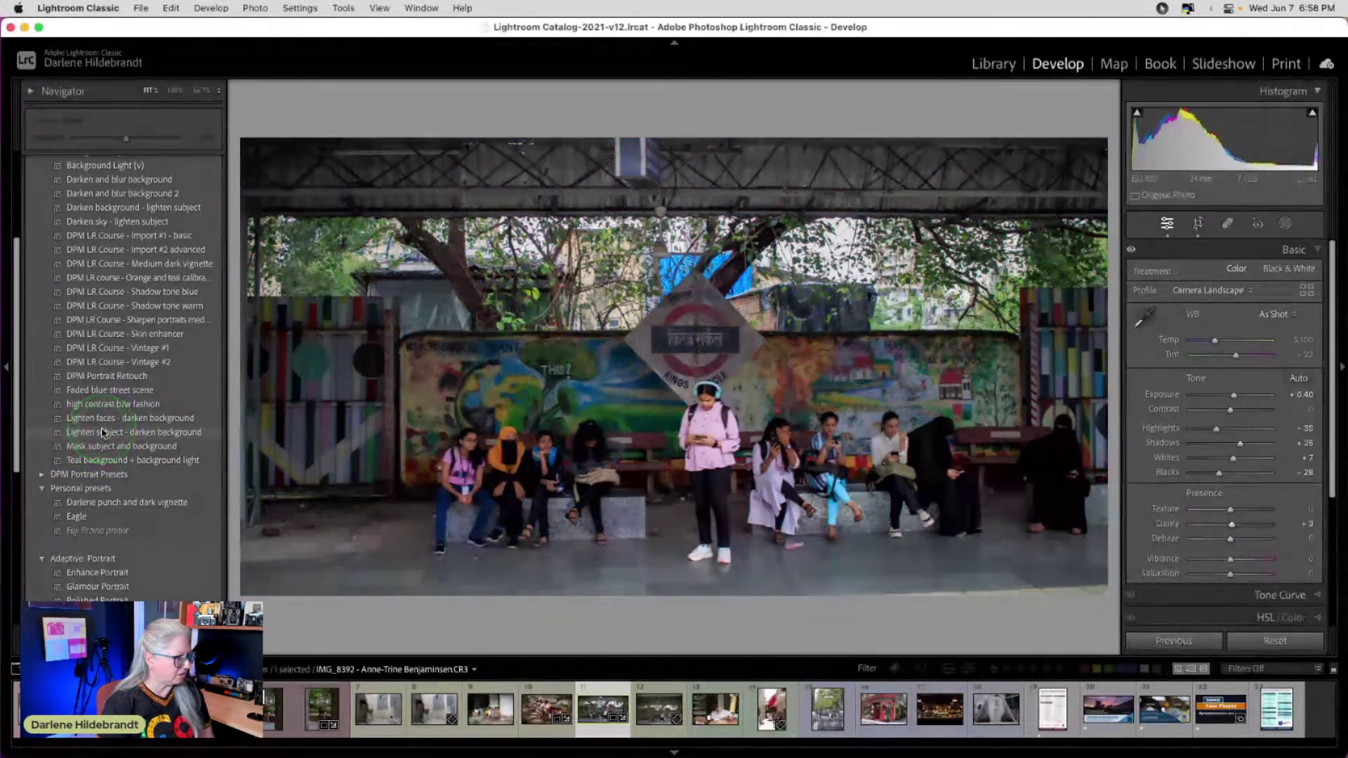
{"action": "left_click", "coordinate": [113, 434]}
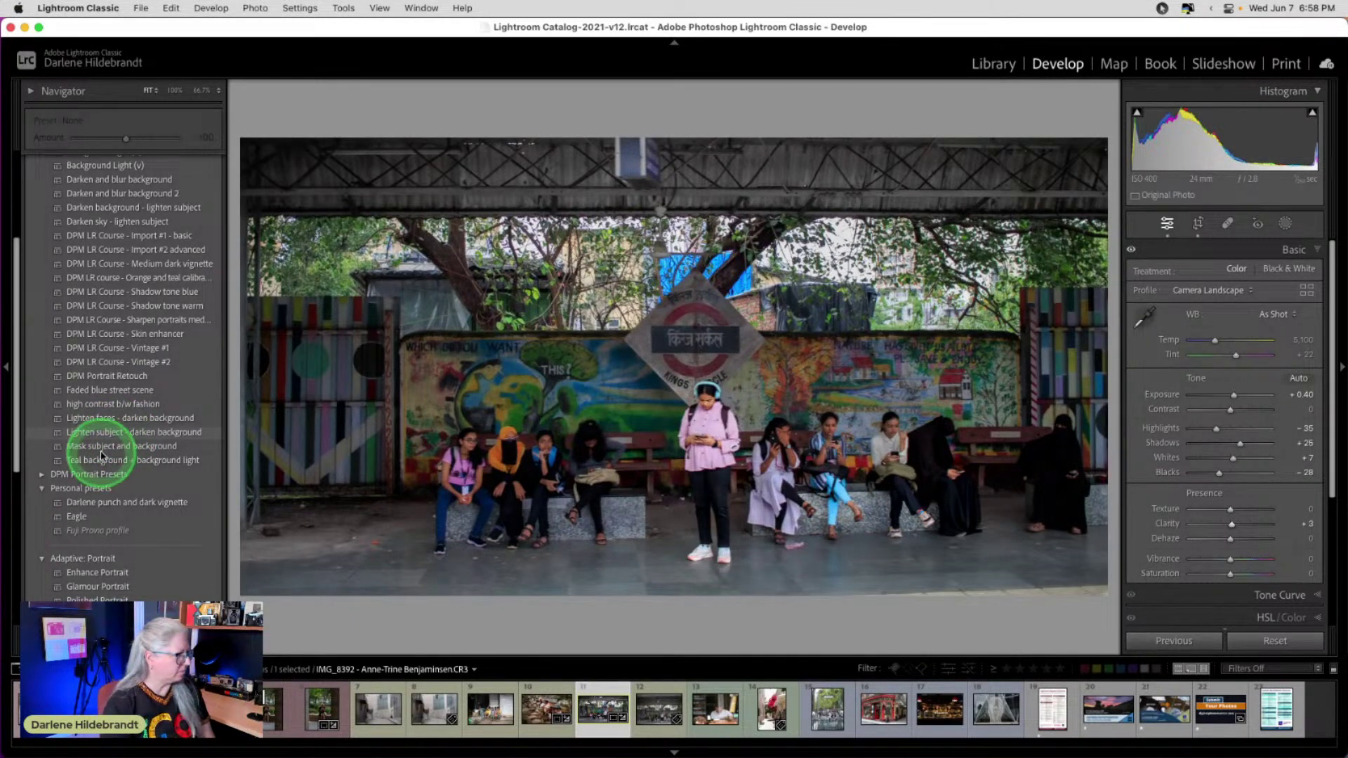
{"action": "left_click", "coordinate": [95, 446]}
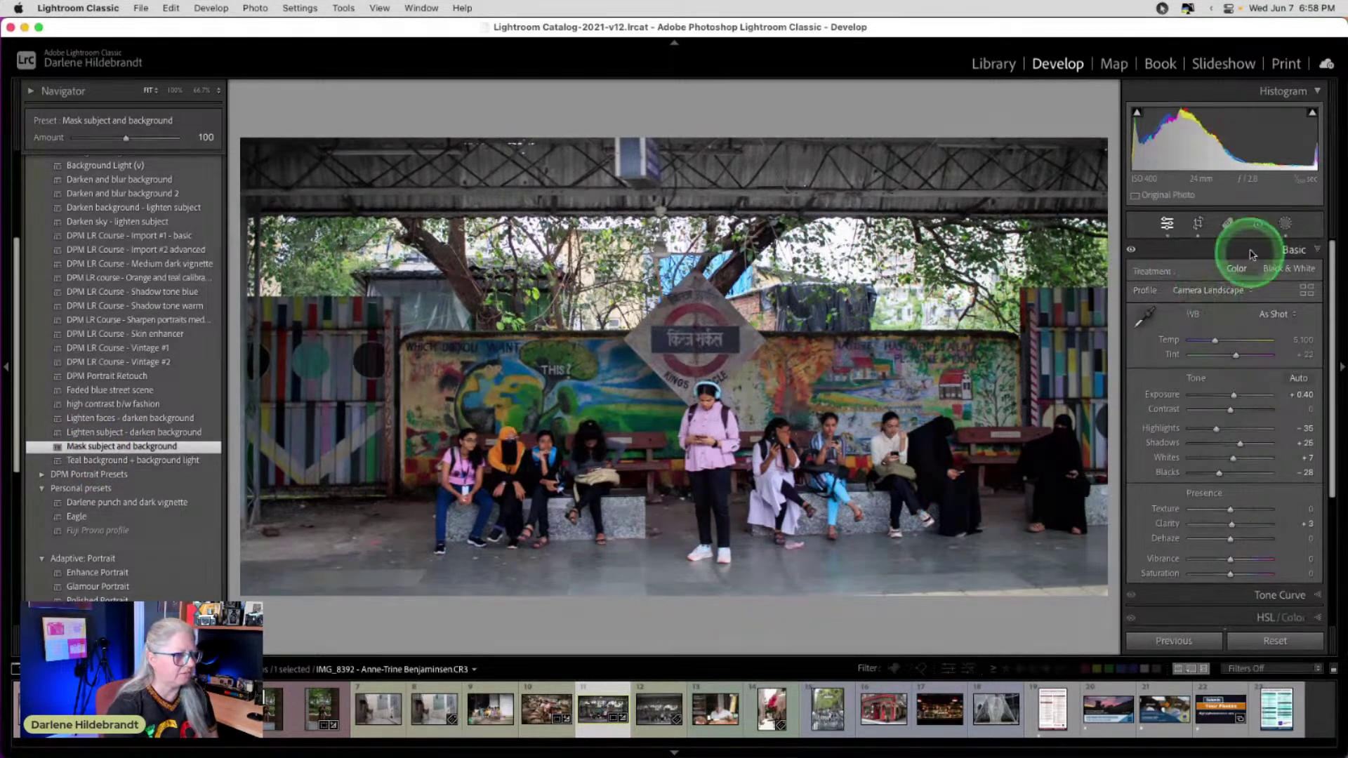
Add a wide radial gradient to the Subject mask, covering the standing woman and the people seated on both sides.
{"action": "left_click", "coordinate": [1285, 223]}
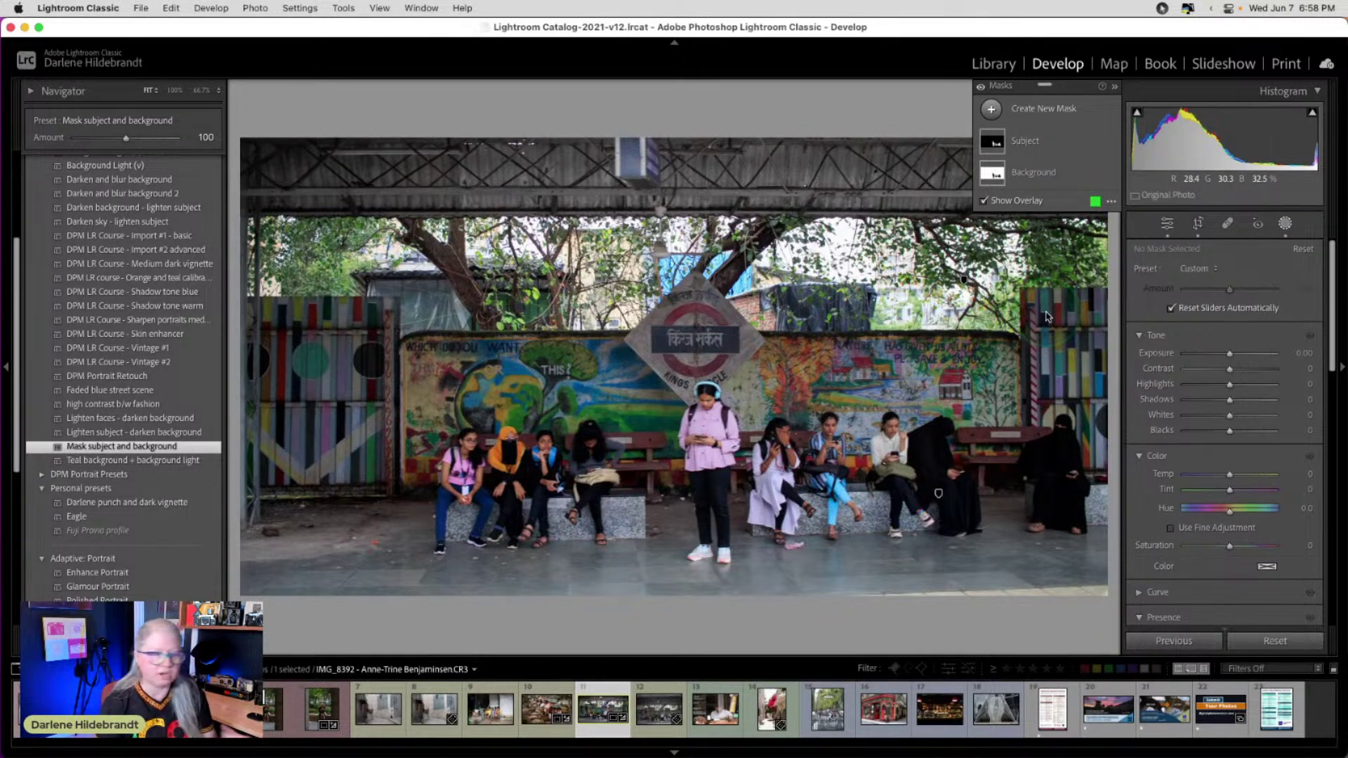
{"action": "left_click", "coordinate": [1065, 151]}
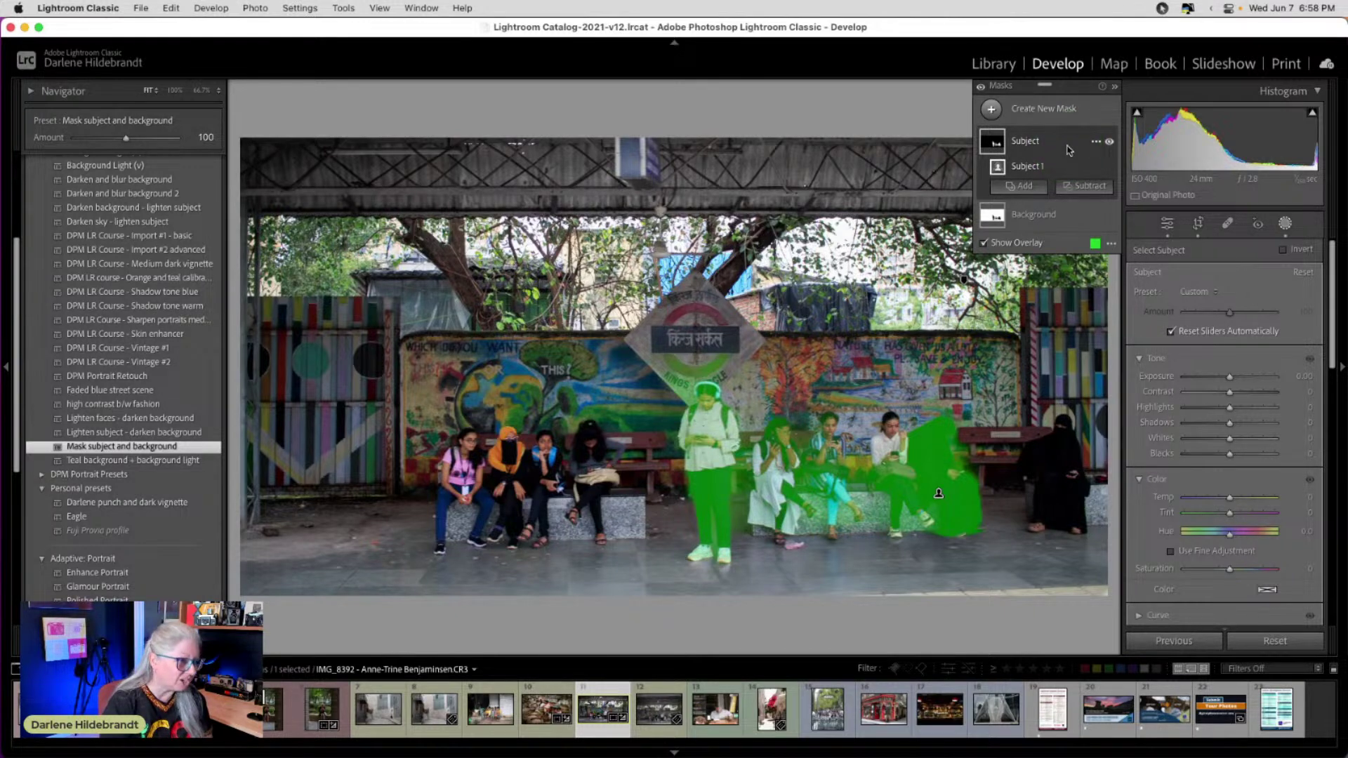
{"action": "left_click", "coordinate": [1020, 186]}
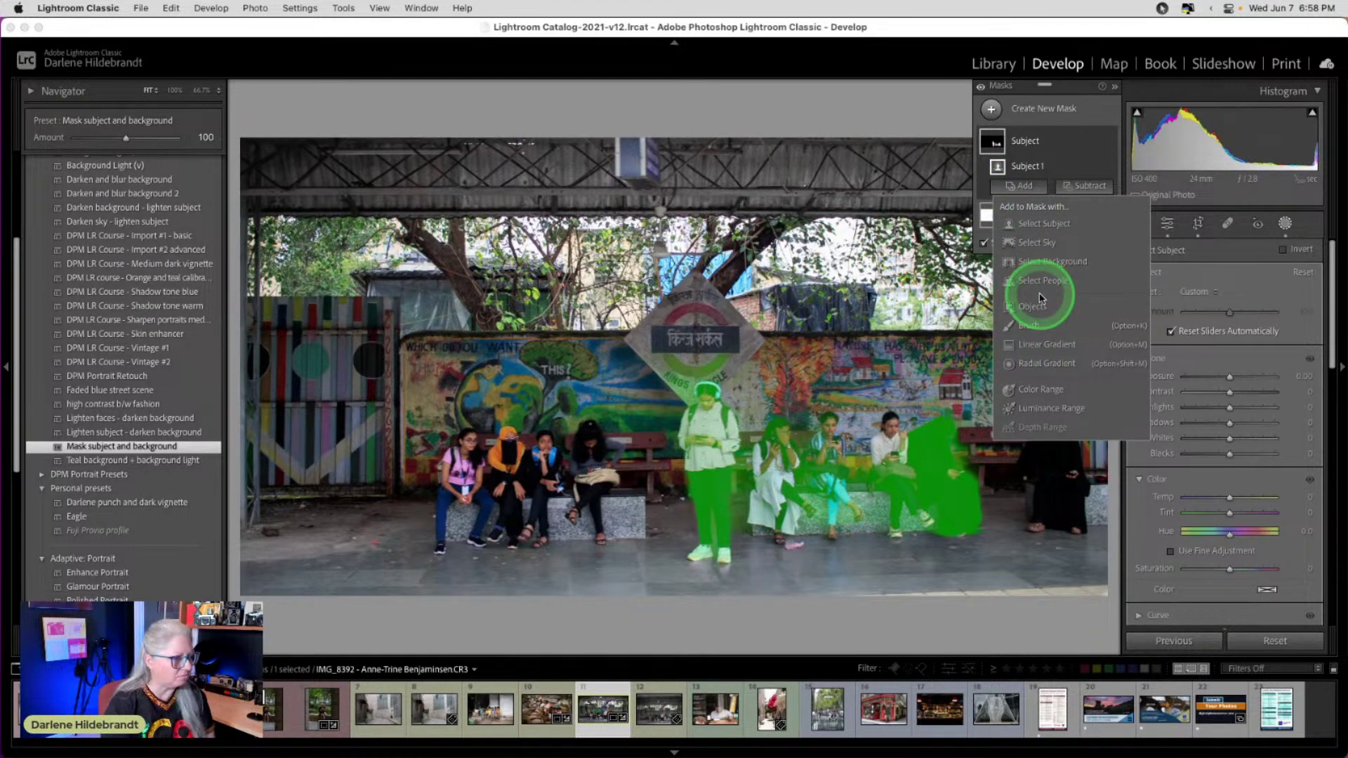
{"action": "left_click", "coordinate": [1045, 363]}
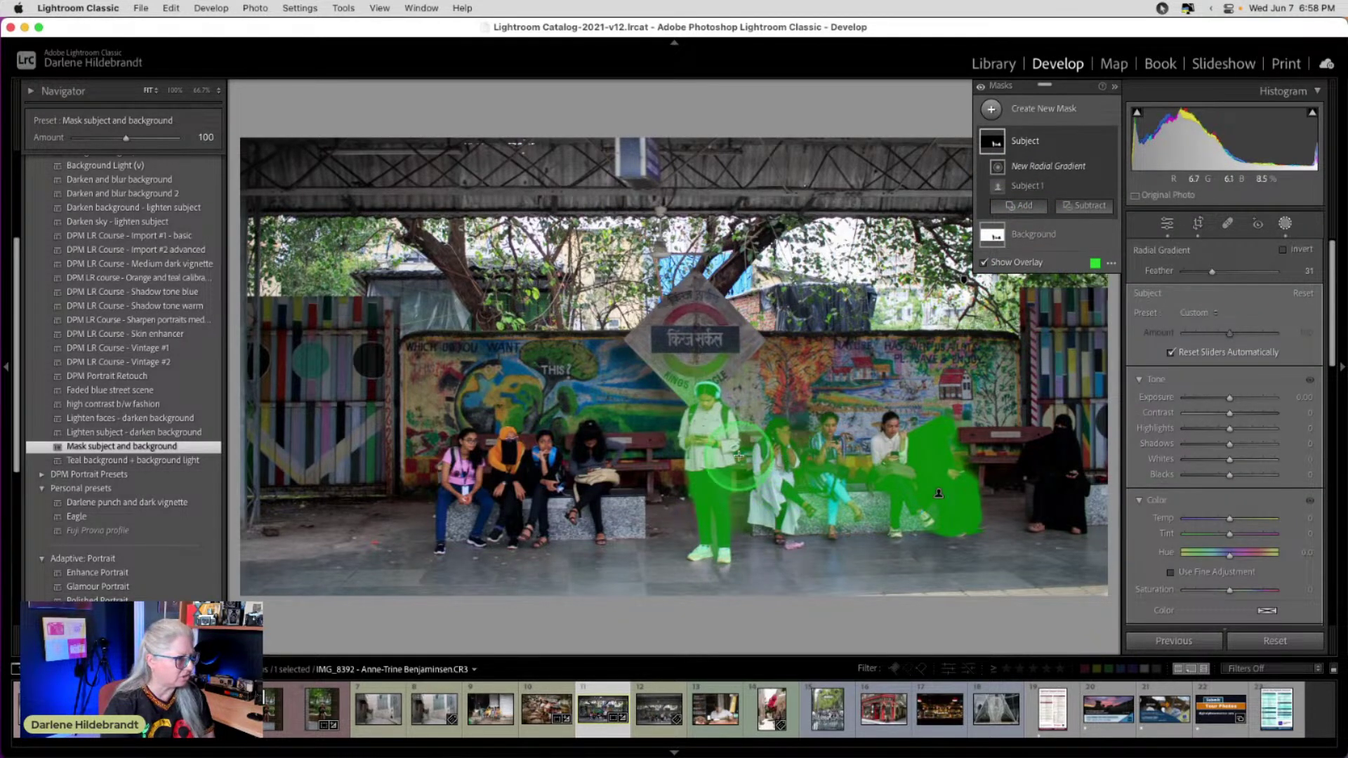
{"action": "left_click_drag", "start_coordinate": [747, 427], "coordinate": [1152, 556]}
{"action": "left_click_drag", "start_coordinate": [841, 447], "coordinate": [836, 450]}
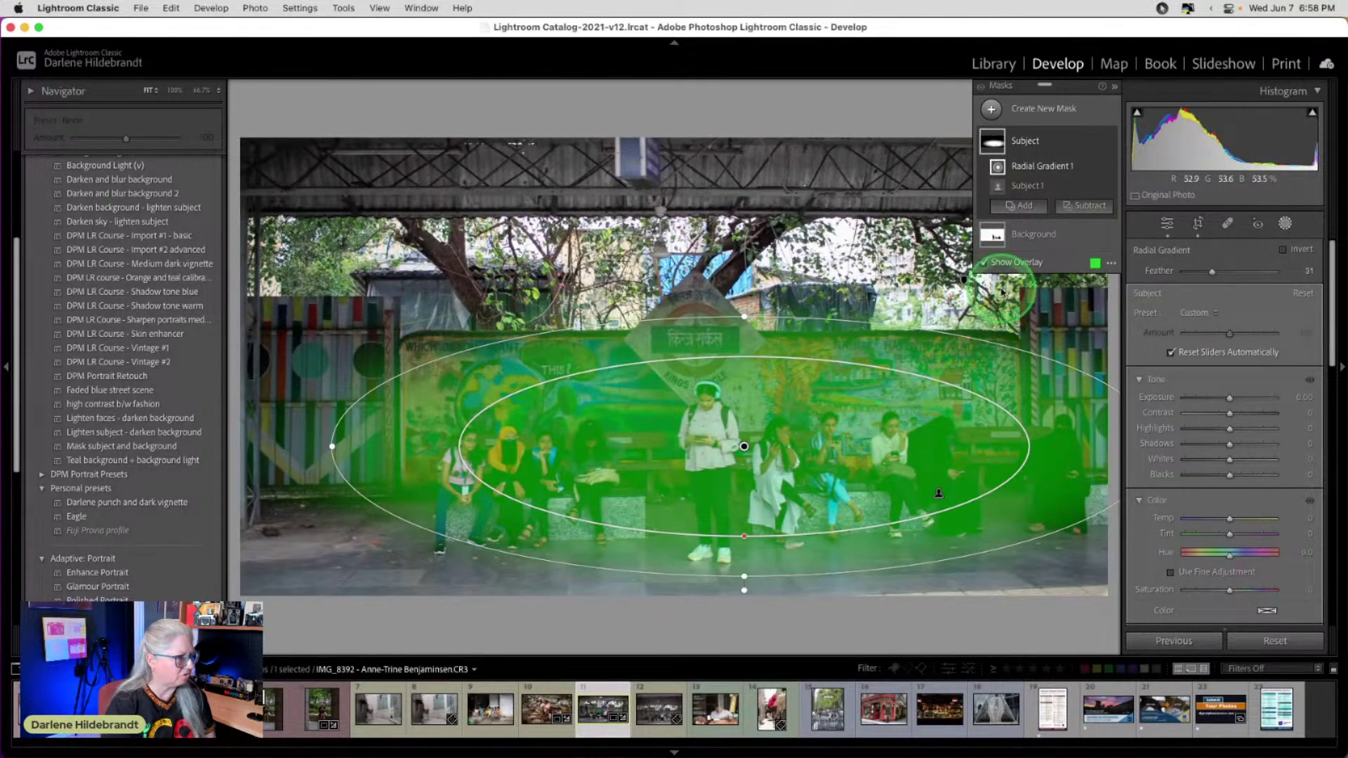
Set the Subject mask's Exposure to 0.24, Highlights to −12, Shadows to 20 and Saturation to −4.
{"action": "left_click", "coordinate": [1057, 146]}
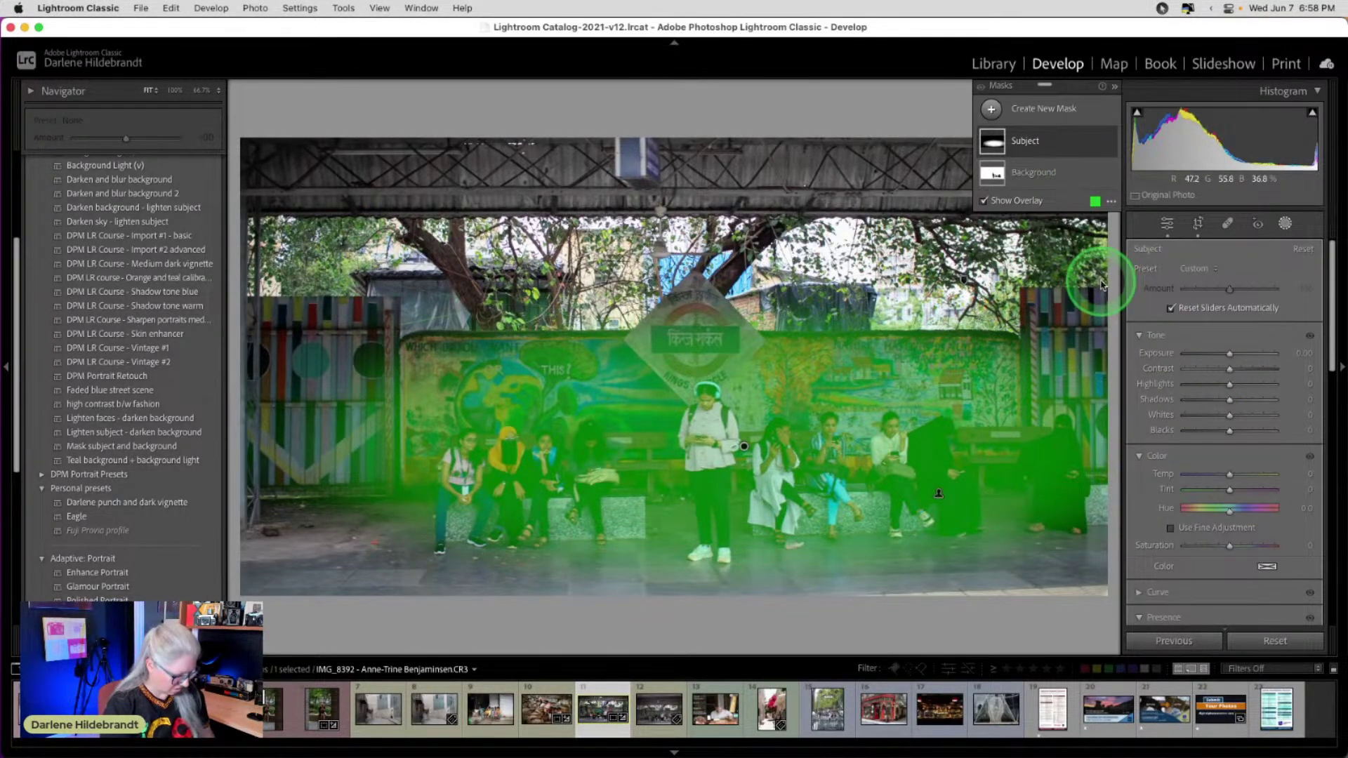
{"action": "left_click_drag", "start_coordinate": [1228, 354], "coordinate": [1236, 399]}
{"action": "left_click_drag", "start_coordinate": [1229, 384], "coordinate": [1225, 388]}
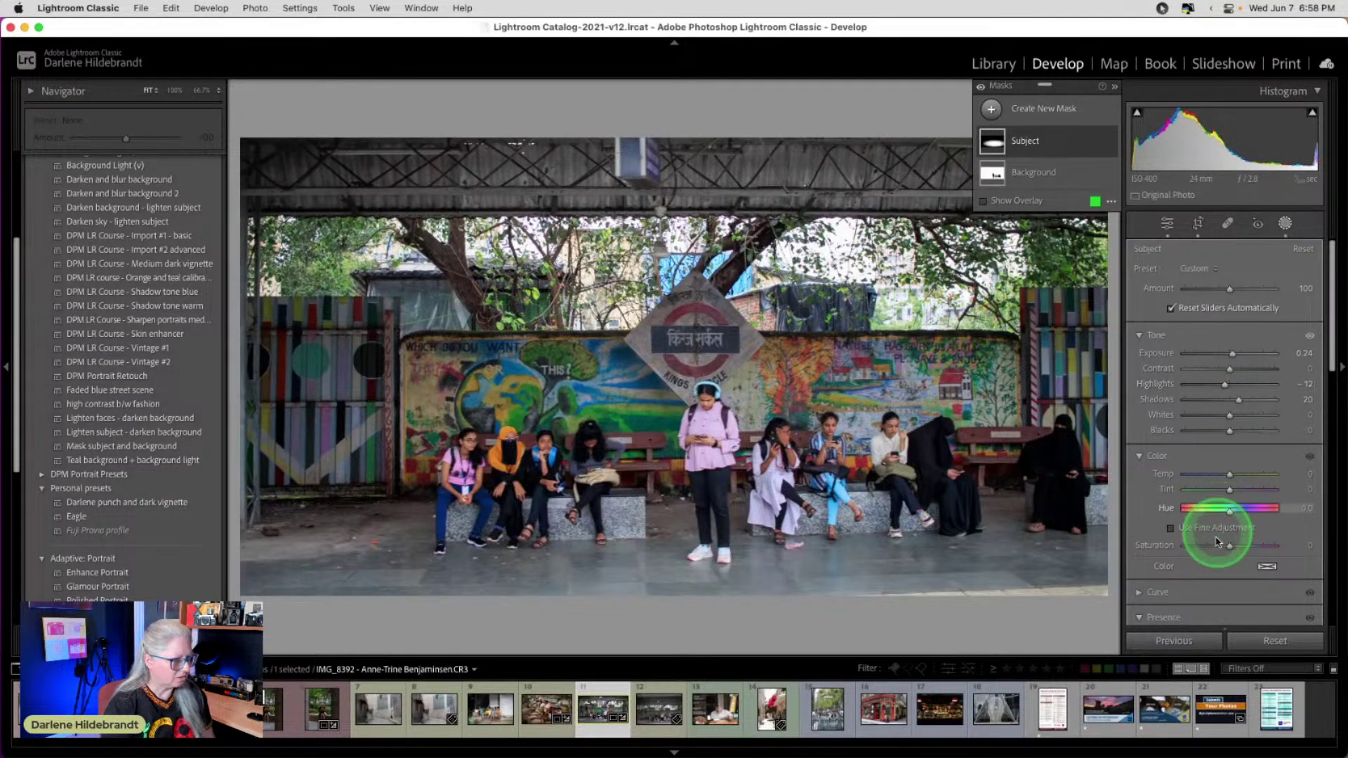
{"action": "left_click_drag", "start_coordinate": [1218, 550], "coordinate": [1227, 546]}
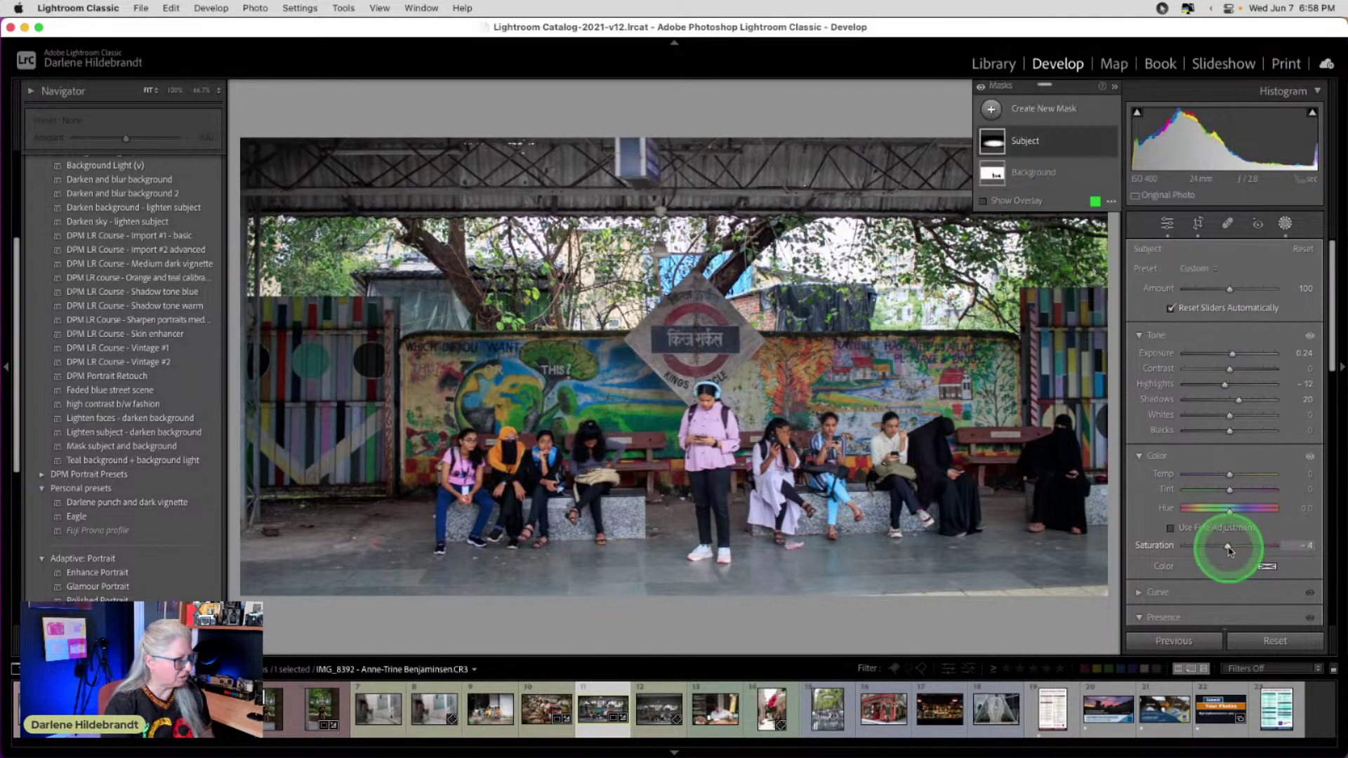
Subtract a wide radial gradient around the row of people from the Background mask, with Feather 24.
{"action": "left_click", "coordinate": [1066, 174]}
{"action": "left_click", "coordinate": [1057, 173]}
{"action": "left_click", "coordinate": [1068, 218]}
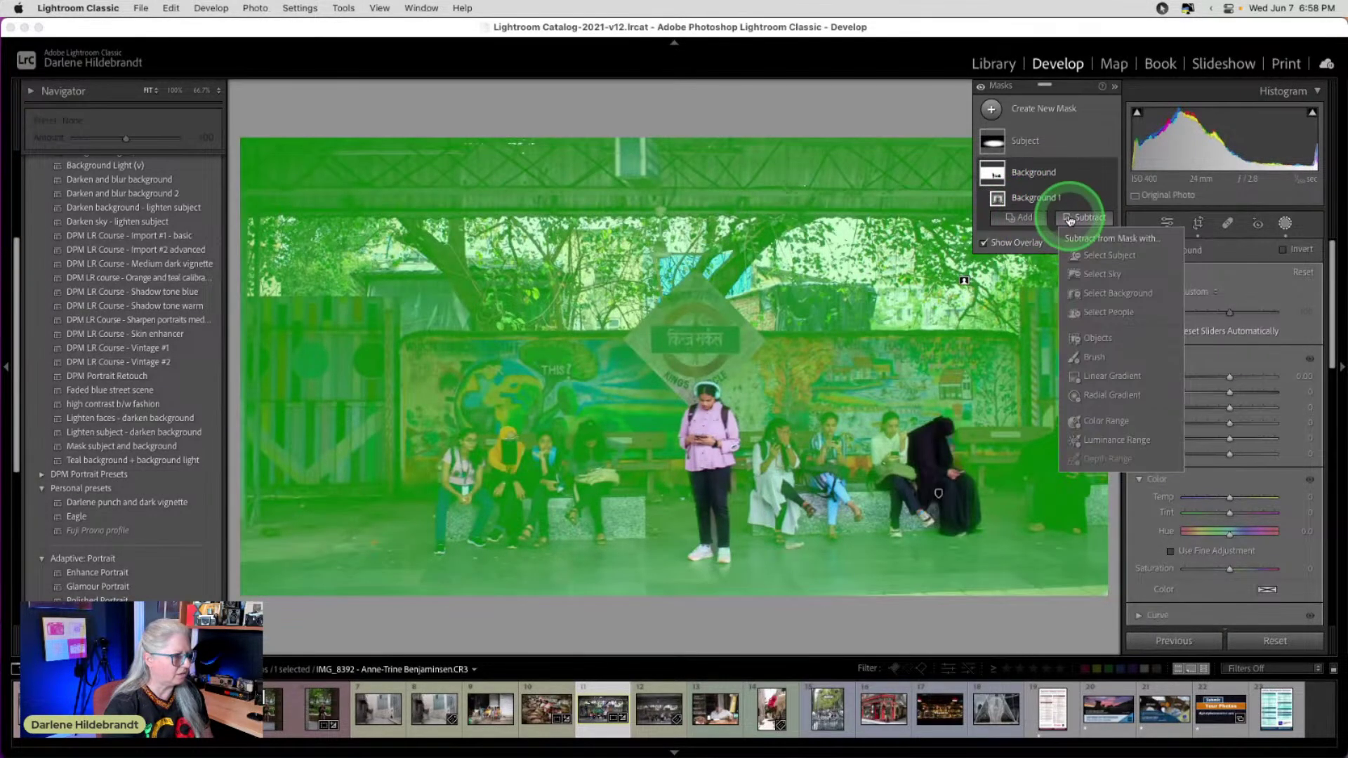
{"action": "left_click", "coordinate": [1099, 398]}
{"action": "mouse_move", "coordinate": [748, 460]}
{"action": "left_mouse_down"}
{"action": "mouse_move", "coordinate": [759, 422]}
{"action": "mouse_move", "coordinate": [1152, 587]}
{"action": "left_mouse_up"}
{"action": "left_click_drag", "start_coordinate": [364, 432], "coordinate": [224, 431]}
{"action": "mouse_move", "coordinate": [610, 464]}
{"action": "left_mouse_down"}
{"action": "mouse_move", "coordinate": [632, 466]}
{"action": "mouse_move", "coordinate": [587, 451]}
{"action": "left_mouse_up"}
{"action": "left_click_drag", "start_coordinate": [1211, 272], "coordinate": [1205, 273]}
{"action": "left_click_drag", "start_coordinate": [797, 446], "coordinate": [819, 444]}
Set the Background mask's Highlights to −100, Saturation to −4 and Exposure to −0.01.
{"action": "left_click", "coordinate": [1213, 431]}
{"action": "left_click_drag", "start_coordinate": [1213, 431], "coordinate": [1184, 425]}
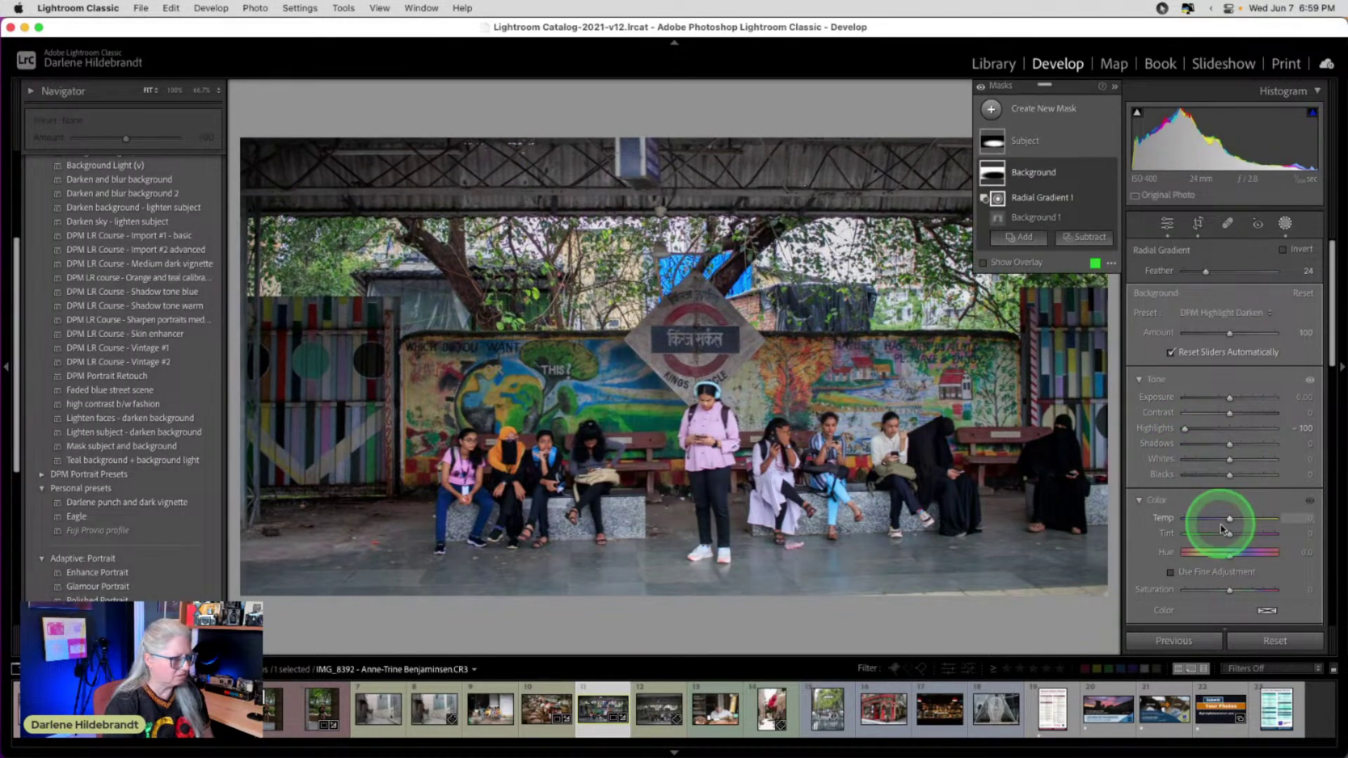
{"action": "left_click_drag", "start_coordinate": [1228, 589], "coordinate": [1227, 590]}
{"action": "left_click_drag", "start_coordinate": [1229, 398], "coordinate": [1232, 398]}
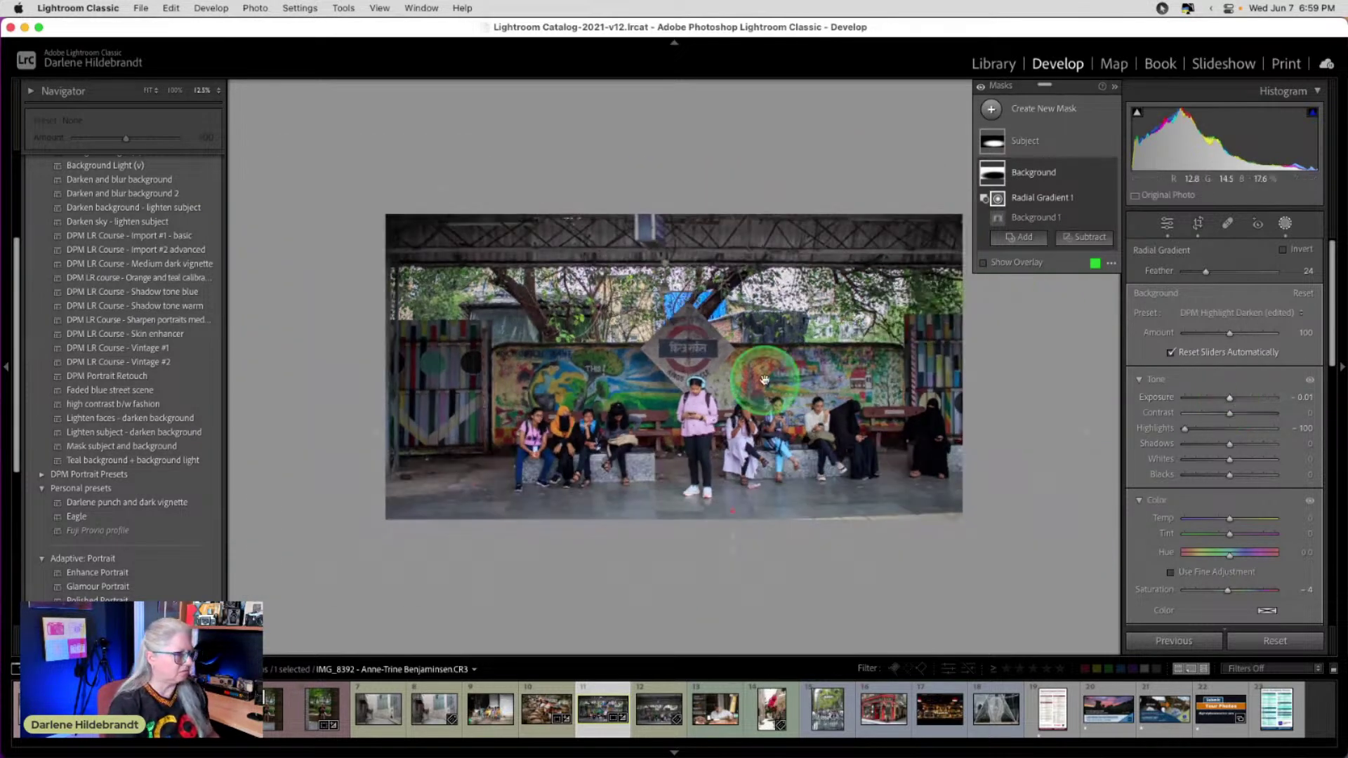
Widen the Background mask's subtracted radial gradient past both sides of the photo and leave masking.
{"action": "left_click", "coordinate": [939, 411]}
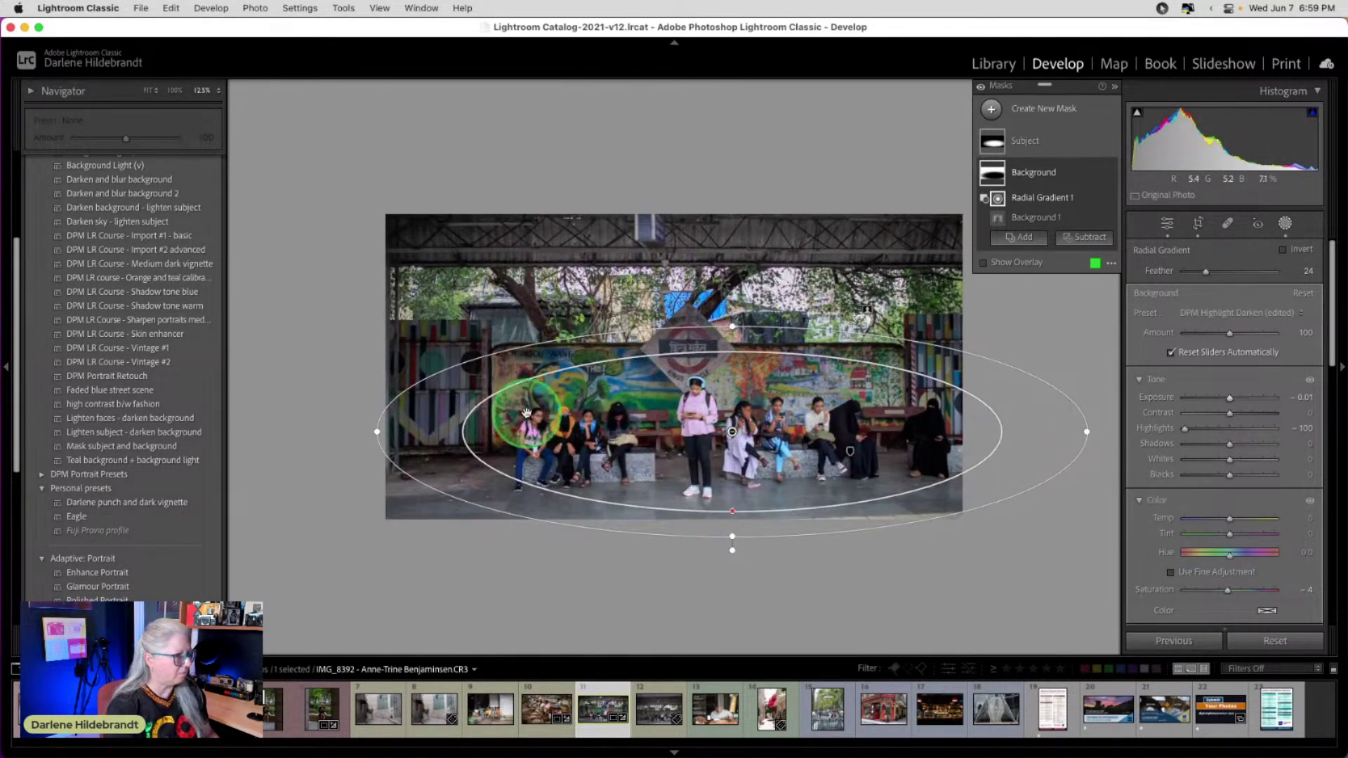
{"action": "left_click_drag", "start_coordinate": [377, 432], "coordinate": [228, 430]}
{"action": "left_click_drag", "start_coordinate": [628, 458], "coordinate": [659, 462]}
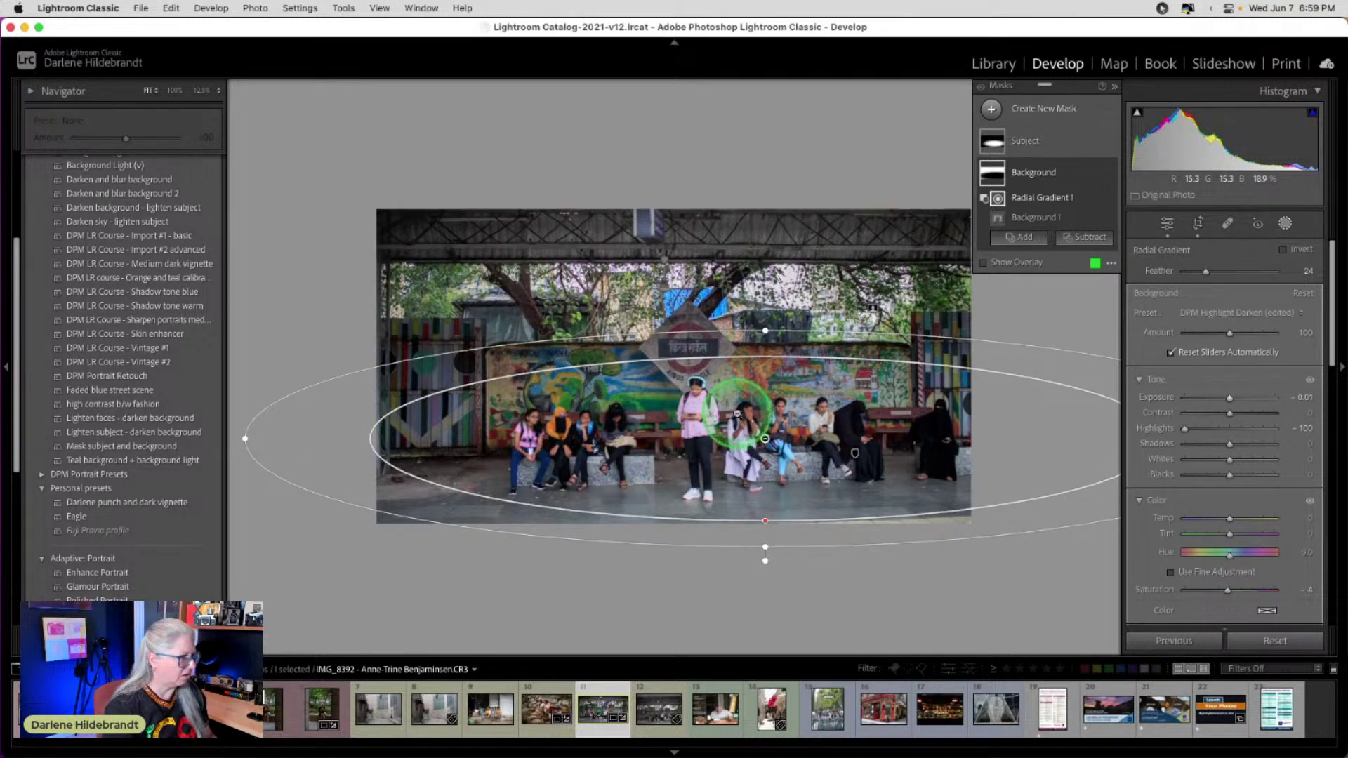
{"action": "key", "text": "super+equal"}
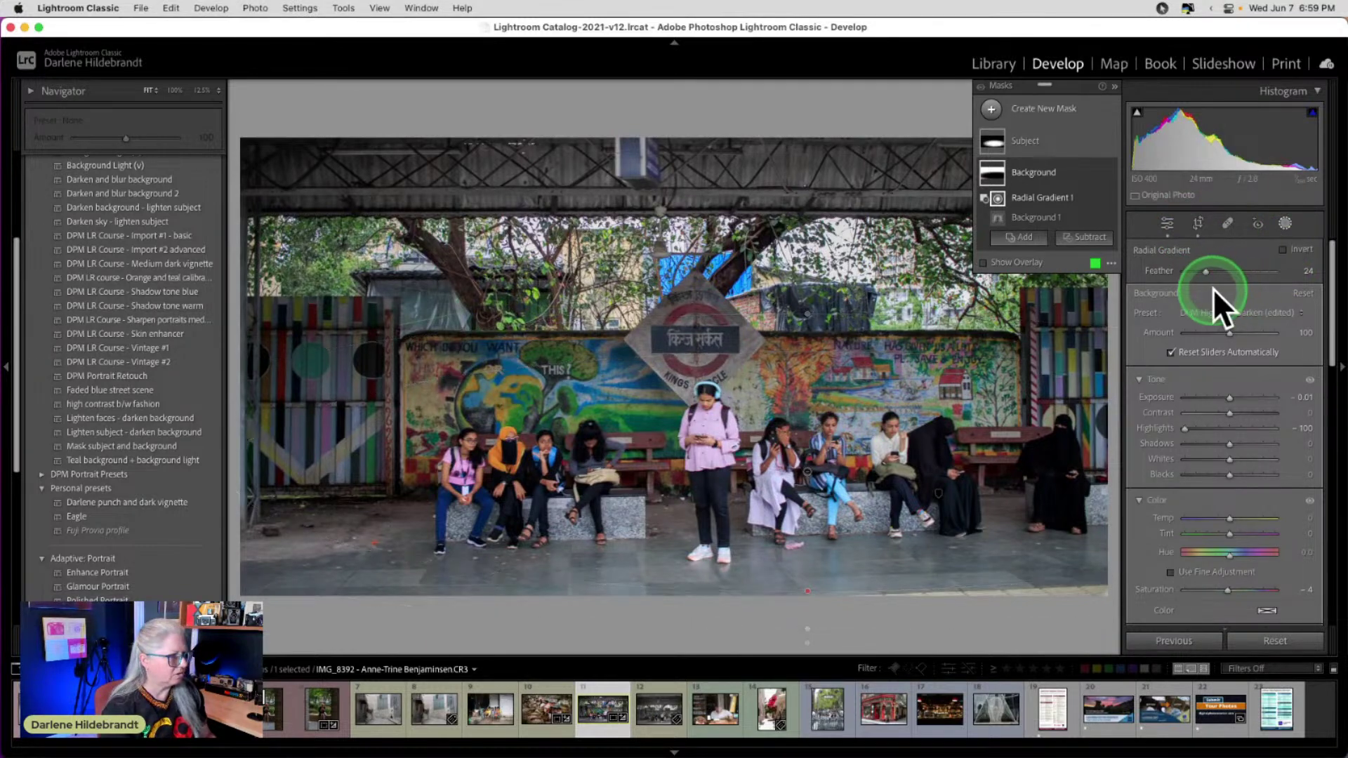
{"action": "left_click", "coordinate": [1284, 223]}
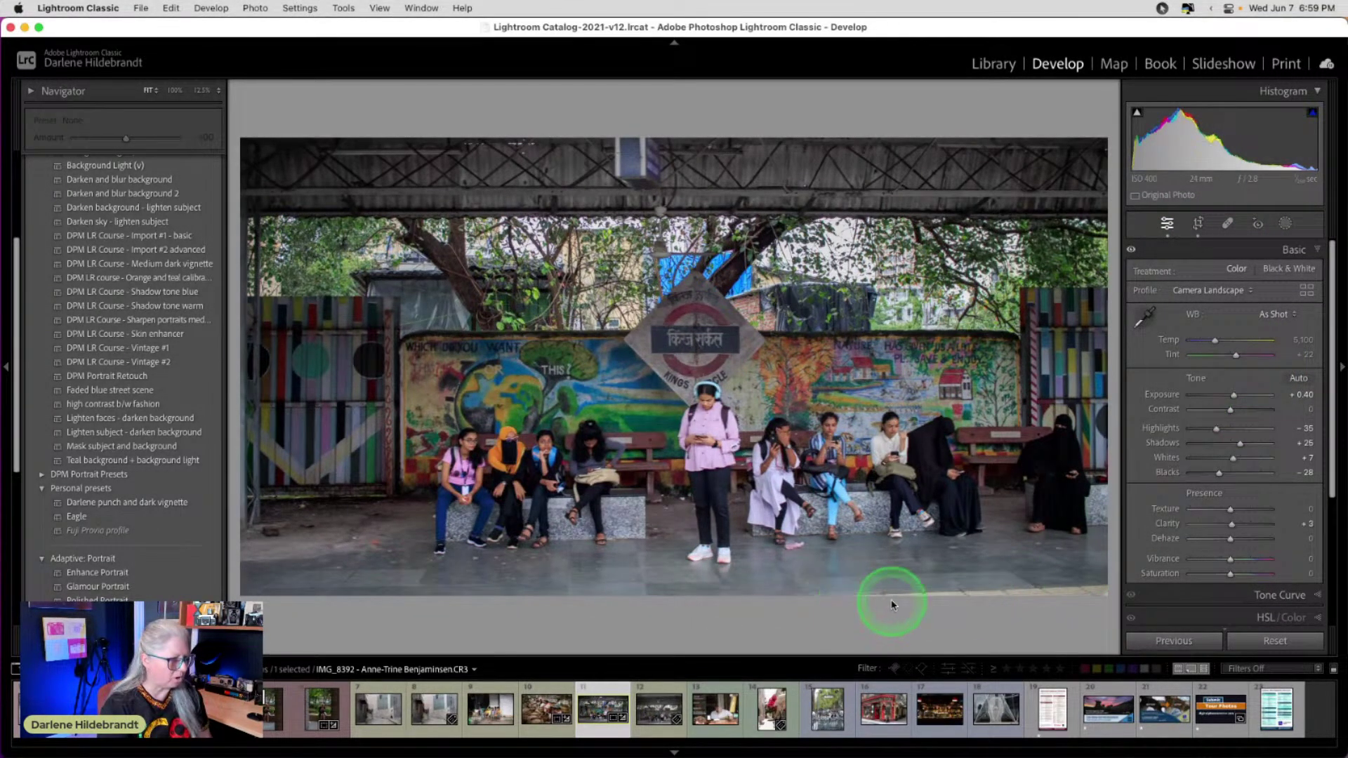
Tighten the crop along the photo's lower edge to remove the pale platform strip.
{"action": "key", "text": "r"}
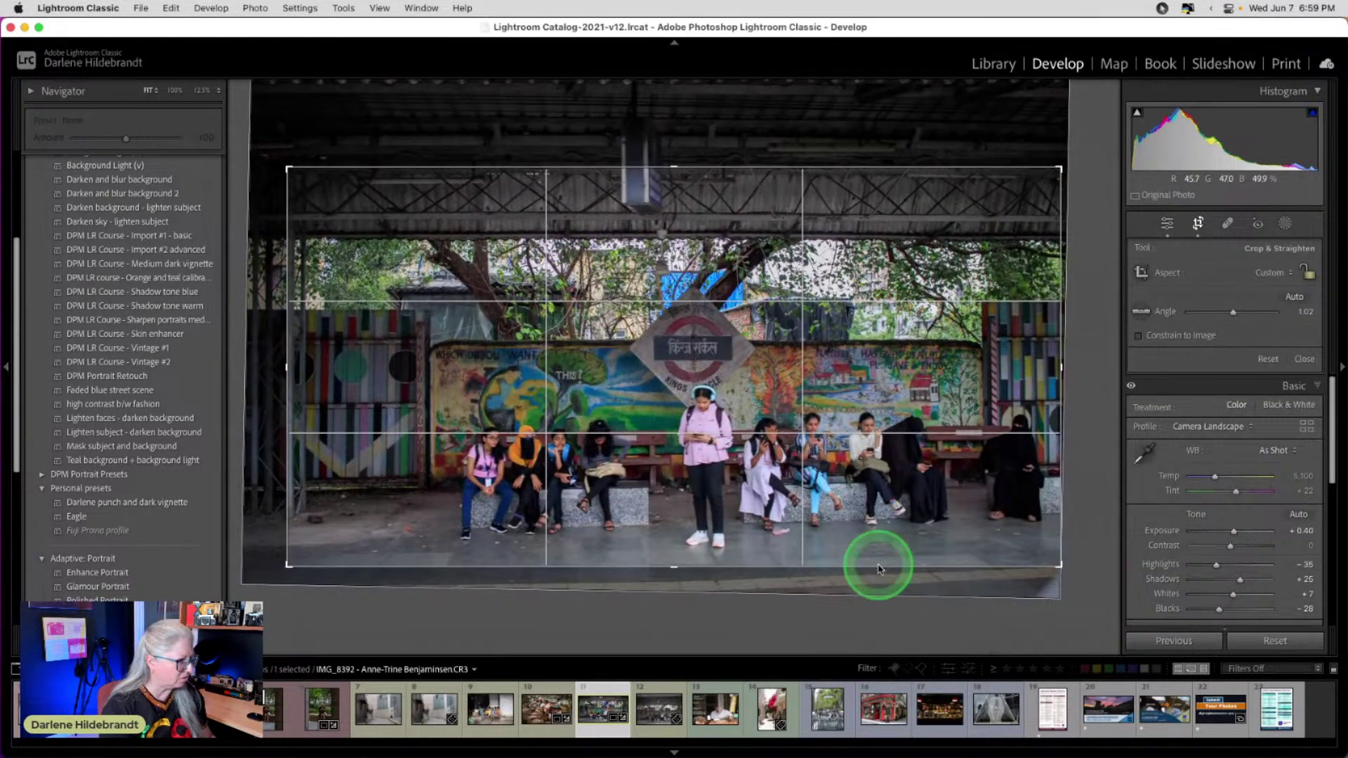
{"action": "key", "text": "Return"}
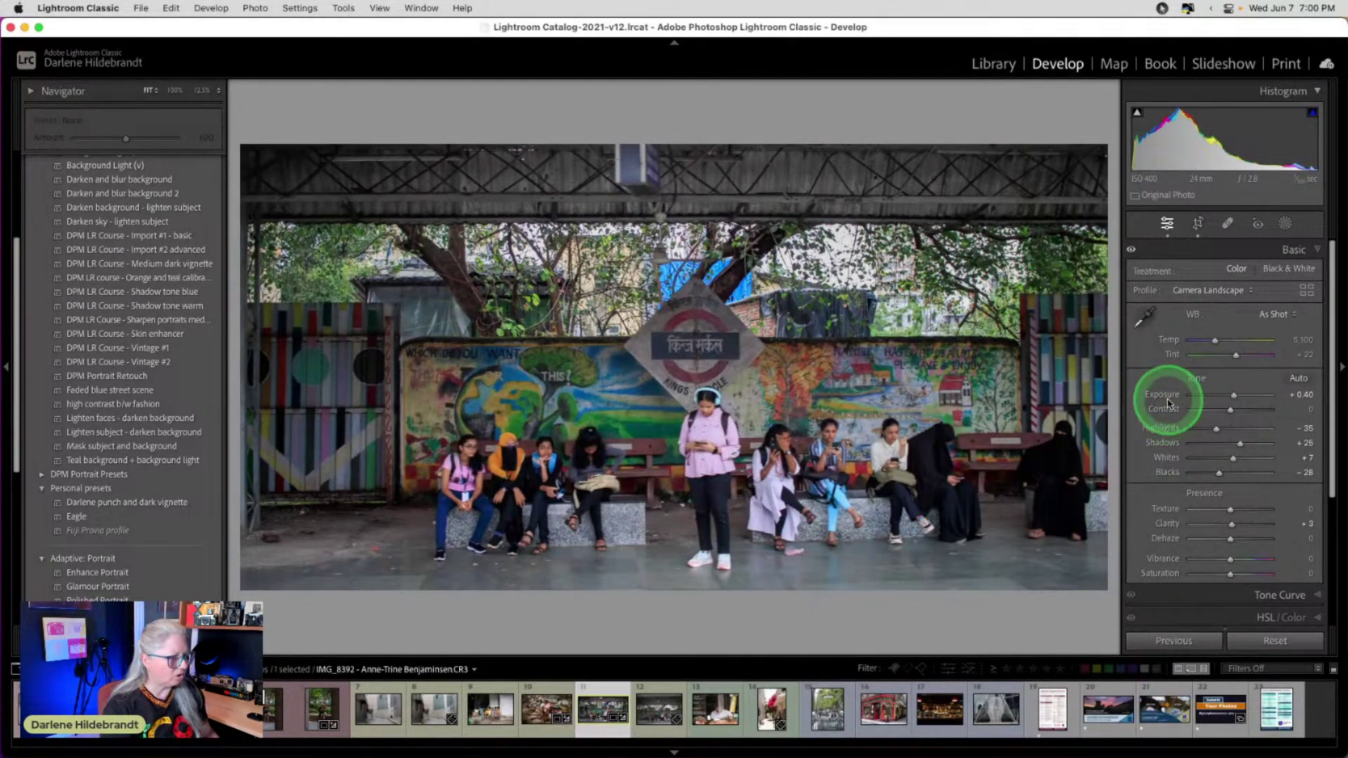
Set the photo's white balance to Temp 5,503 and Tint +17.
{"action": "left_click", "coordinate": [1214, 344]}
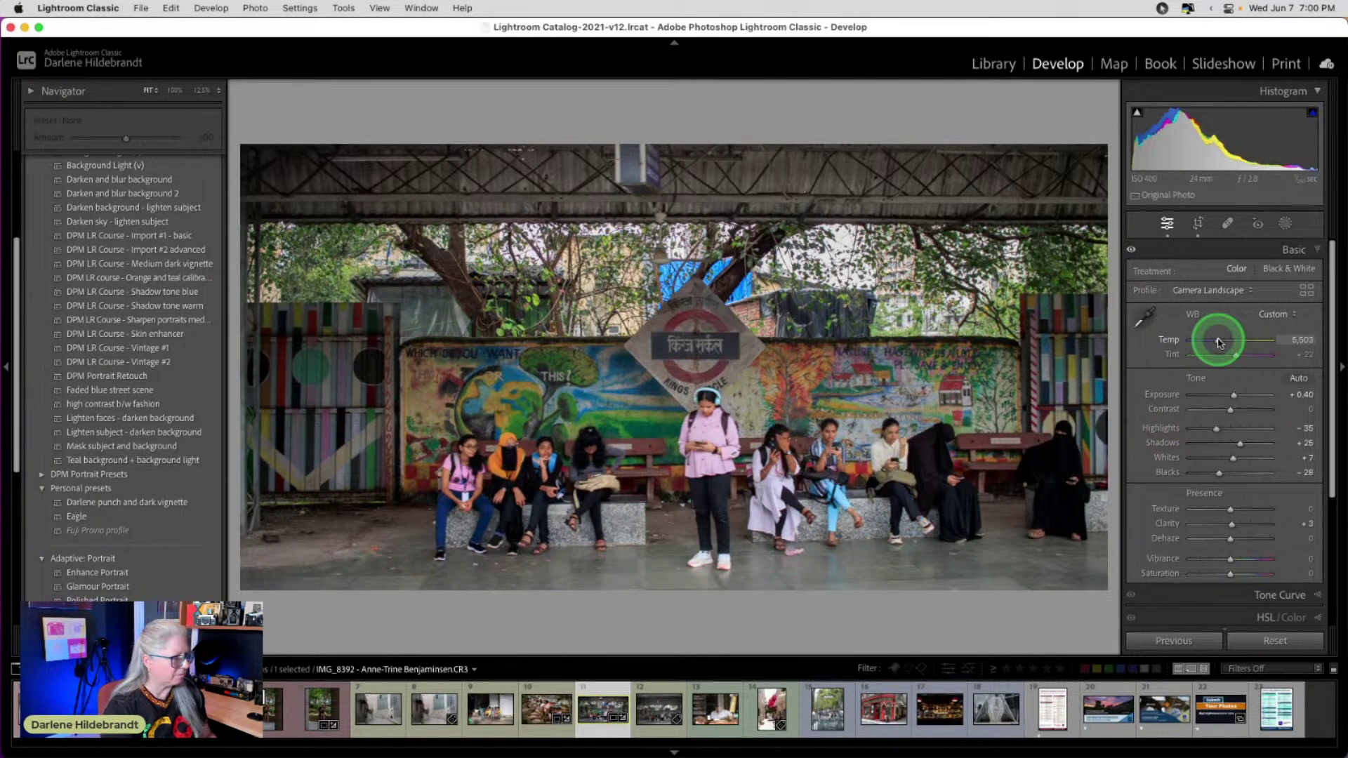
{"action": "left_click", "coordinate": [1237, 357]}
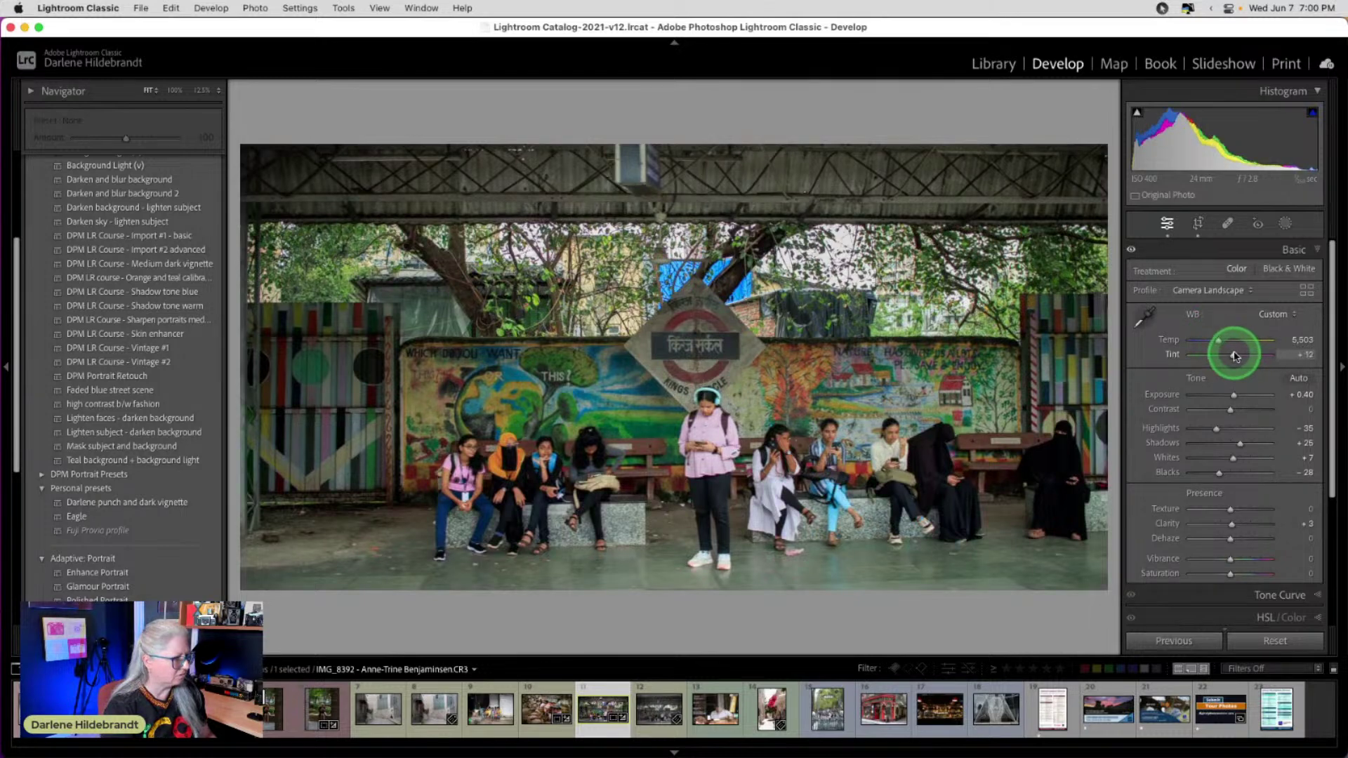
{"action": "left_click_drag", "start_coordinate": [1235, 356], "coordinate": [1237, 364]}
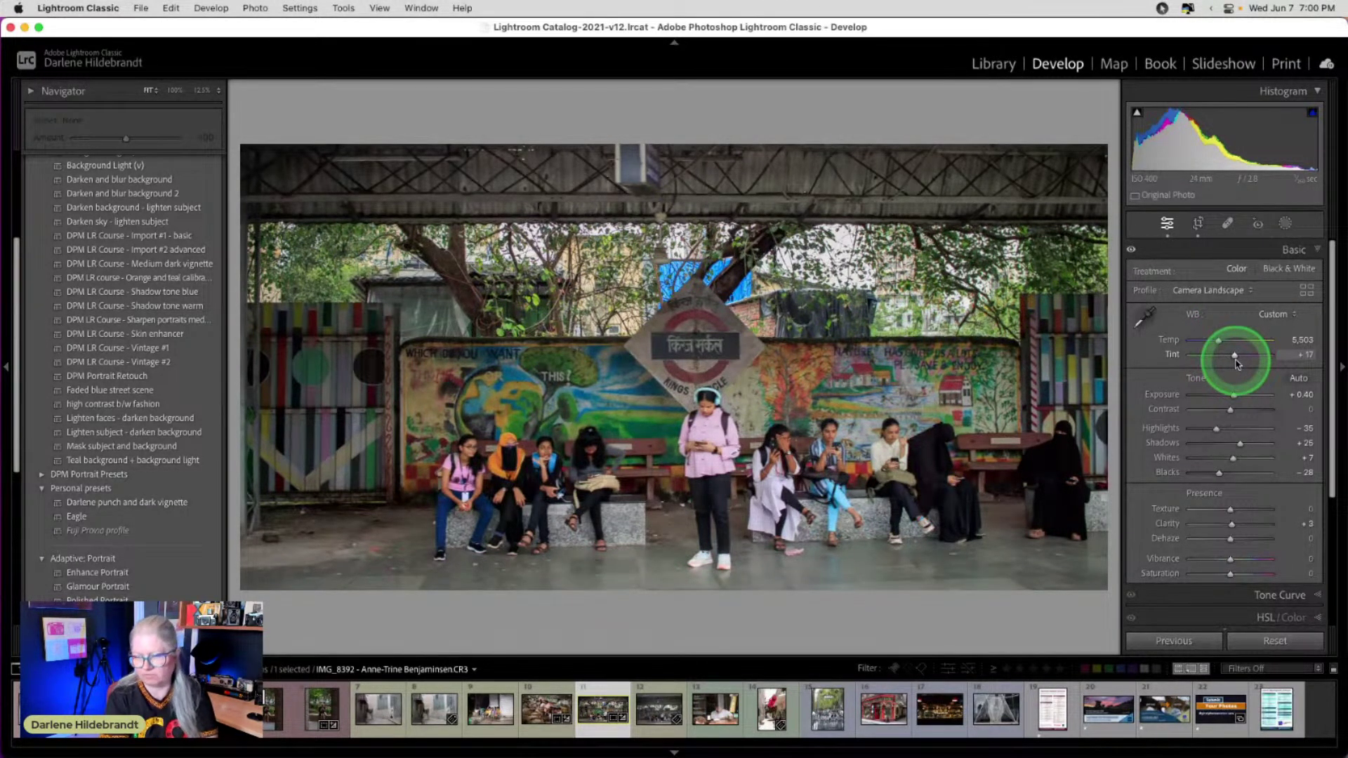
Open the Profile Browser and preview the Artistic profiles on the platform photo.
{"action": "left_click", "coordinate": [1306, 291]}
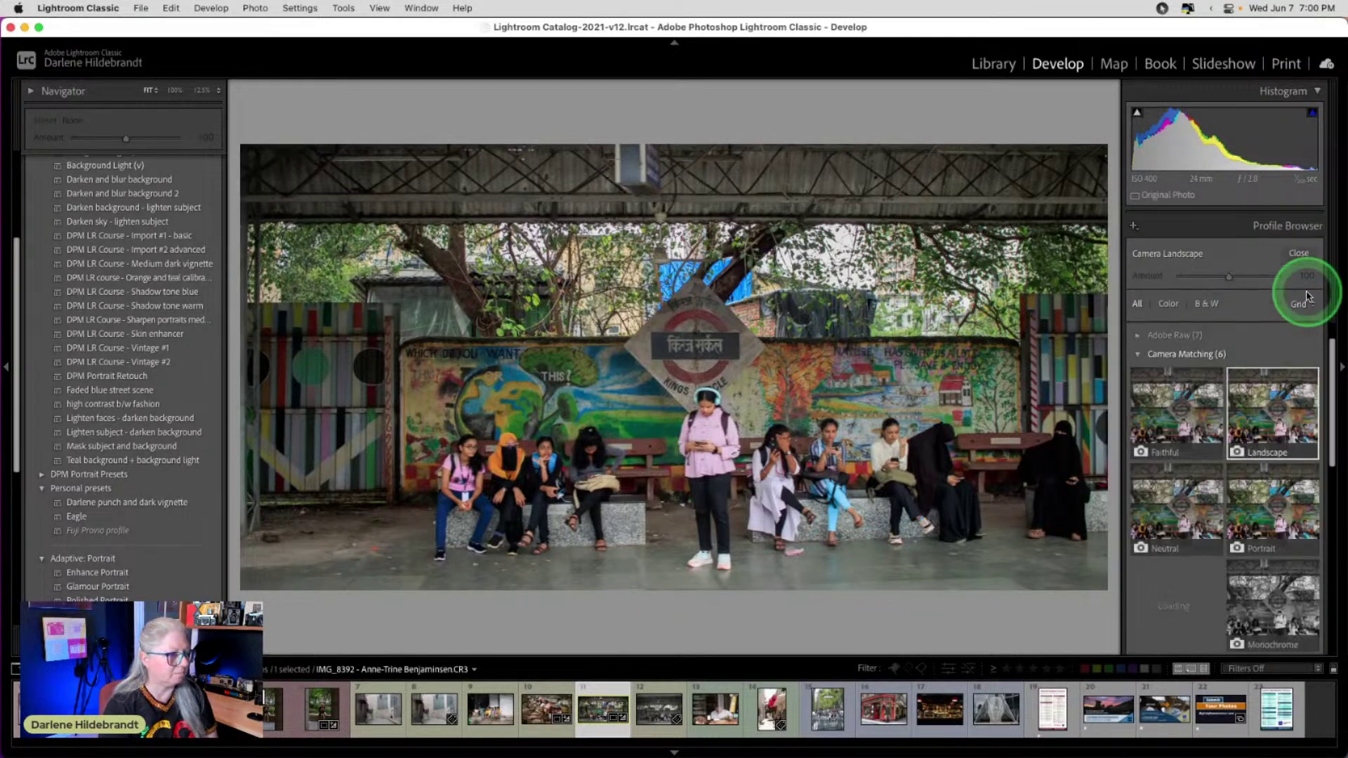
{"action": "left_click", "coordinate": [1136, 353]}
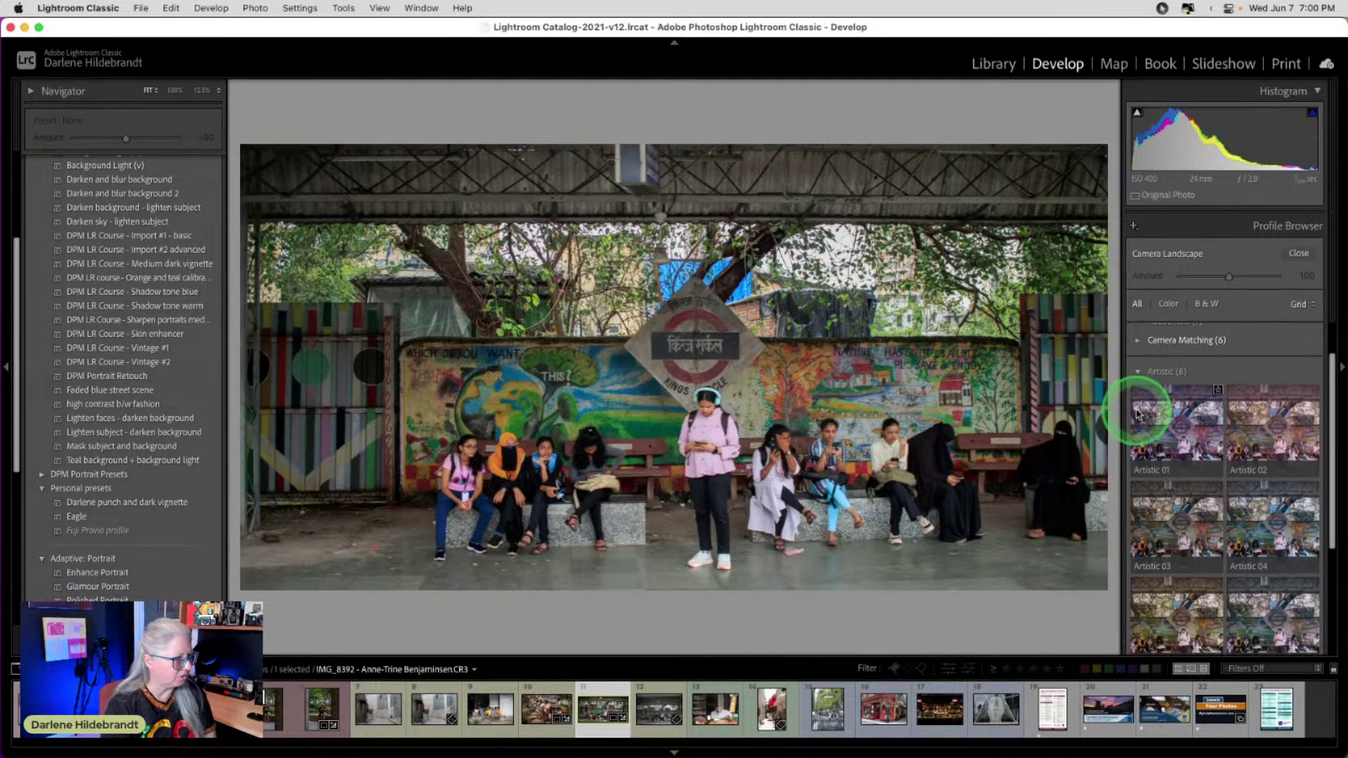
{"action": "left_click", "coordinate": [1179, 425]}
{"action": "left_click", "coordinate": [1260, 433]}
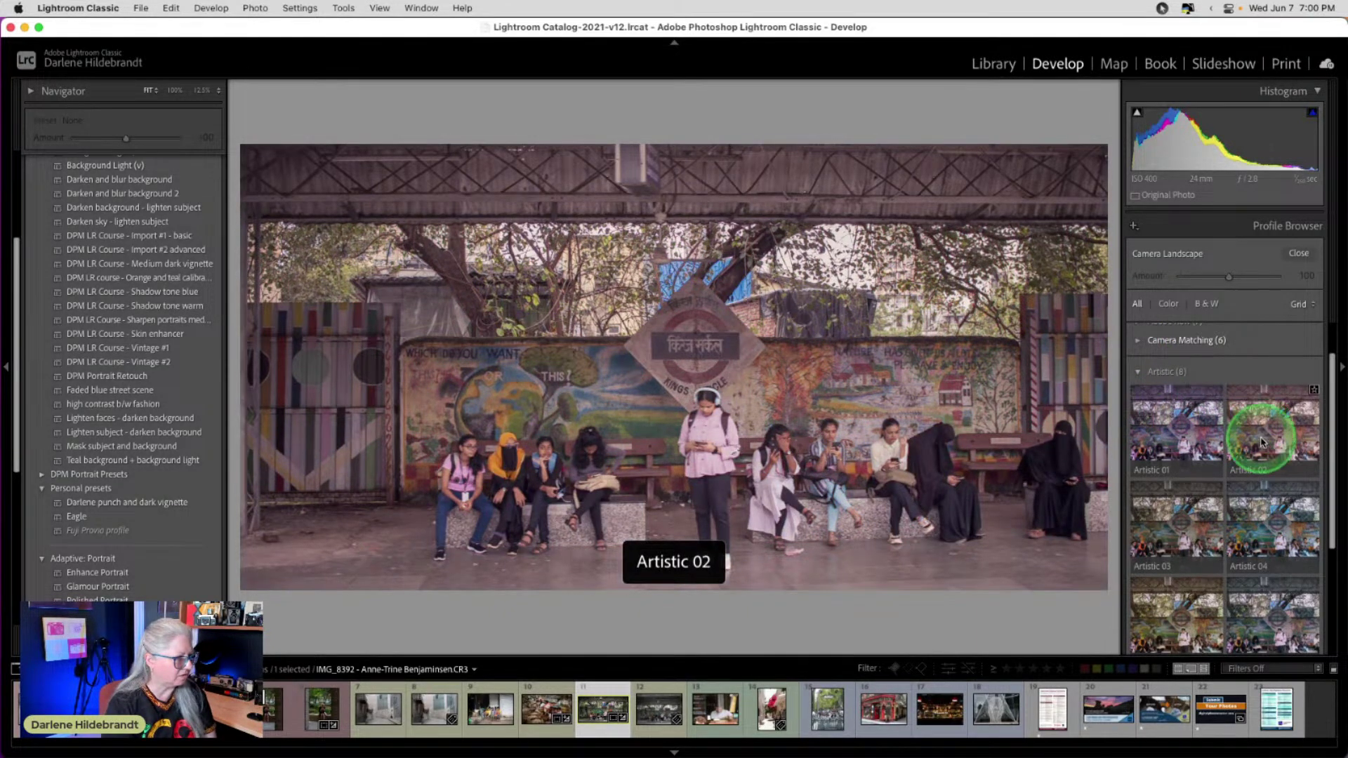
{"action": "left_click", "coordinate": [1269, 512]}
{"action": "left_click", "coordinate": [1202, 513]}
{"action": "scroll", "coordinate": [1201, 516], "scroll_direction": "down", "scroll_amount": 1}
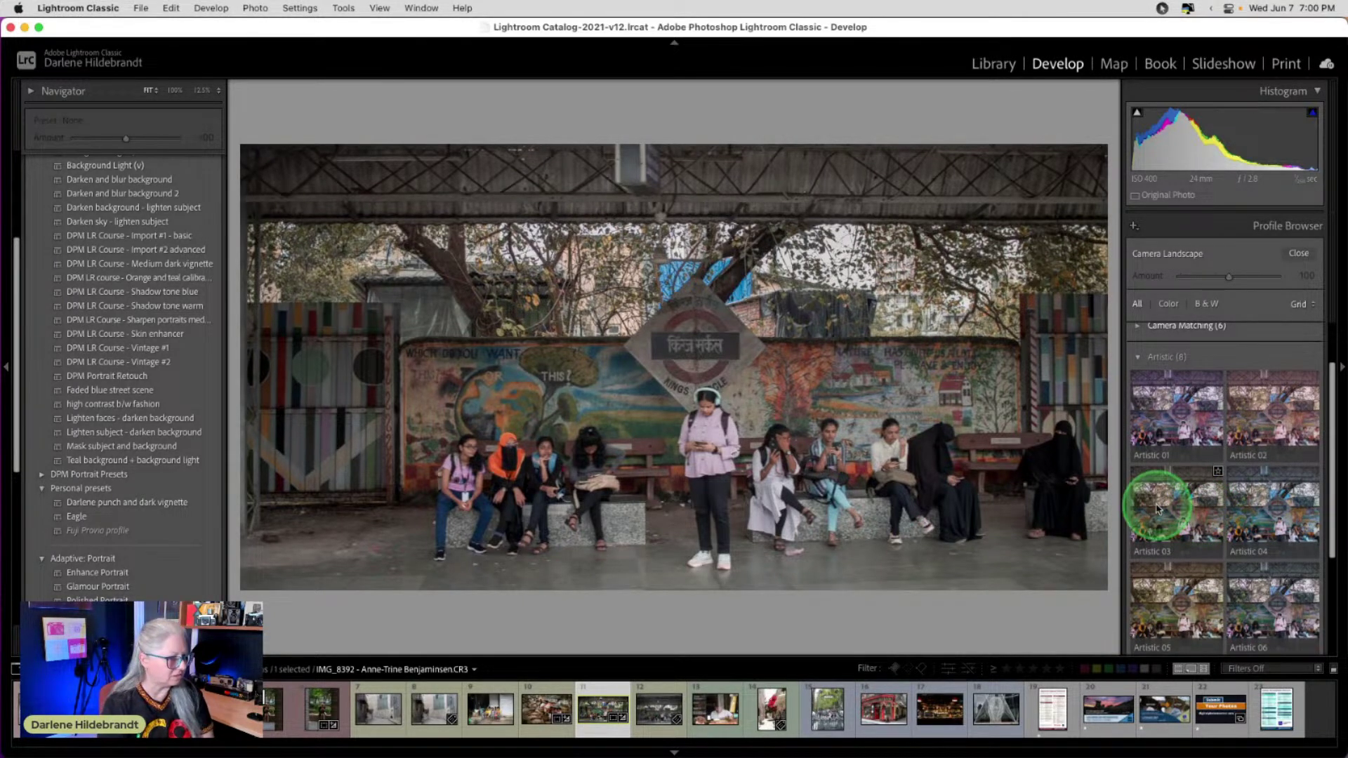
{"action": "left_click", "coordinate": [1176, 504]}
{"action": "scroll", "coordinate": [1176, 504], "scroll_direction": "down", "scroll_amount": 3}
{"action": "left_click", "coordinate": [1172, 502]}
{"action": "left_click", "coordinate": [1267, 516]}
{"action": "scroll", "coordinate": [1267, 519], "scroll_direction": "down", "scroll_amount": 3}
{"action": "left_click", "coordinate": [1261, 551]}
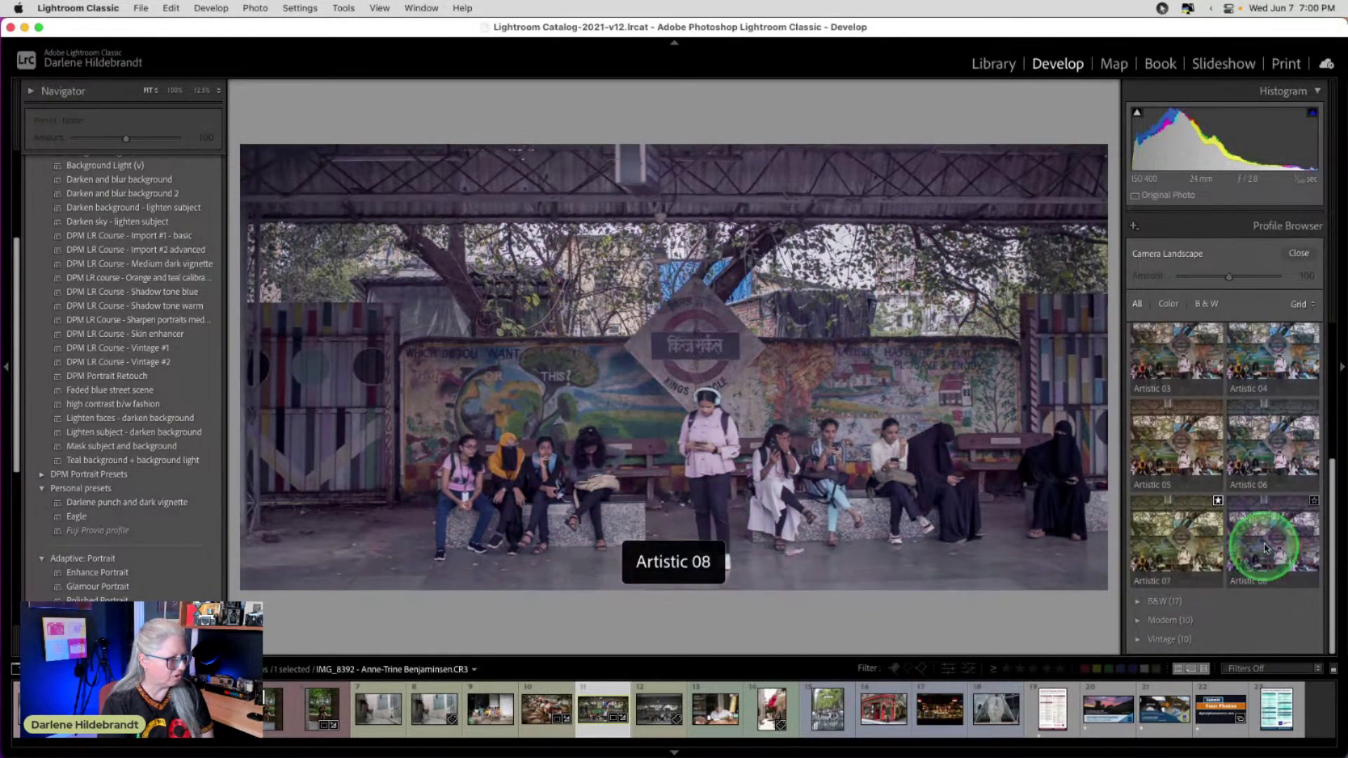
{"action": "left_click", "coordinate": [1180, 533]}
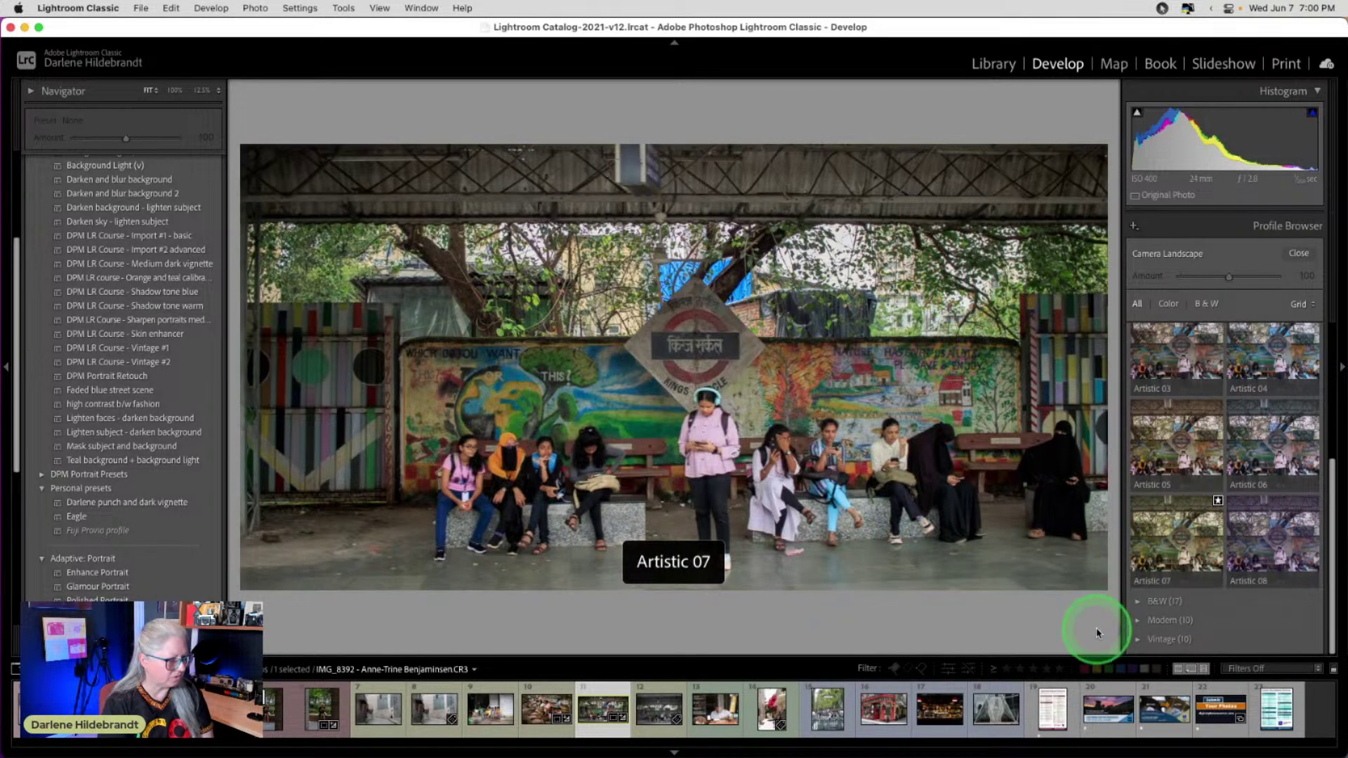
Preview the Vintage profiles from 01 to 10 on the platform photo.
{"action": "left_click", "coordinate": [1136, 638]}
{"action": "scroll", "coordinate": [1169, 484], "scroll_direction": "down", "scroll_amount": 10}
{"action": "left_click", "coordinate": [1164, 429]}
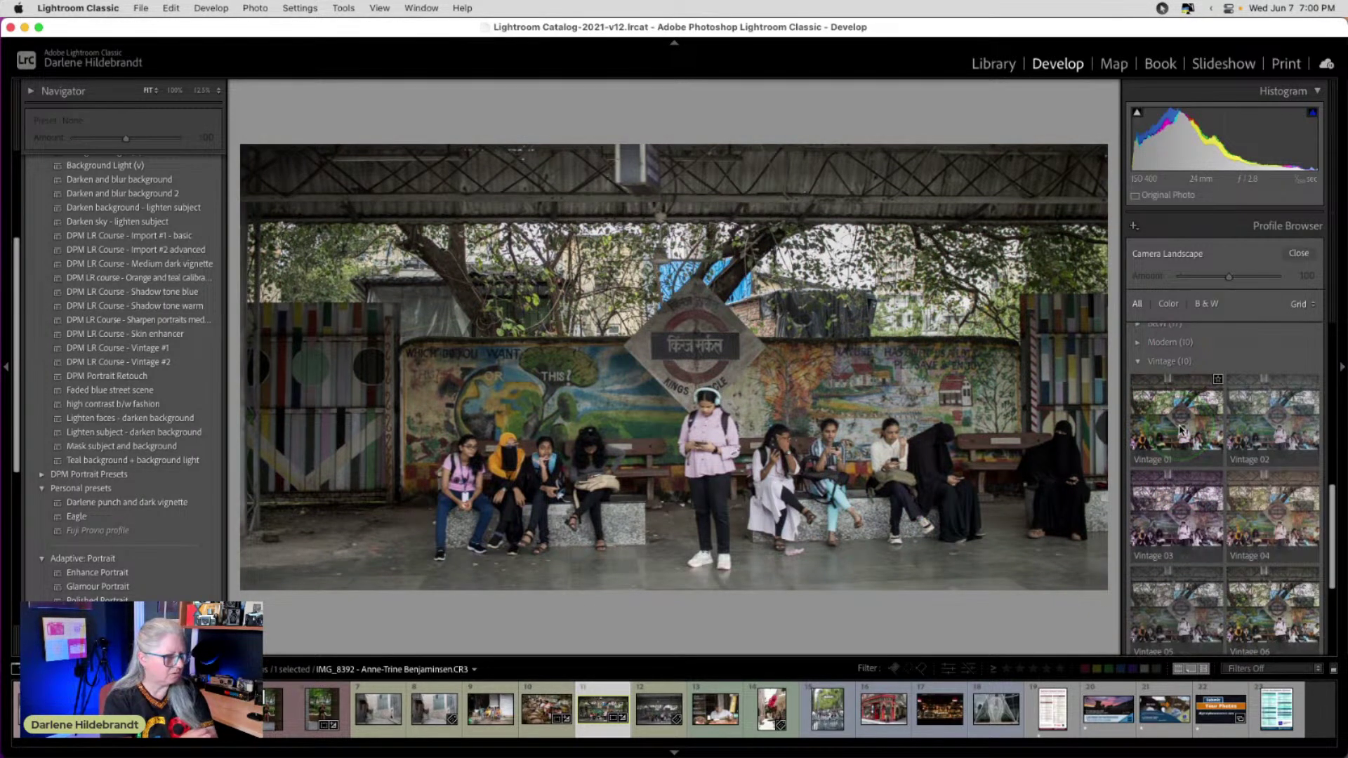
{"action": "left_click", "coordinate": [1263, 429]}
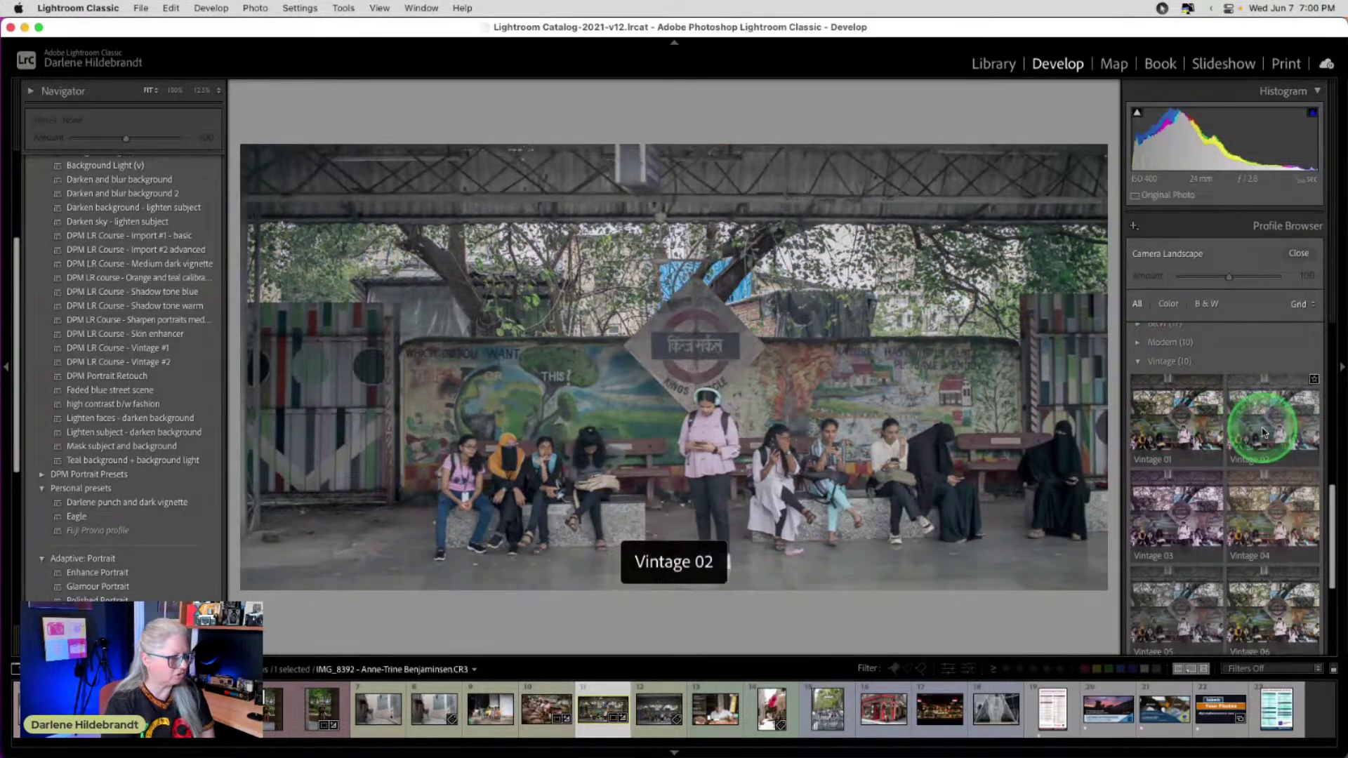
{"action": "left_click", "coordinate": [1273, 516]}
{"action": "left_click", "coordinate": [1178, 522]}
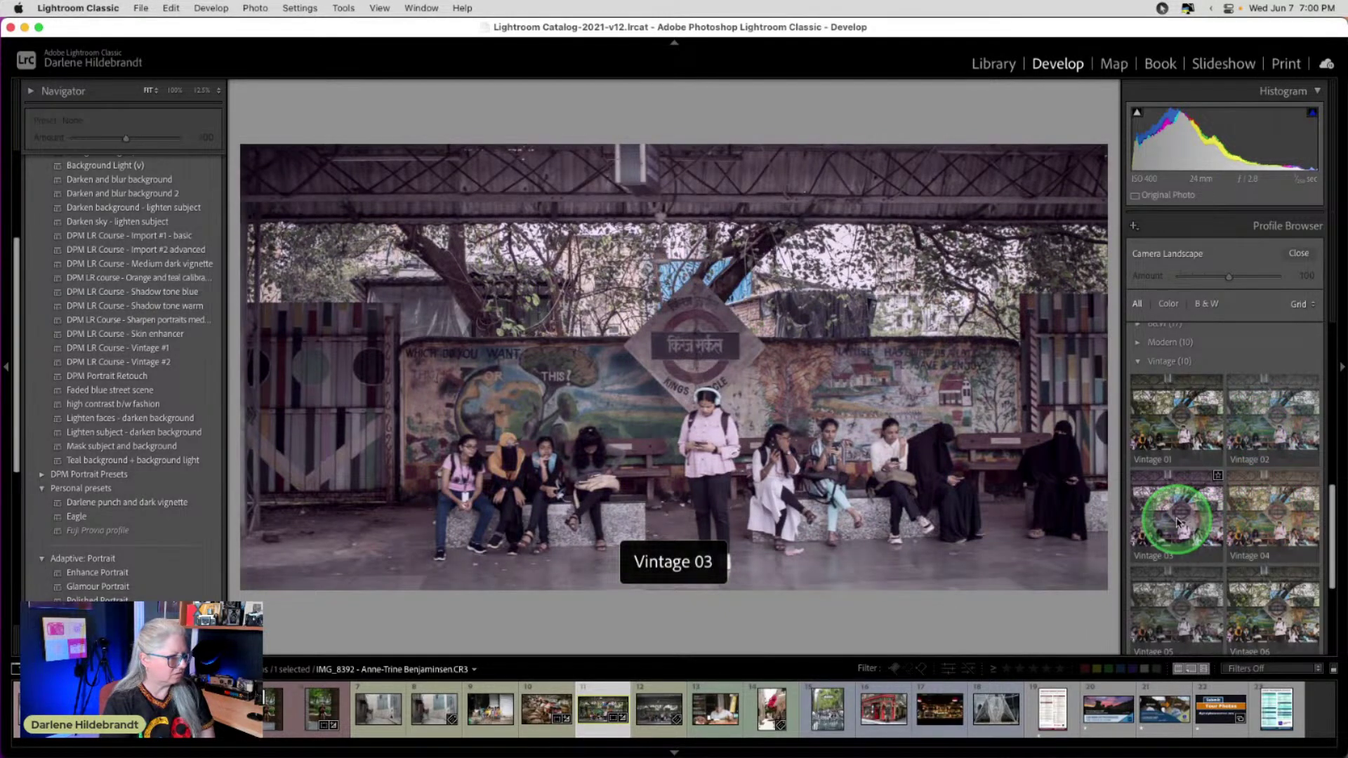
{"action": "scroll", "coordinate": [1178, 521], "scroll_direction": "down", "scroll_amount": 1}
{"action": "left_click", "coordinate": [1174, 475]}
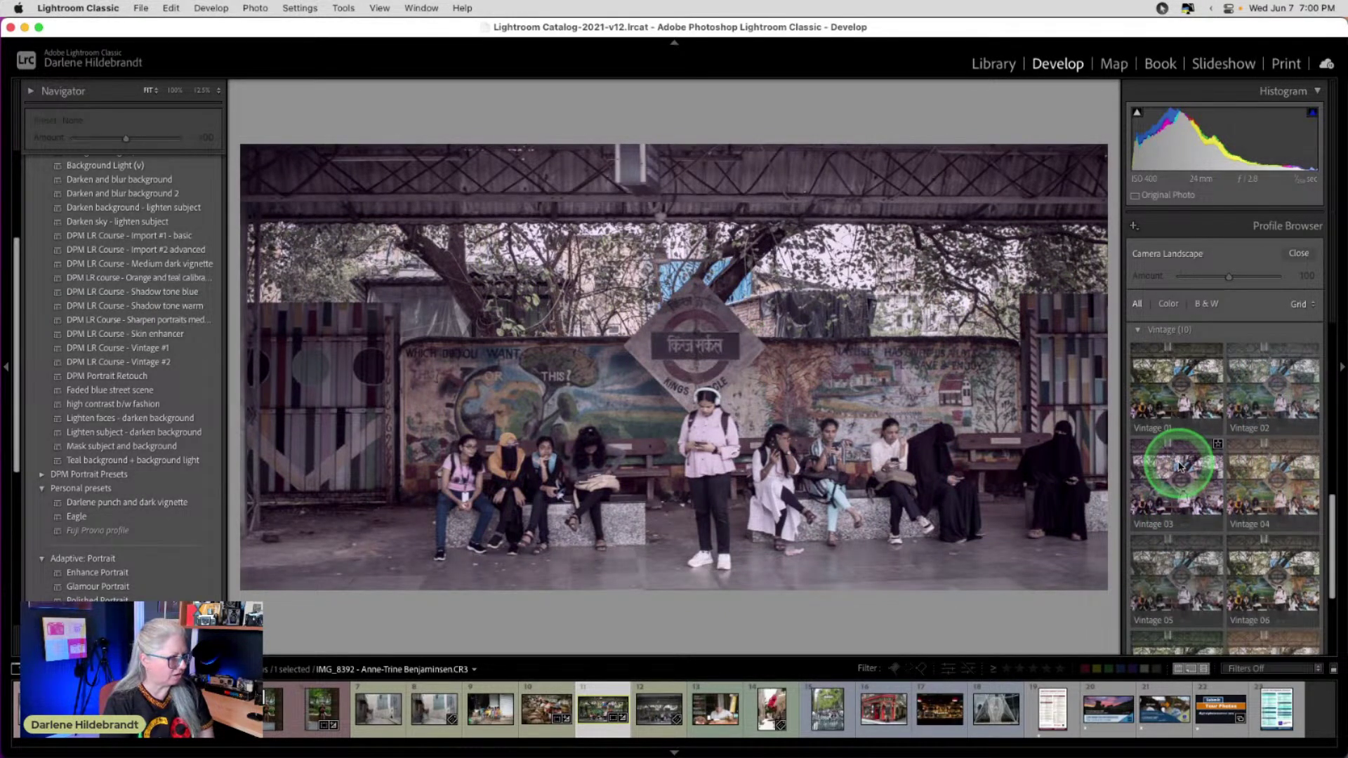
{"action": "scroll", "coordinate": [1179, 467], "scroll_direction": "down", "scroll_amount": 1}
{"action": "left_click", "coordinate": [1179, 544]}
{"action": "left_click", "coordinate": [1274, 545]}
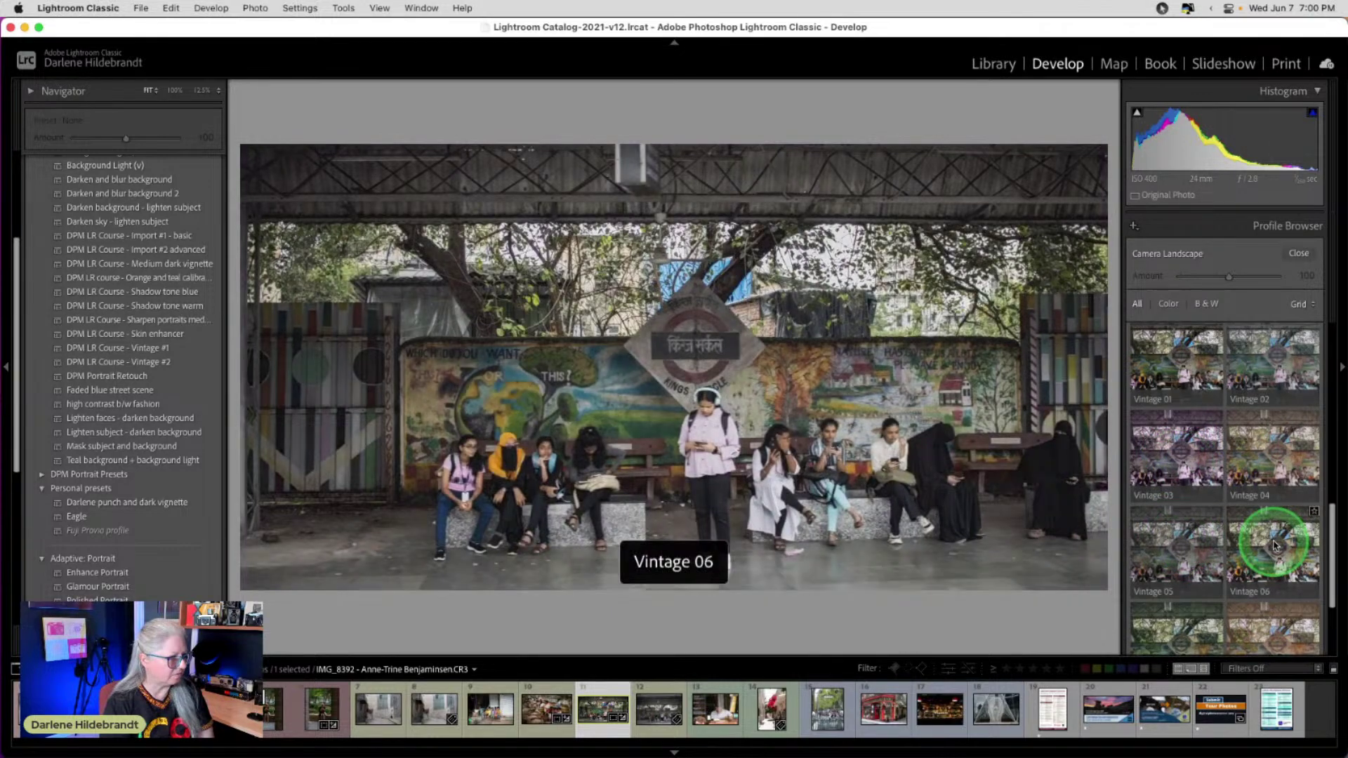
{"action": "scroll", "coordinate": [1275, 545], "scroll_direction": "down", "scroll_amount": 1}
{"action": "left_click", "coordinate": [1266, 605]}
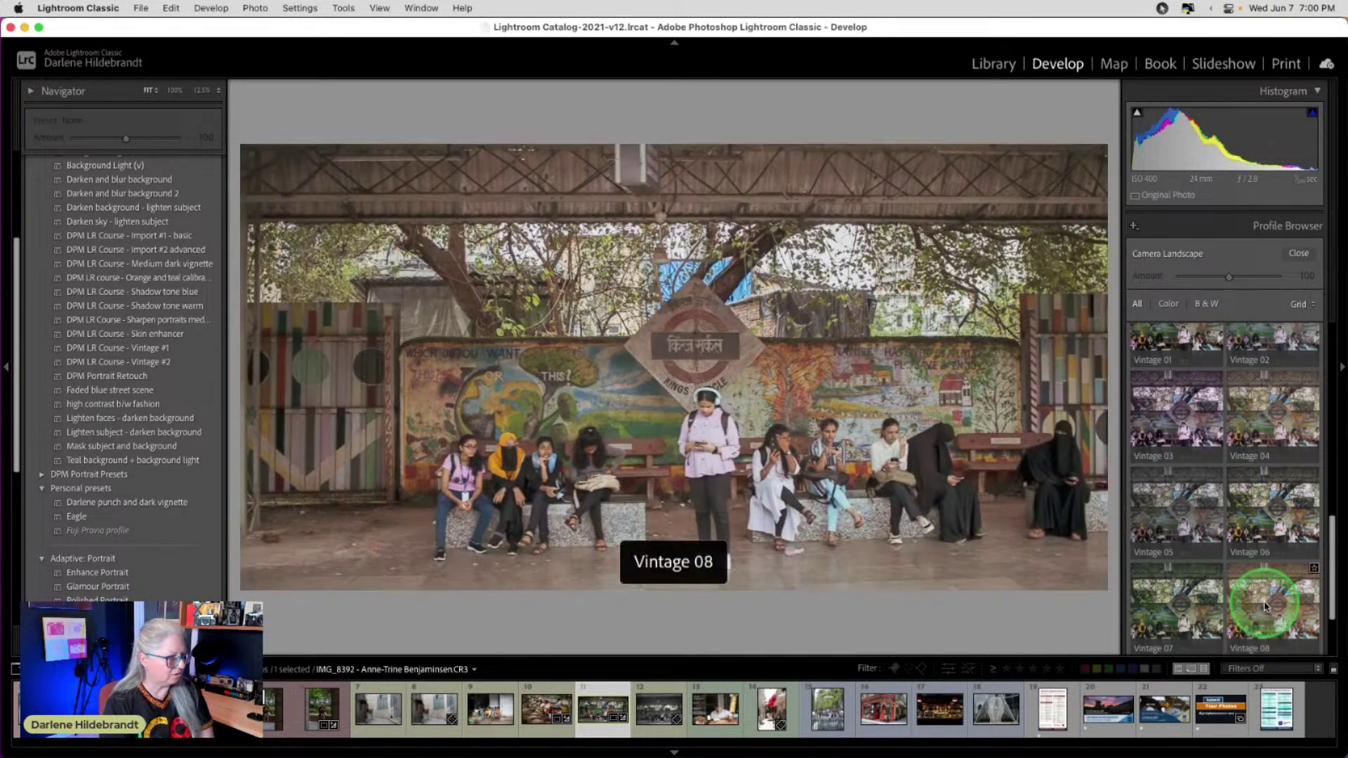
{"action": "left_click", "coordinate": [1178, 600]}
{"action": "scroll", "coordinate": [1179, 598], "scroll_direction": "down", "scroll_amount": 2}
{"action": "left_click", "coordinate": [1179, 598]}
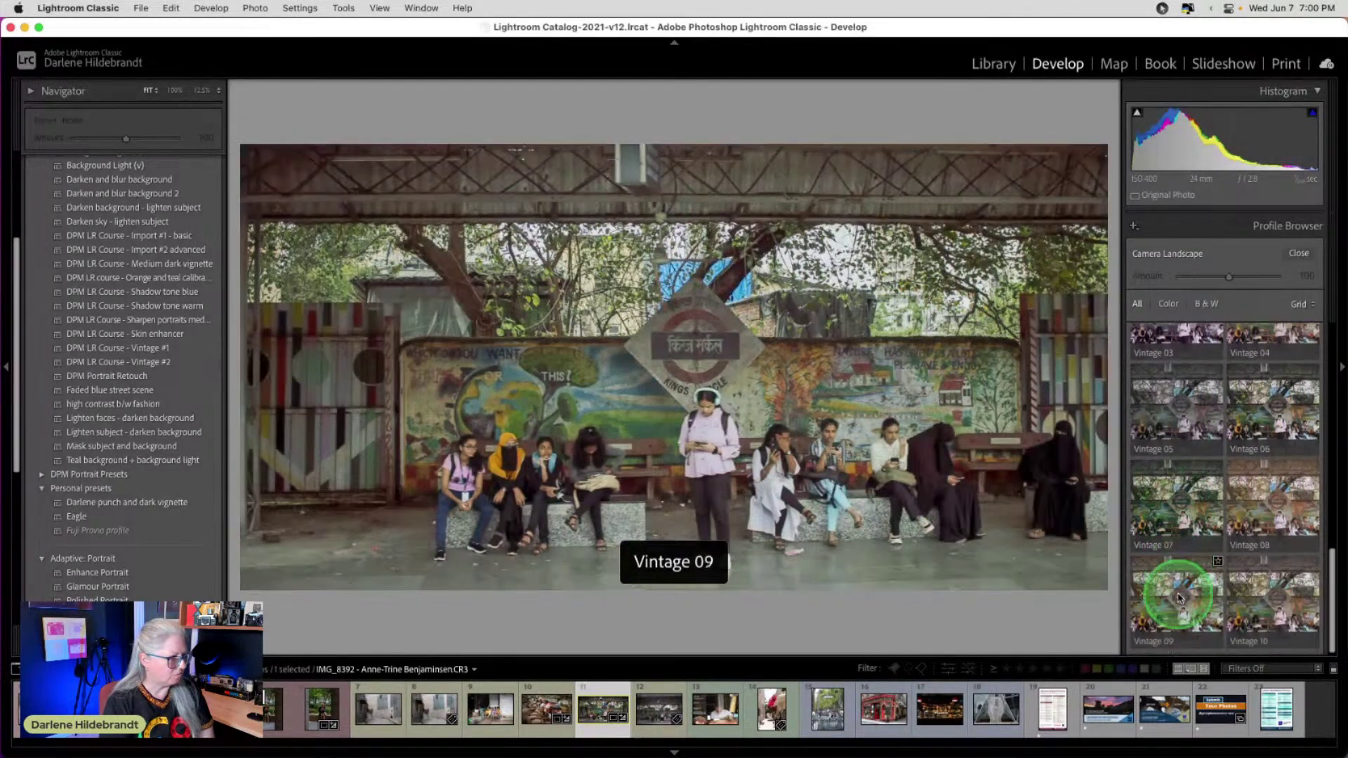
{"action": "left_click", "coordinate": [1268, 602]}
{"action": "left_click", "coordinate": [1180, 603]}
{"action": "scroll", "coordinate": [1178, 534], "scroll_direction": "down", "scroll_amount": 1}
{"action": "left_click", "coordinate": [1178, 504]}
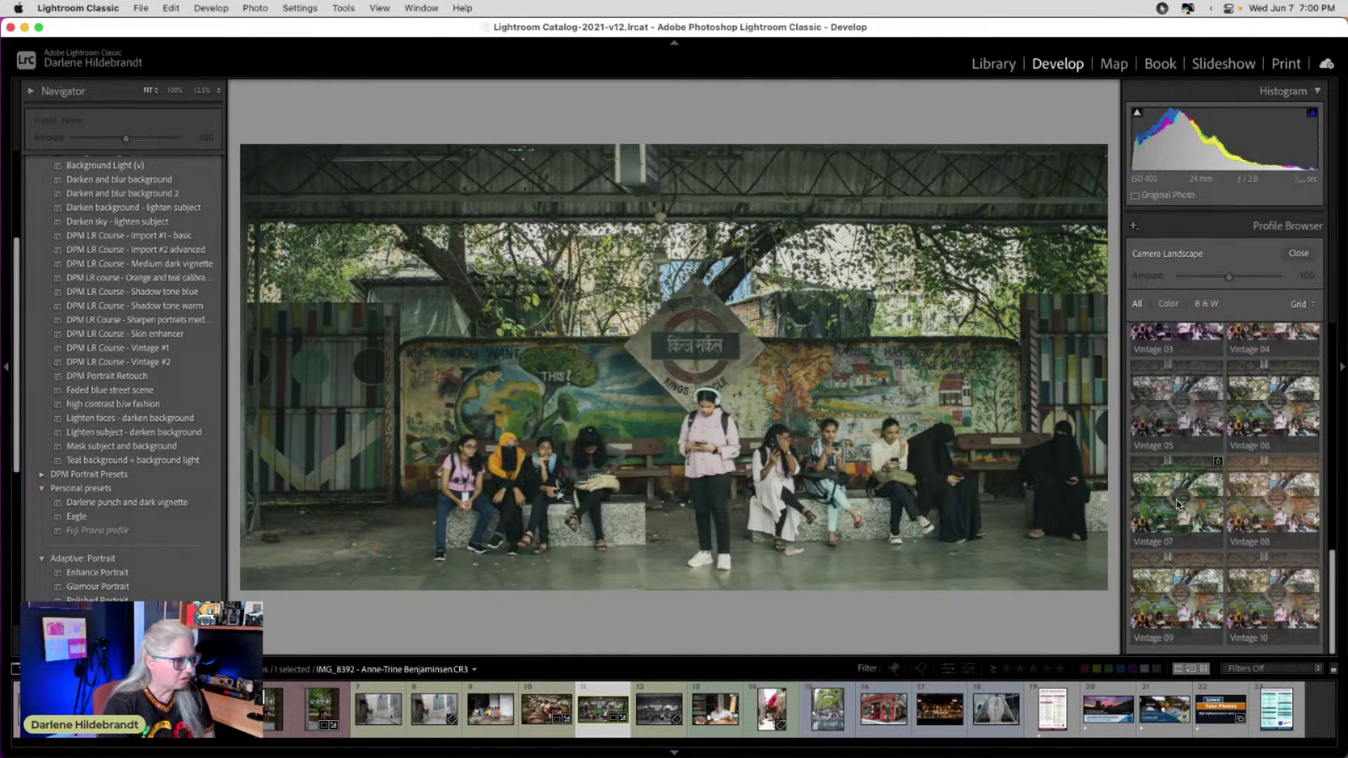
Apply the Vintage 03 profile at Amount 84, and set Texture to +11 and Clarity to +24.
{"action": "scroll", "coordinate": [1169, 485], "scroll_direction": "up", "scroll_amount": 1}
{"action": "left_click", "coordinate": [1164, 446]}
{"action": "left_click", "coordinate": [1180, 371]}
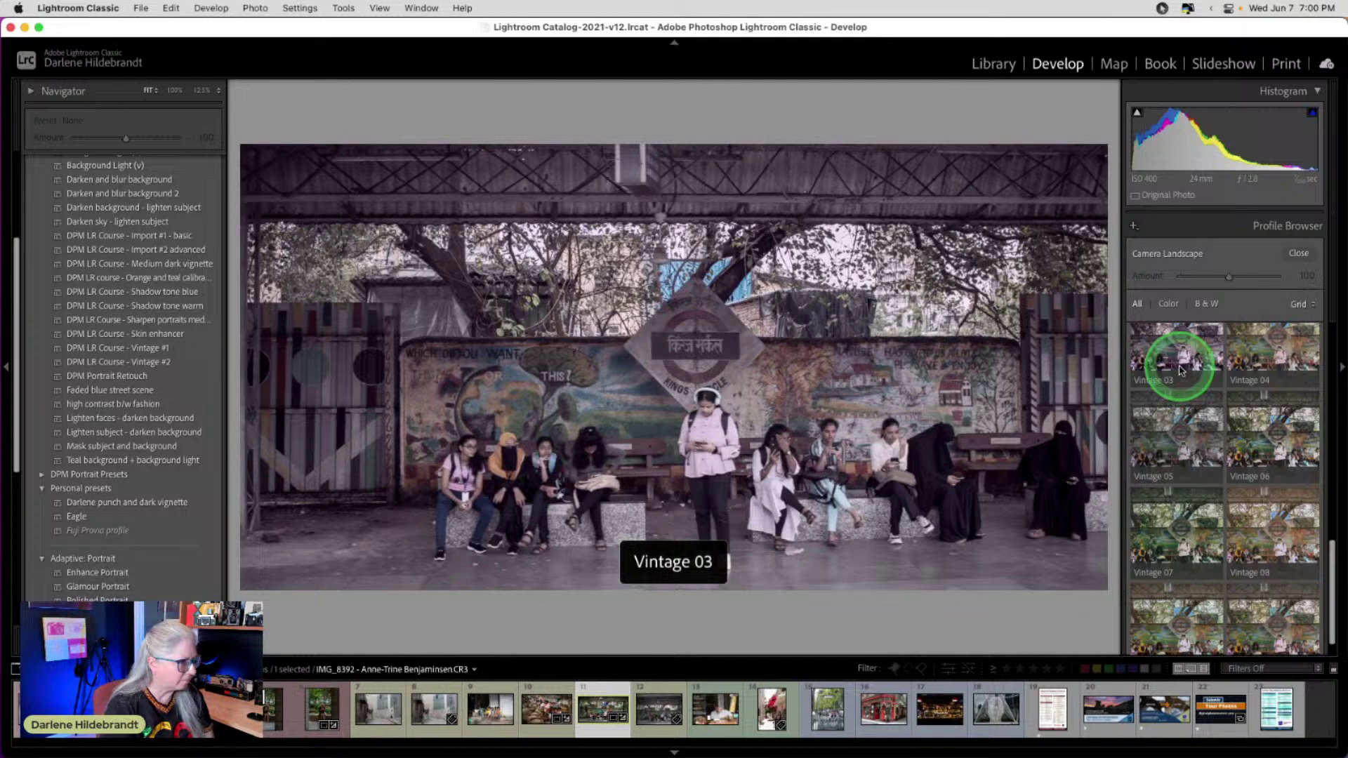
{"action": "left_click", "coordinate": [1172, 351]}
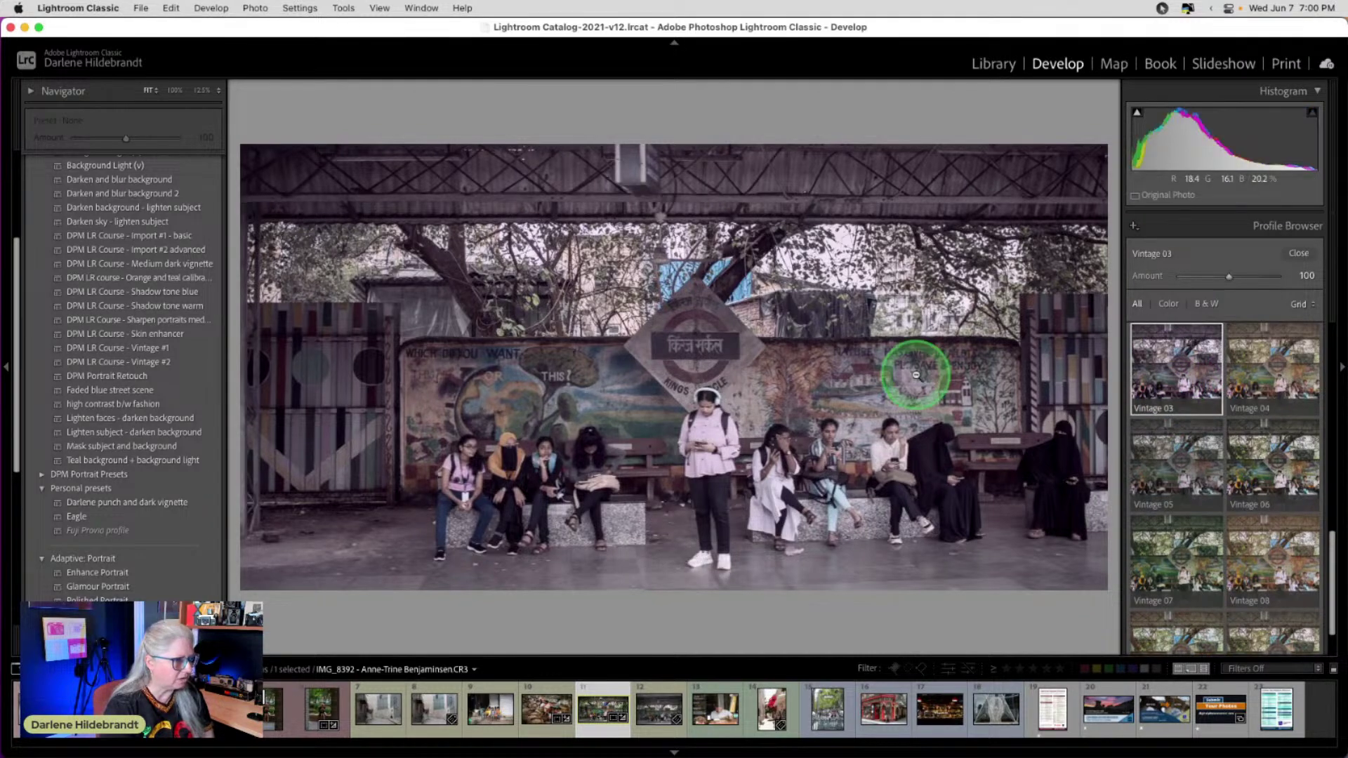
{"action": "left_click_drag", "start_coordinate": [1228, 277], "coordinate": [1222, 278]}
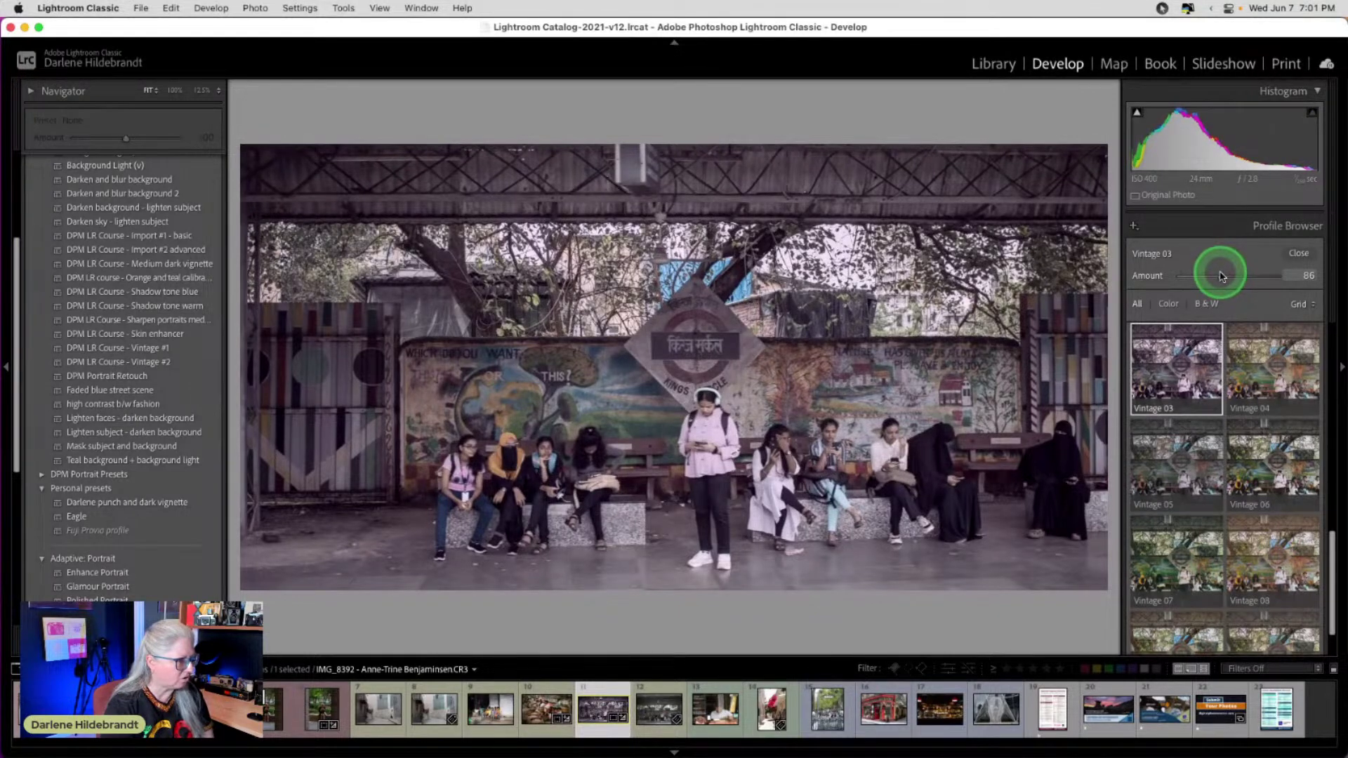
{"action": "left_click", "coordinate": [1293, 254]}
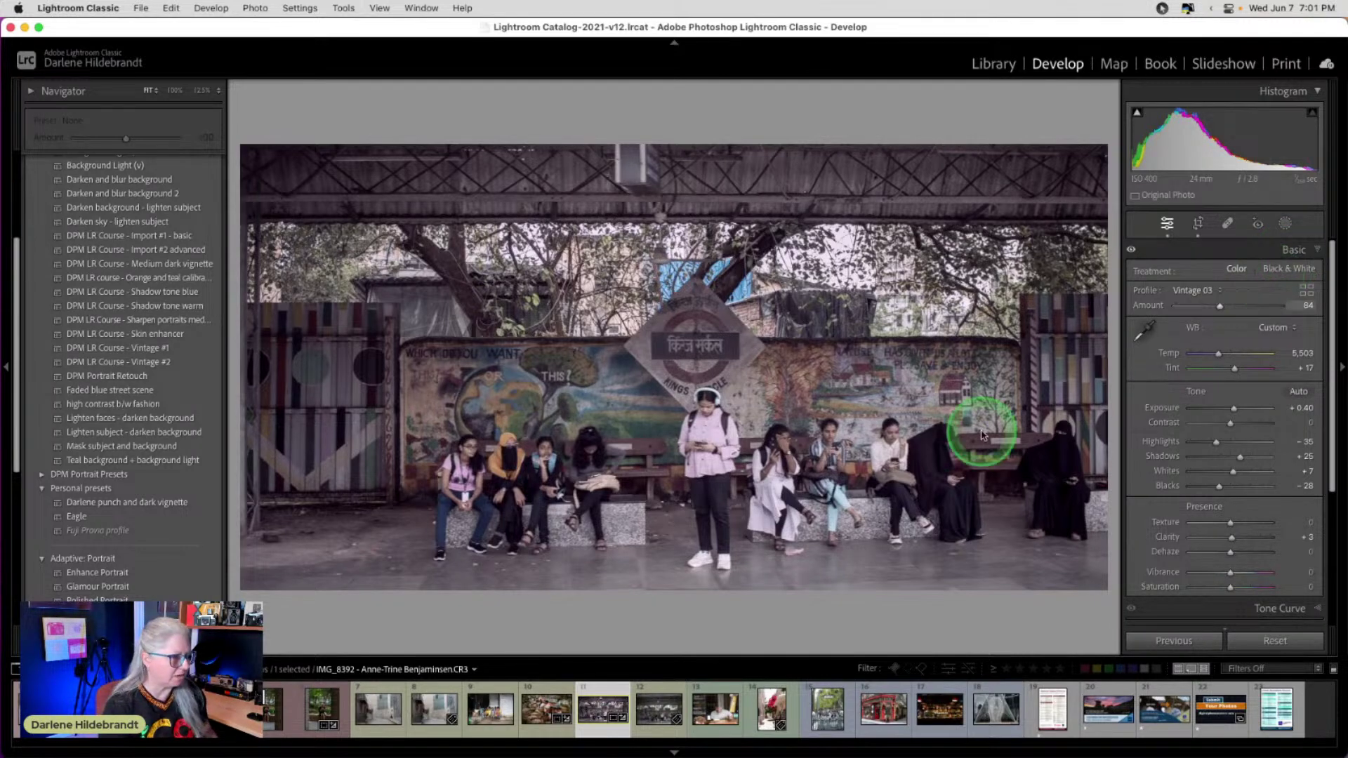
{"action": "mouse_move", "coordinate": [1244, 544]}
{"action": "left_mouse_down"}
{"action": "mouse_move", "coordinate": [1226, 541]}
{"action": "mouse_move", "coordinate": [1239, 540]}
{"action": "mouse_move", "coordinate": [1234, 524]}
{"action": "left_mouse_up"}
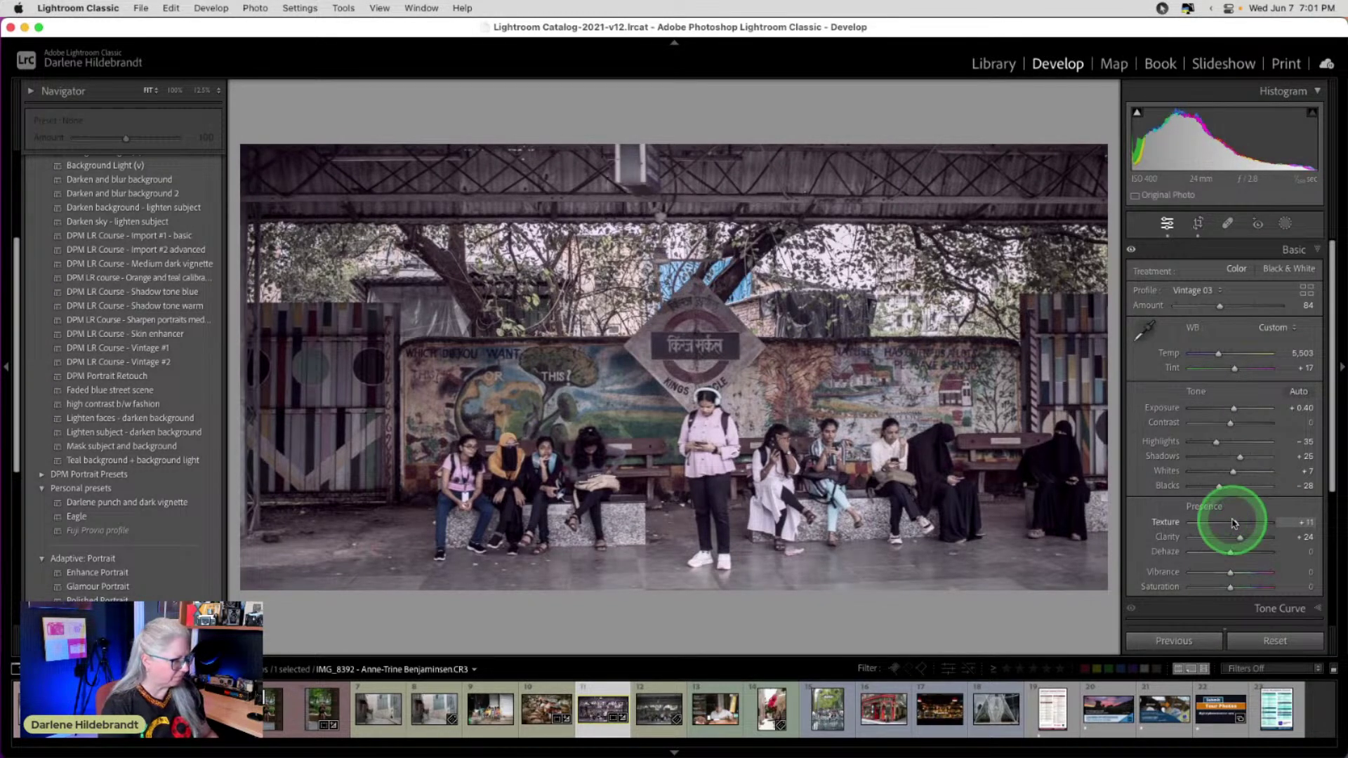
Lift the tone curve's black point to Output 19 and pull a midtone point slightly below the diagonal.
{"action": "scroll", "coordinate": [1235, 523], "scroll_direction": "down", "scroll_amount": 5}
{"action": "left_click", "coordinate": [1243, 457]}
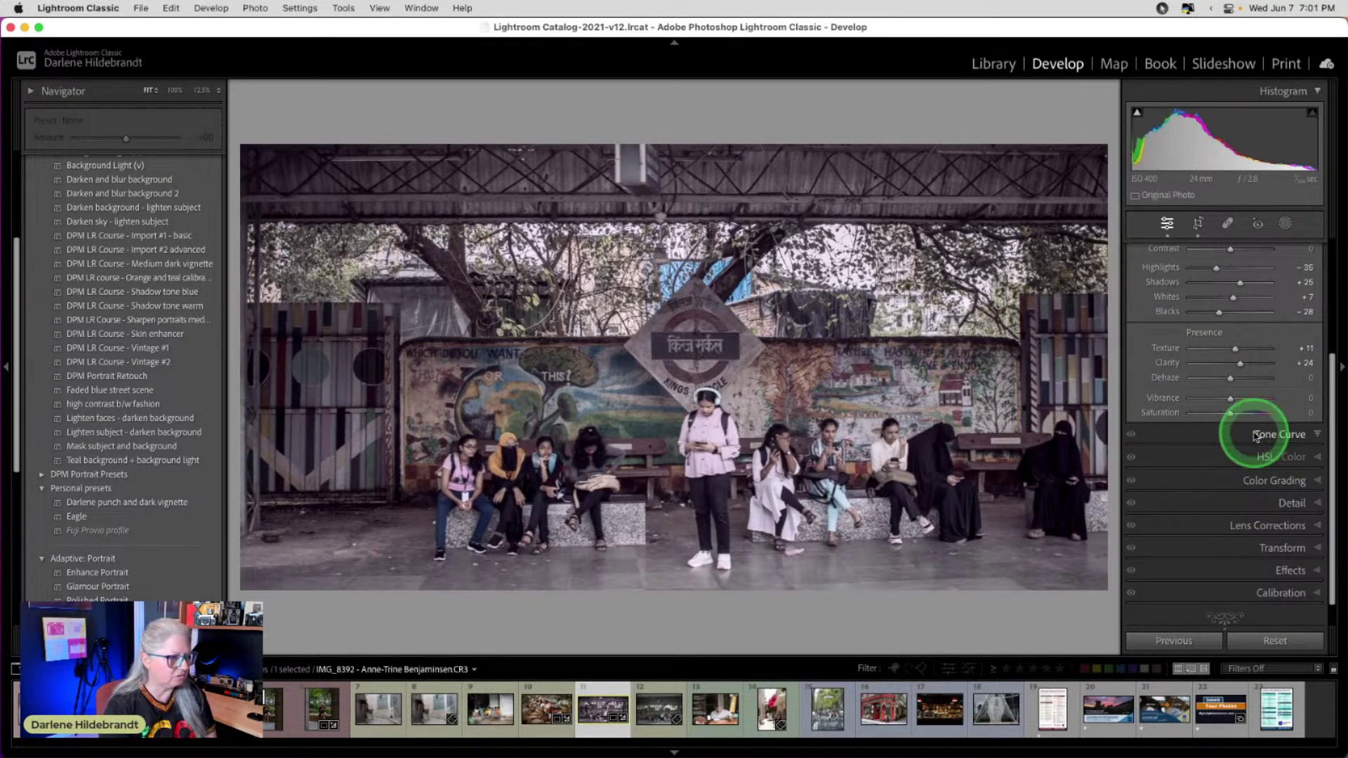
{"action": "scroll", "coordinate": [1156, 477], "scroll_direction": "up", "scroll_amount": 3}
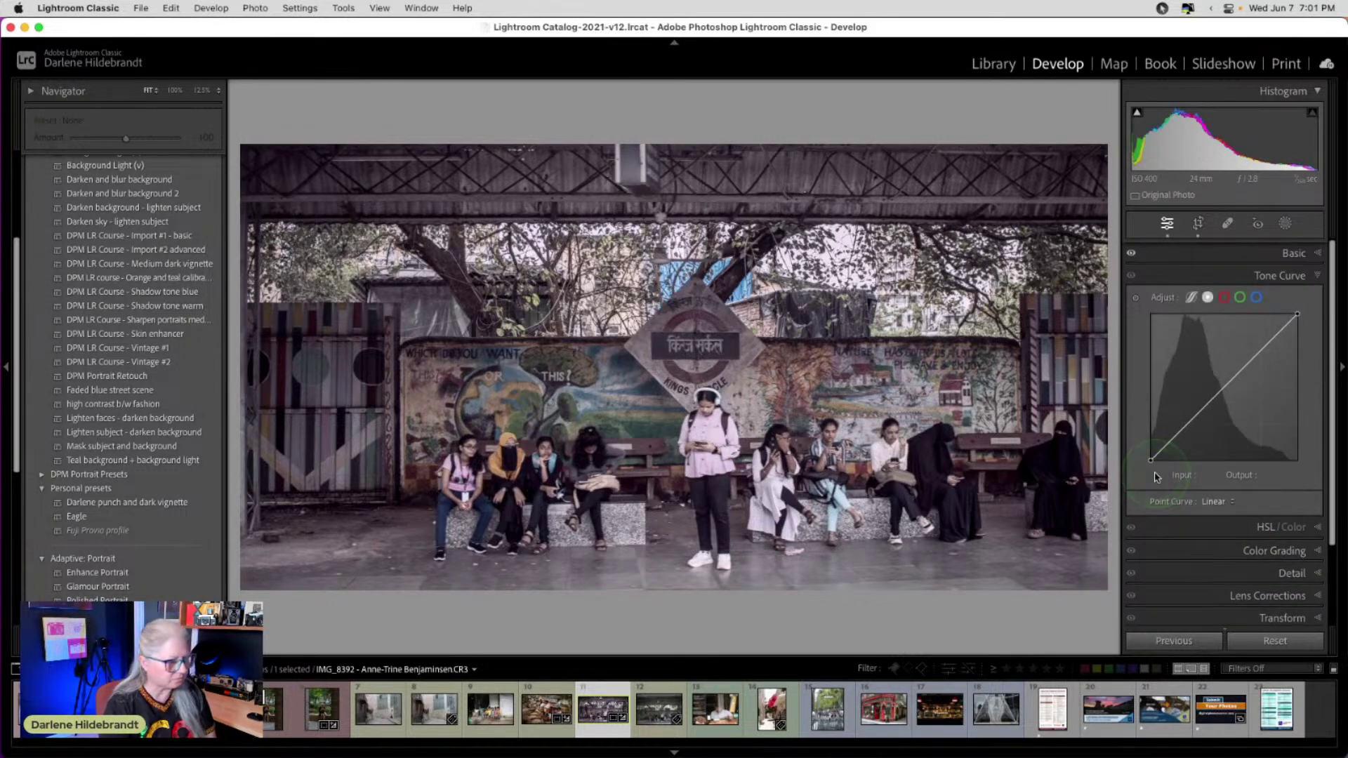
{"action": "mouse_move", "coordinate": [1148, 456]}
{"action": "left_mouse_down"}
{"action": "mouse_move", "coordinate": [1138, 426]}
{"action": "mouse_move", "coordinate": [1129, 451]}
{"action": "left_mouse_up"}
{"action": "left_click_drag", "start_coordinate": [1210, 390], "coordinate": [1215, 396]}
{"action": "left_click_drag", "start_coordinate": [1149, 447], "coordinate": [1149, 444]}
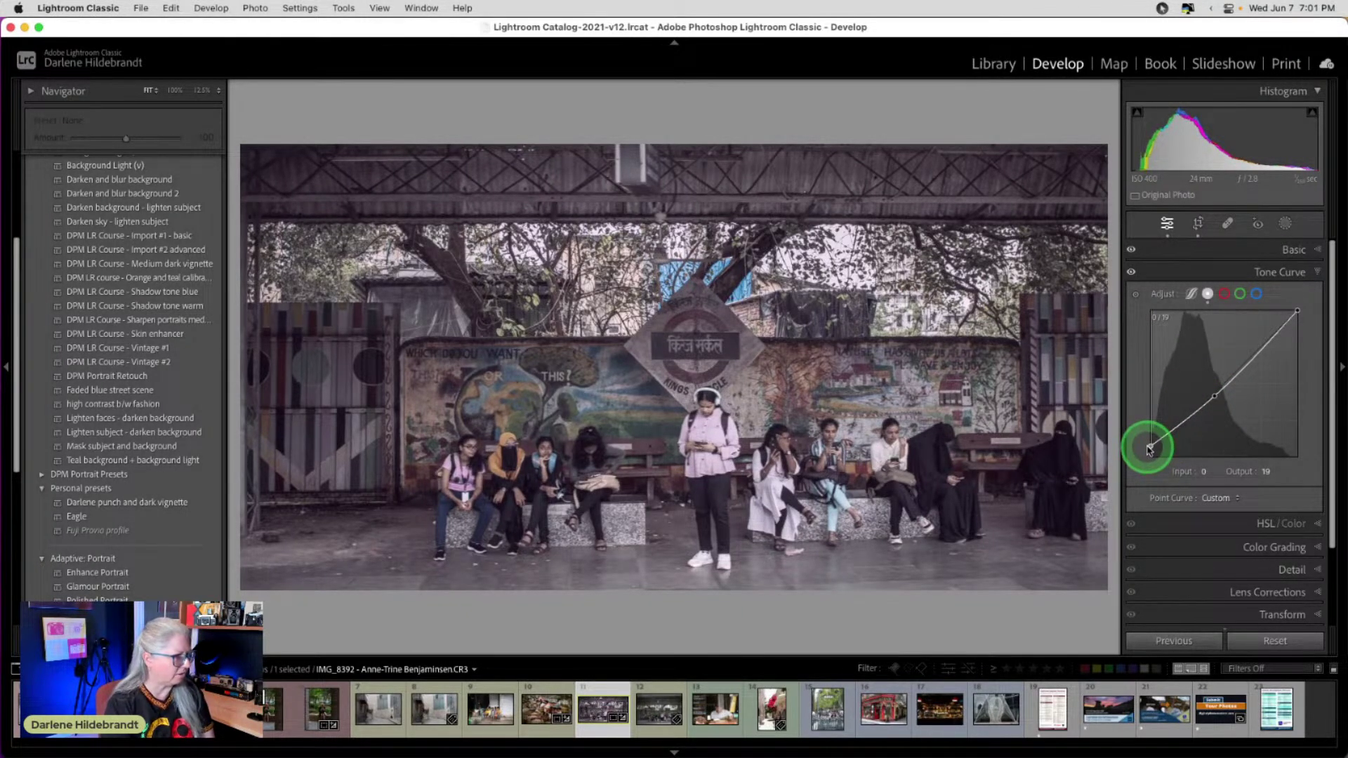
Apply the favorite preset Edge darken medium and compare the photo with its unedited version.
{"action": "scroll", "coordinate": [200, 261], "scroll_direction": "up", "scroll_amount": 3}
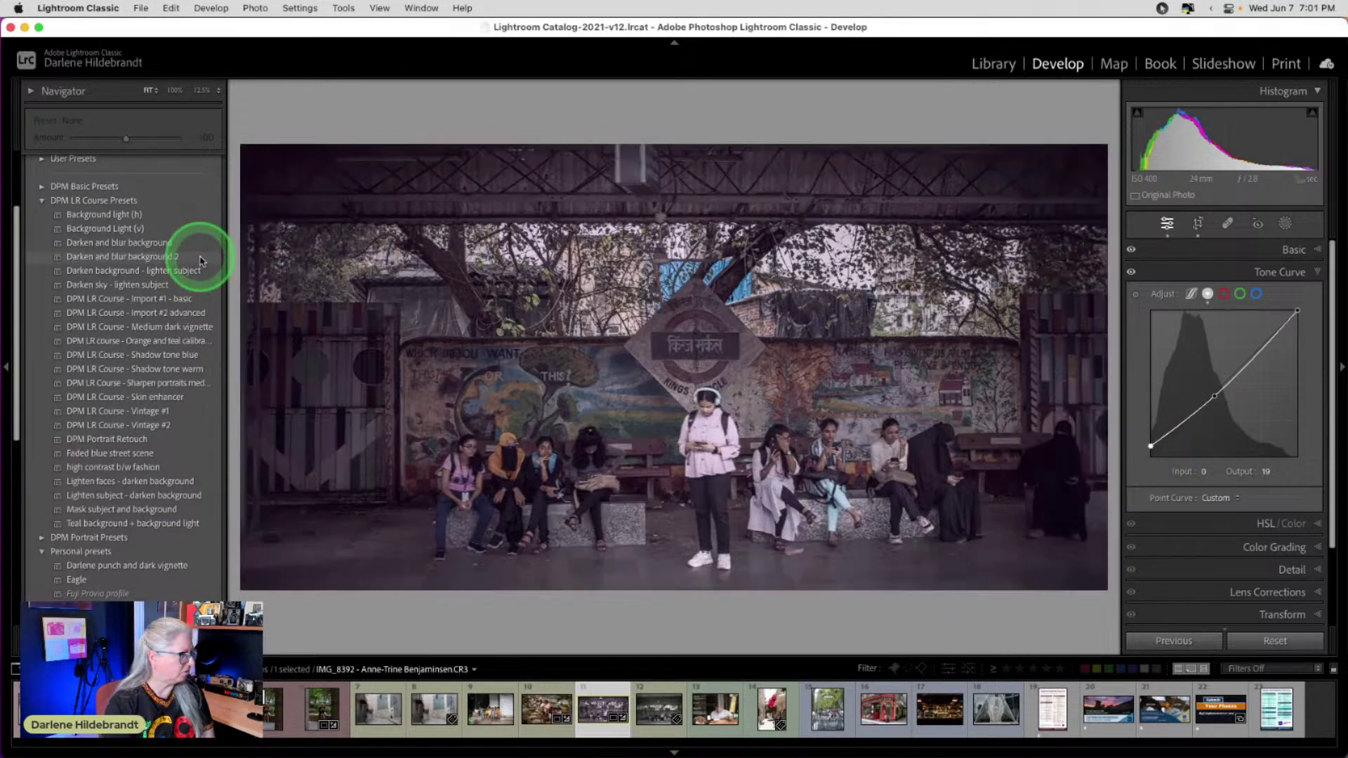
{"action": "scroll", "coordinate": [63, 186], "scroll_direction": "up", "scroll_amount": 5}
{"action": "left_click", "coordinate": [90, 197]}
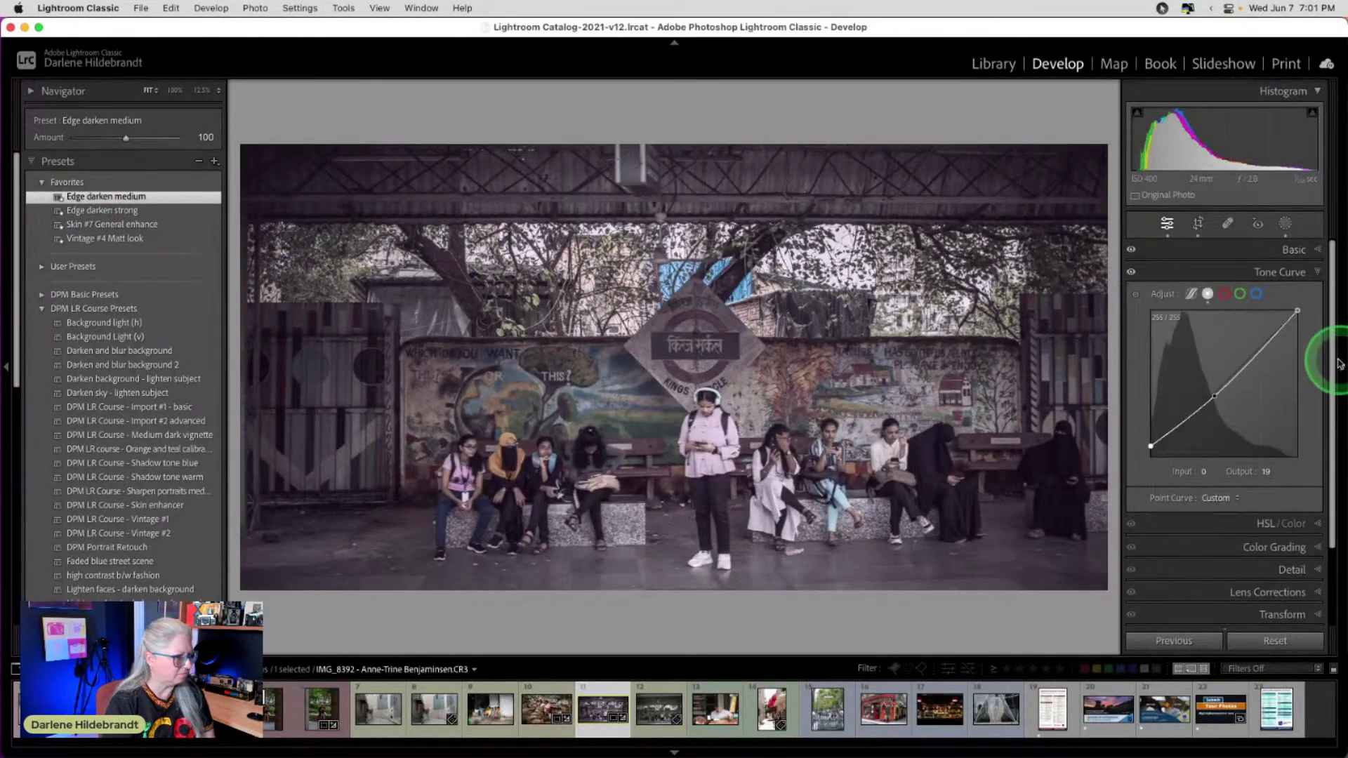
{"action": "left_click", "coordinate": [1281, 274]}
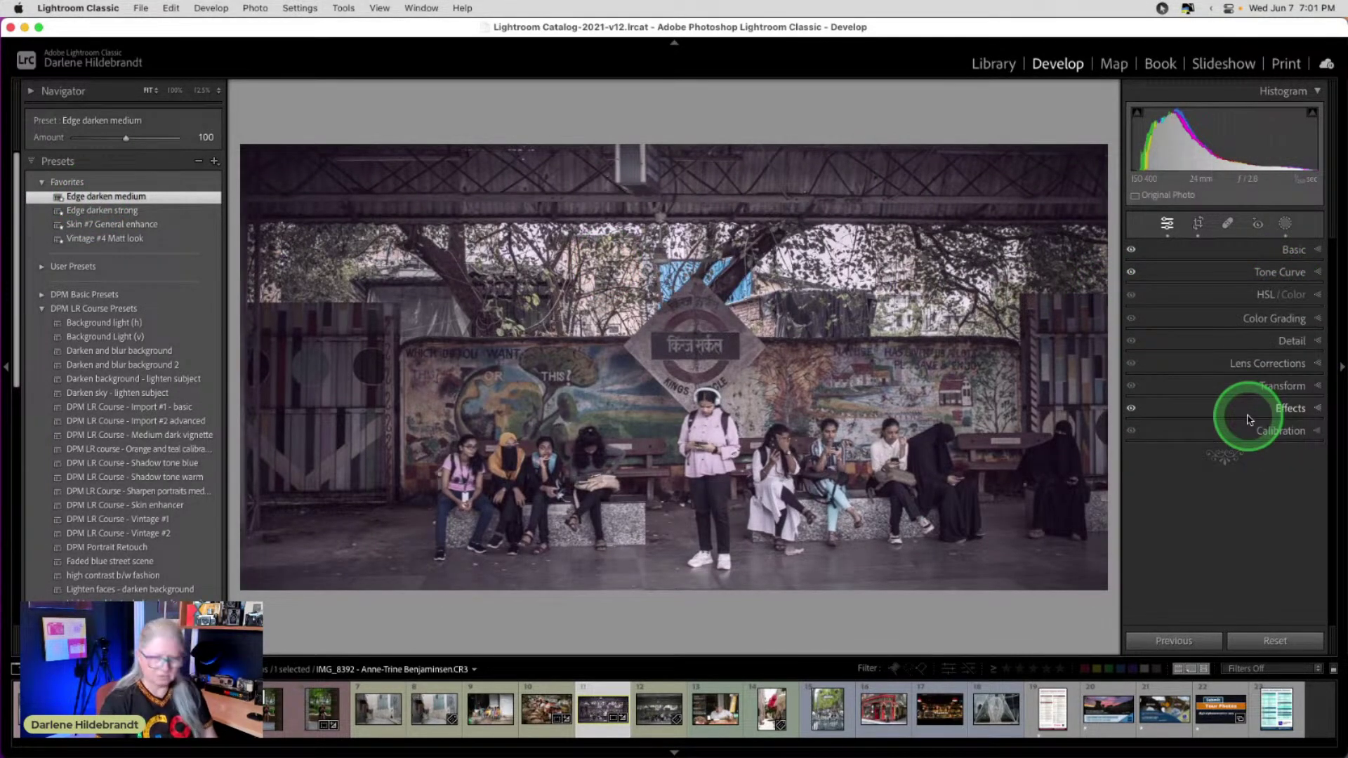
{"action": "key", "text": "backslash"}
{"action": "key", "text": "backslash"}
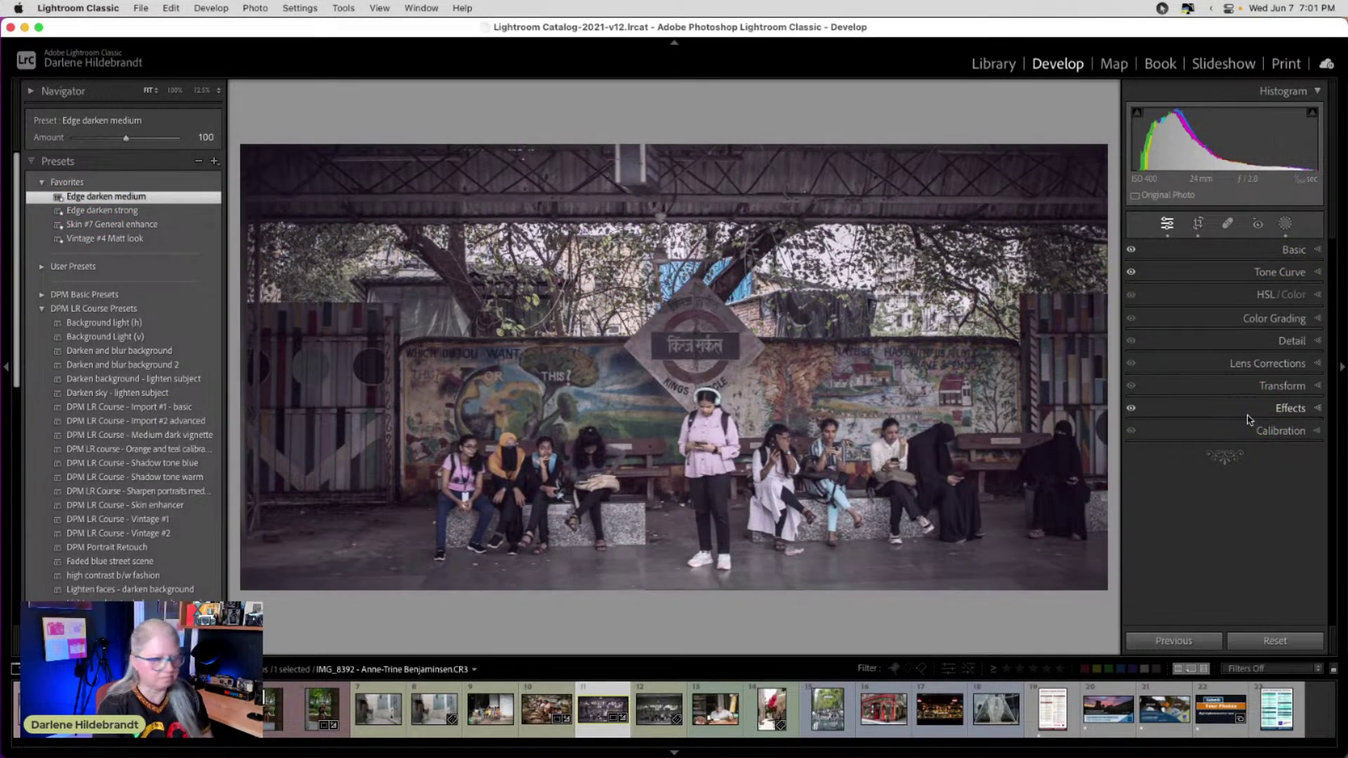
Raise the photo's Exposure to +0.65 and compare the result with the before view.
{"action": "left_click", "coordinate": [1291, 249]}
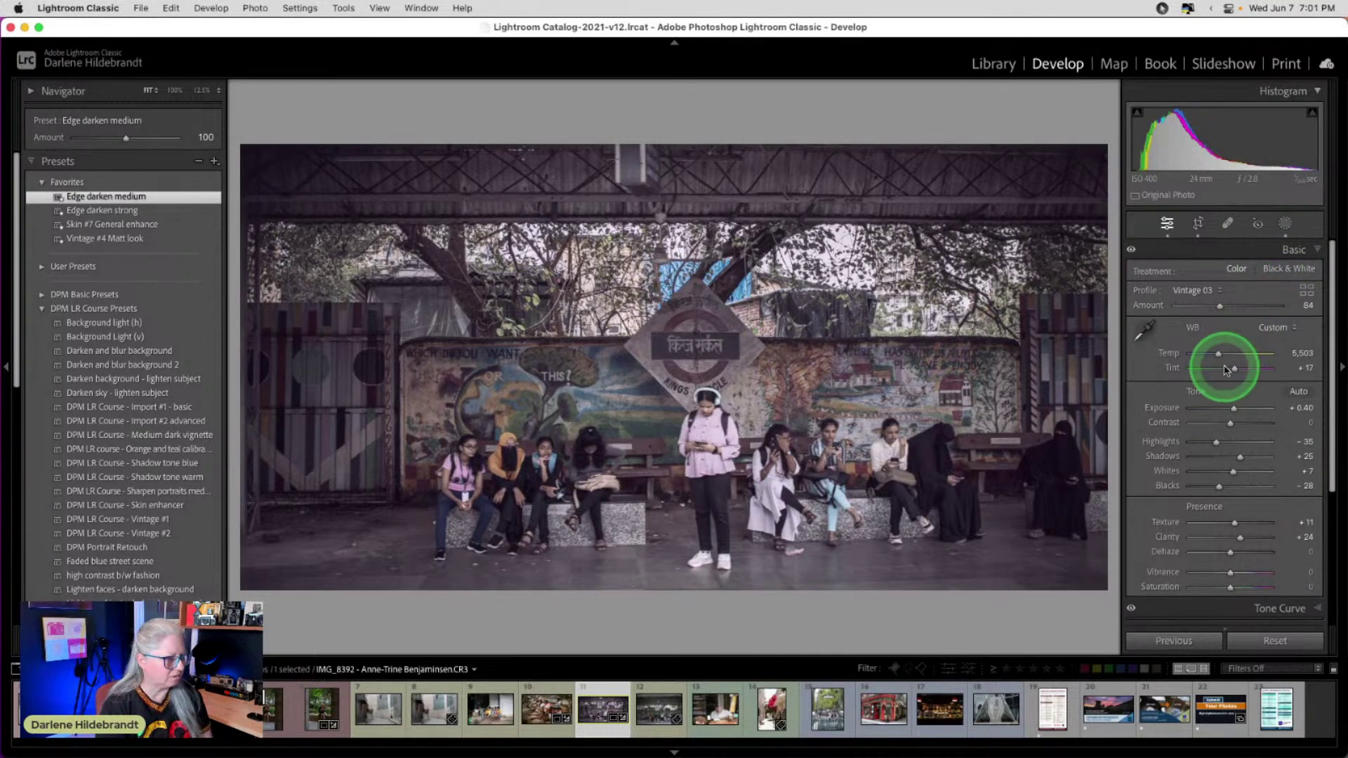
{"action": "left_click_drag", "start_coordinate": [1227, 407], "coordinate": [1234, 410]}
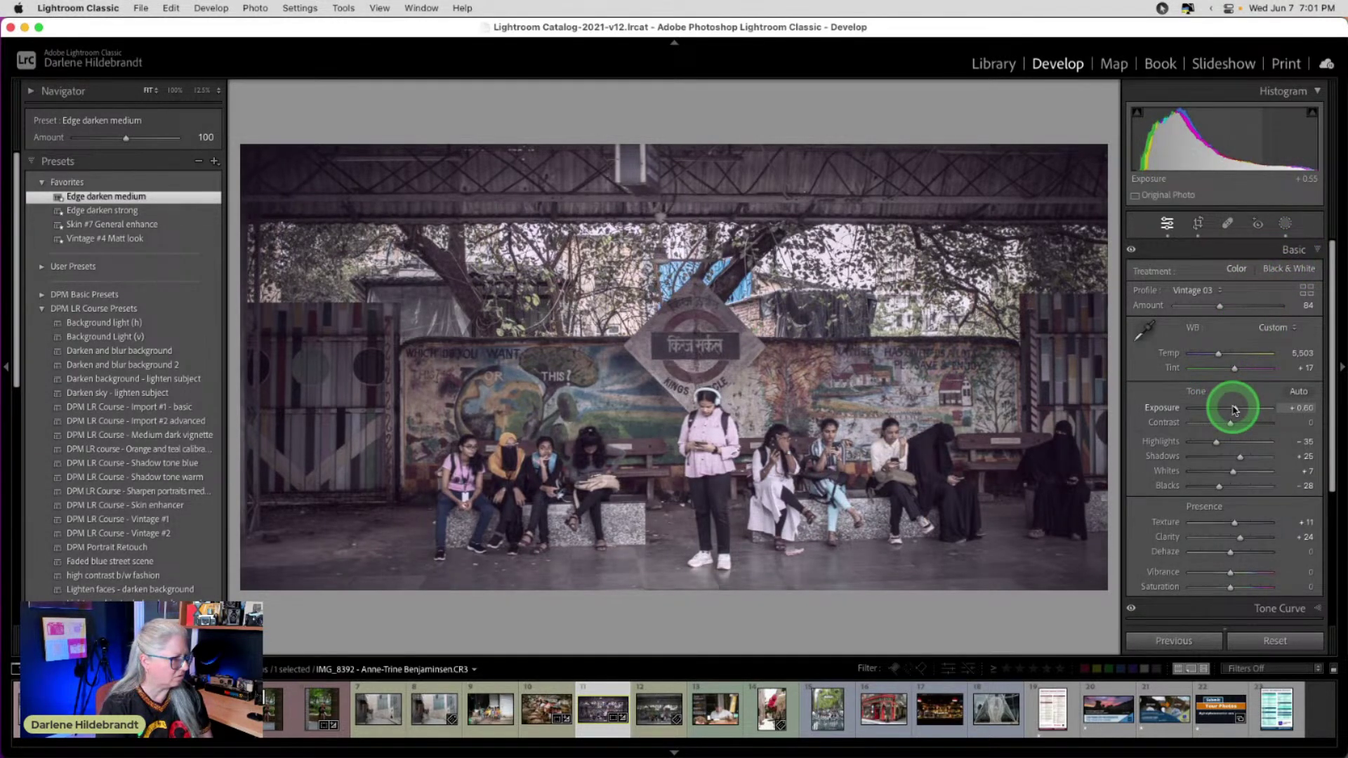
{"action": "key", "text": "backslash"}
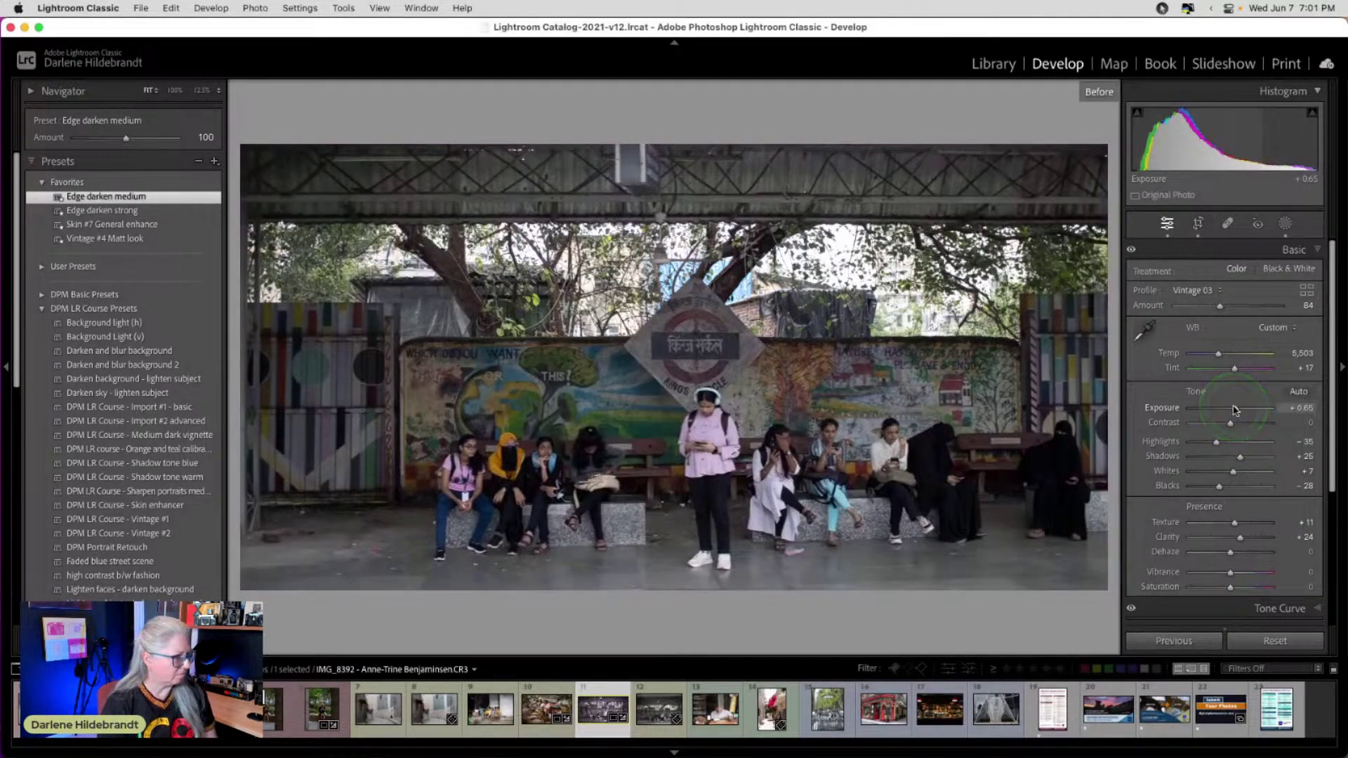
{"action": "key", "text": "backslash"}
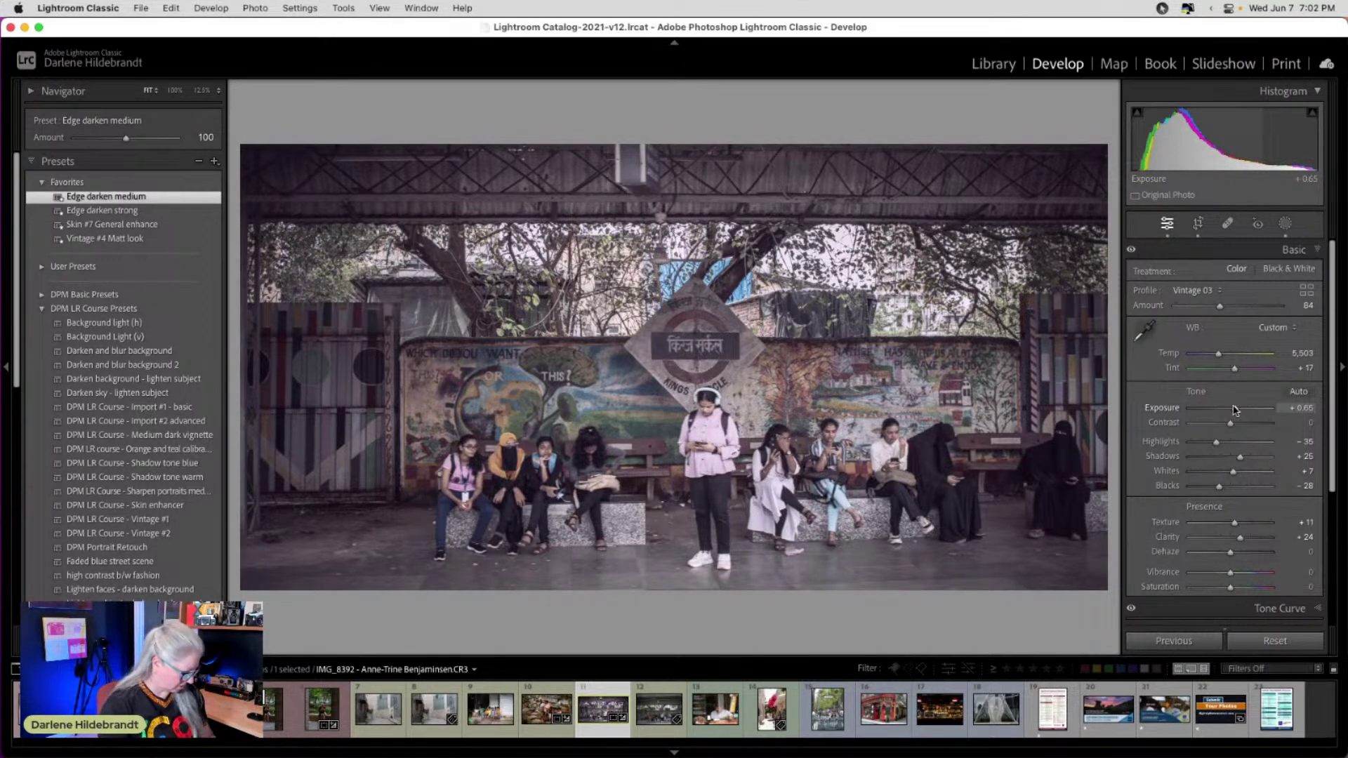
Create a virtual copy of the platform photo and crop away a strip along its left edge.
{"action": "key", "text": "super+apostrophe"}
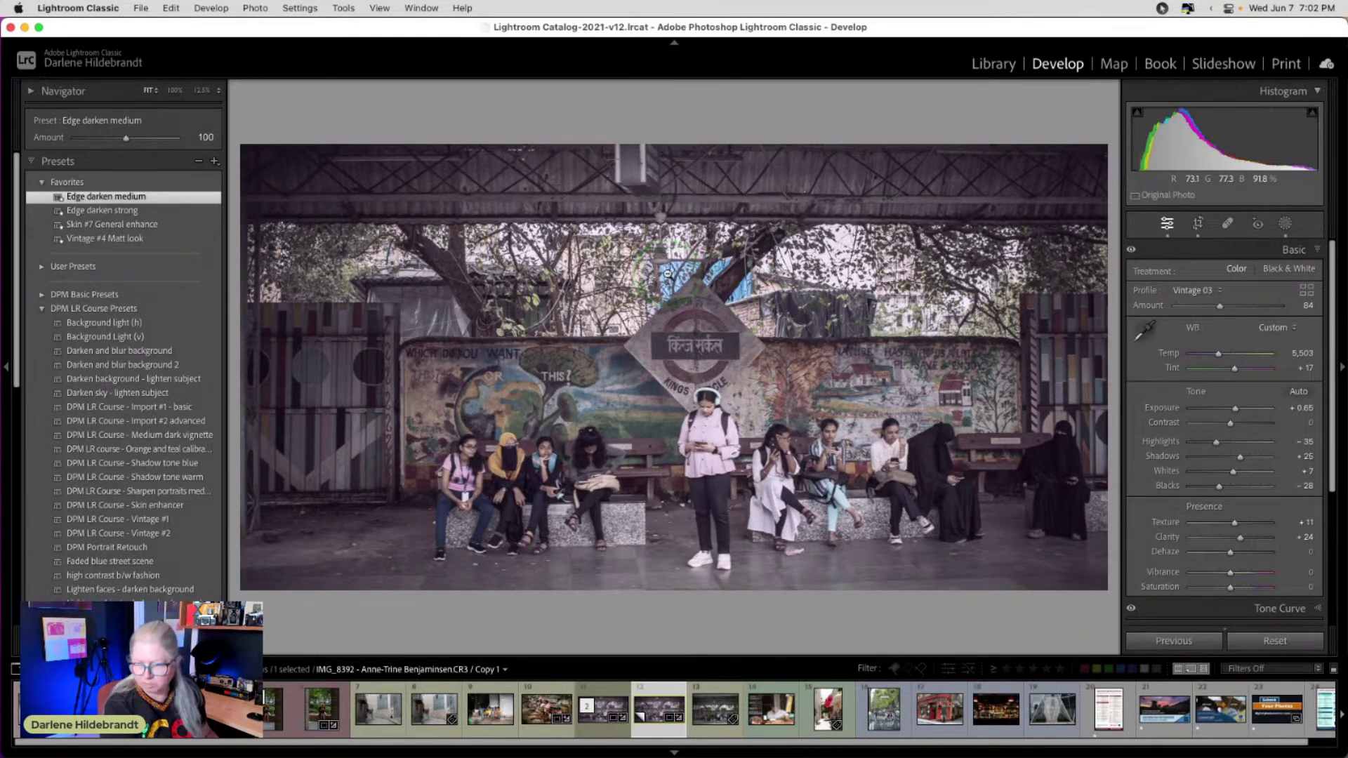
{"action": "key", "text": "r"}
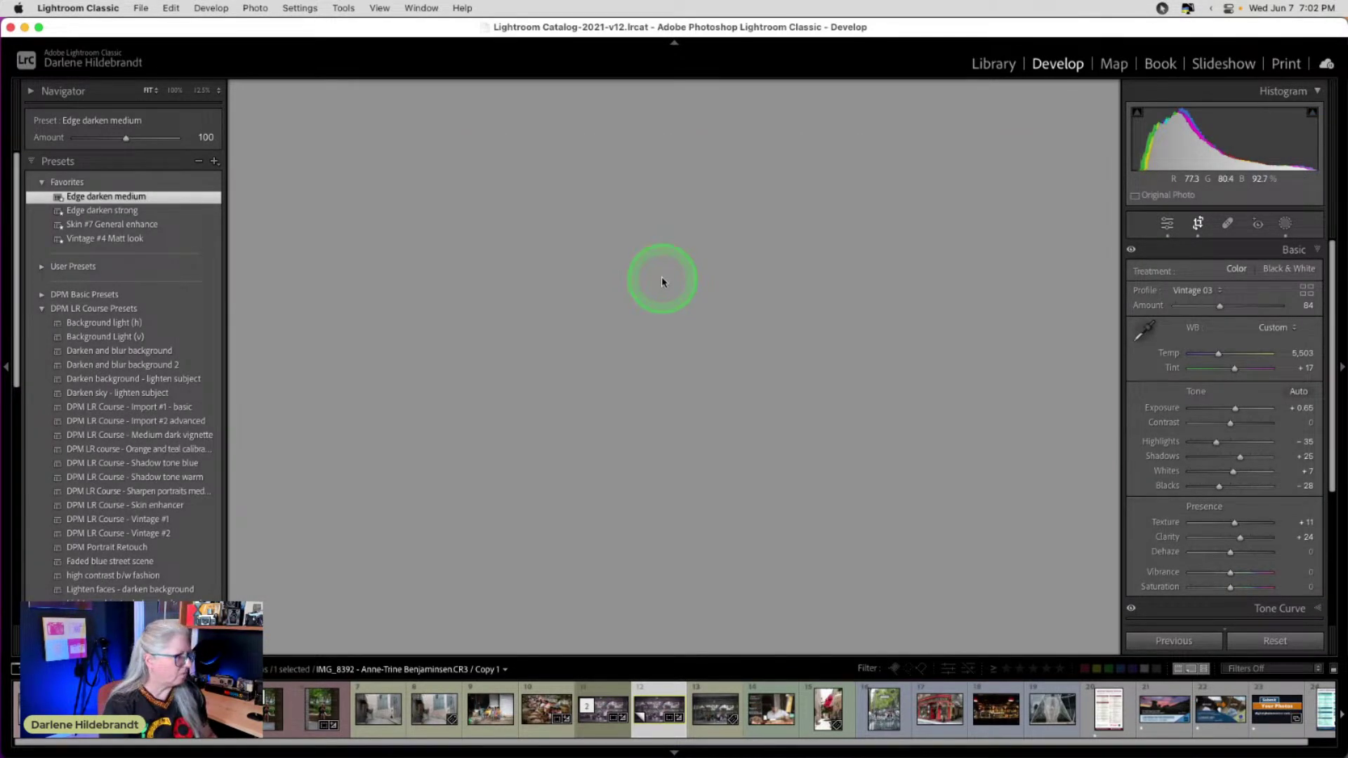
{"action": "left_click_drag", "start_coordinate": [288, 197], "coordinate": [327, 200]}
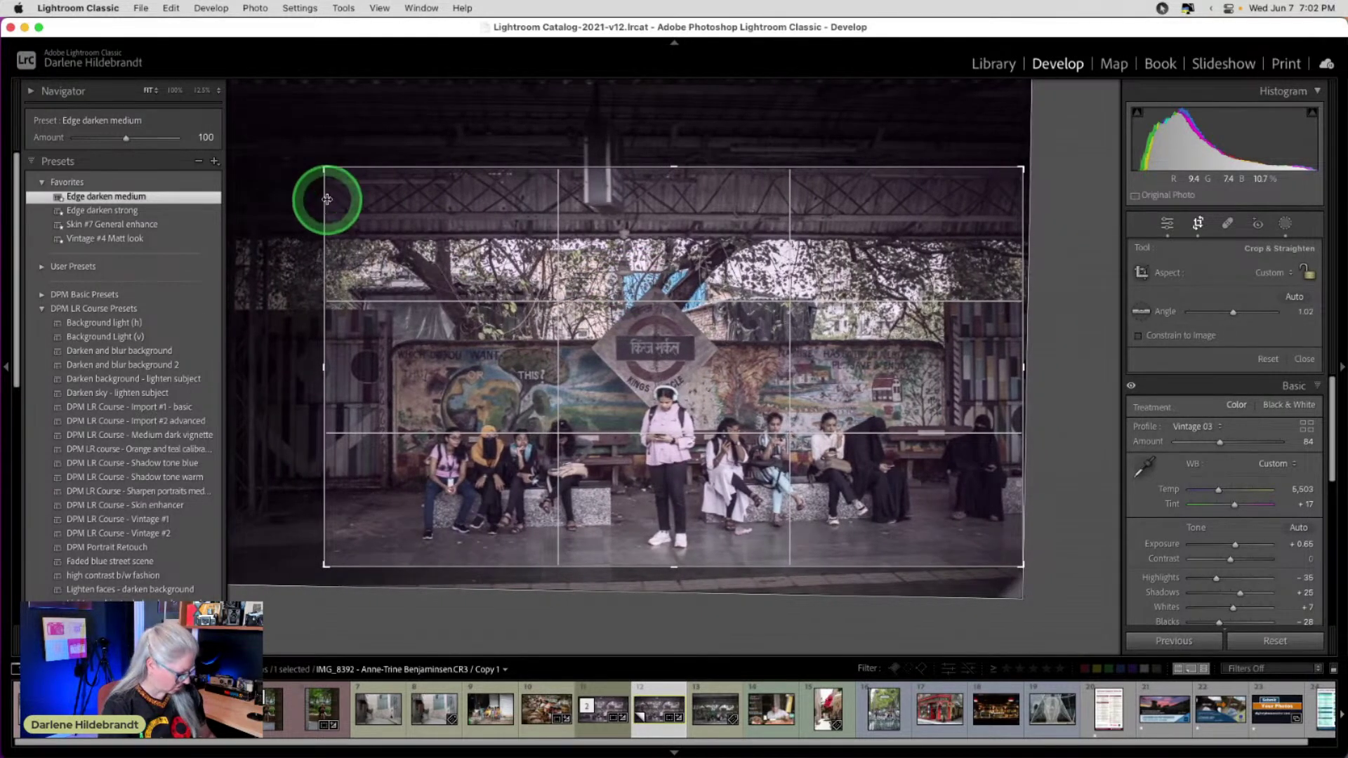
{"action": "key", "text": "Return"}
Reset the virtual copy's tone curve to Linear by removing the midtone point and returning the black point to Output 0.
{"action": "scroll", "coordinate": [1181, 454], "scroll_direction": "down", "scroll_amount": 5}
{"action": "left_click", "coordinate": [1257, 418]}
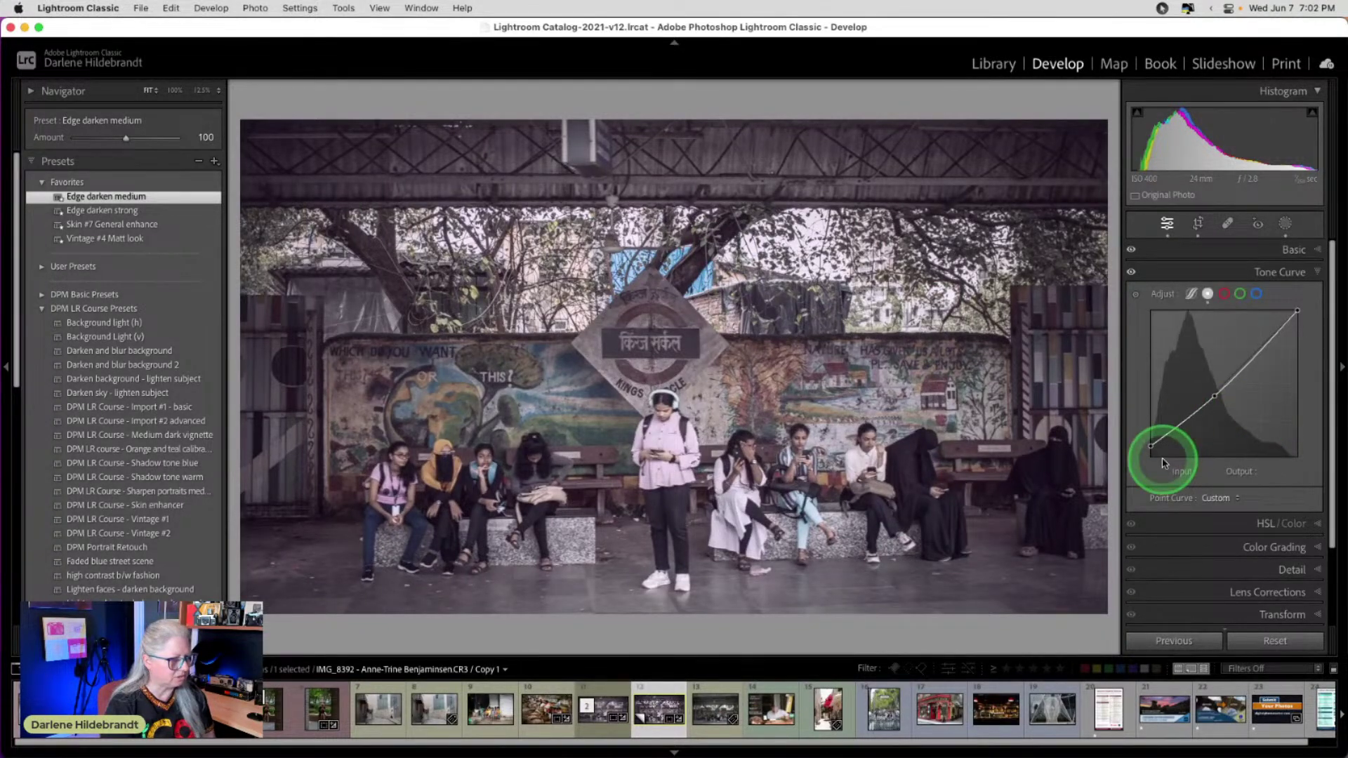
{"action": "left_click", "coordinate": [1215, 397]}
{"action": "left_click_drag", "start_coordinate": [1216, 397], "coordinate": [1135, 494]}
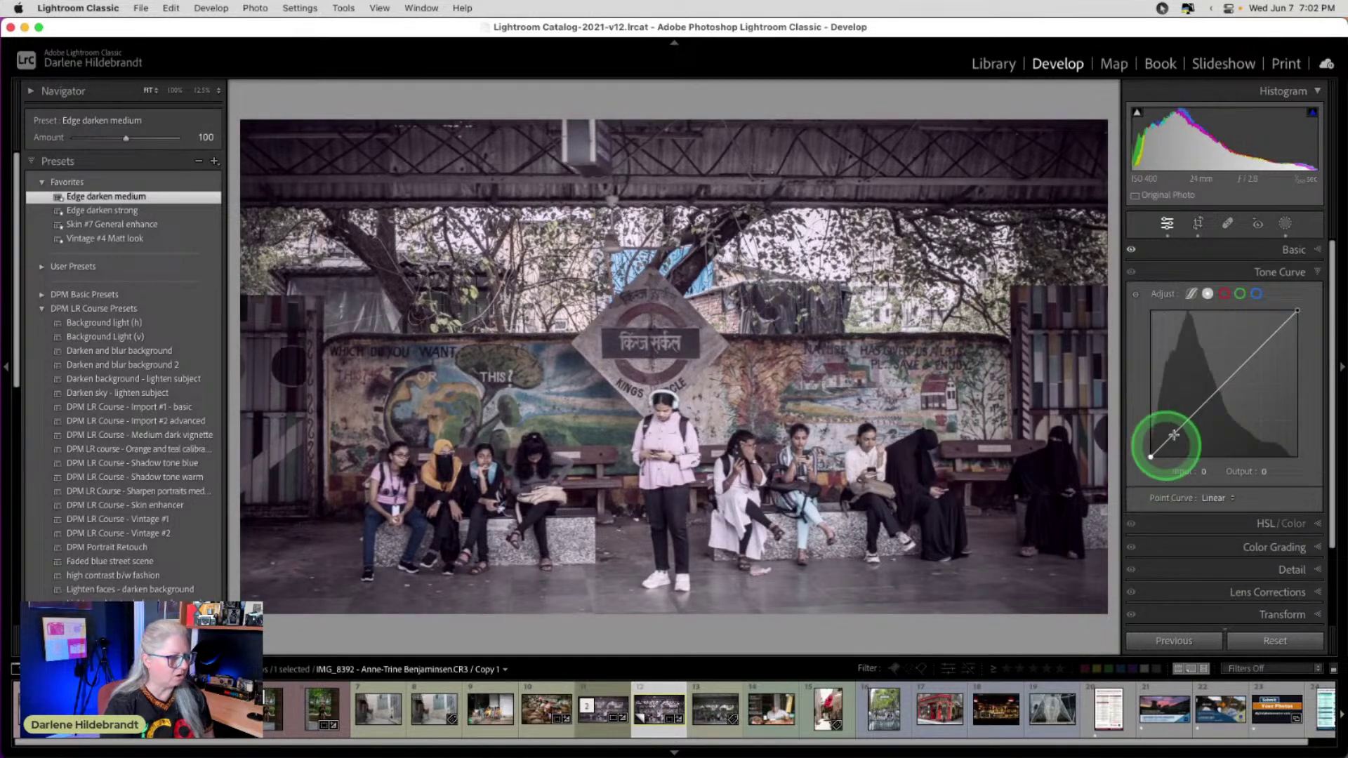
Apply the Vintage 06 profile at Amount 100 to the virtual copy.
{"action": "left_click", "coordinate": [1293, 249]}
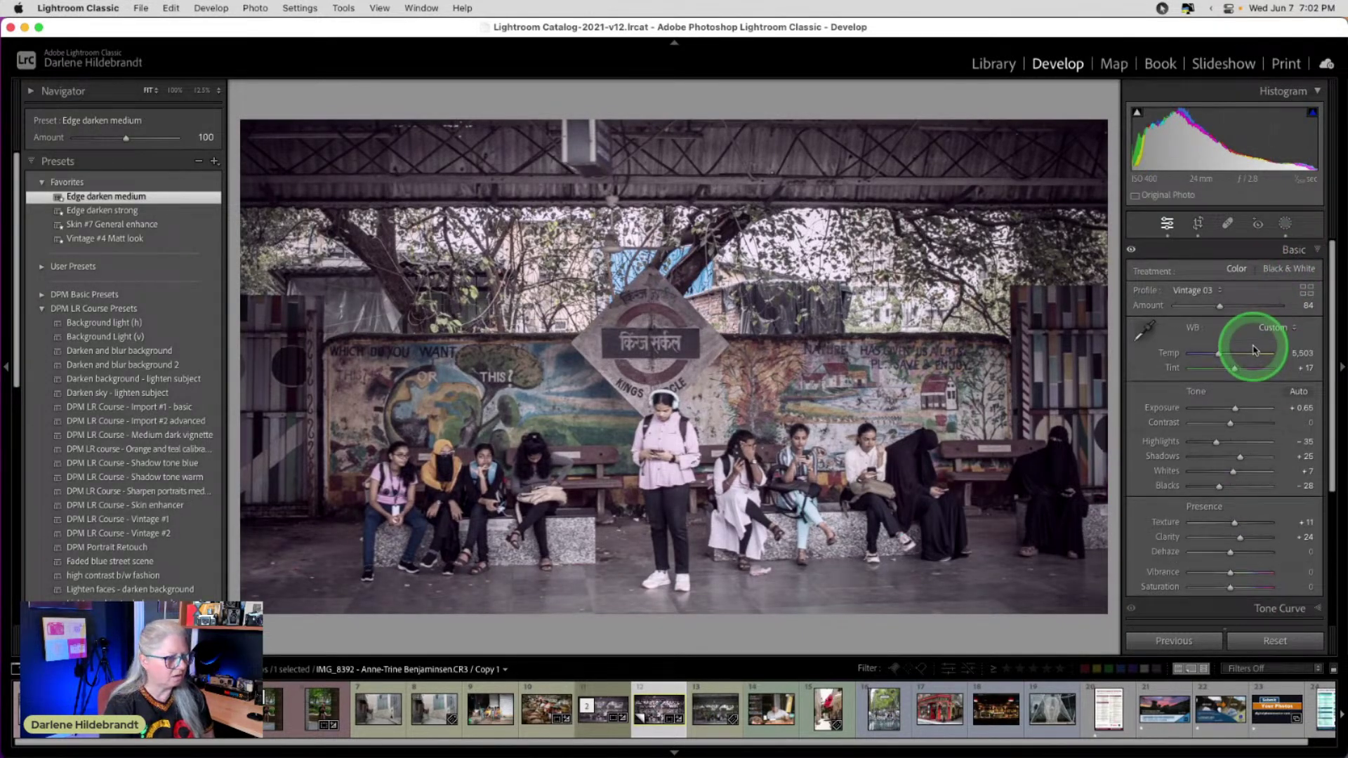
{"action": "scroll", "coordinate": [1226, 349], "scroll_direction": "down", "scroll_amount": 1}
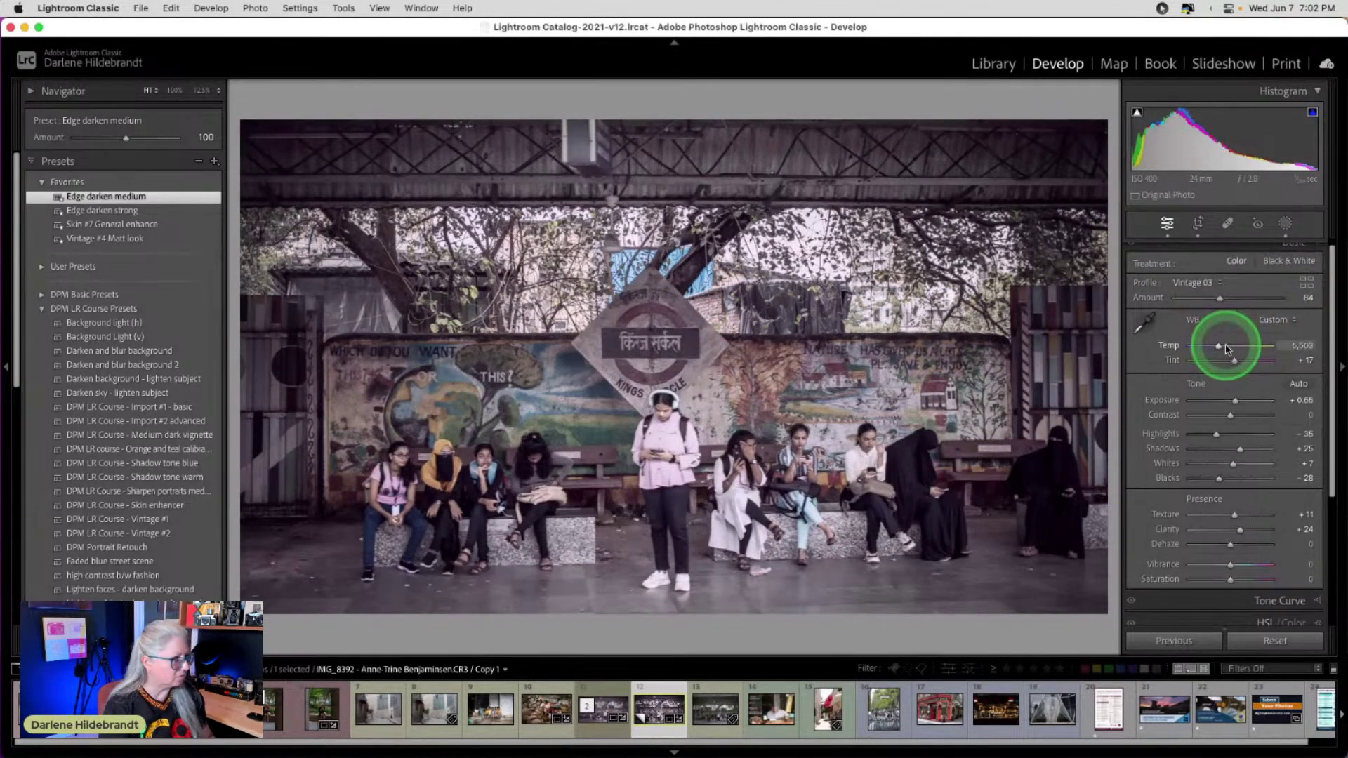
{"action": "scroll", "coordinate": [1278, 309], "scroll_direction": "up", "scroll_amount": 1}
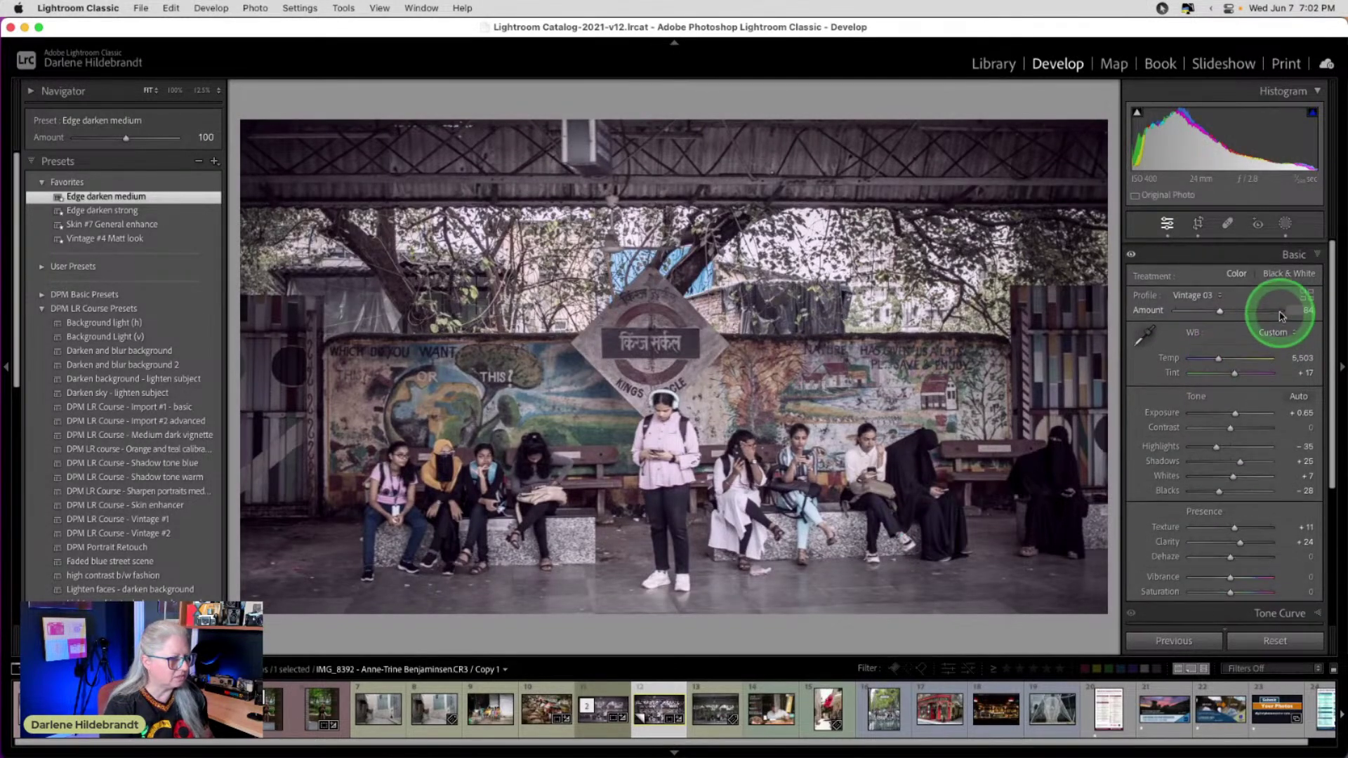
{"action": "left_click", "coordinate": [1306, 295]}
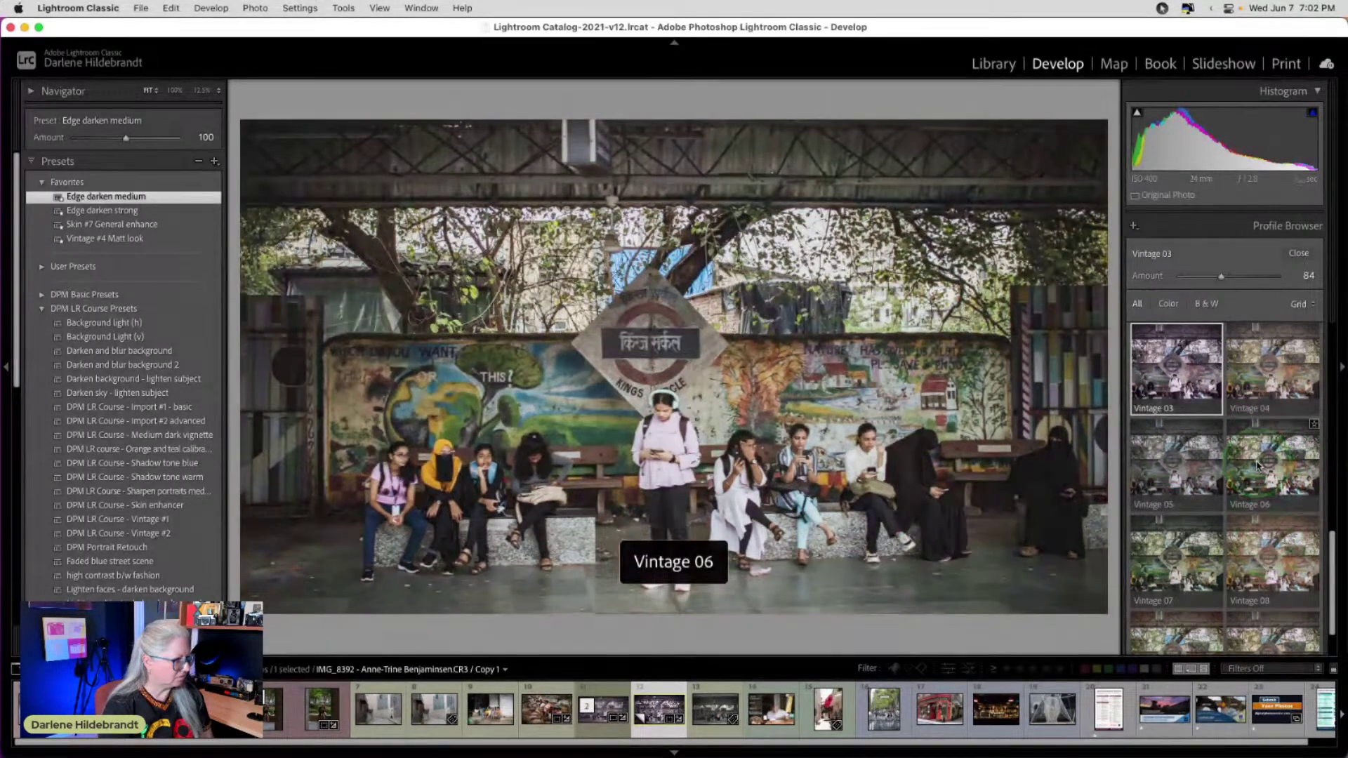
{"action": "left_click", "coordinate": [1261, 465]}
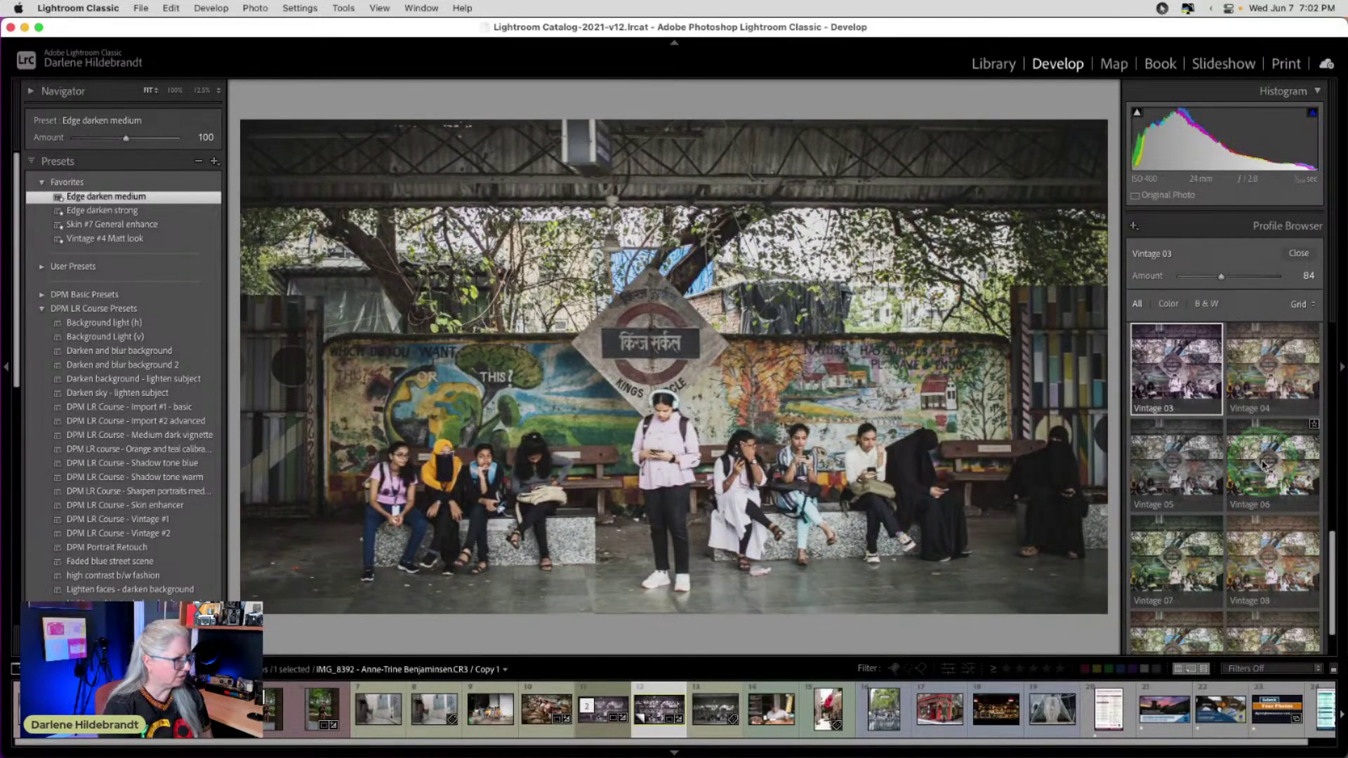
{"action": "left_click", "coordinate": [1298, 253]}
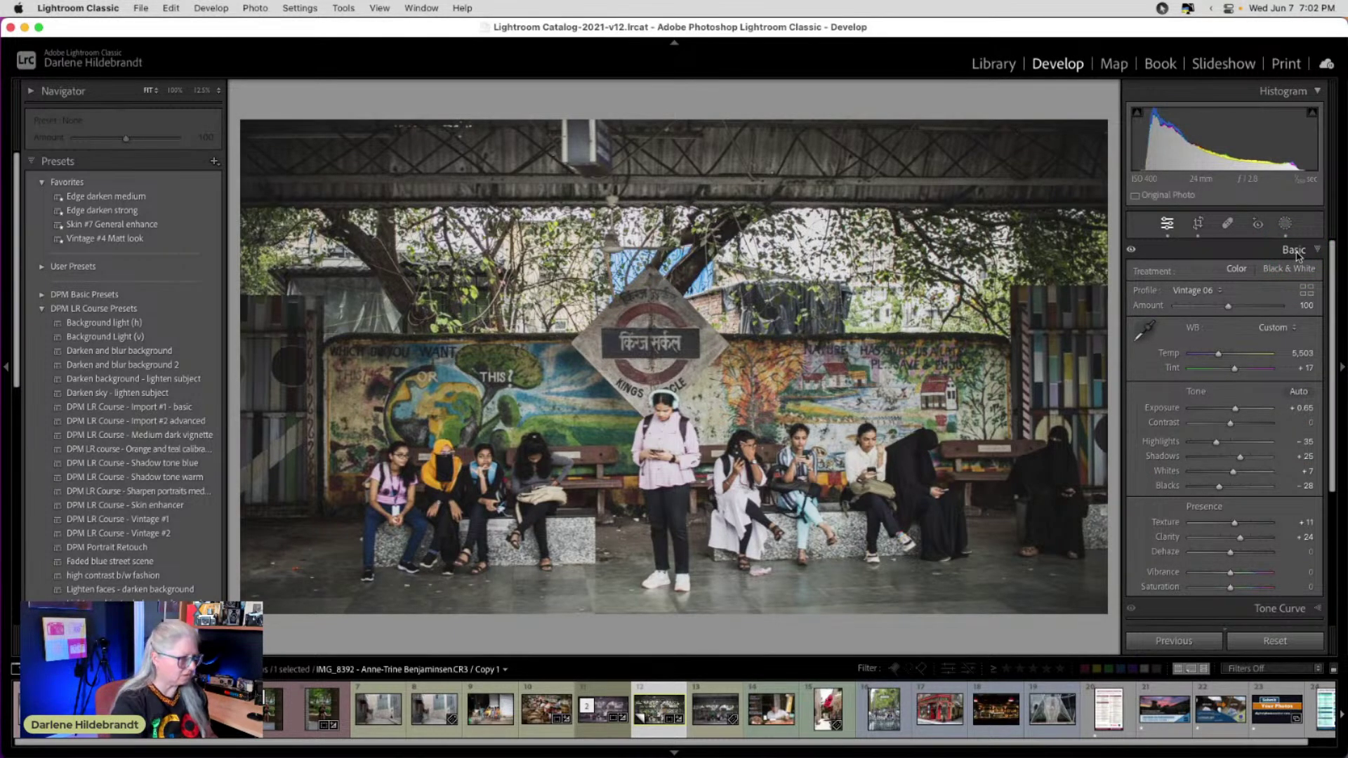
Create a second virtual copy and apply the Camera Matching Landscape profile to it.
{"action": "key", "text": "super+apostrophe"}
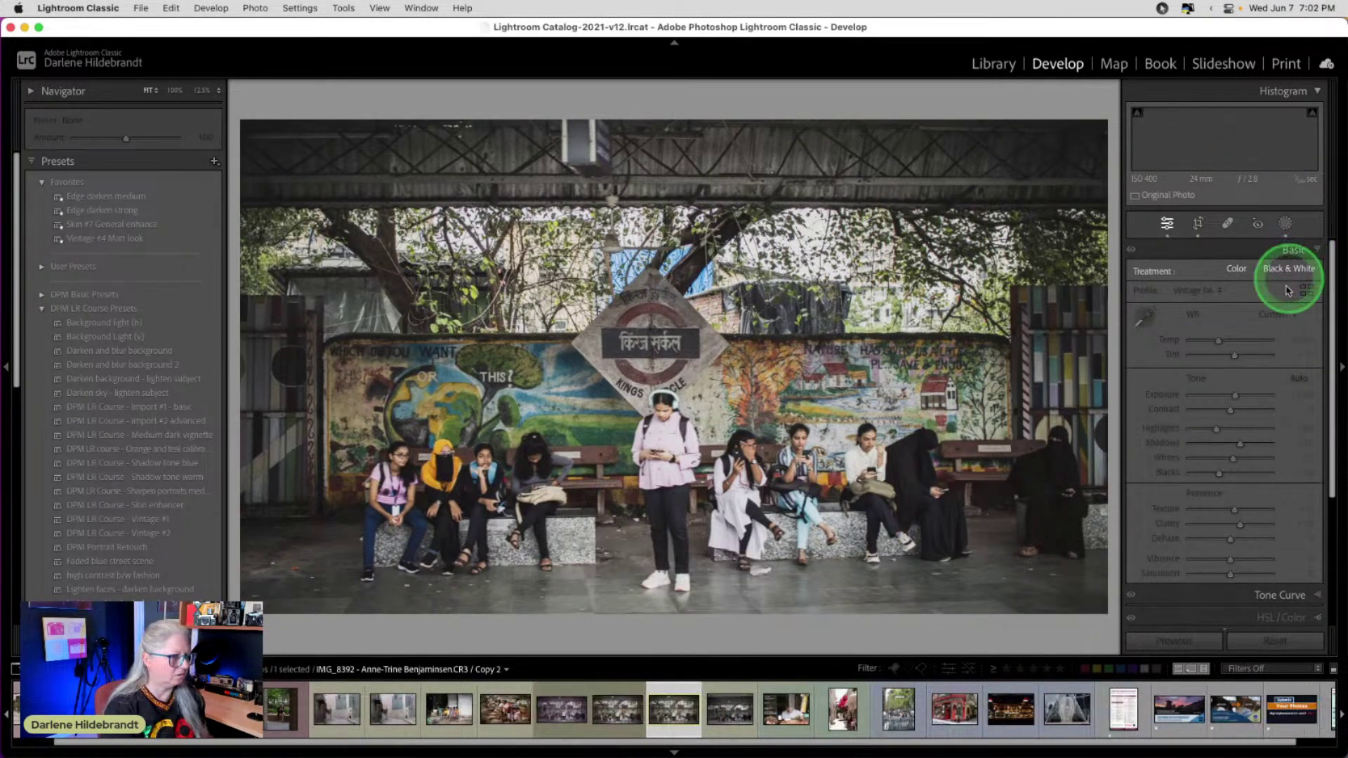
{"action": "left_click", "coordinate": [1306, 289]}
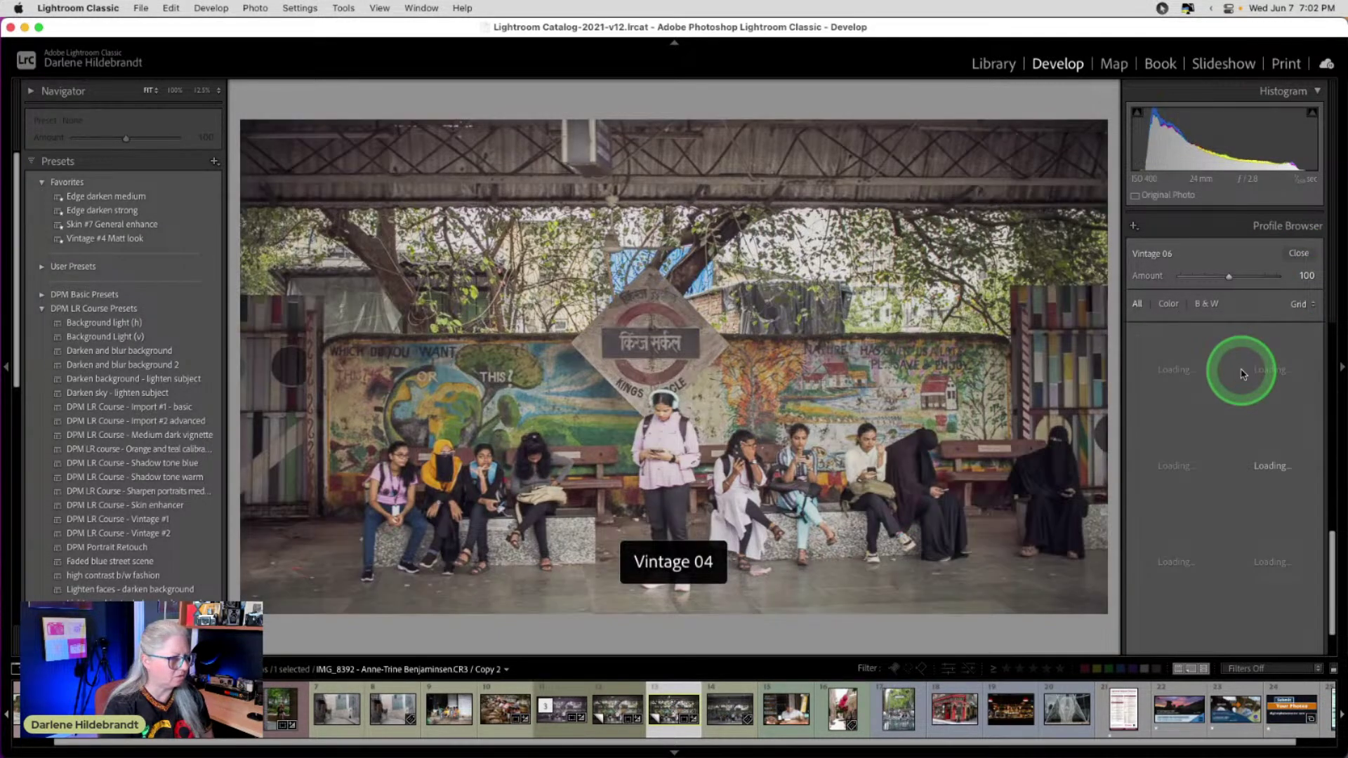
{"action": "scroll", "coordinate": [1244, 370], "scroll_direction": "up", "scroll_amount": 10}
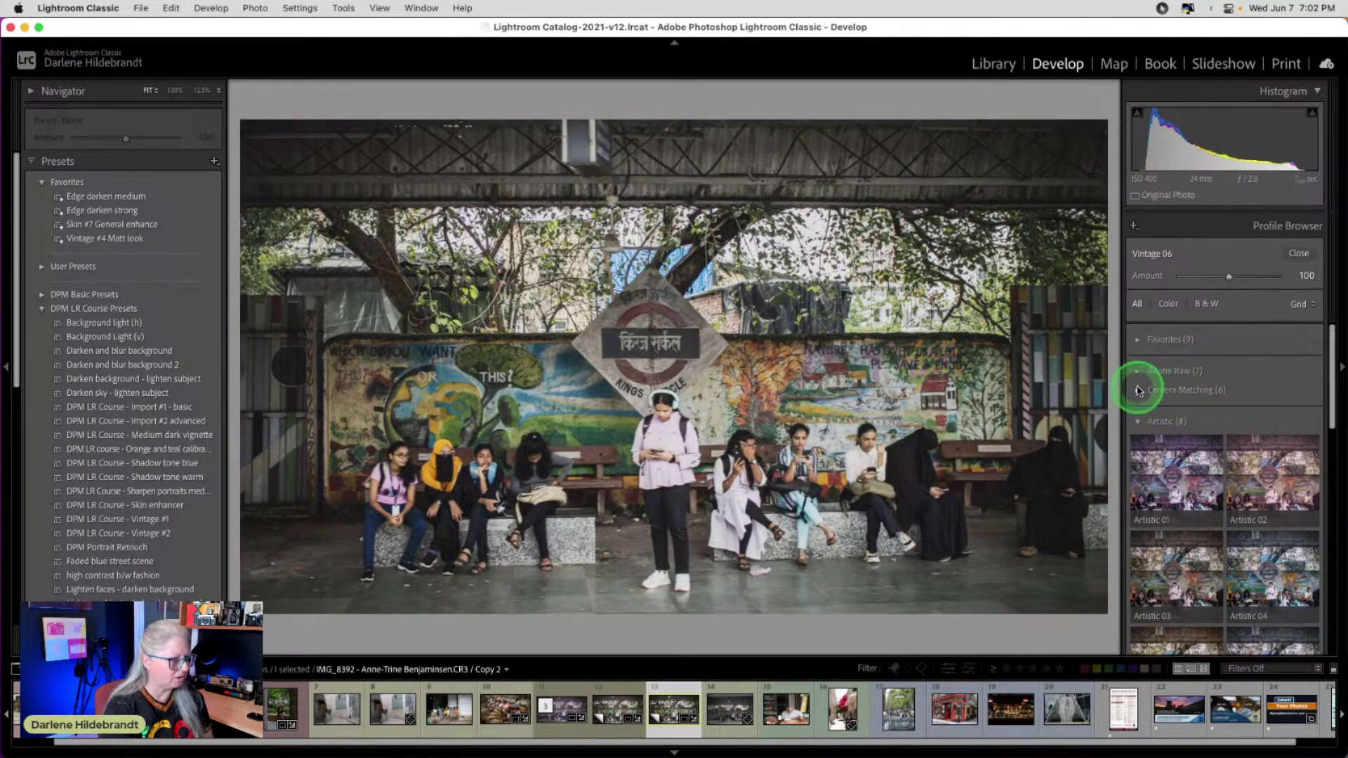
{"action": "left_click", "coordinate": [1137, 389]}
{"action": "left_click", "coordinate": [1236, 431]}
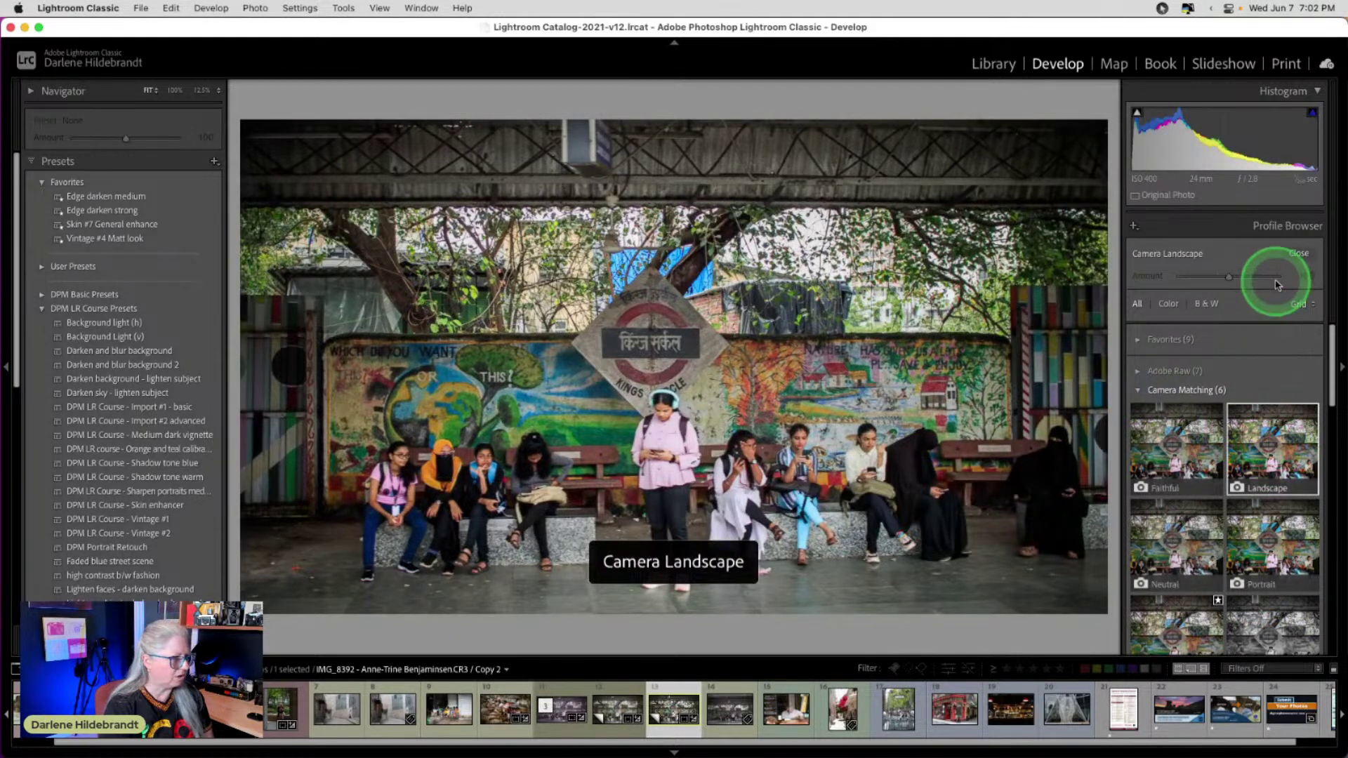
{"action": "left_click", "coordinate": [1298, 253]}
Convert the second virtual copy to black and white and open its Black & White Mix settings.
{"action": "scroll", "coordinate": [1194, 463], "scroll_direction": "down", "scroll_amount": 5}
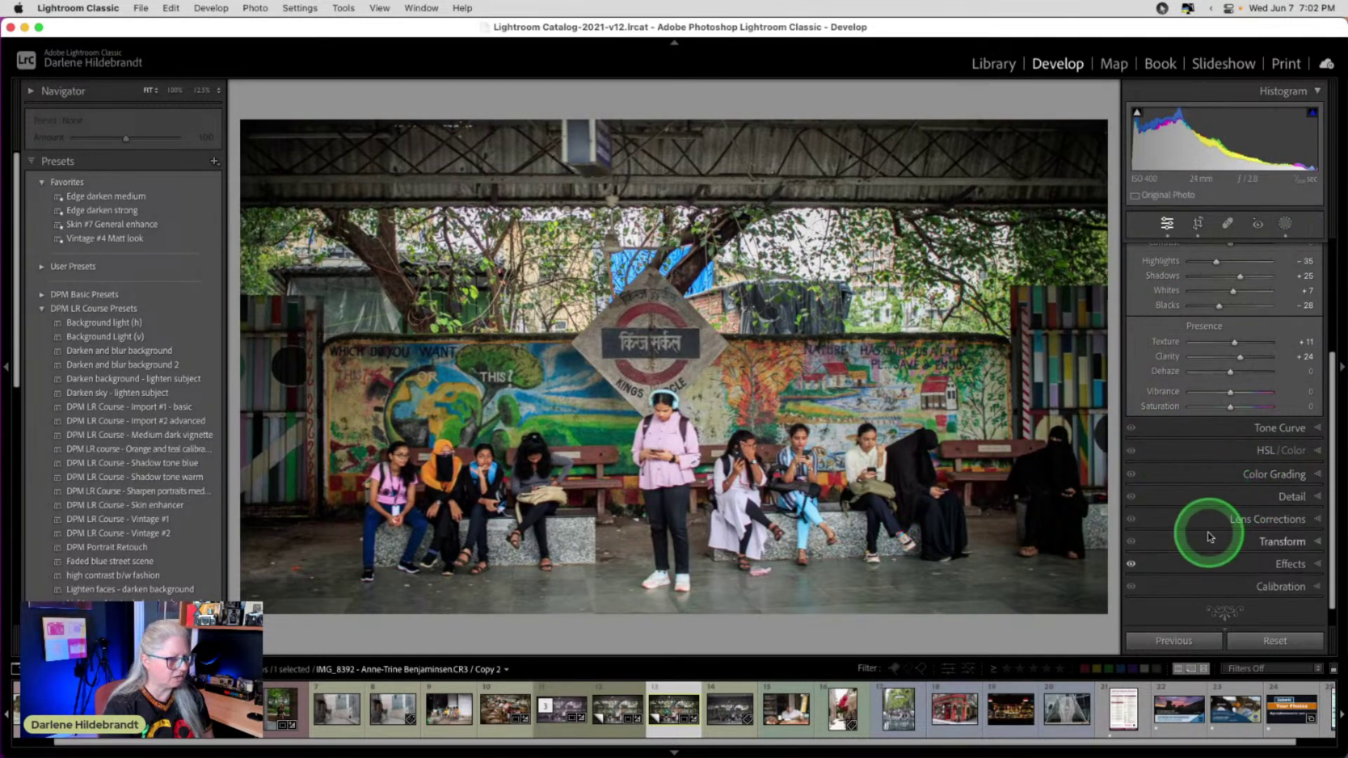
{"action": "left_click", "coordinate": [1225, 449]}
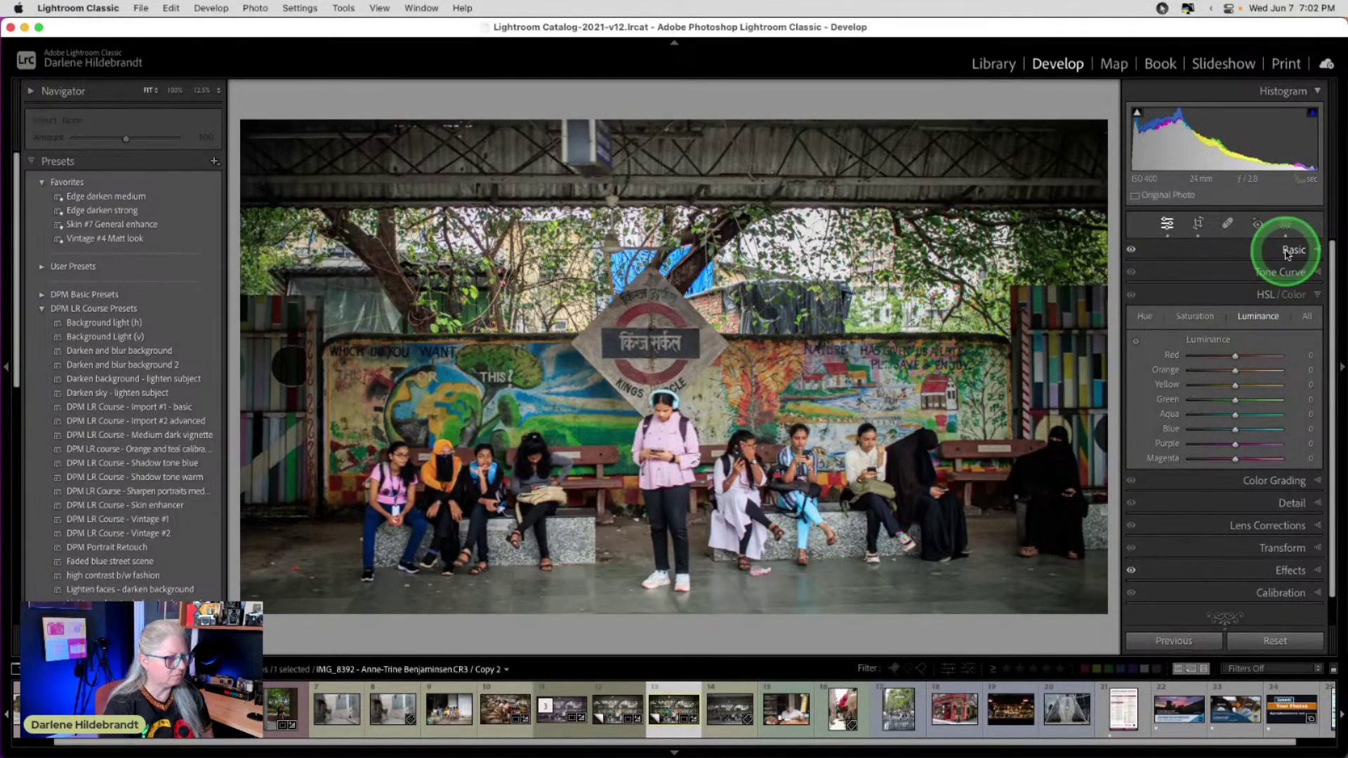
{"action": "left_click", "coordinate": [1288, 249]}
{"action": "left_click", "coordinate": [1268, 273]}
{"action": "scroll", "coordinate": [1264, 351], "scroll_direction": "down", "scroll_amount": 4}
{"action": "left_click", "coordinate": [1264, 436]}
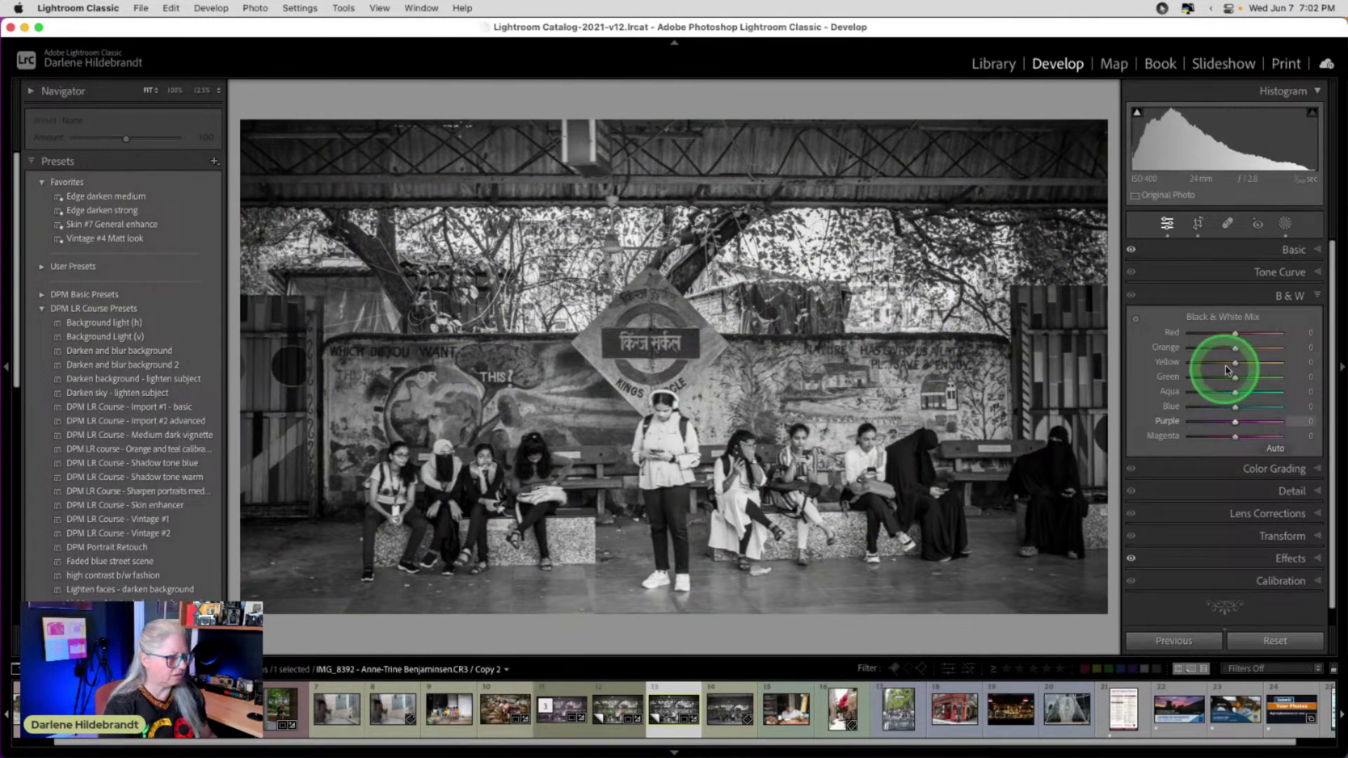
Set the Black & White Mix to Red -84, Blue -54 and Green -30, and compare the photo with the mix off and on.
{"action": "left_click_drag", "start_coordinate": [1235, 335], "coordinate": [1196, 334]}
{"action": "left_click_drag", "start_coordinate": [1235, 407], "coordinate": [1211, 406]}
{"action": "mouse_move", "coordinate": [1235, 377]}
{"action": "left_mouse_down"}
{"action": "mouse_move", "coordinate": [1257, 376]}
{"action": "mouse_move", "coordinate": [1213, 376]}
{"action": "mouse_move", "coordinate": [1227, 380]}
{"action": "left_mouse_up"}
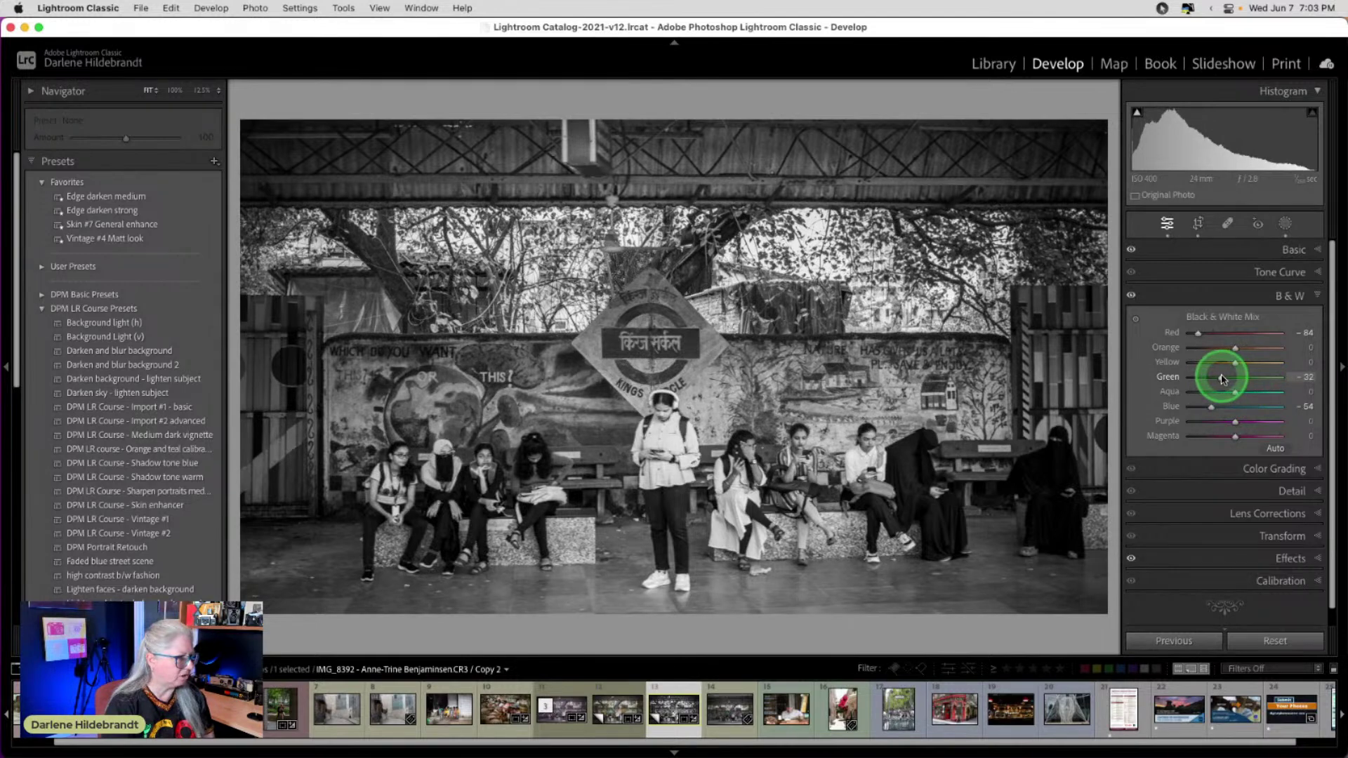
{"action": "left_click", "coordinate": [1131, 295]}
{"action": "left_click", "coordinate": [1131, 296]}
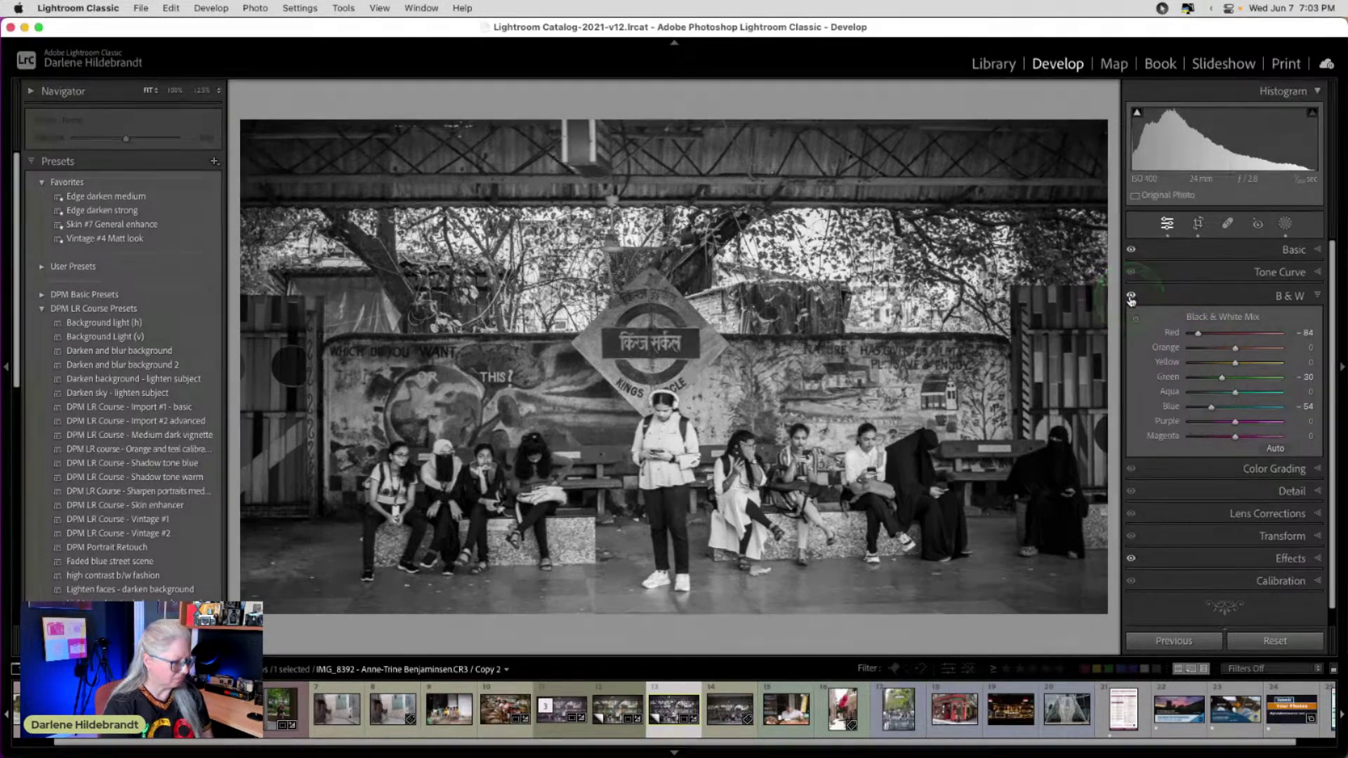
{"action": "left_click", "coordinate": [1131, 295]}
{"action": "left_click", "coordinate": [1179, 371]}
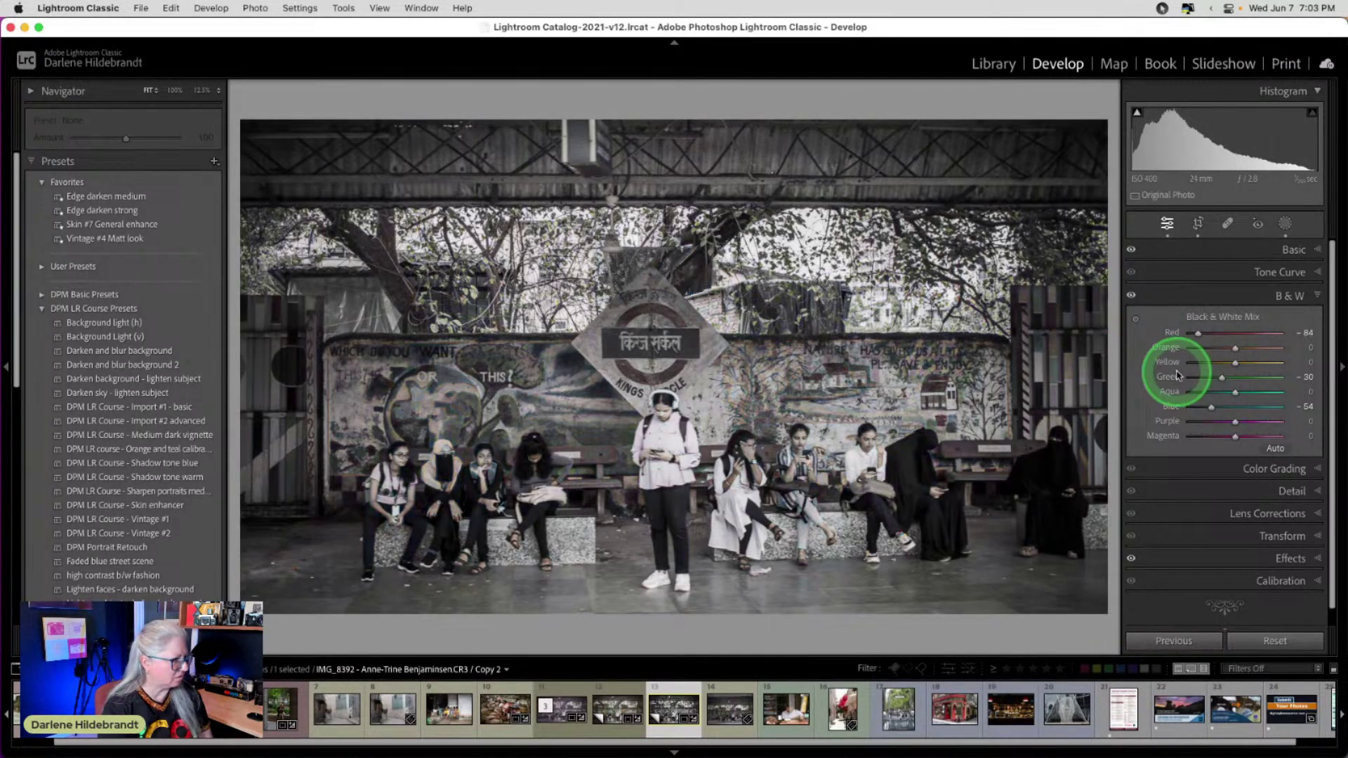
Adjust the Black & White Mix to Orange +1, Yellow +29, Green -38, Aqua -33, Purple -21 and Magenta -44.
{"action": "left_click", "coordinate": [1231, 370]}
{"action": "left_click_drag", "start_coordinate": [1235, 365], "coordinate": [1247, 350]}
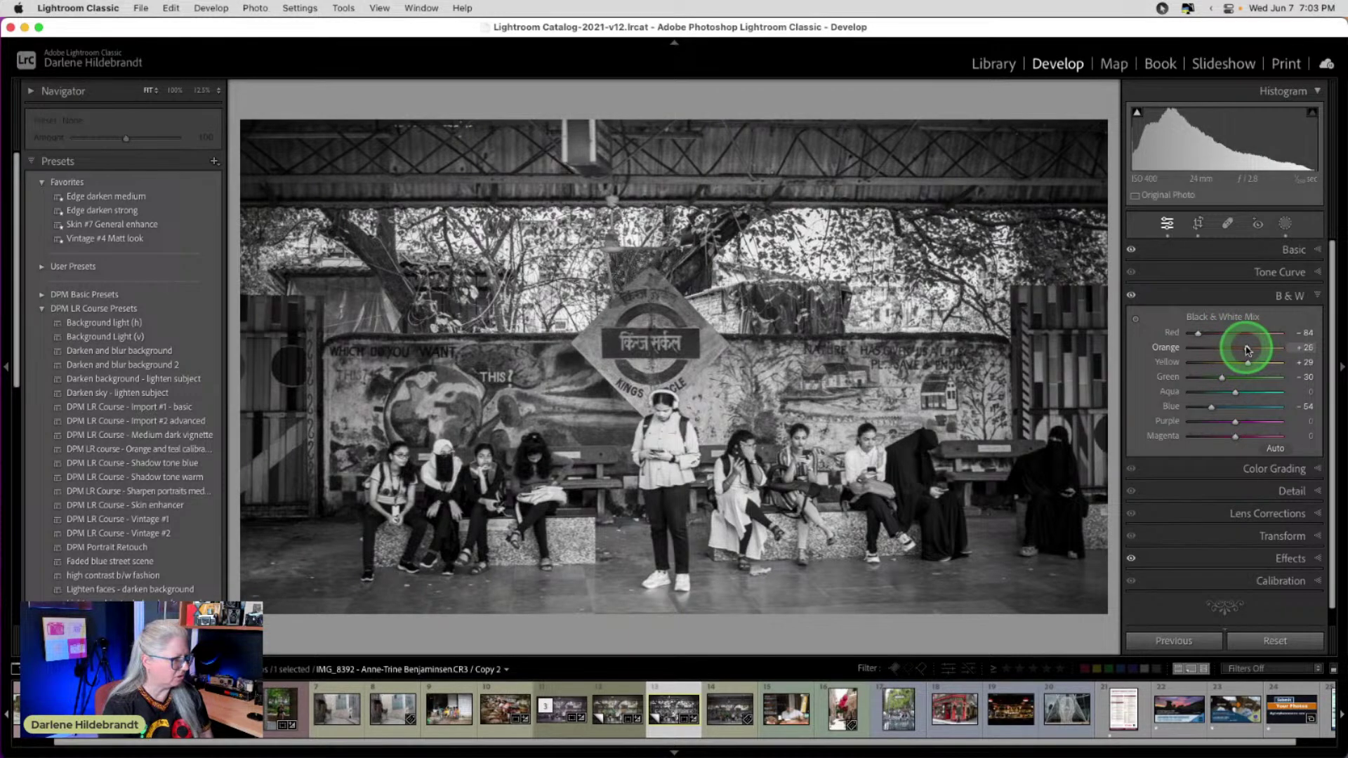
{"action": "left_click_drag", "start_coordinate": [1219, 380], "coordinate": [1217, 438]}
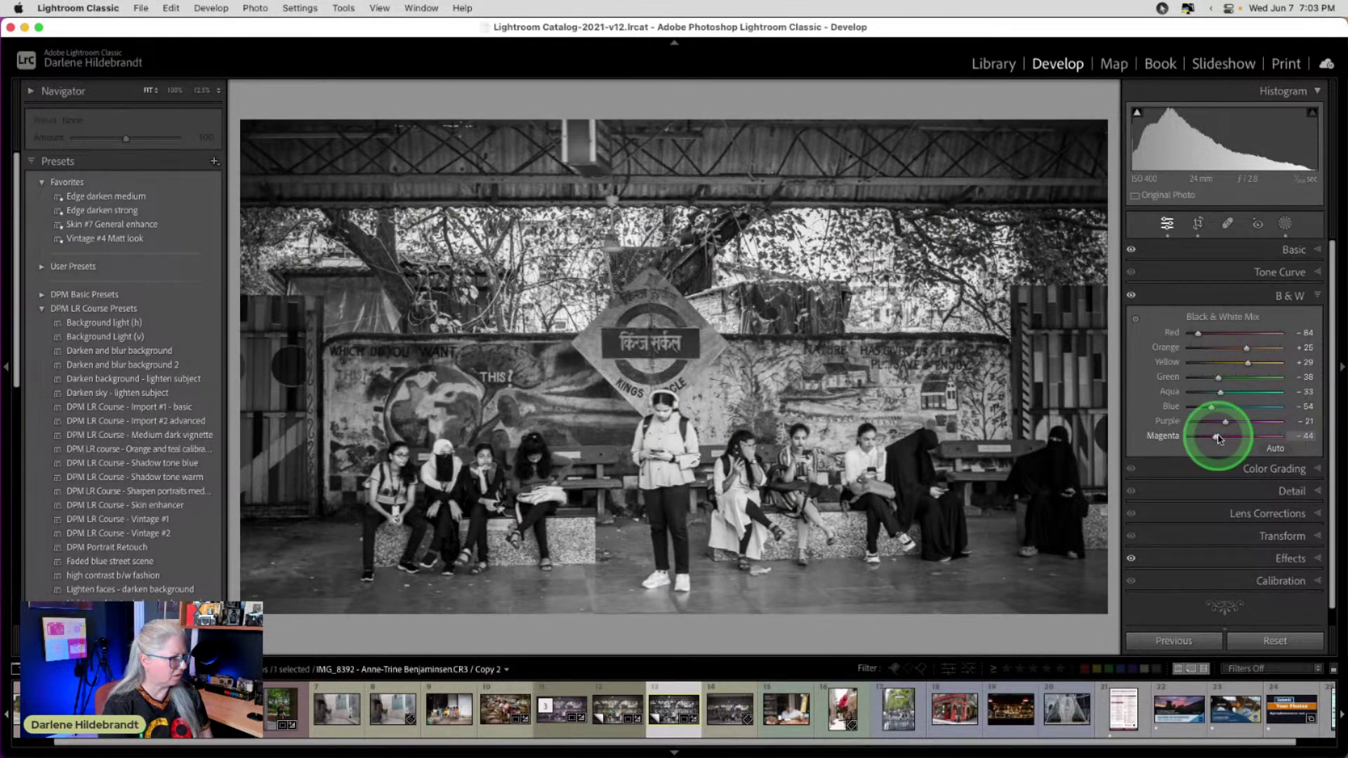
{"action": "left_click", "coordinate": [1252, 363]}
{"action": "left_click_drag", "start_coordinate": [1247, 351], "coordinate": [1232, 354]}
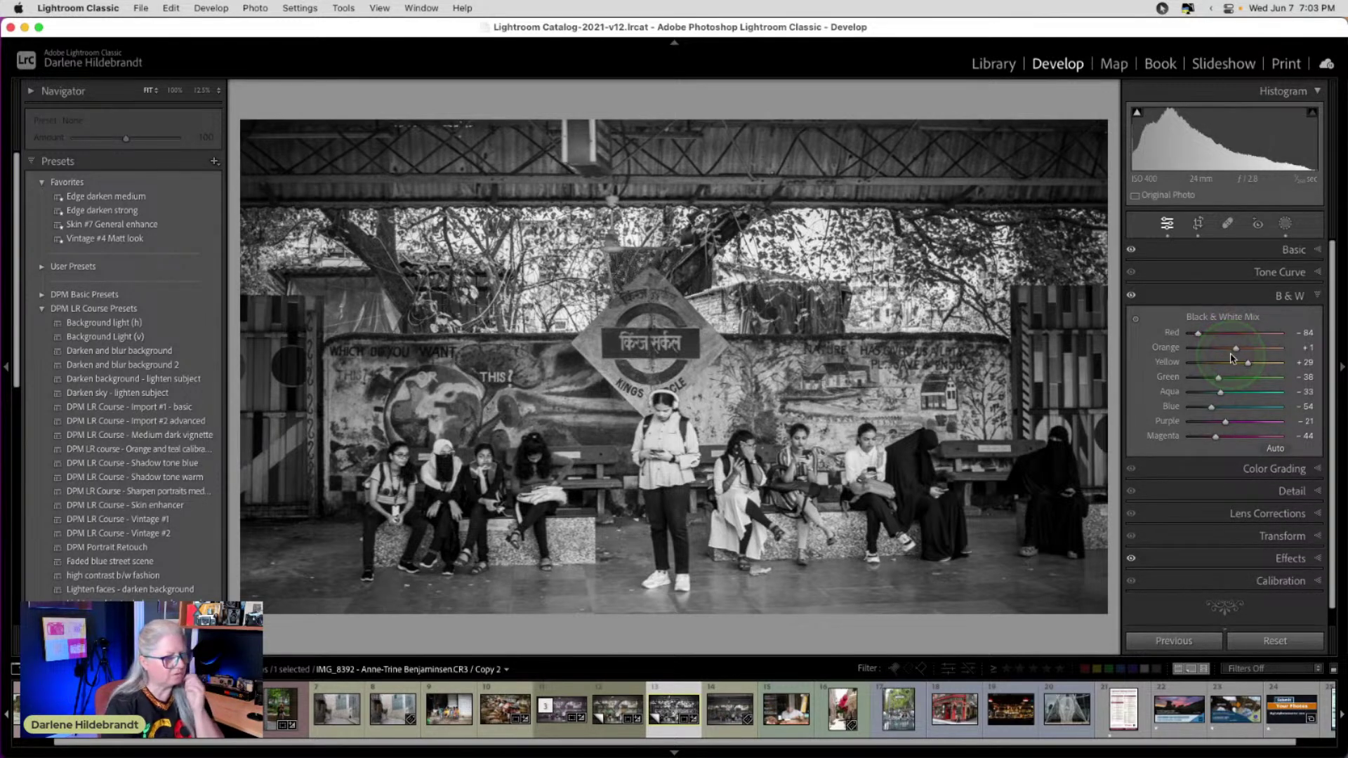
Strengthen the black-and-white copy's tones with Whites +26, Blacks -44 and Contrast +16.
{"action": "left_click", "coordinate": [1290, 249]}
{"action": "left_click", "coordinate": [1197, 447]}
{"action": "left_click_drag", "start_coordinate": [1219, 473], "coordinate": [1237, 412]}
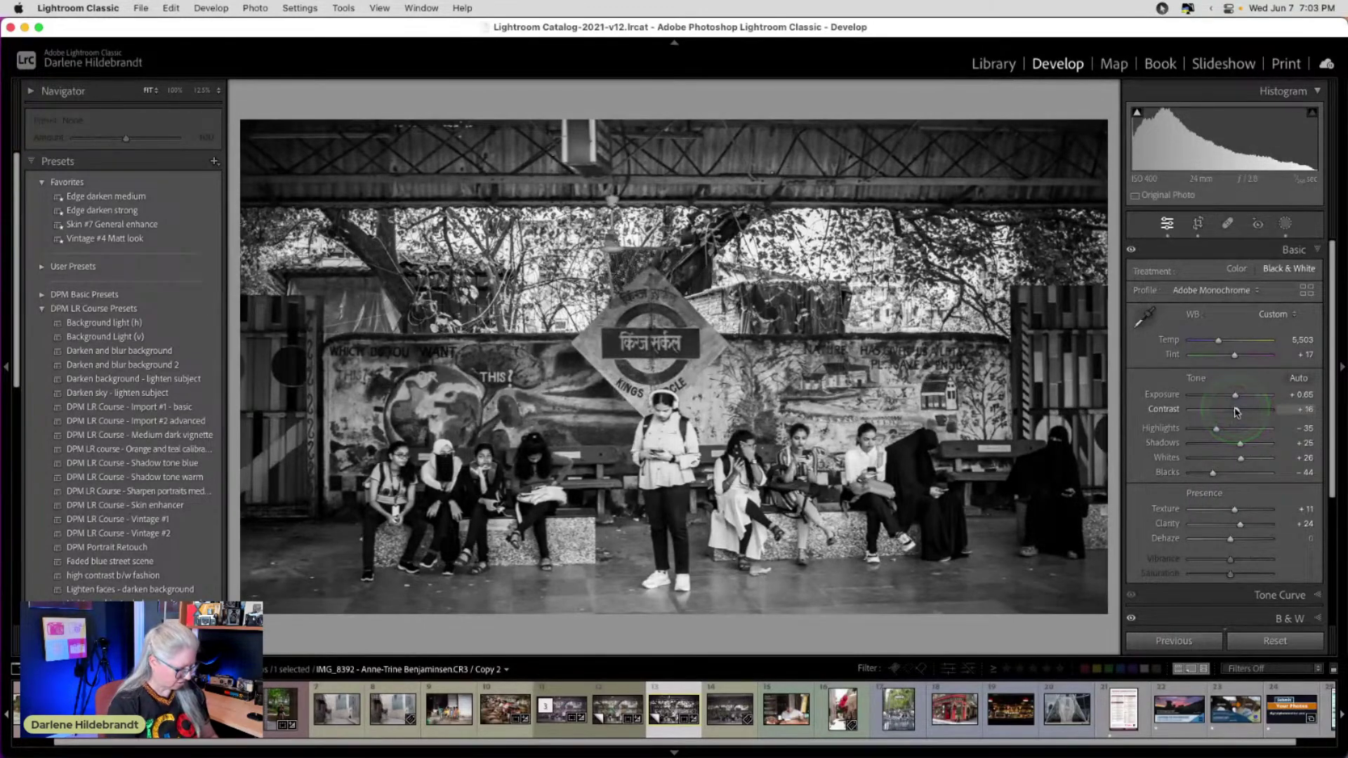
Show IMG_8392, its two virtual copies and the Street6_edit photo together in Survey view with all side panels hidden.
{"action": "key", "text": "g"}
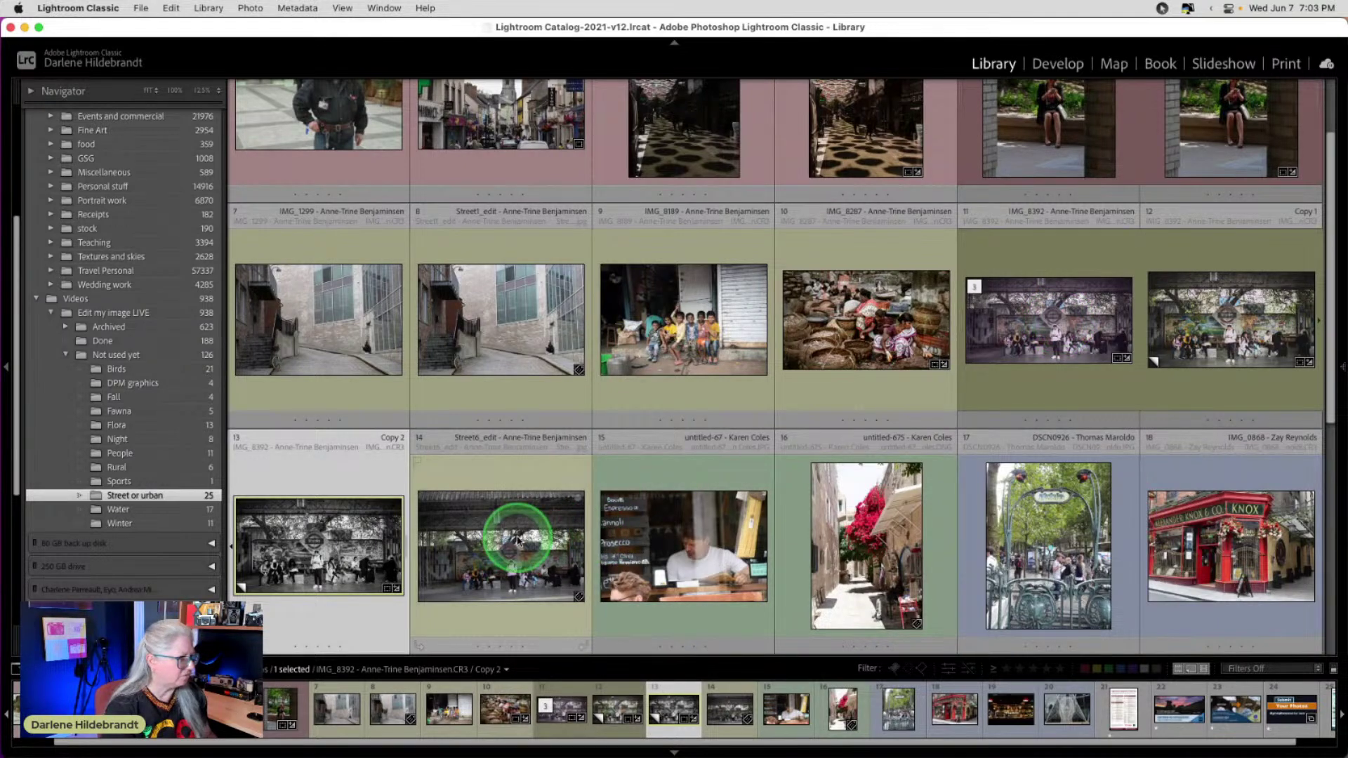
{"action": "left_click", "coordinate": [542, 534]}
{"action": "left_click", "coordinate": [992, 340], "text": "shift"}
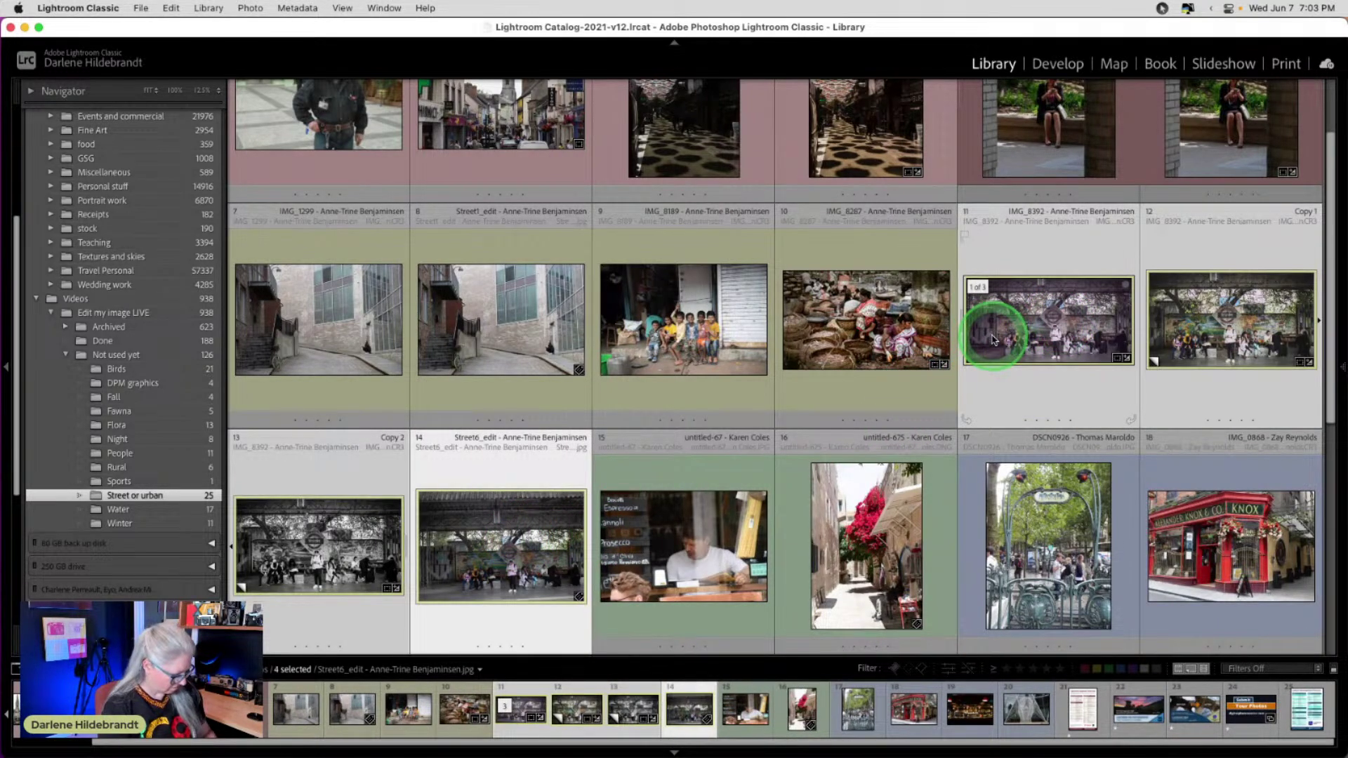
{"action": "key", "text": "n"}
{"action": "left_click", "coordinate": [983, 544]}
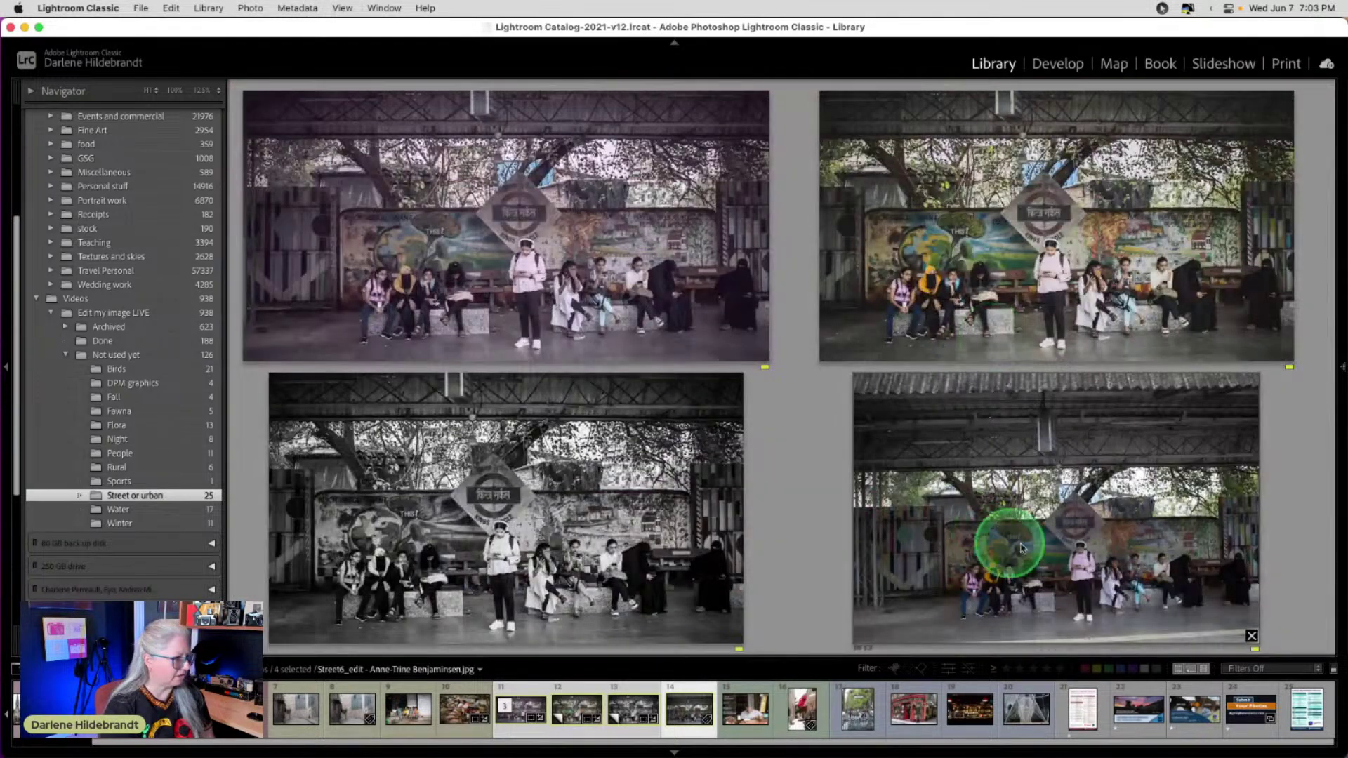
{"action": "key", "text": "shift+Tab"}
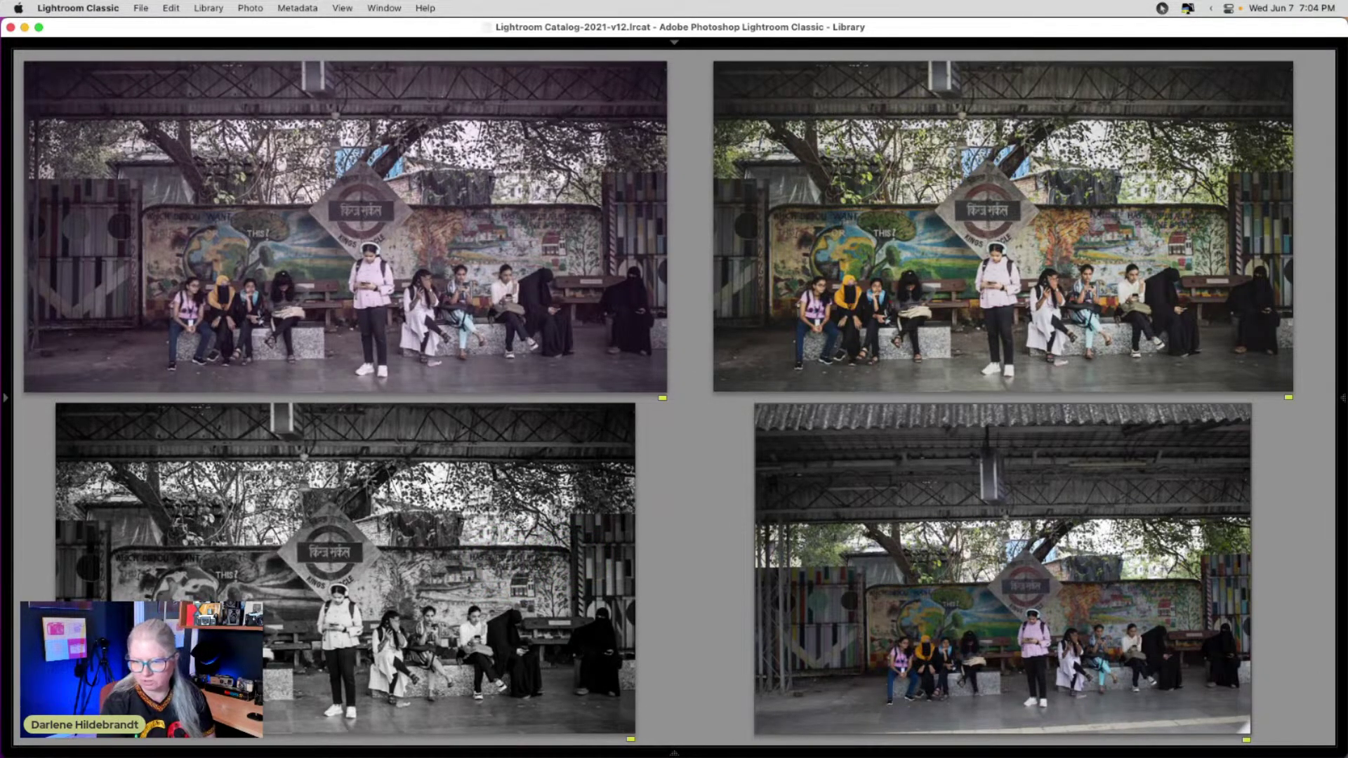
Remove the Street6_edit photo from the survey so only the three edited versions are compared.
{"action": "key", "text": "super+Tab"}
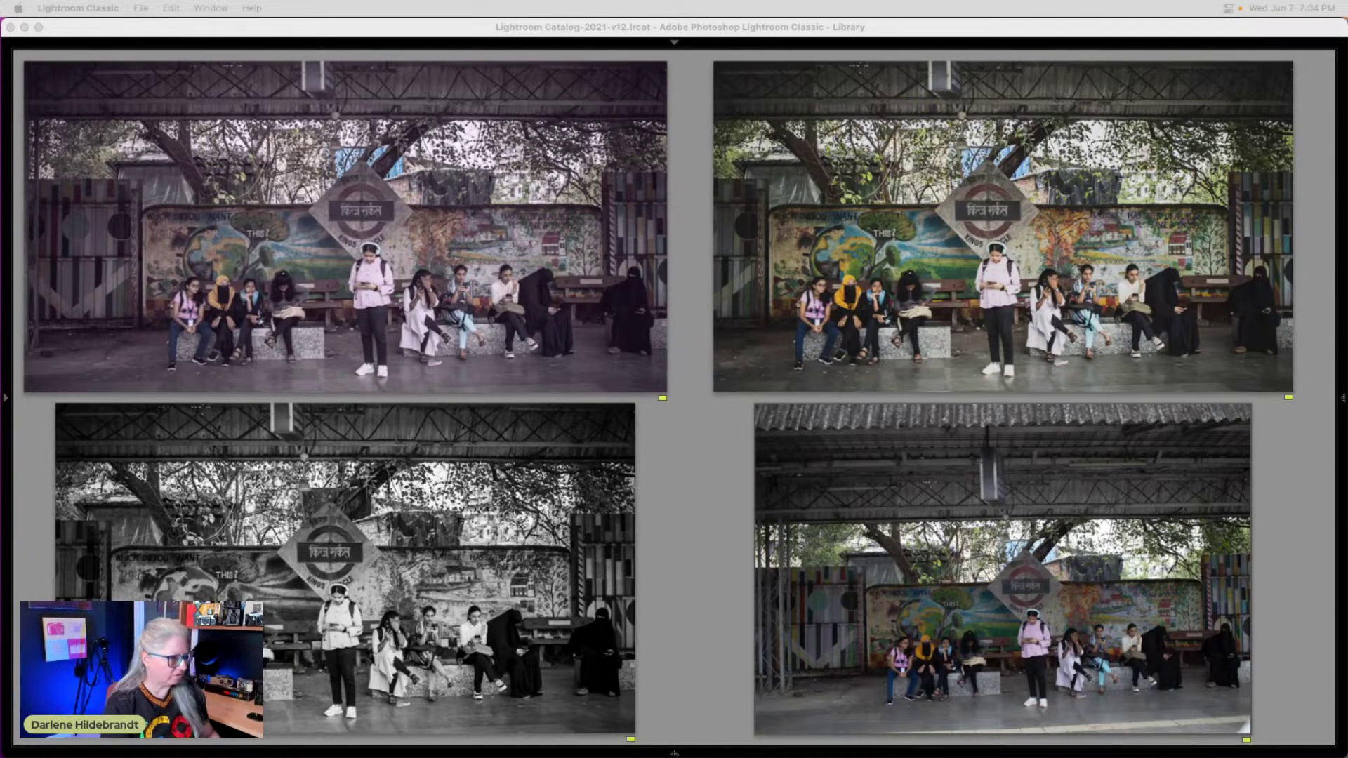
{"action": "left_click", "coordinate": [1293, 492]}
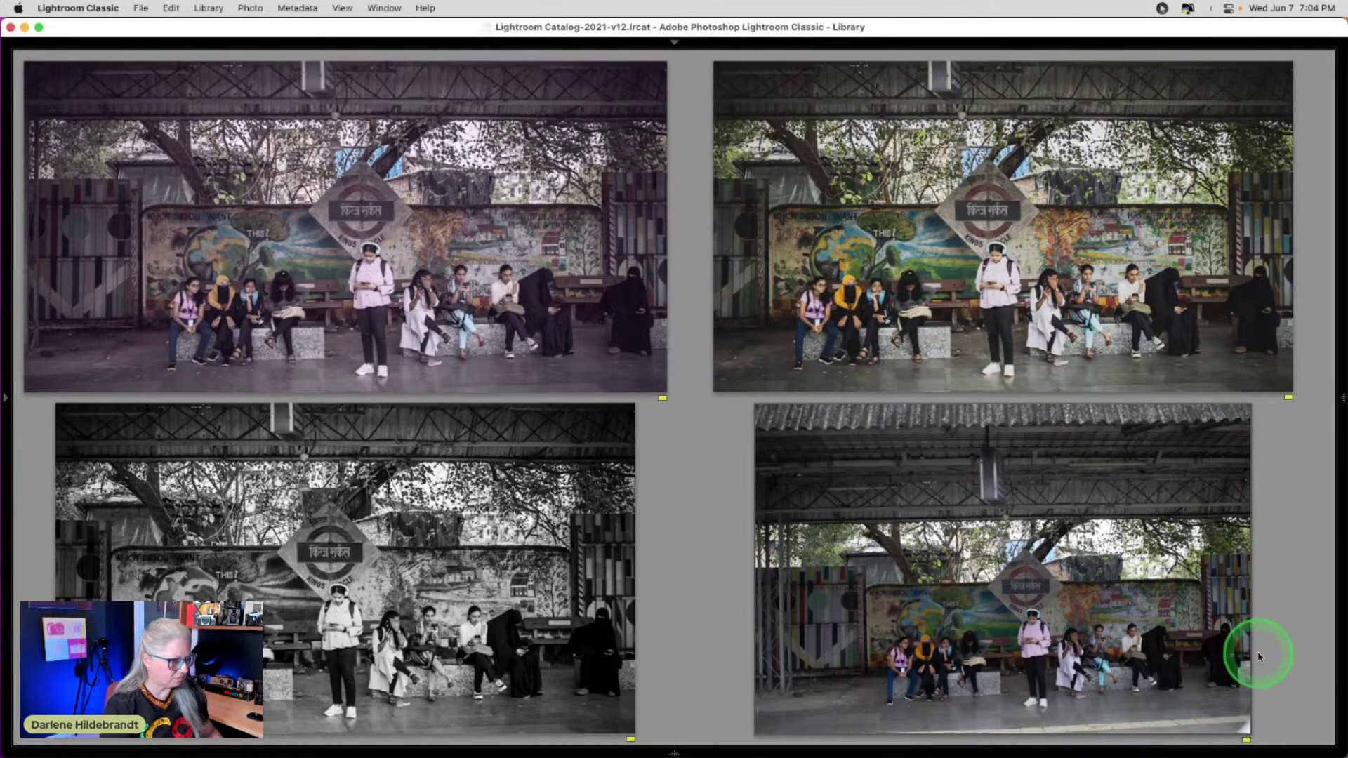
{"action": "left_click", "coordinate": [1243, 727]}
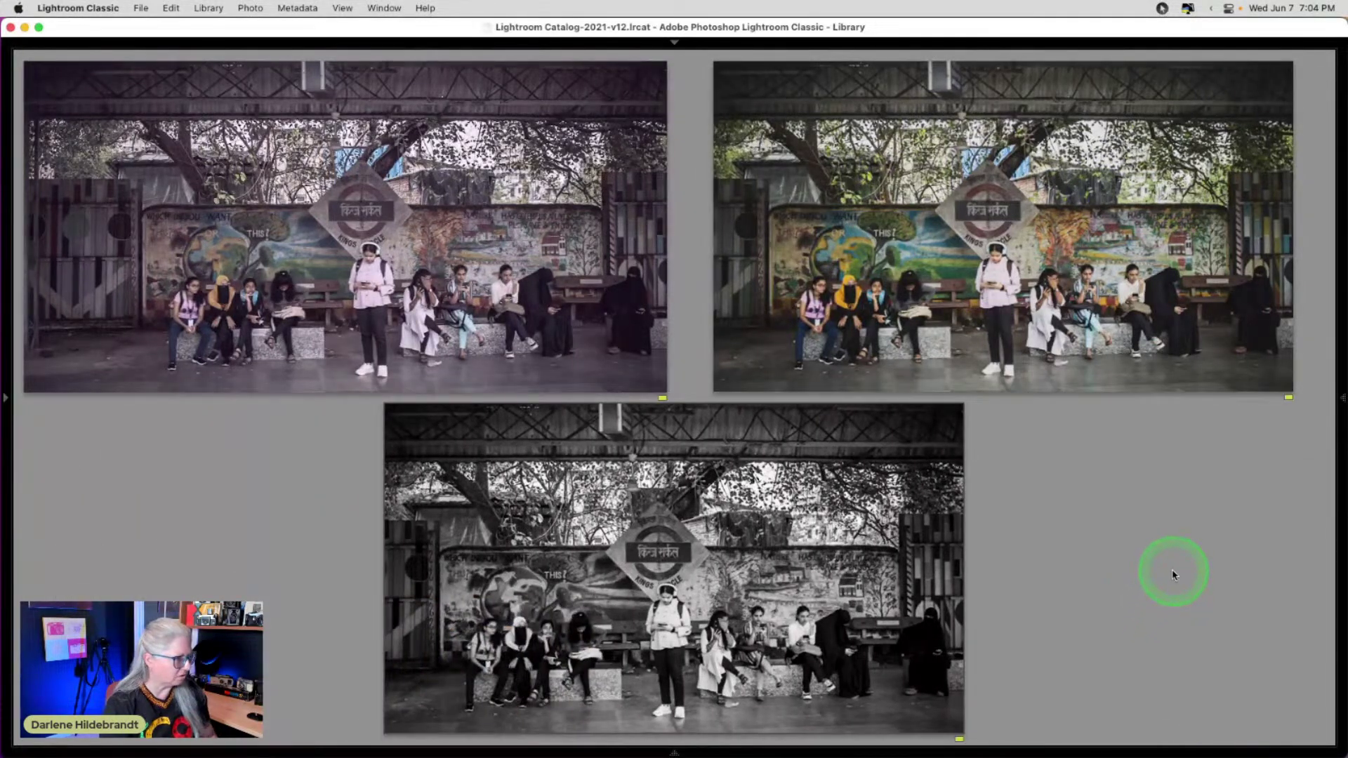
{"action": "mouse_move", "coordinate": [709, 301]}
{"action": "left_mouse_down"}
{"action": "mouse_move", "coordinate": [476, 180]}
{"action": "mouse_move", "coordinate": [424, 211]}
{"action": "mouse_move", "coordinate": [436, 246]}
{"action": "mouse_move", "coordinate": [552, 285]}
{"action": "mouse_move", "coordinate": [726, 178]}
{"action": "mouse_move", "coordinate": [876, 220]}
{"action": "mouse_move", "coordinate": [749, 527]}
{"action": "mouse_move", "coordinate": [1132, 532]}
{"action": "left_mouse_up"}
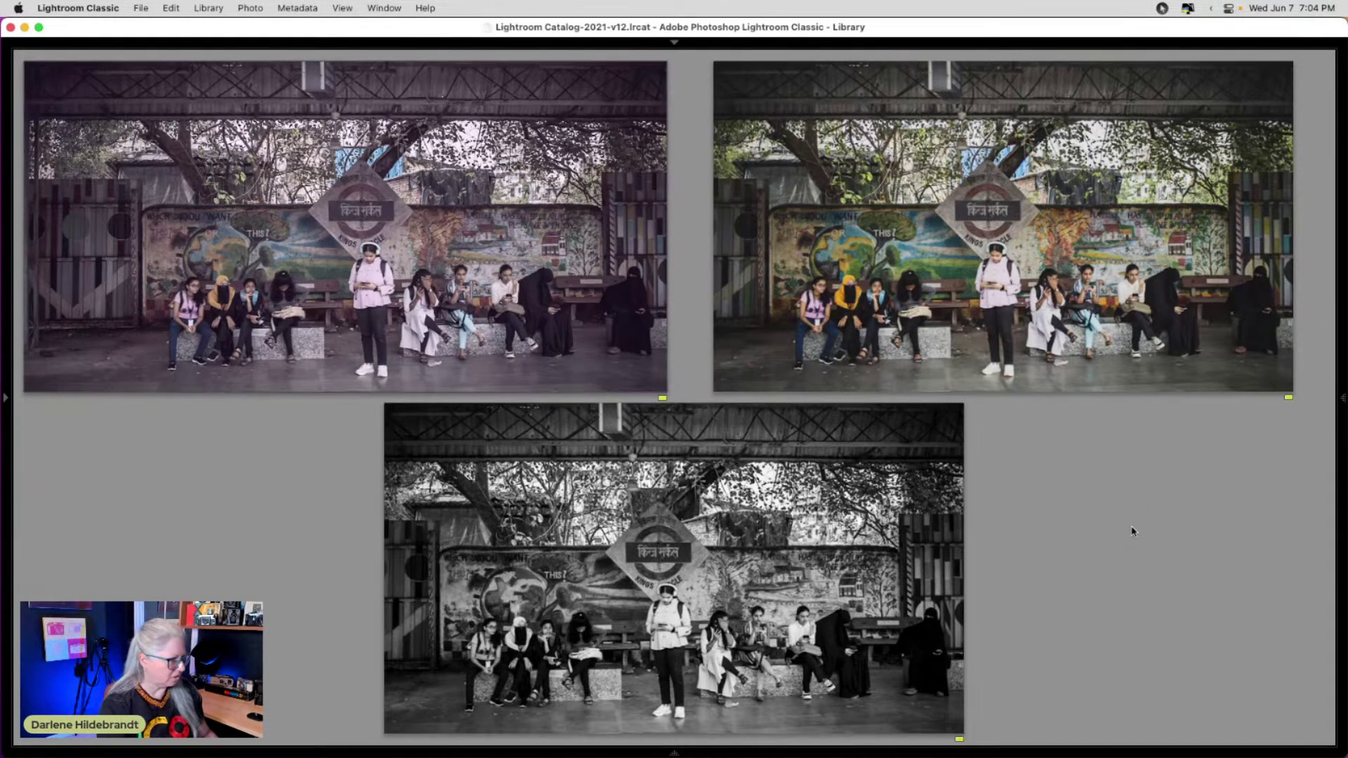
View the black-and-white copy in the Develop module, and return to the Library grid with that copy selected.
{"action": "left_click", "coordinate": [781, 527]}
{"action": "key", "text": "d"}
{"action": "left_click", "coordinate": [1151, 307]}
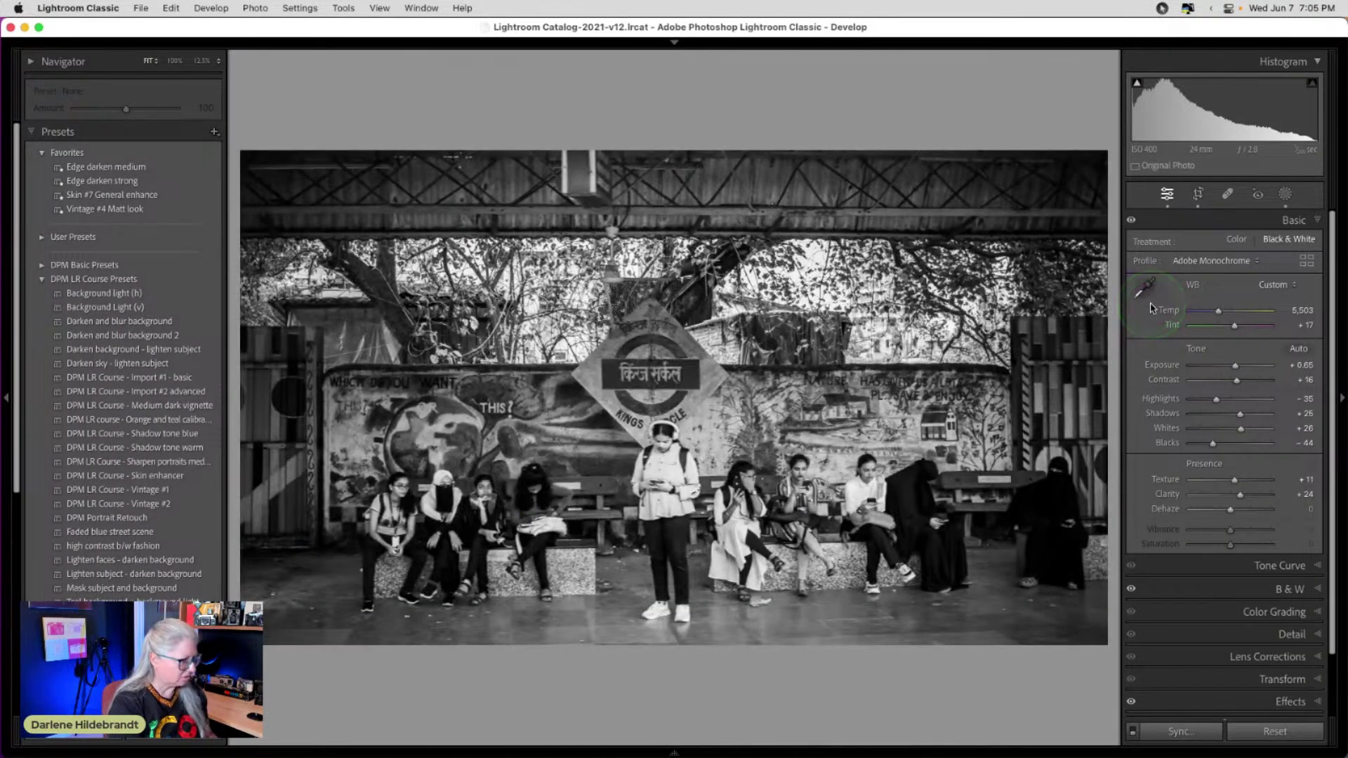
{"action": "key", "text": "g"}
{"action": "left_click", "coordinate": [1089, 337]}
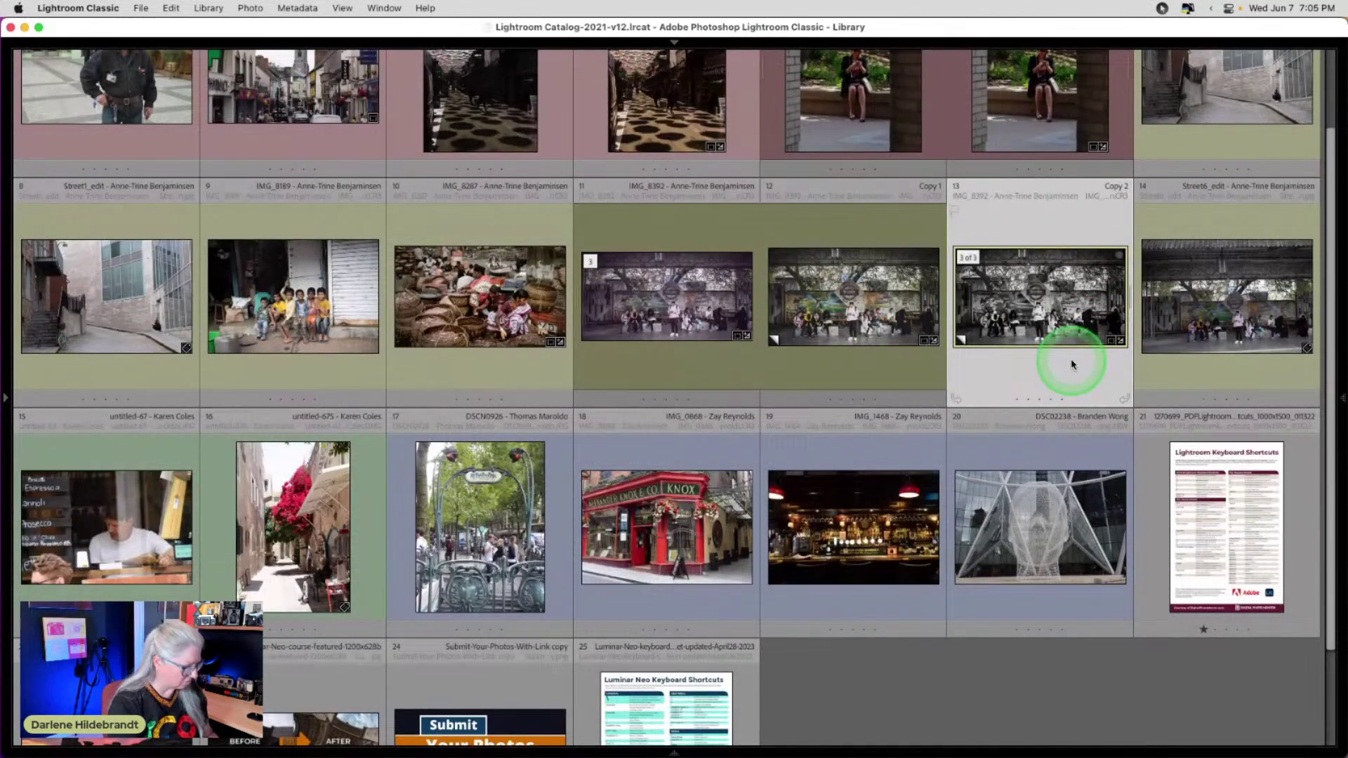
Create a third virtual copy of IMG_8392, convert it to black and white, and bring it into the Develop module.
{"action": "key", "text": "super+apostrophe"}
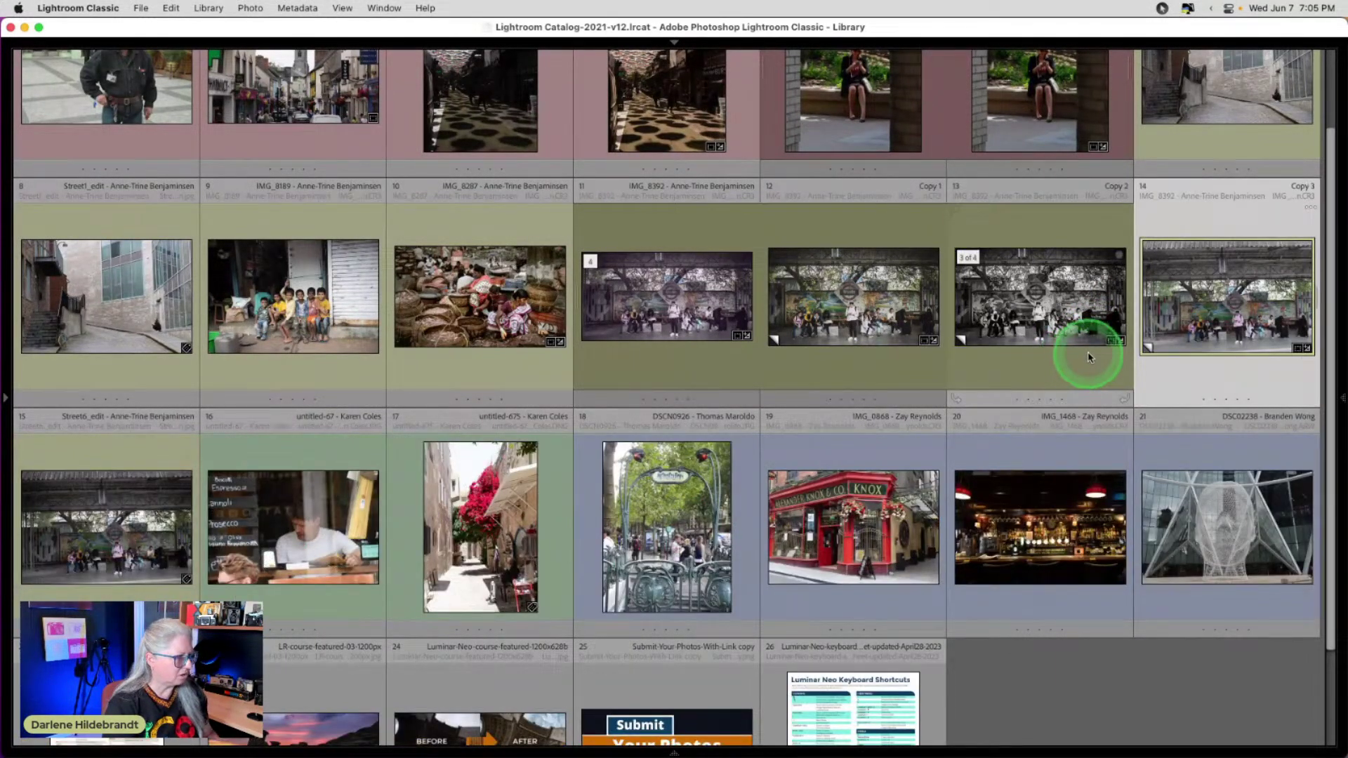
{"action": "left_click", "coordinate": [1179, 325]}
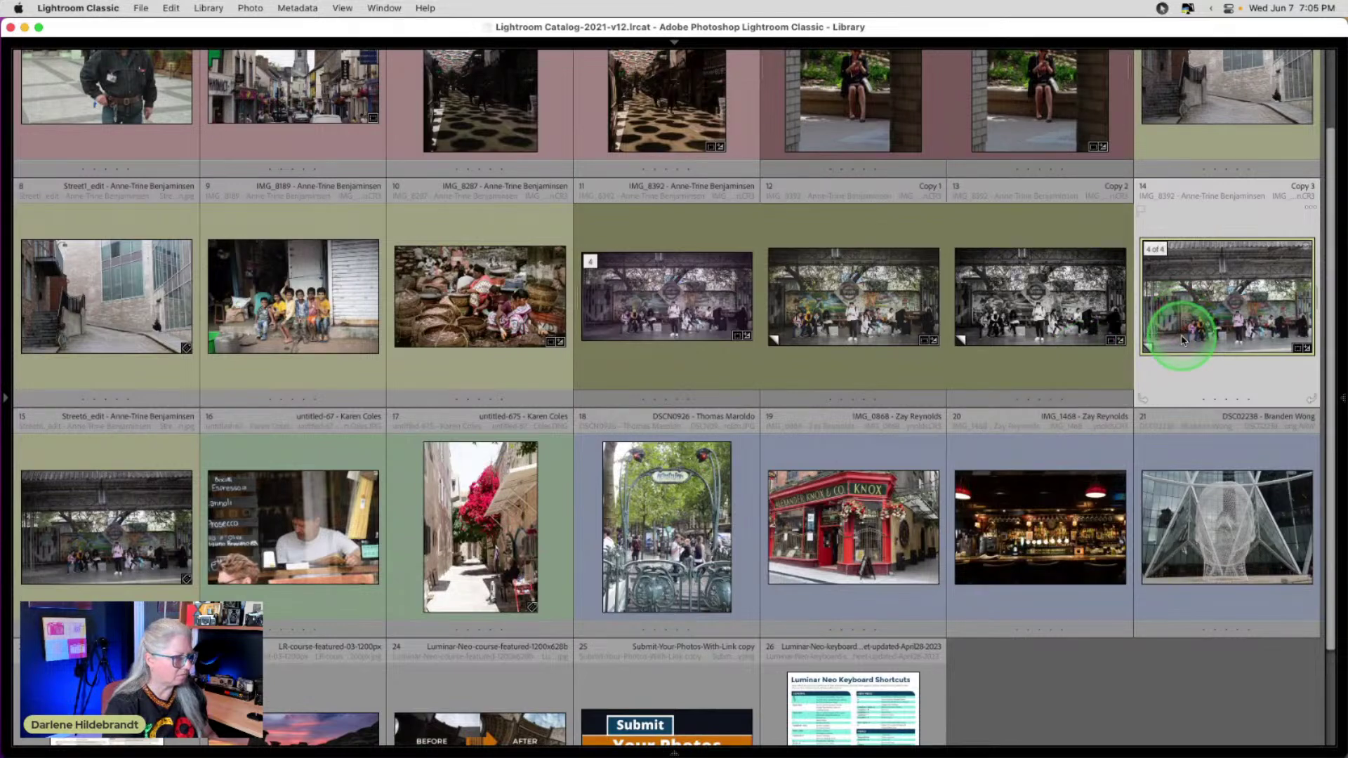
{"action": "key", "text": "v"}
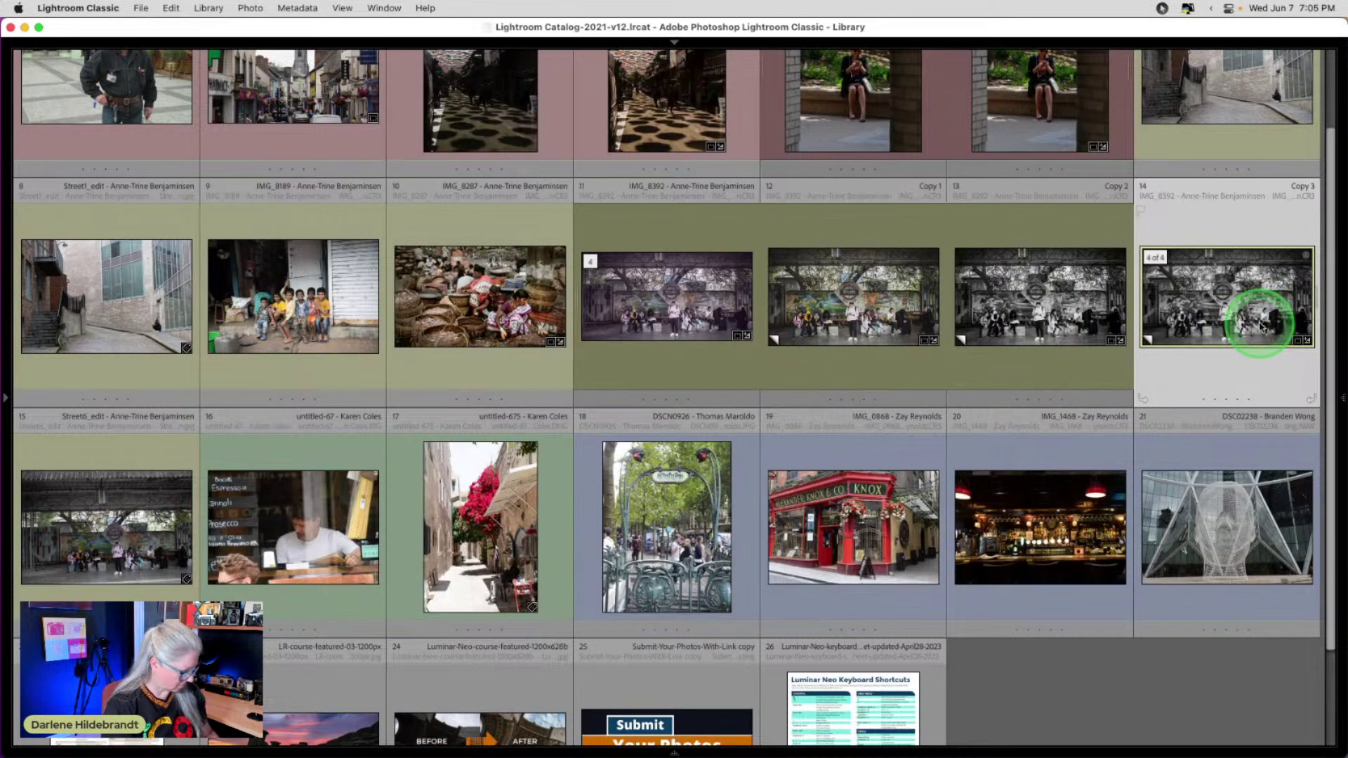
{"action": "key", "text": "d"}
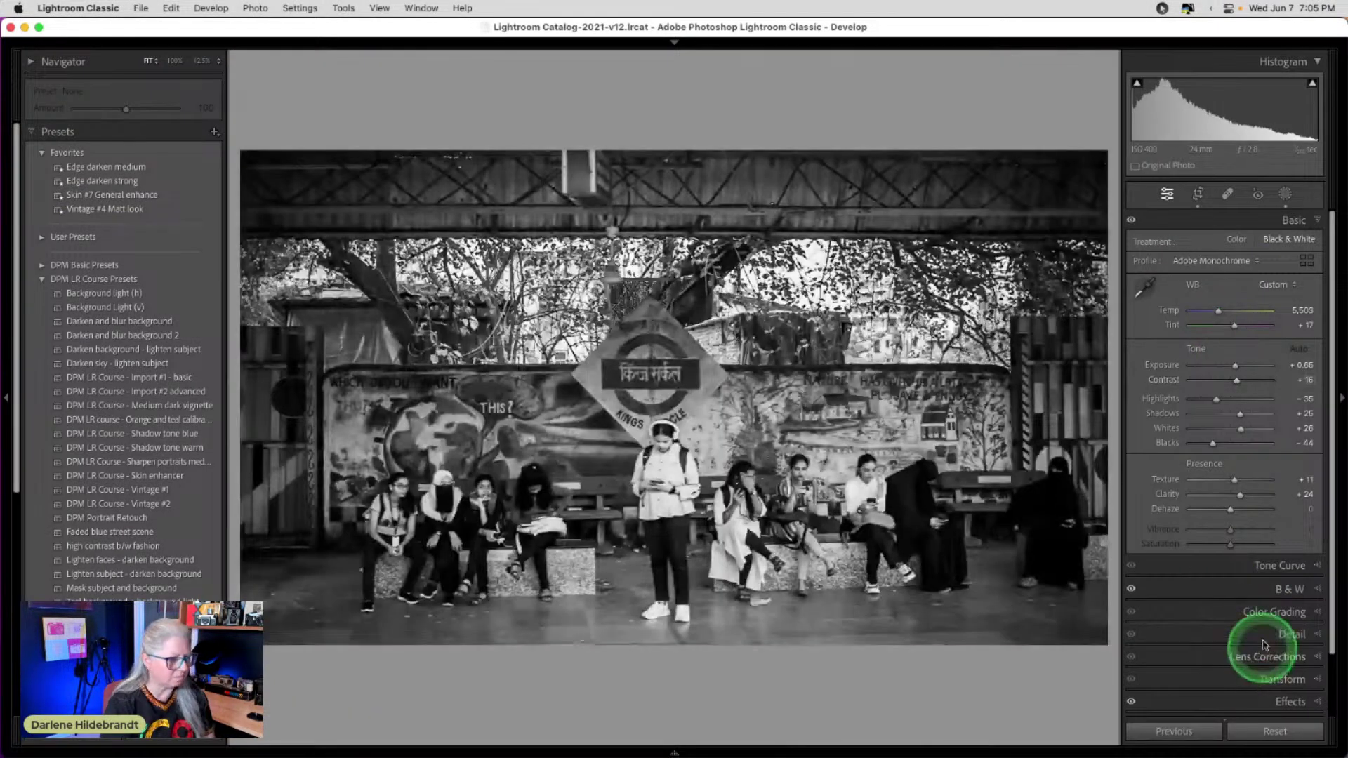
Tone the new copy's shadows with Color Grading at Hue 50 and Saturation 31.
{"action": "left_click", "coordinate": [1260, 612]}
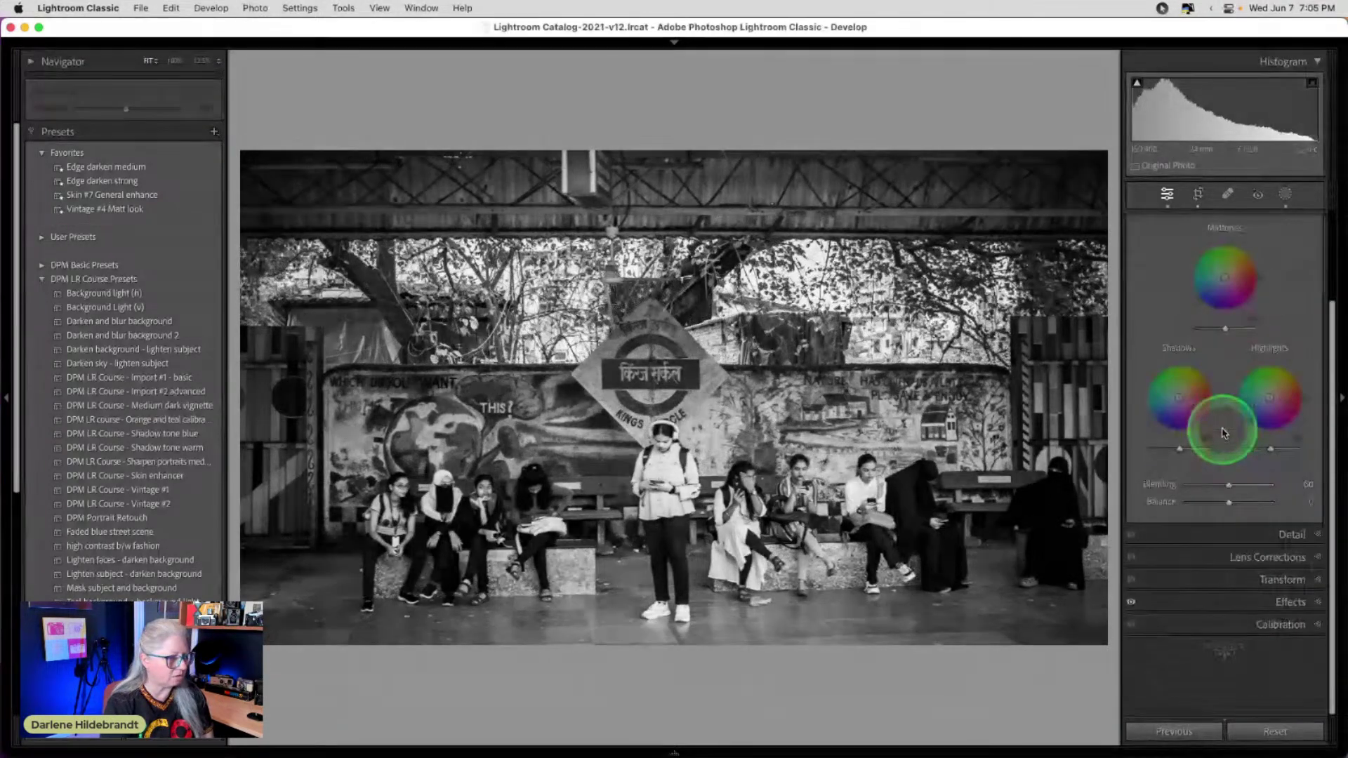
{"action": "scroll", "coordinate": [1222, 429], "scroll_direction": "up", "scroll_amount": 3}
{"action": "left_click", "coordinate": [1225, 296]}
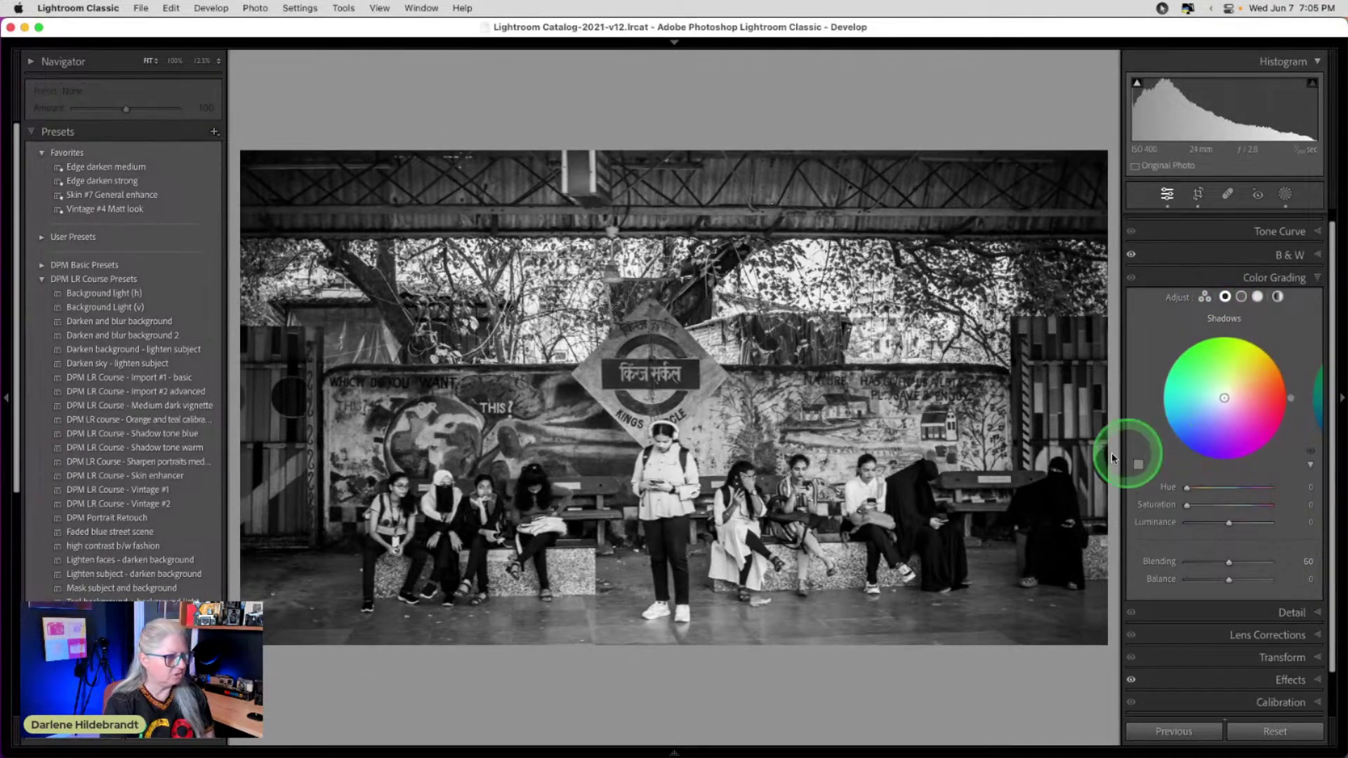
{"action": "left_click_drag", "start_coordinate": [1187, 504], "coordinate": [1215, 506]}
{"action": "left_click_drag", "start_coordinate": [1187, 487], "coordinate": [1213, 505]}
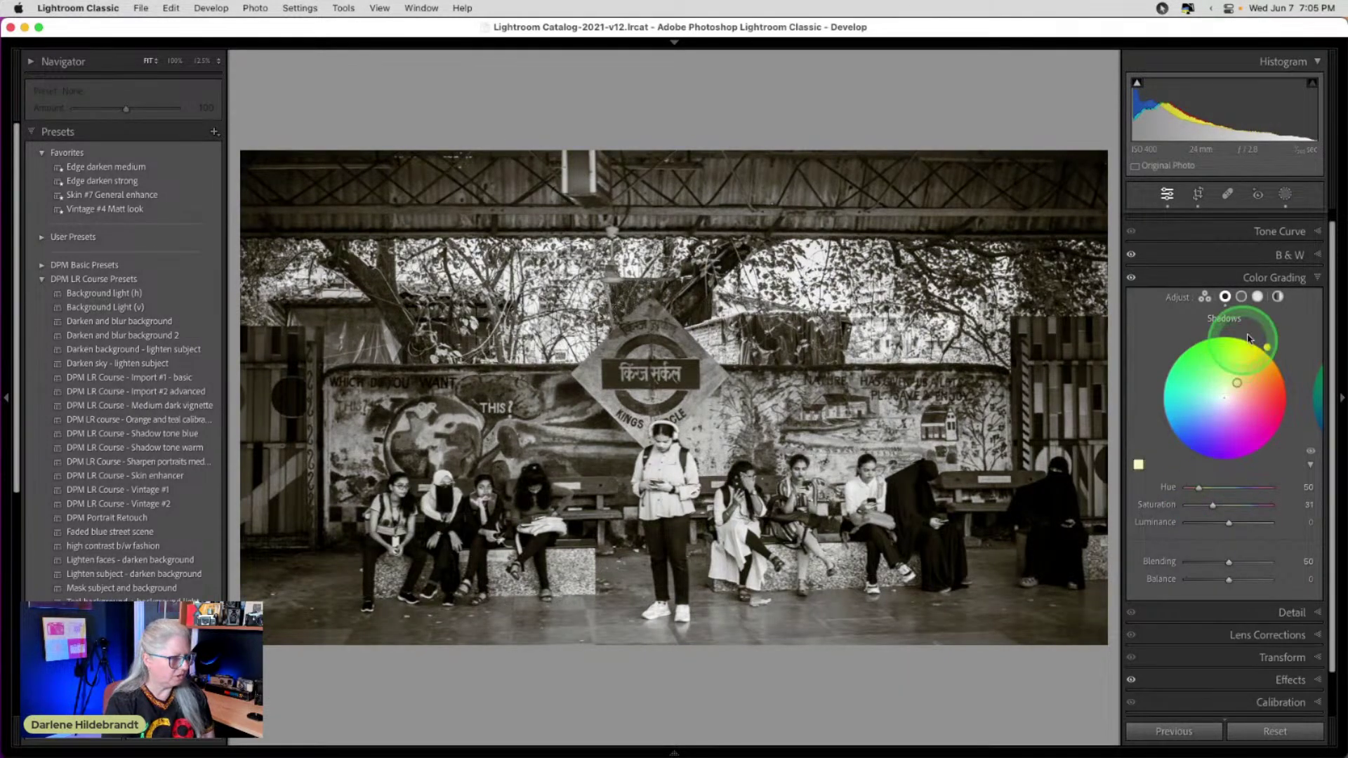
Tone the copy's highlights with Color Grading at Hue 47 and Saturation 56.
{"action": "left_click", "coordinate": [1241, 296]}
{"action": "left_click", "coordinate": [1257, 296]}
{"action": "left_click_drag", "start_coordinate": [1179, 508], "coordinate": [1202, 488]}
{"action": "left_click", "coordinate": [1187, 489]}
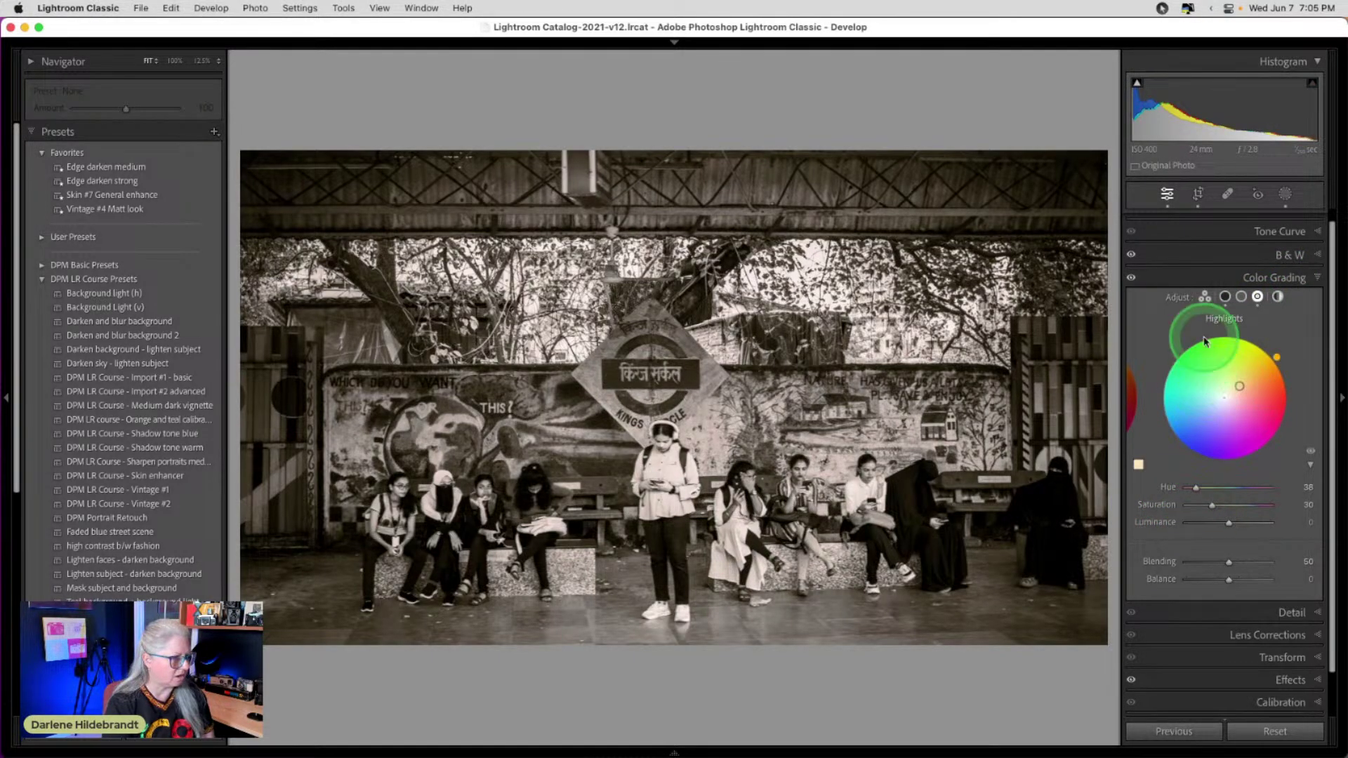
{"action": "left_click", "coordinate": [1225, 296]}
{"action": "left_click", "coordinate": [1258, 296]}
{"action": "left_click", "coordinate": [1194, 489]}
{"action": "left_click_drag", "start_coordinate": [1194, 489], "coordinate": [1233, 504]}
{"action": "left_click", "coordinate": [1185, 567]}
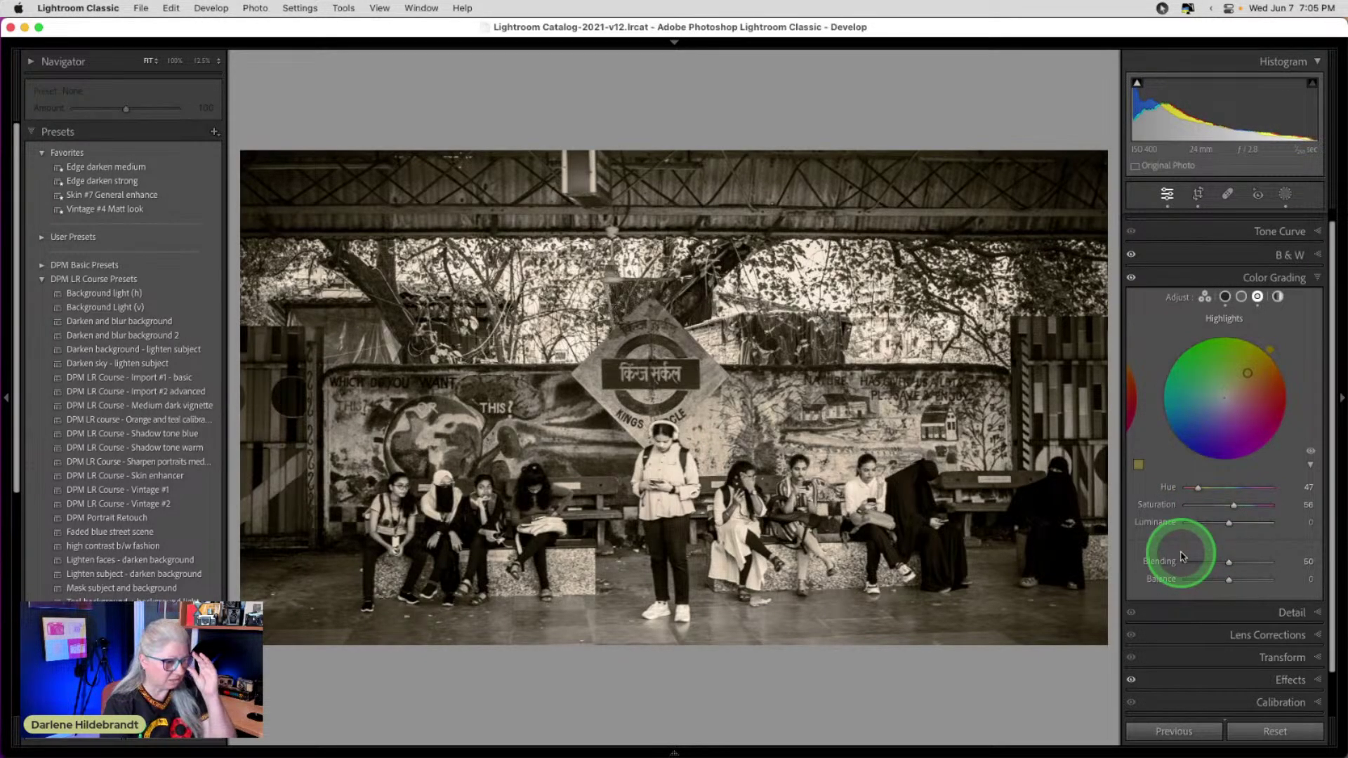
Fade the sepia copy by raising the tone curve's black point to Output 32, and lower Exposure slightly.
{"action": "scroll", "coordinate": [1185, 561], "scroll_direction": "down", "scroll_amount": 2}
{"action": "left_click", "coordinate": [1215, 560]}
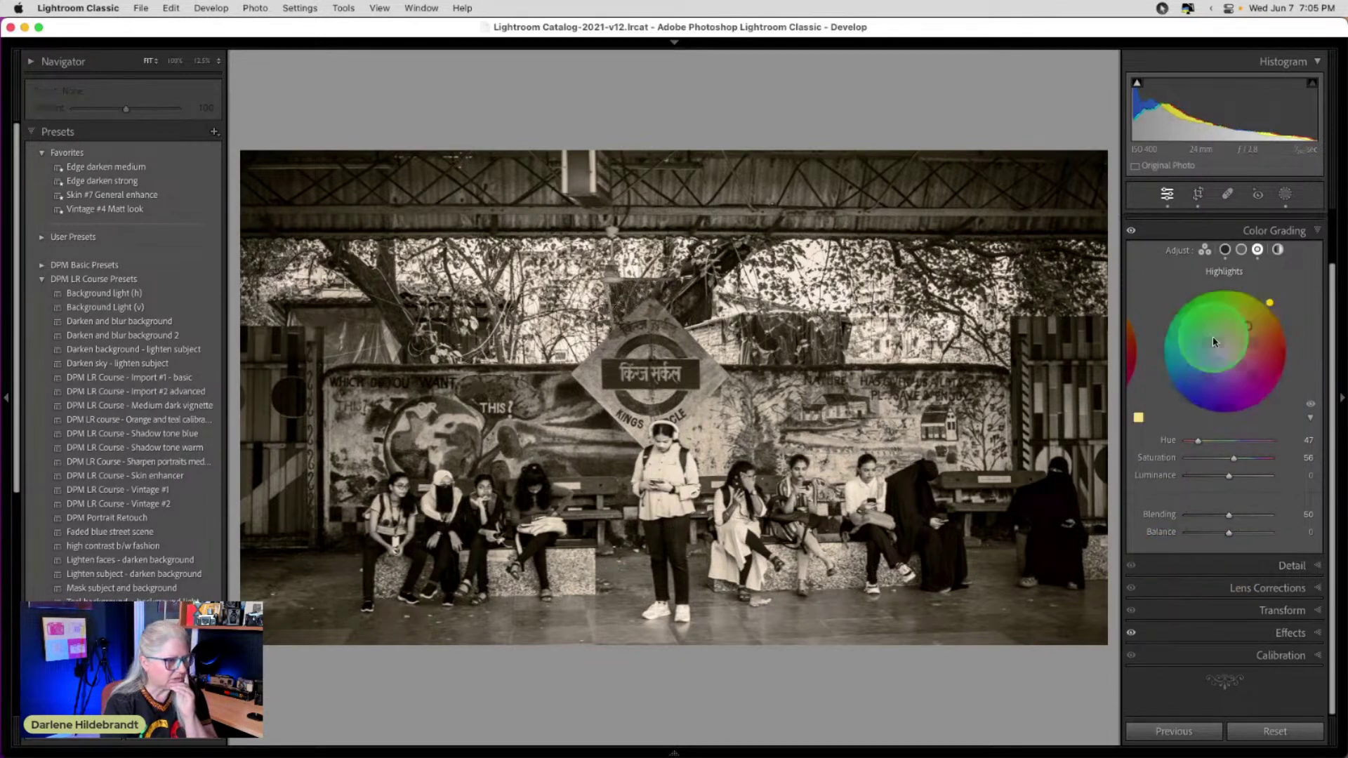
{"action": "scroll", "coordinate": [1204, 337], "scroll_direction": "up", "scroll_amount": 2}
{"action": "left_click", "coordinate": [1248, 245]}
{"action": "mouse_move", "coordinate": [1165, 415]}
{"action": "left_mouse_down"}
{"action": "mouse_move", "coordinate": [1153, 428]}
{"action": "mouse_move", "coordinate": [1140, 412]}
{"action": "left_mouse_up"}
{"action": "key", "text": "super+z"}
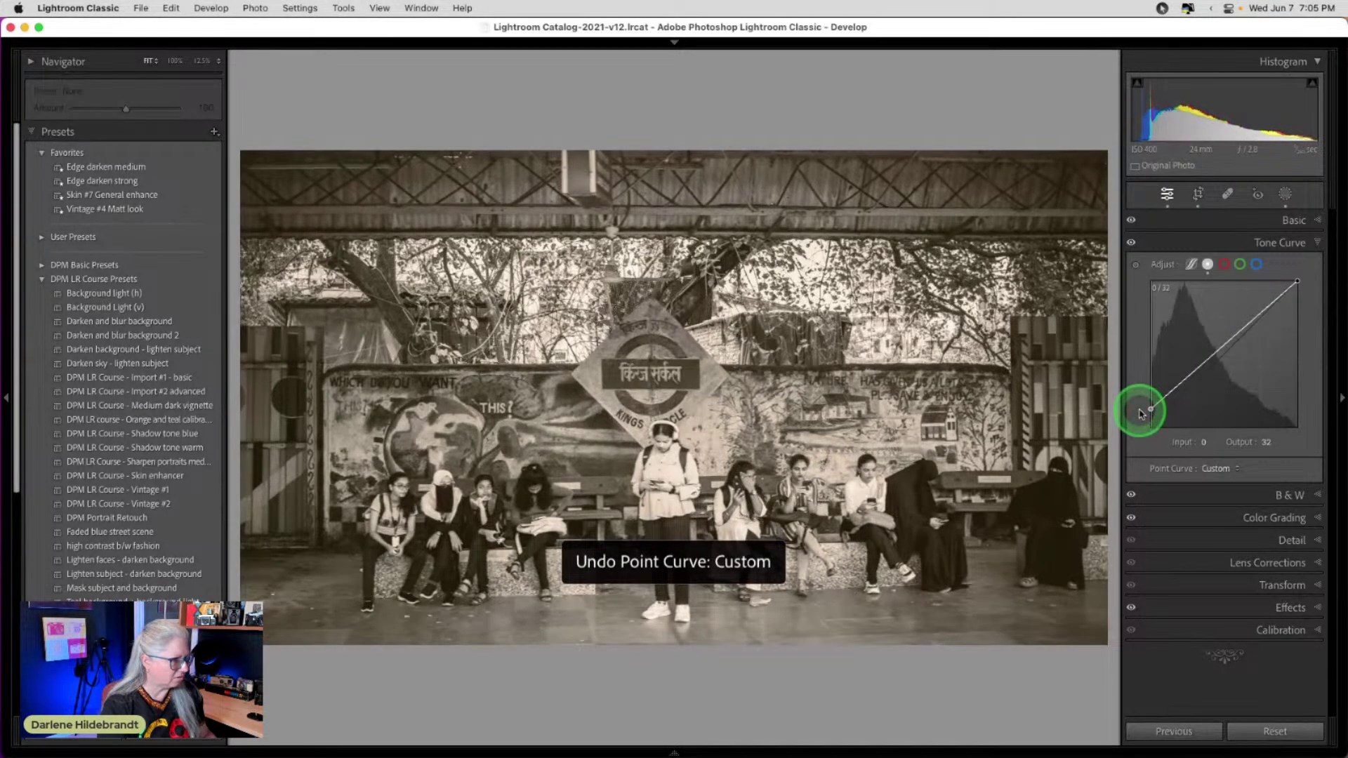
{"action": "left_click", "coordinate": [1279, 226]}
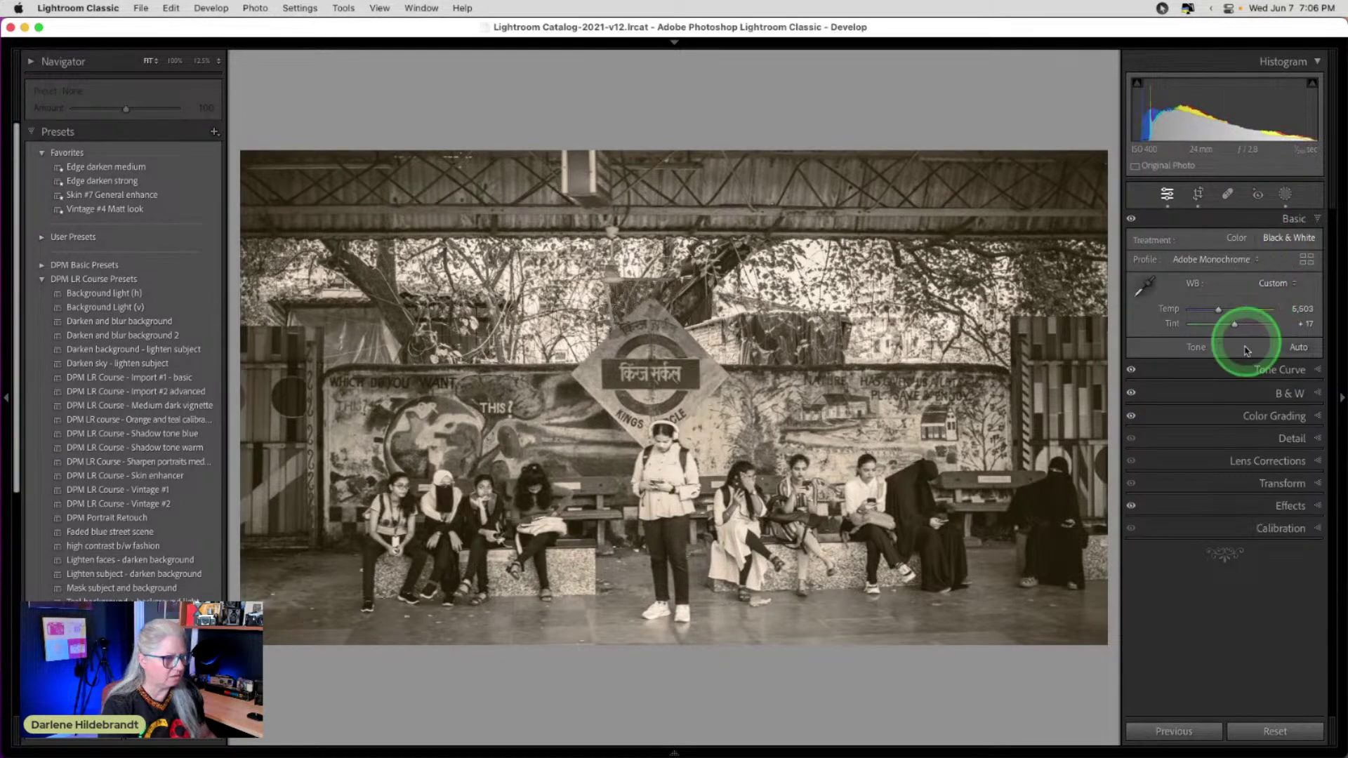
{"action": "left_click_drag", "start_coordinate": [1236, 364], "coordinate": [1230, 356]}
Compare IMG_8392 and its three virtual copies, including the sepia one, together in Survey view.
{"action": "key", "text": "f"}
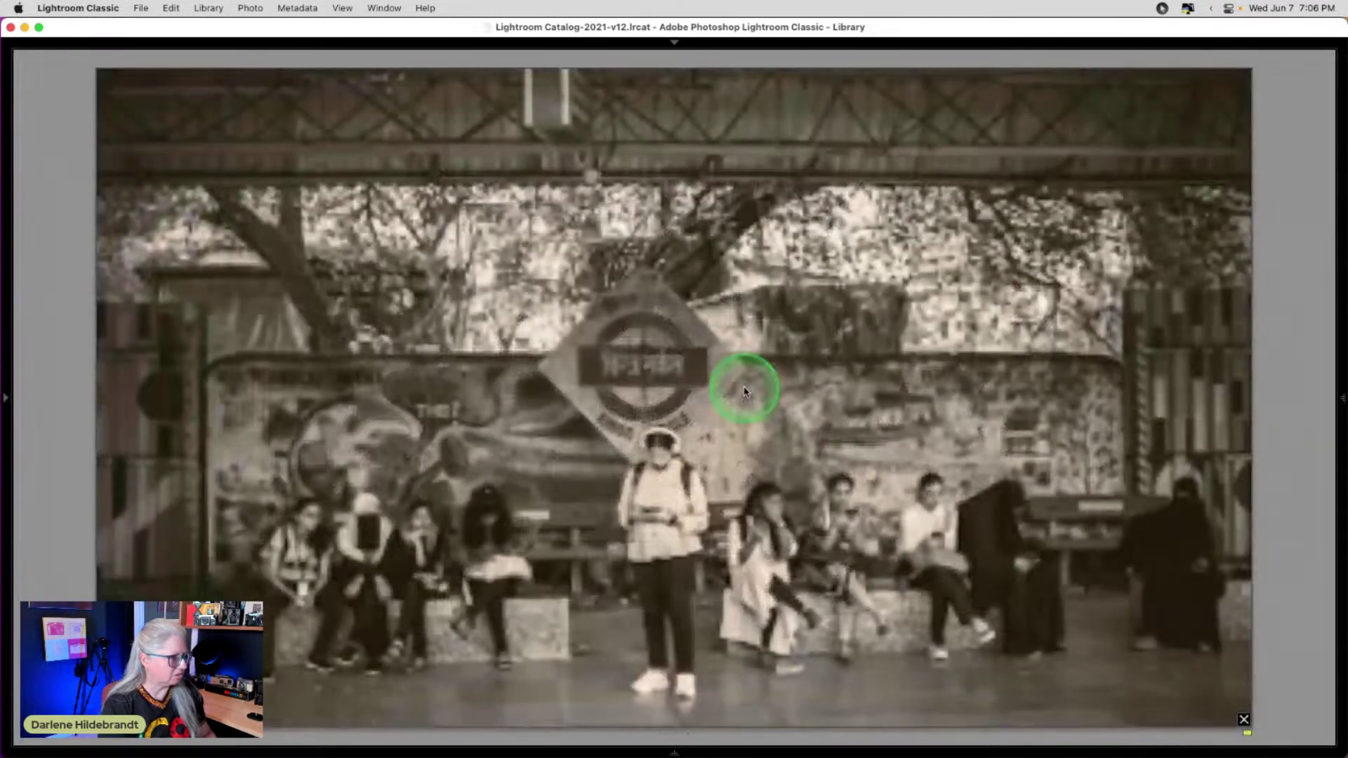
{"action": "key", "text": "g"}
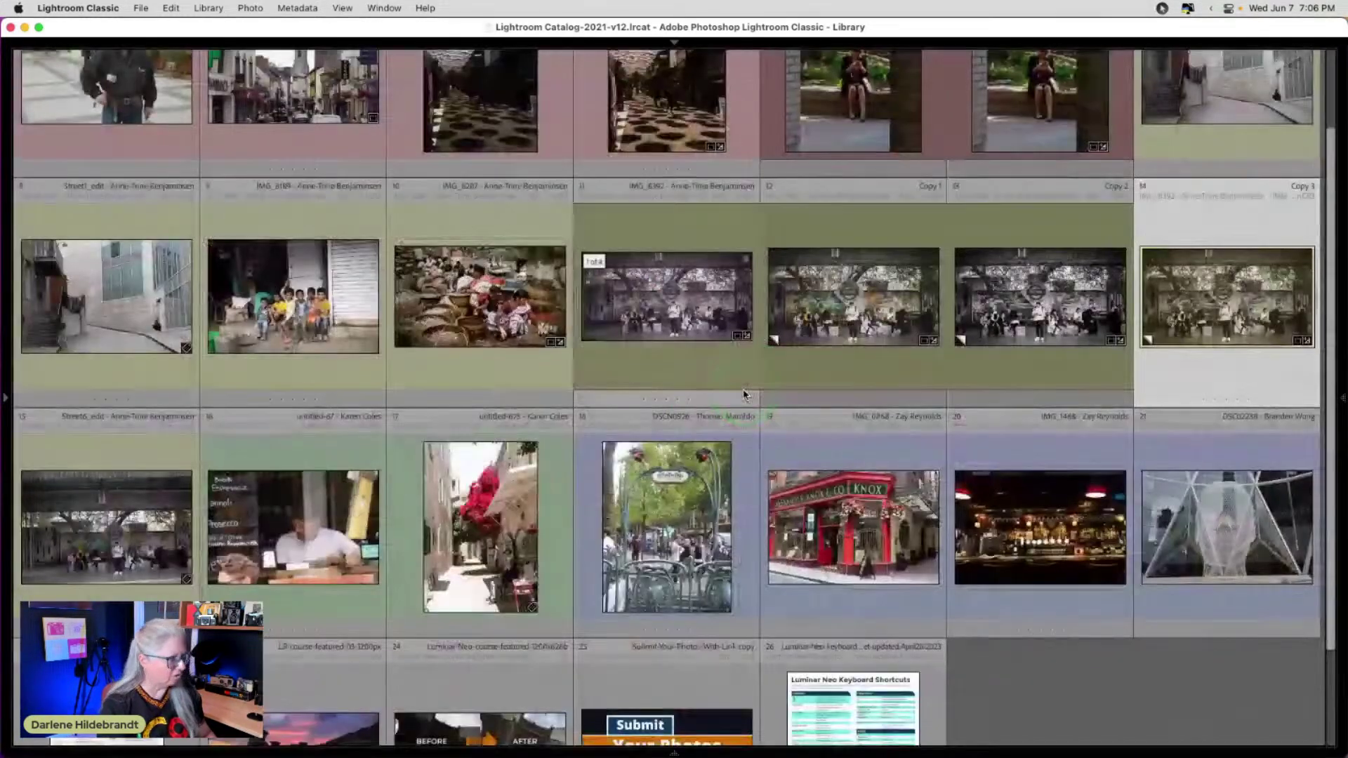
{"action": "key", "text": "n"}
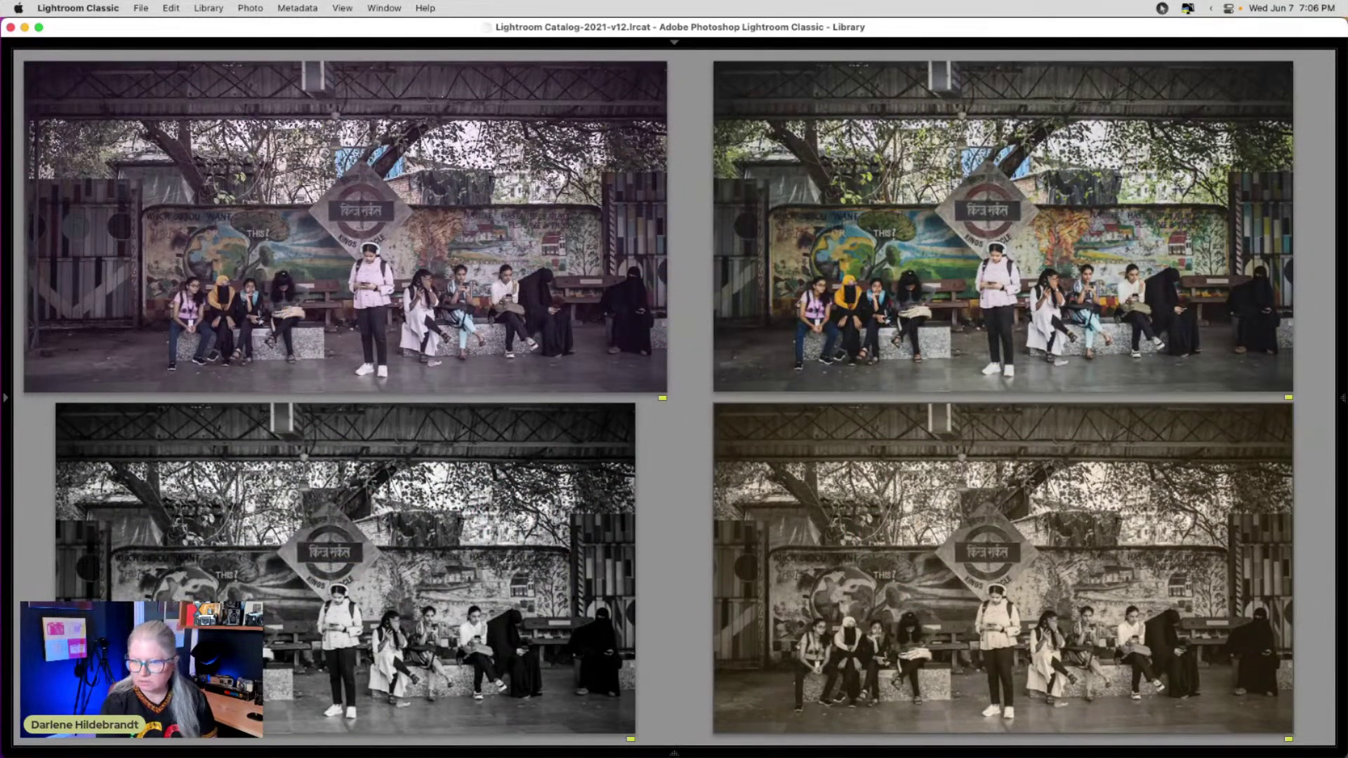
{"action": "key", "text": "shift+f"}
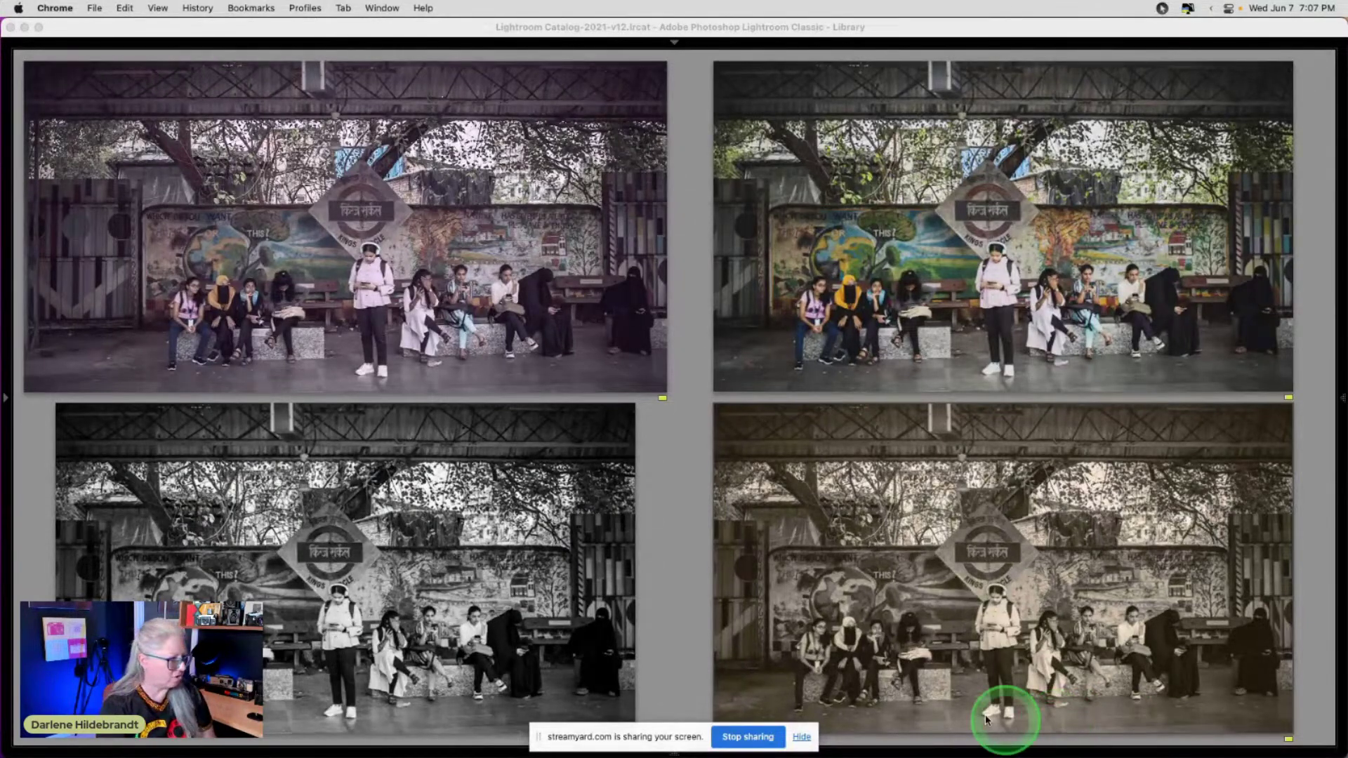
View the Westglen School 2023 photo gallery in Chrome, and switch back to Lightroom Classic.
{"action": "left_click", "coordinate": [804, 737]}
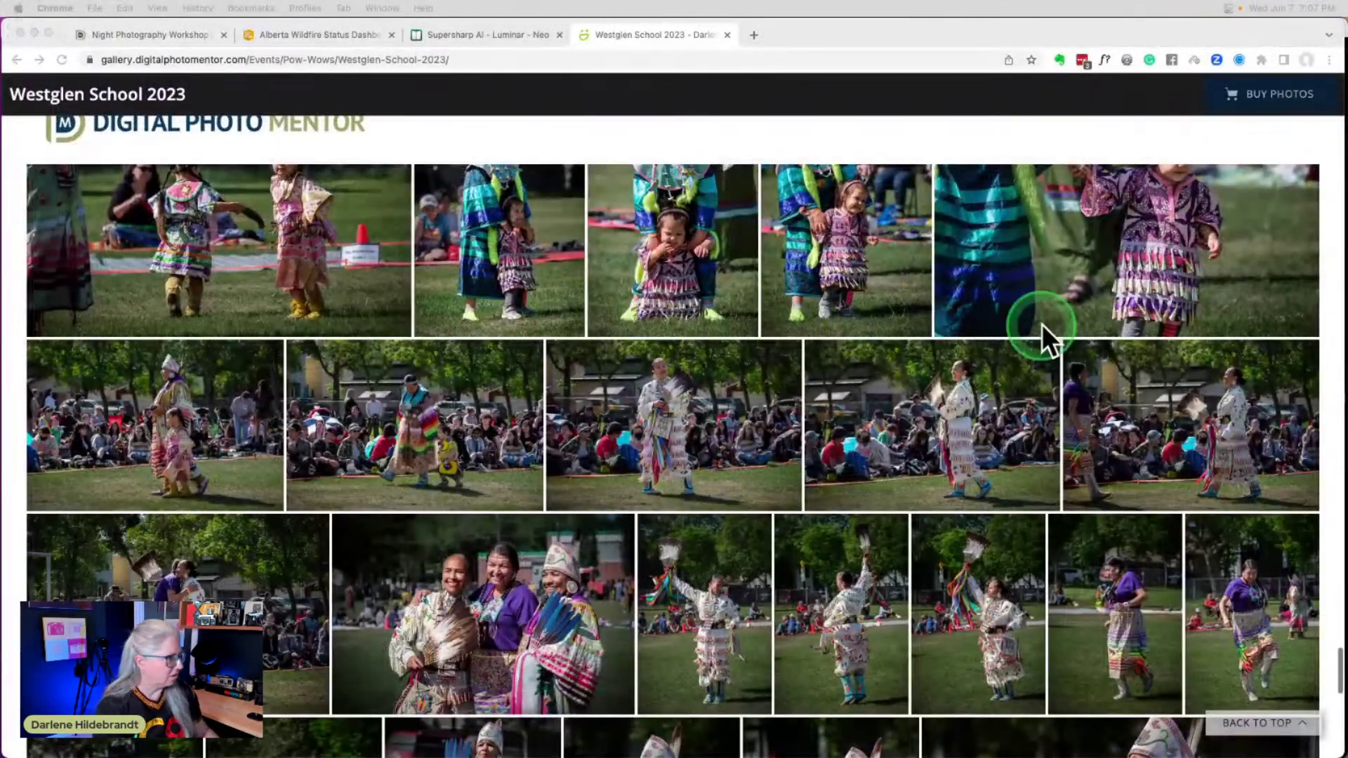
{"action": "key", "text": "super+Tab"}
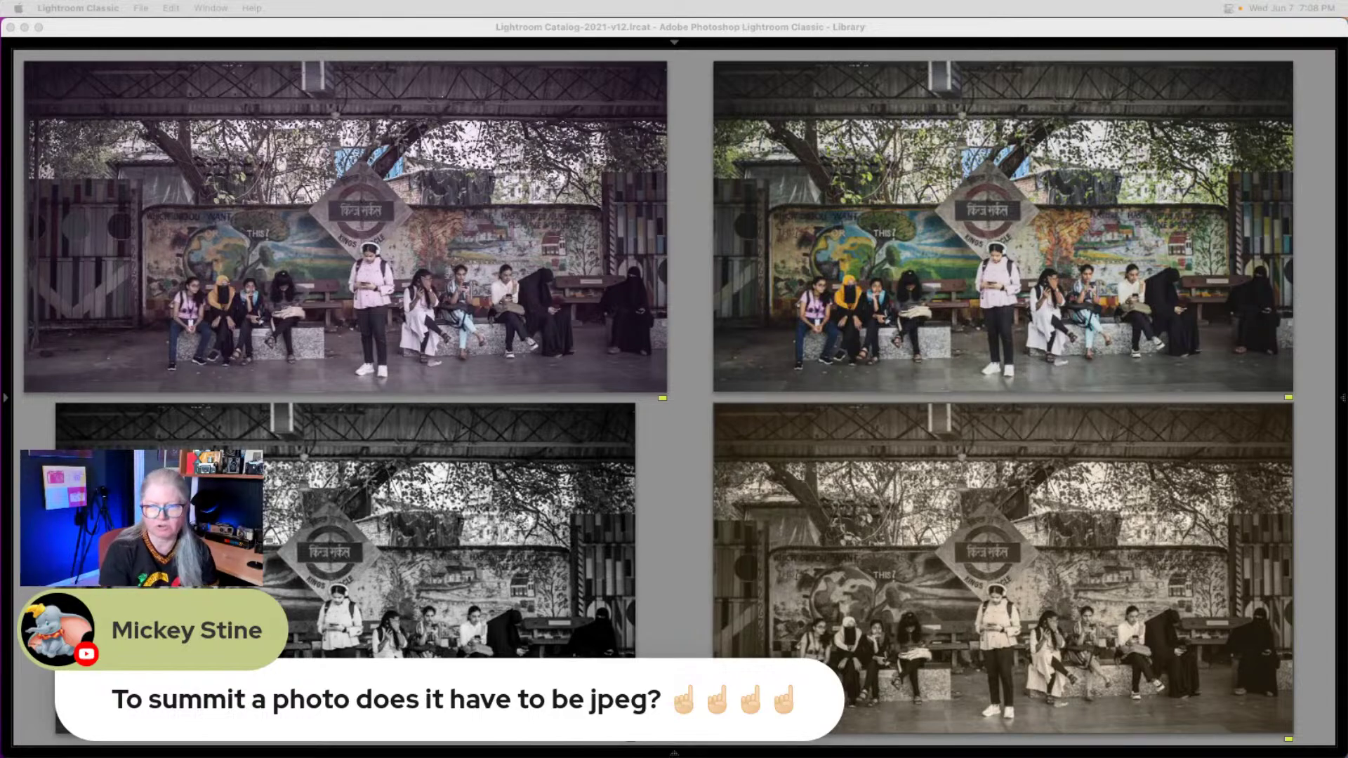
{"action": "left_click", "coordinate": [1318, 442]}
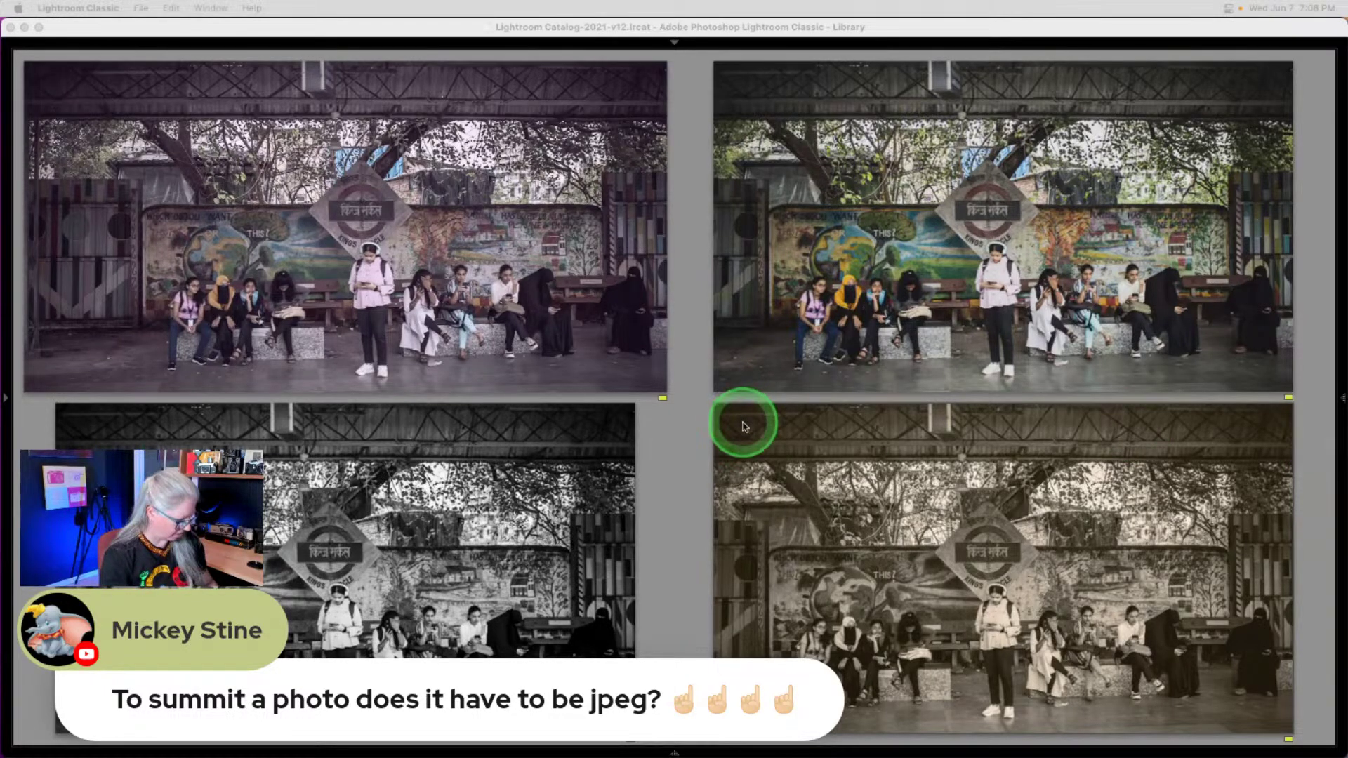
Return to the Library grid and show the Submit-Your-Photos-With-Link image enlarged in Loupe view.
{"action": "left_click", "coordinate": [680, 446]}
{"action": "key", "text": "g"}
{"action": "scroll", "coordinate": [773, 492], "scroll_direction": "down", "scroll_amount": 3}
{"action": "double_click", "coordinate": [699, 603]}
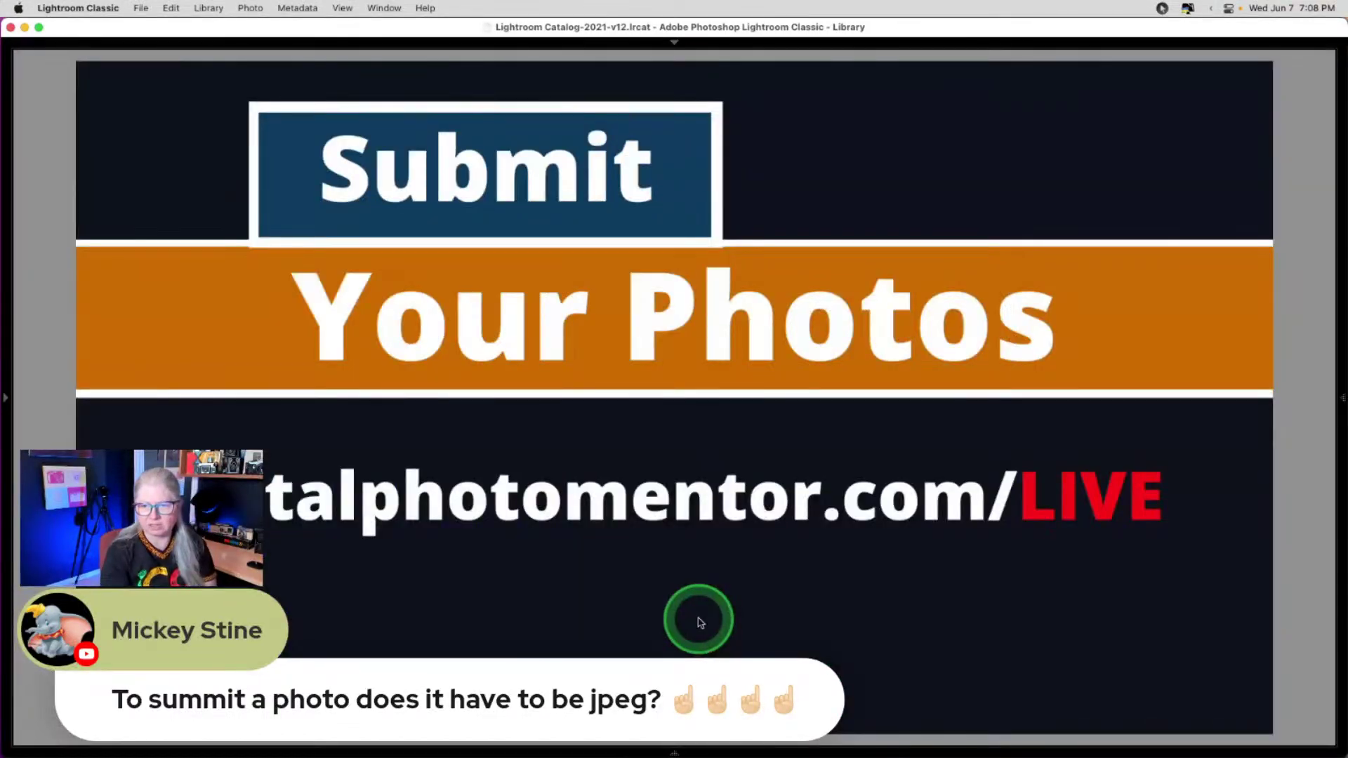
{"action": "key", "text": "super+shift+e"}
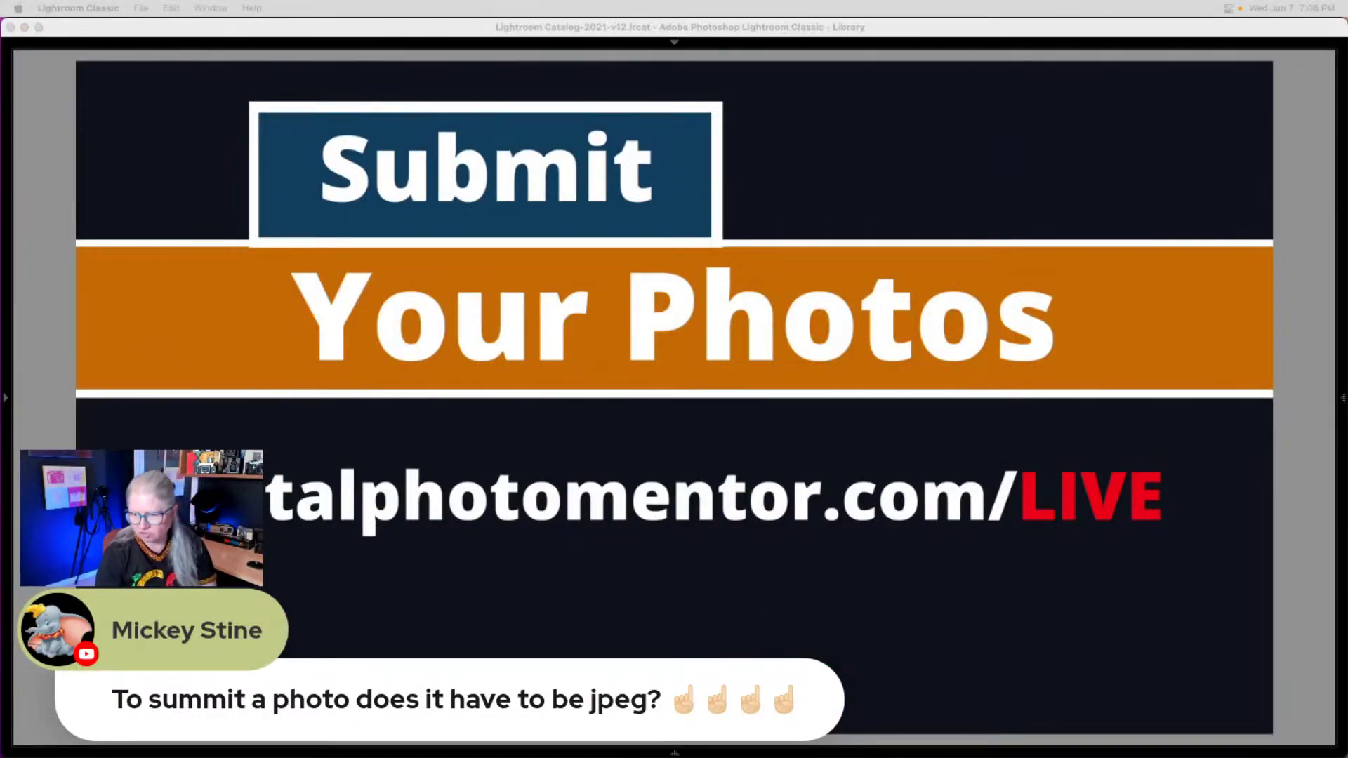
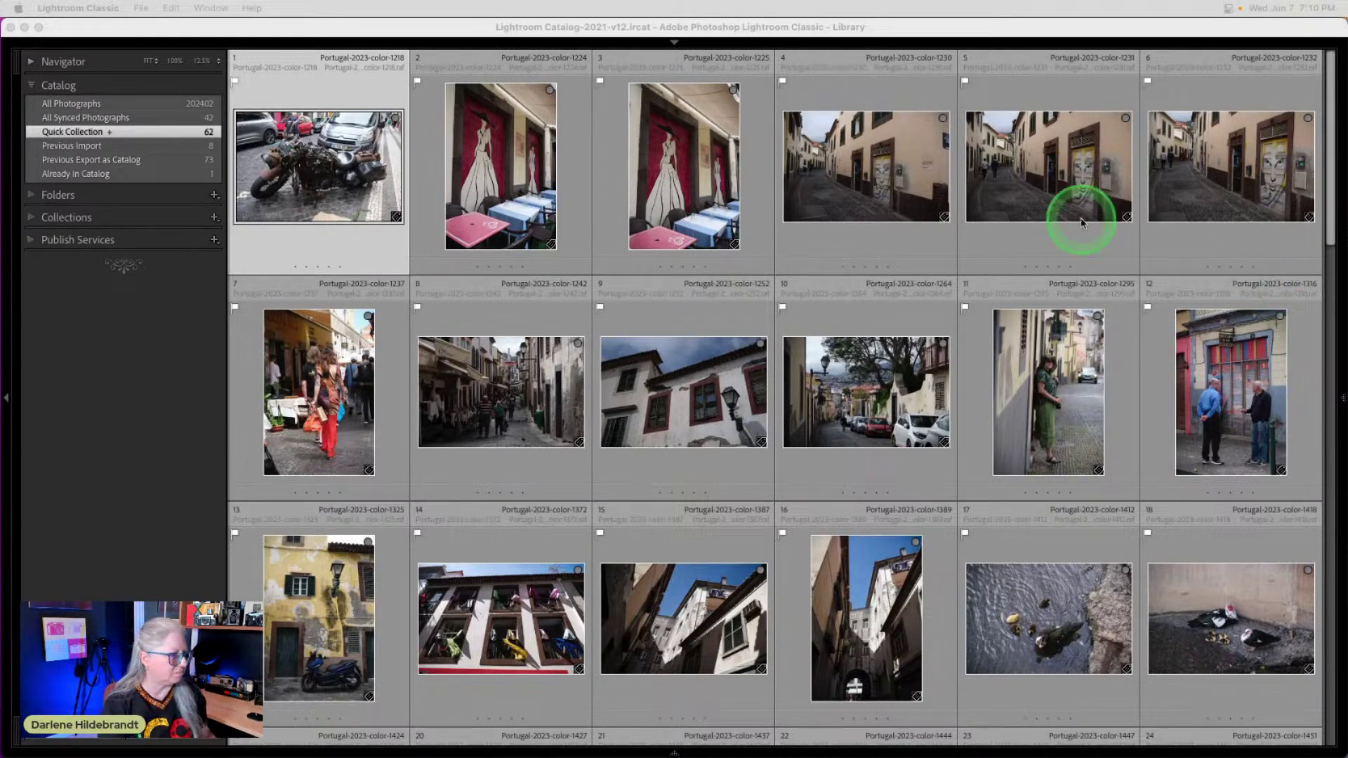
Browse the Portugal color photos of the Quick Collection in the Library grid.
{"action": "left_click", "coordinate": [913, 240]}
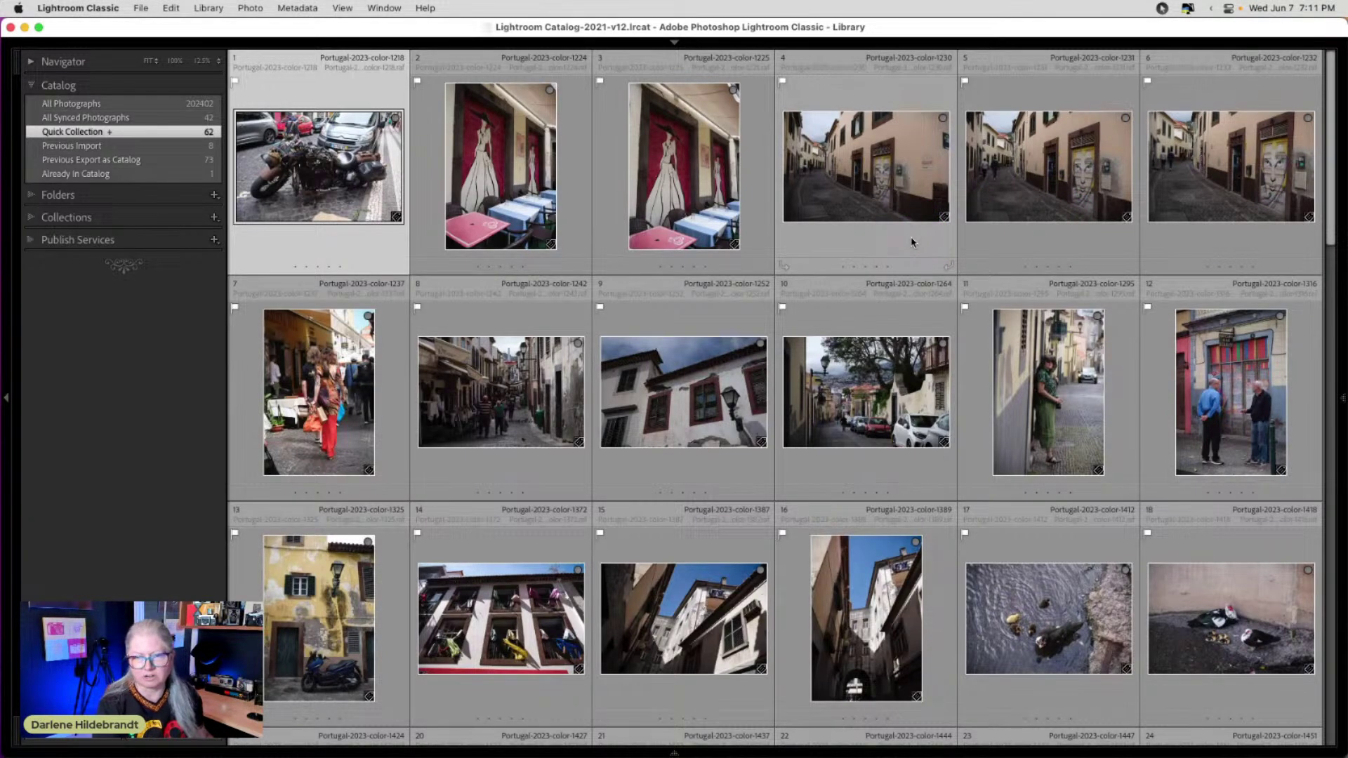
{"action": "scroll", "coordinate": [913, 242], "scroll_direction": "down", "scroll_amount": 5}
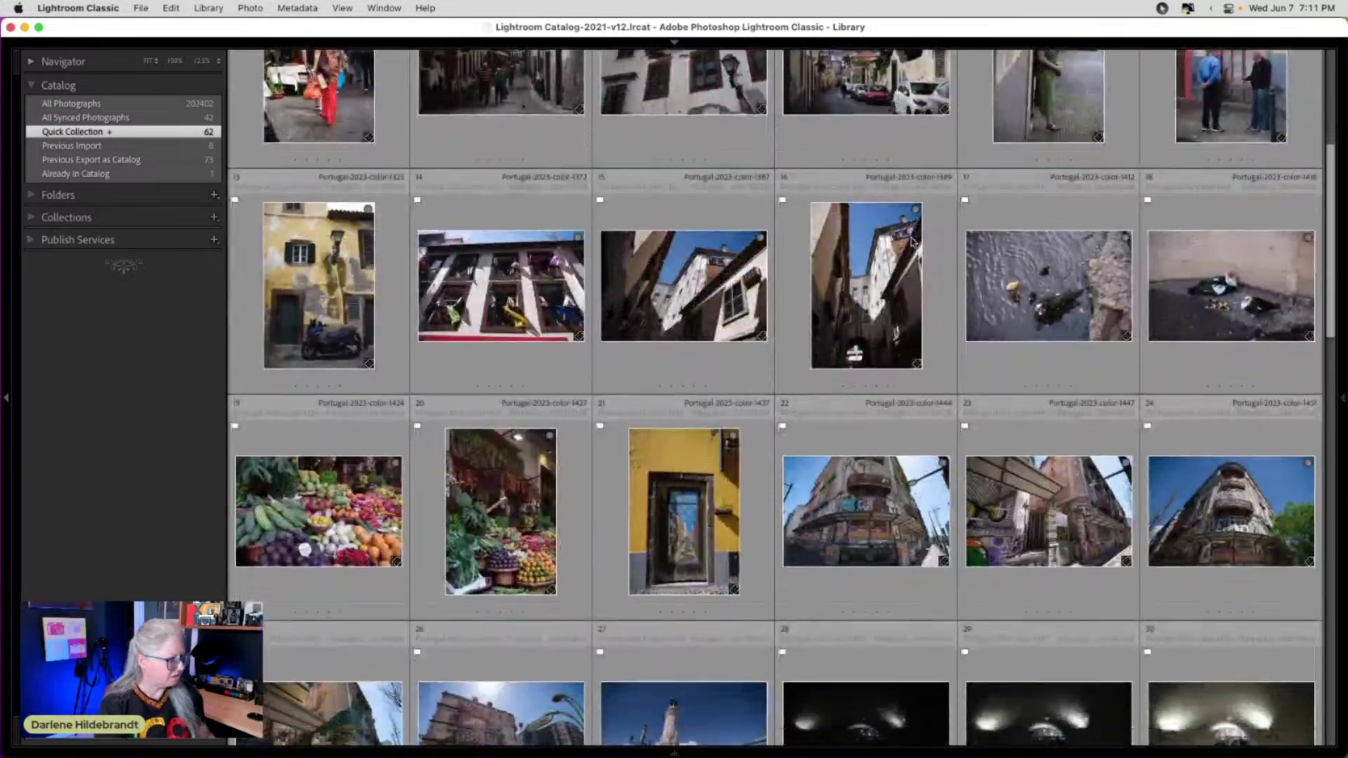
{"action": "scroll", "coordinate": [912, 242], "scroll_direction": "down", "scroll_amount": 3}
{"action": "scroll", "coordinate": [912, 242], "scroll_direction": "up", "scroll_amount": 10}
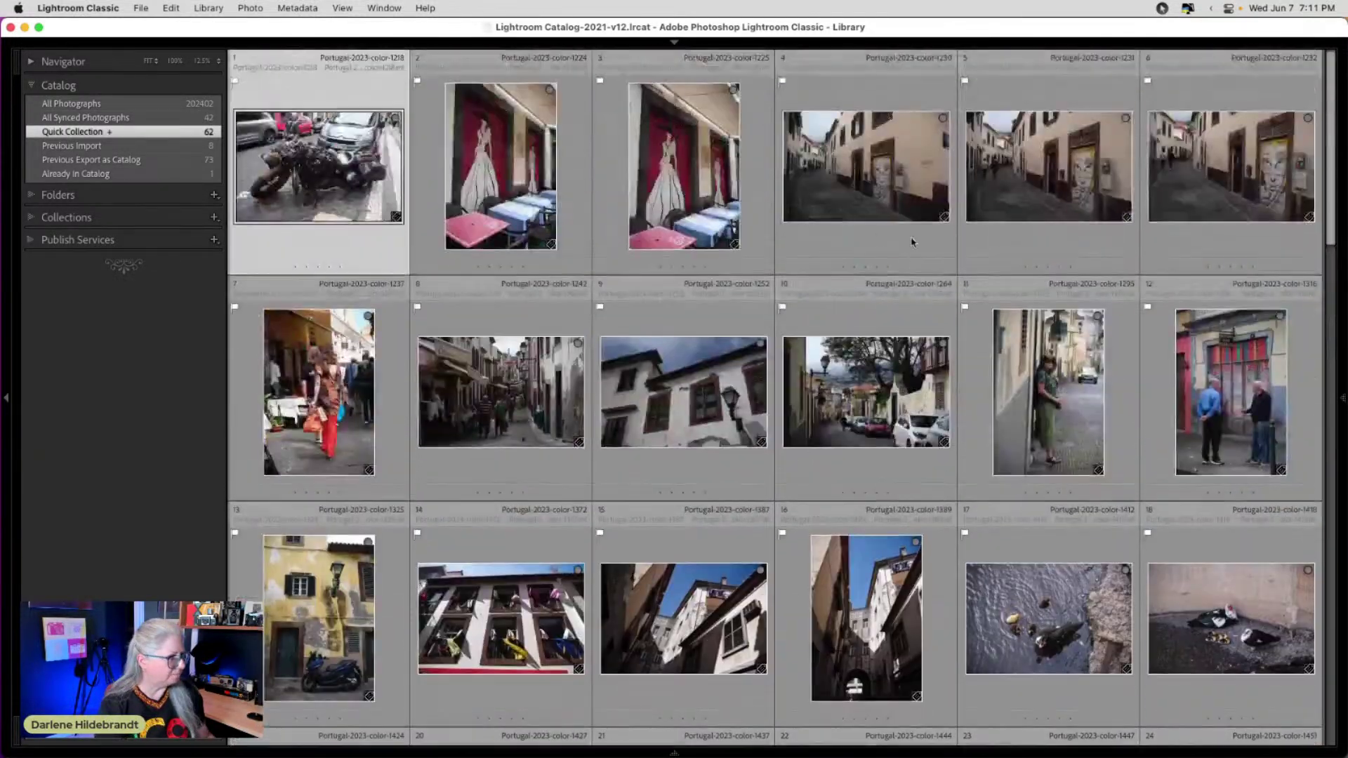
Review the Portugal street photos one by one in Loupe view, from the motorcycle to the sloping street with parked cars.
{"action": "double_click", "coordinate": [382, 197]}
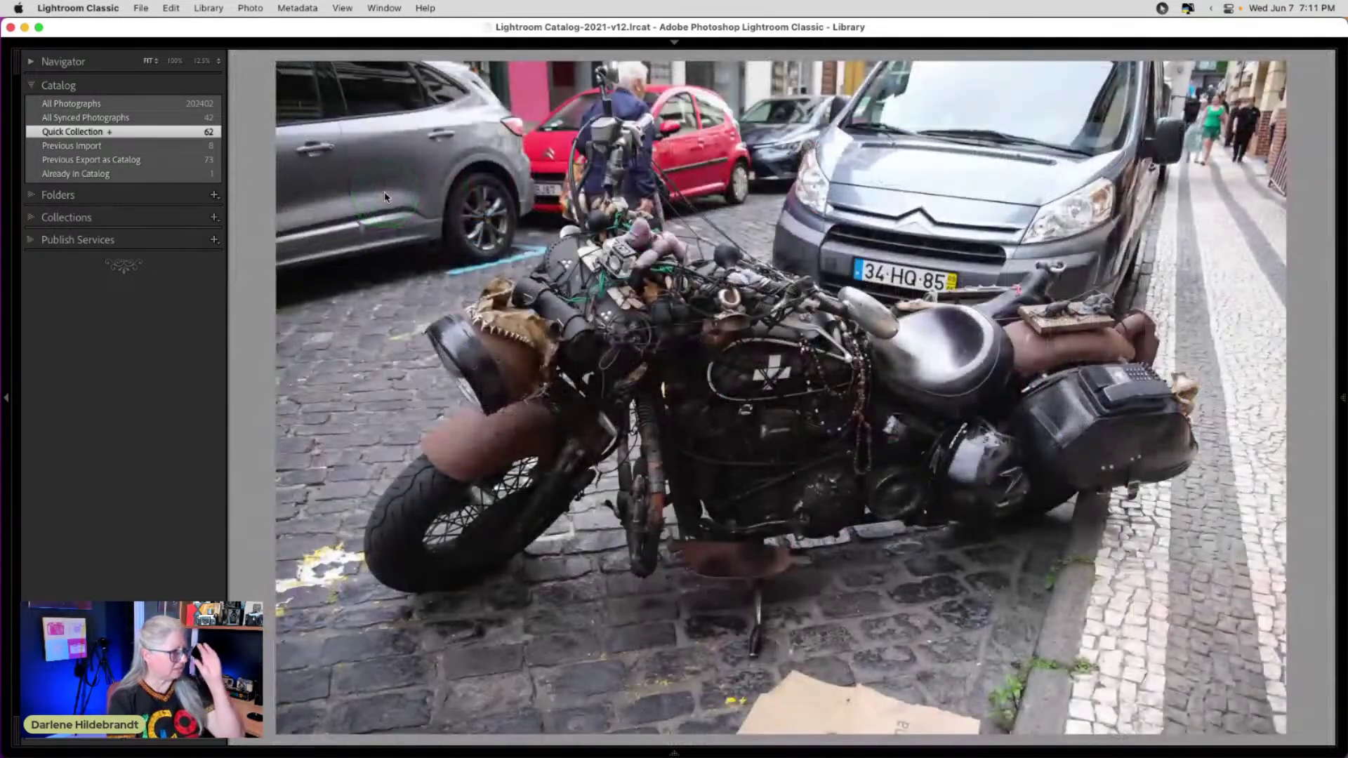
{"action": "key", "text": "Right"}
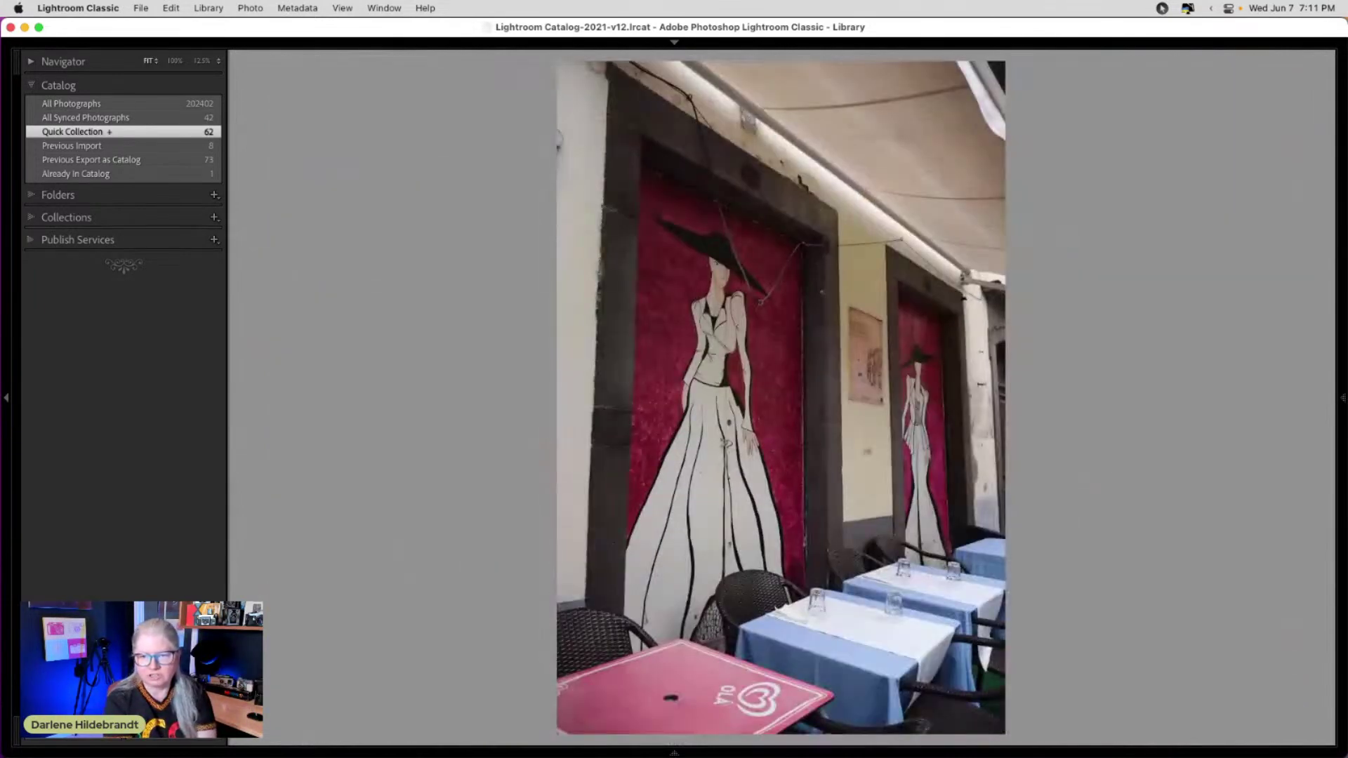
{"action": "key", "text": "Right"}
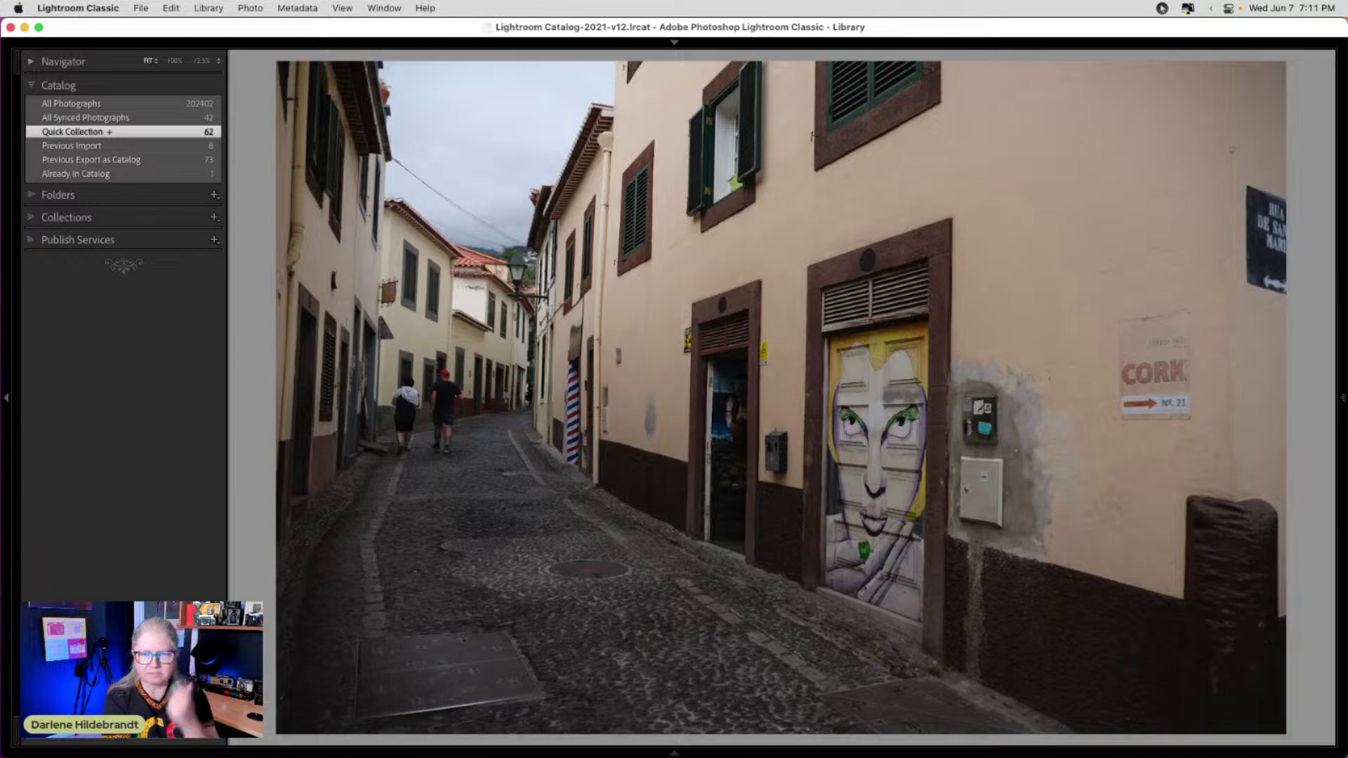
{"action": "key", "text": "Right"}
{"action": "key", "text": "Right"}
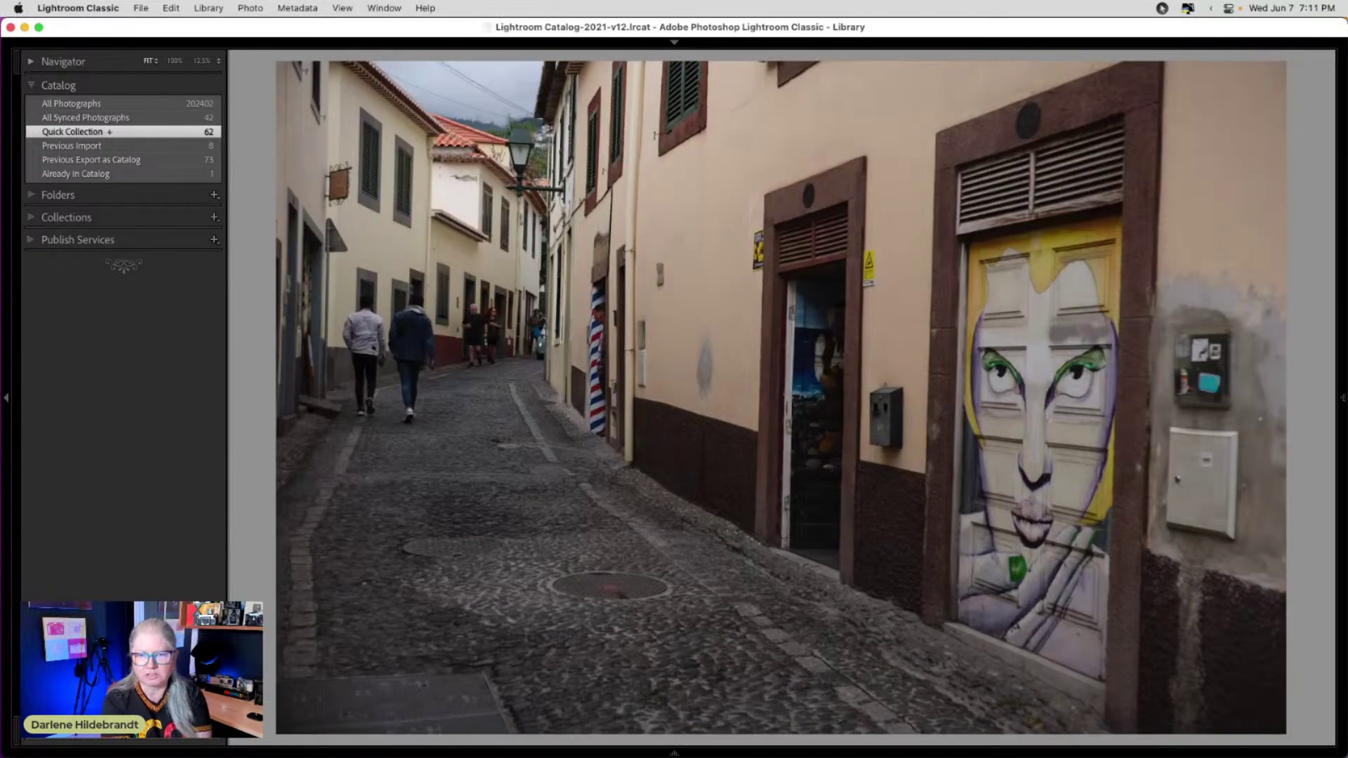
{"action": "key", "text": "Right"}
{"action": "key", "text": "Right"}
{"action": "key", "text": "Right"}
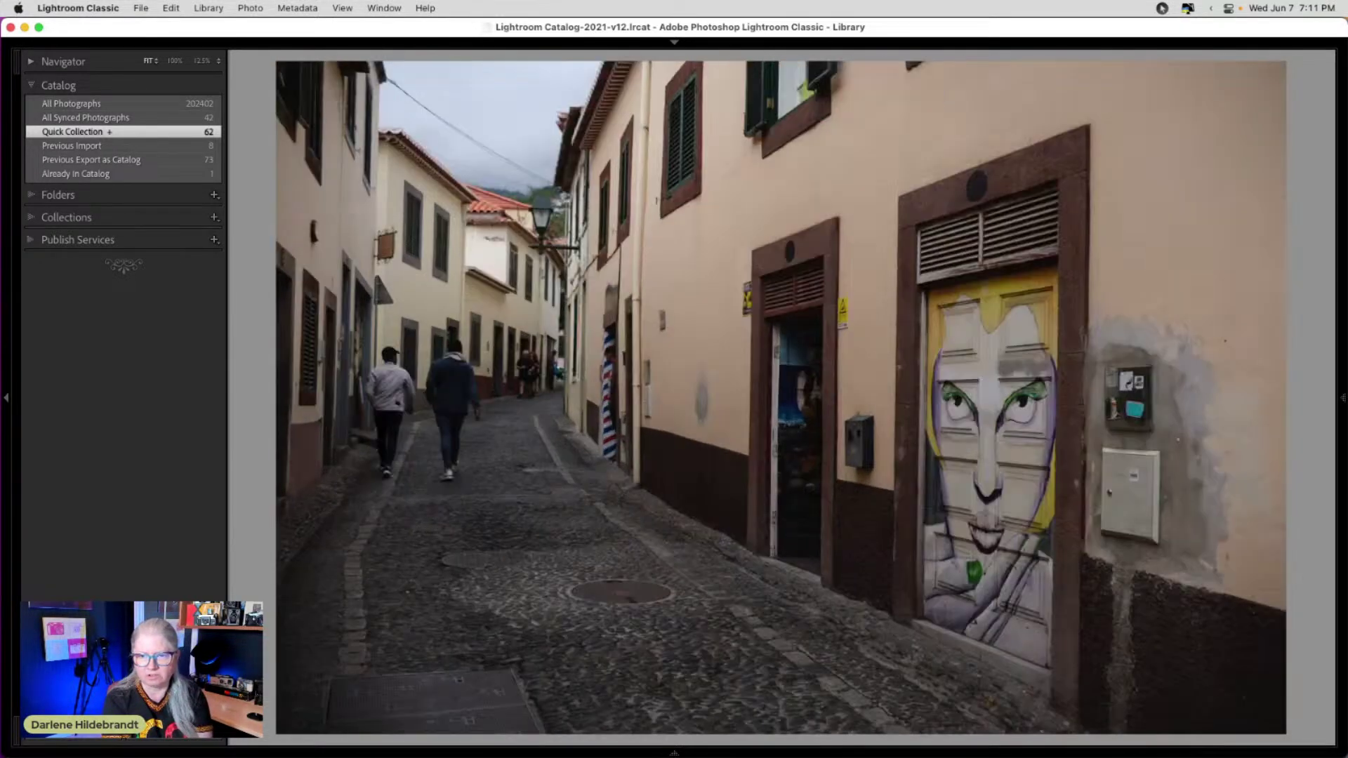
{"action": "key", "text": "Right"}
{"action": "key", "text": "Right"}
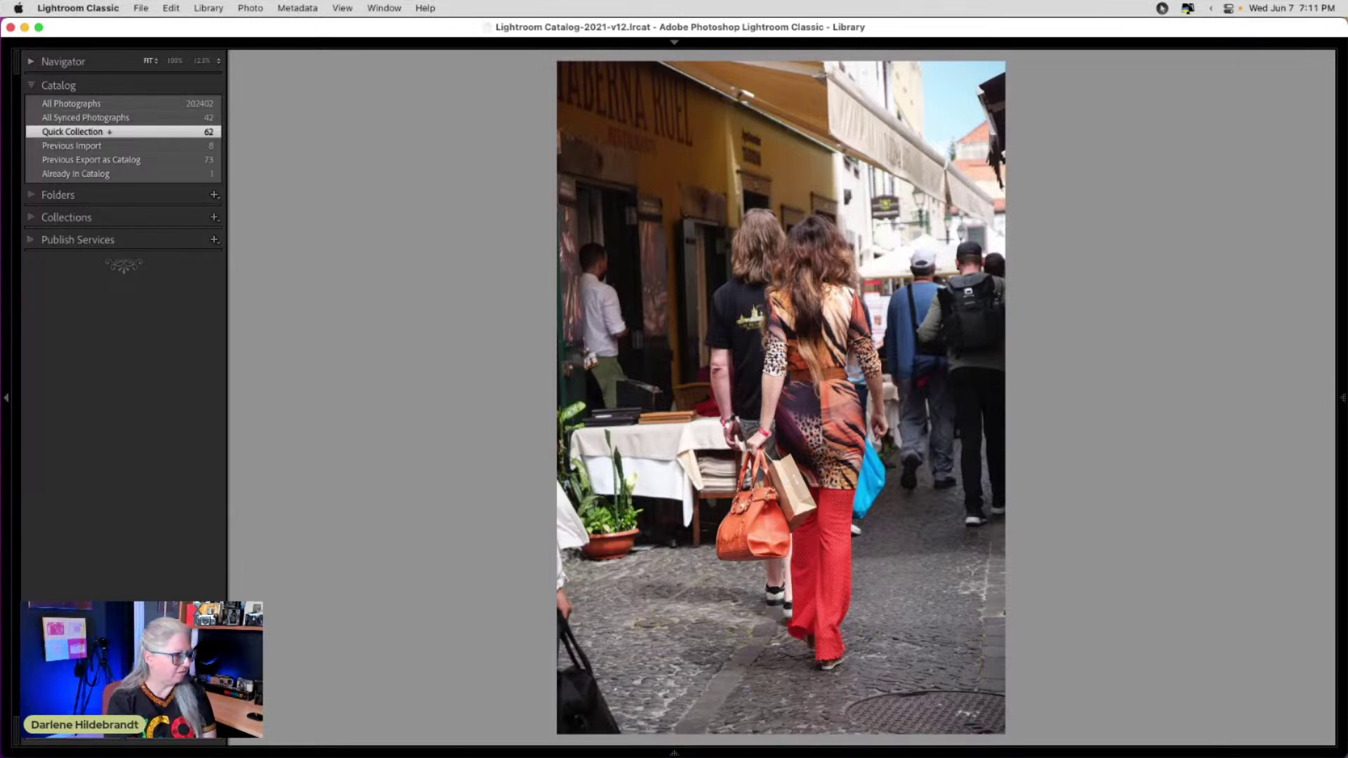
{"action": "key", "text": "Right"}
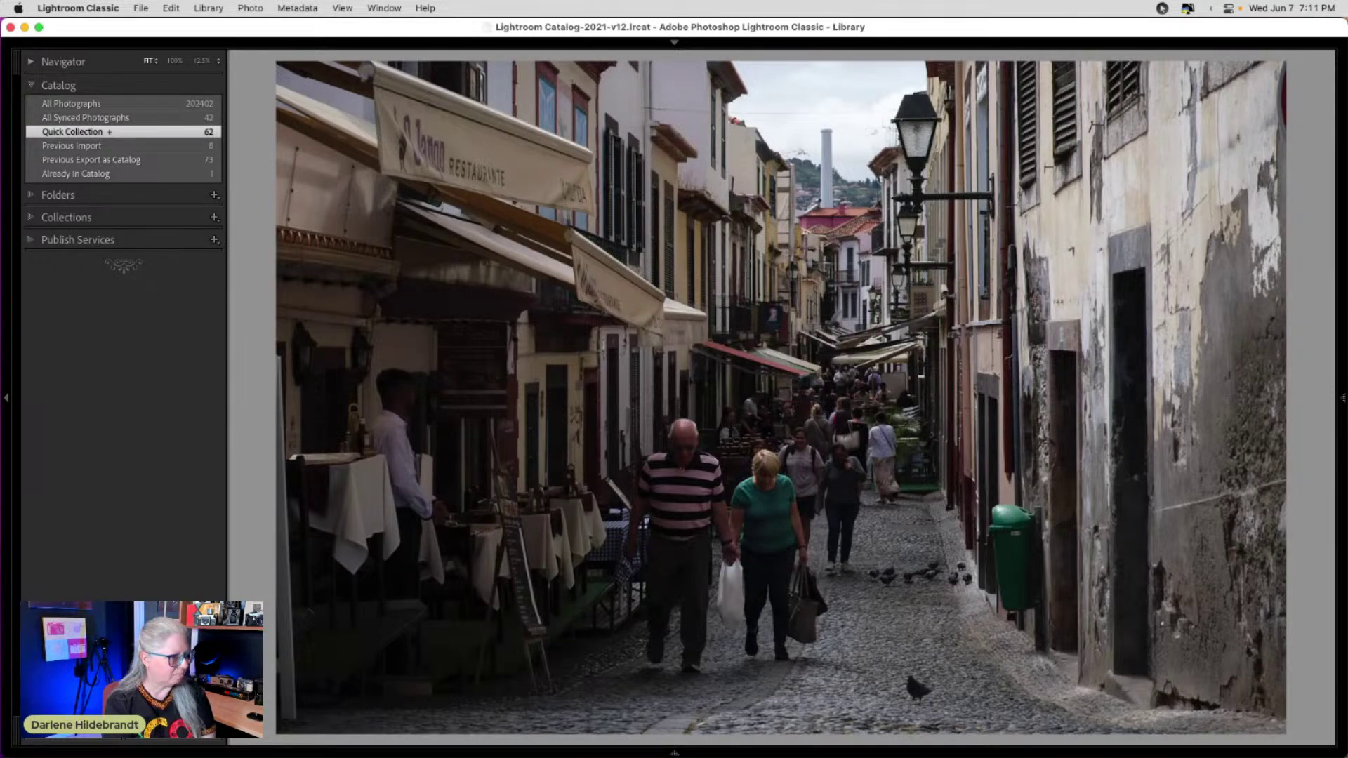
{"action": "key", "text": "Right"}
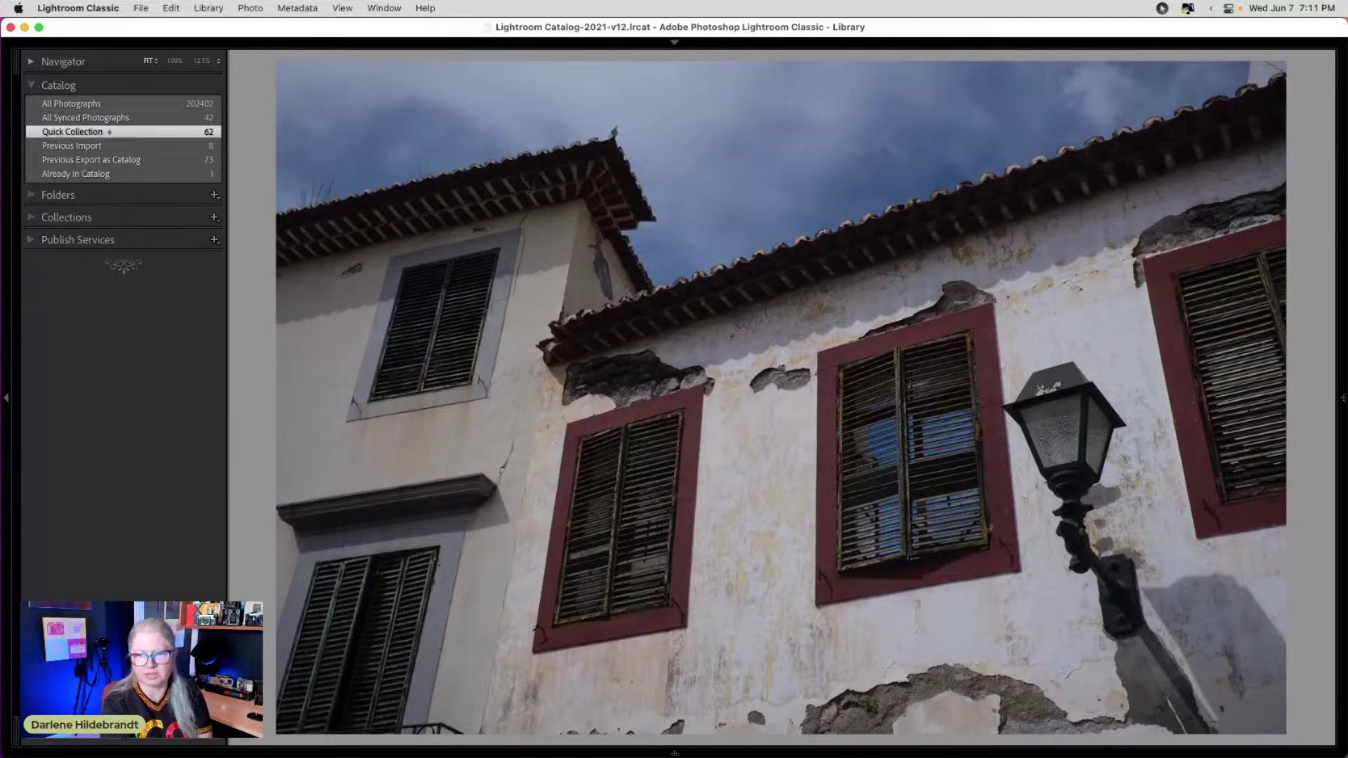
{"action": "key", "text": "Left"}
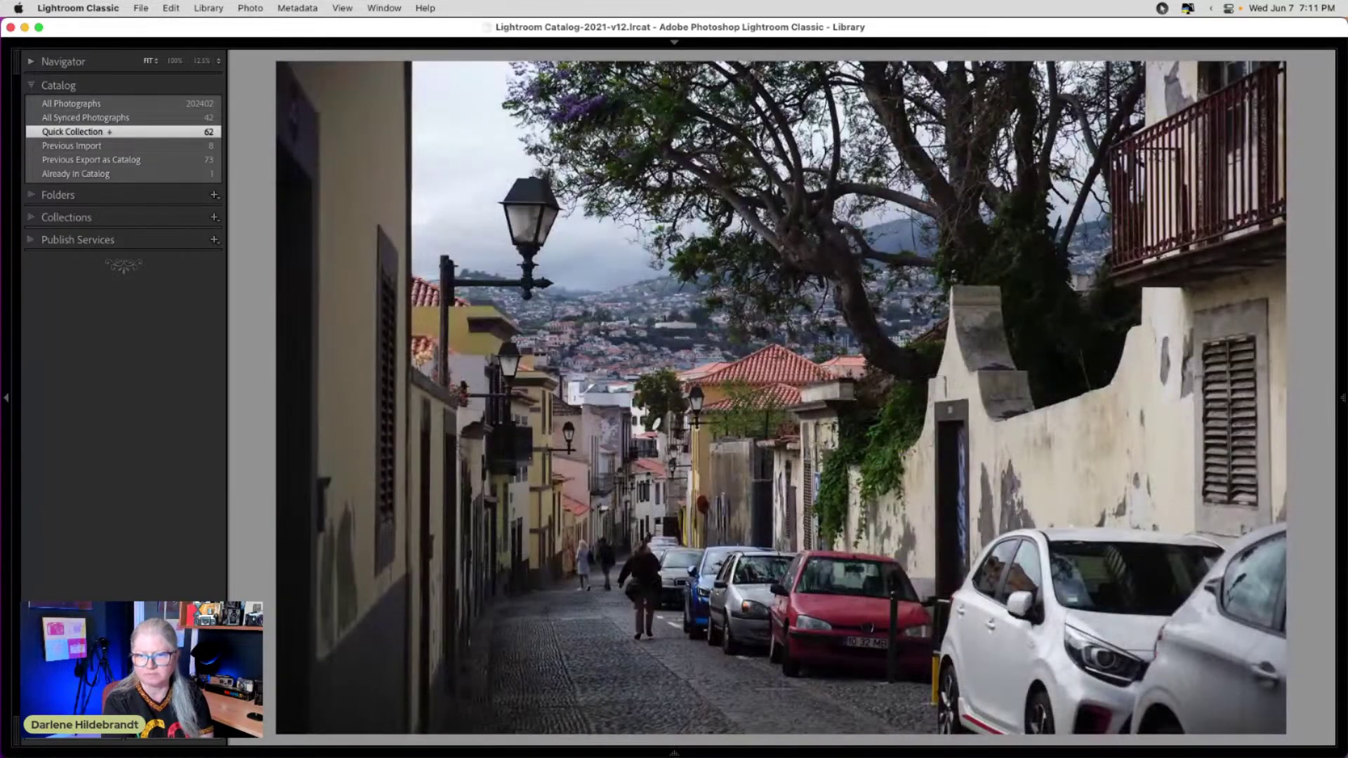
{"action": "key", "text": "Left"}
{"action": "key", "text": "Right"}
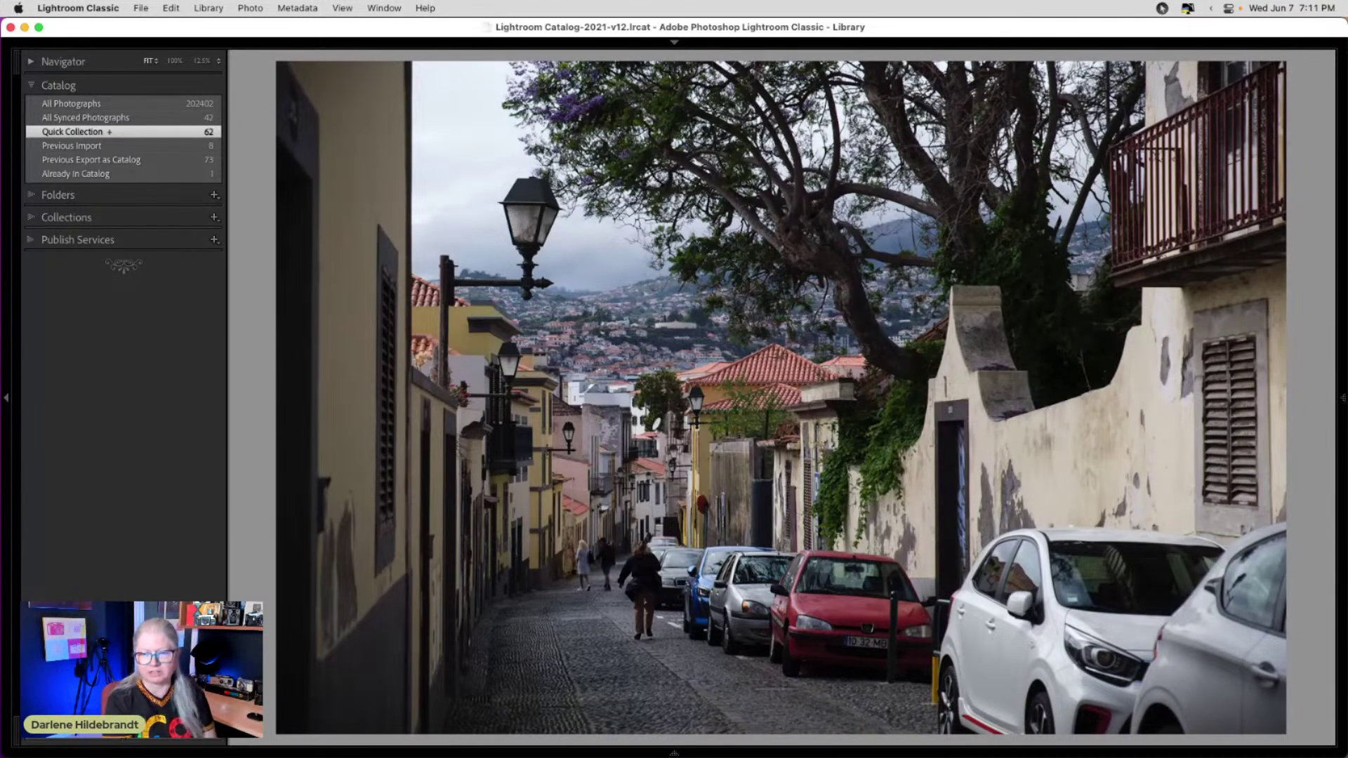
Review the preceding street photos of the woman in the doorway, the two men talking and the motorcycle by the yellow wall.
{"action": "key", "text": "Left"}
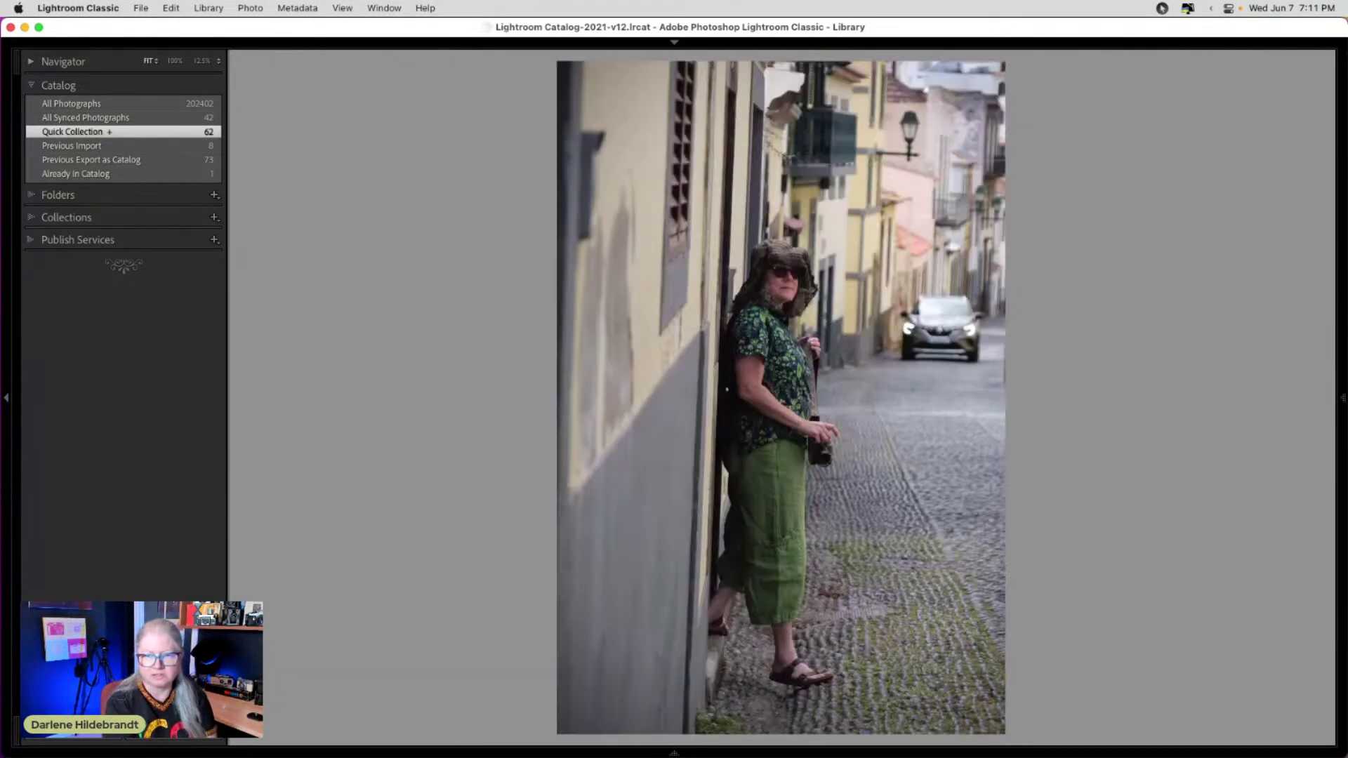
{"action": "key", "text": "Left"}
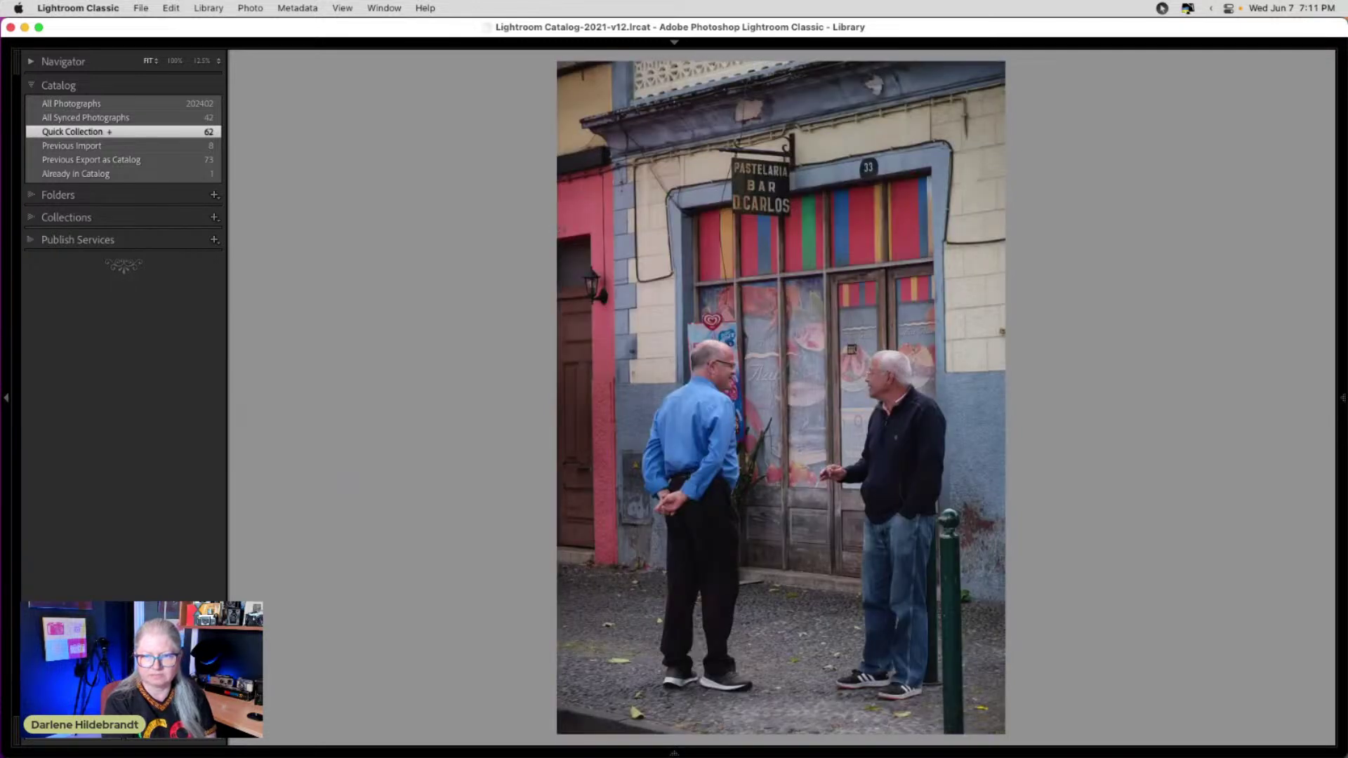
{"action": "key", "text": "Left"}
{"action": "key", "text": "Right"}
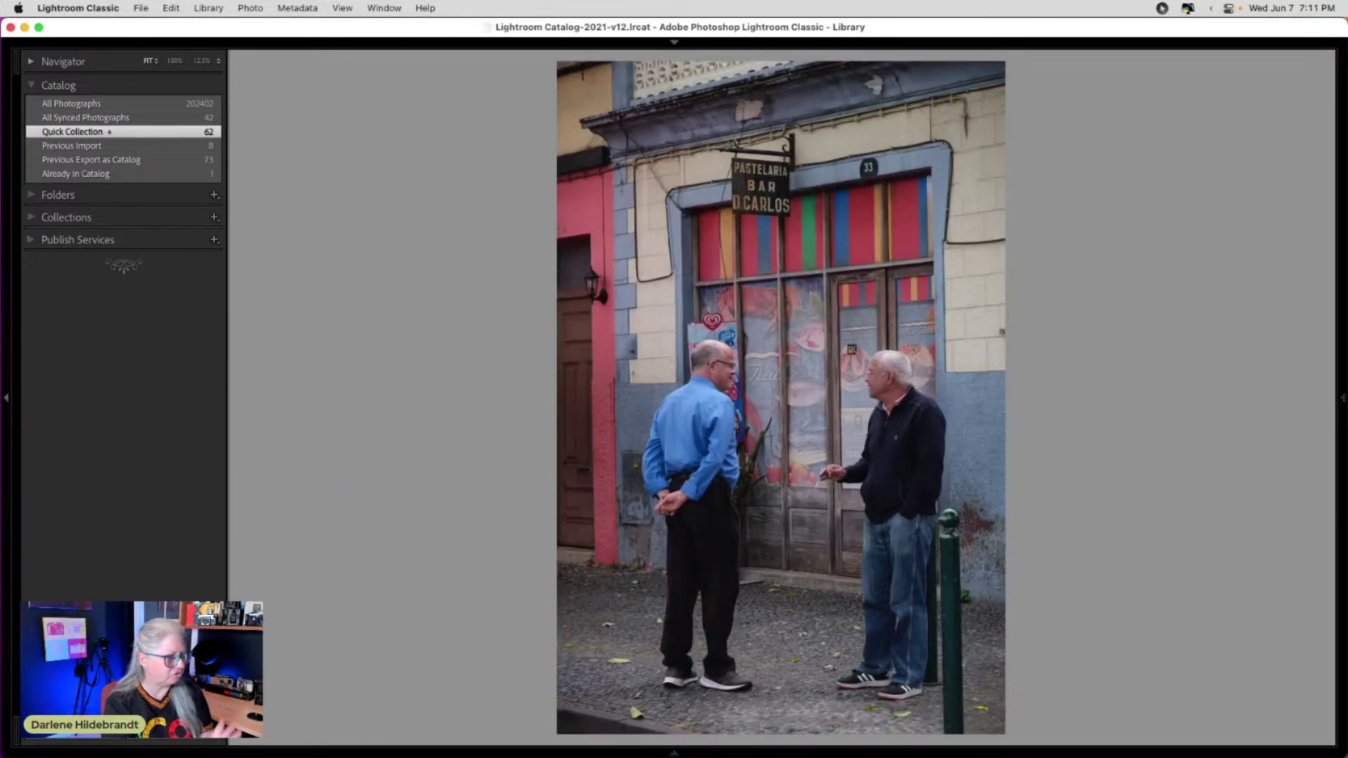
{"action": "key", "text": "Left"}
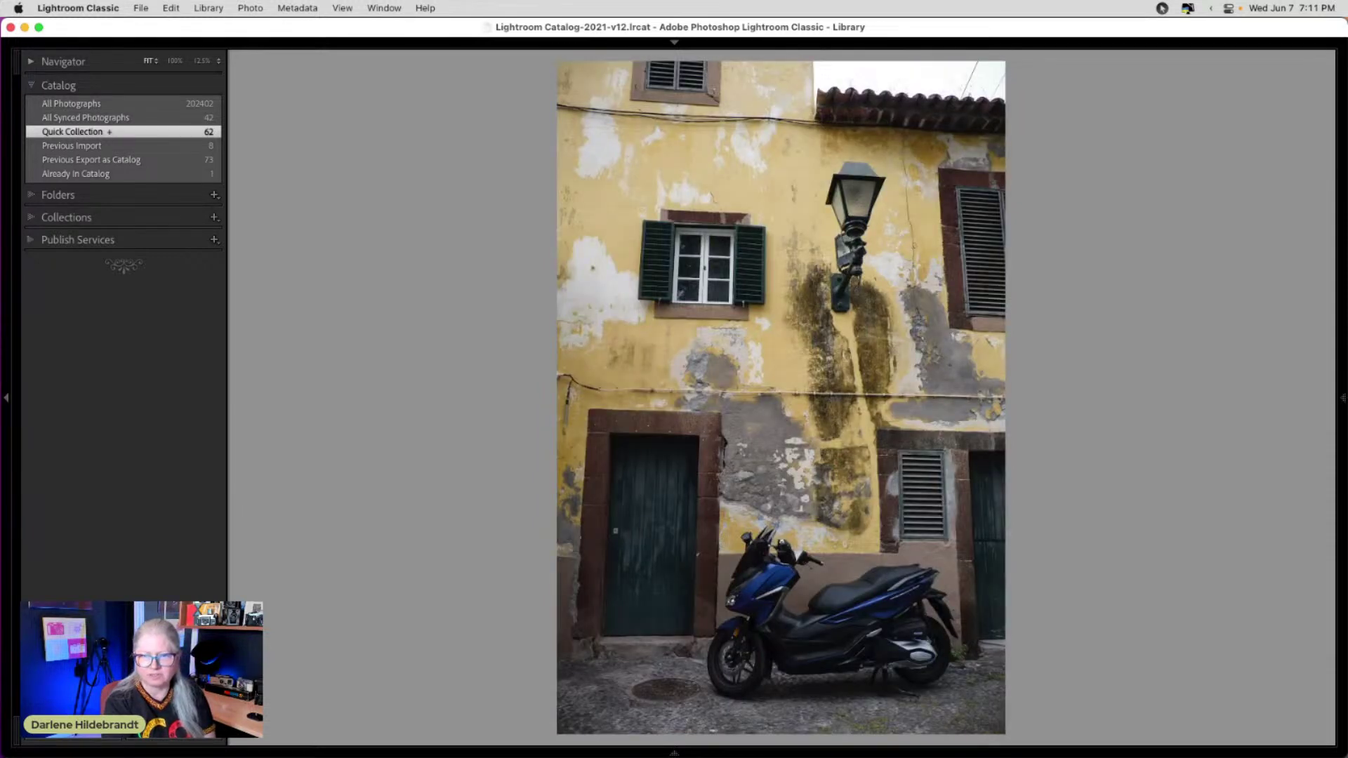
{"action": "key", "text": "Left"}
{"action": "key", "text": "Right"}
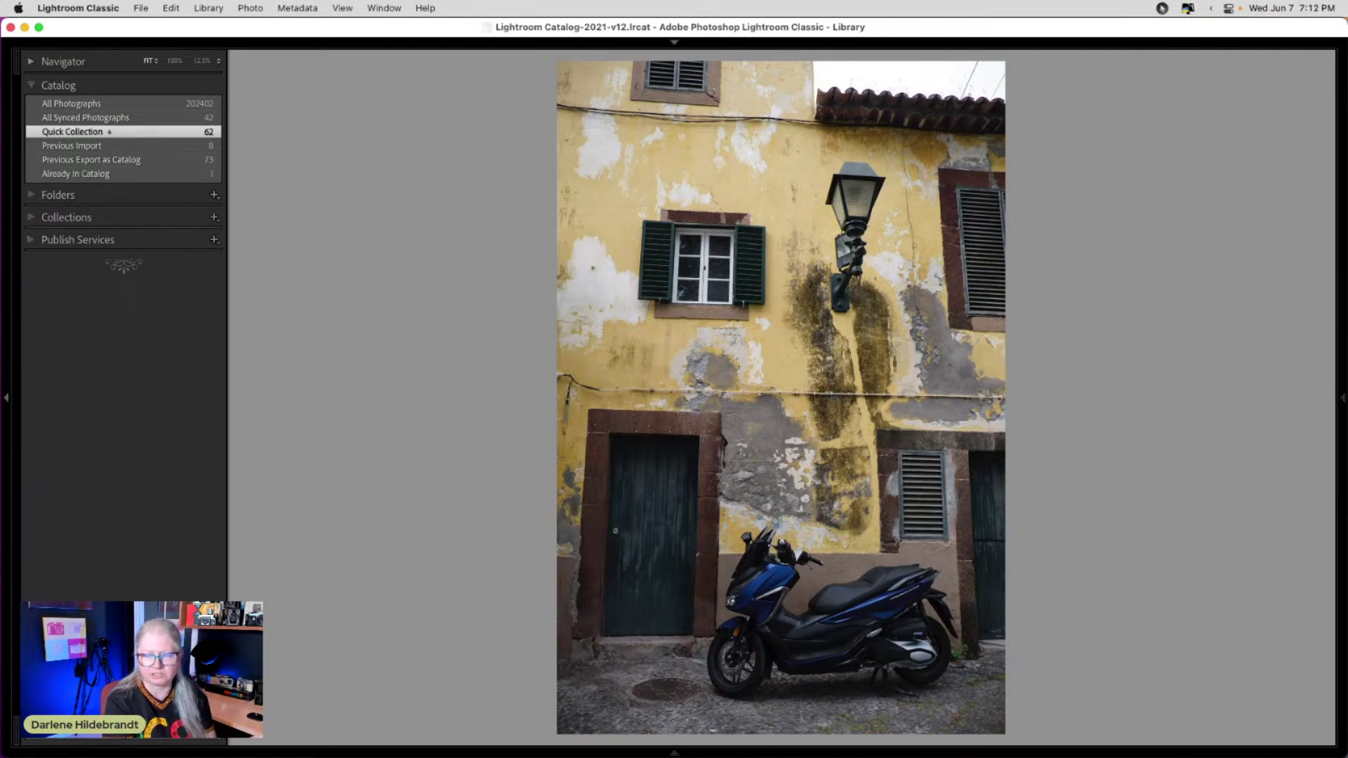
View the windows with colorful hanging cloths, and compare the horizontal and vertical photos of the shadowed alley.
{"action": "key", "text": "Left"}
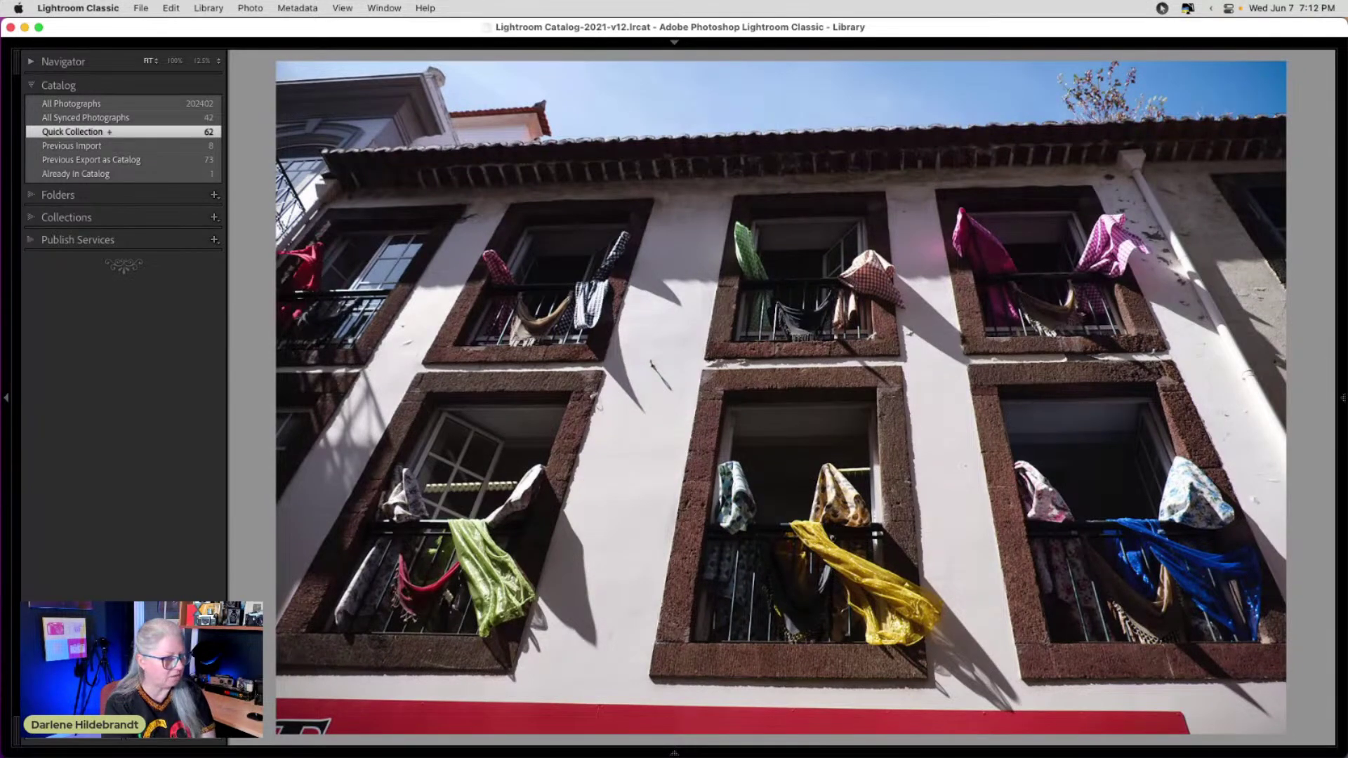
{"action": "key", "text": "Left"}
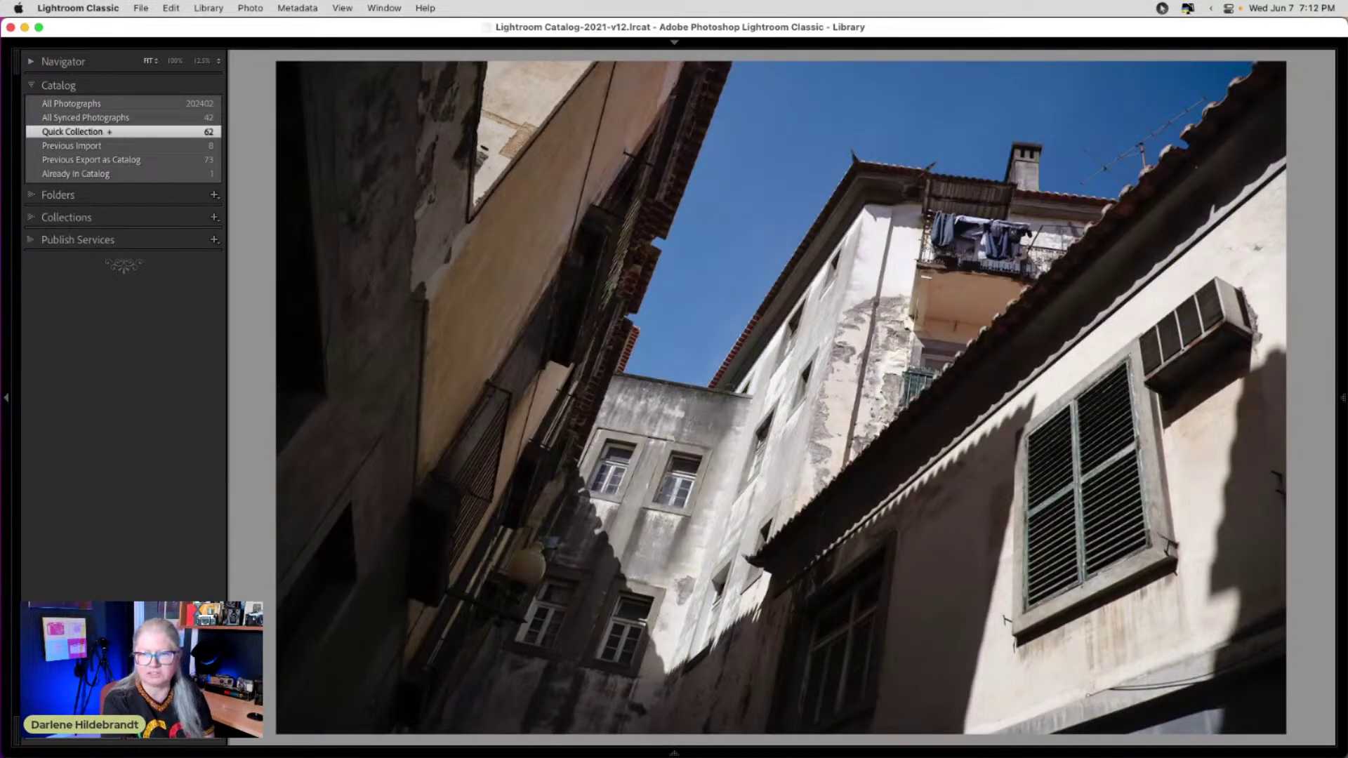
{"action": "key", "text": "Left"}
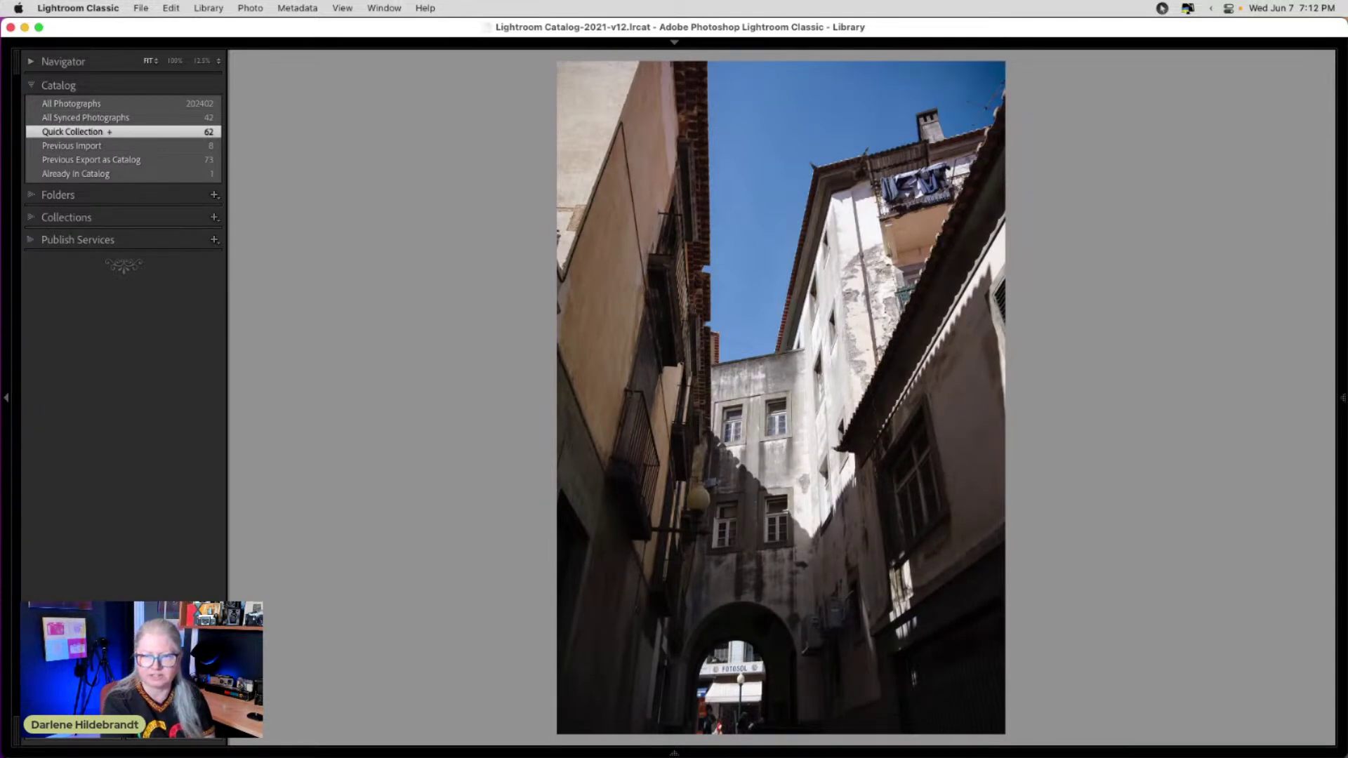
{"action": "key", "text": "Right"}
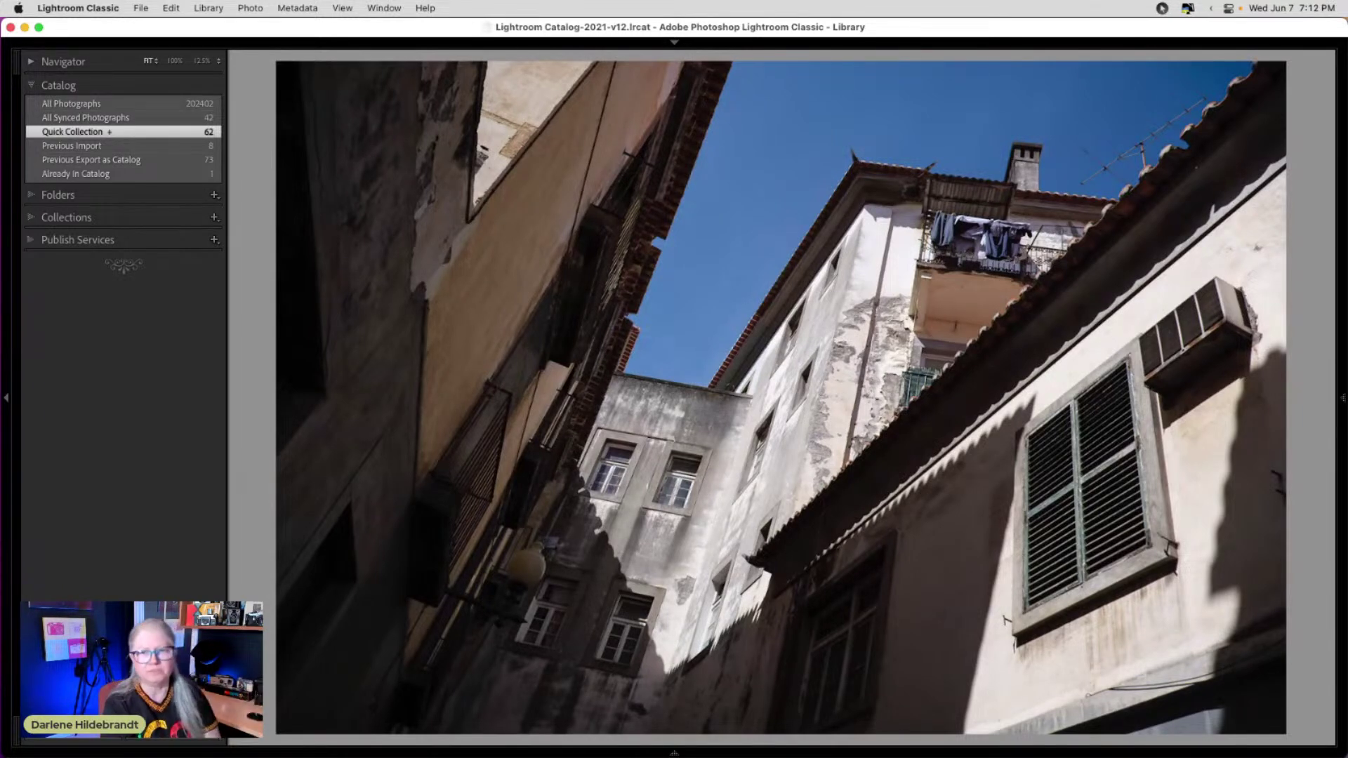
{"action": "key", "text": "Left"}
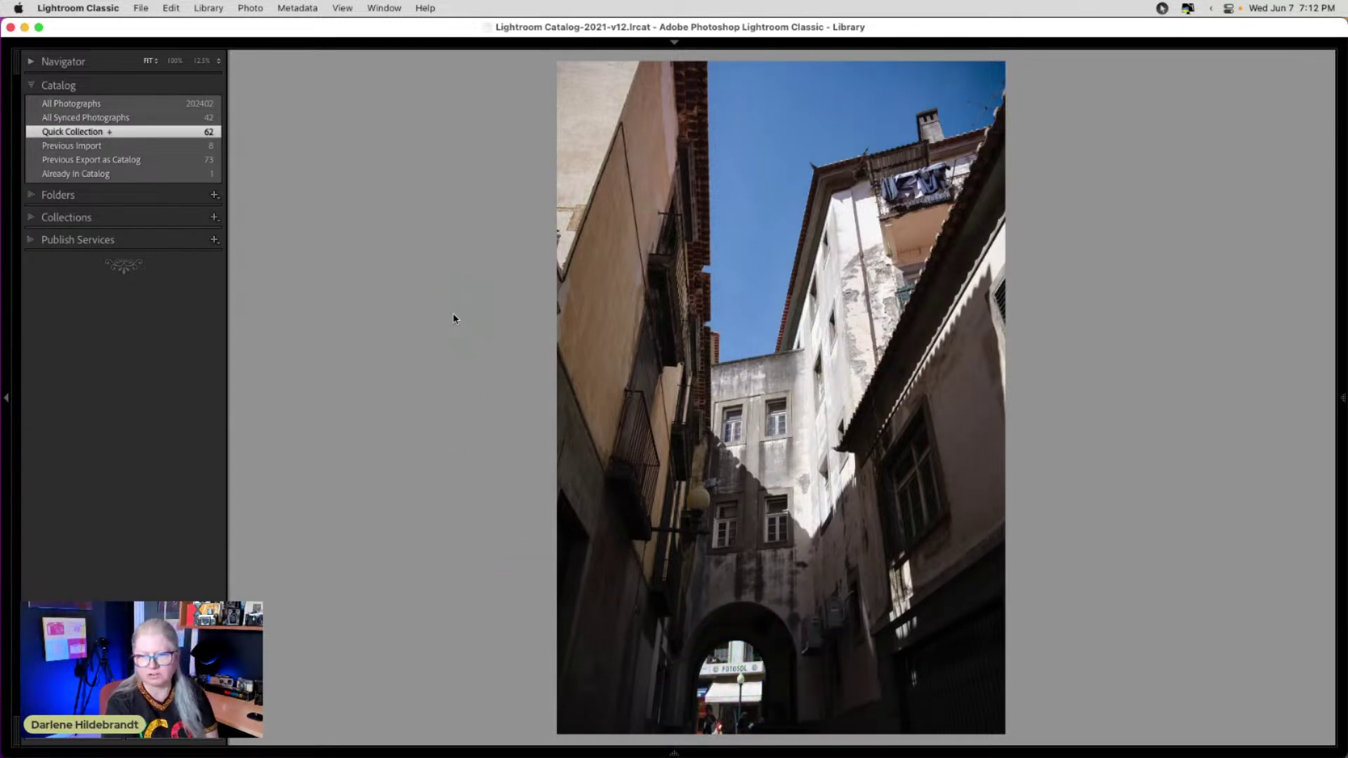
Review the duck family photos and the close and wide shots of the fruit market stall.
{"action": "key", "text": "Right"}
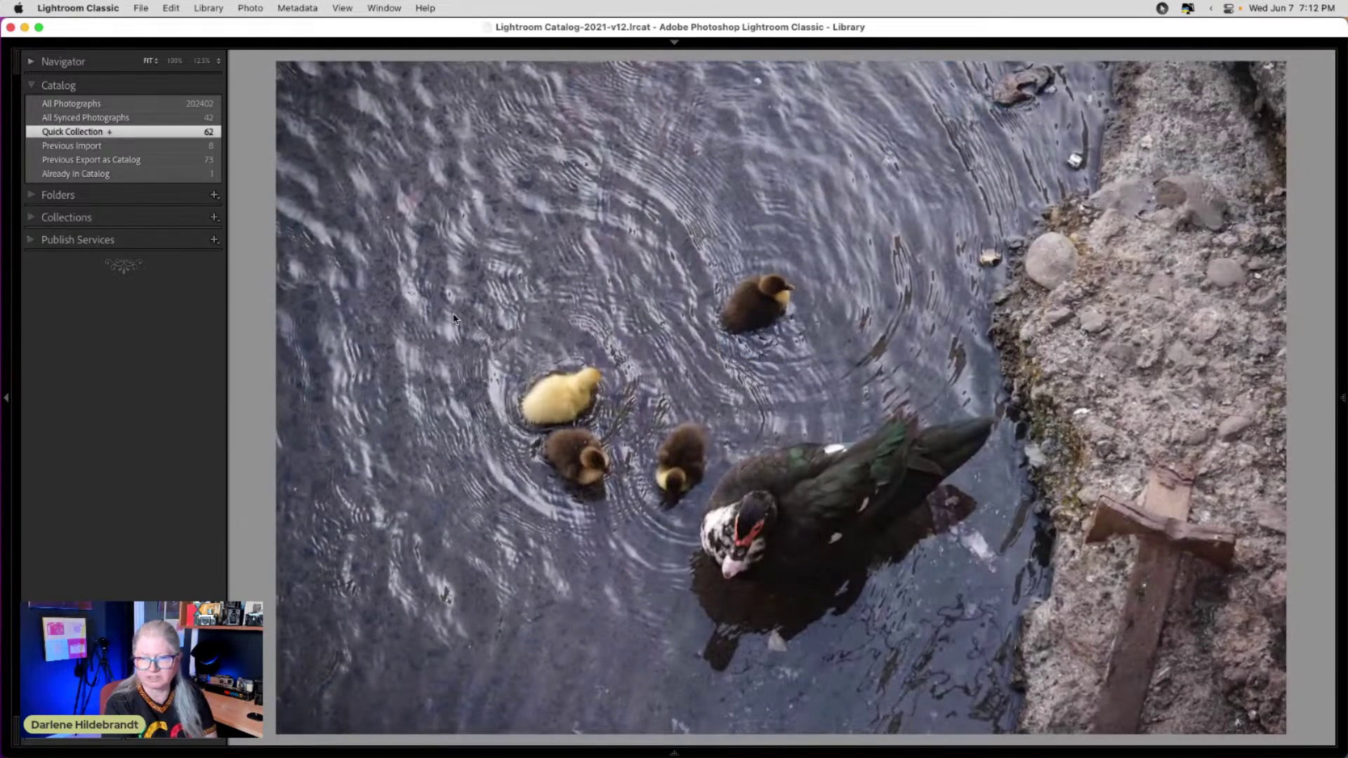
{"action": "key", "text": "Right"}
{"action": "key", "text": "Right"}
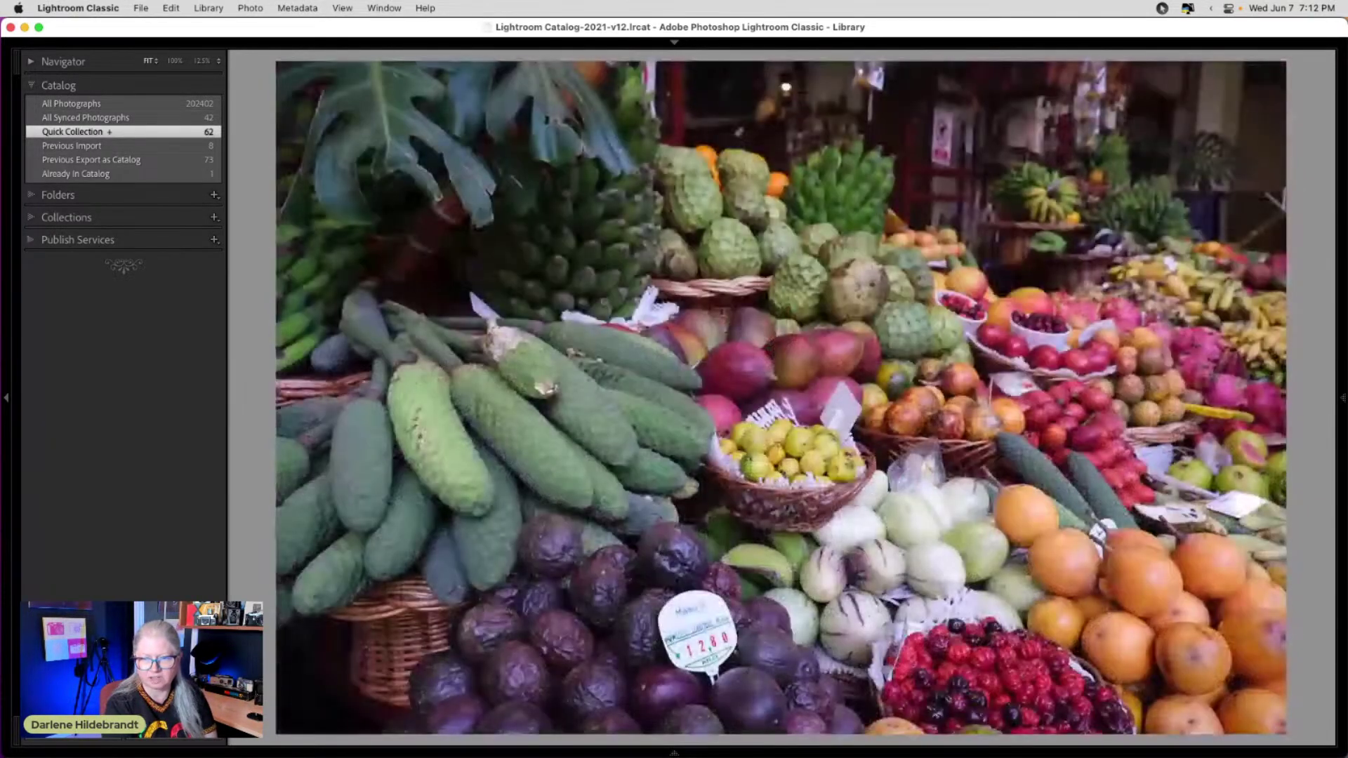
{"action": "key", "text": "Left"}
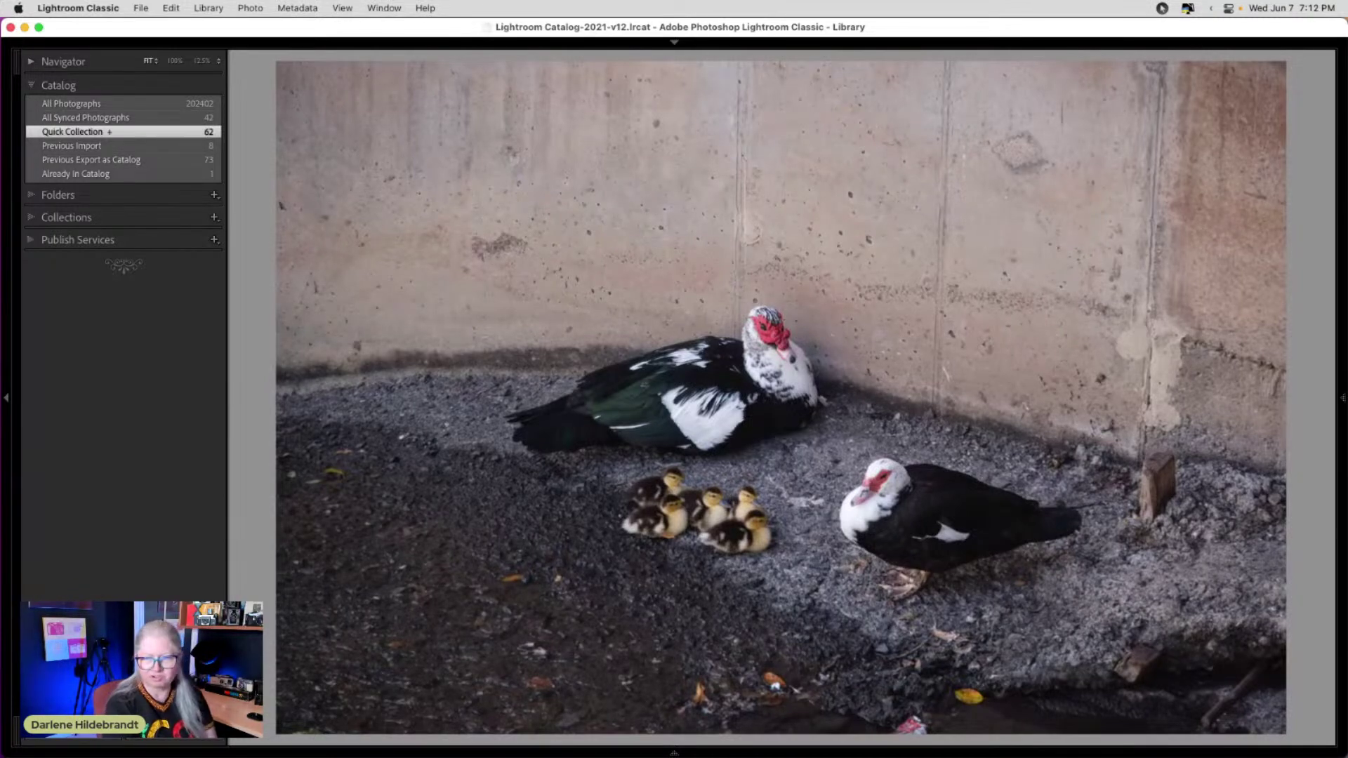
{"action": "key", "text": "Right"}
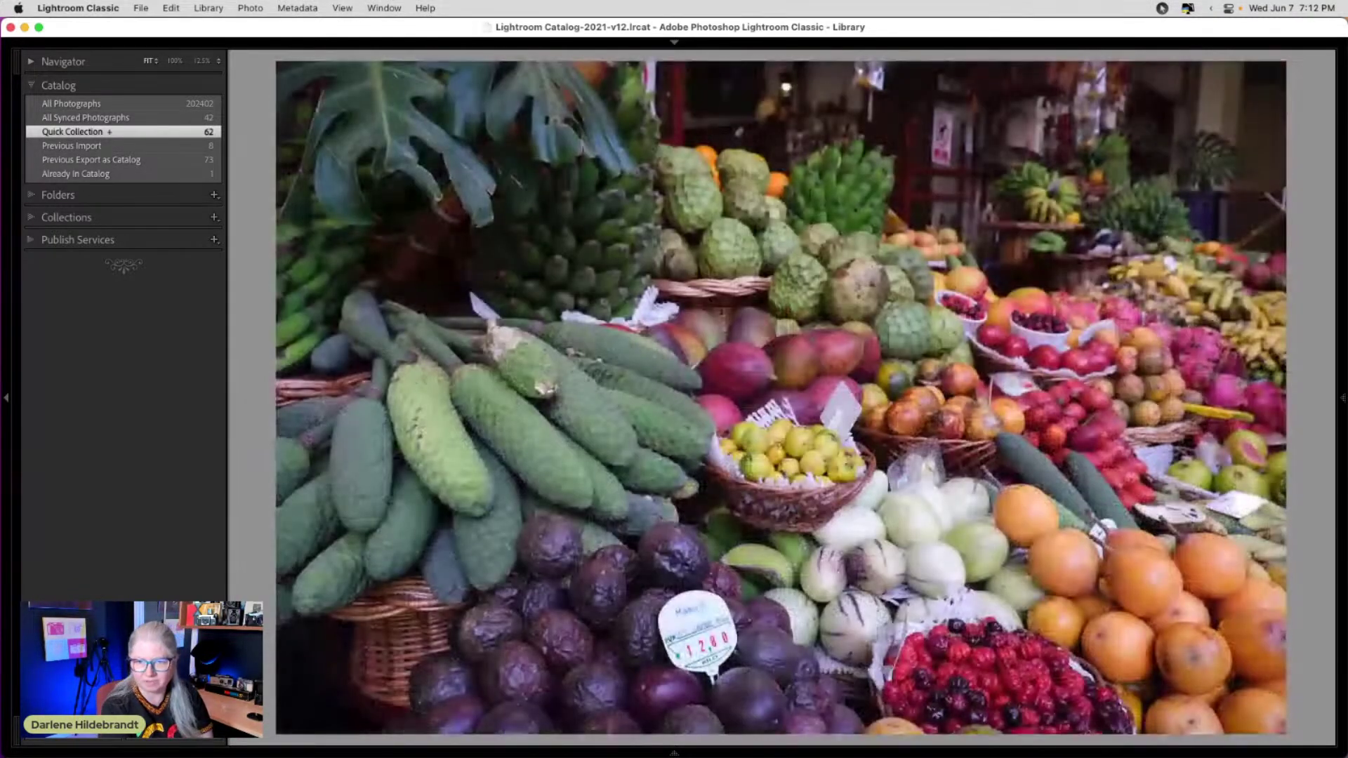
{"action": "key", "text": "Right"}
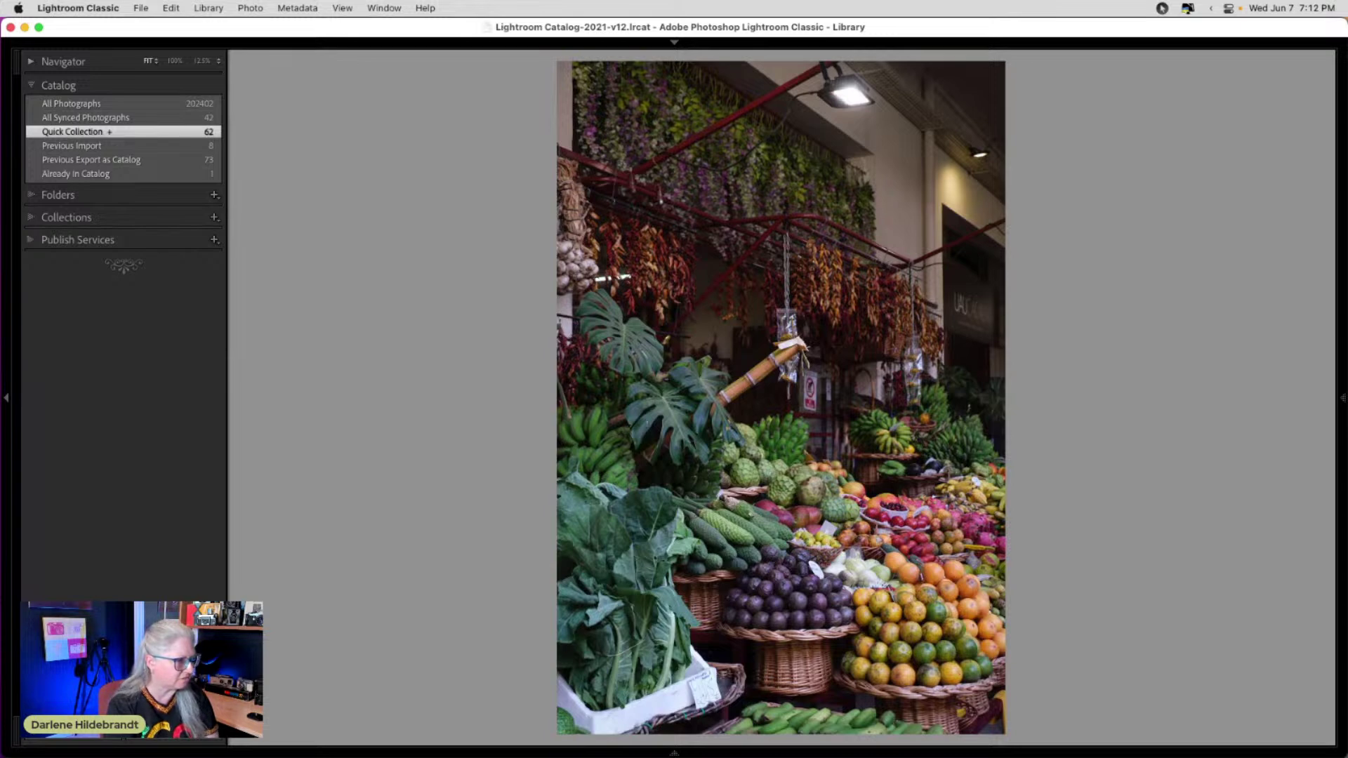
View the painted door in the yellow wall and the graffiti-covered buildings, ending at the mural beside the Metropolitano sign.
{"action": "key", "text": "Right"}
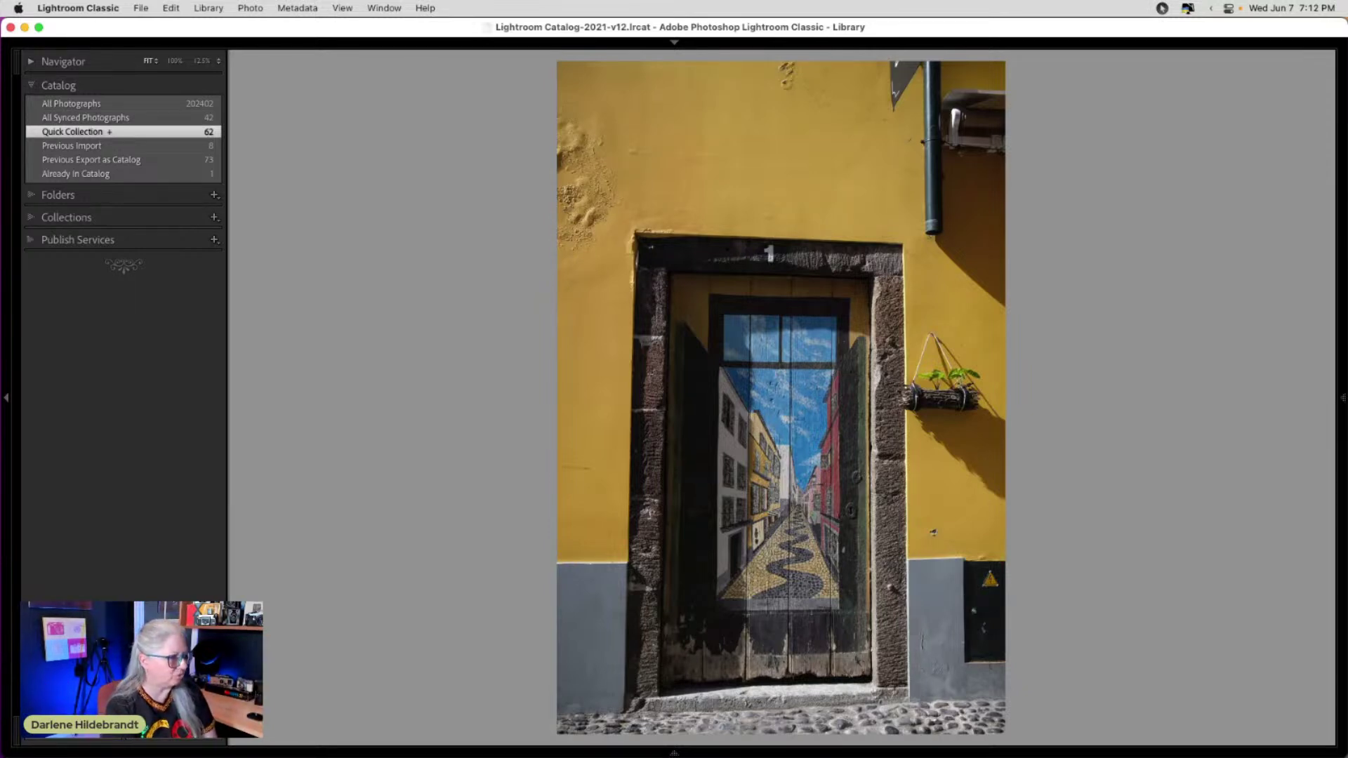
{"action": "key", "text": "Right"}
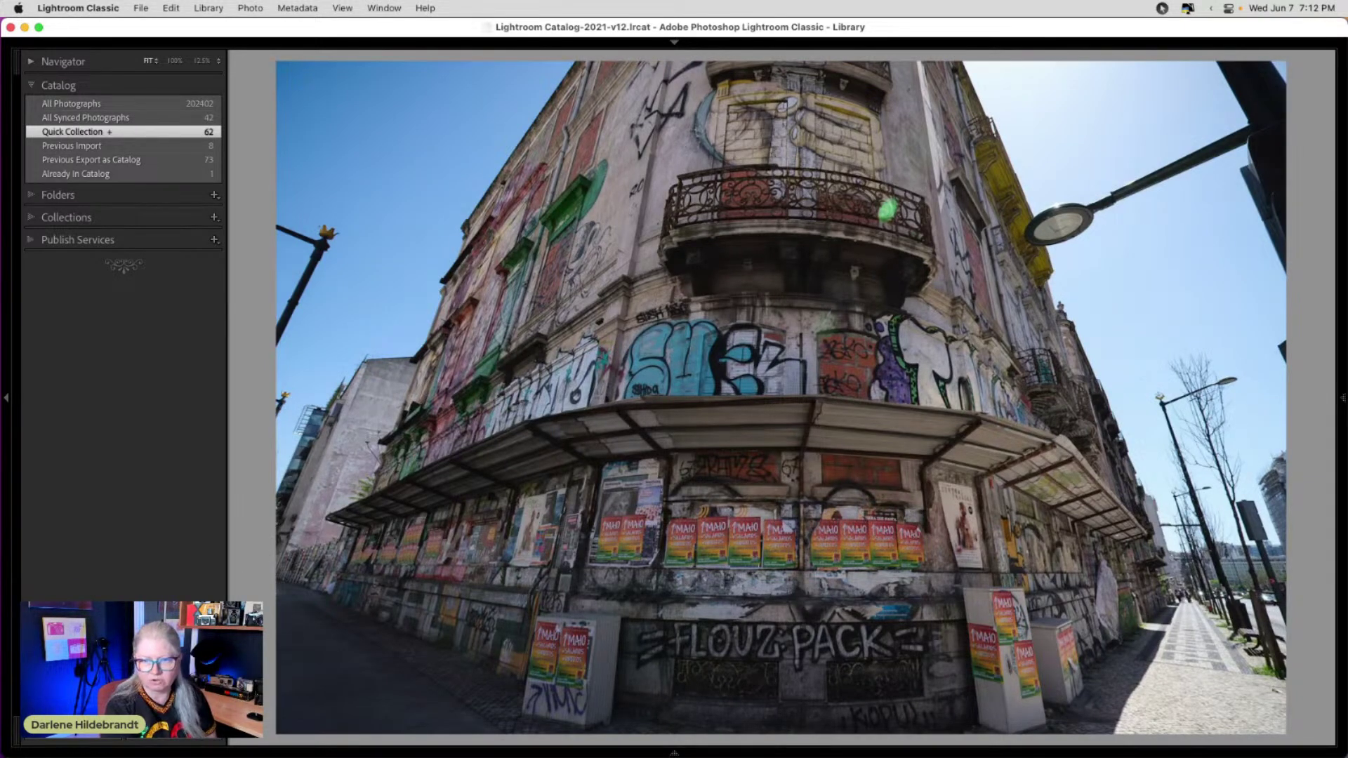
{"action": "key", "text": "Right"}
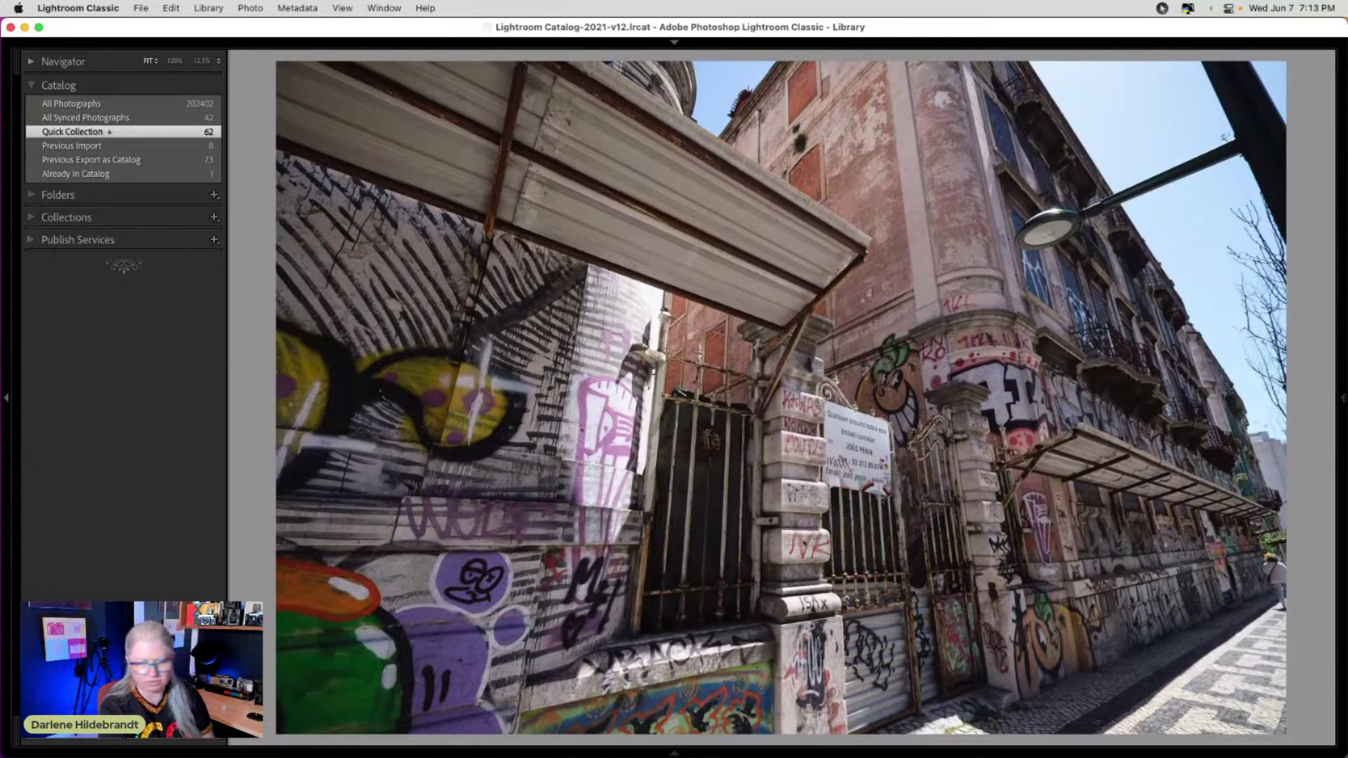
{"action": "key", "text": "Right"}
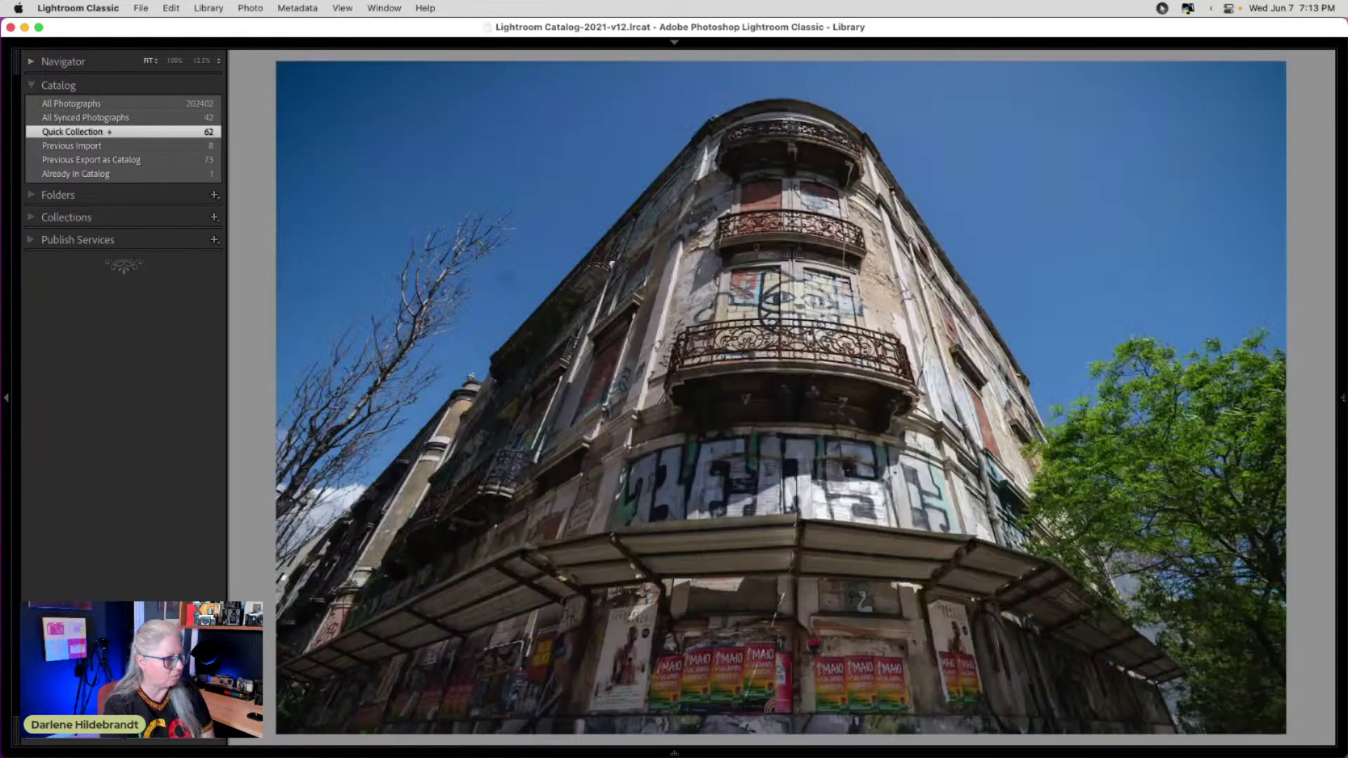
{"action": "key", "text": "Right"}
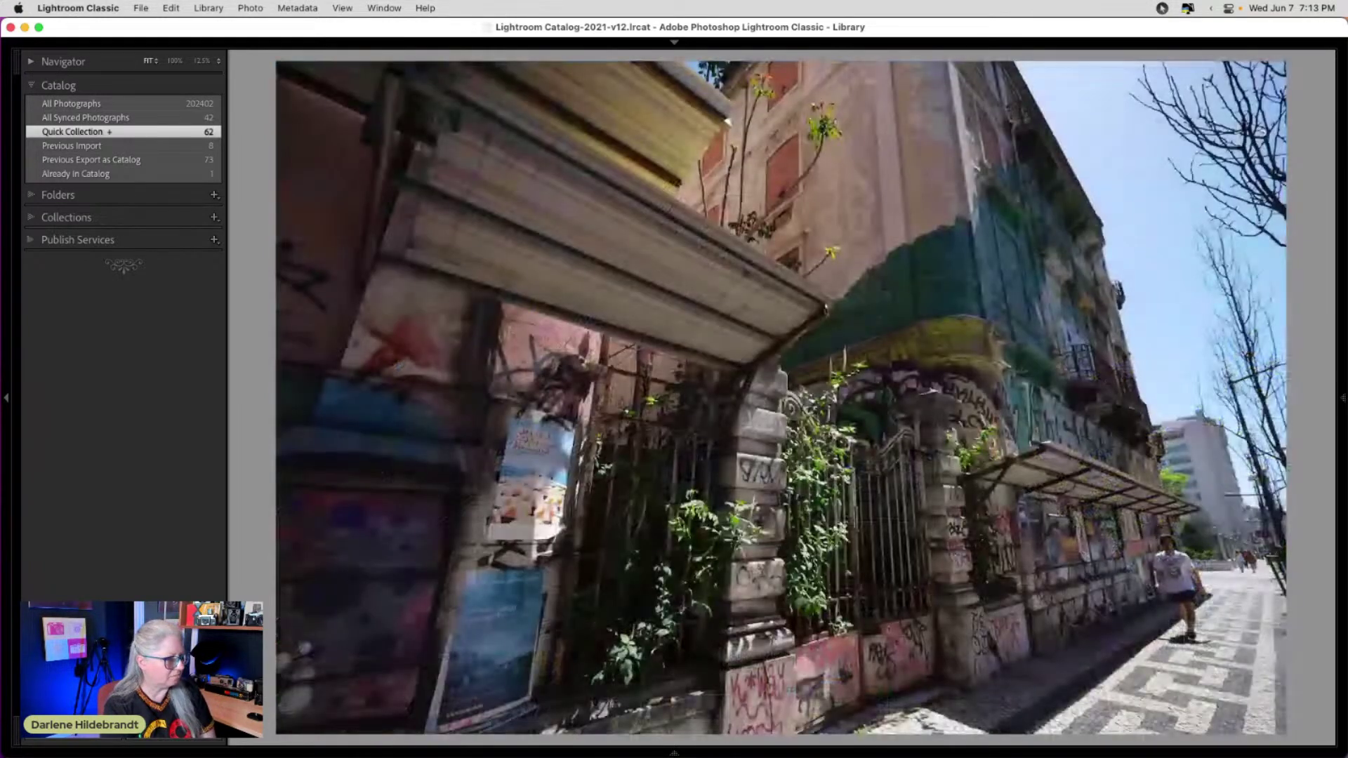
{"action": "key", "text": "Right"}
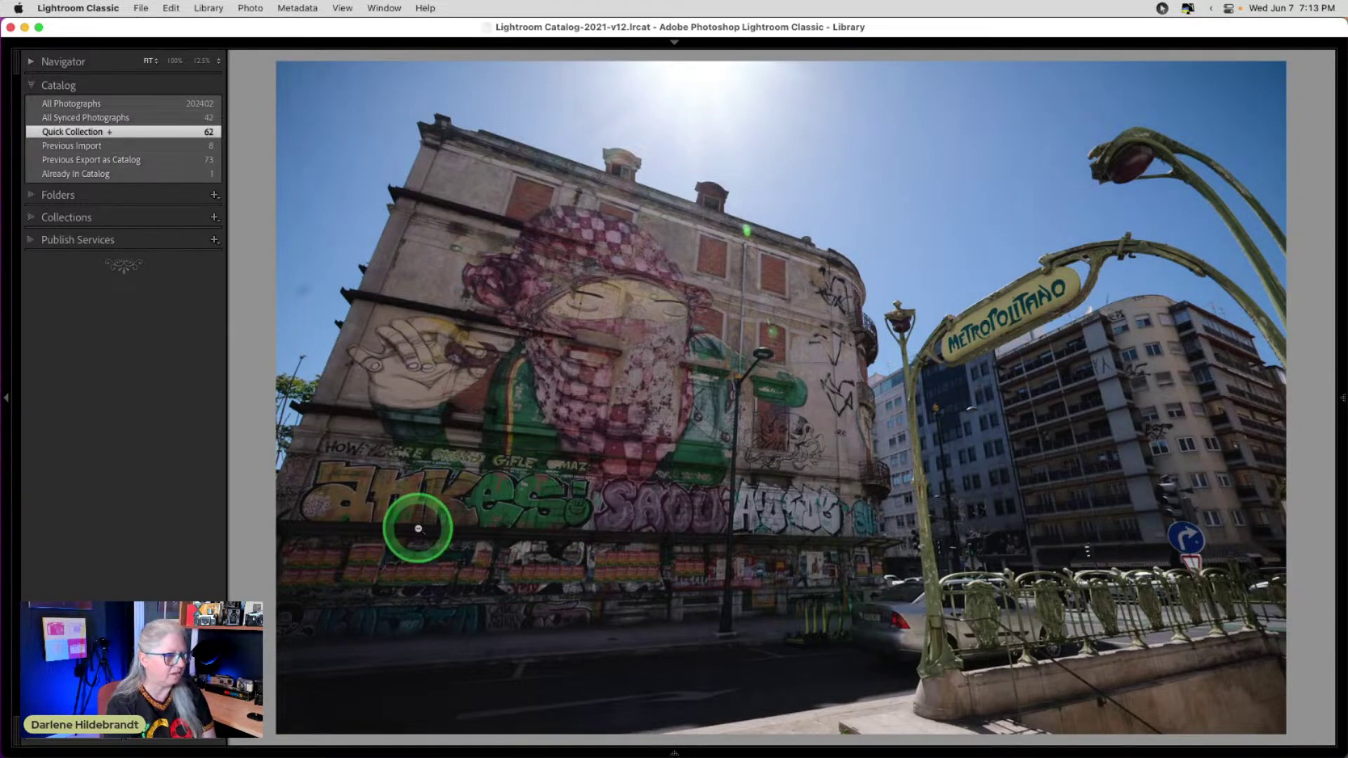
View the column monument, the dark and bright renderings of the metro escalator photo, and the statue against blue sky.
{"action": "key", "text": "Right"}
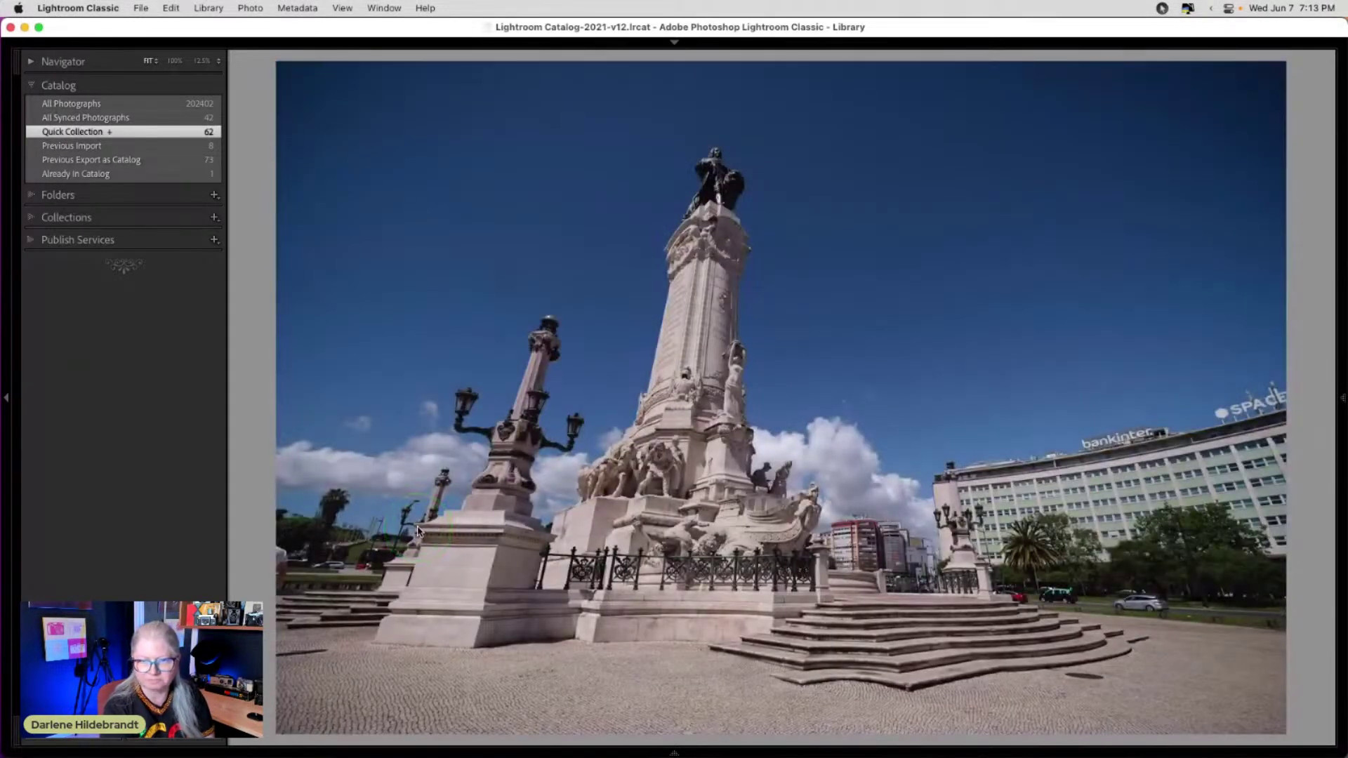
{"action": "key", "text": "Right"}
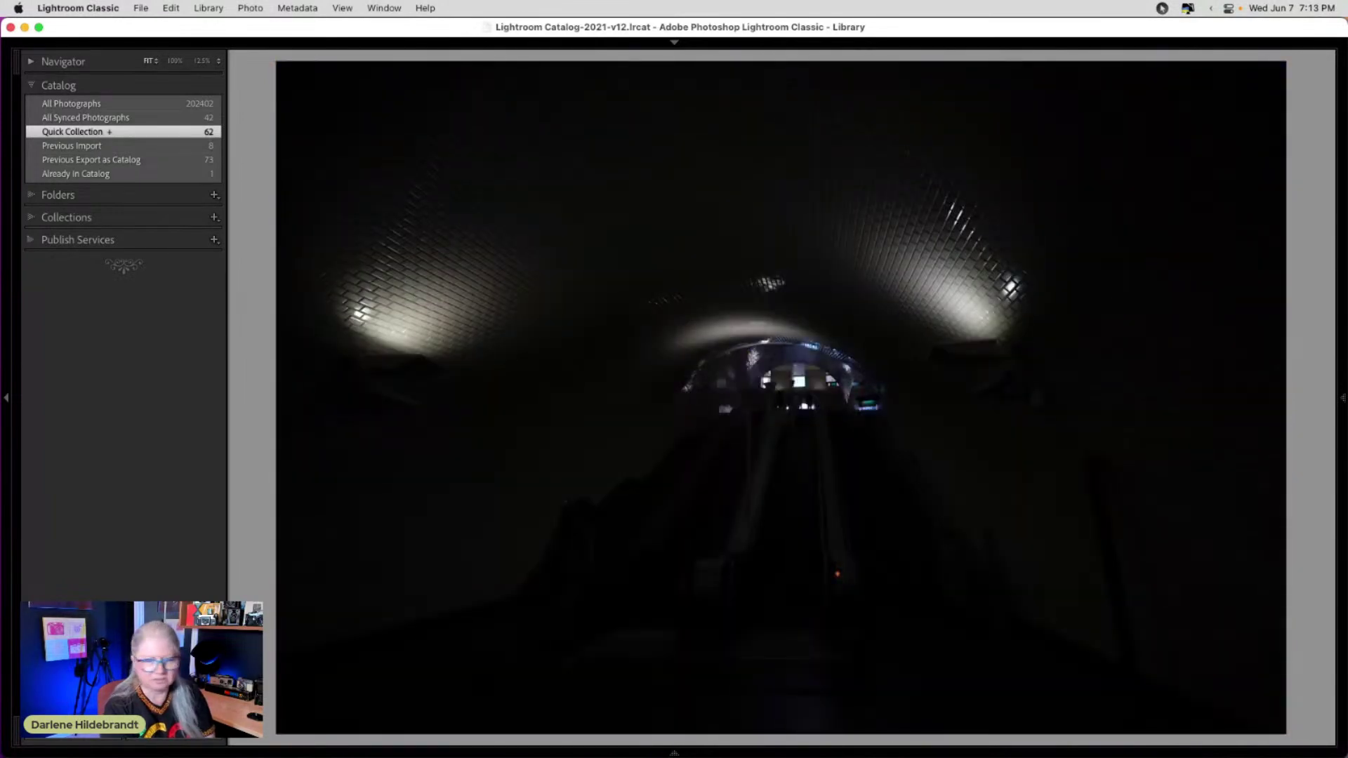
{"action": "key", "text": "super+u"}
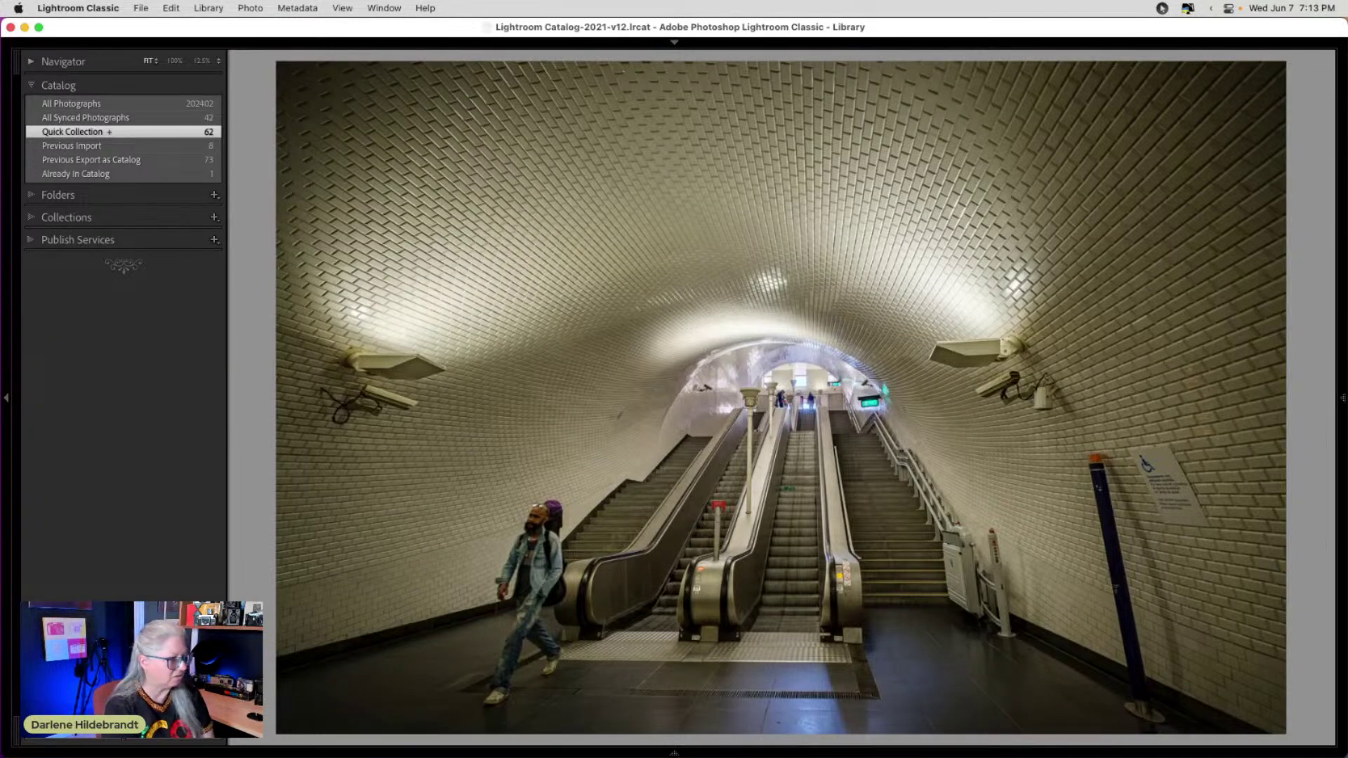
{"action": "key", "text": "Right"}
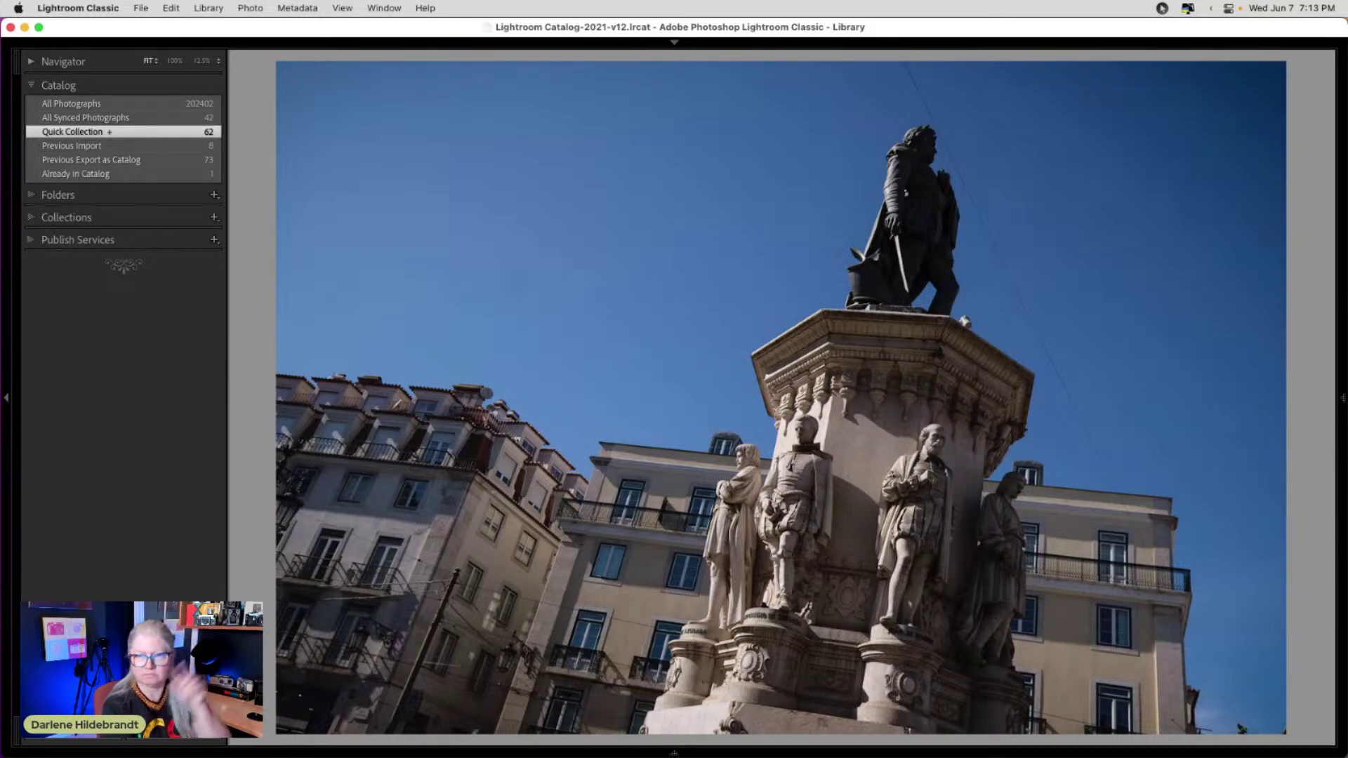
Compare the dark, bright and balanced versions of the sunlit street photo with the man and two dogs.
{"action": "key", "text": "Right"}
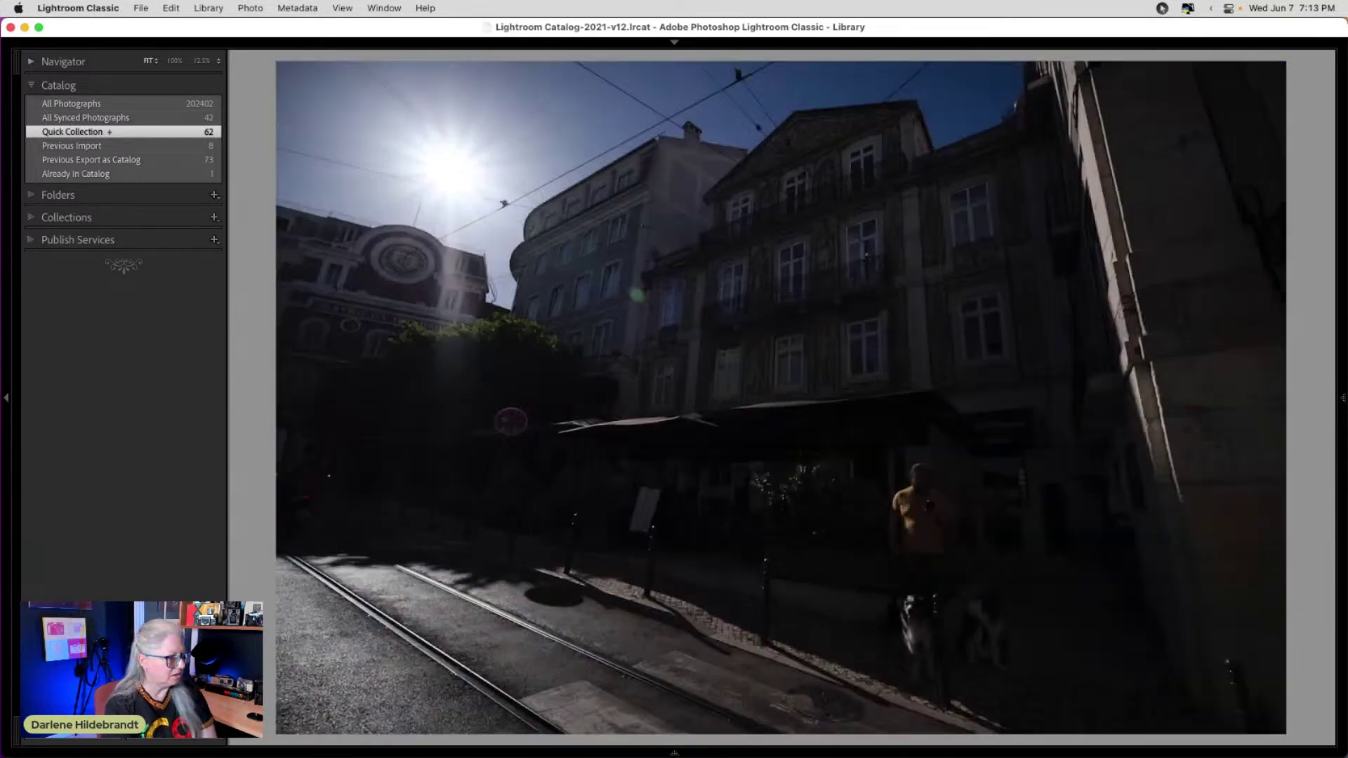
{"action": "key", "text": "Right"}
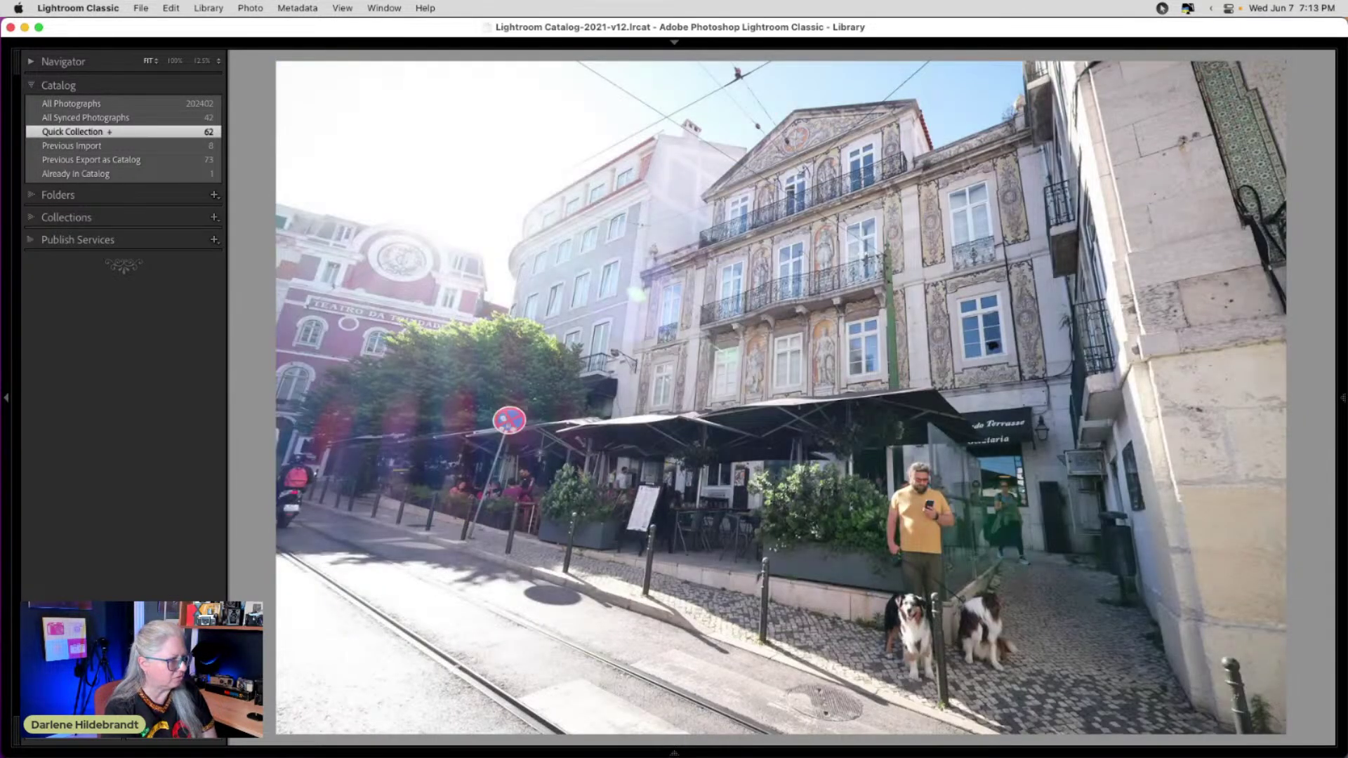
{"action": "key", "text": "Right"}
{"action": "key", "text": "Right"}
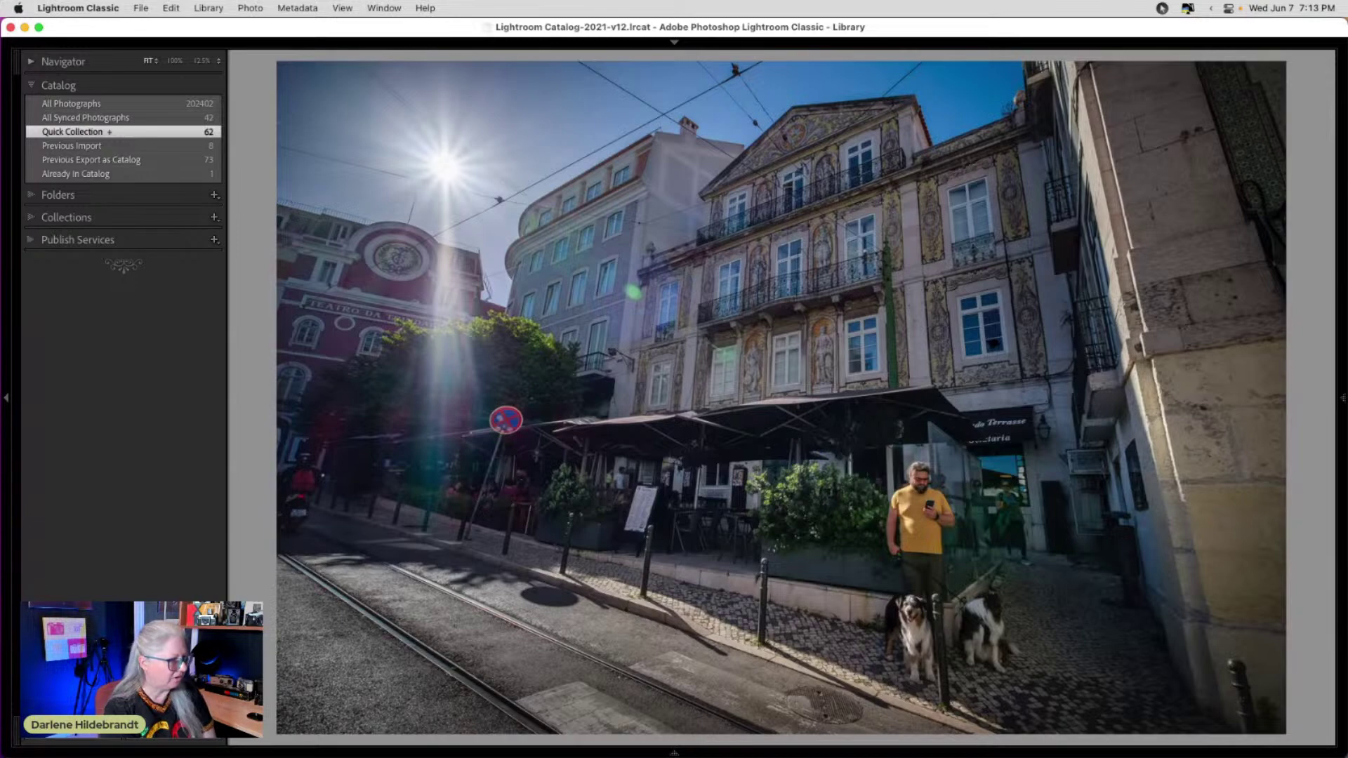
Compare the photo of the church ruin and its arch with the guitarist on the steps by the red door.
{"action": "key", "text": "Right"}
{"action": "key", "text": "Right"}
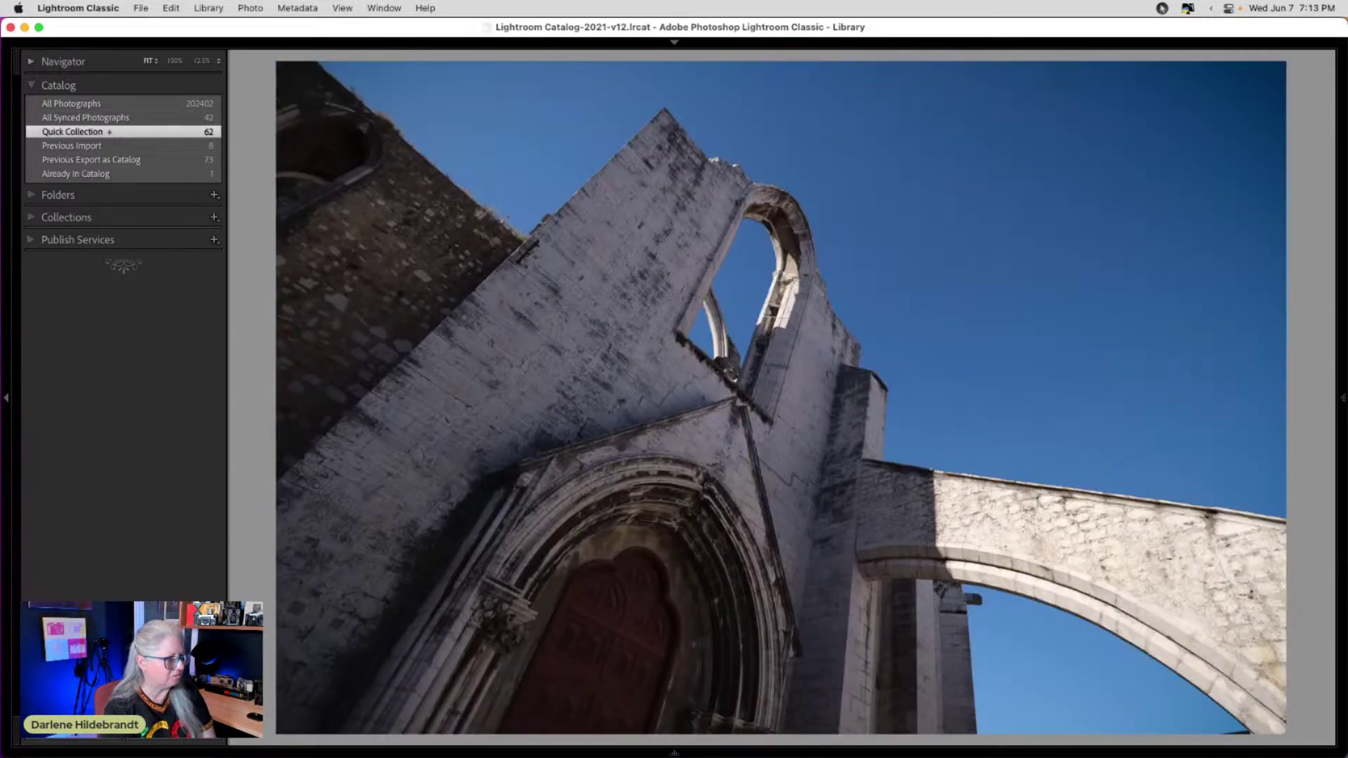
{"action": "key", "text": "Right"}
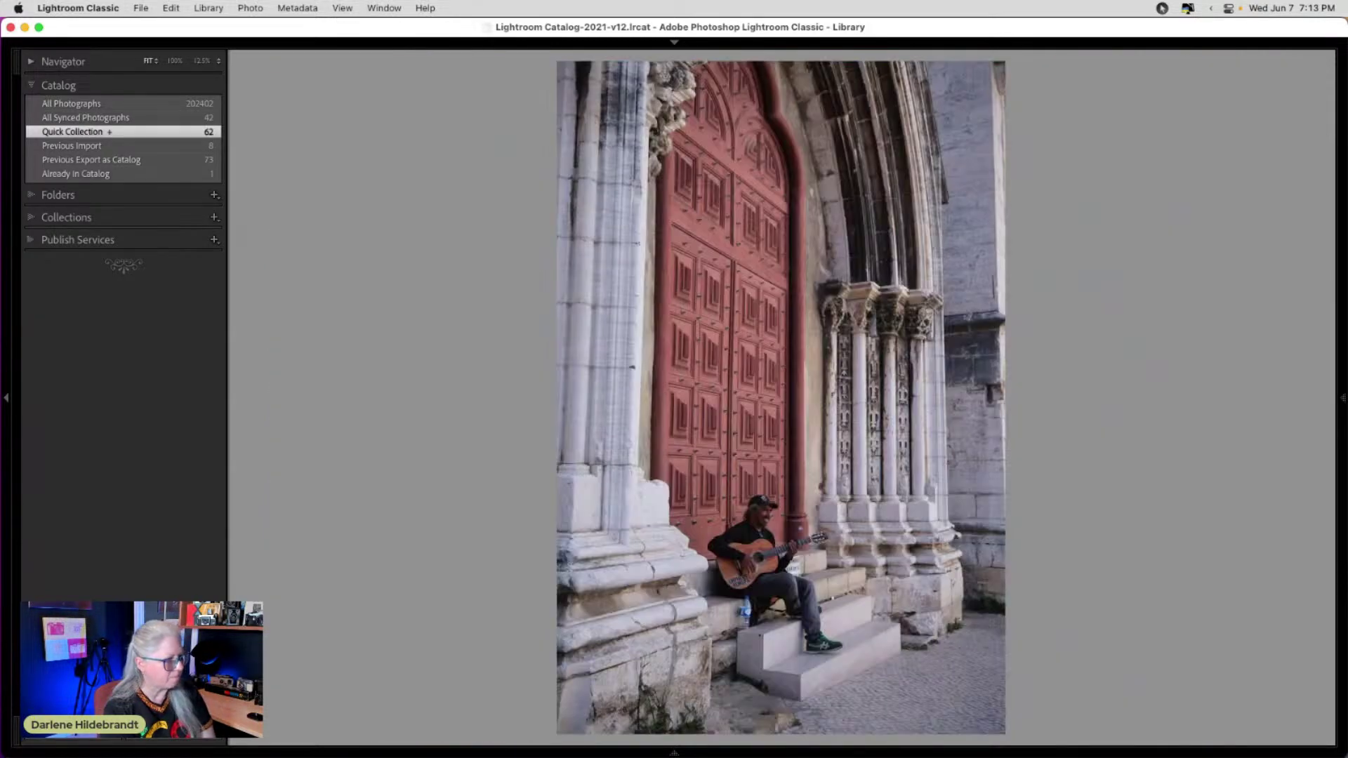
{"action": "key", "text": "Right"}
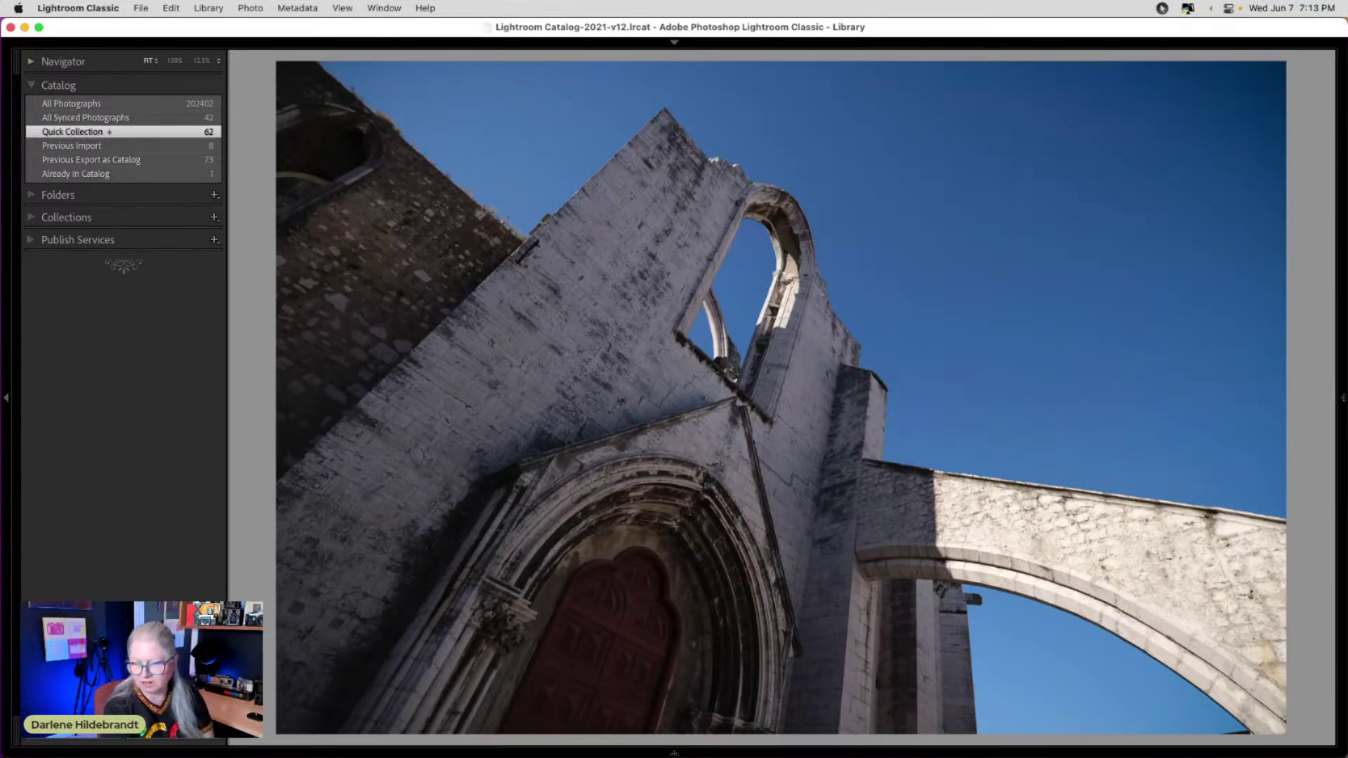
{"action": "key", "text": "Left"}
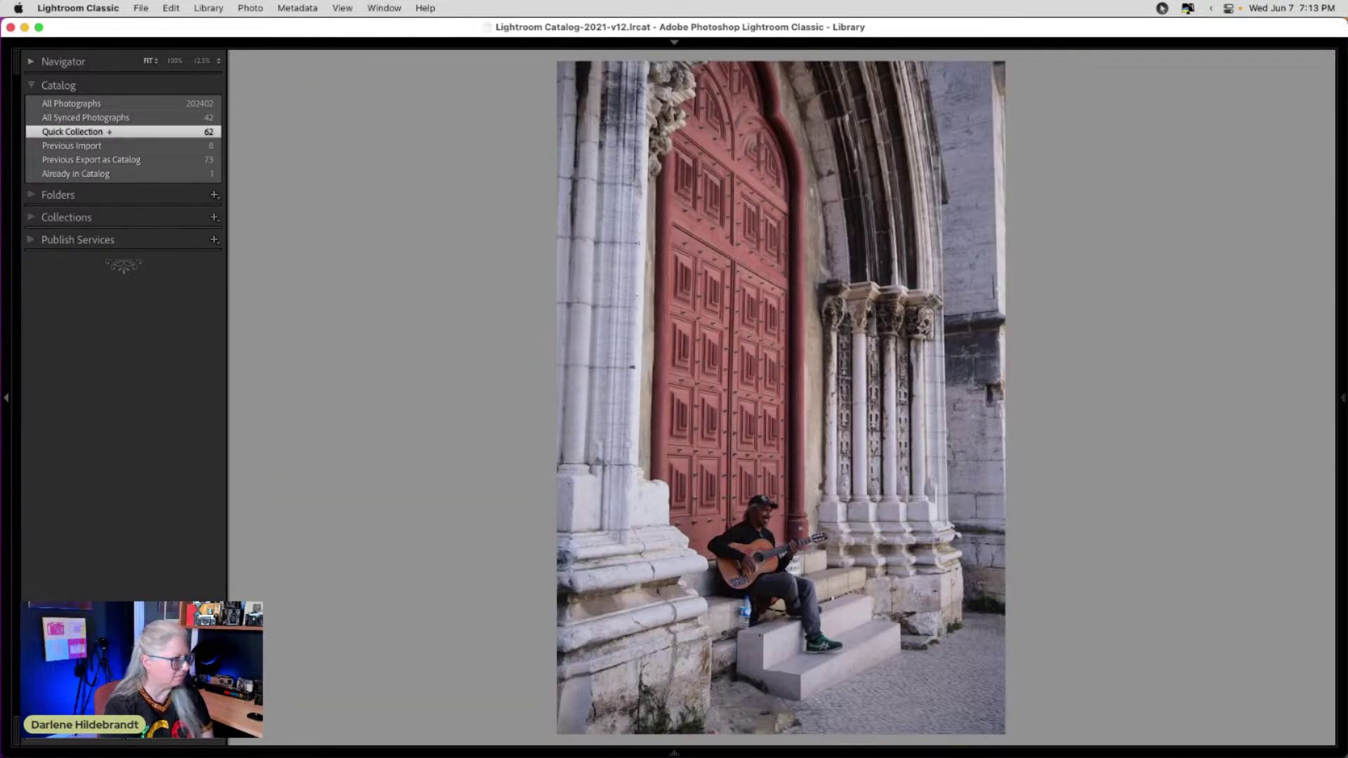
View the yellow corner building and the two framings of the red facade between tiled and studded buildings.
{"action": "key", "text": "Right"}
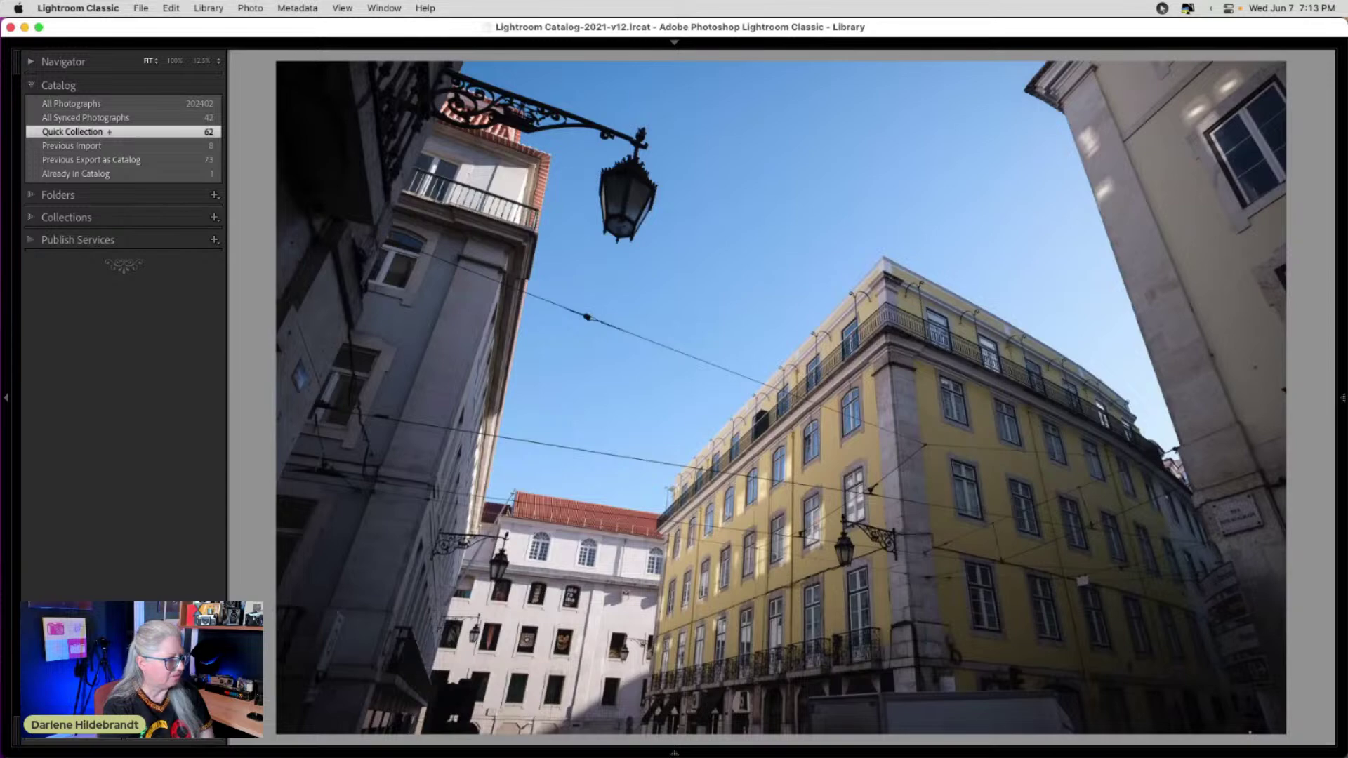
{"action": "key", "text": "Right"}
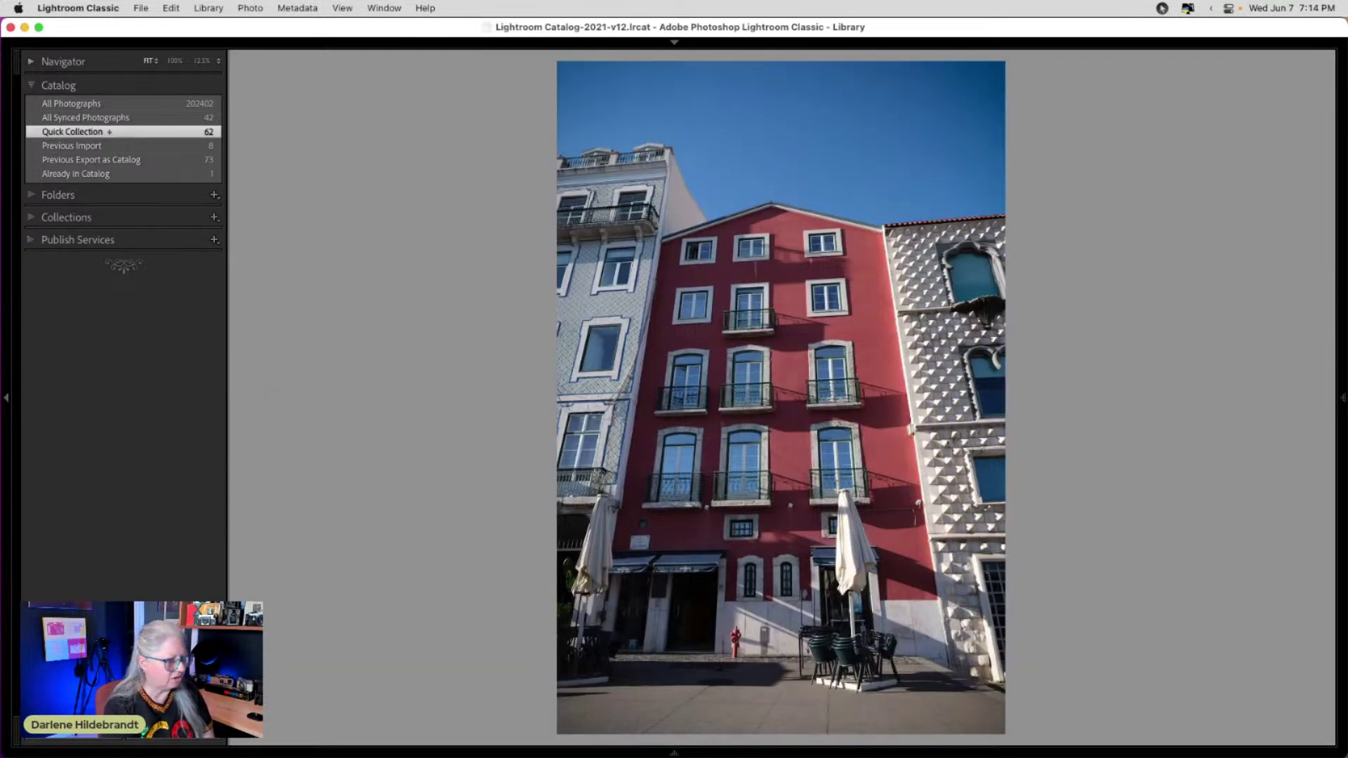
{"action": "key", "text": "Right"}
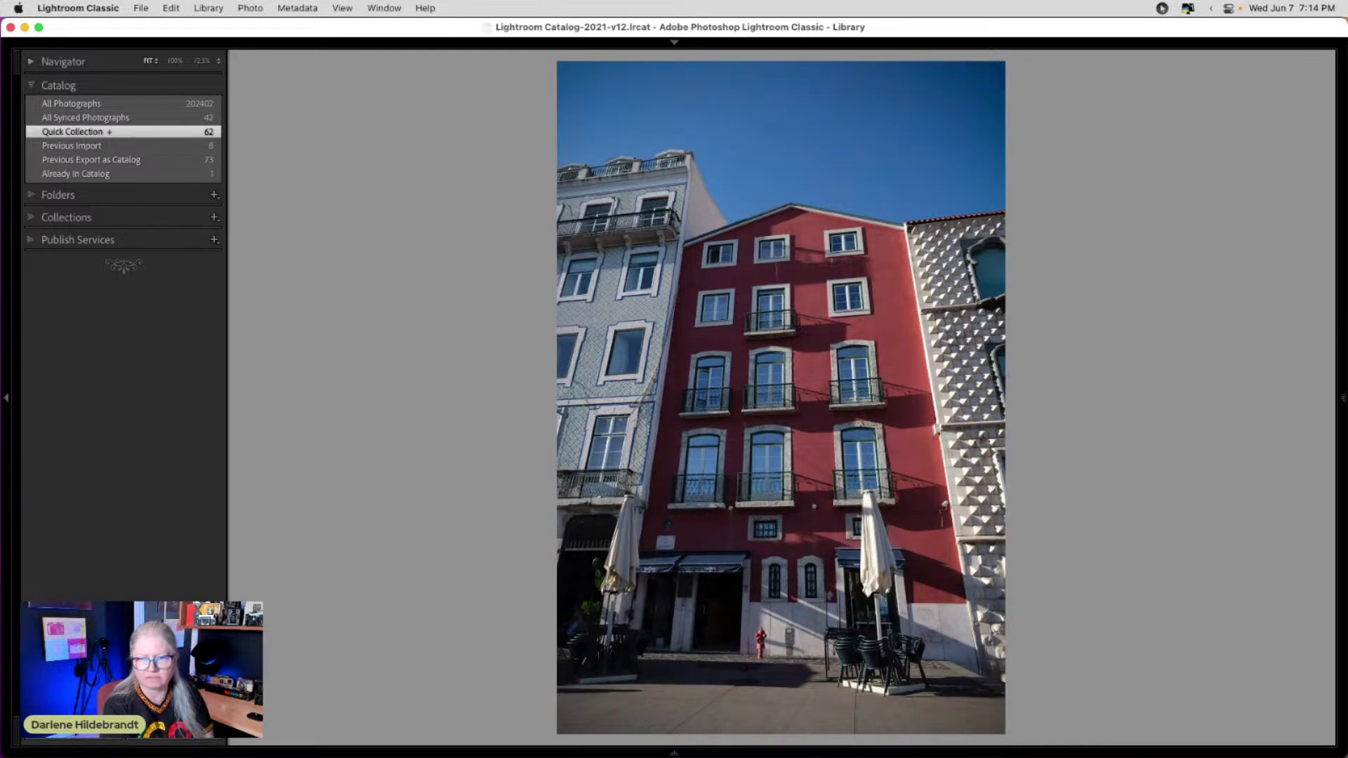
View the yellow balcony building beside the studded facade and compare it with the Aperol drinks photo.
{"action": "key", "text": "Right"}
{"action": "key", "text": "Right"}
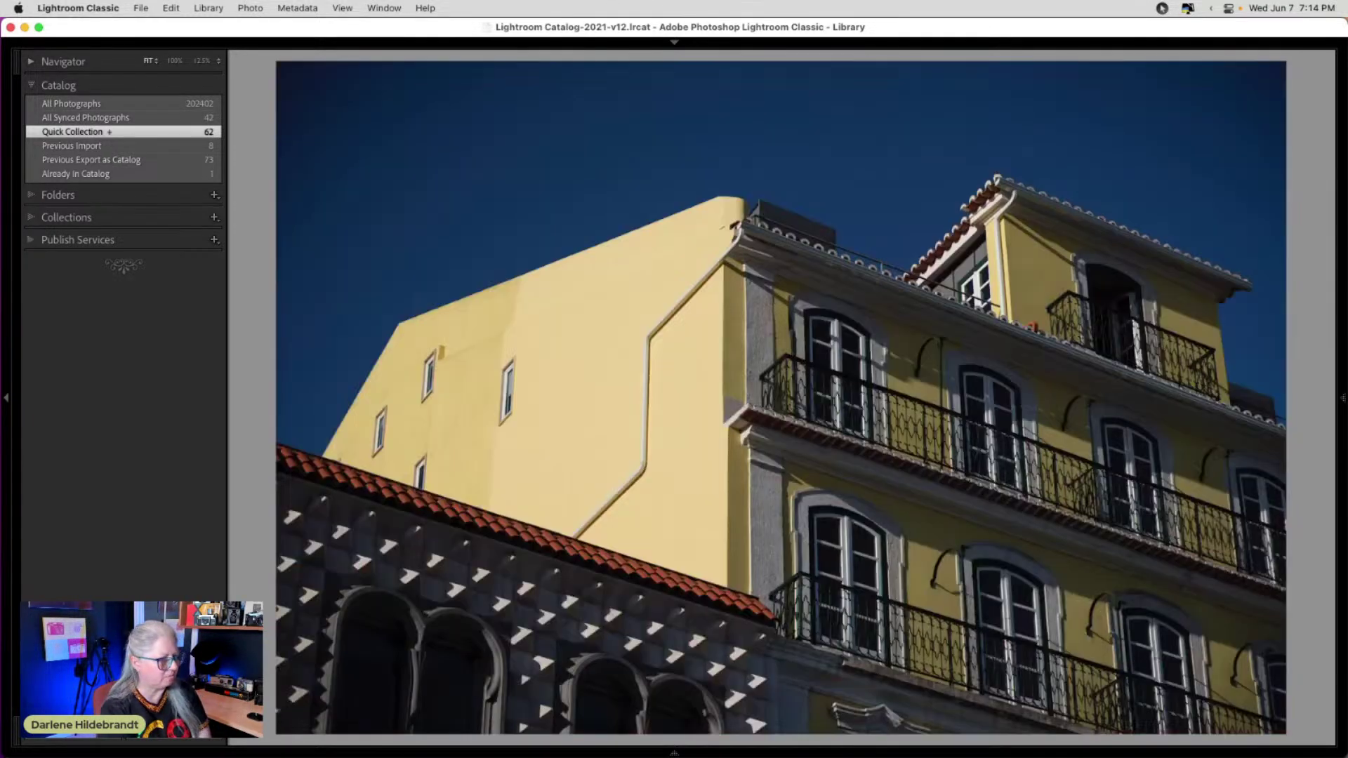
{"action": "key", "text": "Right"}
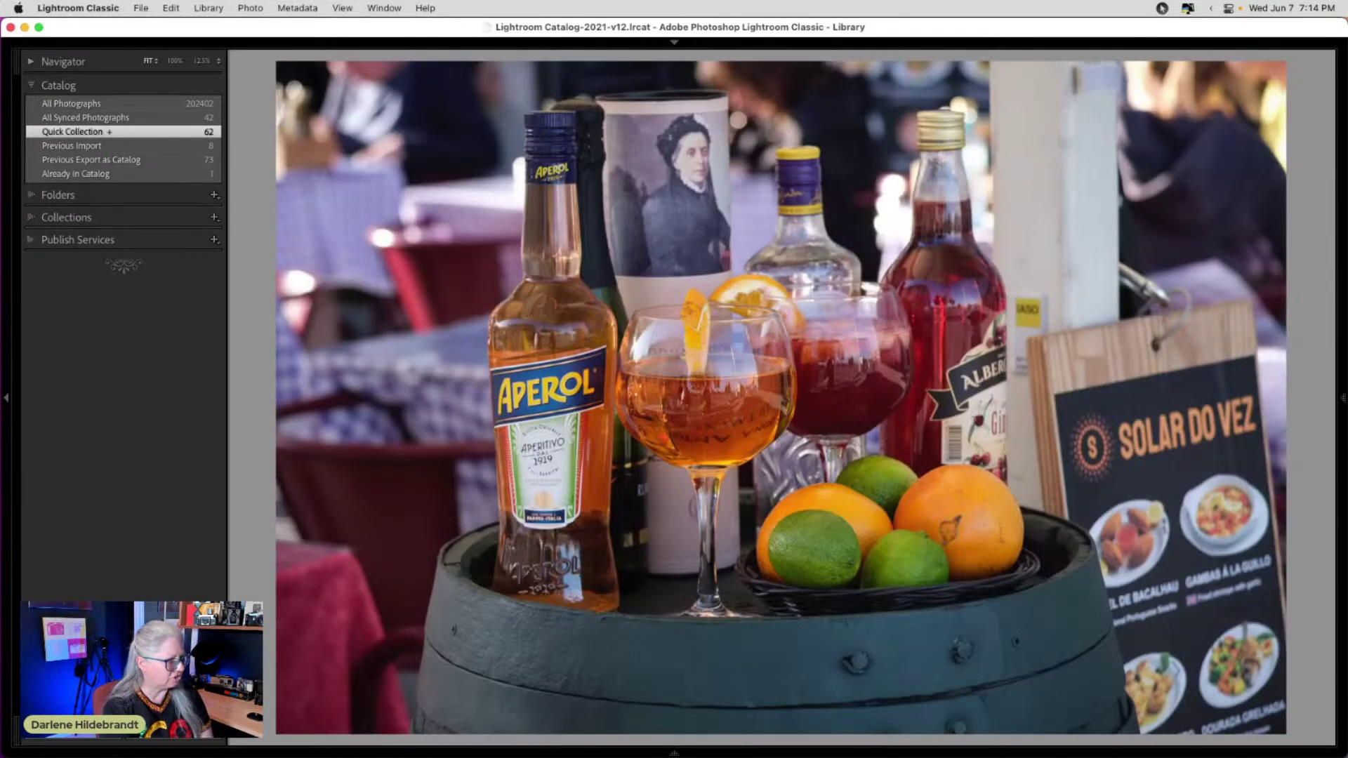
{"action": "key", "text": "Left"}
{"action": "key", "text": "Right"}
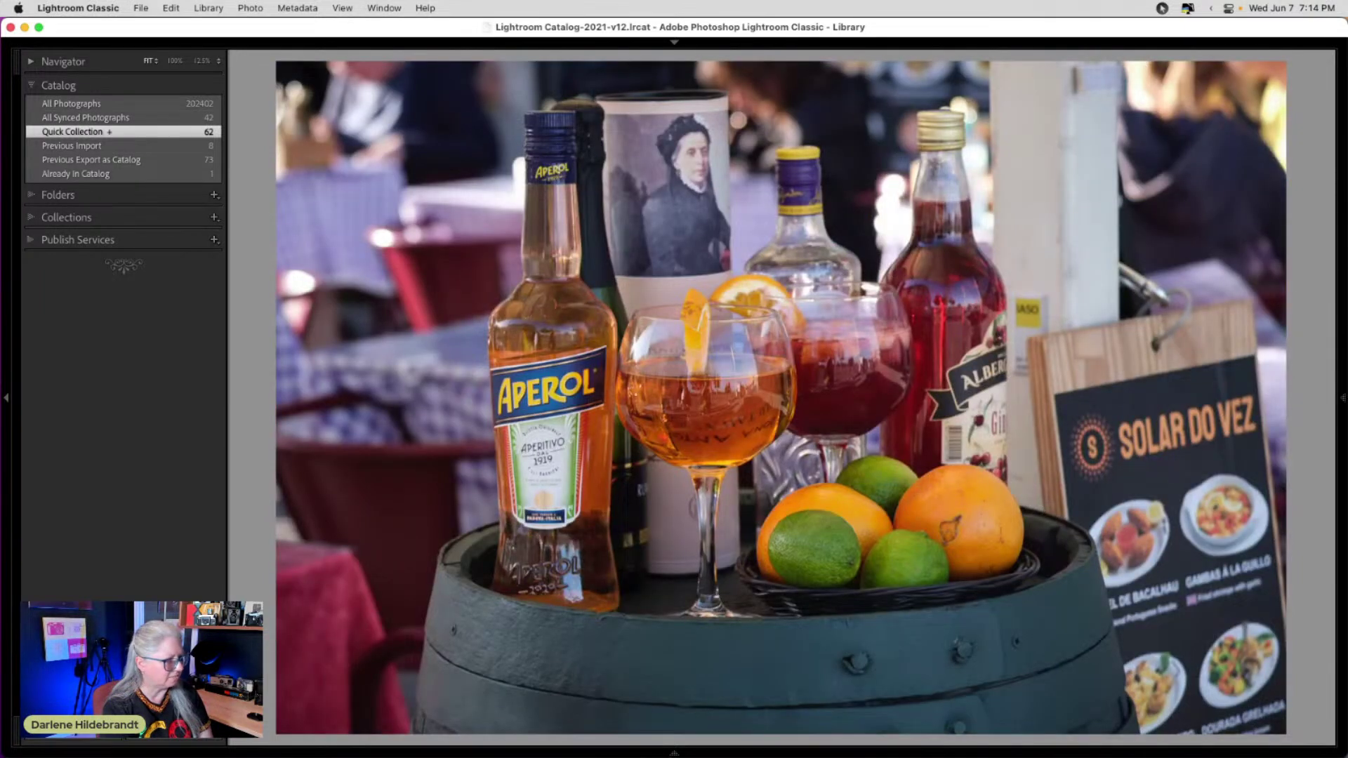
View the photos of the dog on the balcony, the colorful hanging laundry and the narrow alleys with clotheslines.
{"action": "key", "text": "Right"}
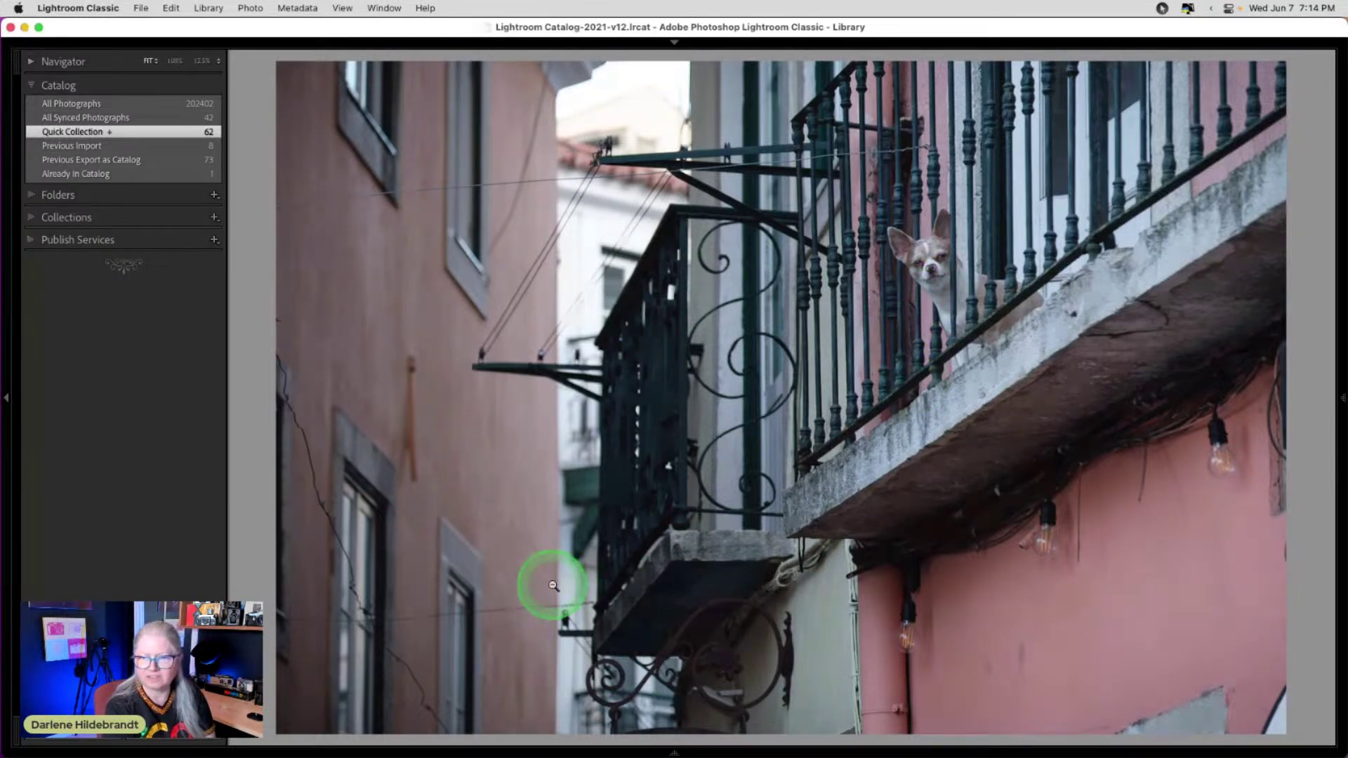
{"action": "key", "text": "Right"}
{"action": "key", "text": "Right"}
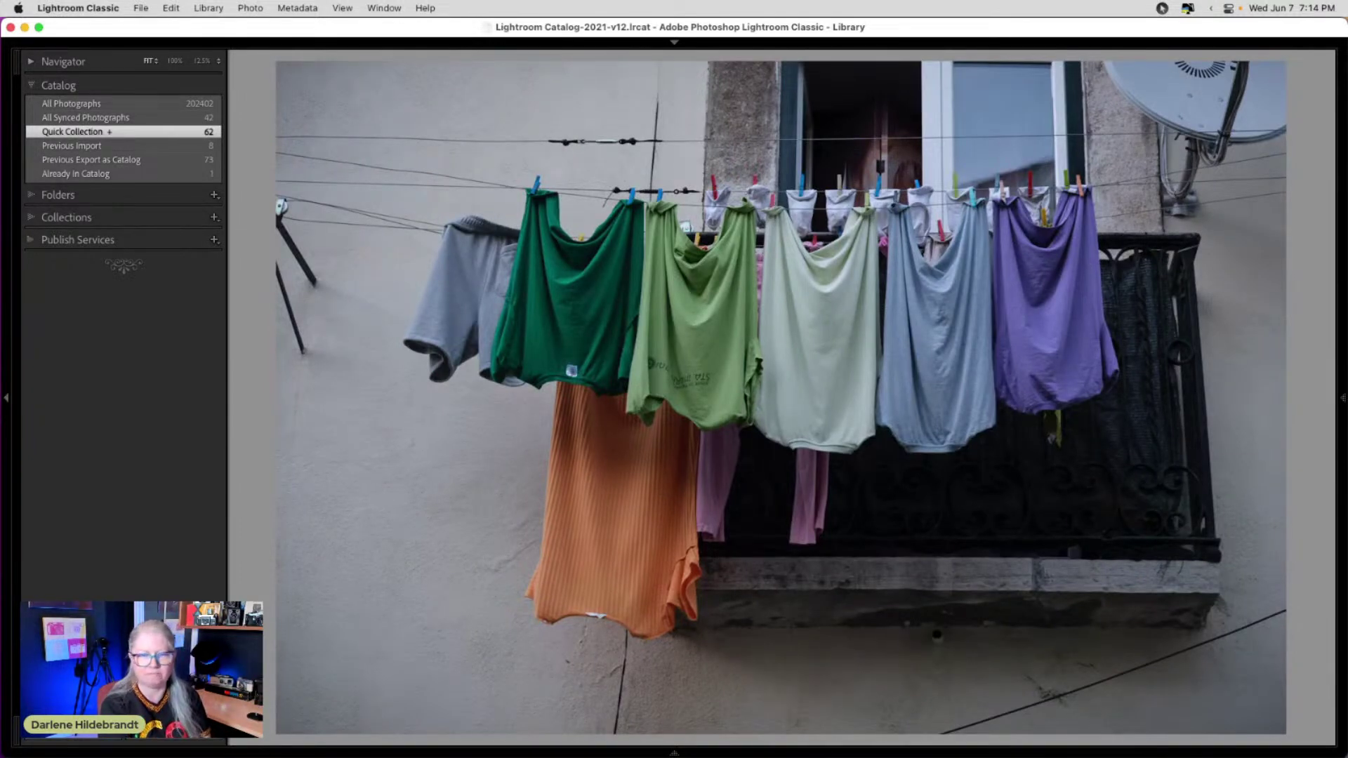
{"action": "key", "text": "Right"}
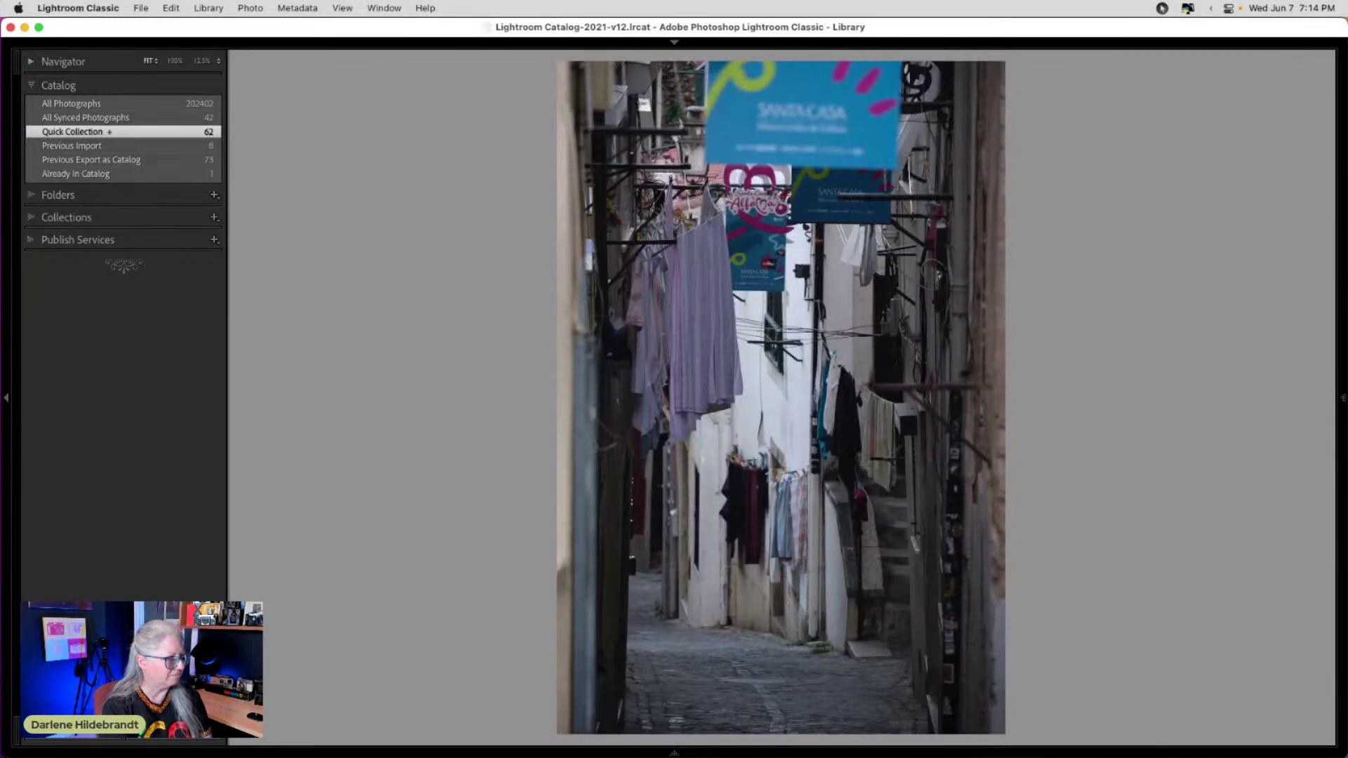
{"action": "key", "text": "Right"}
{"action": "key", "text": "Left"}
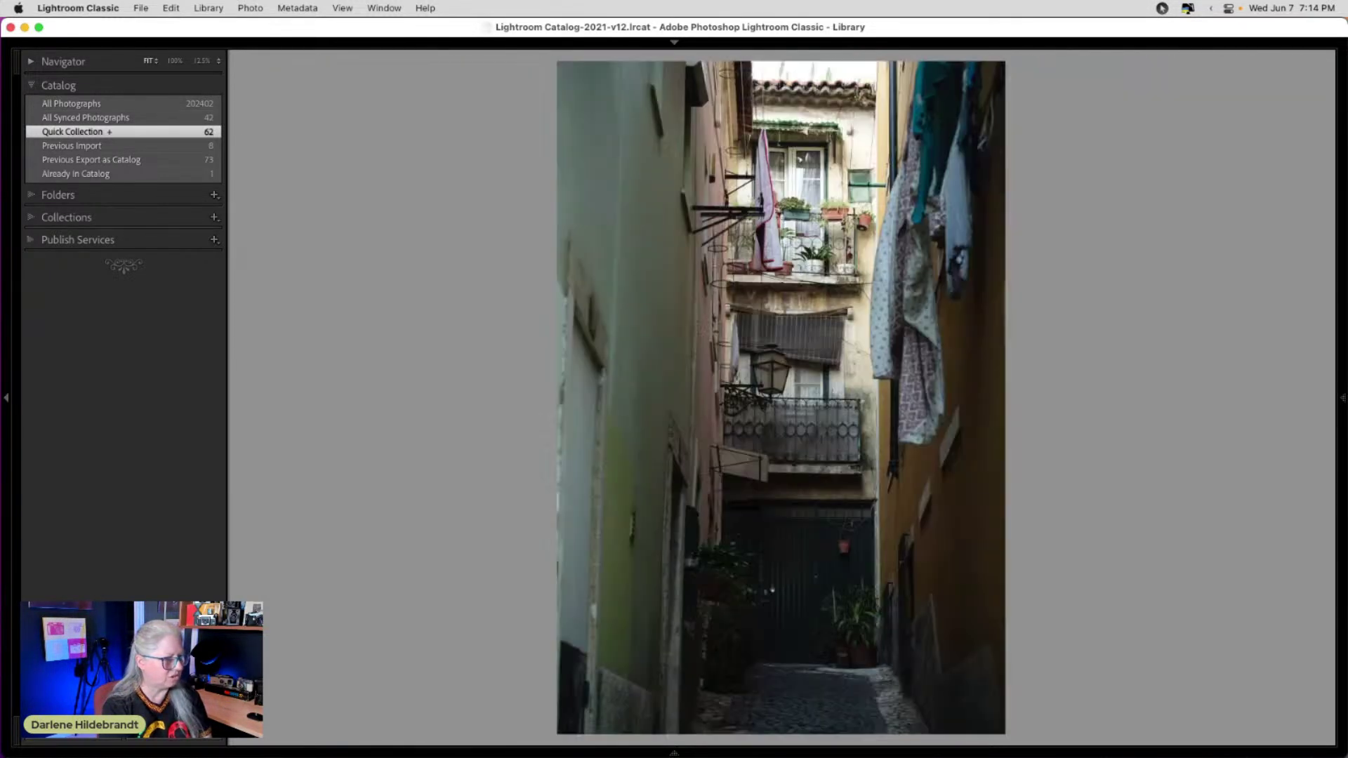
Compare the photo of the sunlit city rooftops with the river view between the buildings.
{"action": "key", "text": "Left"}
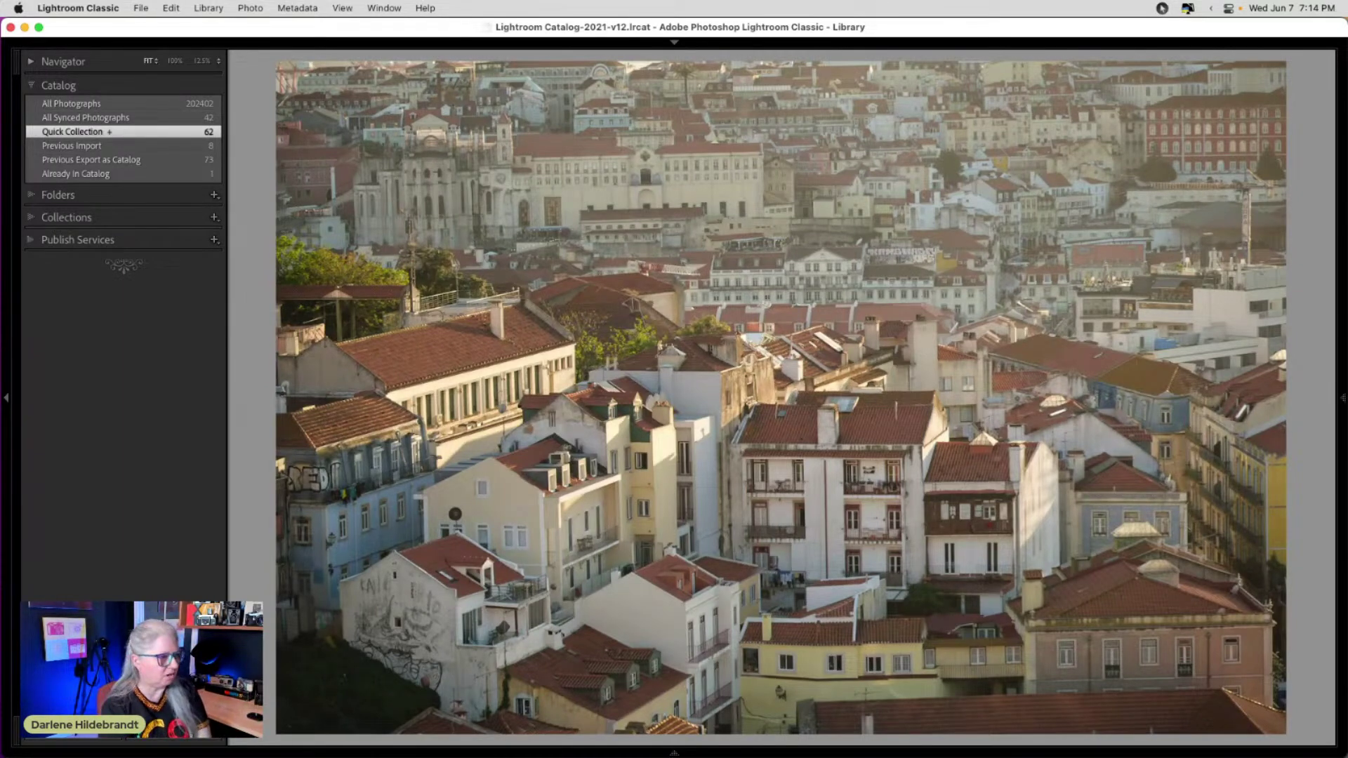
{"action": "key", "text": "Left"}
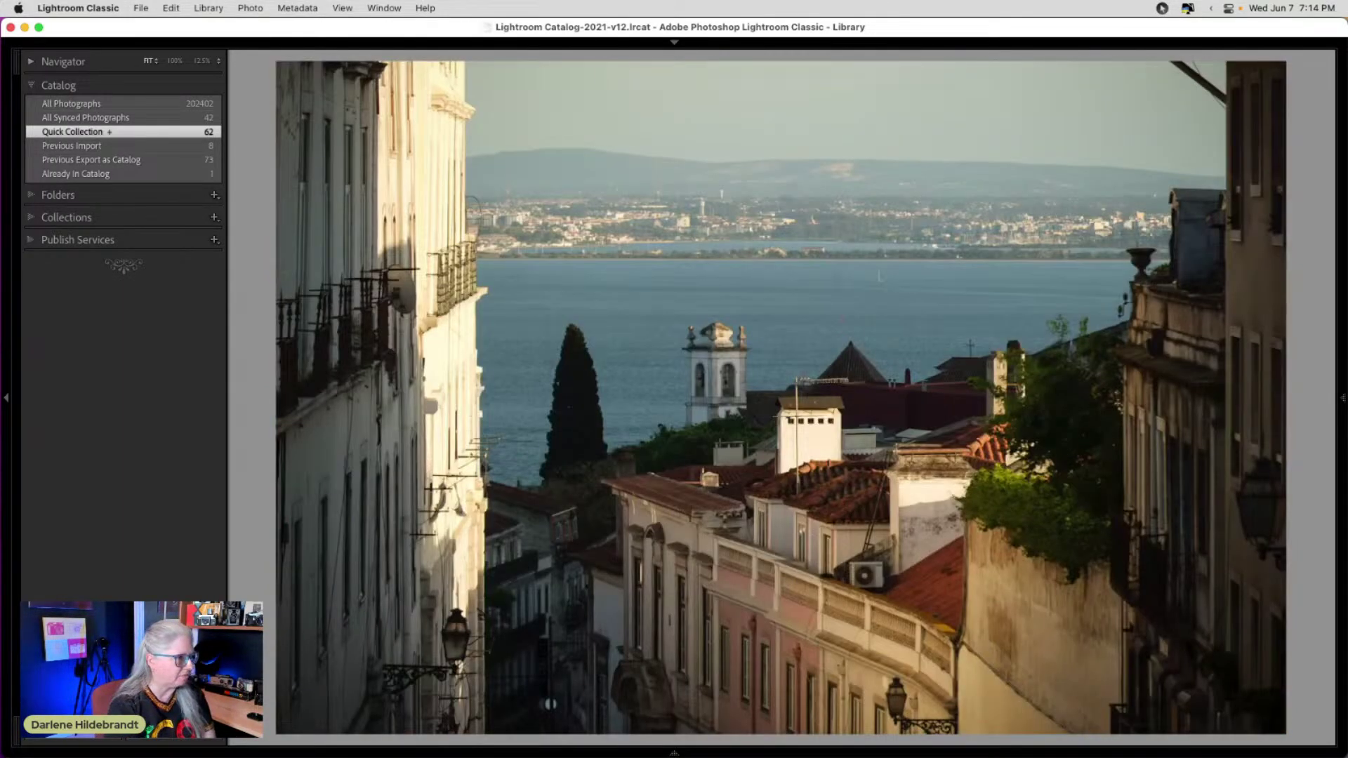
{"action": "key", "text": "Left"}
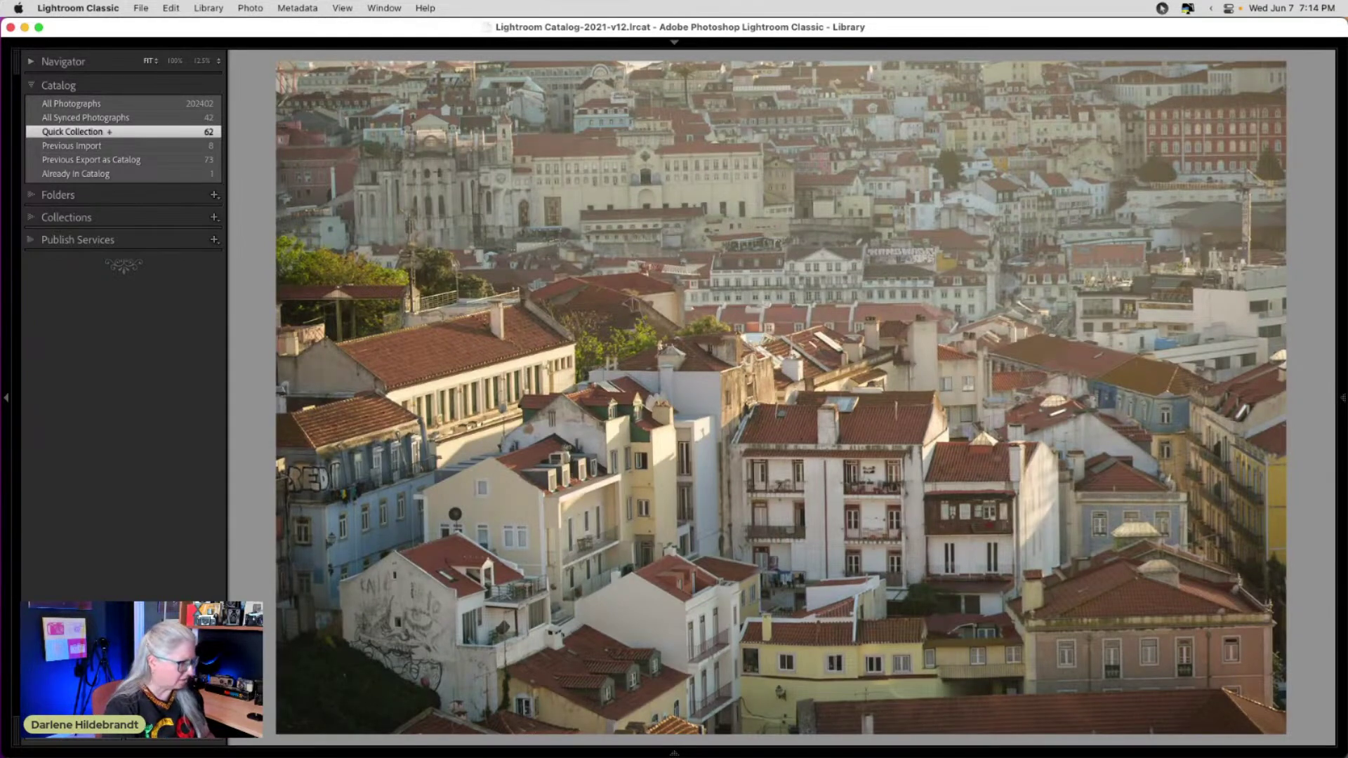
Open the city rooftops photo for developing, set Blacks automatically to -58 and lower Exposure to -0.45.
{"action": "key", "text": "d"}
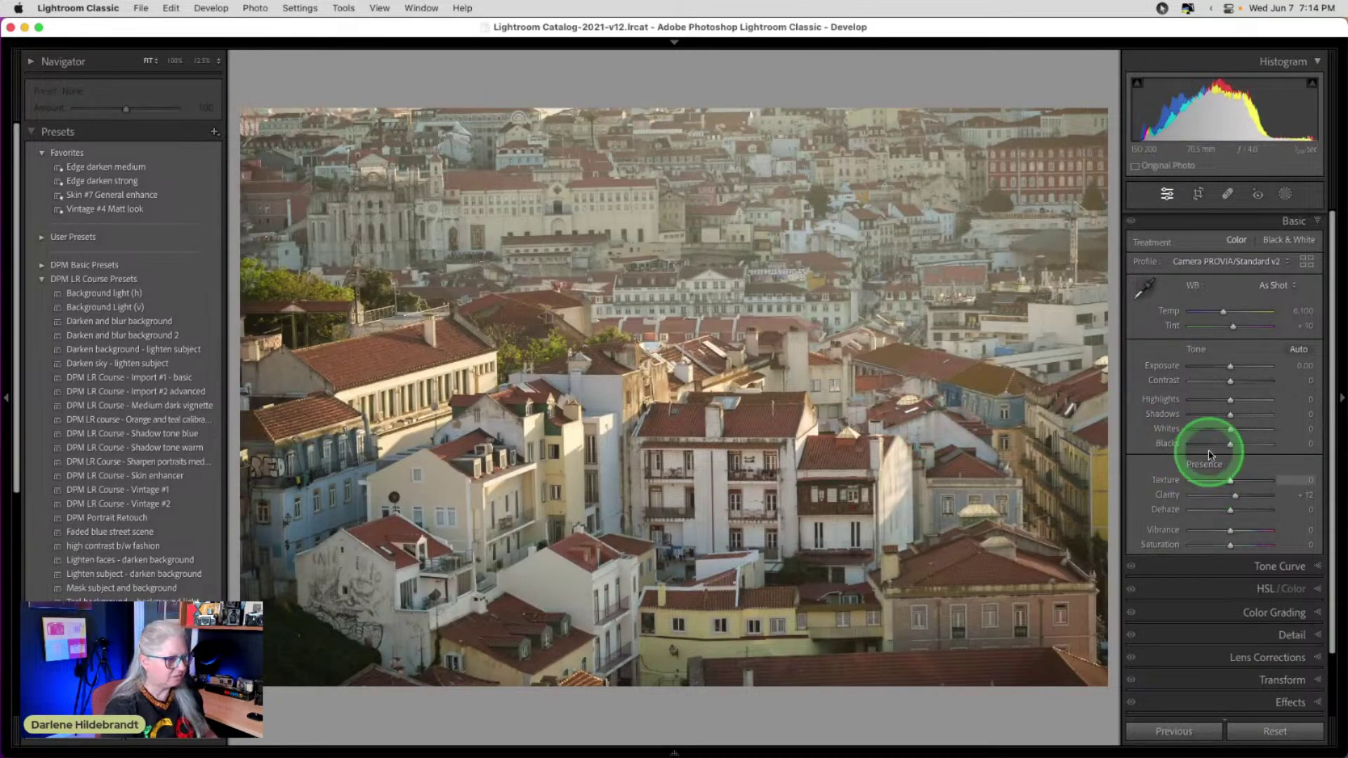
{"action": "double_click", "coordinate": [1171, 447], "text": "shift"}
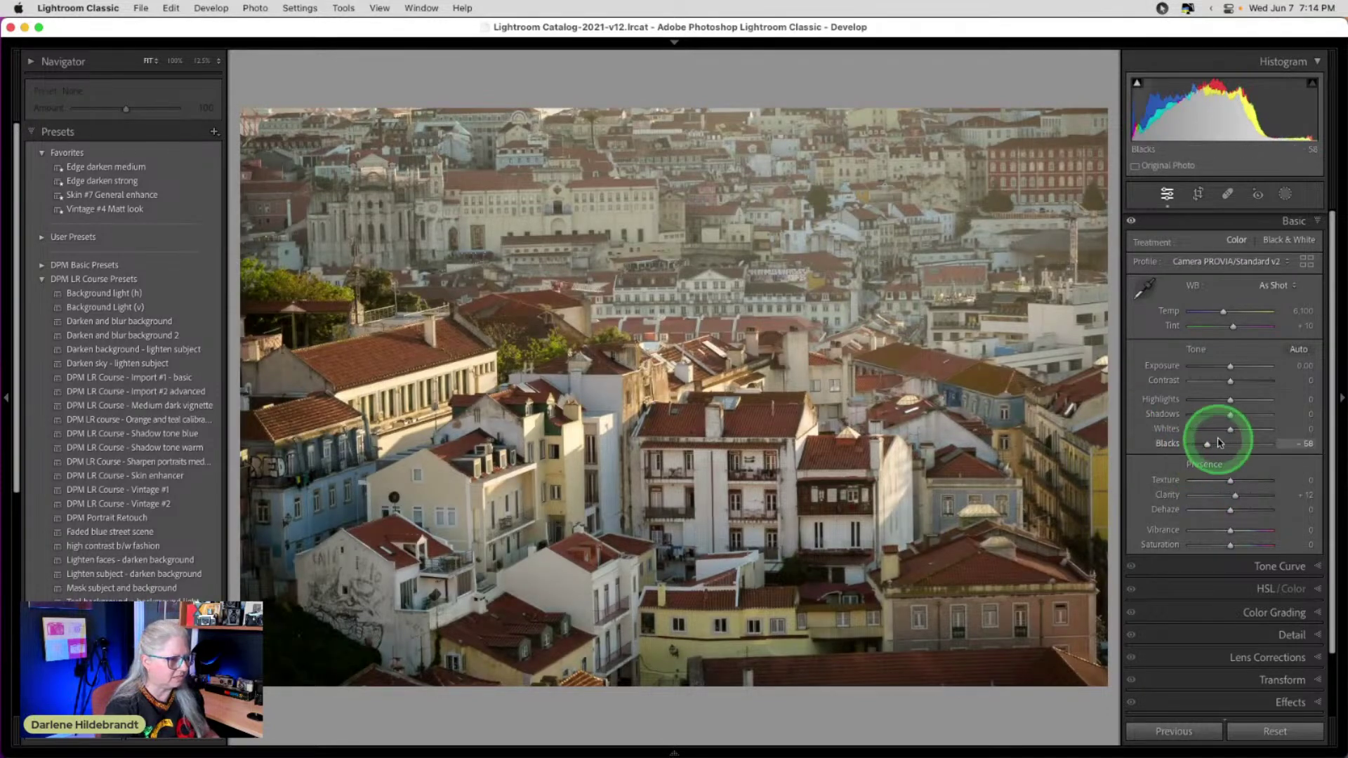
{"action": "left_click_drag", "start_coordinate": [1232, 372], "coordinate": [1227, 369]}
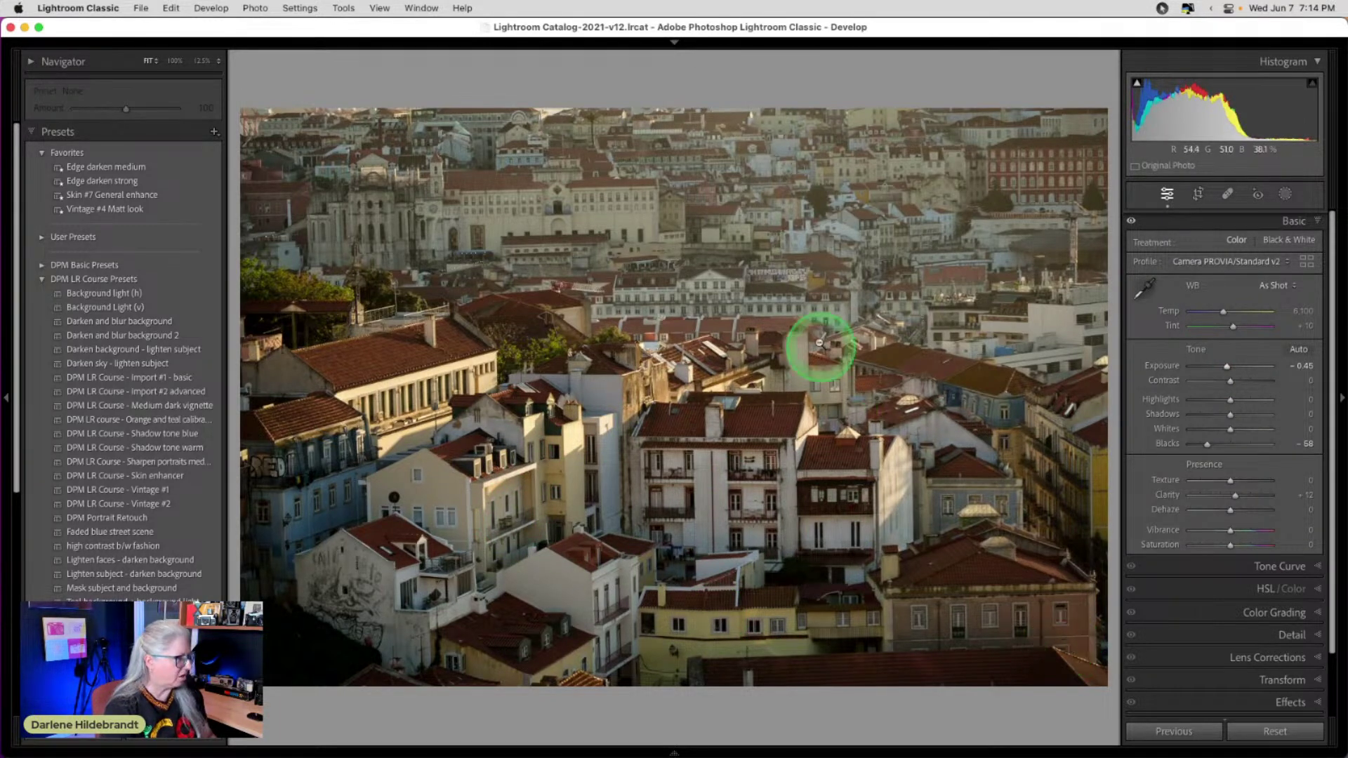
Crop the rooftops photo slightly tighter at its original aspect ratio and straighten it automatically.
{"action": "key", "text": "r"}
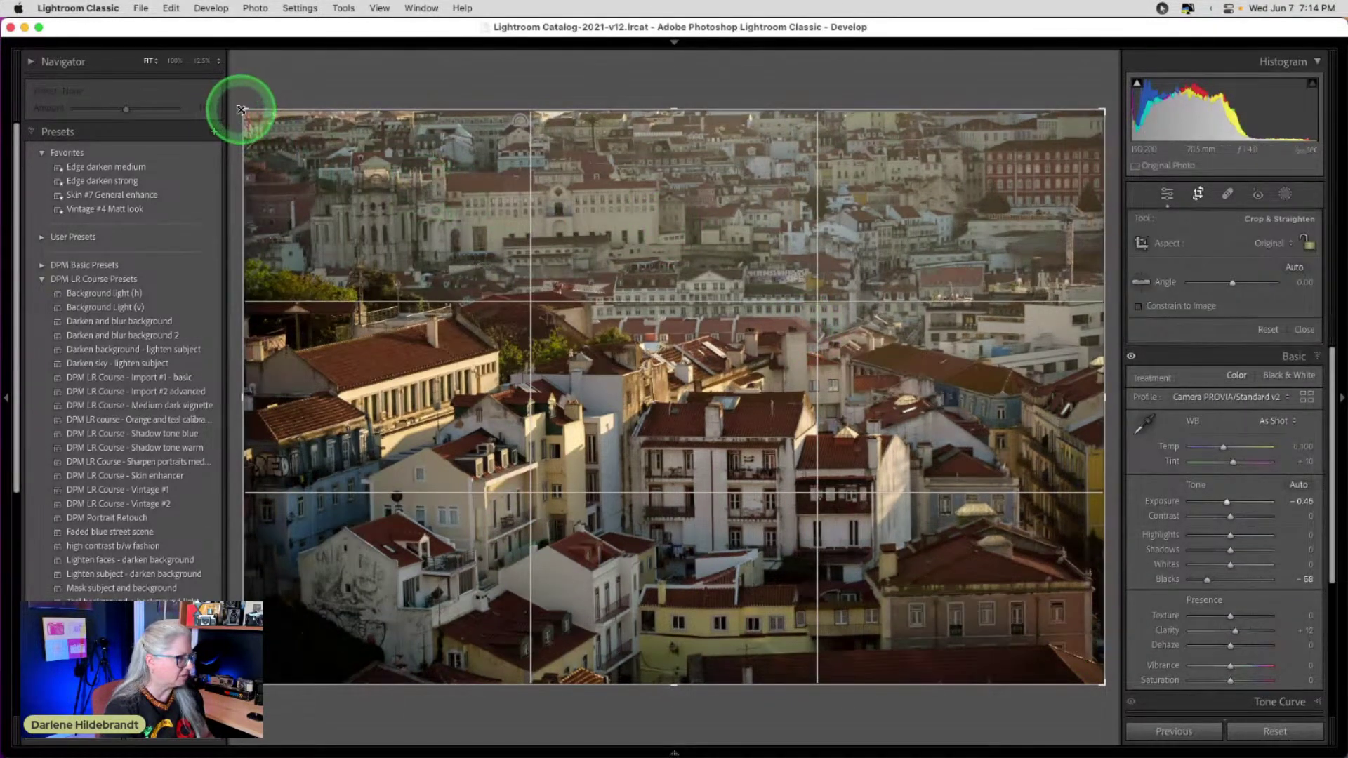
{"action": "left_click_drag", "start_coordinate": [242, 113], "coordinate": [252, 120]}
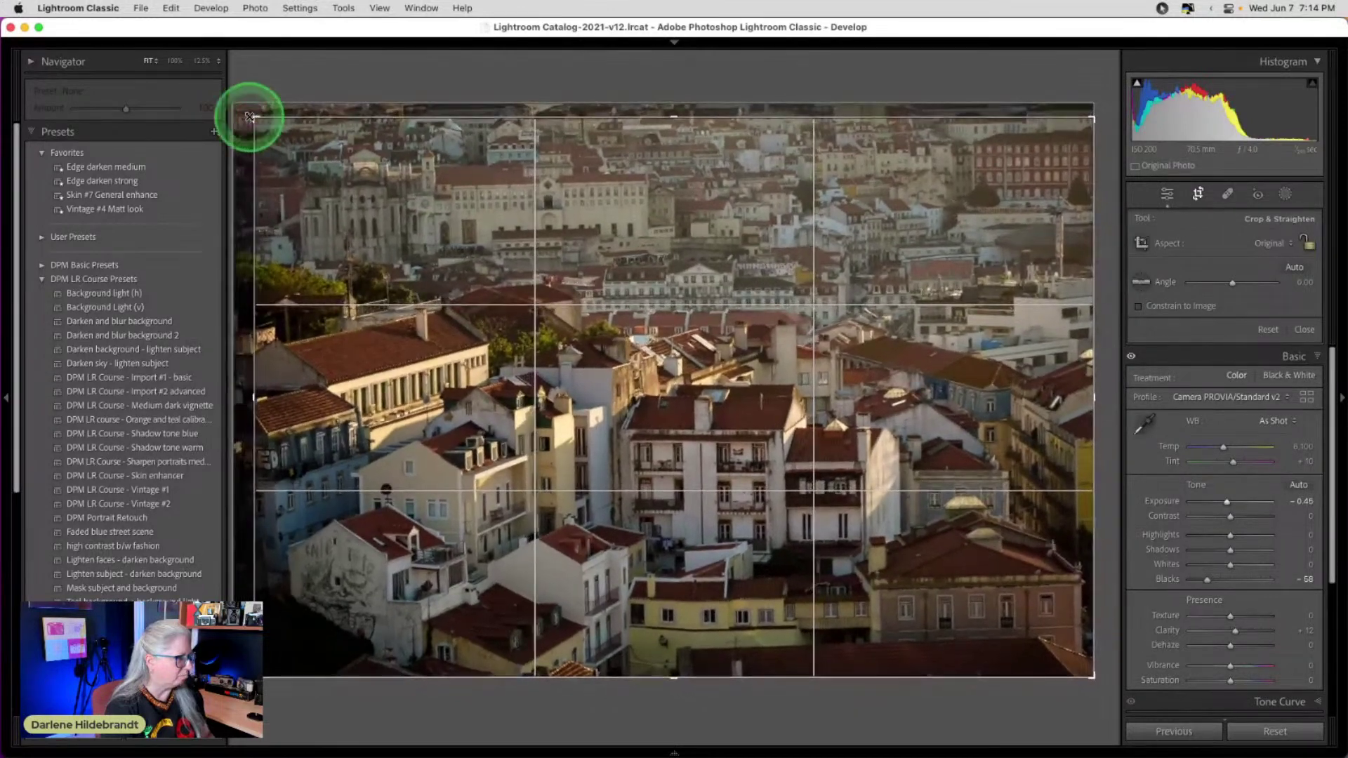
{"action": "left_click", "coordinate": [1291, 268]}
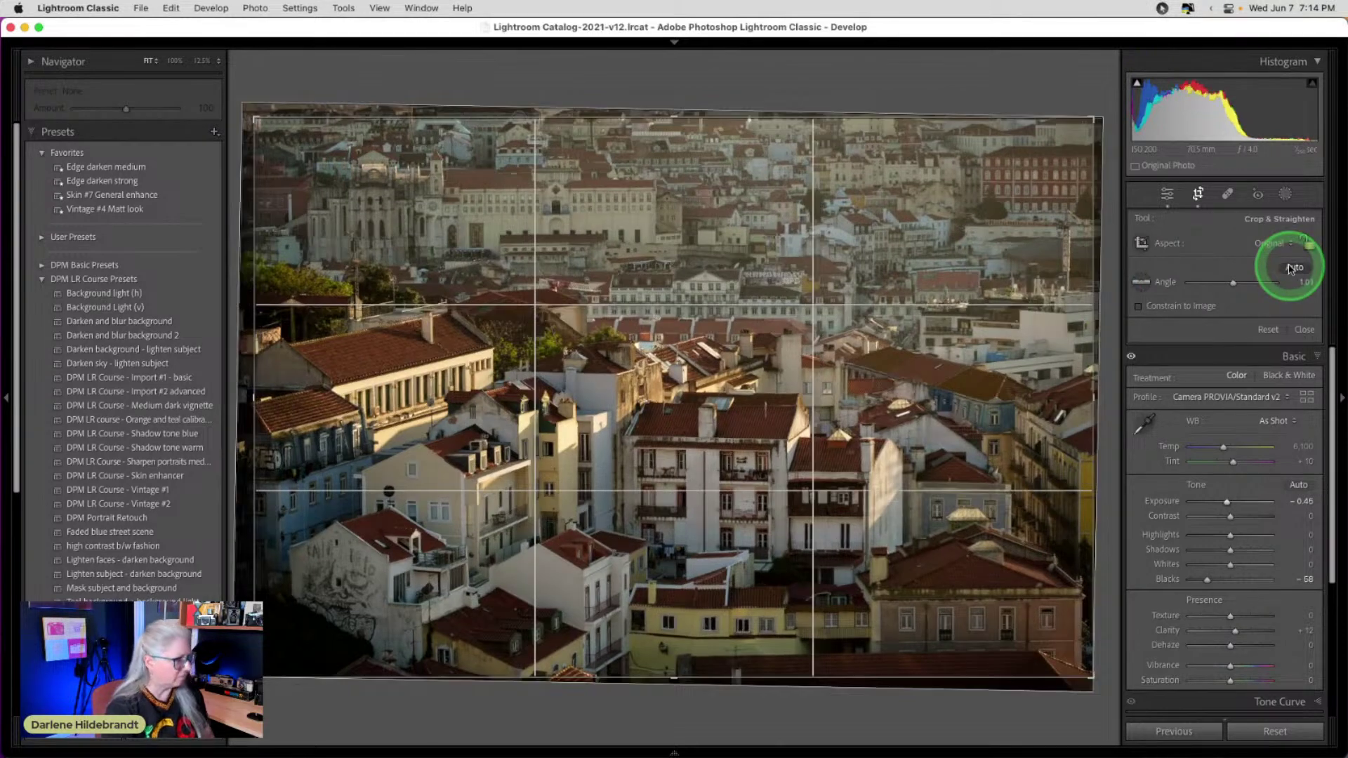
{"action": "key", "text": "Return"}
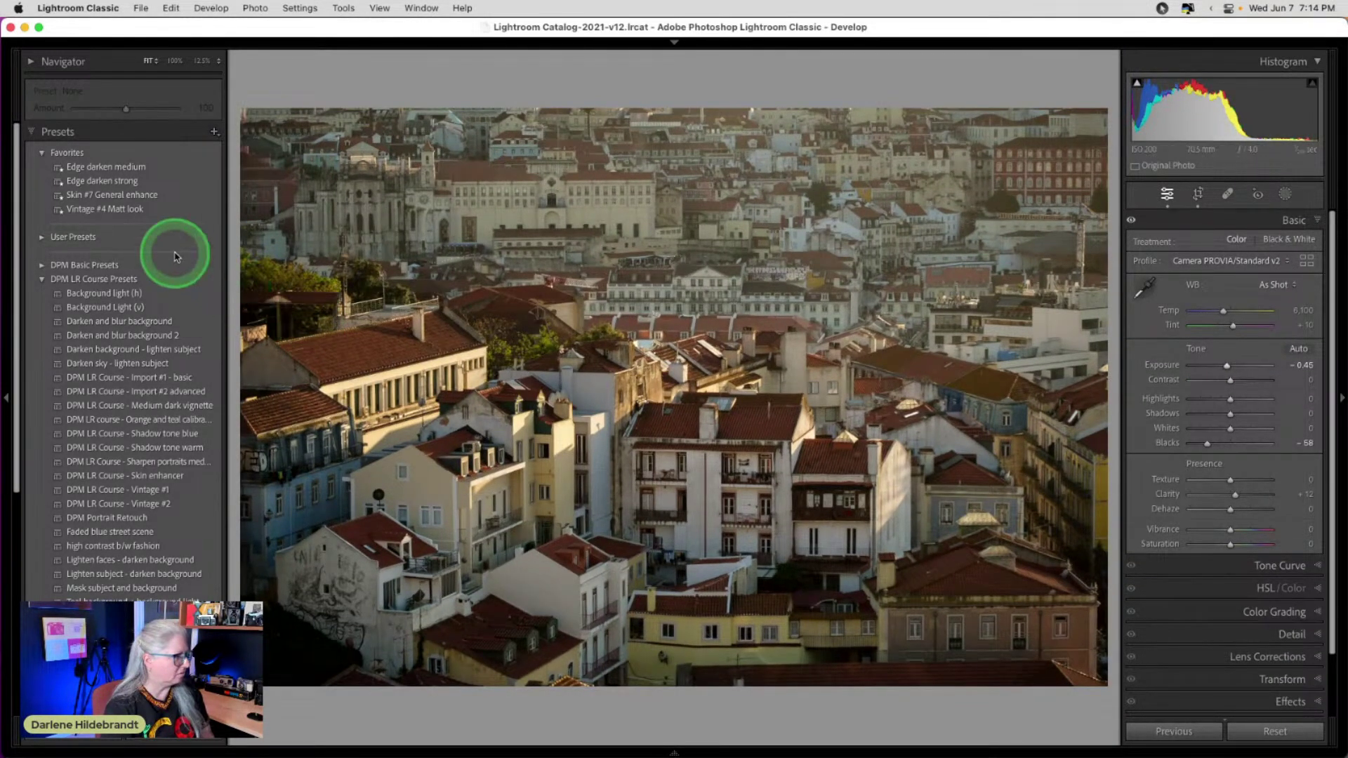
Apply the Edge darken medium preset to the rooftops photo and compare the edit with the before version.
{"action": "left_click", "coordinate": [119, 167]}
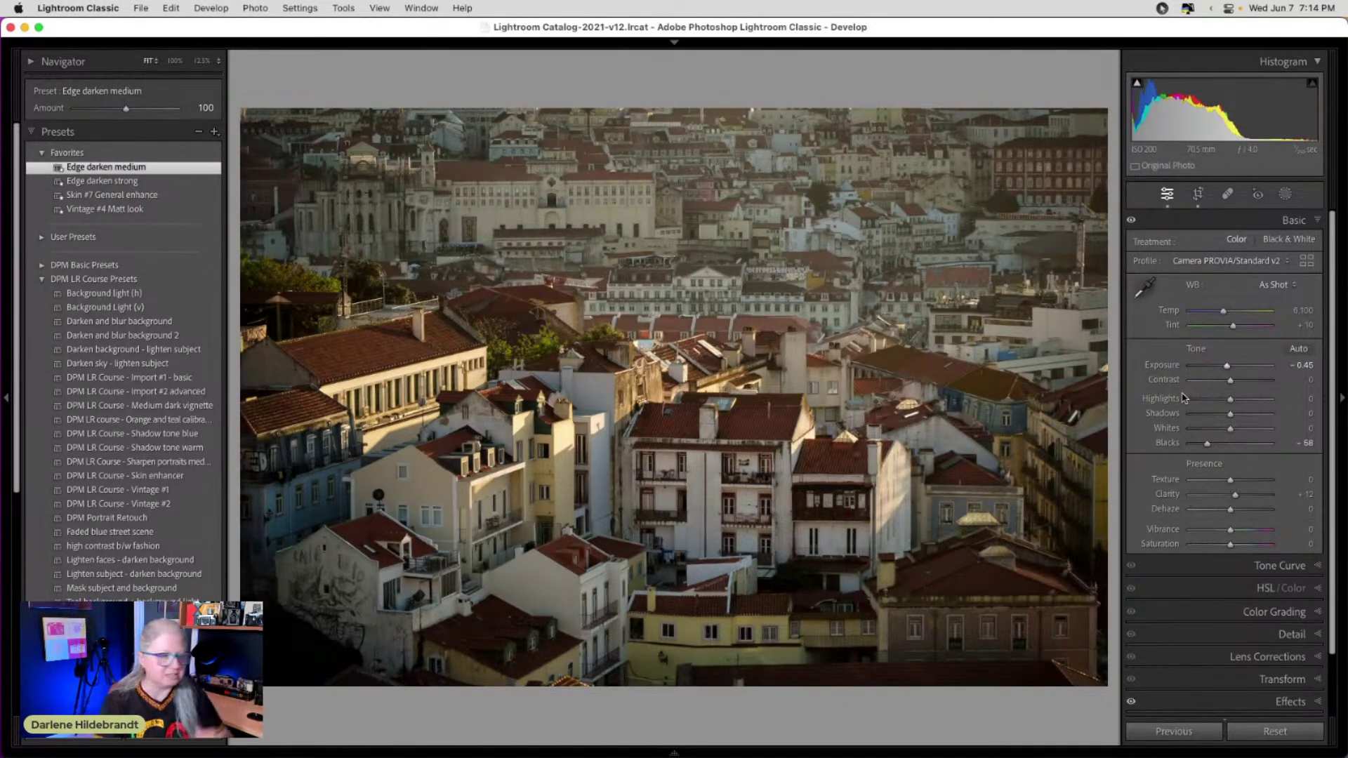
{"action": "key", "text": "backslash"}
{"action": "key", "text": "backslash"}
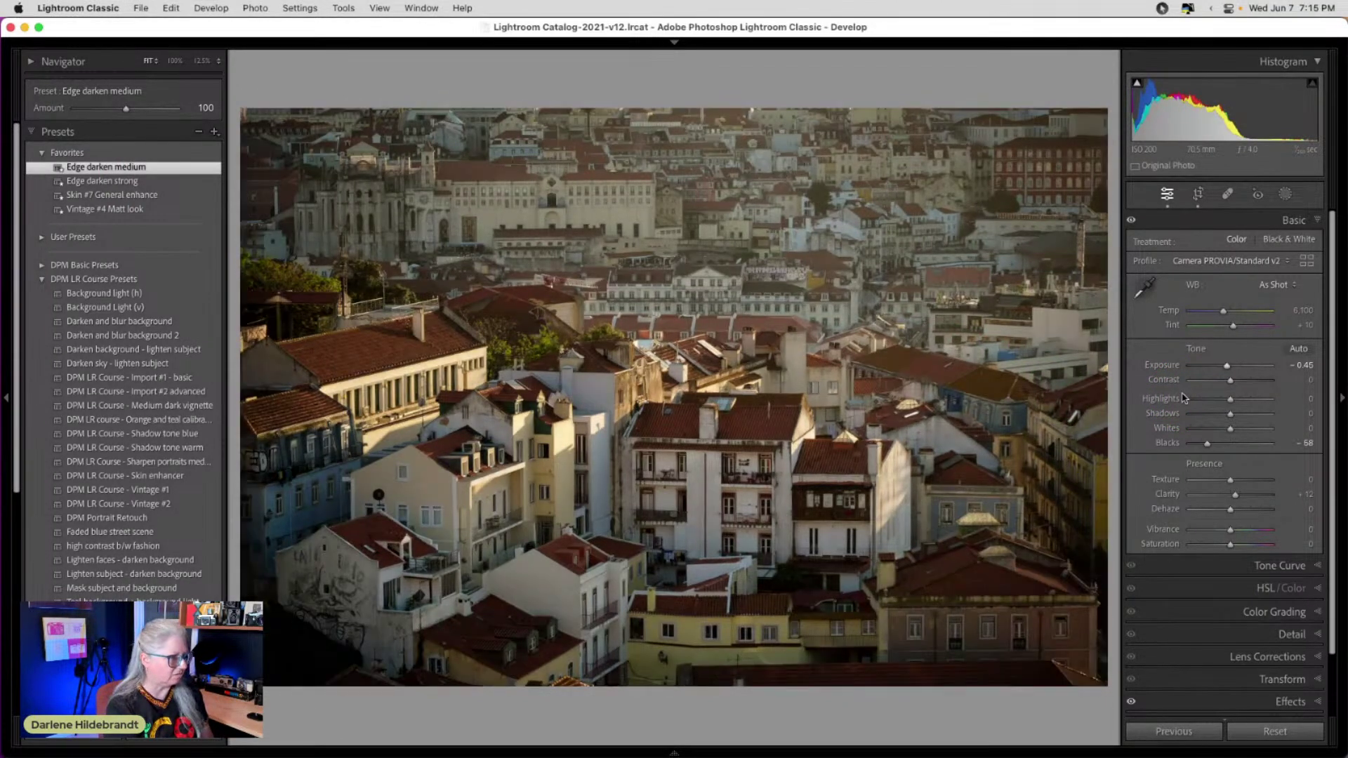
{"action": "key", "text": "backslash"}
{"action": "key", "text": "backslash"}
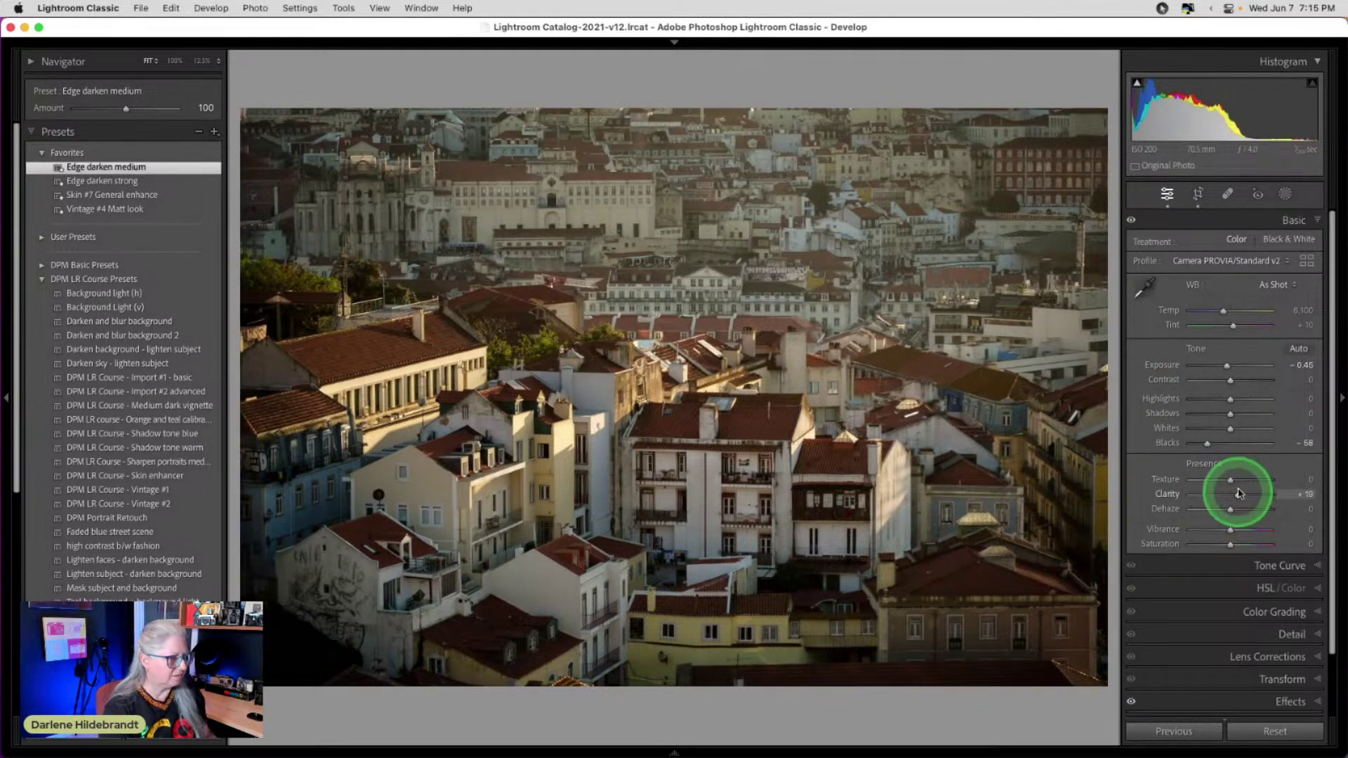
Browse the profiles for the rooftops photo and preview the Vintage profiles on it.
{"action": "left_click", "coordinate": [1305, 261]}
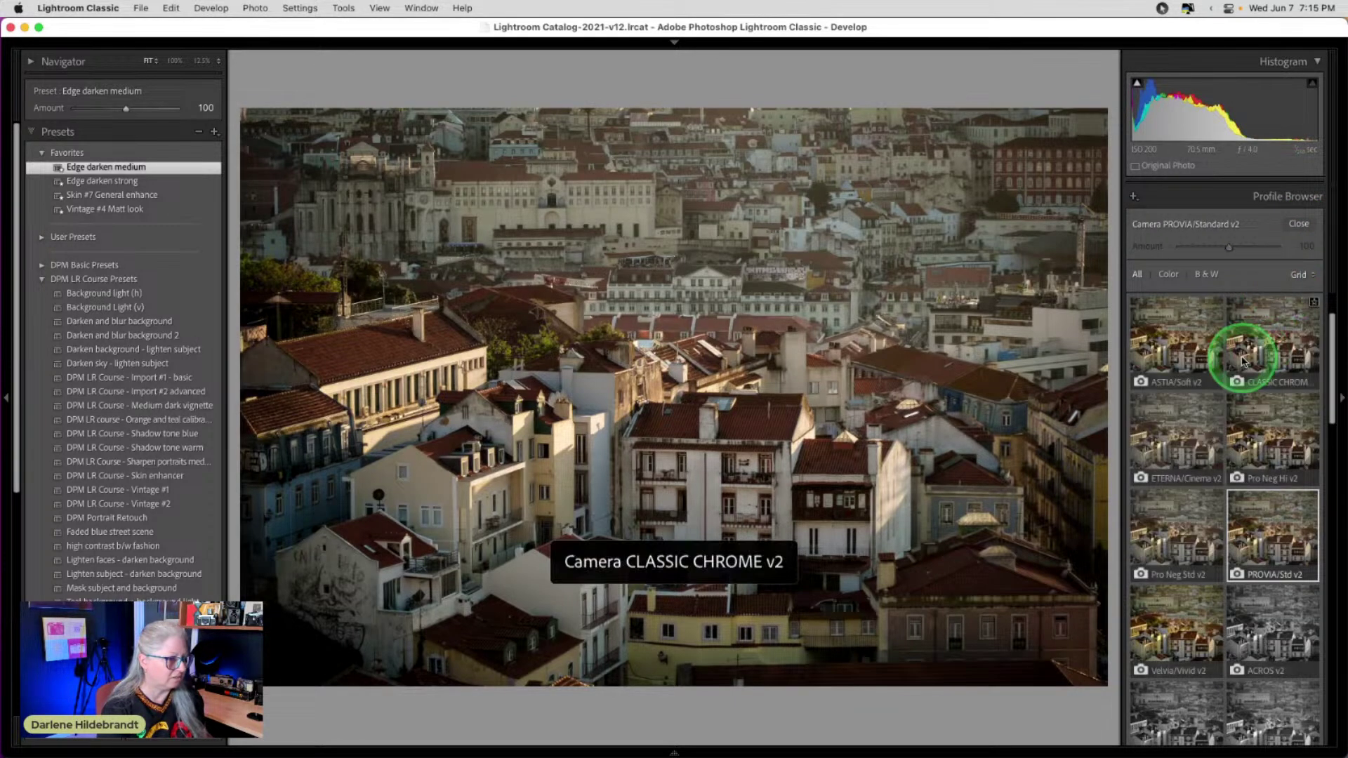
{"action": "scroll", "coordinate": [1248, 408], "scroll_direction": "down", "scroll_amount": 5}
{"action": "scroll", "coordinate": [1248, 409], "scroll_direction": "down", "scroll_amount": 10}
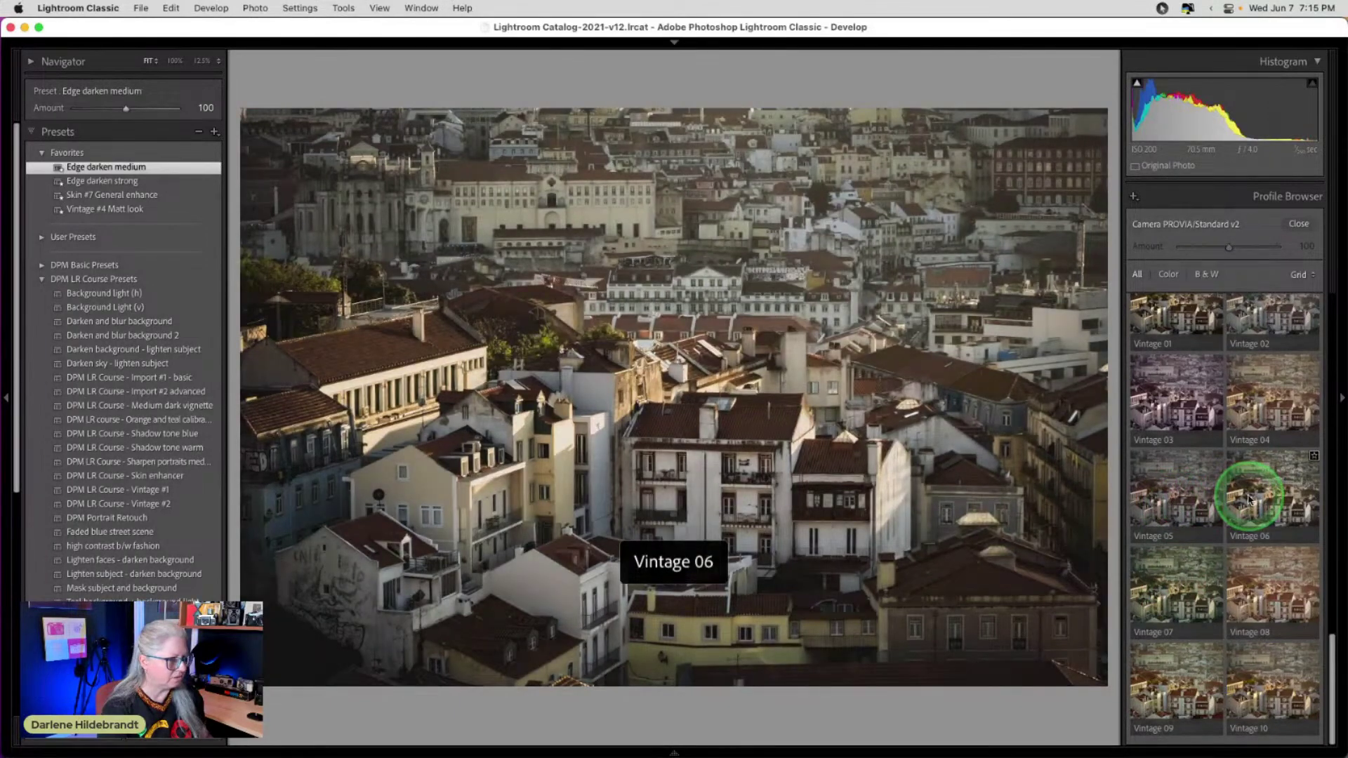
{"action": "scroll", "coordinate": [1183, 397], "scroll_direction": "up", "scroll_amount": 2}
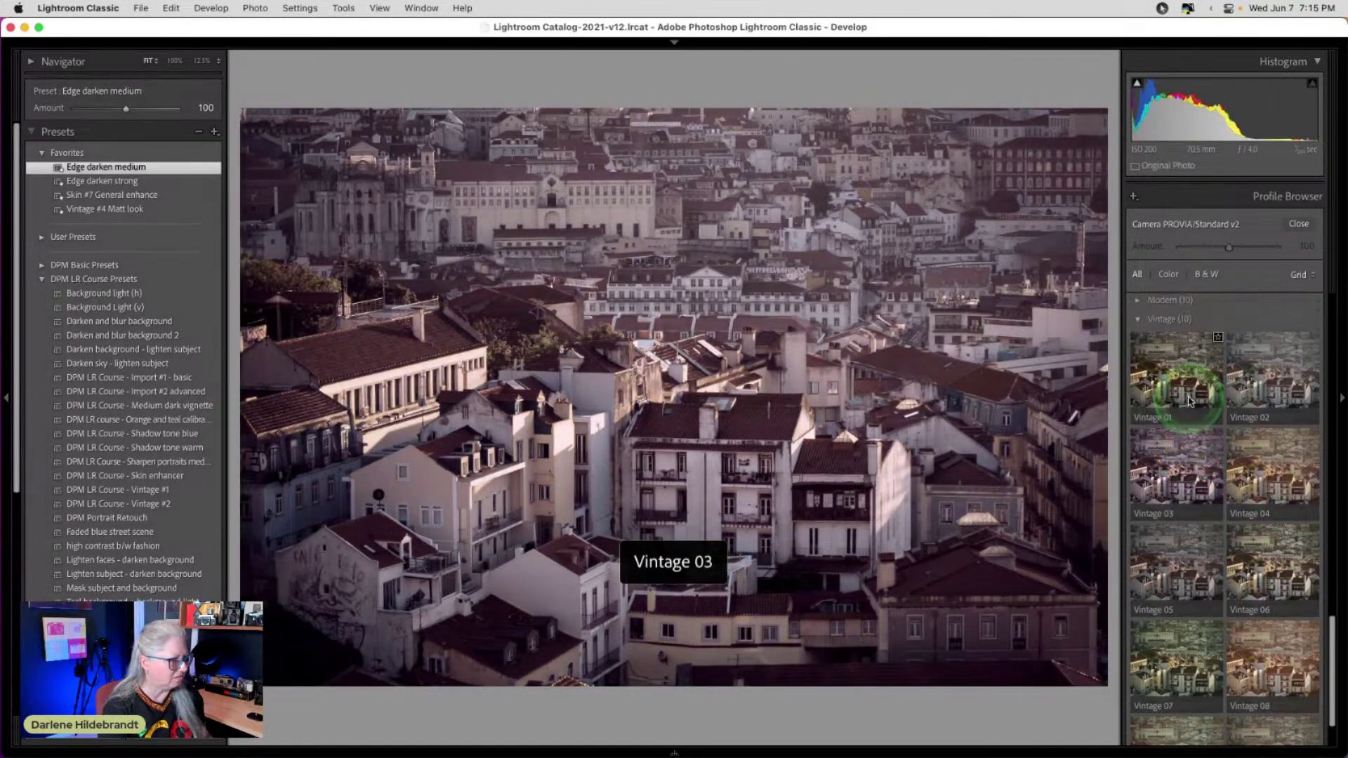
{"action": "scroll", "coordinate": [1189, 401], "scroll_direction": "up", "scroll_amount": 1}
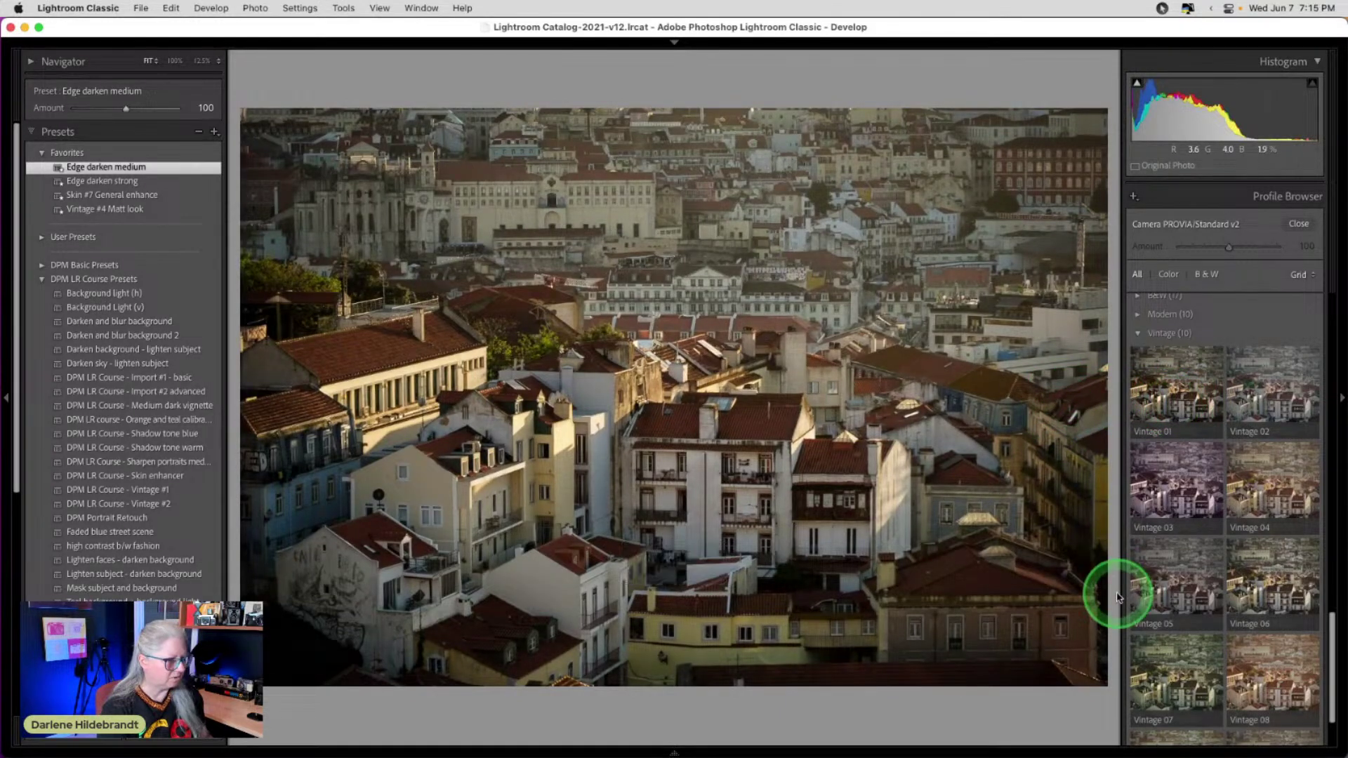
{"action": "scroll", "coordinate": [1201, 624], "scroll_direction": "down", "scroll_amount": 1}
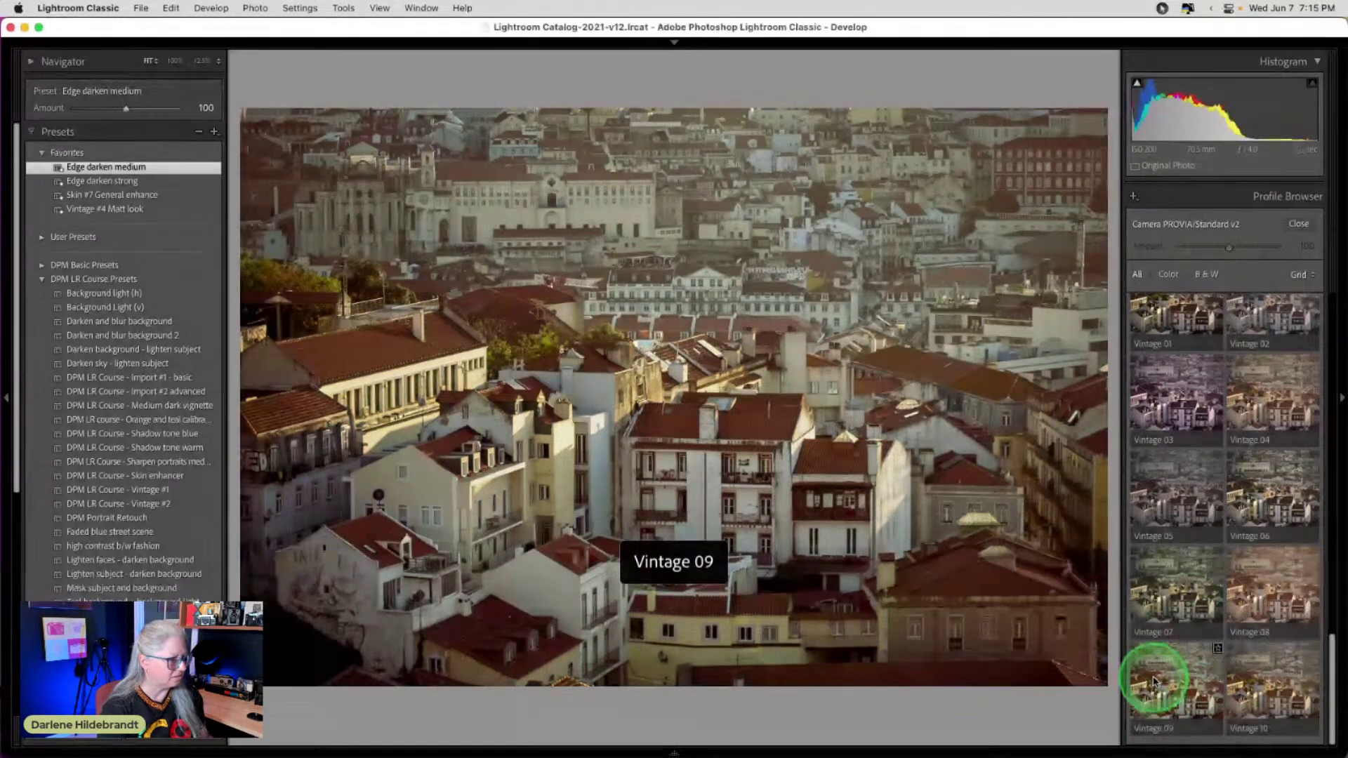
{"action": "scroll", "coordinate": [1171, 592], "scroll_direction": "up", "scroll_amount": 3}
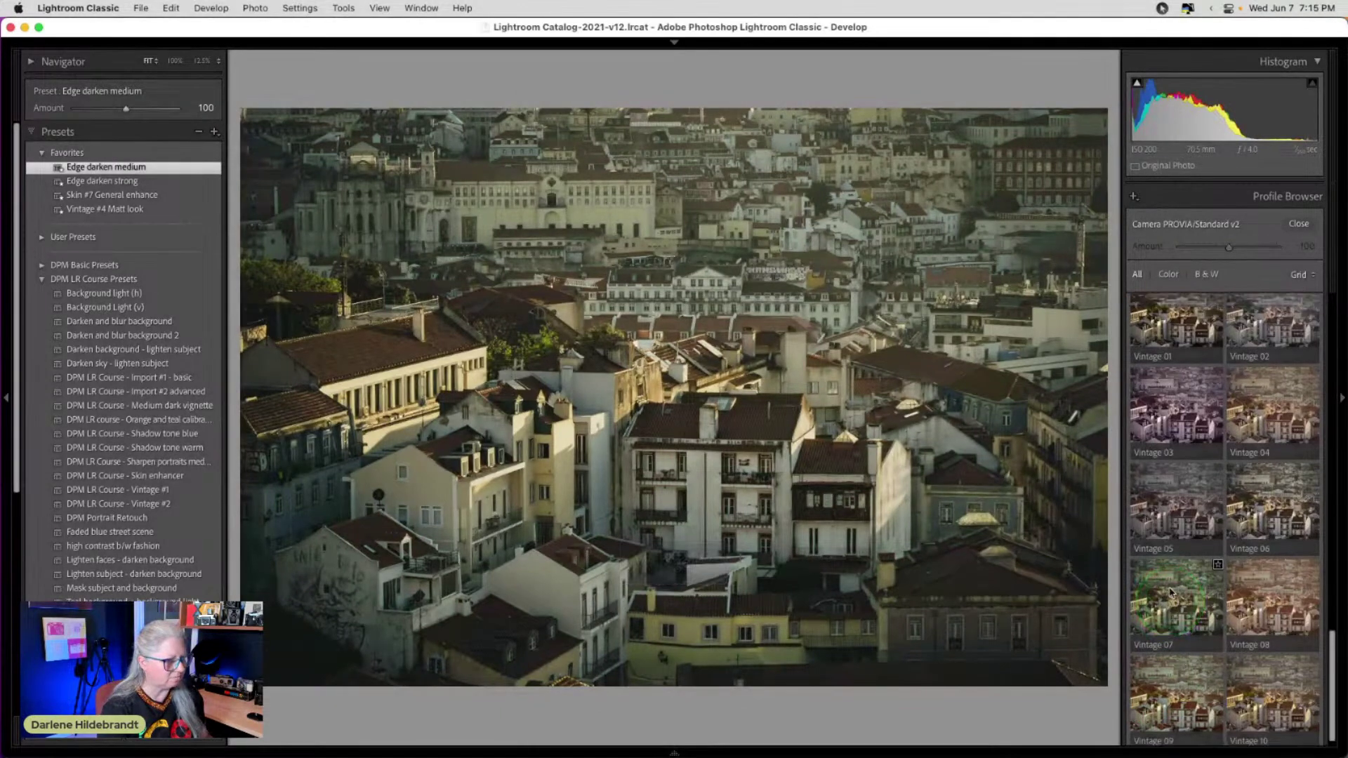
Preview the Artistic profiles on the rooftops photo, including Artistic 04 and Artistic 01, and collapse their group.
{"action": "scroll", "coordinate": [1167, 506], "scroll_direction": "up", "scroll_amount": 1}
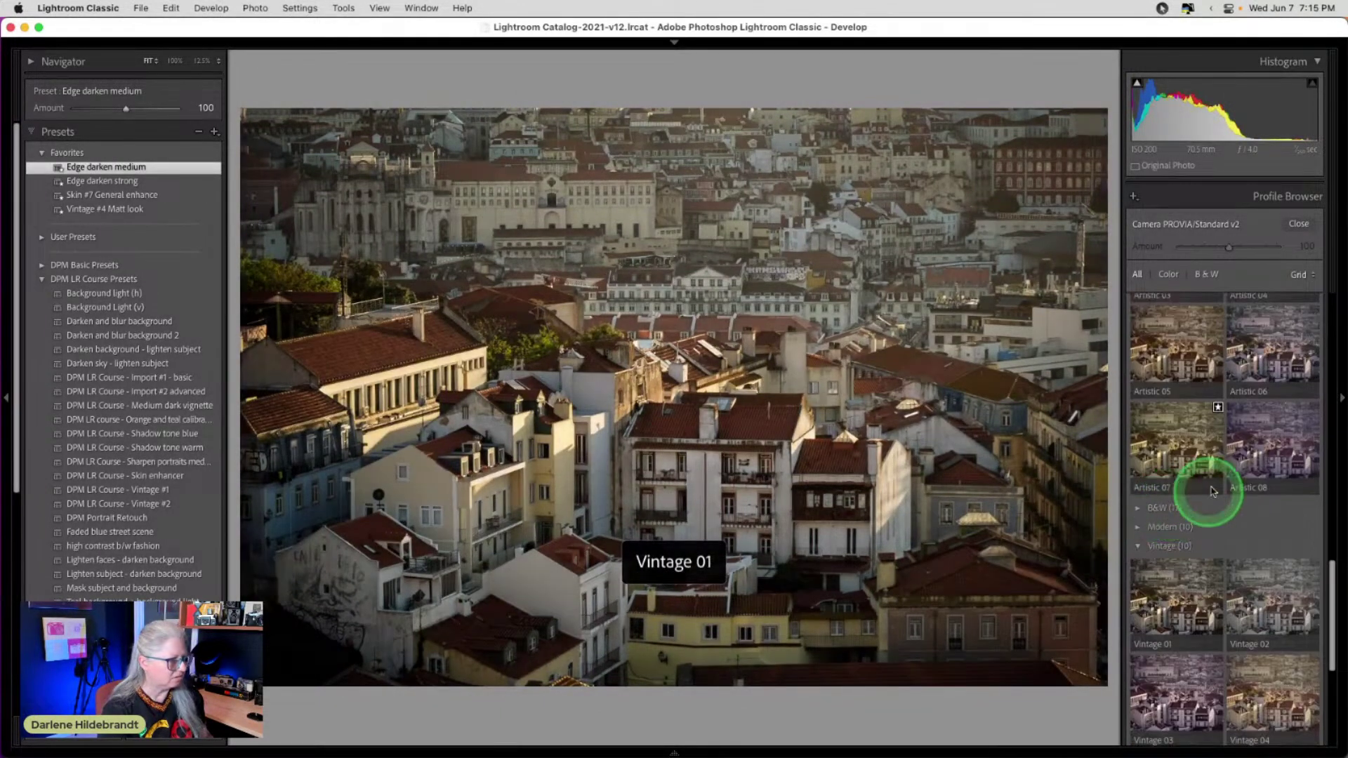
{"action": "scroll", "coordinate": [1160, 450], "scroll_direction": "up", "scroll_amount": 1}
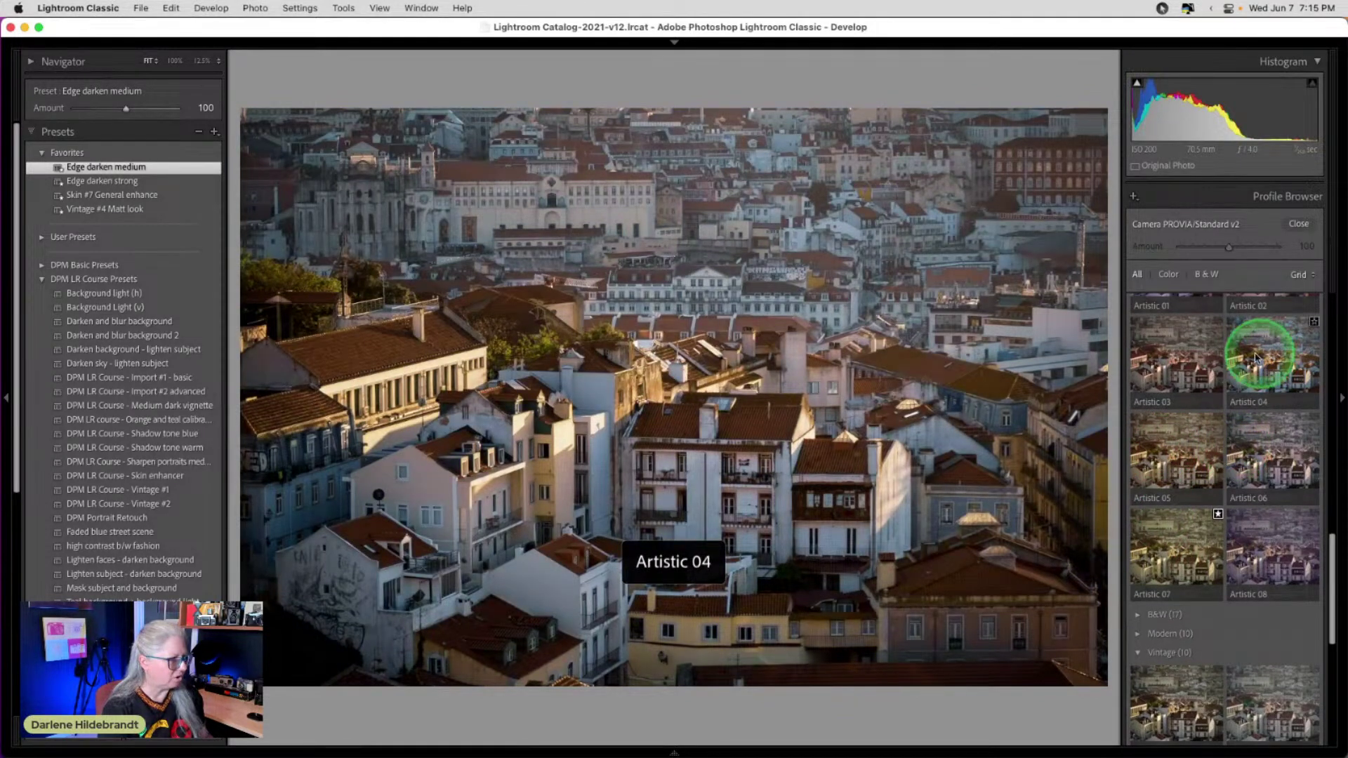
{"action": "scroll", "coordinate": [1178, 360], "scroll_direction": "up", "scroll_amount": 1}
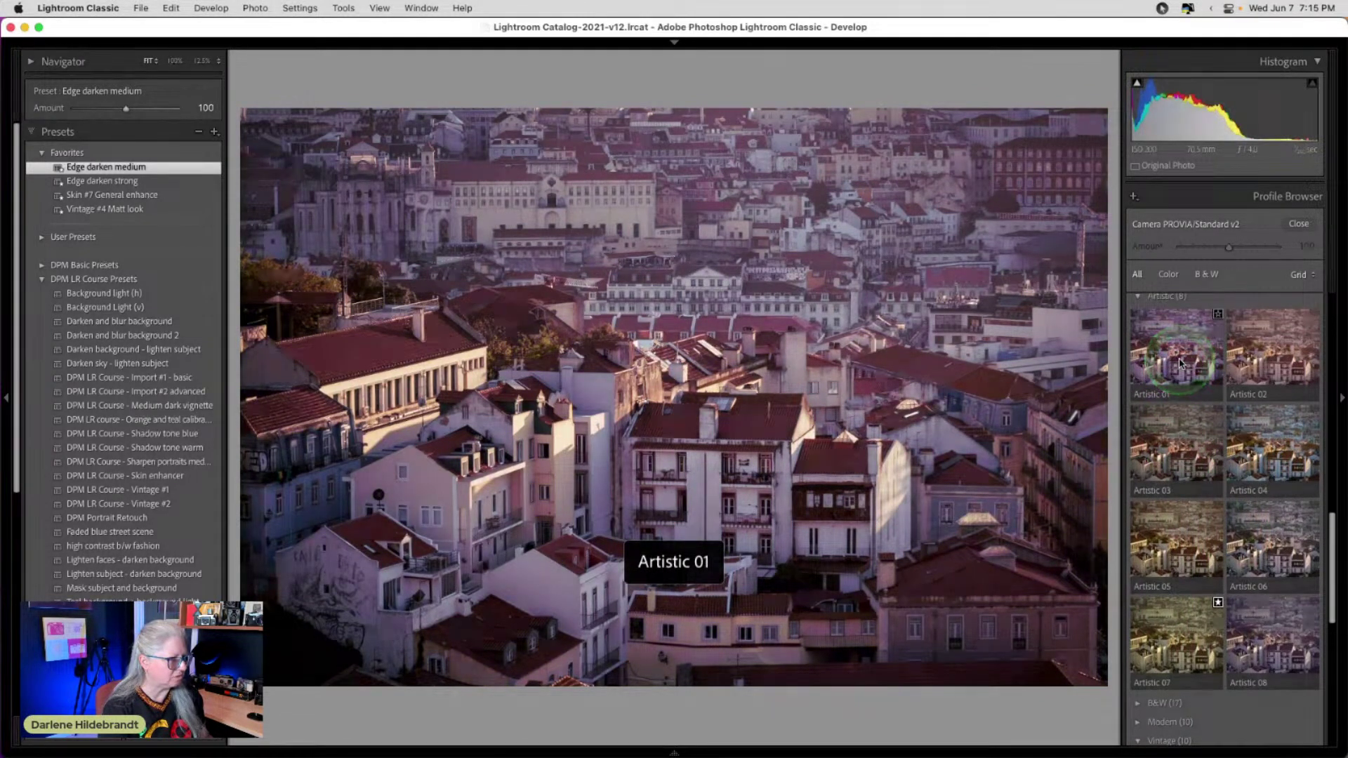
{"action": "scroll", "coordinate": [1176, 358], "scroll_direction": "up", "scroll_amount": 1}
{"action": "left_click", "coordinate": [1137, 324]}
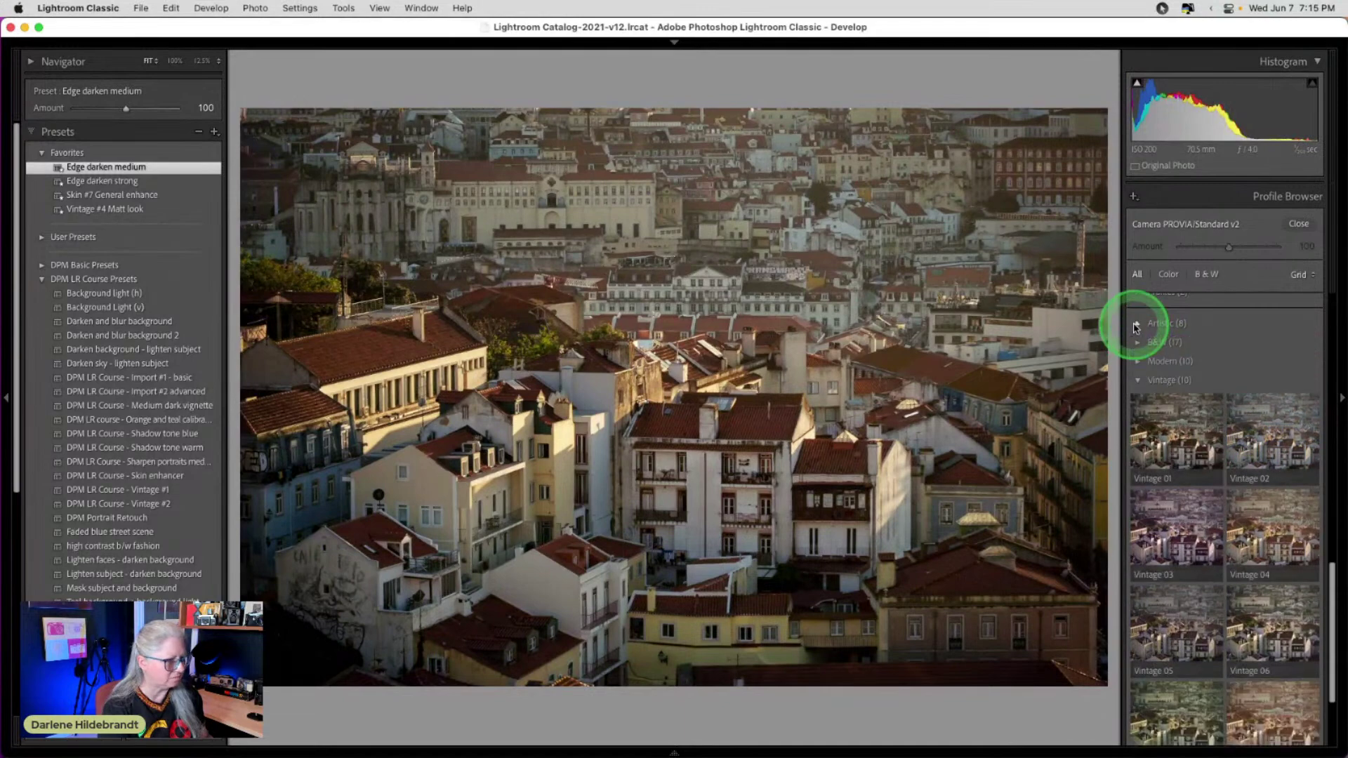
Preview the Modern profiles, apply Modern 07 to the rooftops photo and raise its amount to 134.
{"action": "left_click", "coordinate": [1138, 362]}
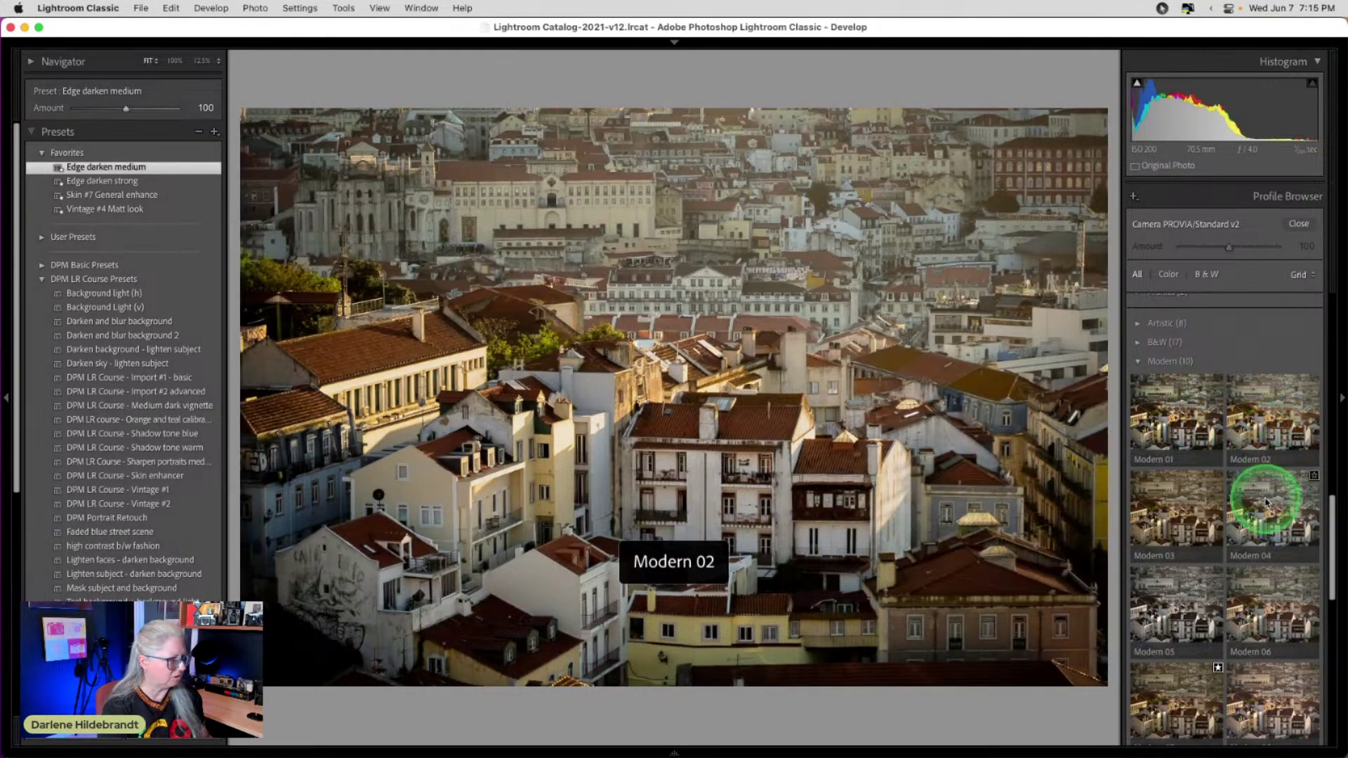
{"action": "scroll", "coordinate": [1177, 505], "scroll_direction": "down", "scroll_amount": 3}
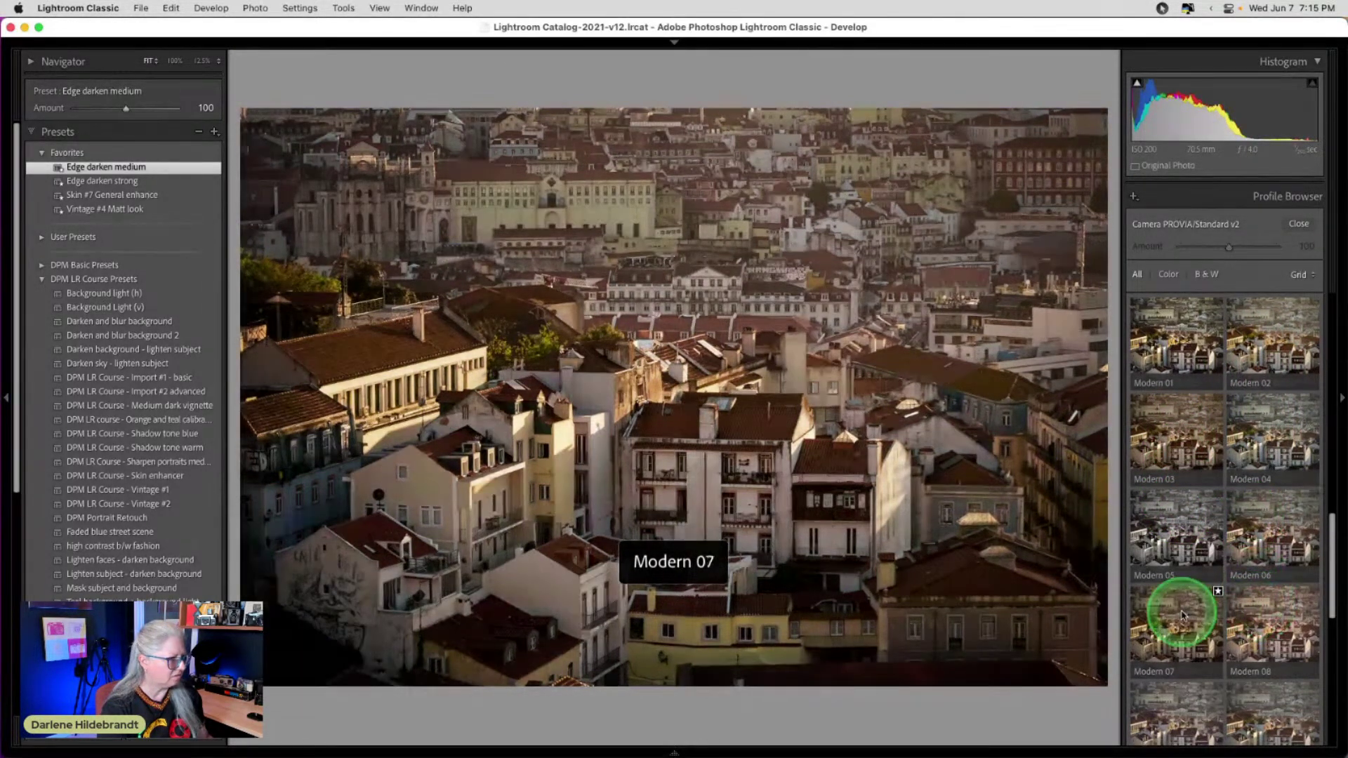
{"action": "left_click", "coordinate": [1176, 613]}
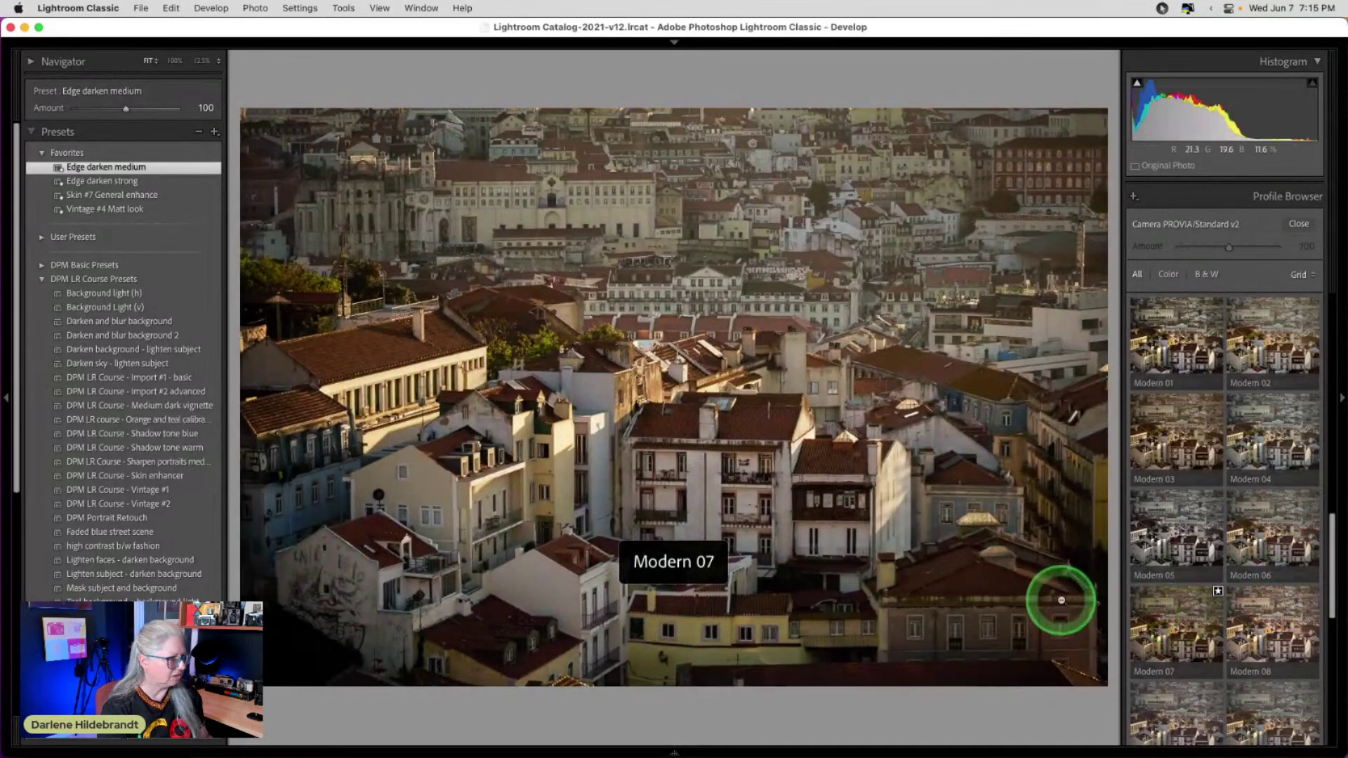
{"action": "left_click", "coordinate": [1189, 602]}
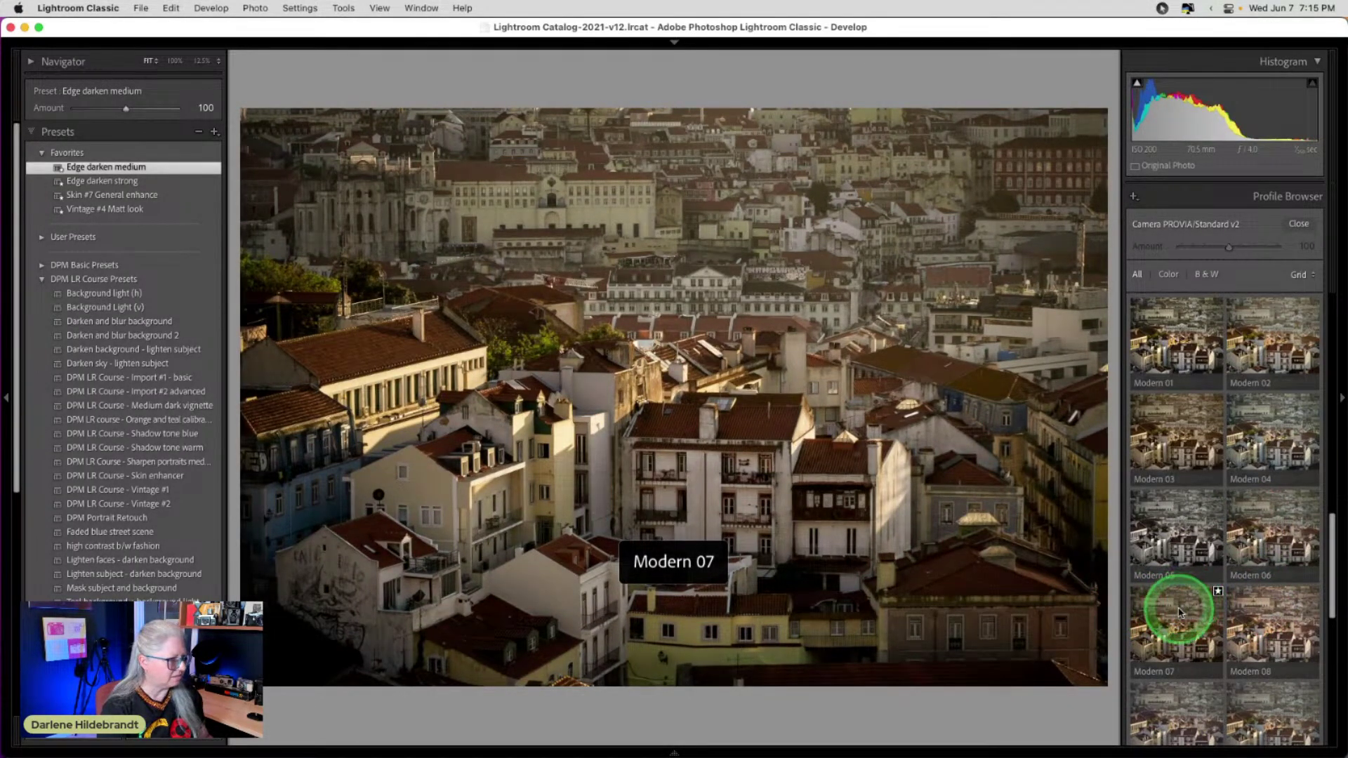
{"action": "left_click", "coordinate": [1227, 247]}
{"action": "left_click_drag", "start_coordinate": [1227, 248], "coordinate": [1246, 247]}
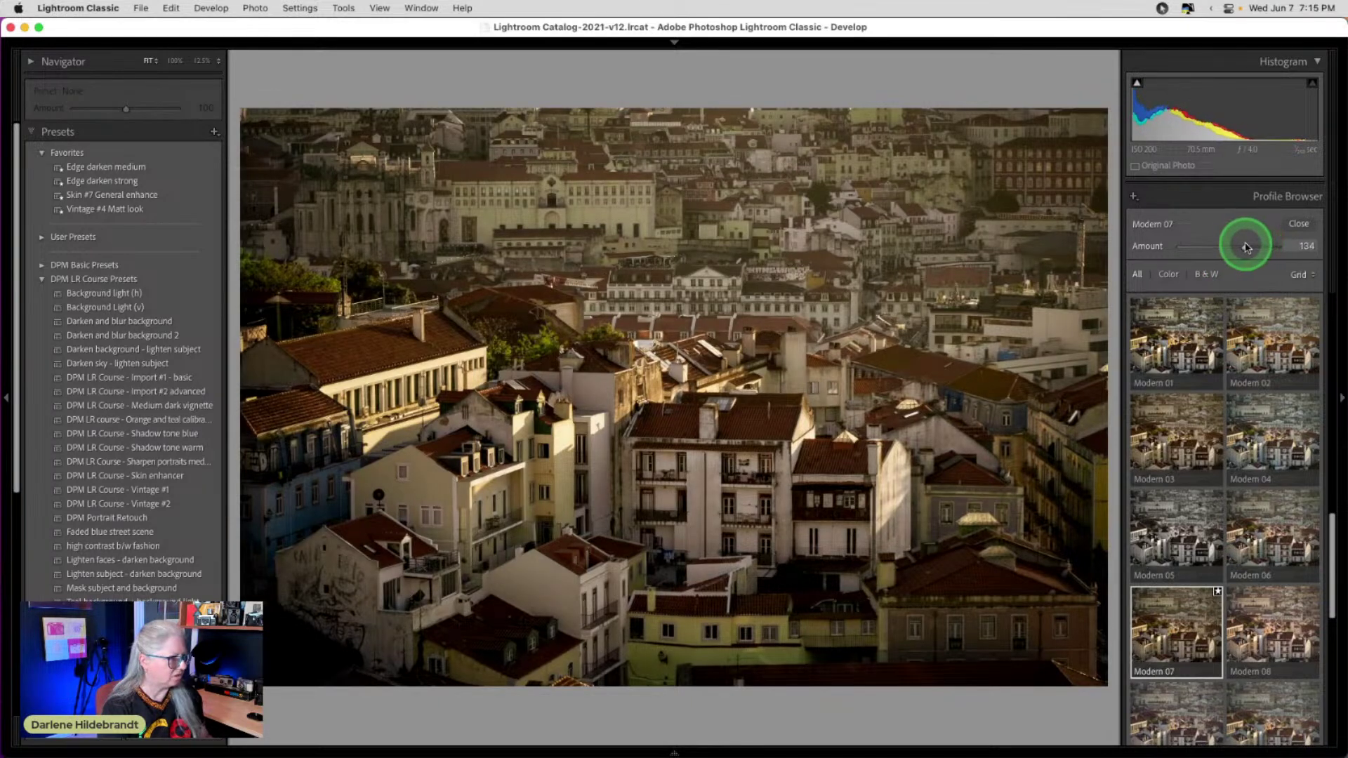
Close the profile browser and set the rooftops photo's Whites to +28, Highlights to -22 and temperature to 5,519.
{"action": "left_click", "coordinate": [1298, 223]}
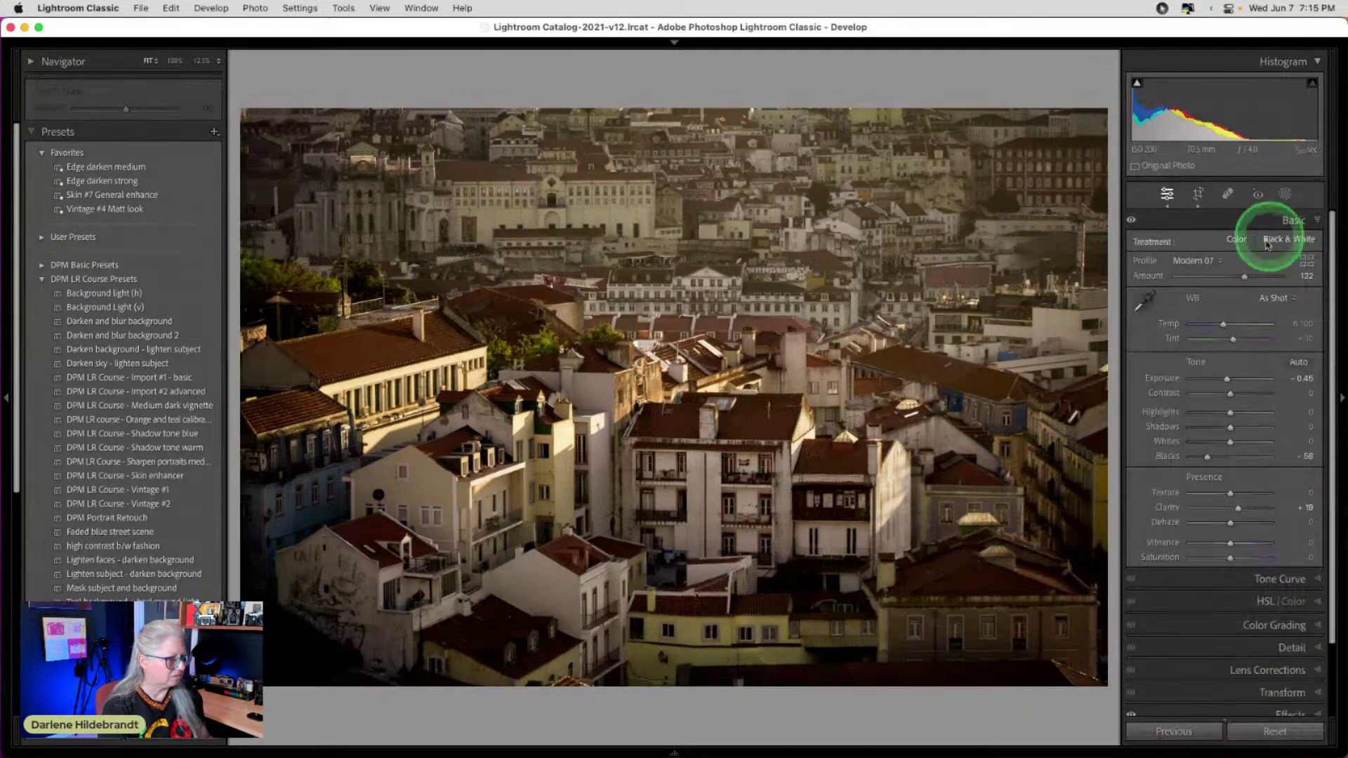
{"action": "left_click", "coordinate": [1230, 412], "text": "alt"}
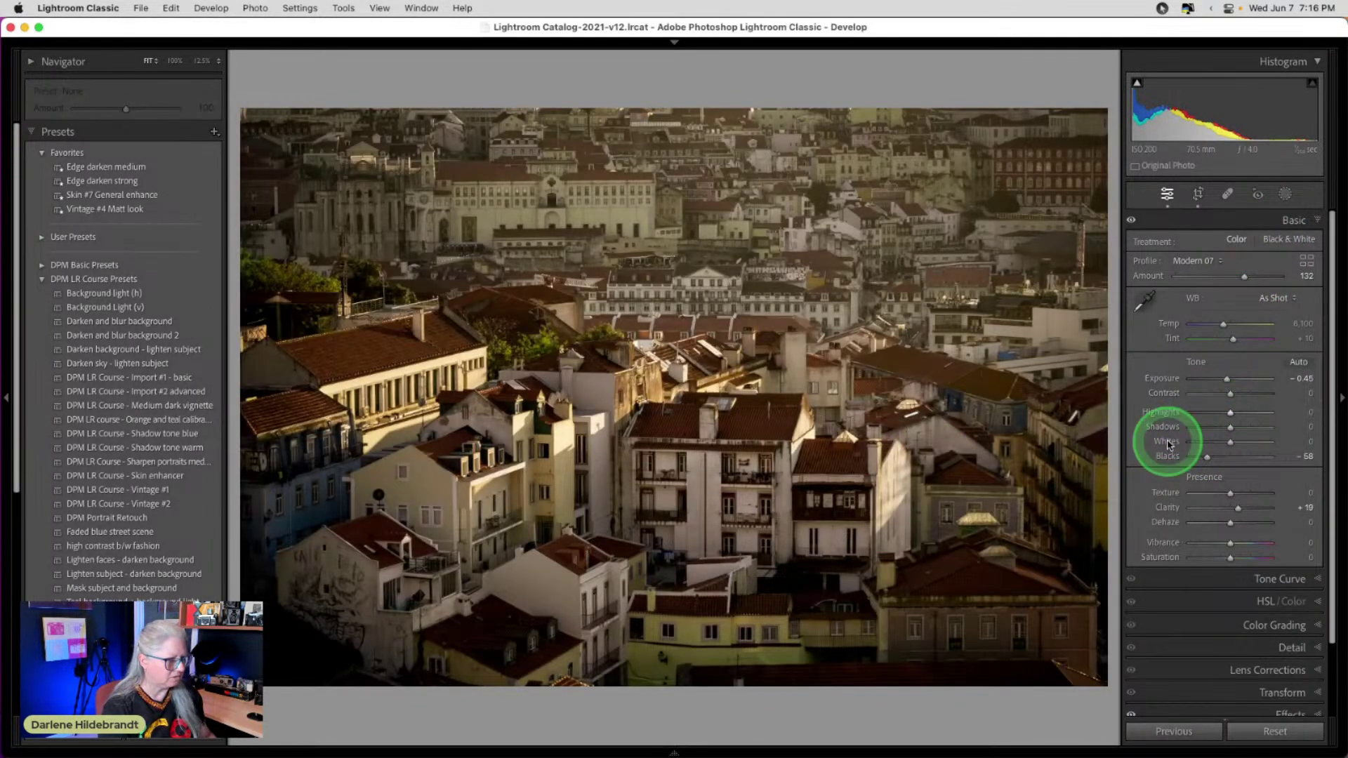
{"action": "left_click_drag", "start_coordinate": [1168, 445], "coordinate": [1224, 412]}
{"action": "left_click", "coordinate": [1242, 444], "text": "alt"}
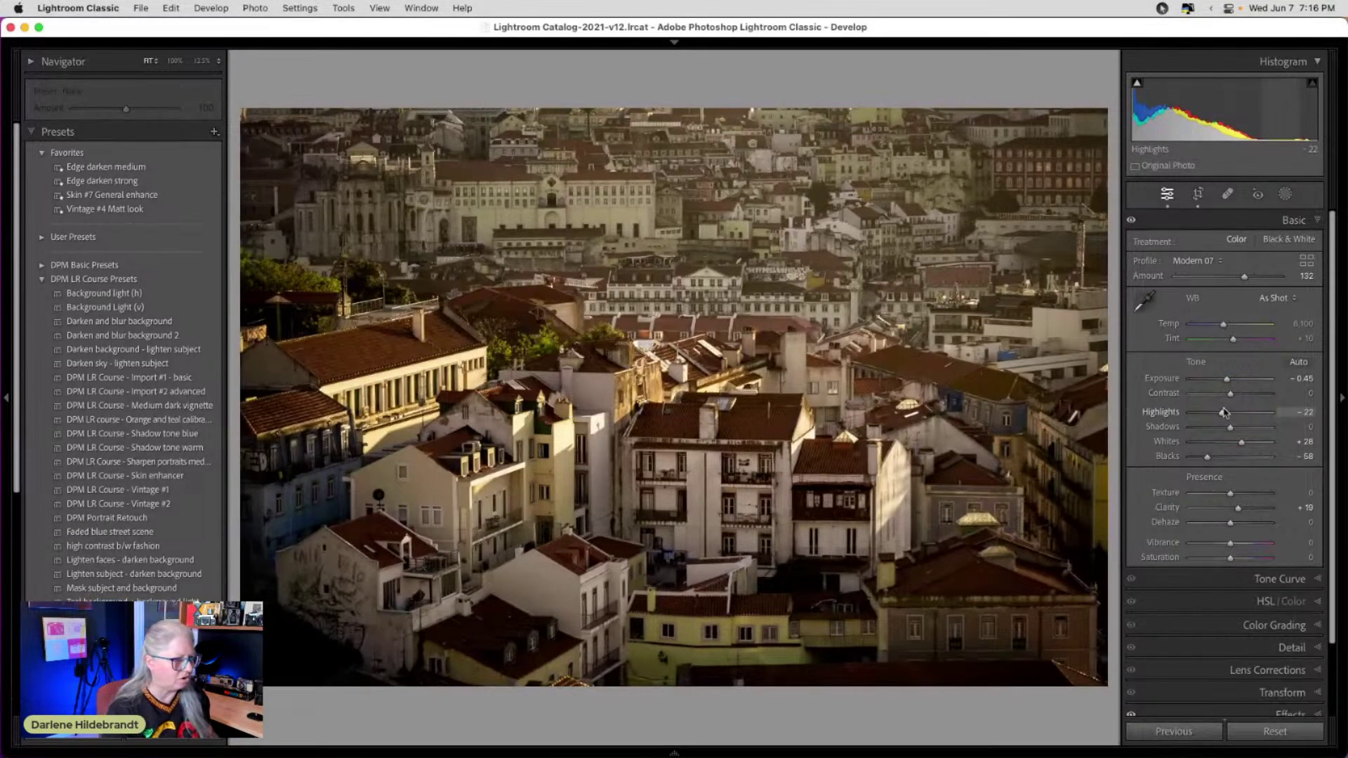
{"action": "left_click_drag", "start_coordinate": [1311, 320], "coordinate": [1289, 323]}
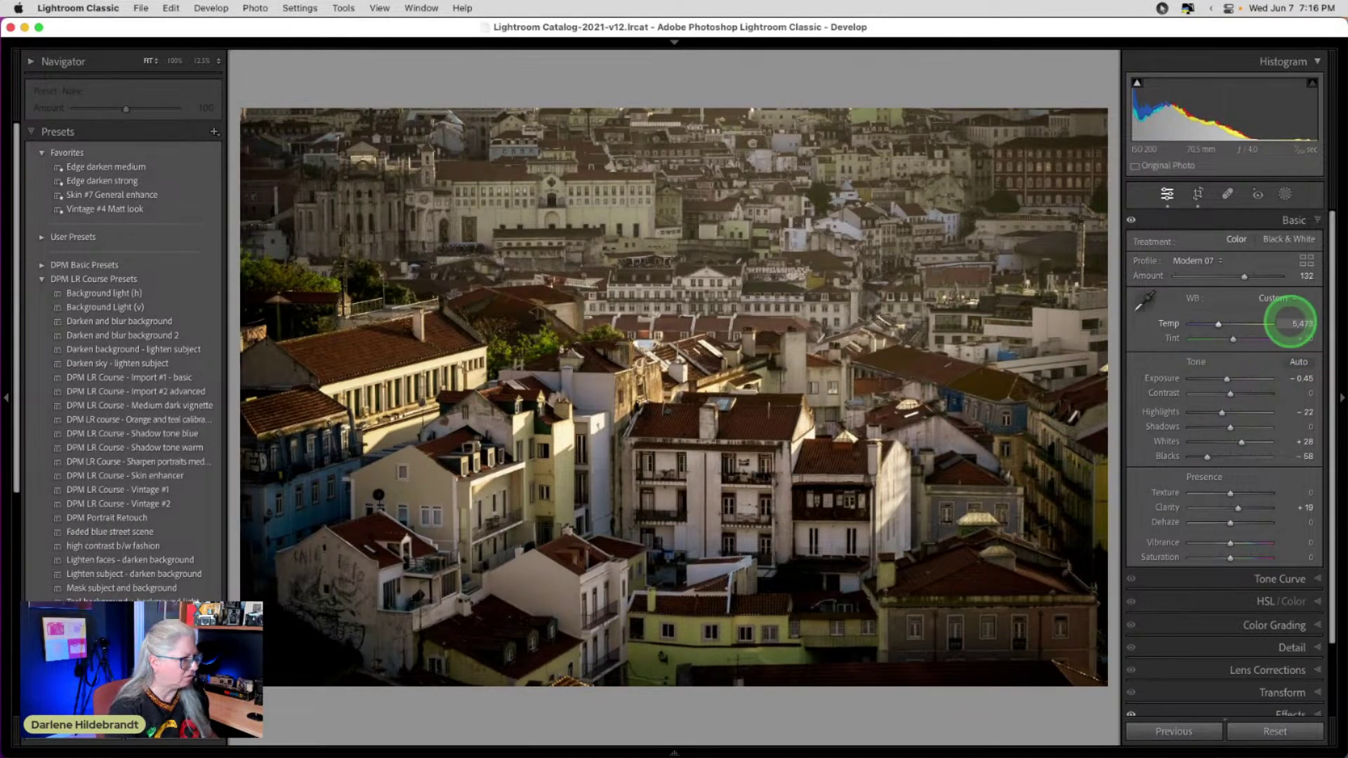
{"action": "left_click_drag", "start_coordinate": [1290, 323], "coordinate": [1067, 311]}
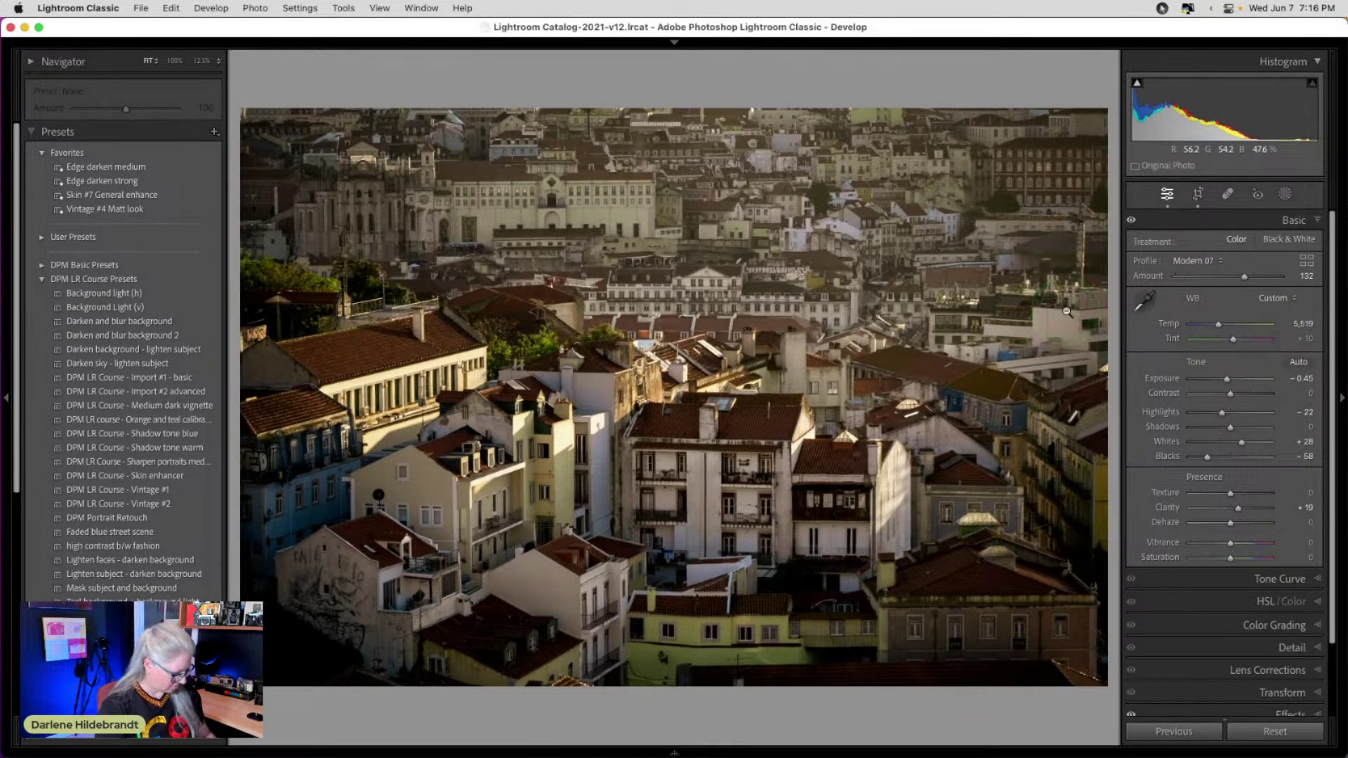
Look through the photos following the rooftops shot at full size, comparing the two sea-view street scenes and the bridge cityscape.
{"action": "key", "text": "g"}
{"action": "scroll", "coordinate": [1039, 314], "scroll_direction": "down", "scroll_amount": 5}
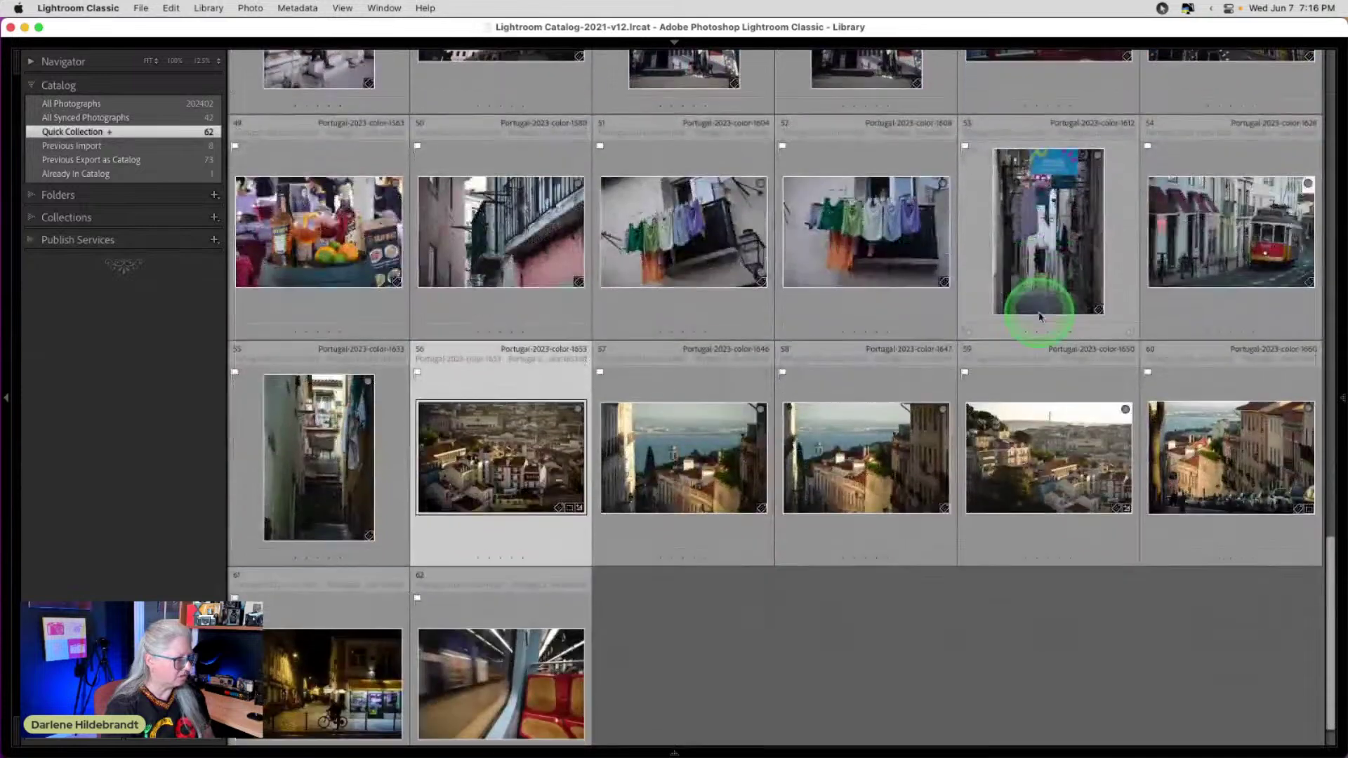
{"action": "key", "text": "Right"}
{"action": "key", "text": "e"}
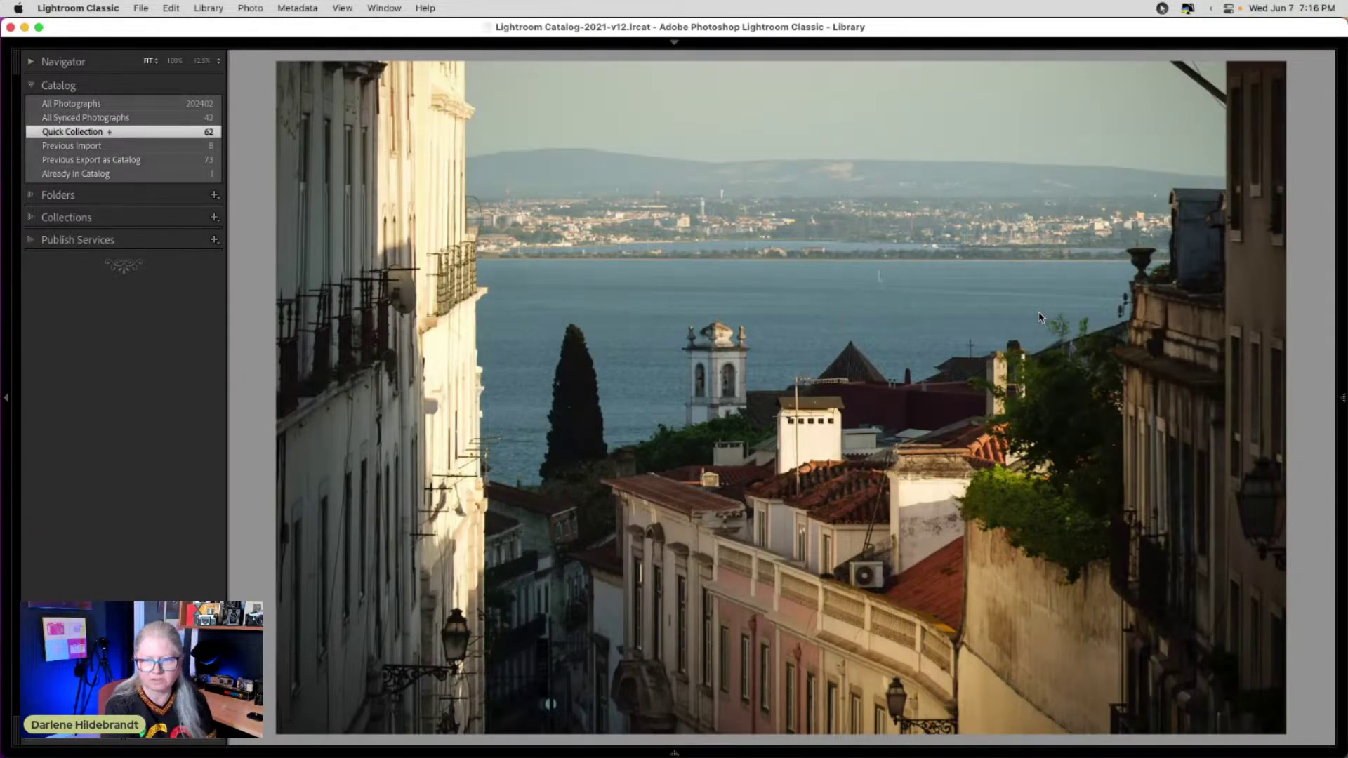
{"action": "key", "text": "Right"}
{"action": "key", "text": "Right"}
{"action": "key", "text": "Left"}
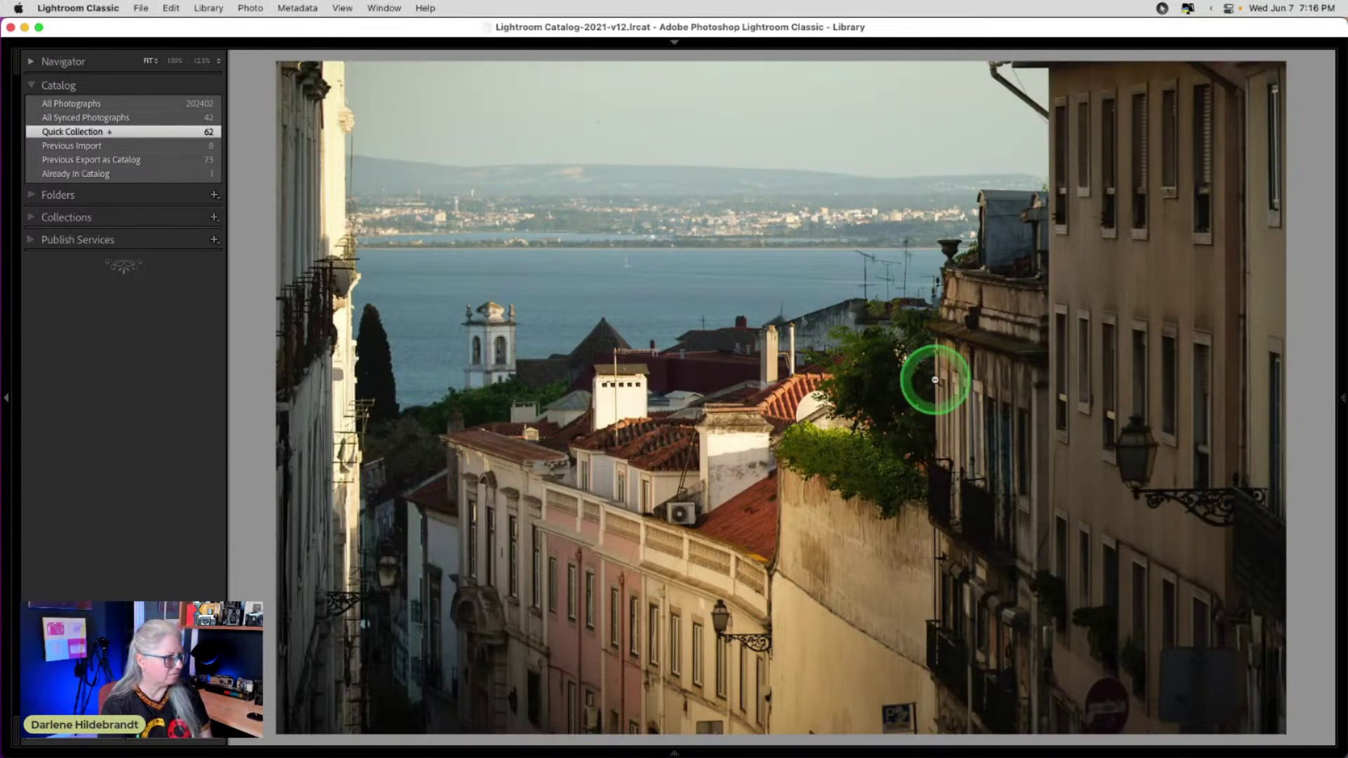
{"action": "key", "text": "Right"}
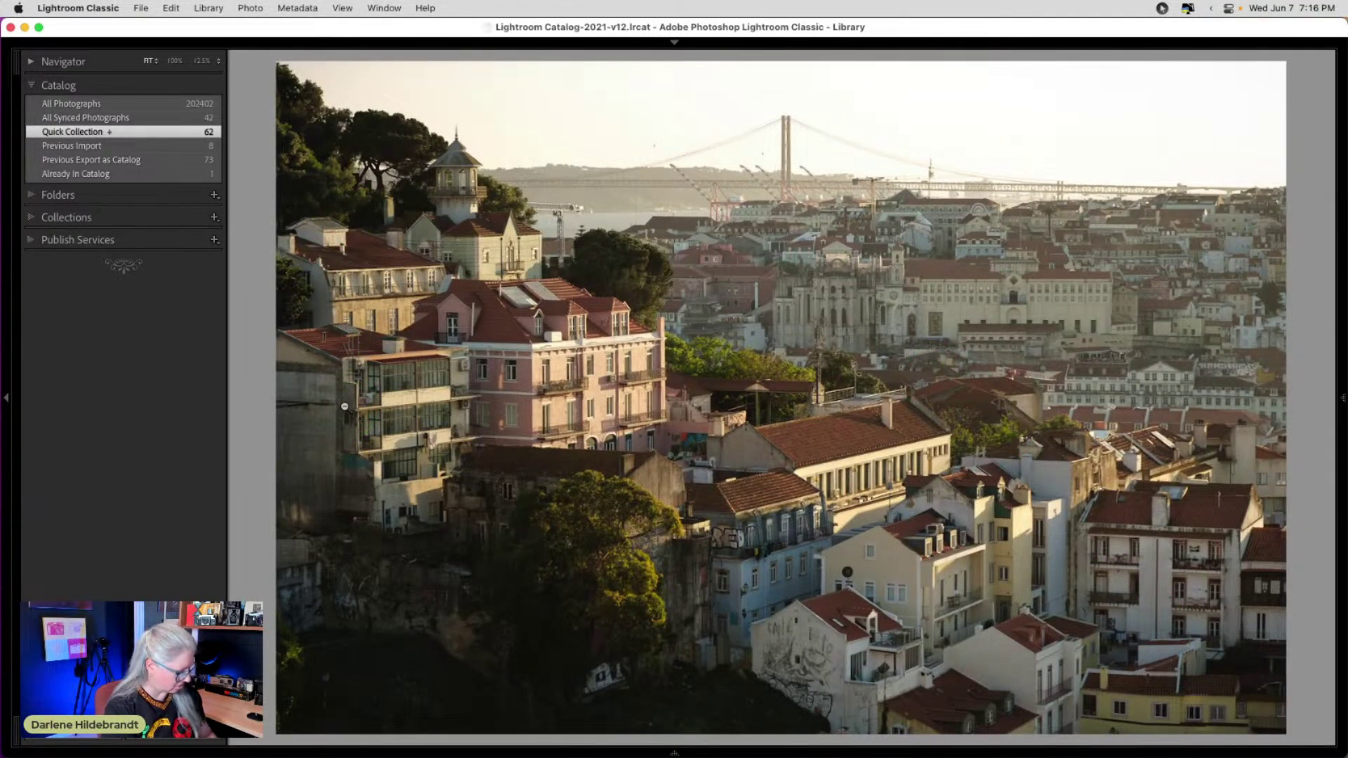
Reopen the edited rooftops photo for developing and copy its settings with Crop excluded.
{"action": "key", "text": "g"}
{"action": "left_click", "coordinate": [445, 415]}
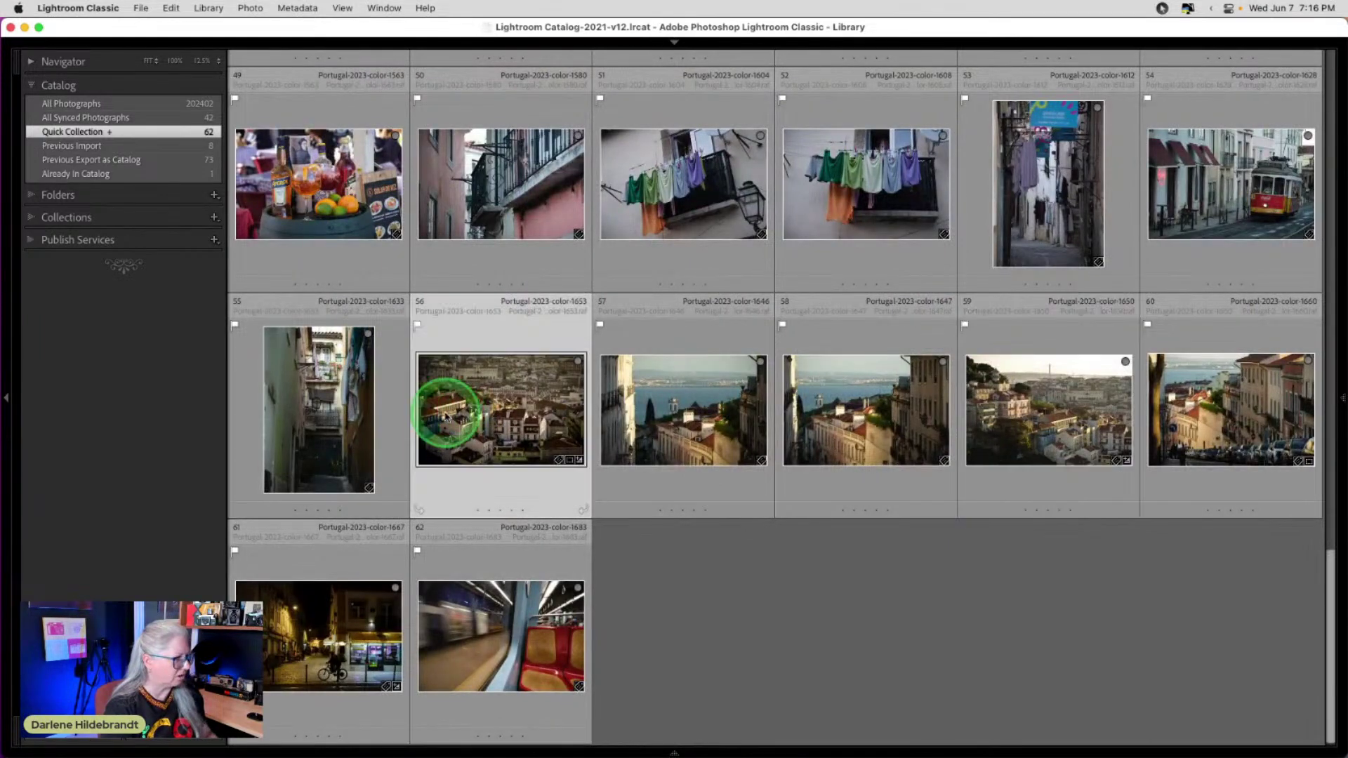
{"action": "key", "text": "d"}
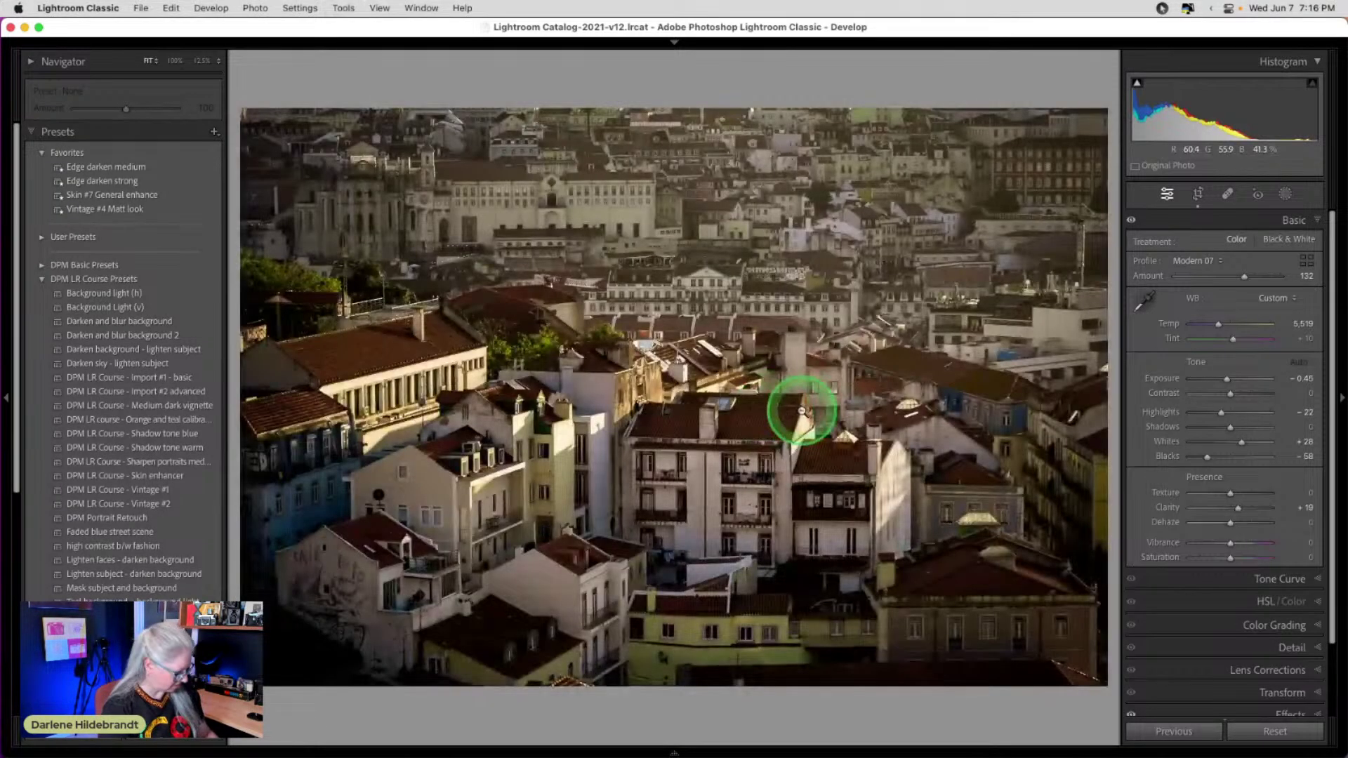
{"action": "key", "text": "super+shift+c"}
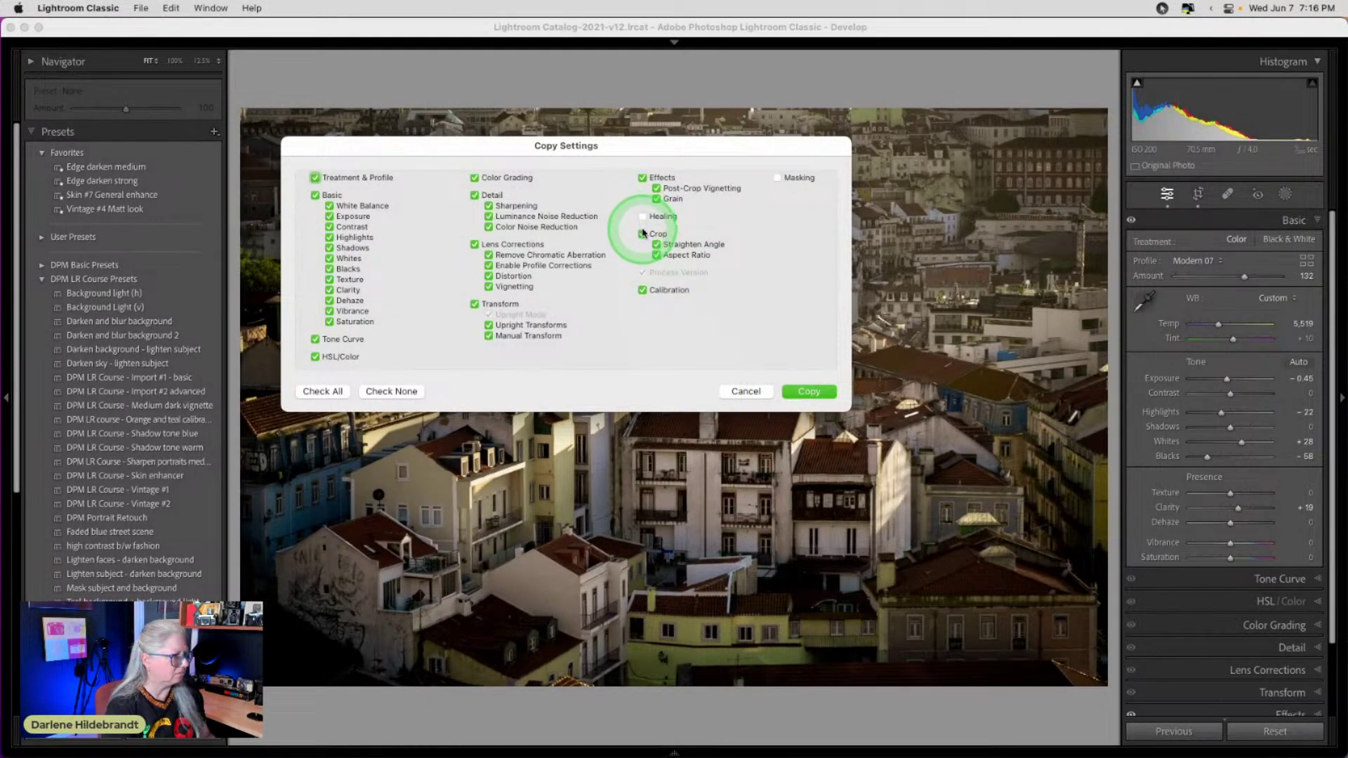
{"action": "left_click", "coordinate": [642, 234]}
{"action": "key", "text": "Return"}
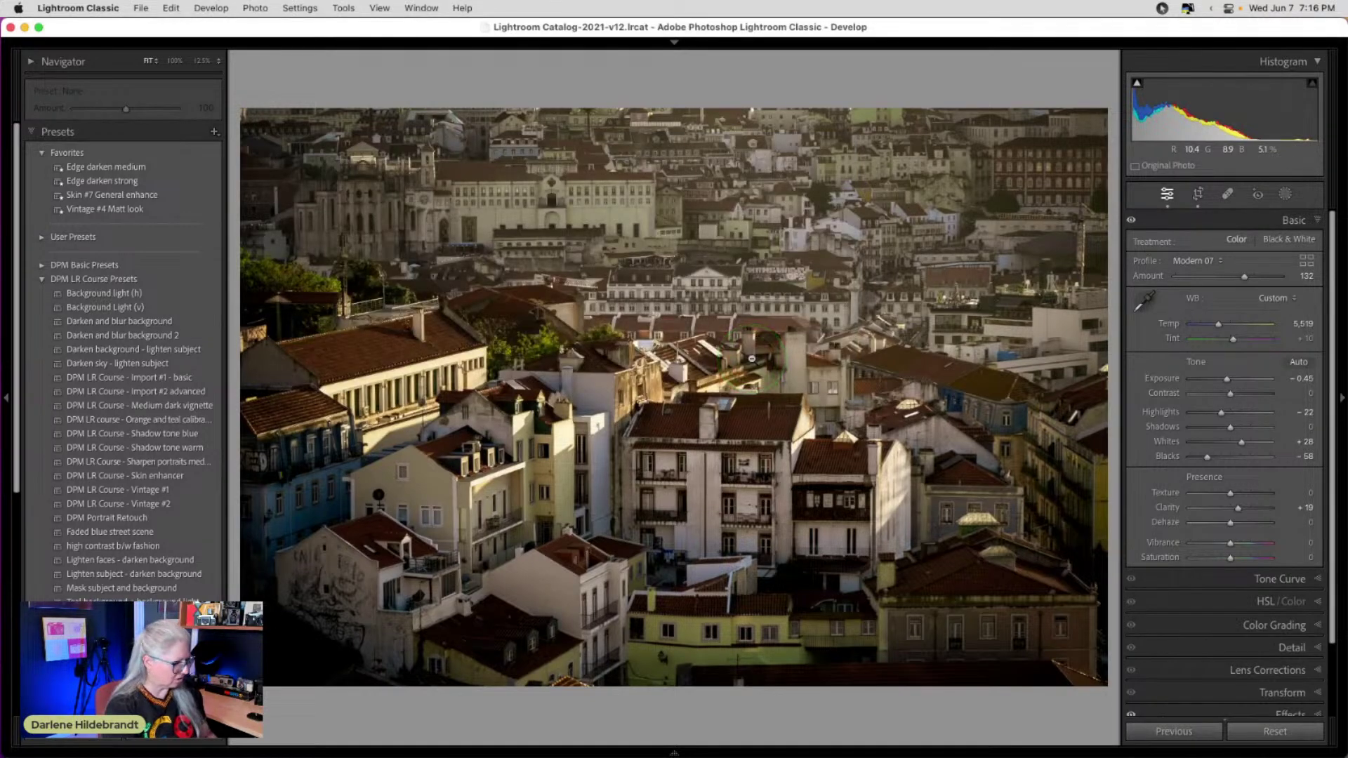
Paste the copied settings onto the cityscape photo with the bridge and set its Highlights to -60.
{"action": "left_click", "coordinate": [674, 752]}
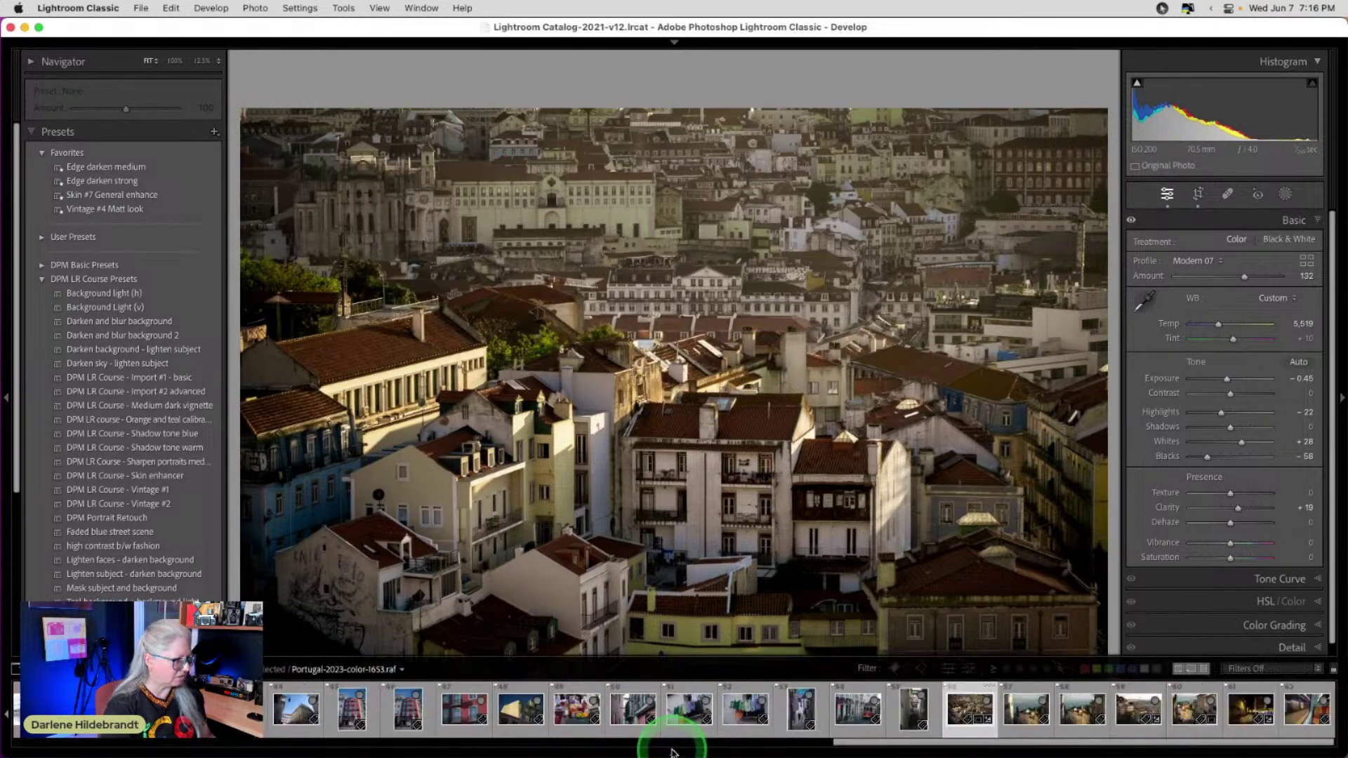
{"action": "key", "text": "Right"}
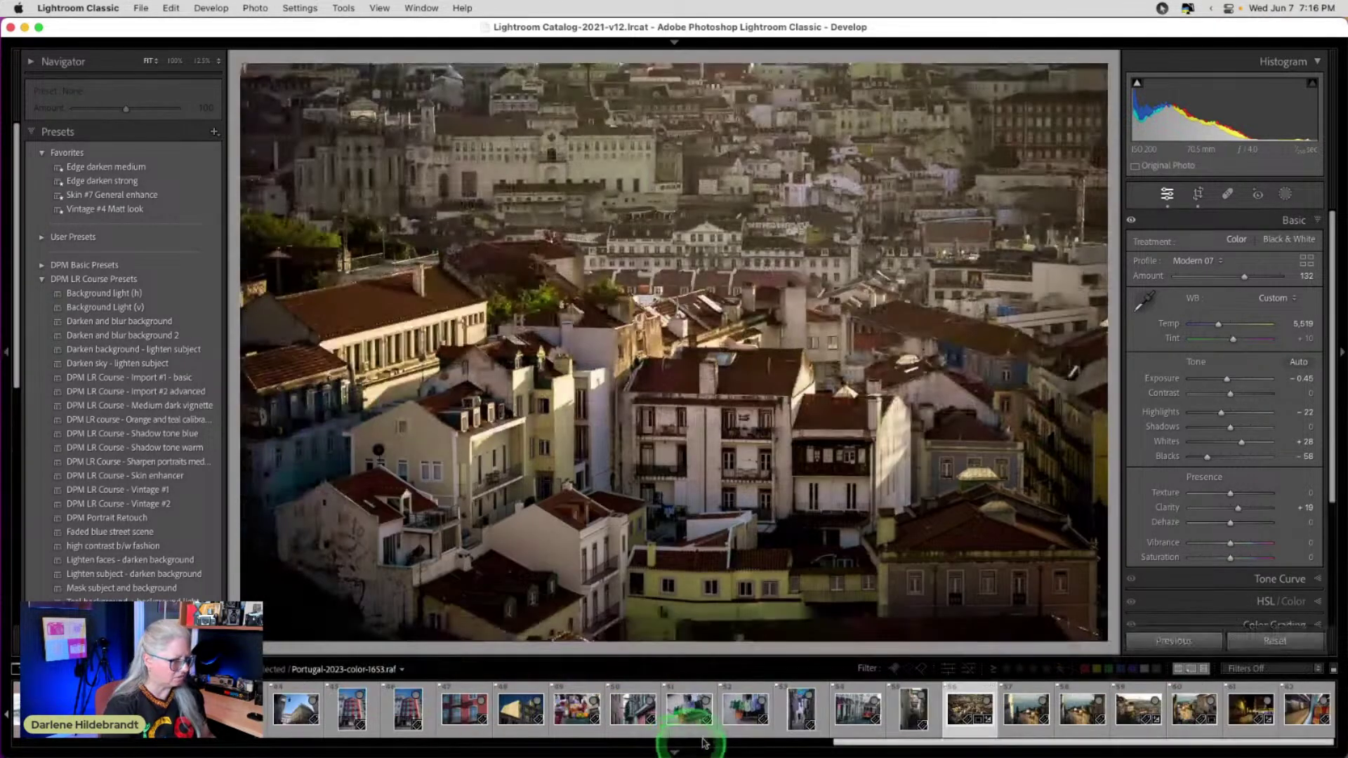
{"action": "left_click", "coordinate": [1132, 715]}
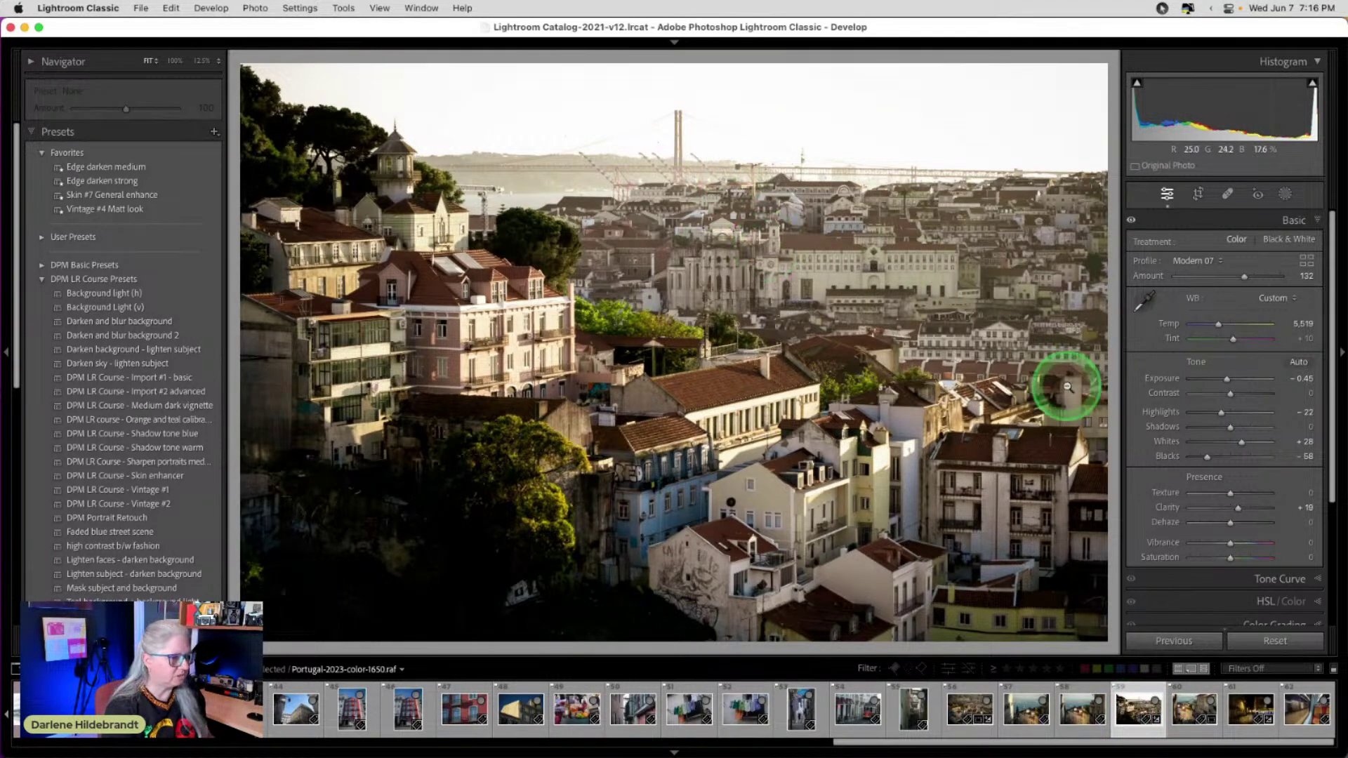
{"action": "mouse_move", "coordinate": [1211, 412]}
{"action": "left_mouse_down"}
{"action": "mouse_move", "coordinate": [1179, 412]}
{"action": "mouse_move", "coordinate": [1203, 412]}
{"action": "left_mouse_up"}
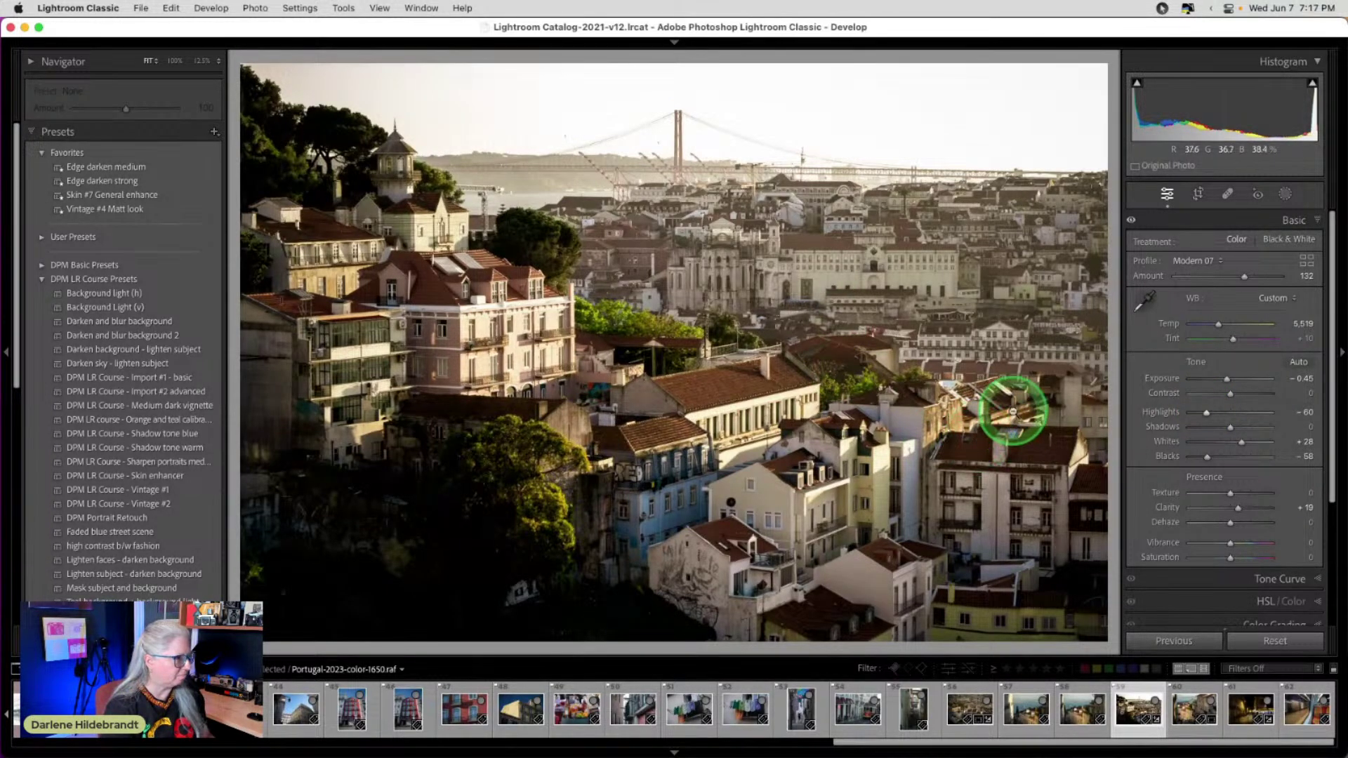
{"action": "key", "text": "r"}
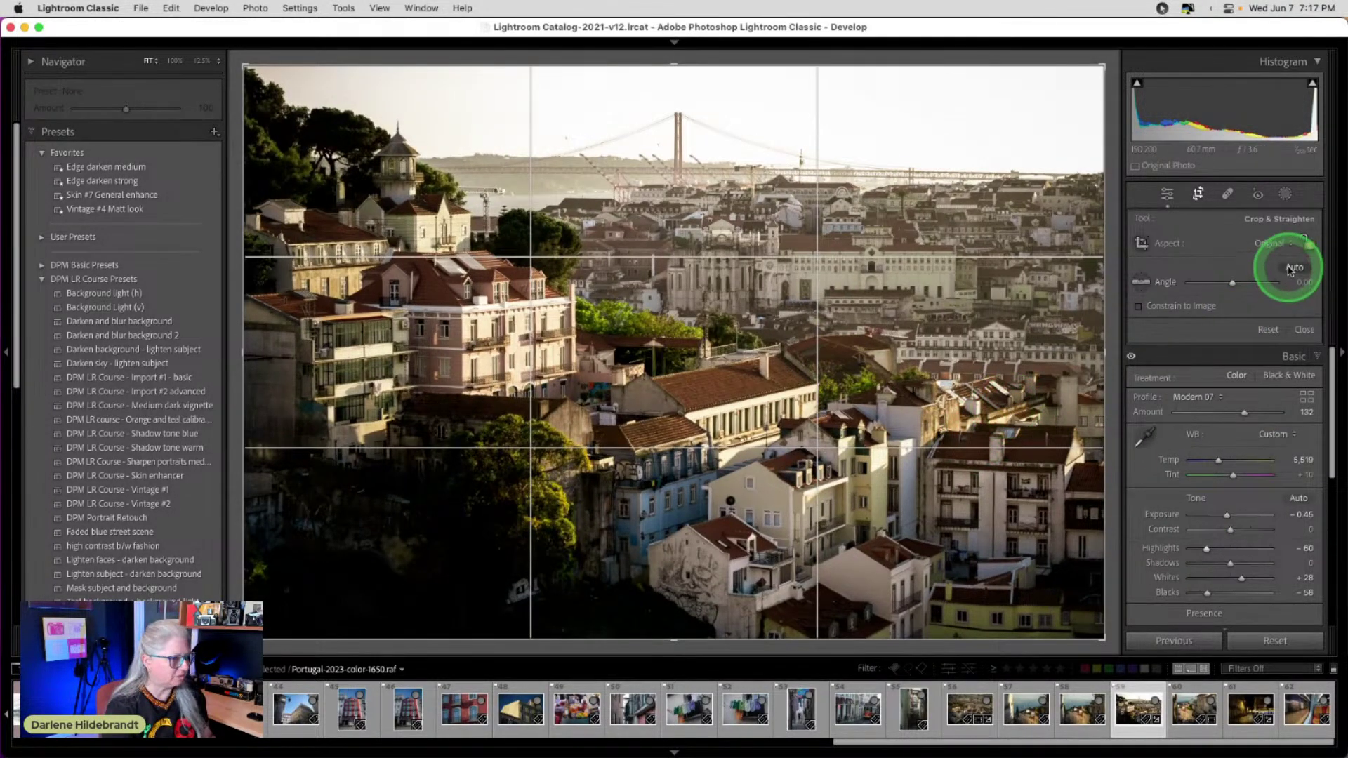
Review the parked-cars street, night cyclist and train interior photos, and return to the thumbnail grid.
{"action": "key", "text": "Right"}
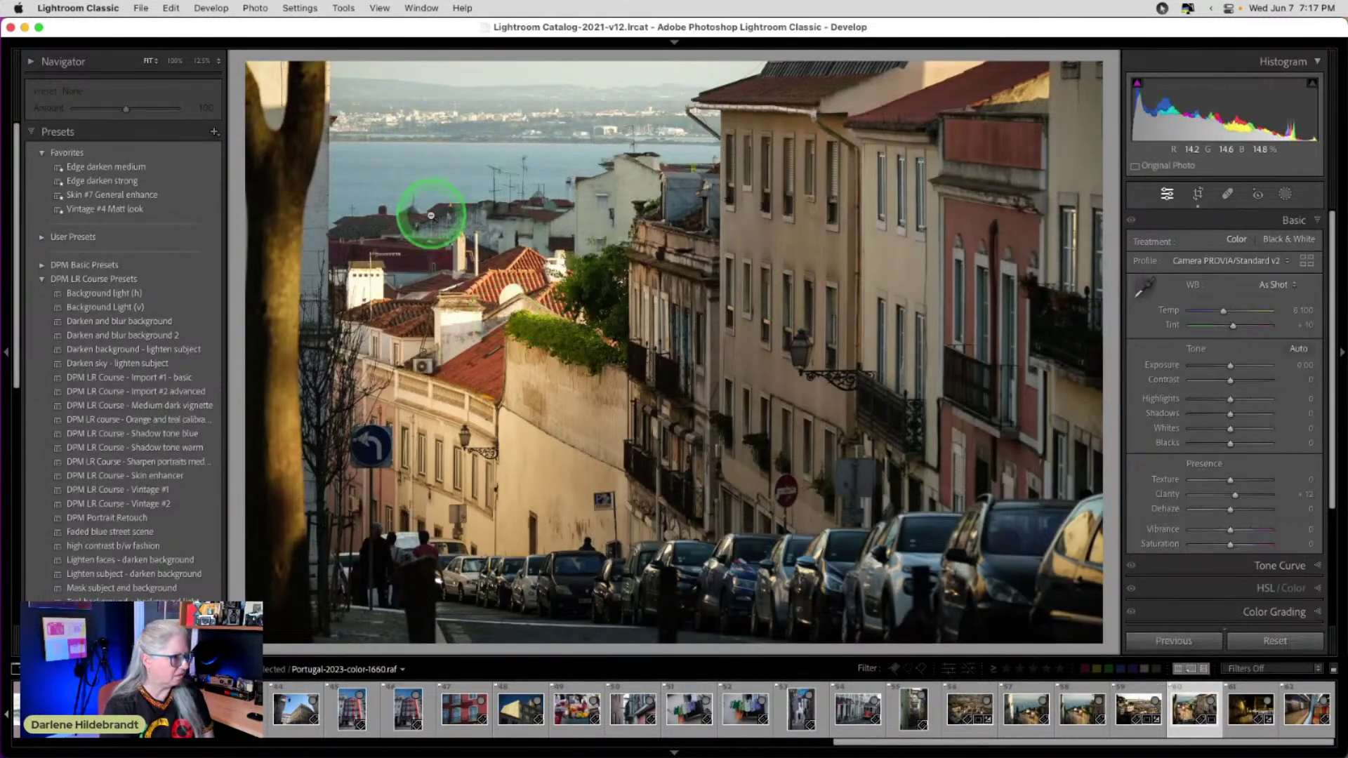
{"action": "key", "text": "Right"}
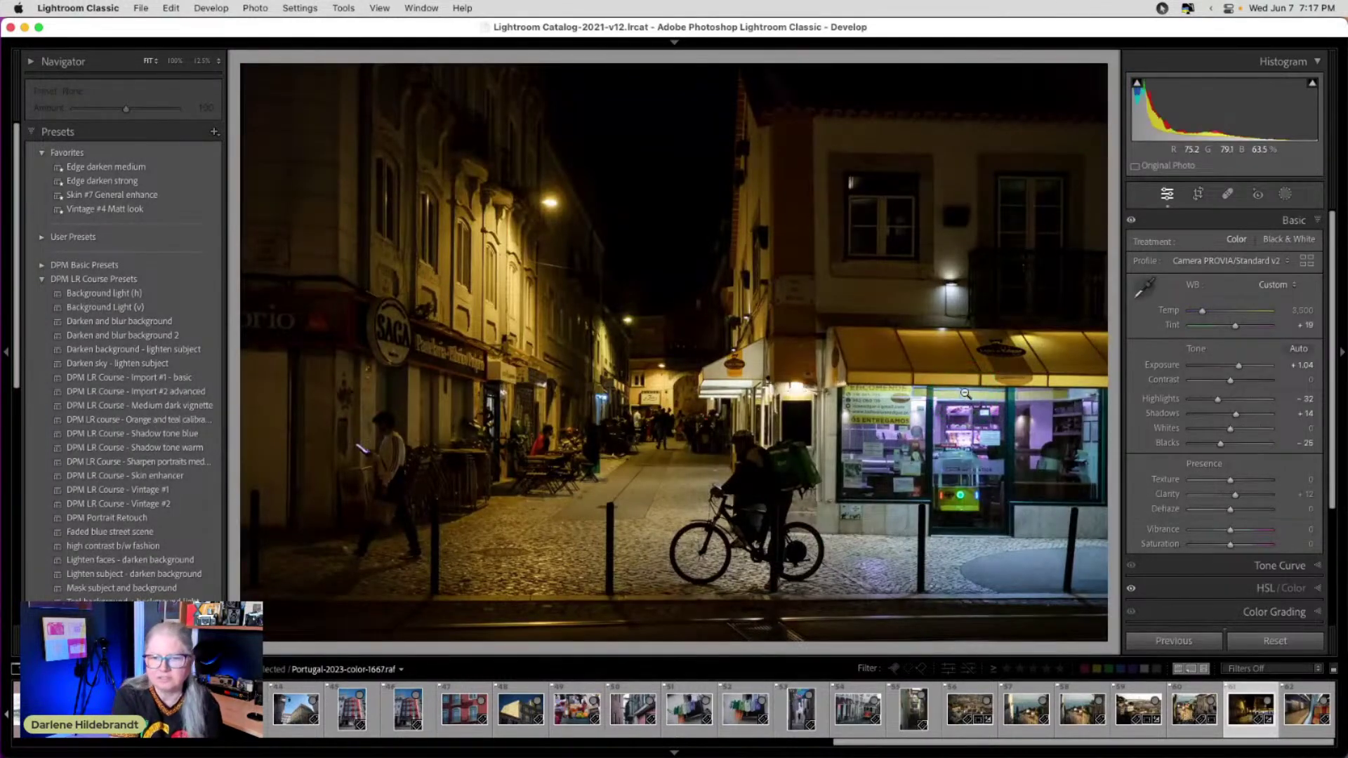
{"action": "key", "text": "Right"}
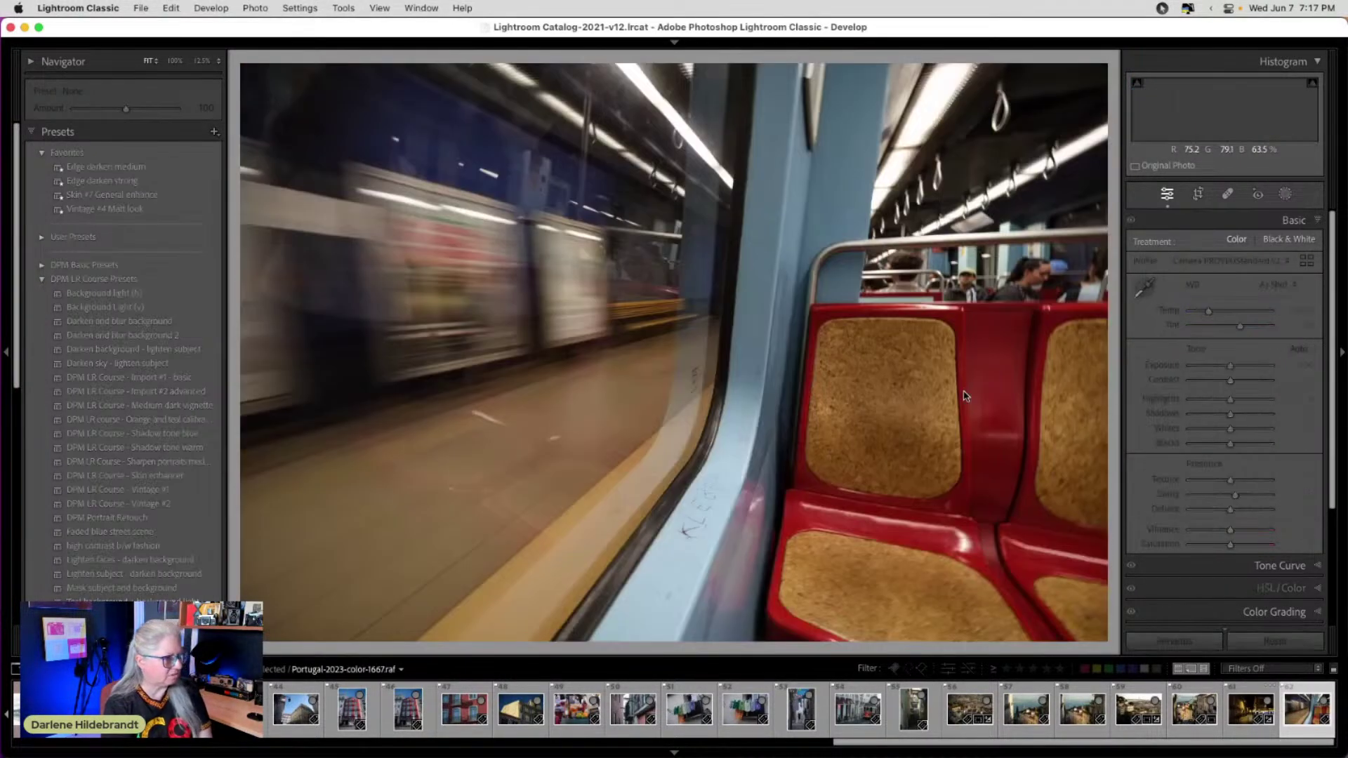
{"action": "key", "text": "Left"}
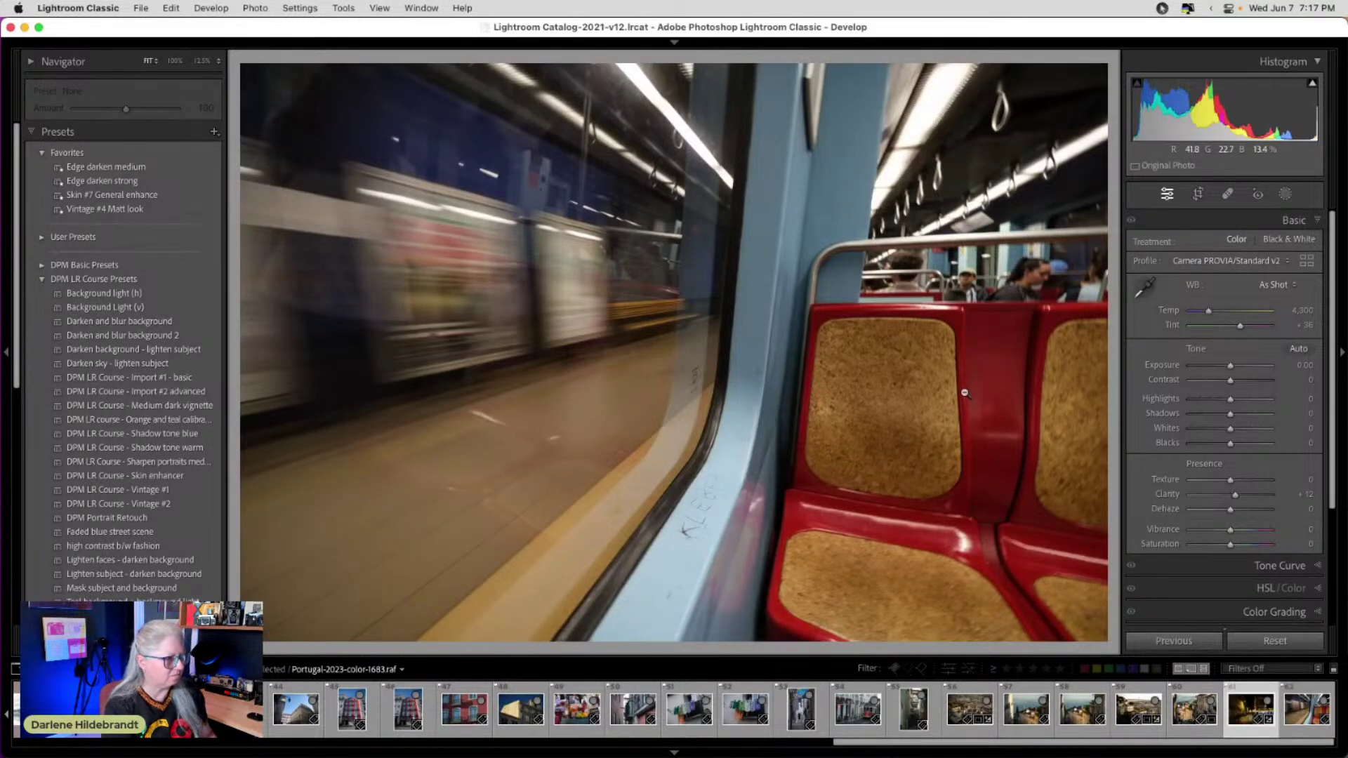
{"action": "key", "text": "Right"}
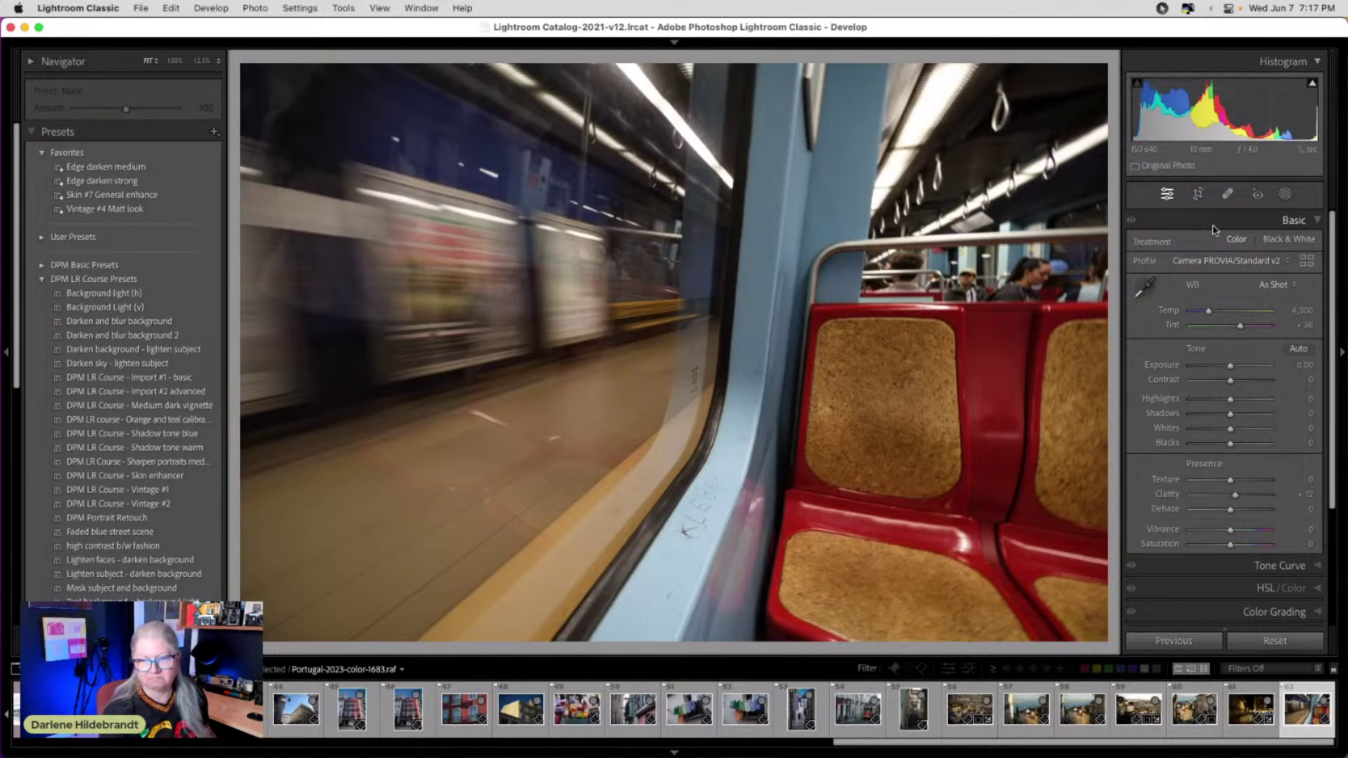
{"action": "key", "text": "g"}
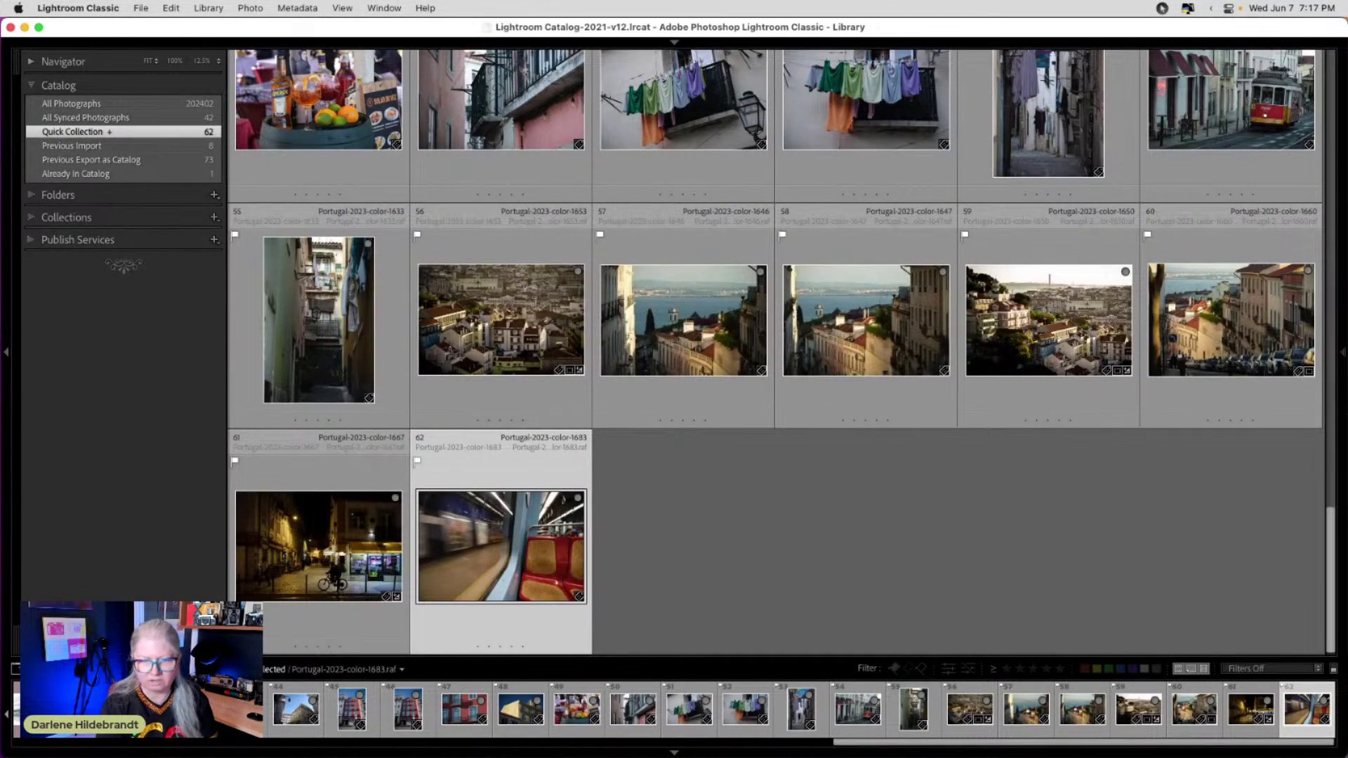
{"action": "key", "text": "super+shift+e"}
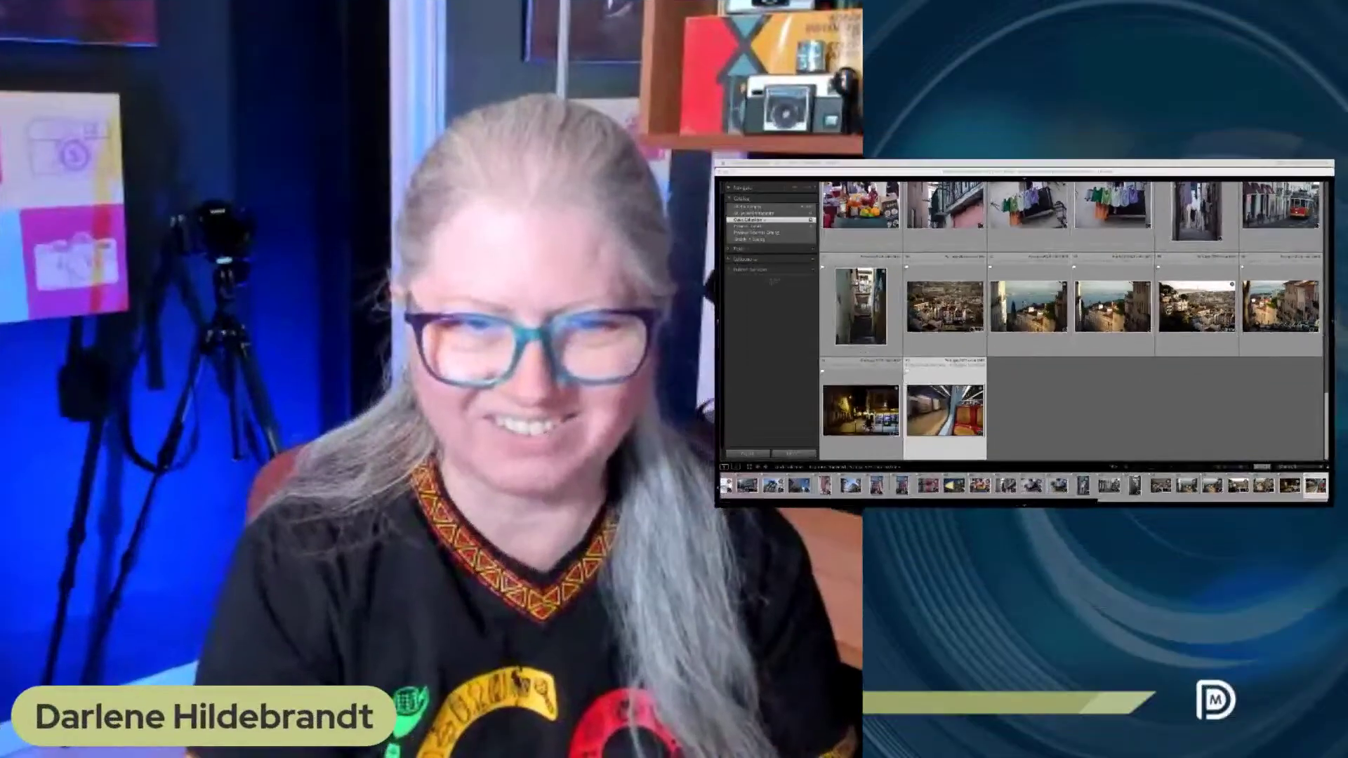